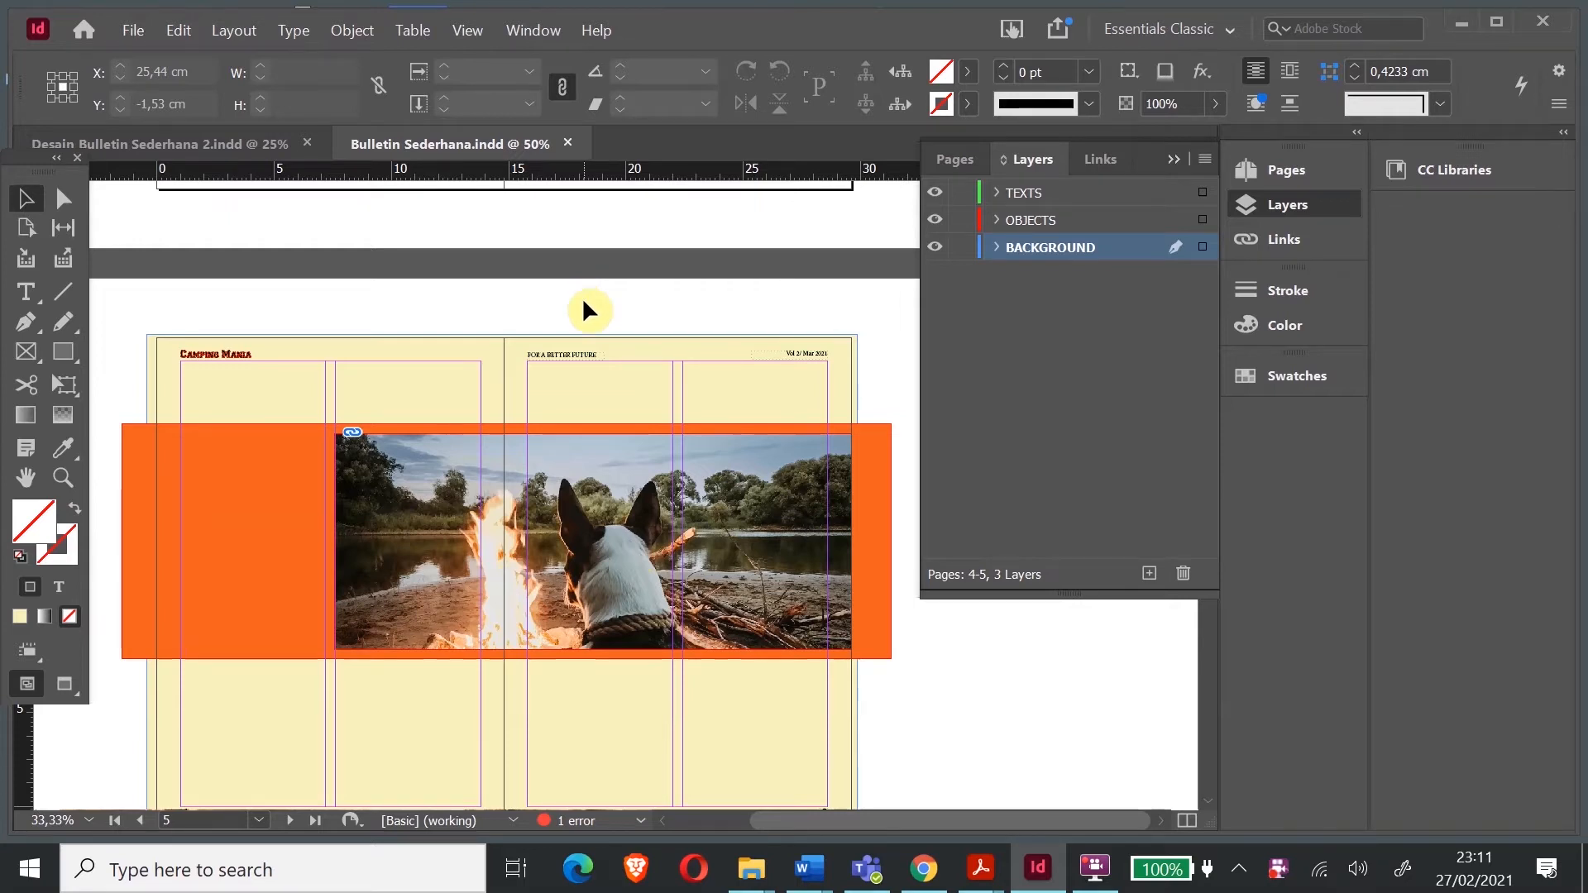
- Open Desain Bulletin Sederhana 2.pdf in Adobe Acrobat Pro DC
{"action": "scroll", "coordinate": [582, 310], "scroll_direction": "up", "scroll_amount": 8}
{"action": "scroll", "coordinate": [583, 306], "scroll_direction": "up", "scroll_amount": 5}
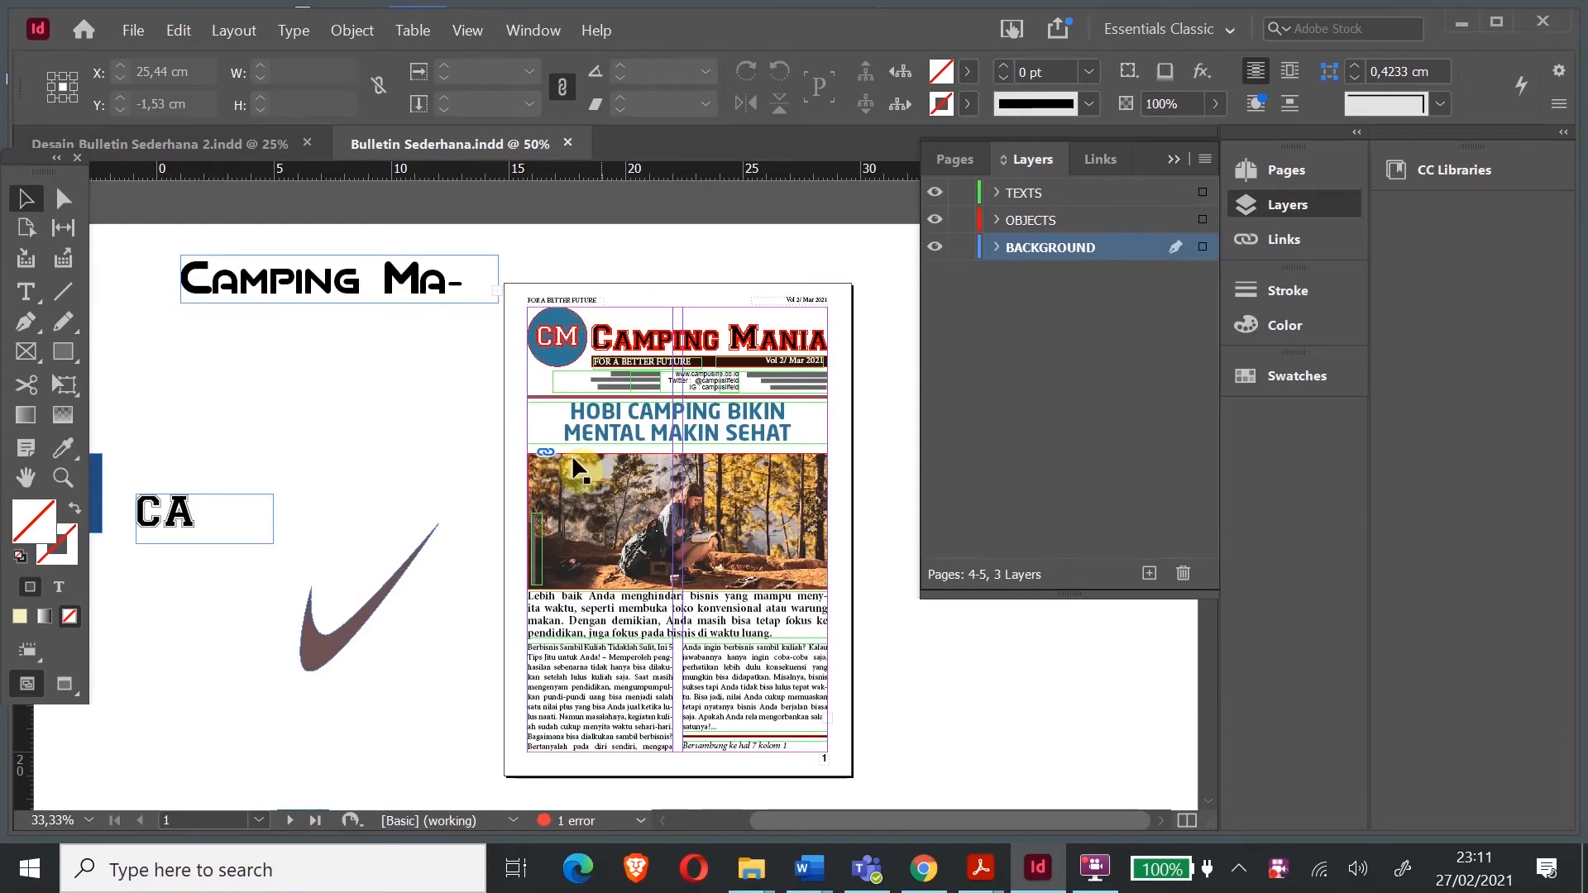
{"action": "scroll", "coordinate": [592, 498], "scroll_direction": "down", "scroll_amount": 13}
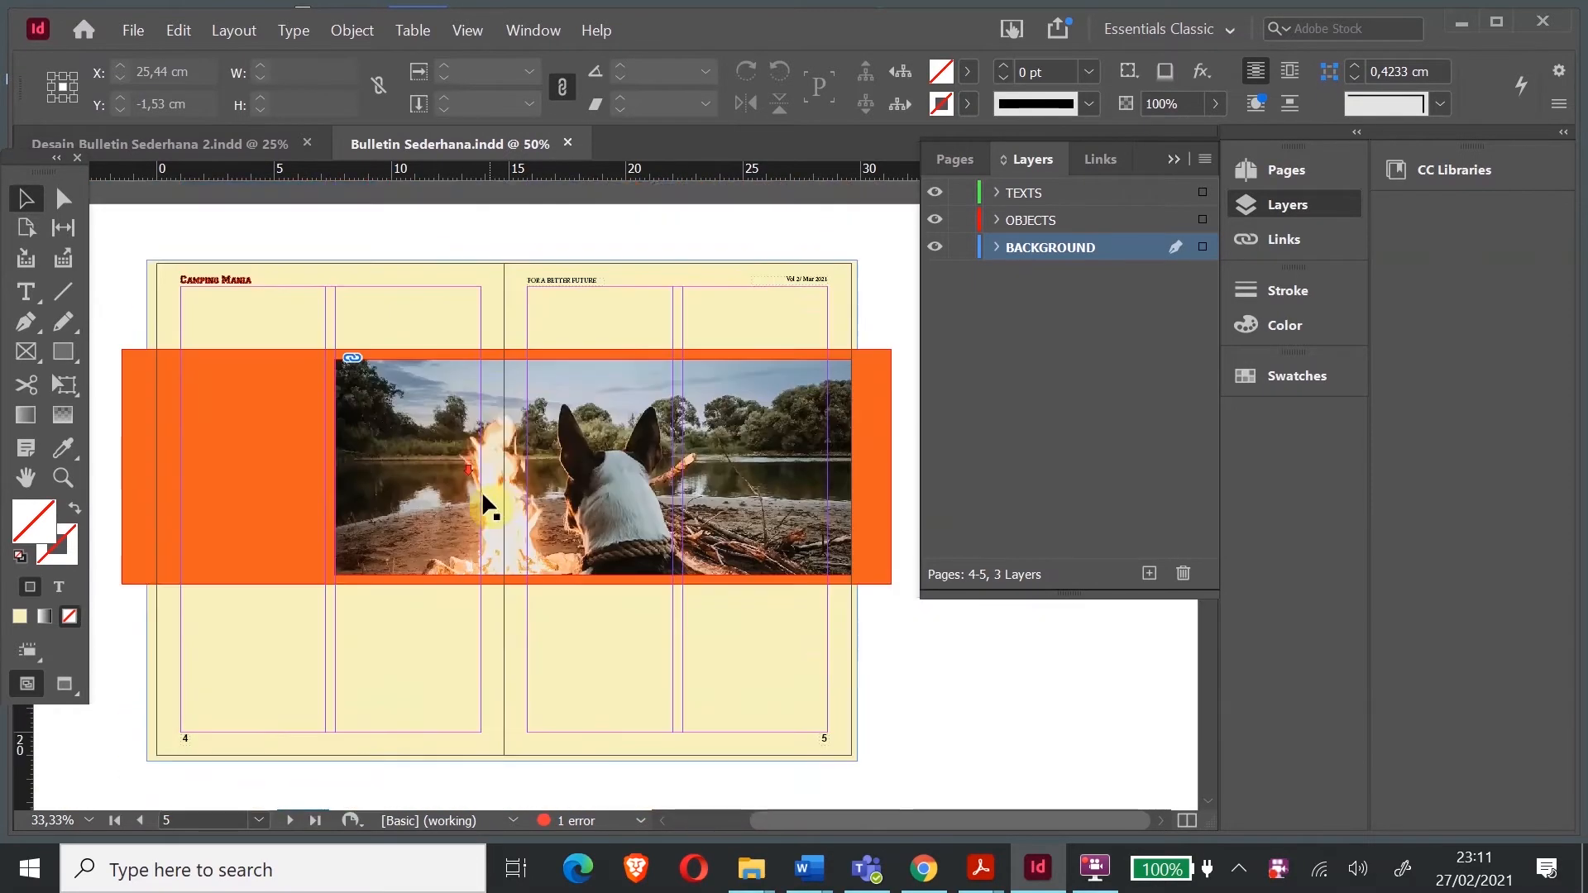
{"action": "scroll", "coordinate": [488, 490], "scroll_direction": "down", "scroll_amount": 4}
{"action": "scroll", "coordinate": [312, 620], "scroll_direction": "up", "scroll_amount": 2}
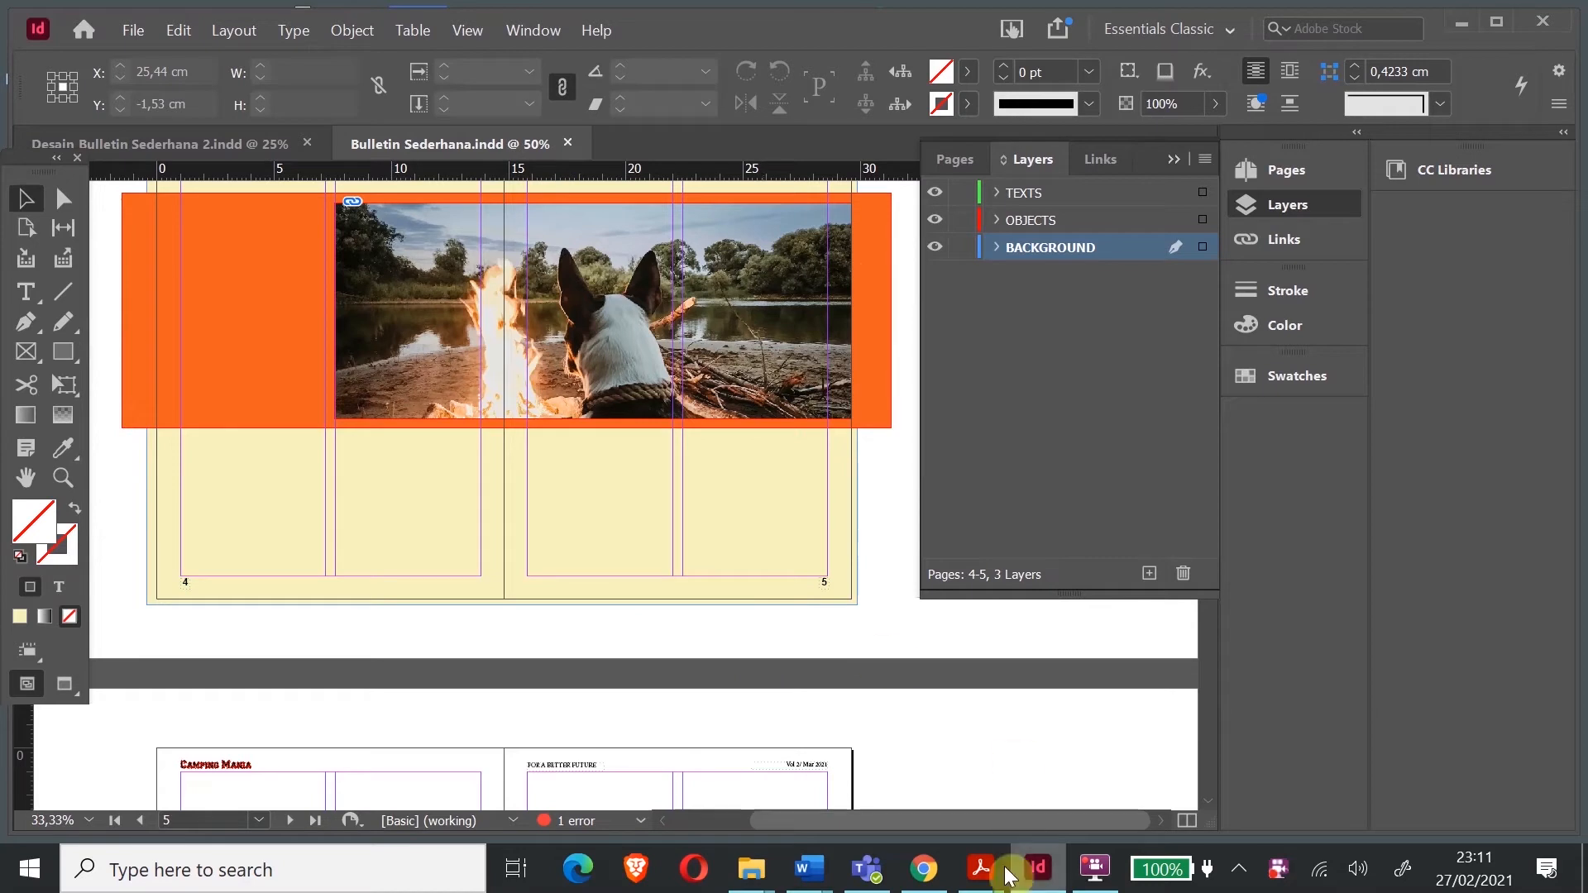
{"action": "mouse_move", "coordinate": [1010, 868]}
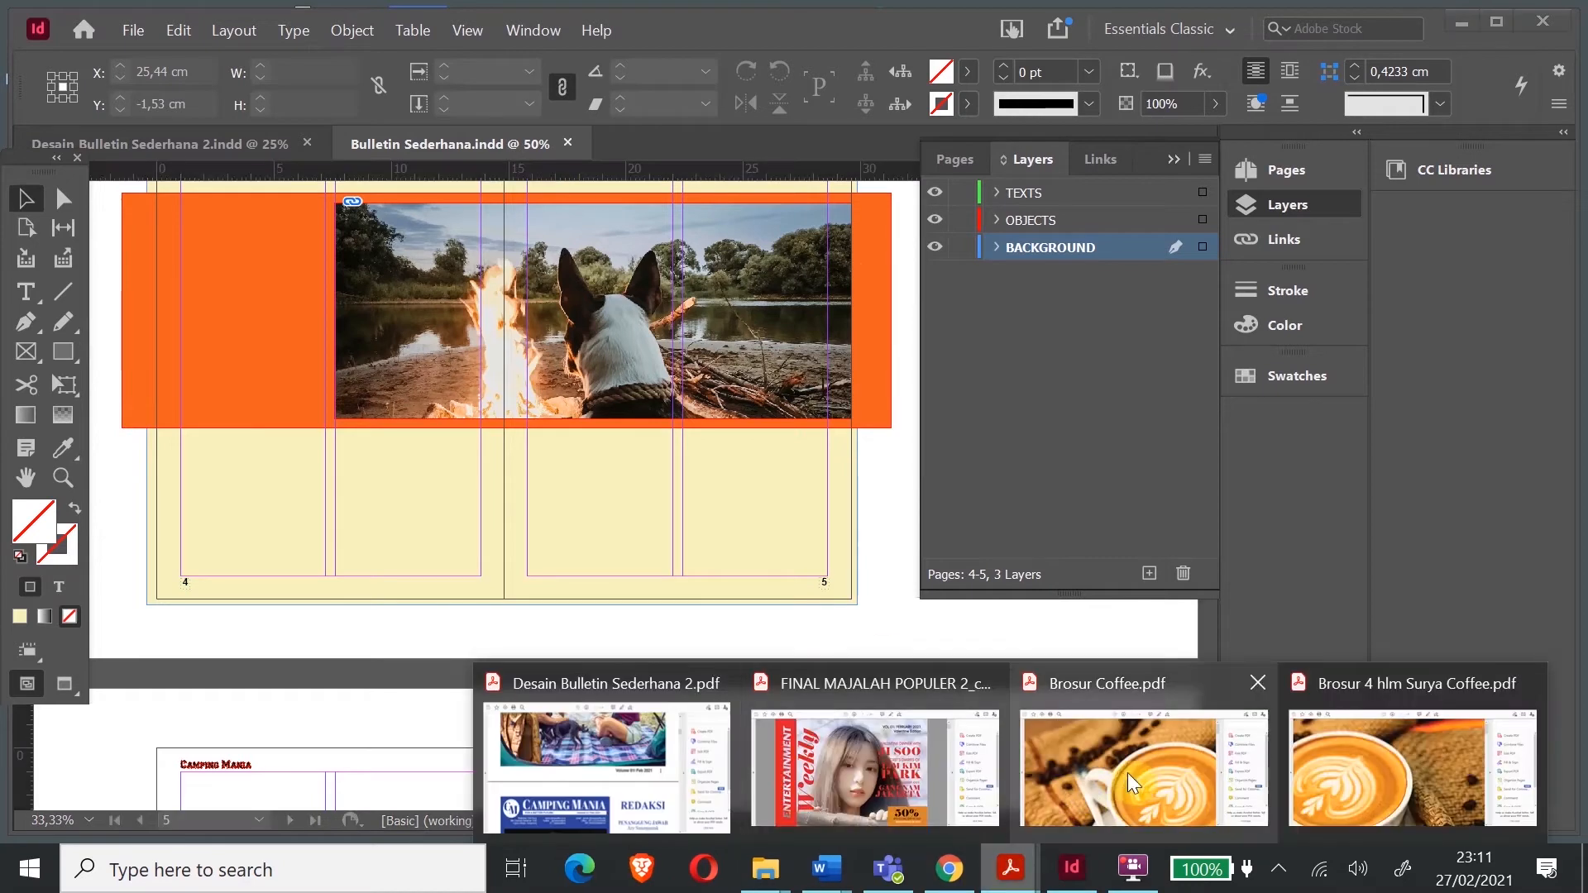
{"action": "left_click", "coordinate": [677, 772]}
- Scroll through the 8-page bulletin PDF, including the Sweet Escape pages, then bring up the View menu
{"action": "scroll", "coordinate": [566, 265], "scroll_direction": "up", "scroll_amount": 1}
{"action": "scroll", "coordinate": [566, 265], "scroll_direction": "up", "scroll_amount": 10}
{"action": "scroll", "coordinate": [575, 265], "scroll_direction": "down", "scroll_amount": 5}
{"action": "scroll", "coordinate": [575, 264], "scroll_direction": "down", "scroll_amount": 15}
{"action": "scroll", "coordinate": [671, 268], "scroll_direction": "down", "scroll_amount": 5}
{"action": "scroll", "coordinate": [671, 276], "scroll_direction": "down", "scroll_amount": 3}
{"action": "scroll", "coordinate": [671, 276], "scroll_direction": "down", "scroll_amount": 18}
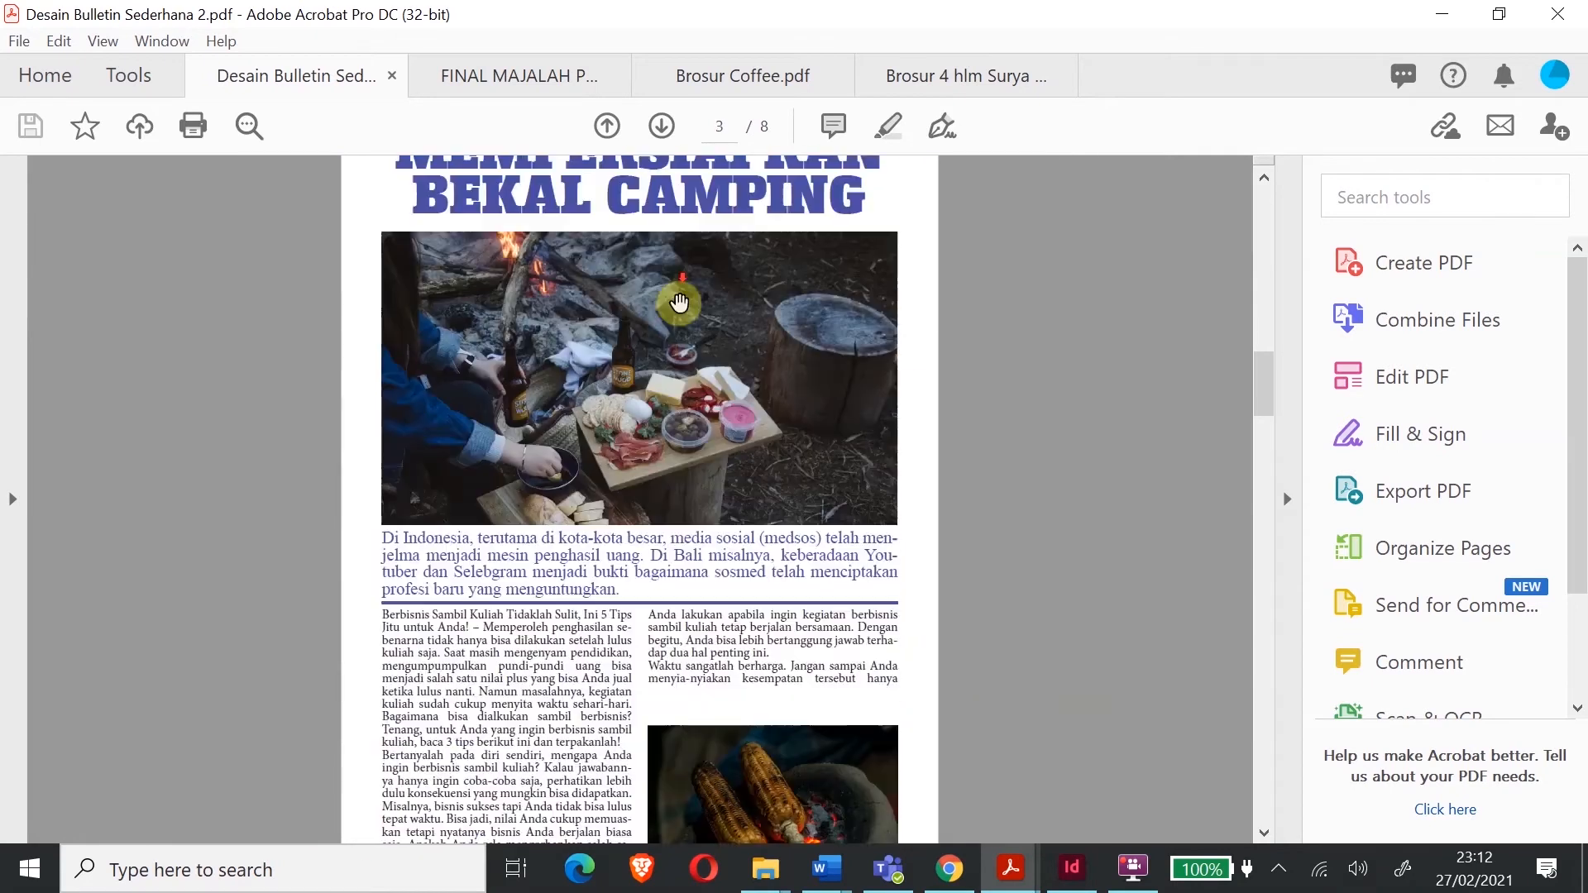
{"action": "scroll", "coordinate": [664, 478], "scroll_direction": "down", "scroll_amount": 15}
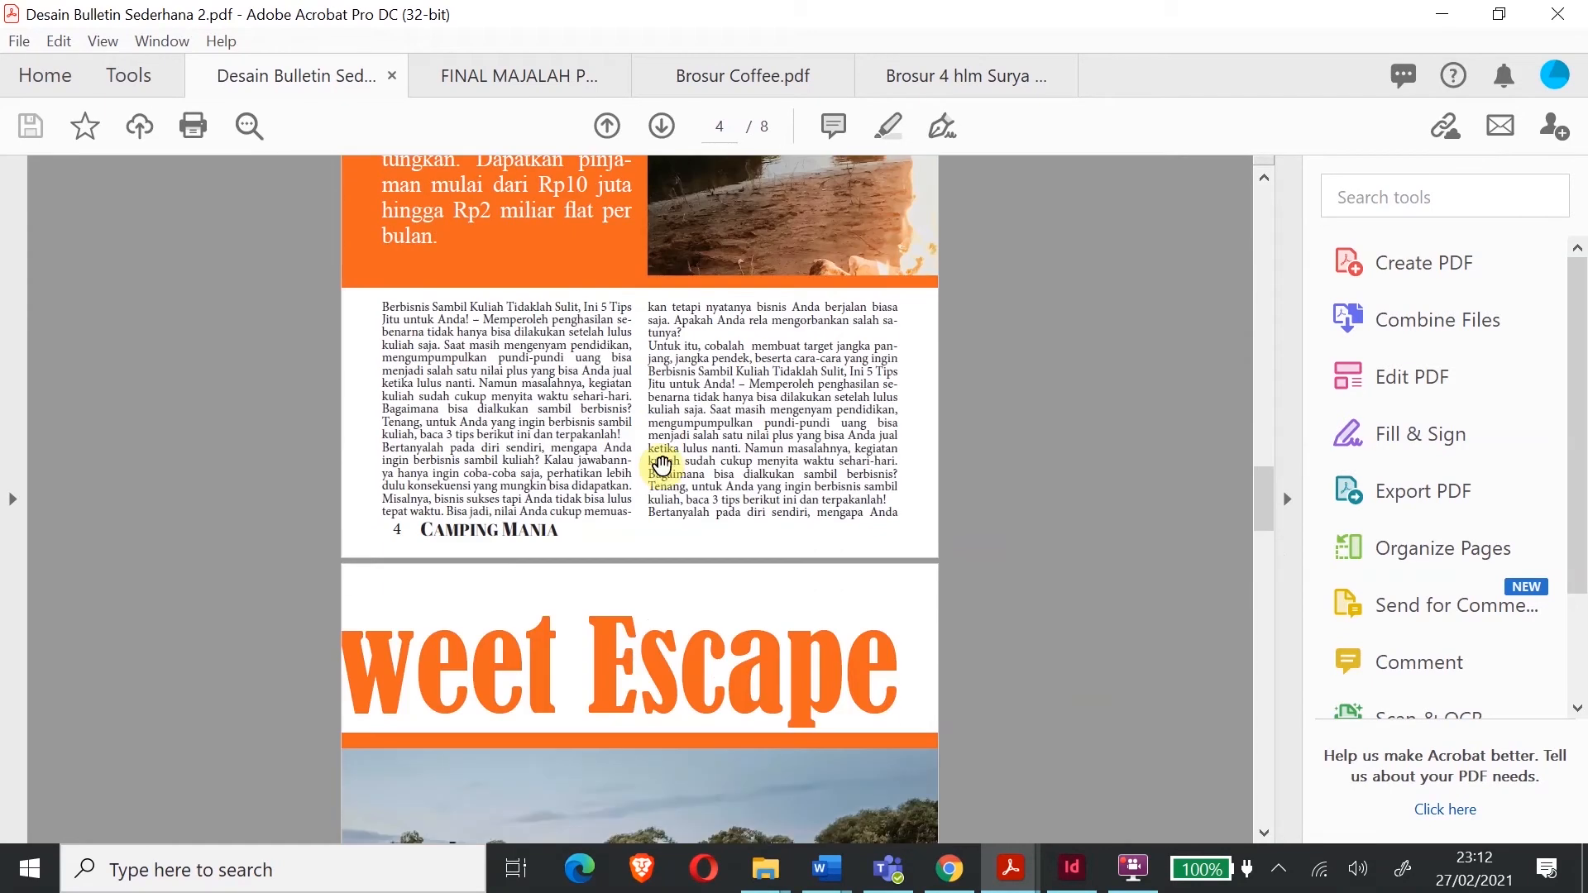
{"action": "left_click_drag", "start_coordinate": [1263, 594], "coordinate": [1226, 356]}
{"action": "scroll", "coordinate": [693, 562], "scroll_direction": "down", "scroll_amount": 7}
{"action": "scroll", "coordinate": [692, 562], "scroll_direction": "down", "scroll_amount": 8}
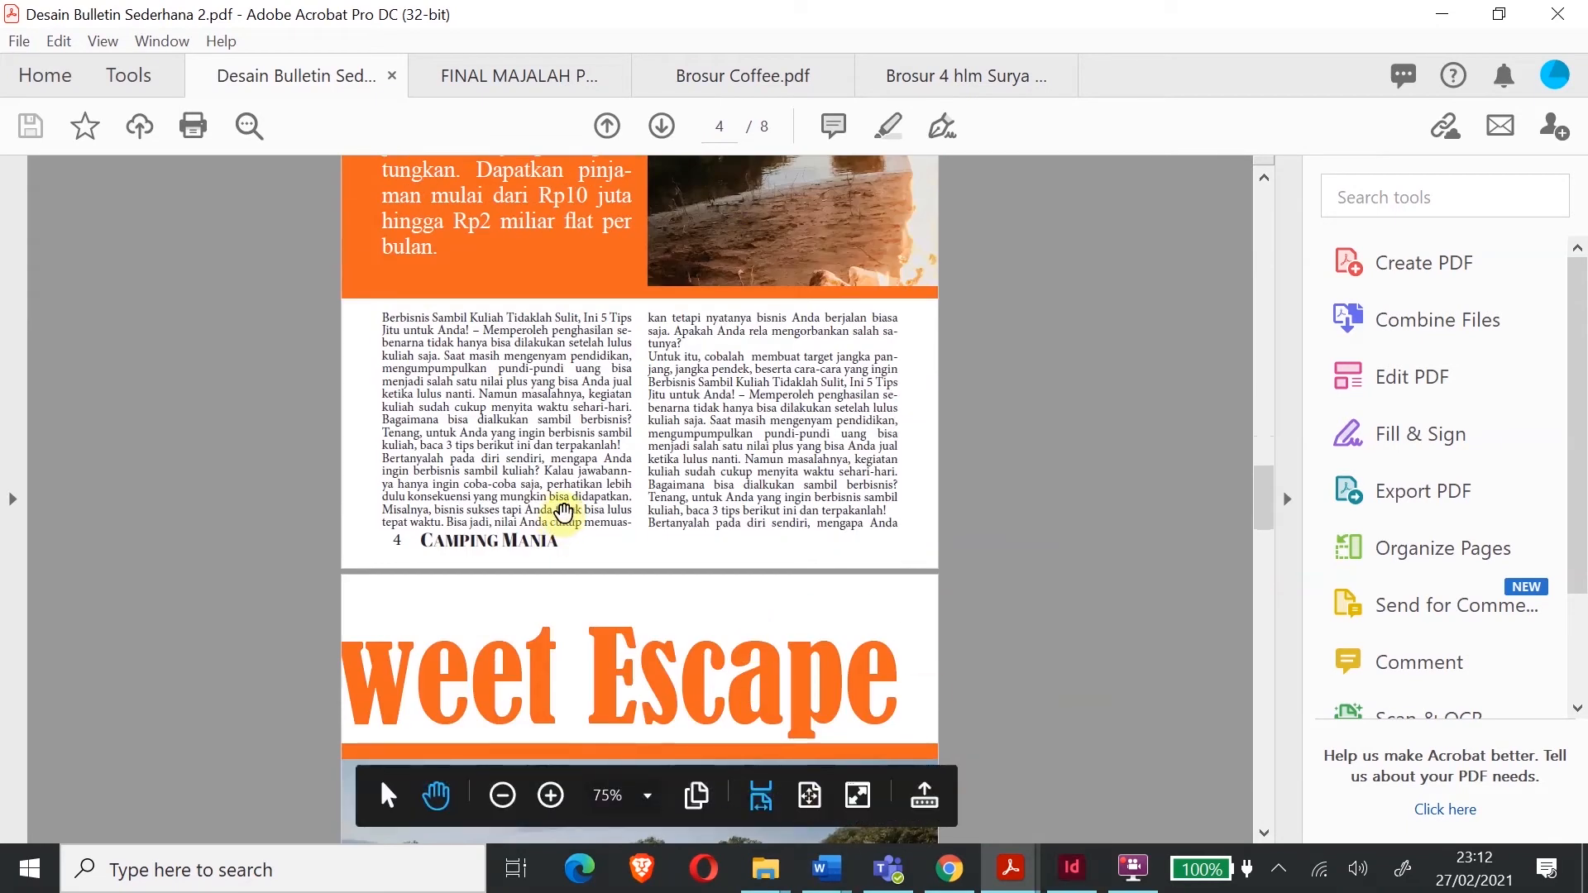
{"action": "scroll", "coordinate": [565, 509], "scroll_direction": "down", "scroll_amount": 9}
{"action": "scroll", "coordinate": [595, 402], "scroll_direction": "up", "scroll_amount": 3}
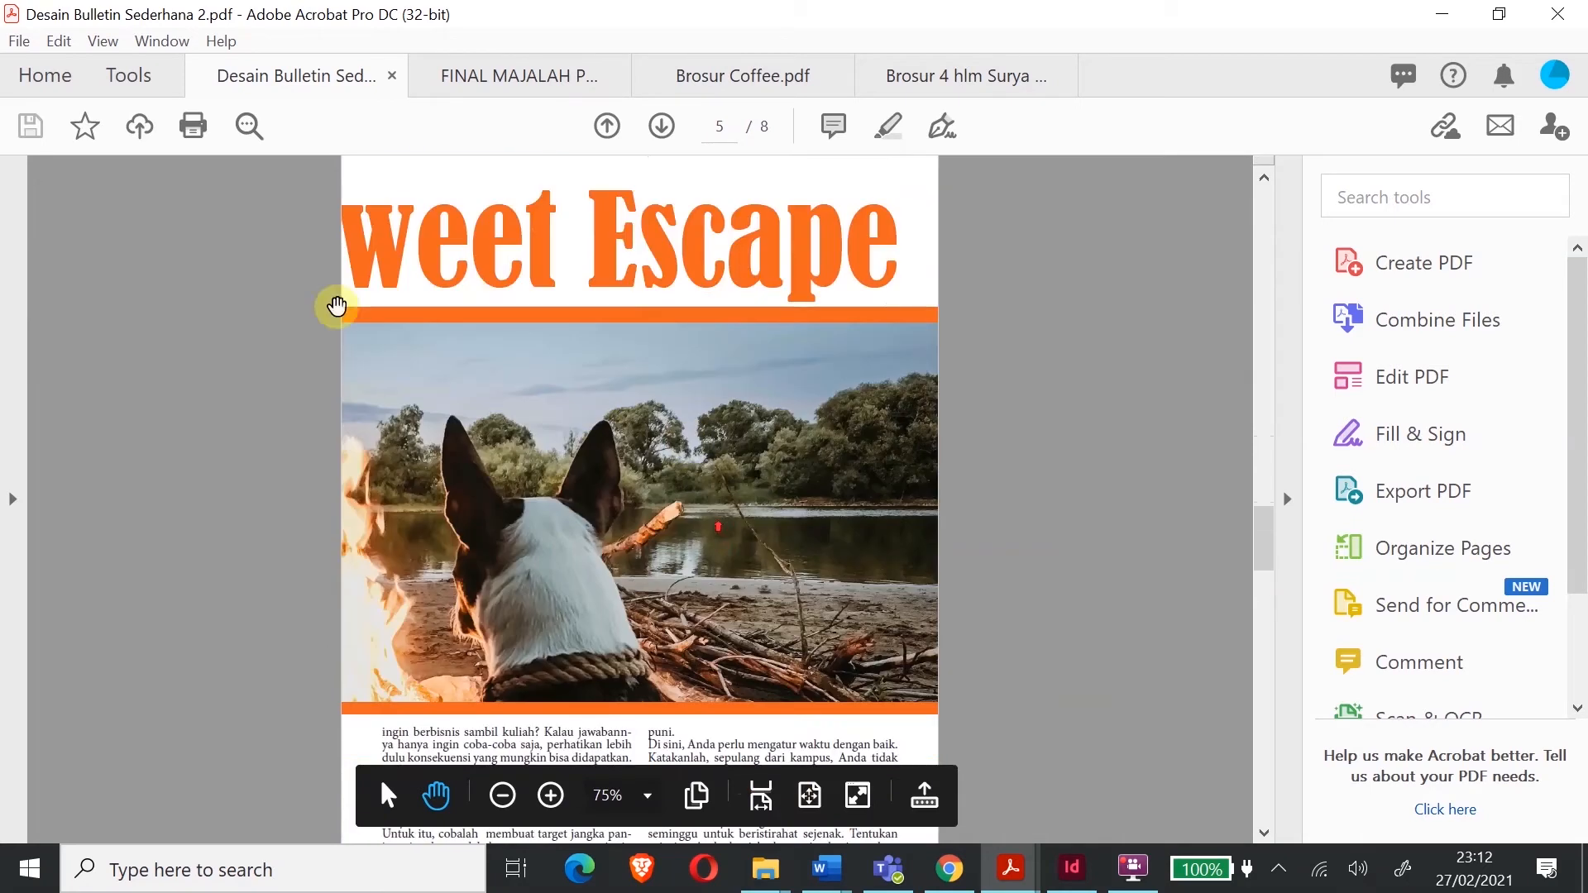
{"action": "left_click", "coordinate": [99, 48]}
- Switch the PDF to Two Page Scrolling and review the spreads from page 1 onward
{"action": "mouse_move", "coordinate": [240, 248]}
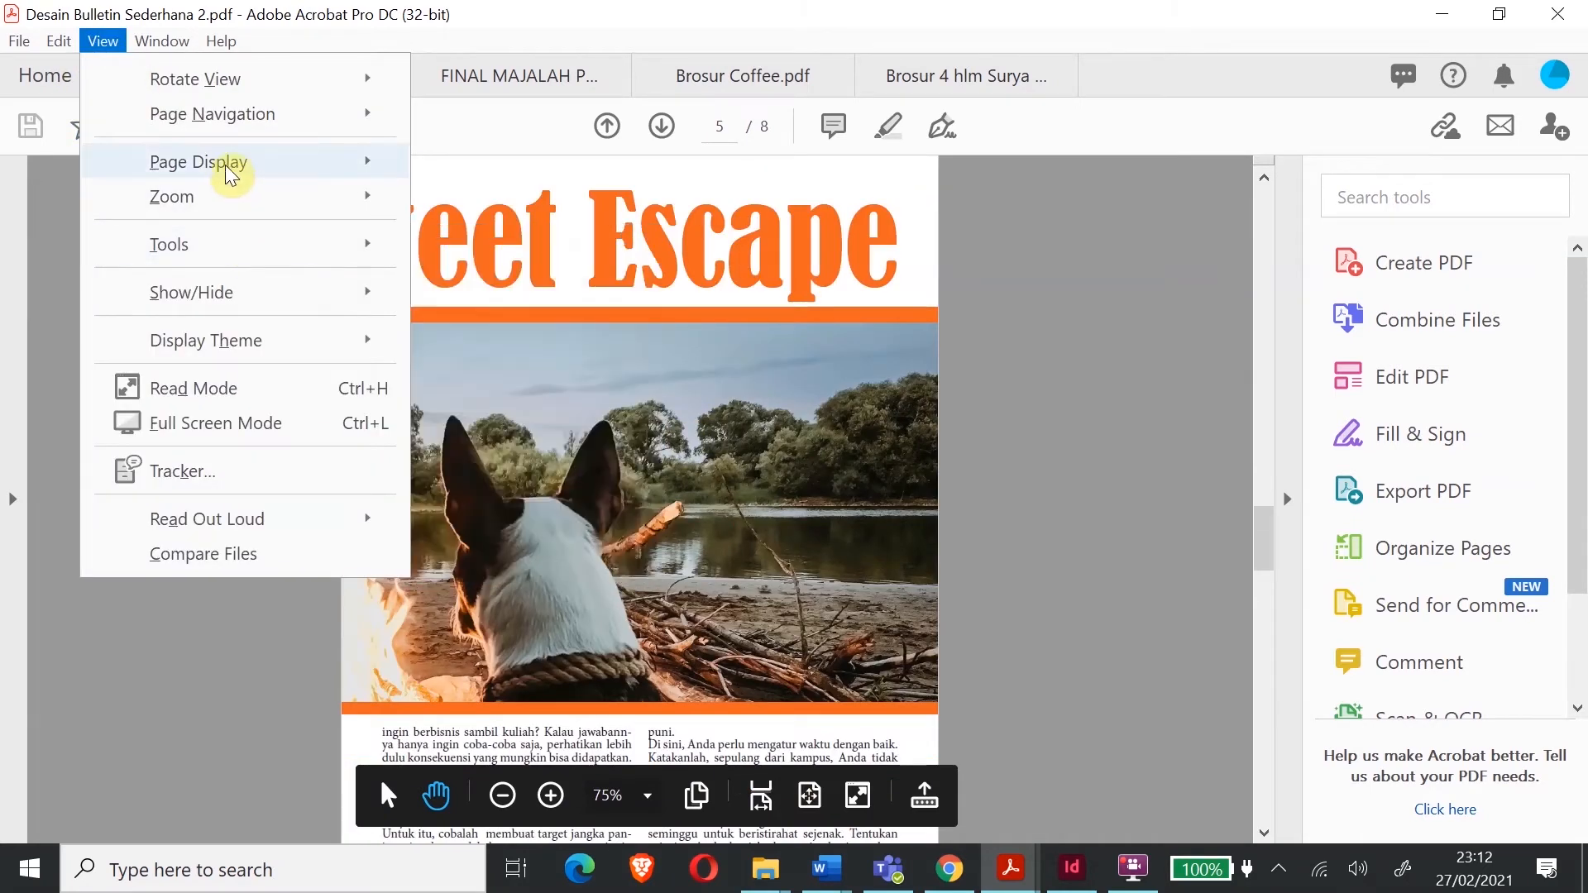
{"action": "mouse_move", "coordinate": [230, 173]}
{"action": "left_click", "coordinate": [431, 270]}
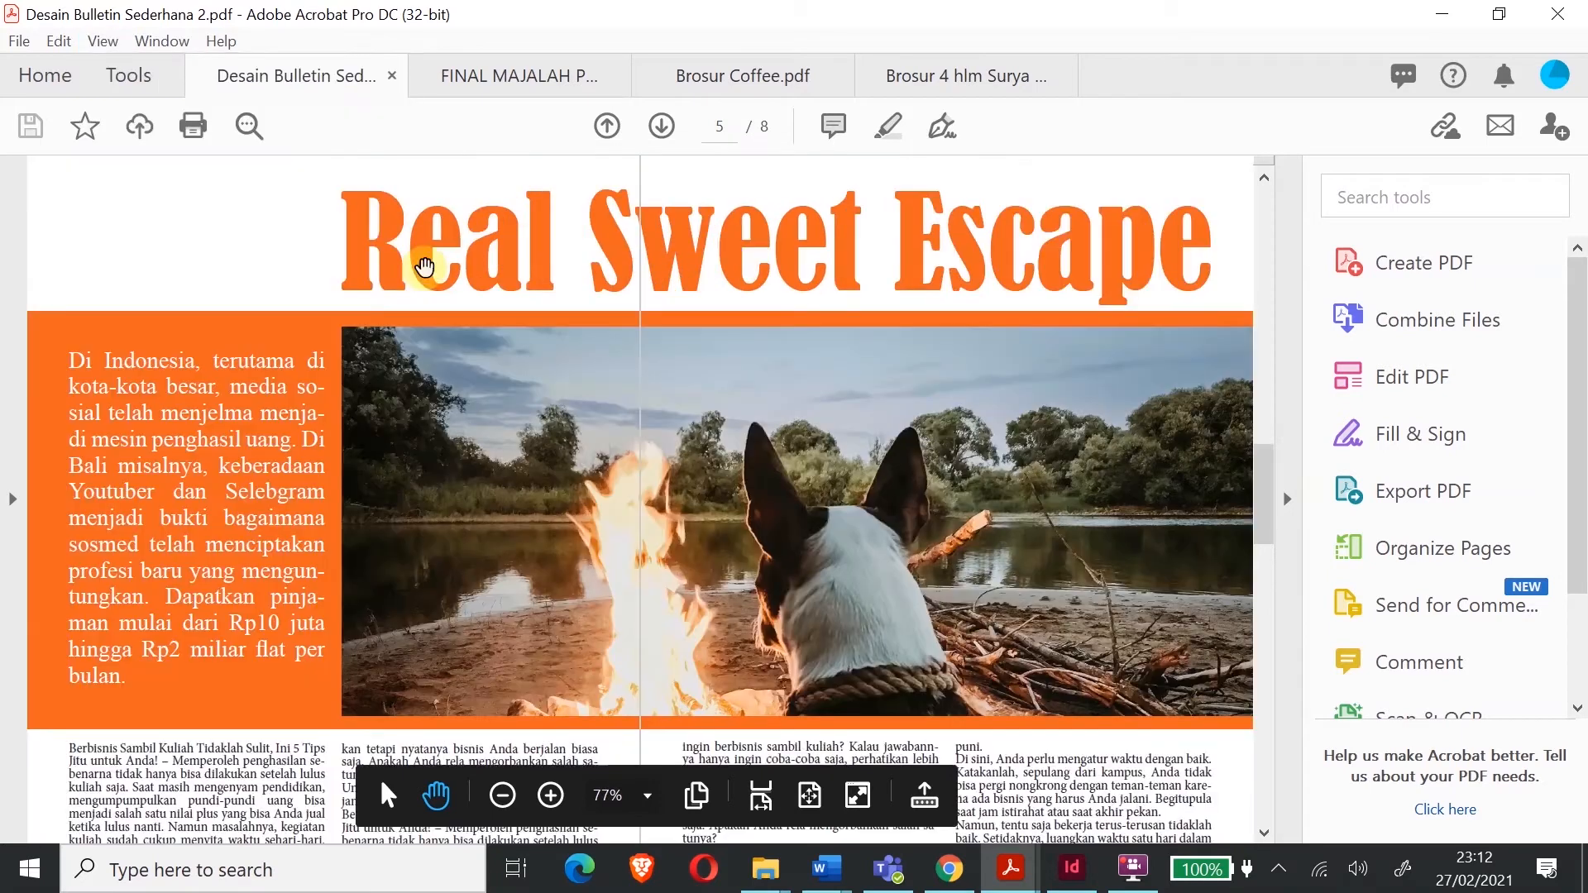
{"action": "scroll", "coordinate": [842, 491], "scroll_direction": "up", "scroll_amount": 1}
{"action": "scroll", "coordinate": [842, 491], "scroll_direction": "up", "scroll_amount": 15}
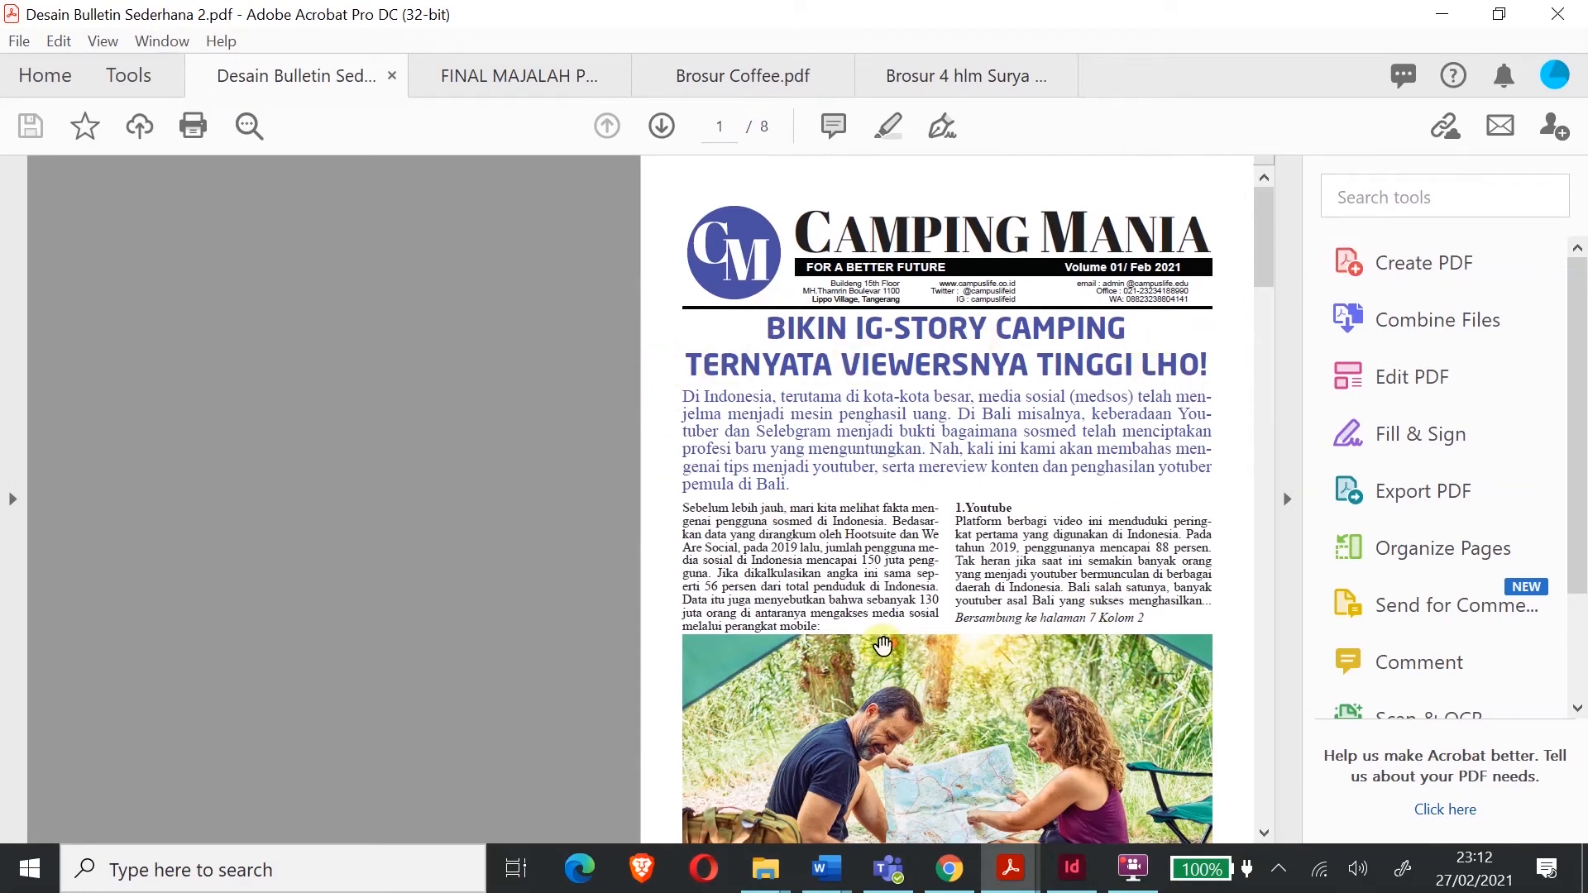
{"action": "scroll", "coordinate": [885, 652], "scroll_direction": "down", "scroll_amount": 5}
{"action": "scroll", "coordinate": [871, 486], "scroll_direction": "down", "scroll_amount": 5}
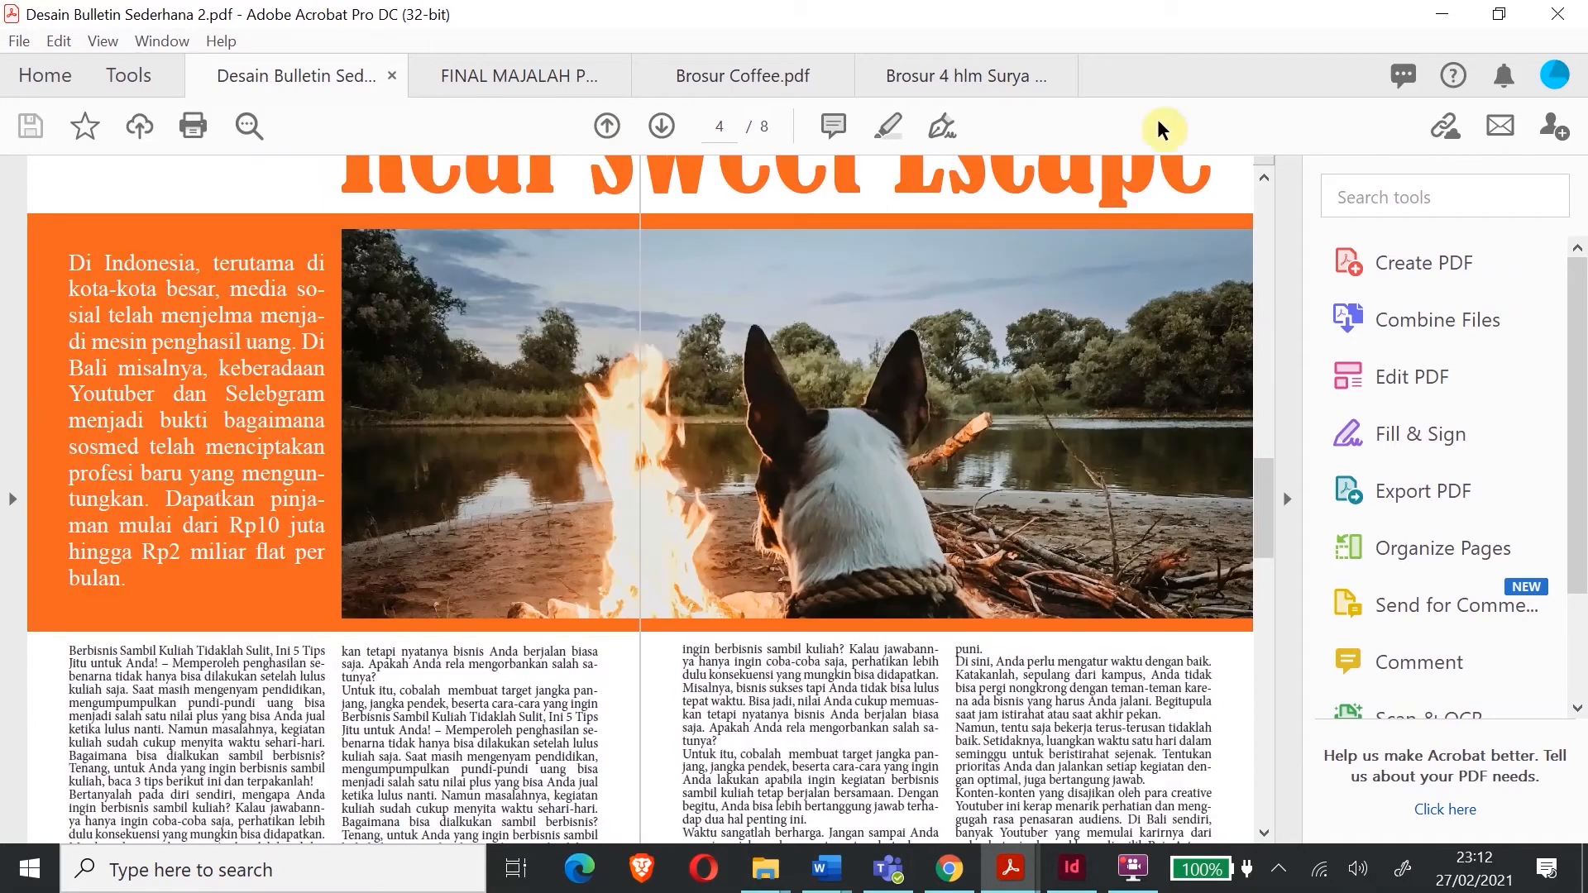
{"action": "scroll", "coordinate": [1071, 556], "scroll_direction": "down", "scroll_amount": 3}
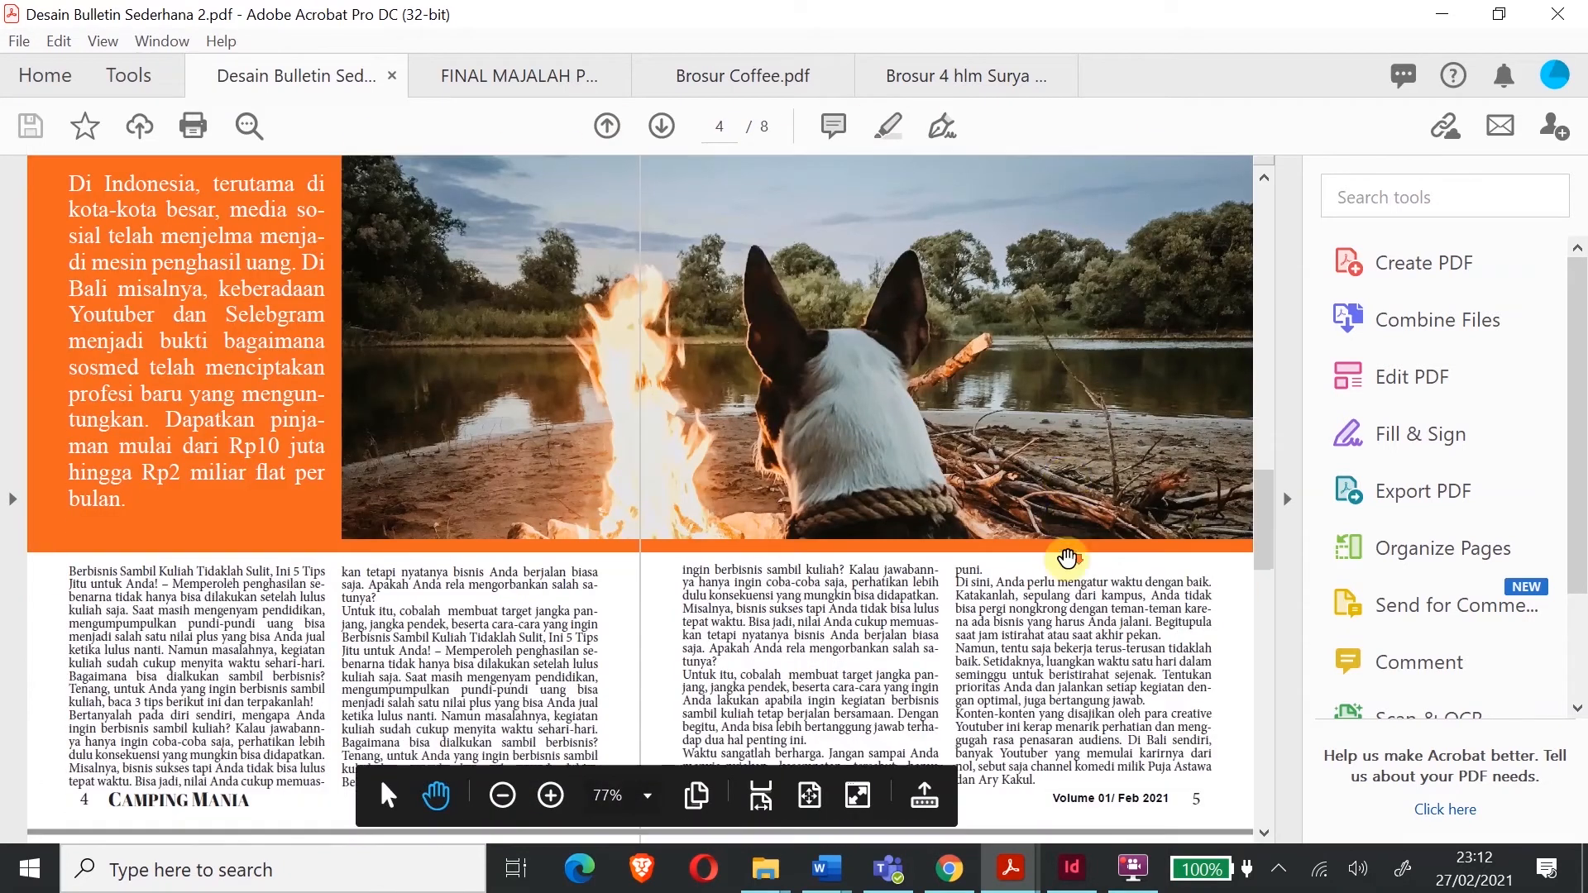
{"action": "scroll", "coordinate": [1064, 520], "scroll_direction": "down", "scroll_amount": 3}
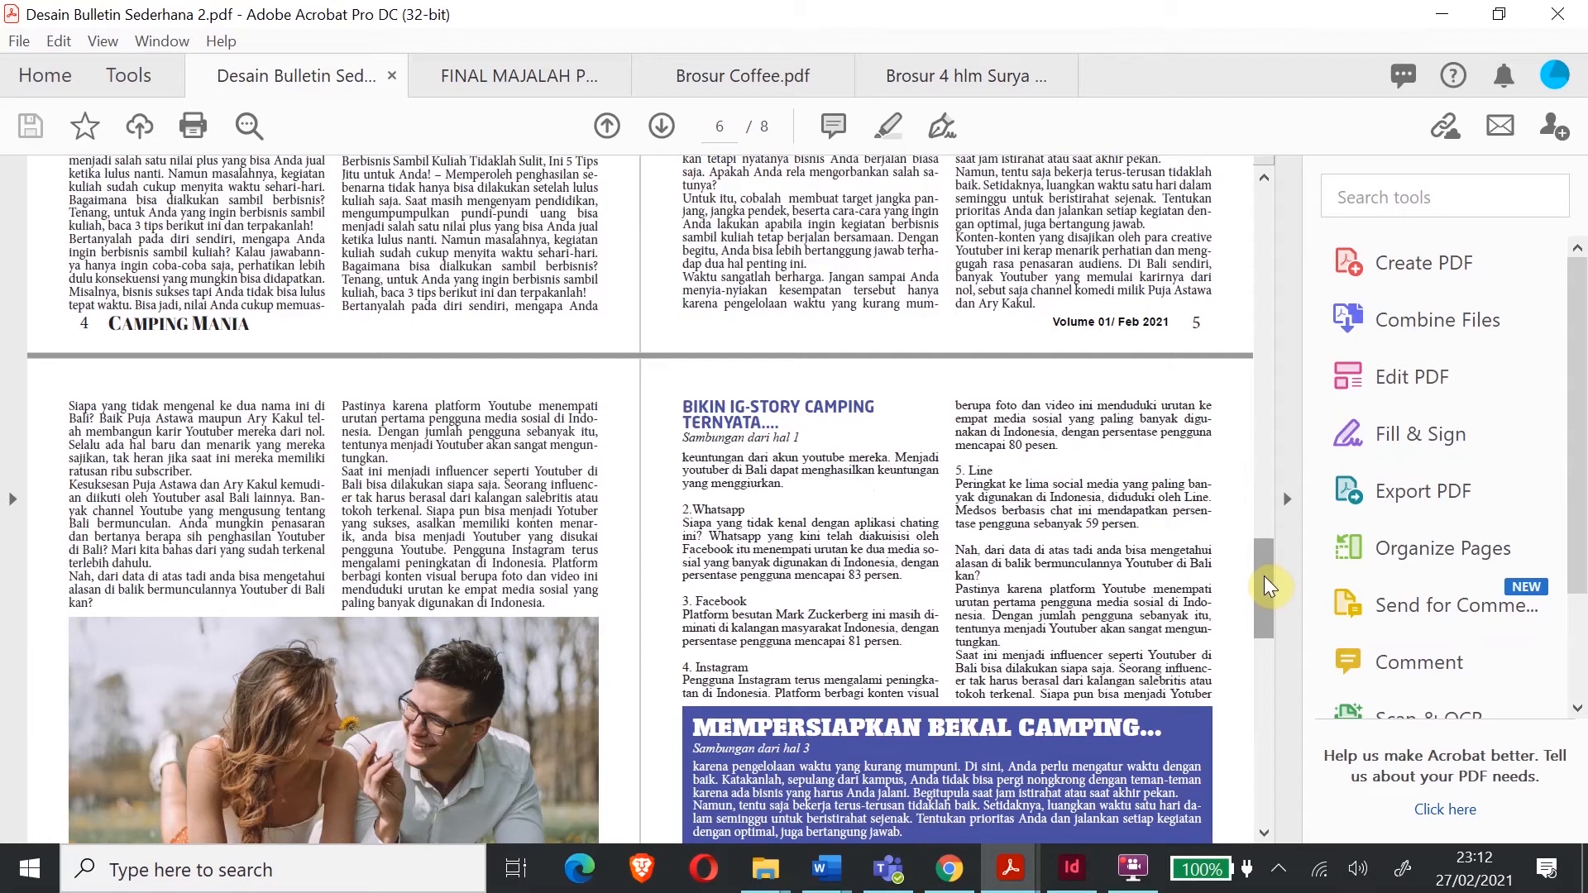
{"action": "left_click_drag", "start_coordinate": [1268, 584], "coordinate": [1266, 634]}
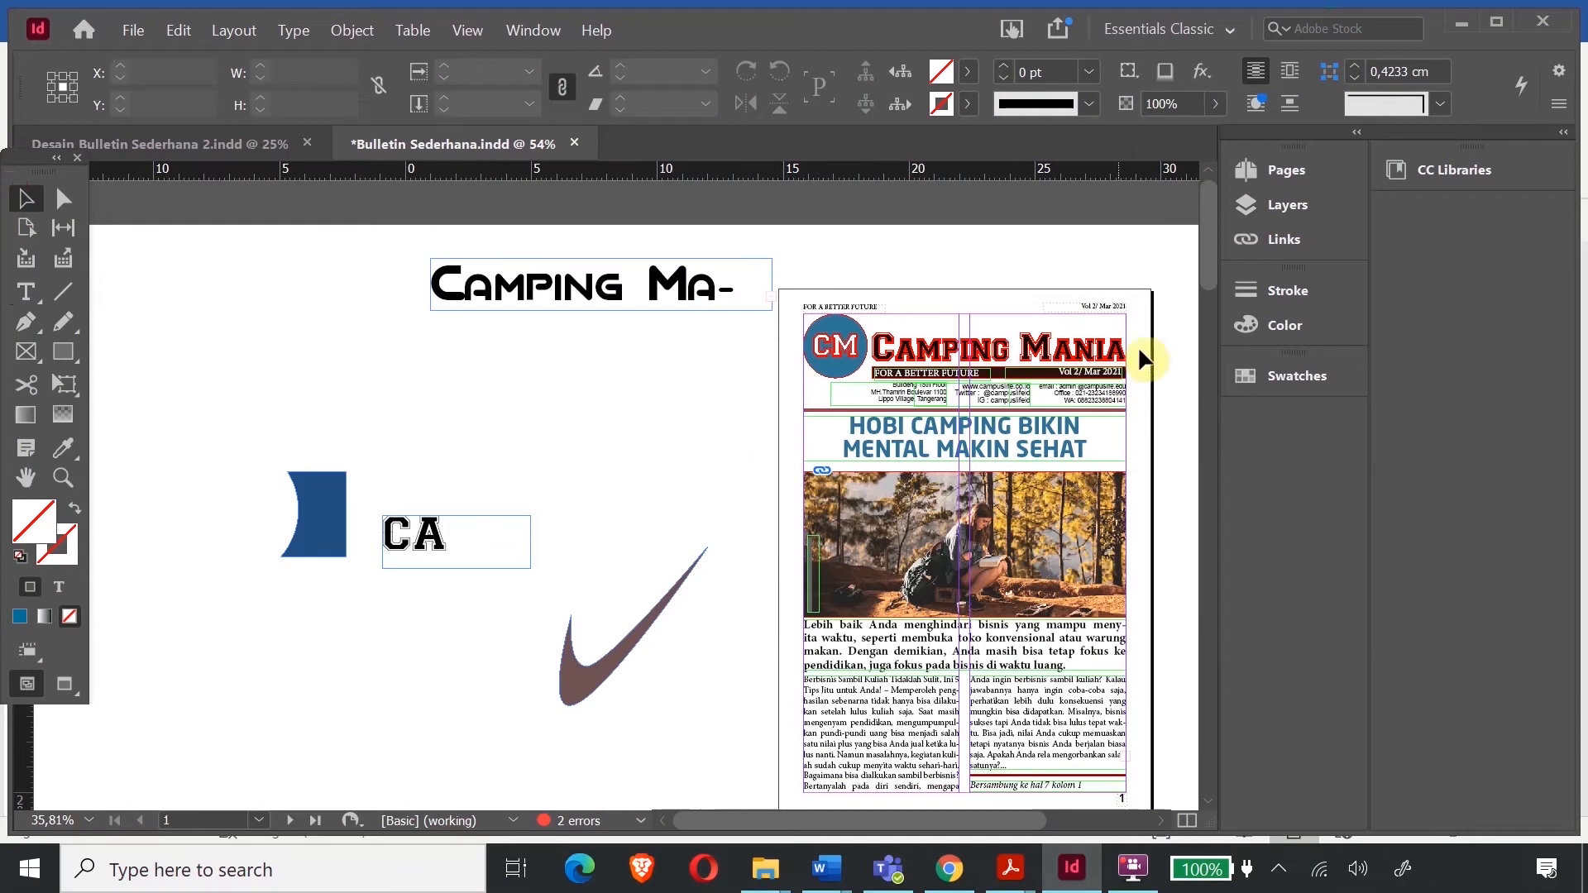
{"action": "scroll", "coordinate": [860, 700], "scroll_direction": "down", "scroll_amount": 10}
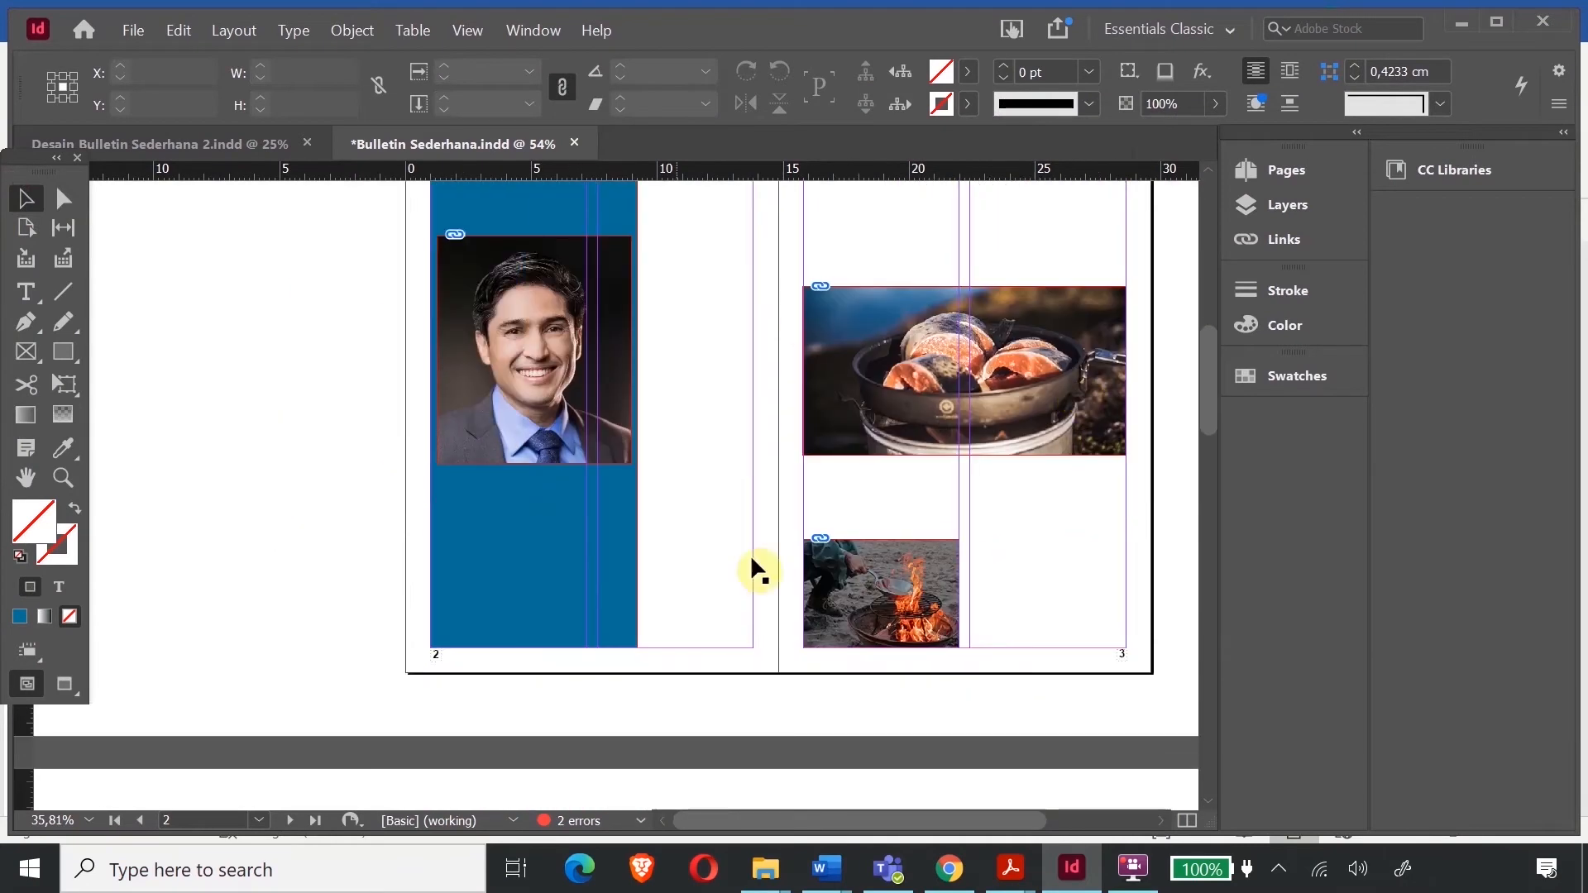
{"action": "scroll", "coordinate": [913, 488], "scroll_direction": "down", "scroll_amount": 12}
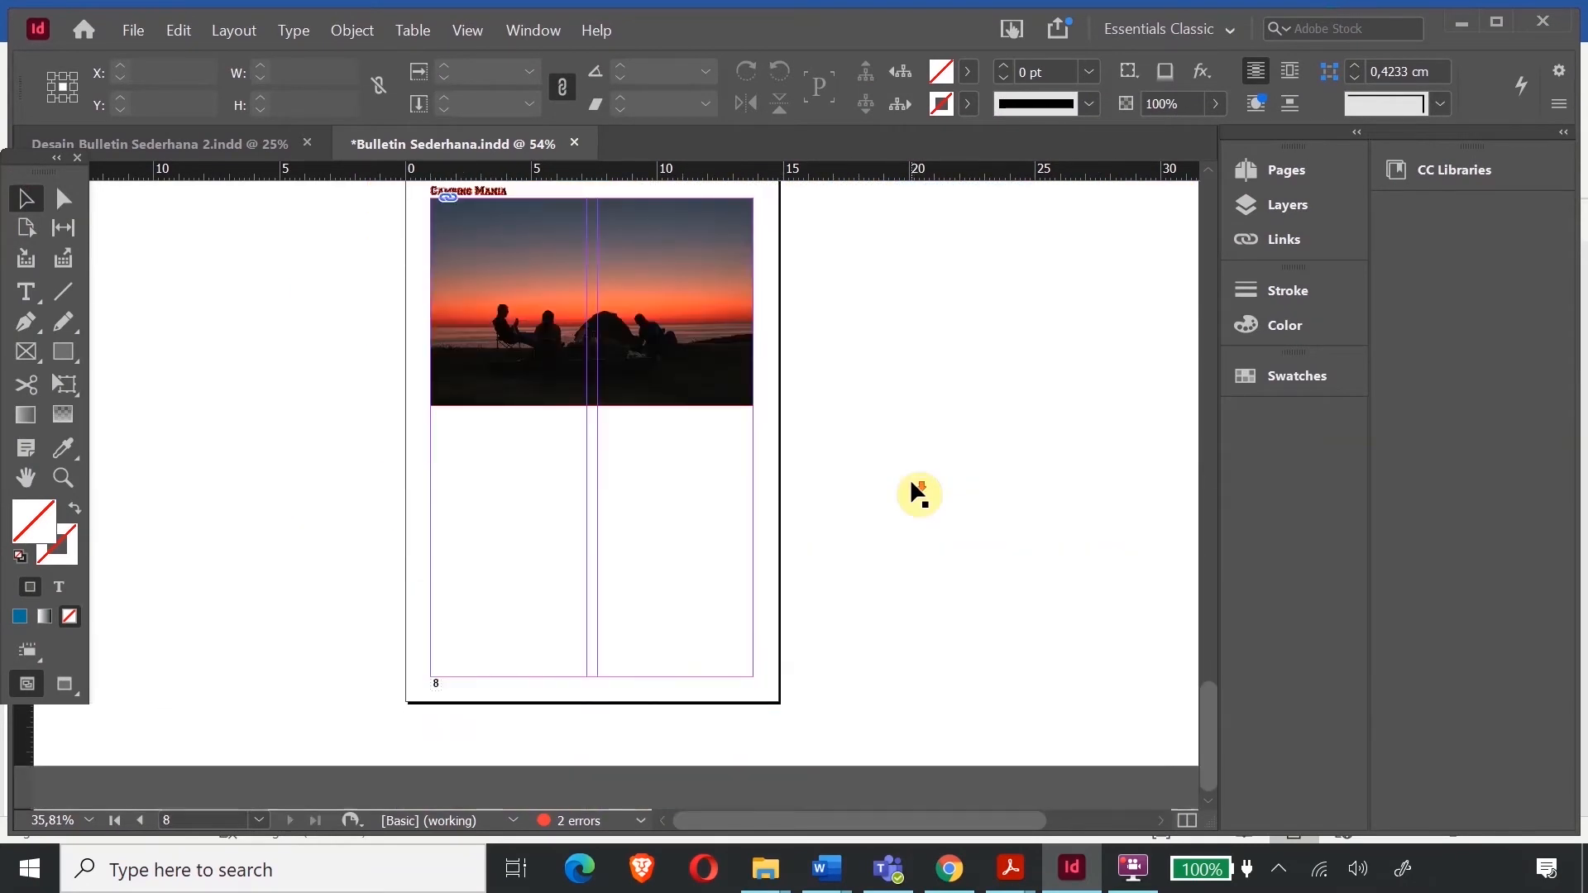
{"action": "scroll", "coordinate": [911, 484], "scroll_direction": "up", "scroll_amount": 20}
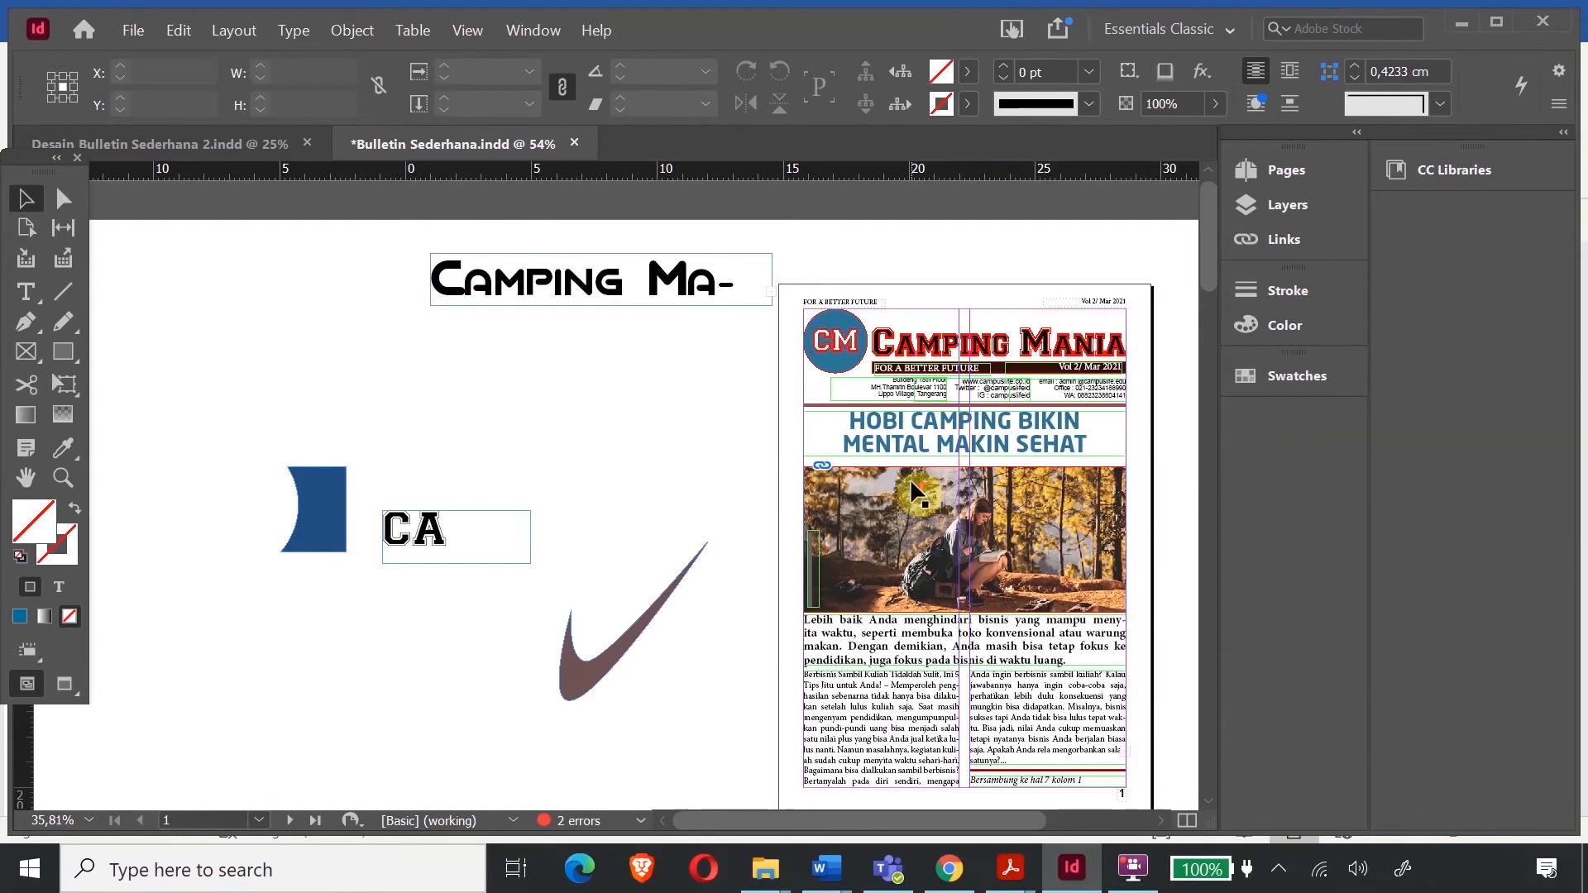
{"action": "scroll", "coordinate": [852, 620], "scroll_direction": "down", "scroll_amount": 5}
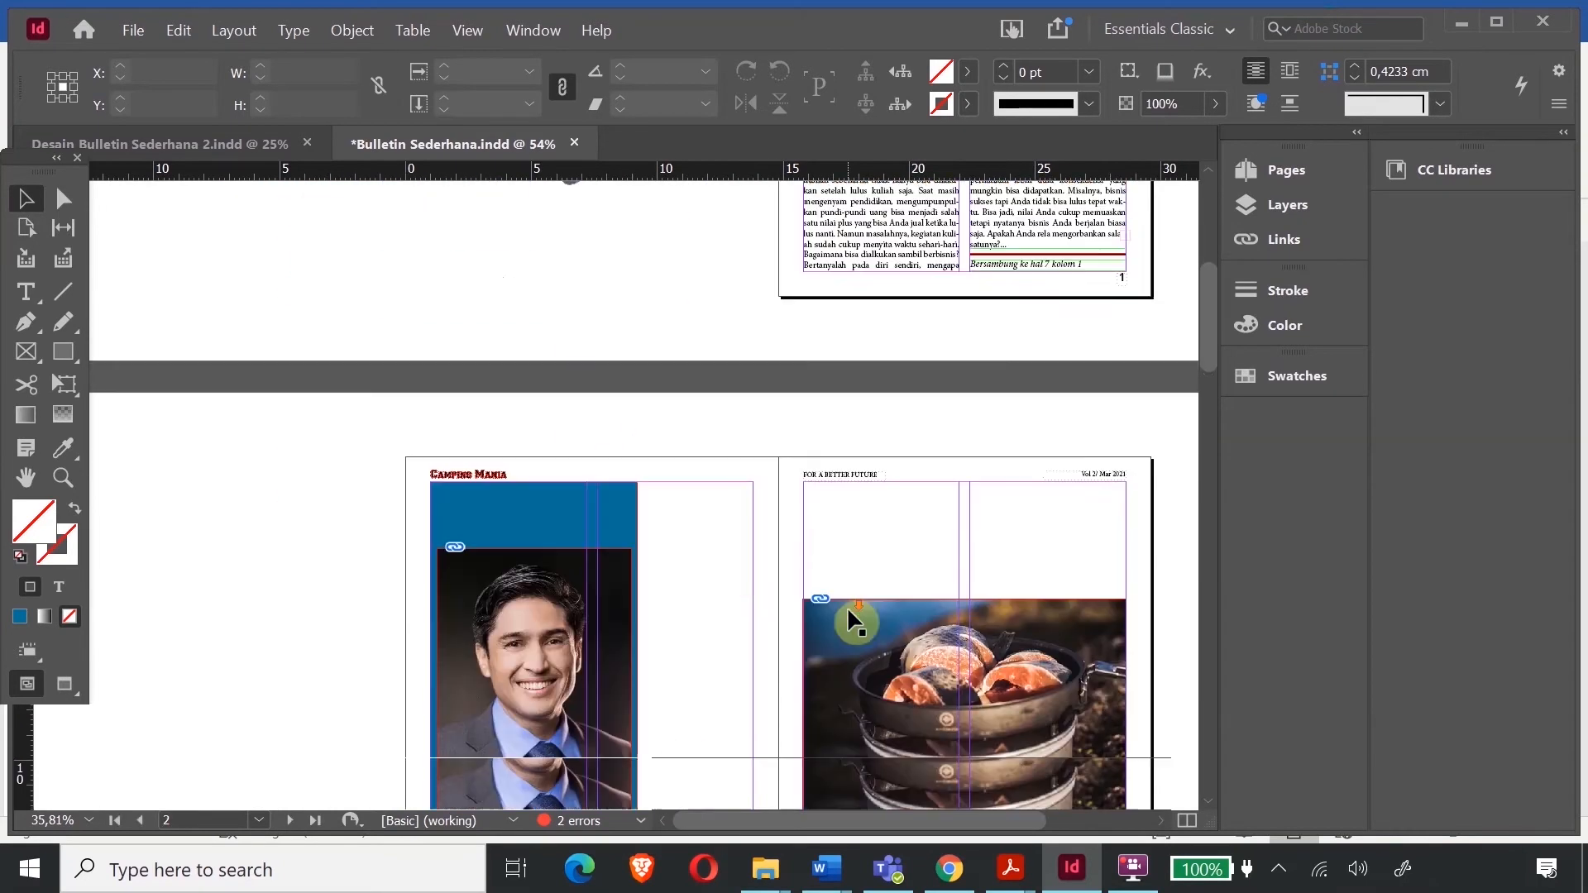
{"action": "scroll", "coordinate": [649, 500], "scroll_direction": "up", "scroll_amount": 2}
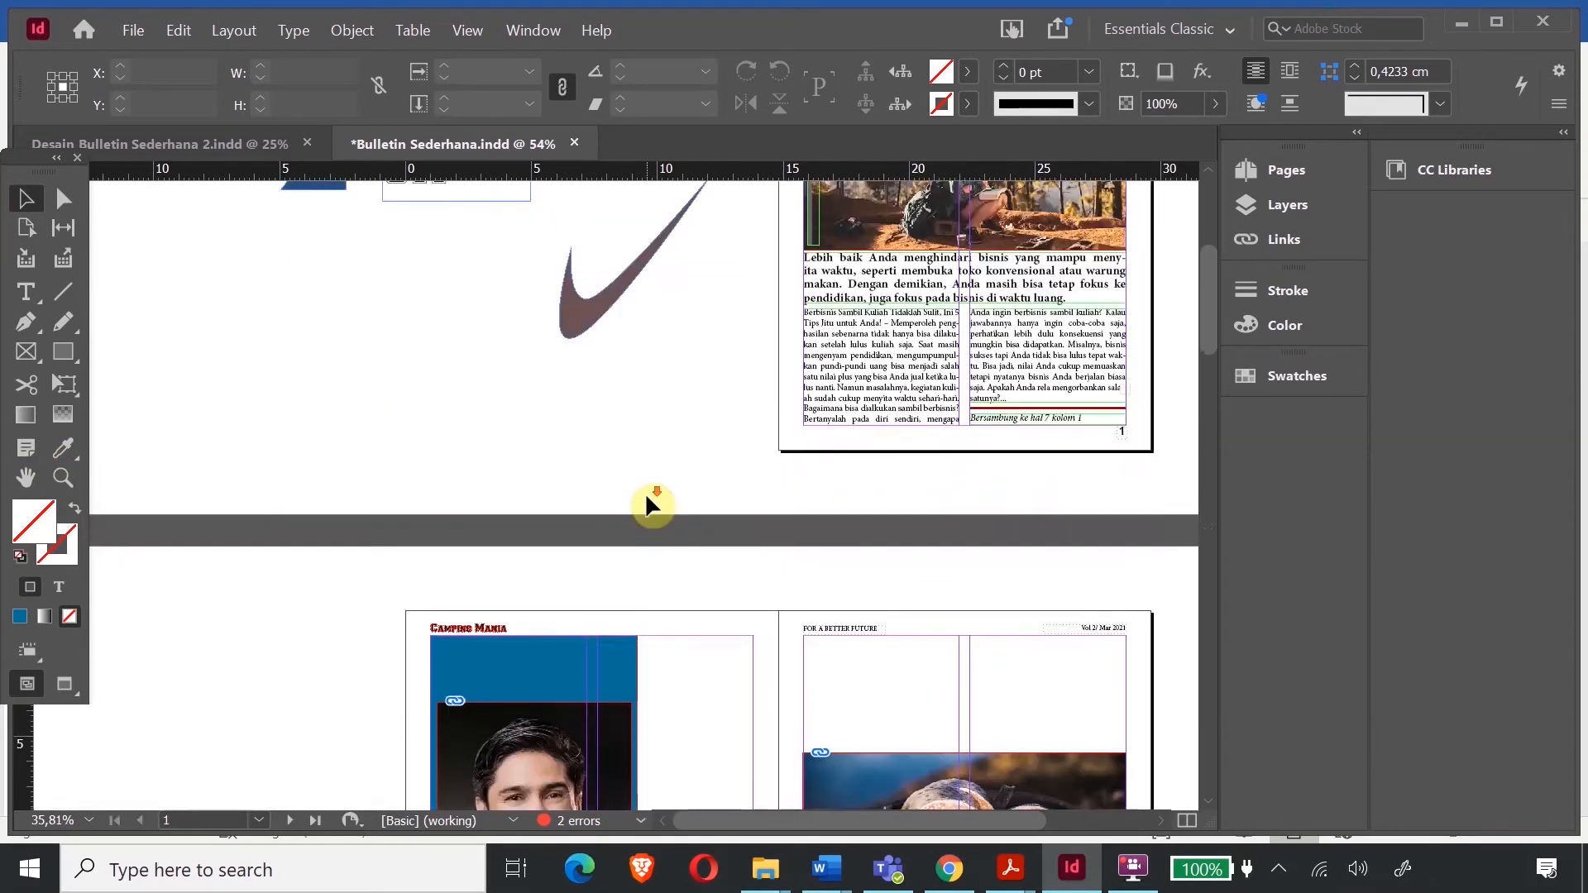
{"action": "scroll", "coordinate": [649, 500], "scroll_direction": "down", "scroll_amount": 3}
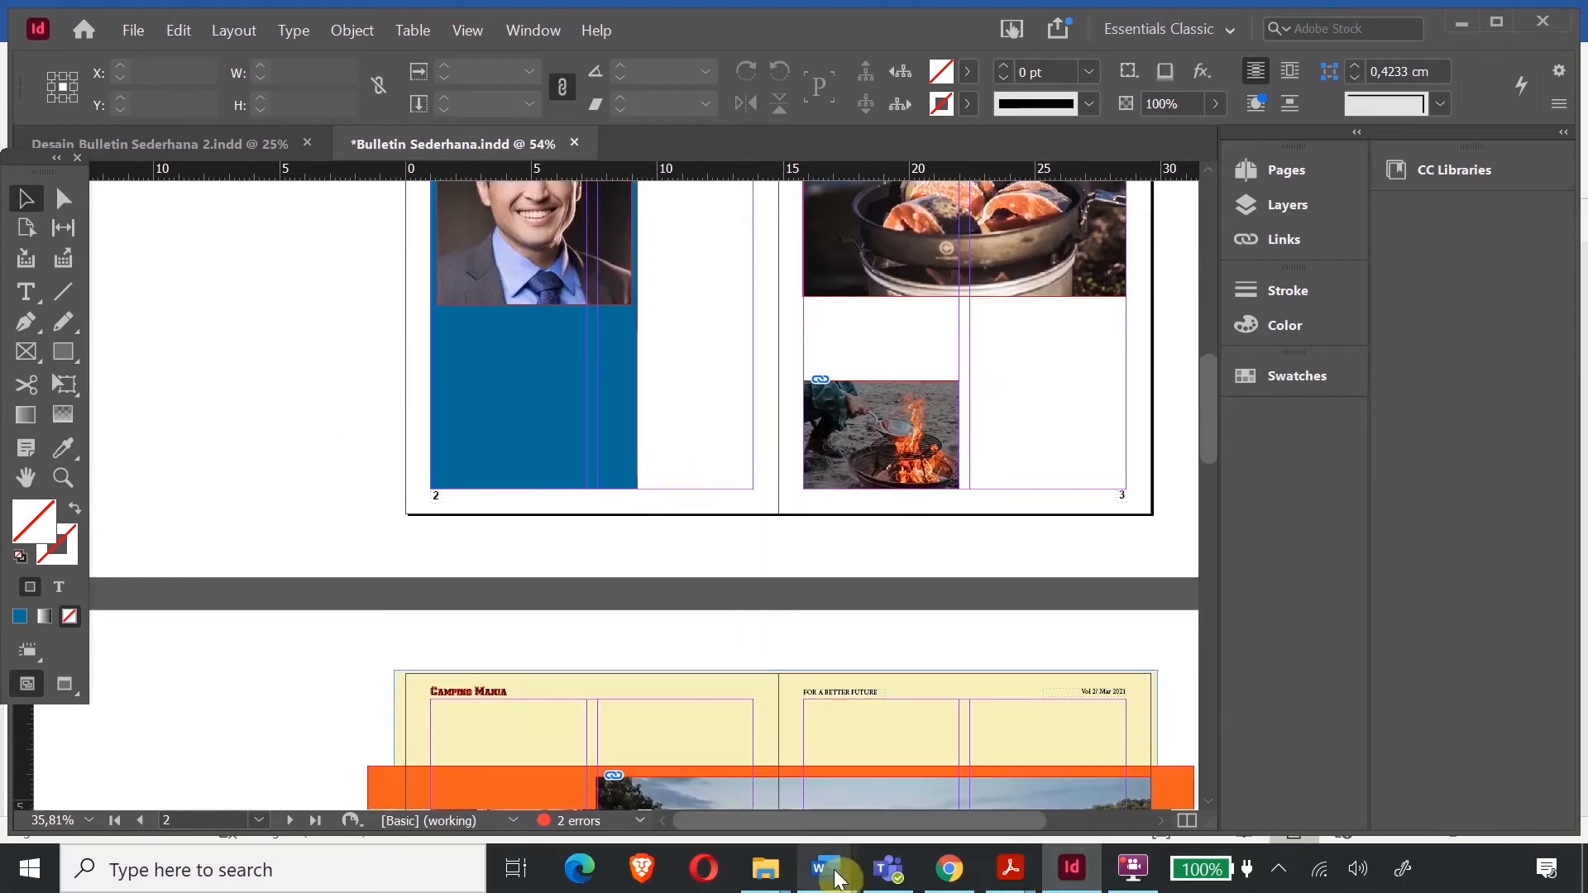
- Copy the opening paragraphs from the Berbisnis Sambil Kuliah Tidaklah Sulit Word document
{"action": "mouse_move", "coordinate": [826, 869]}
{"action": "left_click", "coordinate": [934, 754]}
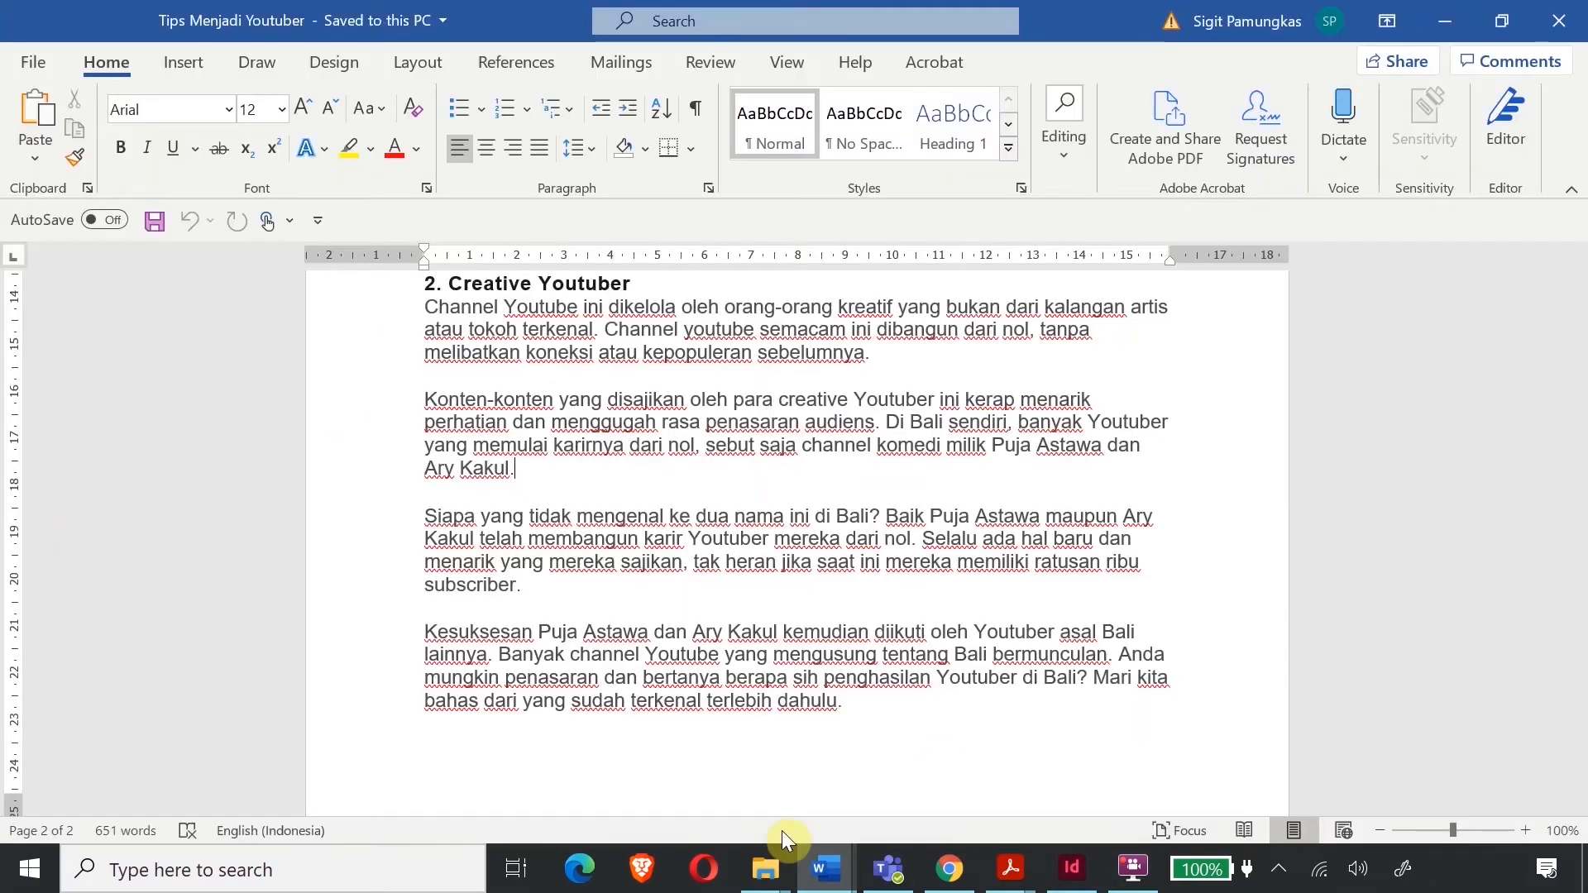
{"action": "left_click", "coordinate": [728, 777]}
{"action": "scroll", "coordinate": [860, 523], "scroll_direction": "up", "scroll_amount": 4}
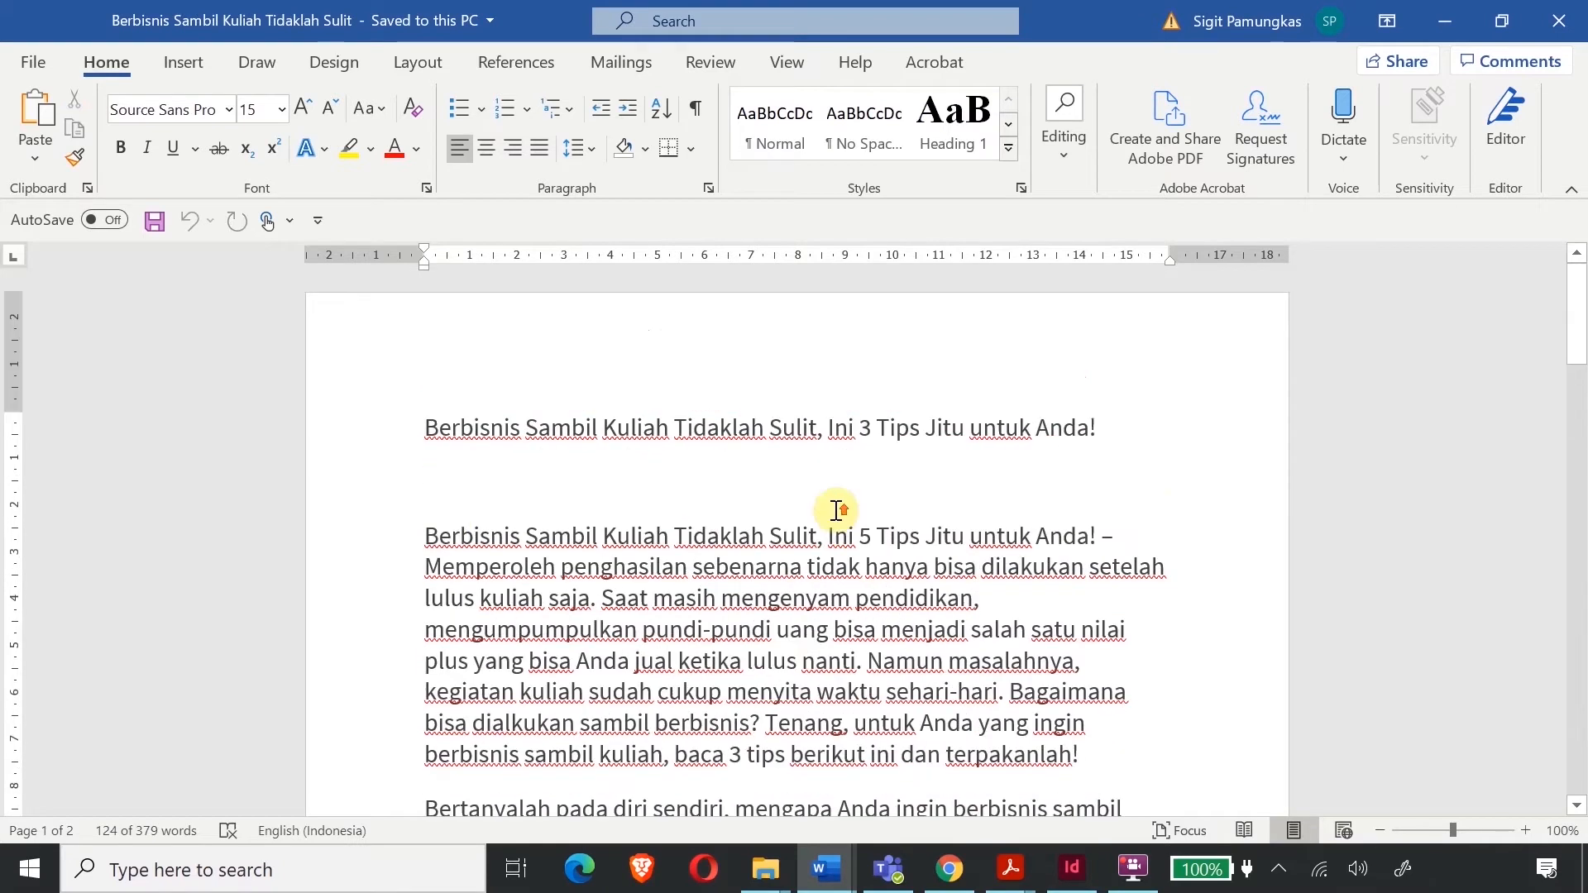
{"action": "left_click_drag", "start_coordinate": [429, 531], "coordinate": [1049, 685]}
{"action": "right_click", "coordinate": [593, 436]}
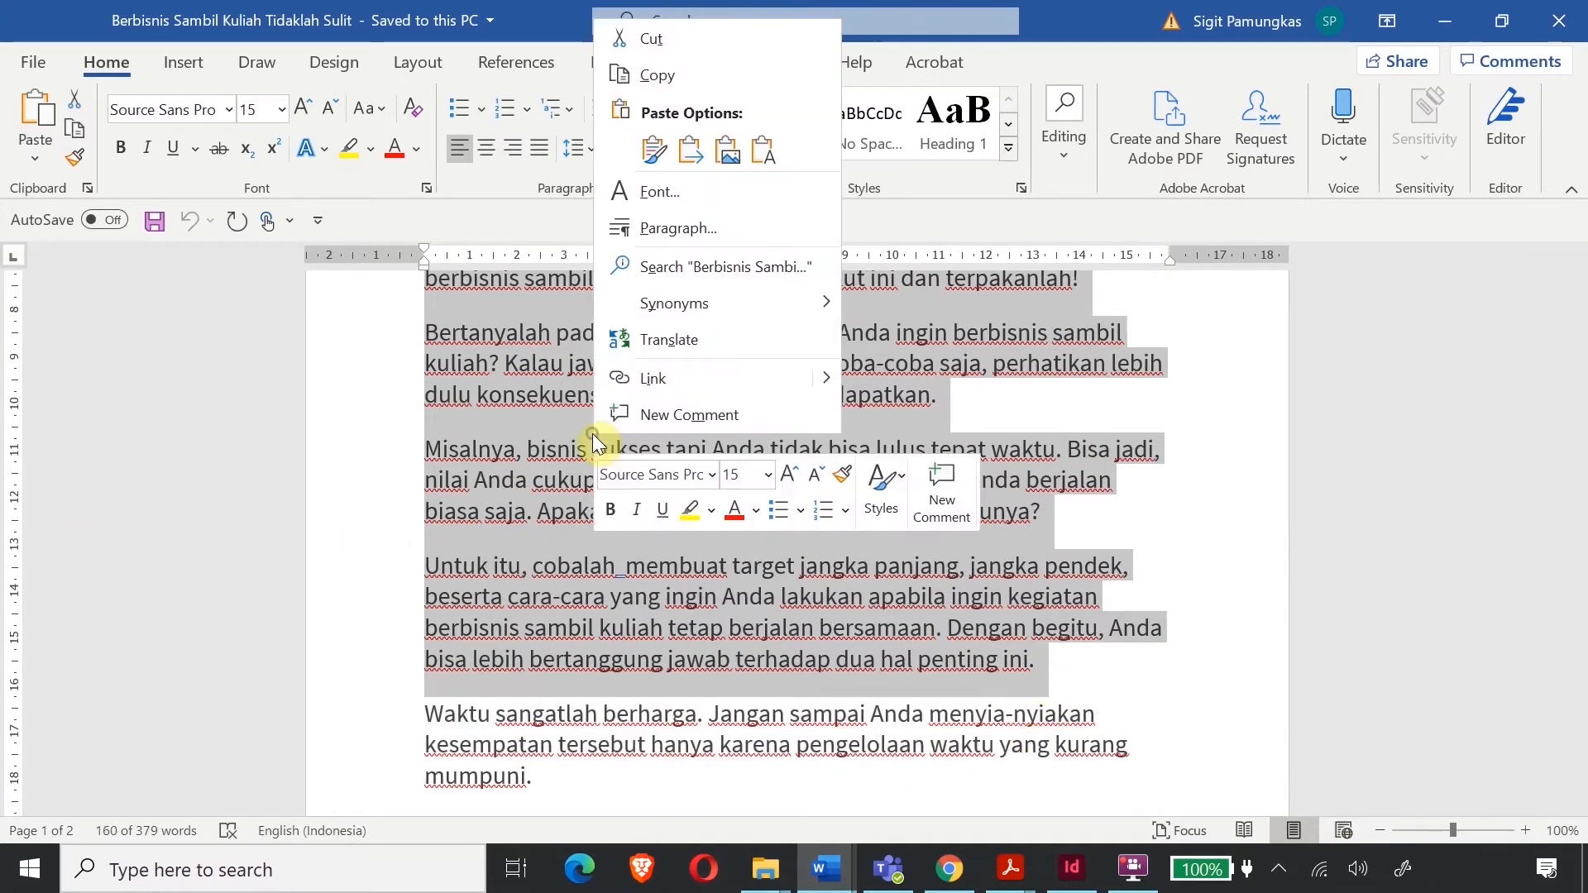
{"action": "left_click", "coordinate": [668, 73]}
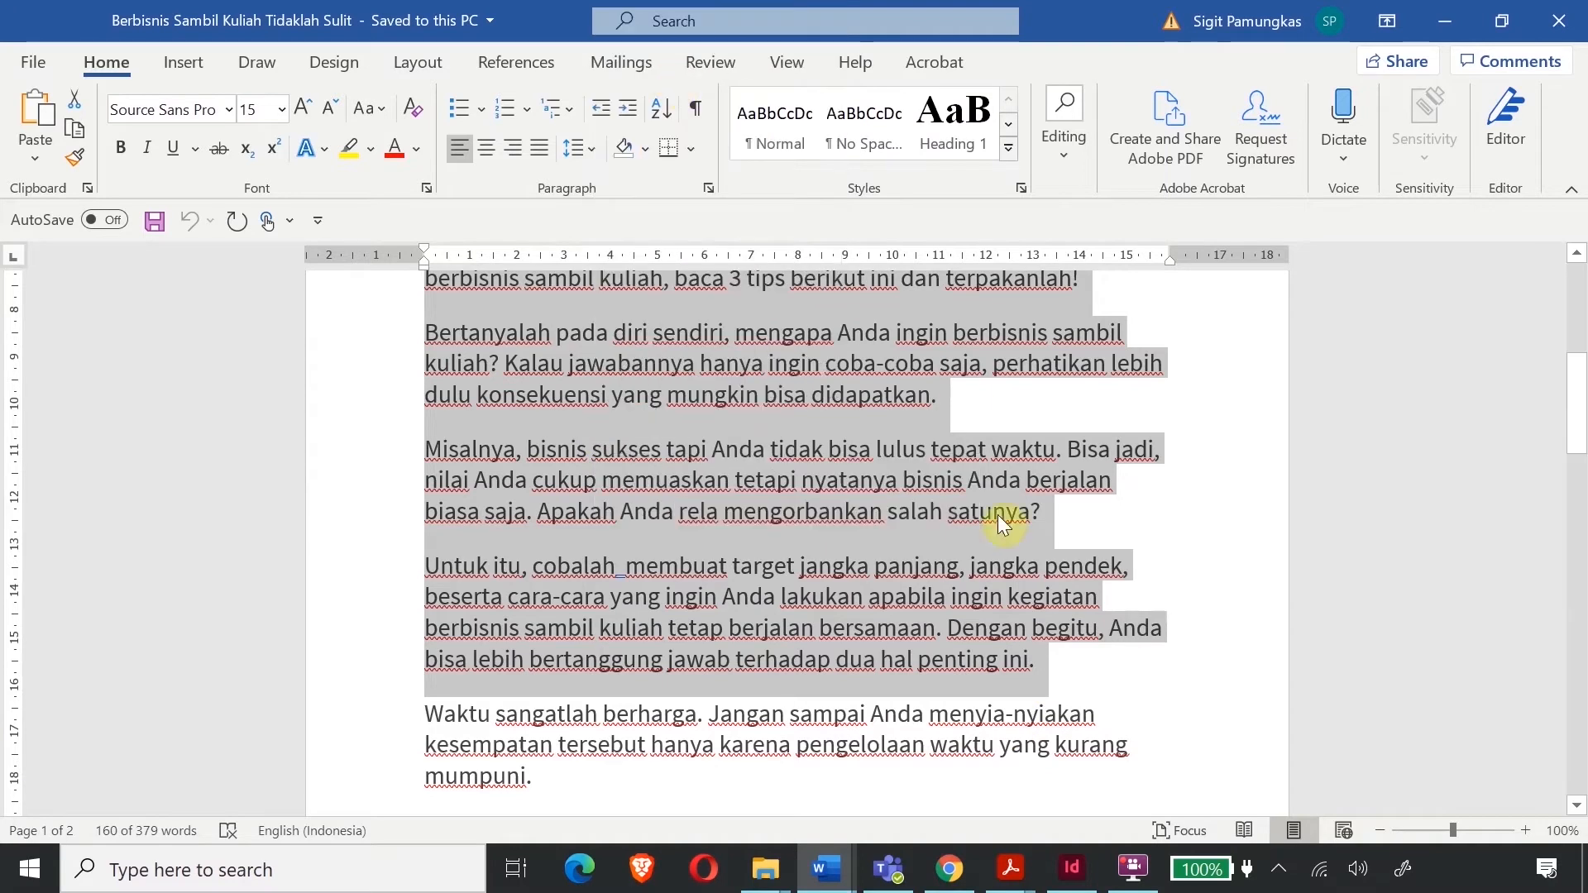
{"action": "left_click", "coordinate": [1078, 857]}
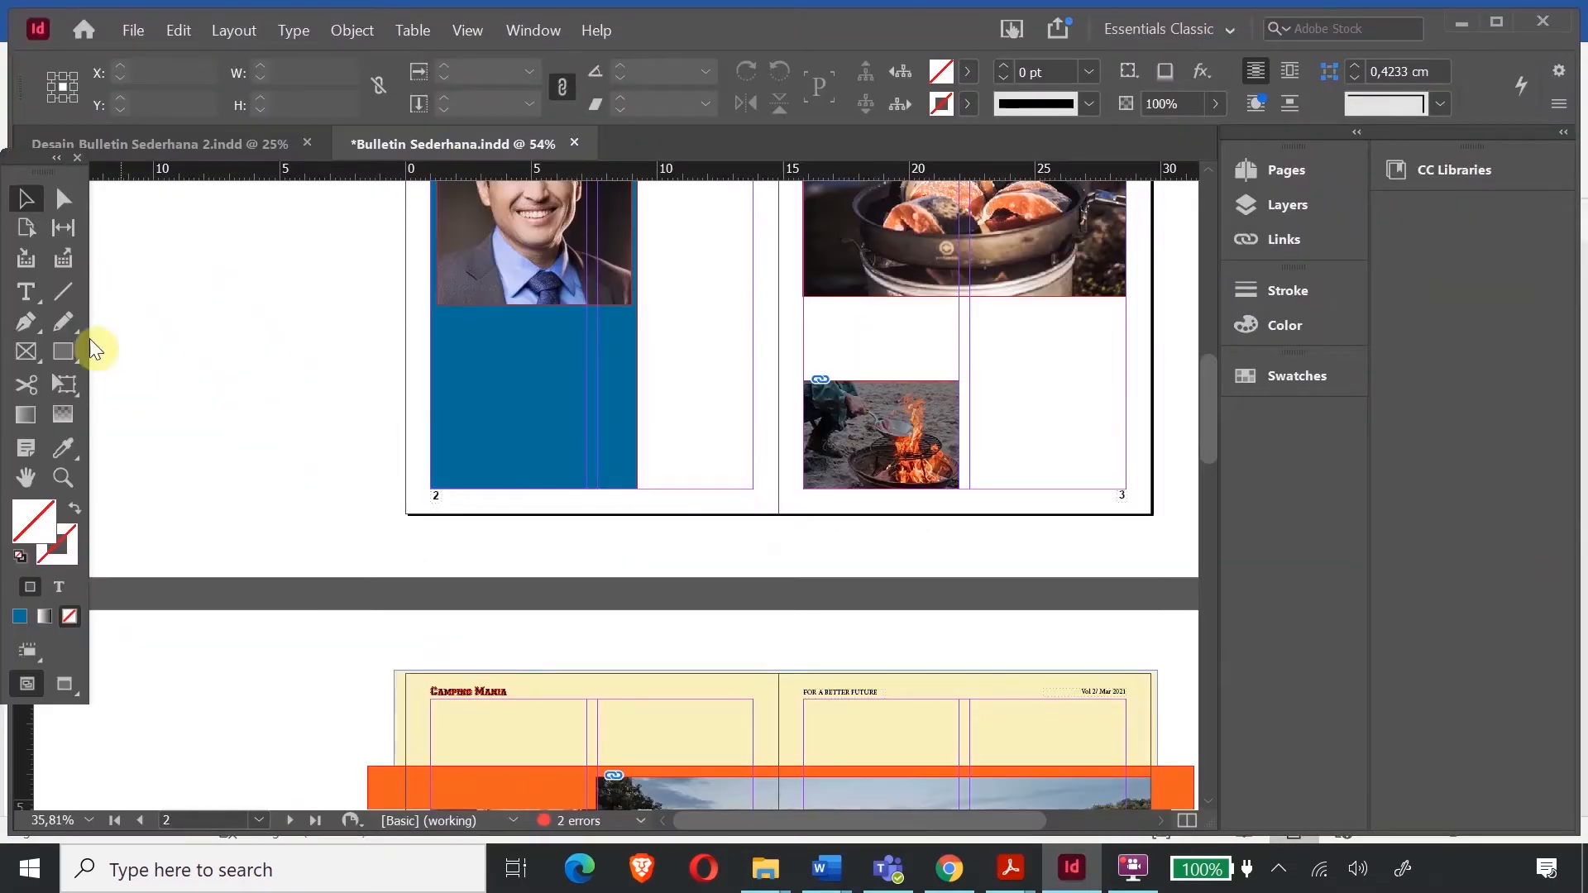
- Make TEXTS the active layer and paste the Word article into a new text frame on the pasteboard
{"action": "scroll", "coordinate": [198, 465], "scroll_direction": "up", "scroll_amount": 3}
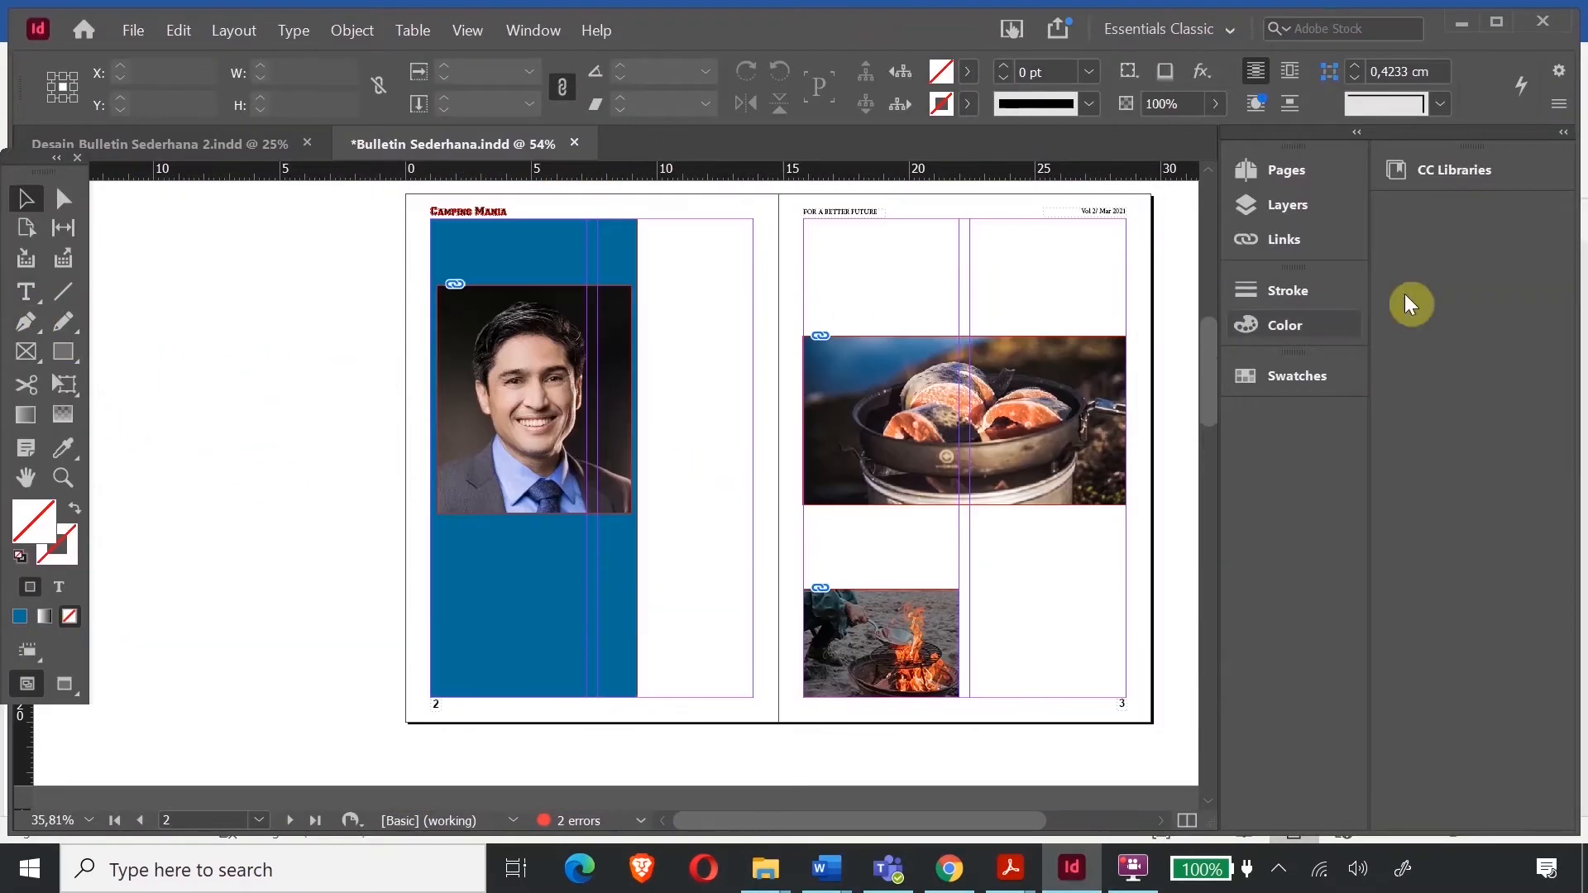
{"action": "left_click", "coordinate": [1288, 207]}
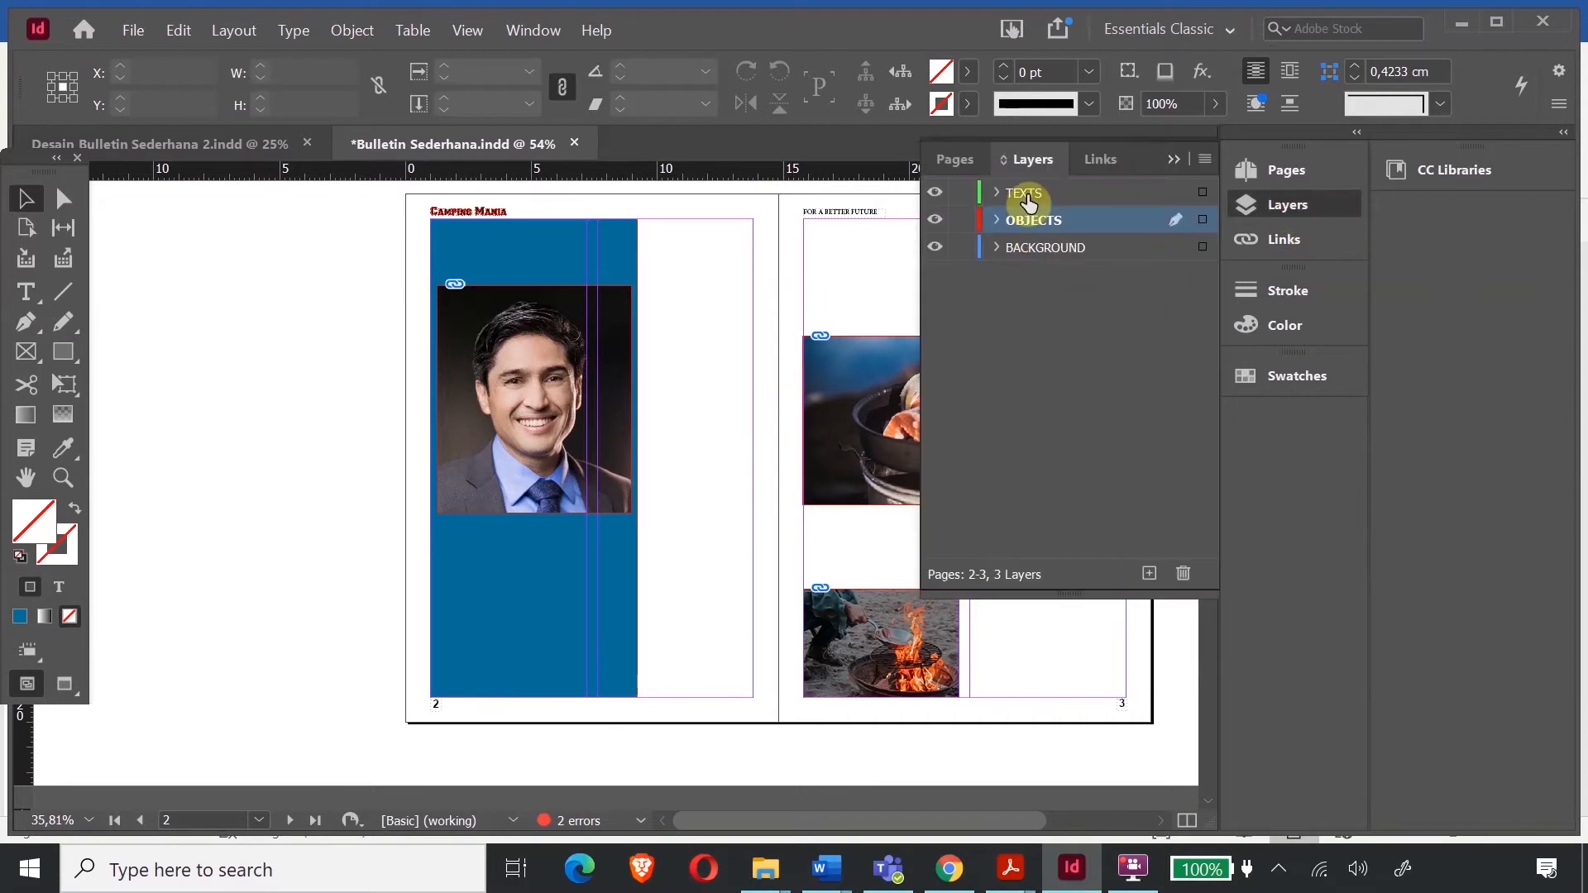
{"action": "left_click", "coordinate": [1027, 199]}
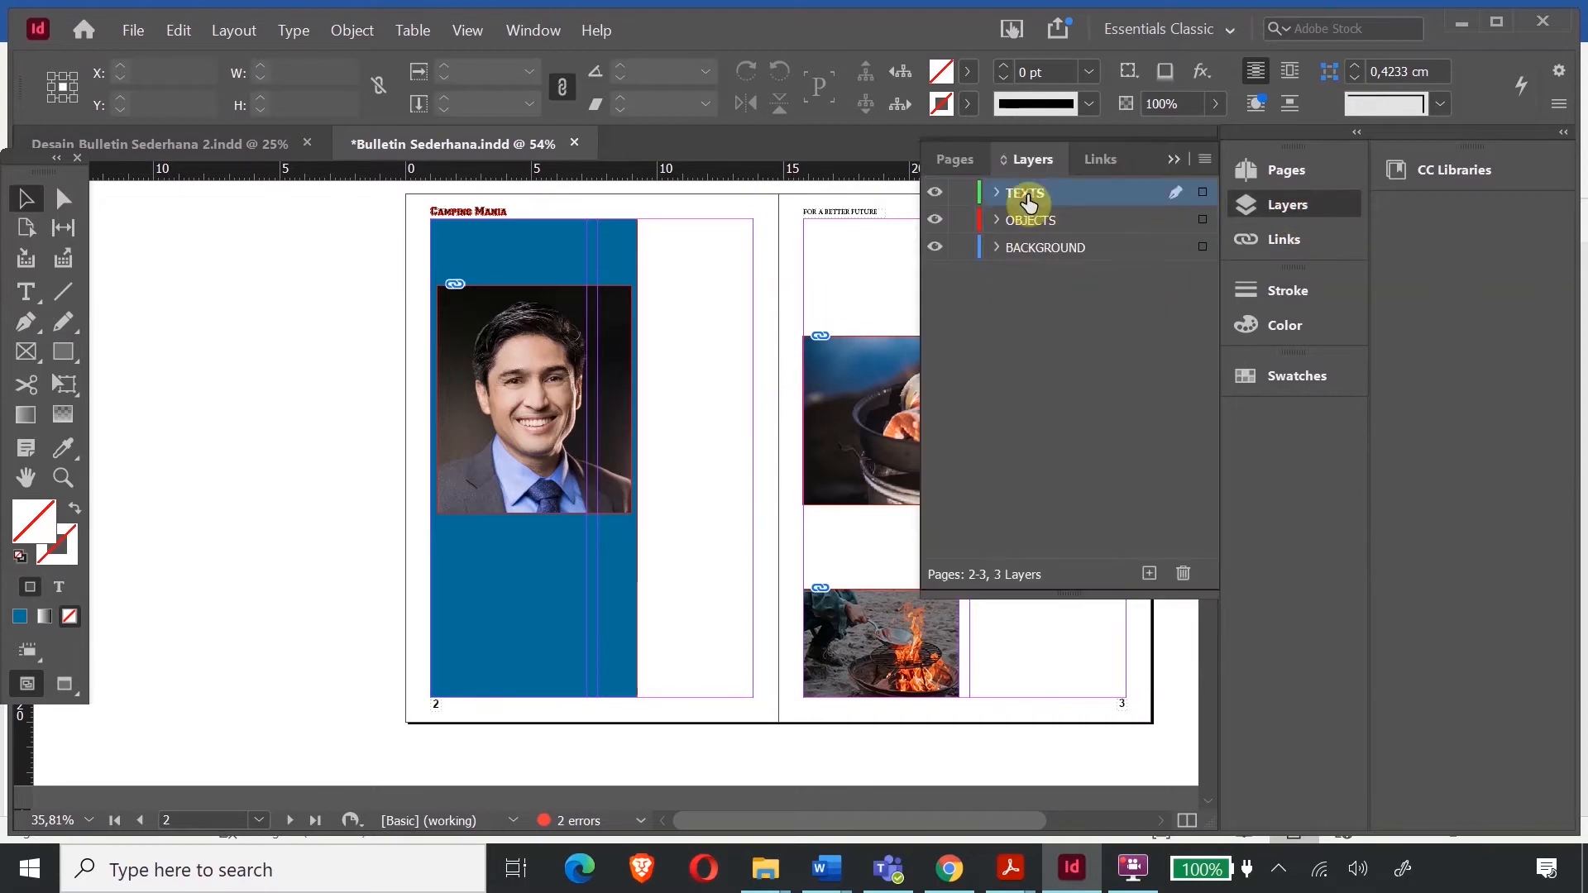
{"action": "left_click", "coordinate": [25, 294]}
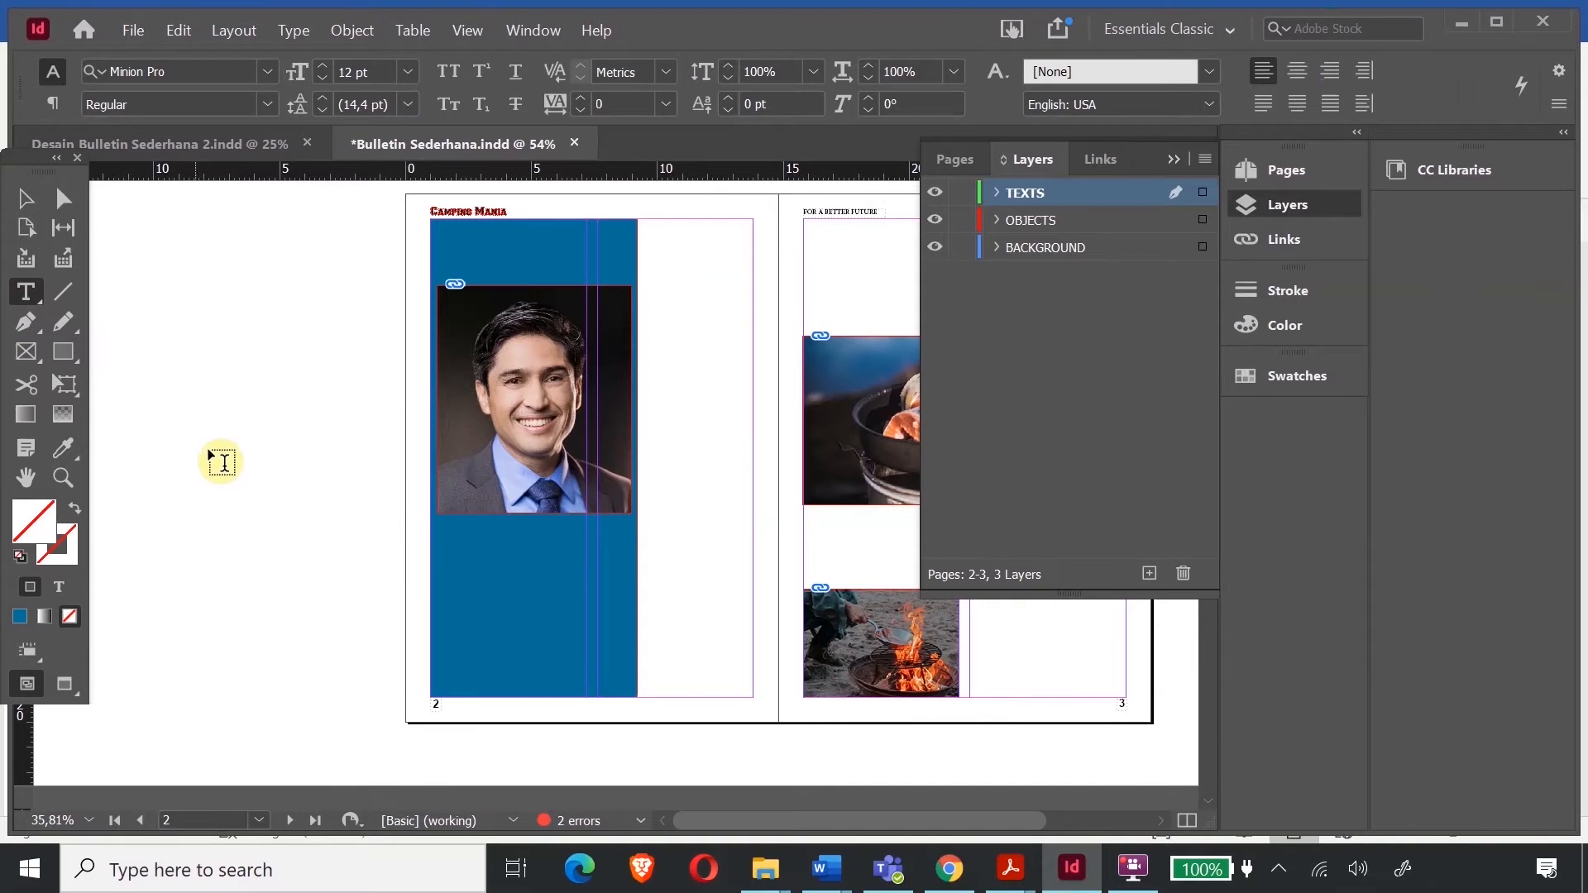
{"action": "left_click_drag", "start_coordinate": [179, 463], "coordinate": [359, 606]}
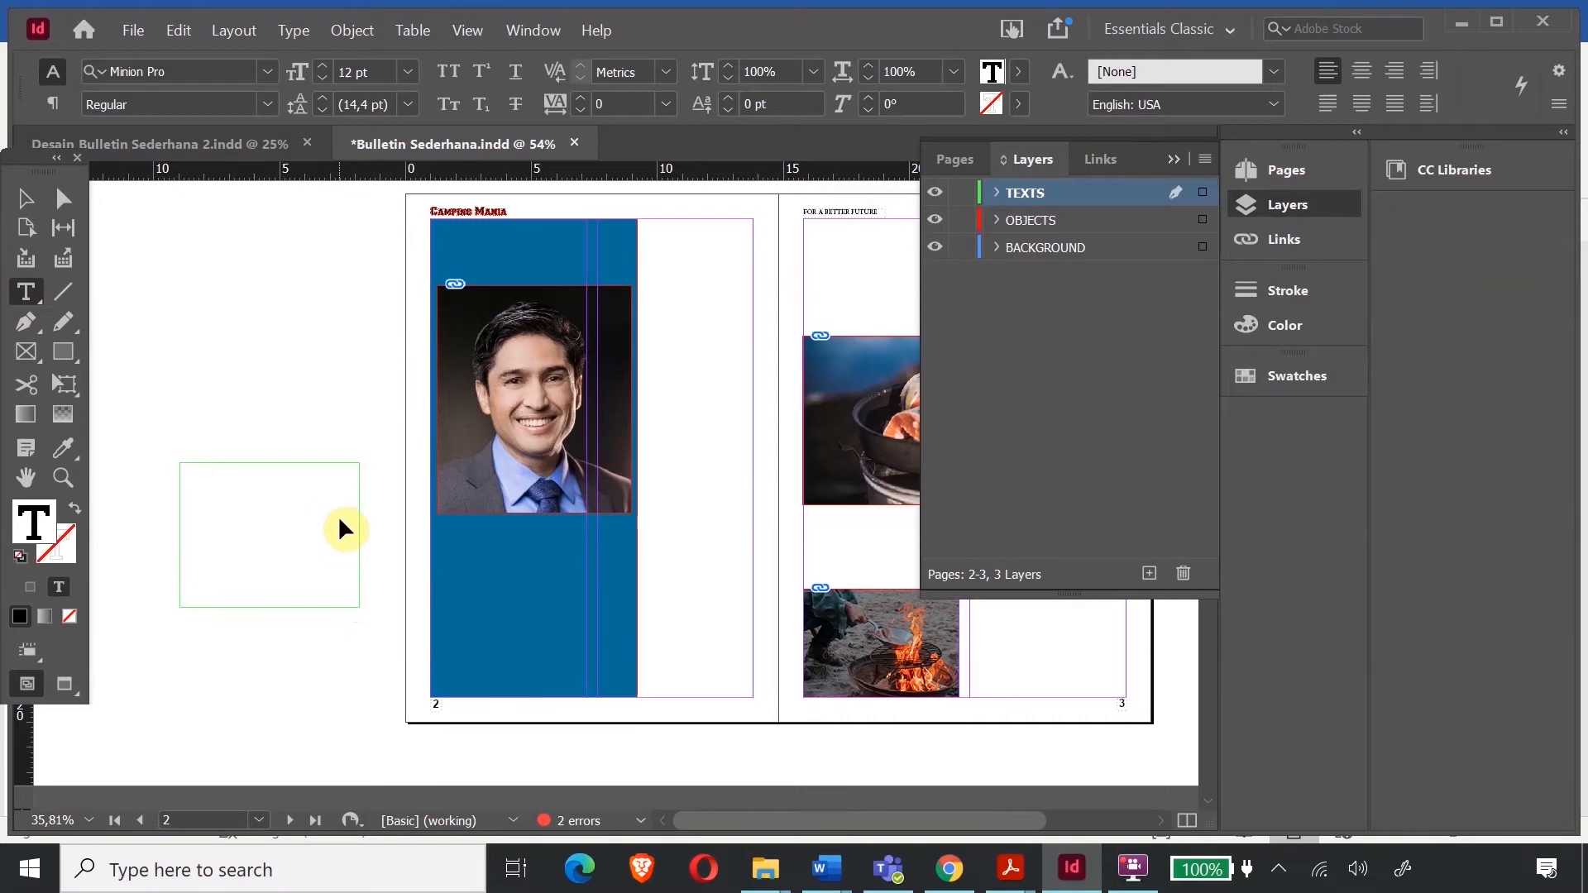
{"action": "key", "text": "ctrl+v"}
{"action": "left_click", "coordinate": [25, 199]}
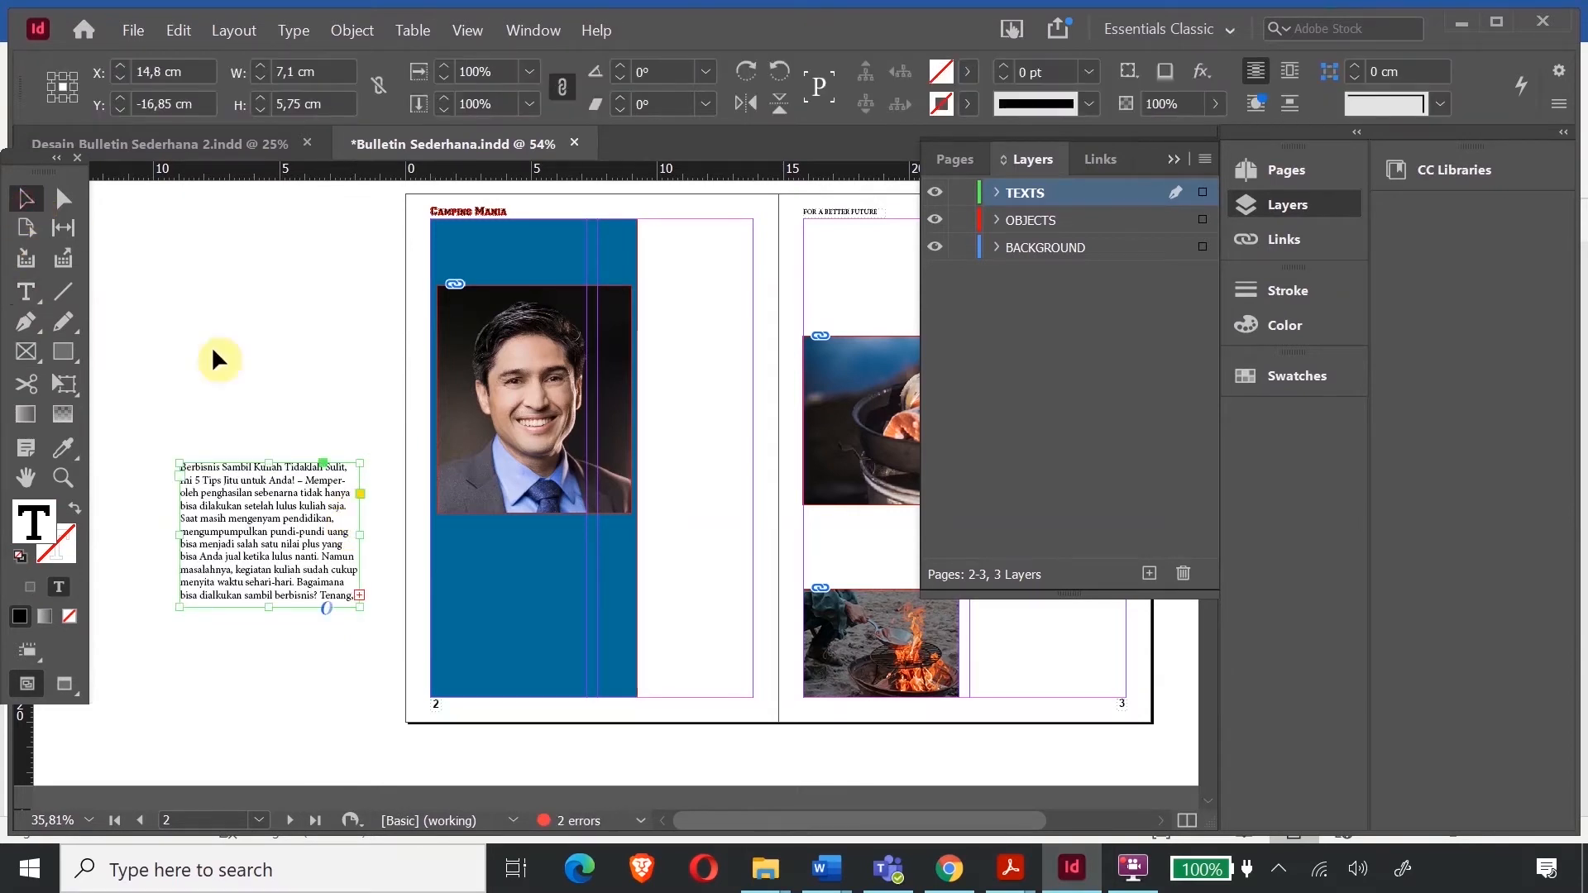
- Move the article frame onto page 2's blue panel, widen it to about 7,6 cm, and justify the text
{"action": "left_click_drag", "start_coordinate": [227, 500], "coordinate": [486, 557]}
{"action": "left_click_drag", "start_coordinate": [621, 594], "coordinate": [630, 603]}
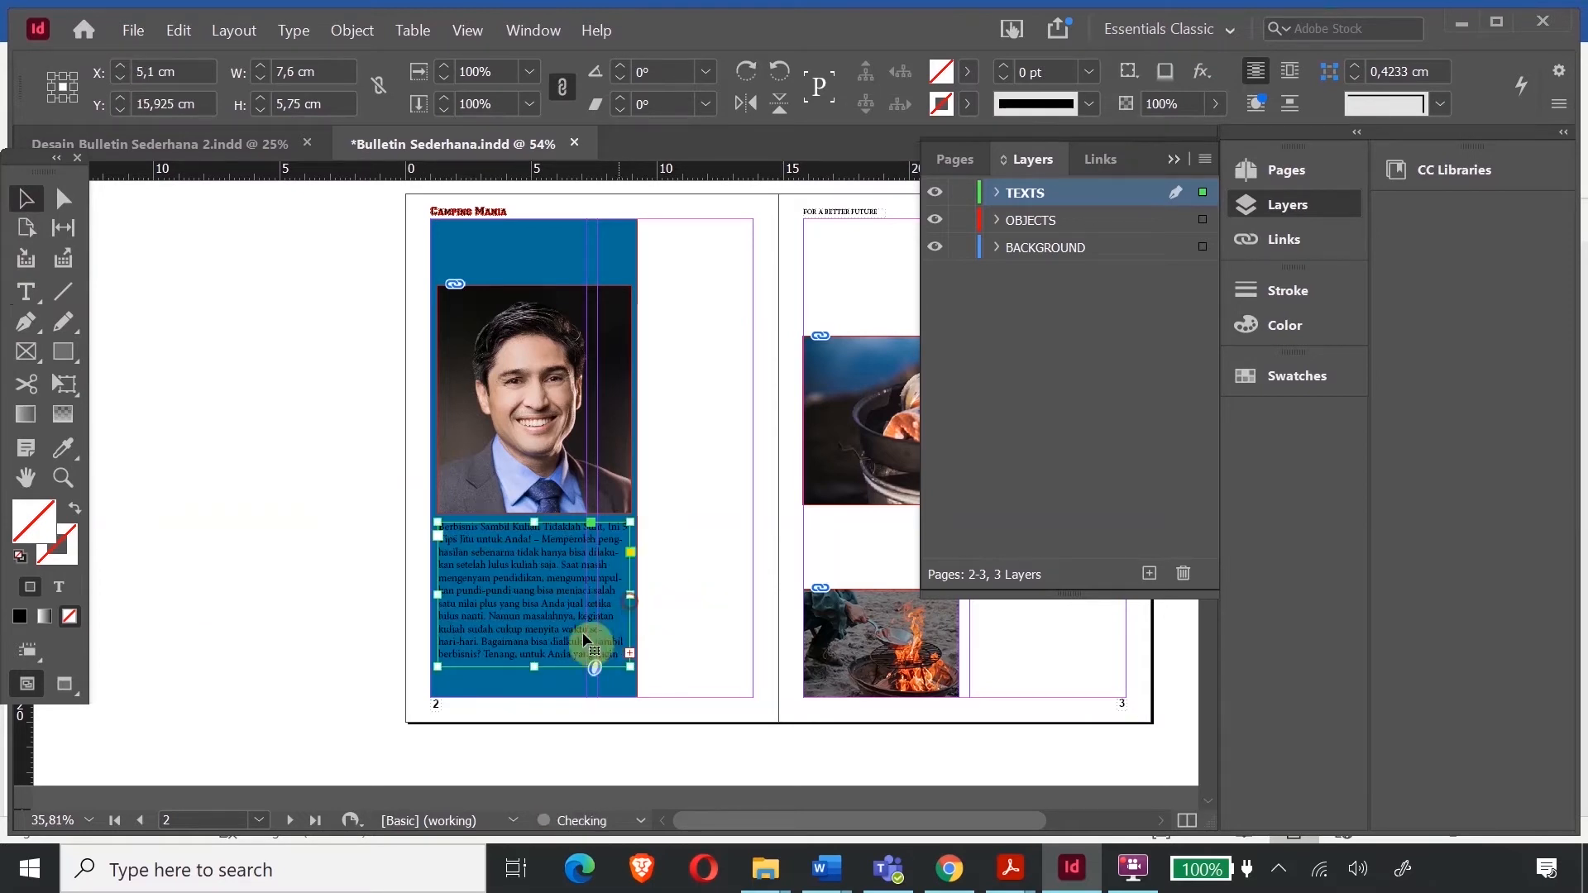
{"action": "left_click_drag", "start_coordinate": [535, 667], "coordinate": [533, 688]}
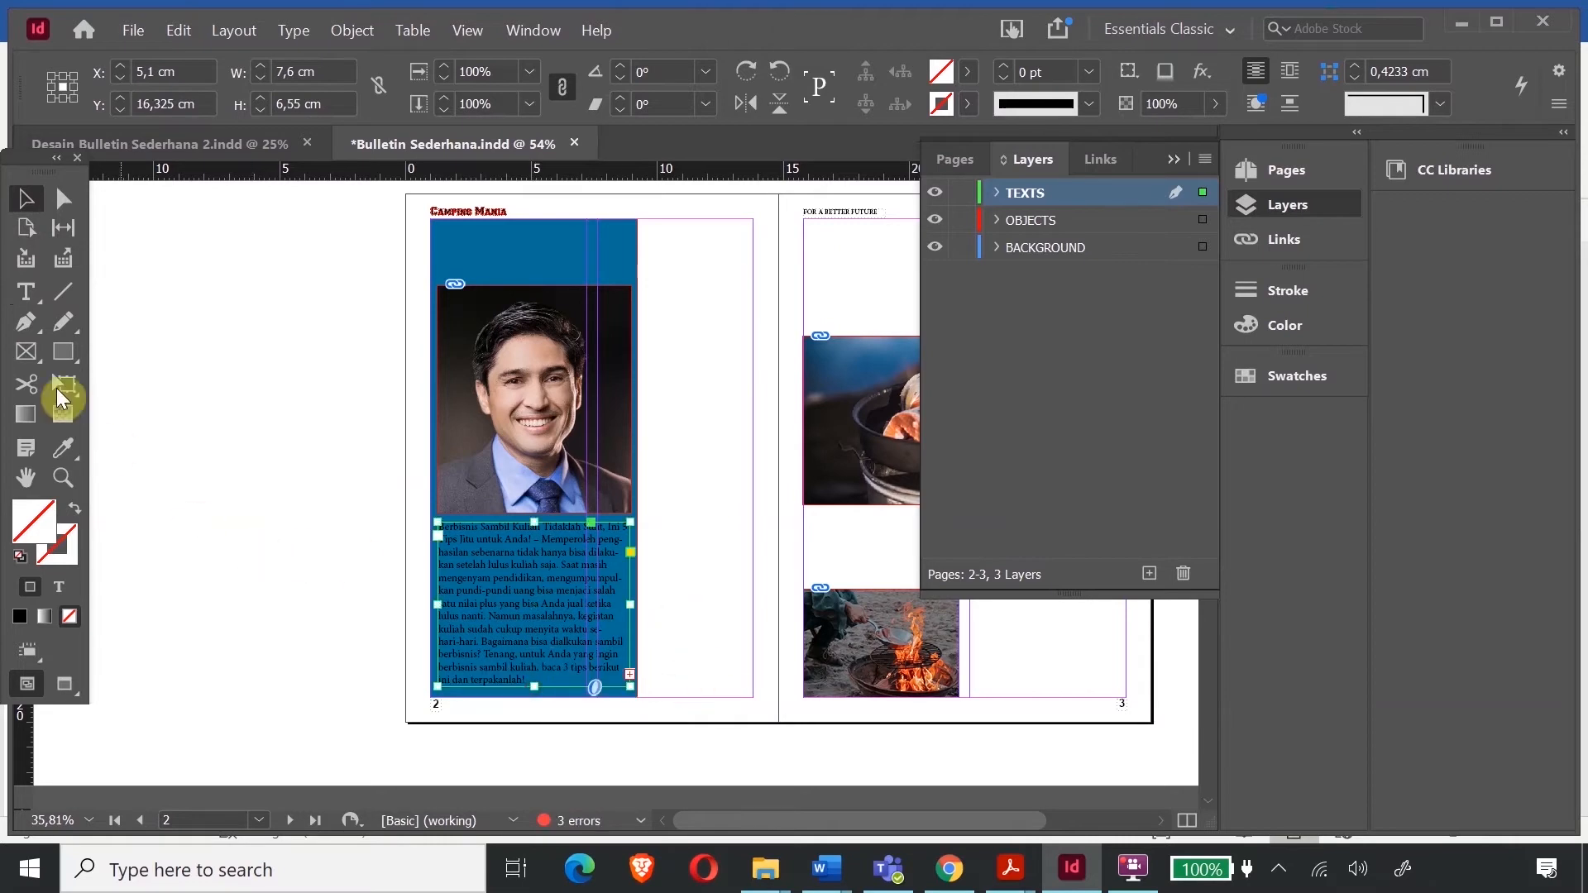
{"action": "left_click", "coordinate": [26, 291]}
{"action": "left_click", "coordinate": [570, 601]}
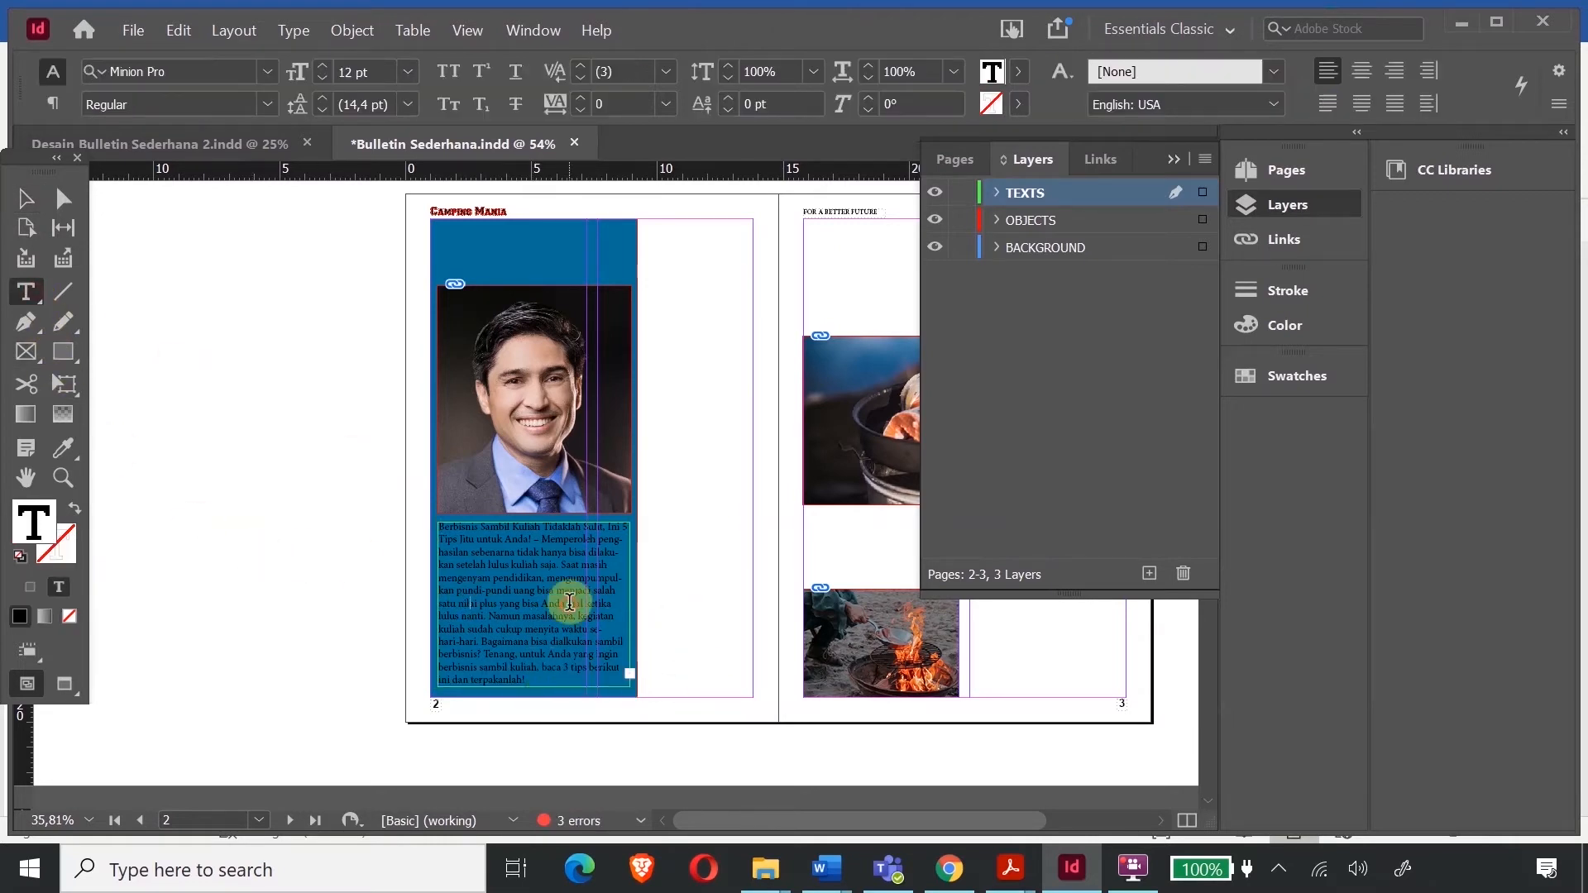
{"action": "key", "text": "ctrl+a"}
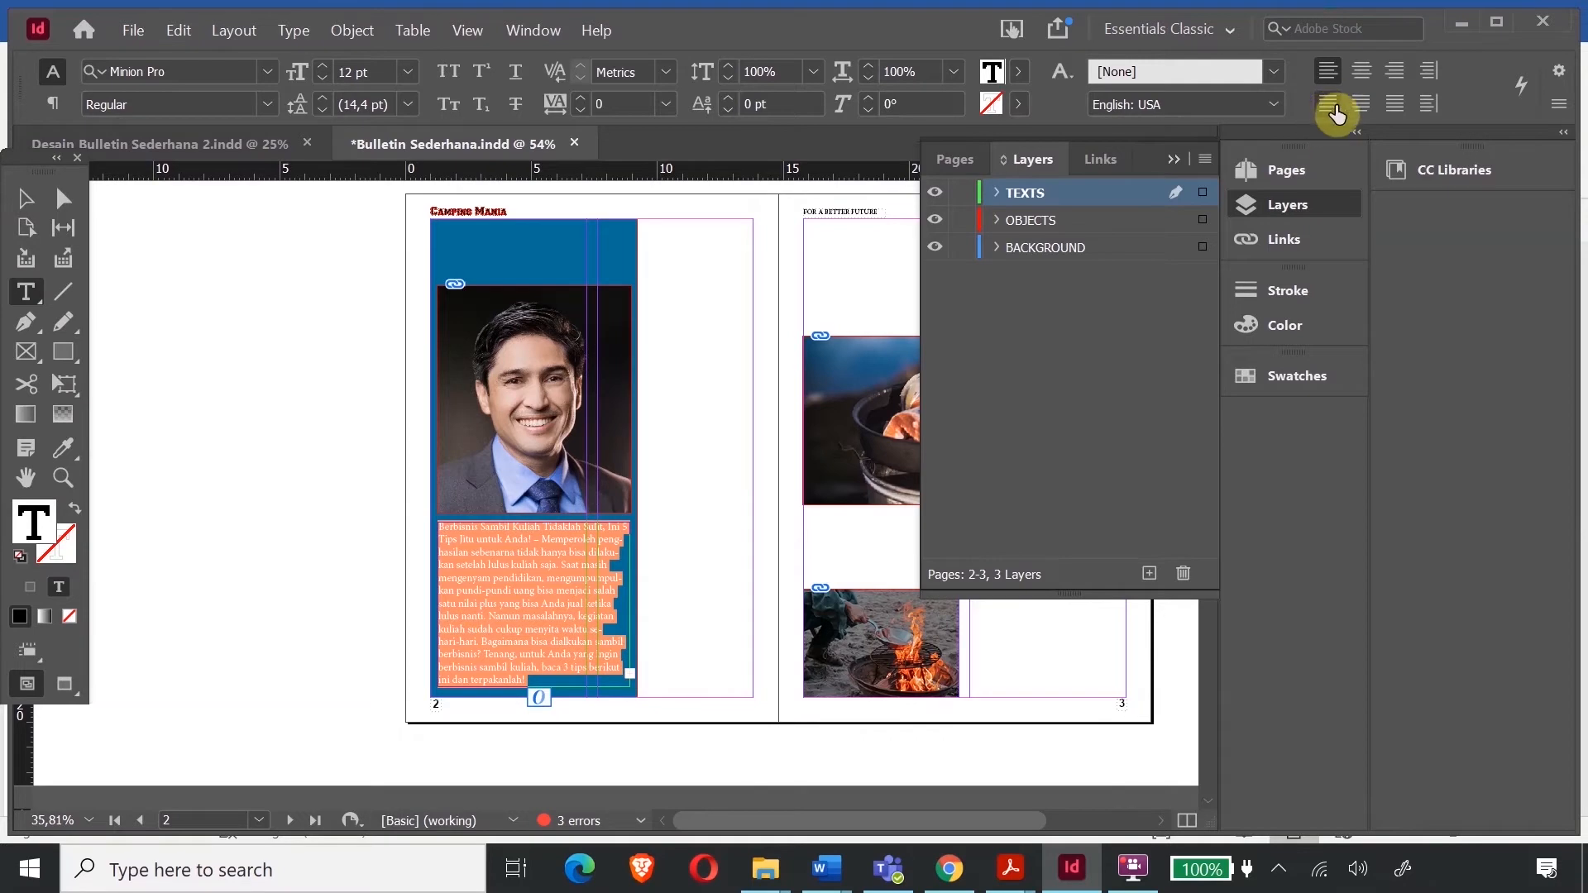
{"action": "left_click", "coordinate": [1330, 105]}
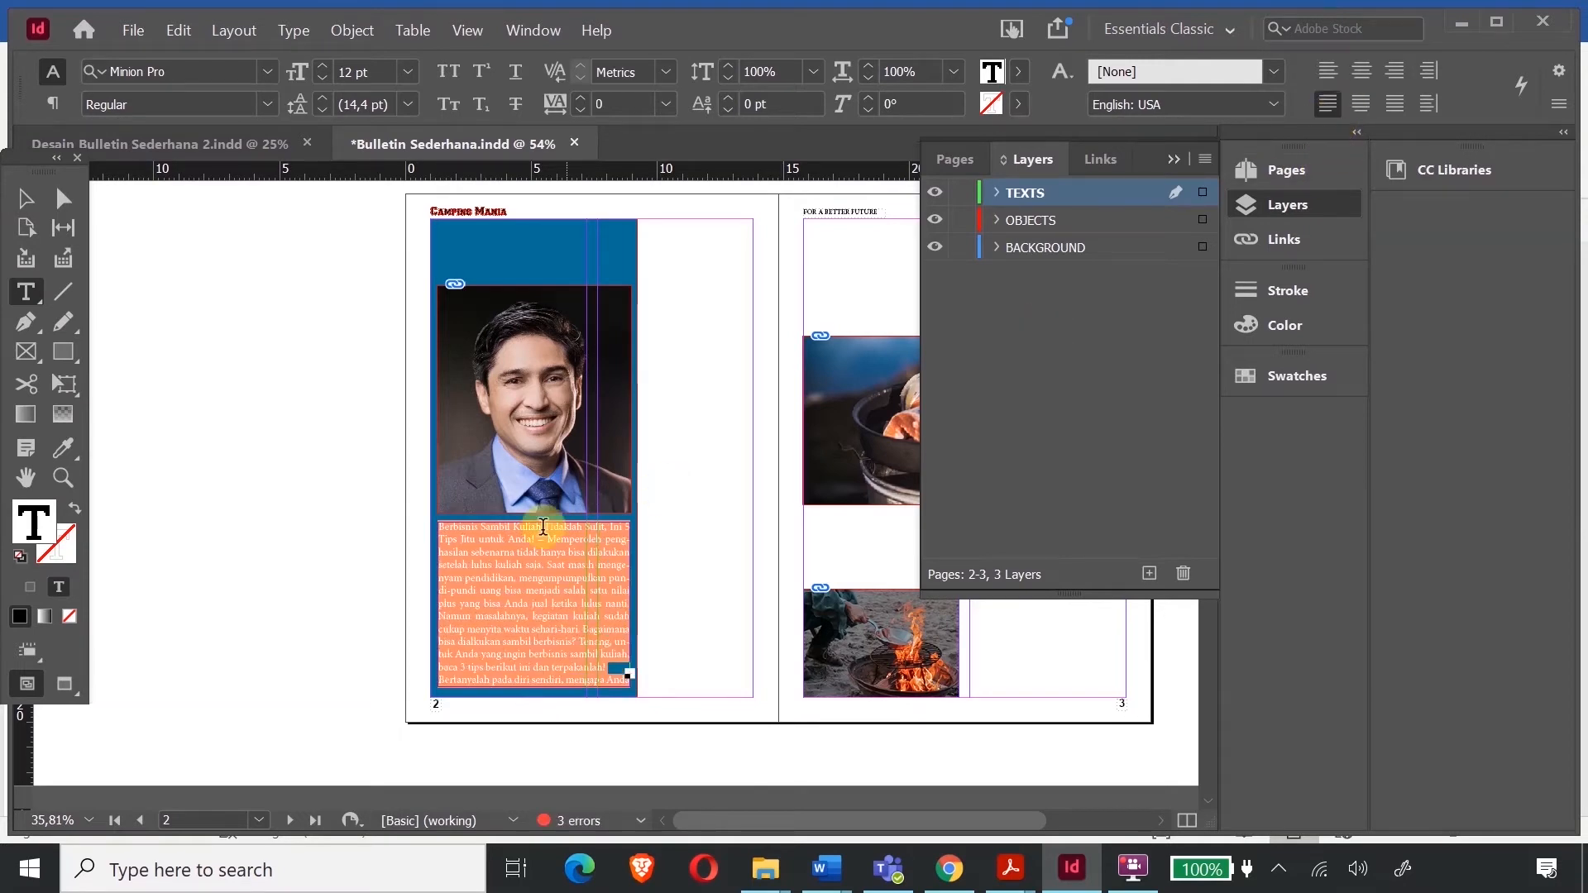
{"action": "left_click", "coordinate": [560, 622]}
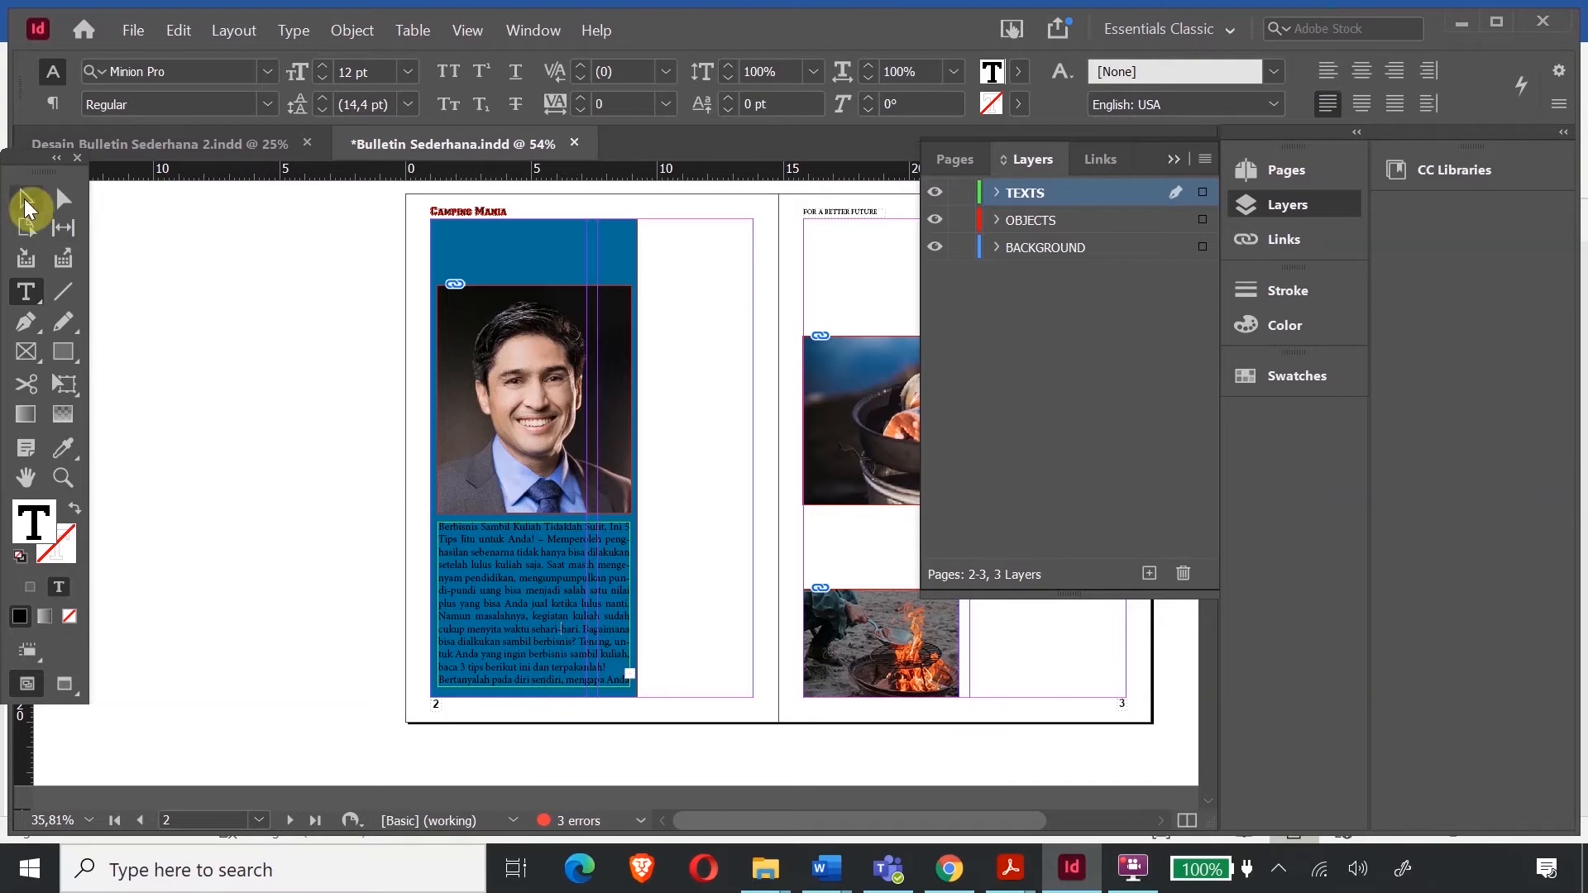
- Set the article text's leading to 12 pt
{"action": "left_click", "coordinate": [63, 477]}
{"action": "left_click", "coordinate": [662, 687]}
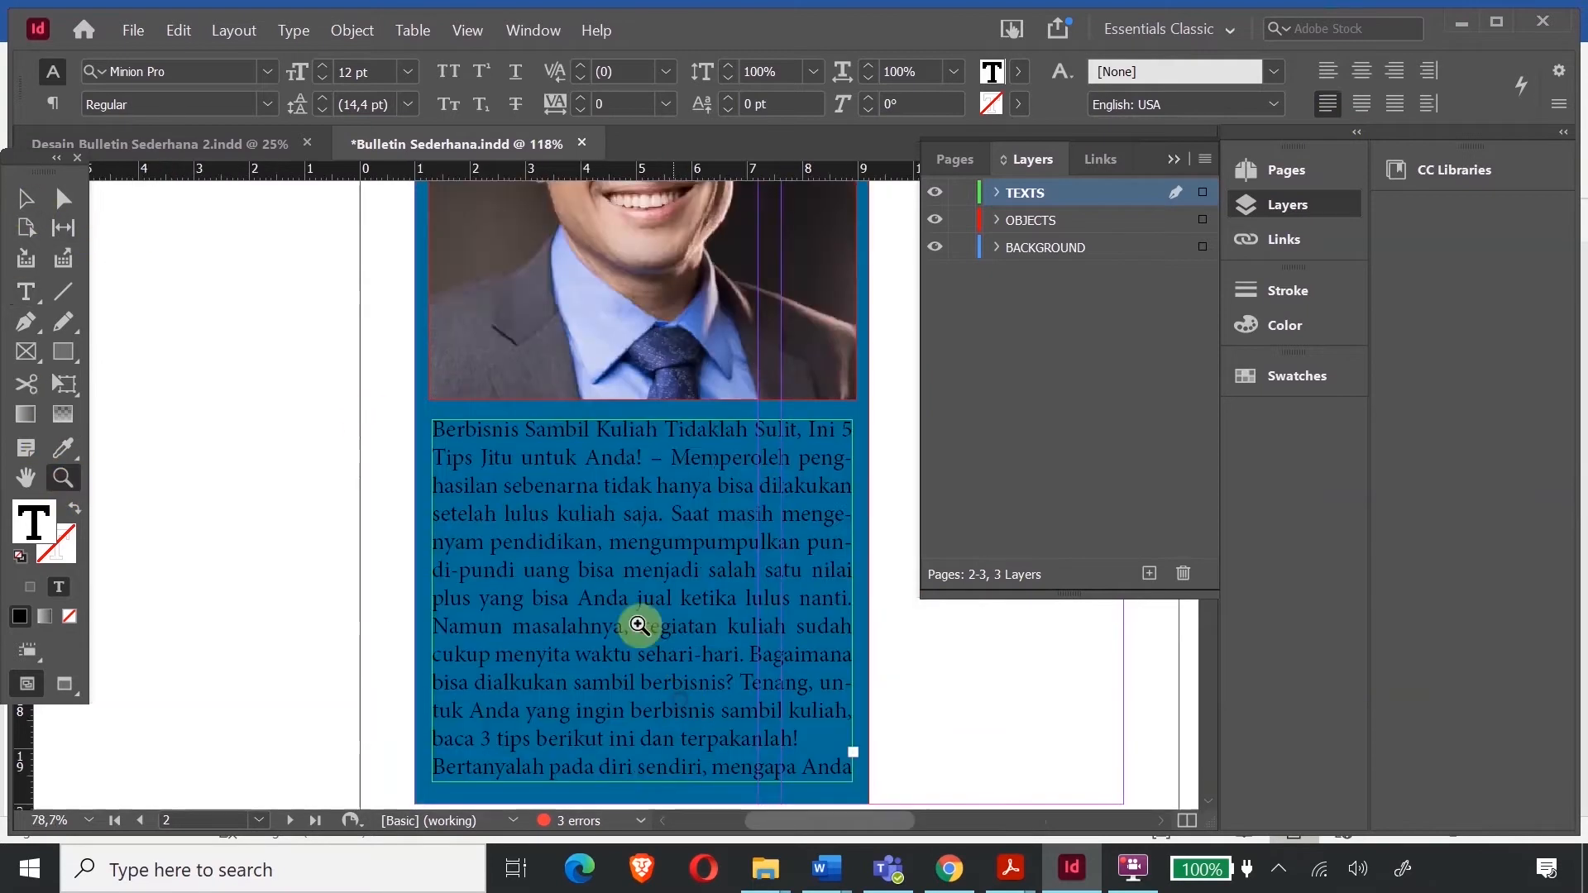
{"action": "left_click", "coordinate": [23, 293]}
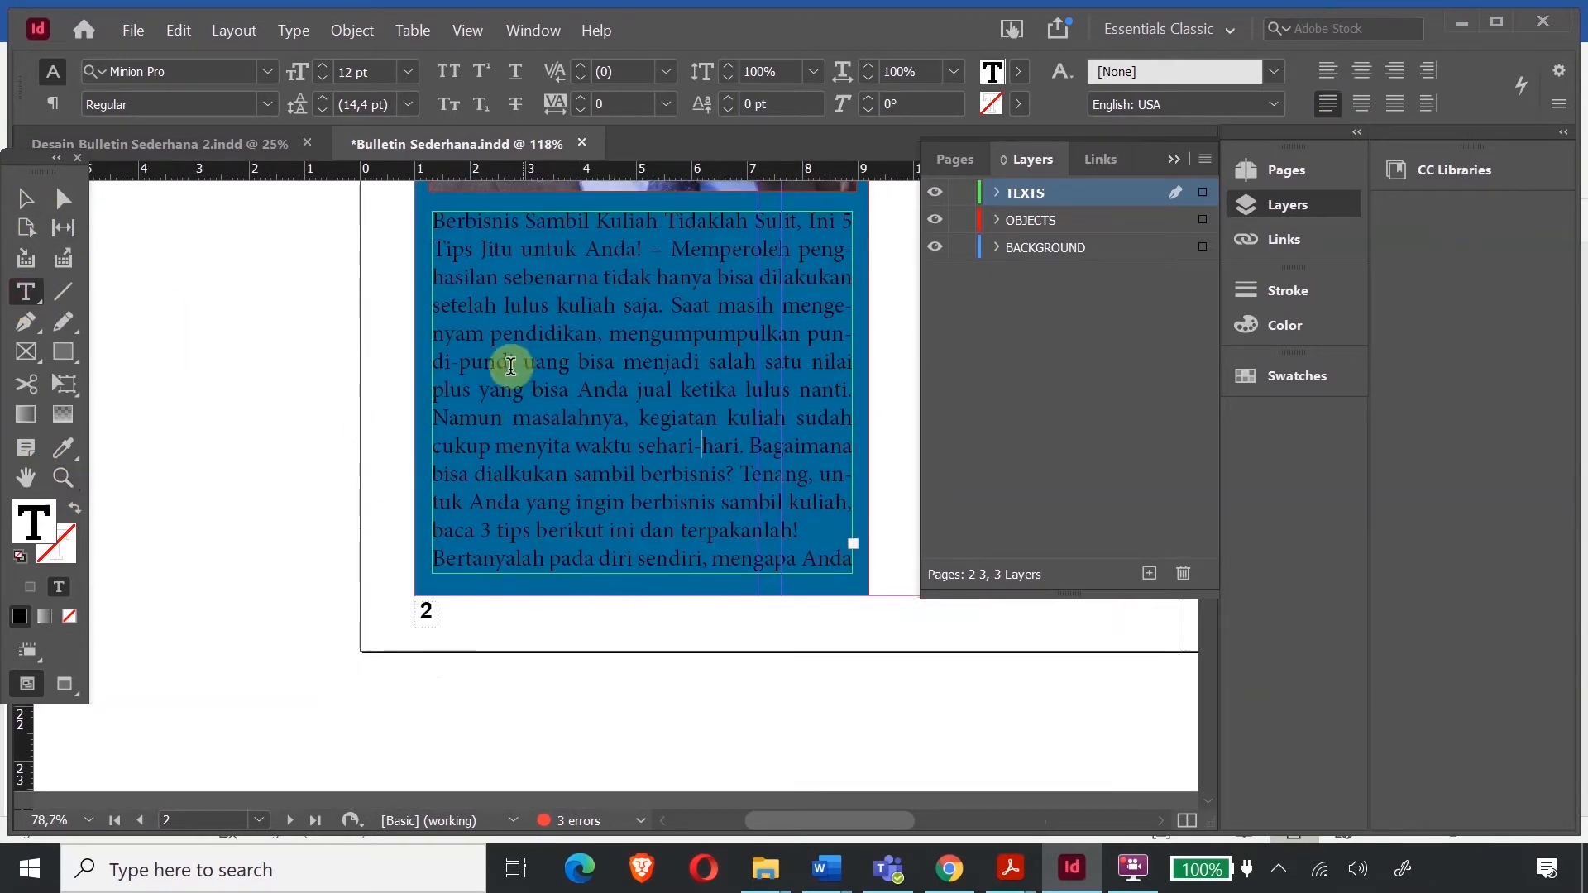
{"action": "left_click", "coordinate": [579, 386]}
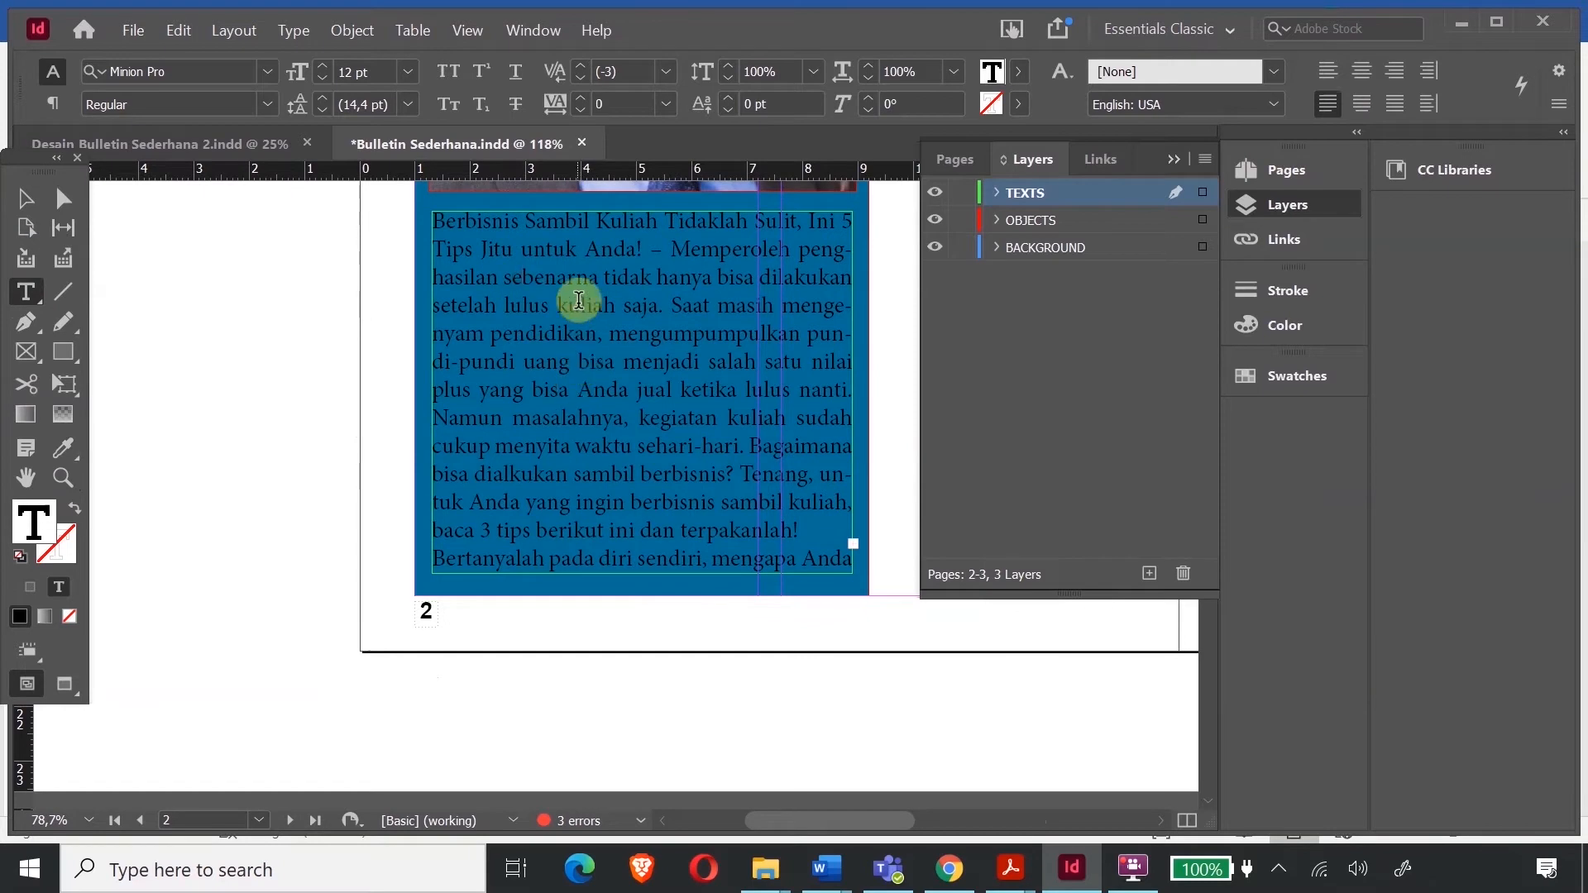
{"action": "key", "text": "ctrl+a"}
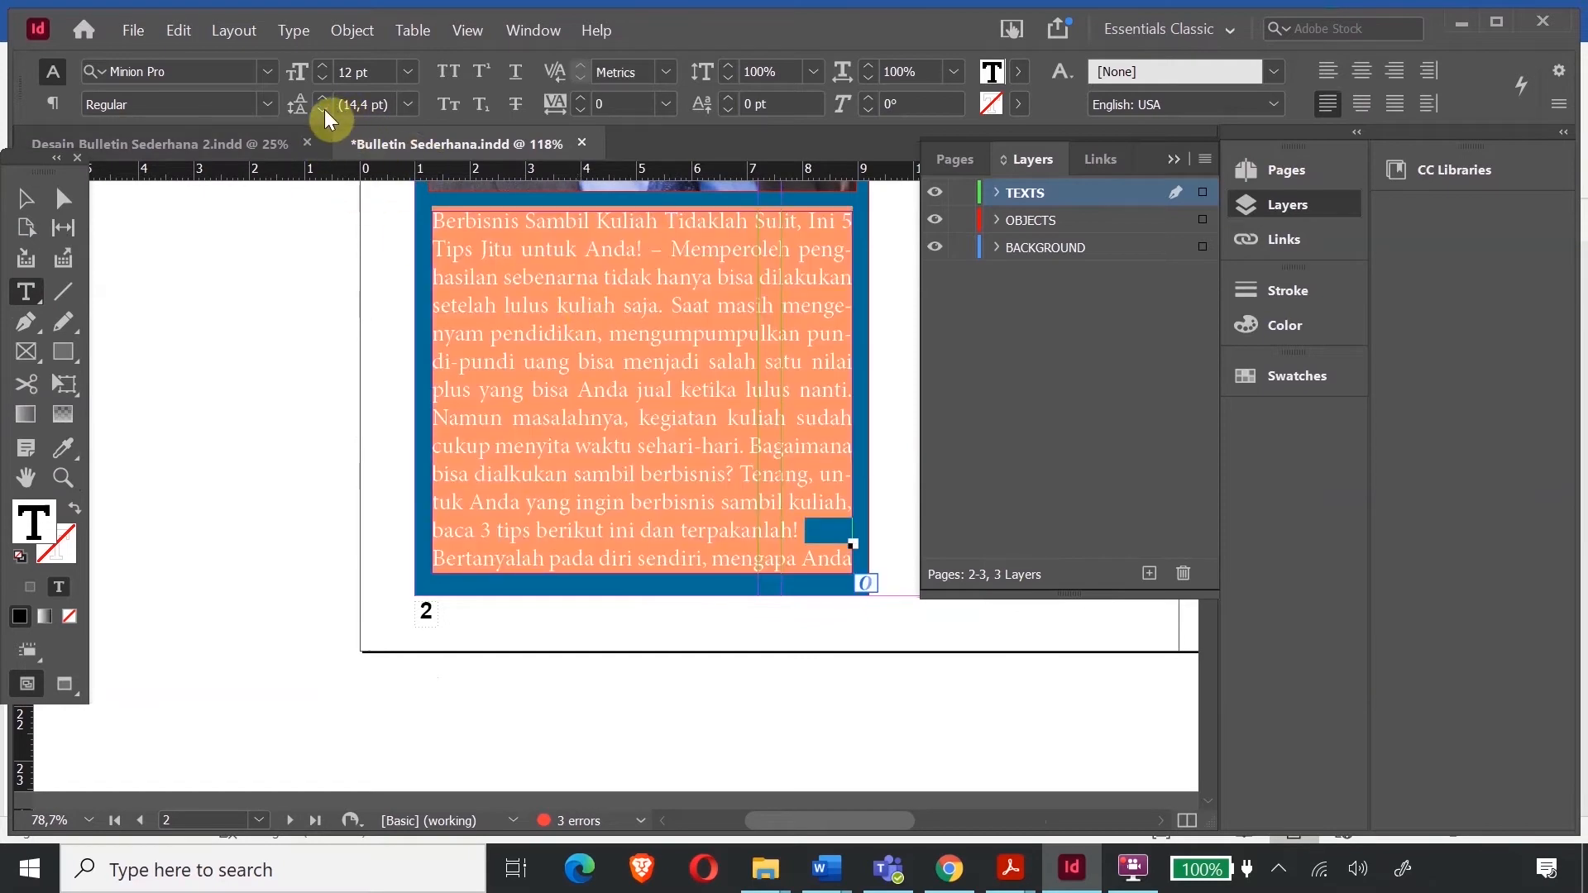
{"action": "left_click", "coordinate": [324, 109]}
{"action": "left_click", "coordinate": [324, 109]}
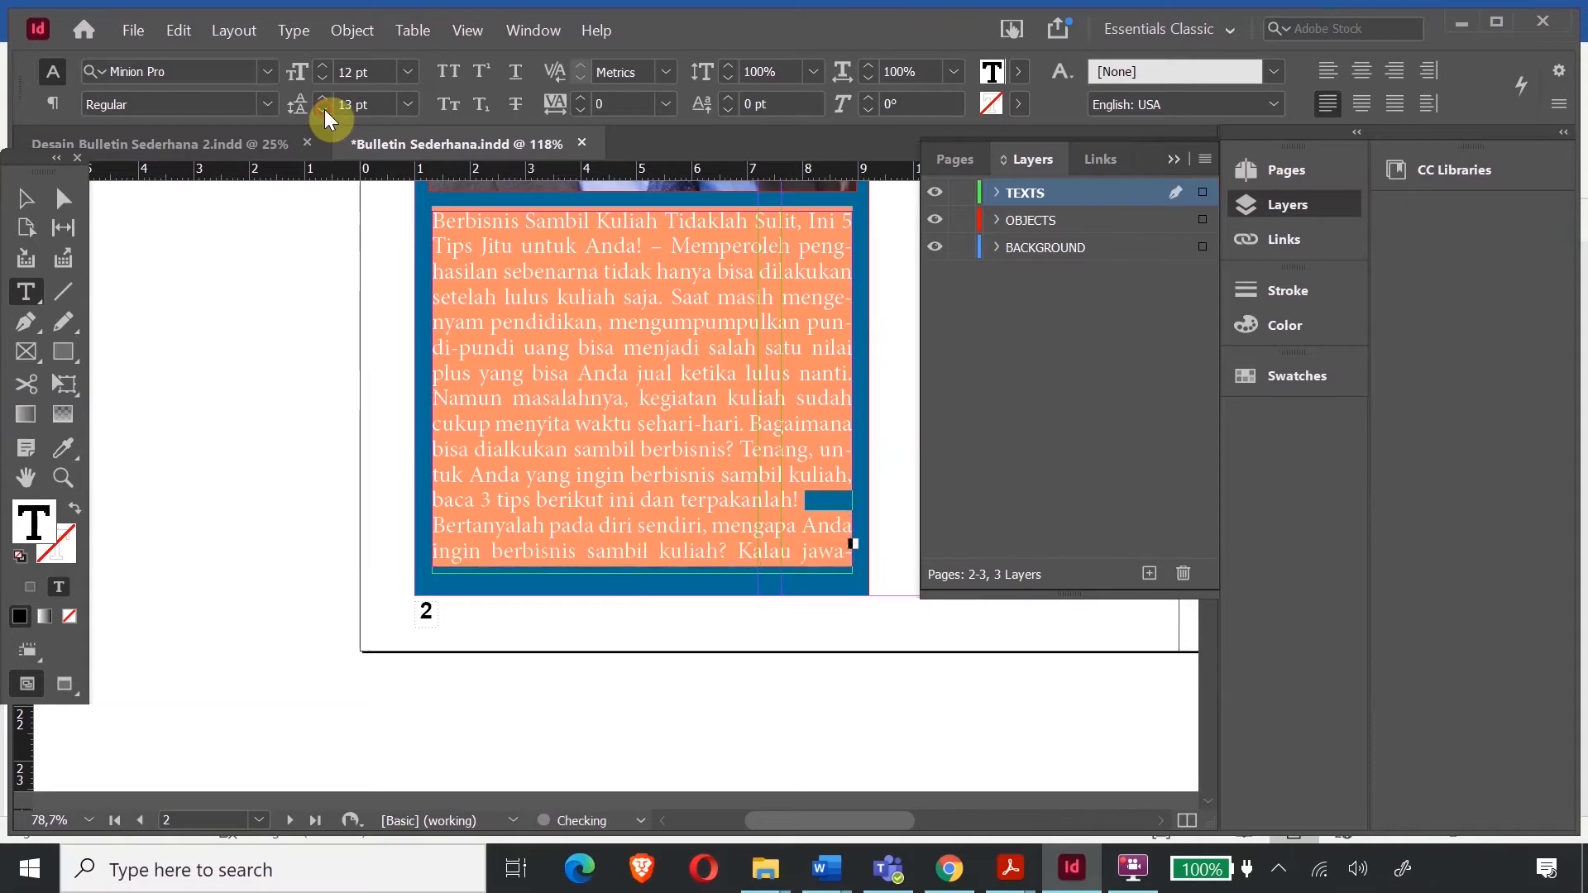
{"action": "left_click", "coordinate": [325, 109]}
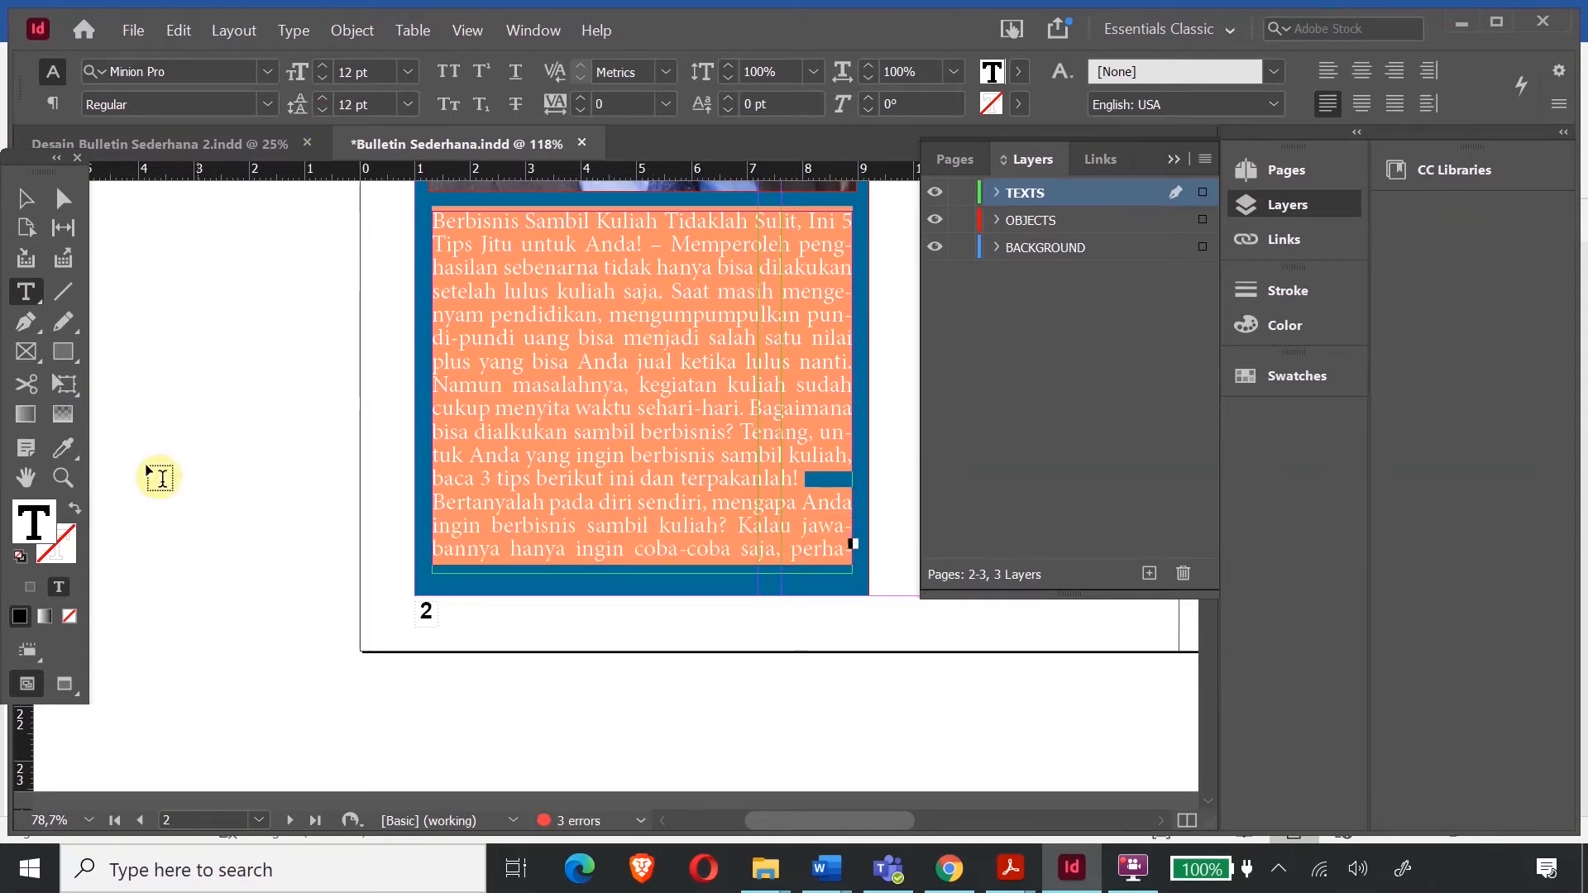
- Colour the article text pure white
{"action": "double_click", "coordinate": [35, 525]}
{"action": "mouse_move", "coordinate": [619, 460]}
{"action": "left_mouse_down"}
{"action": "mouse_move", "coordinate": [780, 276]}
{"action": "mouse_move", "coordinate": [798, 319]}
{"action": "mouse_move", "coordinate": [813, 270]}
{"action": "left_mouse_up"}
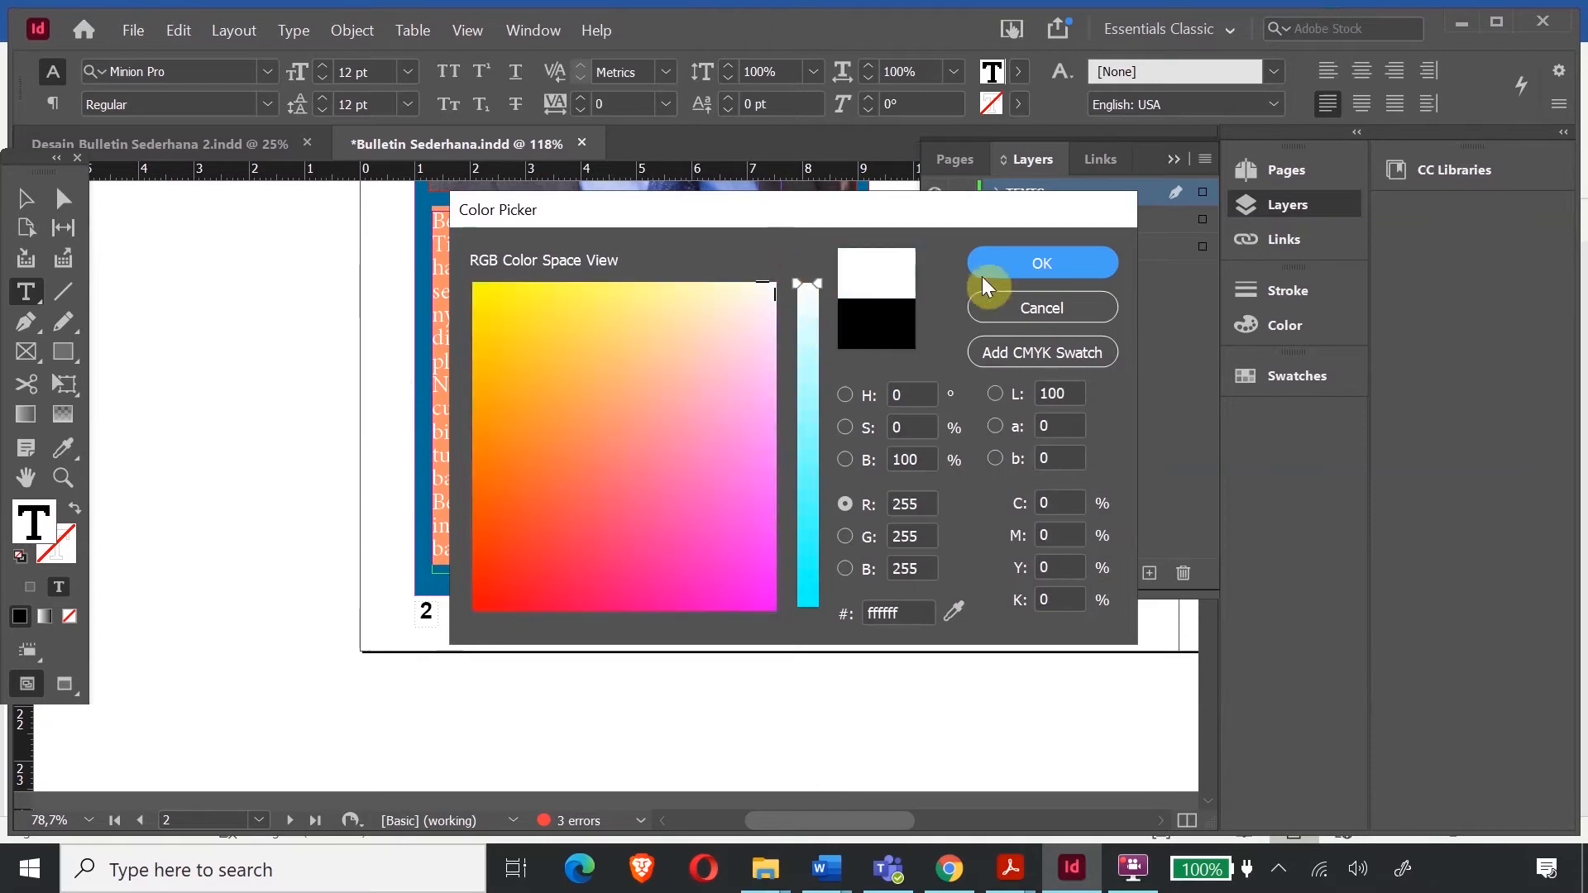
{"action": "left_click", "coordinate": [984, 281]}
{"action": "left_click", "coordinate": [188, 346]}
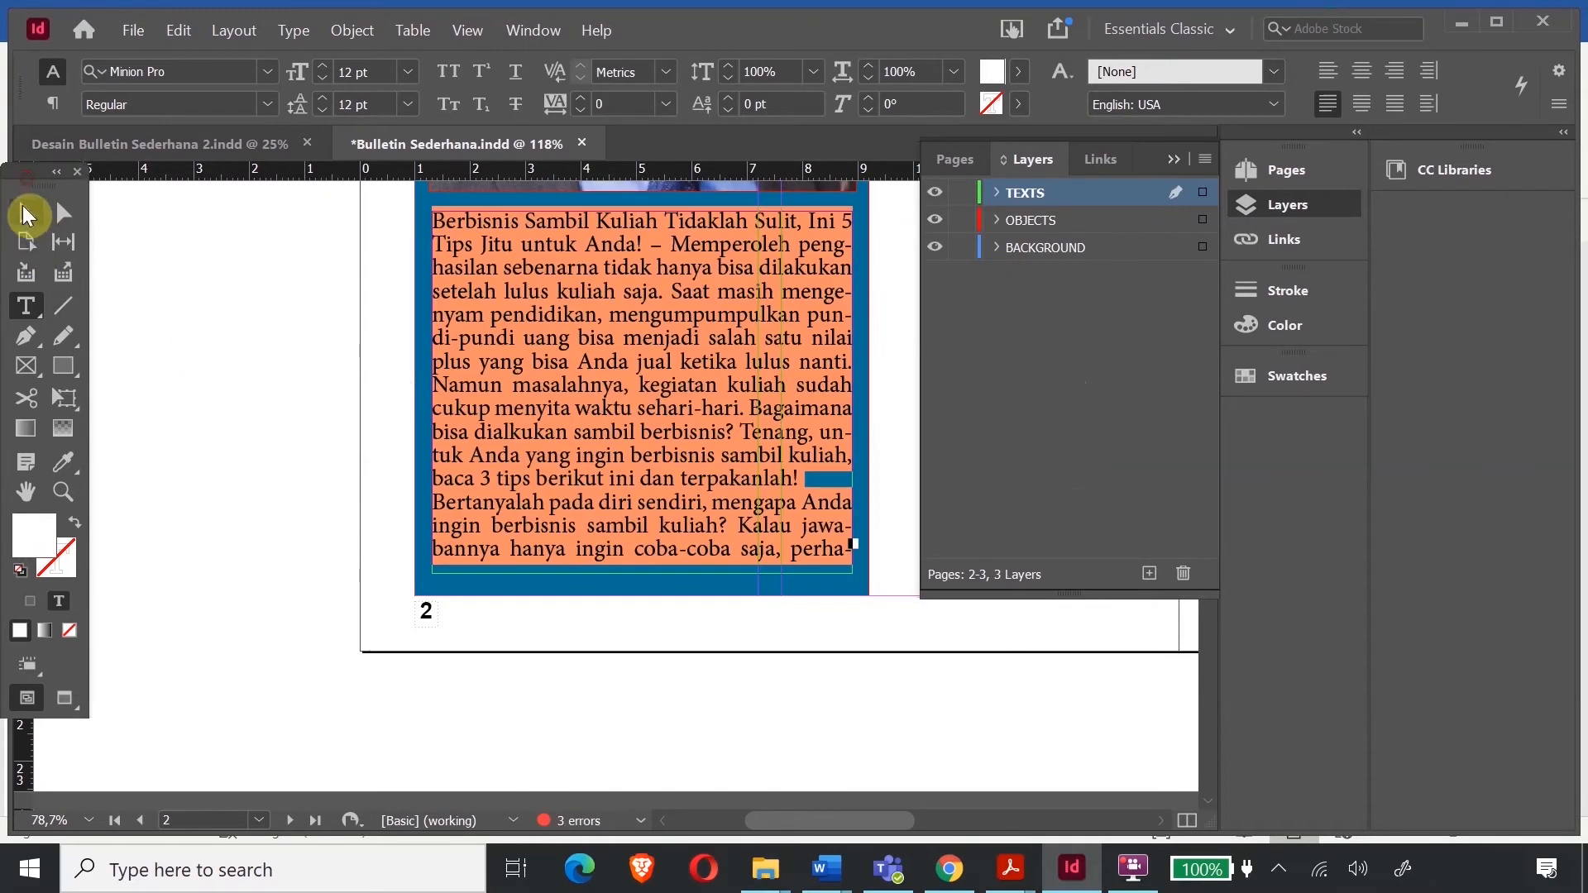
{"action": "left_click", "coordinate": [25, 213]}
{"action": "left_click", "coordinate": [173, 243]}
- Scale down the portrait photo, adjust its width, and move it right and down on page 2
{"action": "scroll", "coordinate": [782, 525], "scroll_direction": "up", "scroll_amount": 8}
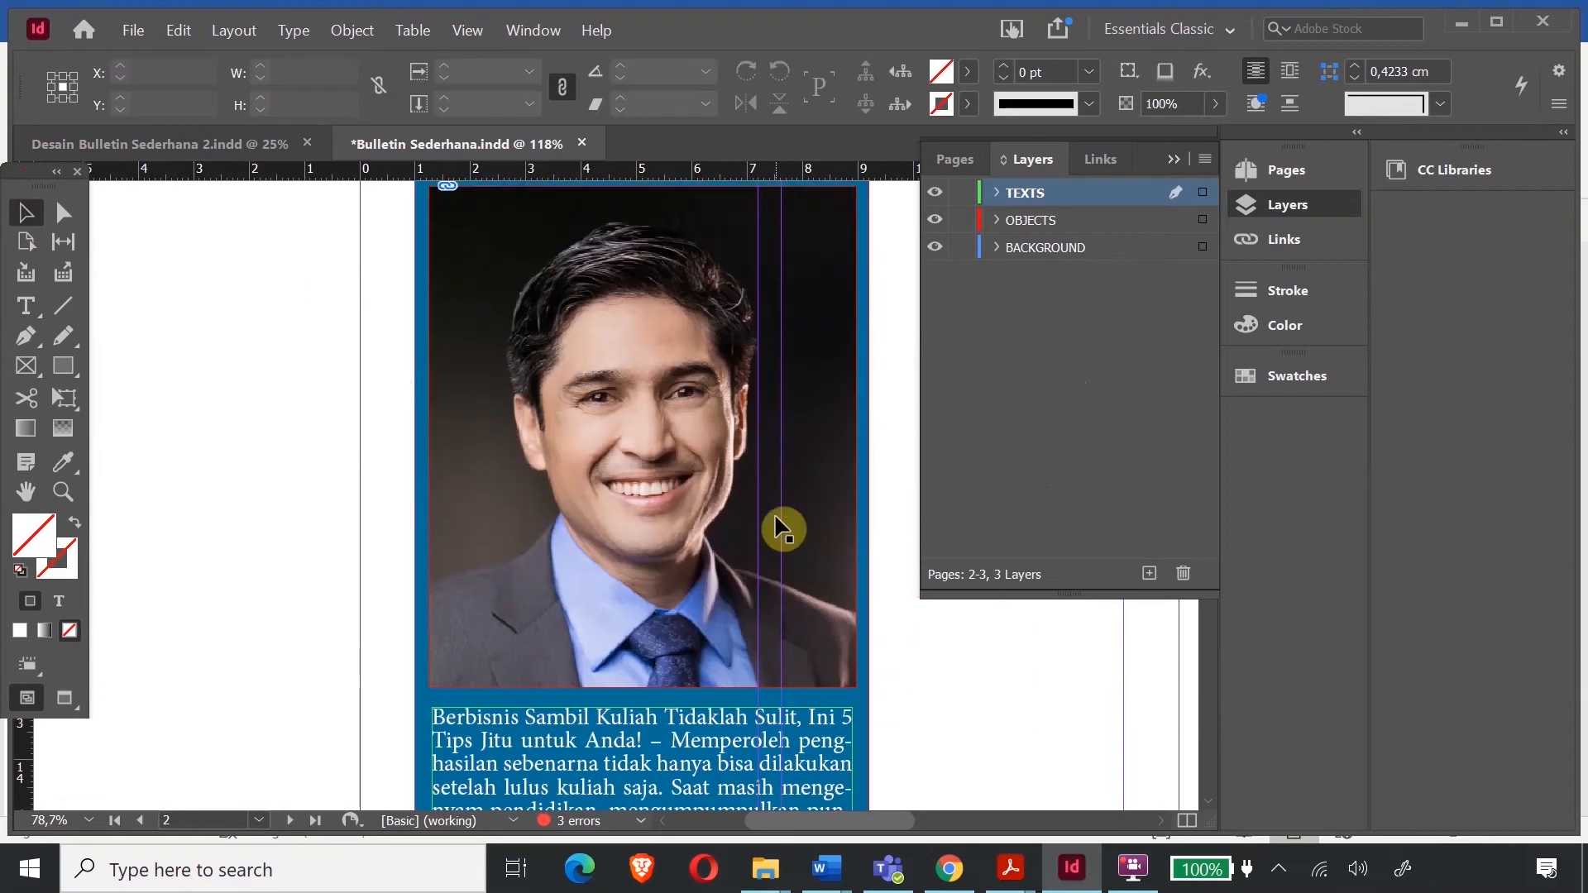
{"action": "scroll", "coordinate": [782, 525], "scroll_direction": "down", "scroll_amount": 3}
{"action": "left_click", "coordinate": [729, 400]}
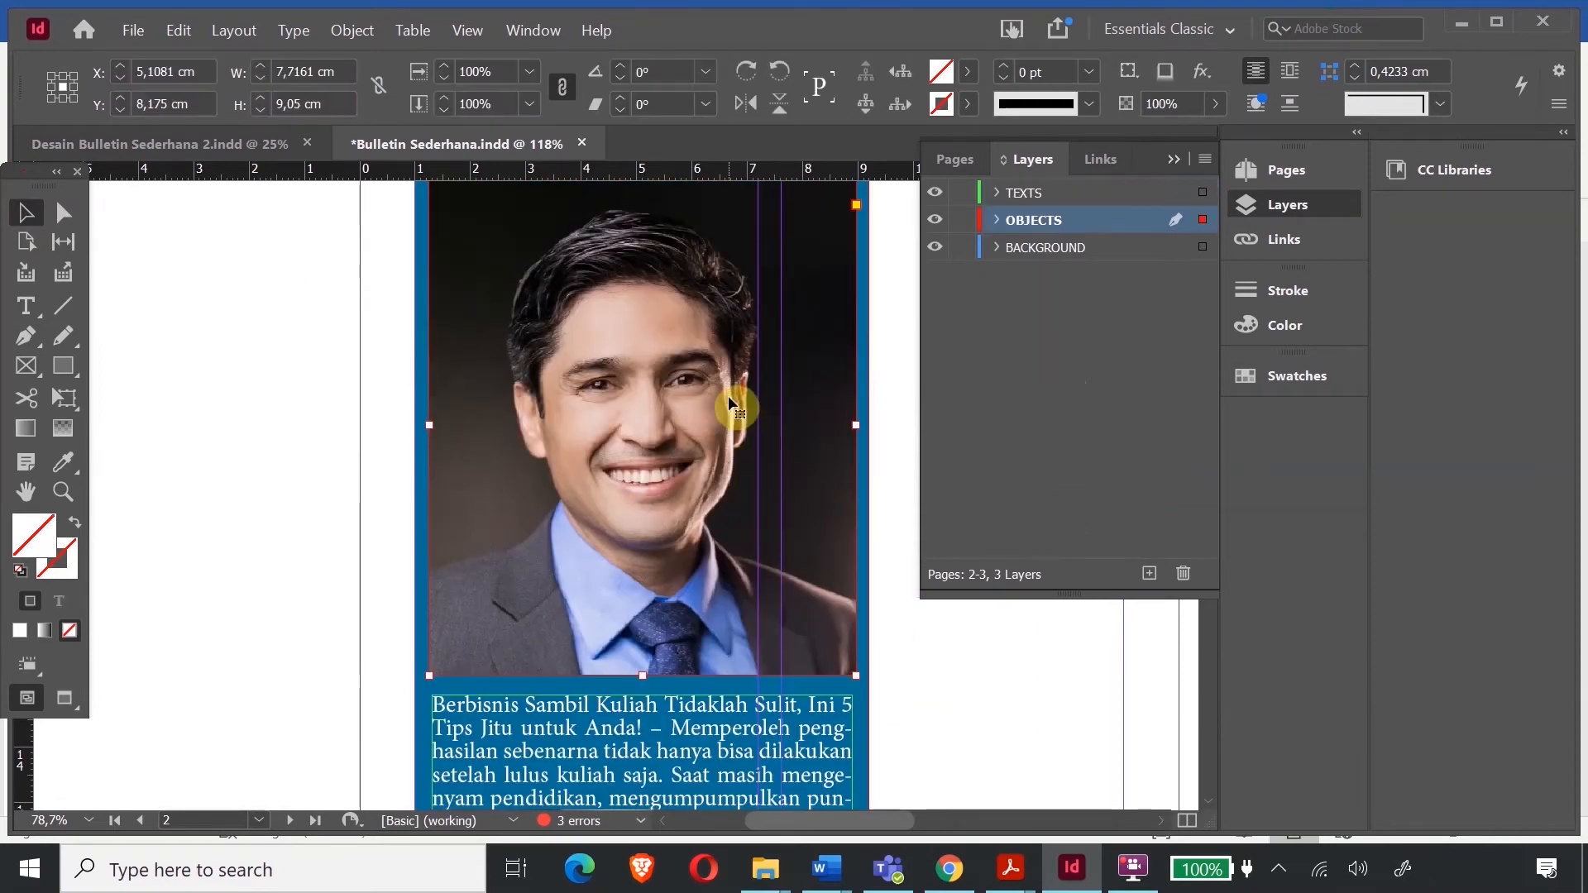
{"action": "left_click", "coordinate": [65, 400]}
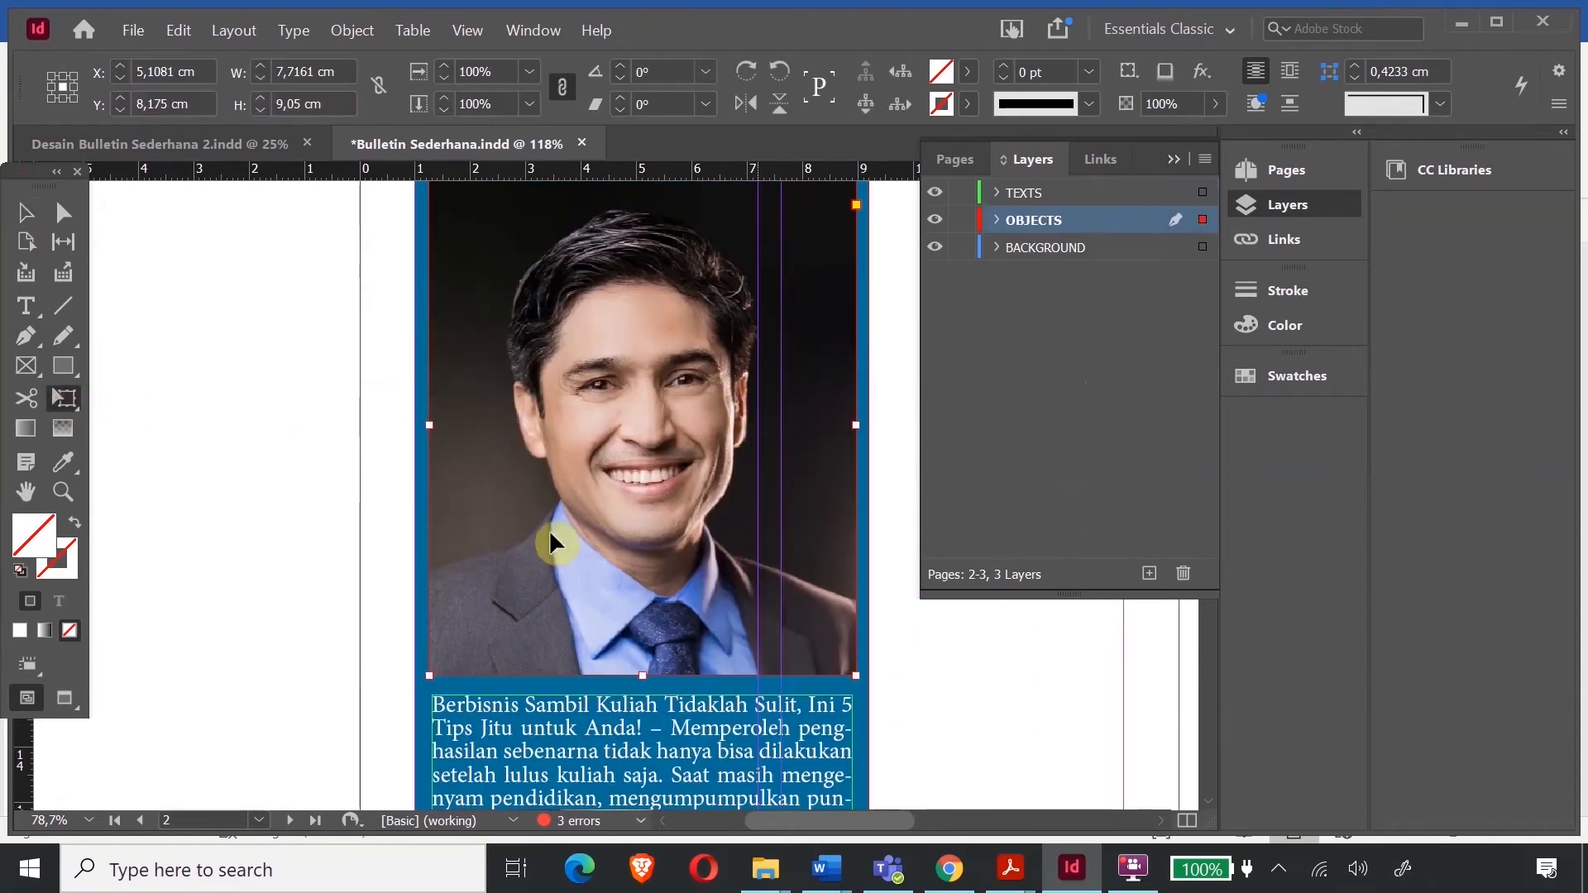
{"action": "left_click_drag", "start_coordinate": [857, 675], "coordinate": [741, 539]}
{"action": "left_click", "coordinate": [26, 213]}
{"action": "left_click_drag", "start_coordinate": [739, 358], "coordinate": [847, 380]}
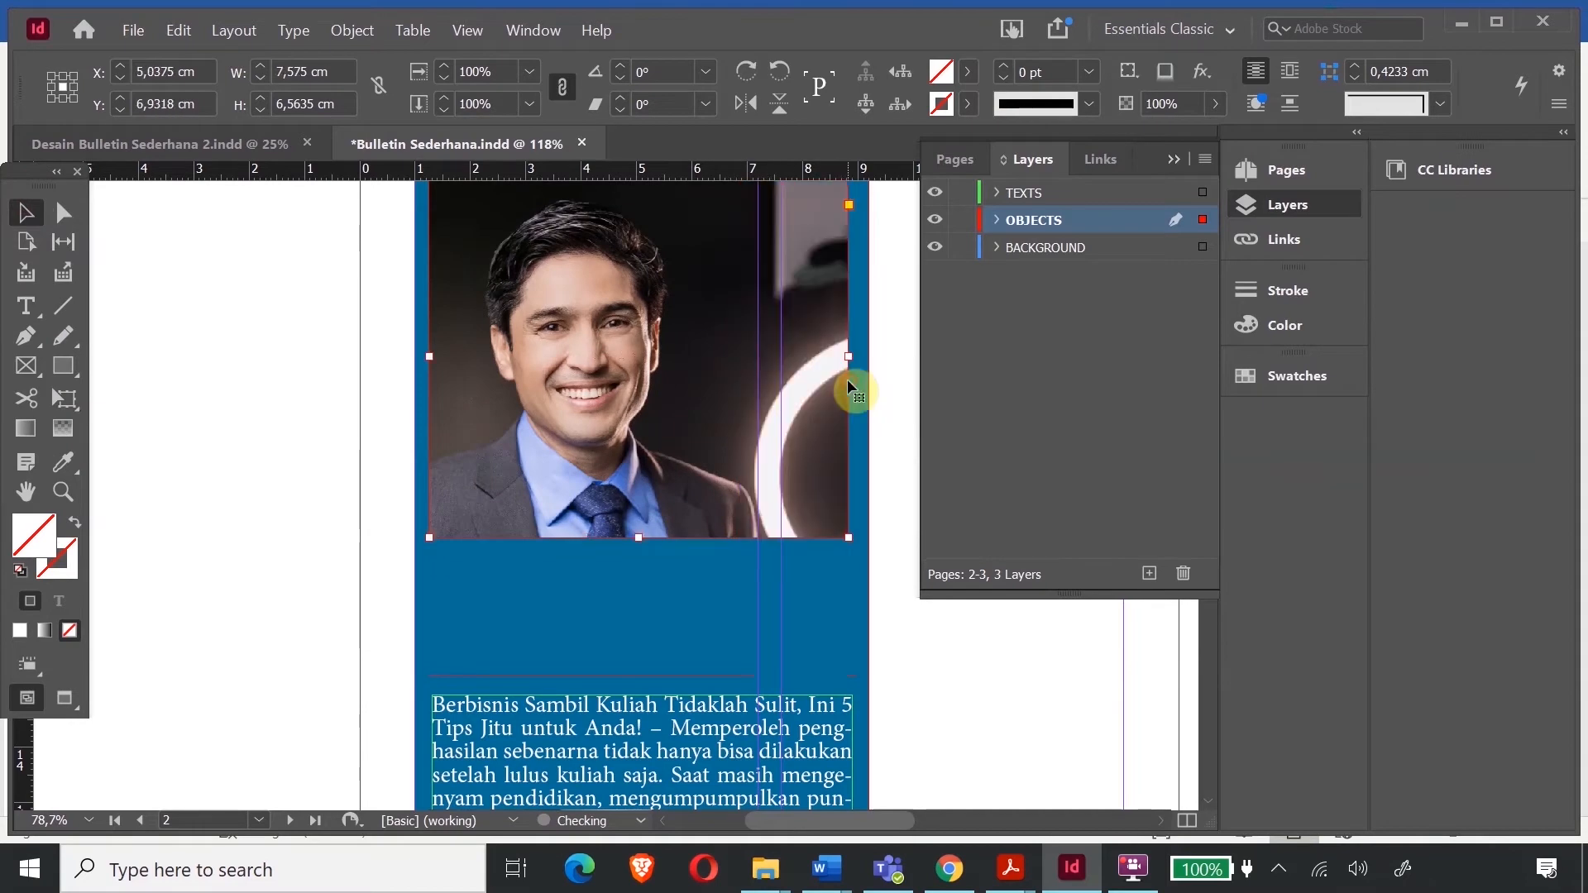
{"action": "left_click_drag", "start_coordinate": [428, 355], "coordinate": [373, 355]}
{"action": "left_click_drag", "start_coordinate": [844, 360], "coordinate": [750, 359]}
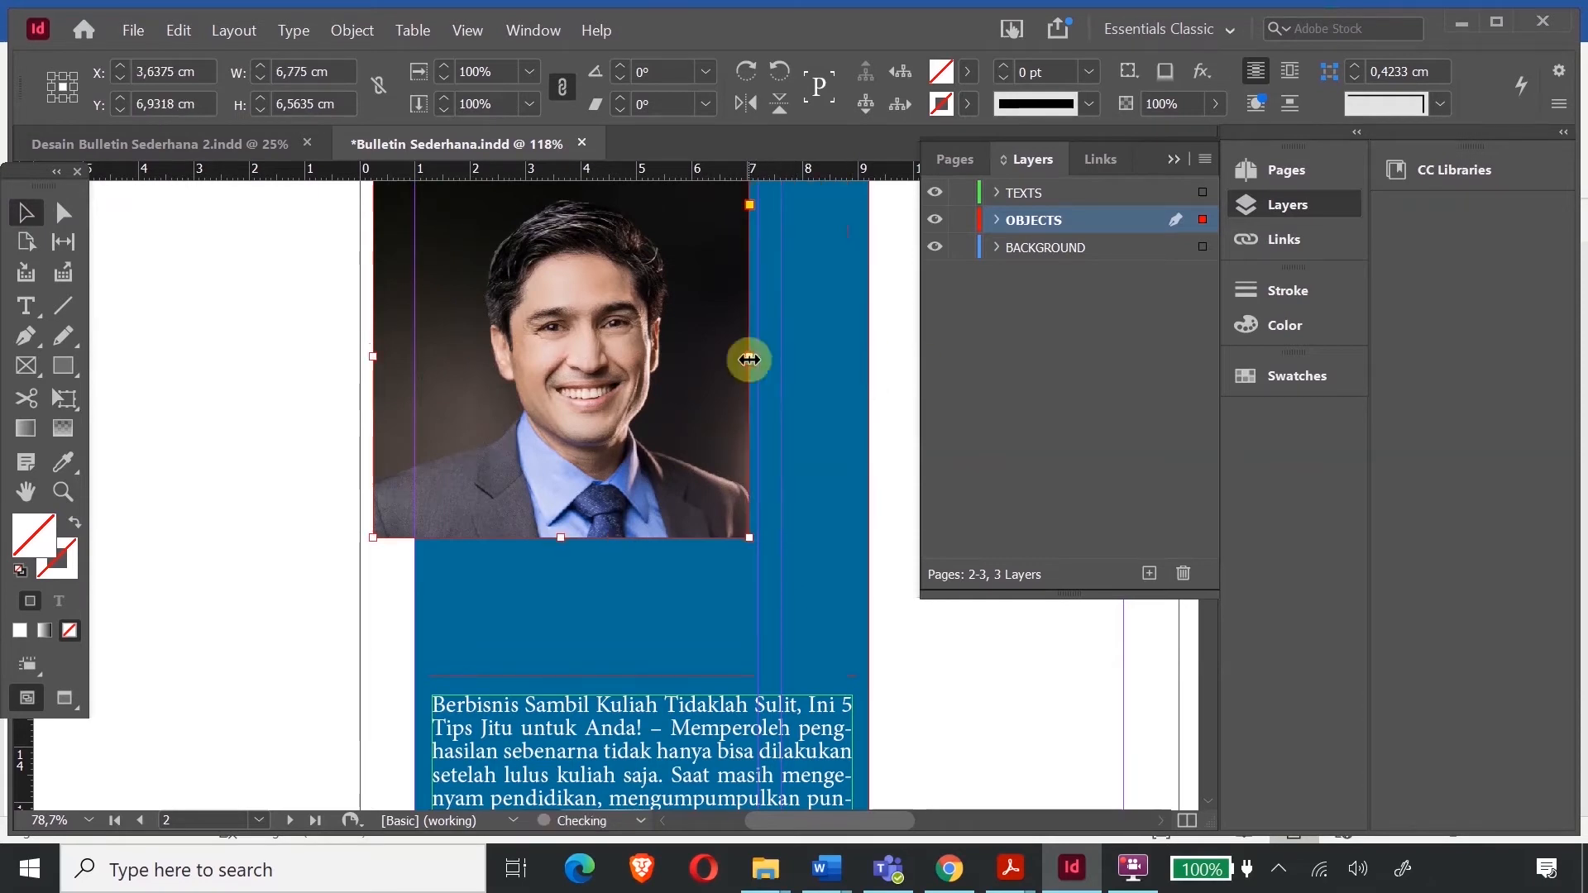
{"action": "left_click_drag", "start_coordinate": [439, 366], "coordinate": [521, 381]}
- Enlarge the portrait from its top-right corner to 7,492 cm wide
{"action": "scroll", "coordinate": [550, 389], "scroll_direction": "up", "scroll_amount": 3}
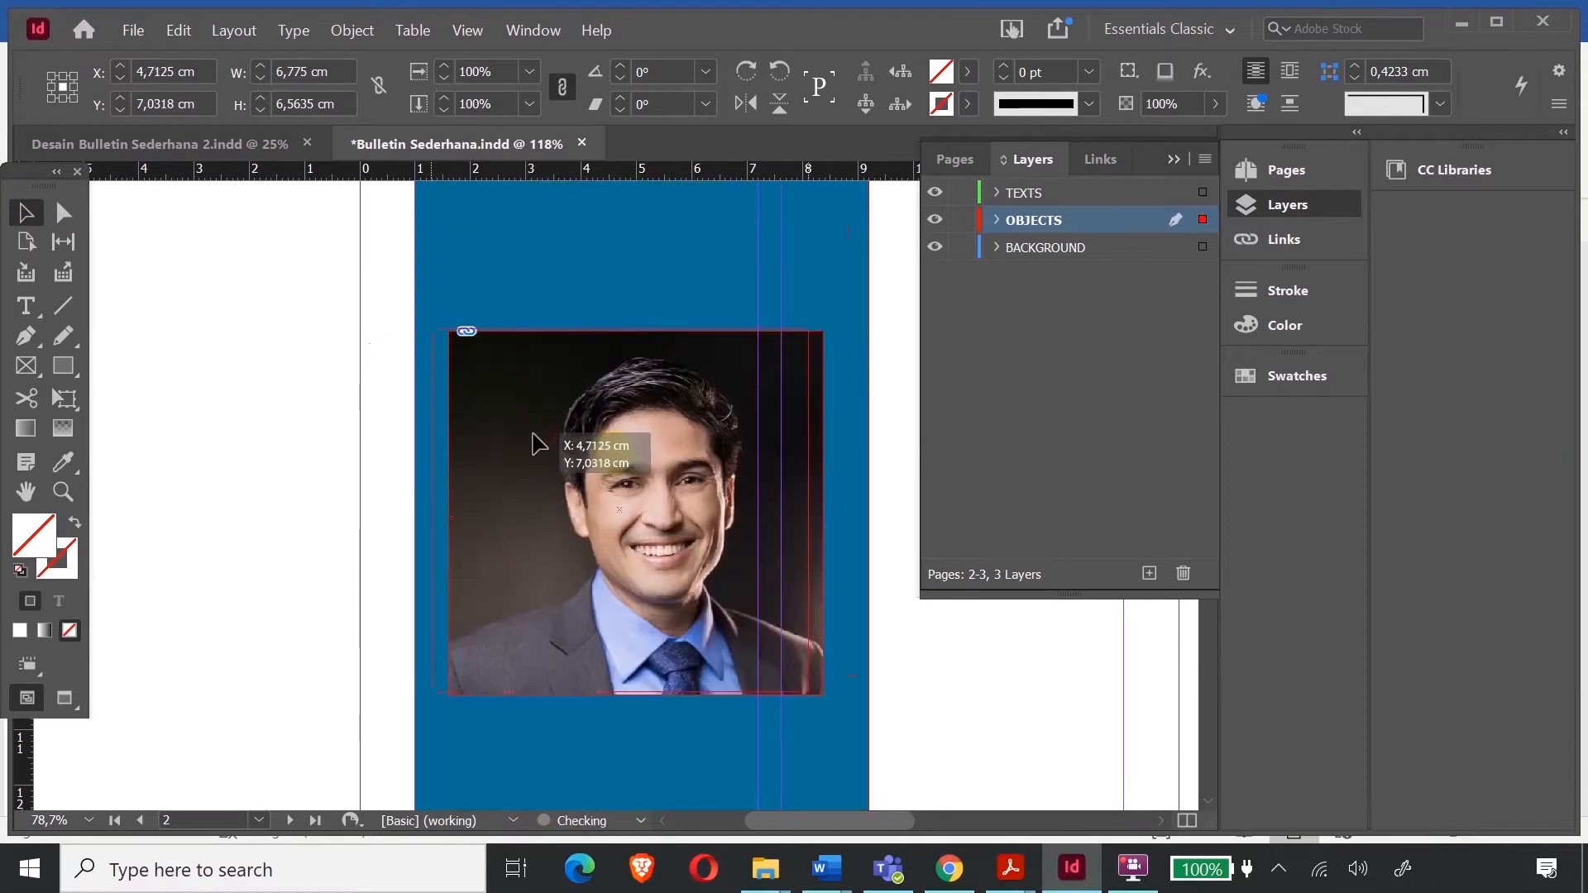
{"action": "left_click", "coordinate": [562, 443]}
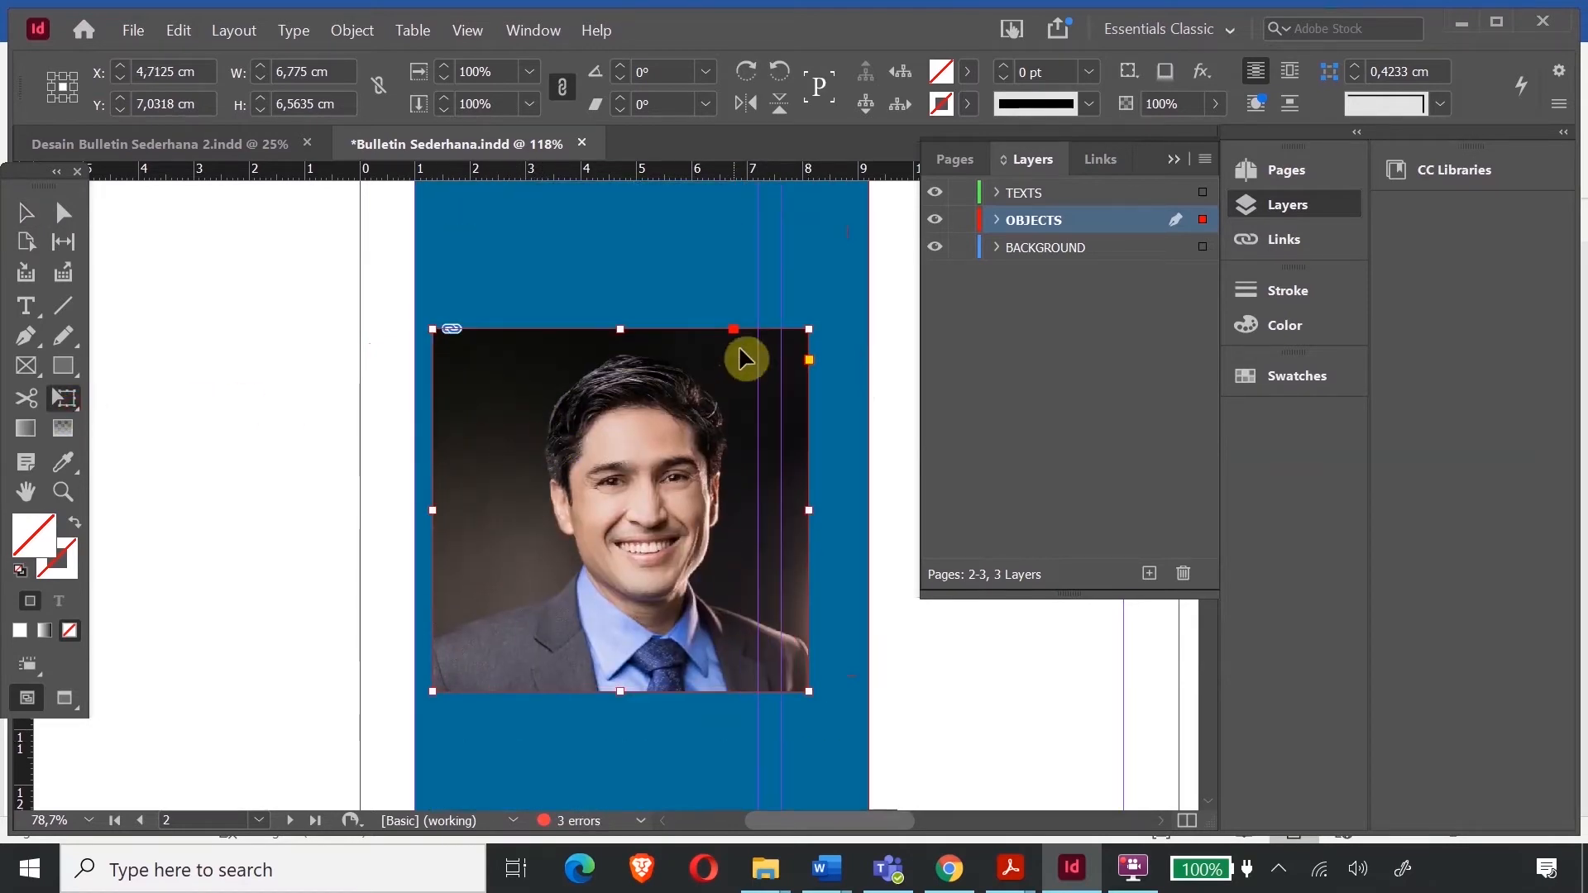
{"action": "left_click_drag", "start_coordinate": [815, 328], "coordinate": [864, 312]}
{"action": "left_click", "coordinate": [25, 212]}
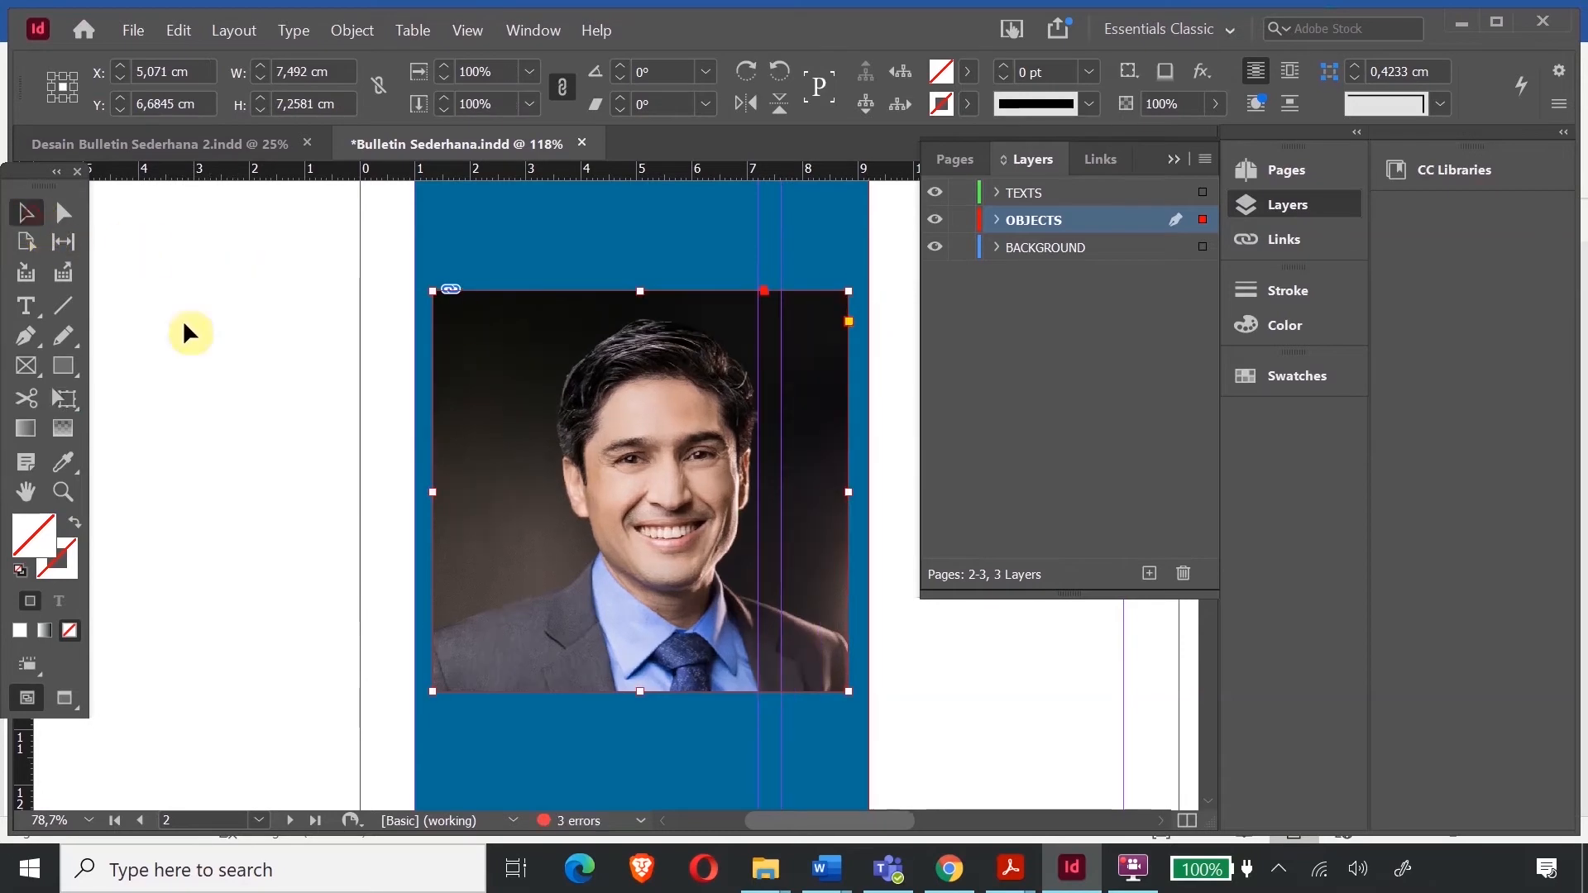
{"action": "left_click", "coordinate": [306, 356]}
- Move the article frame up beneath the portrait and lengthen it to 8,1 cm
{"action": "scroll", "coordinate": [521, 417], "scroll_direction": "down", "scroll_amount": 5}
{"action": "scroll", "coordinate": [571, 444], "scroll_direction": "up", "scroll_amount": 2}
{"action": "left_click_drag", "start_coordinate": [571, 521], "coordinate": [576, 451]}
{"action": "left_click_drag", "start_coordinate": [643, 649], "coordinate": [653, 738]}
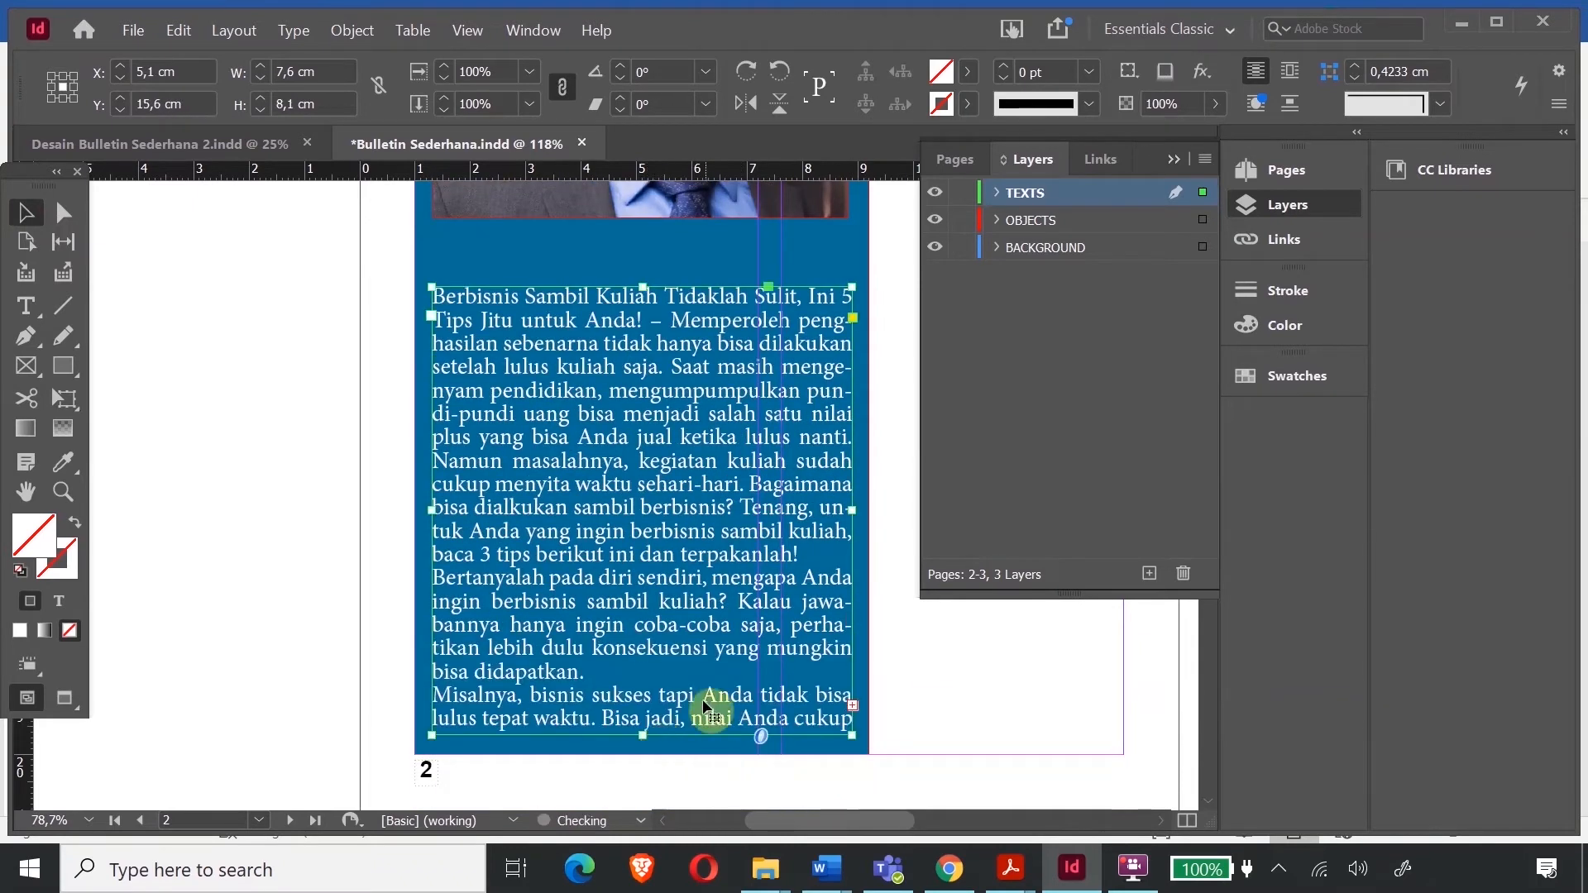
- Delete the duplicated and leftover article text so it ends at "tepat waktu."
{"action": "double_click", "coordinate": [594, 668]}
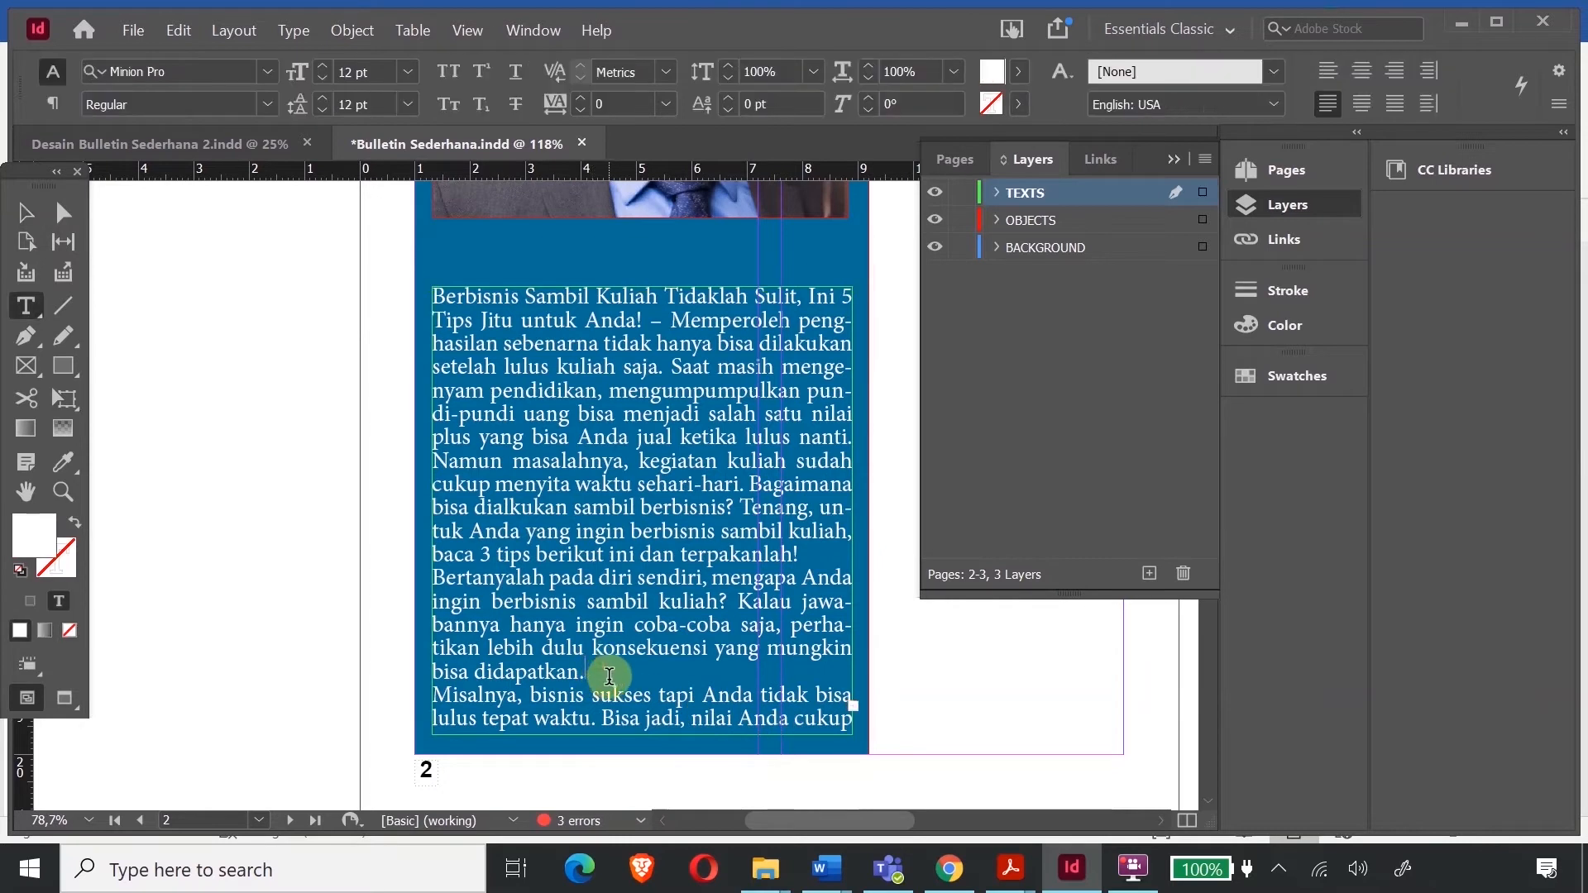
{"action": "key", "text": "Delete"}
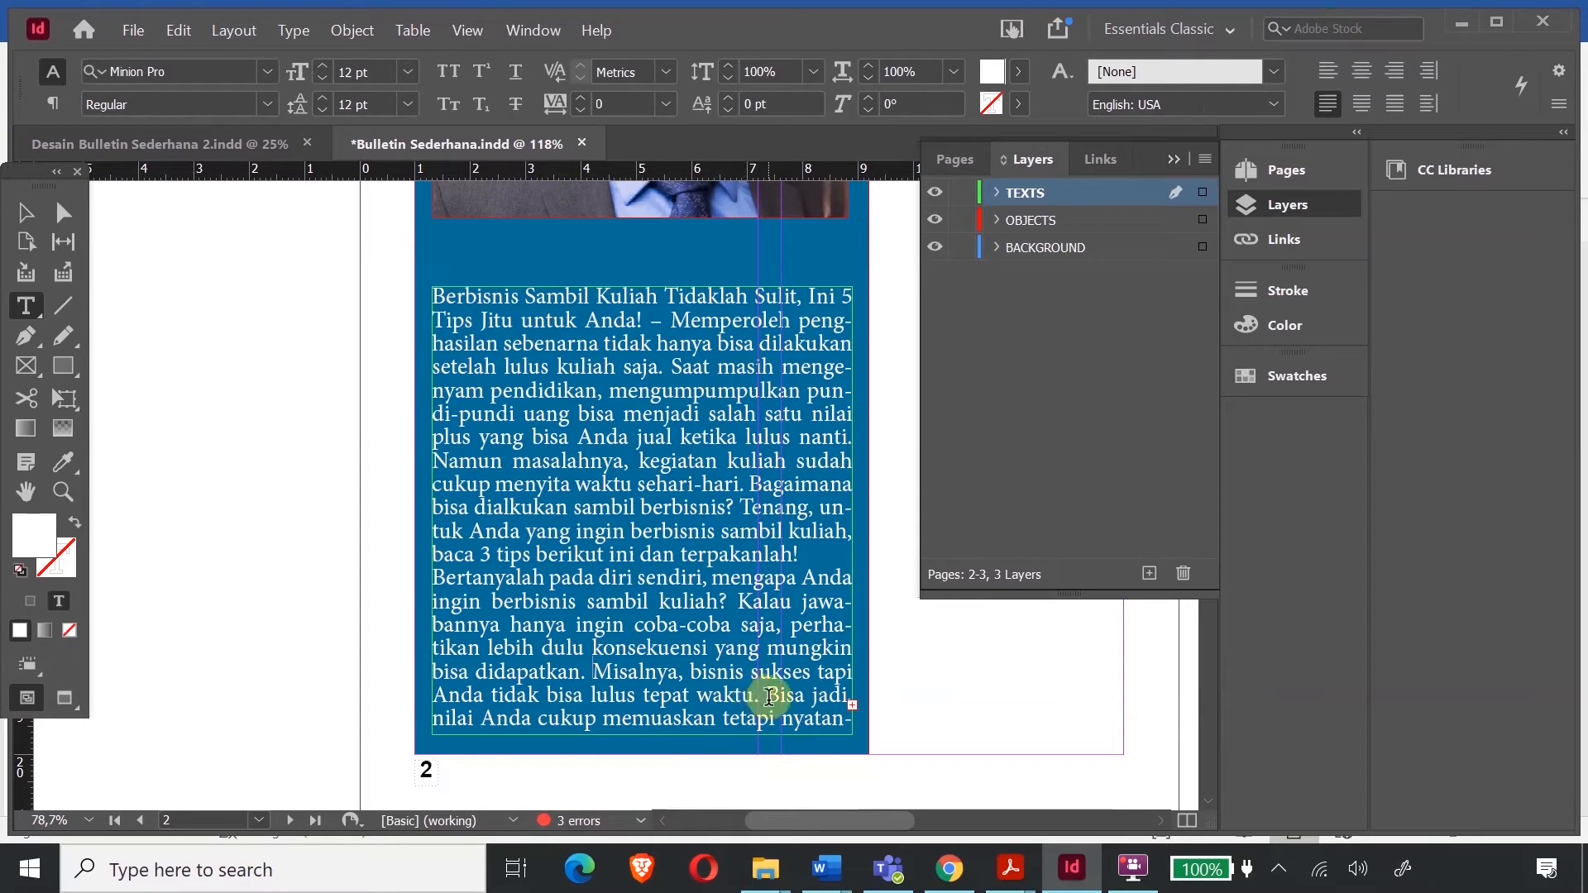
{"action": "left_click_drag", "start_coordinate": [767, 695], "coordinate": [877, 744]}
{"action": "key", "text": "Delete"}
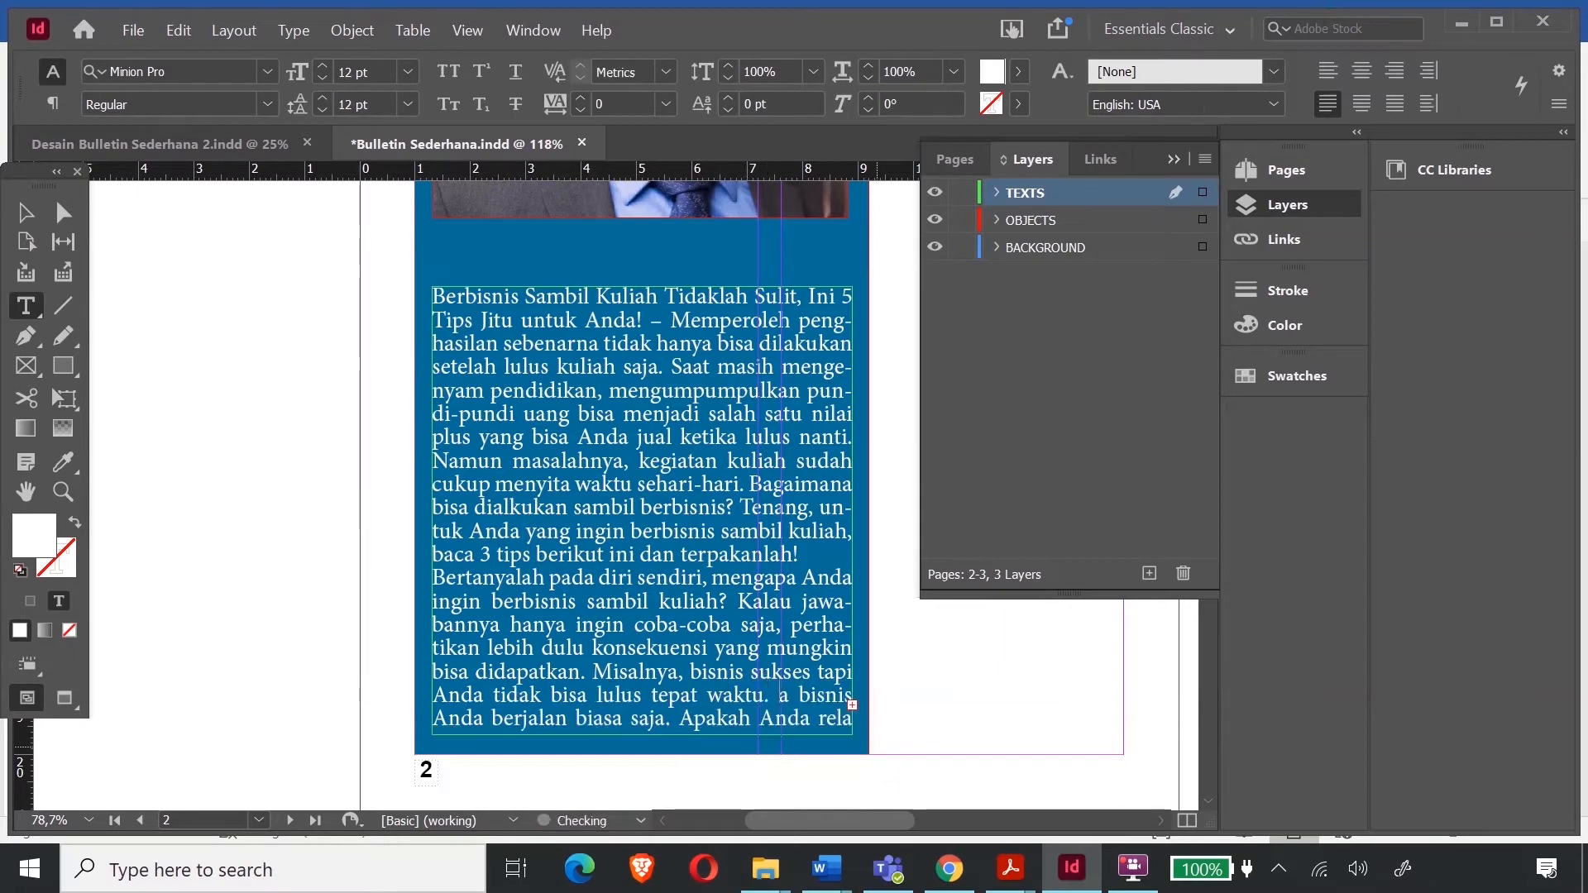
{"action": "key", "text": "Delete"}
{"action": "key", "text": "Delete"}
{"action": "key", "text": "Delete"}
{"action": "key", "text": "Delete"}
{"action": "key", "text": "Delete"}
{"action": "key", "text": "Delete"}
{"action": "key", "text": "Delete"}
{"action": "key", "text": "Delete"}
{"action": "key", "text": "Delete"}
{"action": "key", "text": "Delete"}
{"action": "key", "text": "Delete"}
{"action": "key", "text": "Delete"}
{"action": "key", "text": "Delete"}
{"action": "key", "text": "Delete"}
{"action": "key", "text": "Delete"}
{"action": "key", "text": "Delete"}
{"action": "key", "text": "Delete"}
{"action": "key", "text": "Delete"}
{"action": "key", "text": "Delete"}
{"action": "key", "text": "Delete"}
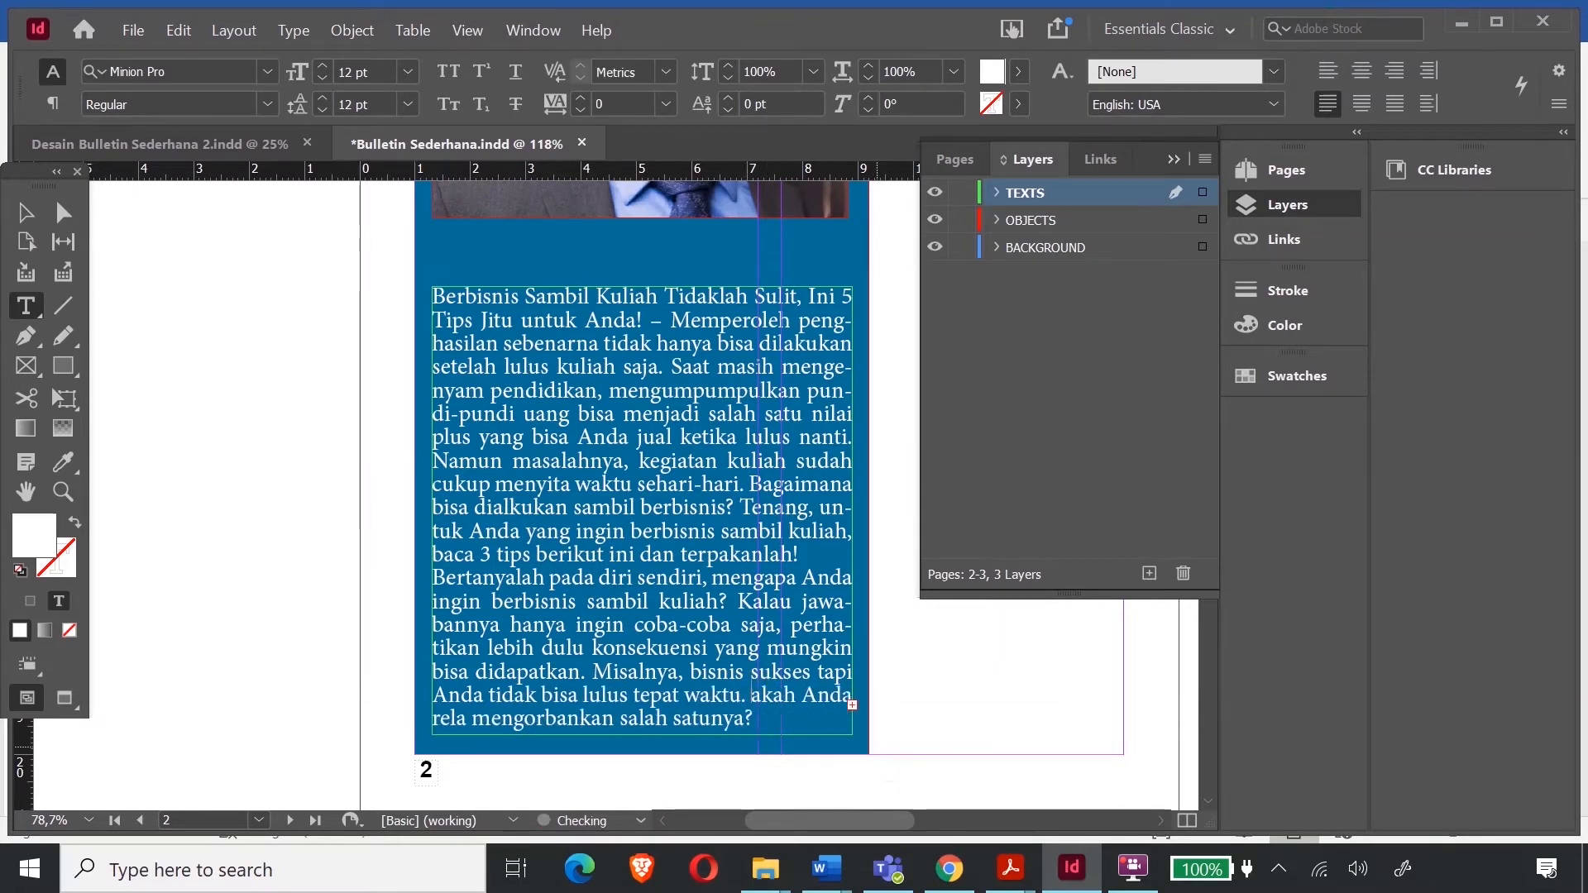
{"action": "key", "text": "Delete"}
{"action": "key", "text": "Delete"}
{"action": "key", "text": "Delete"}
{"action": "key", "text": "Delete"}
{"action": "key", "text": "Delete"}
{"action": "key", "text": "Delete"}
{"action": "key", "text": "Delete"}
{"action": "key", "text": "Delete"}
{"action": "key", "text": "Delete"}
{"action": "key", "text": "Delete"}
{"action": "key", "text": "Delete"}
{"action": "key", "text": "Delete"}
{"action": "key", "text": "Delete"}
{"action": "key", "text": "Delete"}
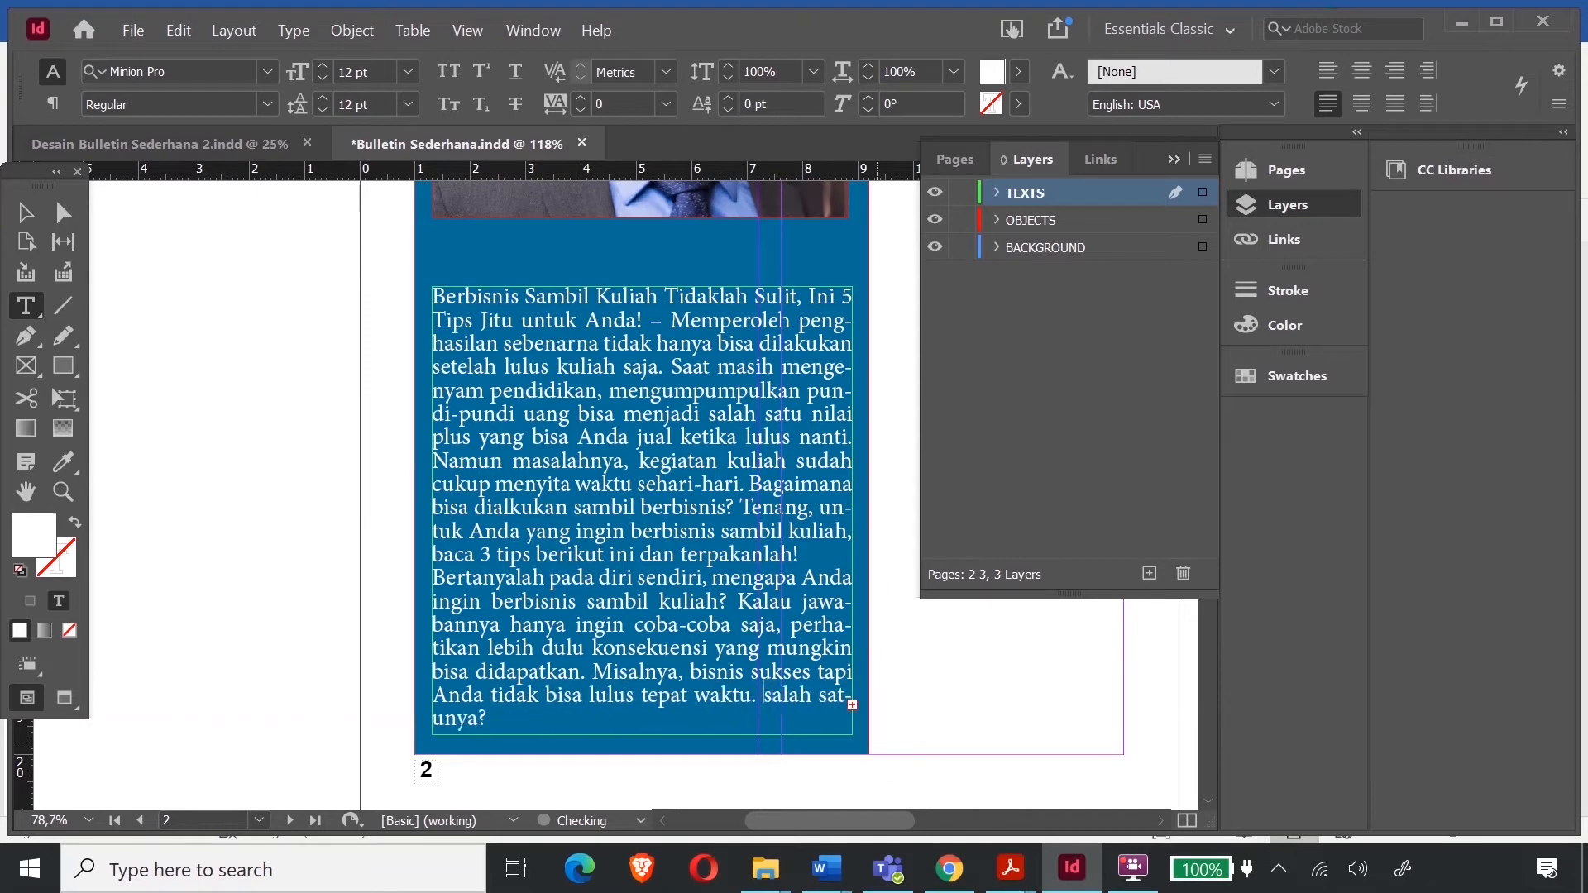
{"action": "key", "text": "Delete"}
{"action": "key", "text": "Delete"}
{"action": "key", "text": "Delete"}
{"action": "key", "text": "Delete"}
{"action": "key", "text": "Delete"}
{"action": "key", "text": "Delete"}
{"action": "key", "text": "Delete"}
{"action": "key", "text": "Delete"}
{"action": "key", "text": "Delete"}
{"action": "key", "text": "Delete"}
{"action": "key", "text": "Delete"}
{"action": "key", "text": "Delete"}
{"action": "key", "text": "Delete"}
{"action": "key", "text": "Delete"}
{"action": "key", "text": "Delete"}
{"action": "key", "text": "Delete"}
{"action": "key", "text": "Delete"}
{"action": "key", "text": "Delete"}
{"action": "key", "text": "Delete"}
{"action": "key", "text": "Delete"}
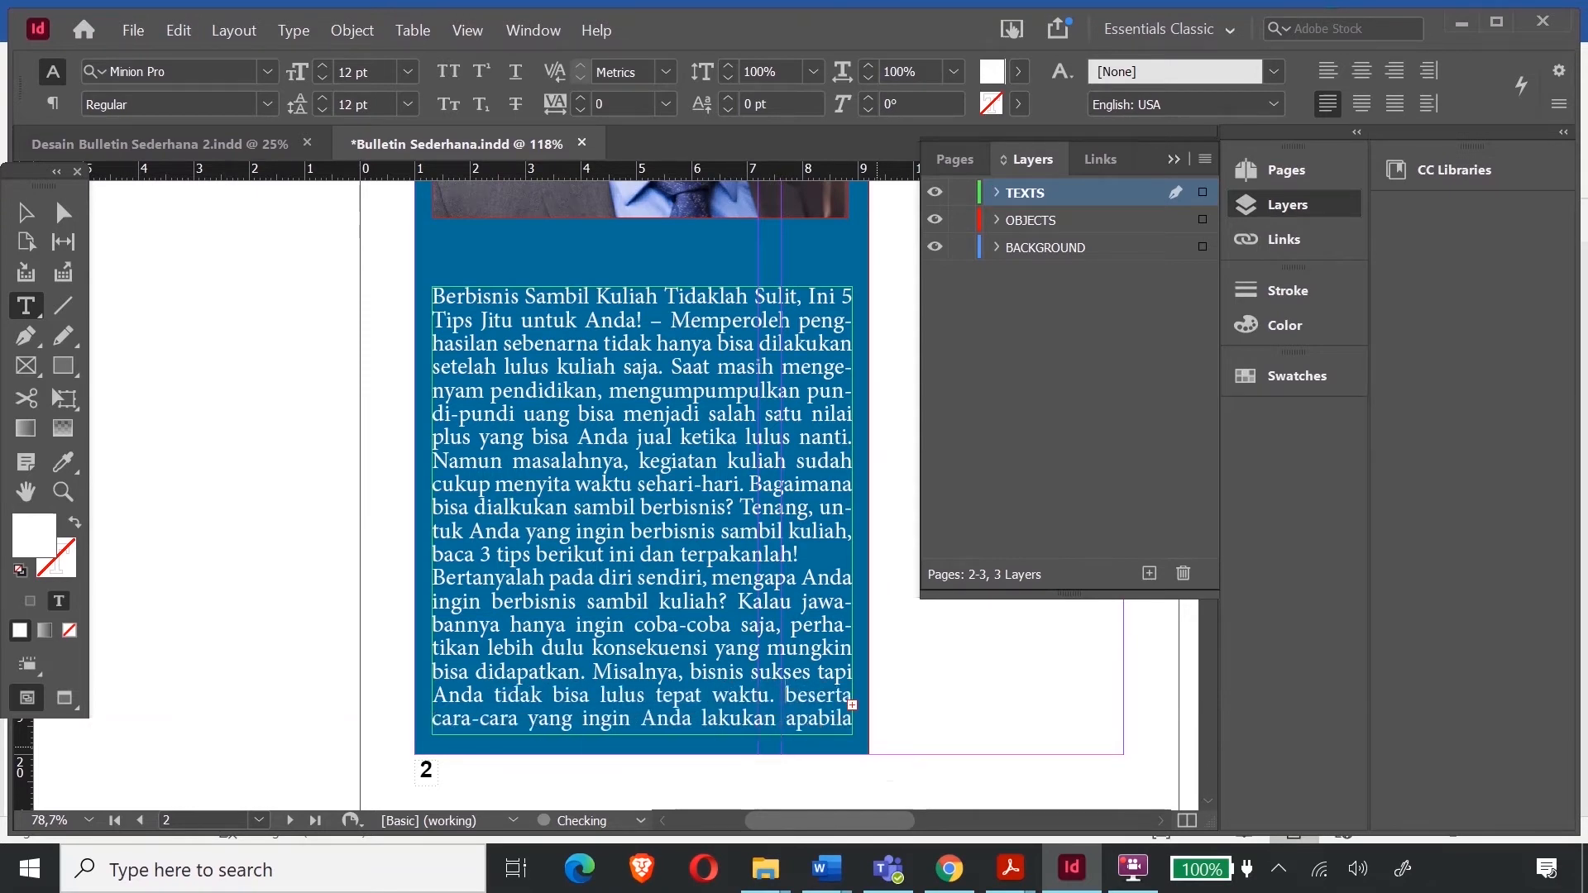
{"action": "key", "text": "Delete"}
{"action": "key", "text": "Delete"}
{"action": "key", "text": "Delete"}
{"action": "key", "text": "Delete"}
{"action": "key", "text": "Delete"}
{"action": "key", "text": "Delete"}
{"action": "key", "text": "Delete"}
{"action": "key", "text": "Delete"}
{"action": "key", "text": "Delete"}
{"action": "key", "text": "Delete"}
{"action": "key", "text": "Delete"}
{"action": "key", "text": "Delete"}
{"action": "key", "text": "Delete"}
{"action": "key", "text": "Delete"}
{"action": "key", "text": "Delete"}
{"action": "key", "text": "Delete"}
{"action": "key", "text": "Delete"}
{"action": "key", "text": "Delete"}
{"action": "key", "text": "Delete"}
{"action": "key", "text": "Delete"}
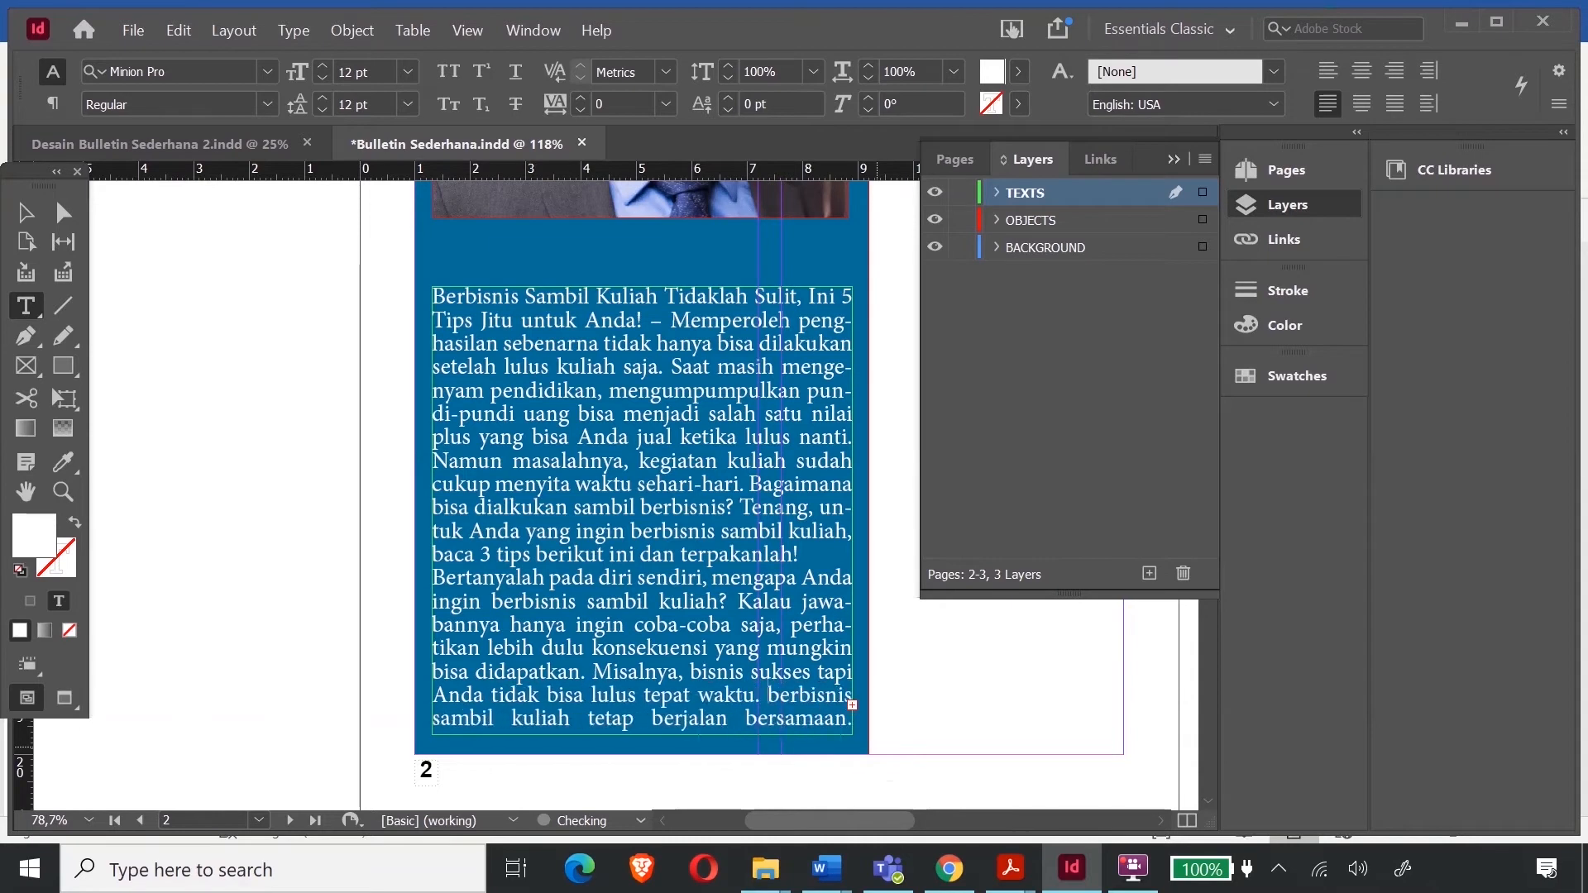
{"action": "key", "text": "Delete"}
{"action": "key", "text": "Delete"}
{"action": "key", "text": "Delete"}
{"action": "key", "text": "Delete"}
{"action": "key", "text": "Delete"}
{"action": "key", "text": "Delete"}
{"action": "key", "text": "Delete"}
{"action": "key", "text": "Delete"}
{"action": "key", "text": "Delete"}
{"action": "key", "text": "Delete"}
{"action": "key", "text": "Delete"}
{"action": "key", "text": "Delete"}
{"action": "key", "text": "Delete"}
{"action": "key", "text": "Delete"}
{"action": "key", "text": "Delete"}
{"action": "key", "text": "Delete"}
{"action": "key", "text": "Delete"}
{"action": "key", "text": "Delete"}
{"action": "key", "text": "Delete"}
{"action": "key", "text": "Delete"}
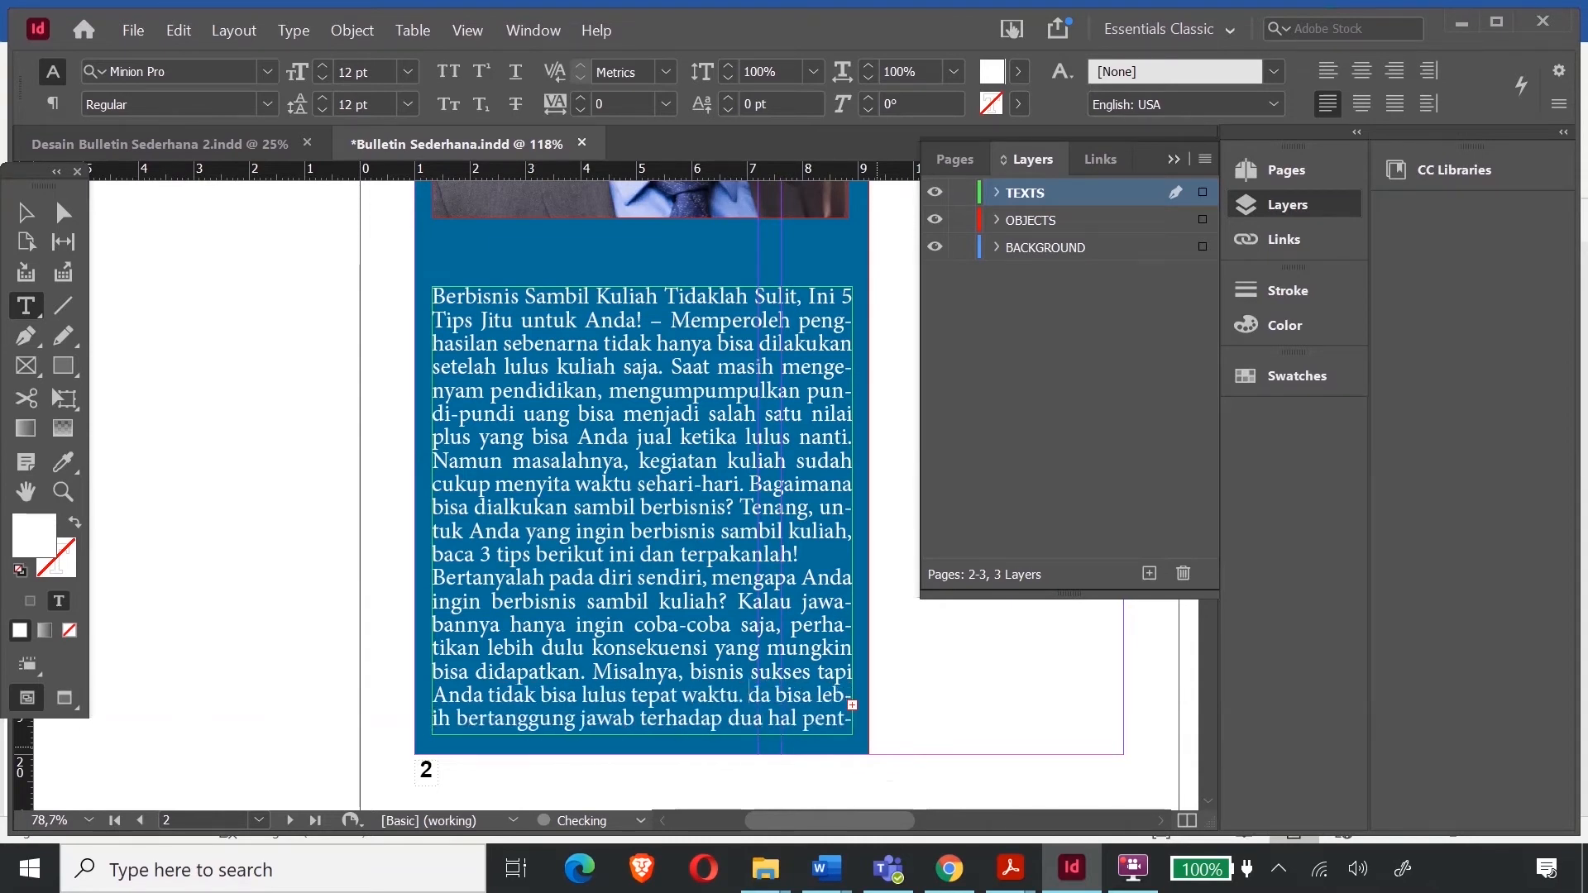
{"action": "key", "text": "Delete"}
{"action": "key", "text": "Delete"}
{"action": "key", "text": "Delete"}
{"action": "key", "text": "Delete"}
{"action": "key", "text": "Delete"}
{"action": "key", "text": "Delete"}
{"action": "key", "text": "Delete"}
{"action": "key", "text": "Delete"}
{"action": "key", "text": "Delete"}
{"action": "key", "text": "Delete"}
{"action": "key", "text": "Delete"}
{"action": "key", "text": "Delete"}
{"action": "key", "text": "Delete"}
{"action": "key", "text": "Delete"}
{"action": "key", "text": "Delete"}
{"action": "key", "text": "Delete"}
{"action": "key", "text": "Delete"}
{"action": "key", "text": "Delete"}
{"action": "key", "text": "Delete"}
{"action": "key", "text": "Delete"}
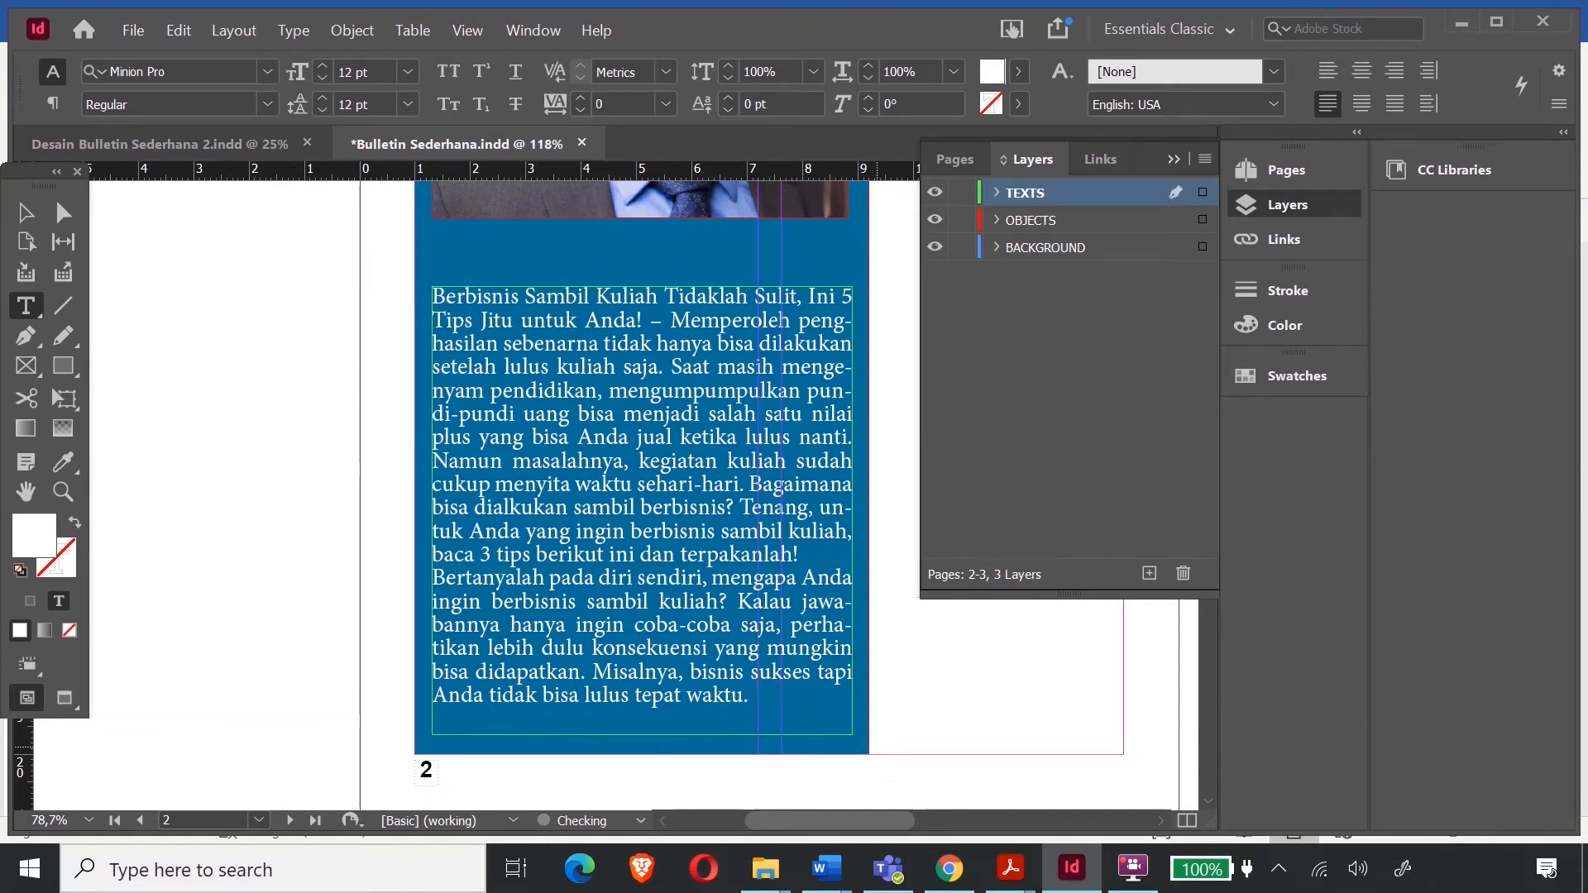
- Shorten the article frame to 7,675 cm tall and nudge it down beneath the portrait
{"action": "scroll", "coordinate": [628, 497], "scroll_direction": "up", "scroll_amount": 10}
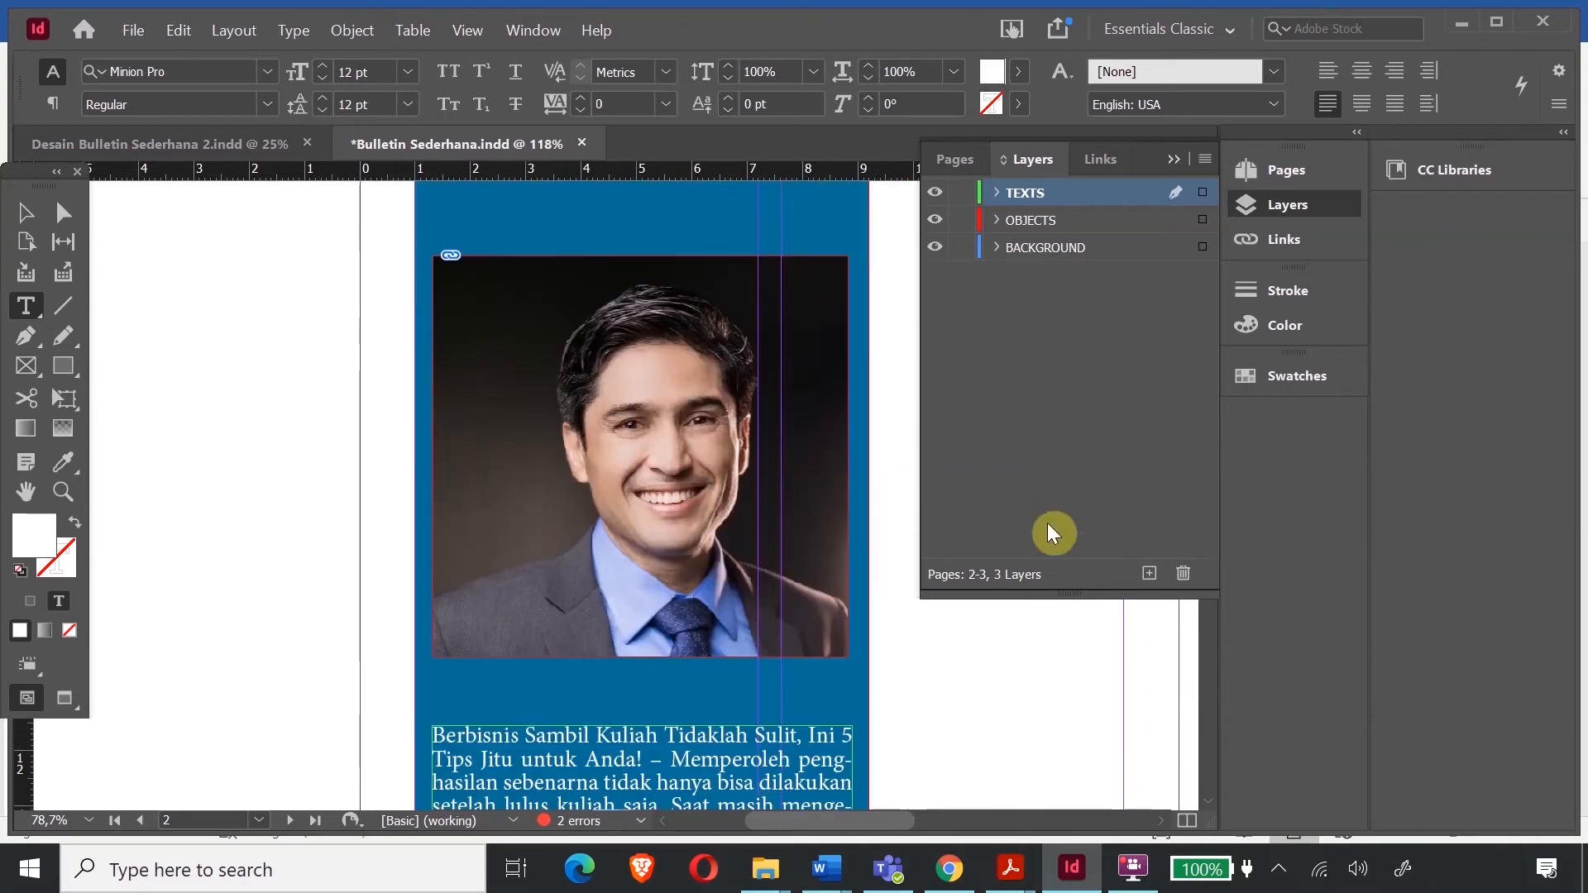
{"action": "scroll", "coordinate": [411, 421], "scroll_direction": "down", "scroll_amount": 10}
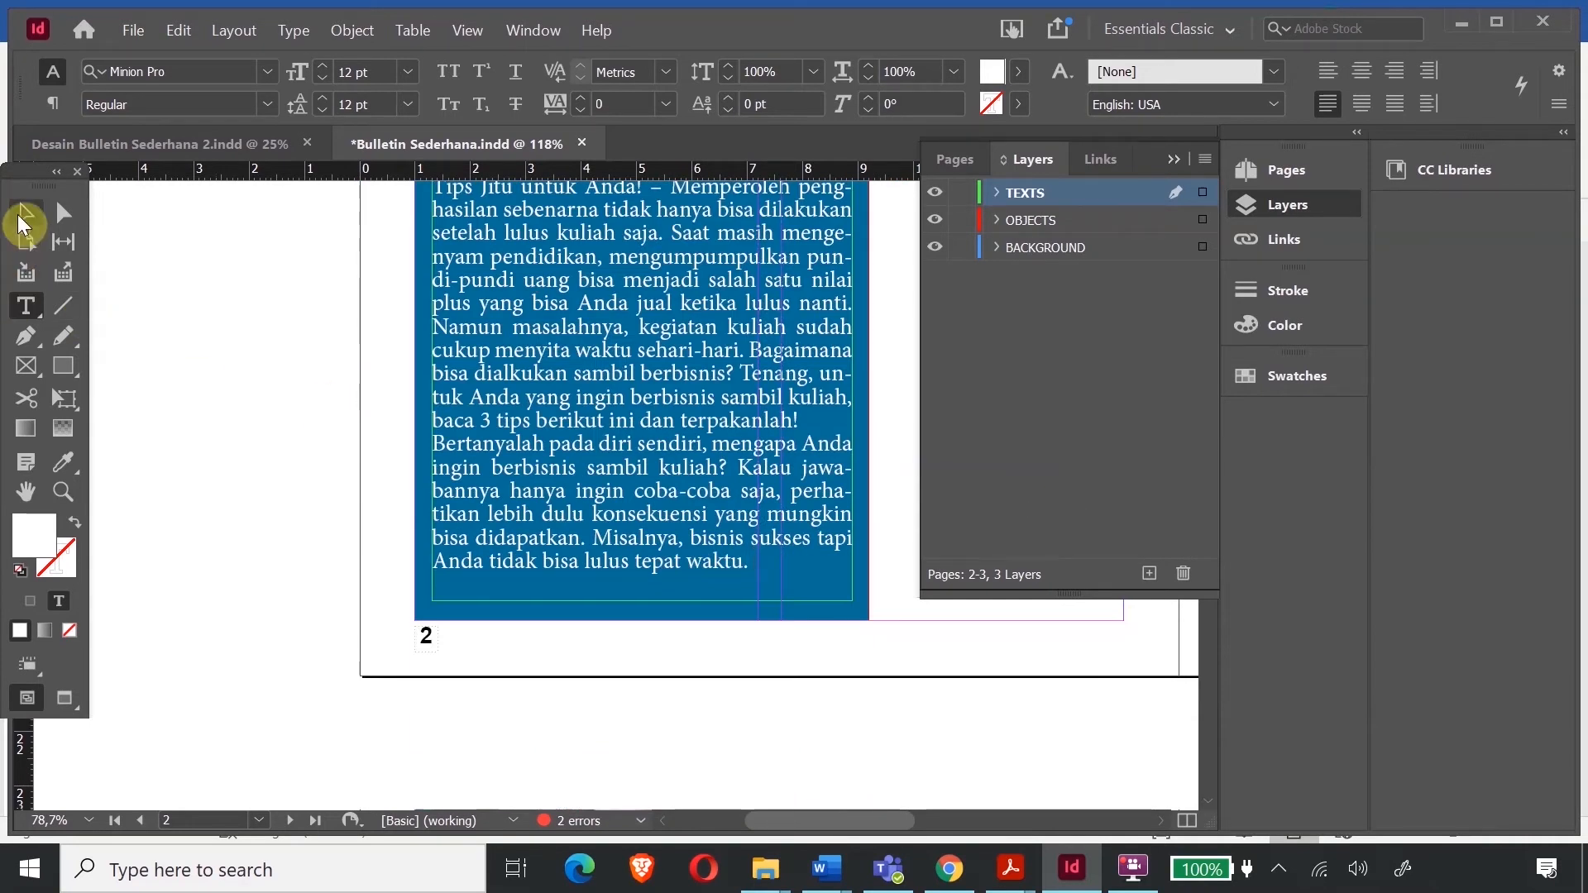
{"action": "left_click", "coordinate": [25, 214]}
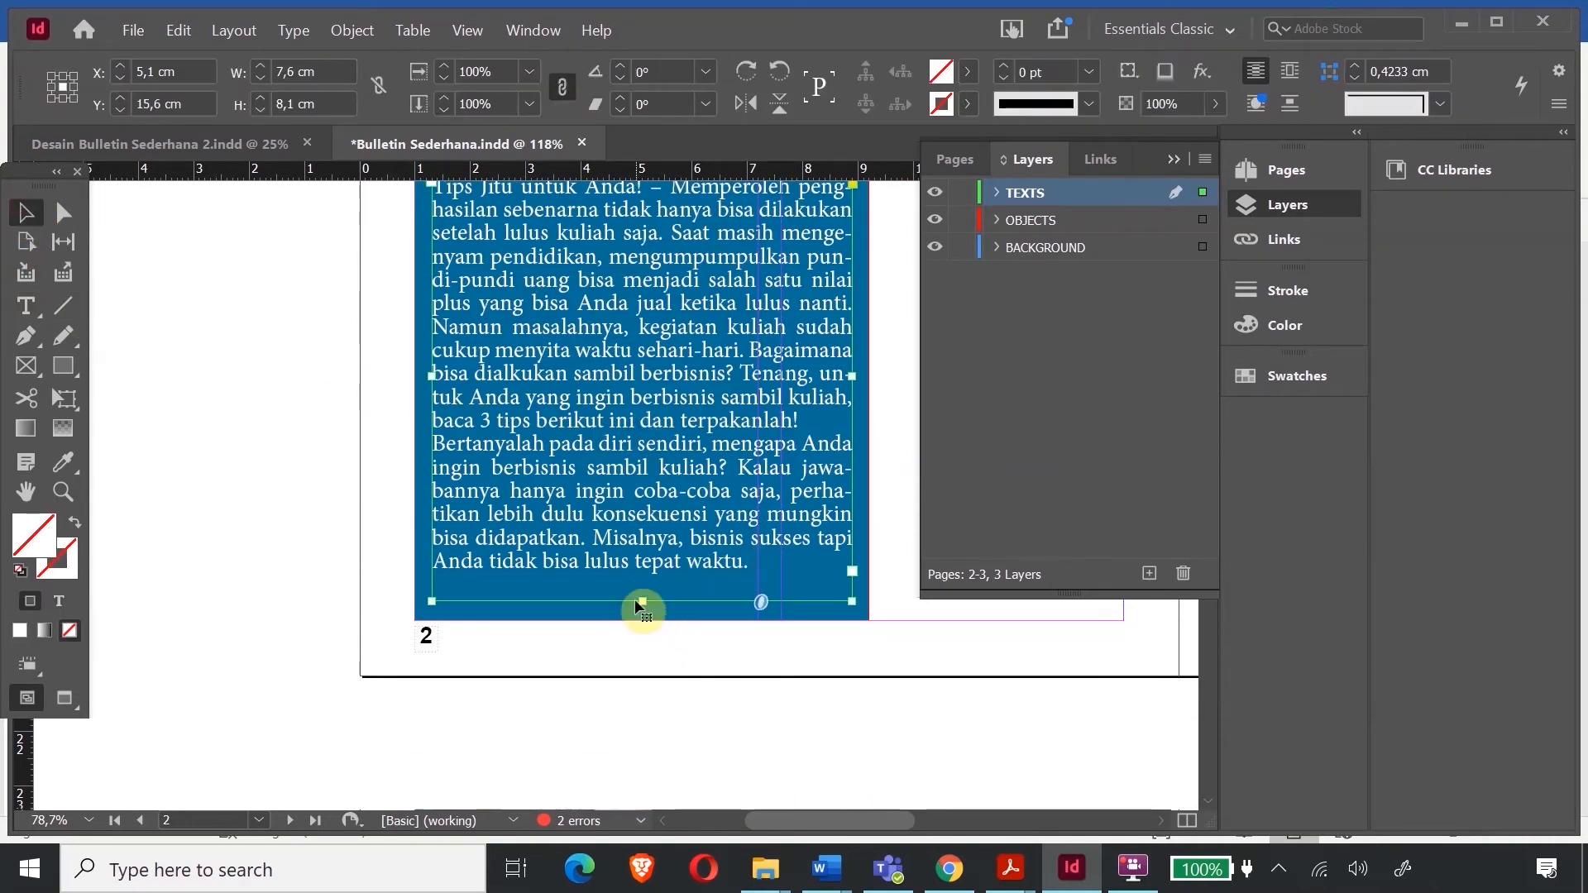
{"action": "left_click_drag", "start_coordinate": [641, 602], "coordinate": [642, 577]}
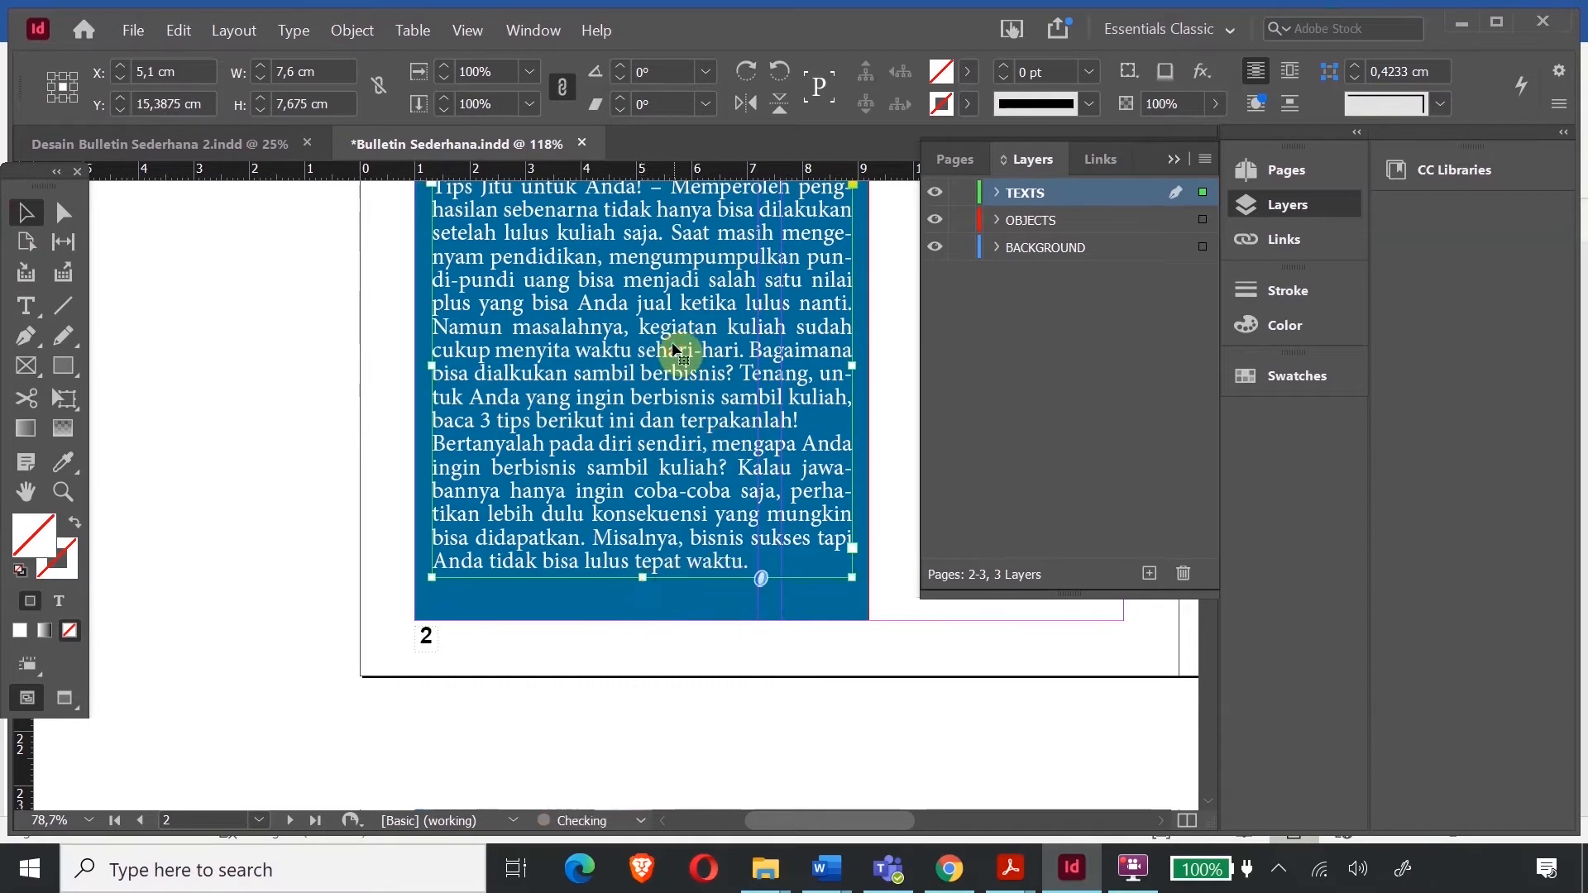
{"action": "key", "text": "Down"}
{"action": "key", "text": "Down"}
{"action": "key", "text": "Down"}
{"action": "key", "text": "Down"}
{"action": "key", "text": "Down"}
{"action": "key", "text": "Down"}
{"action": "key", "text": "Down"}
{"action": "key", "text": "Down"}
{"action": "key", "text": "Down"}
{"action": "key", "text": "Down"}
{"action": "key", "text": "Down"}
{"action": "key", "text": "Down"}
{"action": "key", "text": "Down"}
{"action": "key", "text": "Down"}
{"action": "key", "text": "Down"}
{"action": "key", "text": "Down"}
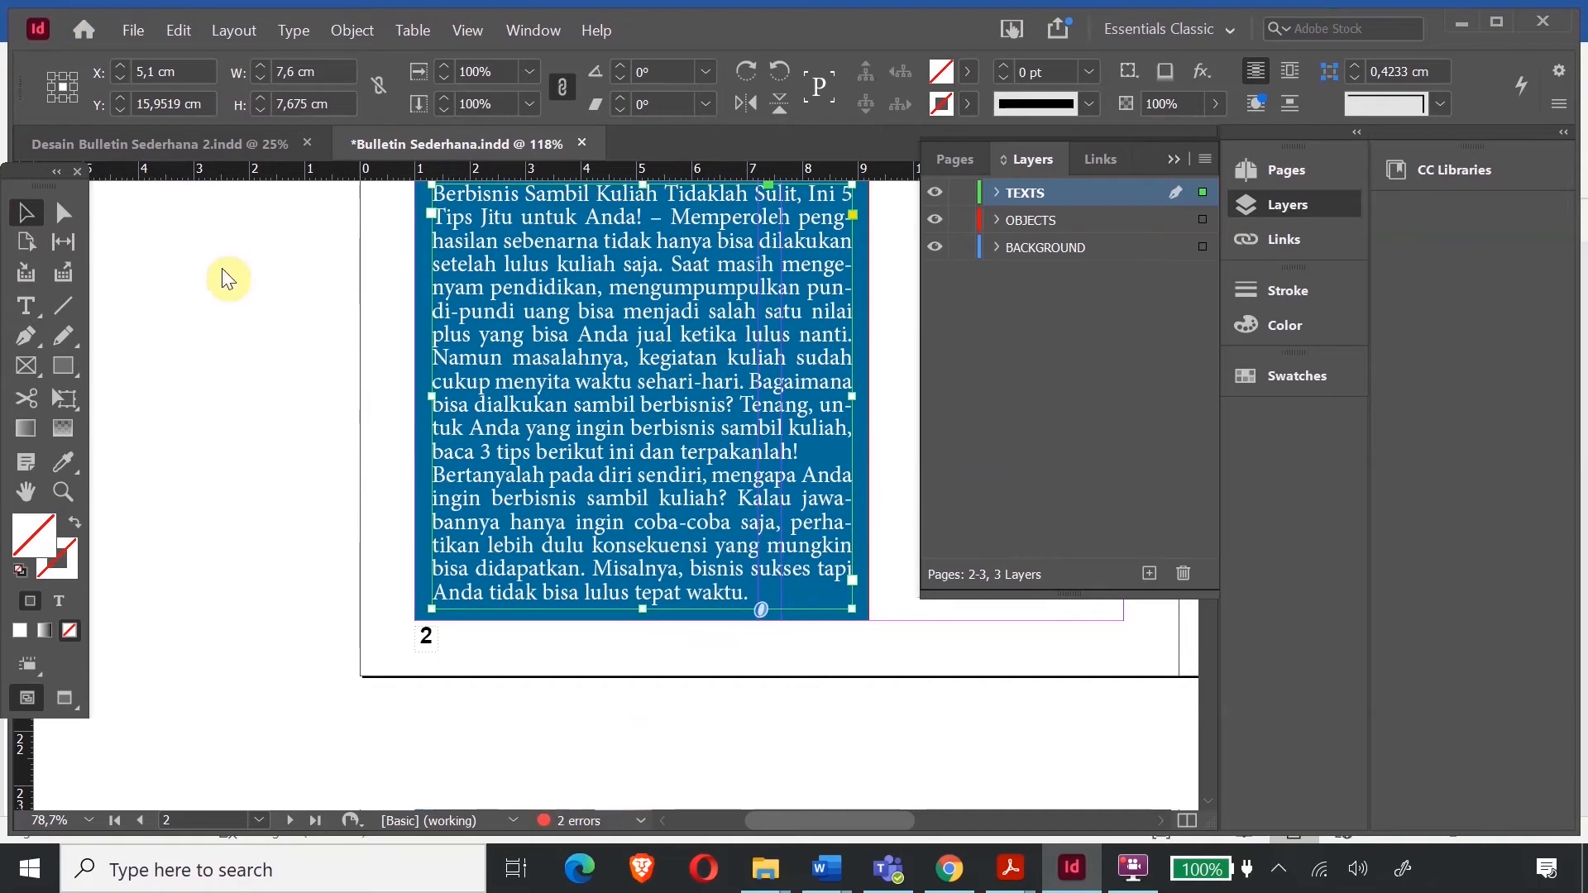
{"action": "left_click", "coordinate": [309, 320]}
{"action": "scroll", "coordinate": [610, 379], "scroll_direction": "up", "scroll_amount": 5}
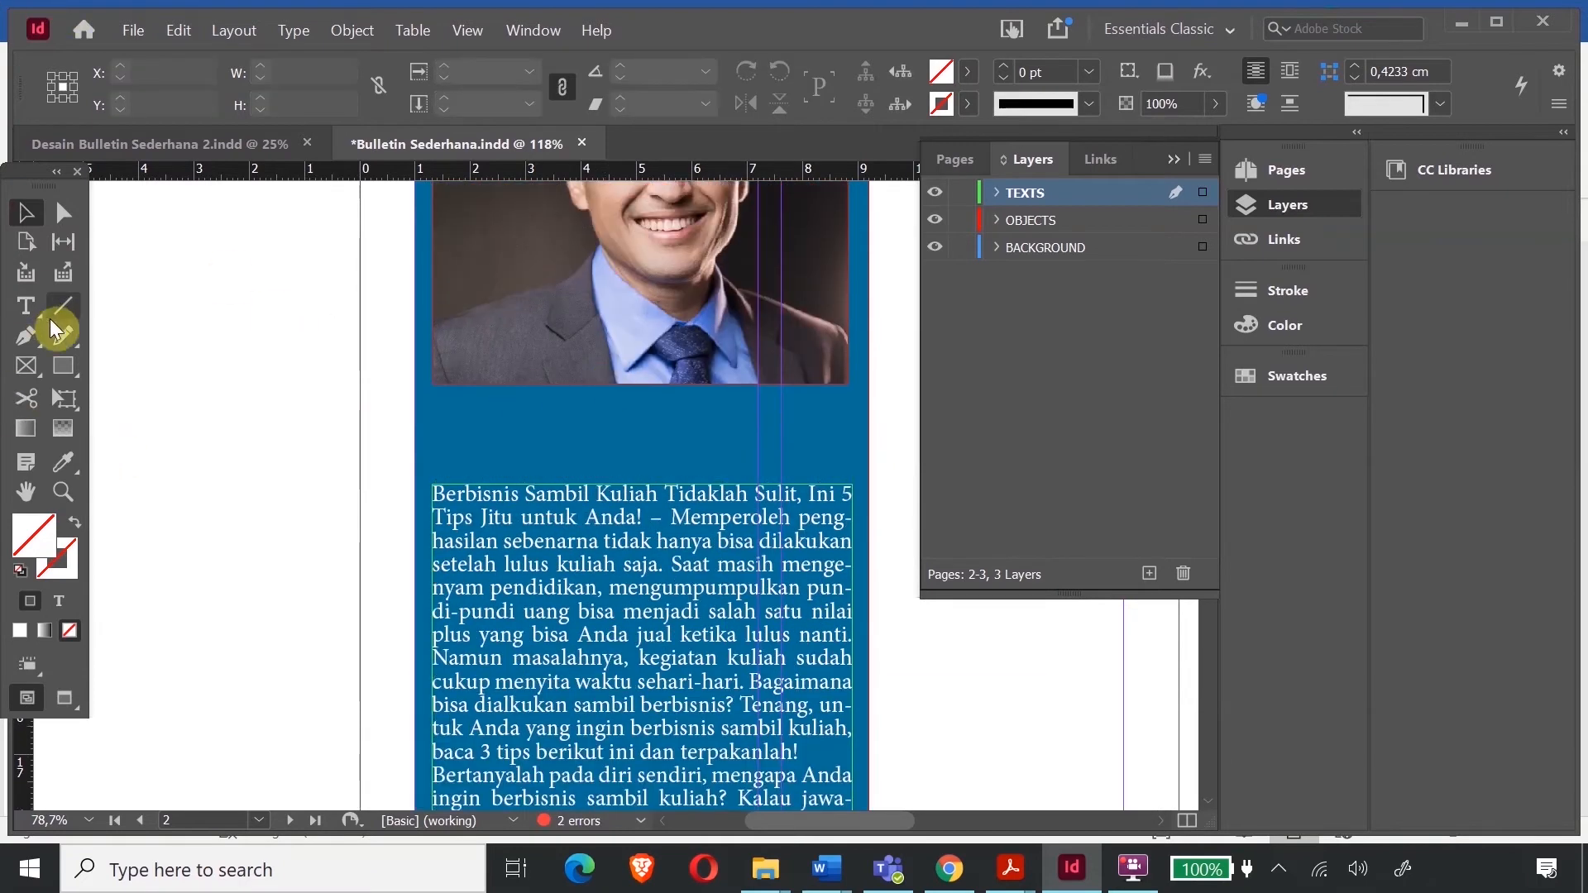
- Draw a text frame beside the photo and type the heading SAMBUTAN REDAKSI
{"action": "left_click", "coordinate": [26, 305]}
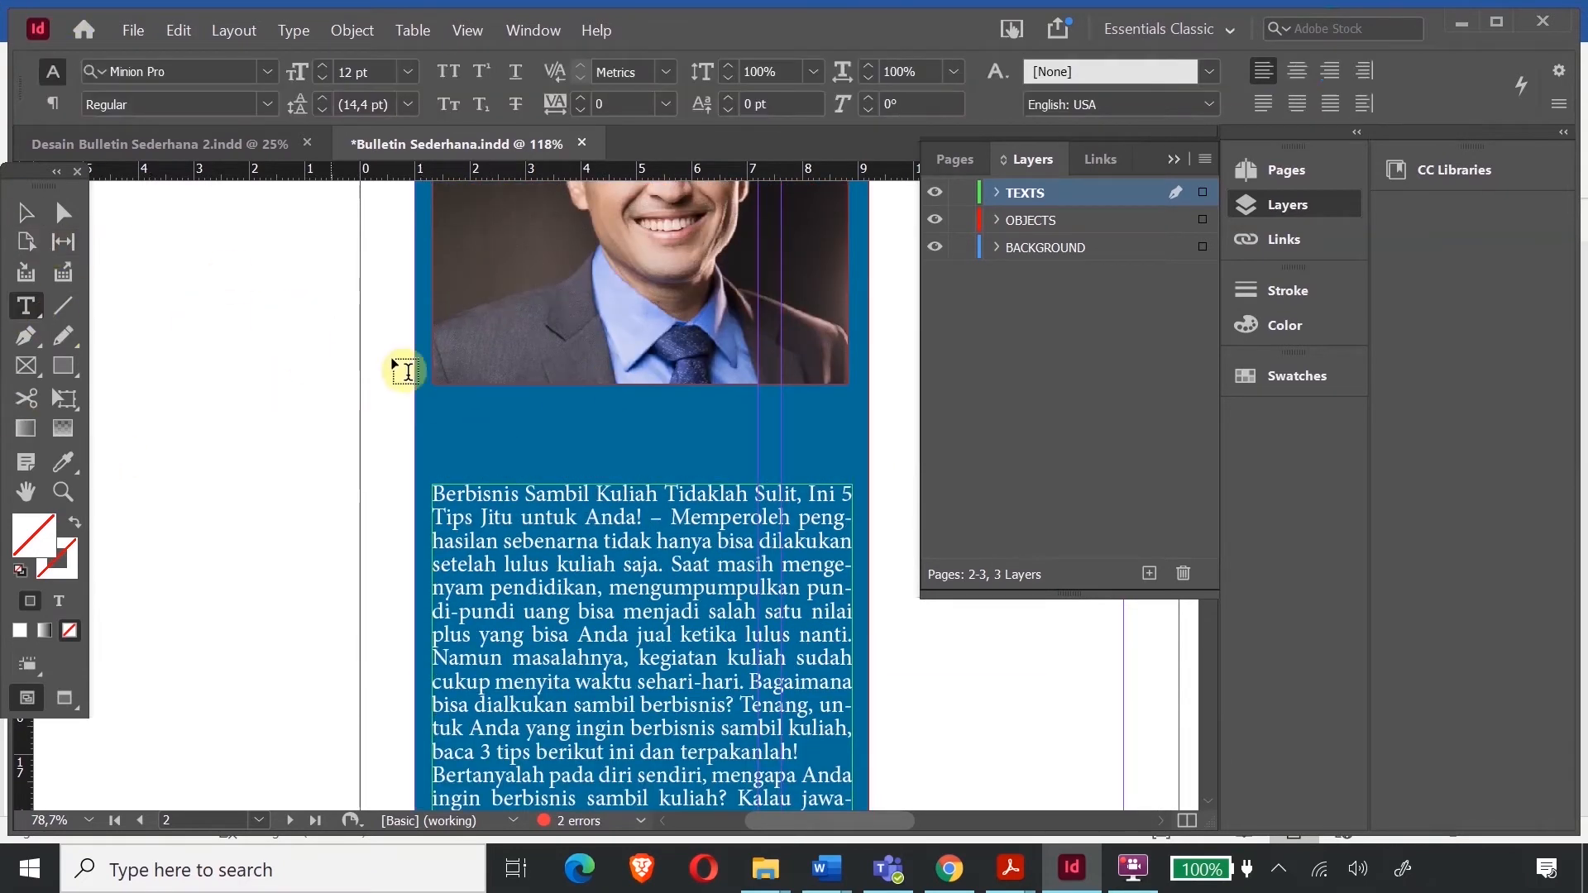
{"action": "left_click_drag", "start_coordinate": [175, 374], "coordinate": [501, 460]}
{"action": "type", "text": "SAMBUTAN REDAKSI"}
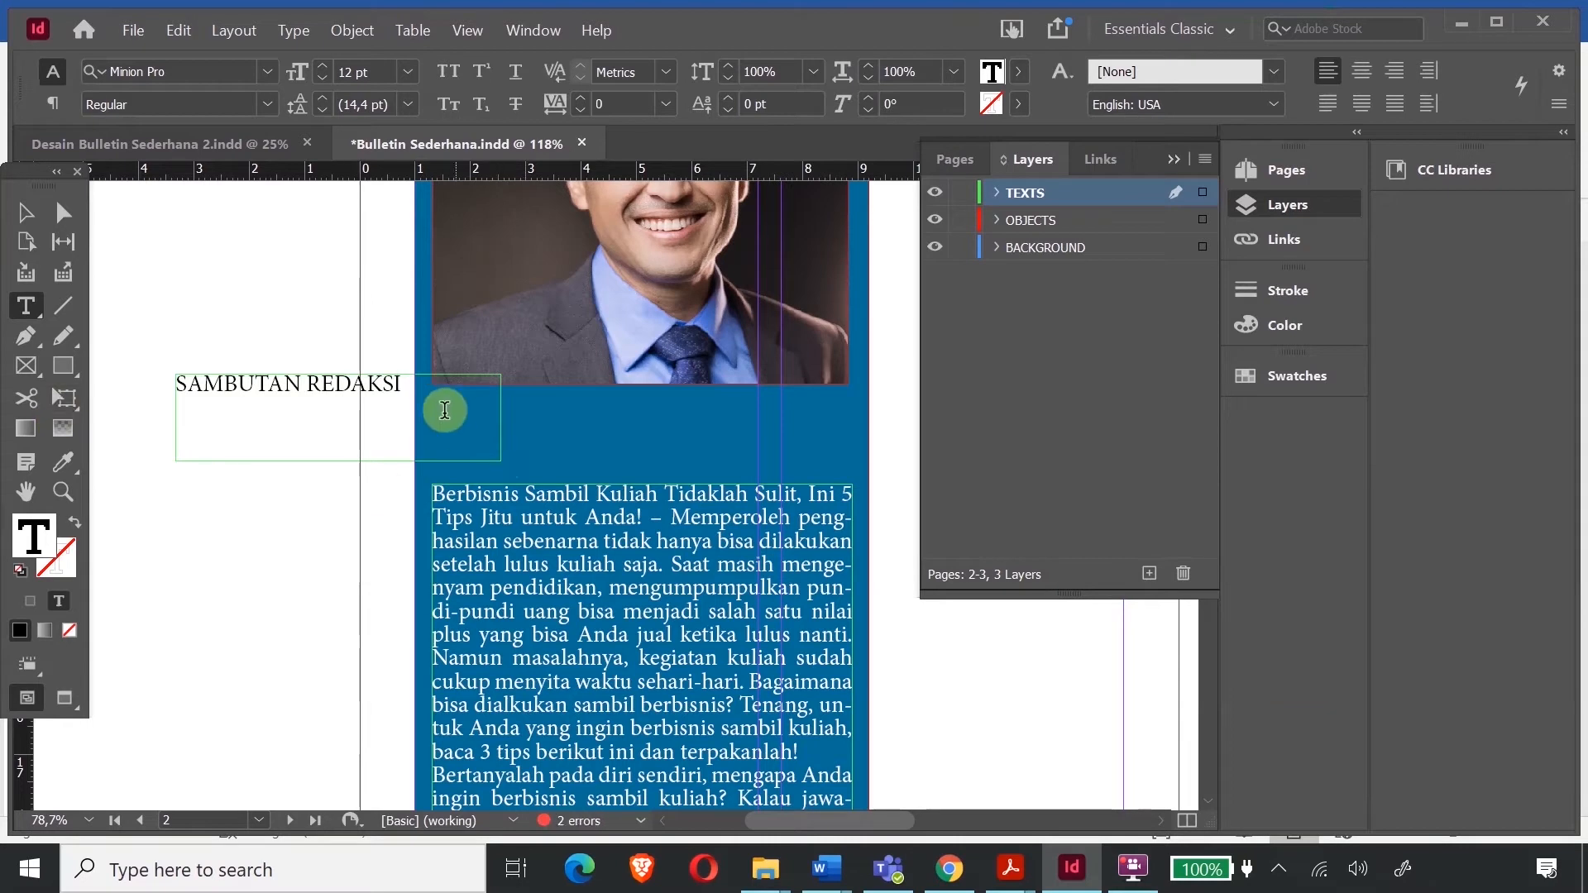
- Set the SAMBUTAN REDAKSI heading in Rockwell Extra Bold
{"action": "left_click_drag", "start_coordinate": [414, 389], "coordinate": [68, 386]}
{"action": "right_click", "coordinate": [216, 400]}
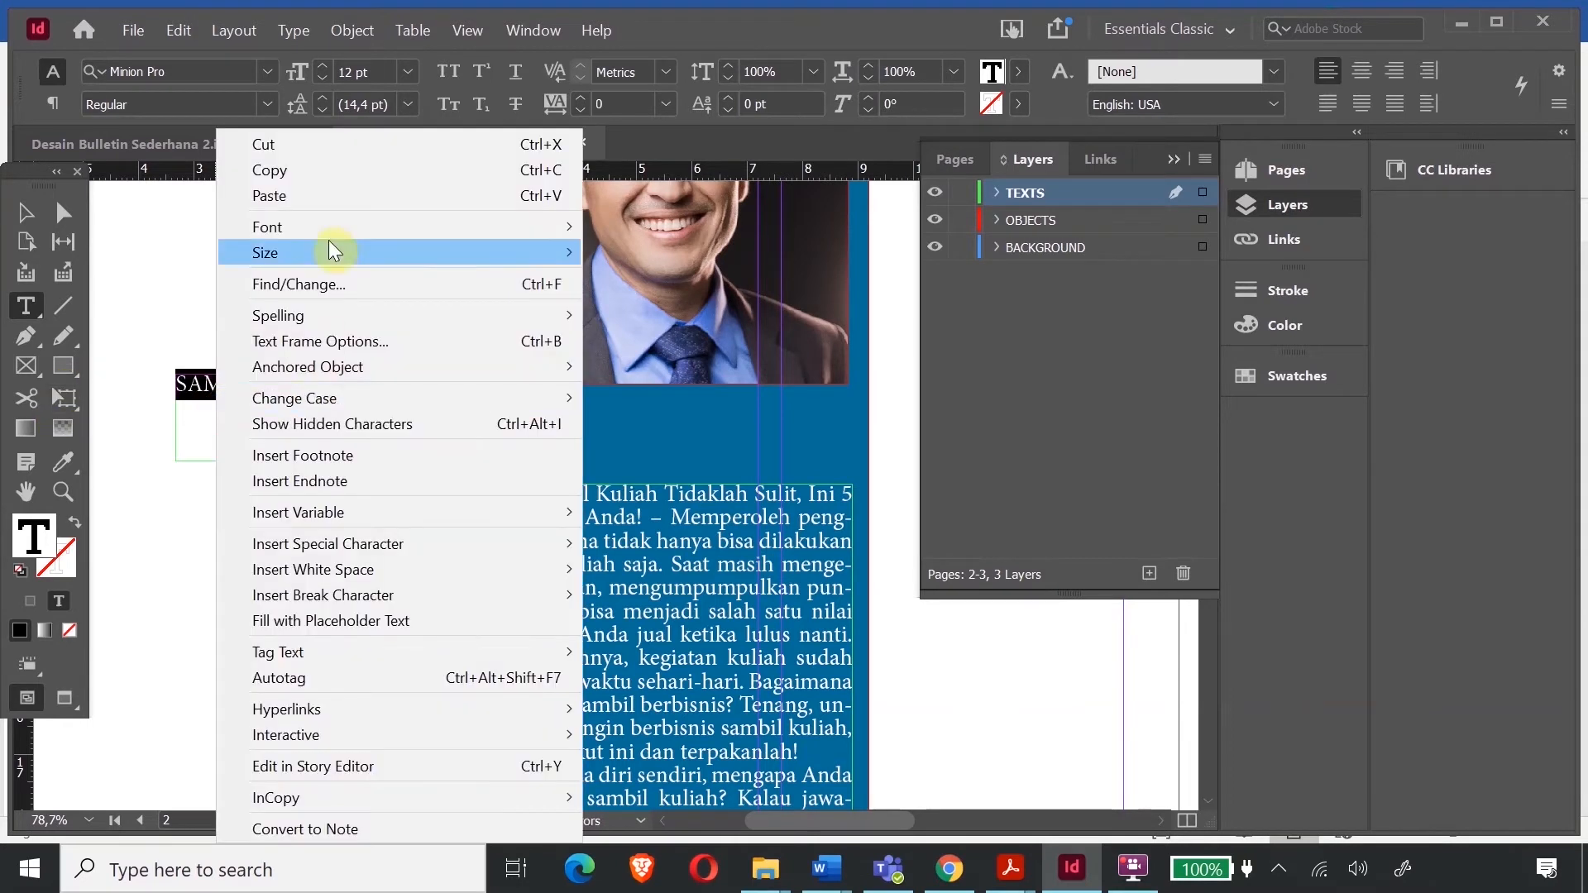
{"action": "mouse_move", "coordinate": [331, 227]}
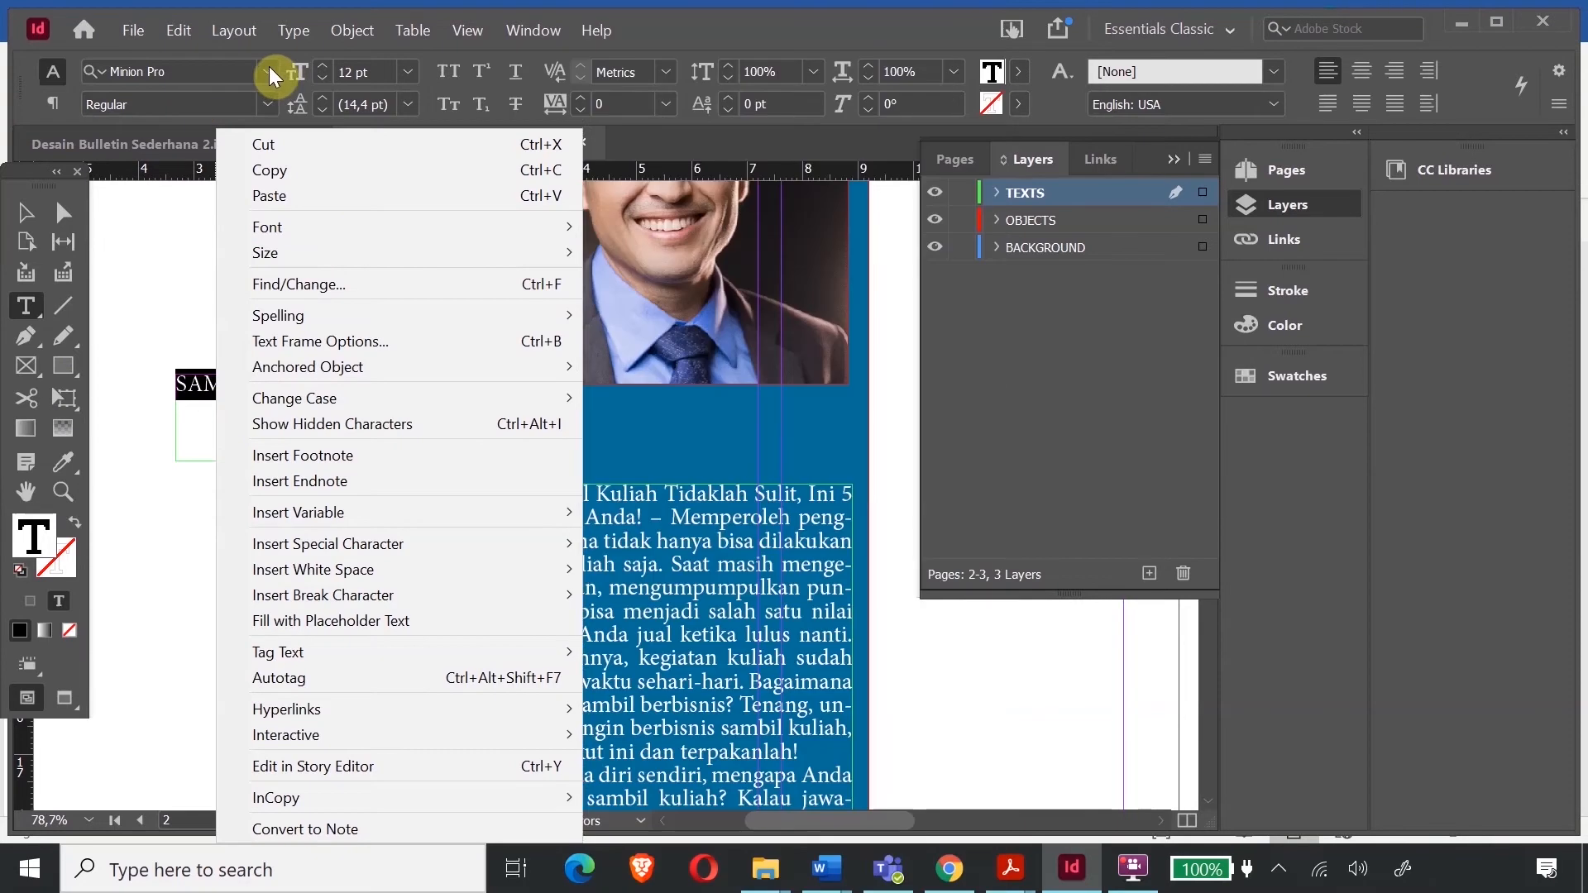
{"action": "left_click", "coordinate": [270, 68]}
{"action": "left_click", "coordinate": [265, 71]}
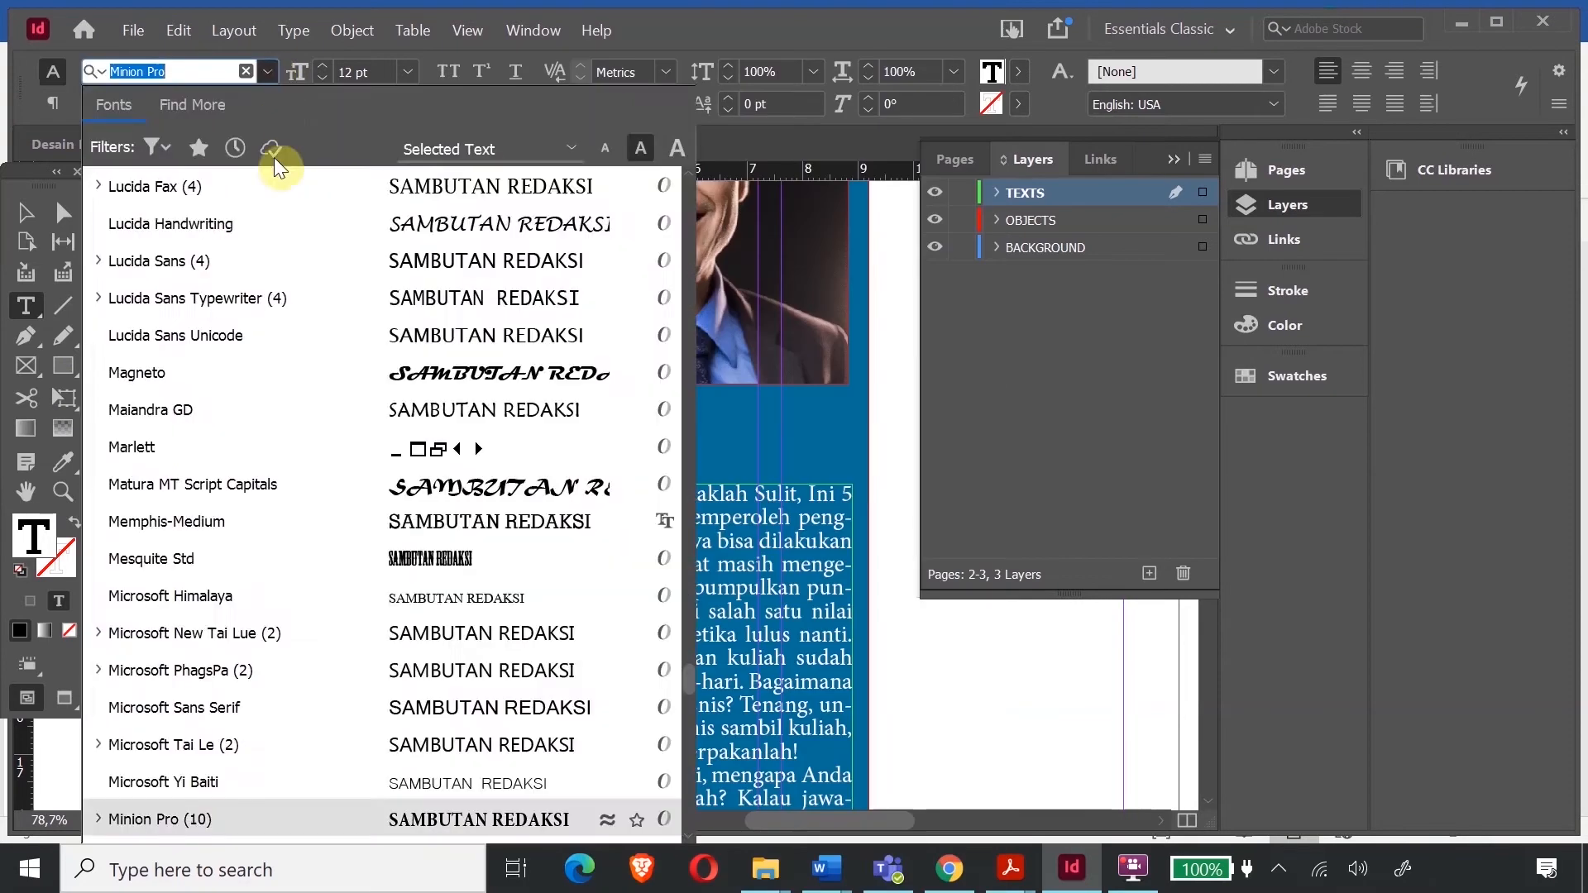
{"action": "scroll", "coordinate": [533, 609], "scroll_direction": "down", "scroll_amount": 1}
{"action": "scroll", "coordinate": [549, 608], "scroll_direction": "down", "scroll_amount": 5}
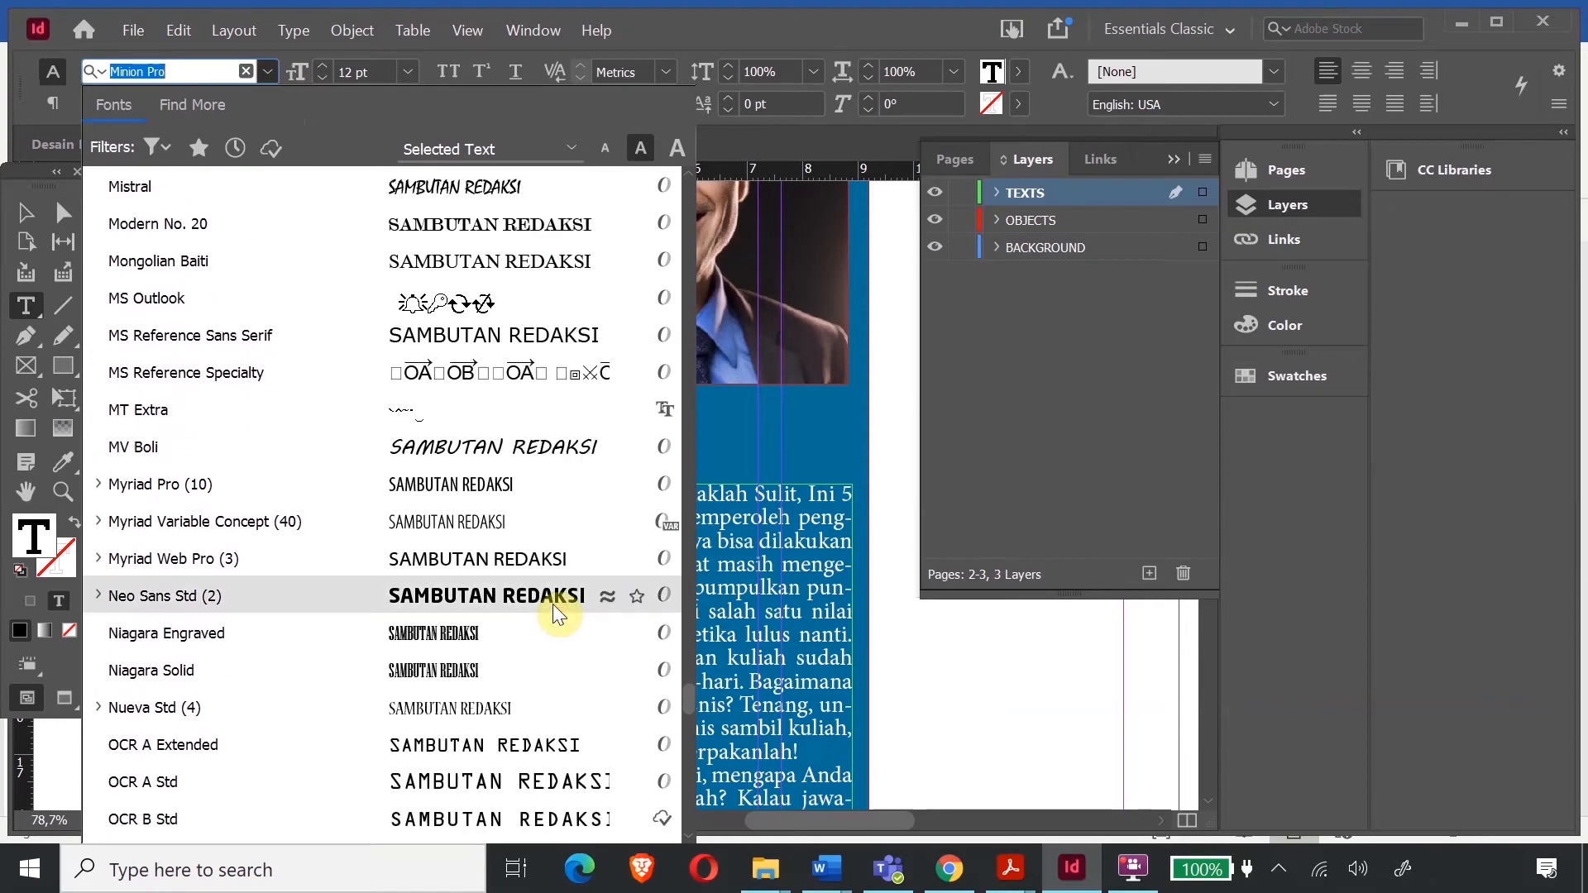
{"action": "scroll", "coordinate": [552, 604], "scroll_direction": "down", "scroll_amount": 3}
{"action": "scroll", "coordinate": [552, 604], "scroll_direction": "down", "scroll_amount": 5}
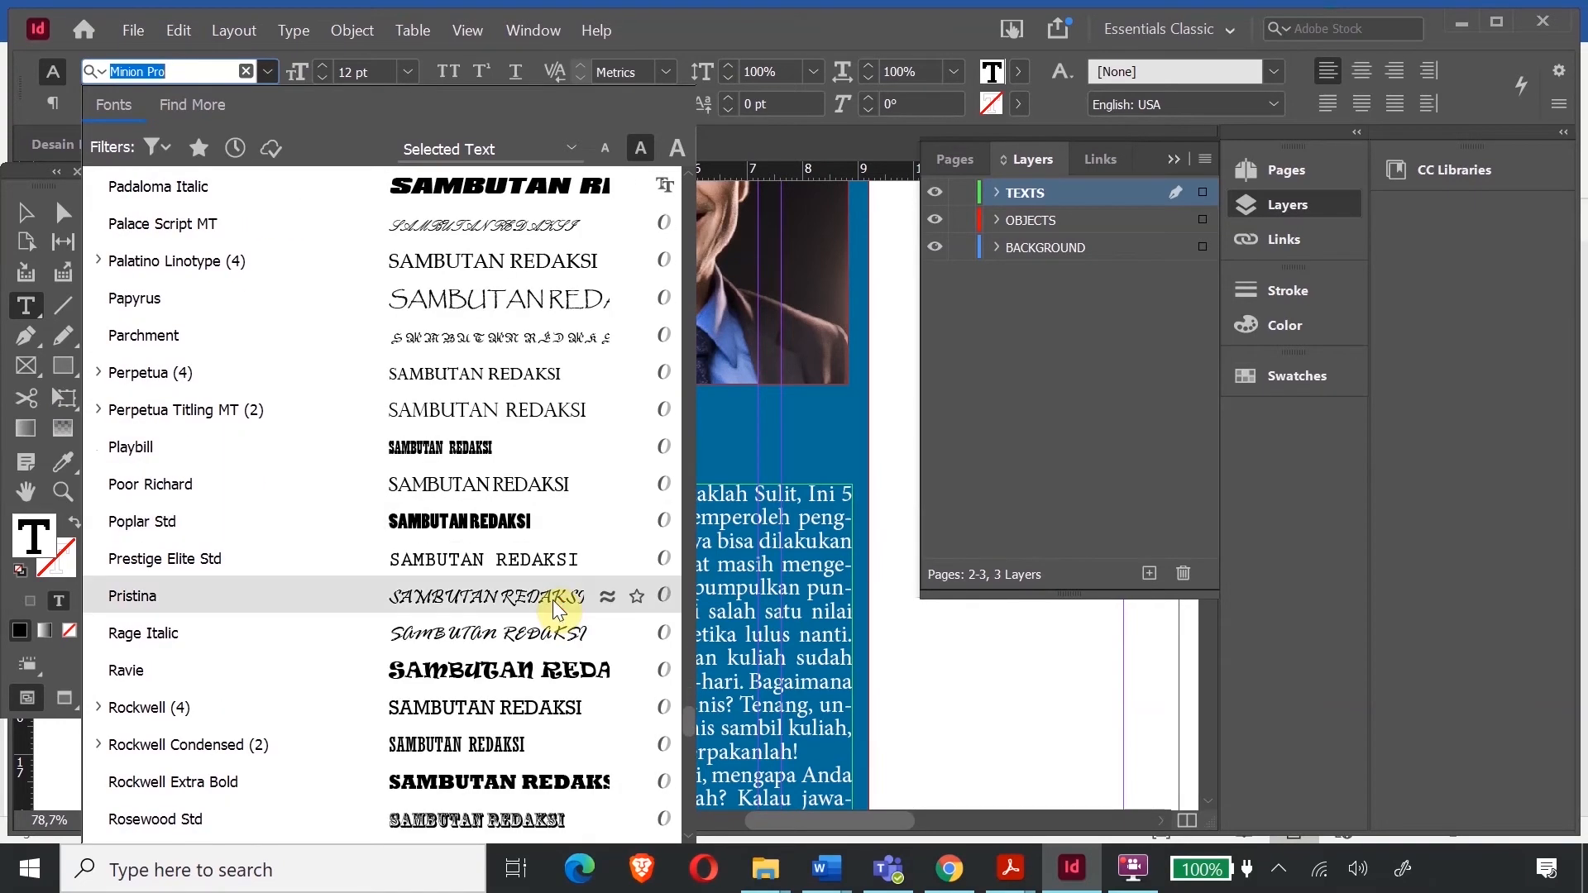
{"action": "scroll", "coordinate": [552, 599], "scroll_direction": "down", "scroll_amount": 2}
{"action": "left_click", "coordinate": [558, 634]}
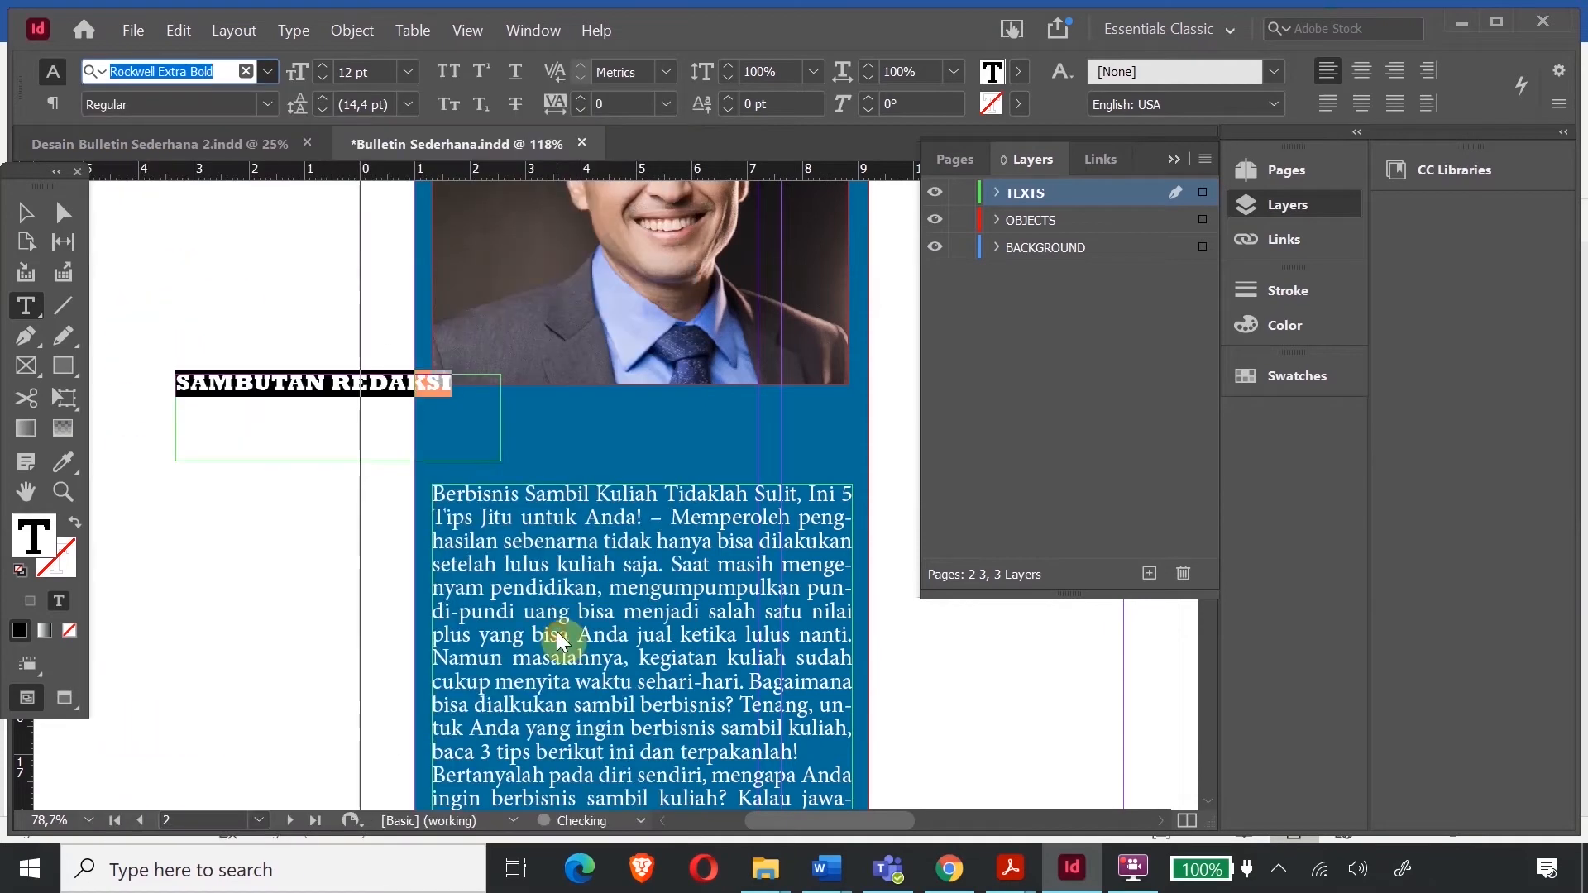
{"action": "left_click", "coordinate": [25, 212]}
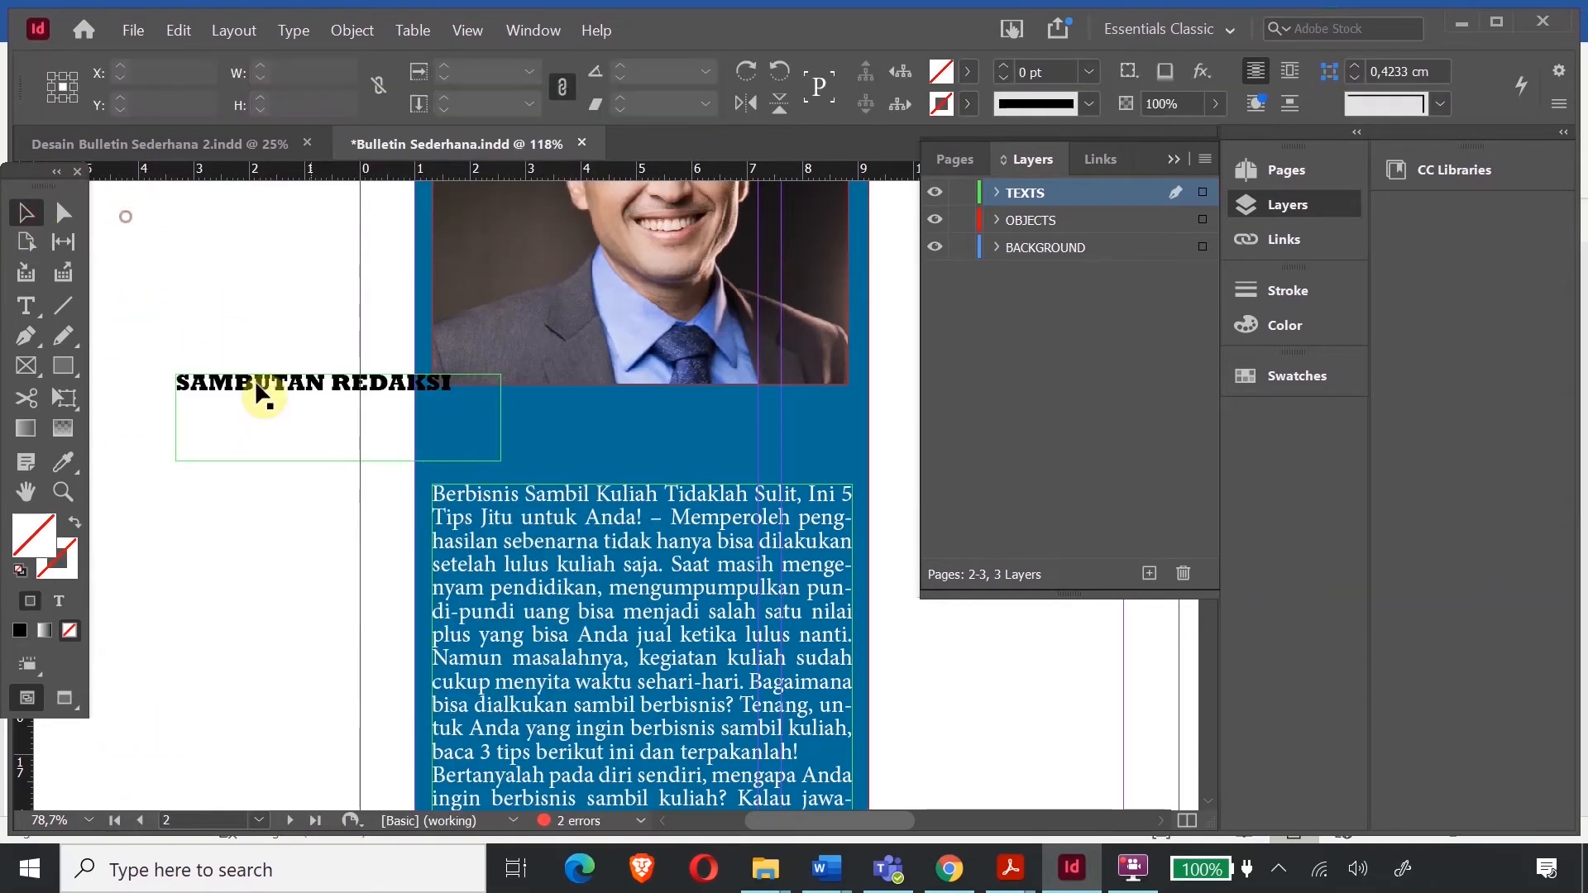
- Fit the SAMBUTAN REDAKSI heading frame to its text and colour the heading nearly white
{"action": "left_click", "coordinate": [325, 415]}
{"action": "left_click_drag", "start_coordinate": [337, 461], "coordinate": [333, 401]}
{"action": "left_click_drag", "start_coordinate": [501, 400], "coordinate": [462, 404]}
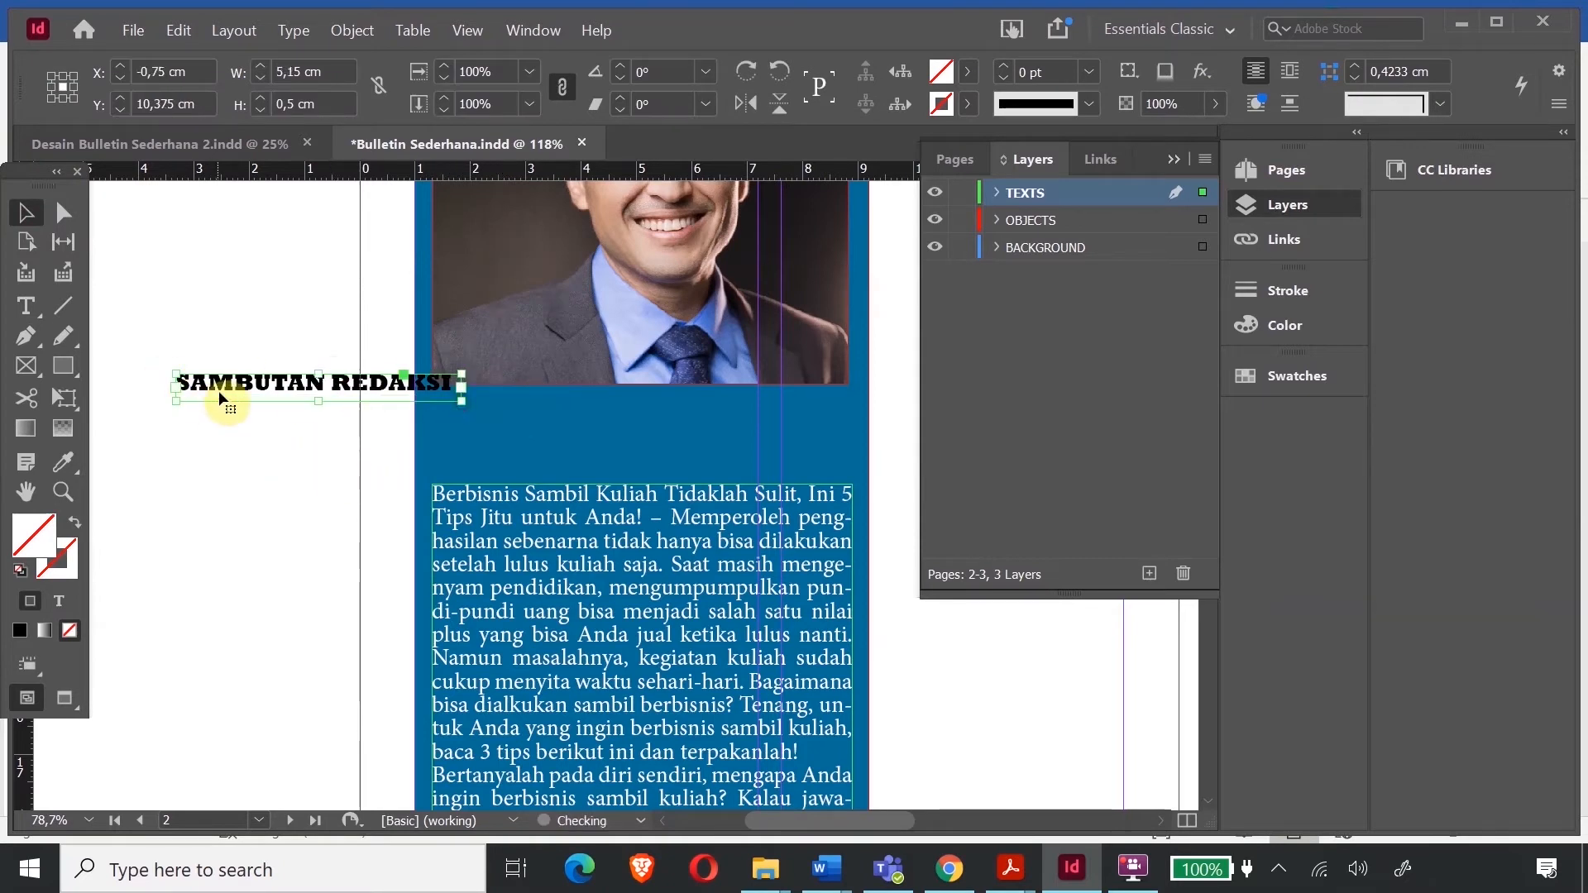
{"action": "double_click", "coordinate": [181, 378]}
{"action": "left_click_drag", "start_coordinate": [180, 378], "coordinate": [394, 418]}
{"action": "double_click", "coordinate": [33, 539]}
{"action": "left_click", "coordinate": [721, 338]}
{"action": "left_click_drag", "start_coordinate": [693, 376], "coordinate": [837, 243]}
{"action": "left_click", "coordinate": [1017, 263]}
- Move the heading onto the blue page area and enlarge it to about 111%
{"action": "key", "text": "Escape"}
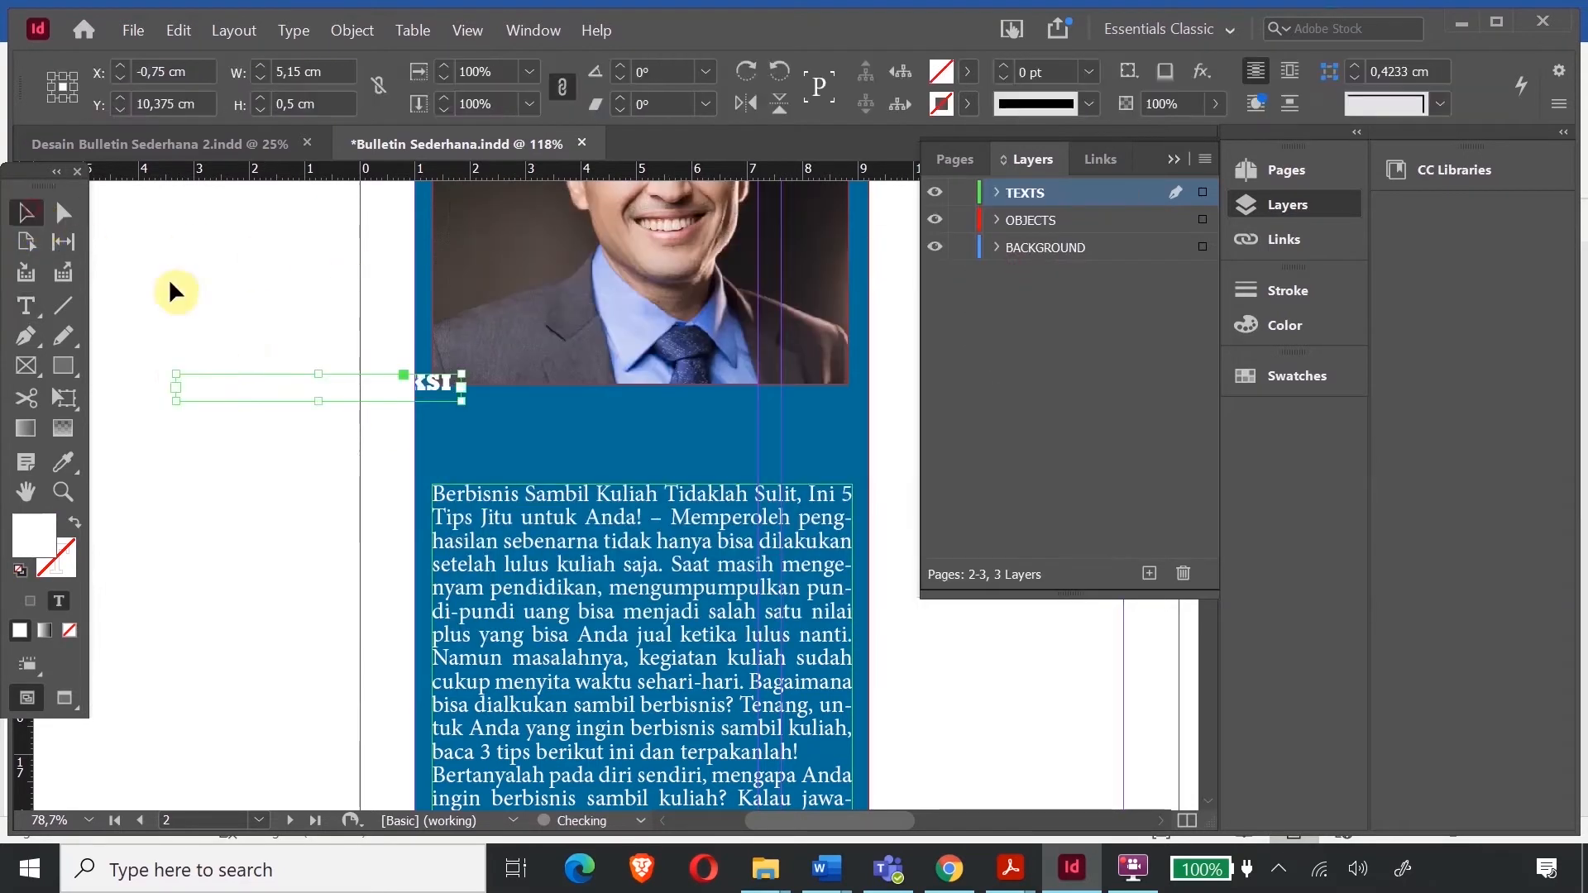
{"action": "left_click_drag", "start_coordinate": [254, 380], "coordinate": [513, 398]}
{"action": "left_click", "coordinate": [65, 401]}
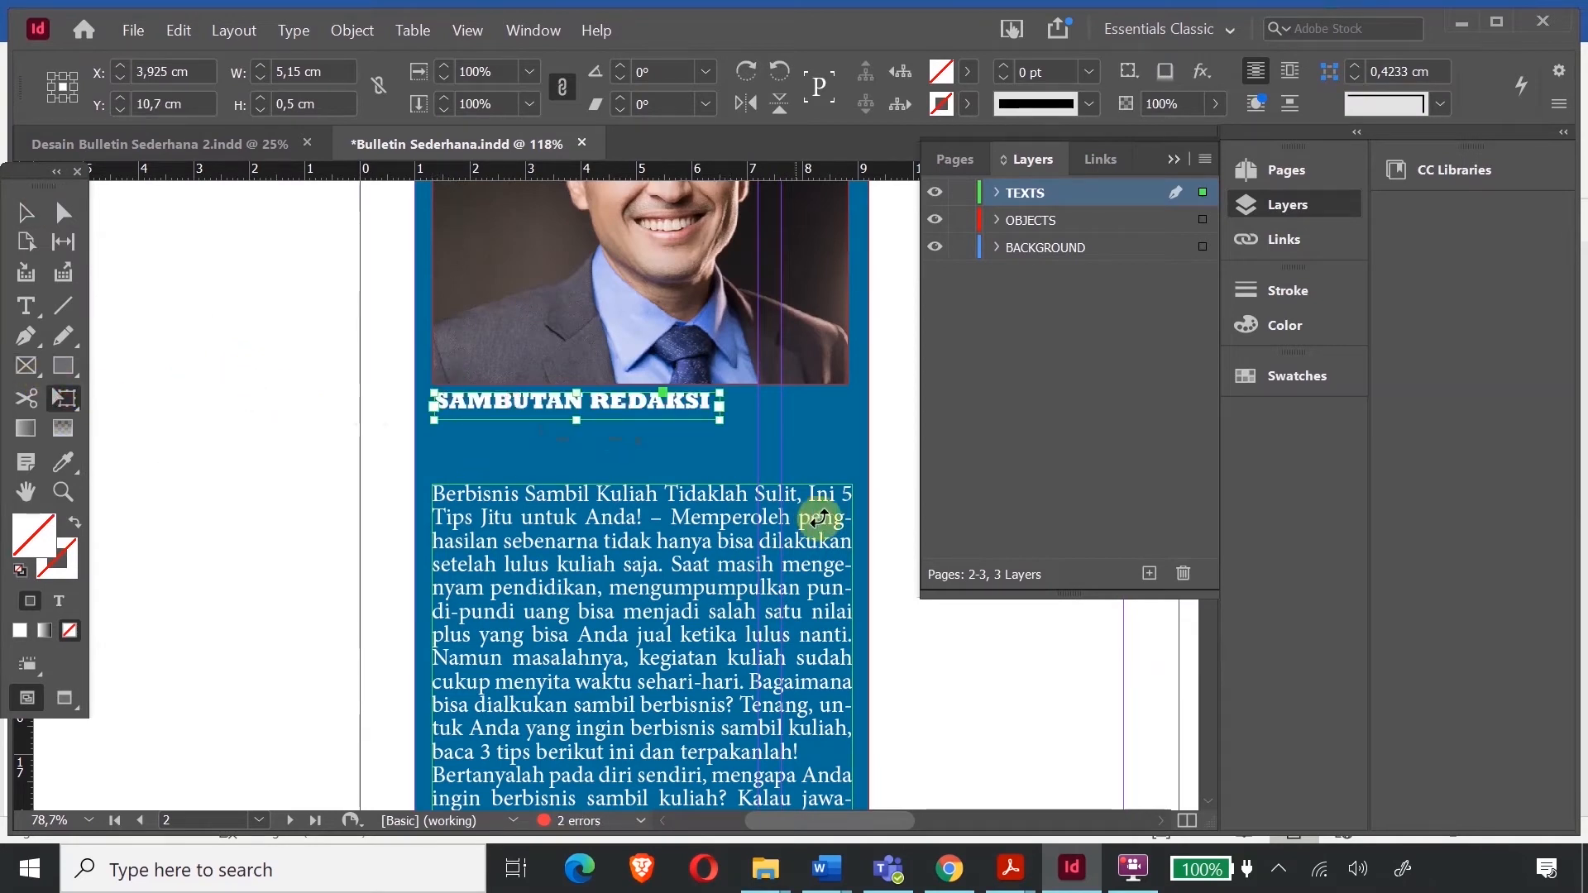
{"action": "left_click_drag", "start_coordinate": [721, 420], "coordinate": [846, 501]}
{"action": "left_click", "coordinate": [25, 213]}
{"action": "left_click", "coordinate": [197, 357]}
- Nudge the SAMBUTAN REDAKSI heading down, then slightly back up, to fine-tune its position
{"action": "scroll", "coordinate": [628, 476], "scroll_direction": "down", "scroll_amount": 3}
{"action": "scroll", "coordinate": [647, 465], "scroll_direction": "up", "scroll_amount": 5}
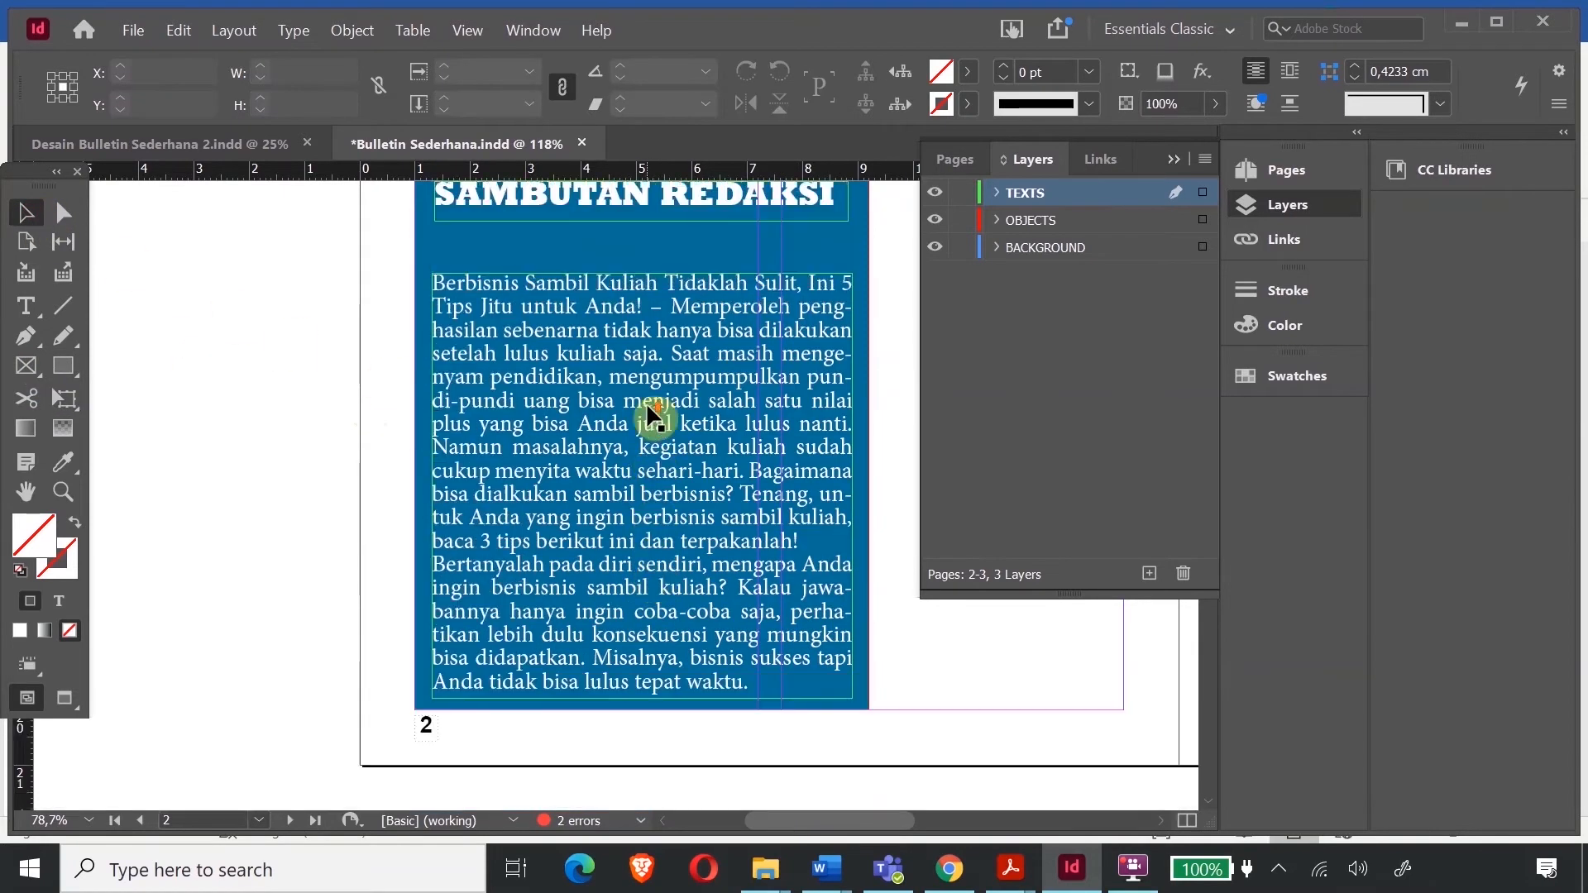
{"action": "left_click", "coordinate": [623, 345]}
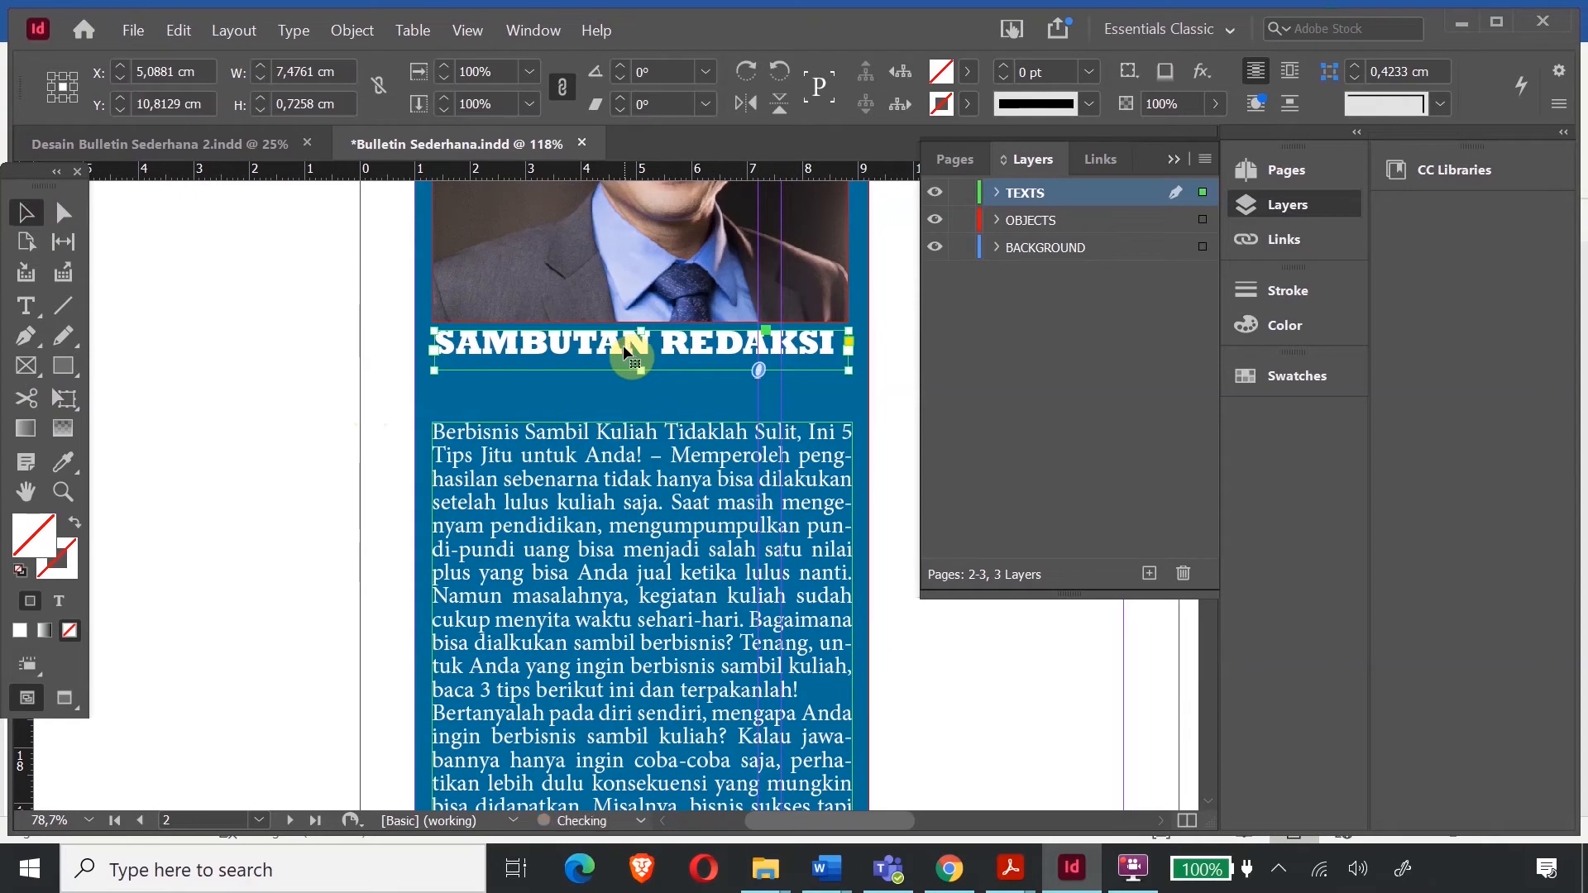
{"action": "key", "text": "Down"}
{"action": "key", "text": "Down"}
{"action": "key", "text": "Down"}
{"action": "key", "text": "Down"}
{"action": "key", "text": "Down"}
{"action": "key", "text": "Down"}
{"action": "key", "text": "Down"}
{"action": "key", "text": "Down"}
{"action": "key", "text": "Down"}
{"action": "key", "text": "Down"}
{"action": "key", "text": "Down"}
{"action": "key", "text": "Down"}
{"action": "key", "text": "Down"}
{"action": "key", "text": "Down"}
{"action": "key", "text": "Down"}
{"action": "key", "text": "Down"}
{"action": "key", "text": "Down"}
{"action": "key", "text": "Down"}
{"action": "key", "text": "Down"}
{"action": "key", "text": "Down"}
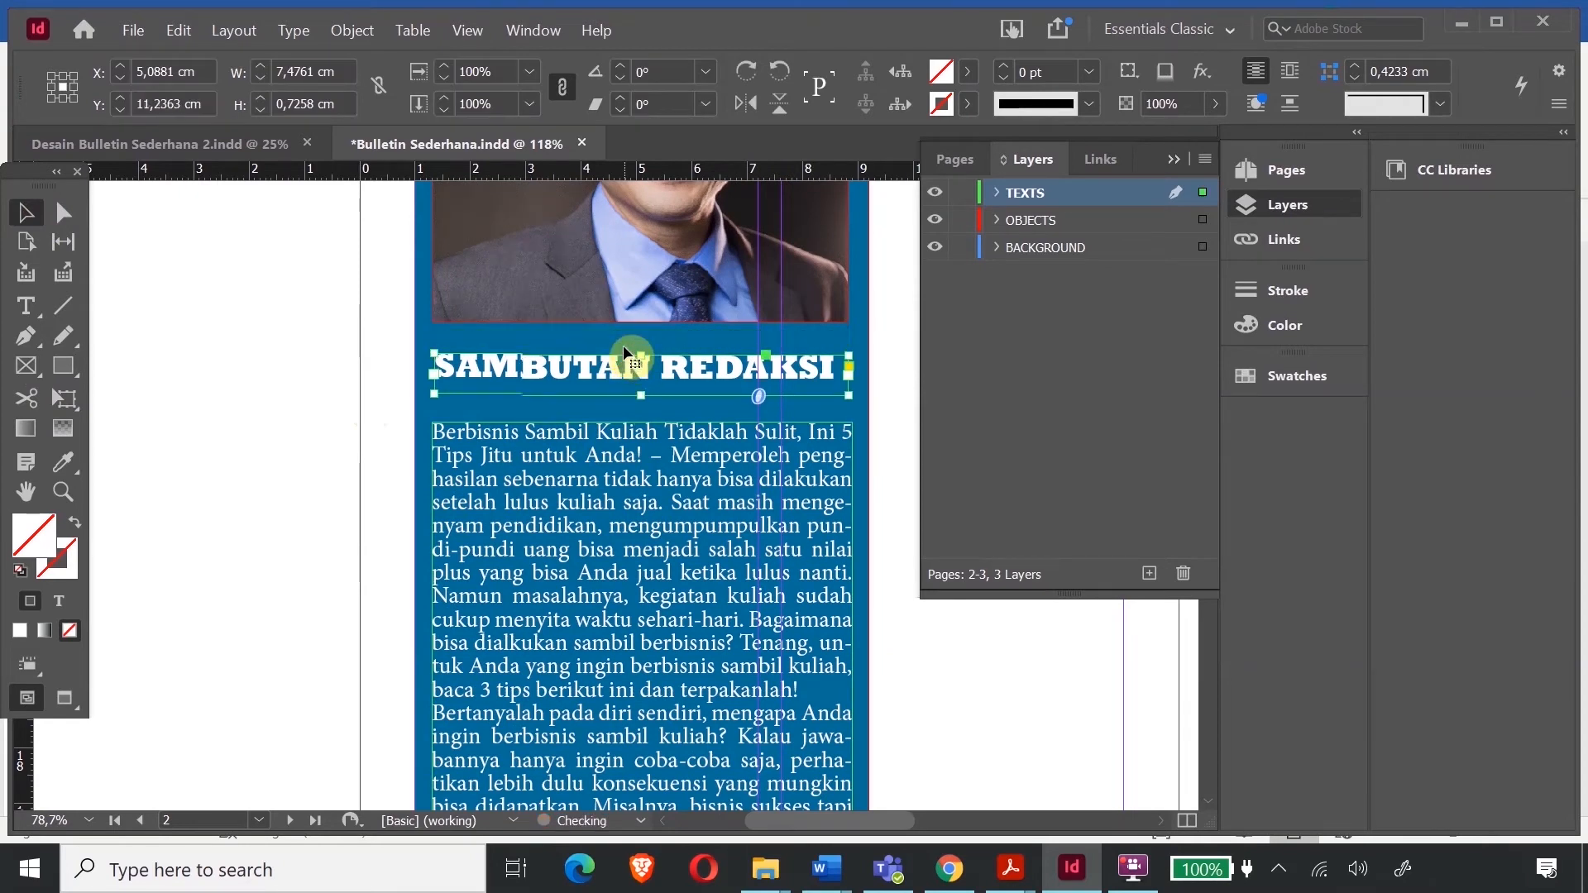
{"action": "key", "text": "Down"}
{"action": "key", "text": "Down"}
{"action": "key", "text": "Down"}
{"action": "key", "text": "Down"}
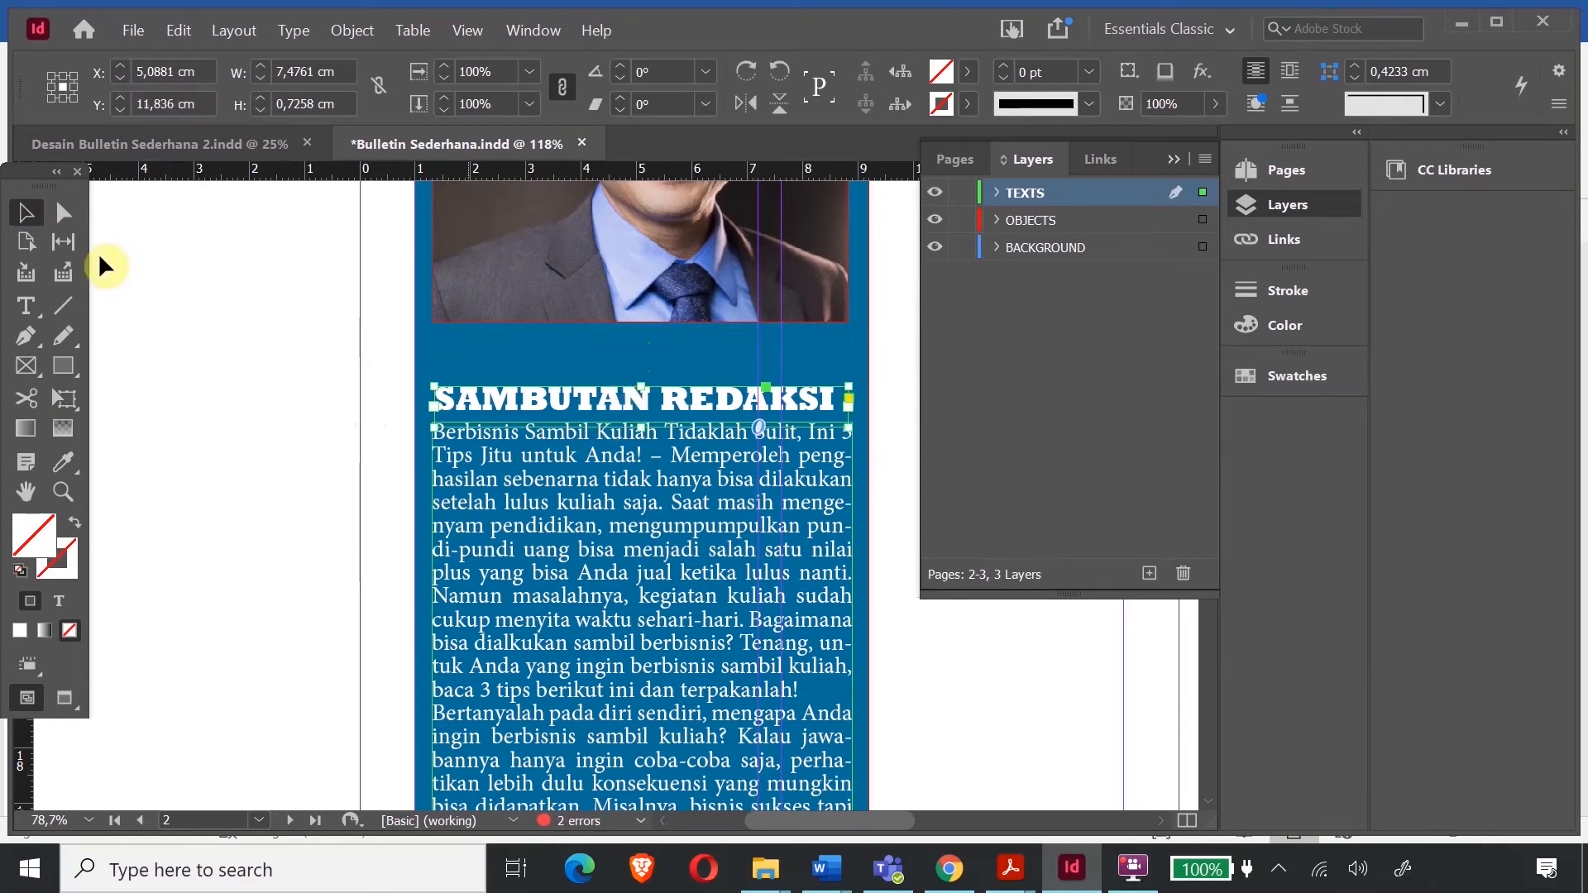
{"action": "left_click", "coordinate": [395, 396]}
{"action": "left_click", "coordinate": [695, 405]}
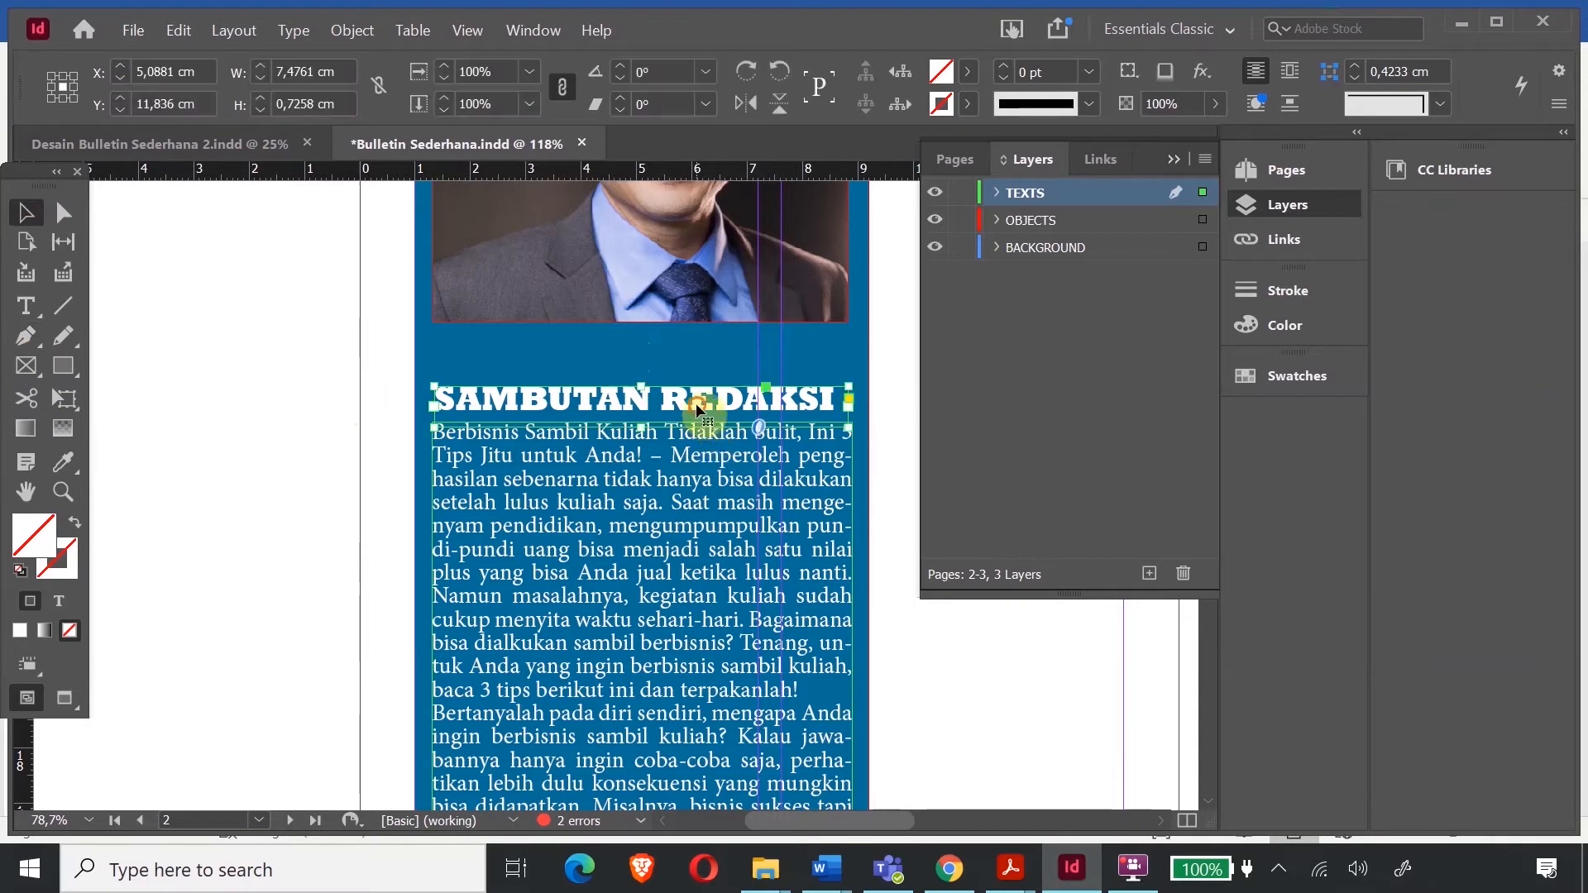
{"action": "key", "text": "Up"}
{"action": "key", "text": "Up"}
{"action": "key", "text": "Up"}
{"action": "key", "text": "Up"}
{"action": "key", "text": "Up"}
{"action": "key", "text": "Up"}
{"action": "key", "text": "Up"}
{"action": "key", "text": "Up"}
{"action": "key", "text": "Up"}
{"action": "key", "text": "Up"}
{"action": "key", "text": "Up"}
{"action": "key", "text": "Up"}
{"action": "key", "text": "Up"}
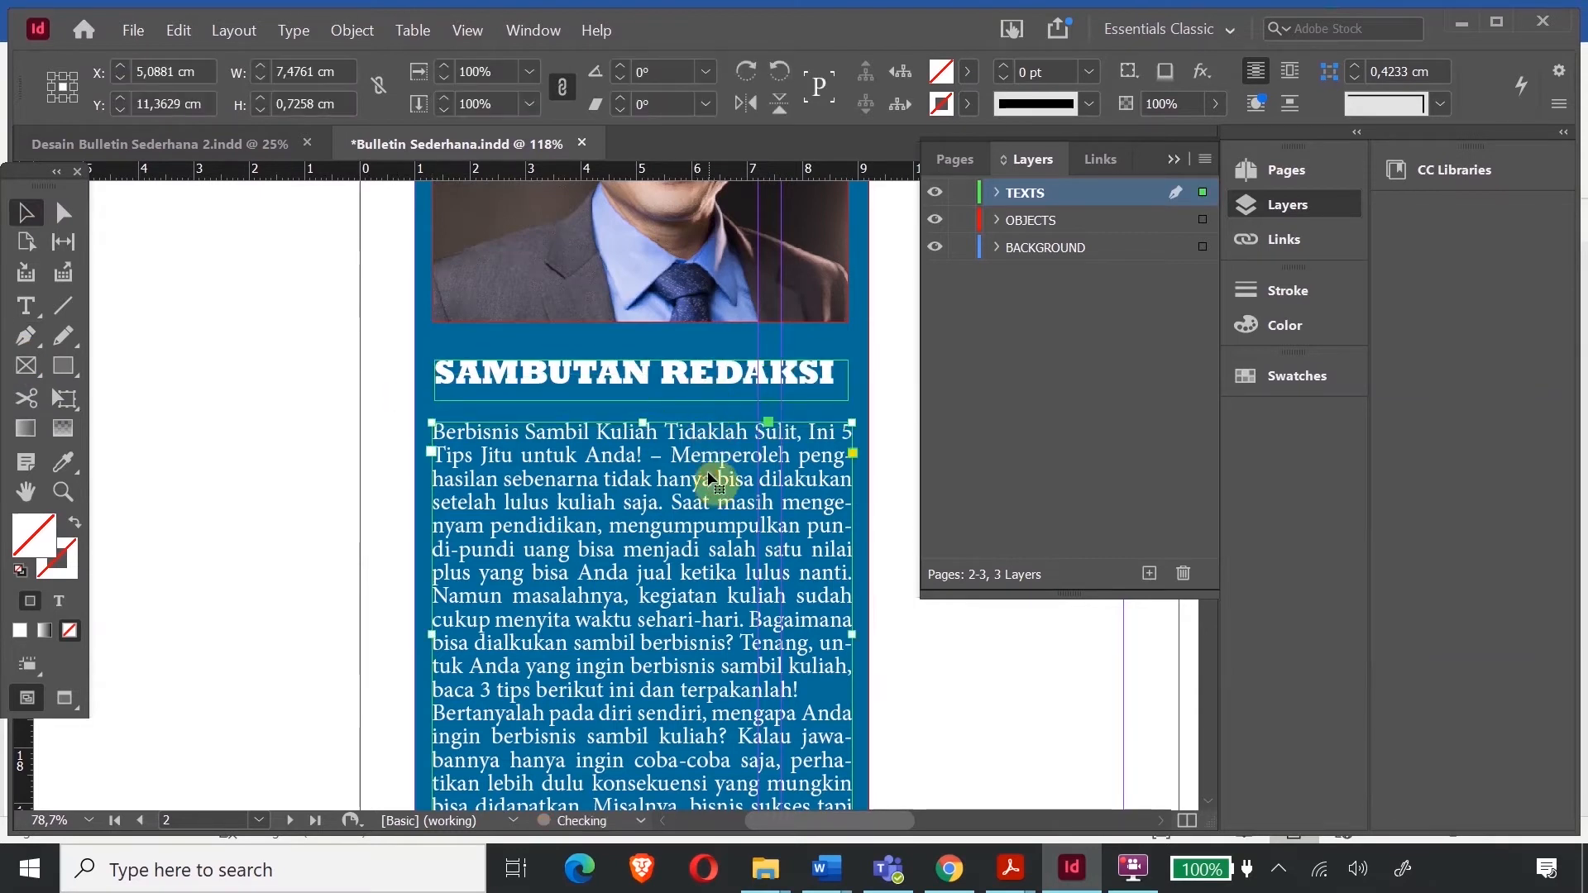
- Move the article text up under the heading and stretch its frame to 8,4 cm tall
{"action": "left_click", "coordinate": [705, 507]}
{"action": "left_click_drag", "start_coordinate": [705, 506], "coordinate": [705, 484]}
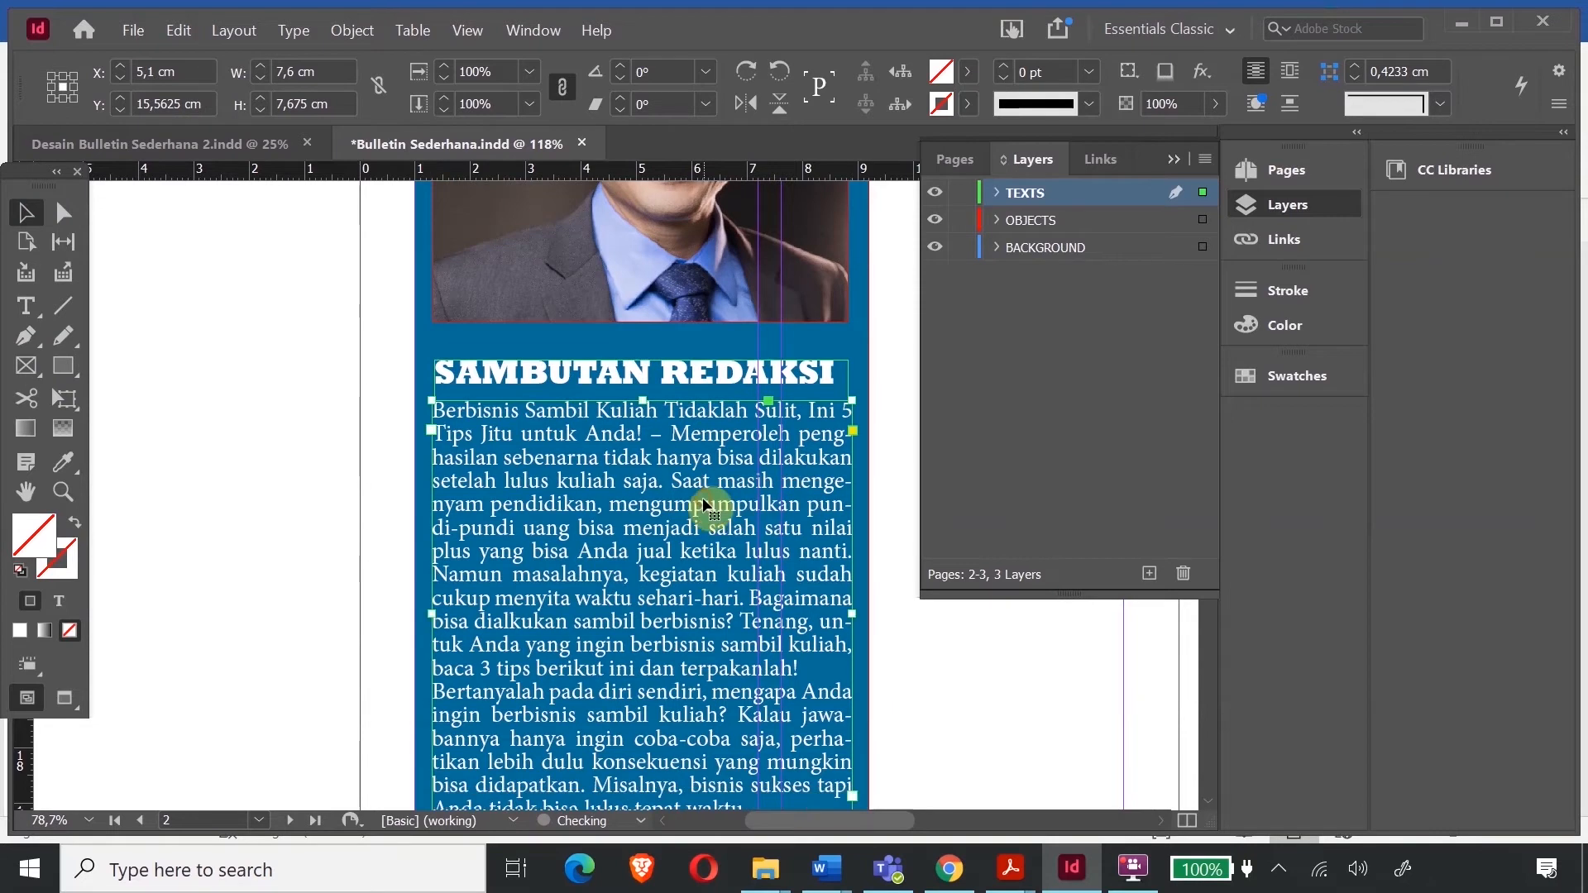
{"action": "left_click_drag", "start_coordinate": [684, 374], "coordinate": [683, 362]}
{"action": "left_click_drag", "start_coordinate": [692, 460], "coordinate": [694, 443]}
{"action": "scroll", "coordinate": [801, 523], "scroll_direction": "down", "scroll_amount": 3}
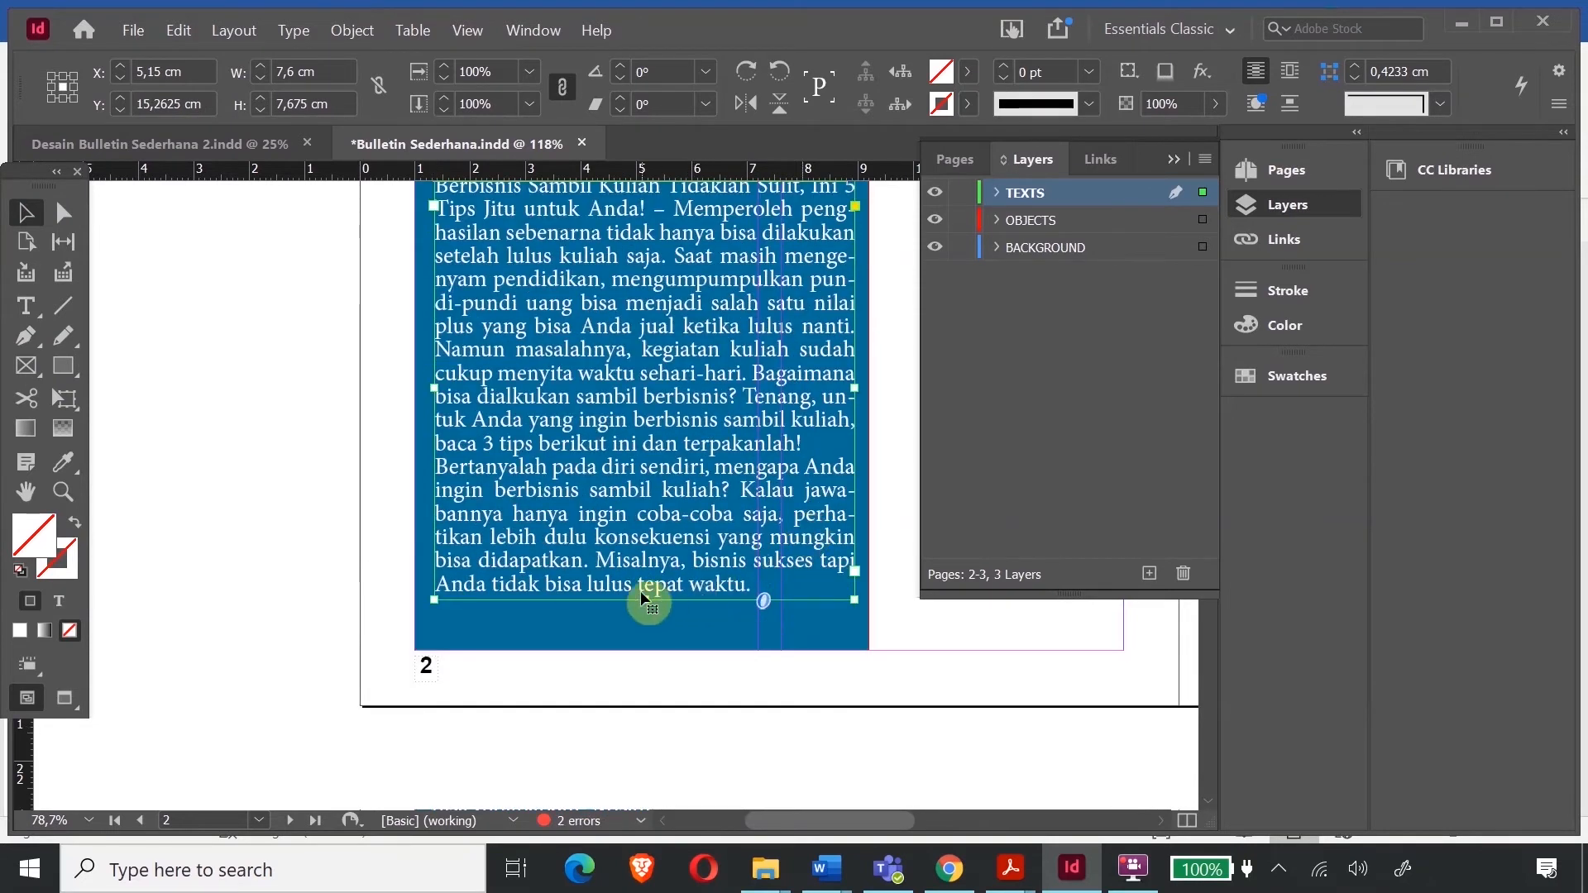
{"action": "left_click_drag", "start_coordinate": [648, 597], "coordinate": [649, 641]}
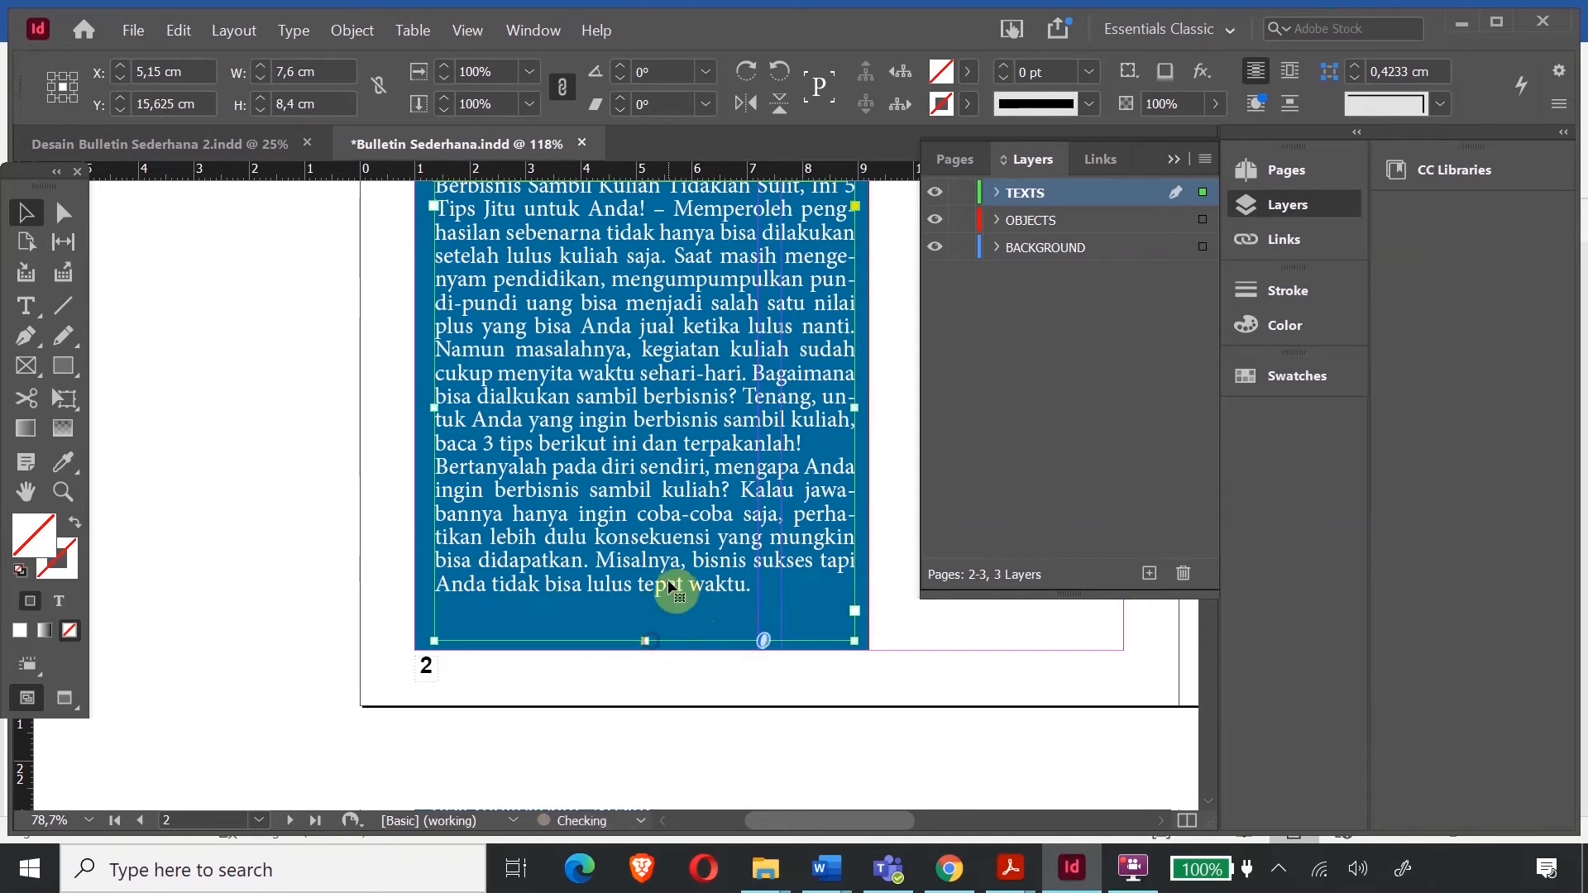
- Type the author's name between dashes and 'Pemimpin Redaksi' beneath the page 2 article
{"action": "double_click", "coordinate": [672, 583]}
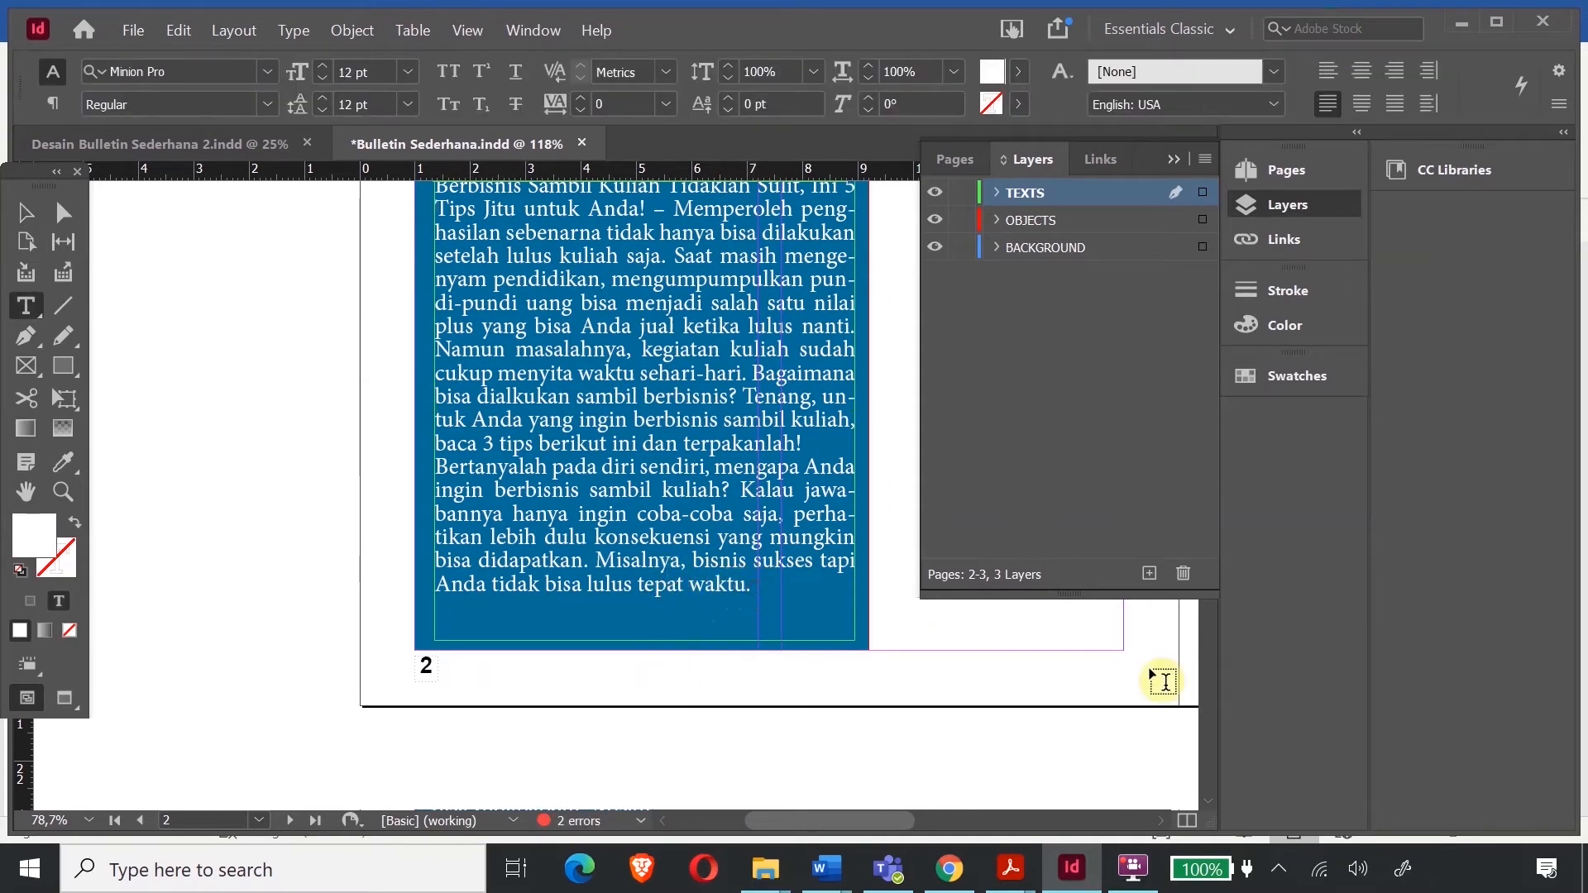
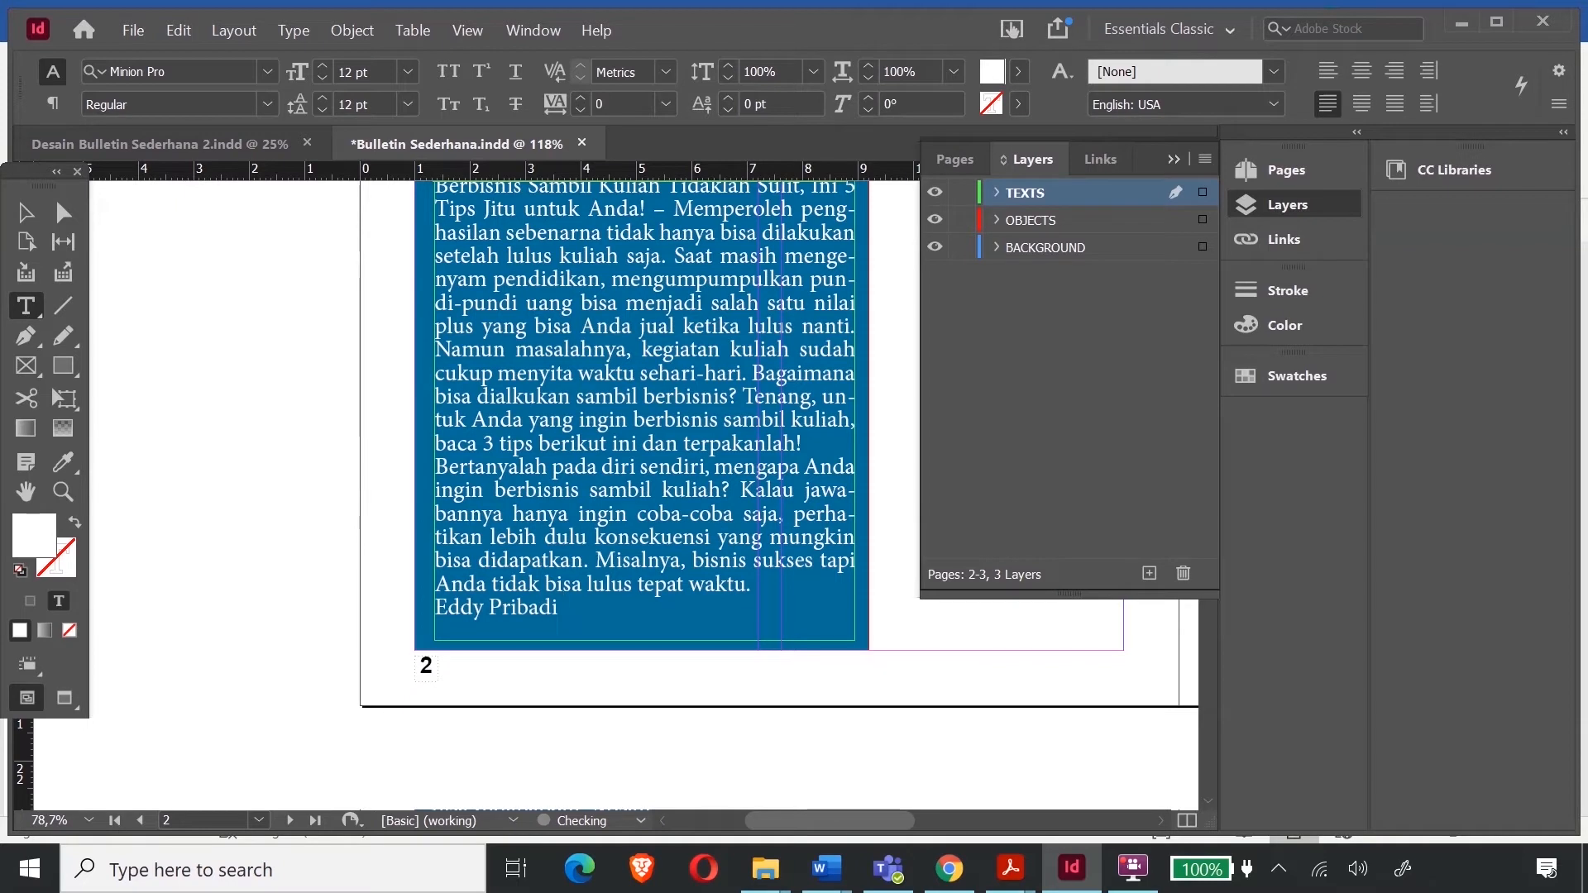
{"action": "key", "text": "Left"}
{"action": "key", "text": "Left"}
{"action": "type", "text": "-"}
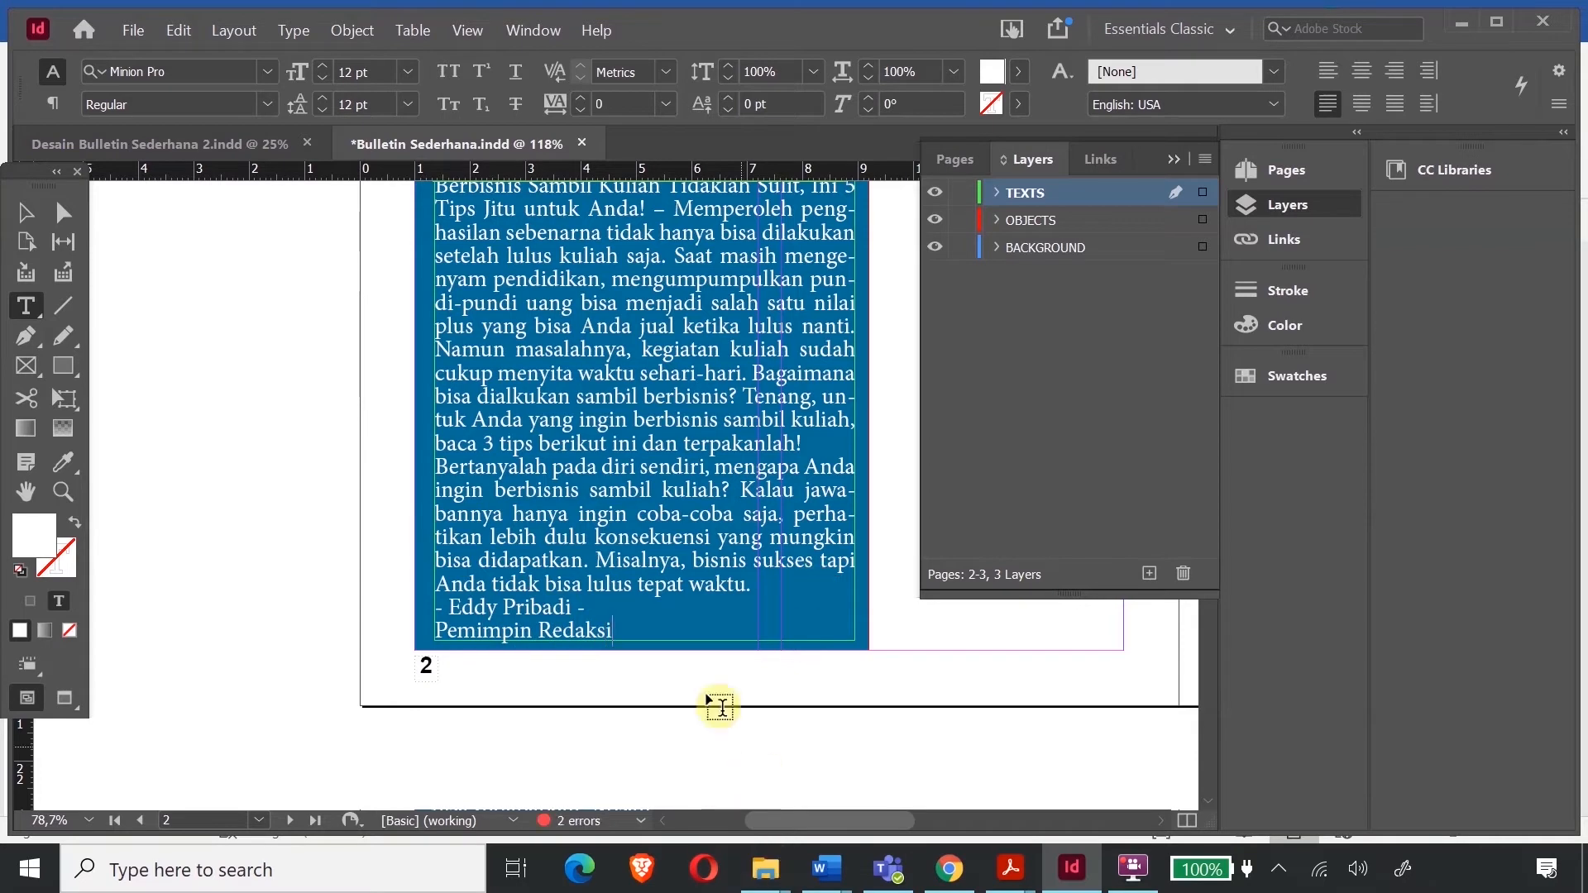
{"action": "left_click_drag", "start_coordinate": [649, 633], "coordinate": [426, 245]}
{"action": "scroll", "coordinate": [433, 301], "scroll_direction": "up", "scroll_amount": 3}
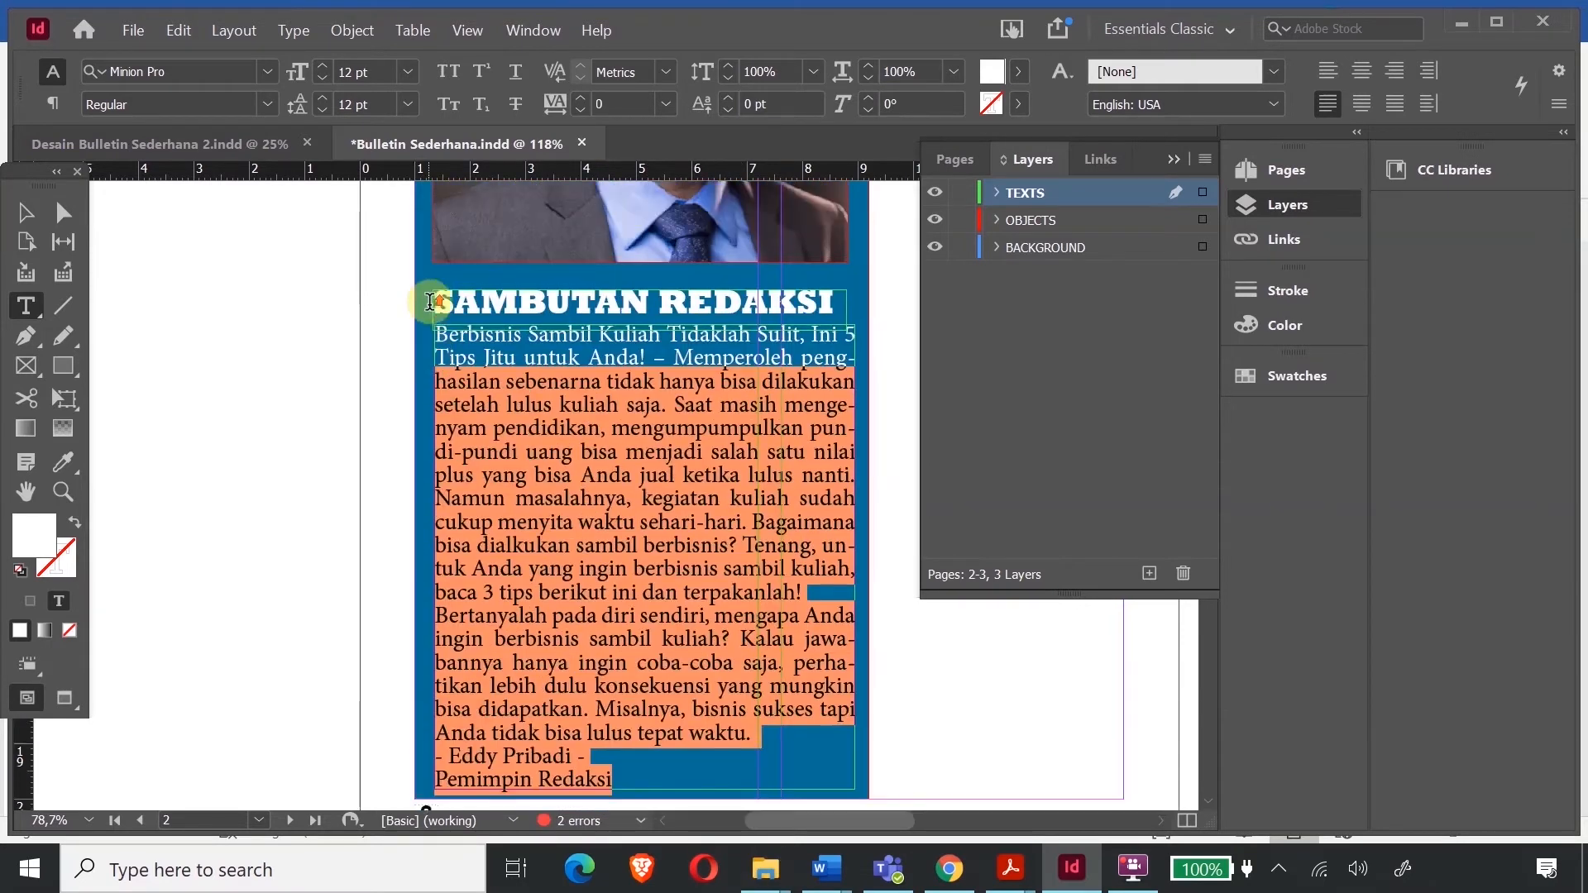
- Set the whole article text to 11 pt size with 11 pt leading
{"action": "left_click_drag", "start_coordinate": [438, 339], "coordinate": [437, 354]}
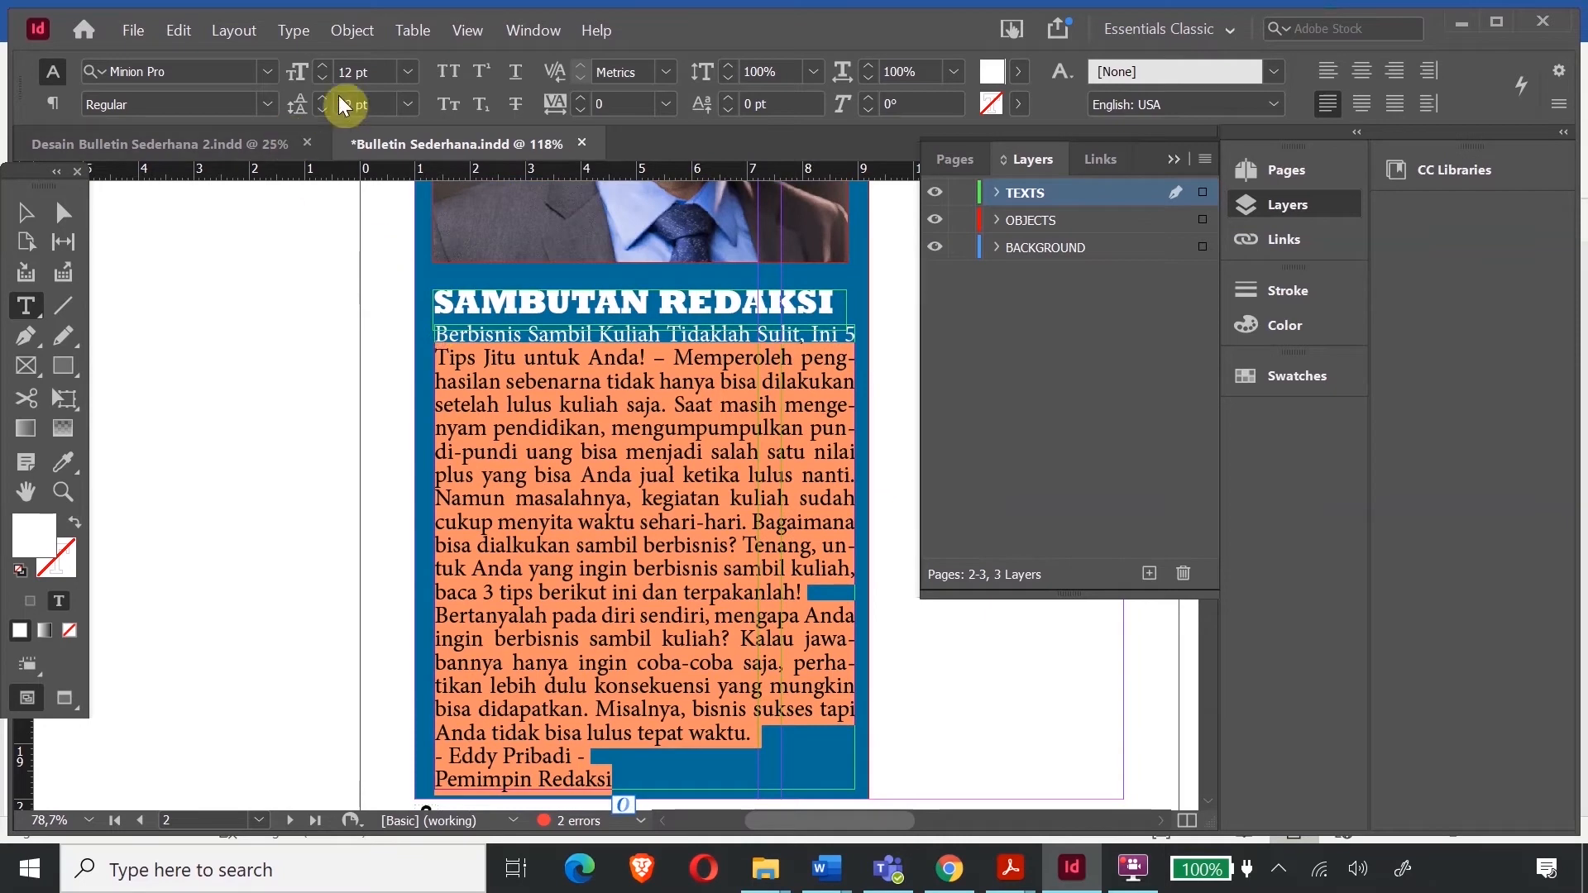
{"action": "left_click", "coordinate": [321, 78]}
{"action": "scroll", "coordinate": [562, 512], "scroll_direction": "down", "scroll_amount": 3}
{"action": "left_click", "coordinate": [559, 524]}
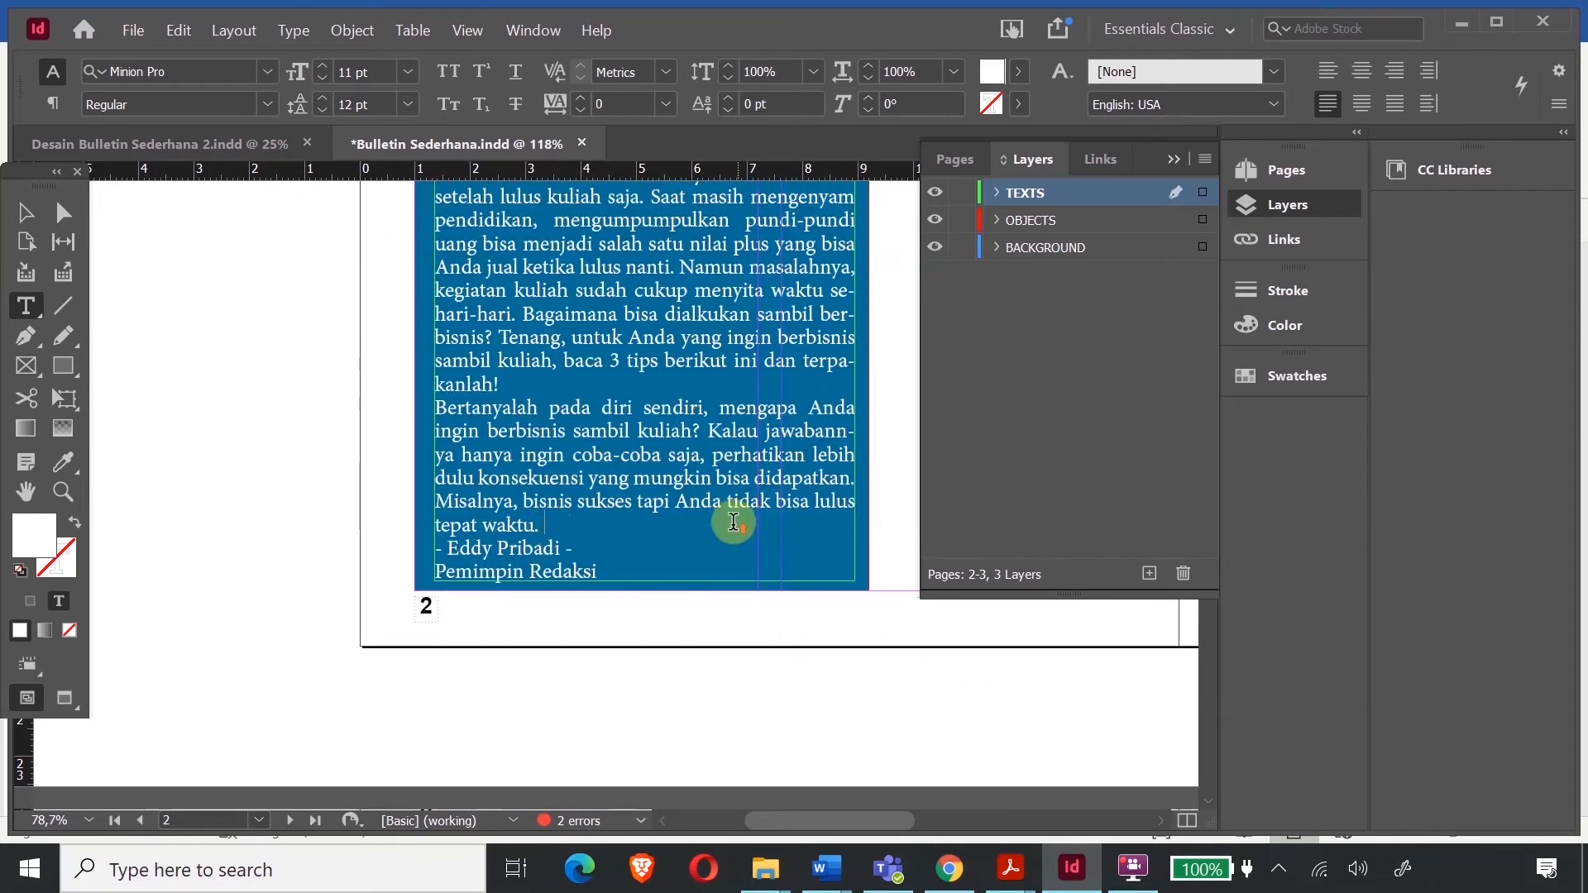
{"action": "scroll", "coordinate": [727, 521], "scroll_direction": "up", "scroll_amount": 3}
{"action": "scroll", "coordinate": [727, 517], "scroll_direction": "down", "scroll_amount": 3}
{"action": "left_click_drag", "start_coordinate": [604, 616], "coordinate": [397, 344]}
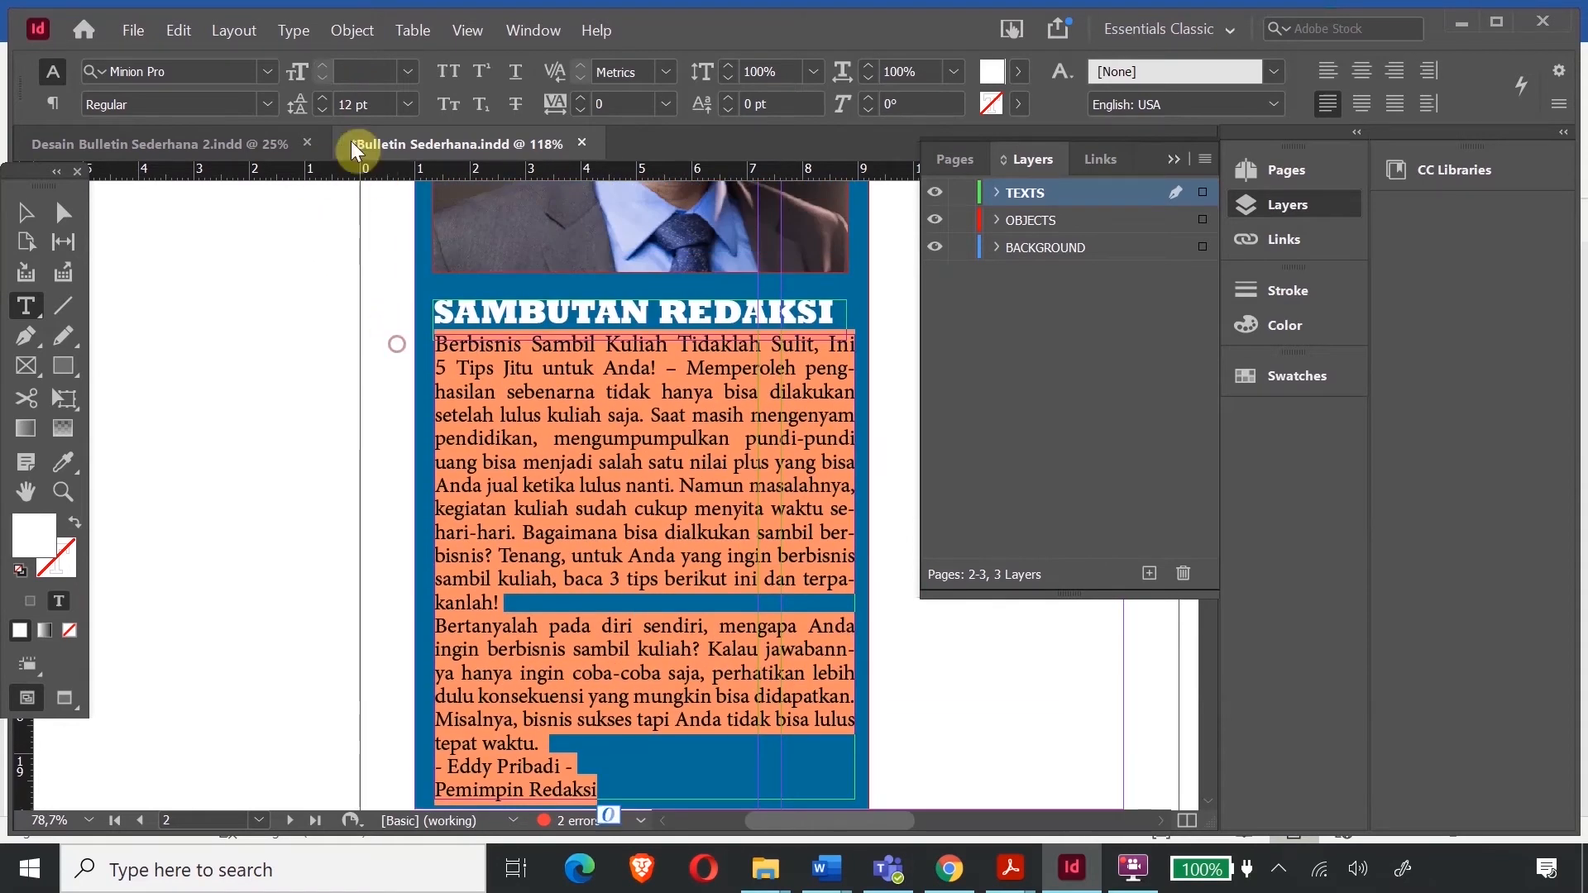
{"action": "left_click", "coordinate": [321, 111]}
- Insert a blank line after 'tepat waktu.' and make the author's name line Bold
{"action": "left_click", "coordinate": [559, 716]}
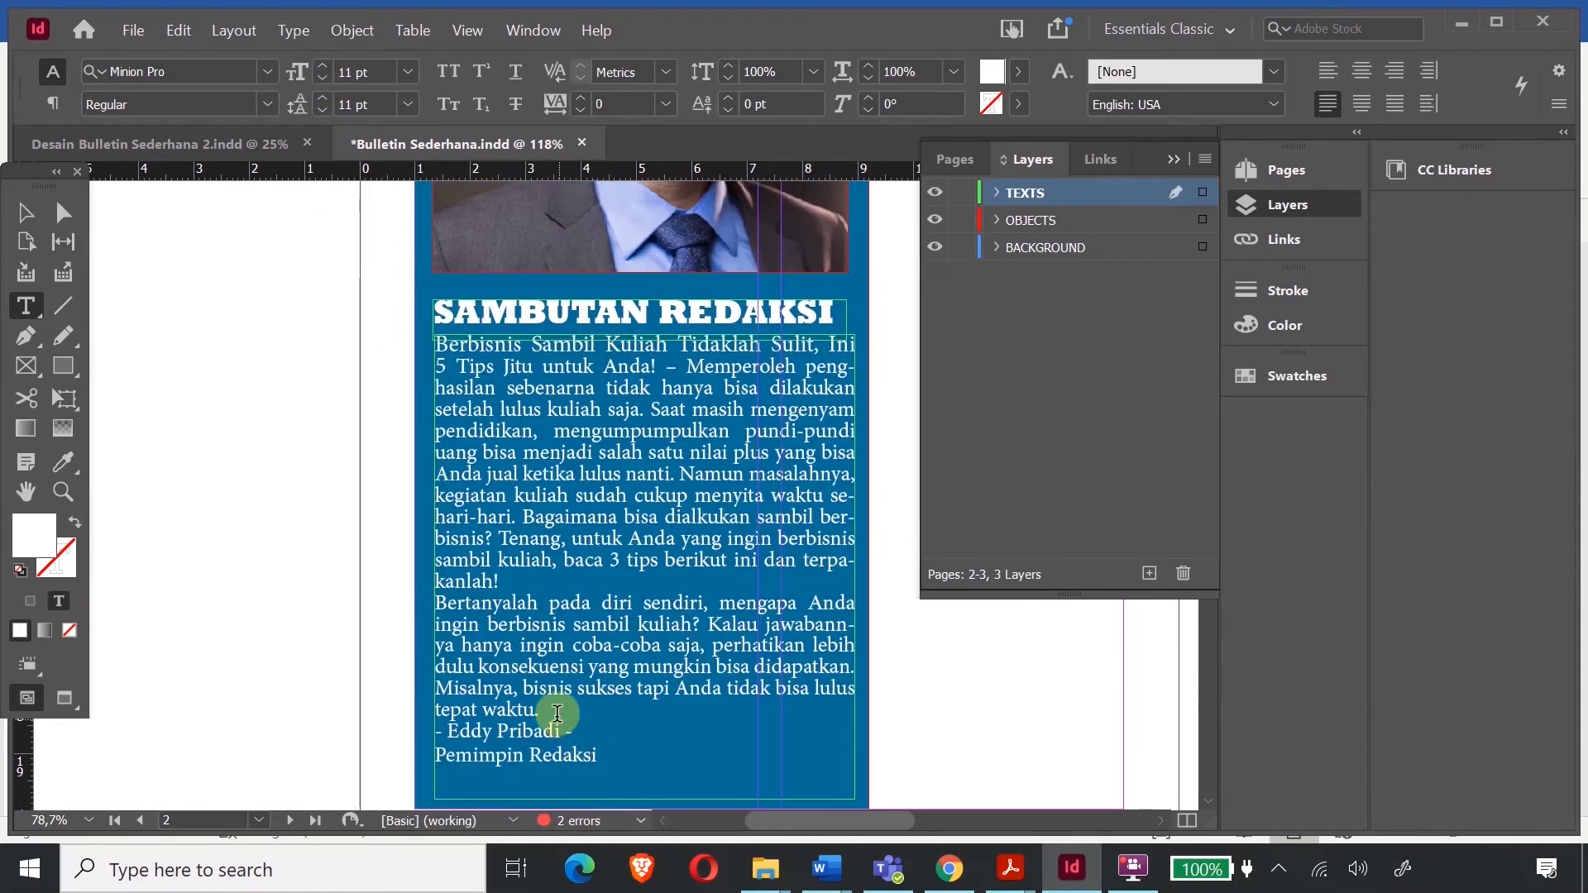
{"action": "key", "text": "Return"}
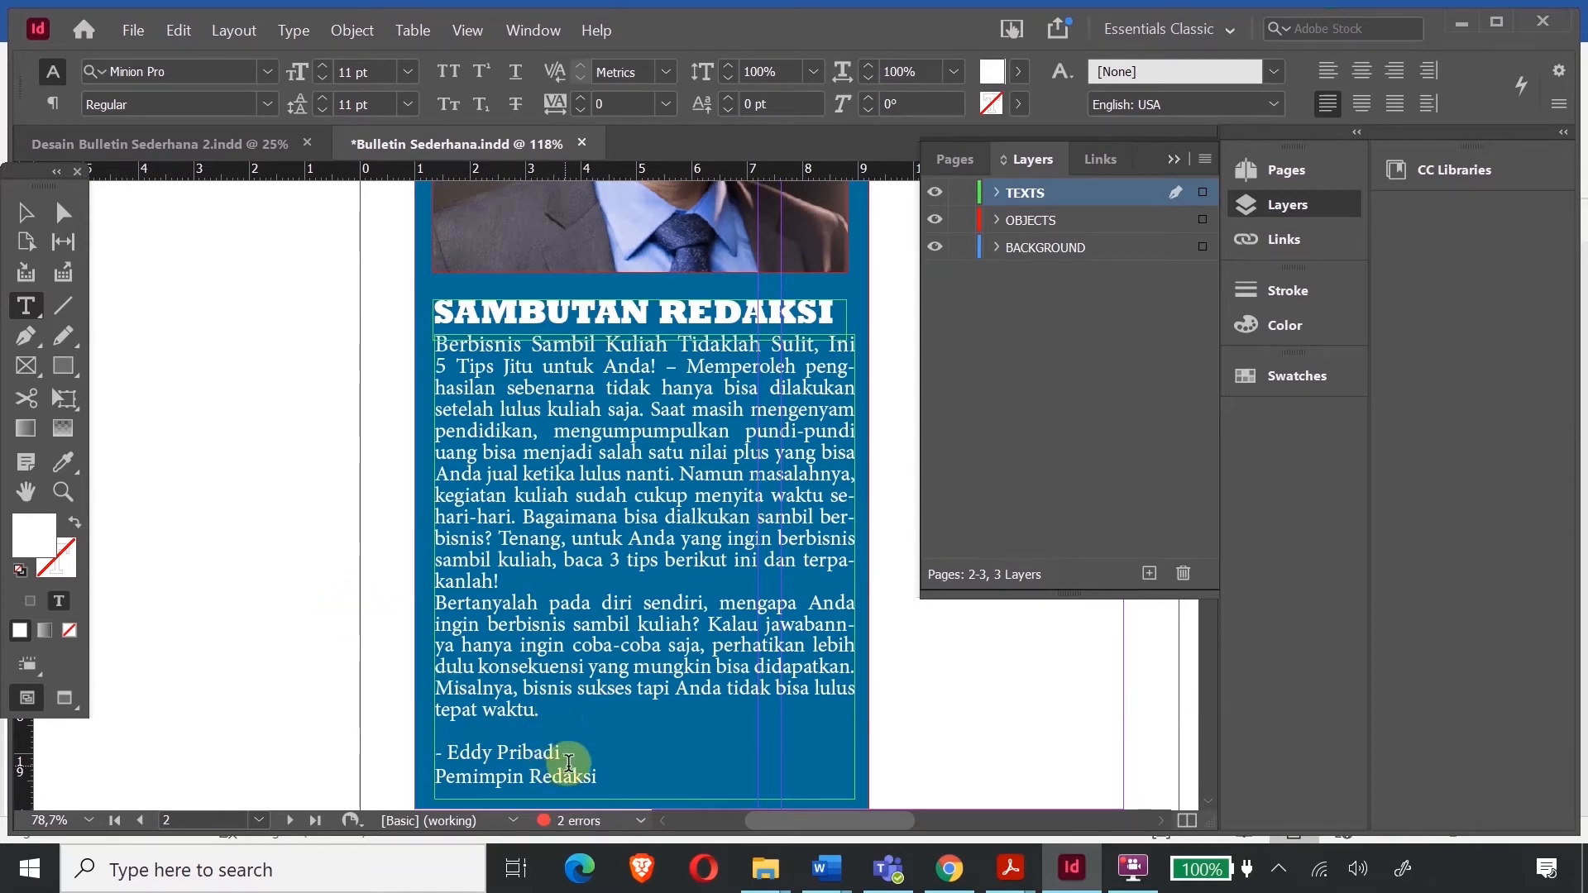
{"action": "triple_click", "coordinate": [572, 760]}
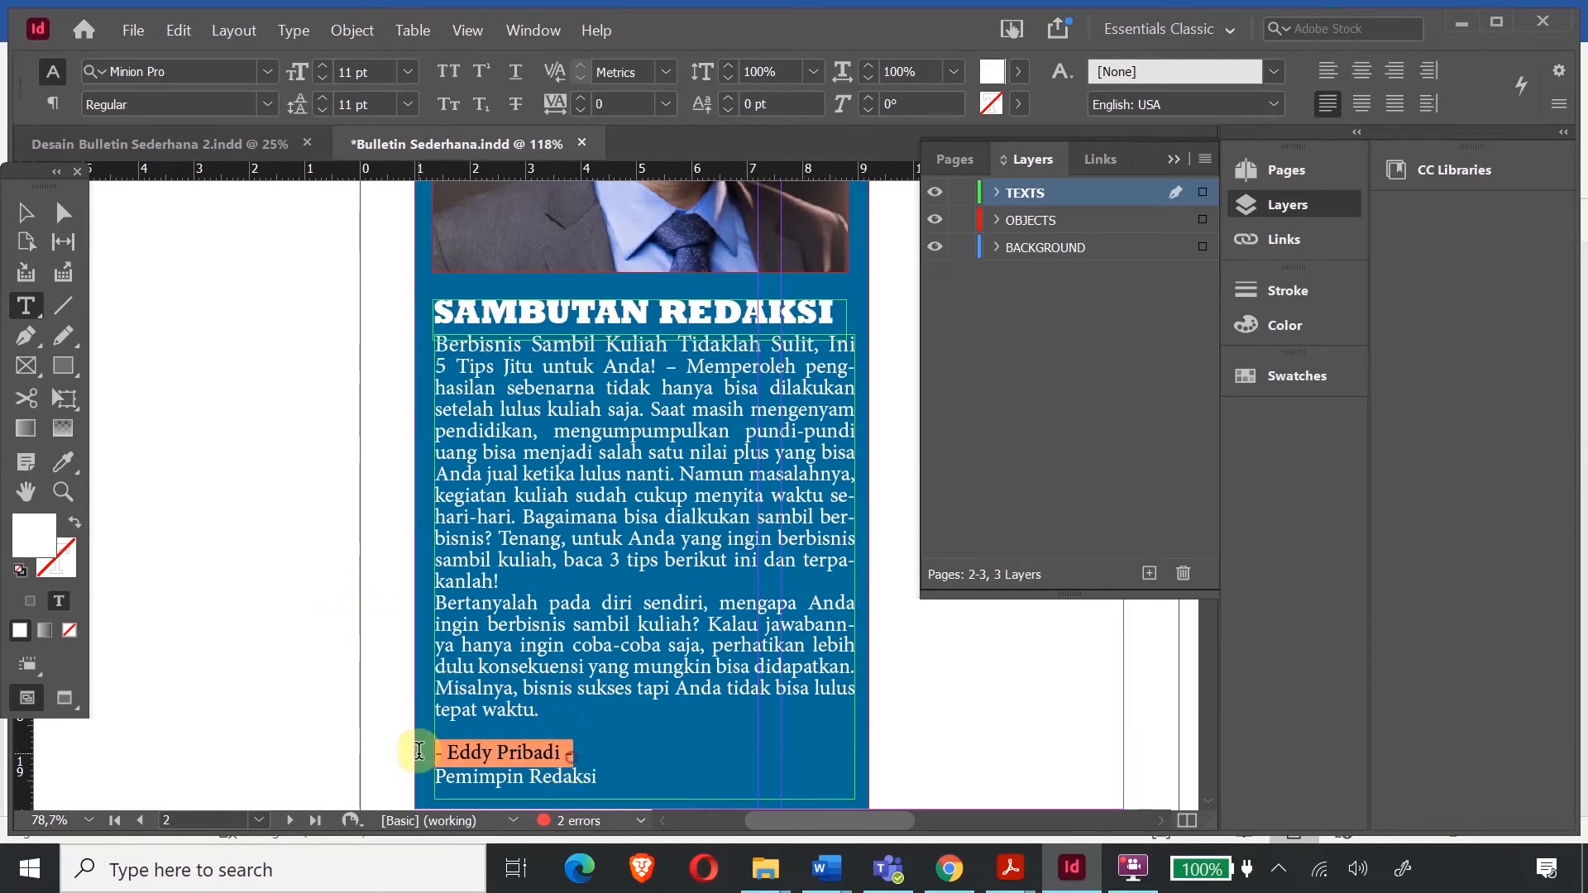
{"action": "left_click", "coordinate": [266, 107]}
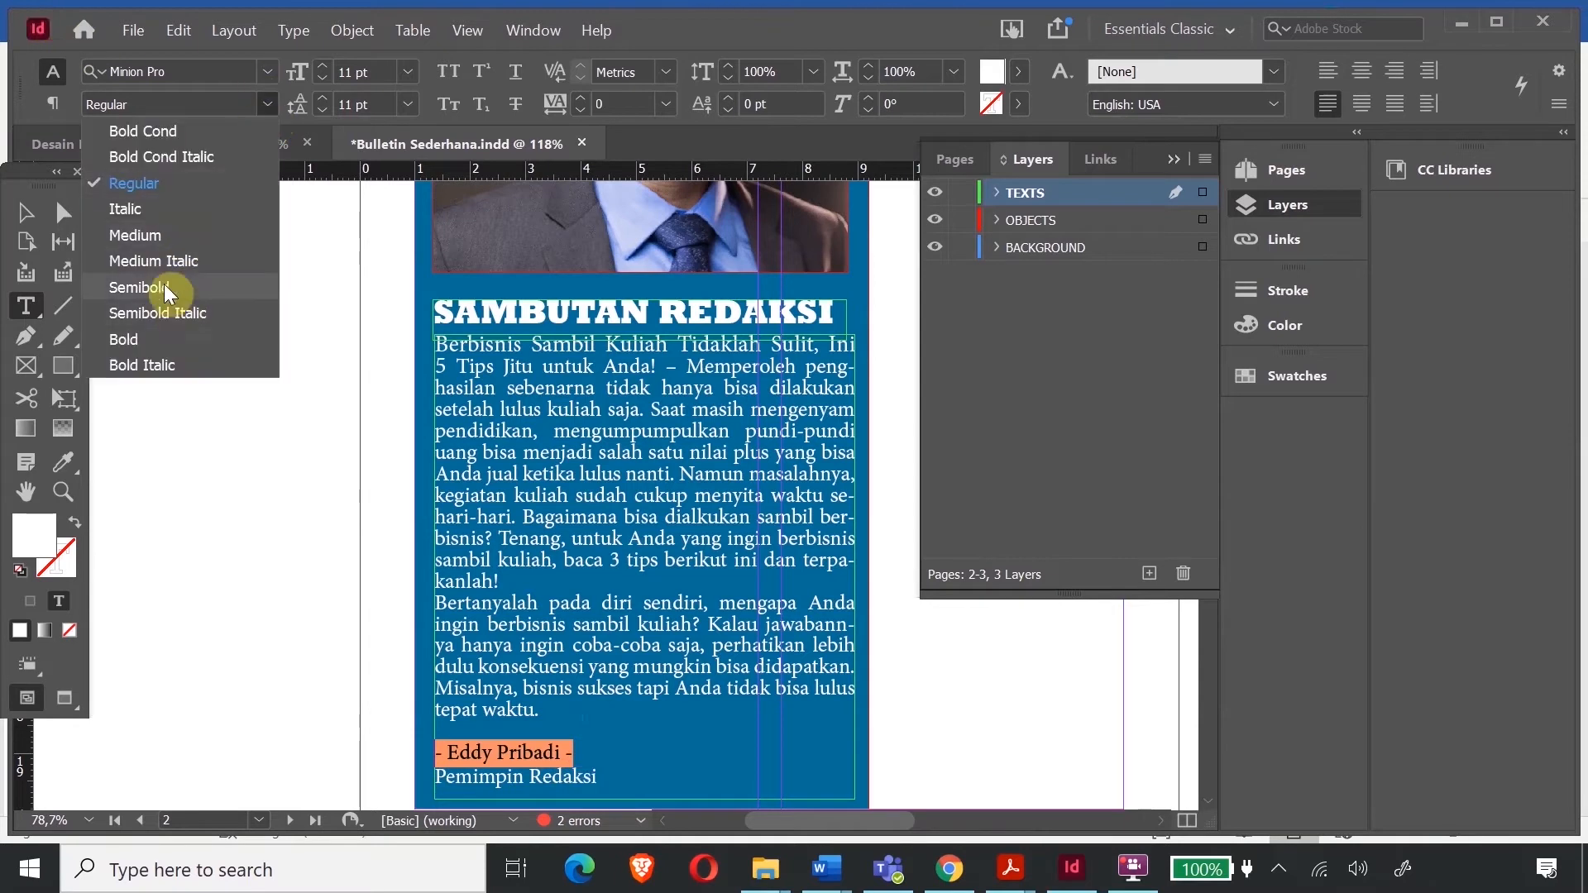
{"action": "left_click", "coordinate": [168, 340]}
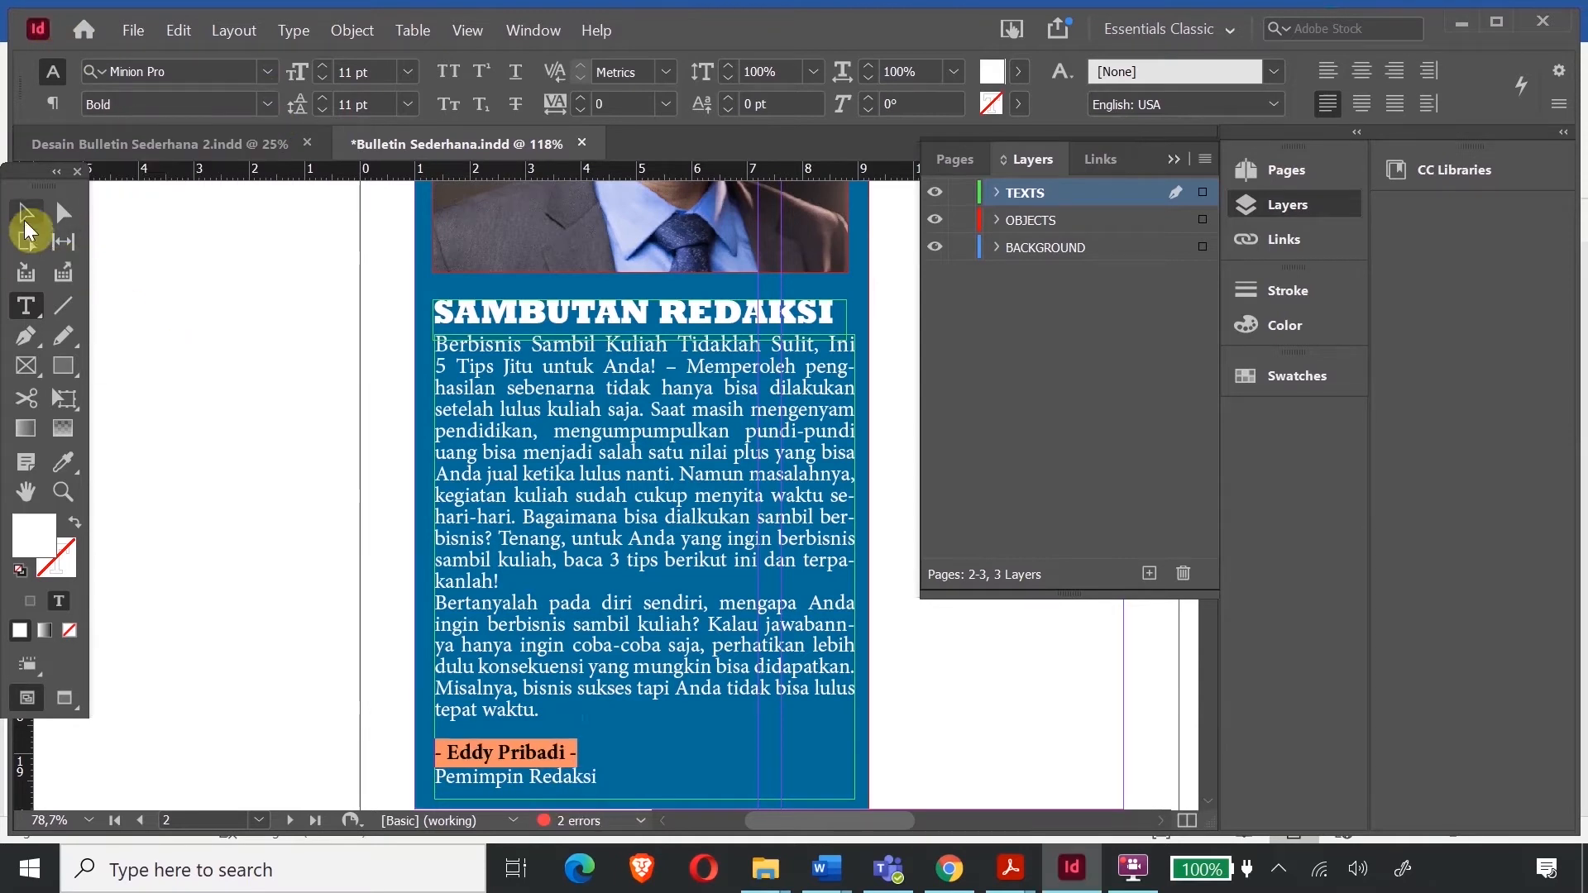
{"action": "left_click", "coordinate": [76, 252]}
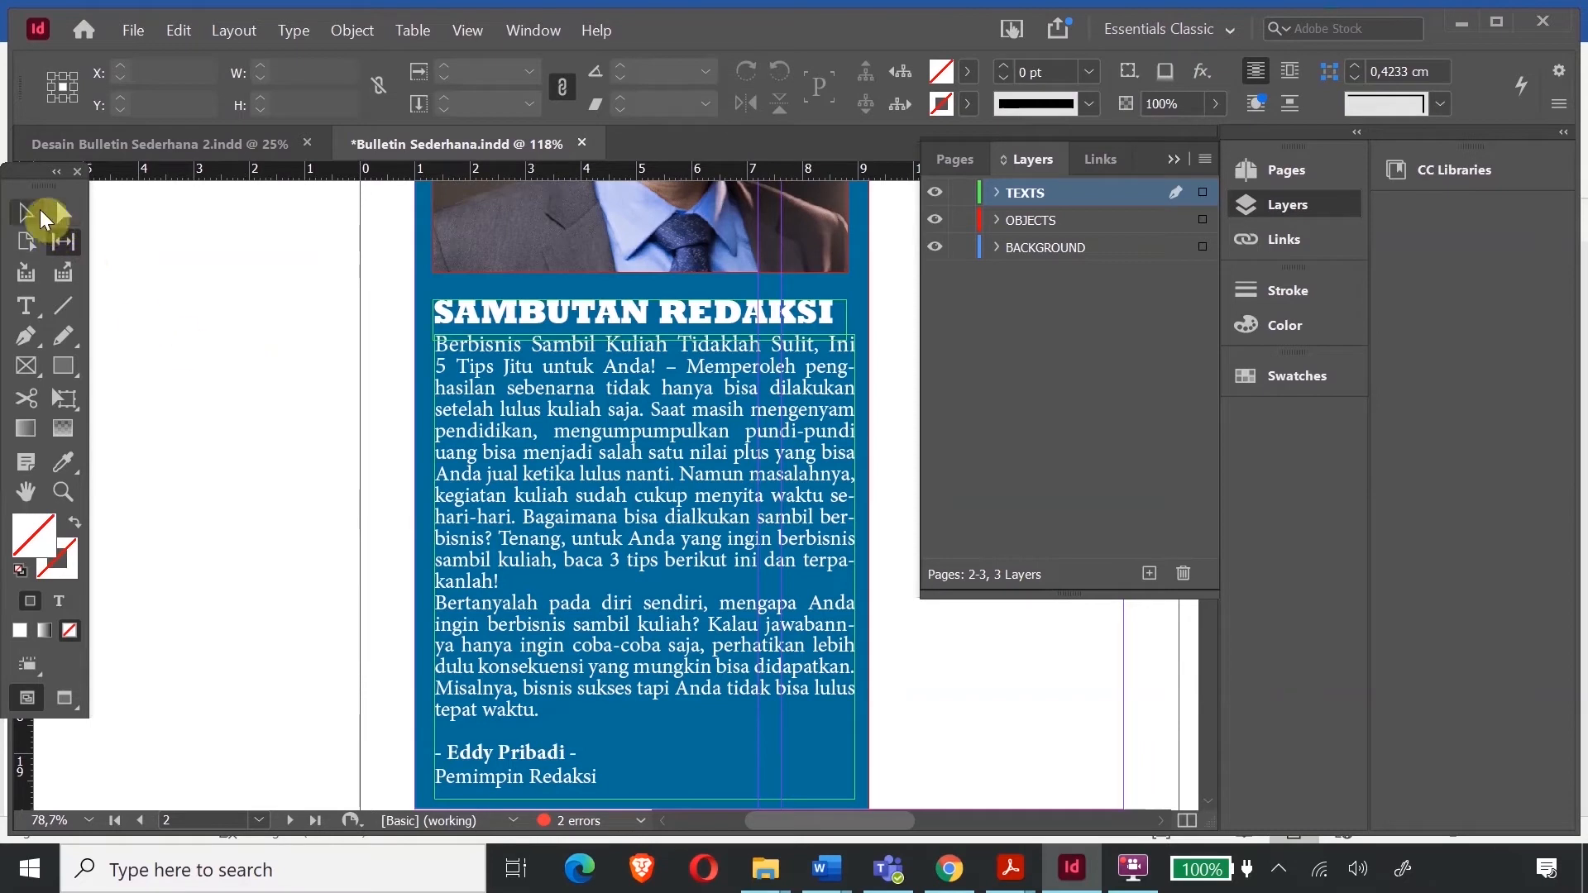
- Scroll through the document up to page 1's masthead
{"action": "scroll", "coordinate": [579, 351], "scroll_direction": "up", "scroll_amount": 6}
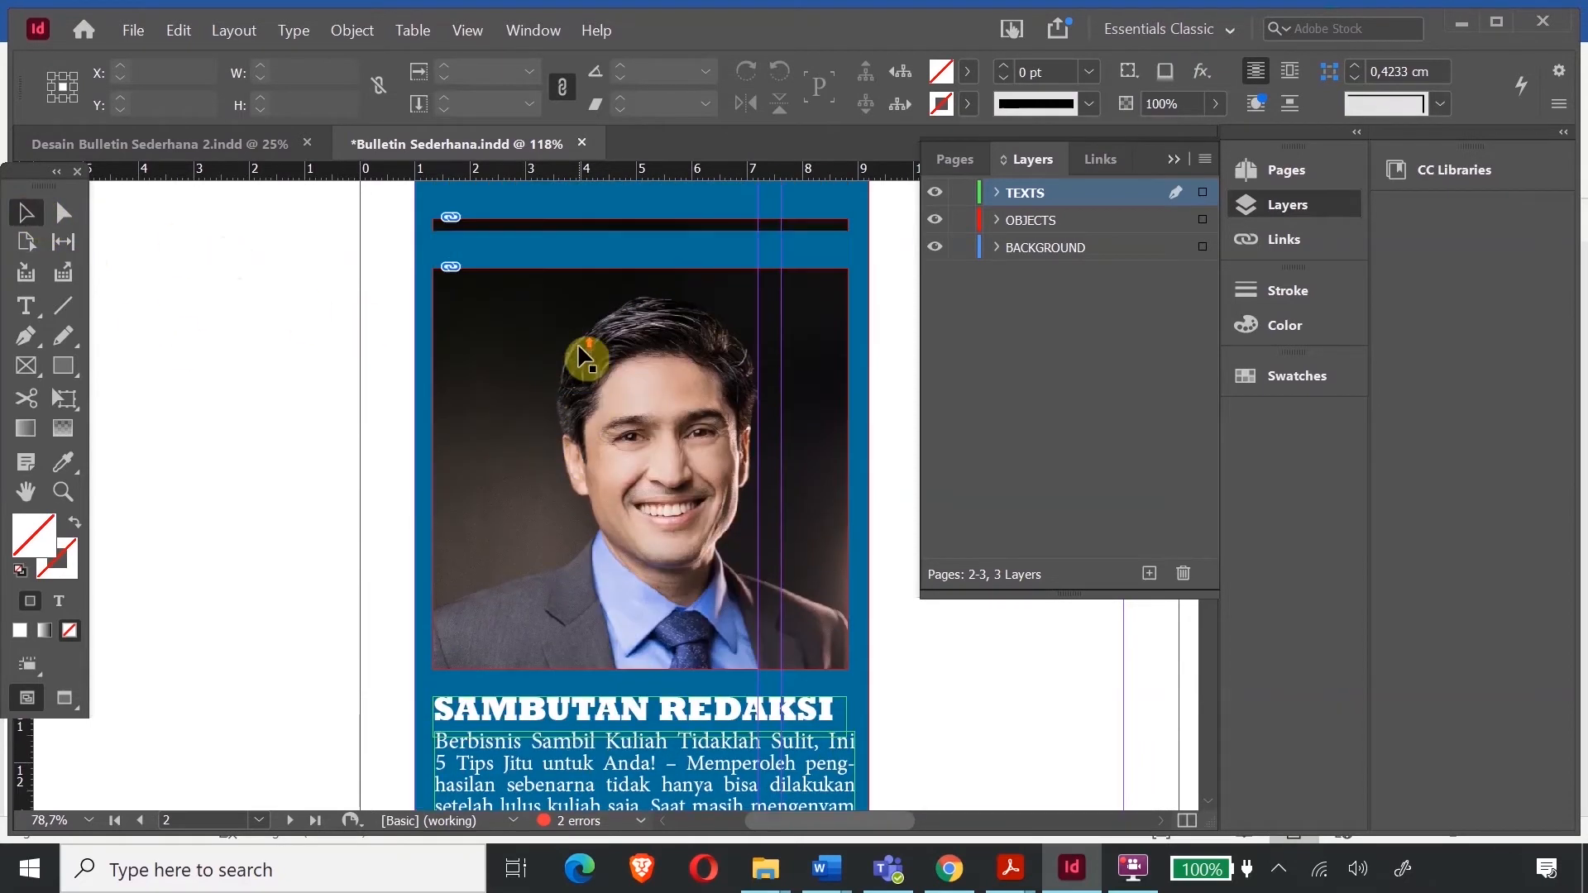
{"action": "scroll", "coordinate": [581, 327], "scroll_direction": "down", "scroll_amount": 6}
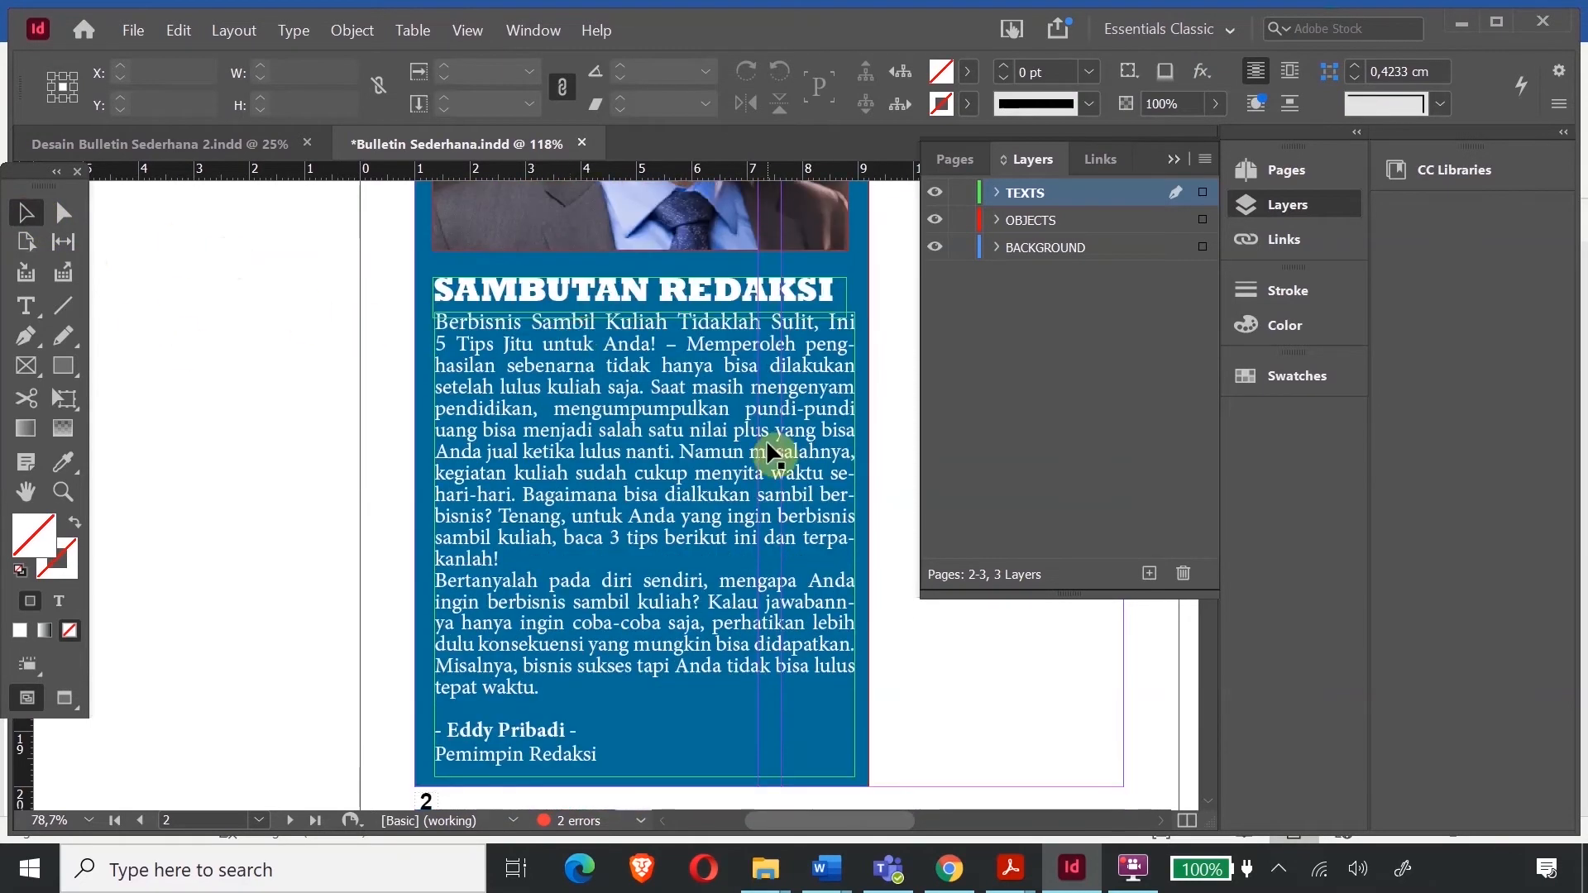
{"action": "left_click_drag", "start_coordinate": [866, 831], "coordinate": [886, 830]}
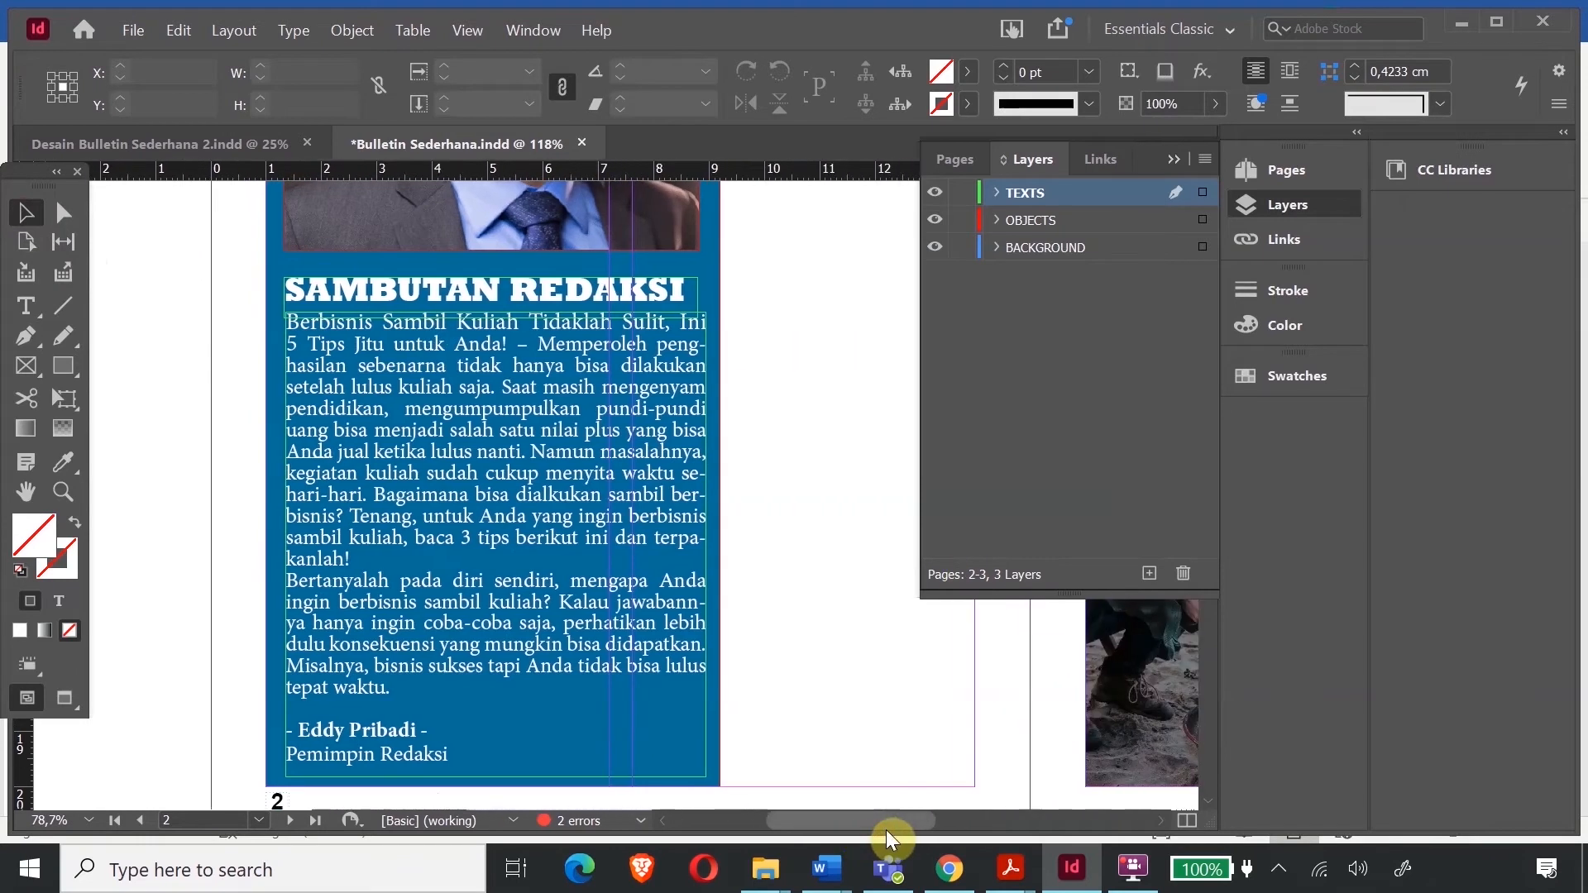
{"action": "scroll", "coordinate": [683, 576], "scroll_direction": "up", "scroll_amount": 8}
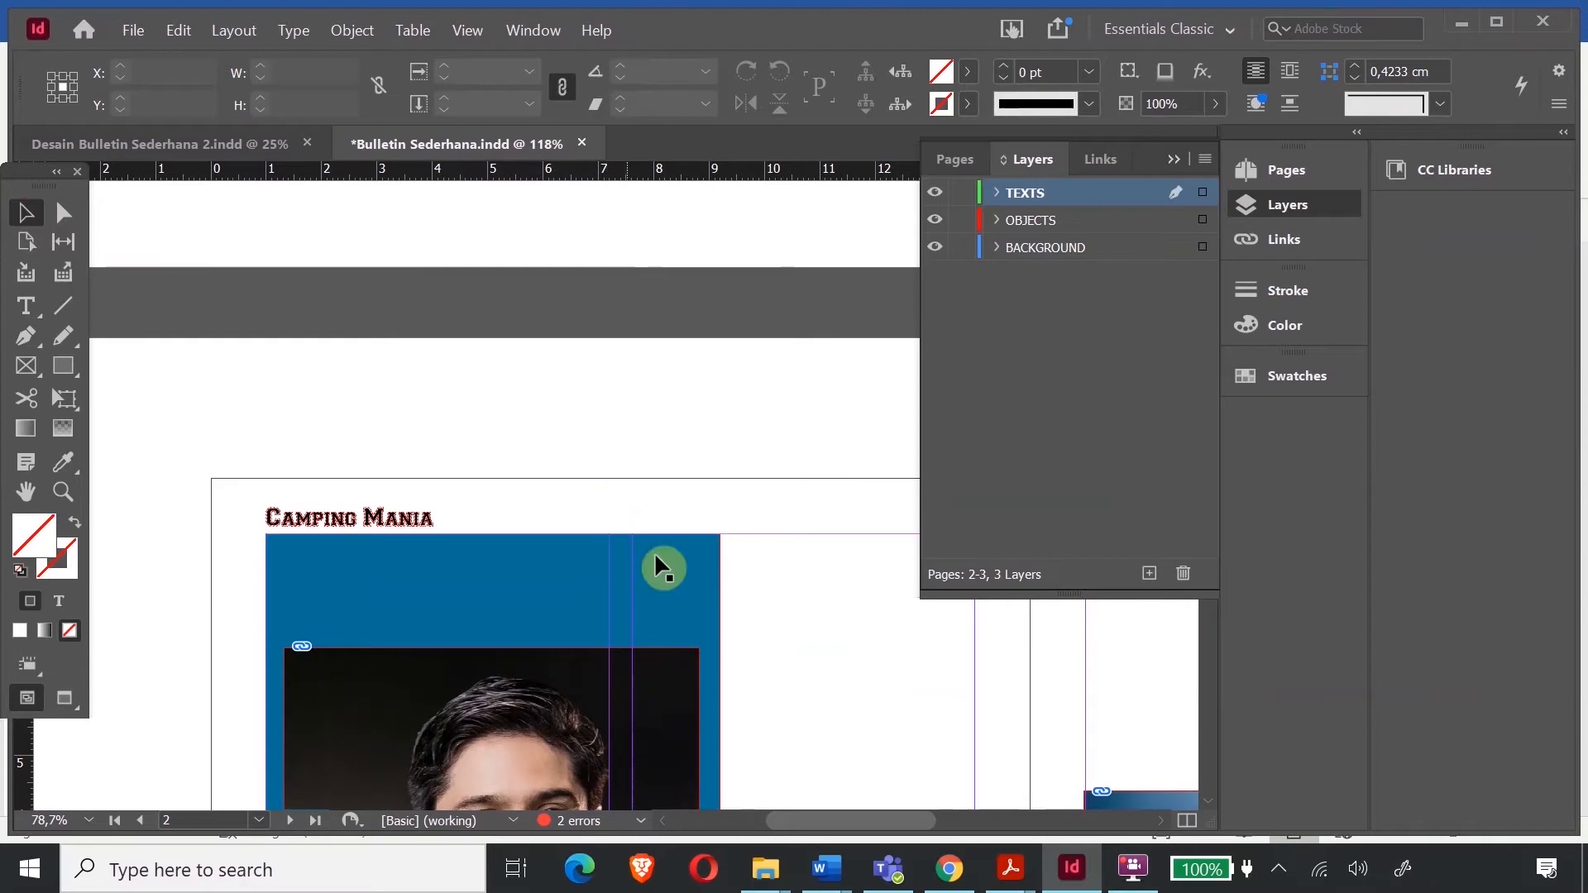
{"action": "scroll", "coordinate": [653, 624], "scroll_direction": "down", "scroll_amount": 8}
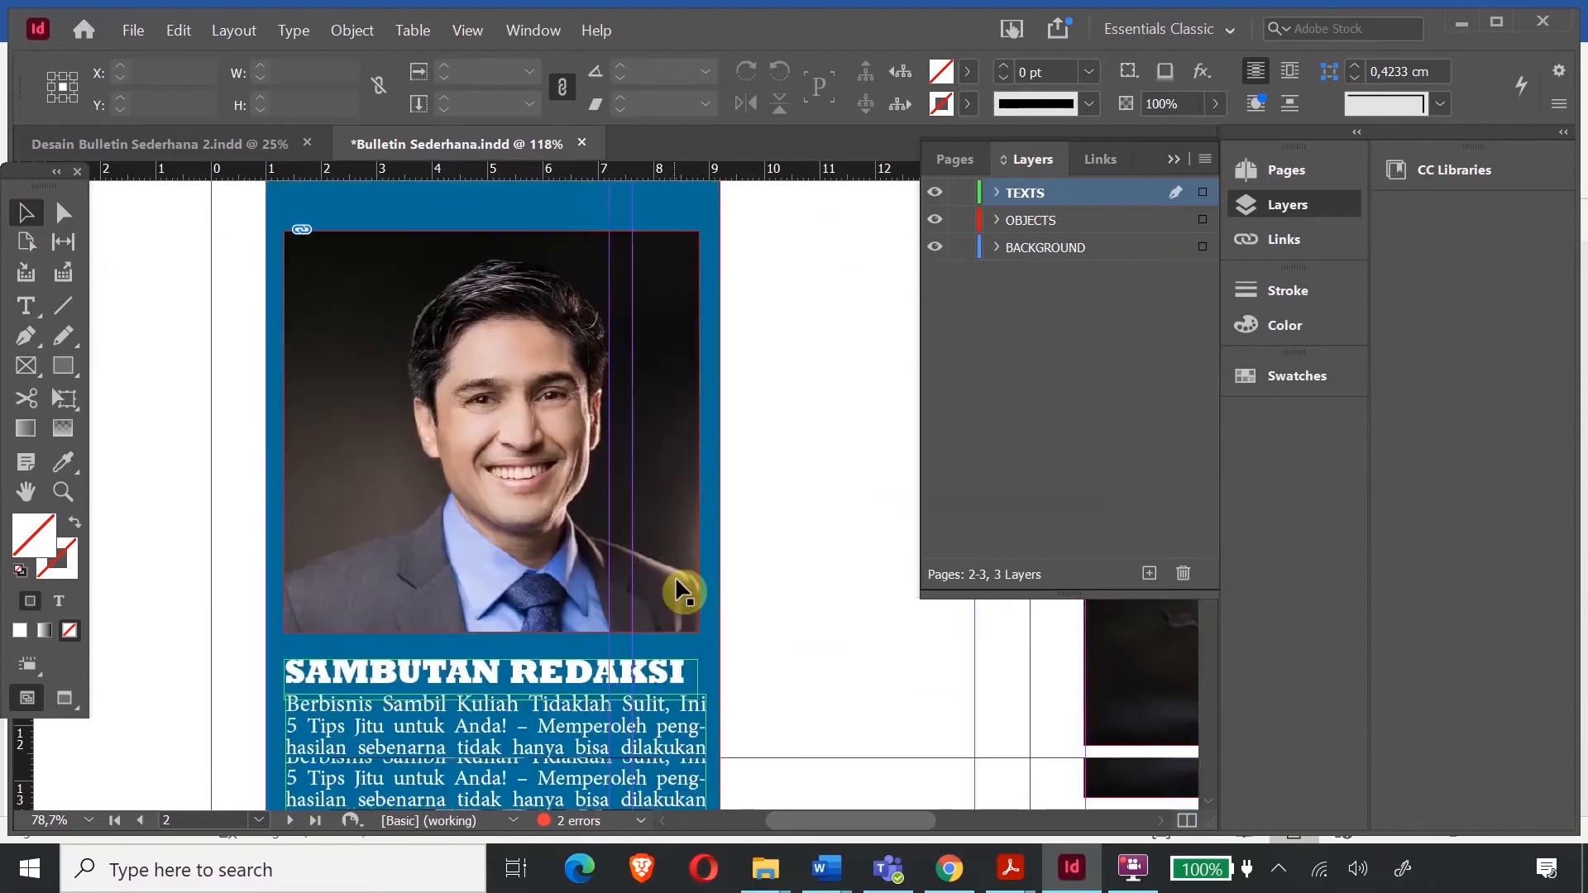
{"action": "scroll", "coordinate": [613, 454], "scroll_direction": "down", "scroll_amount": 4}
{"action": "scroll", "coordinate": [678, 465], "scroll_direction": "up", "scroll_amount": 8}
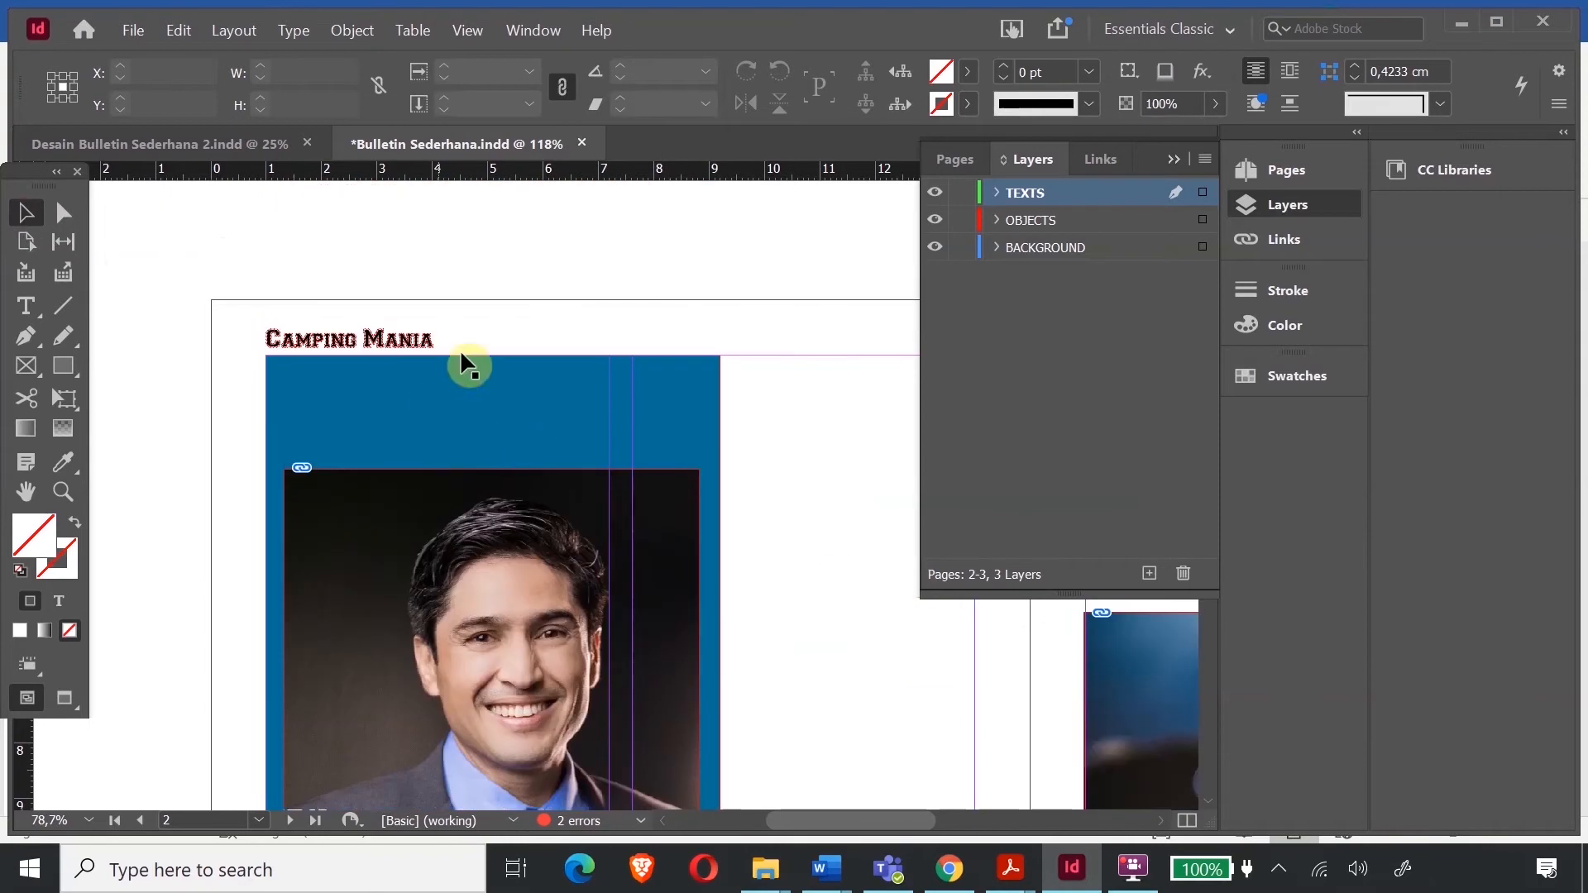
{"action": "scroll", "coordinate": [887, 447], "scroll_direction": "up", "scroll_amount": 5}
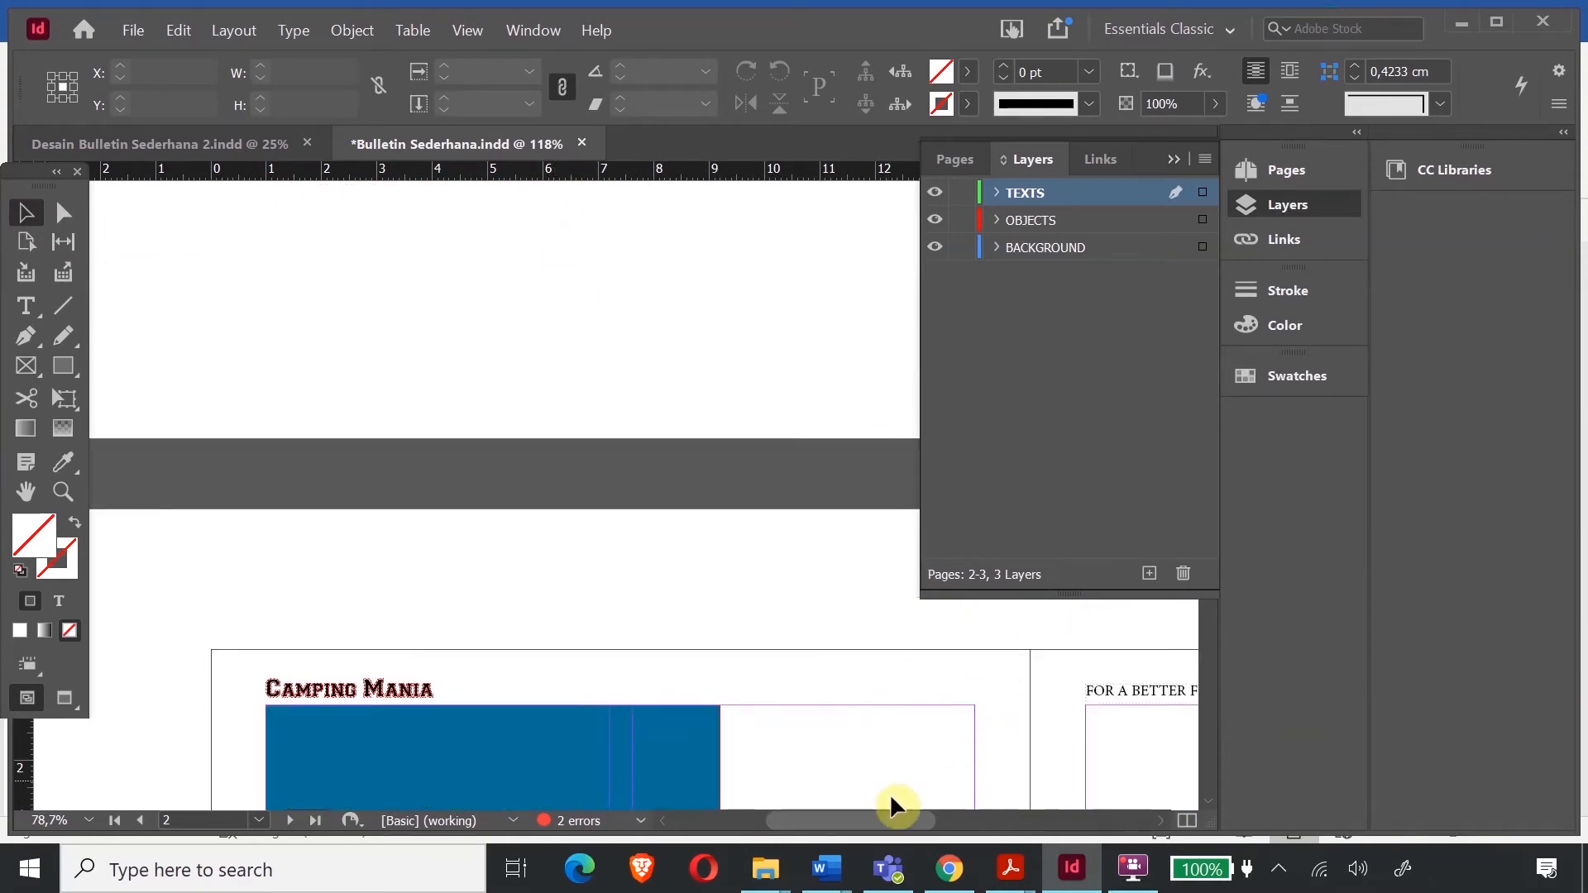
{"action": "left_click_drag", "start_coordinate": [857, 820], "coordinate": [945, 764]}
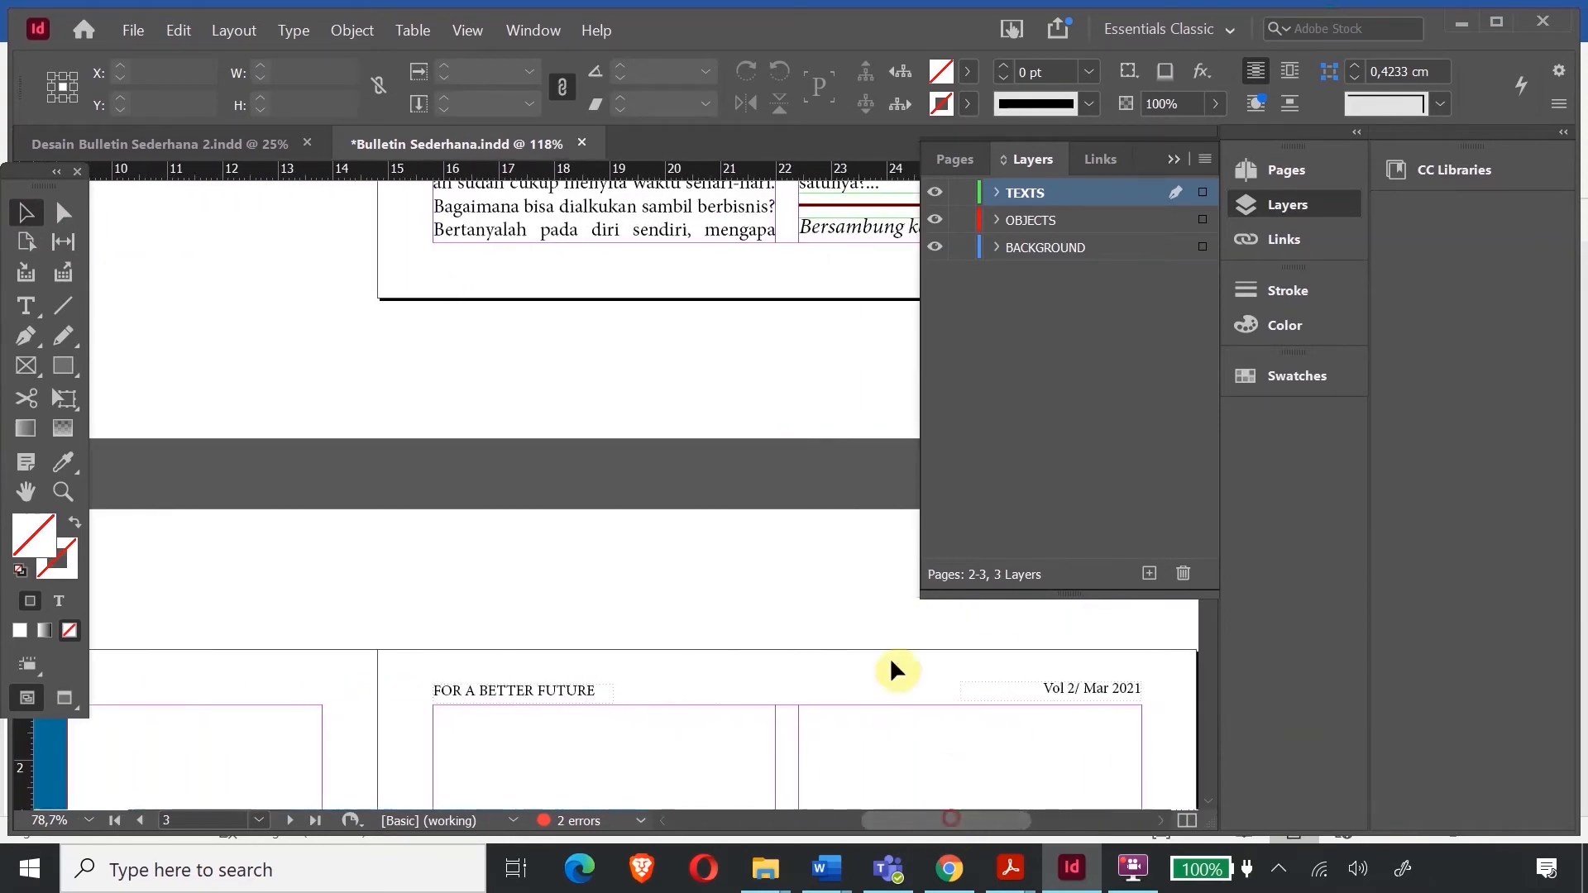
{"action": "scroll", "coordinate": [865, 567], "scroll_direction": "up", "scroll_amount": 5}
{"action": "scroll", "coordinate": [866, 568], "scroll_direction": "up", "scroll_amount": 9}
- Select the CM circle logo together with the Camping Mania title on page 1
{"action": "left_click", "coordinate": [635, 433]}
{"action": "left_click_drag", "start_coordinate": [1002, 823], "coordinate": [1044, 848]}
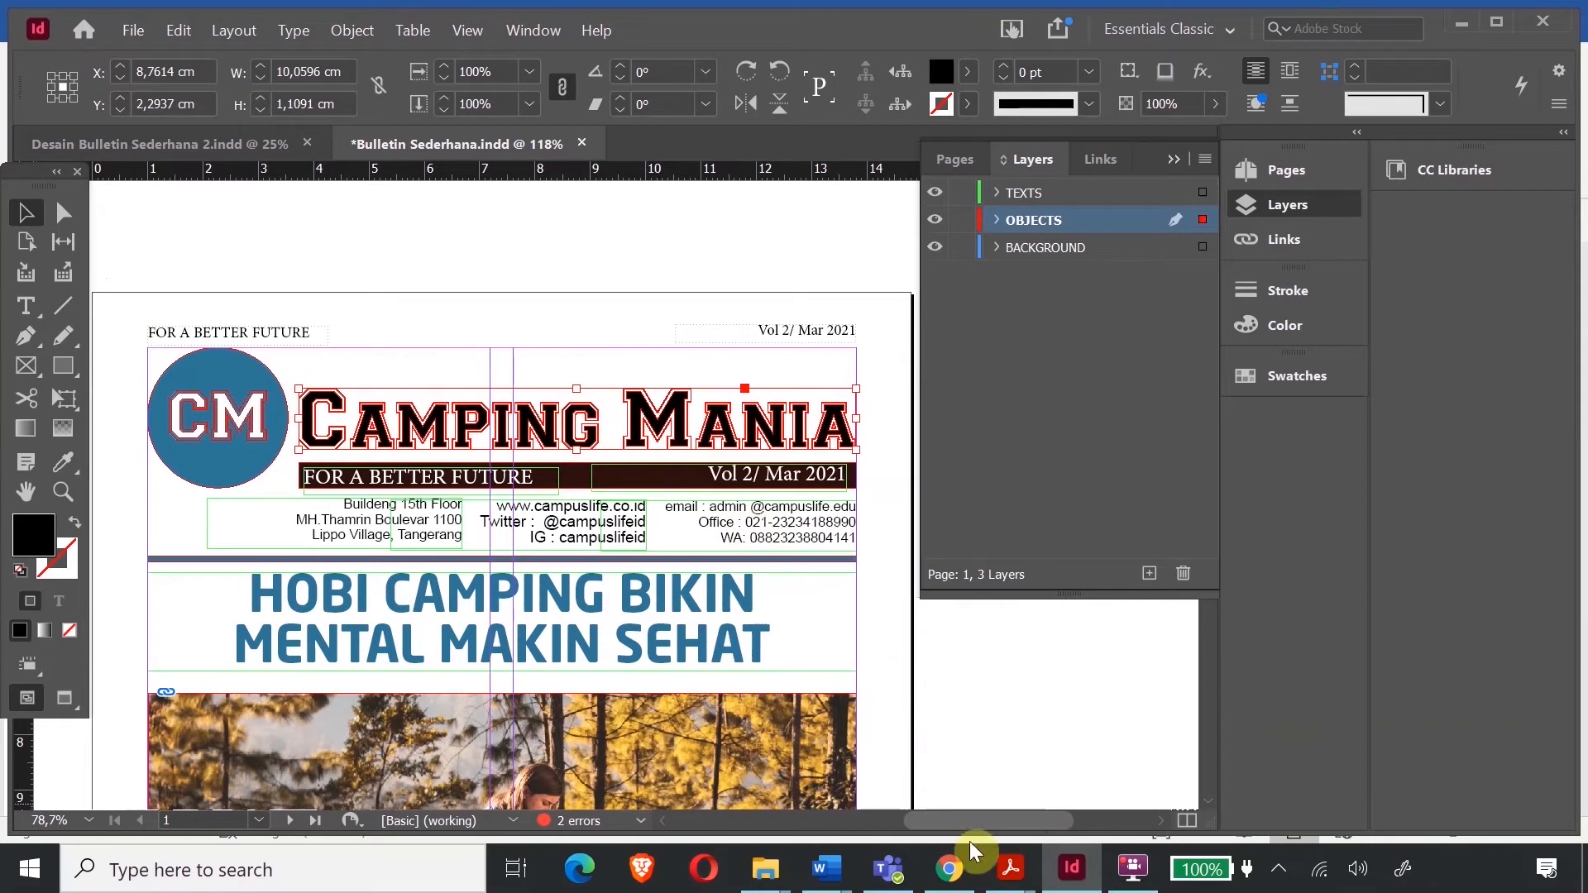
{"action": "left_click", "coordinate": [248, 401]}
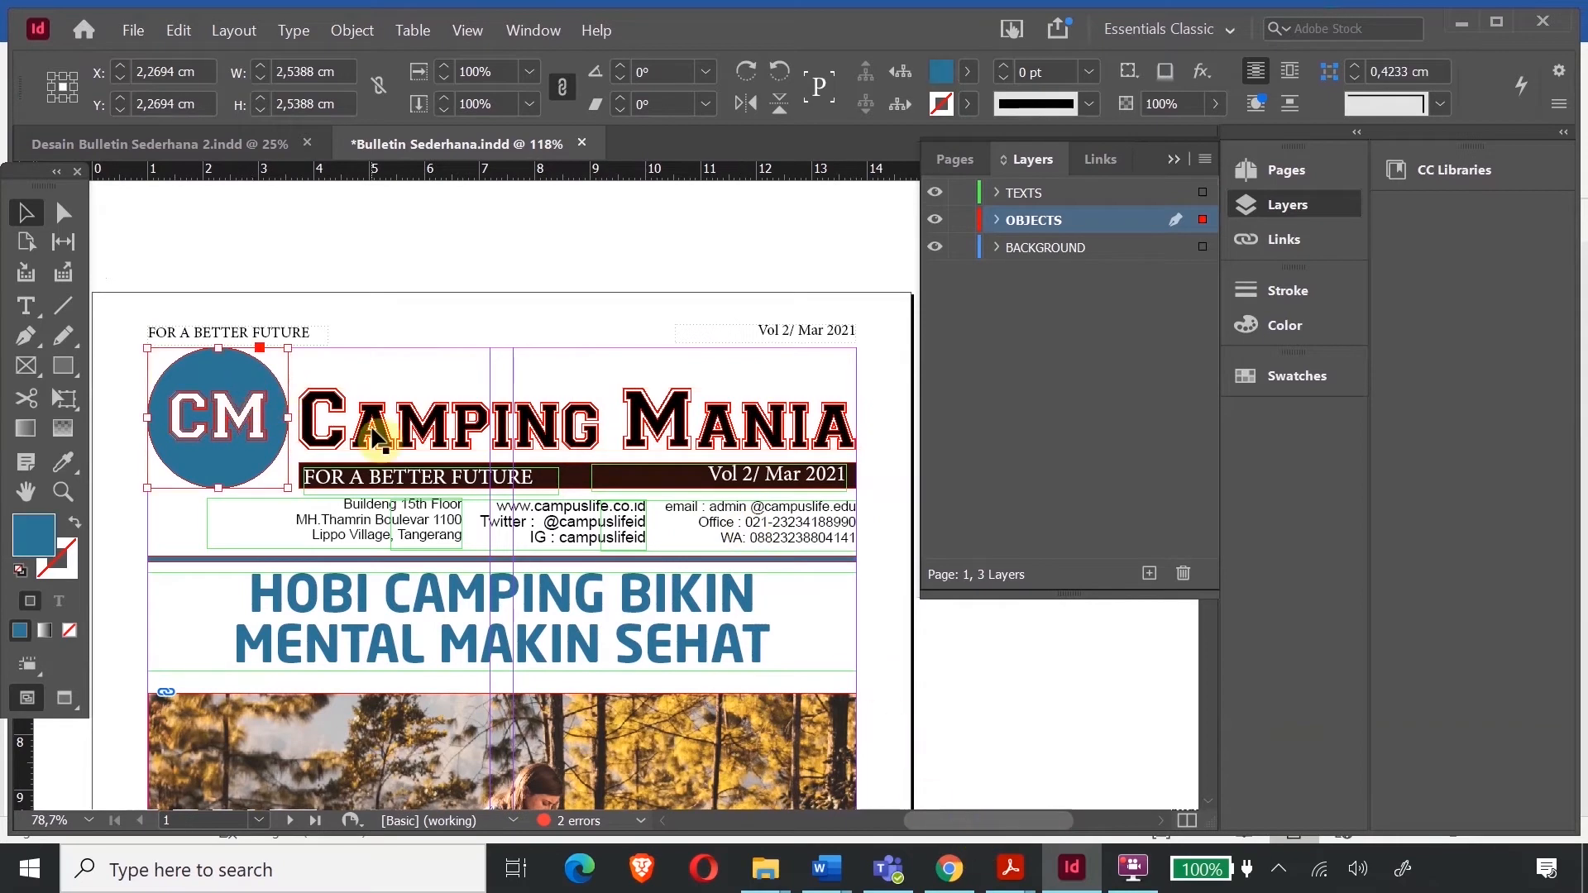
{"action": "left_click", "coordinate": [374, 434], "text": "shift"}
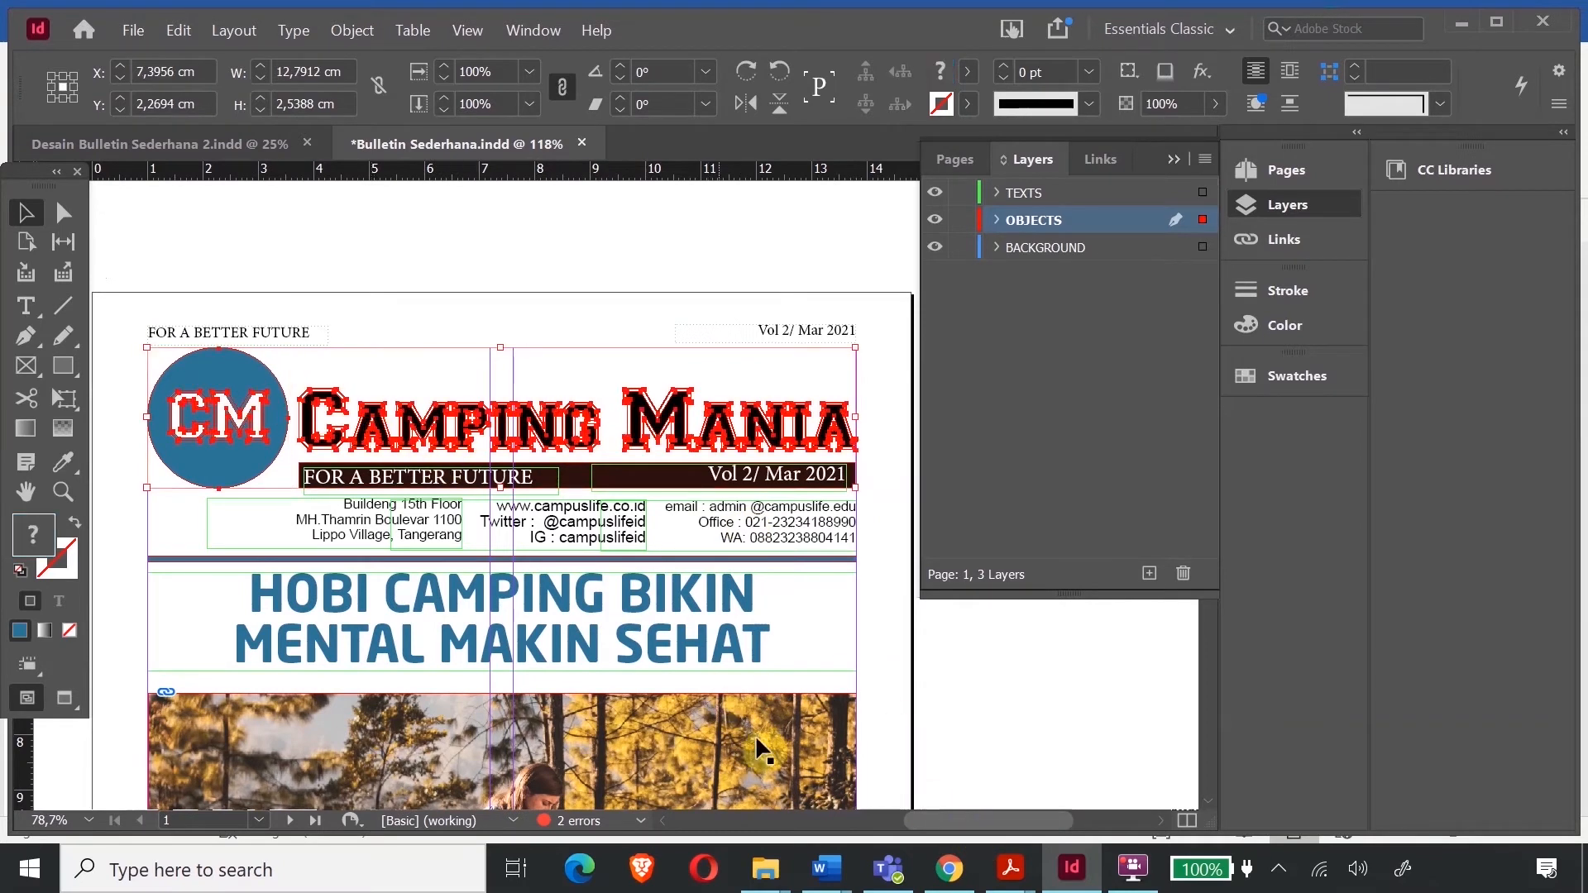
{"action": "left_click_drag", "start_coordinate": [933, 812], "coordinate": [825, 819]}
{"action": "scroll", "coordinate": [464, 481], "scroll_direction": "down", "scroll_amount": 10}
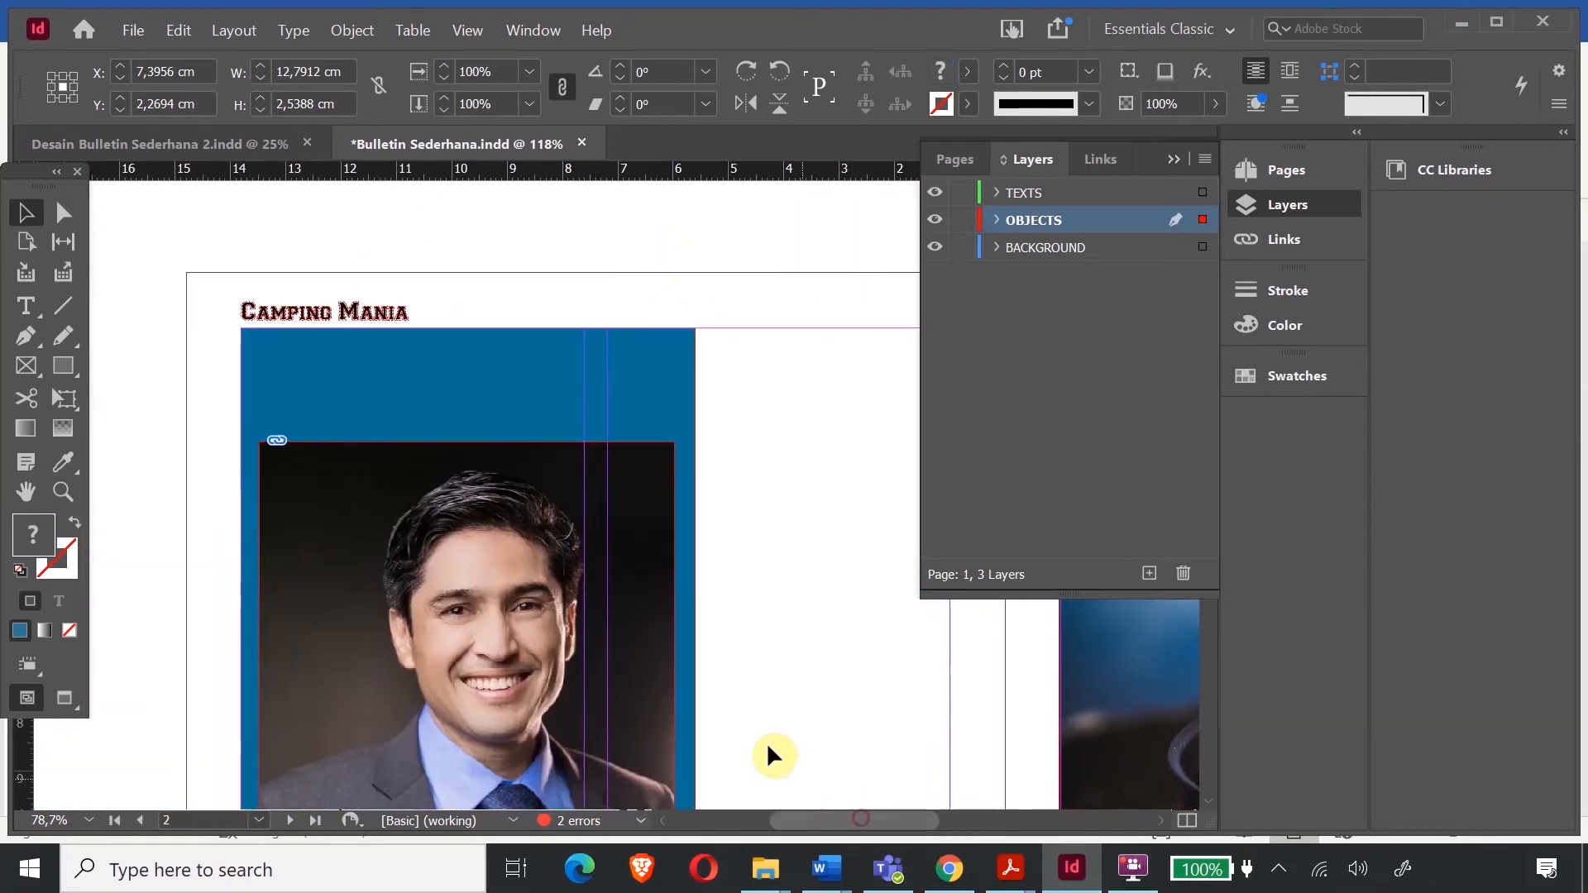
- Paste the logo group at the top of page 2 and give it a white fill
{"action": "key", "text": "ctrl+v"}
{"action": "left_click_drag", "start_coordinate": [556, 518], "coordinate": [490, 281]}
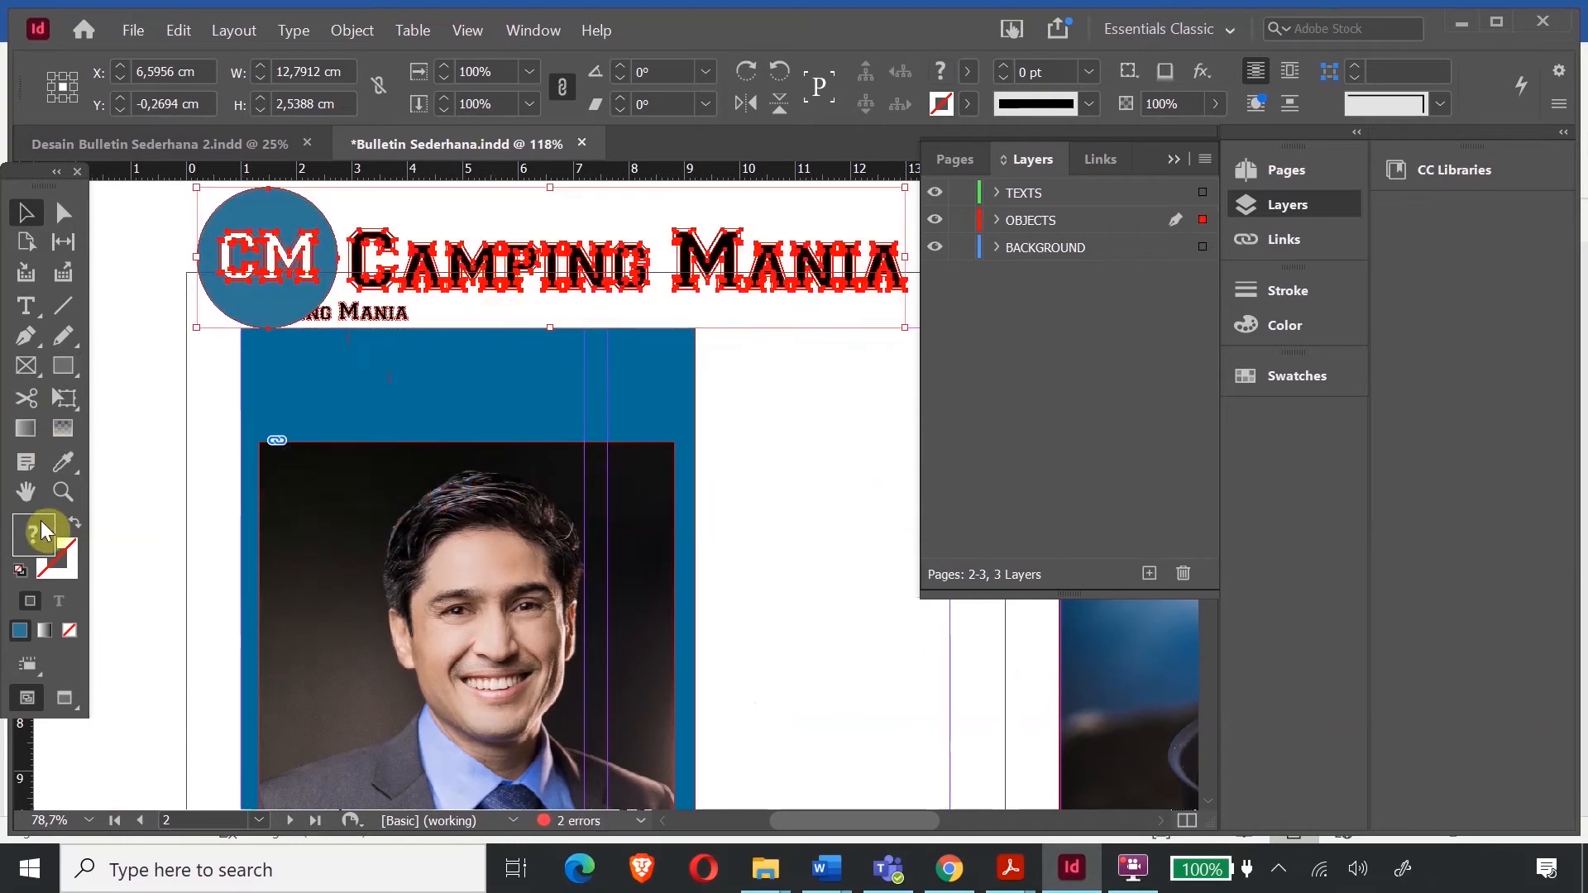
{"action": "double_click", "coordinate": [39, 534]}
{"action": "left_click_drag", "start_coordinate": [759, 296], "coordinate": [785, 271]}
{"action": "left_click_drag", "start_coordinate": [811, 339], "coordinate": [813, 273]}
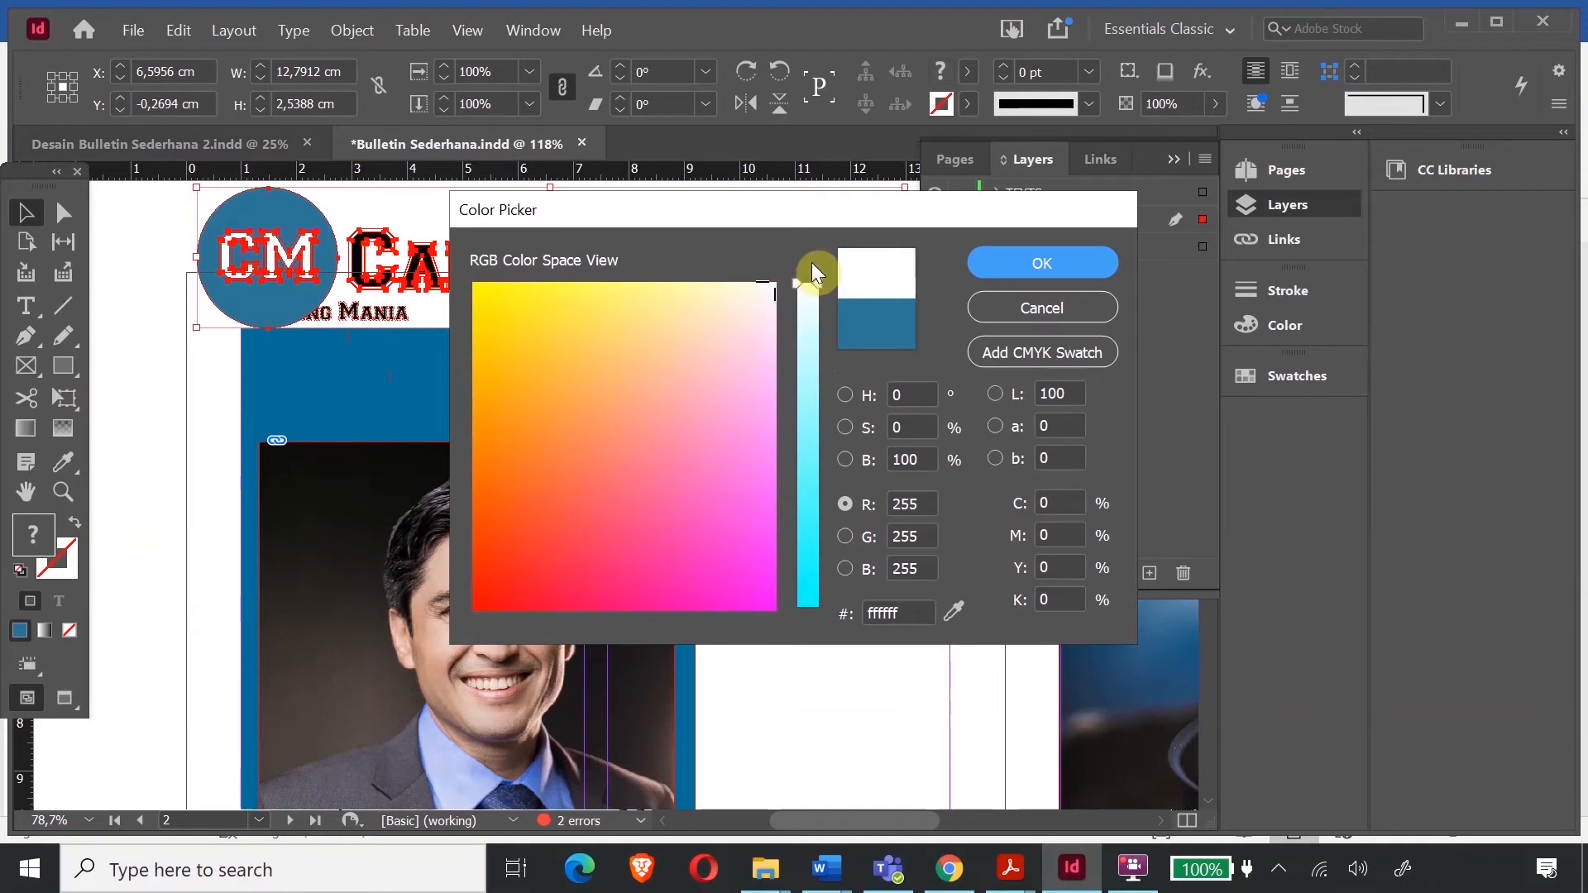
{"action": "left_click", "coordinate": [1044, 263]}
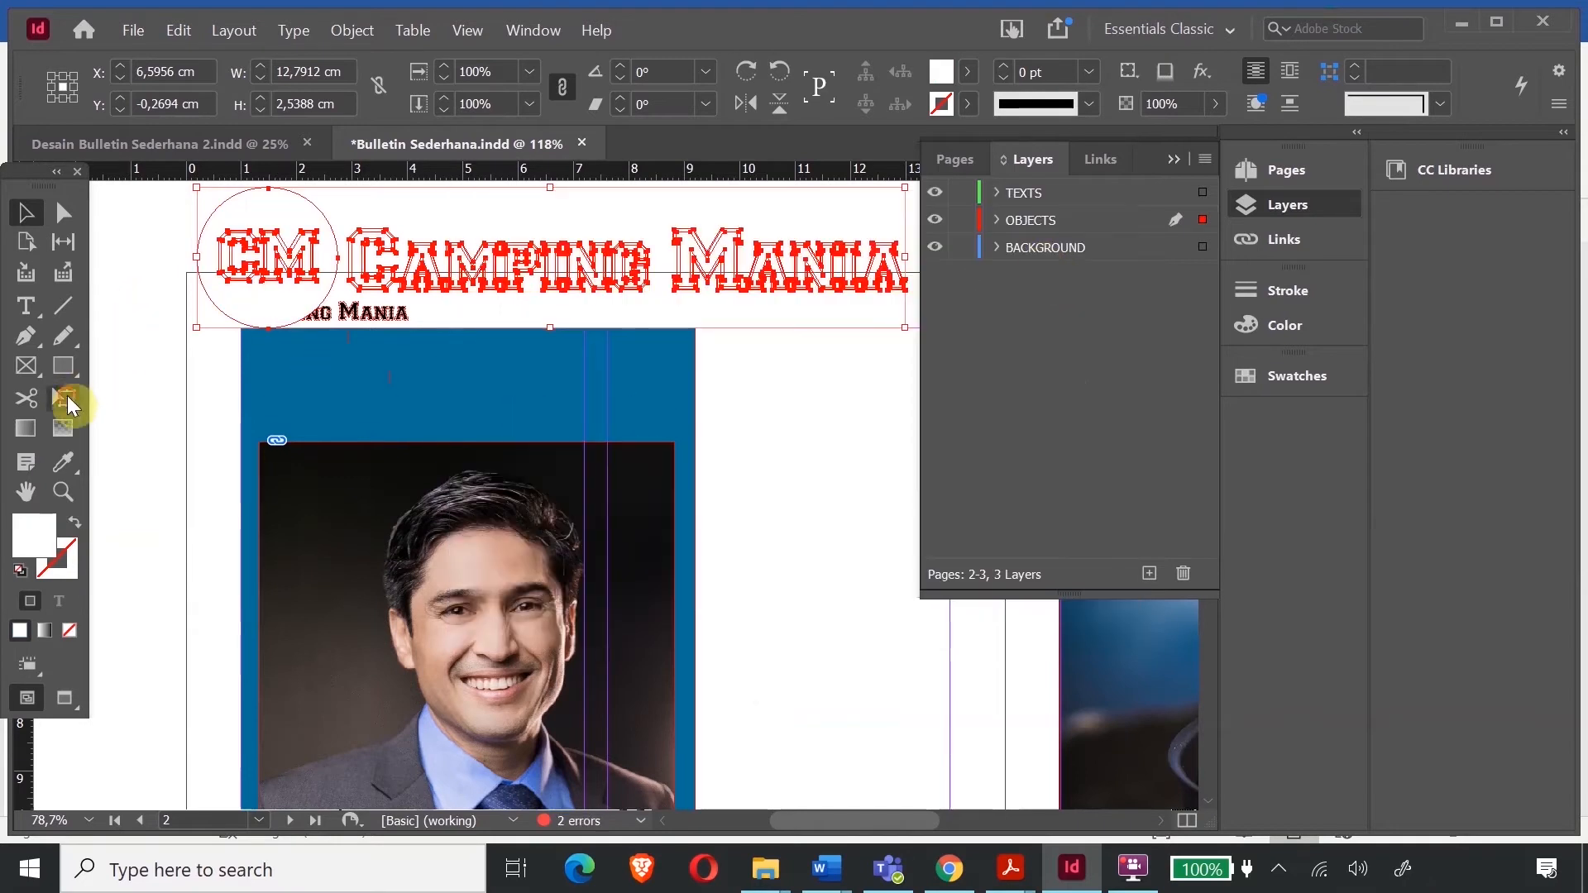
- Shrink the logo group to about 7,56 × 1,5 cm and place it in the blue band
{"action": "left_click_drag", "start_coordinate": [197, 216], "coordinate": [300, 364]}
{"action": "left_click", "coordinate": [25, 212]}
{"action": "left_click_drag", "start_coordinate": [598, 331], "coordinate": [641, 320]}
{"action": "left_click_drag", "start_coordinate": [666, 398], "coordinate": [669, 404]}
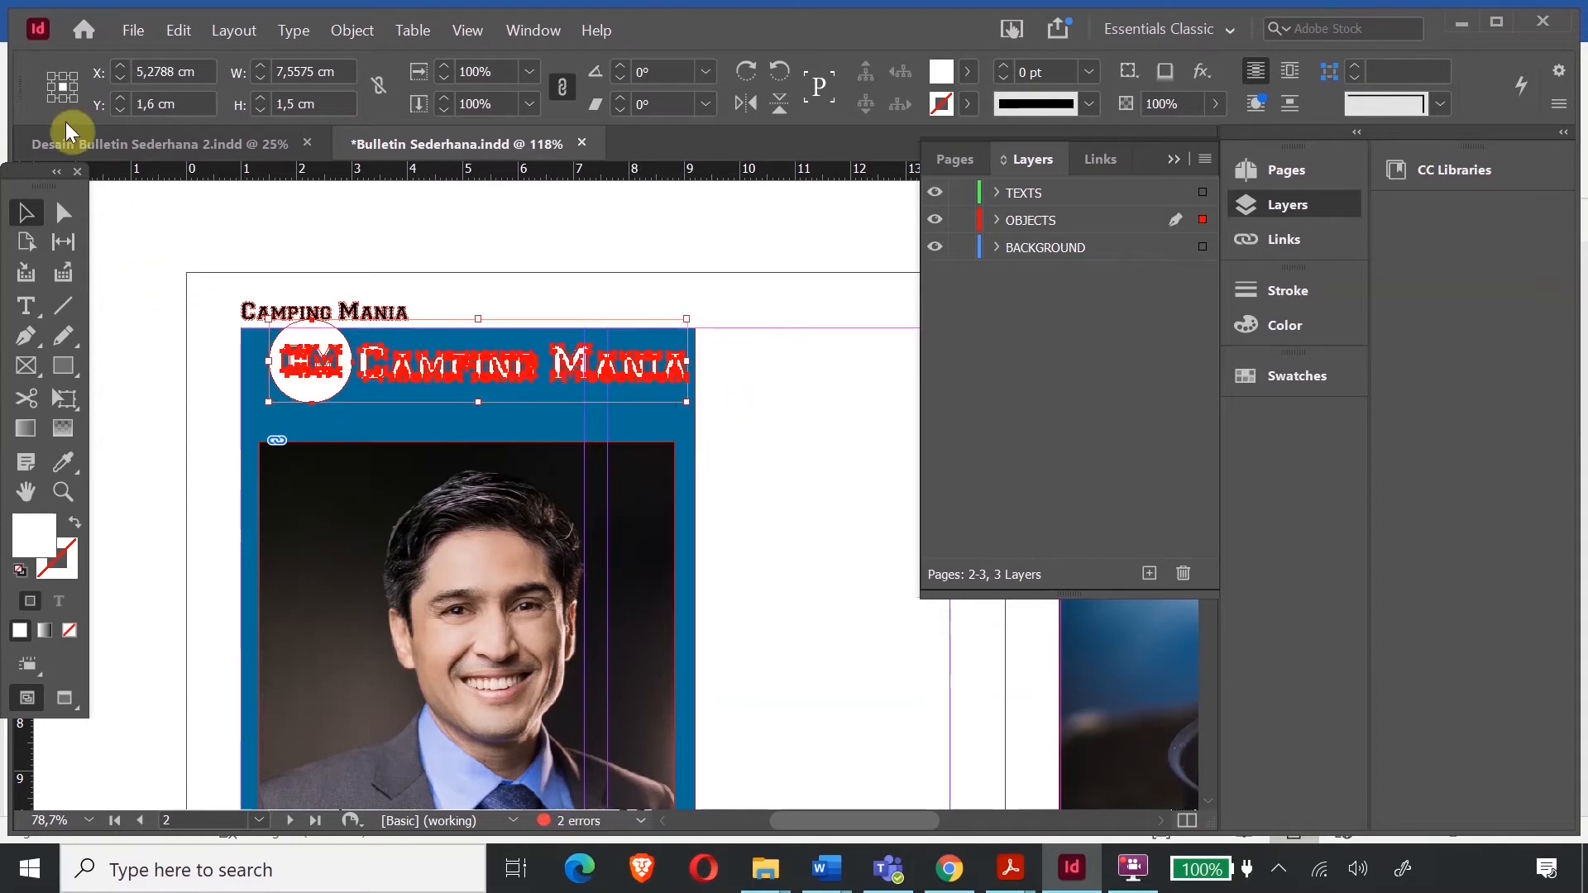
{"action": "left_click_drag", "start_coordinate": [304, 371], "coordinate": [294, 386]}
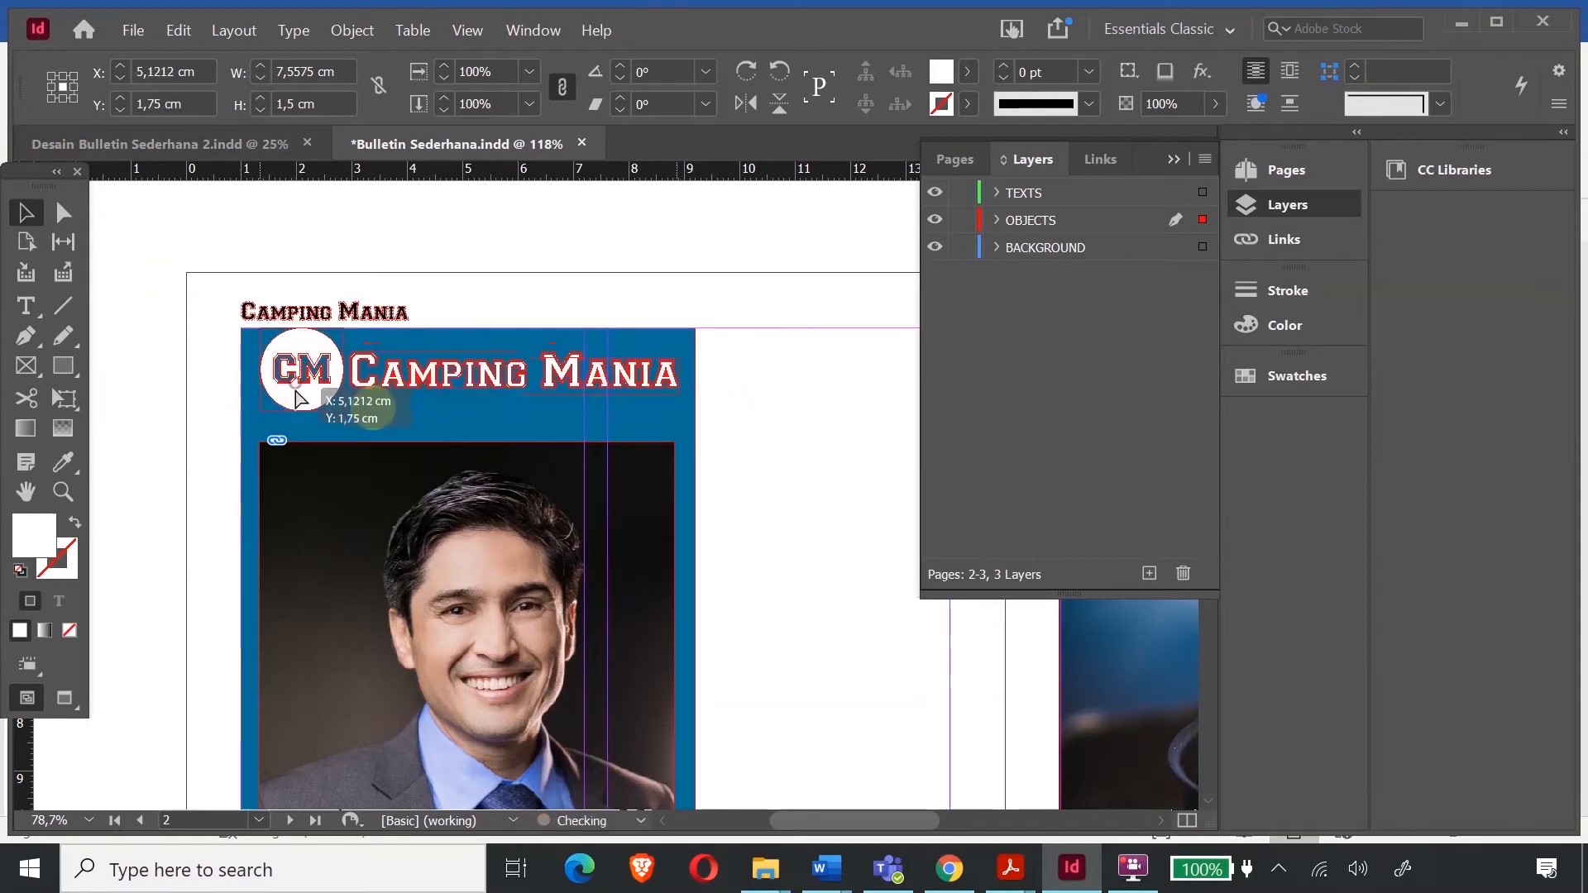
{"action": "left_click", "coordinate": [291, 208]}
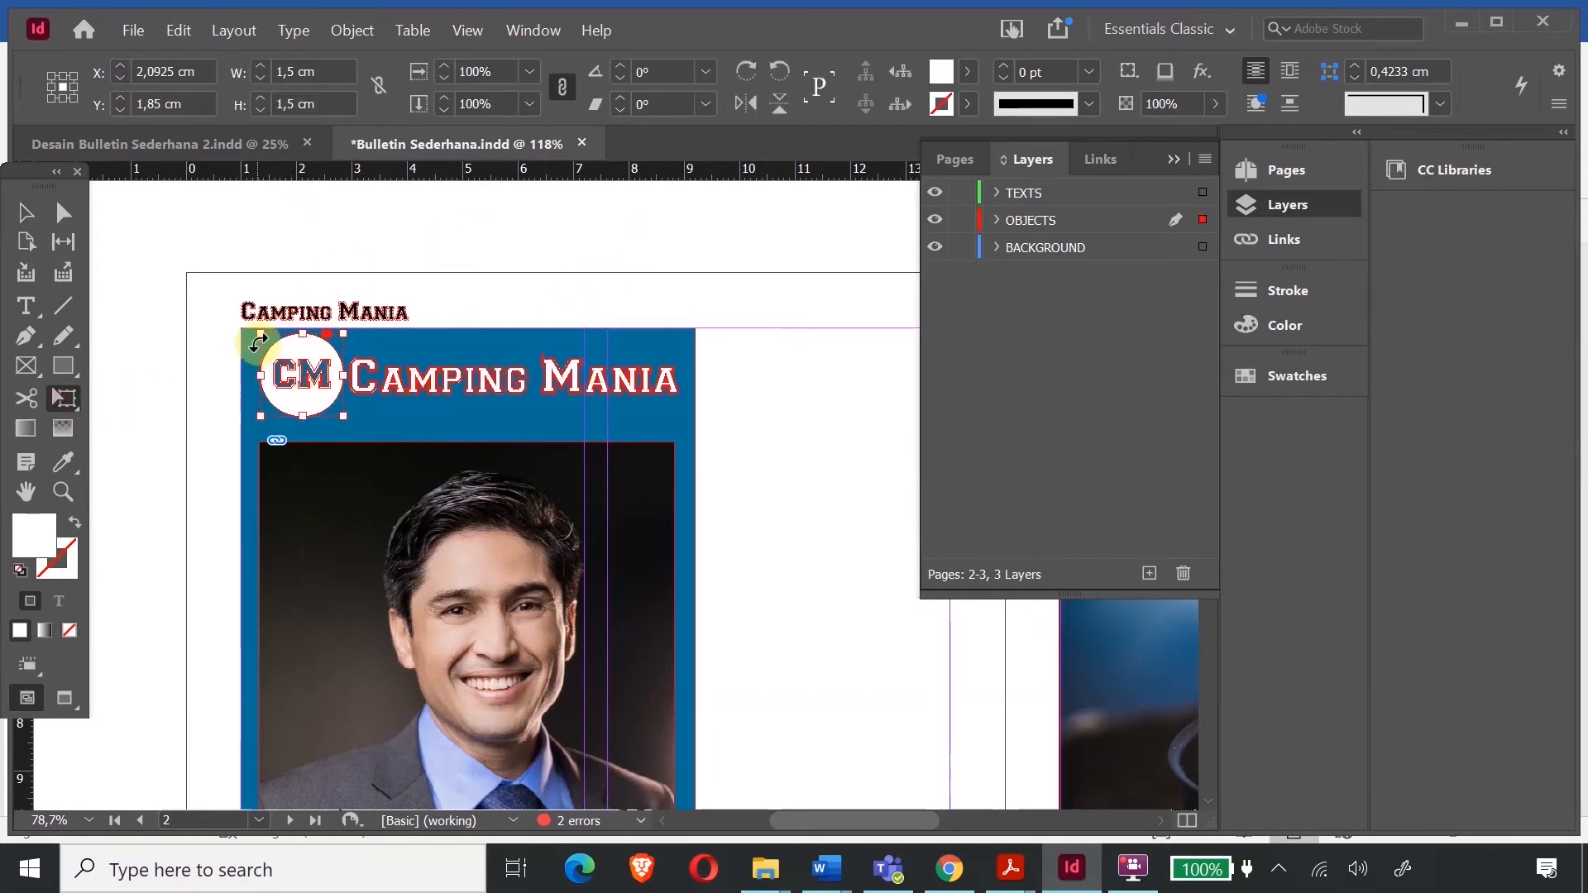
- Scale the CM circle to about 83%, shift it left and up, and raise the Camping Mania heading
{"action": "left_click_drag", "start_coordinate": [261, 333], "coordinate": [276, 349]}
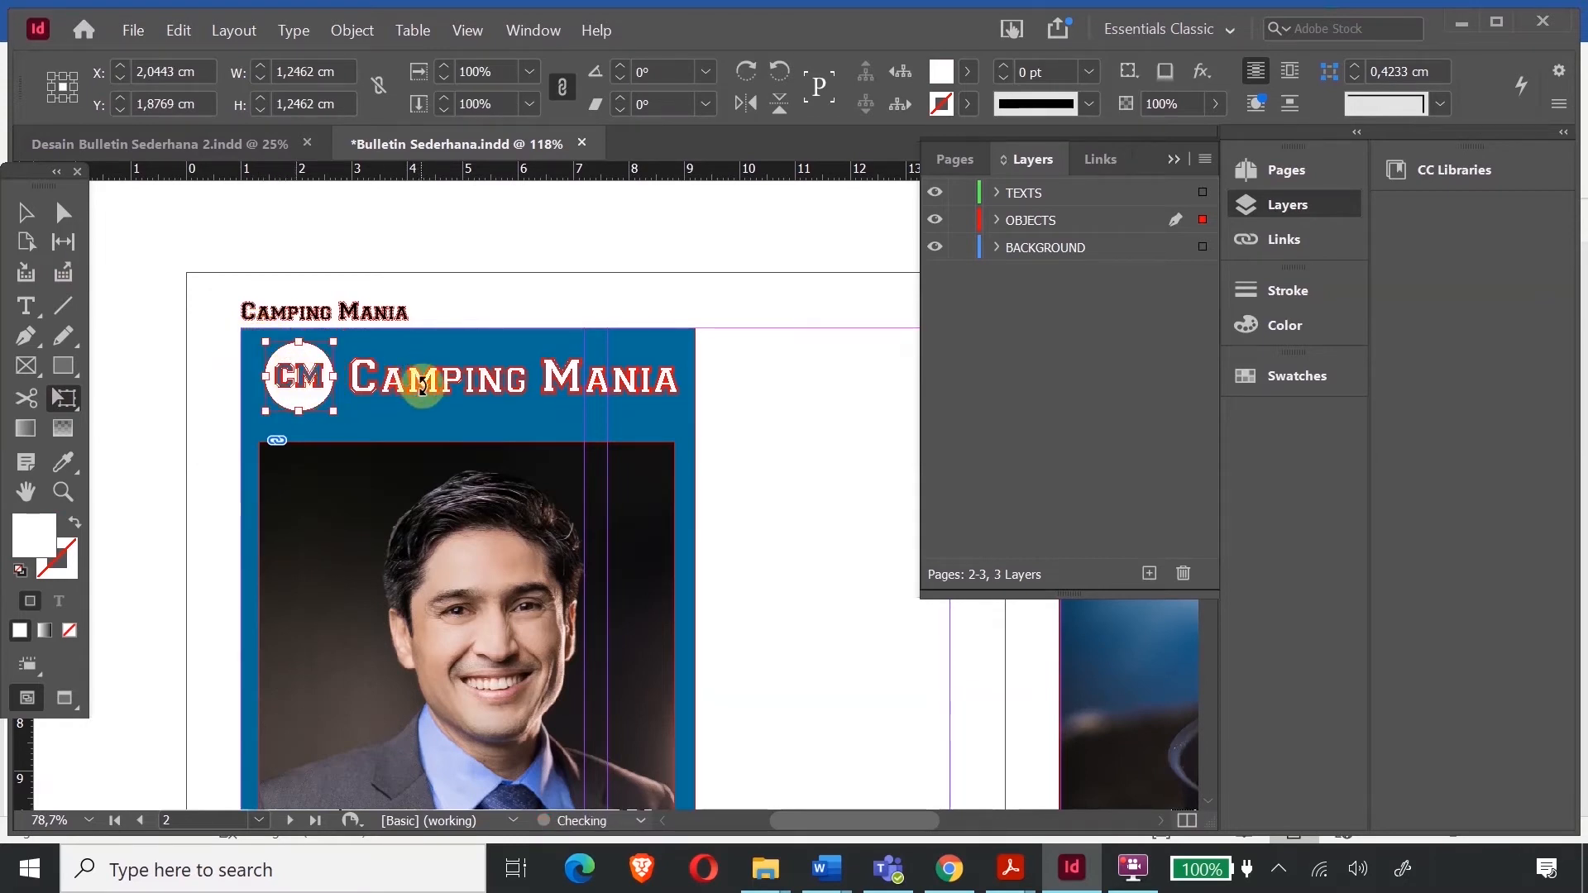
{"action": "left_click_drag", "start_coordinate": [421, 387], "coordinate": [416, 386]}
{"action": "left_click", "coordinate": [294, 379]}
{"action": "left_click_drag", "start_coordinate": [292, 356], "coordinate": [285, 353]}
{"action": "left_click", "coordinate": [26, 213]}
{"action": "left_click", "coordinate": [506, 314]}
{"action": "left_click_drag", "start_coordinate": [397, 384], "coordinate": [395, 376]}
{"action": "left_click", "coordinate": [632, 264]}
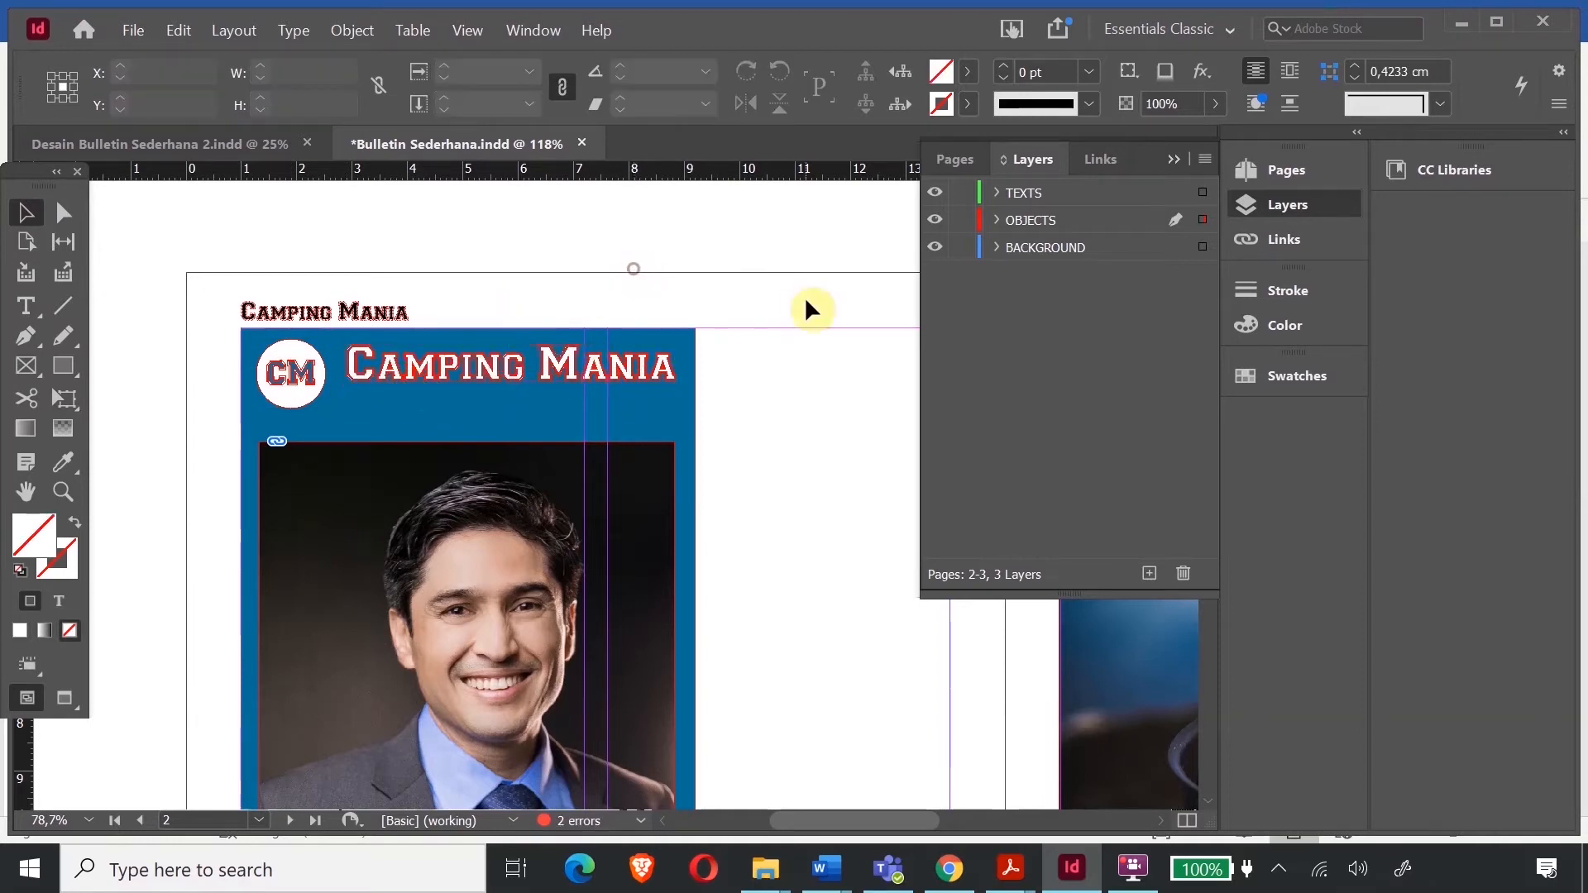
- Go back to page 1 and select the FOR A BETTER FUTURE banner frame
{"action": "scroll", "coordinate": [724, 532], "scroll_direction": "up", "scroll_amount": 10}
{"action": "scroll", "coordinate": [815, 656], "scroll_direction": "up", "scroll_amount": 8}
{"action": "left_click_drag", "start_coordinate": [886, 823], "coordinate": [992, 819]}
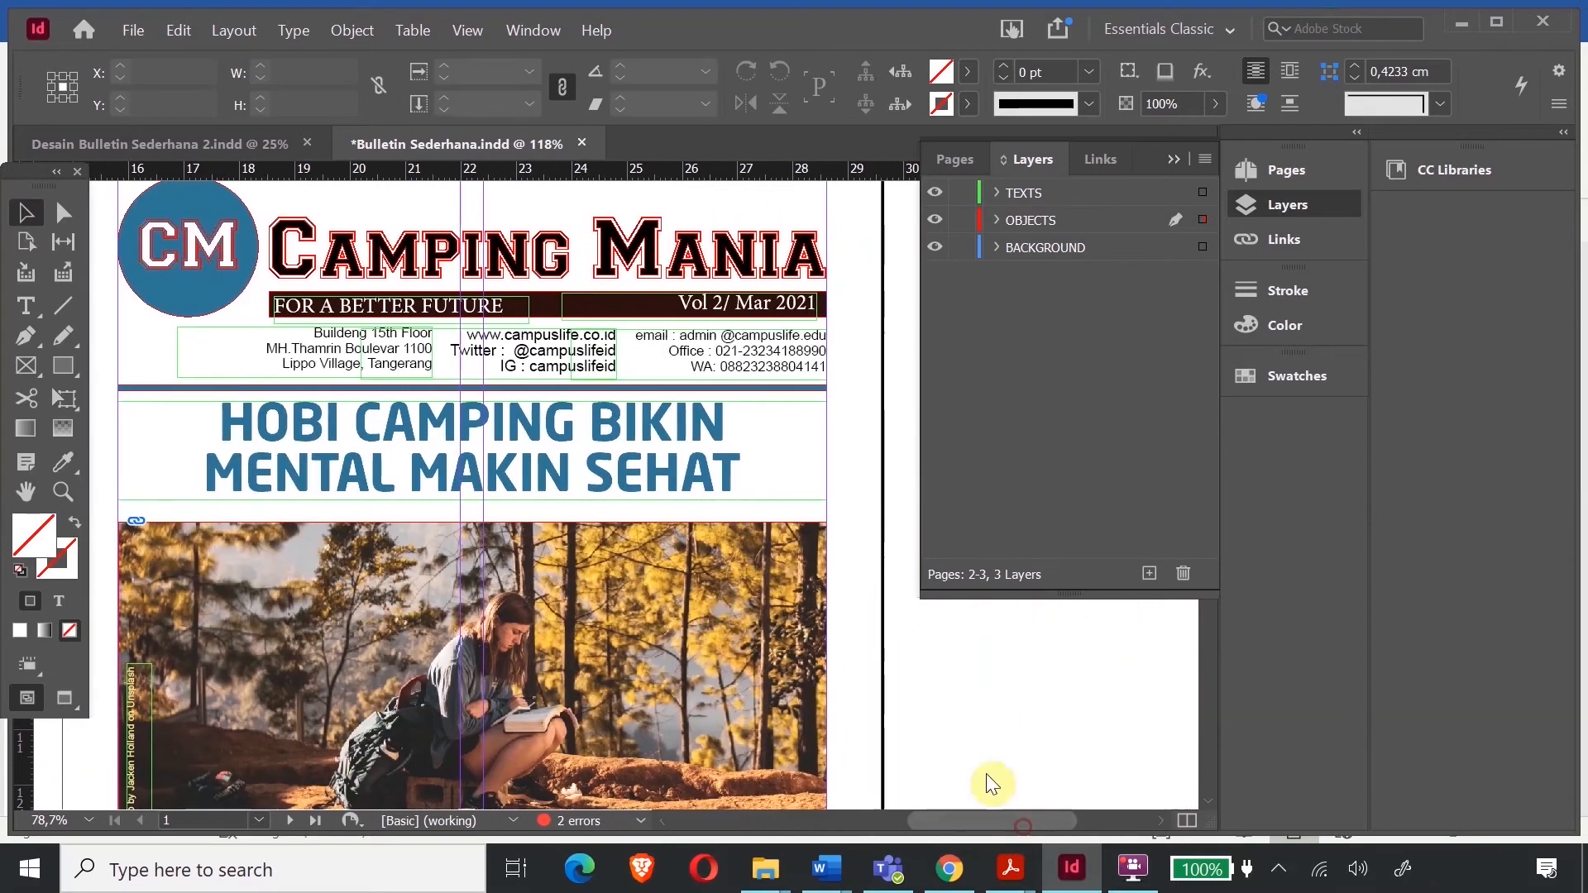
{"action": "left_click", "coordinate": [460, 310]}
- Select the slogan, Vol 2/ Mar 2021 and dark bar banner frames on page 1
{"action": "left_click", "coordinate": [721, 306], "text": "shift"}
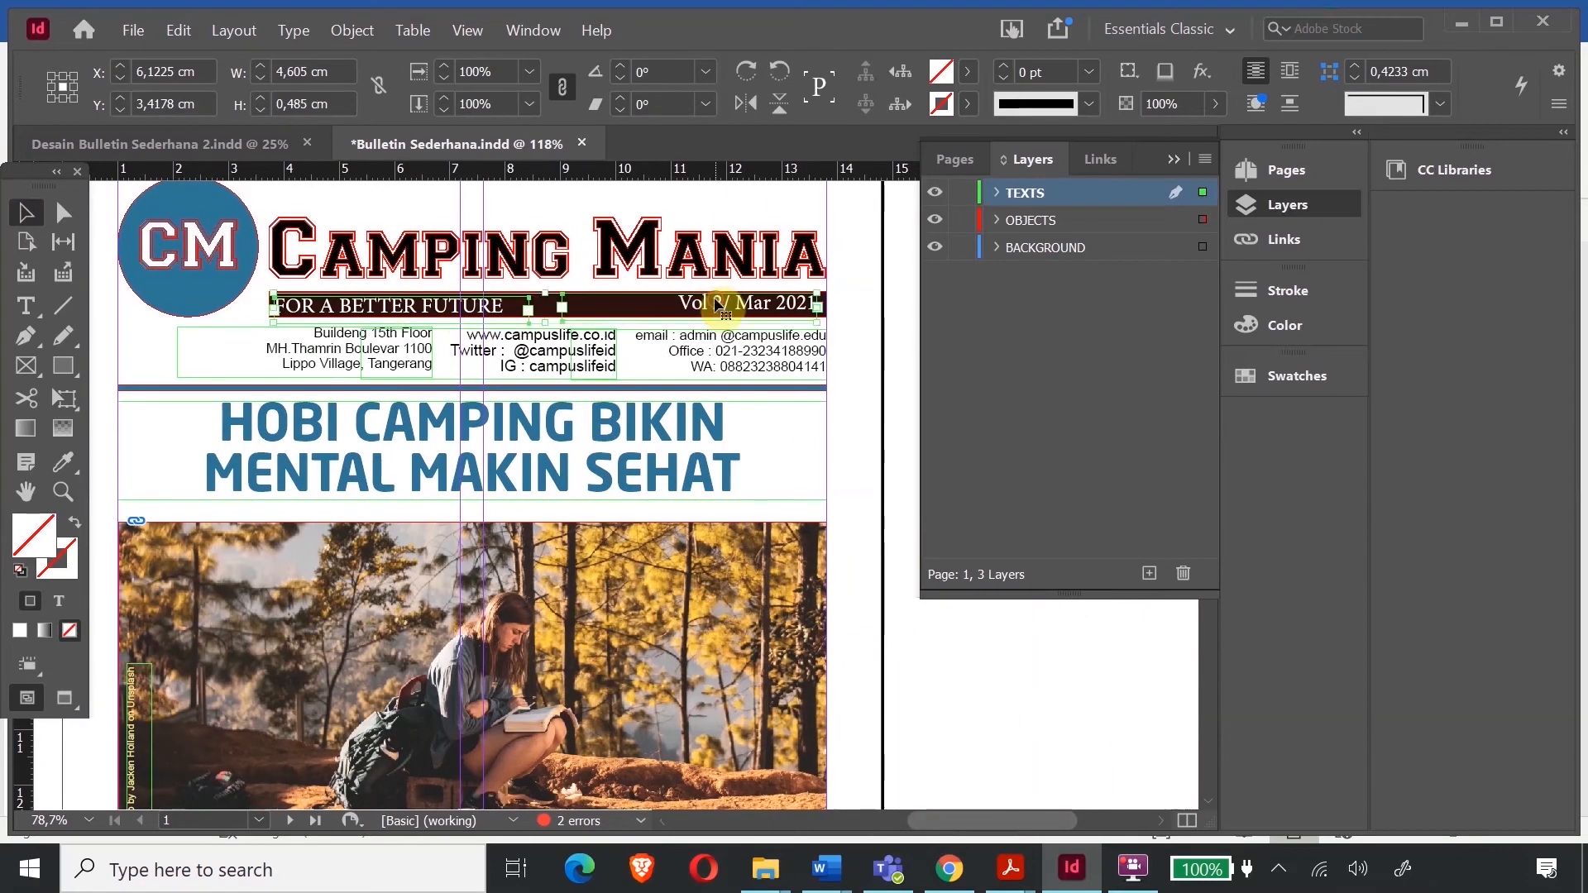
{"action": "left_click", "coordinate": [556, 313], "text": "shift"}
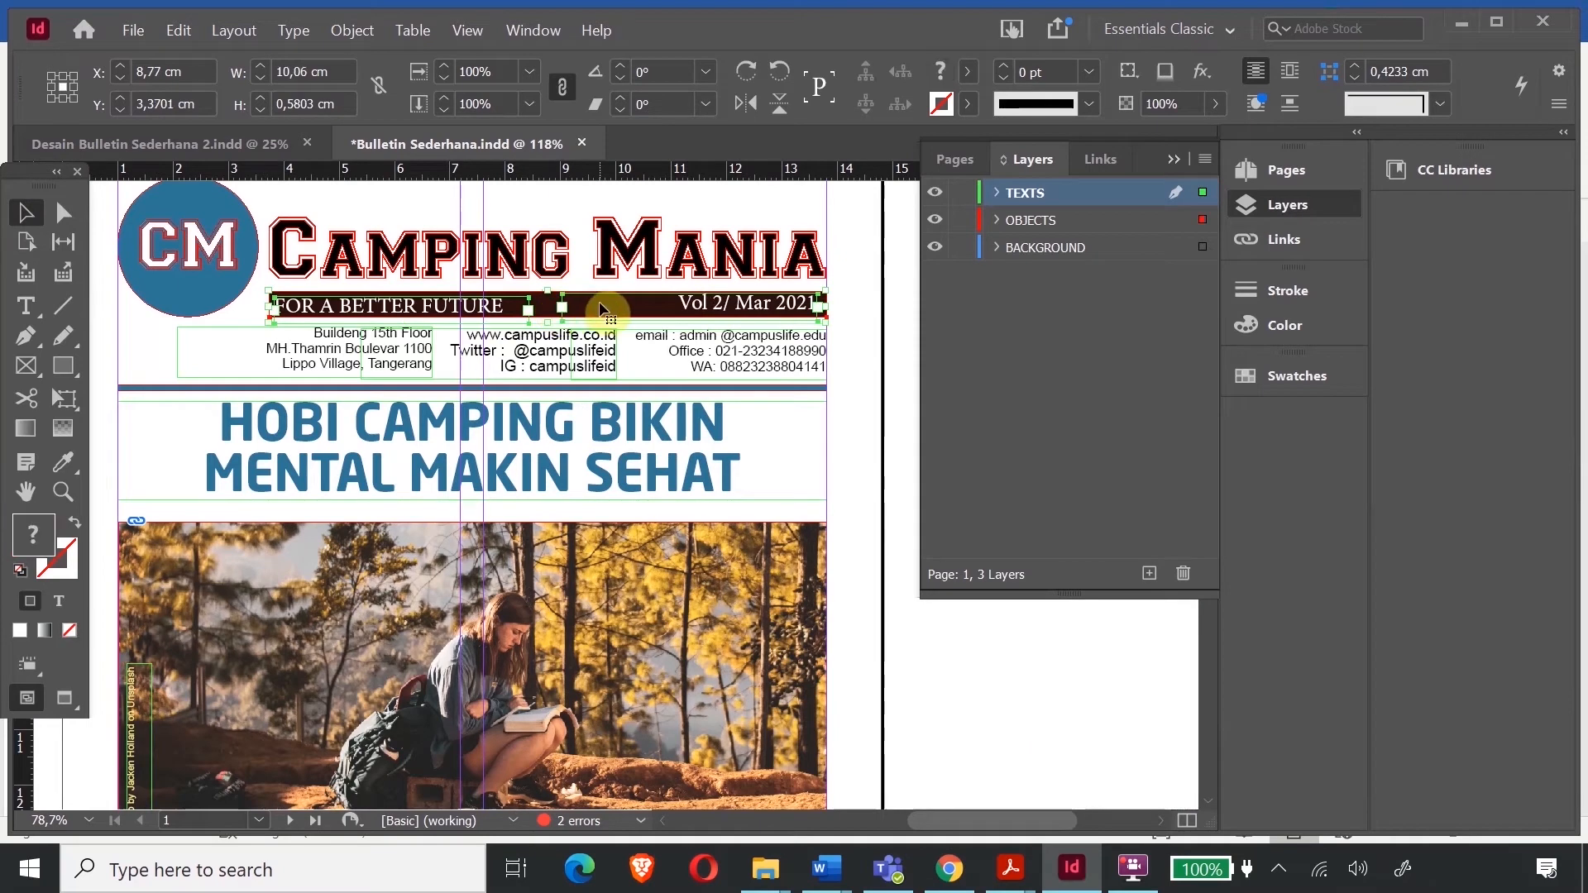
{"action": "left_click_drag", "start_coordinate": [921, 821], "coordinate": [866, 821]}
{"action": "scroll", "coordinate": [444, 532], "scroll_direction": "down", "scroll_amount": 10}
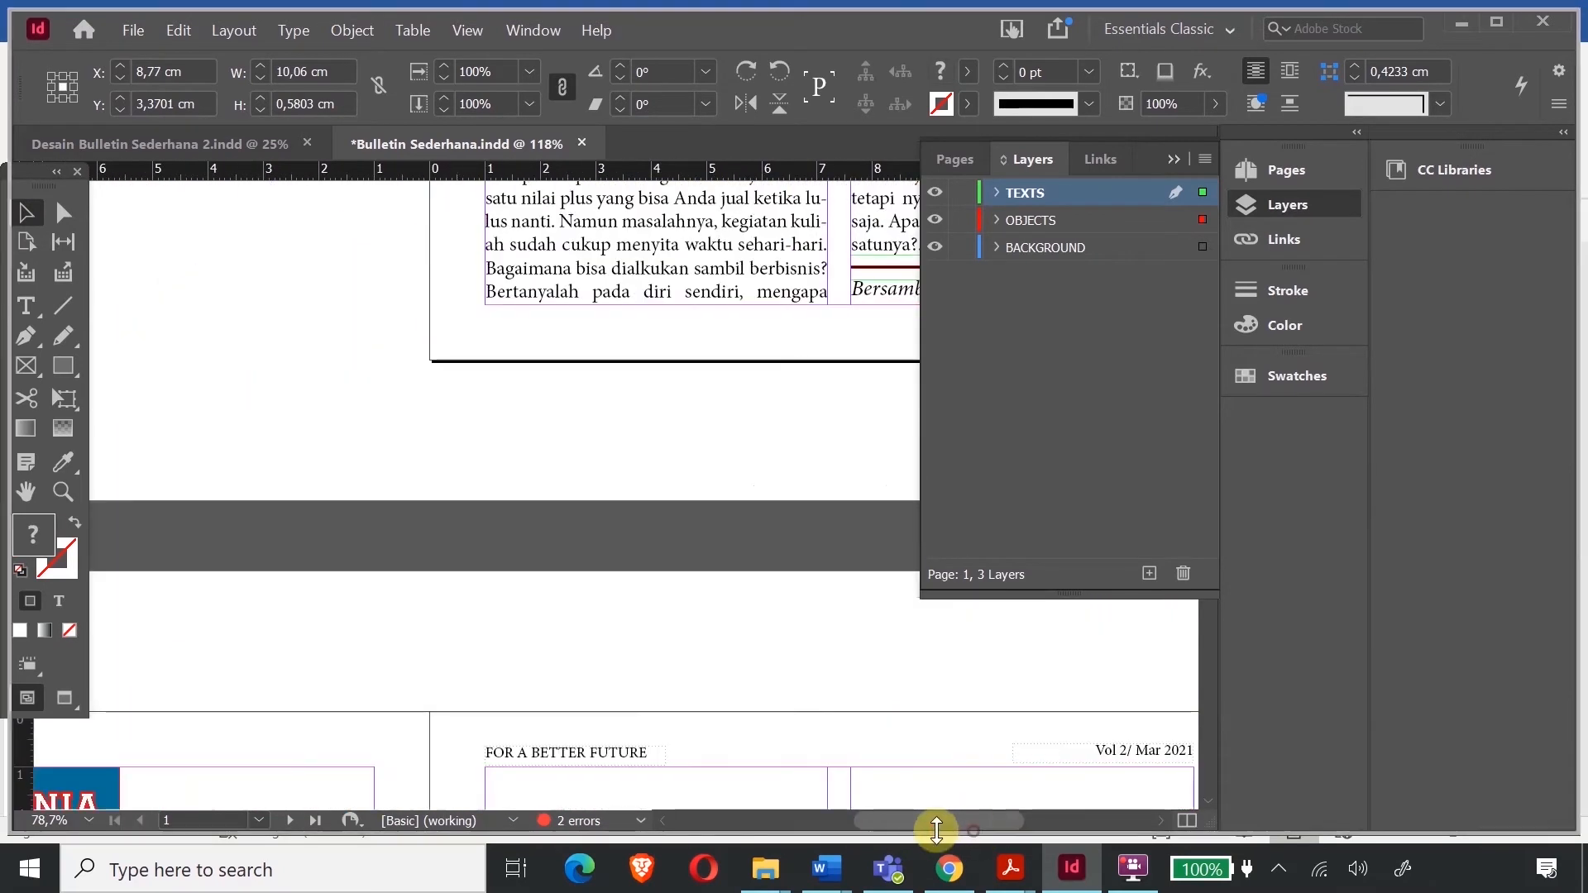
{"action": "left_click_drag", "start_coordinate": [936, 821], "coordinate": [873, 822]}
{"action": "scroll", "coordinate": [484, 620], "scroll_direction": "down", "scroll_amount": 4}
- Paste the banner on page 2 under the Camping Mania heading and scale it to about 60%
{"action": "right_click", "coordinate": [475, 558]}
{"action": "left_click", "coordinate": [354, 253]}
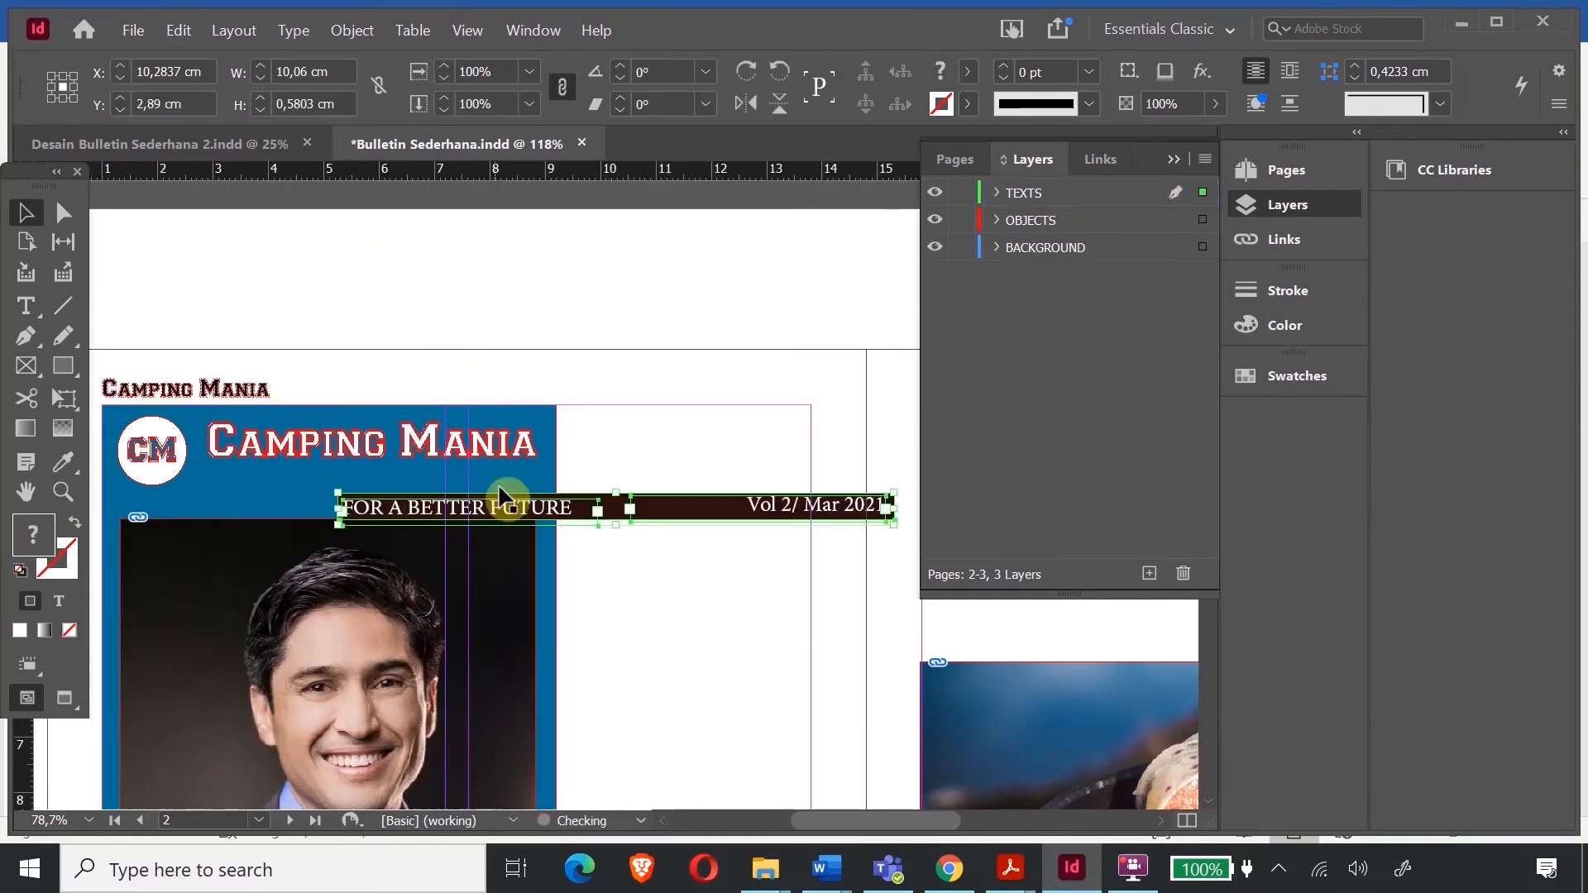
{"action": "left_click_drag", "start_coordinate": [486, 522], "coordinate": [359, 491]}
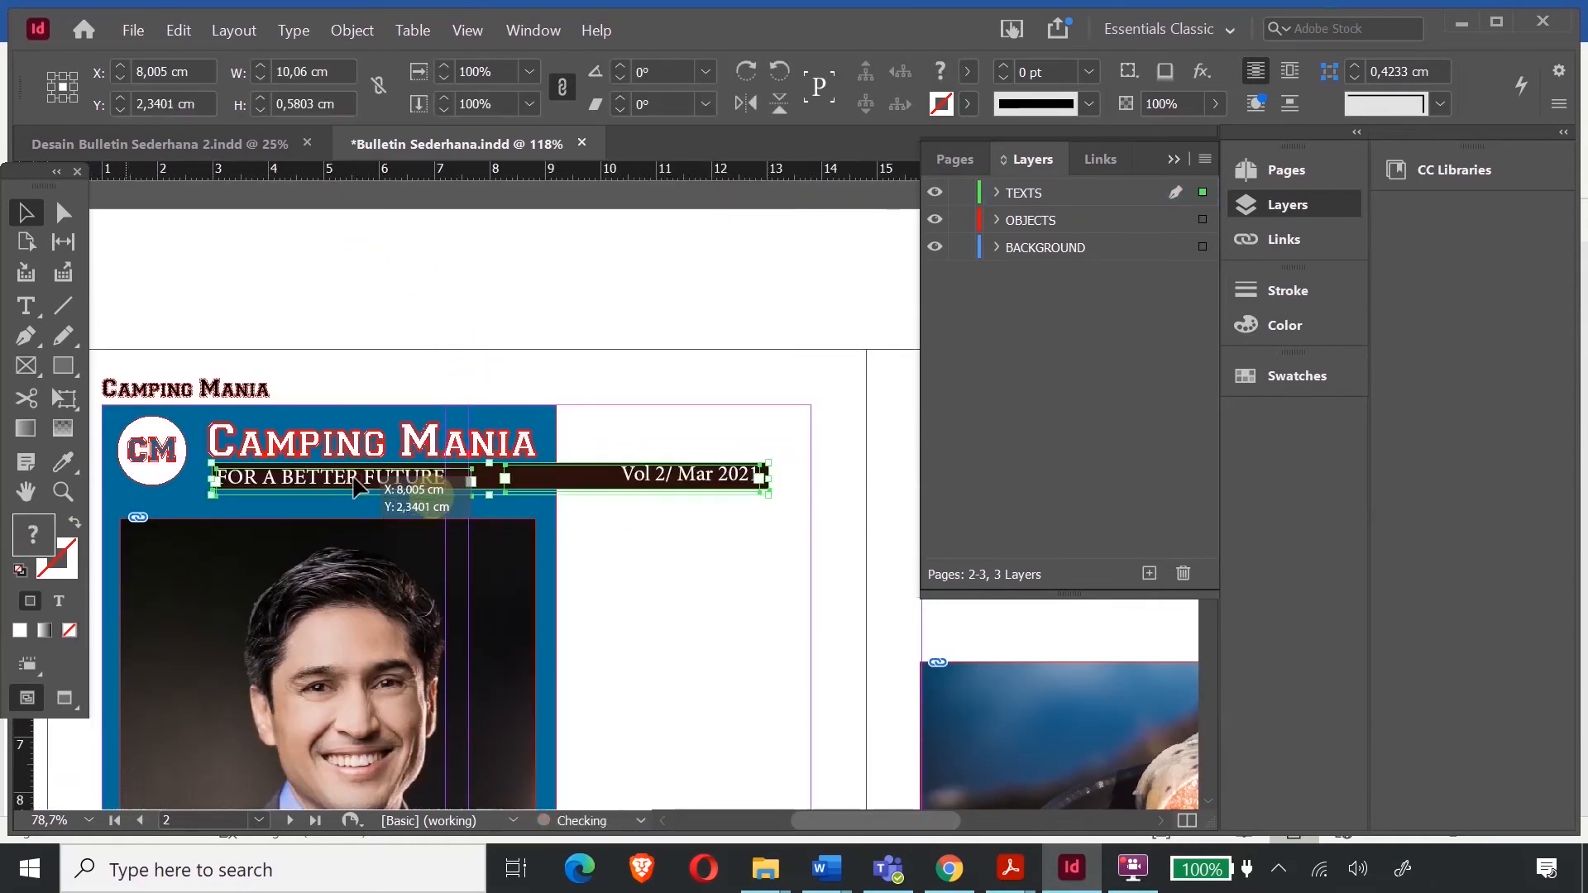
{"action": "left_click", "coordinate": [63, 398]}
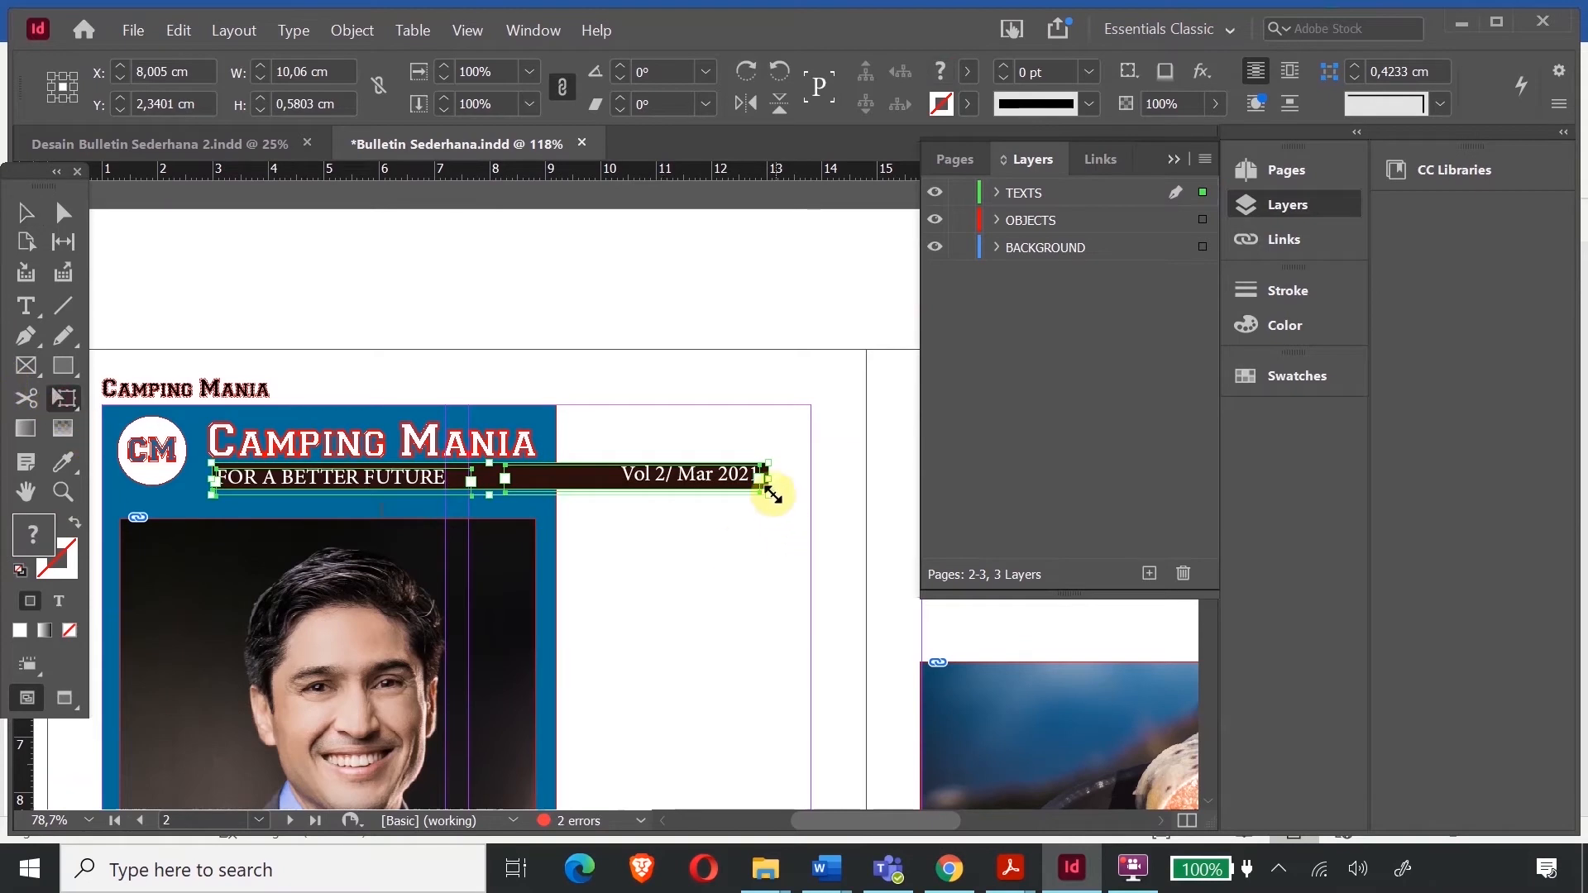
{"action": "left_click_drag", "start_coordinate": [769, 494], "coordinate": [543, 490]}
{"action": "left_click", "coordinate": [26, 214]}
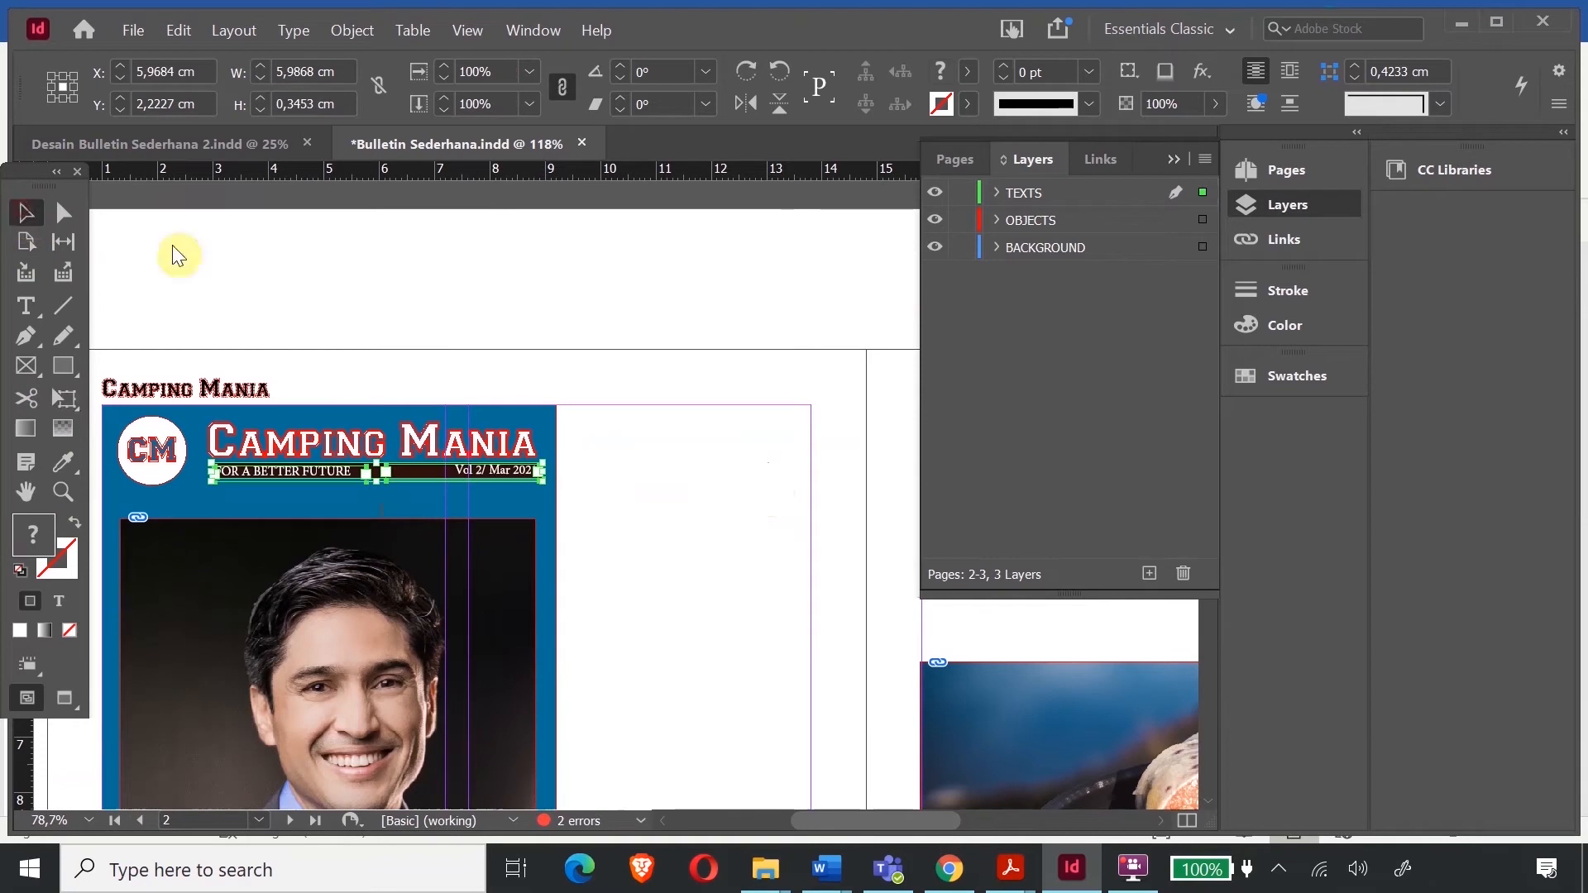
{"action": "left_click", "coordinate": [424, 312]}
- Zoom in on the banner and select the FOR A BETTER FUTURE text
{"action": "left_click", "coordinate": [63, 490]}
{"action": "left_click_drag", "start_coordinate": [213, 456], "coordinate": [591, 567]}
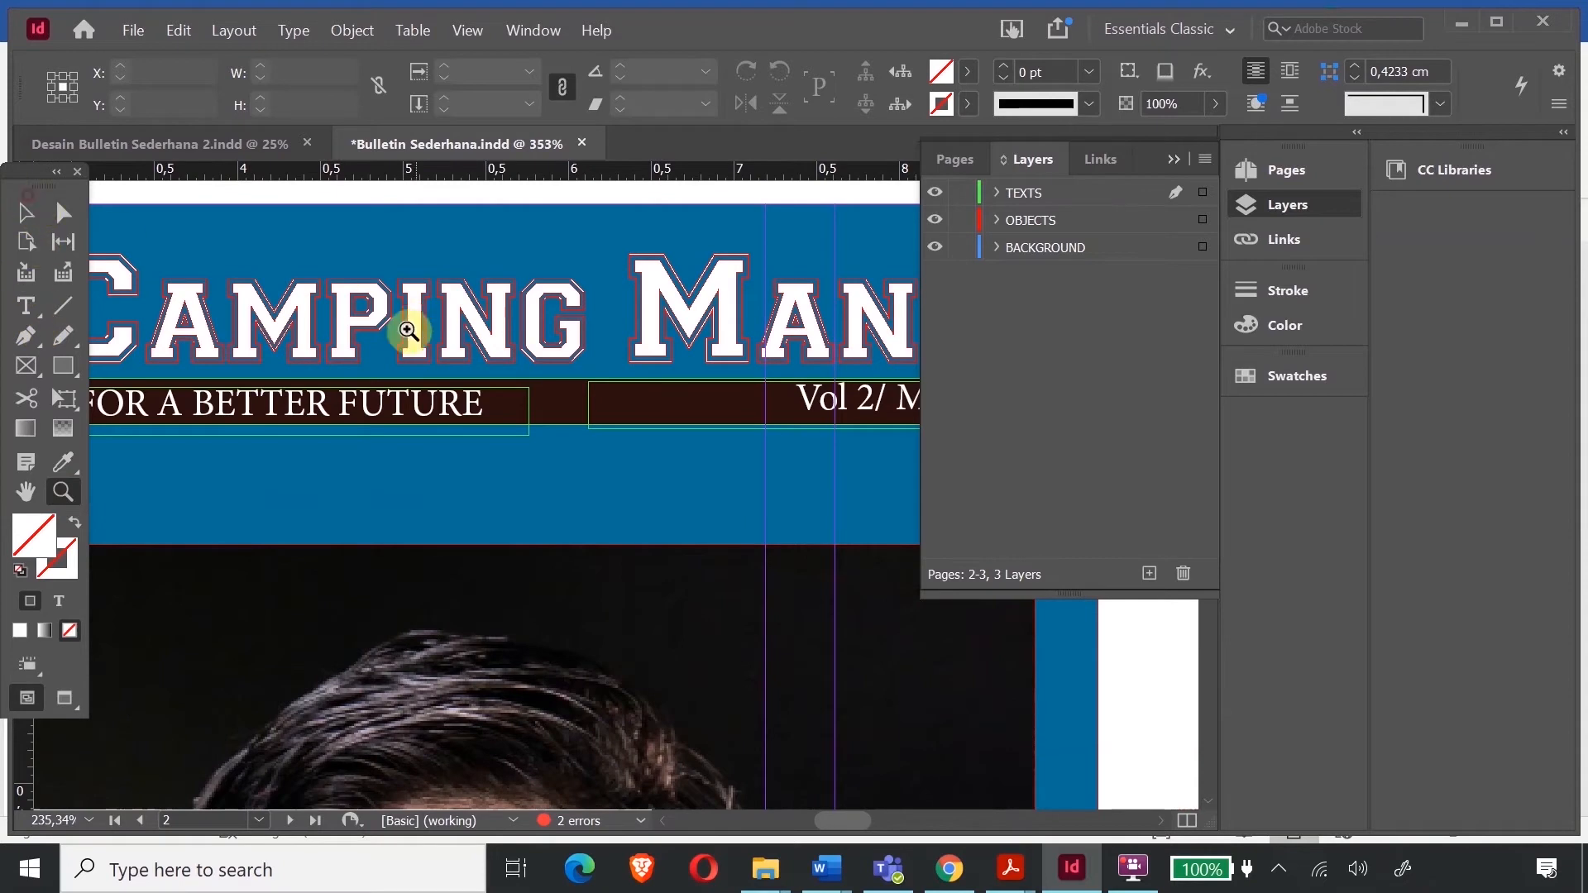
{"action": "left_click", "coordinate": [25, 307]}
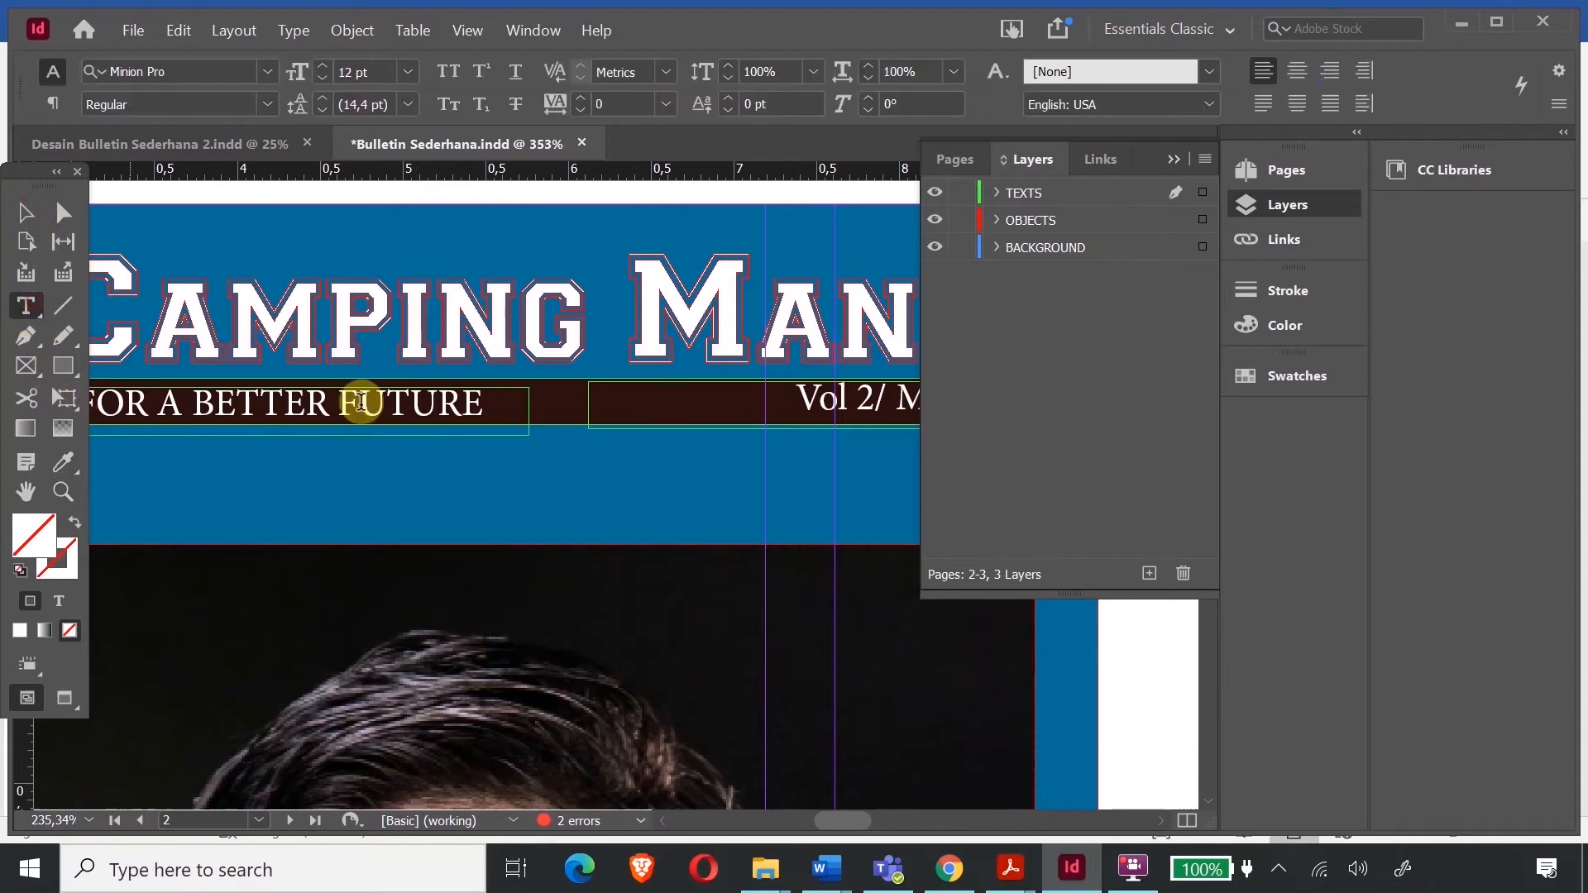
{"action": "left_click", "coordinate": [462, 401]}
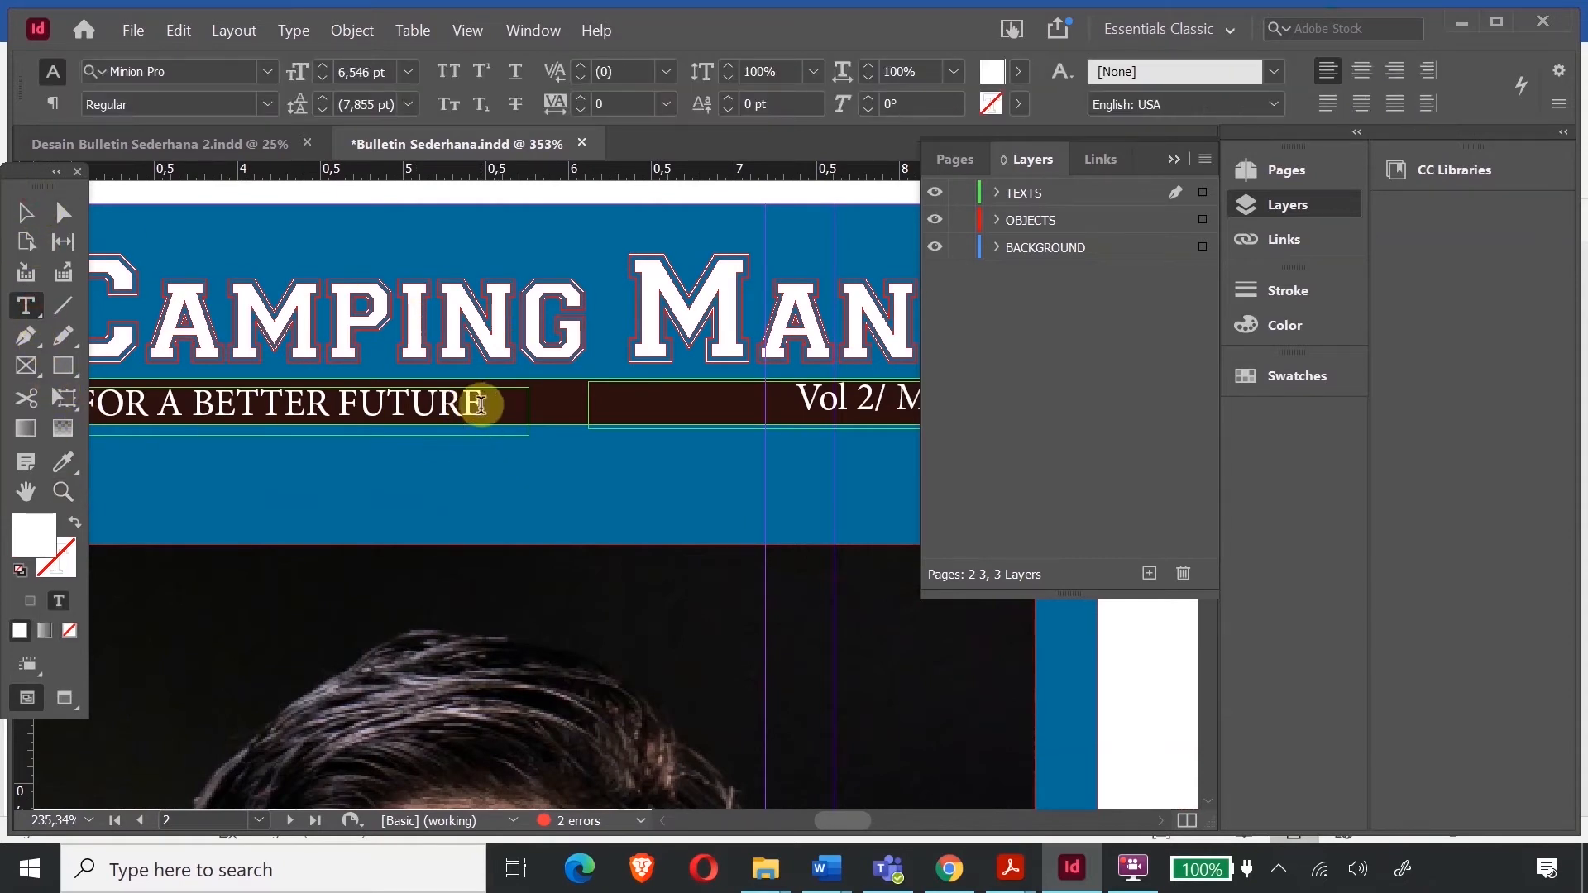
{"action": "left_click_drag", "start_coordinate": [485, 405], "coordinate": [13, 405]}
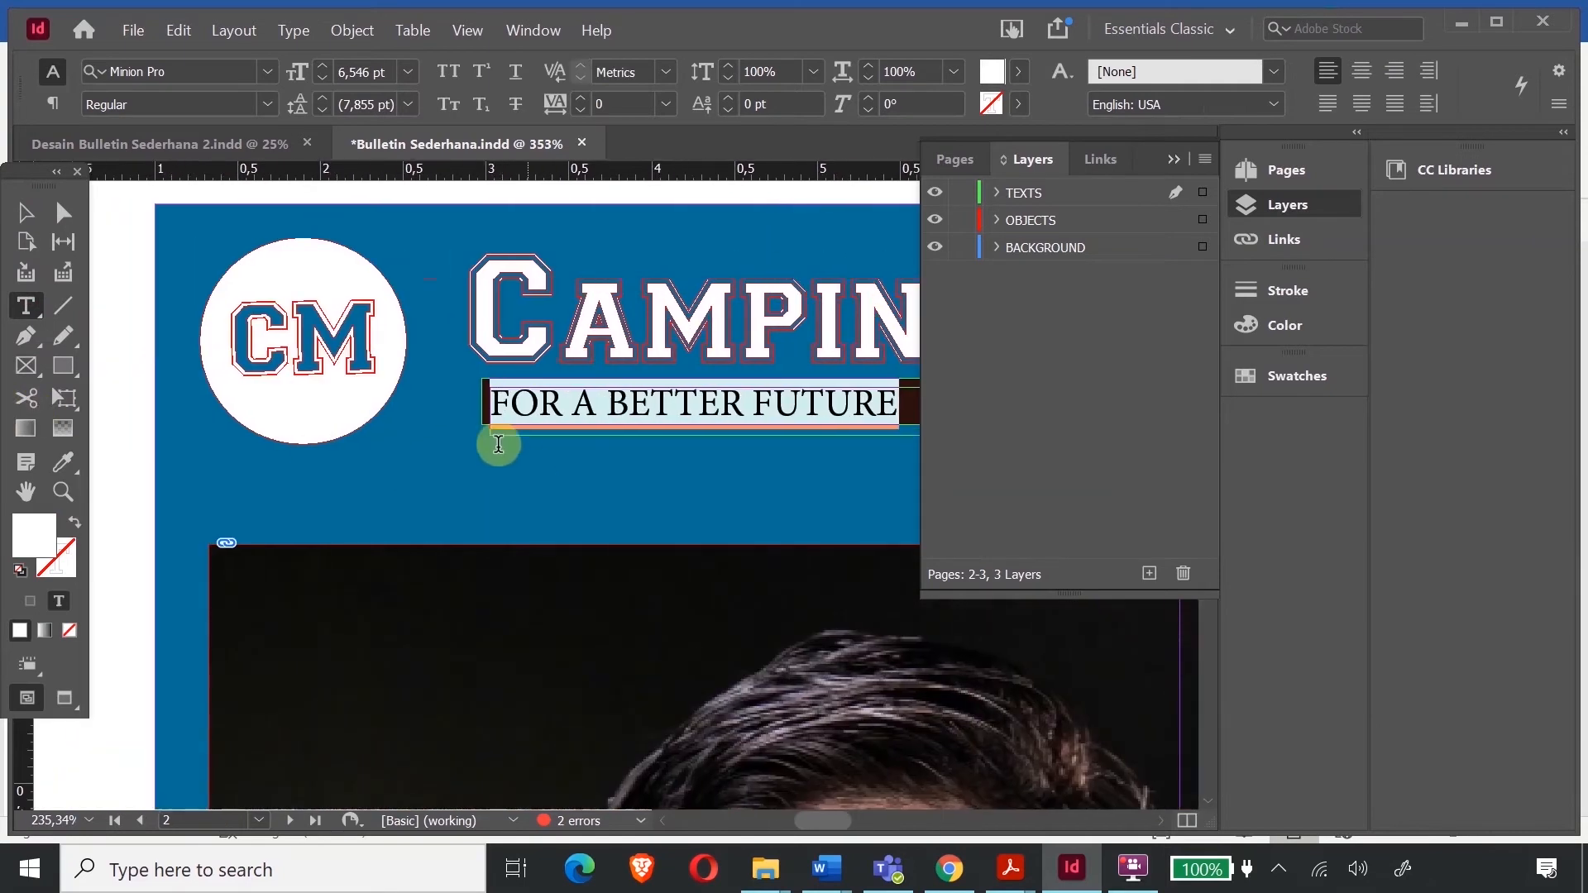
{"action": "left_click", "coordinate": [489, 440]}
- Colour the FOR A BETTER FUTURE text with the cover's blue using the Eyedropper
{"action": "left_click", "coordinate": [63, 462]}
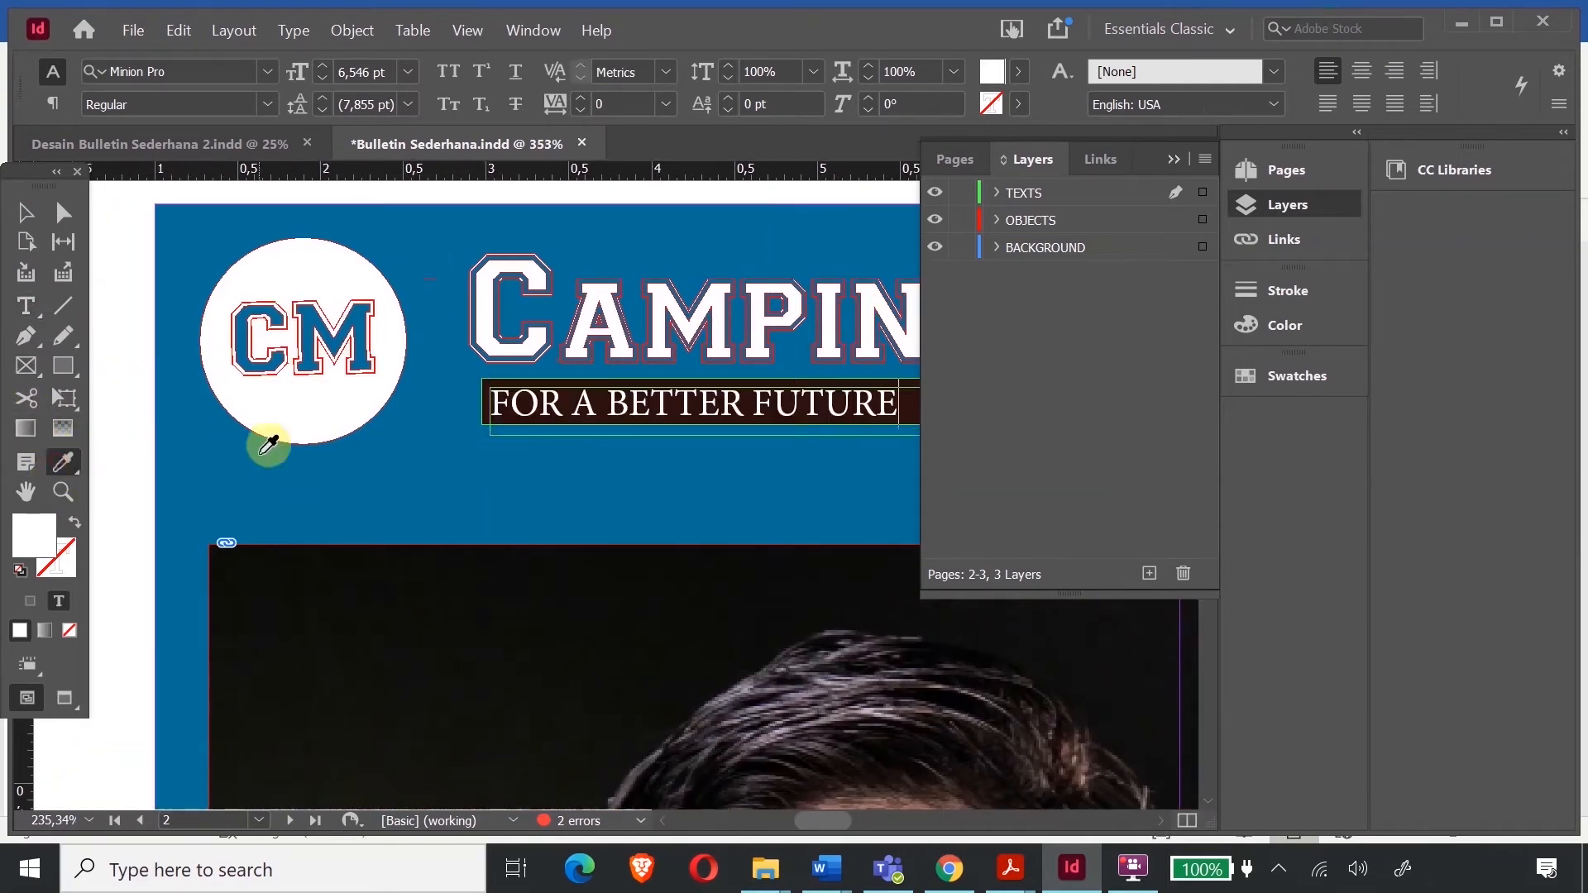
{"action": "left_click", "coordinate": [25, 213]}
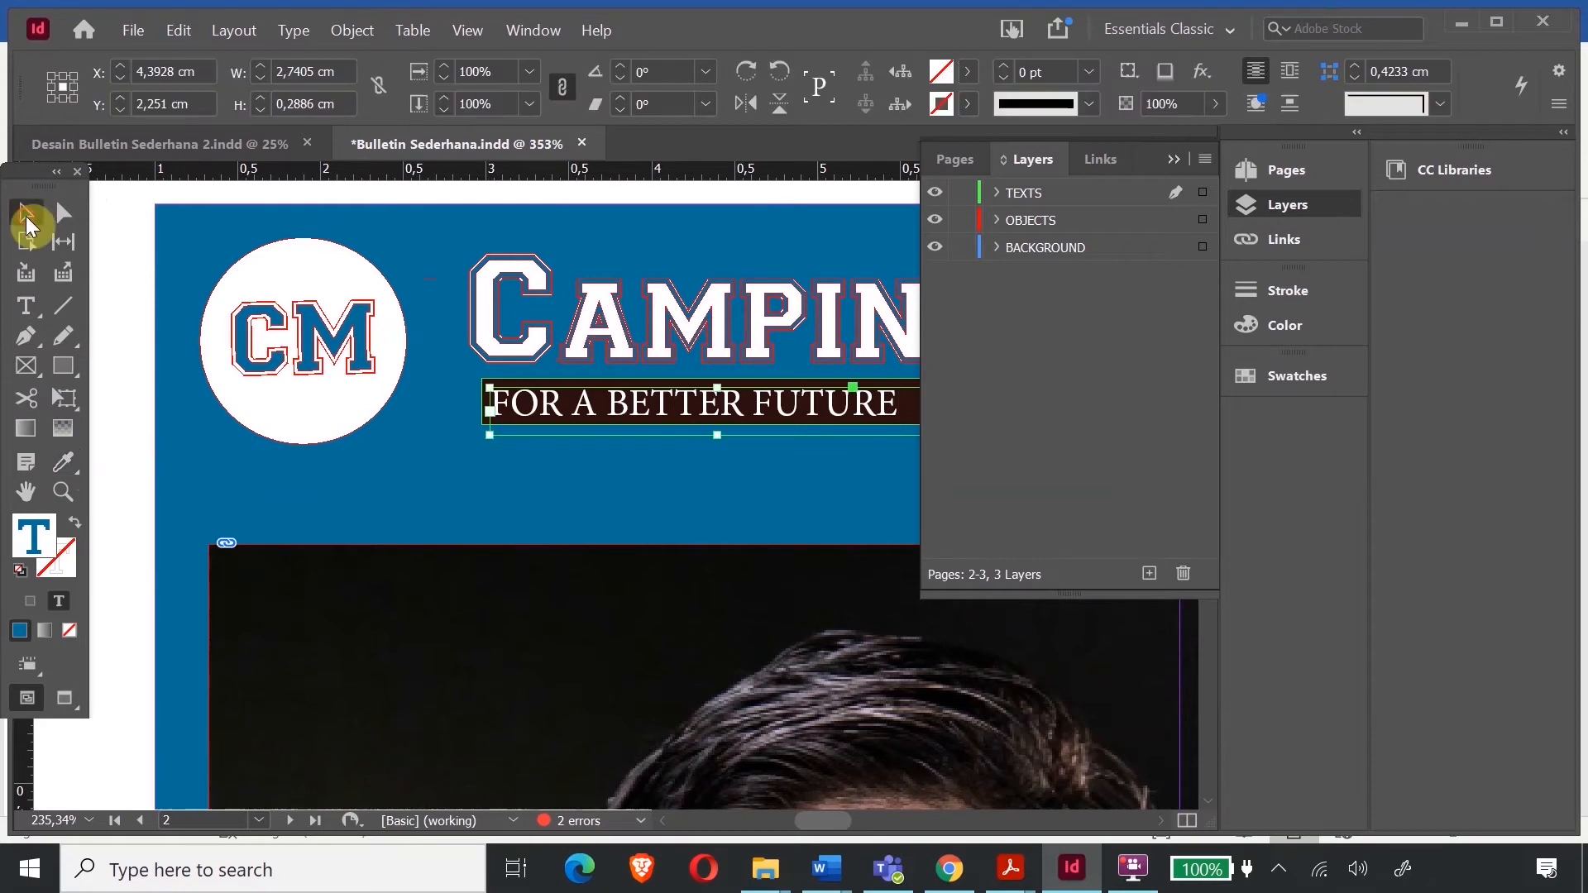
{"action": "left_click", "coordinate": [26, 311]}
{"action": "left_click_drag", "start_coordinate": [494, 404], "coordinate": [1017, 395]}
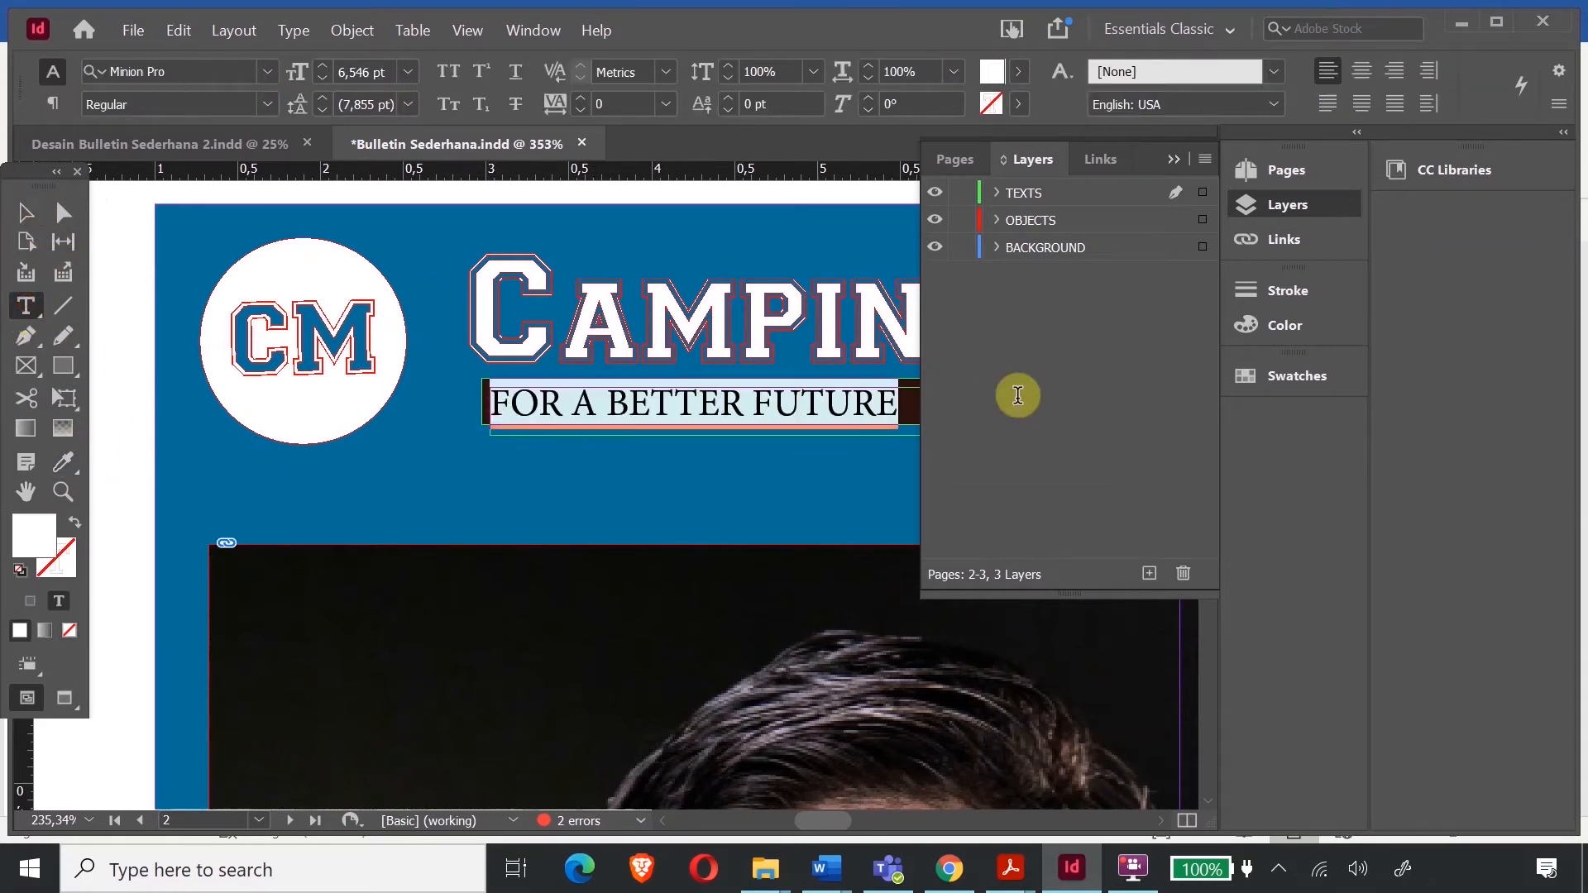
{"action": "left_click", "coordinate": [62, 466]}
{"action": "right_click", "coordinate": [61, 463]}
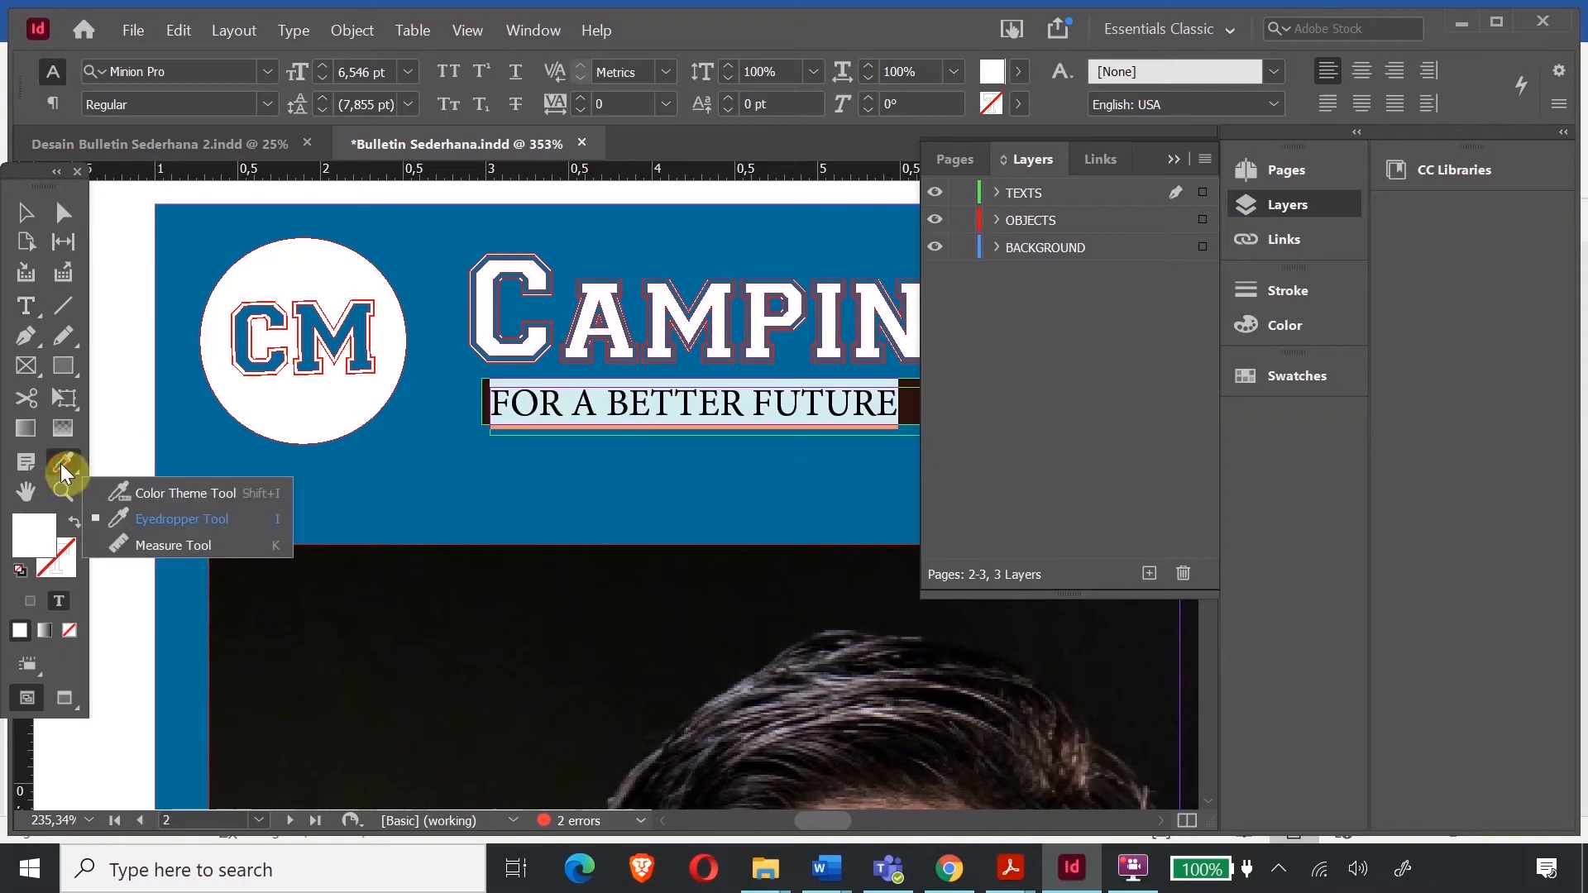
{"action": "left_click", "coordinate": [136, 520]}
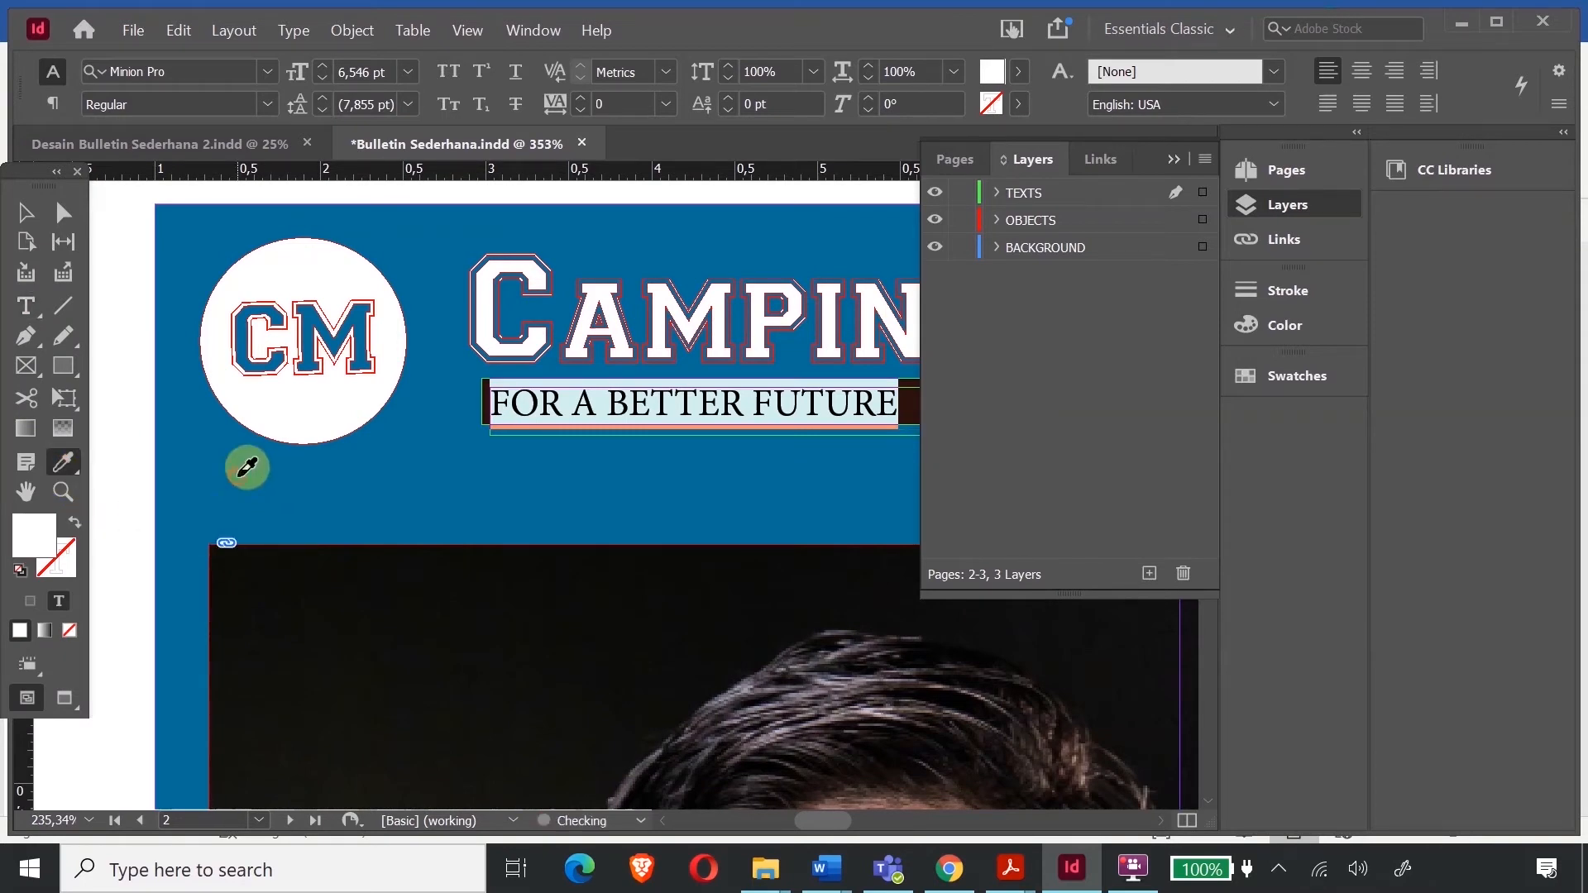
{"action": "left_click", "coordinate": [247, 468]}
{"action": "left_click", "coordinate": [26, 213]}
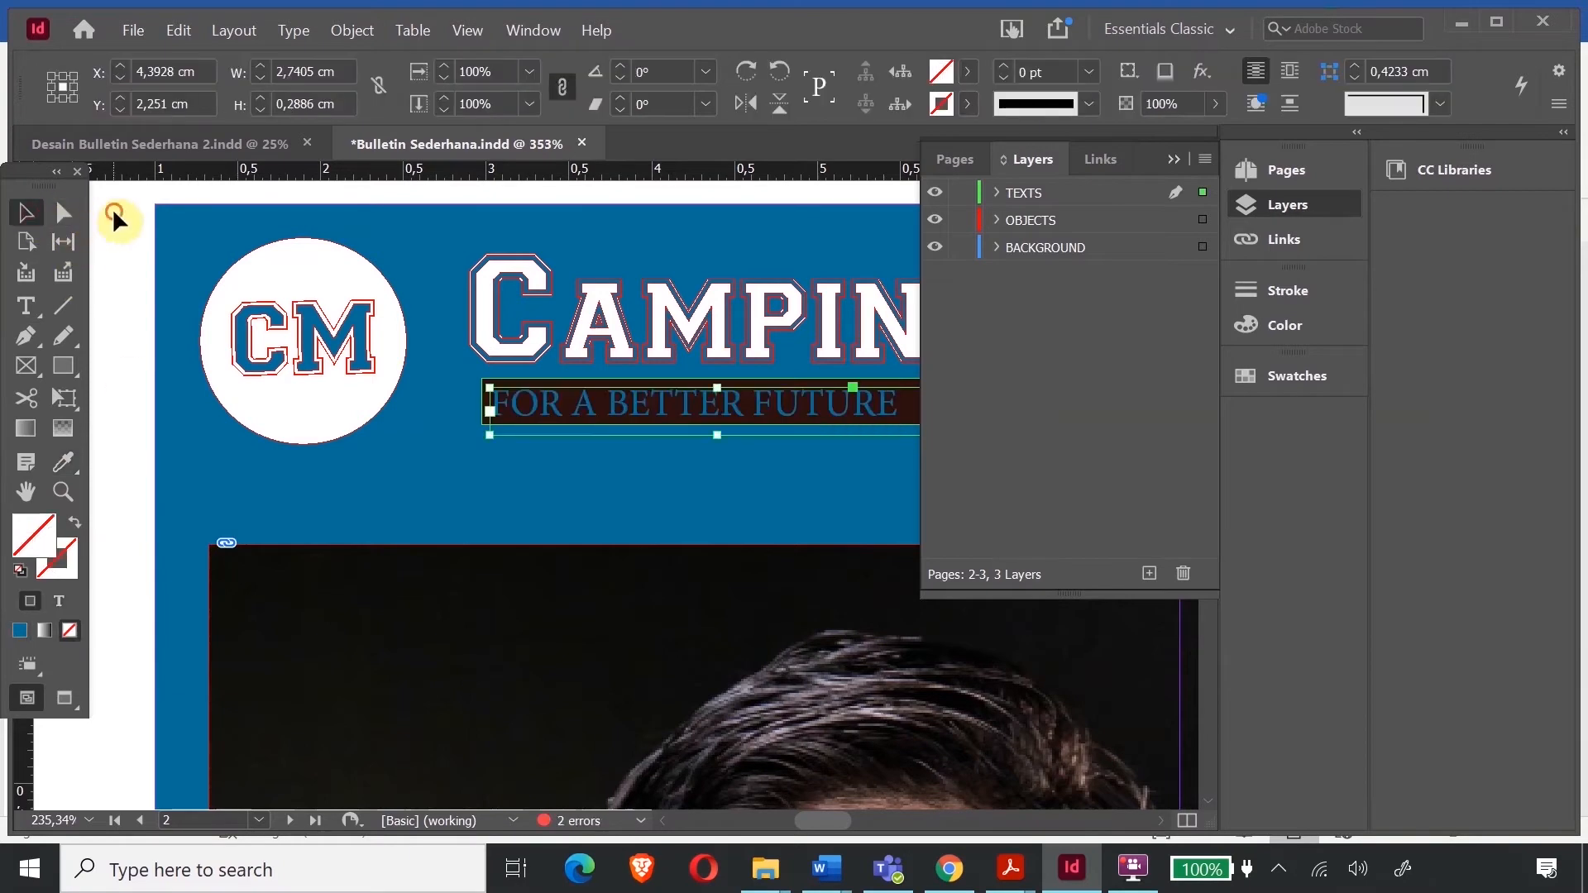
{"action": "left_click", "coordinate": [114, 213]}
- Give the Vol 2/ Mar 2021 text the same blue and right-align it
{"action": "left_click_drag", "start_coordinate": [825, 827], "coordinate": [861, 832]}
{"action": "left_click", "coordinate": [567, 404]}
{"action": "double_click", "coordinate": [560, 389]}
{"action": "left_click", "coordinate": [491, 405]}
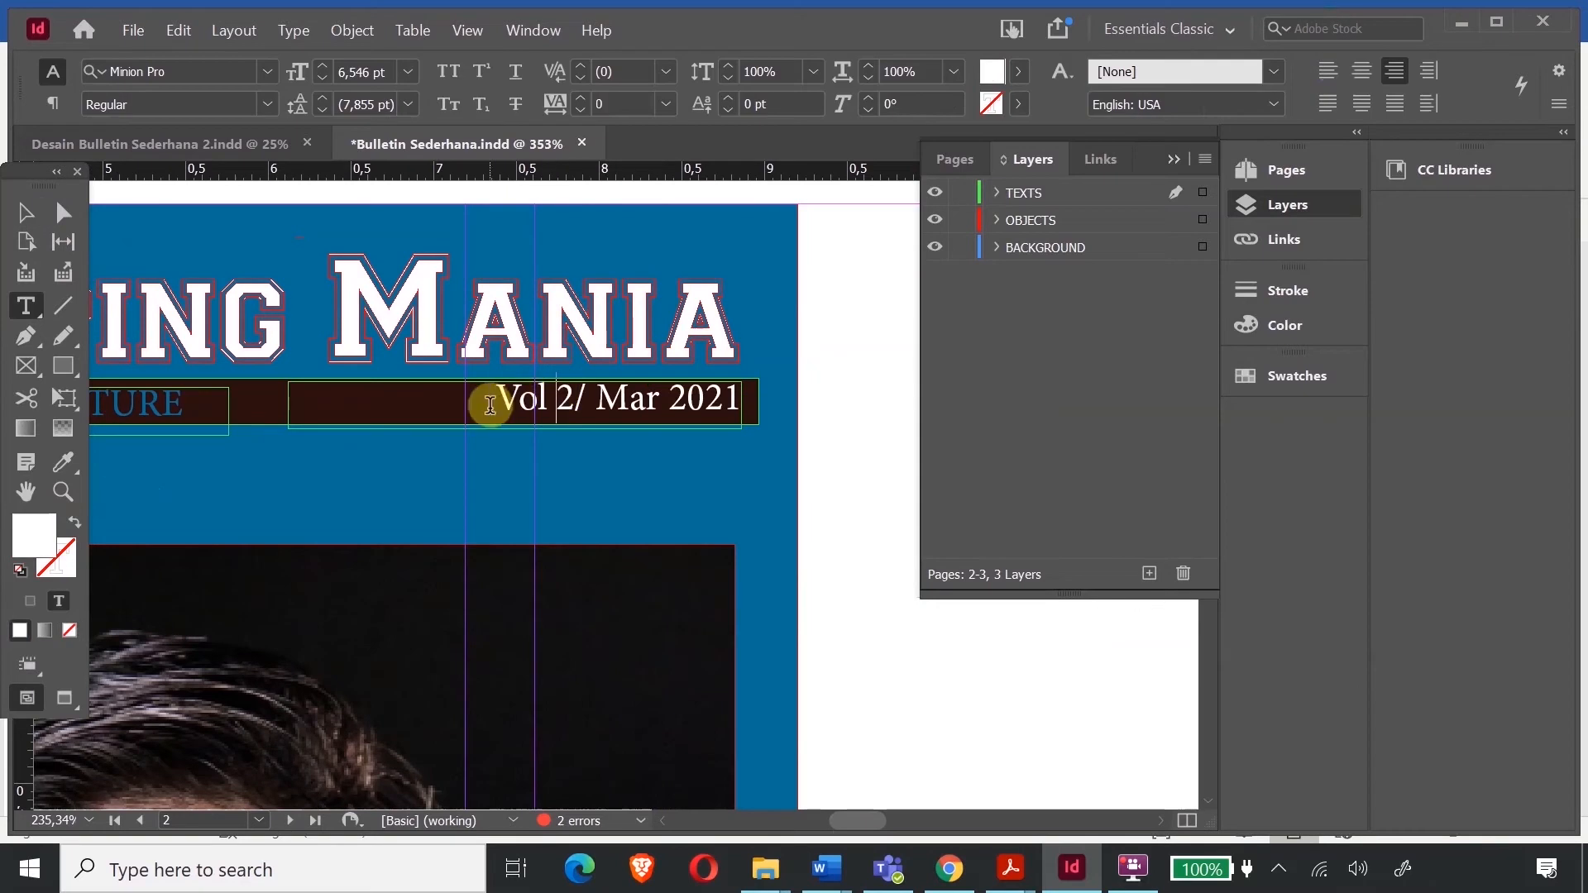
{"action": "left_click_drag", "start_coordinate": [504, 400], "coordinate": [775, 428]}
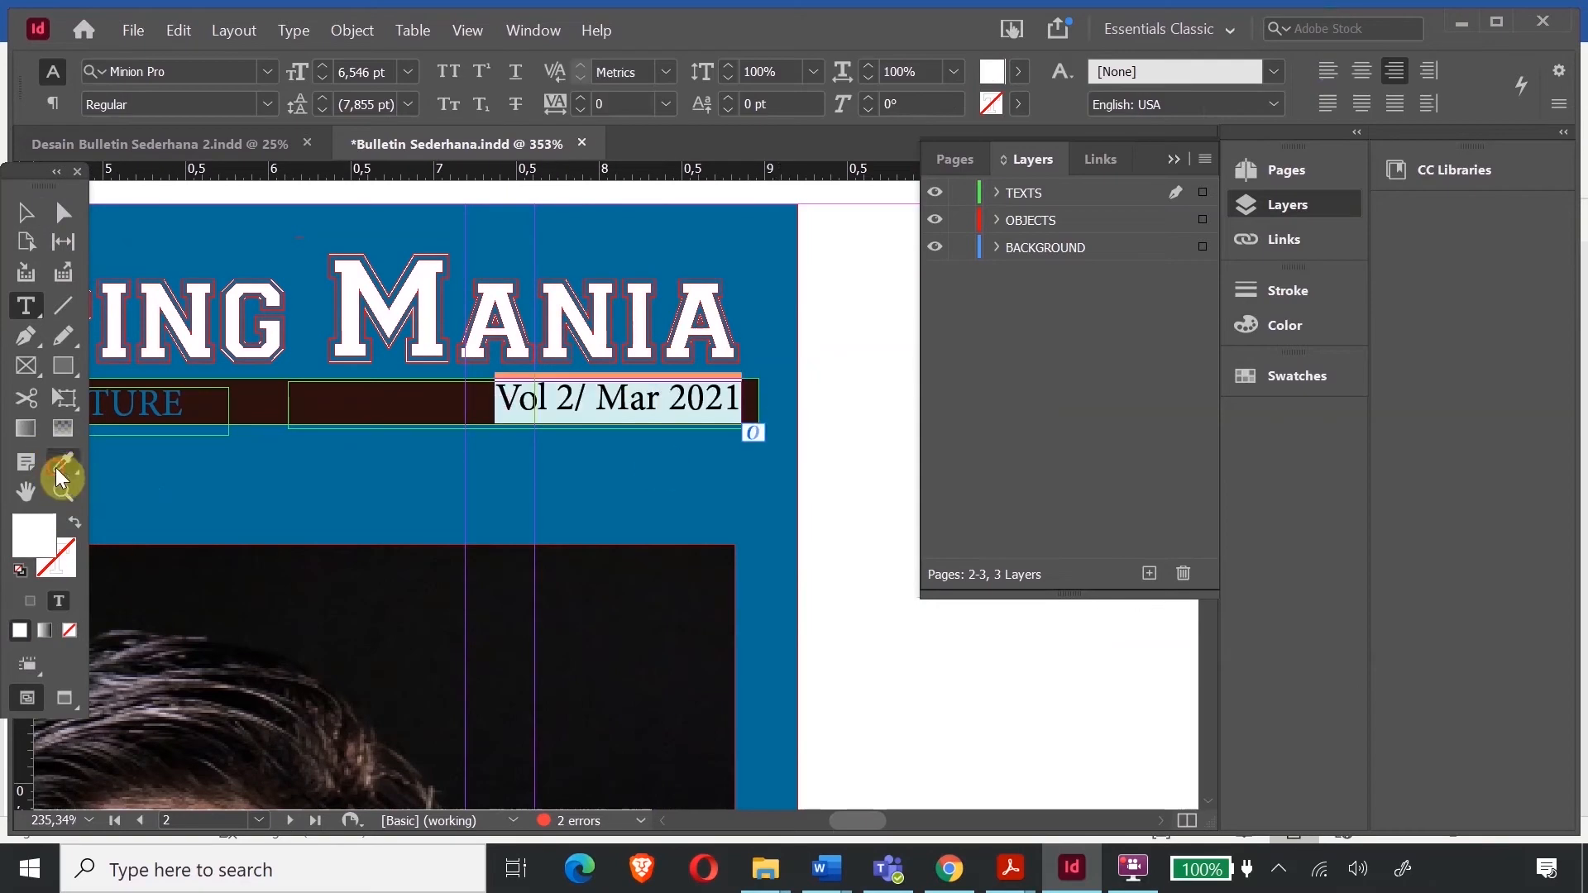
{"action": "left_click", "coordinate": [147, 405]}
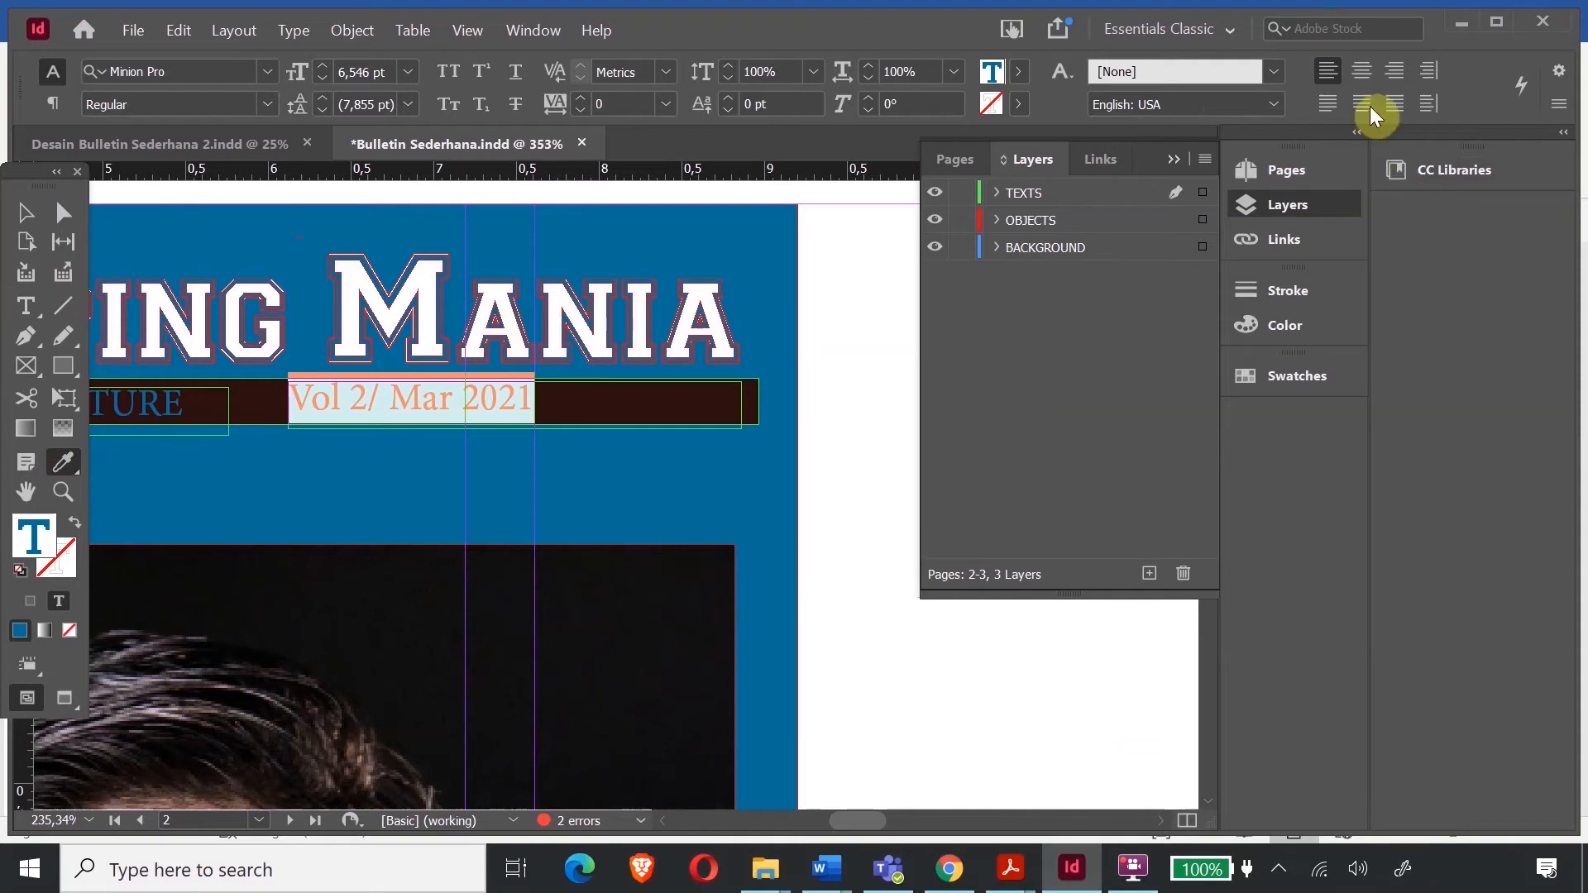
{"action": "left_click", "coordinate": [1395, 71]}
{"action": "left_click", "coordinate": [26, 213]}
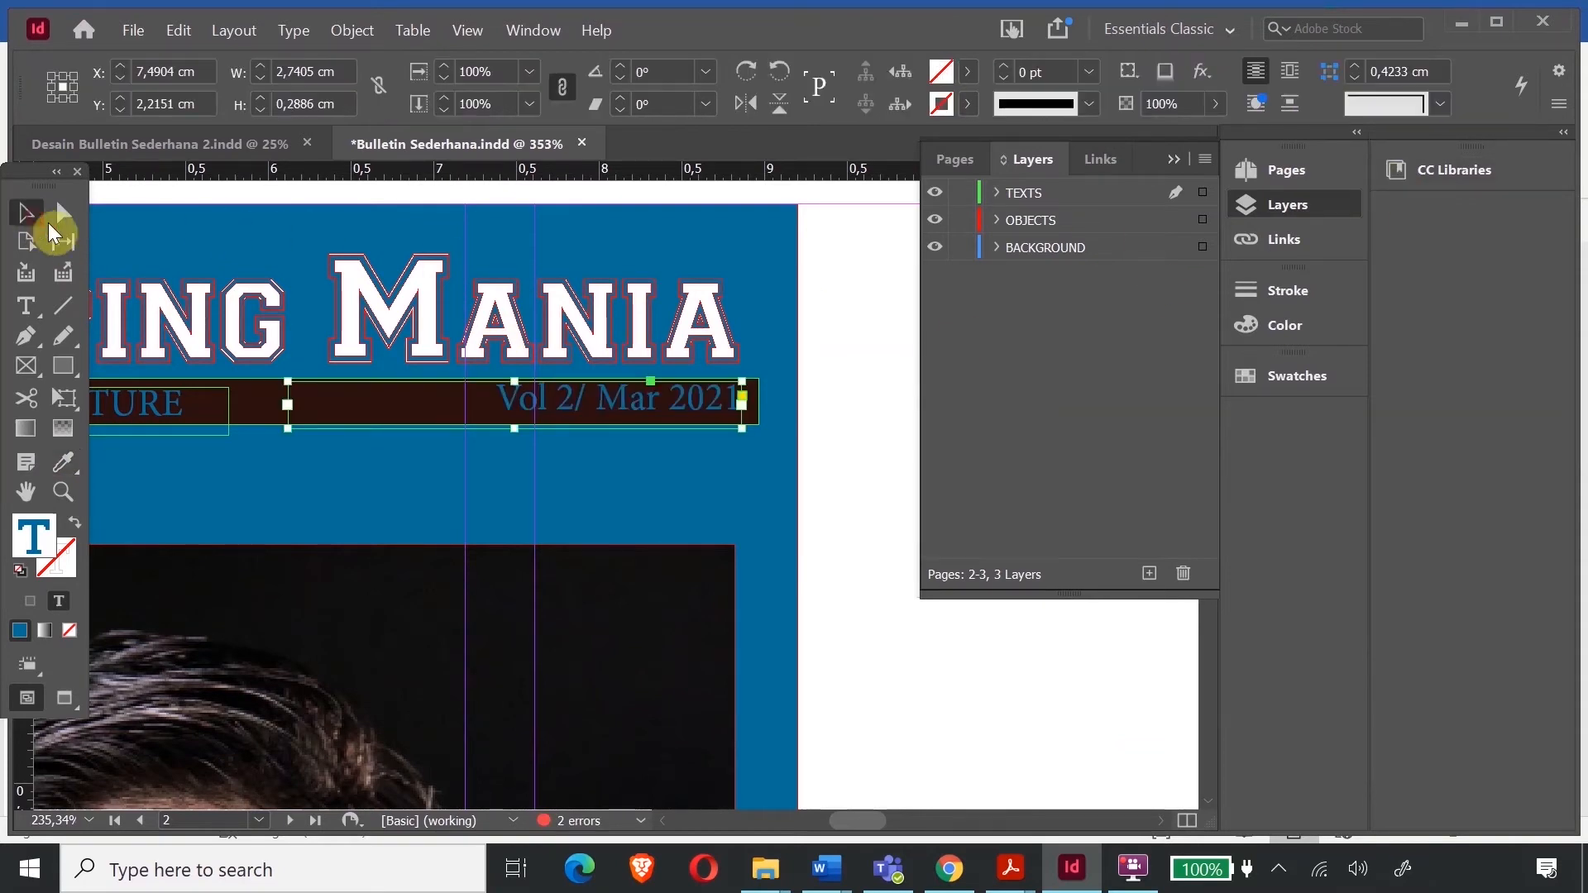
{"action": "left_click", "coordinate": [916, 819]}
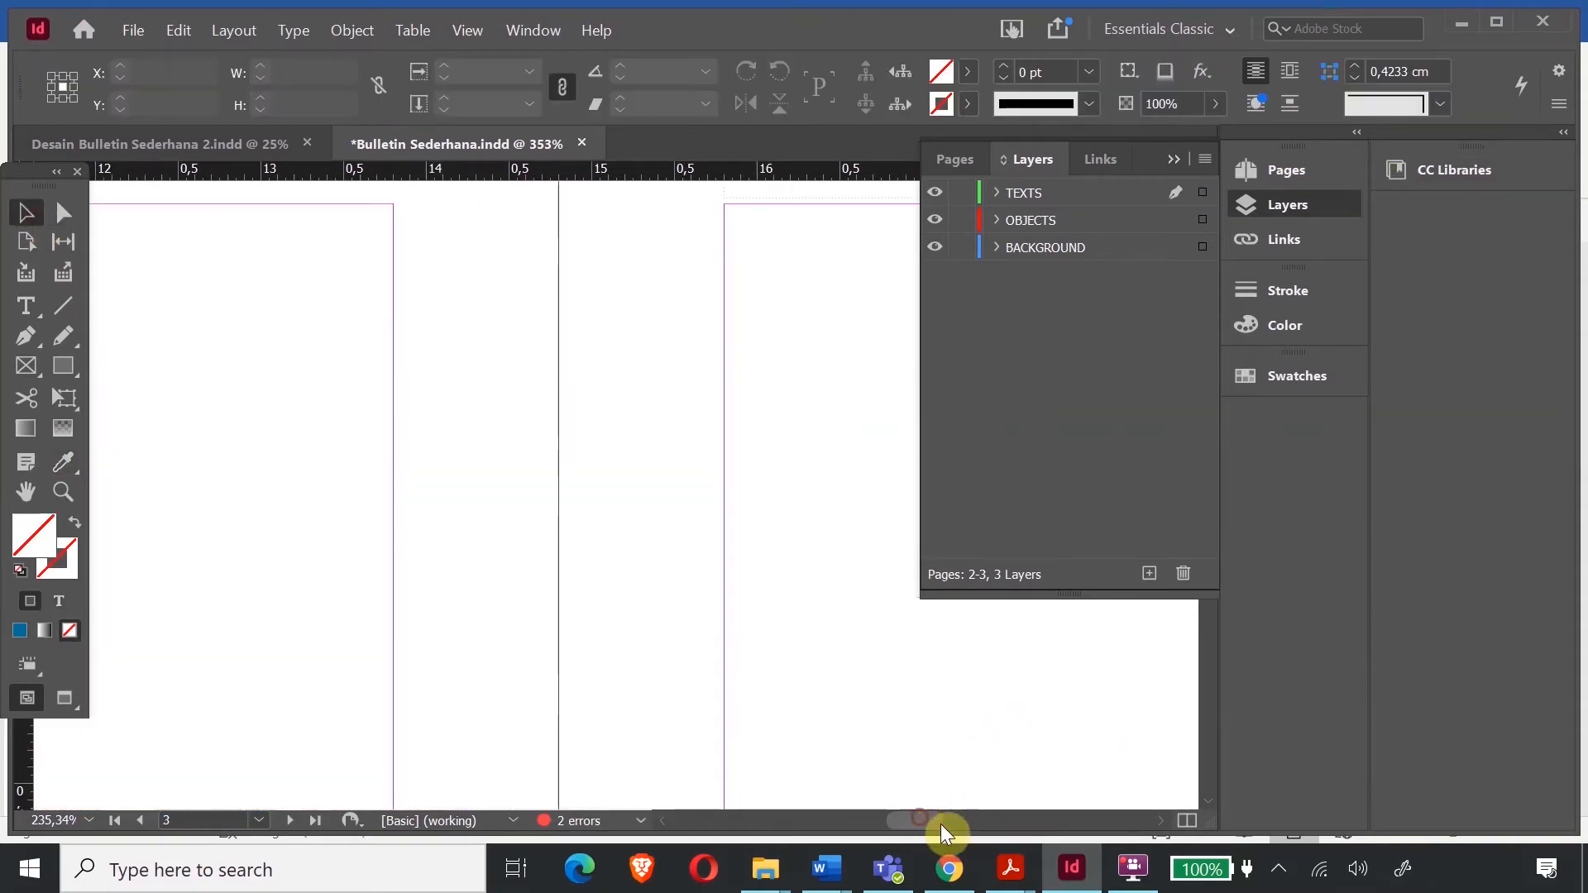
- Zoom into the masthead tagline area and select the dark brown band behind it
{"action": "left_click_drag", "start_coordinate": [925, 816], "coordinate": [945, 819]}
{"action": "key", "text": "ctrl+minus"}
{"action": "key", "text": "ctrl+minus"}
{"action": "key", "text": "ctrl+minus"}
{"action": "key", "text": "ctrl+minus"}
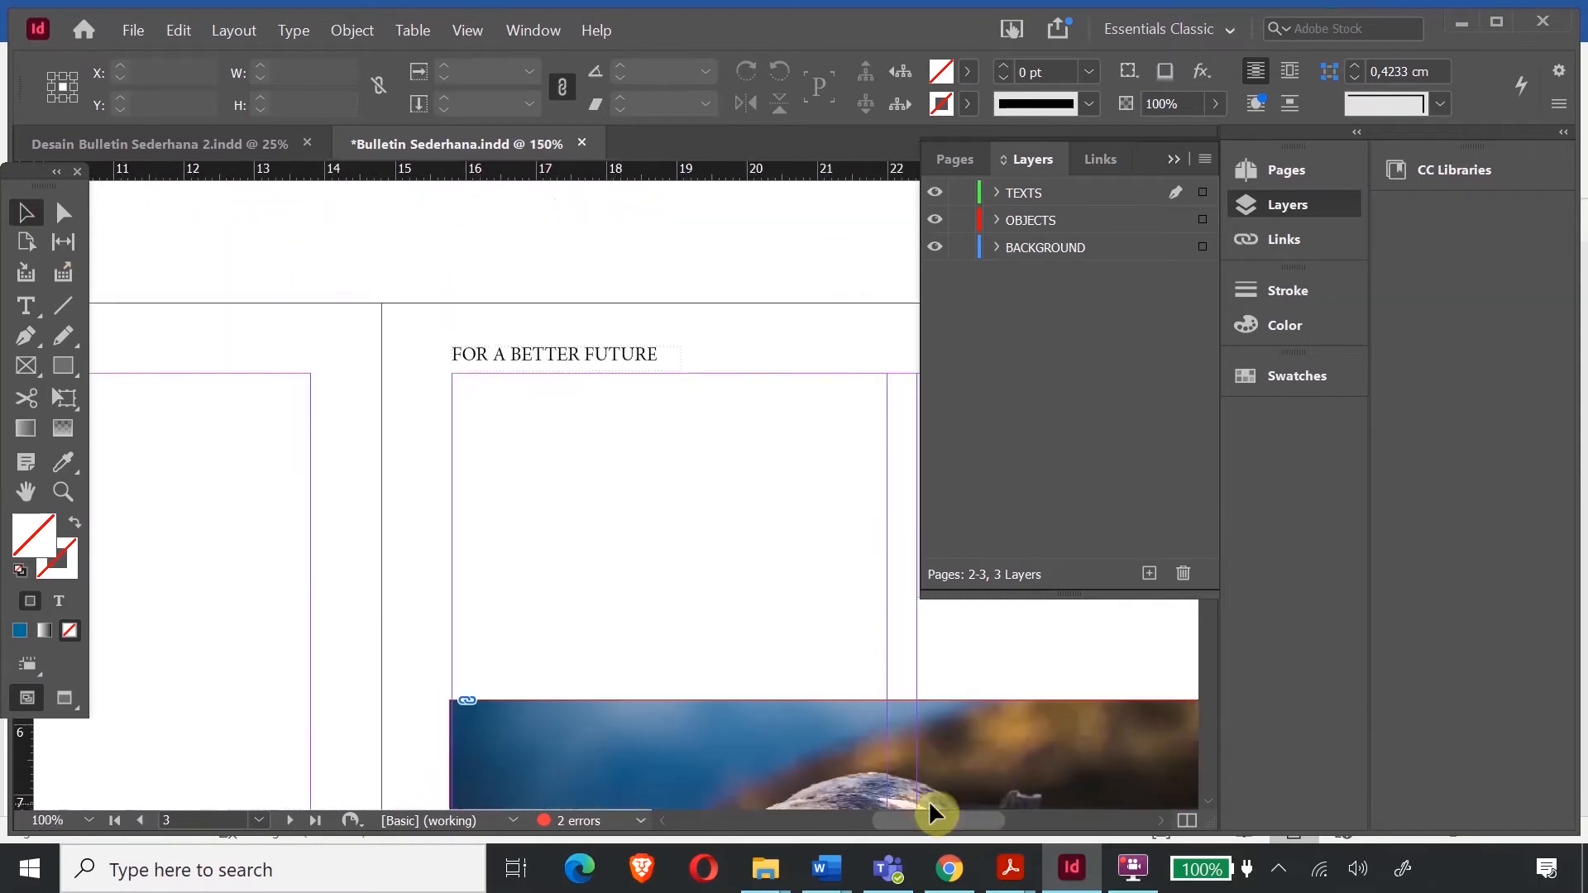
{"action": "scroll", "coordinate": [768, 587], "scroll_direction": "up", "scroll_amount": 10}
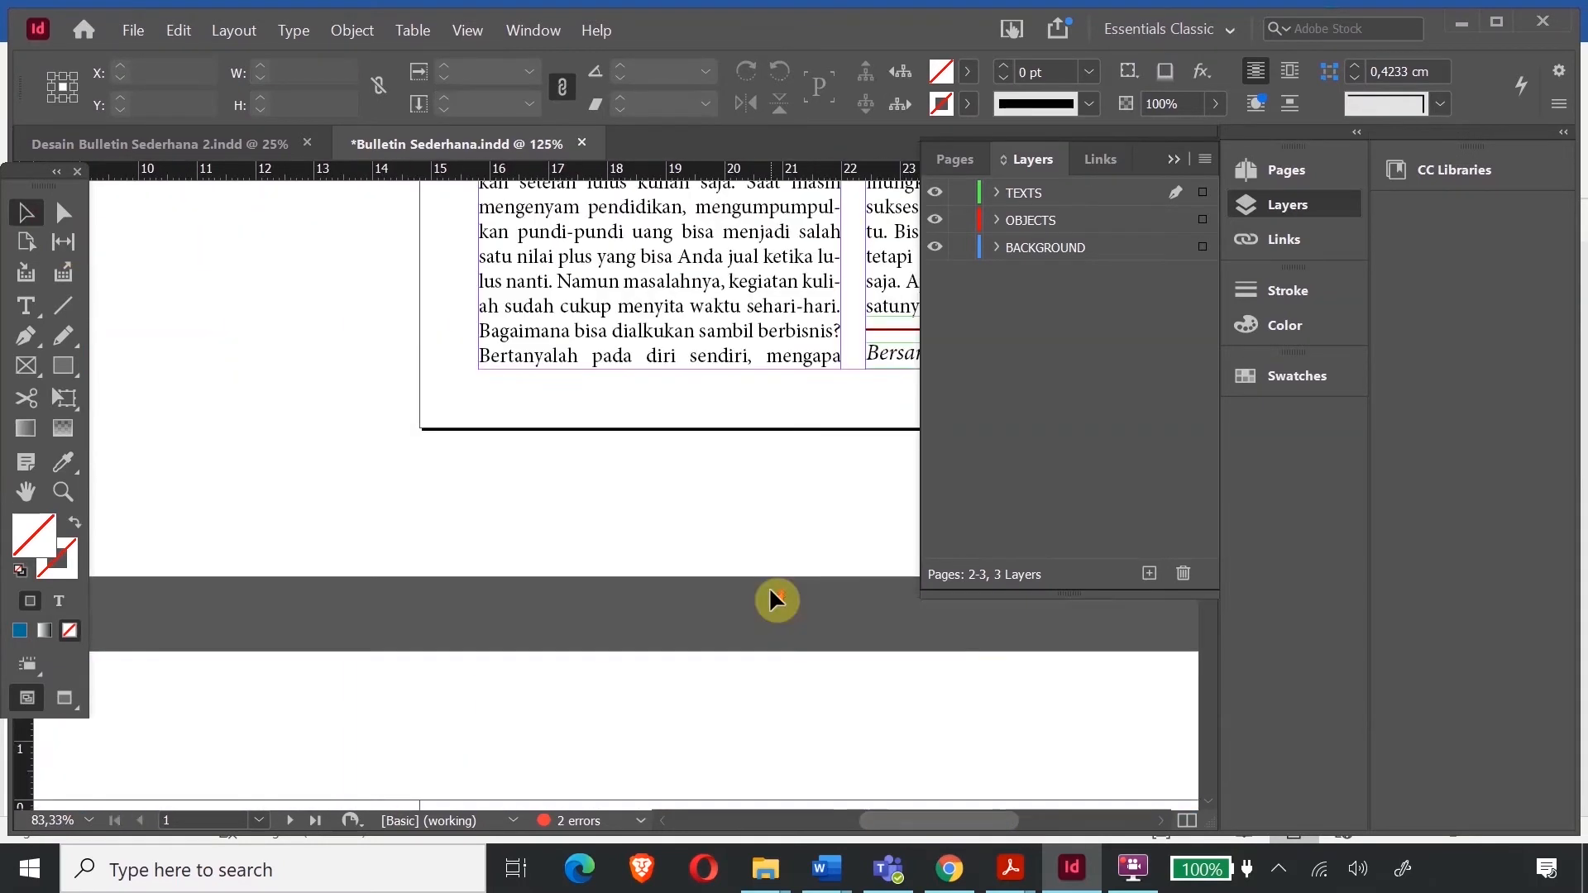
{"action": "scroll", "coordinate": [768, 588], "scroll_direction": "down", "scroll_amount": 5}
{"action": "left_click_drag", "start_coordinate": [906, 821], "coordinate": [862, 830]}
{"action": "scroll", "coordinate": [725, 731], "scroll_direction": "down", "scroll_amount": 6}
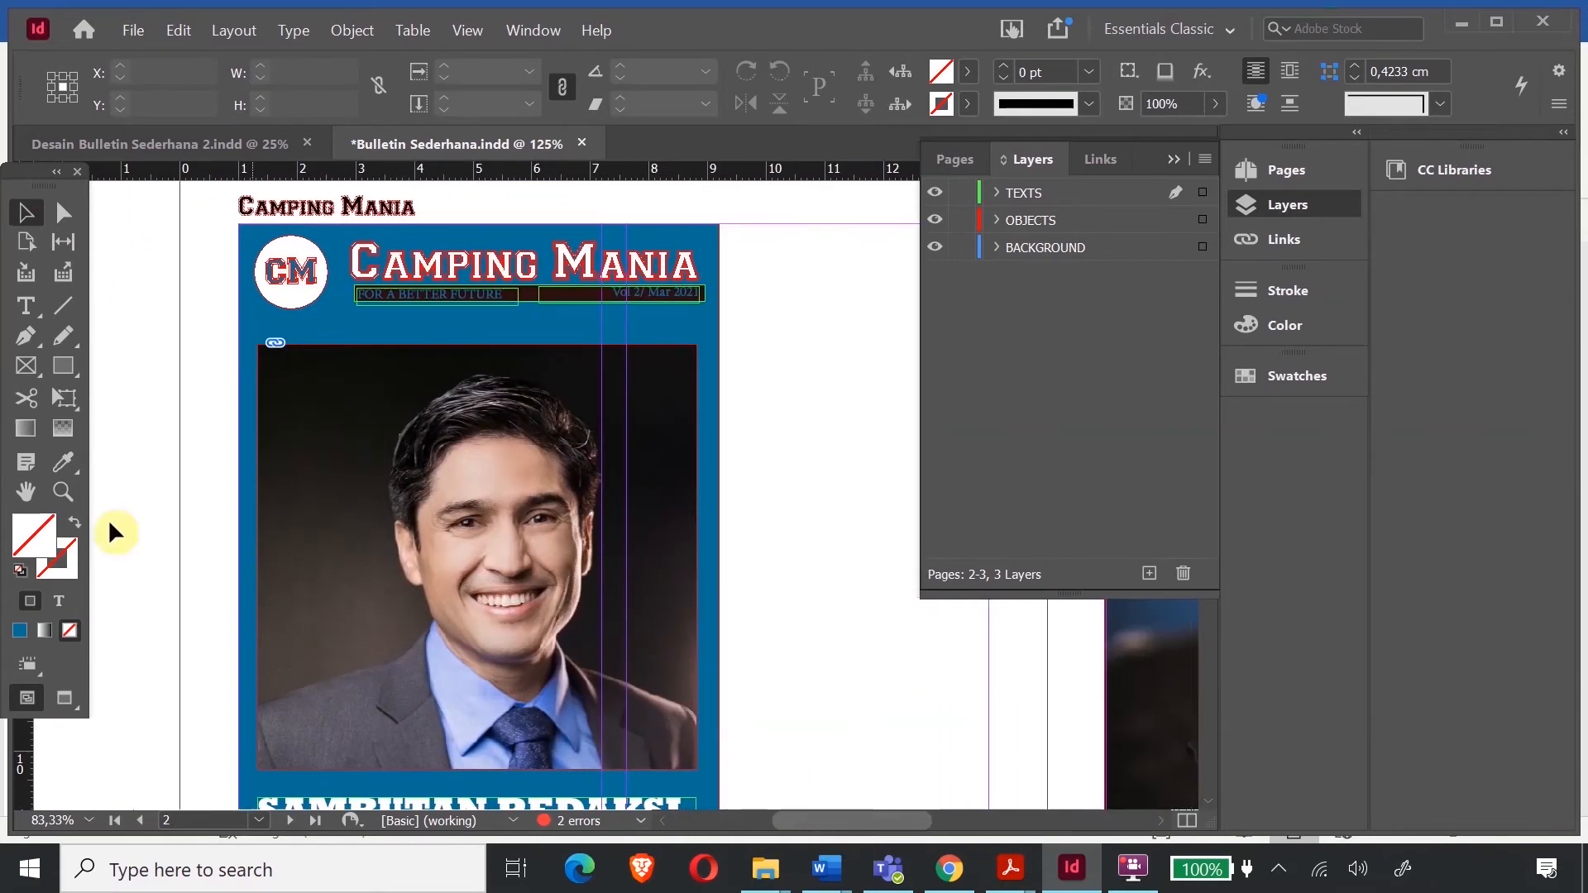
{"action": "left_click", "coordinate": [72, 491]}
{"action": "left_click_drag", "start_coordinate": [333, 270], "coordinate": [759, 366]}
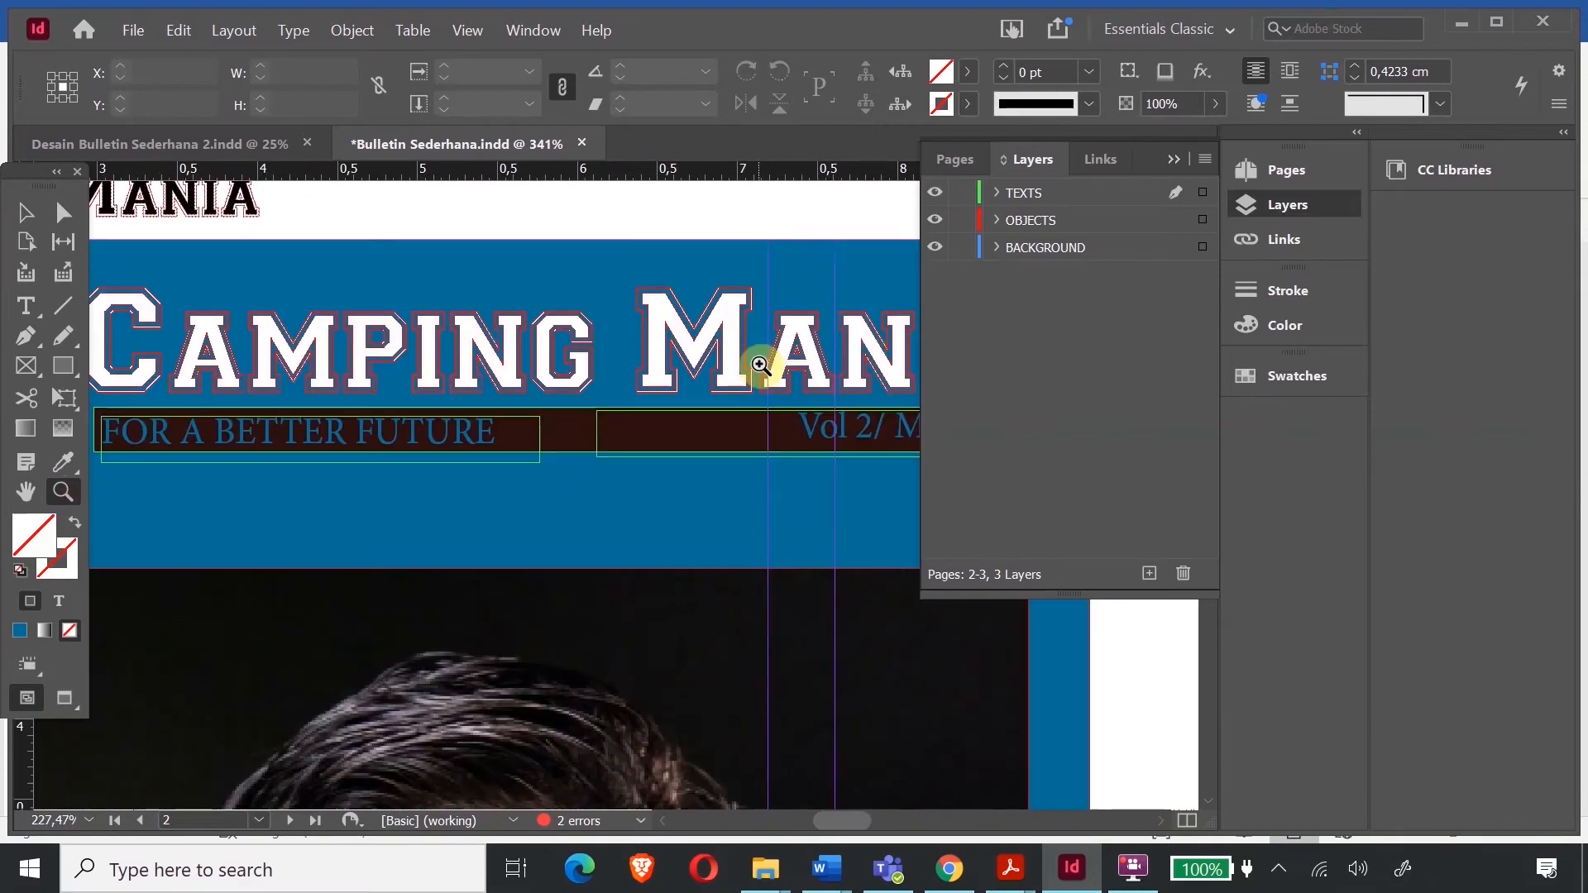
{"action": "left_click", "coordinate": [579, 460]}
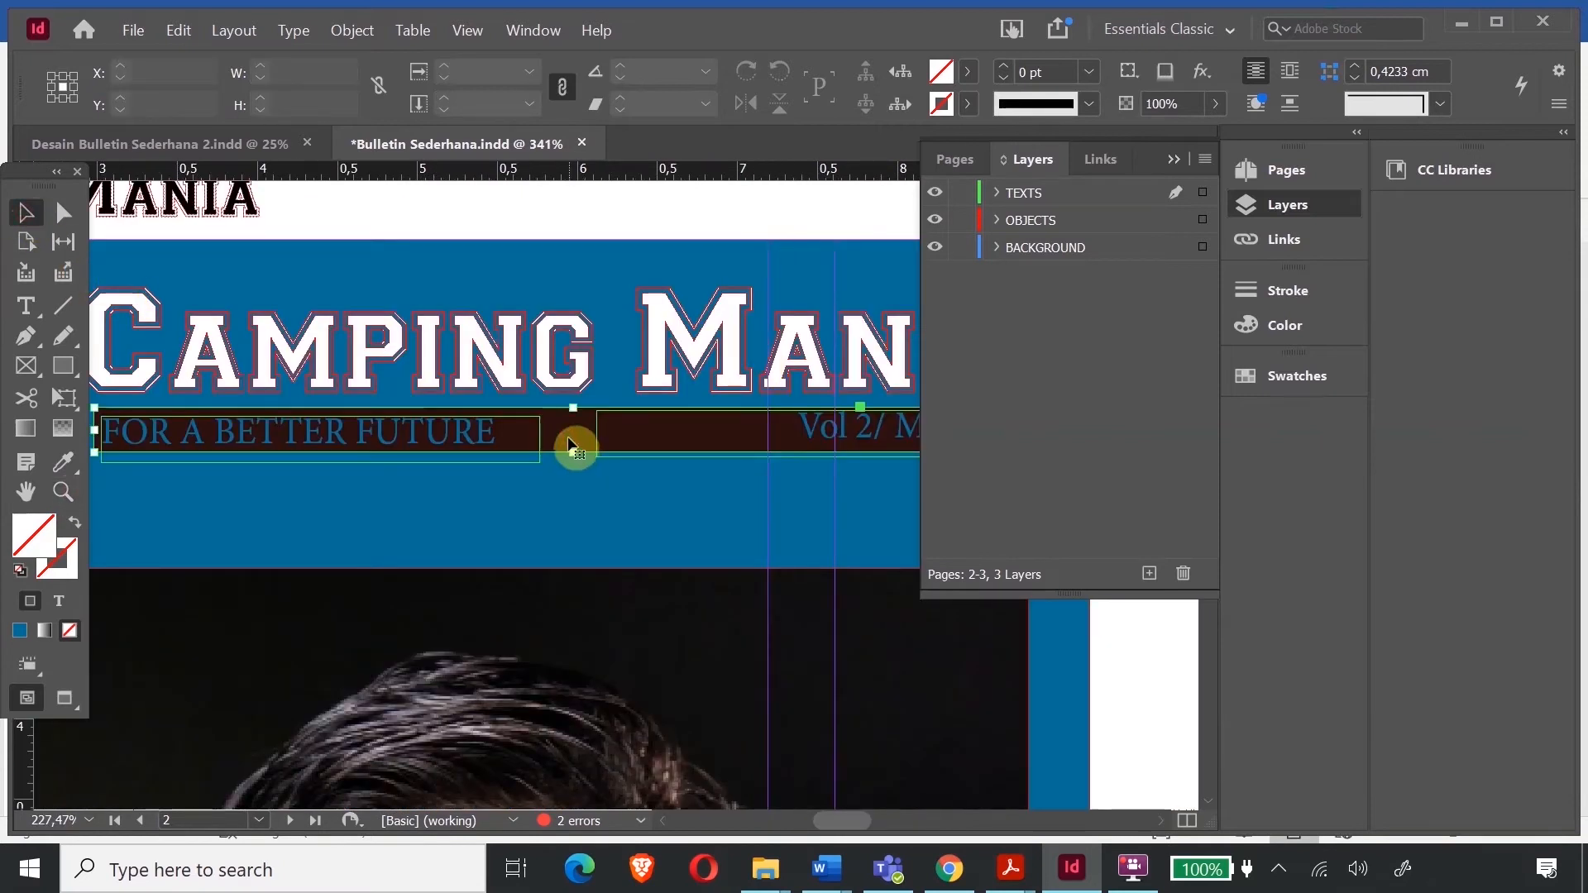
- Change the band's fill to white (ffffff), then deselect and zoom back out
{"action": "double_click", "coordinate": [42, 541]}
{"action": "left_click_drag", "start_coordinate": [486, 585], "coordinate": [827, 302]}
{"action": "left_click", "coordinate": [817, 284]}
{"action": "left_click", "coordinate": [1034, 262]}
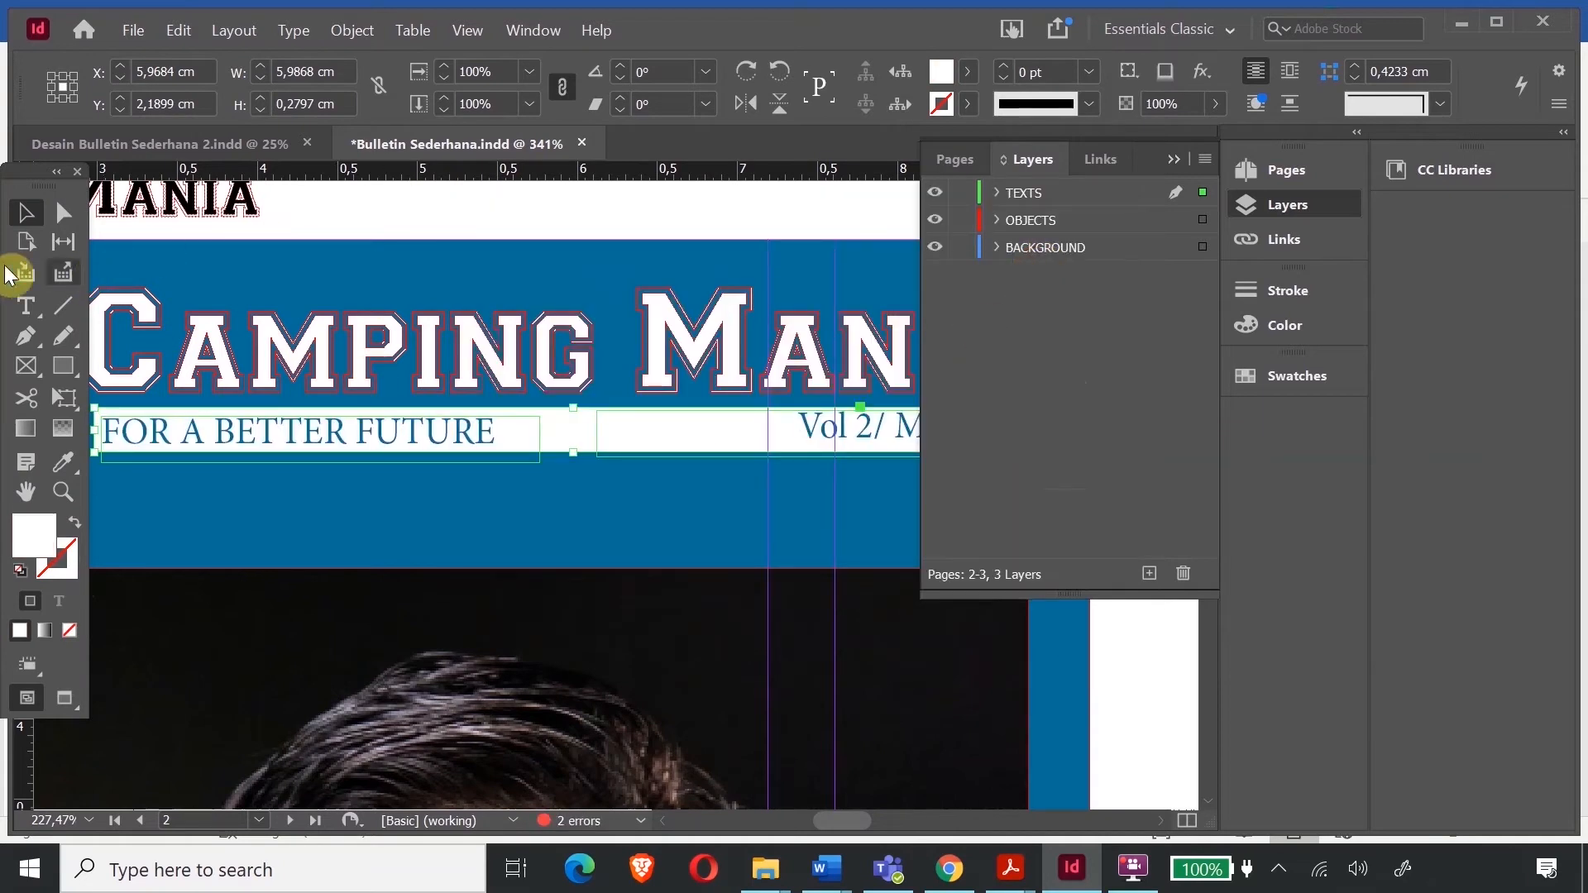
{"action": "left_click", "coordinate": [312, 189]}
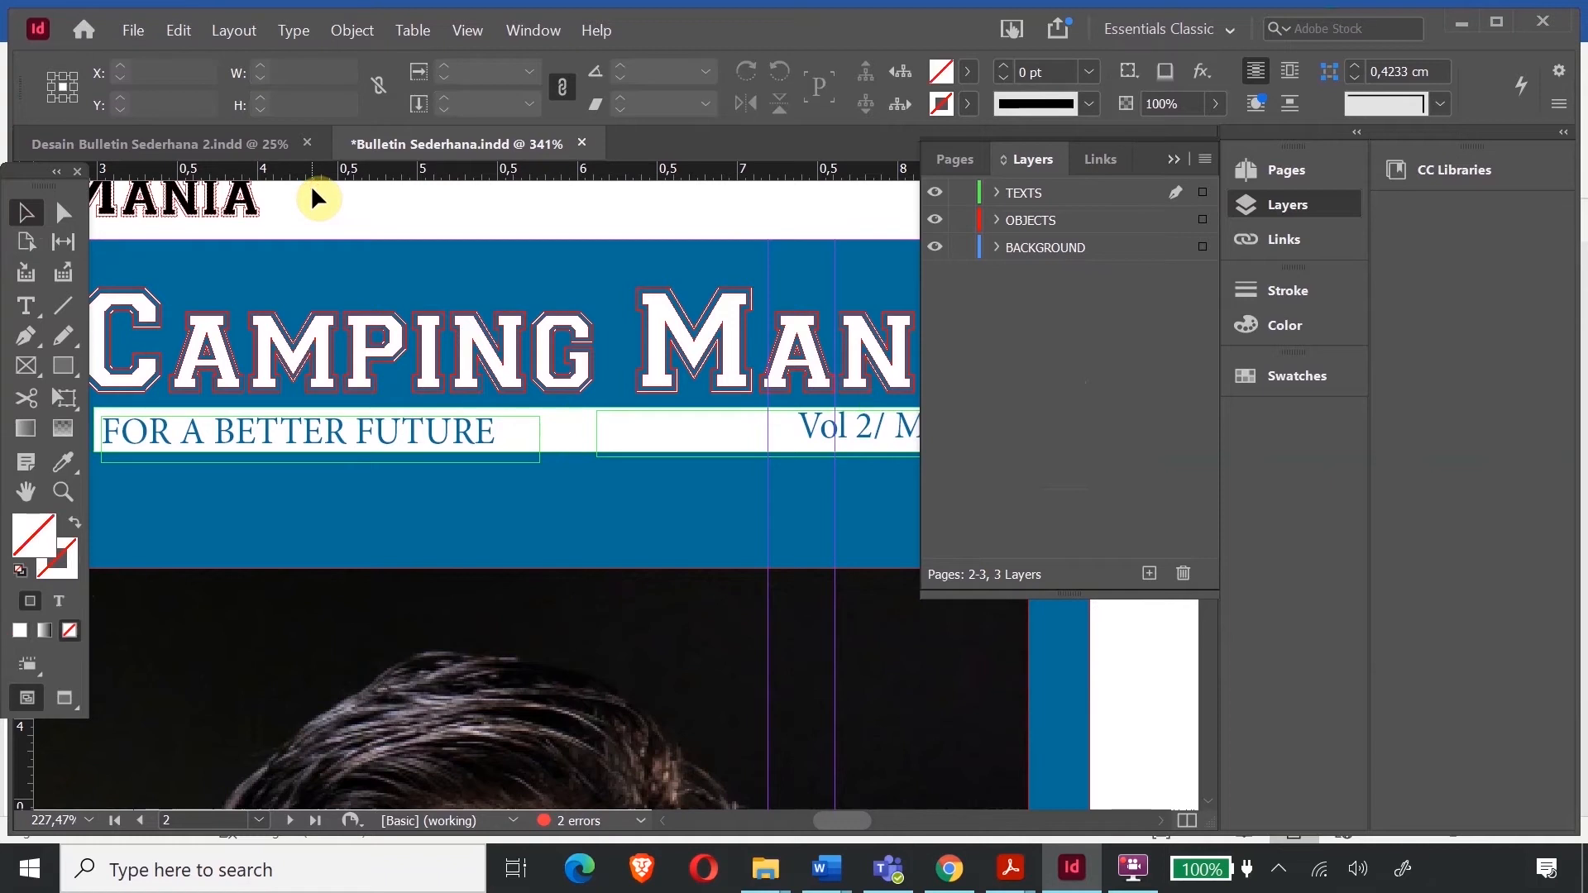
{"action": "key", "text": "ctrl+minus"}
{"action": "key", "text": "ctrl+minus"}
{"action": "key", "text": "ctrl+minus"}
{"action": "key", "text": "ctrl+minus"}
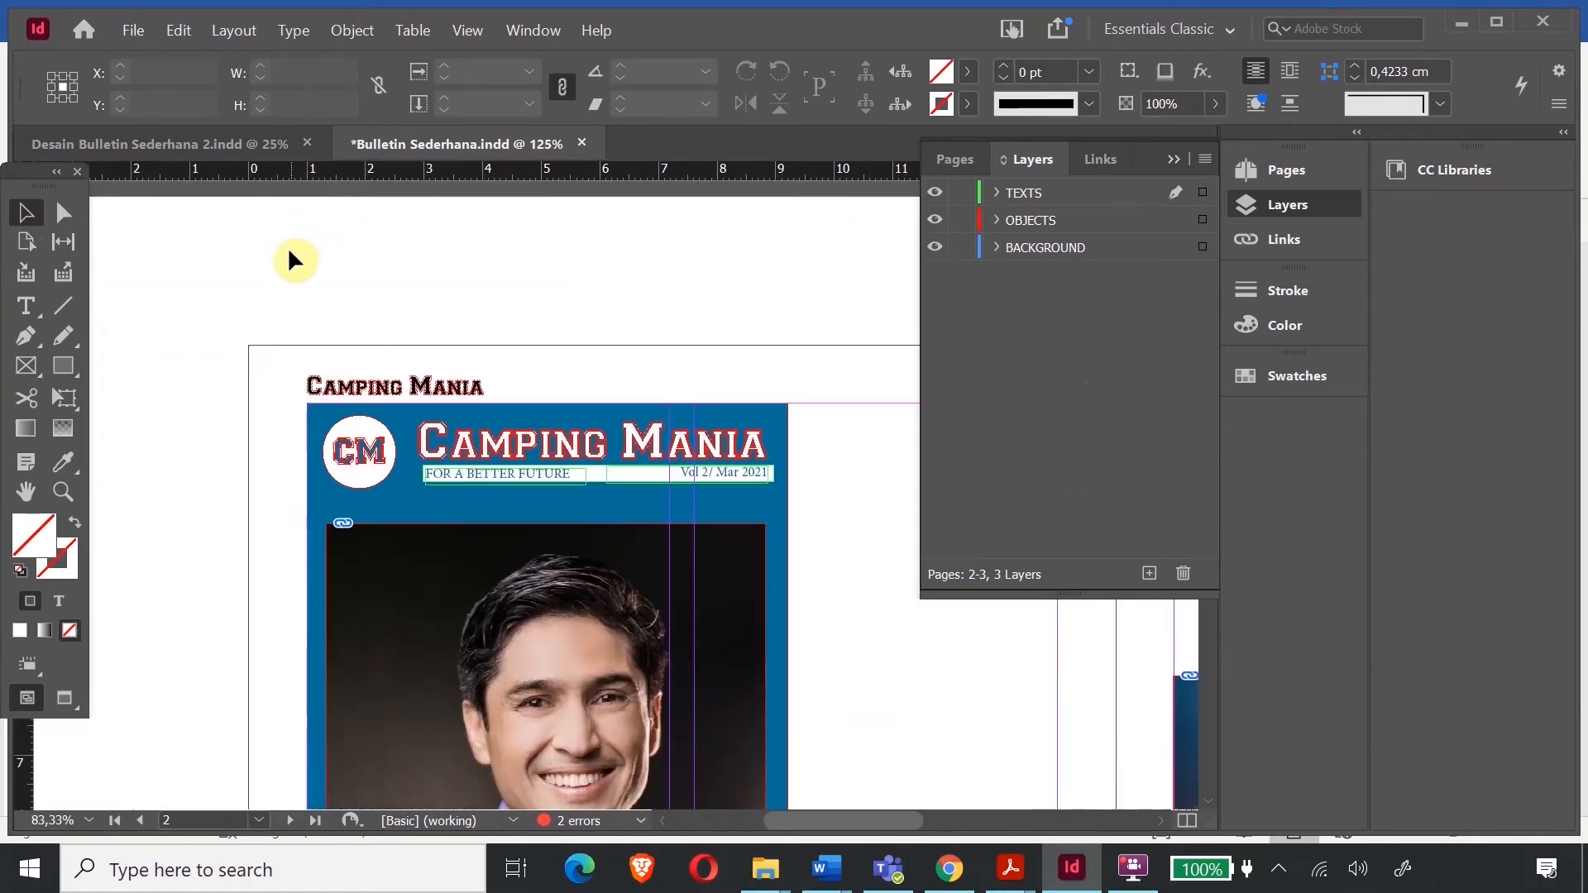
{"action": "left_click_drag", "start_coordinate": [871, 818], "coordinate": [1005, 824]}
- Select page 1's address, website/social and email/phone contact frames together
{"action": "scroll", "coordinate": [836, 503], "scroll_direction": "up", "scroll_amount": 10}
{"action": "scroll", "coordinate": [835, 503], "scroll_direction": "up", "scroll_amount": 5}
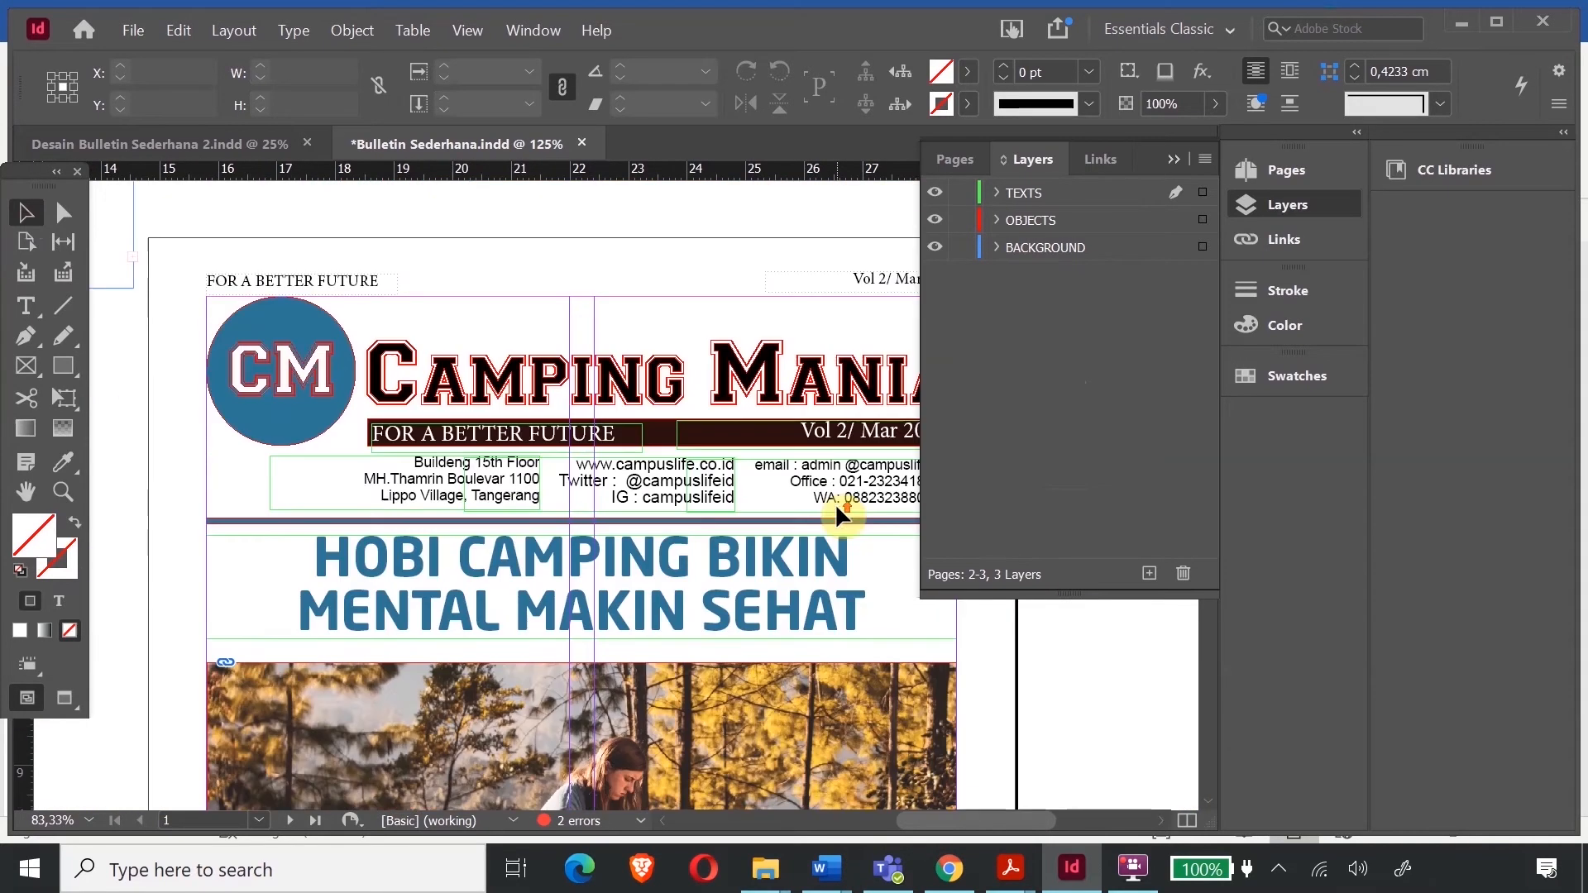
{"action": "left_click", "coordinate": [539, 487]}
{"action": "left_click", "coordinate": [669, 501], "text": "shift"}
{"action": "left_click", "coordinate": [876, 496], "text": "shift"}
{"action": "scroll", "coordinate": [906, 803], "scroll_direction": "down", "scroll_amount": 1}
{"action": "scroll", "coordinate": [906, 802], "scroll_direction": "down", "scroll_amount": 7}
{"action": "left_click_drag", "start_coordinate": [923, 817], "coordinate": [810, 828]}
{"action": "scroll", "coordinate": [692, 534], "scroll_direction": "down", "scroll_amount": 10}
{"action": "scroll", "coordinate": [691, 535], "scroll_direction": "down", "scroll_amount": 9}
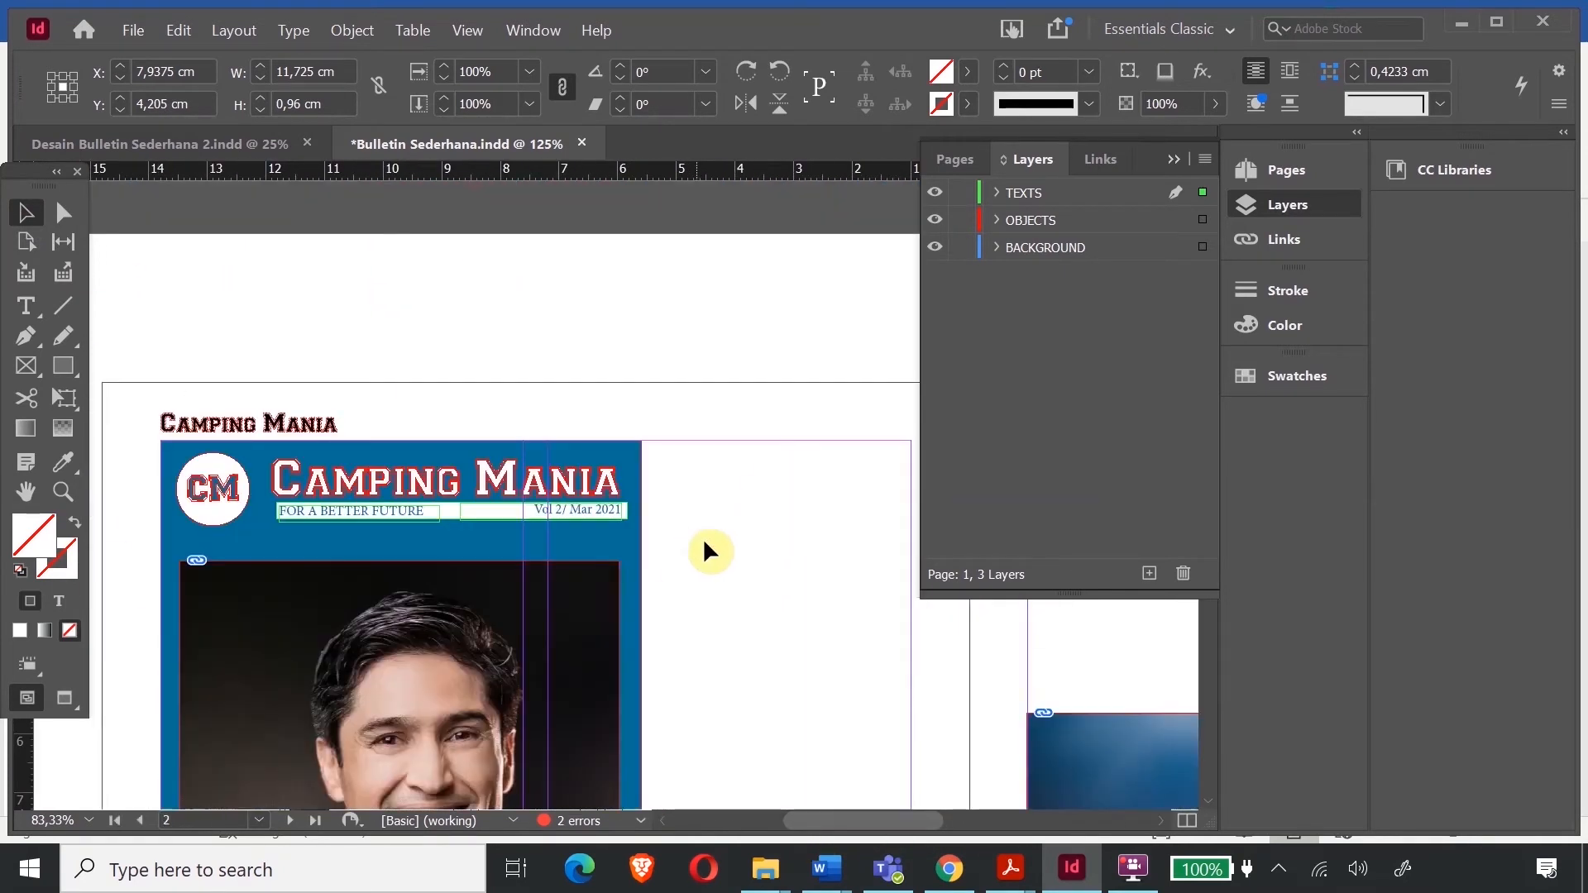
- Paste the contact frames onto page 2 and shrink them to fit under the masthead
{"action": "key", "text": "ctrl+v"}
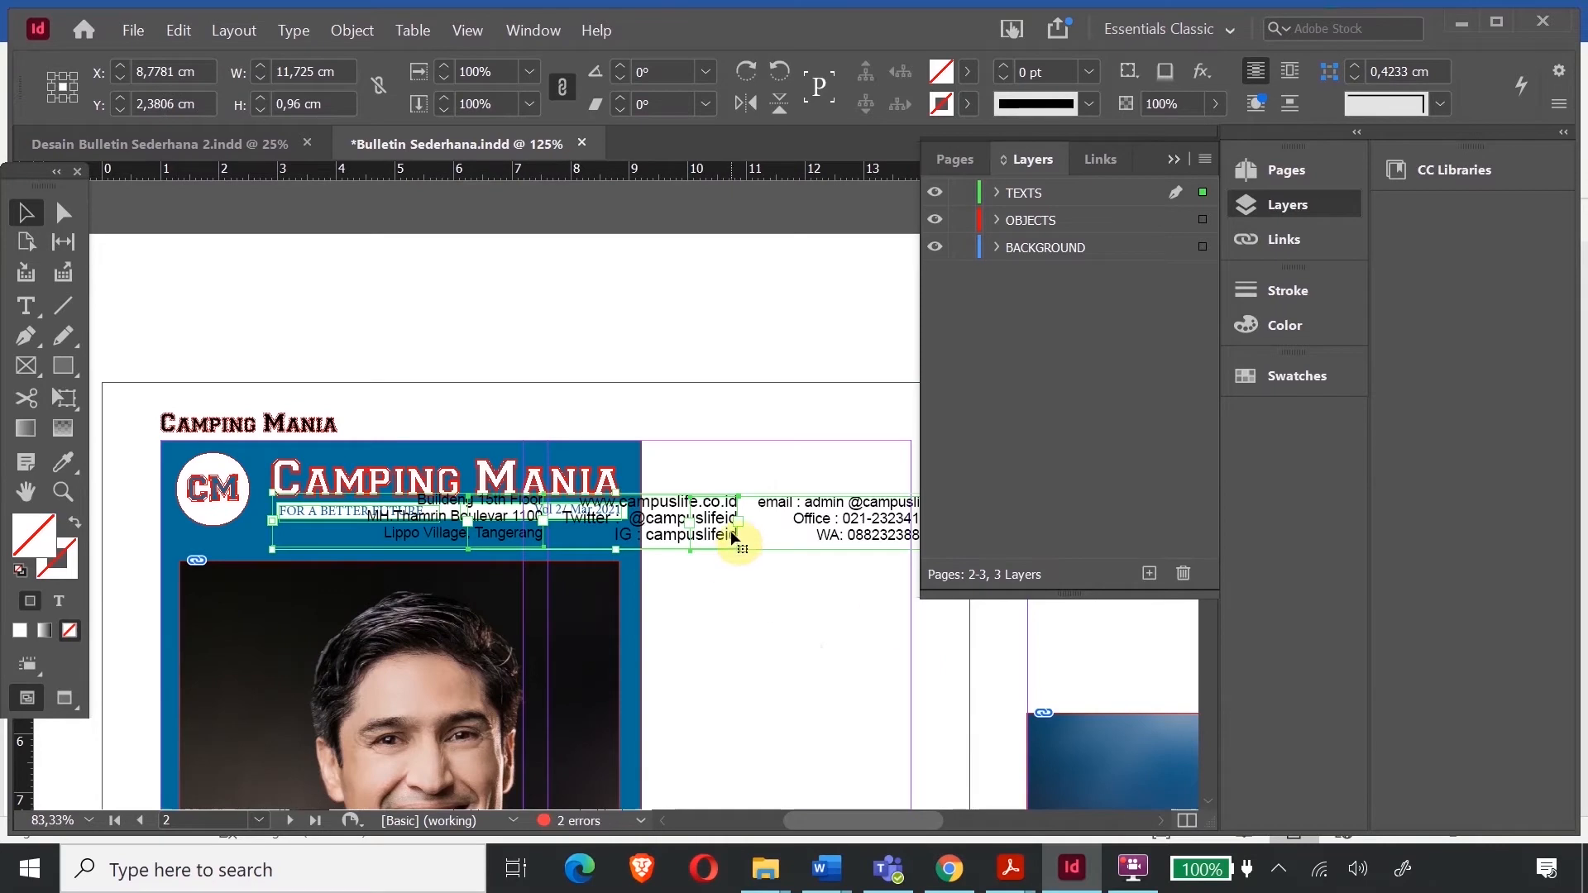
{"action": "left_click_drag", "start_coordinate": [713, 528], "coordinate": [645, 614]}
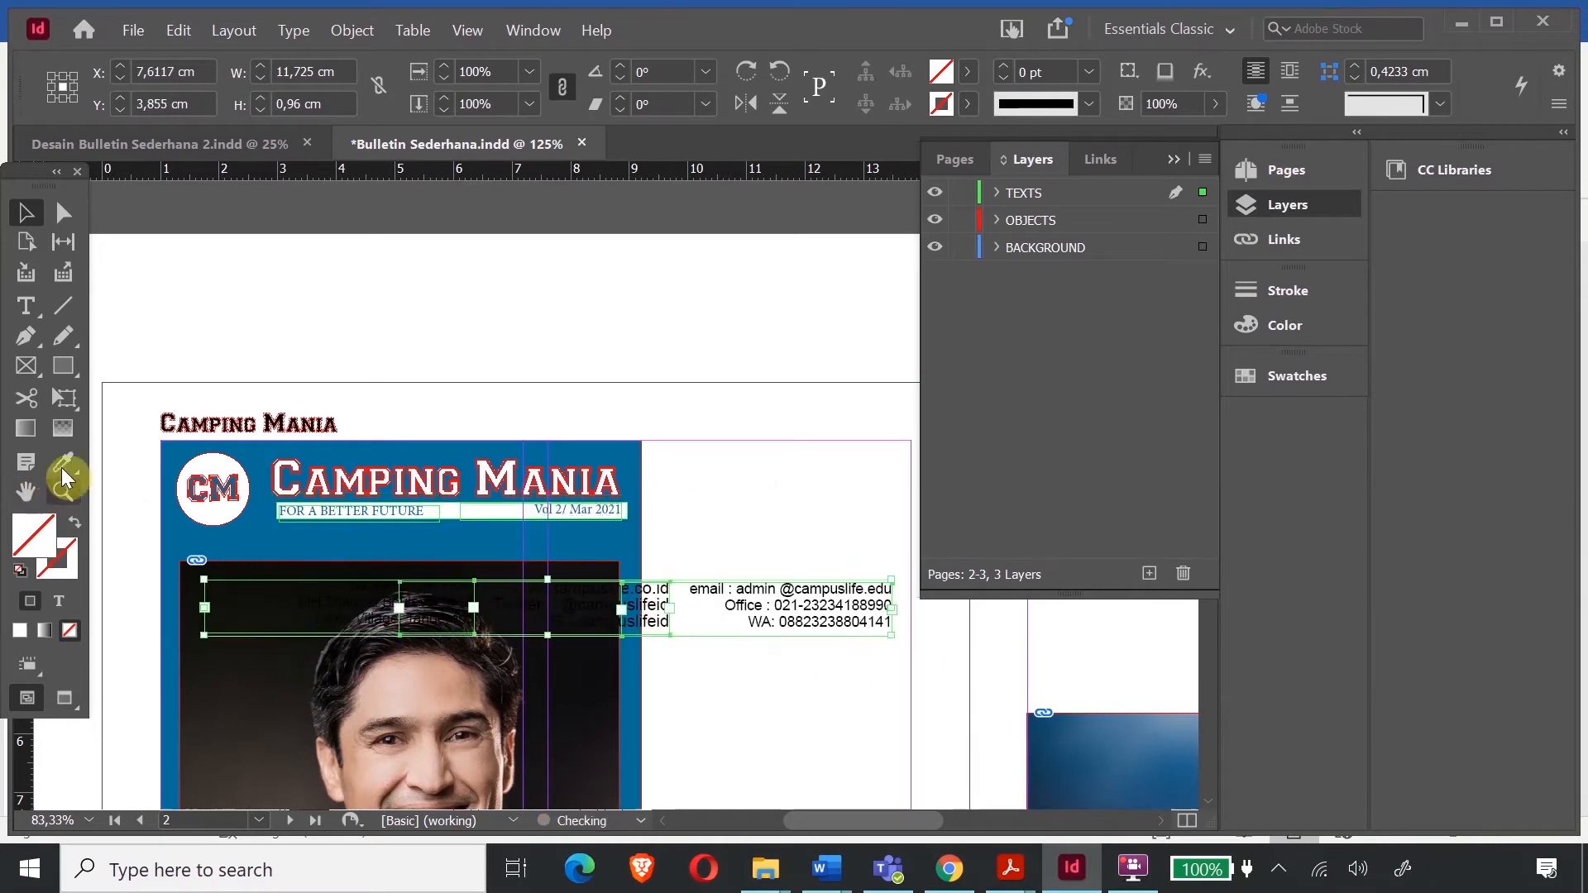
{"action": "left_click", "coordinate": [63, 401]}
{"action": "left_click_drag", "start_coordinate": [891, 634], "coordinate": [576, 544]}
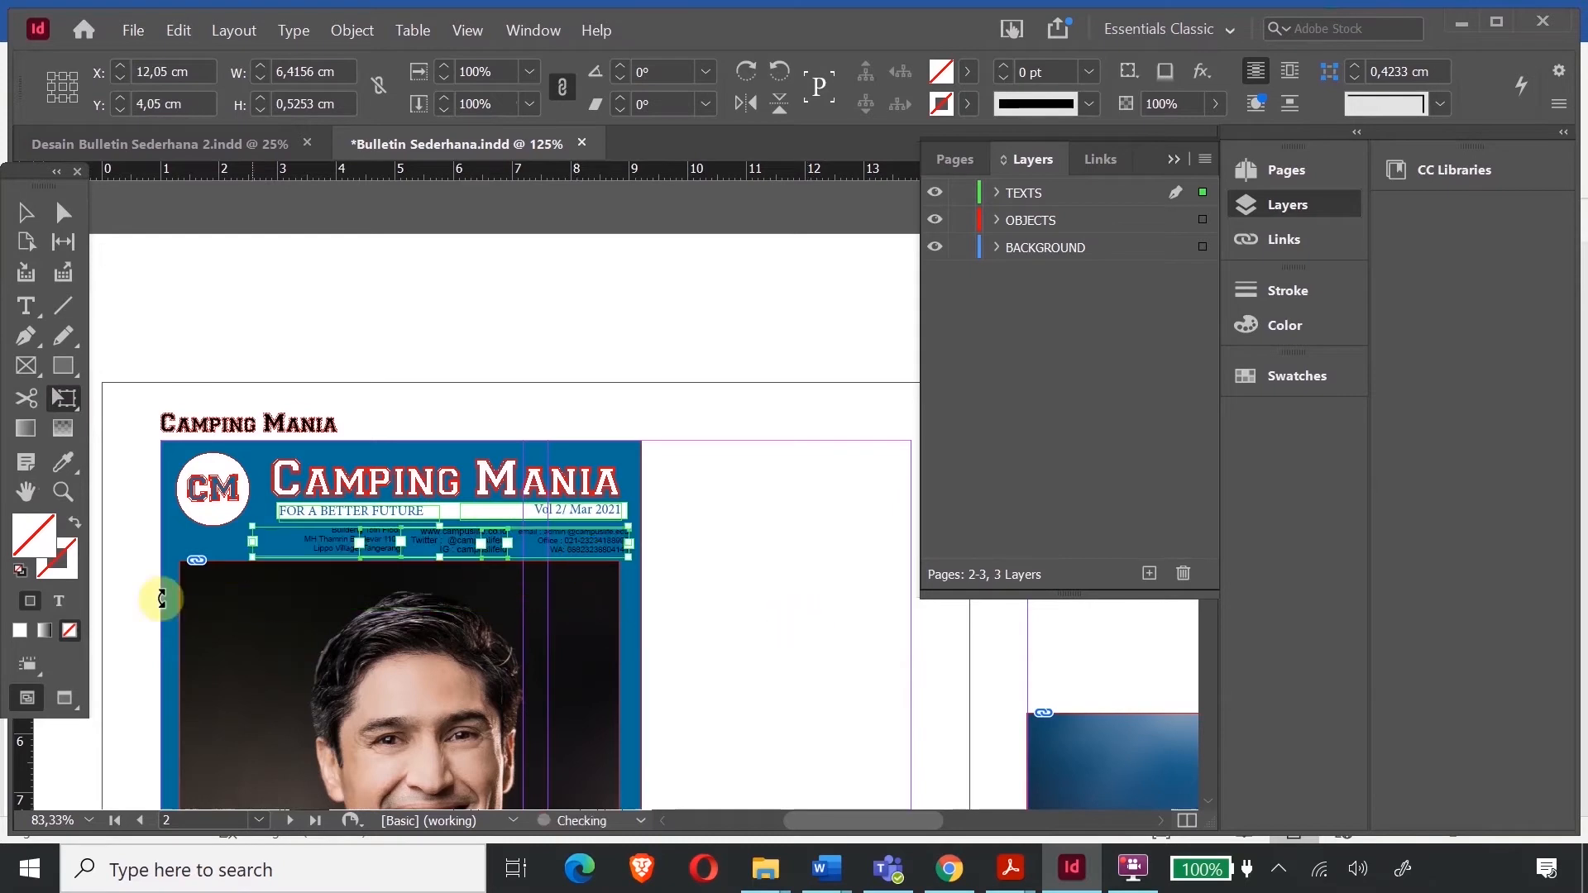
{"action": "left_click", "coordinate": [63, 494]}
- Zoom in on the contact block and make the email and phone lines white
{"action": "left_click_drag", "start_coordinate": [302, 484], "coordinate": [685, 635]}
{"action": "left_click", "coordinate": [26, 306]}
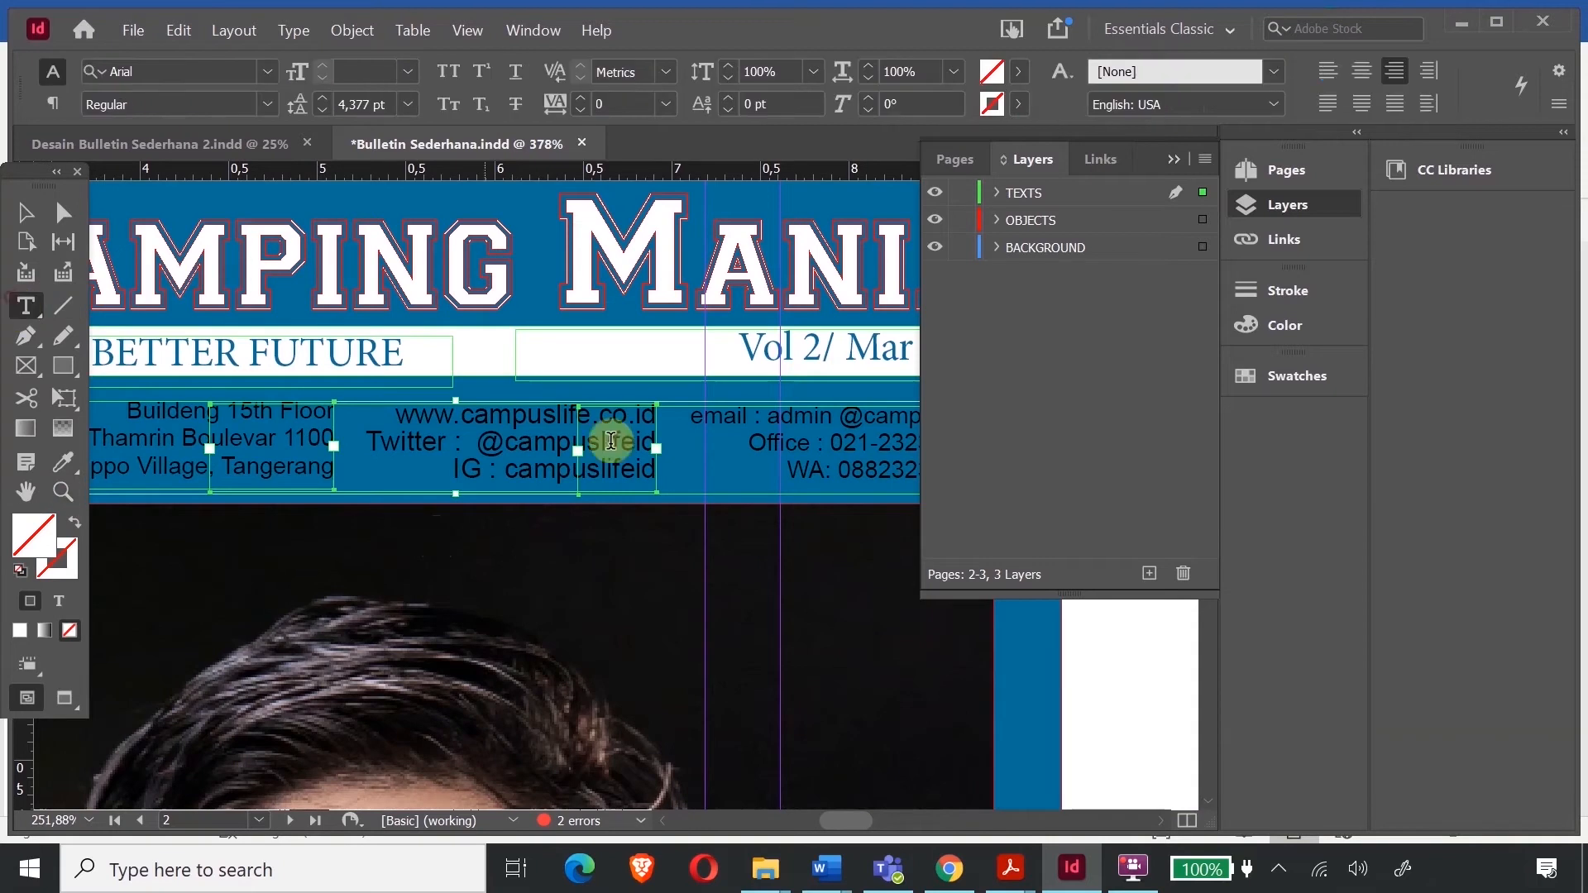
{"action": "left_click_drag", "start_coordinate": [693, 418], "coordinate": [993, 517]}
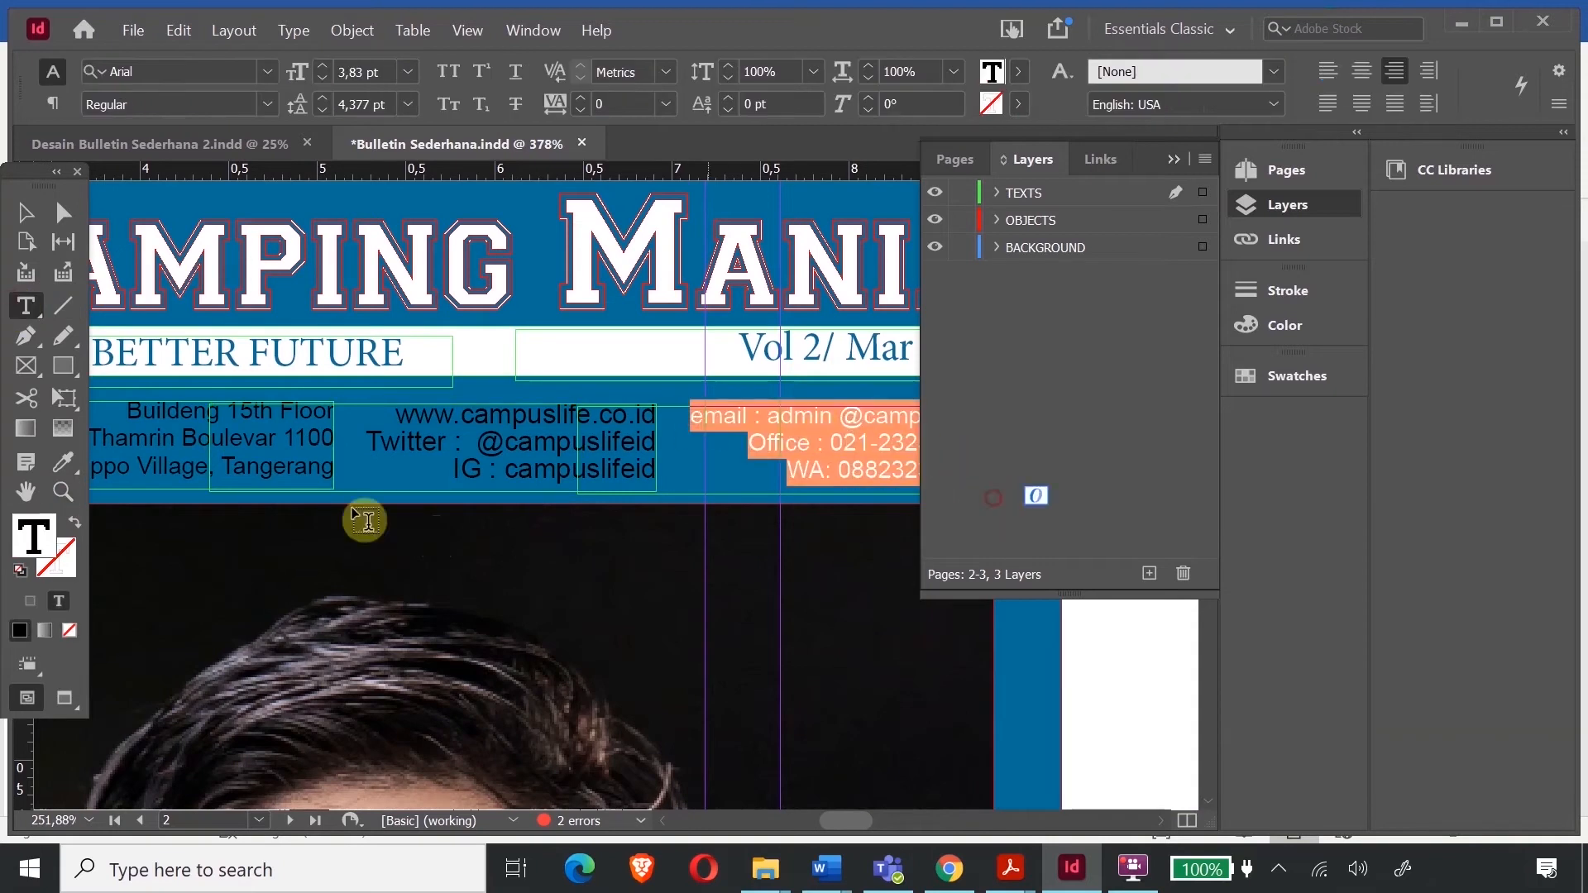
{"action": "double_click", "coordinate": [33, 529]}
{"action": "left_click_drag", "start_coordinate": [562, 443], "coordinate": [812, 269]}
{"action": "left_click", "coordinate": [1010, 263]}
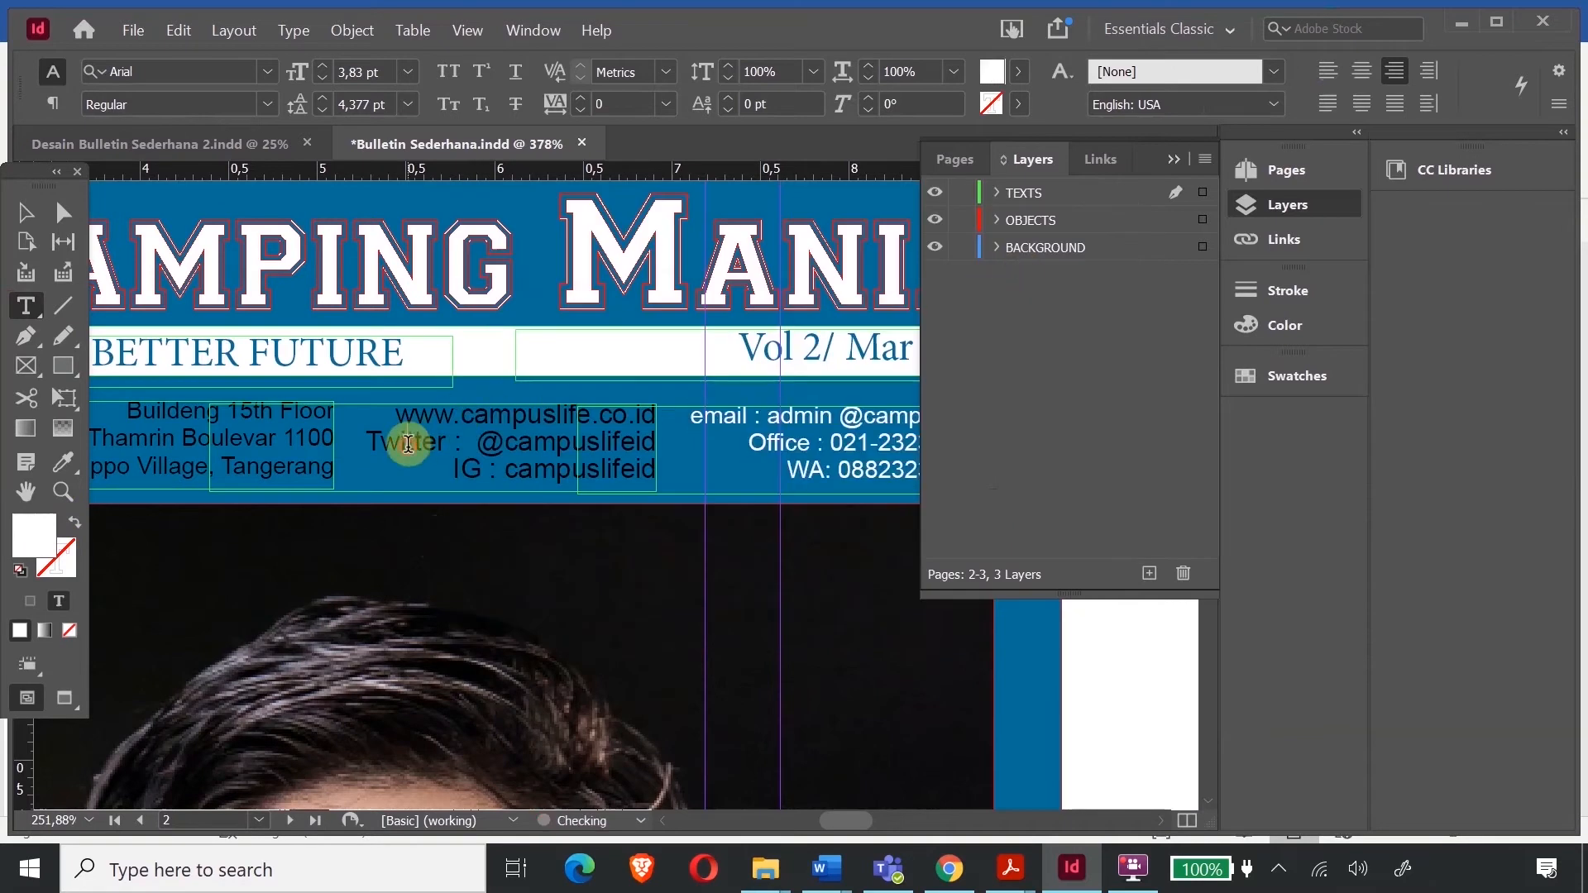
- Turn the website and social media lines pure white
{"action": "left_click_drag", "start_coordinate": [397, 413], "coordinate": [786, 262]}
{"action": "double_click", "coordinate": [42, 541]}
{"action": "left_click_drag", "start_coordinate": [821, 604], "coordinate": [856, 277]}
{"action": "left_click", "coordinate": [1022, 276]}
- Make the street address lines white as well
{"action": "left_click", "coordinate": [132, 422]}
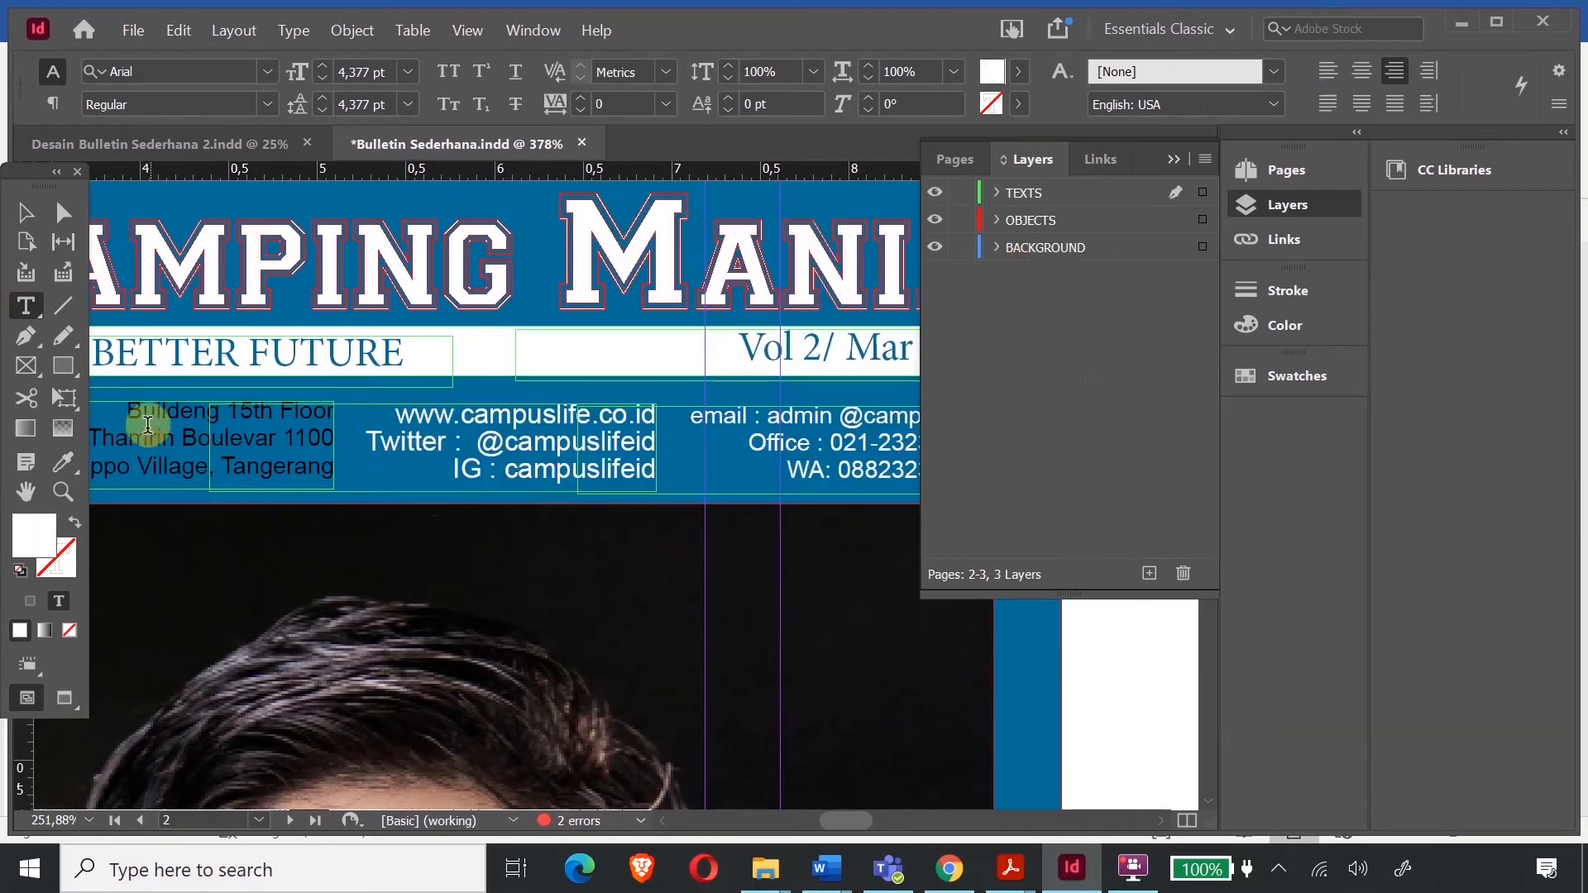
{"action": "left_click_drag", "start_coordinate": [124, 411], "coordinate": [335, 480]}
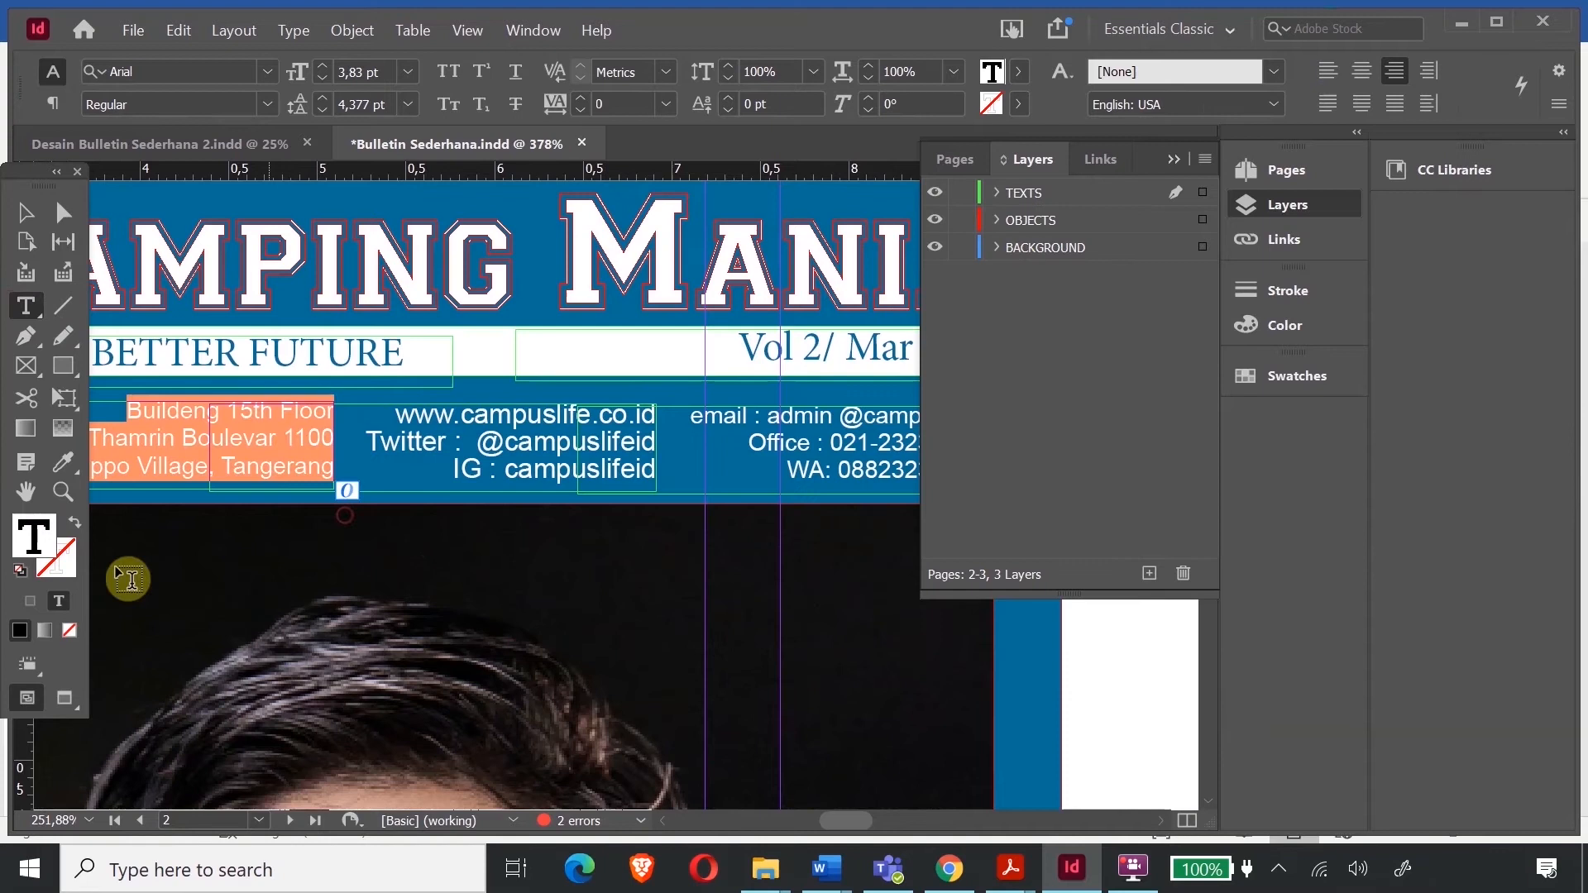
{"action": "double_click", "coordinate": [34, 536]}
{"action": "left_click_drag", "start_coordinate": [692, 432], "coordinate": [798, 265]}
{"action": "left_click", "coordinate": [813, 286]}
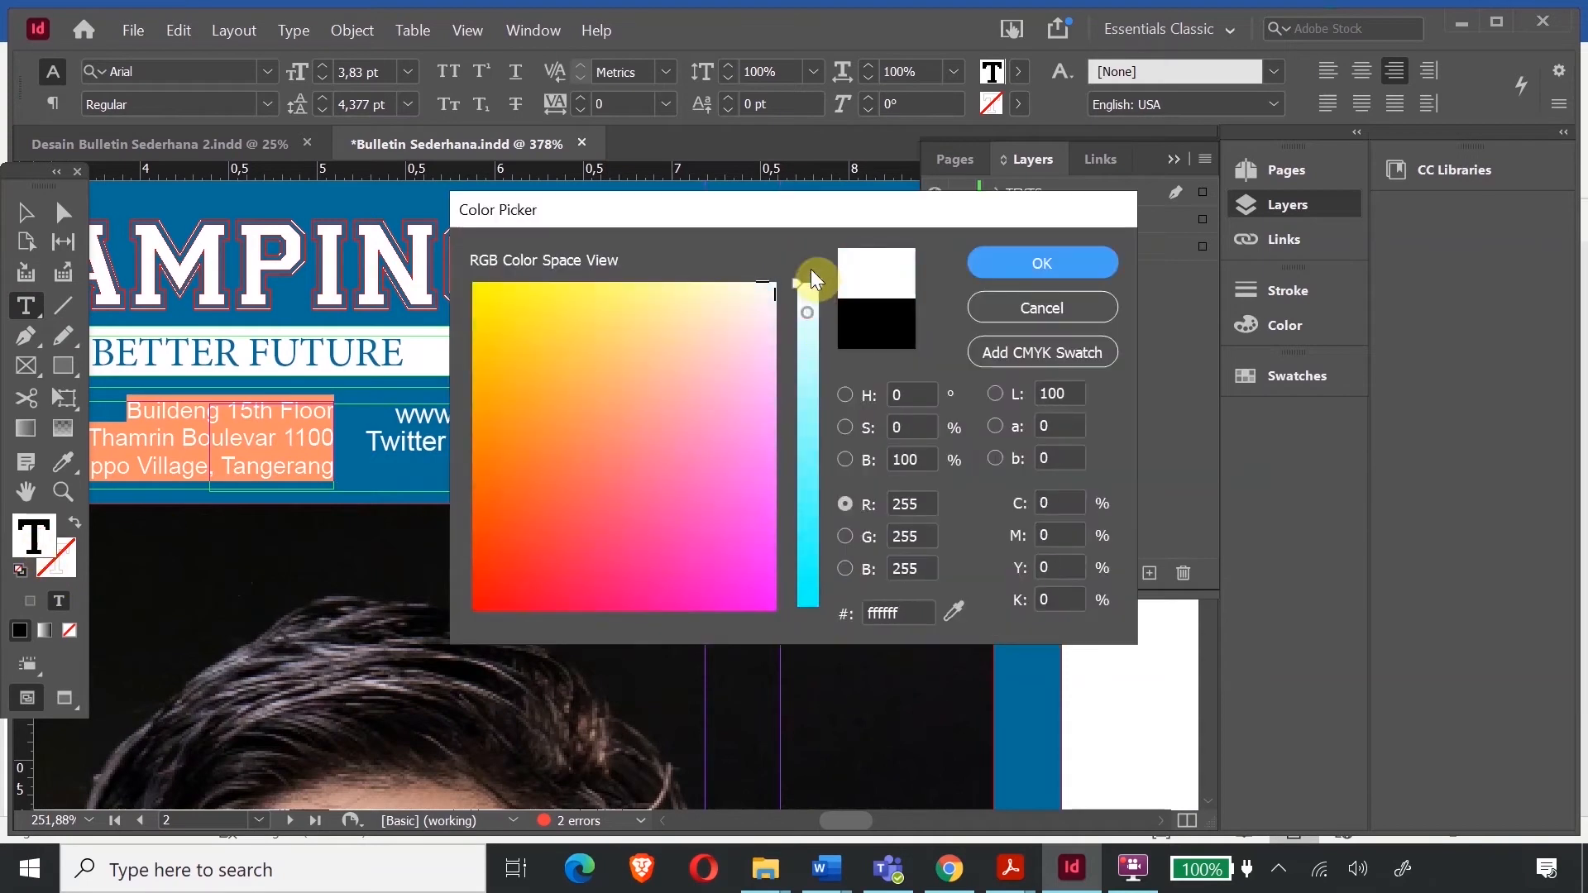
{"action": "left_click", "coordinate": [1015, 264]}
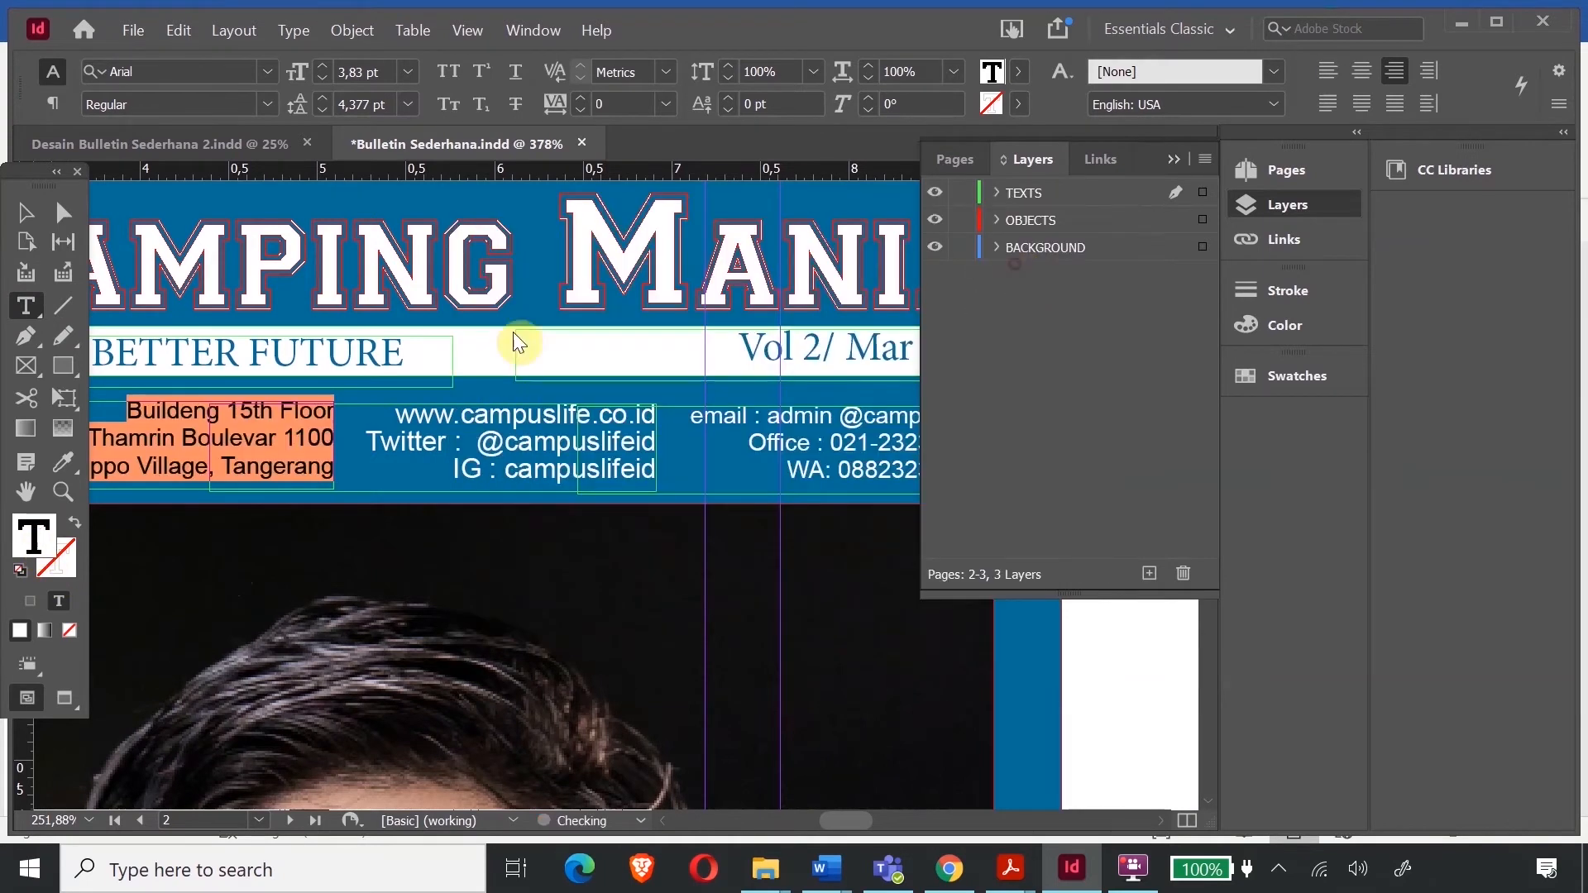
{"action": "left_click", "coordinate": [25, 212]}
- Zoom out and nudge the SAMBUTAN REDAKSI heading frame slightly upward into position
{"action": "left_click", "coordinate": [1112, 697]}
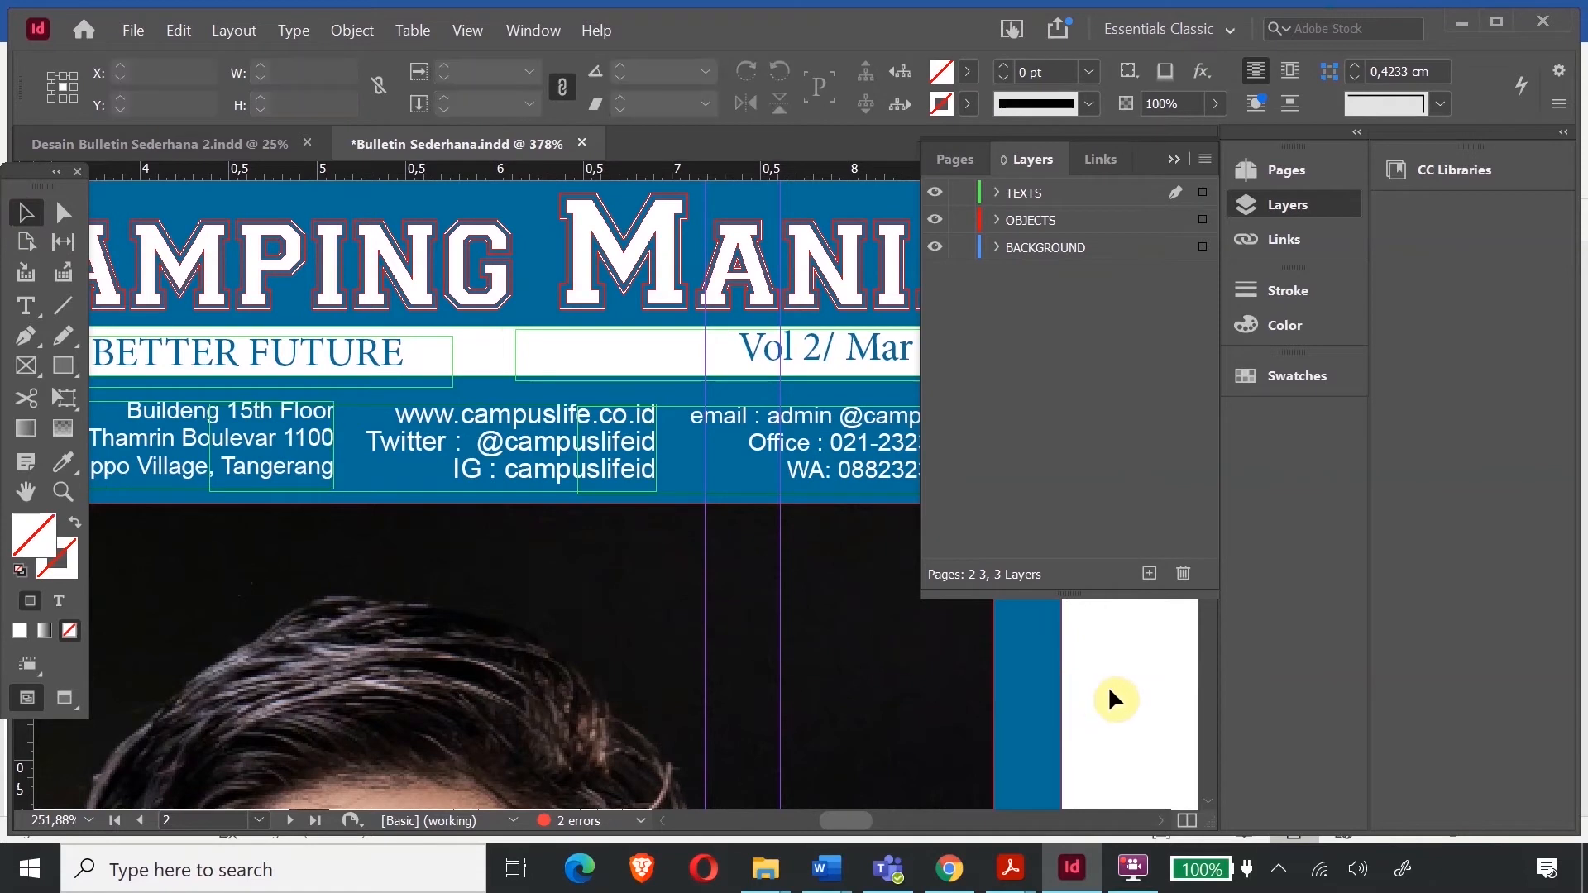
{"action": "key", "text": "ctrl+minus"}
{"action": "key", "text": "ctrl+minus"}
{"action": "key", "text": "ctrl+minus"}
{"action": "key", "text": "ctrl+minus"}
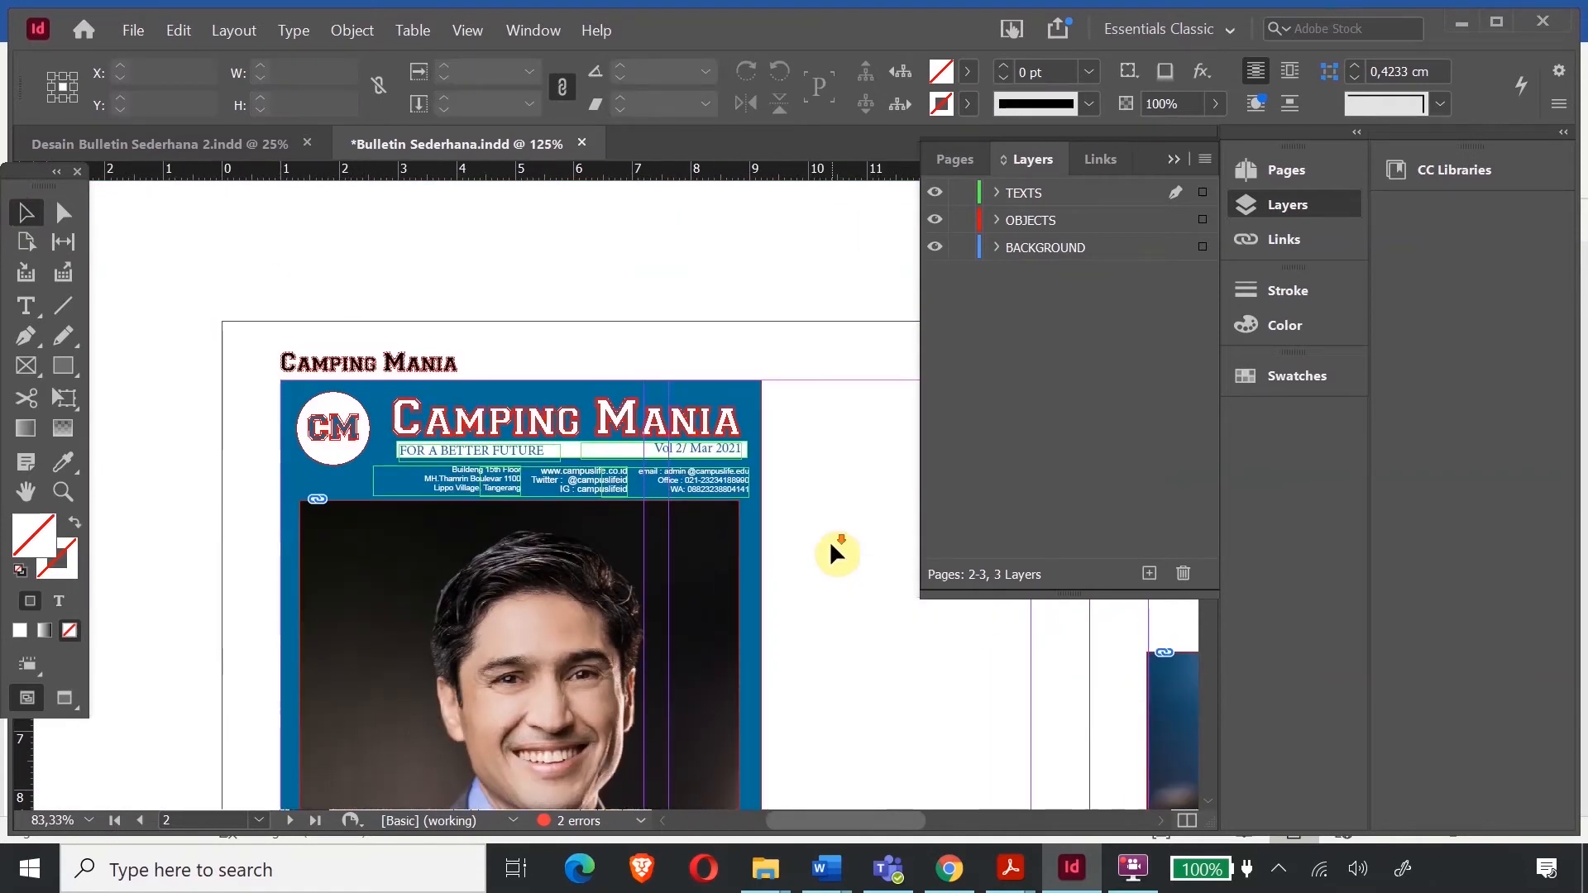
{"action": "scroll", "coordinate": [822, 551], "scroll_direction": "down", "scroll_amount": 5}
{"action": "scroll", "coordinate": [827, 558], "scroll_direction": "up", "scroll_amount": 5}
{"action": "scroll", "coordinate": [827, 574], "scroll_direction": "down", "scroll_amount": 5}
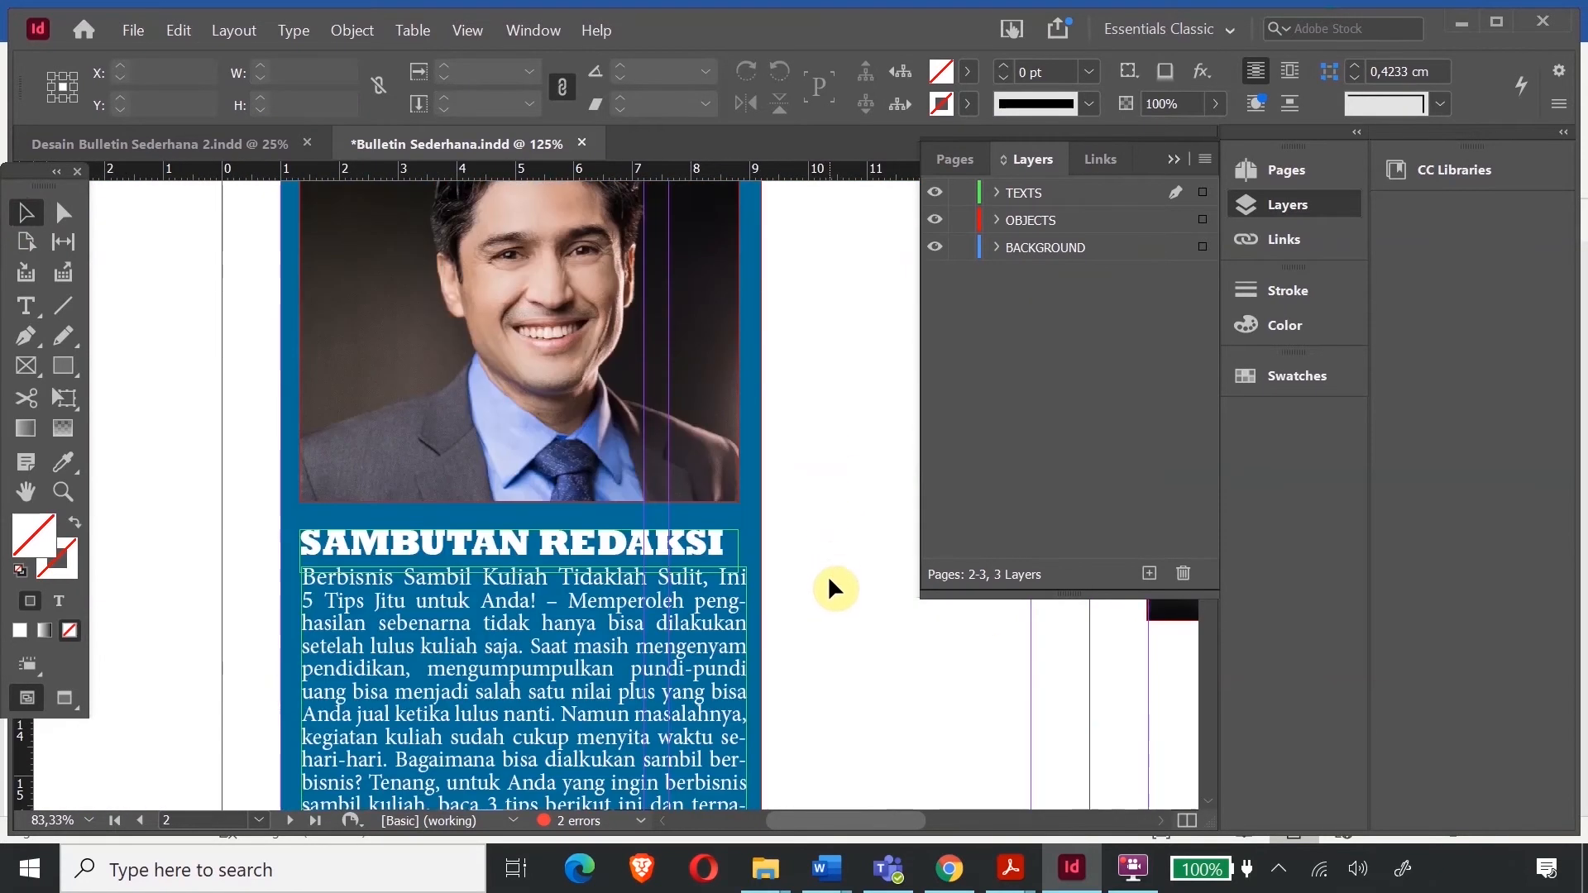
{"action": "double_click", "coordinate": [646, 546]}
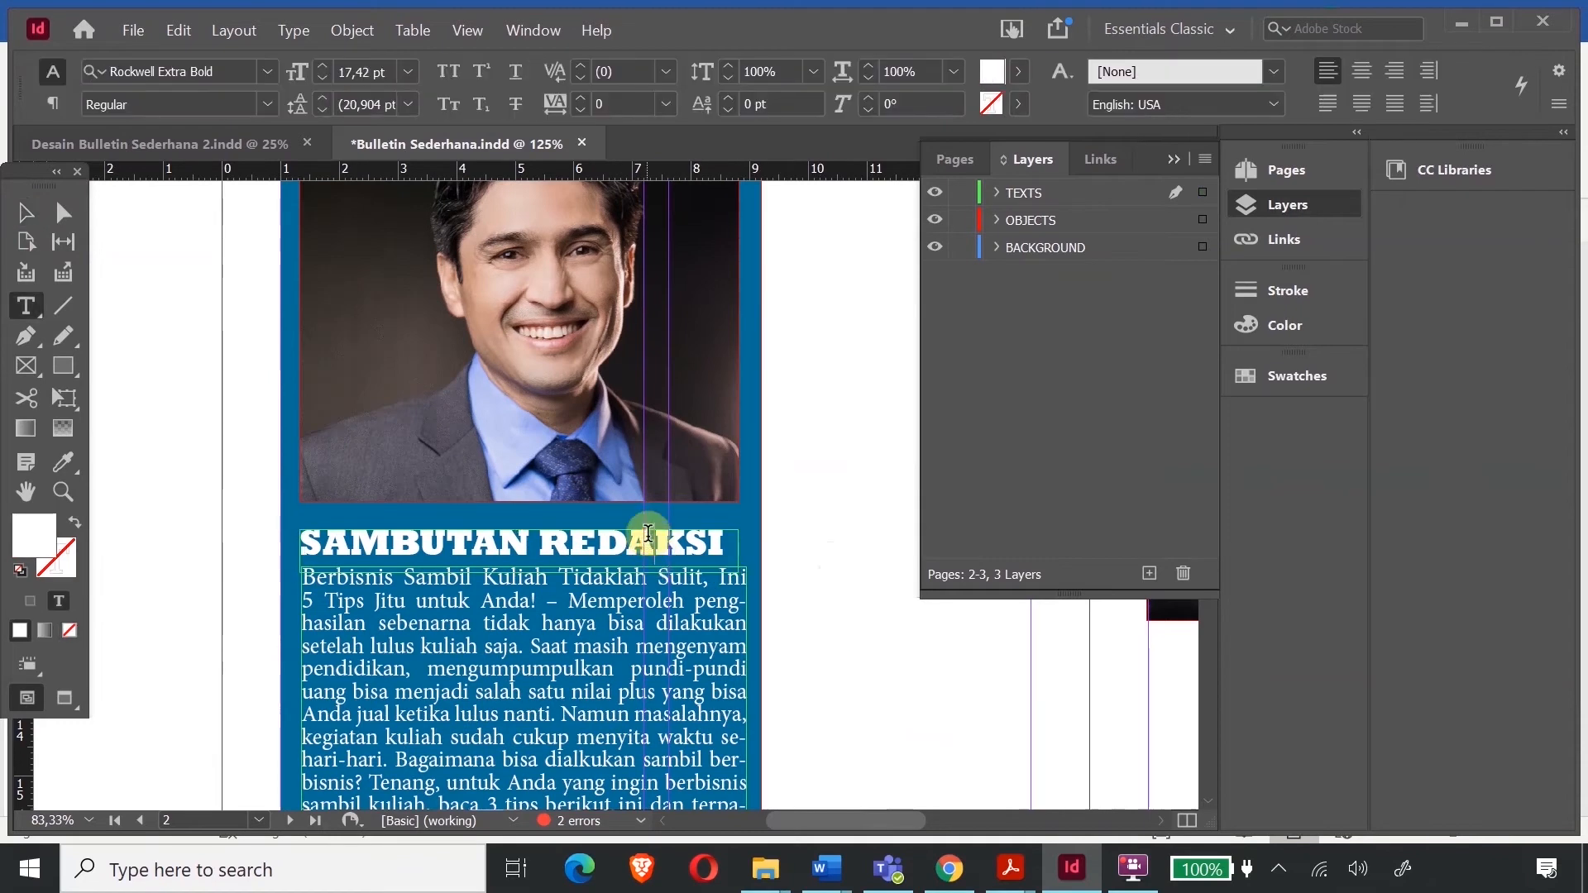
{"action": "left_click", "coordinate": [25, 212]}
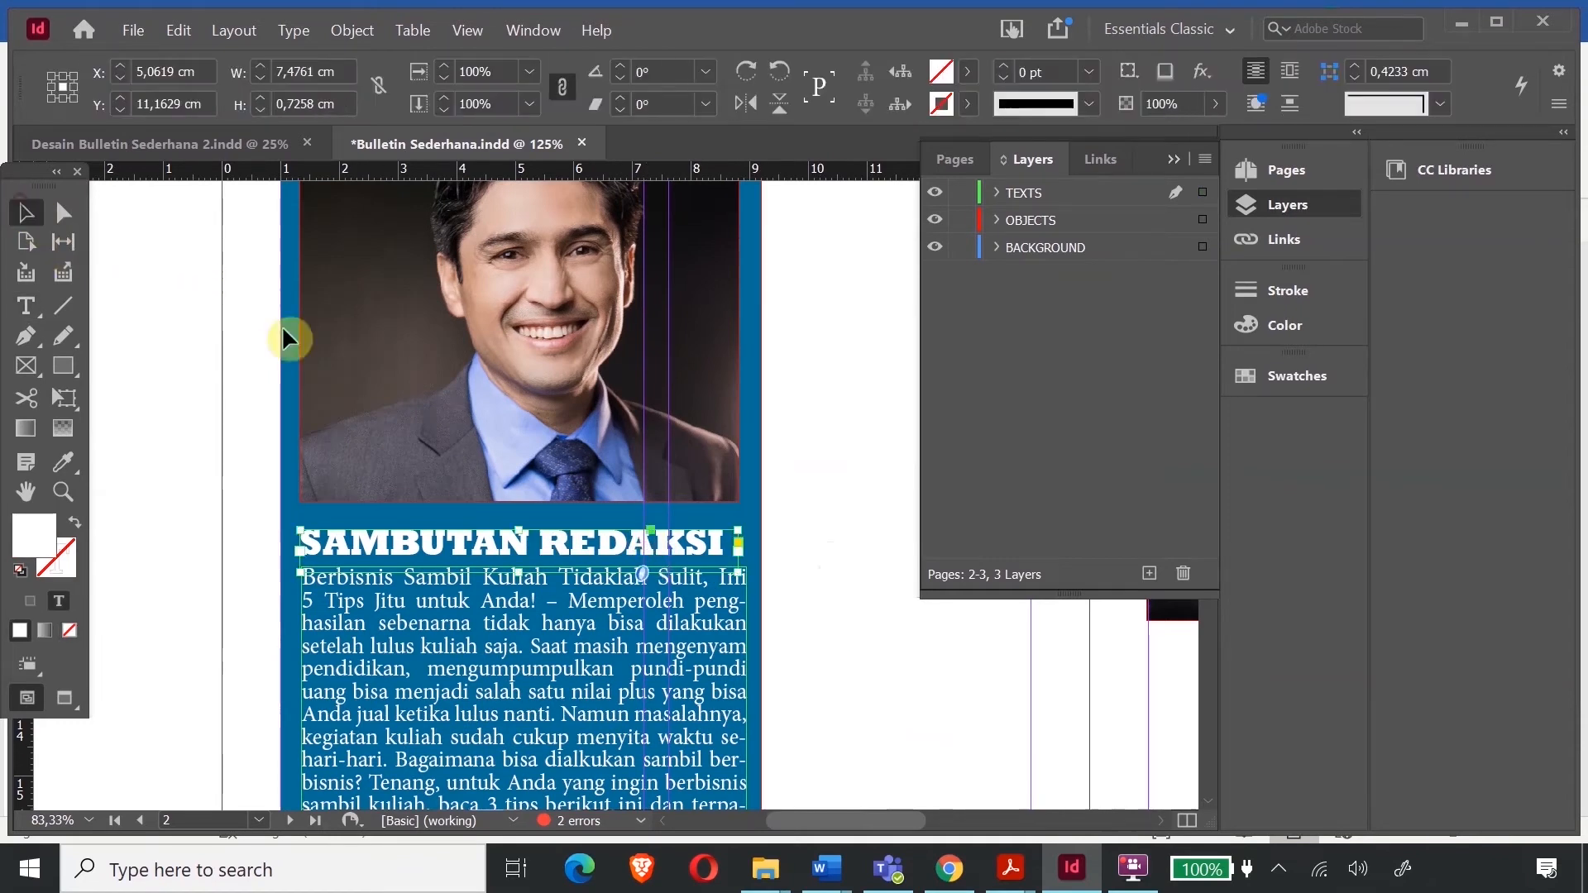
{"action": "mouse_move", "coordinate": [401, 553]}
{"action": "left_mouse_down"}
{"action": "mouse_move", "coordinate": [387, 543]}
{"action": "mouse_move", "coordinate": [411, 549]}
{"action": "left_mouse_up"}
{"action": "left_click", "coordinate": [950, 753]}
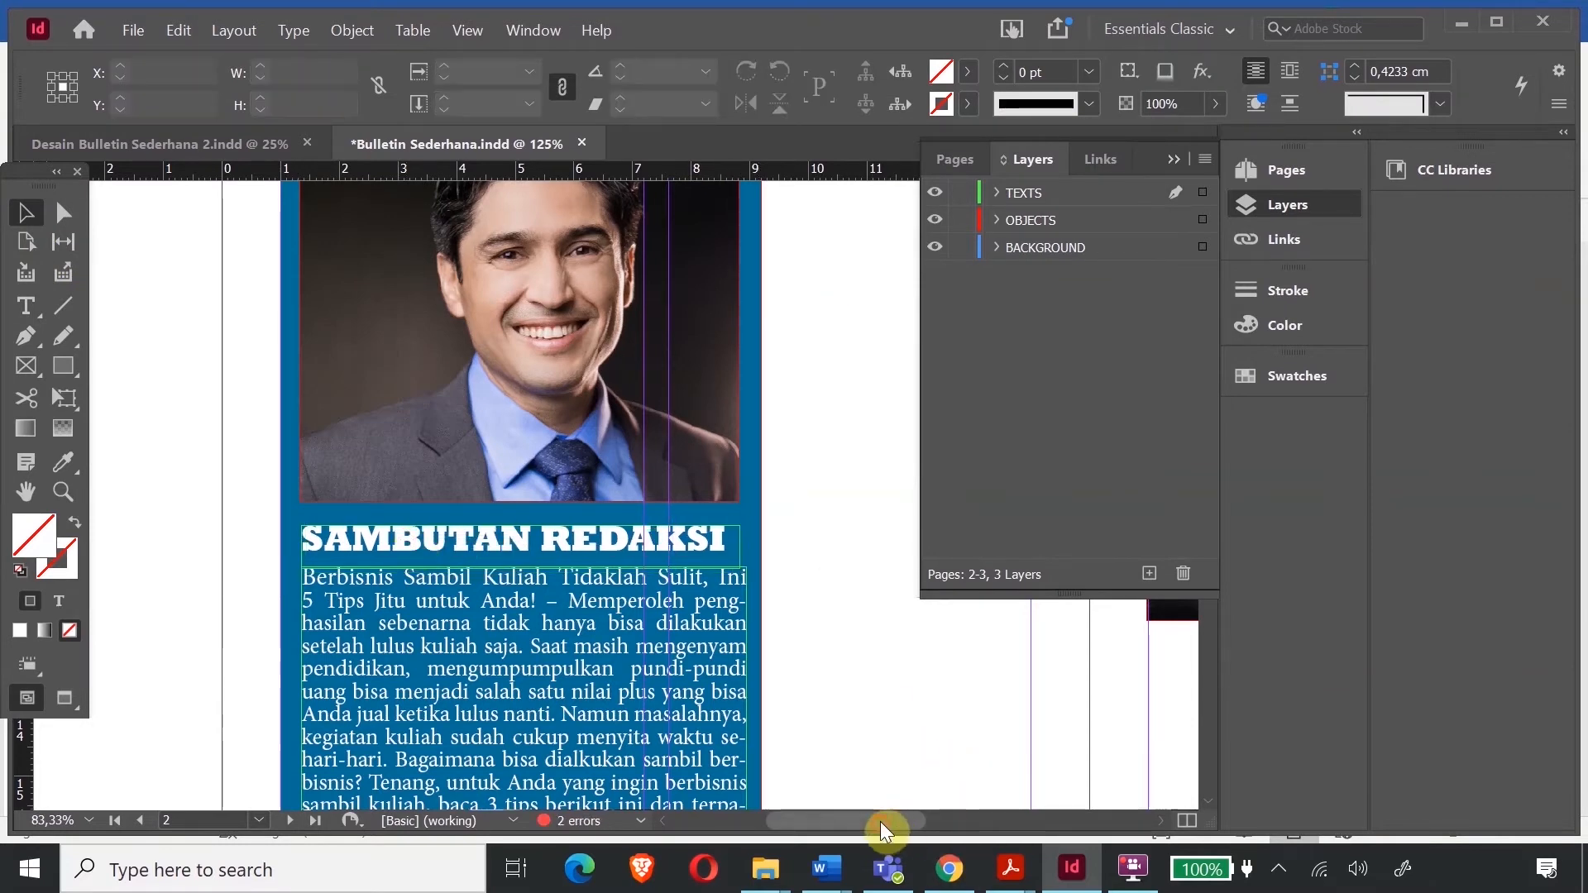
{"action": "left_click_drag", "start_coordinate": [880, 822], "coordinate": [914, 827]}
{"action": "scroll", "coordinate": [215, 554], "scroll_direction": "up", "scroll_amount": 3}
{"action": "left_click", "coordinate": [25, 306]}
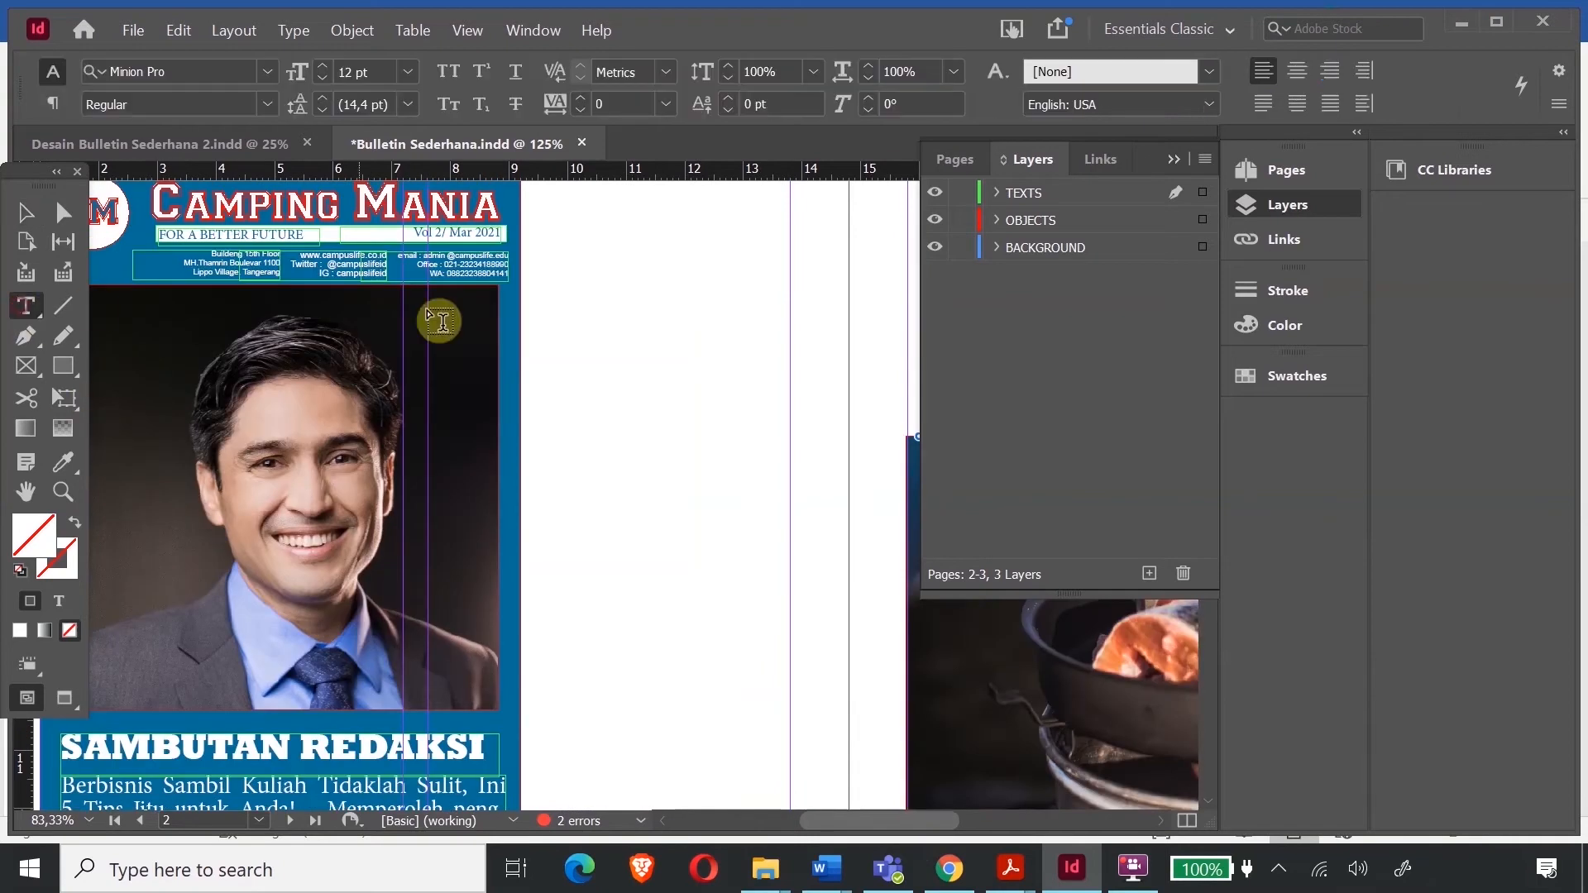
{"action": "scroll", "coordinate": [660, 462], "scroll_direction": "up", "scroll_amount": 2}
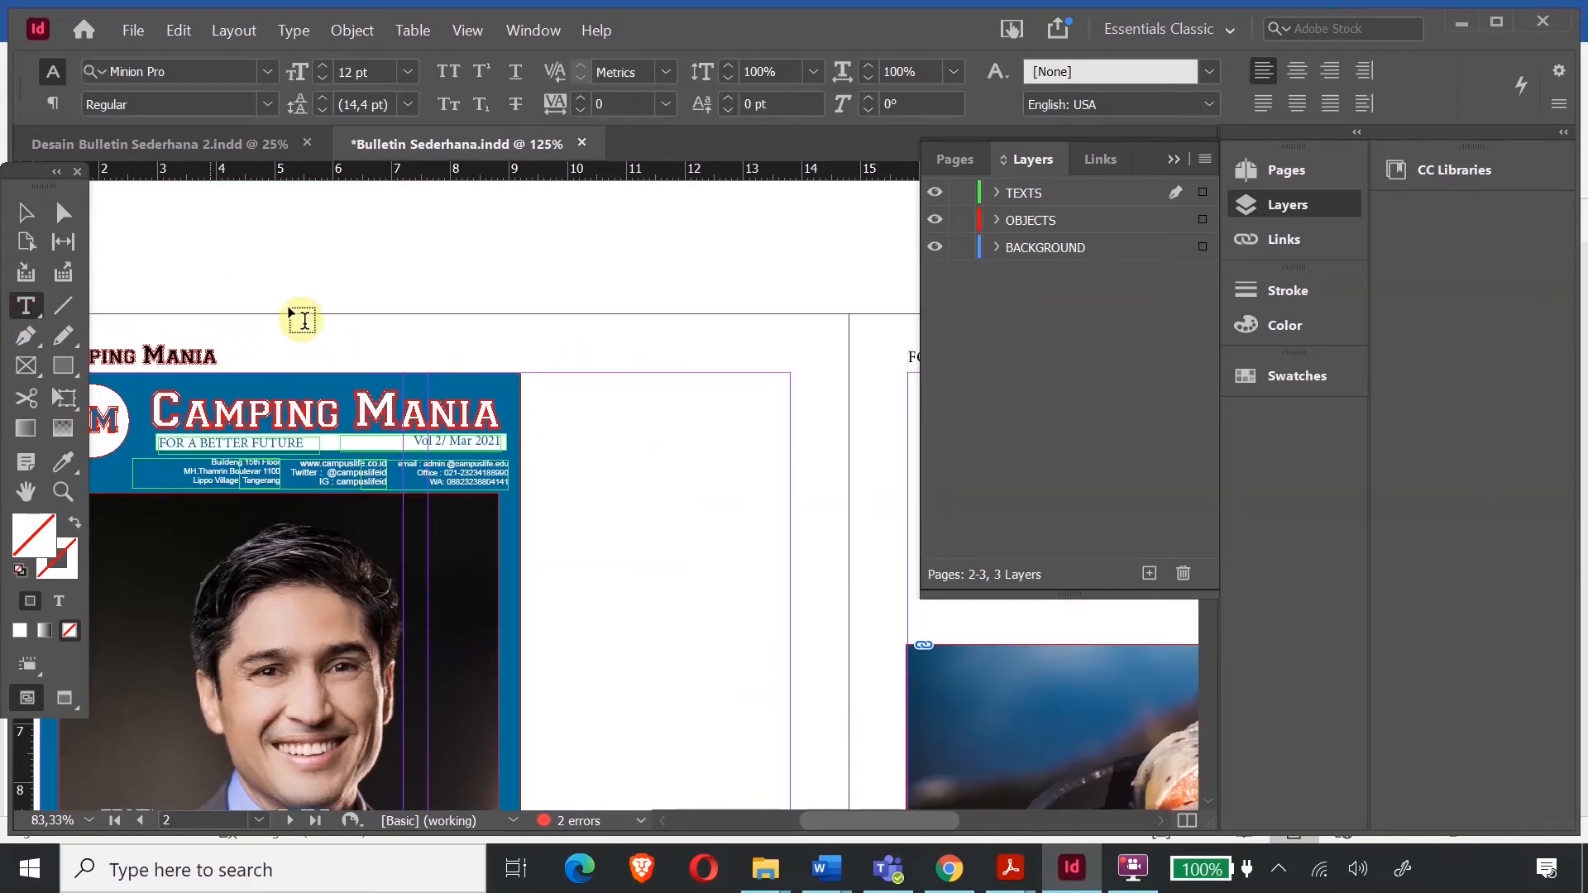
- Draw a tall text frame and type the SUSUNAN REDAKSI heading with the editor entries
{"action": "left_click_drag", "start_coordinate": [533, 393], "coordinate": [792, 623]}
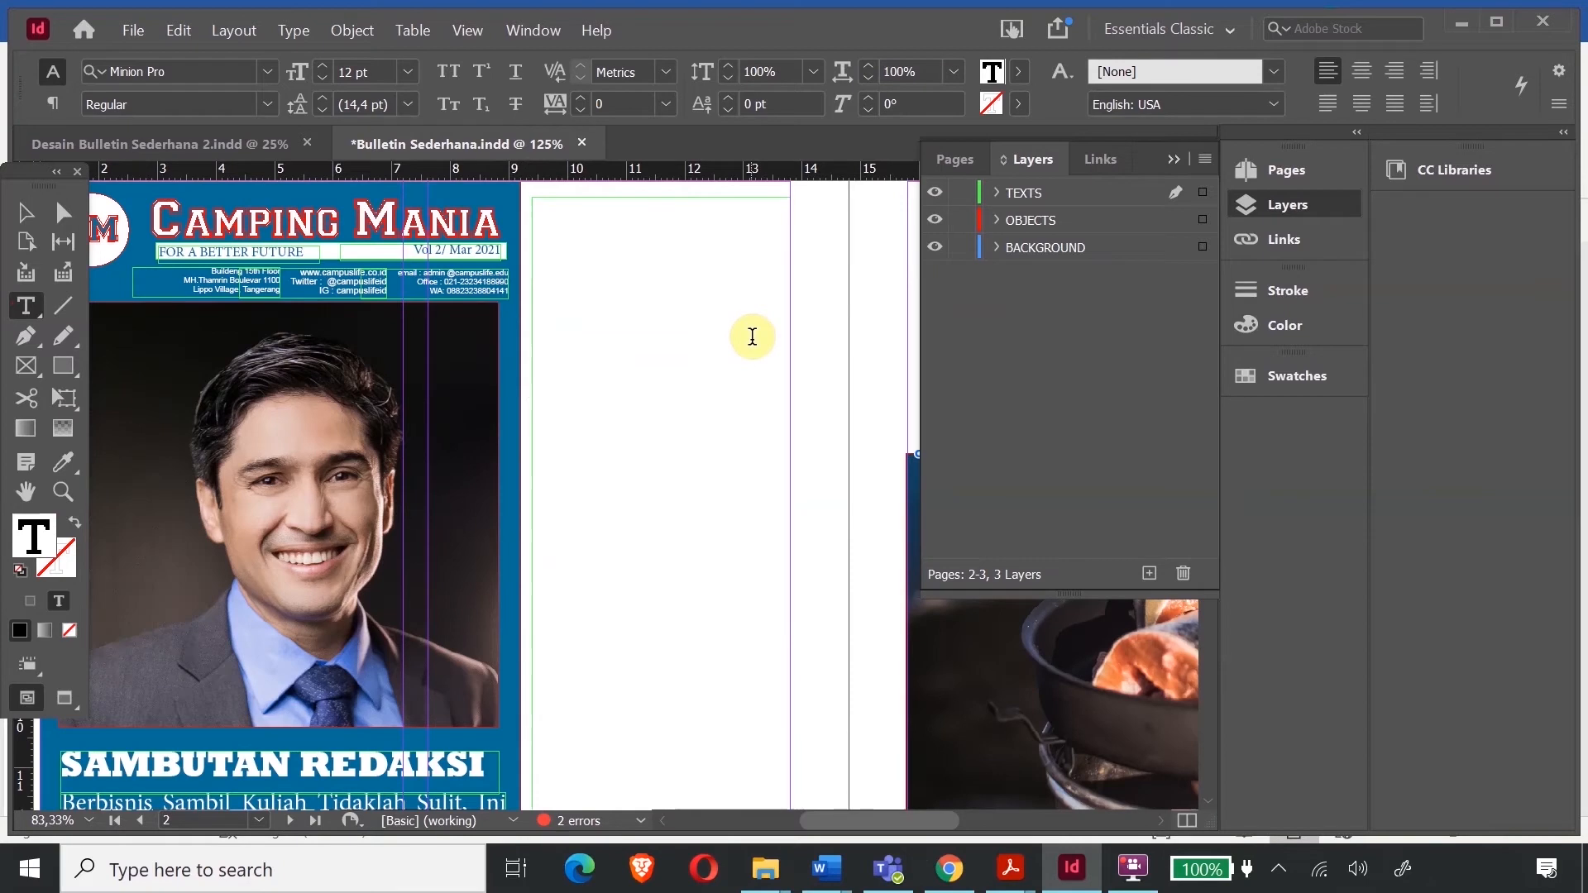
{"action": "type", "text": "SUSUNAN REDAKSI"}
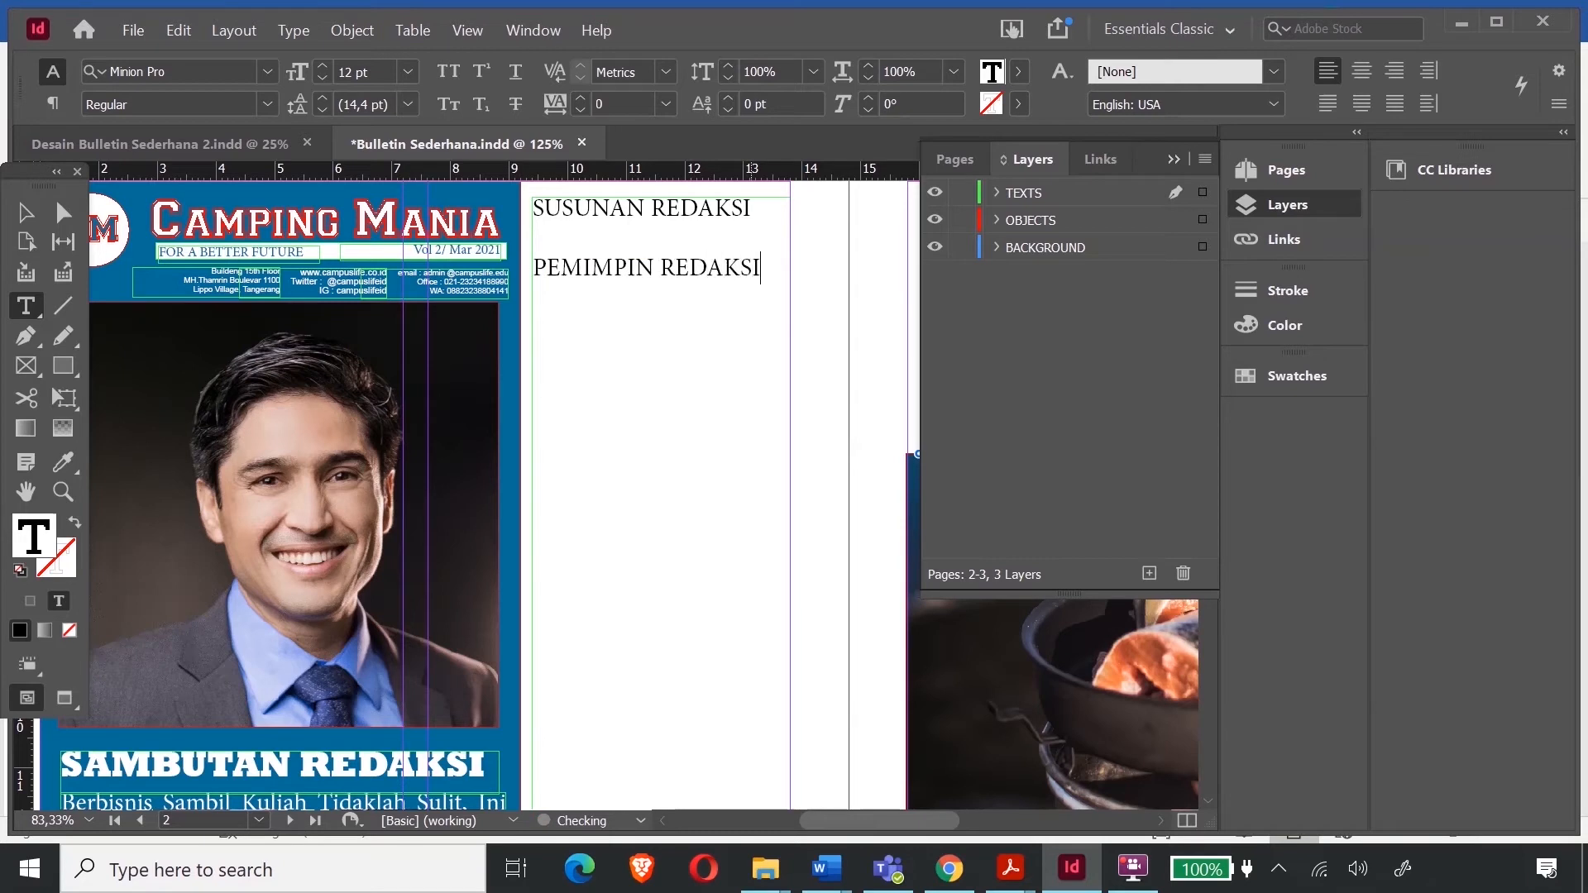
{"action": "left_click_drag", "start_coordinate": [756, 266], "coordinate": [564, 267]}
{"action": "type", "text": "NANGGUNG JAWAB"}
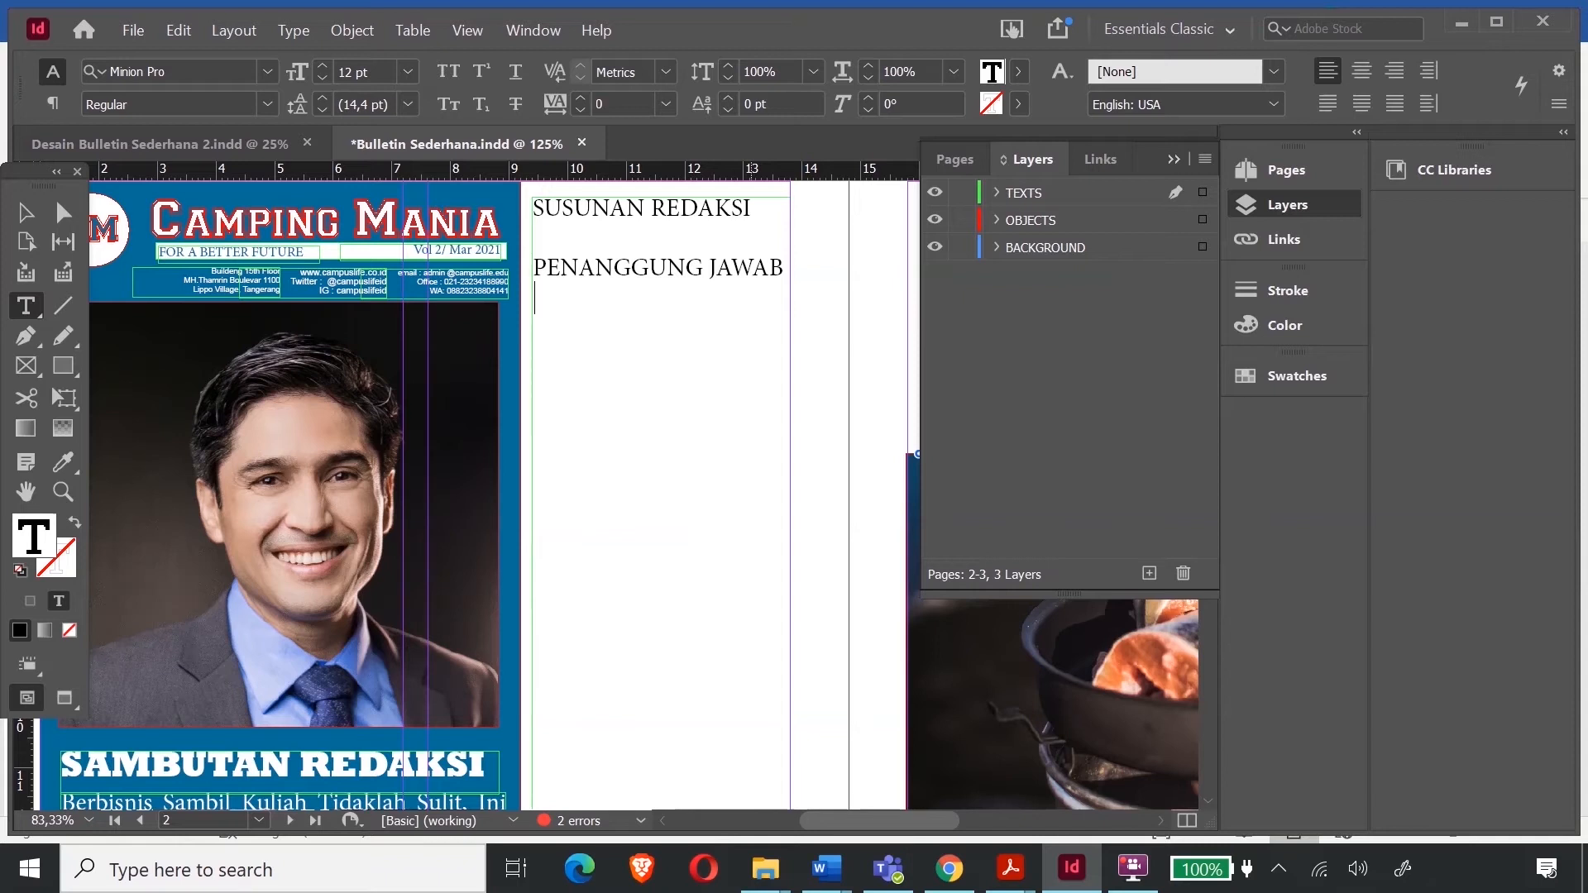
{"action": "type", "text": "ohny S"}
{"action": "key", "text": "Return"}
{"action": "key", "text": "Return"}
{"action": "type", "text": "Pemimpin Redaksi"}
{"action": "key", "text": "BackSpace"}
{"action": "key", "text": "BackSpace"}
{"action": "key", "text": "BackSpace"}
{"action": "key", "text": "BackSpace"}
{"action": "key", "text": "BackSpace"}
{"action": "key", "text": "BackSpace"}
{"action": "key", "text": "BackSpace"}
{"action": "key", "text": "BackSpace"}
{"action": "key", "text": "BackSpace"}
{"action": "key", "text": "BackSpace"}
{"action": "key", "text": "BackSpace"}
{"action": "key", "text": "BackSpace"}
{"action": "key", "text": "BackSpace"}
{"action": "key", "text": "BackSpace"}
{"action": "key", "text": "BackSpace"}
{"action": "type", "text": "EMIMPIN REDAKSI"}
{"action": "type", "text": "PELAKSANA"}
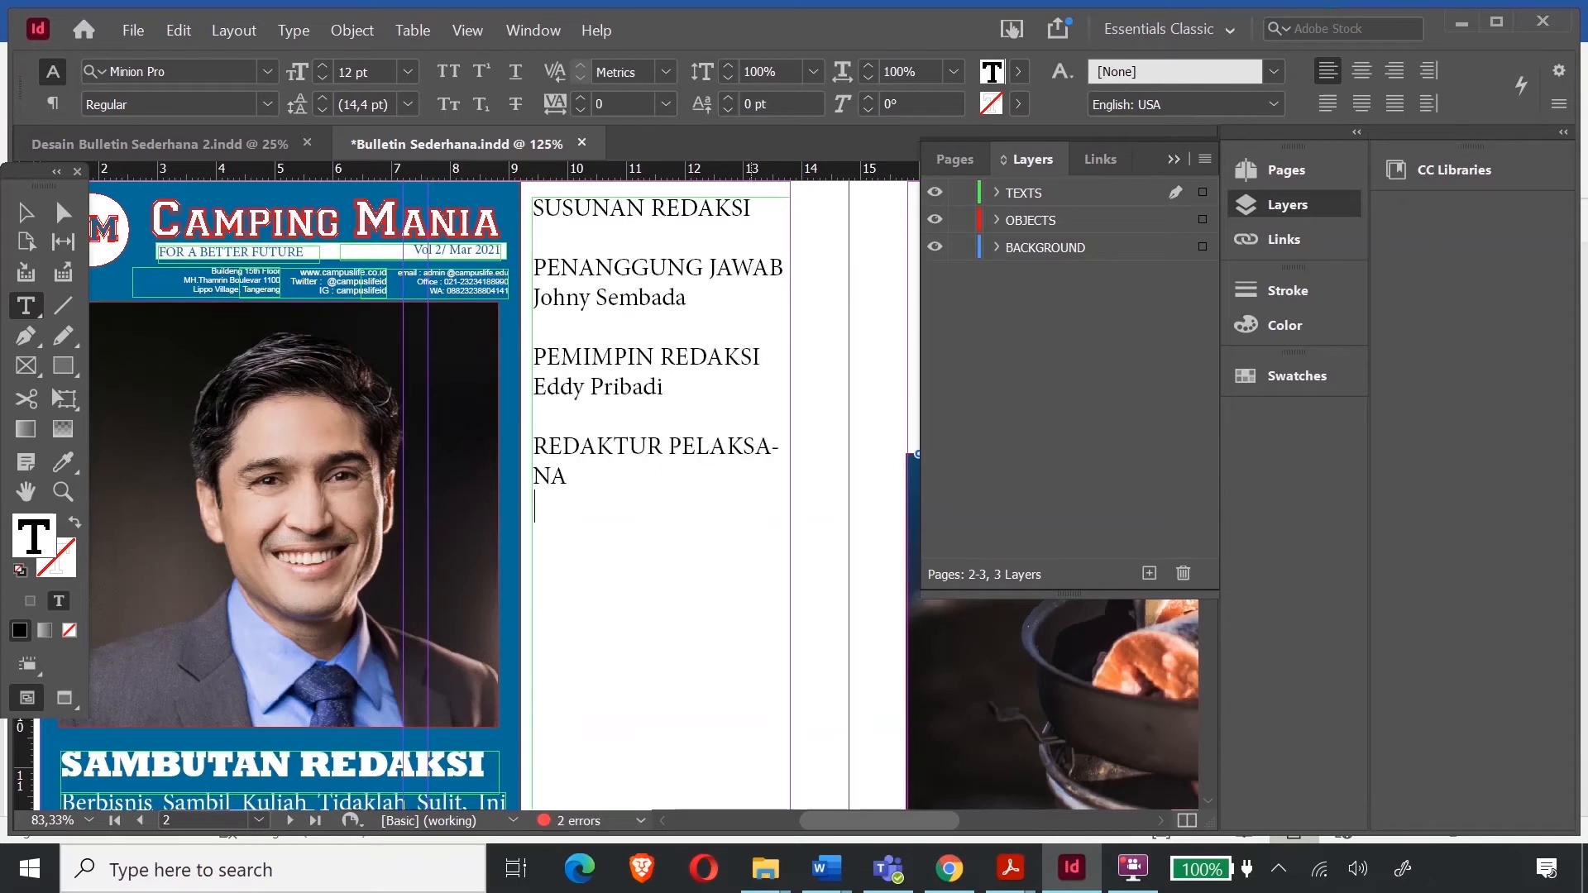
{"action": "key", "text": "Return"}
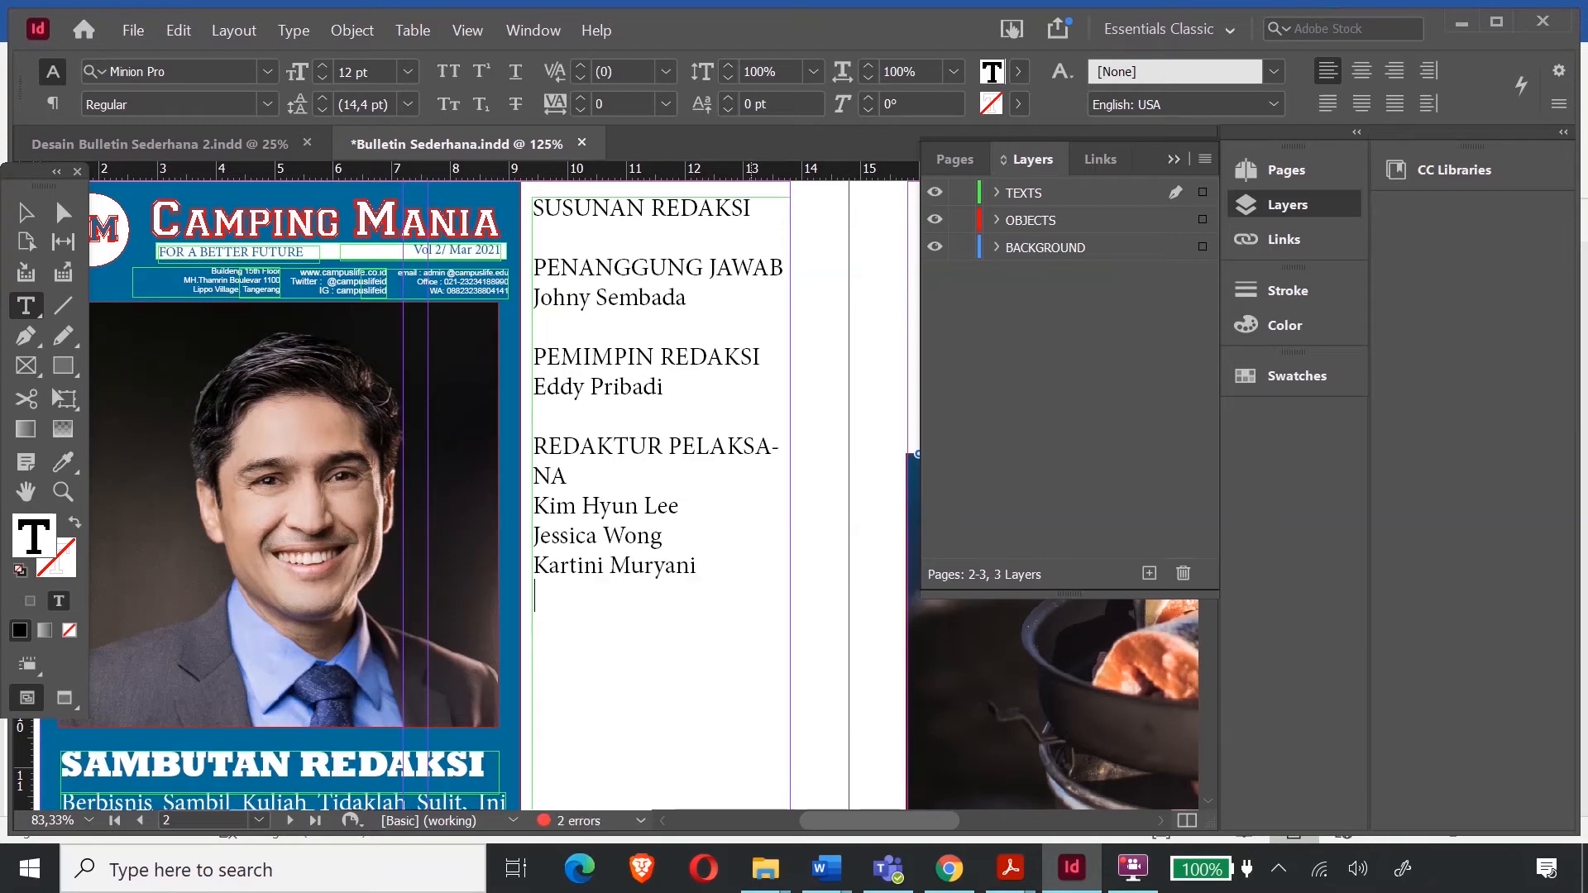
- Add the REPORTER section with three reporter names, then the DESAIN/ design section
{"action": "scroll", "coordinate": [632, 535], "scroll_direction": "down", "scroll_amount": 3}
{"action": "key", "text": "Return"}
{"action": "key", "text": "Return"}
{"action": "key", "text": "Return"}
{"action": "key", "text": "Return"}
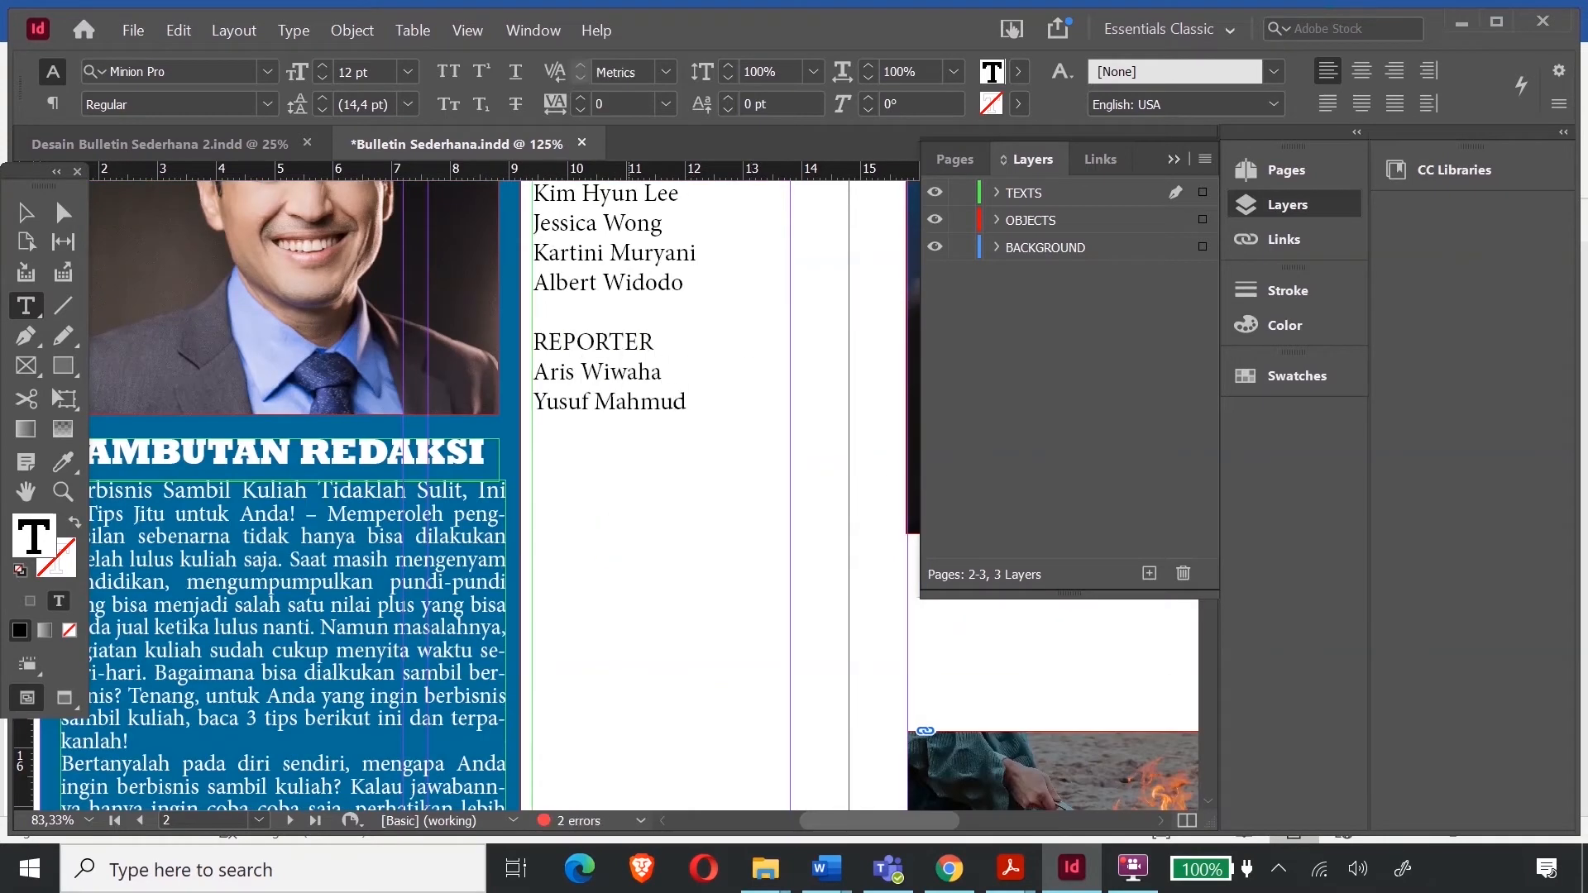
{"action": "key", "text": "Return"}
{"action": "key", "text": "Return"}
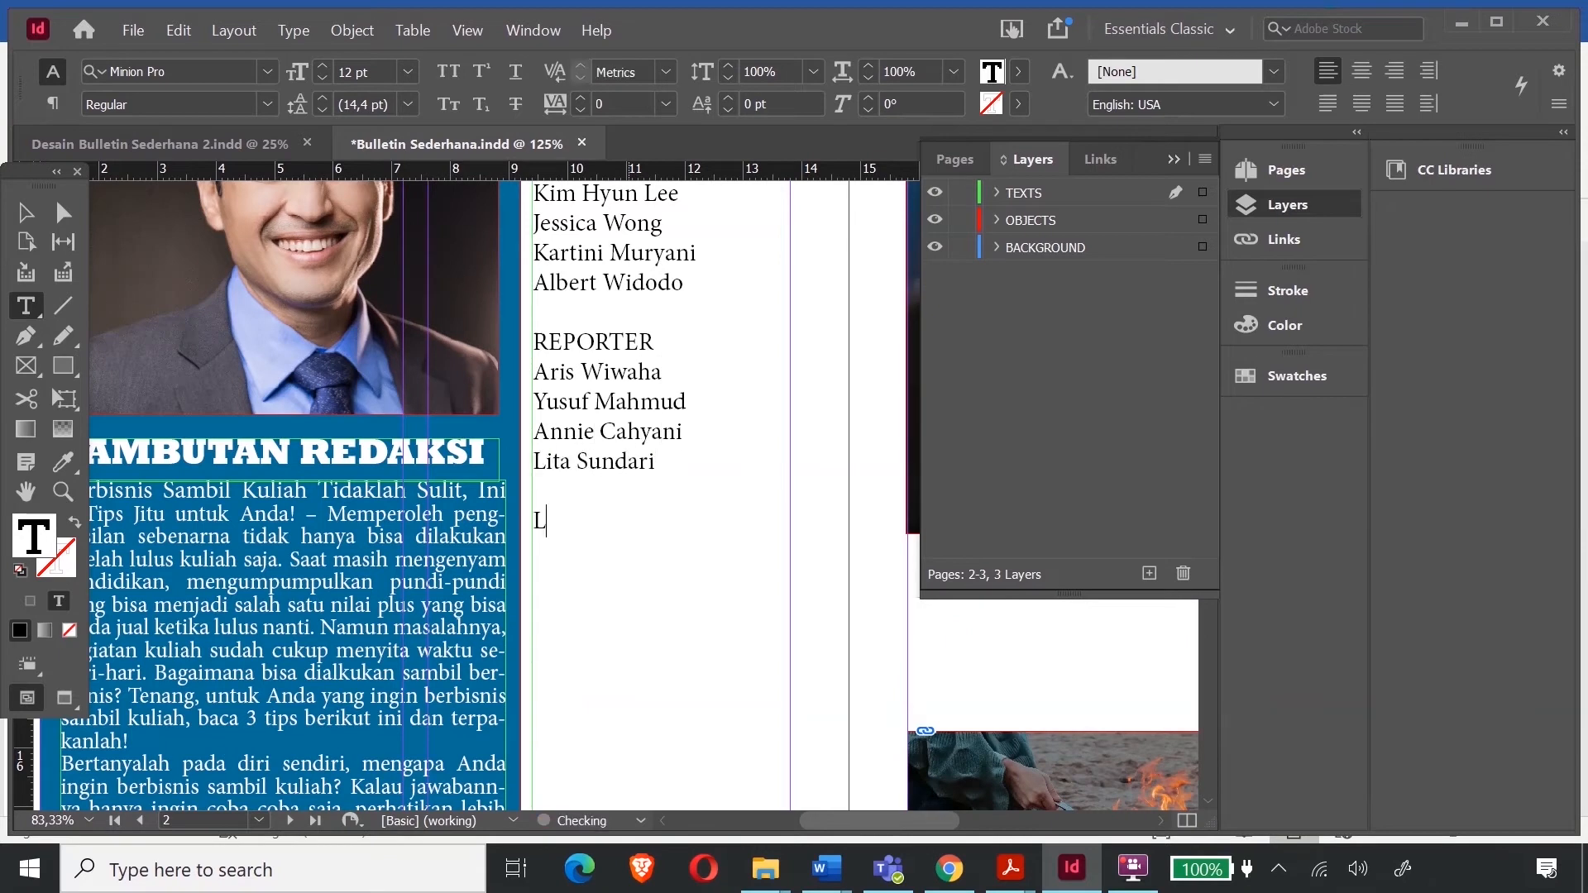
{"action": "type", "text": "DESAIN"}
{"action": "key", "text": "Left"}
{"action": "key", "text": "Left"}
{"action": "key", "text": "Left"}
{"action": "key", "text": "Left"}
{"action": "key", "text": "Left"}
{"action": "key", "text": "Left"}
{"action": "key", "text": "BackSpace"}
{"action": "key", "text": "BackSpace"}
{"action": "key", "text": "BackSpace"}
{"action": "key", "text": "BackSpace"}
{"action": "key", "text": "BackSpace"}
{"action": "type", "text": "/"}
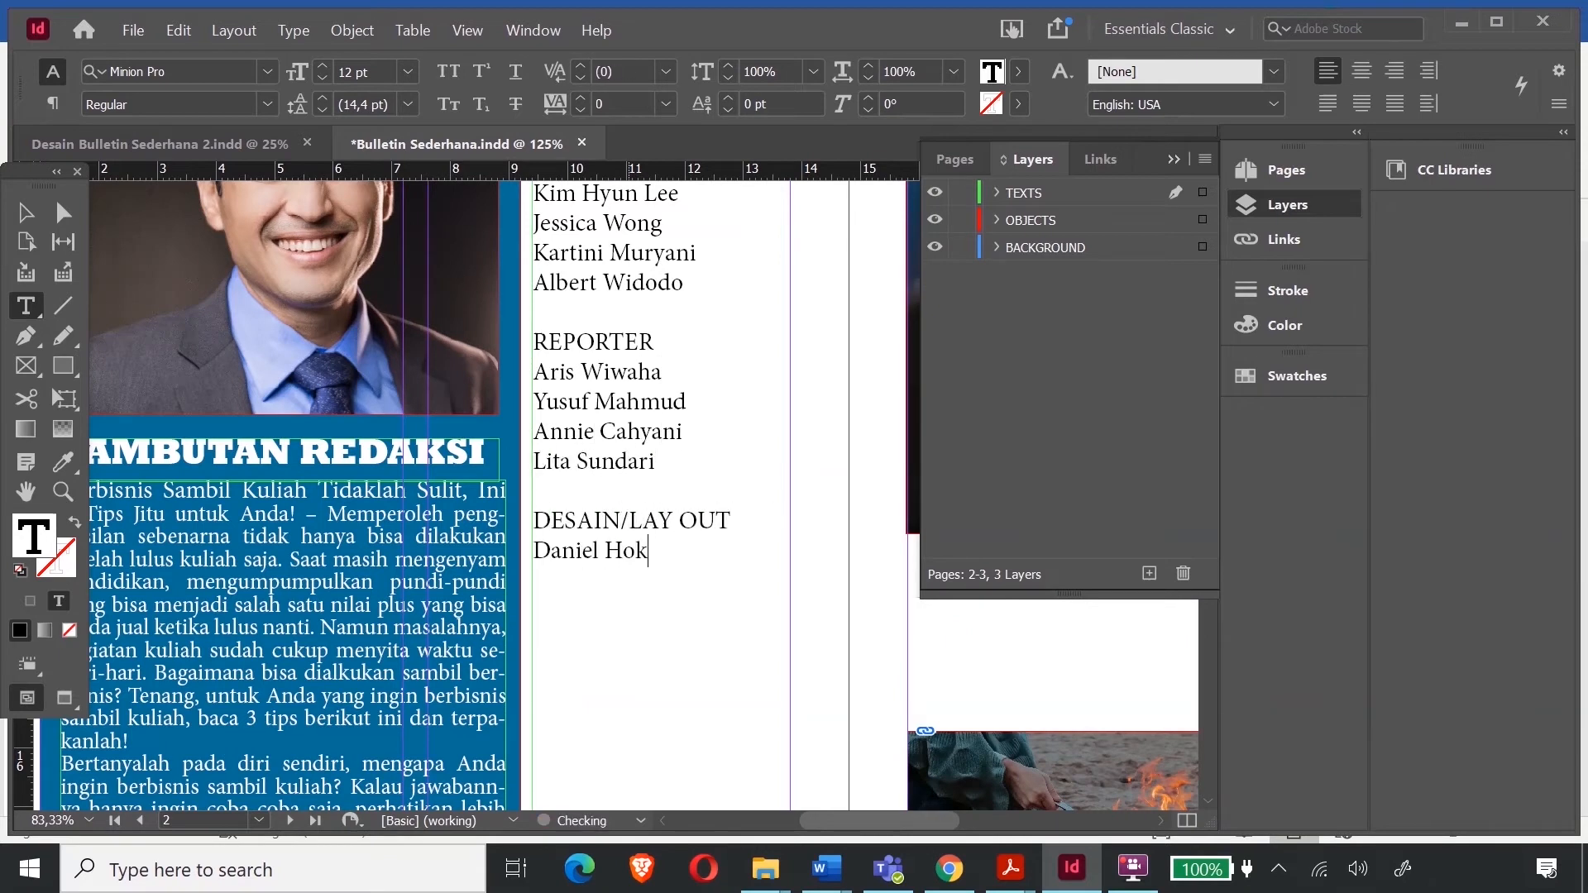
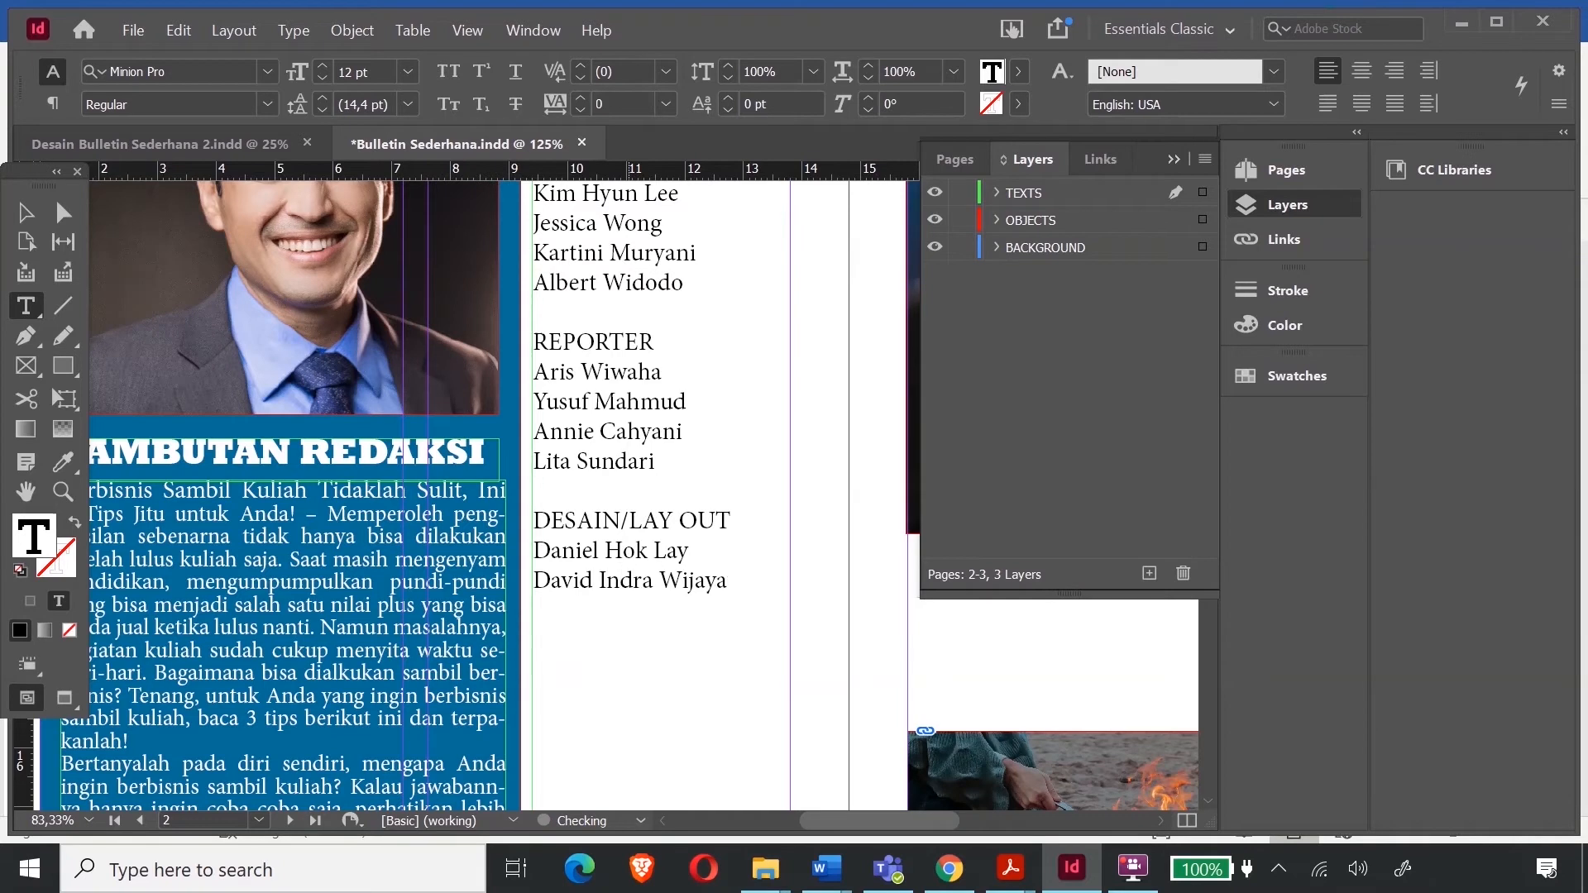
- Add the FOTOGRAFER section with two photographers and the ADMINISTRASI section with its member
{"action": "scroll", "coordinate": [657, 545], "scroll_direction": "down", "scroll_amount": 3}
{"action": "key", "text": "Return"}
{"action": "key", "text": "Return"}
{"action": "type", "text": "FOTOGRAF"}
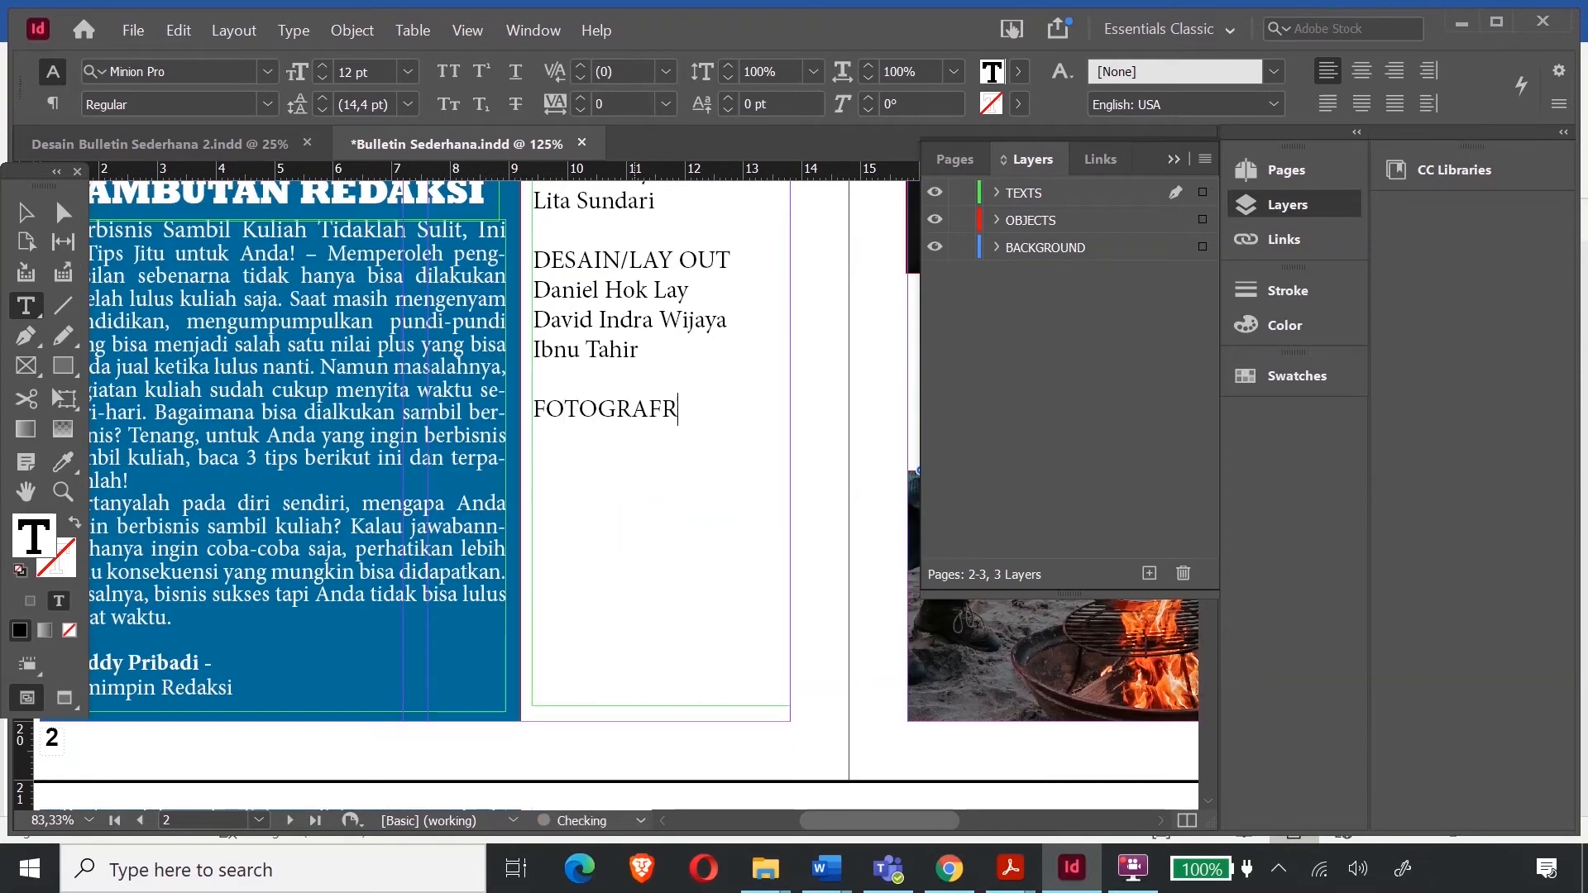
{"action": "type", "text": "ER"}
{"action": "key", "text": "Return"}
{"action": "key", "text": "Return"}
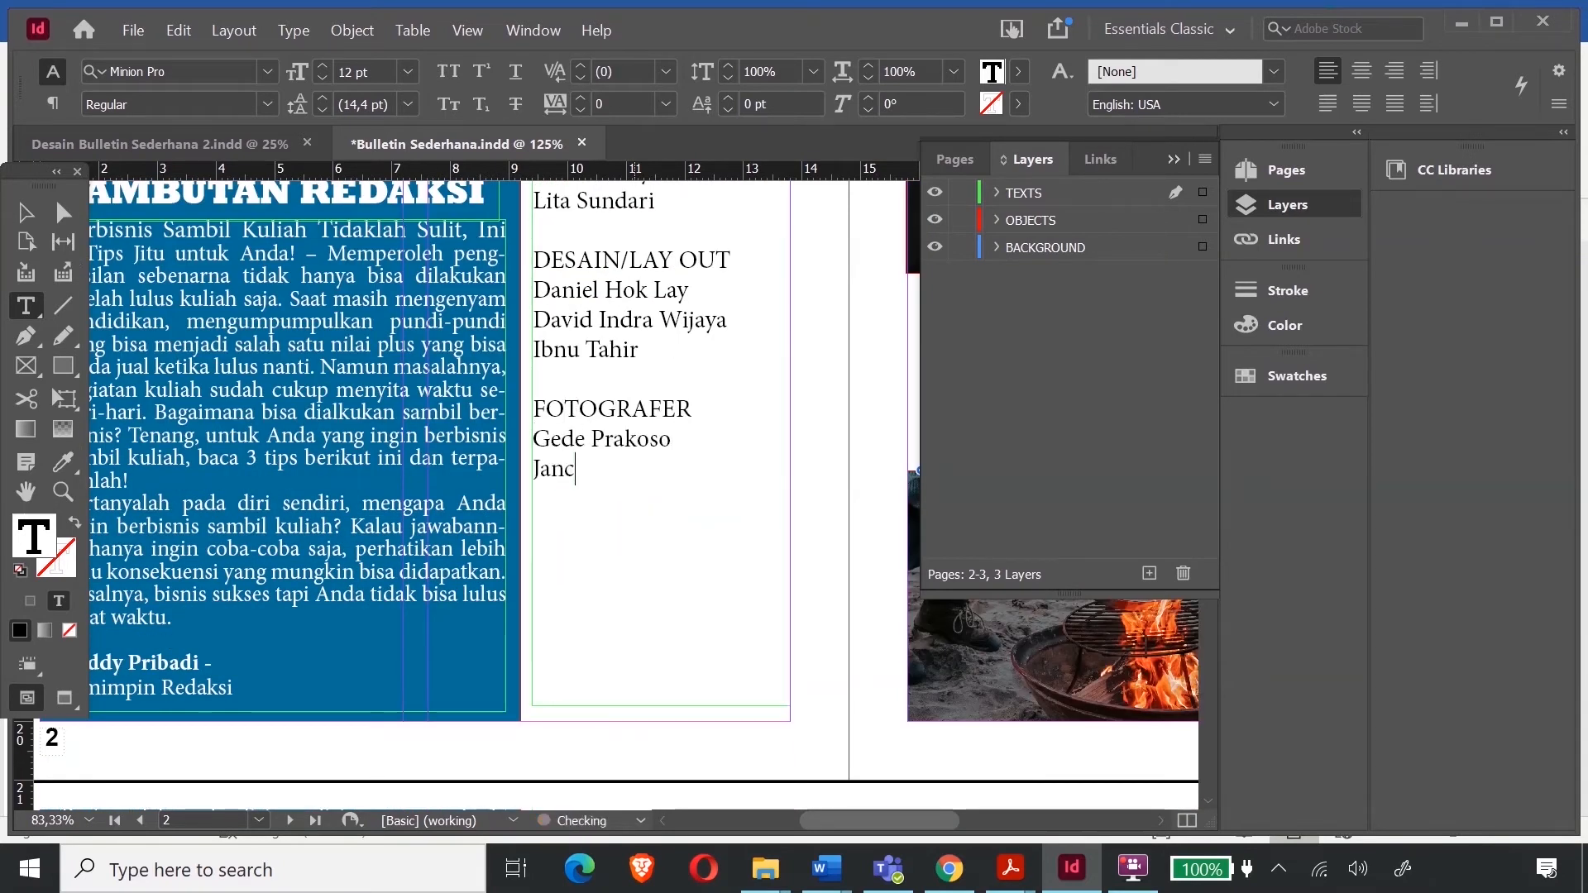
{"action": "key", "text": "Return"}
{"action": "key", "text": "BackSpace"}
{"action": "type", "text": "ADMINISTRASI"}
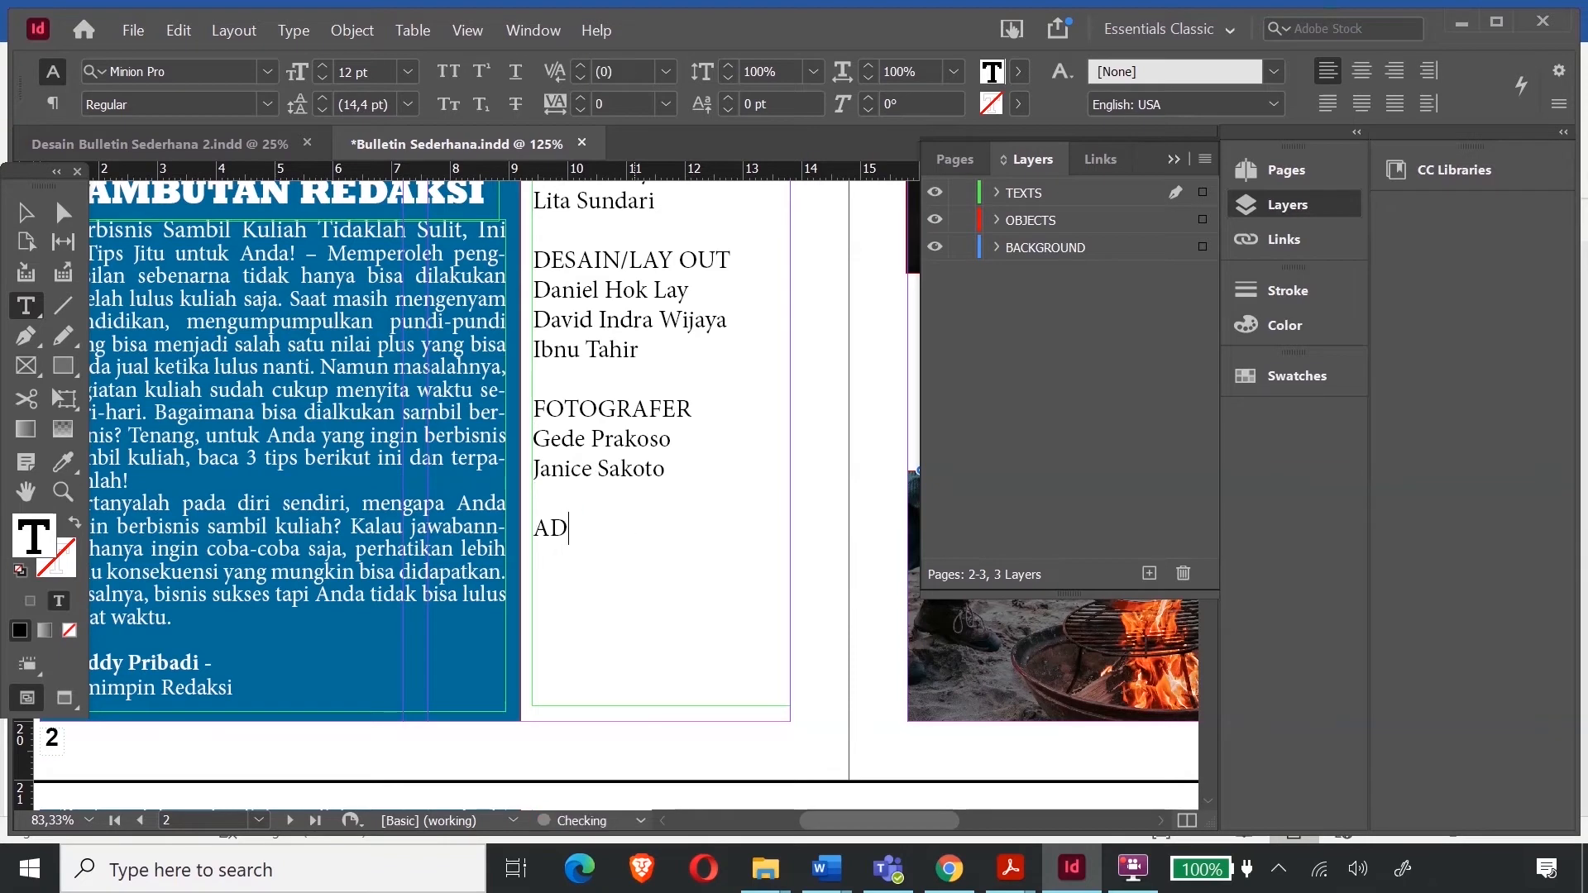
{"action": "key", "text": "Return"}
{"action": "type", "text": "Wiw"}
{"action": "scroll", "coordinate": [751, 631], "scroll_direction": "up", "scroll_amount": 8}
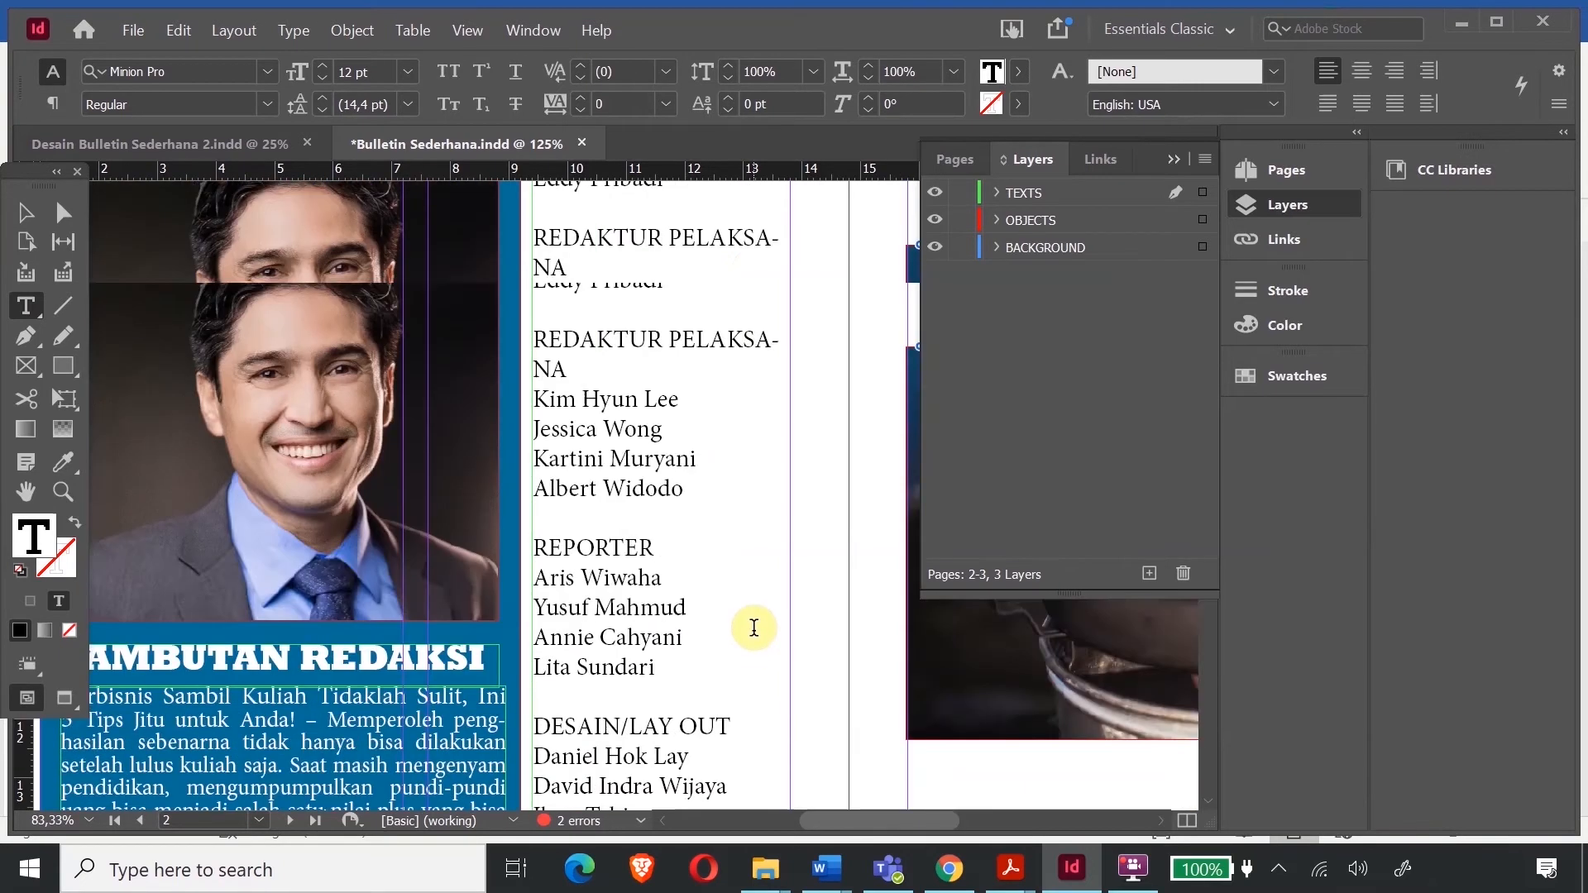
{"action": "scroll", "coordinate": [750, 632], "scroll_direction": "down", "scroll_amount": 7}
{"action": "scroll", "coordinate": [737, 613], "scroll_direction": "down", "scroll_amount": 7}
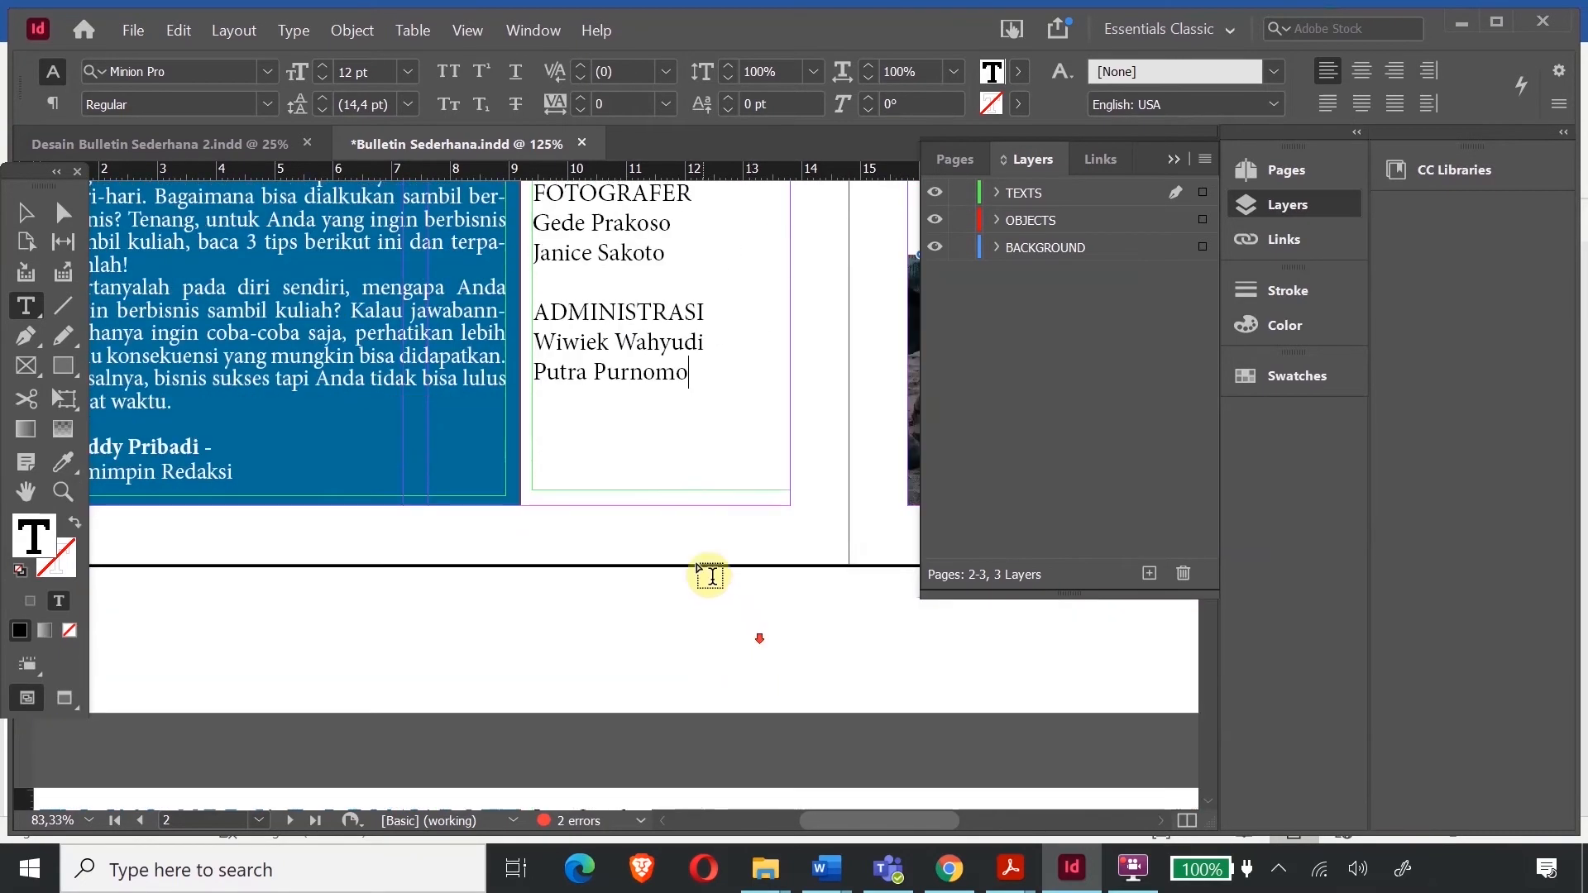
{"action": "scroll", "coordinate": [666, 518], "scroll_direction": "up", "scroll_amount": 4}
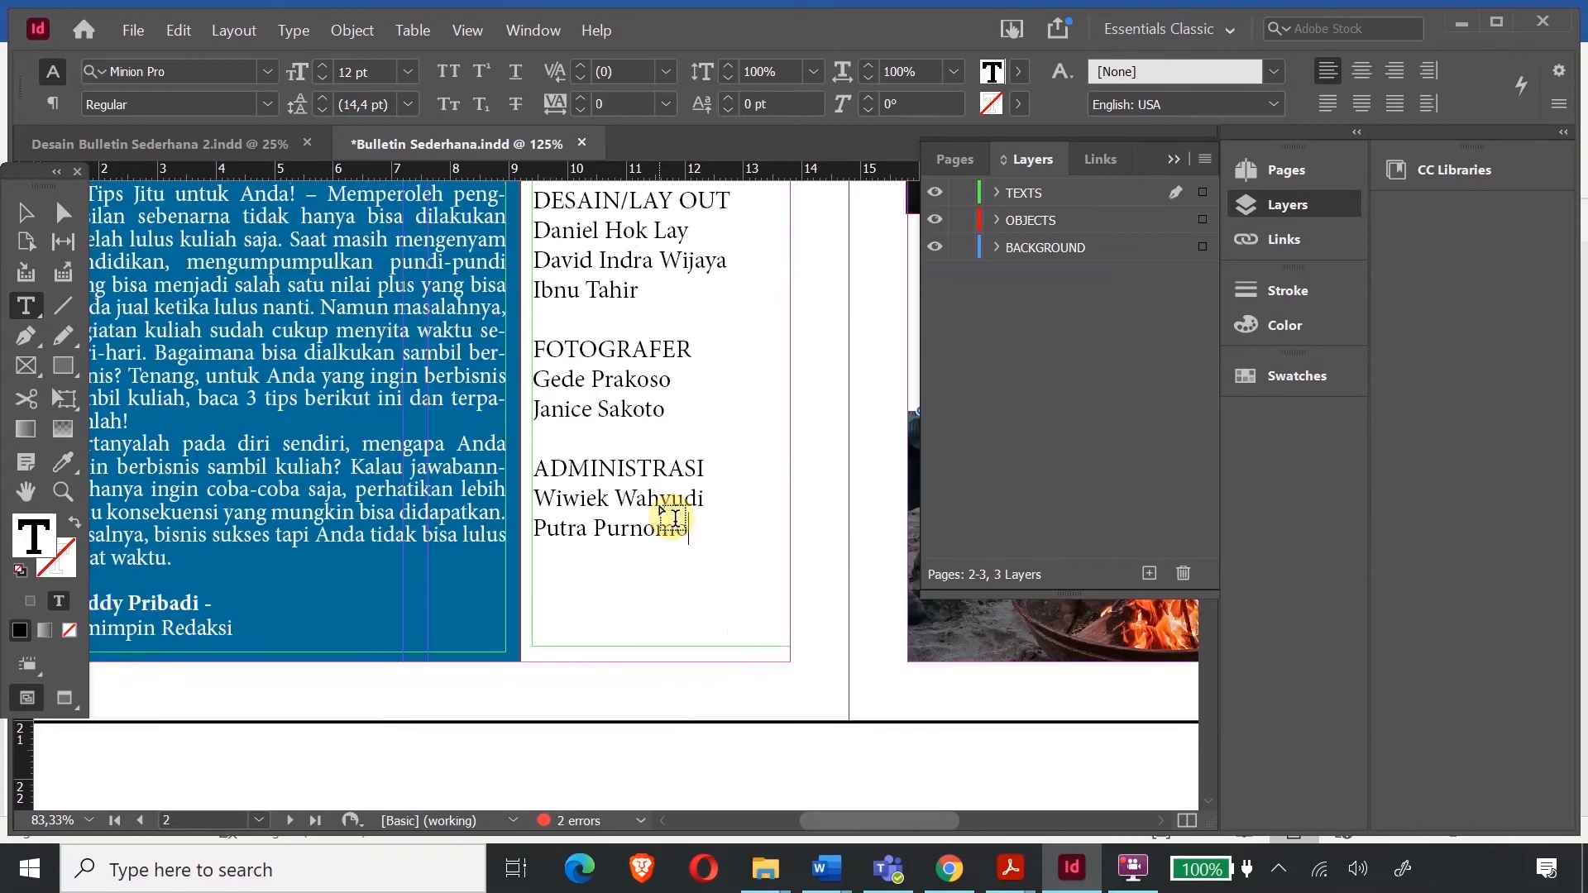
{"action": "scroll", "coordinate": [669, 520], "scroll_direction": "up", "scroll_amount": 8}
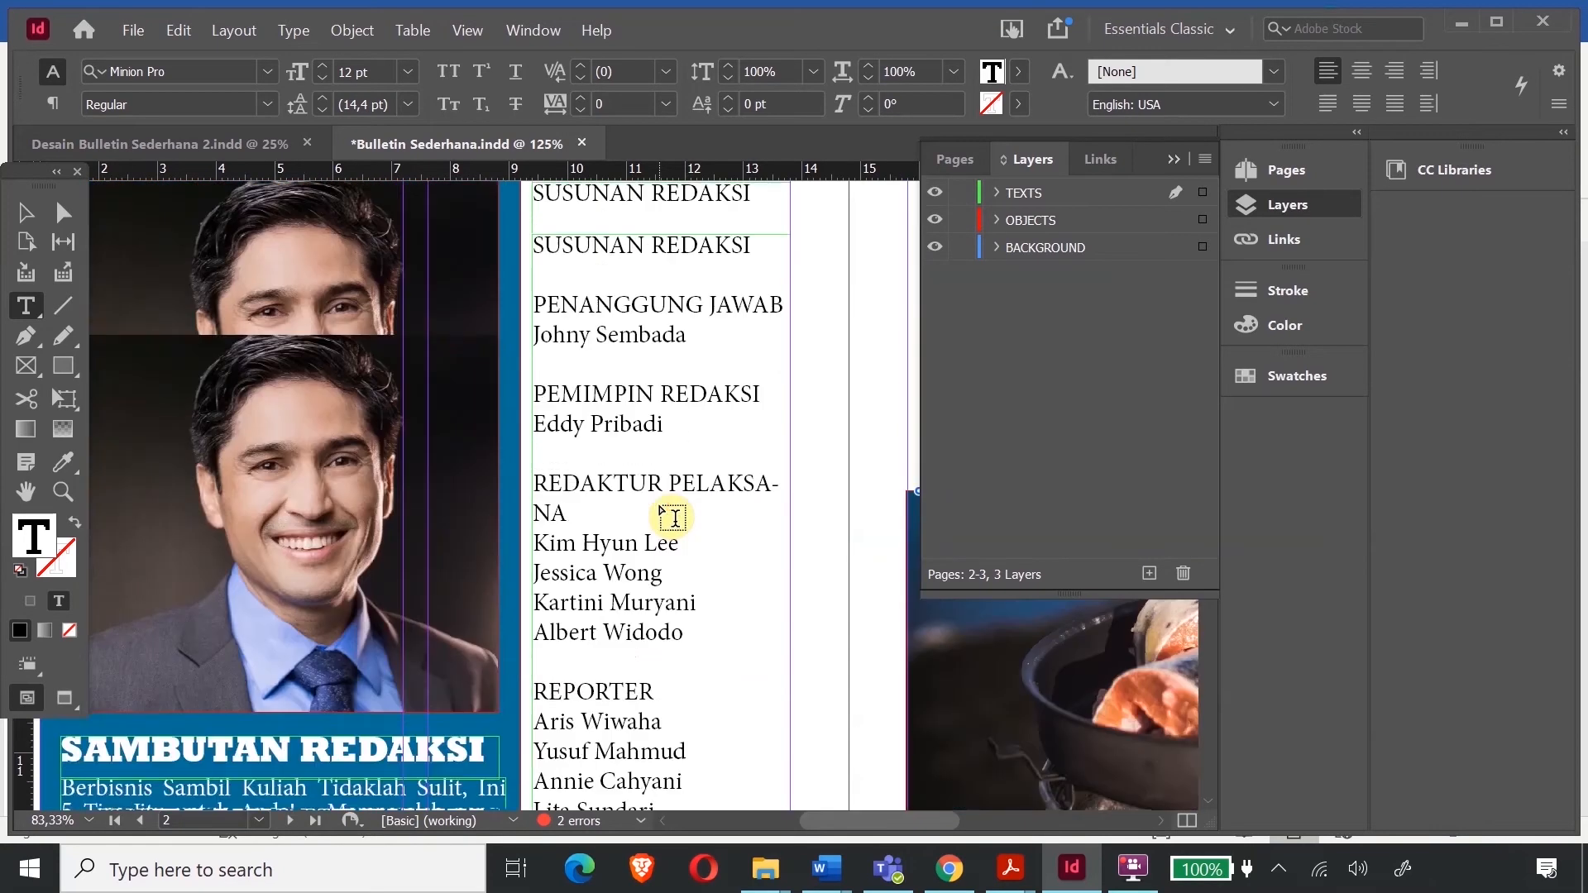
{"action": "scroll", "coordinate": [662, 505], "scroll_direction": "down", "scroll_amount": 5}
{"action": "scroll", "coordinate": [659, 499], "scroll_direction": "down", "scroll_amount": 3}
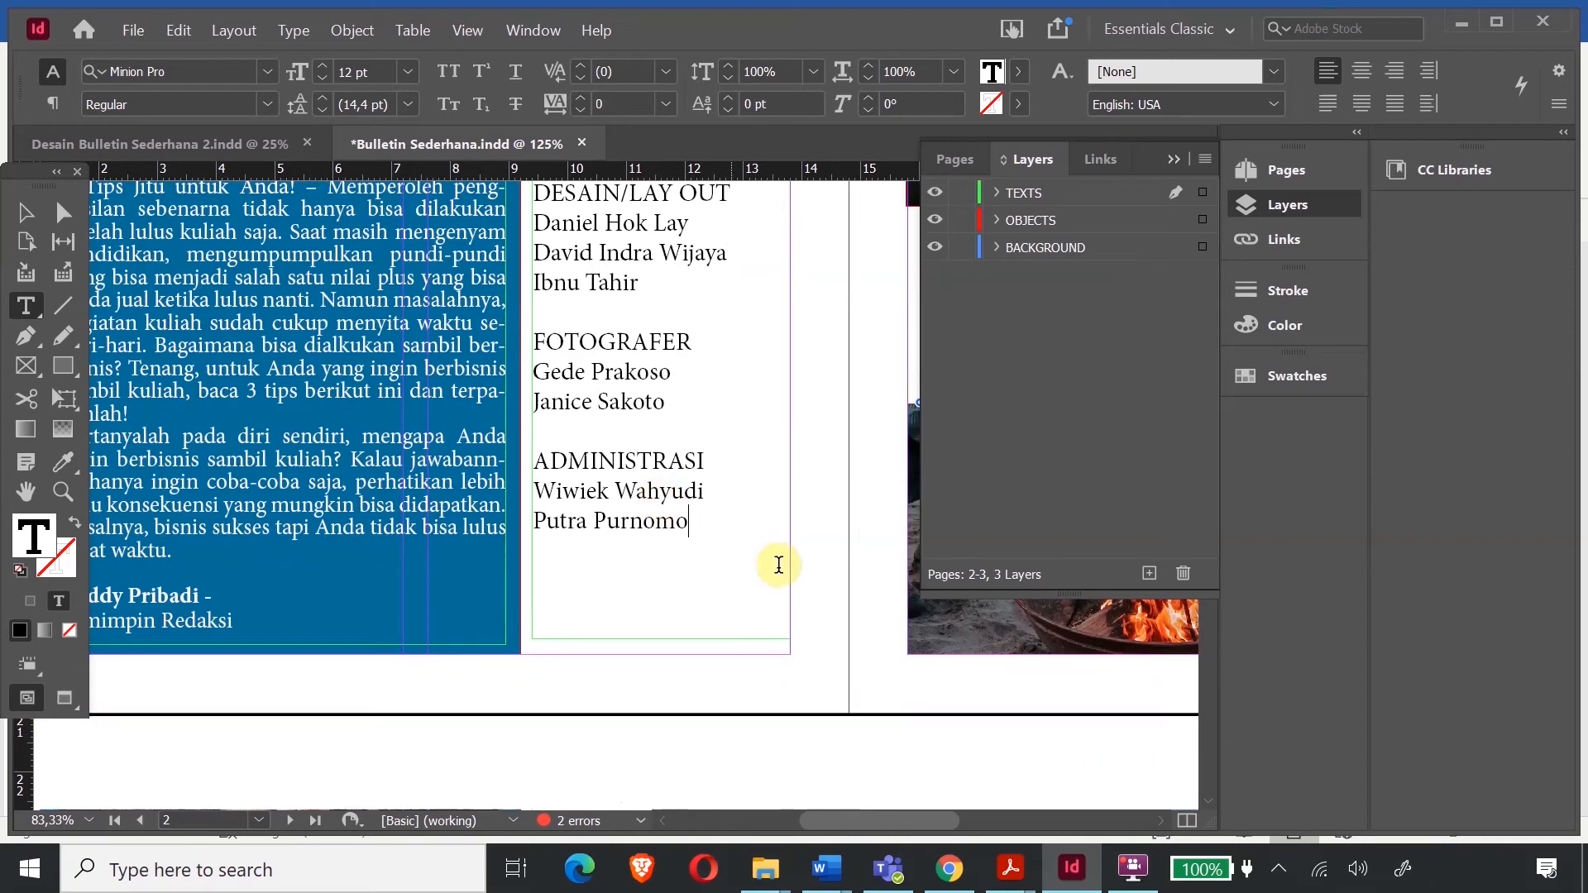
- Center-align the entire SUSUNAN REDAKSI staff list
{"action": "left_click_drag", "start_coordinate": [710, 533], "coordinate": [551, 259]}
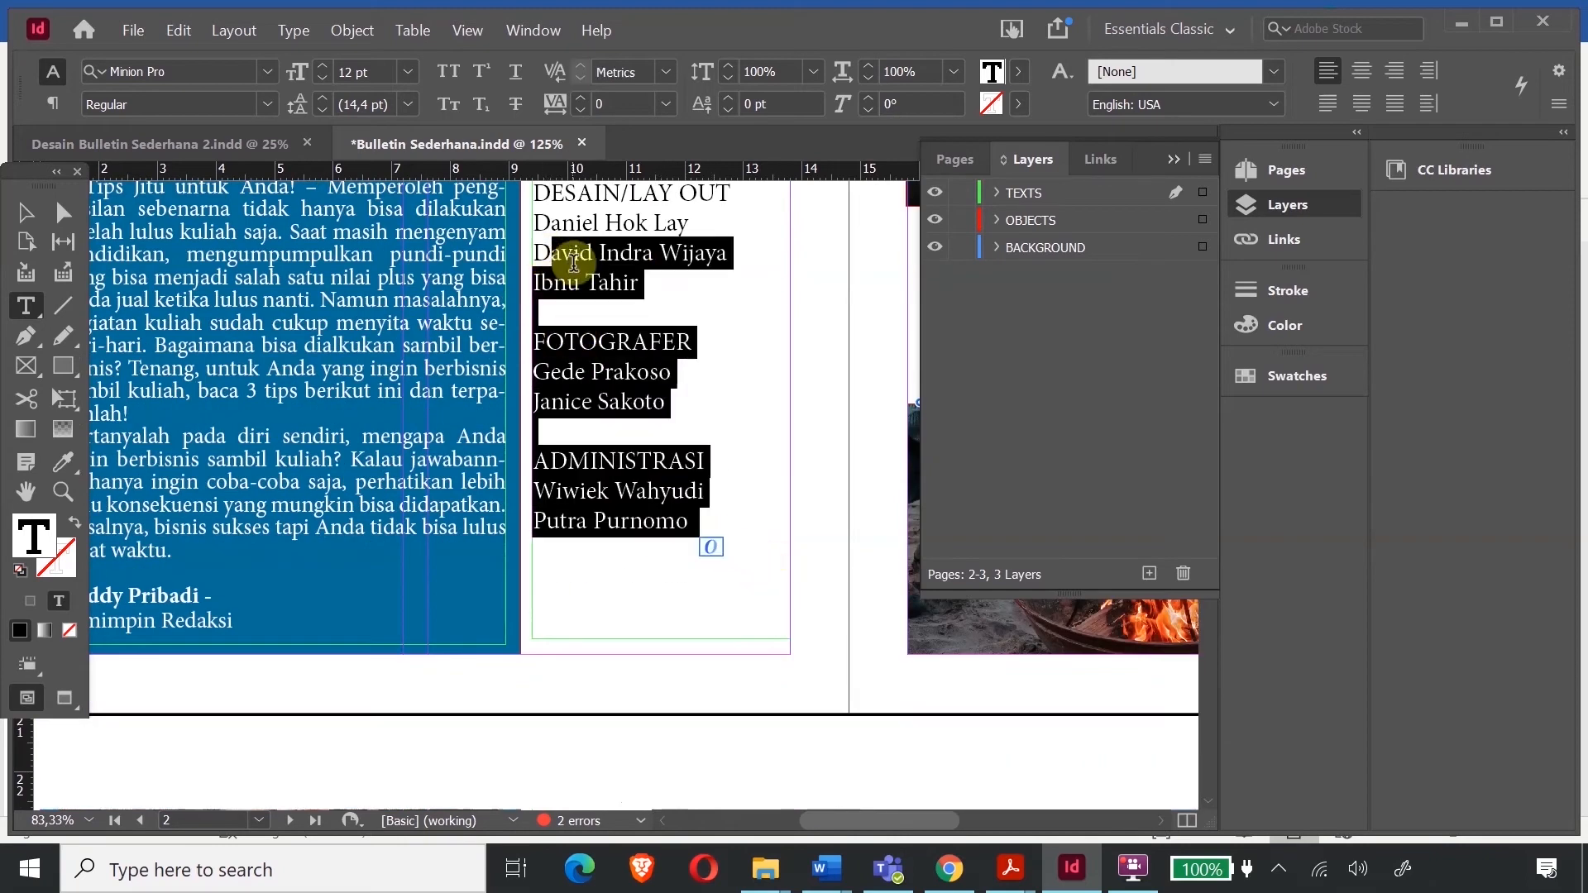
{"action": "scroll", "coordinate": [794, 350], "scroll_direction": "up", "scroll_amount": 3}
{"action": "left_click_drag", "start_coordinate": [711, 699], "coordinate": [535, 307]}
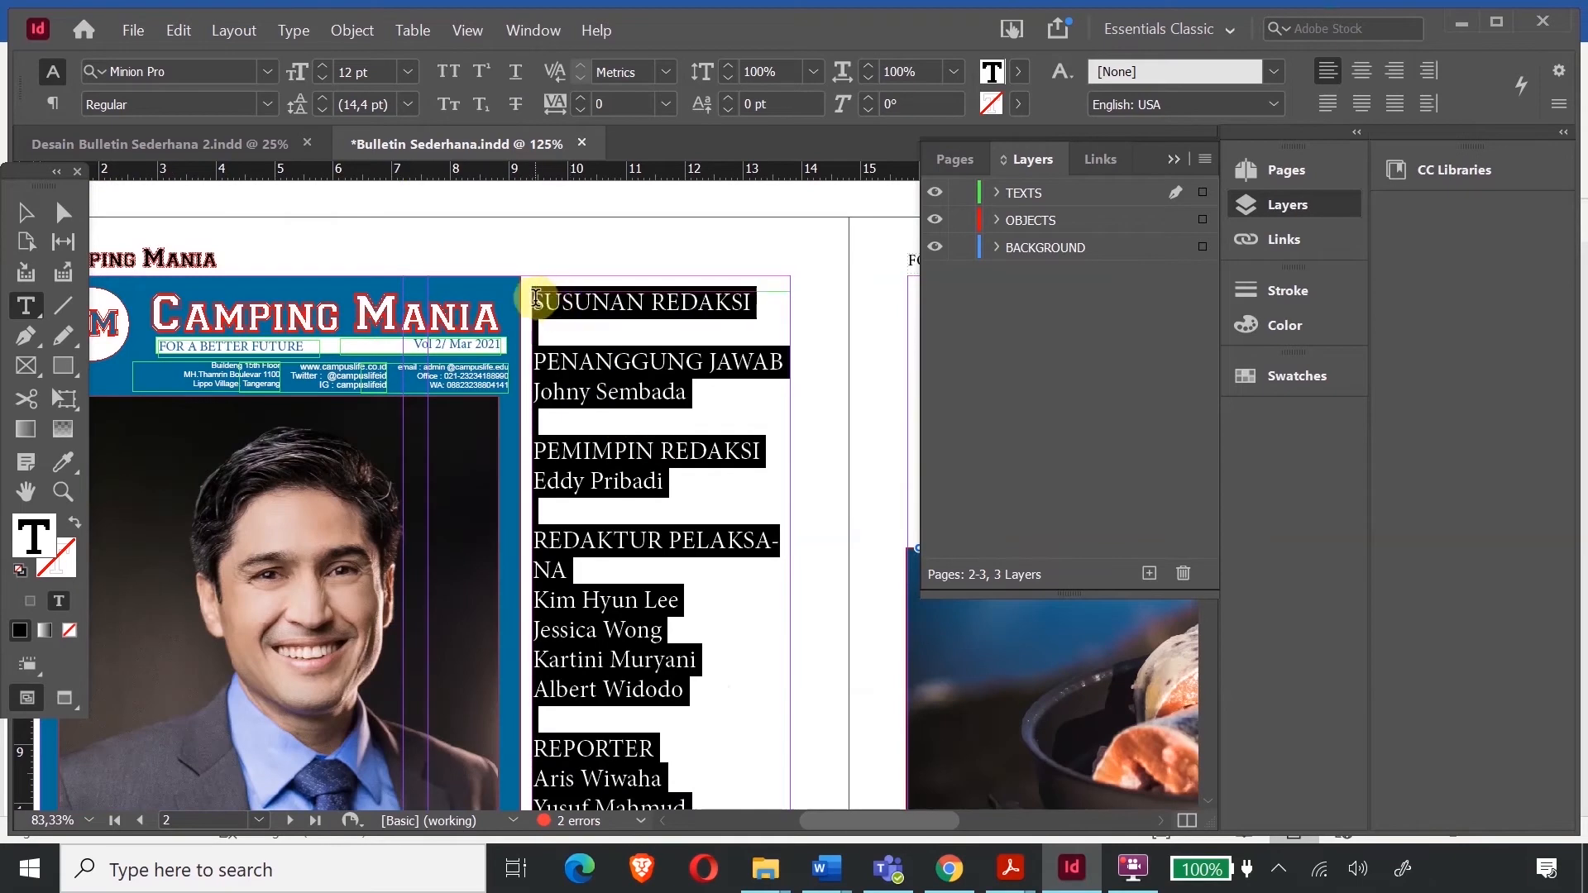
{"action": "left_click", "coordinate": [1363, 77]}
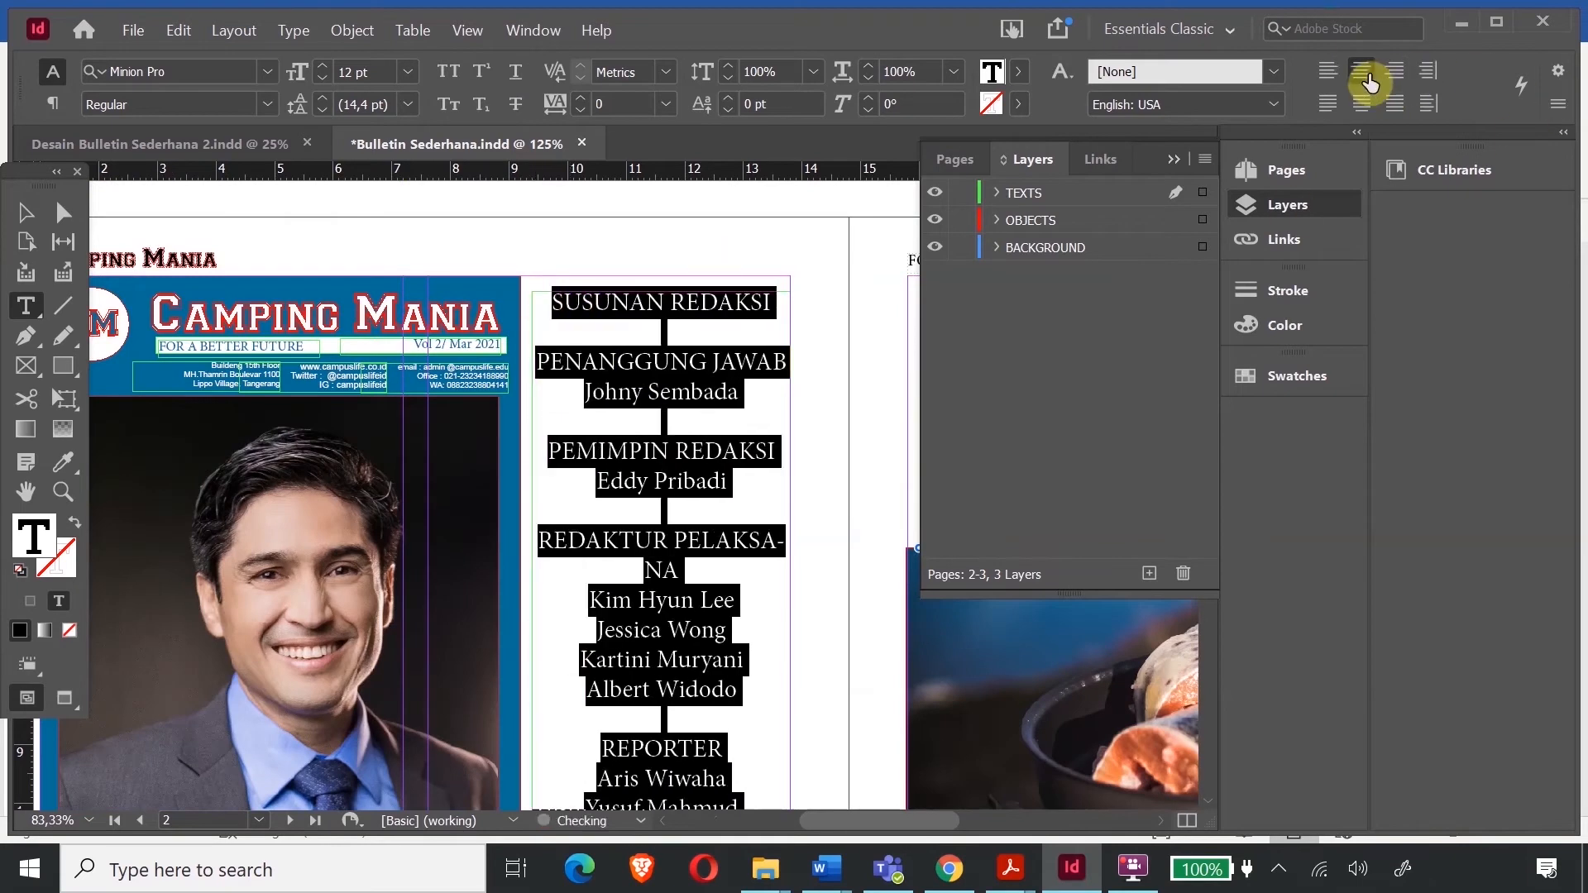
{"action": "left_click", "coordinate": [680, 306]}
- Make the SUSUNAN REDAKSI heading bold at 13 pt so it fits one line
{"action": "left_click_drag", "start_coordinate": [777, 303], "coordinate": [532, 298]}
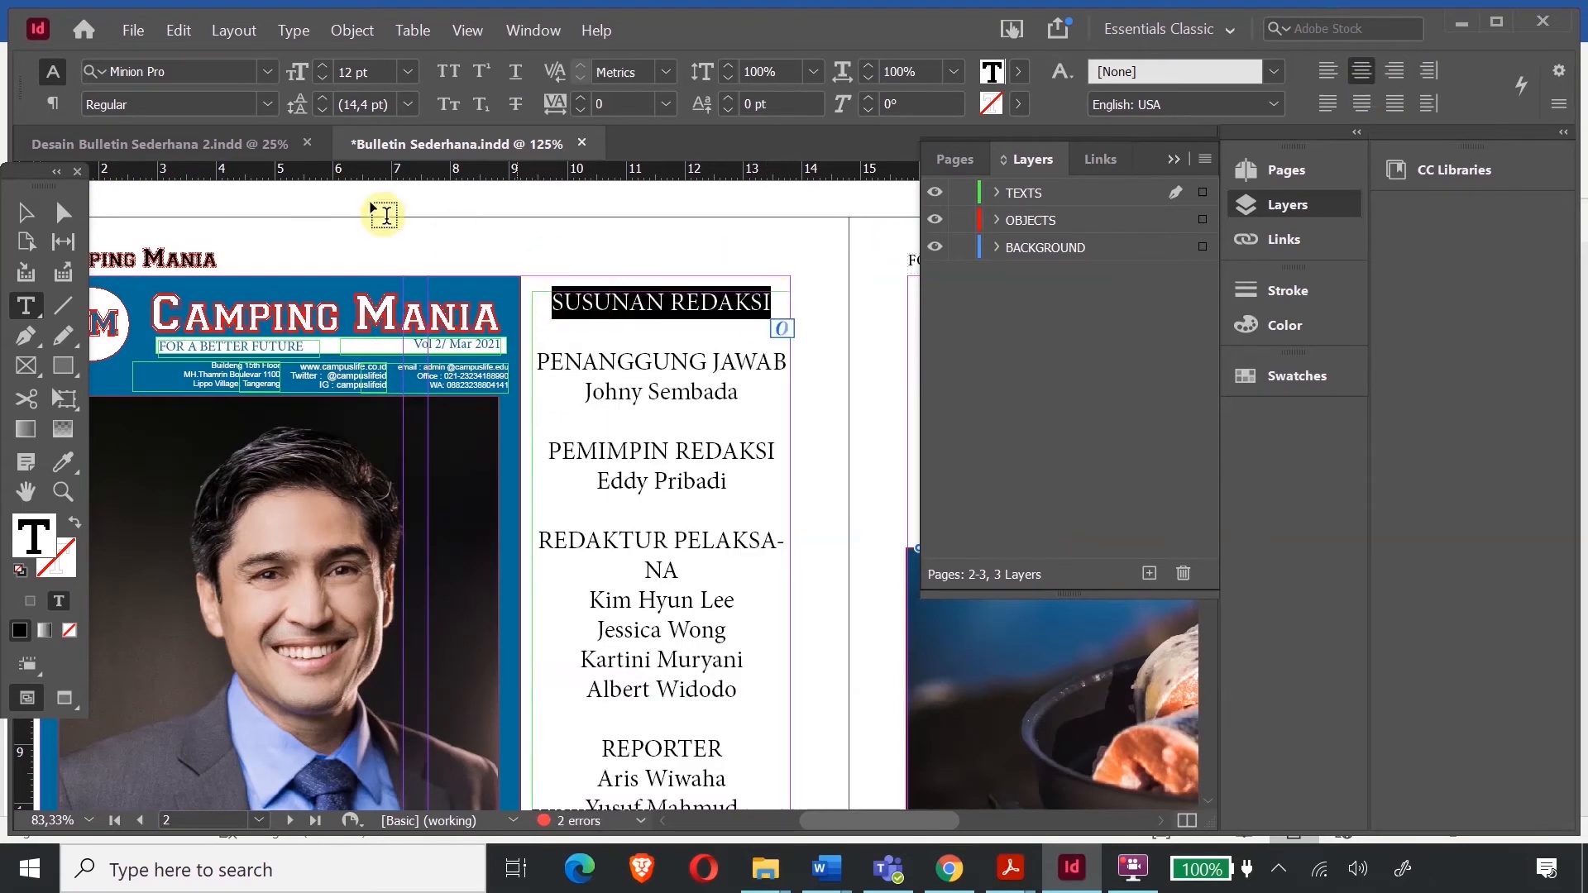
{"action": "left_click", "coordinate": [324, 67]}
{"action": "left_click", "coordinate": [324, 67]}
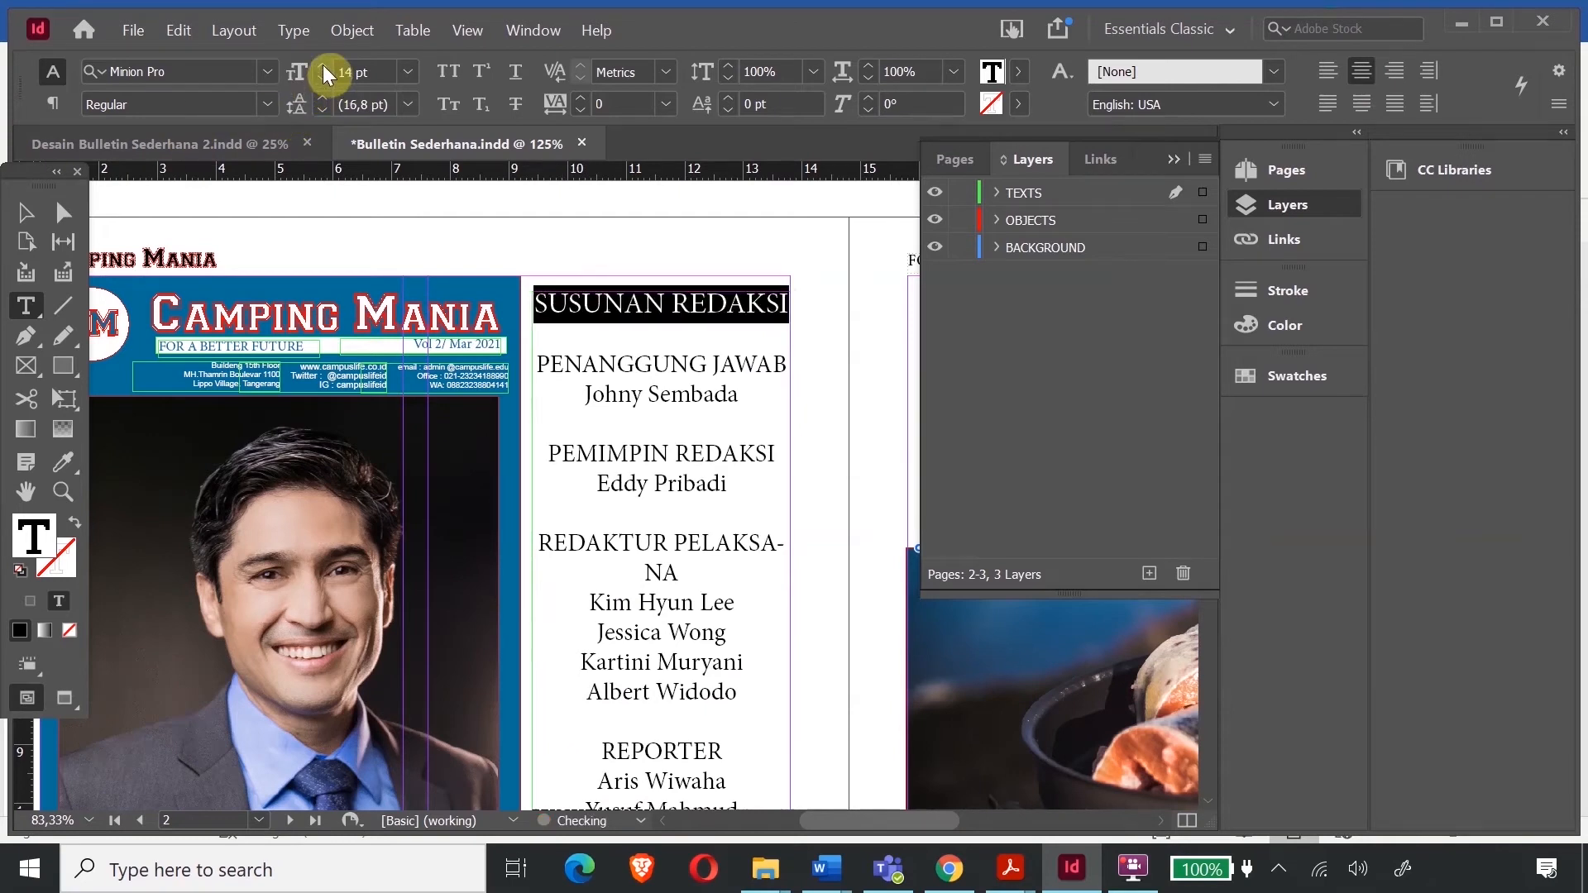
{"action": "left_click", "coordinate": [267, 104]}
{"action": "left_click", "coordinate": [154, 339]}
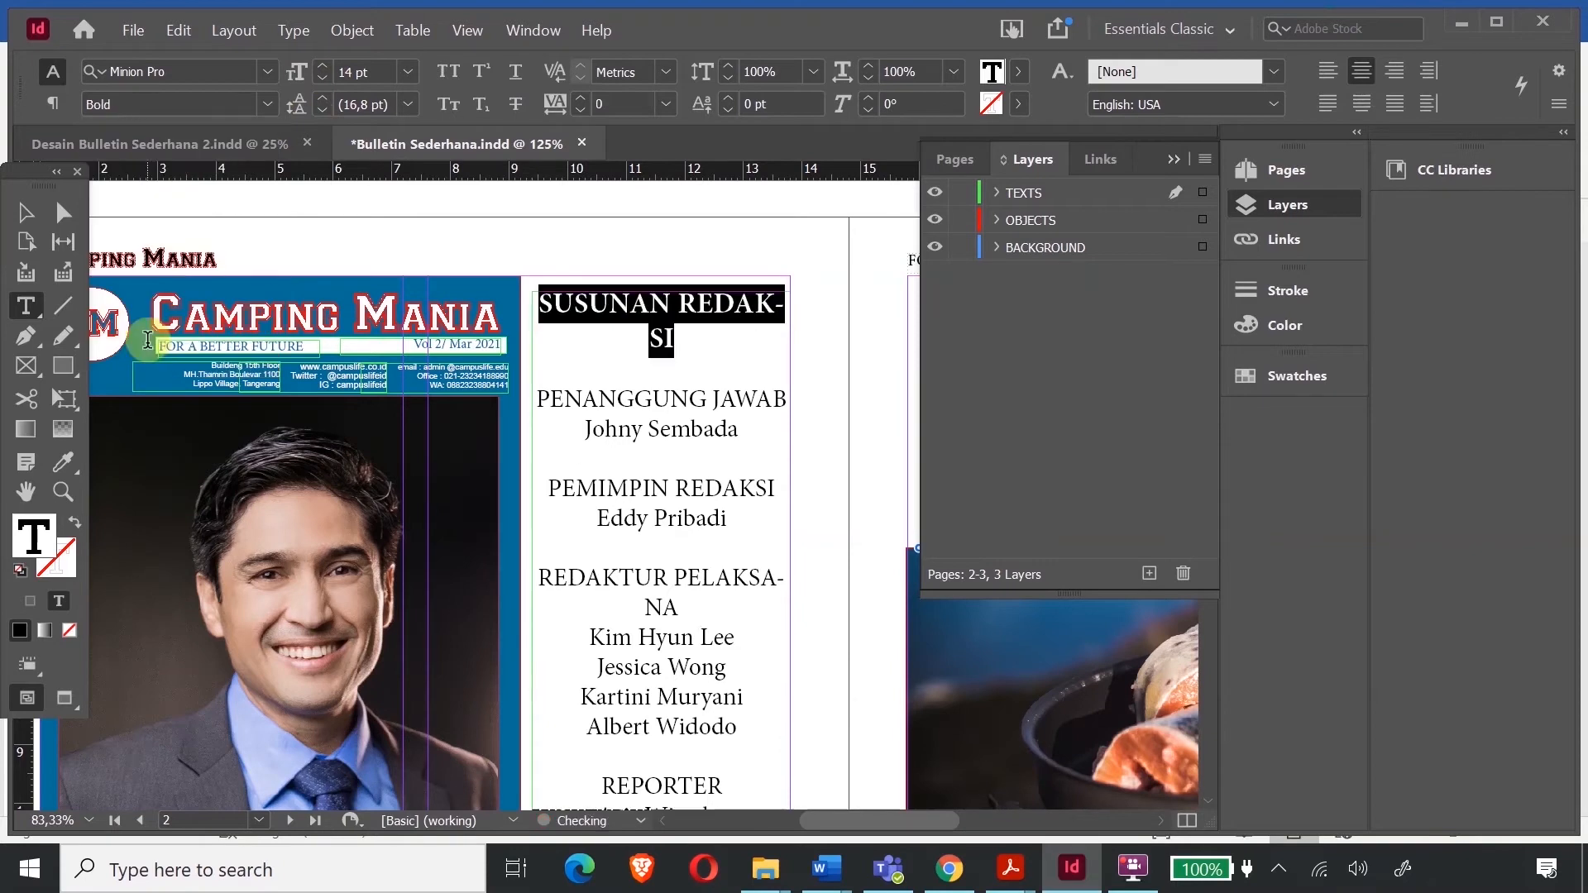
{"action": "left_click", "coordinate": [674, 450]}
{"action": "triple_click", "coordinate": [680, 355]}
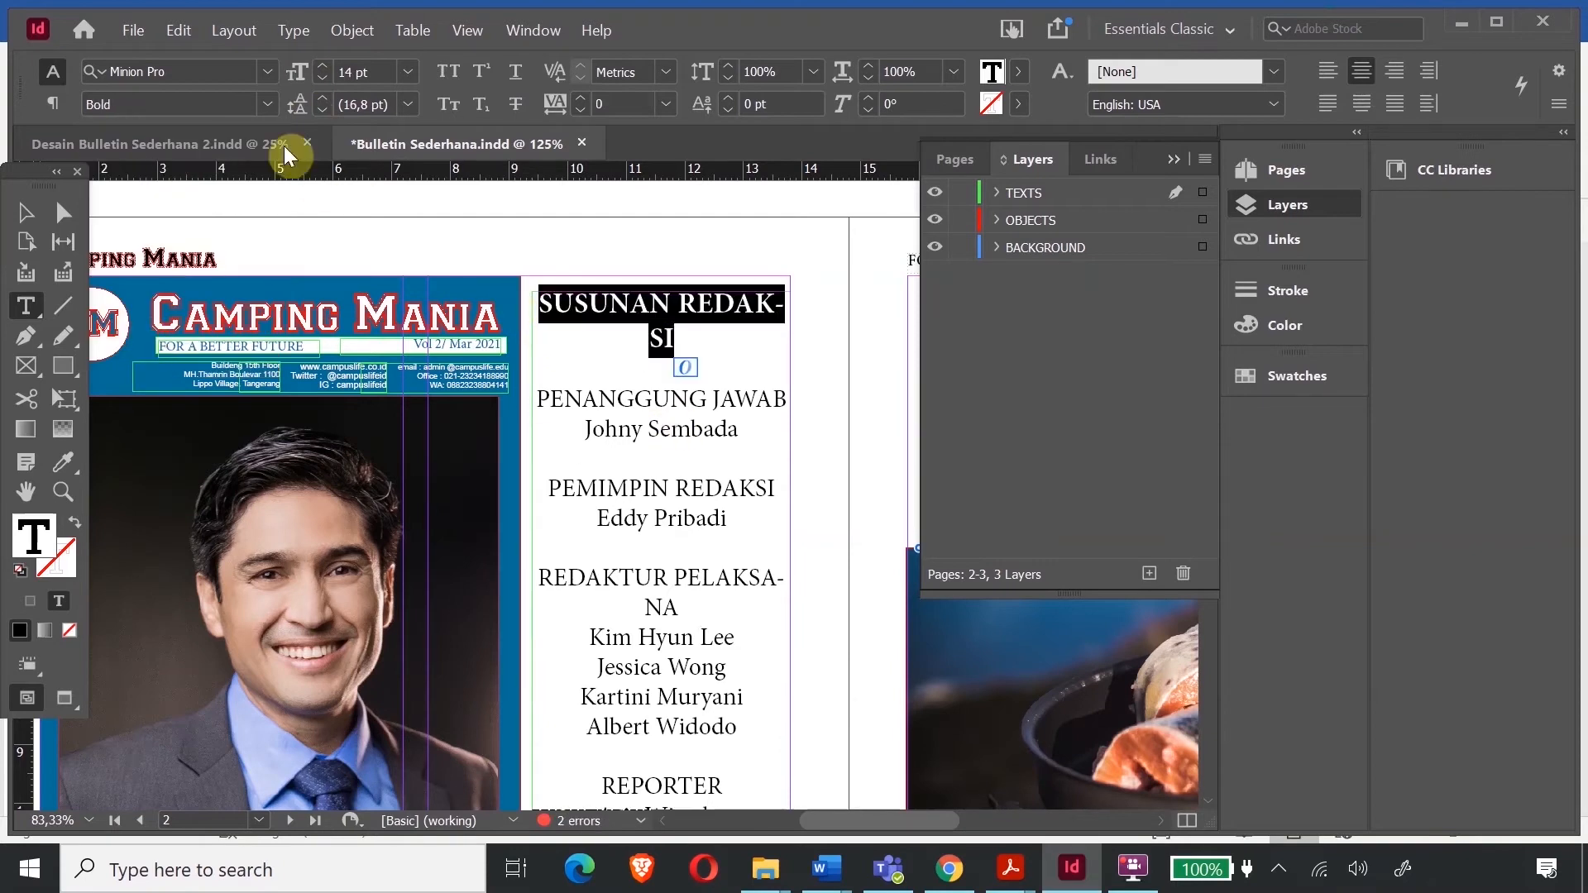
{"action": "left_click", "coordinate": [324, 78]}
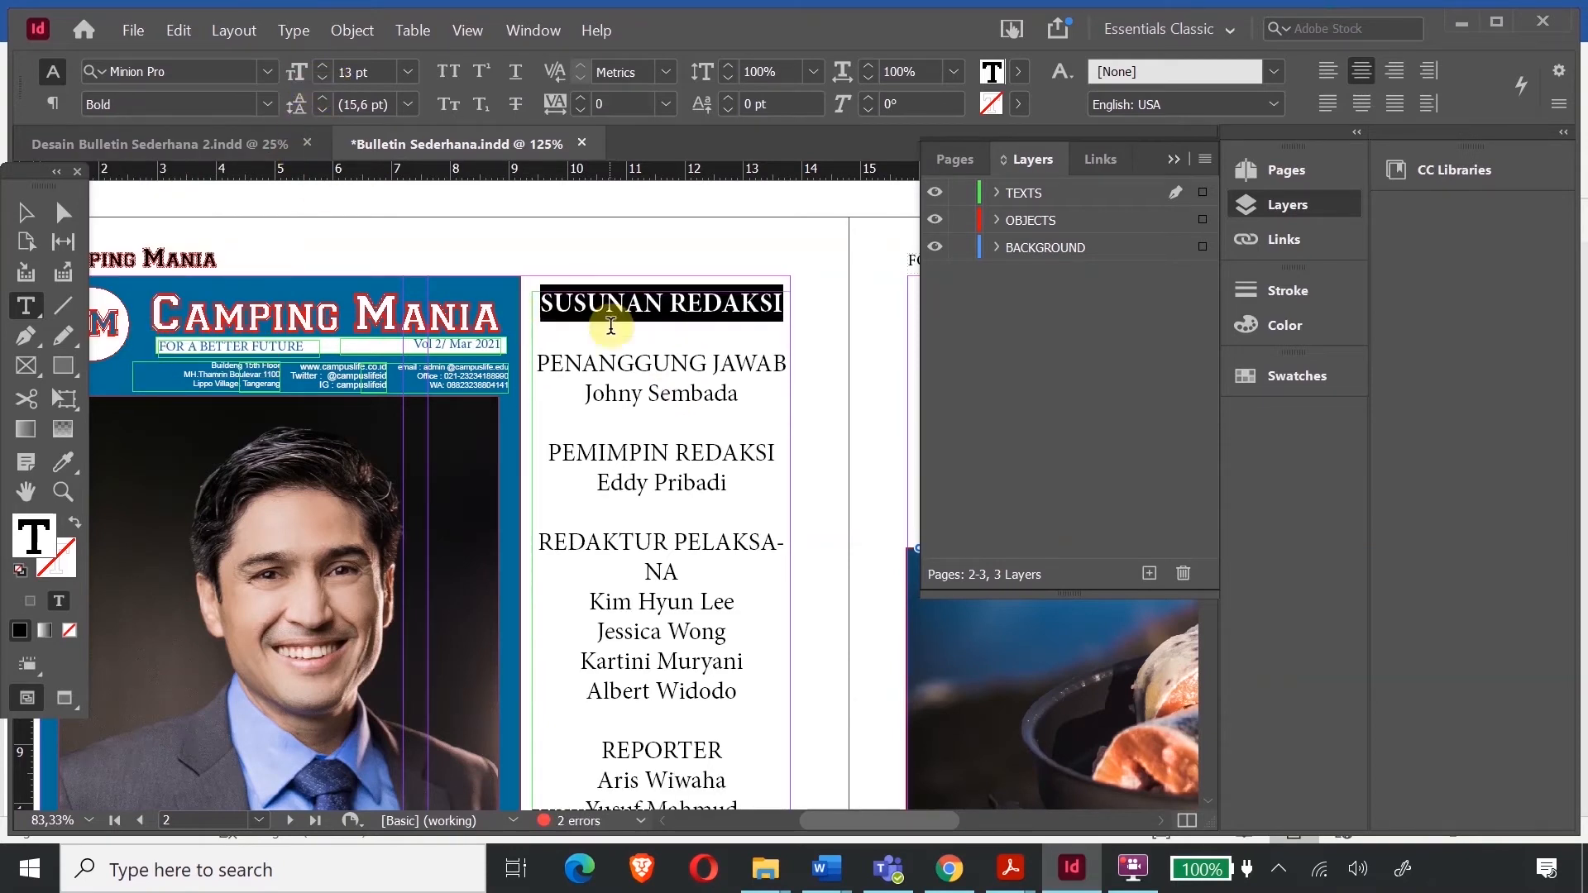
{"action": "left_click", "coordinate": [610, 325]}
- Set the names list below the heading to 11 pt text with 11 pt leading
{"action": "left_click_drag", "start_coordinate": [536, 364], "coordinate": [749, 674]}
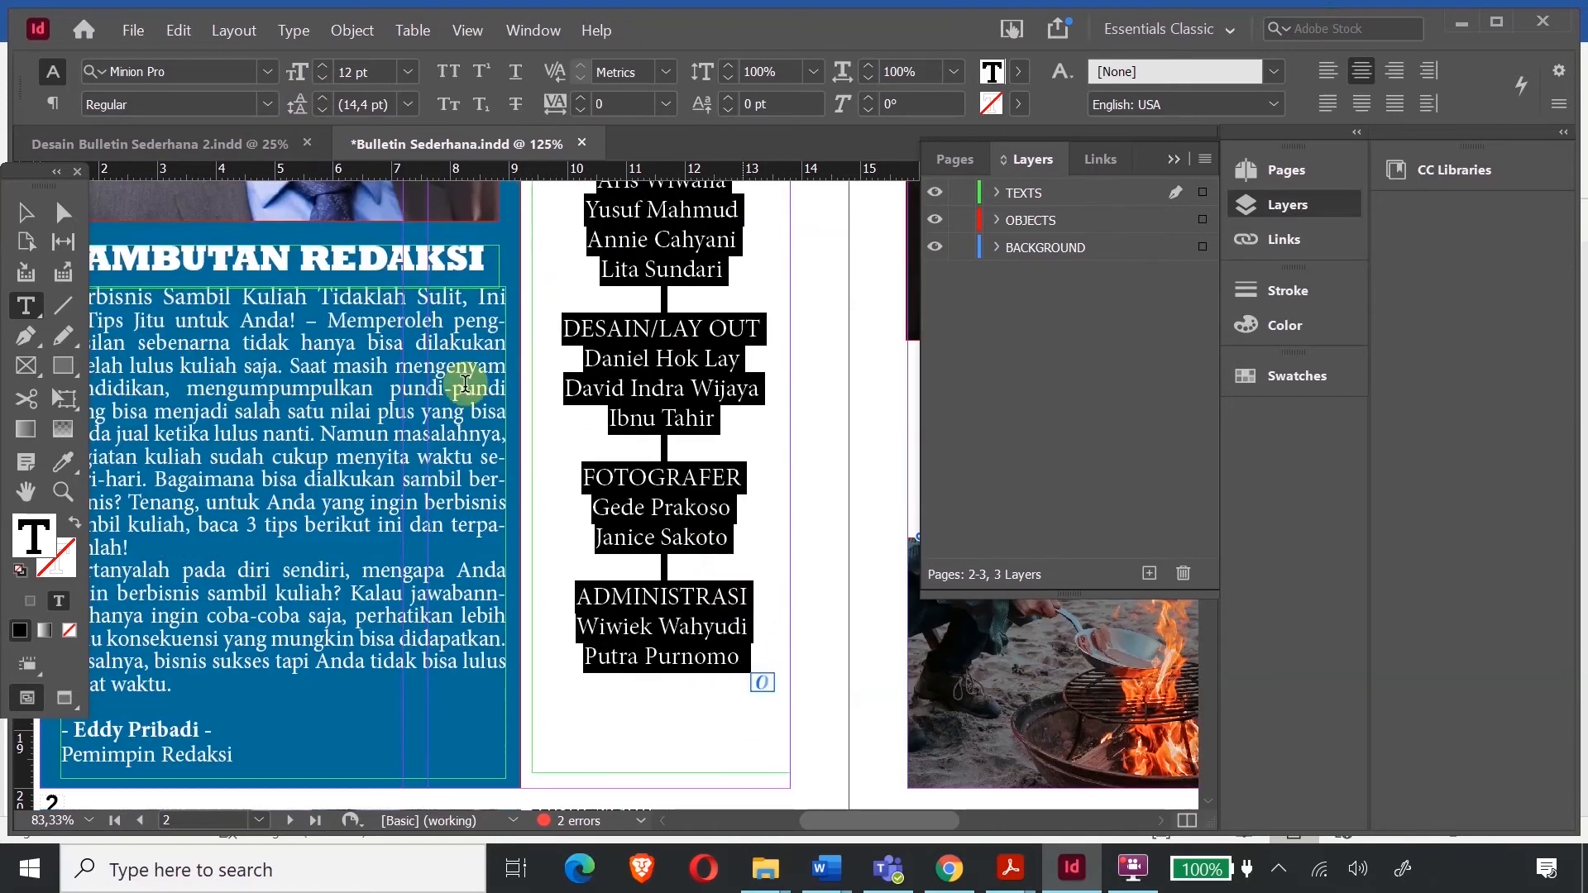
{"action": "left_click", "coordinate": [323, 111]}
{"action": "left_click", "coordinate": [322, 111]}
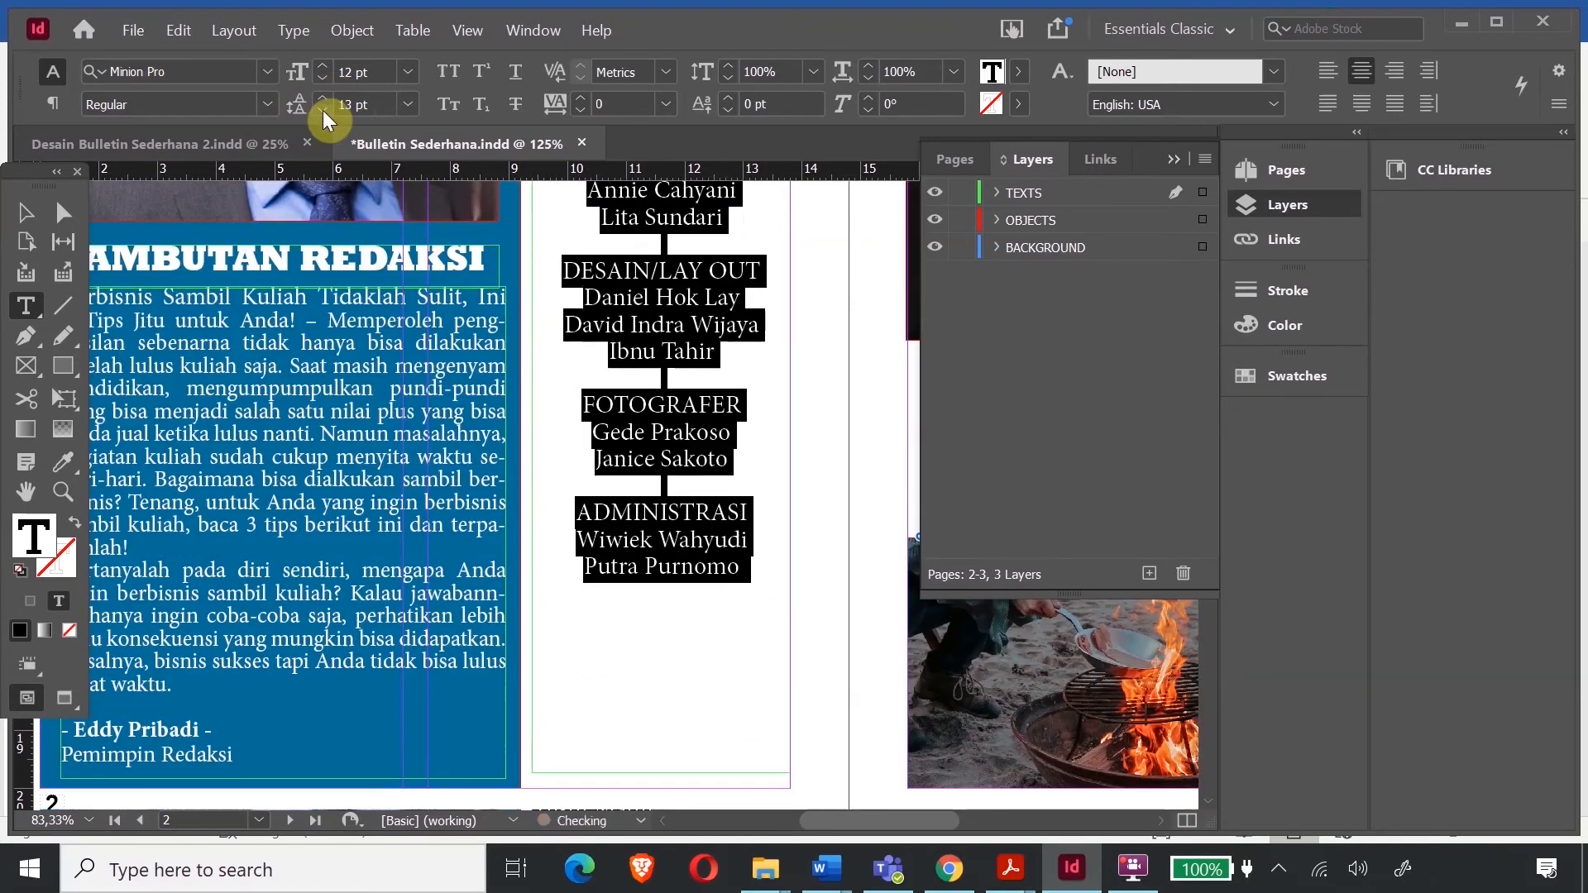
{"action": "left_click", "coordinate": [323, 111]}
{"action": "left_click", "coordinate": [322, 79]}
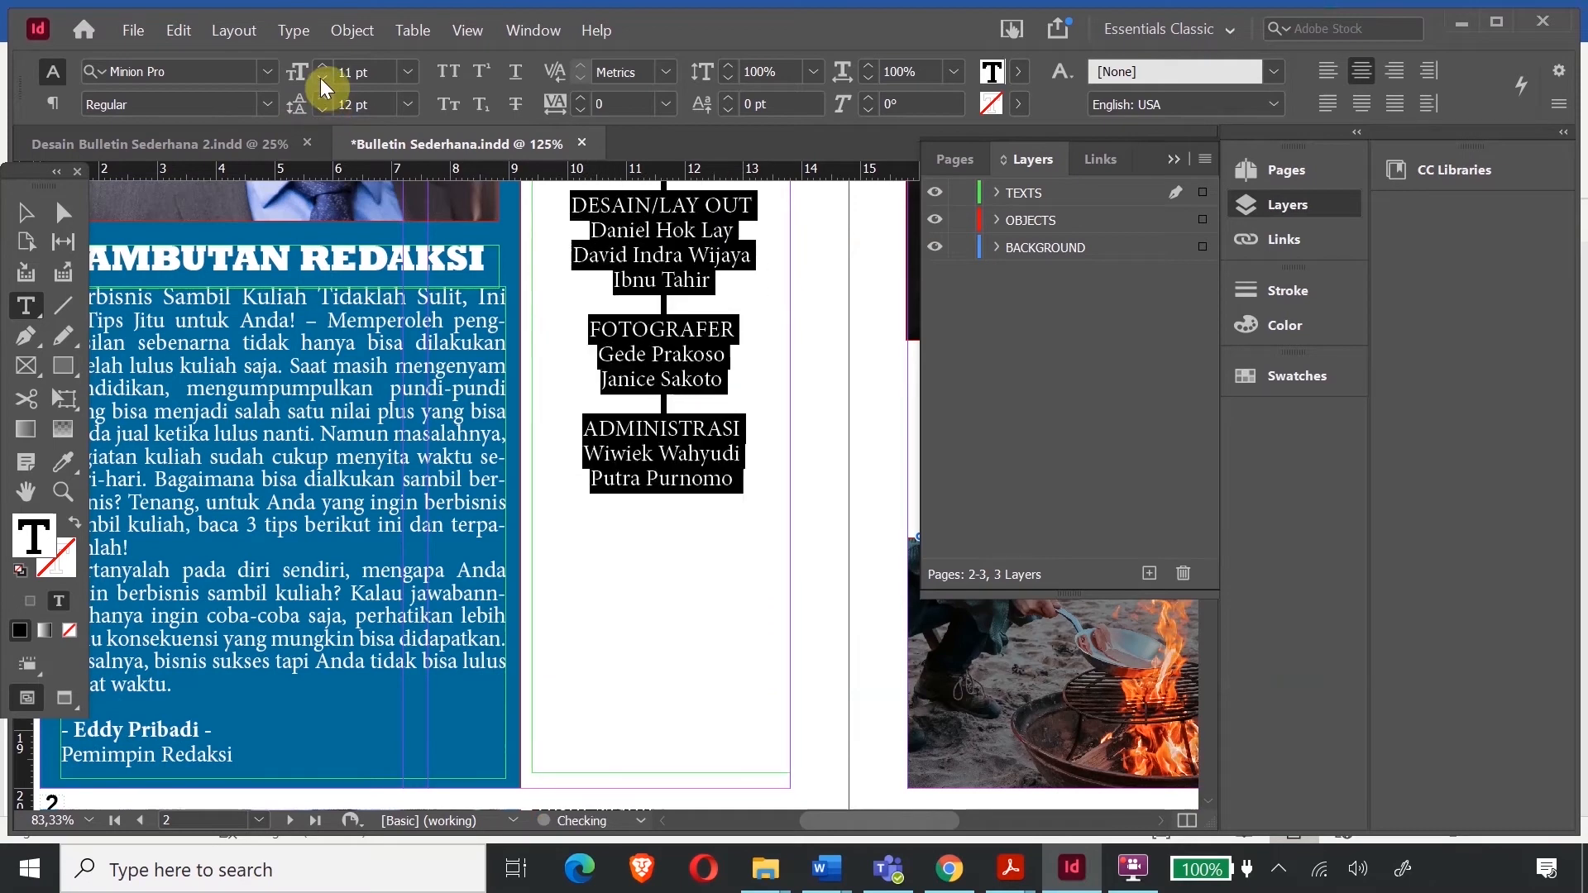
{"action": "left_click", "coordinate": [323, 111]}
{"action": "scroll", "coordinate": [780, 308], "scroll_direction": "up", "scroll_amount": 6}
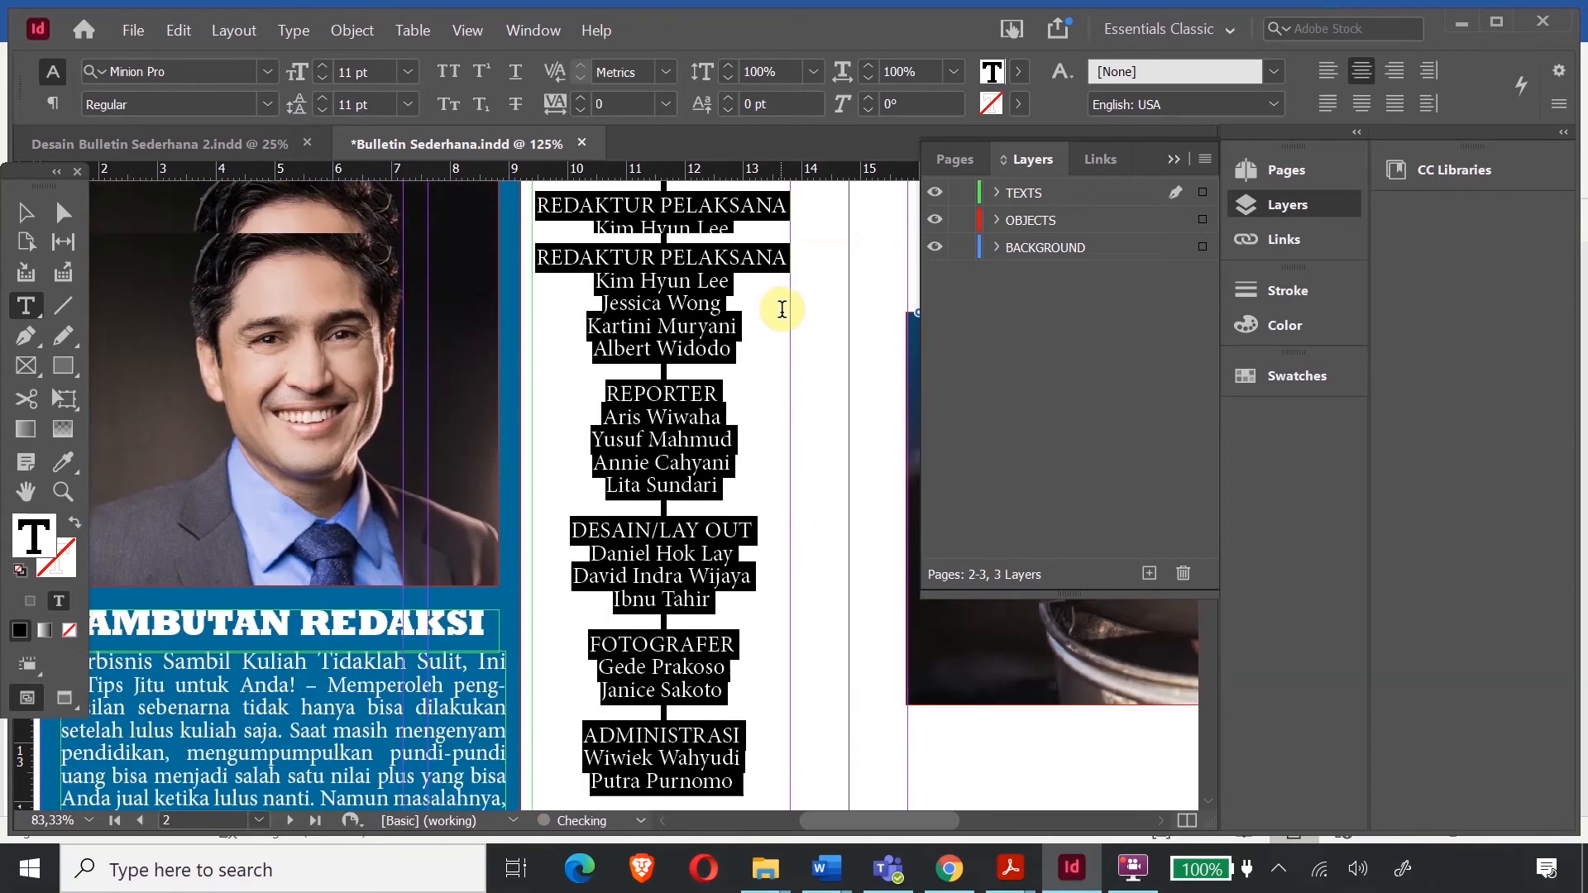
{"action": "left_click", "coordinate": [608, 347]}
{"action": "left_click", "coordinate": [781, 329]}
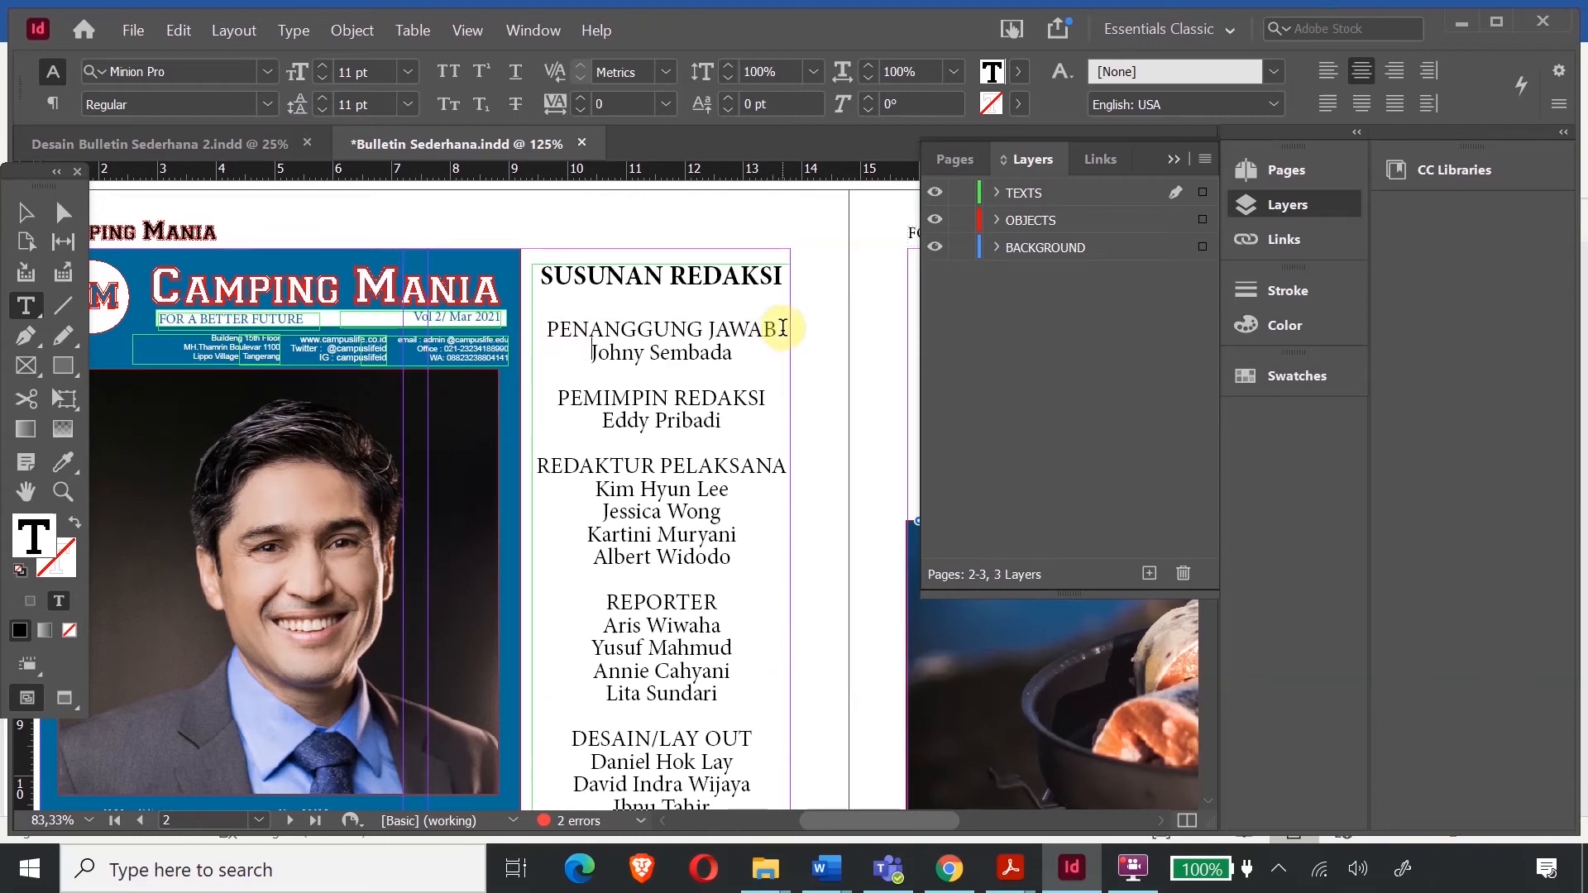
- Make the PENANGGUNG JAWAB and PEMIMPIN REDAKSI headings bold
{"action": "left_click_drag", "start_coordinate": [547, 330], "coordinate": [782, 329]}
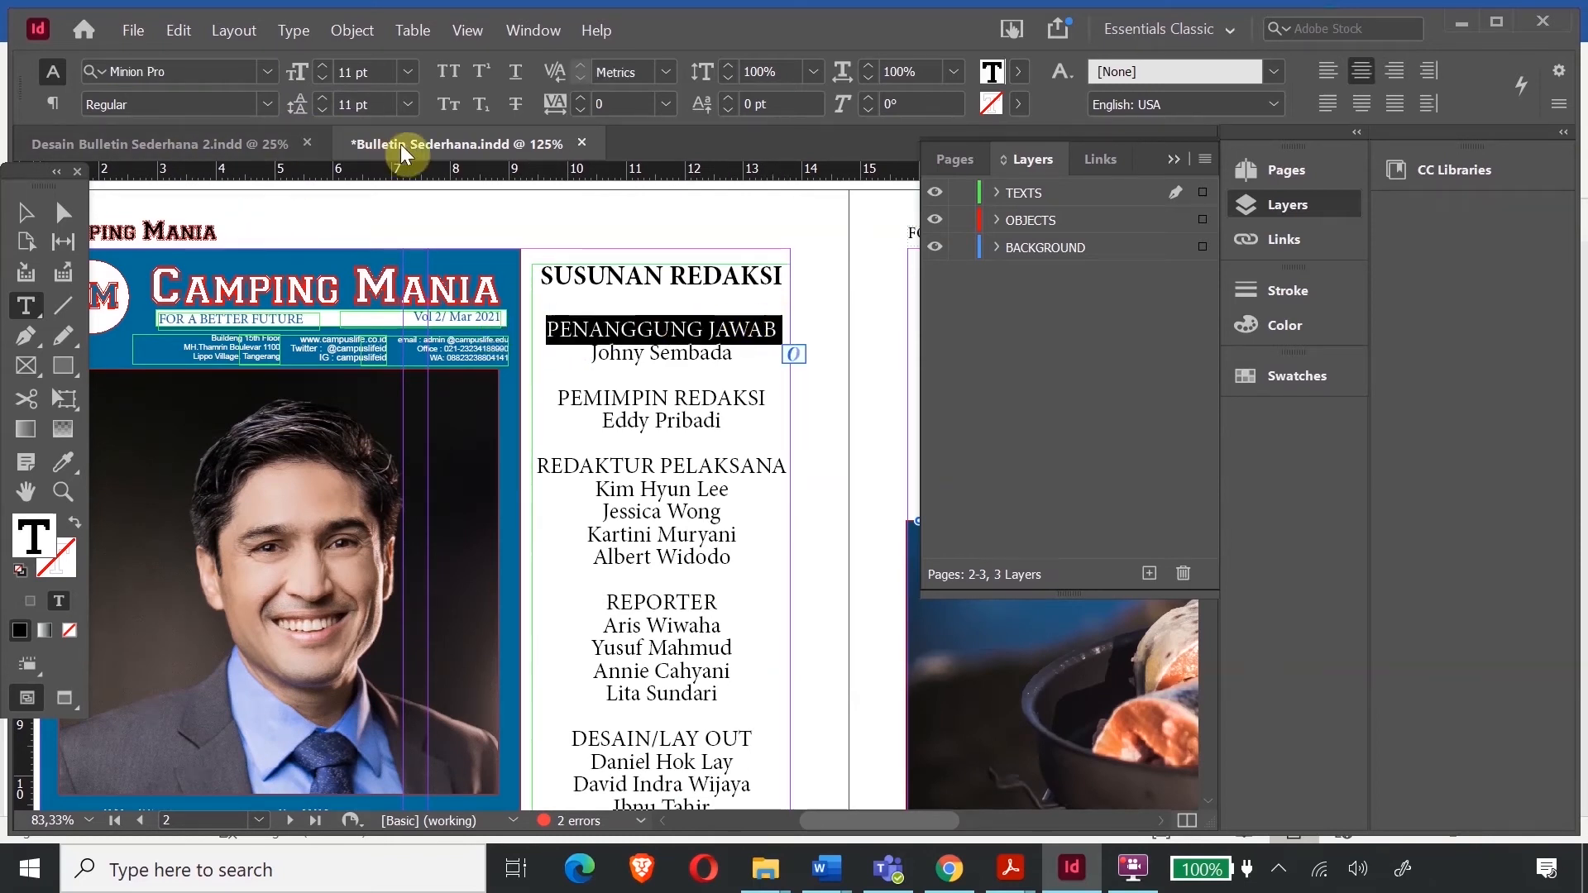
{"action": "left_click", "coordinate": [264, 108]}
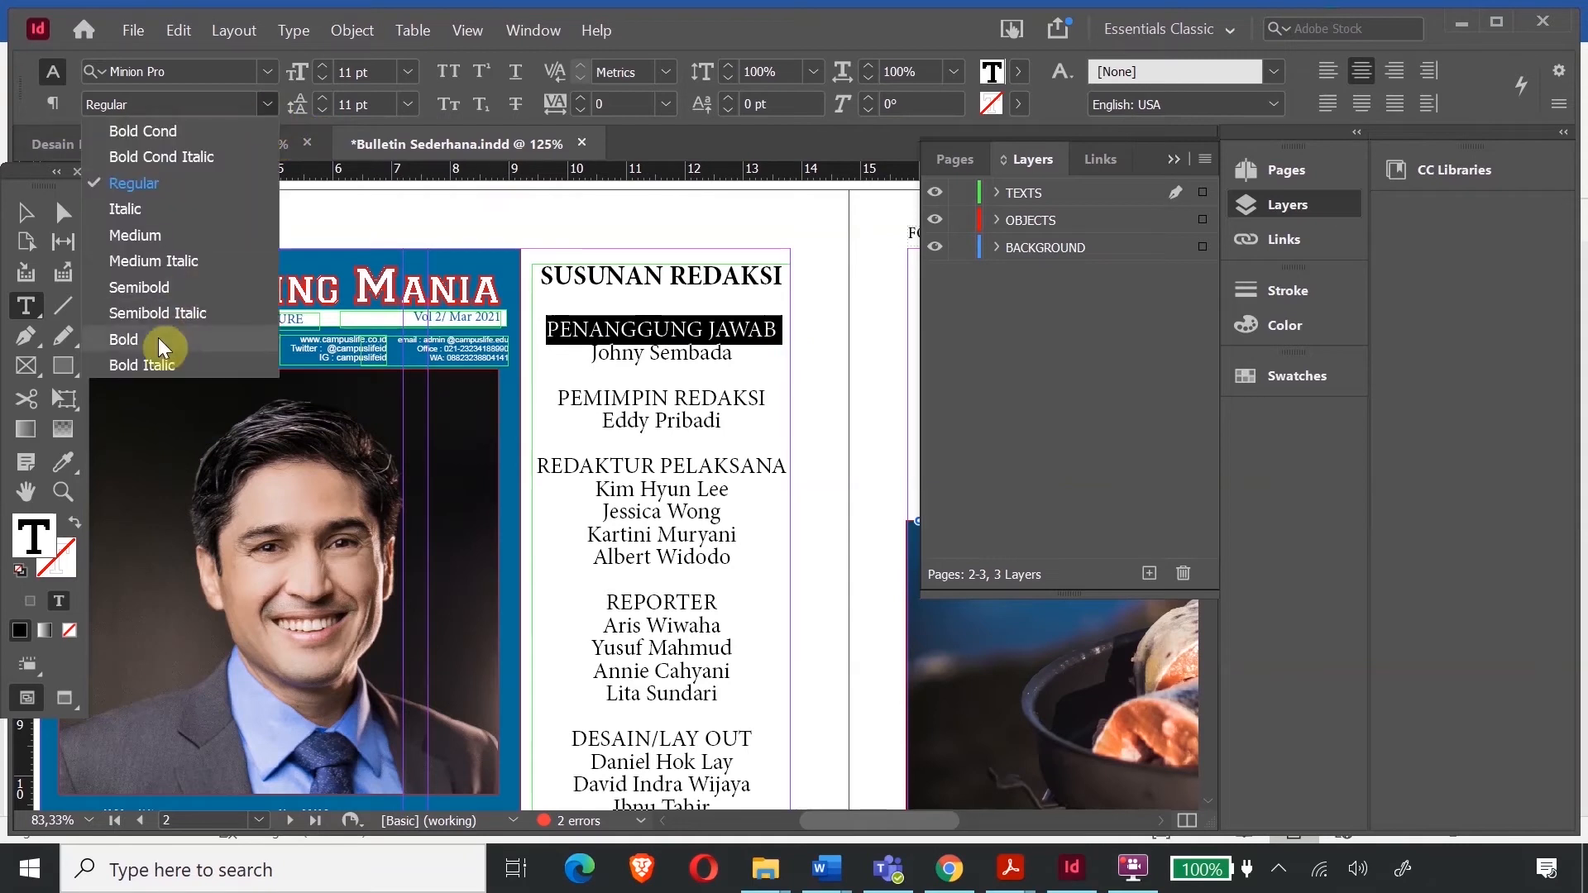
{"action": "left_click", "coordinate": [162, 348]}
{"action": "left_click", "coordinate": [562, 398]}
{"action": "left_click_drag", "start_coordinate": [559, 398], "coordinate": [797, 394]}
{"action": "left_click", "coordinate": [266, 105]}
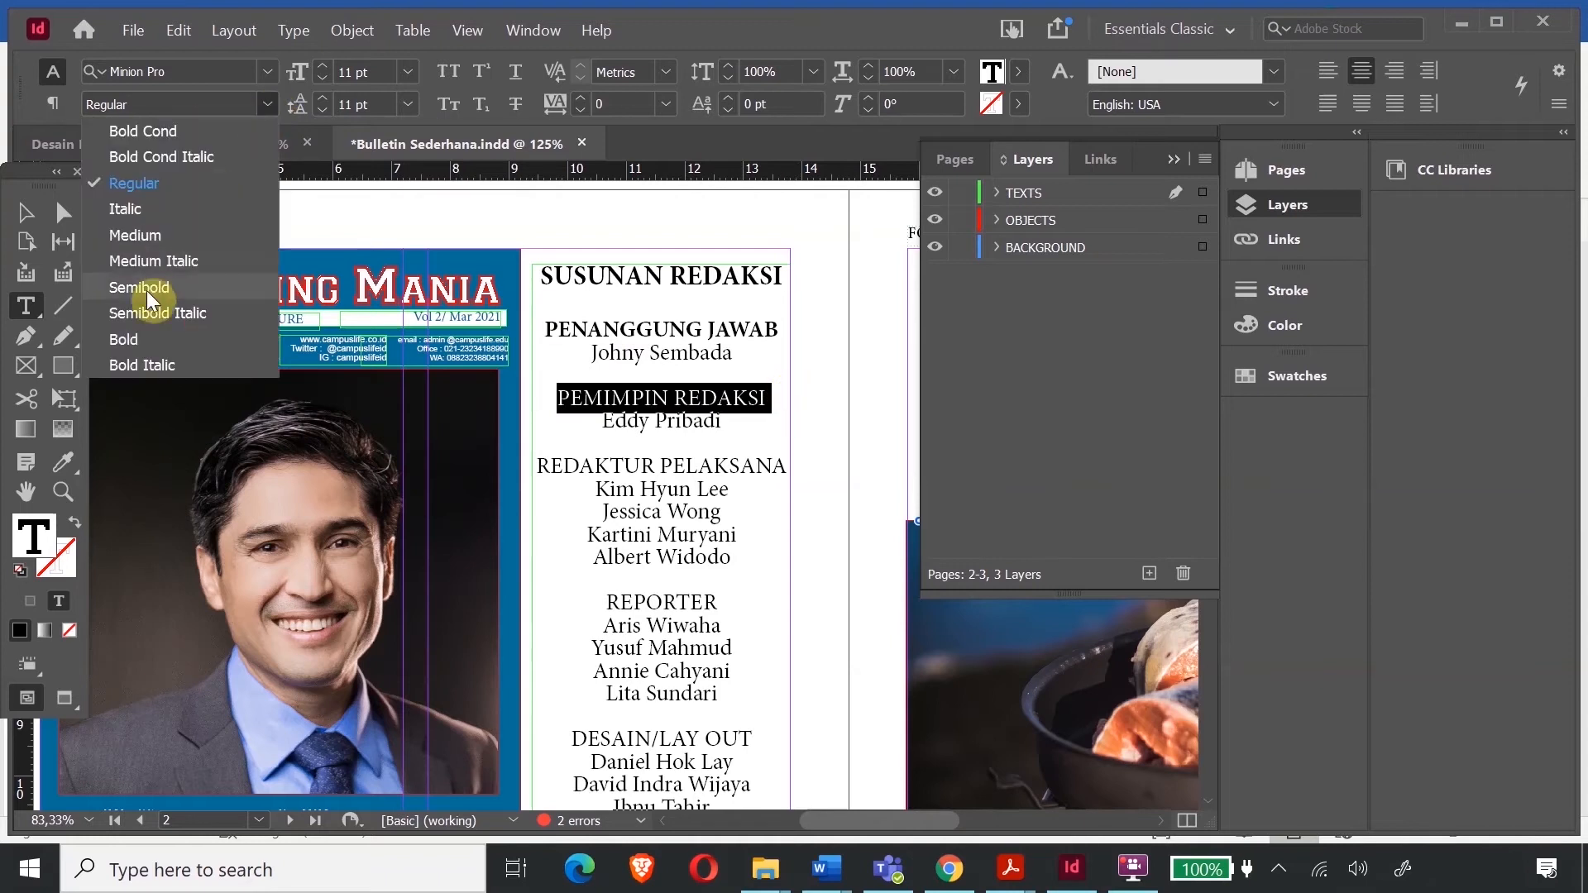
{"action": "left_click", "coordinate": [139, 341]}
- Bold the REDAKTUR PELAKSANA heading and put PELAKSANA on its own line with a line break
{"action": "left_click_drag", "start_coordinate": [533, 465], "coordinate": [751, 432]}
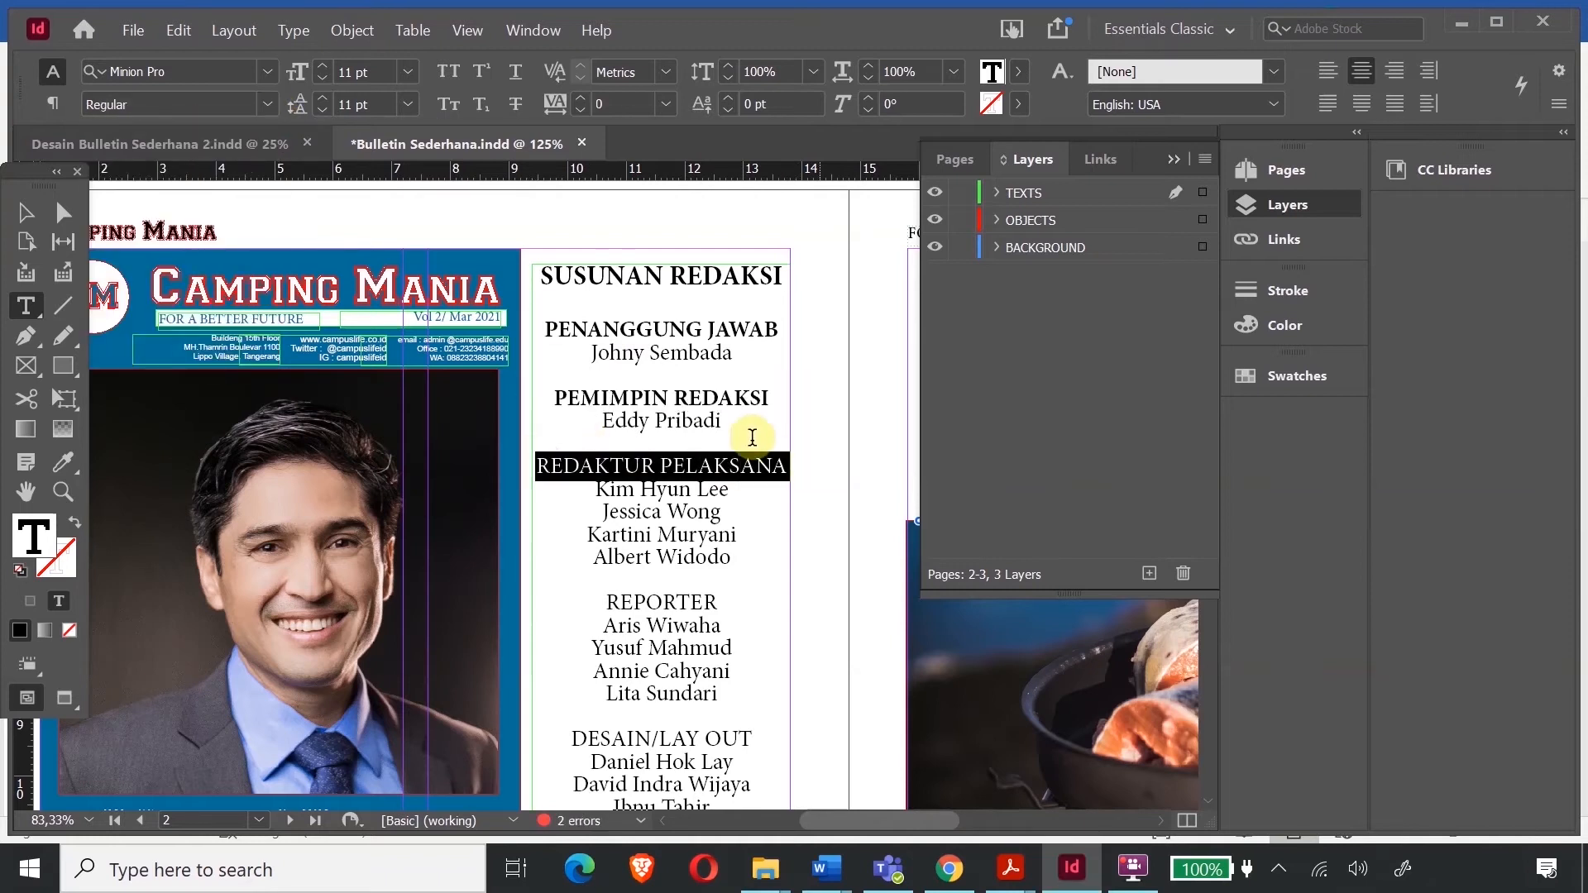
{"action": "left_click", "coordinate": [256, 113]}
{"action": "left_click", "coordinate": [155, 340]}
{"action": "scroll", "coordinate": [693, 414], "scroll_direction": "down", "scroll_amount": 1}
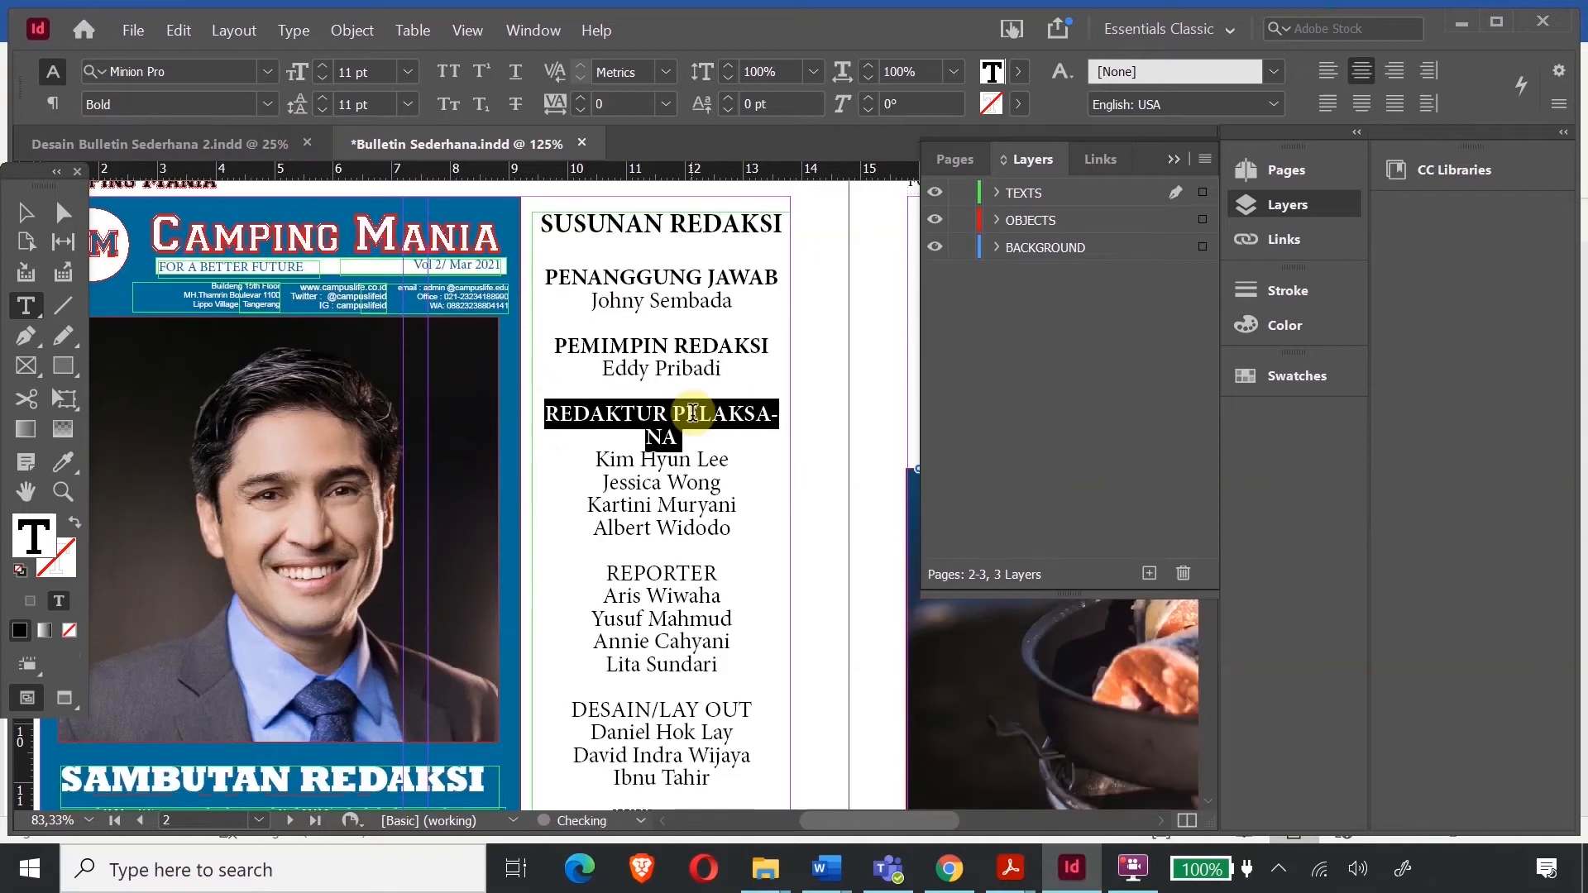
{"action": "left_click", "coordinate": [678, 415]}
{"action": "key", "text": "shift+Return"}
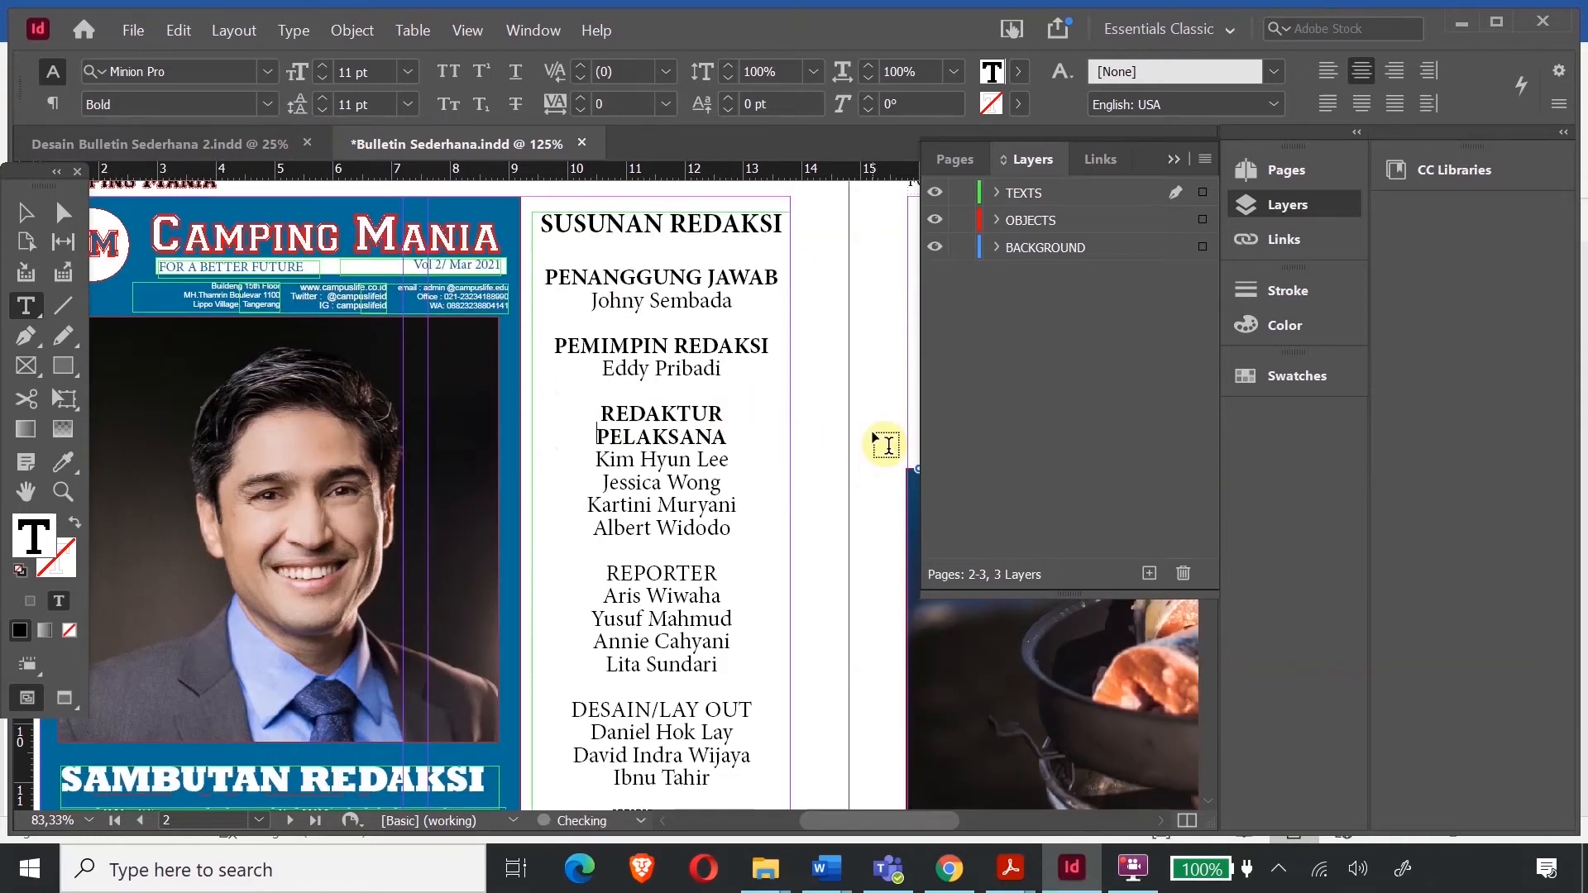
- Make the REPORTER and DESAIN/LAY OUT headings bold
{"action": "scroll", "coordinate": [755, 422], "scroll_direction": "down", "scroll_amount": 3}
{"action": "left_click", "coordinate": [604, 416]}
{"action": "left_click_drag", "start_coordinate": [645, 416], "coordinate": [722, 416]}
{"action": "left_click", "coordinate": [276, 111]}
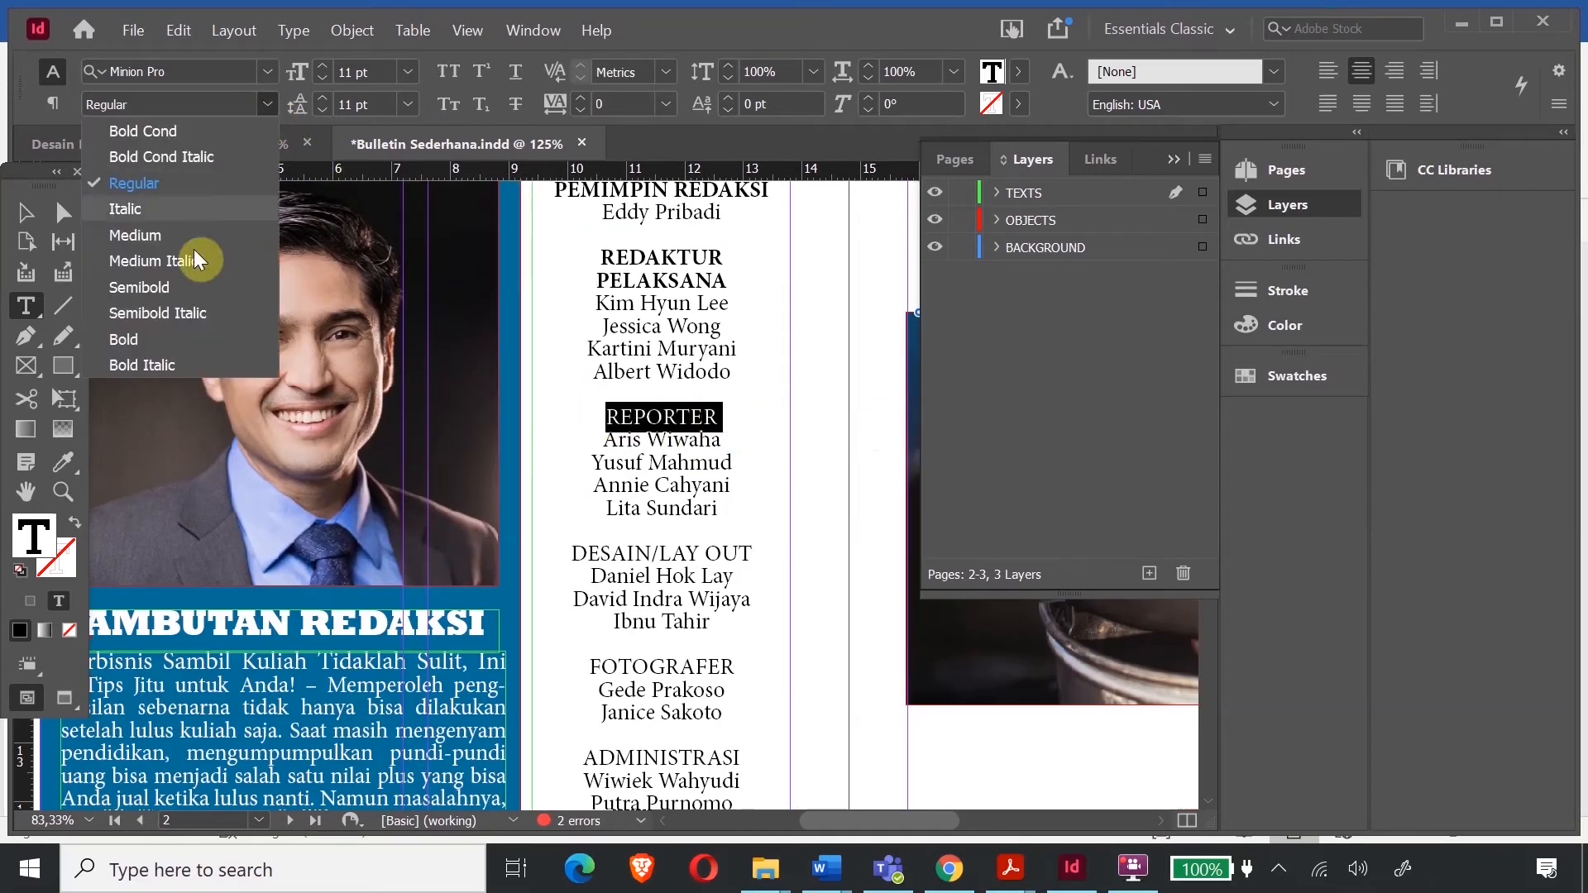
{"action": "left_click", "coordinate": [163, 339]}
{"action": "scroll", "coordinate": [595, 388], "scroll_direction": "down", "scroll_amount": 3}
{"action": "left_click_drag", "start_coordinate": [571, 398], "coordinate": [755, 401]}
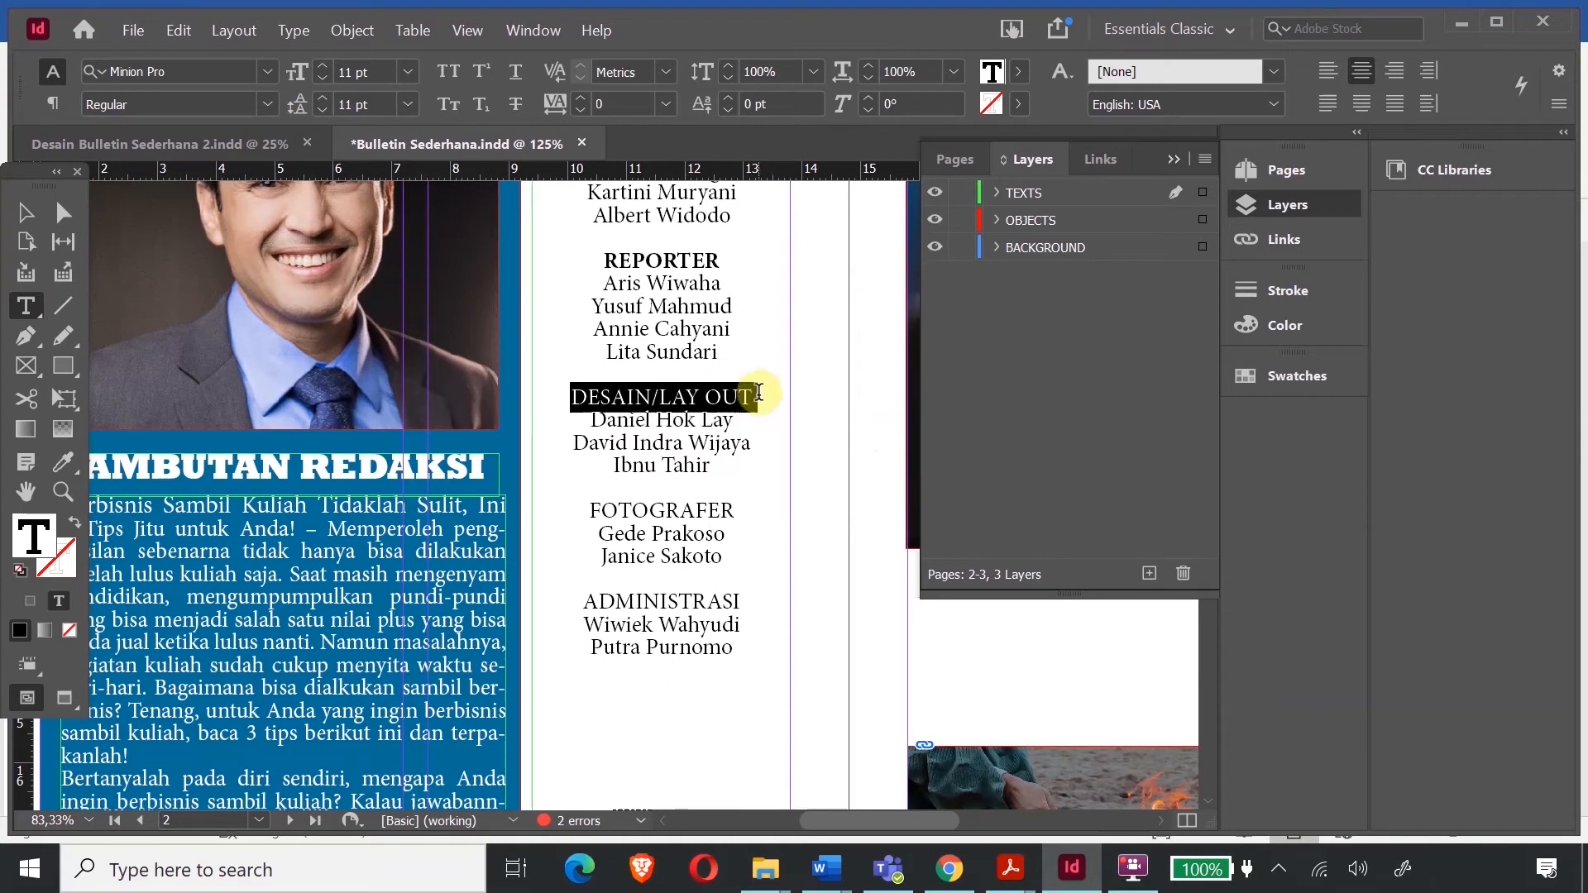
{"action": "left_click", "coordinate": [265, 101]}
{"action": "left_click", "coordinate": [136, 336]}
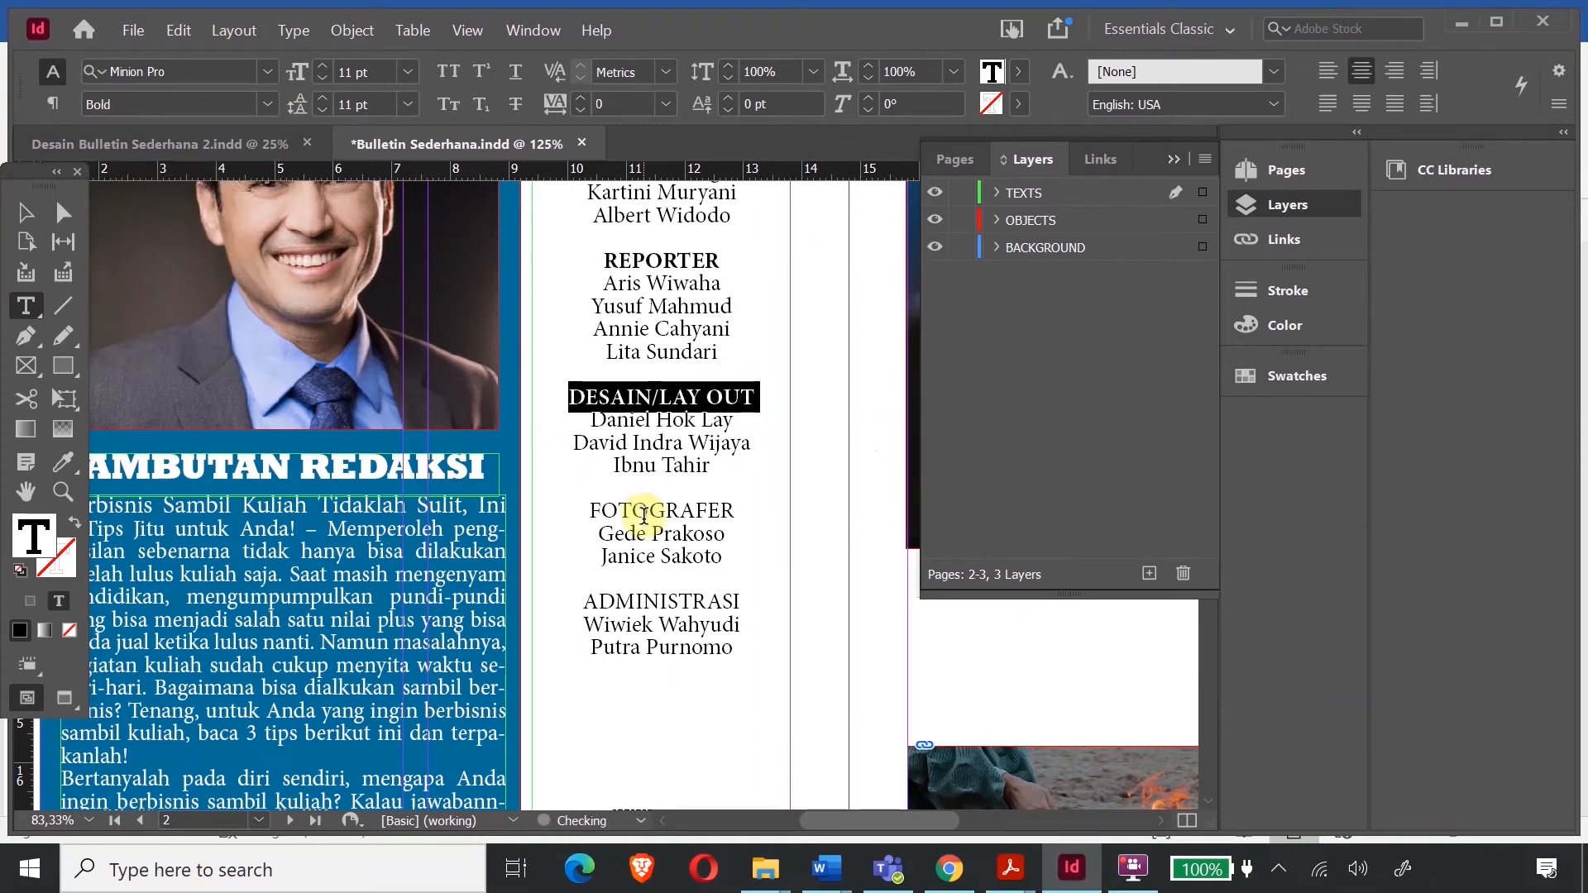
- Bold the FOTOGRAFER and ADMINISTRASI headings, then select the whole ADMINISTRASI block
{"action": "left_click", "coordinate": [643, 514]}
{"action": "left_click_drag", "start_coordinate": [587, 509], "coordinate": [742, 507]}
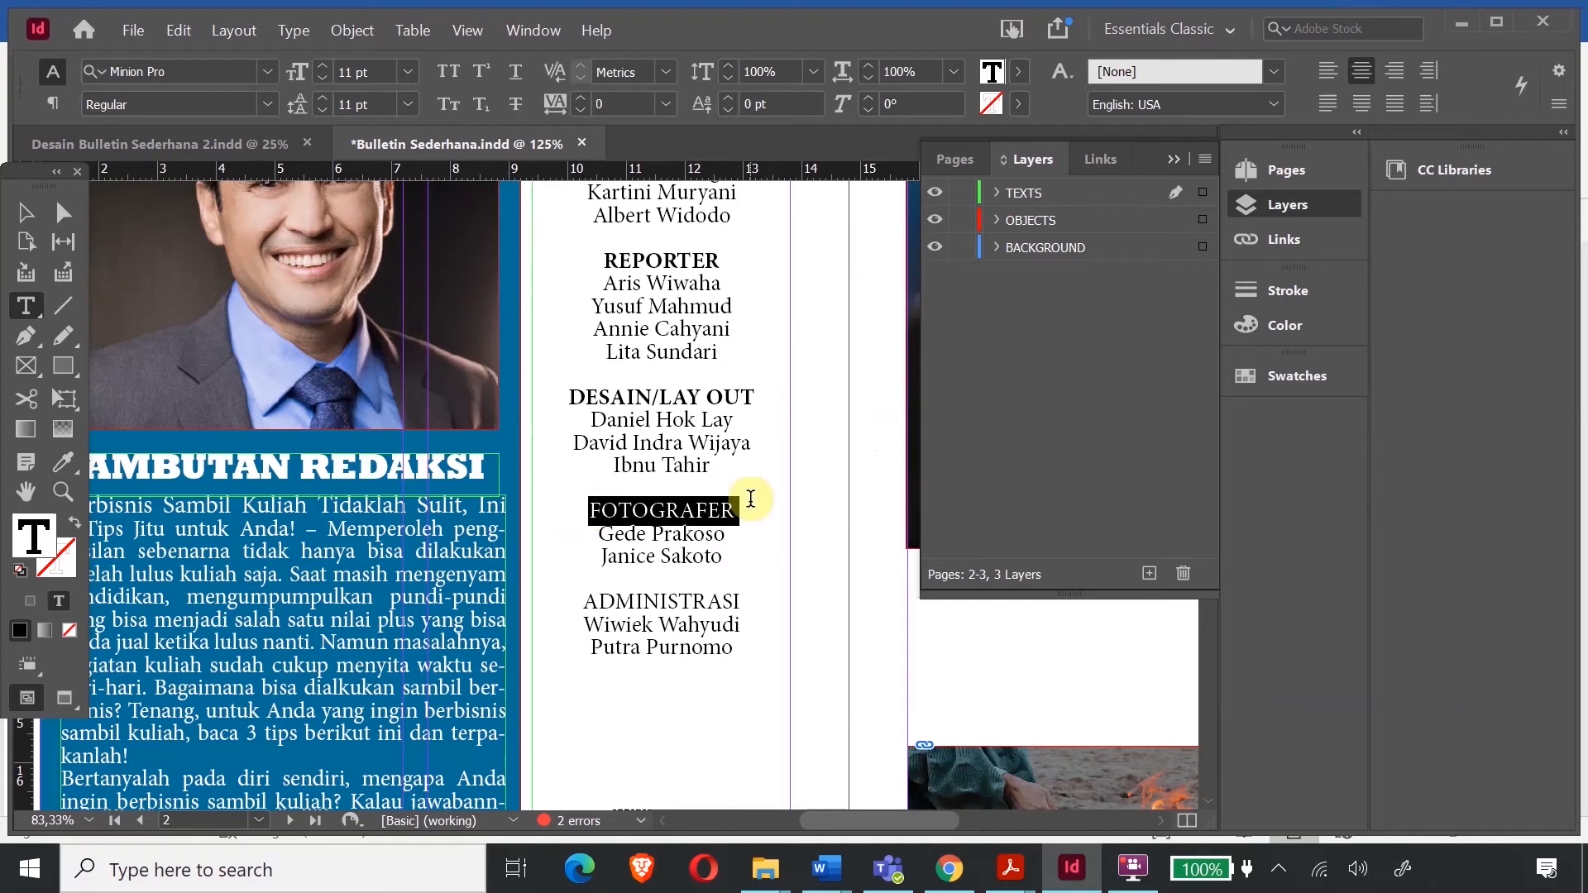
{"action": "left_click", "coordinate": [266, 101]}
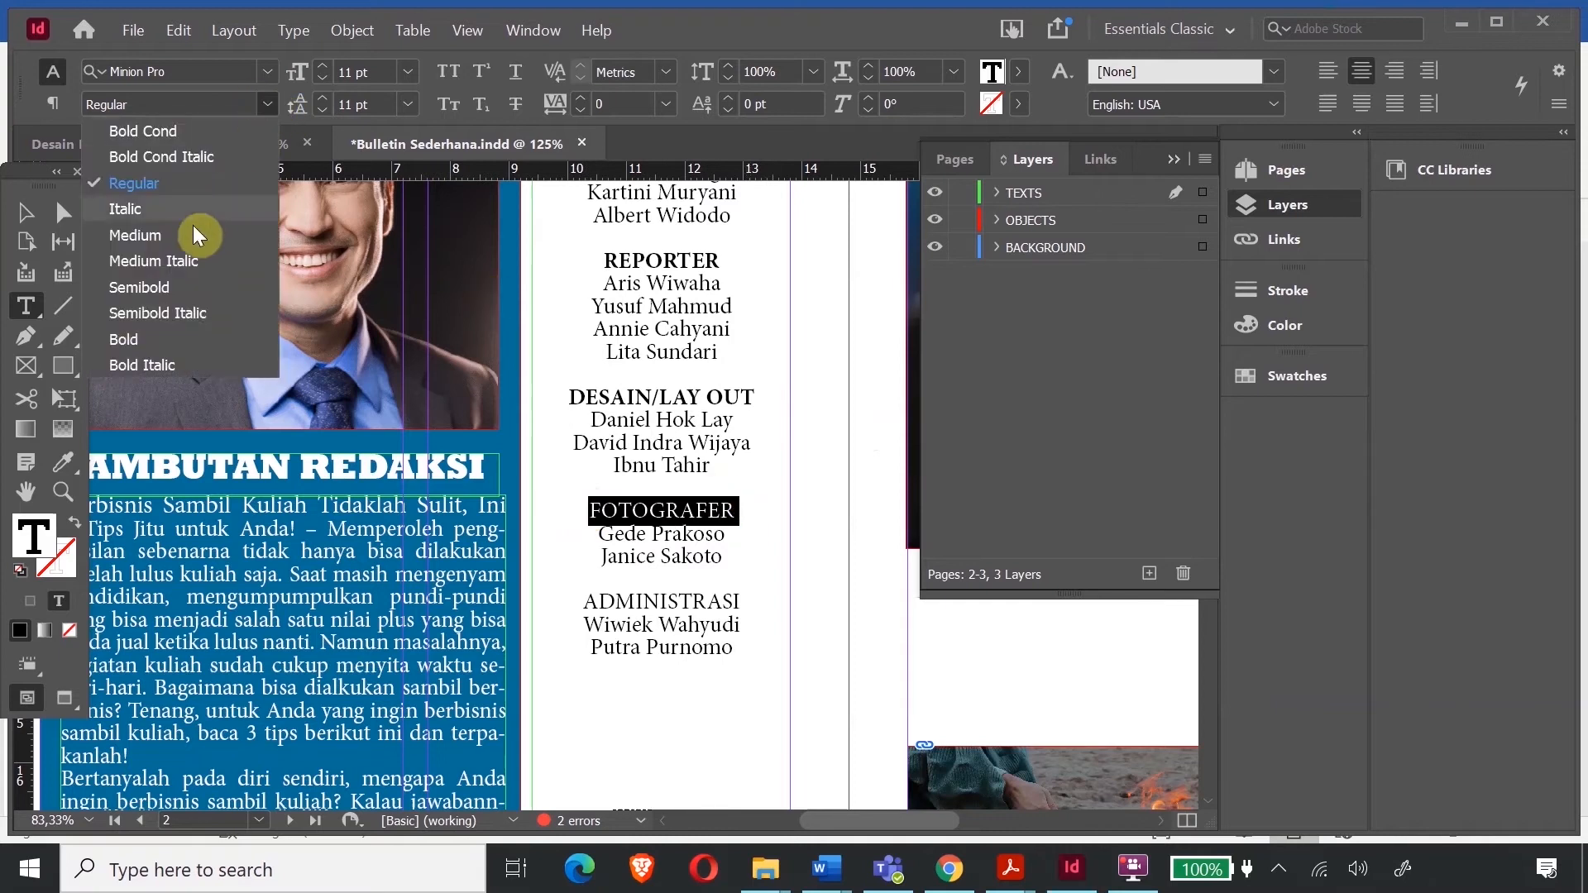
{"action": "left_click", "coordinate": [160, 335]}
{"action": "left_click_drag", "start_coordinate": [590, 603], "coordinate": [746, 598]}
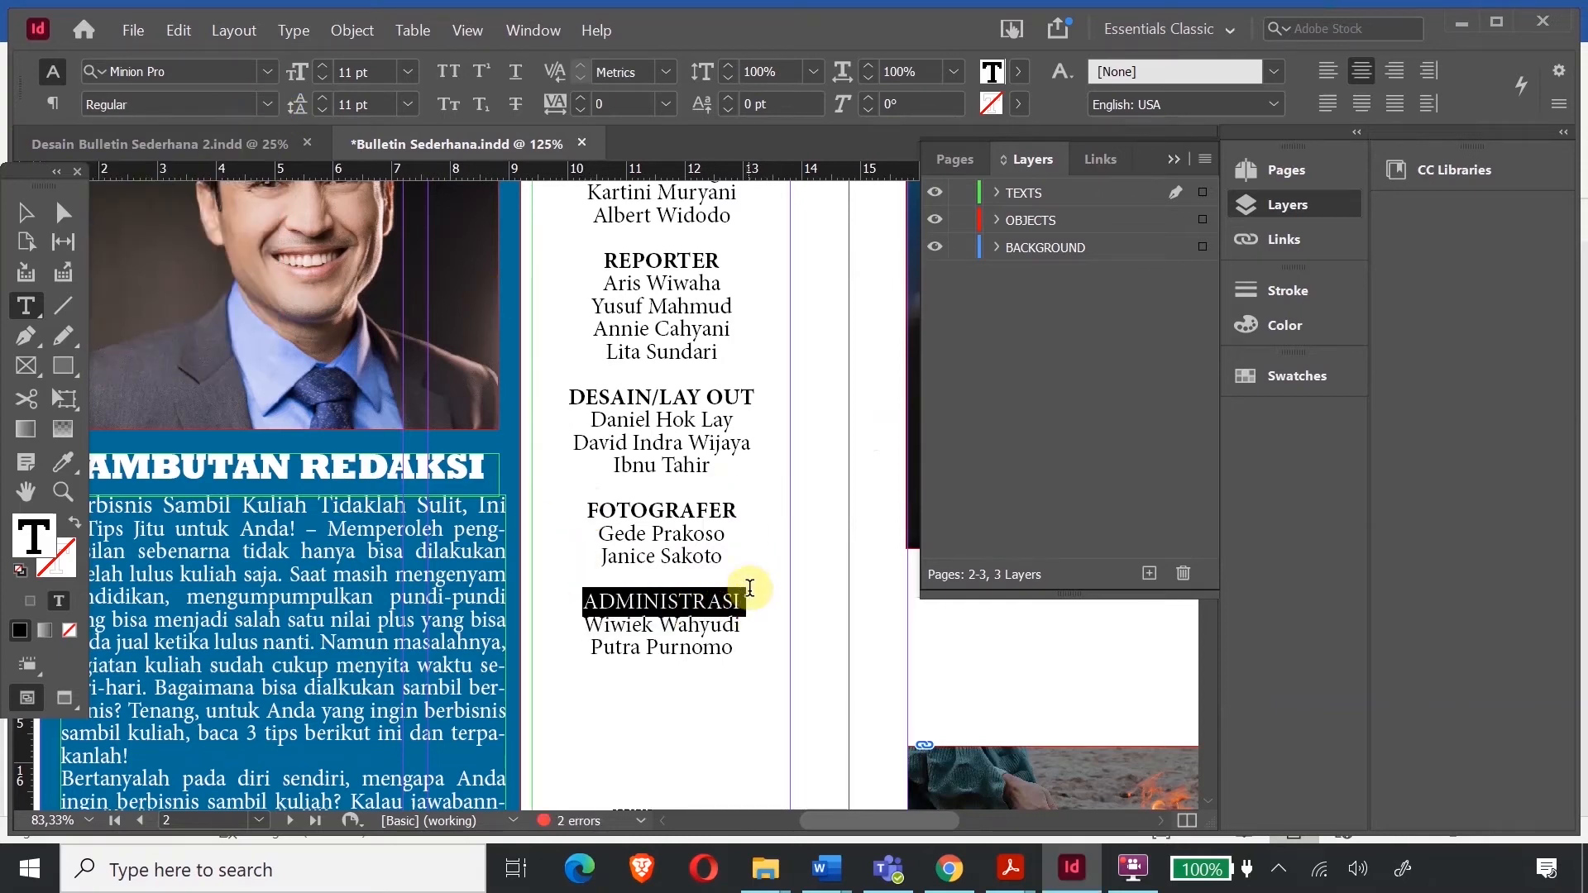
{"action": "left_click", "coordinate": [266, 100]}
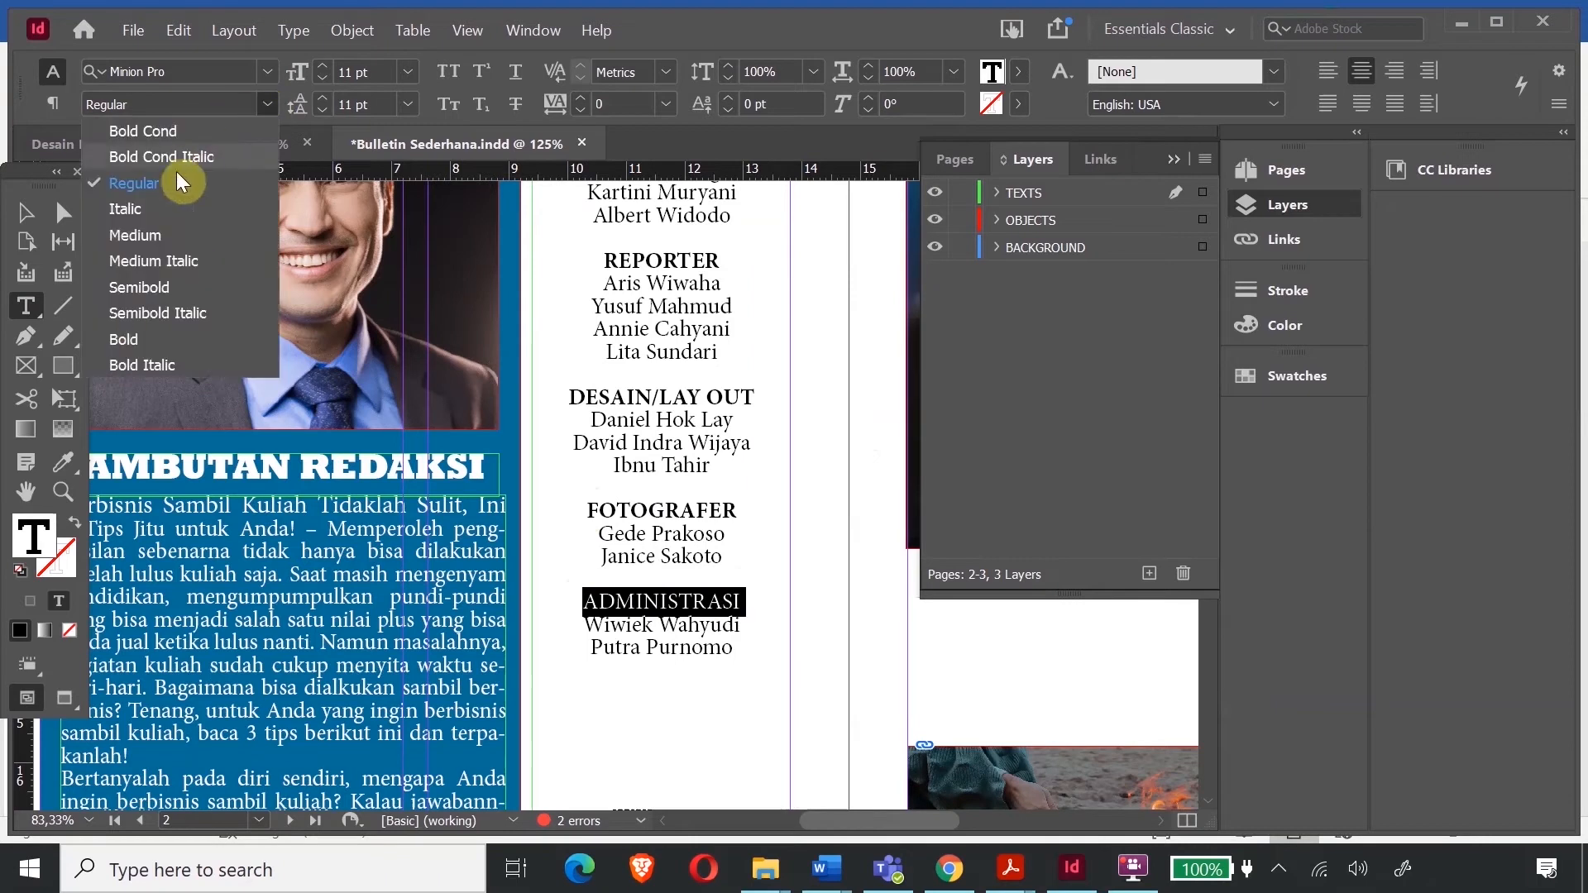
{"action": "left_click", "coordinate": [154, 331]}
{"action": "scroll", "coordinate": [656, 383], "scroll_direction": "down", "scroll_amount": 4}
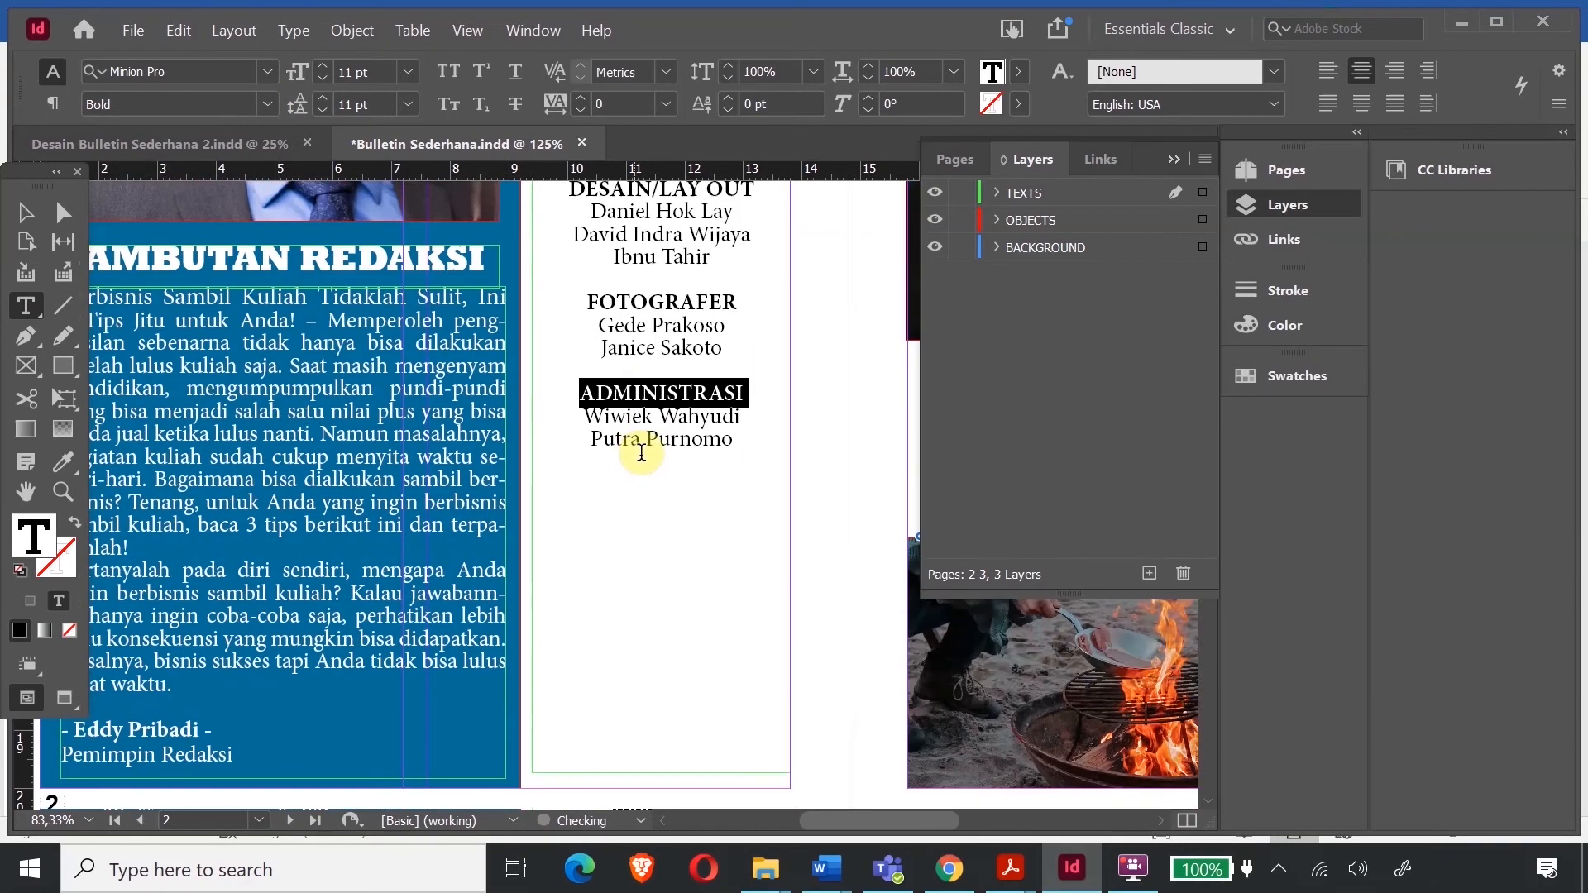
{"action": "left_click", "coordinate": [739, 339]}
{"action": "left_click_drag", "start_coordinate": [739, 339], "coordinate": [587, 288]}
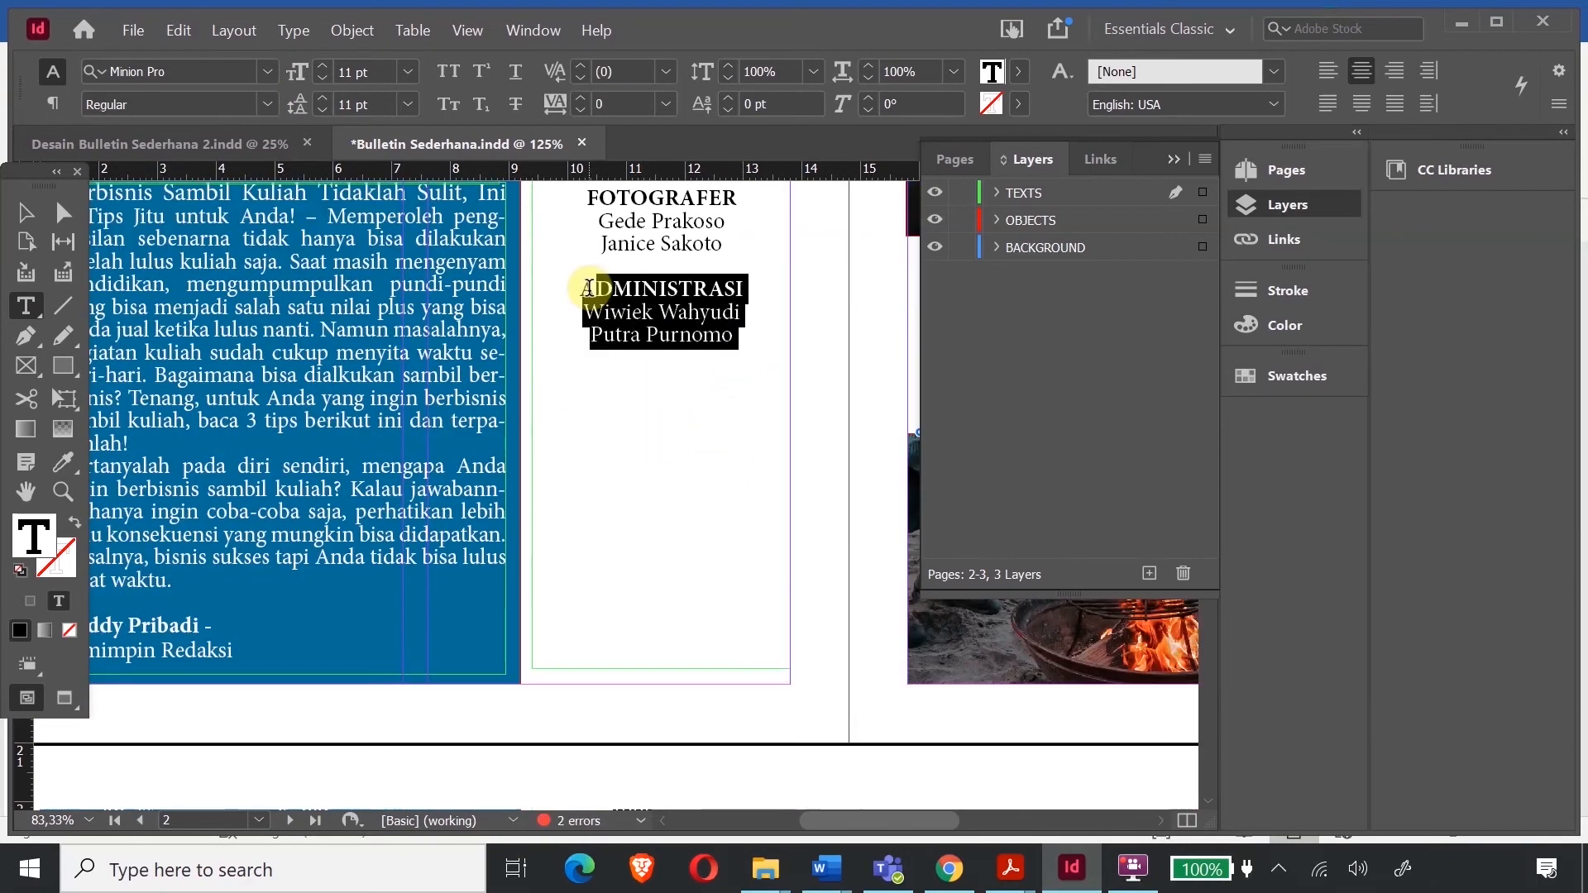
- Duplicate the ADMINISTRASI block below it and rename the copied heading to KONTRIBUTOR
{"action": "key", "text": "ctrl+c"}
{"action": "left_click", "coordinate": [776, 356]}
{"action": "key", "text": "Return"}
{"action": "key", "text": "Return"}
{"action": "key", "text": "ctrl+v"}
{"action": "key", "text": "Up"}
{"action": "key", "text": "Up"}
{"action": "key", "text": "End"}
{"action": "key", "text": "shift+Home"}
{"action": "type", "text": "KONTRIBUTOR"}
- Replace the copied names with the contributors' names
{"action": "key", "text": "Down"}
{"action": "key", "text": "End"}
{"action": "key", "text": "shift+Home"}
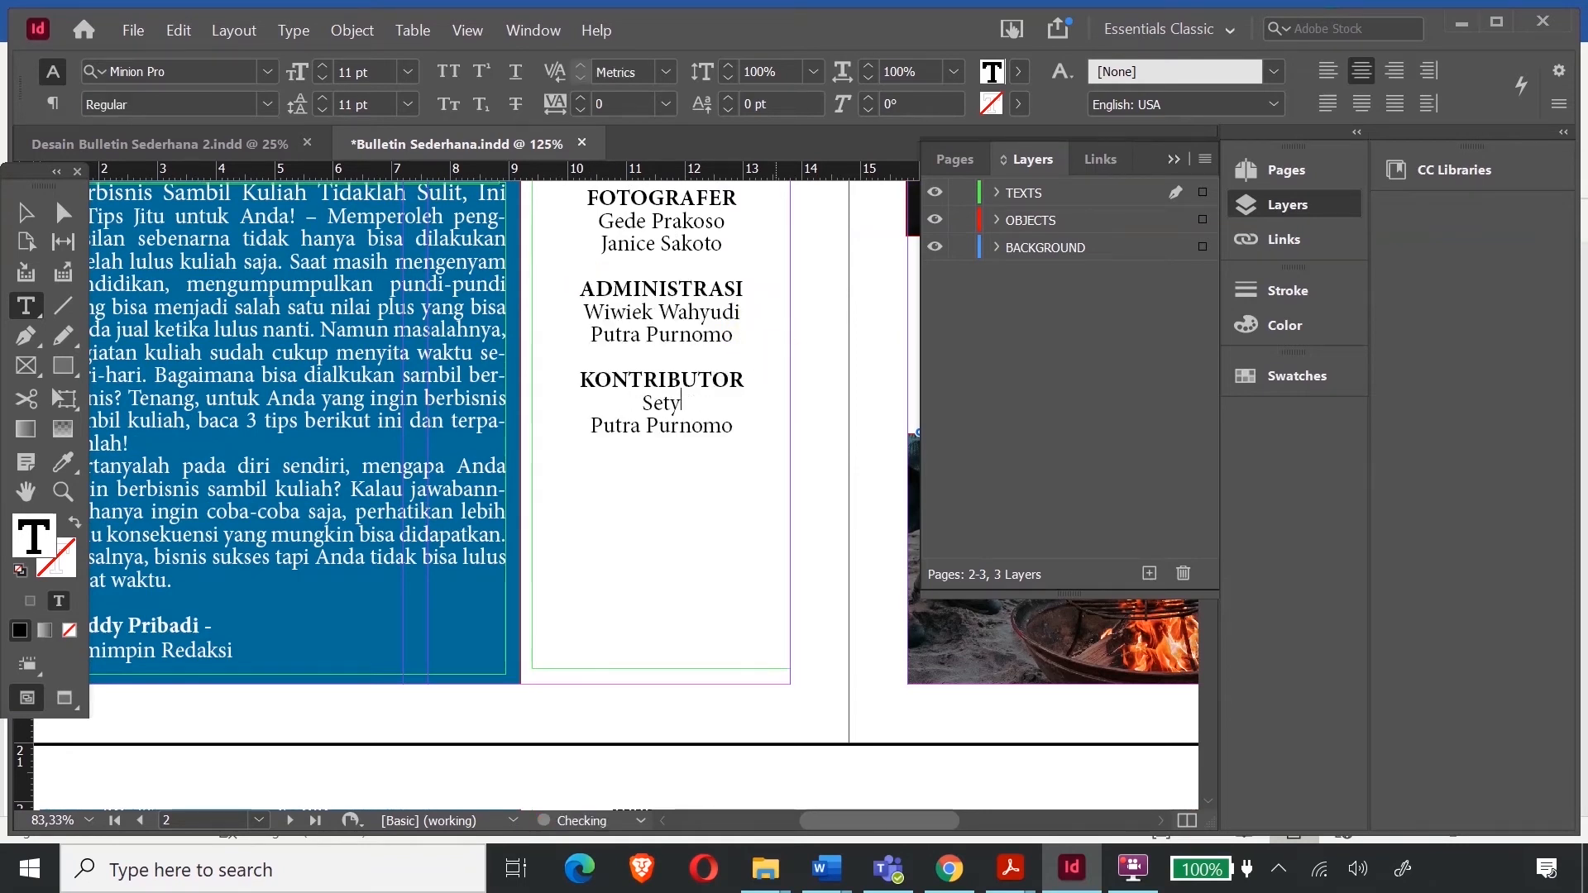
{"action": "key", "text": "Down"}
{"action": "key", "text": "End"}
{"action": "key", "text": "shift+Home"}
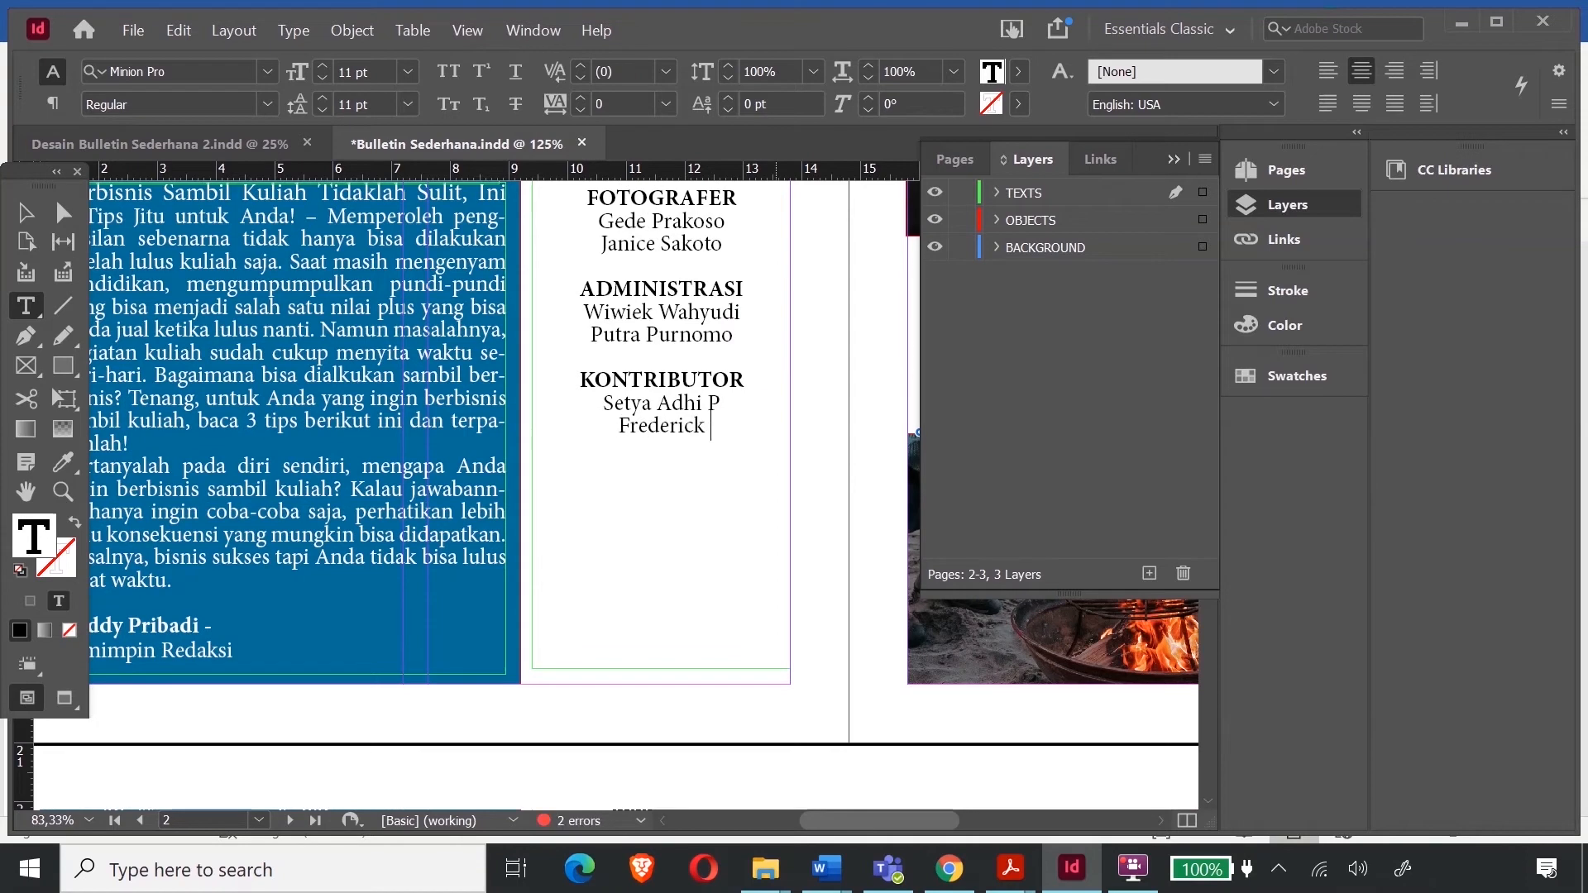
- Add a SIRKULASI section listing its three members' names, one per line
{"action": "key", "text": "Return"}
{"action": "key", "text": "Return"}
{"action": "type", "text": "SIRKULASI"}
{"action": "key", "text": "Return"}
{"action": "key", "text": "Return"}
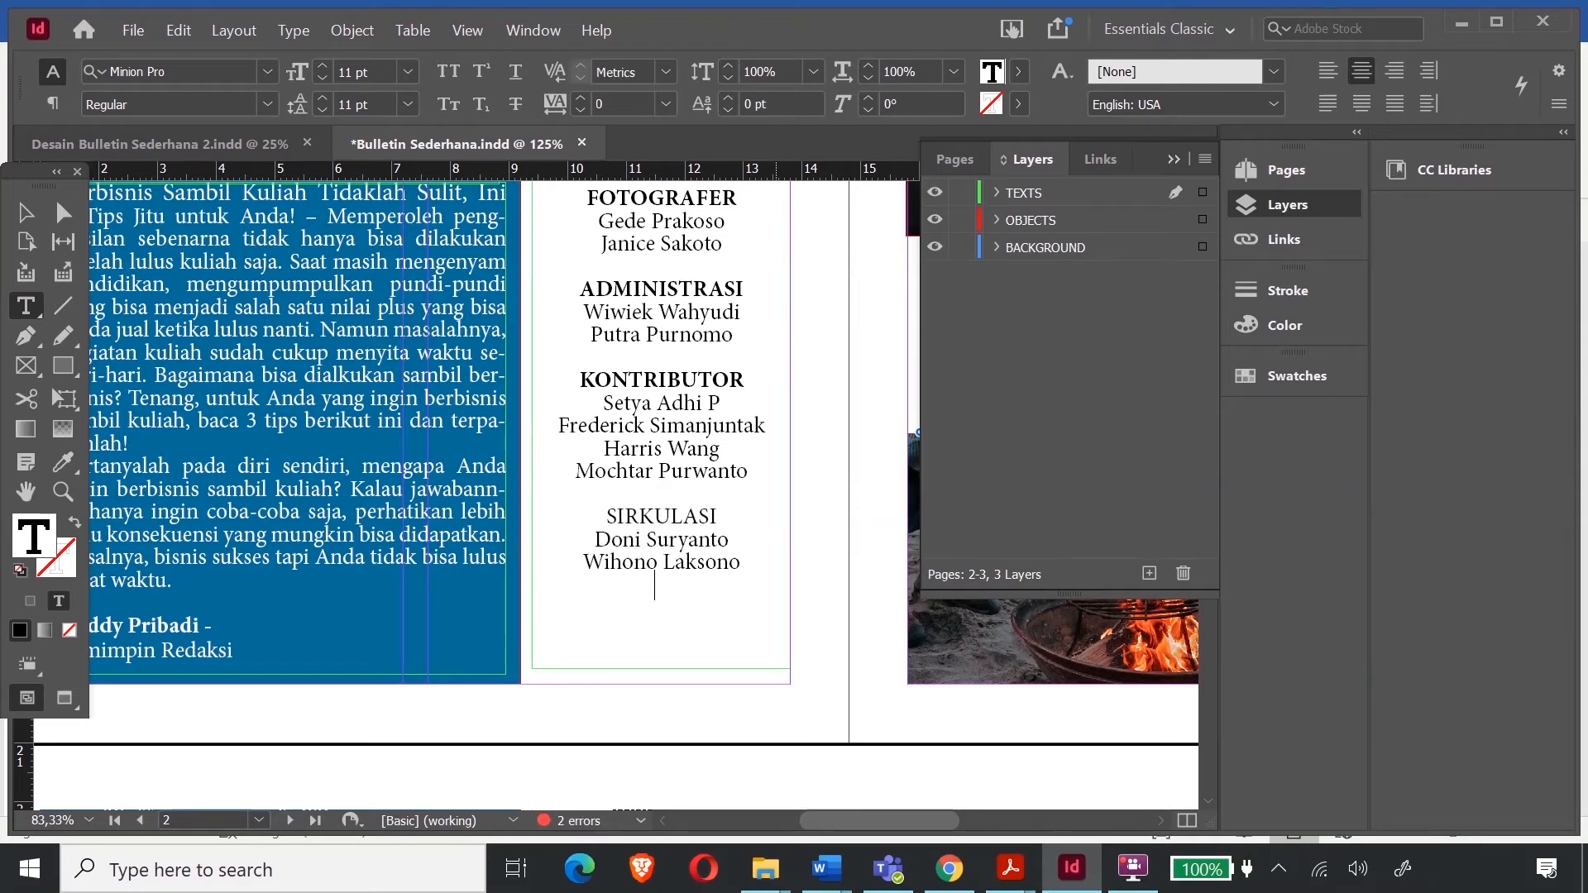
{"action": "key", "text": "Return"}
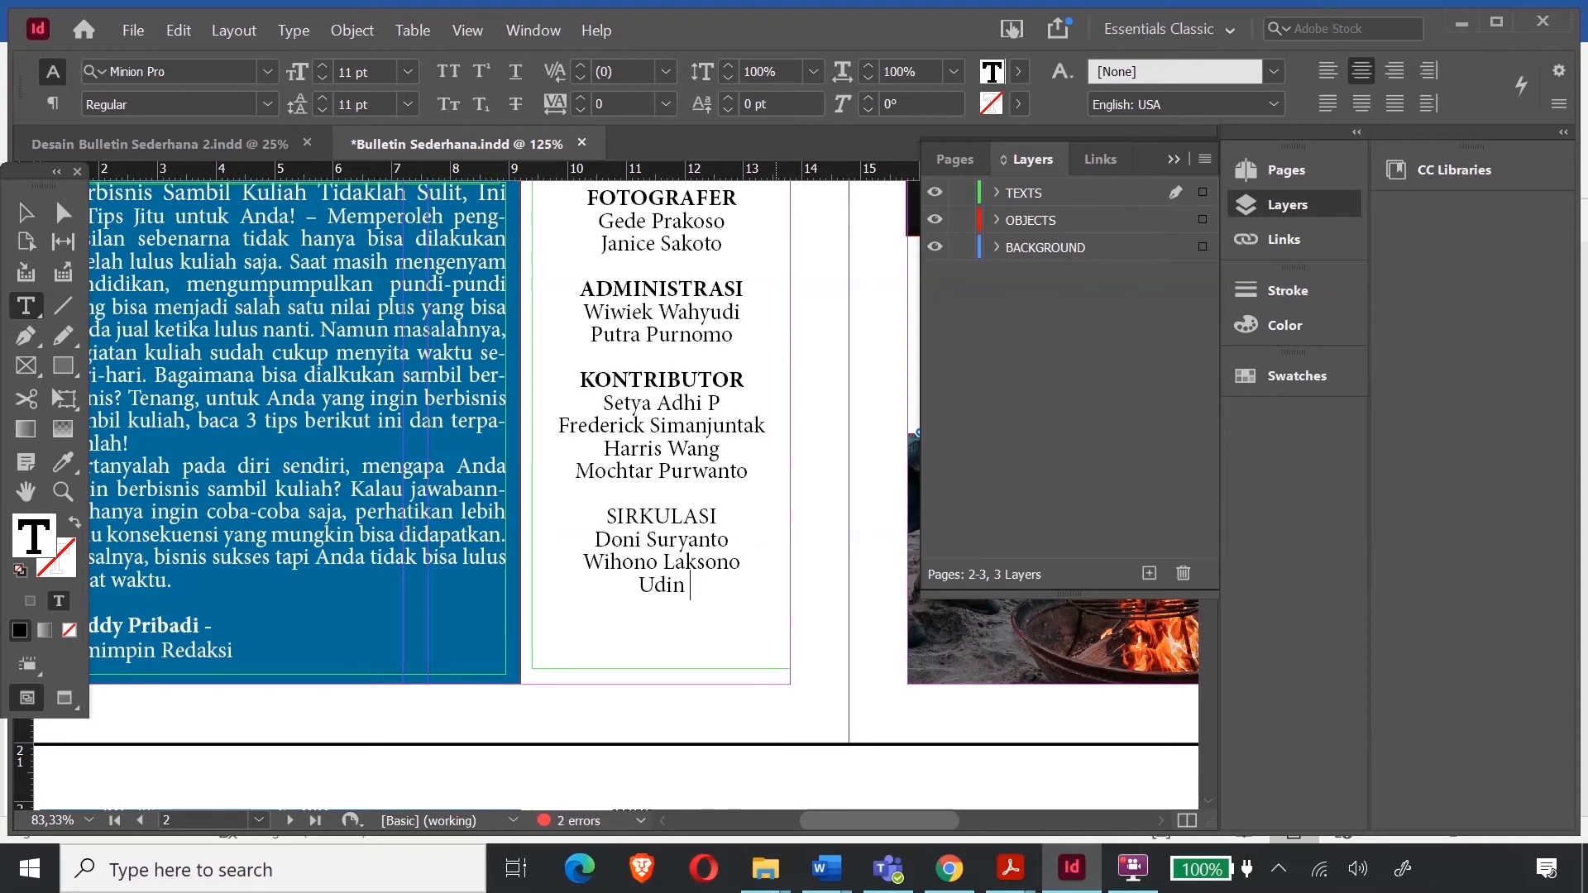
- Set the SIRKULASI heading to Bold font style
{"action": "key", "text": "Up"}
{"action": "key", "text": "Up"}
{"action": "key", "text": "Up"}
{"action": "key", "text": "shift+Left"}
{"action": "key", "text": "shift+Left"}
{"action": "key", "text": "shift+Left"}
{"action": "key", "text": "shift+Left"}
{"action": "key", "text": "shift+Left"}
{"action": "key", "text": "shift+Left"}
{"action": "key", "text": "shift+Left"}
{"action": "key", "text": "shift+Left"}
{"action": "key", "text": "shift+Left"}
{"action": "key", "text": "ctrl+b"}
{"action": "left_click", "coordinate": [1059, 680]}
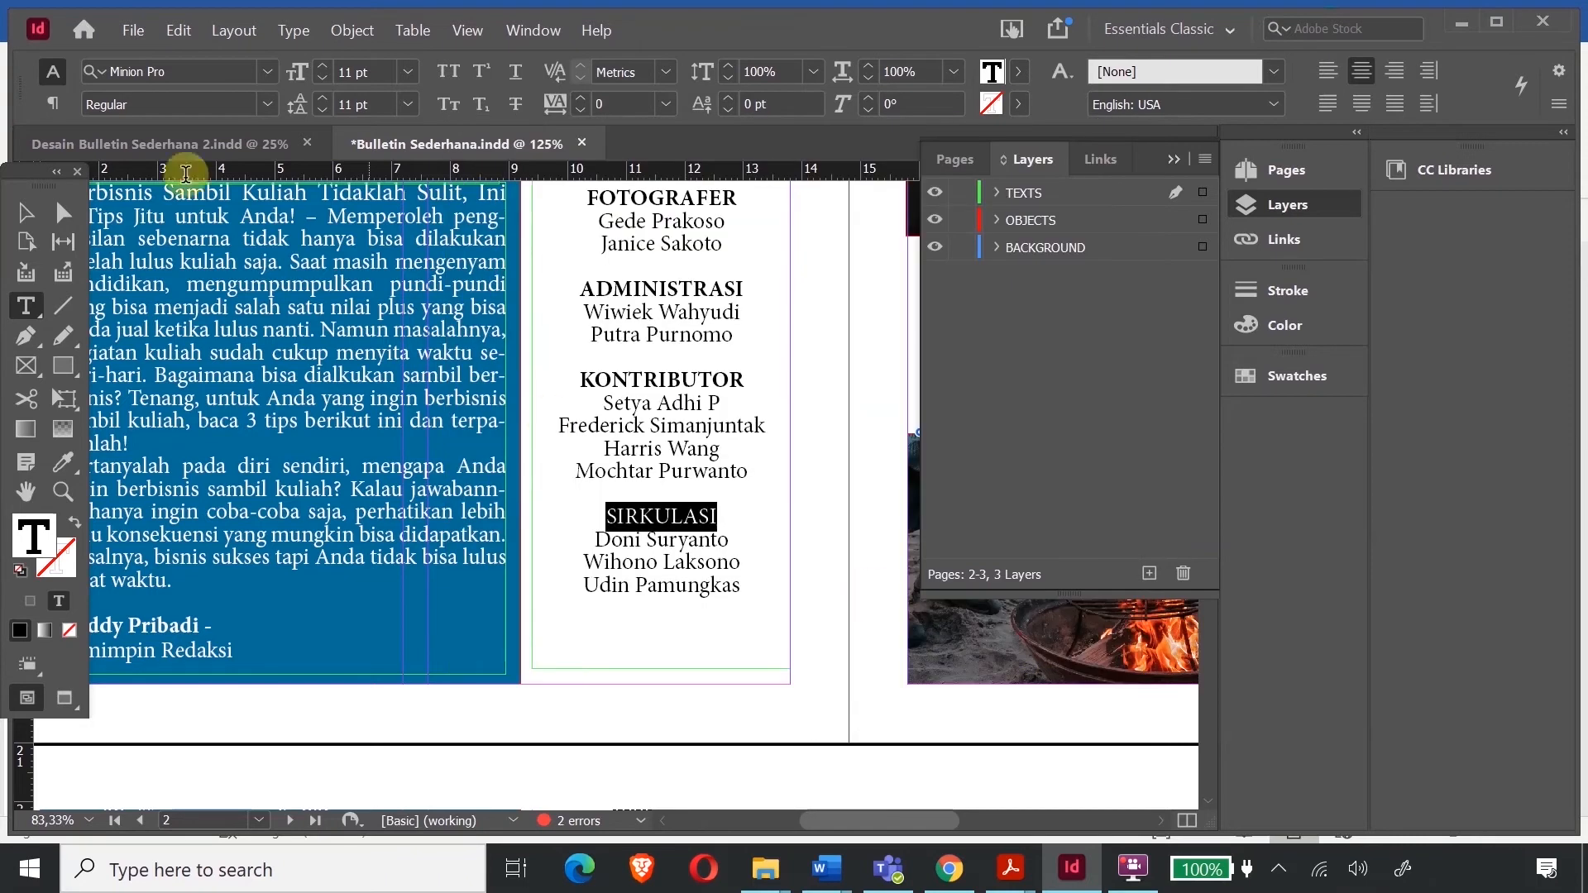
{"action": "left_click", "coordinate": [268, 104]}
{"action": "left_click", "coordinate": [142, 339]}
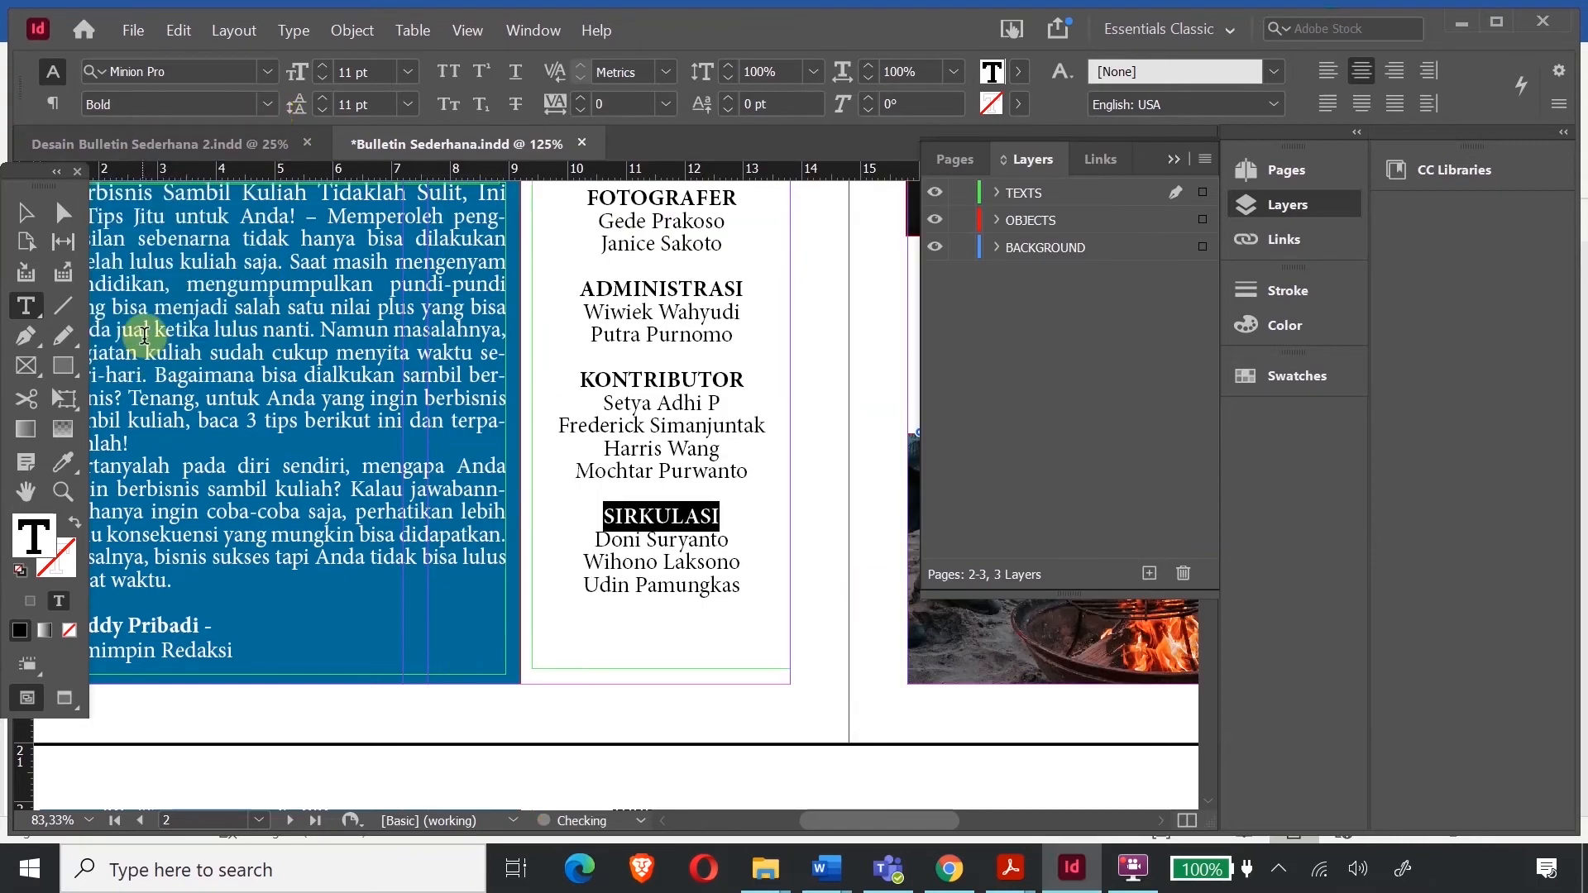
{"action": "left_click", "coordinate": [638, 291]}
{"action": "scroll", "coordinate": [638, 291], "scroll_direction": "up", "scroll_amount": 10}
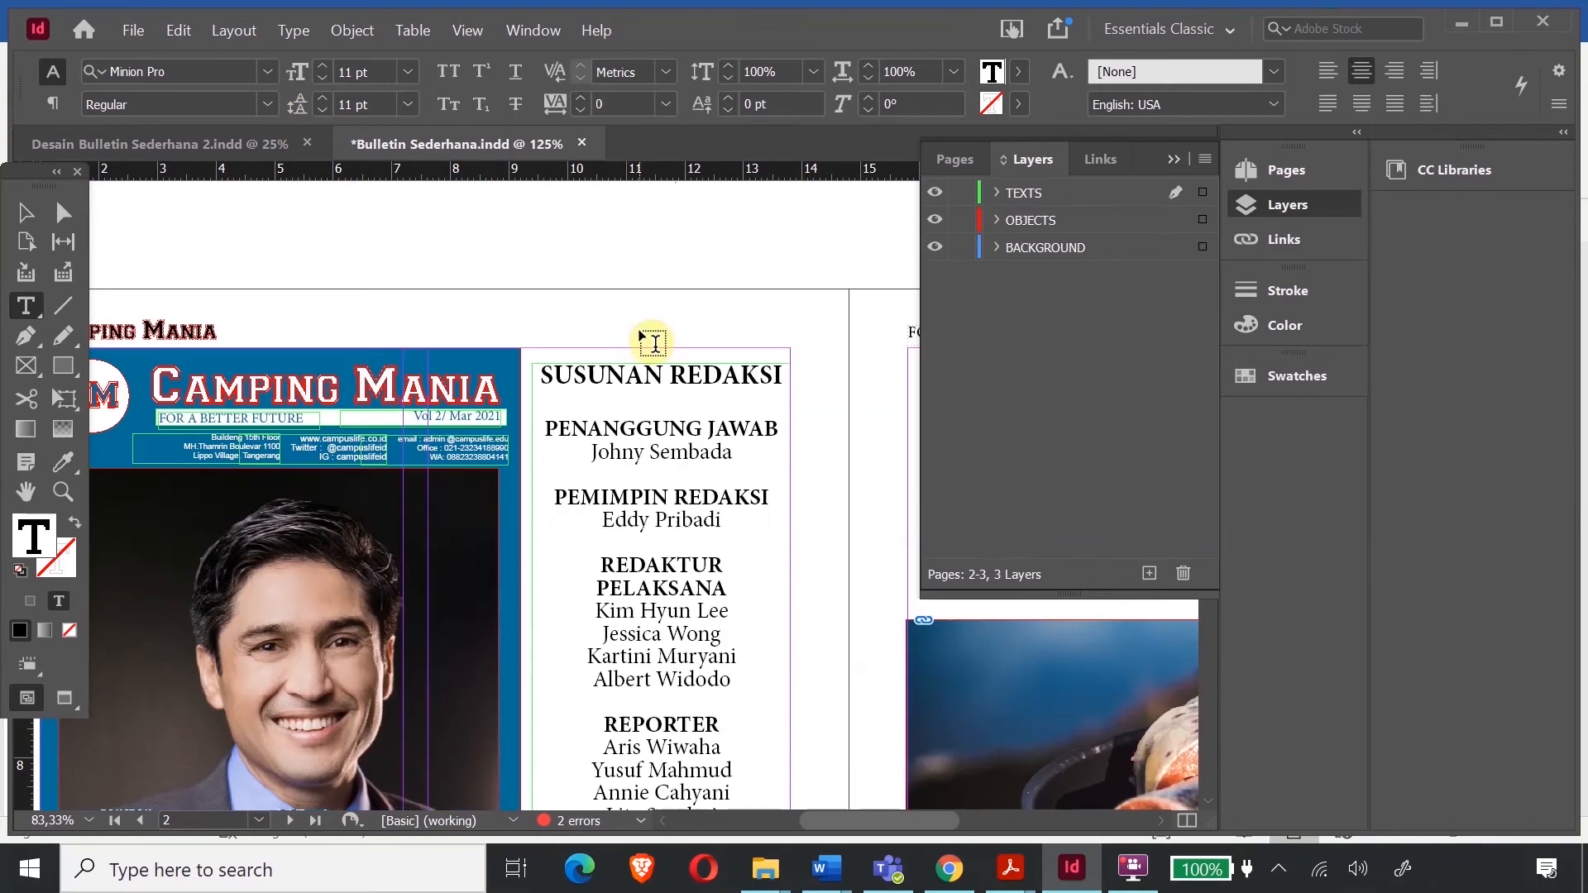
- Select all the staff list text and sample attributes onto it with the Eyedropper
{"action": "left_click", "coordinate": [615, 401]}
{"action": "scroll", "coordinate": [615, 400], "scroll_direction": "down", "scroll_amount": 5}
{"action": "scroll", "coordinate": [632, 397], "scroll_direction": "up", "scroll_amount": 5}
{"action": "left_click_drag", "start_coordinate": [540, 372], "coordinate": [751, 500]}
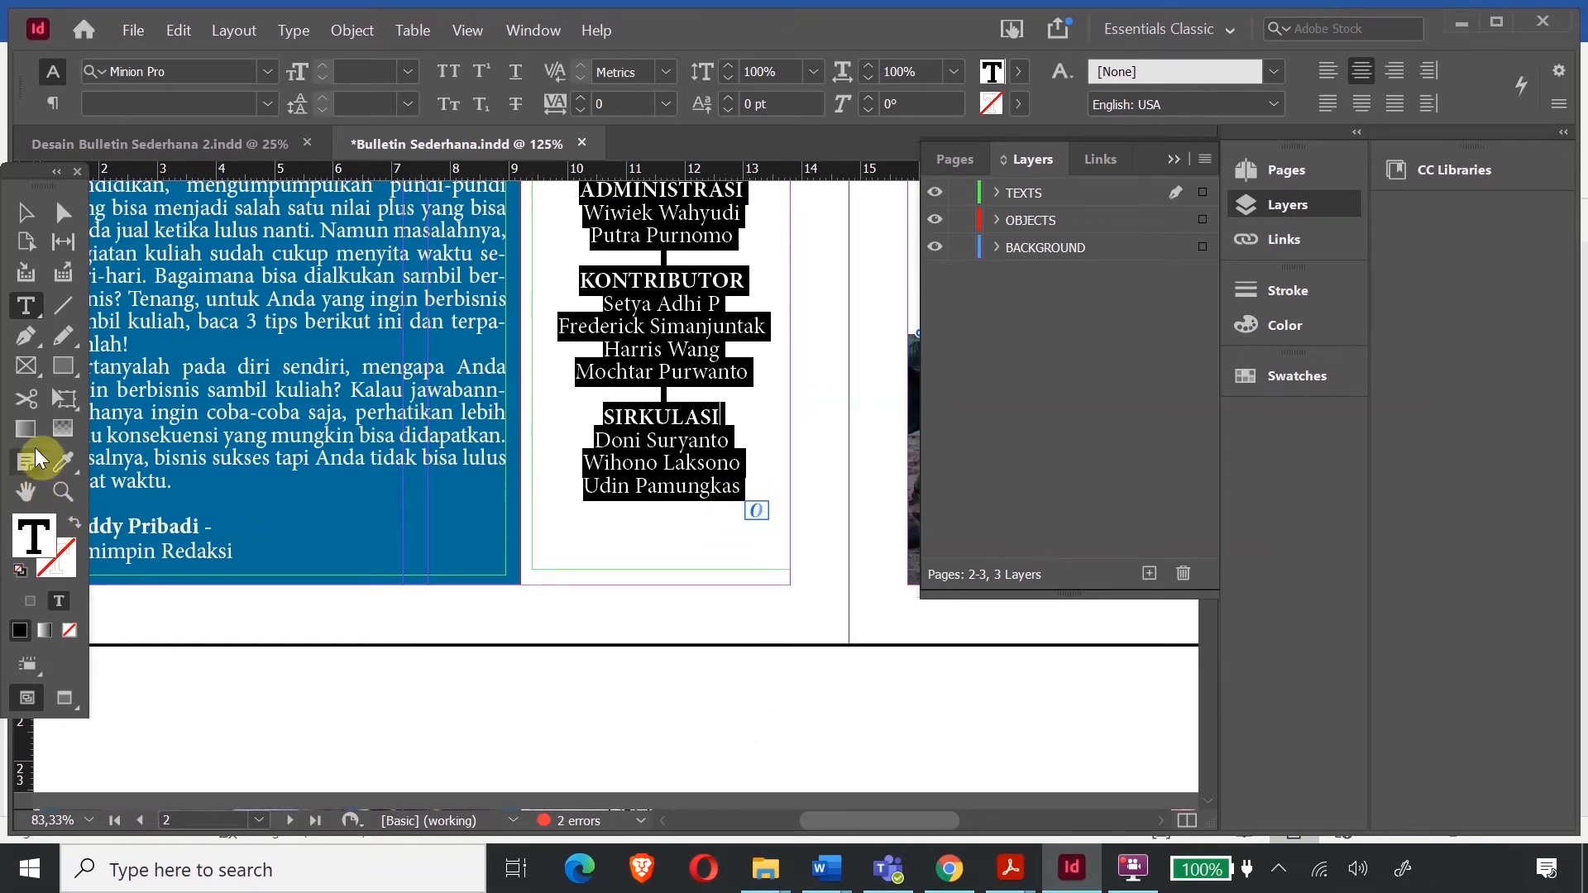
{"action": "left_click", "coordinate": [61, 464]}
{"action": "left_click", "coordinate": [298, 483]}
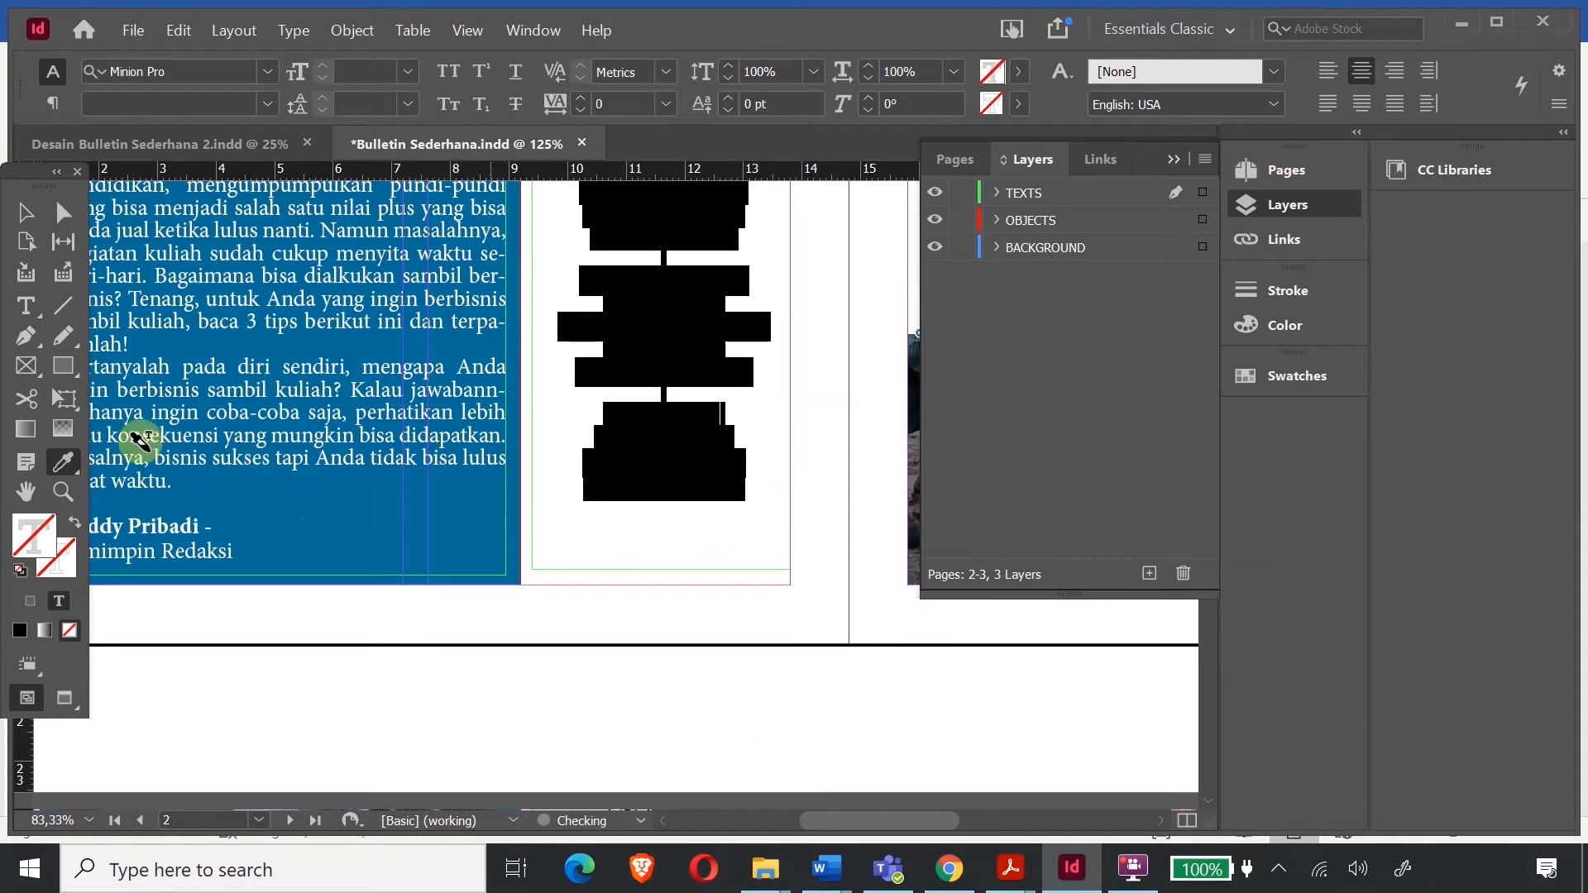
- Reselect the staff list text and apply the CAMPING MANIA masthead blue with the Eyedropper
{"action": "left_click", "coordinate": [24, 216]}
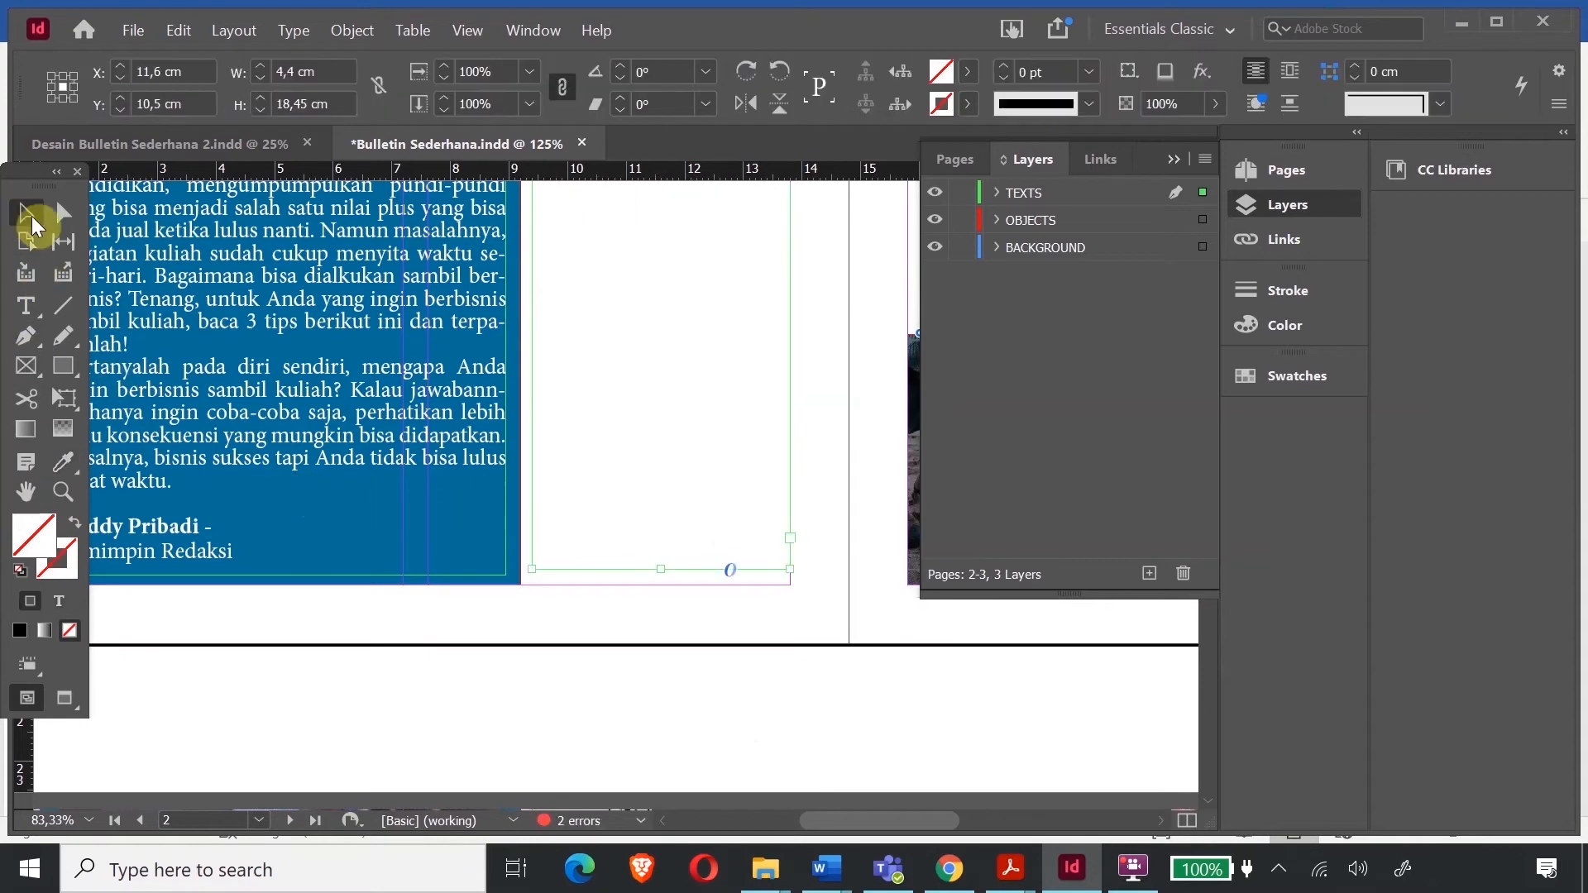
{"action": "double_click", "coordinate": [685, 422]}
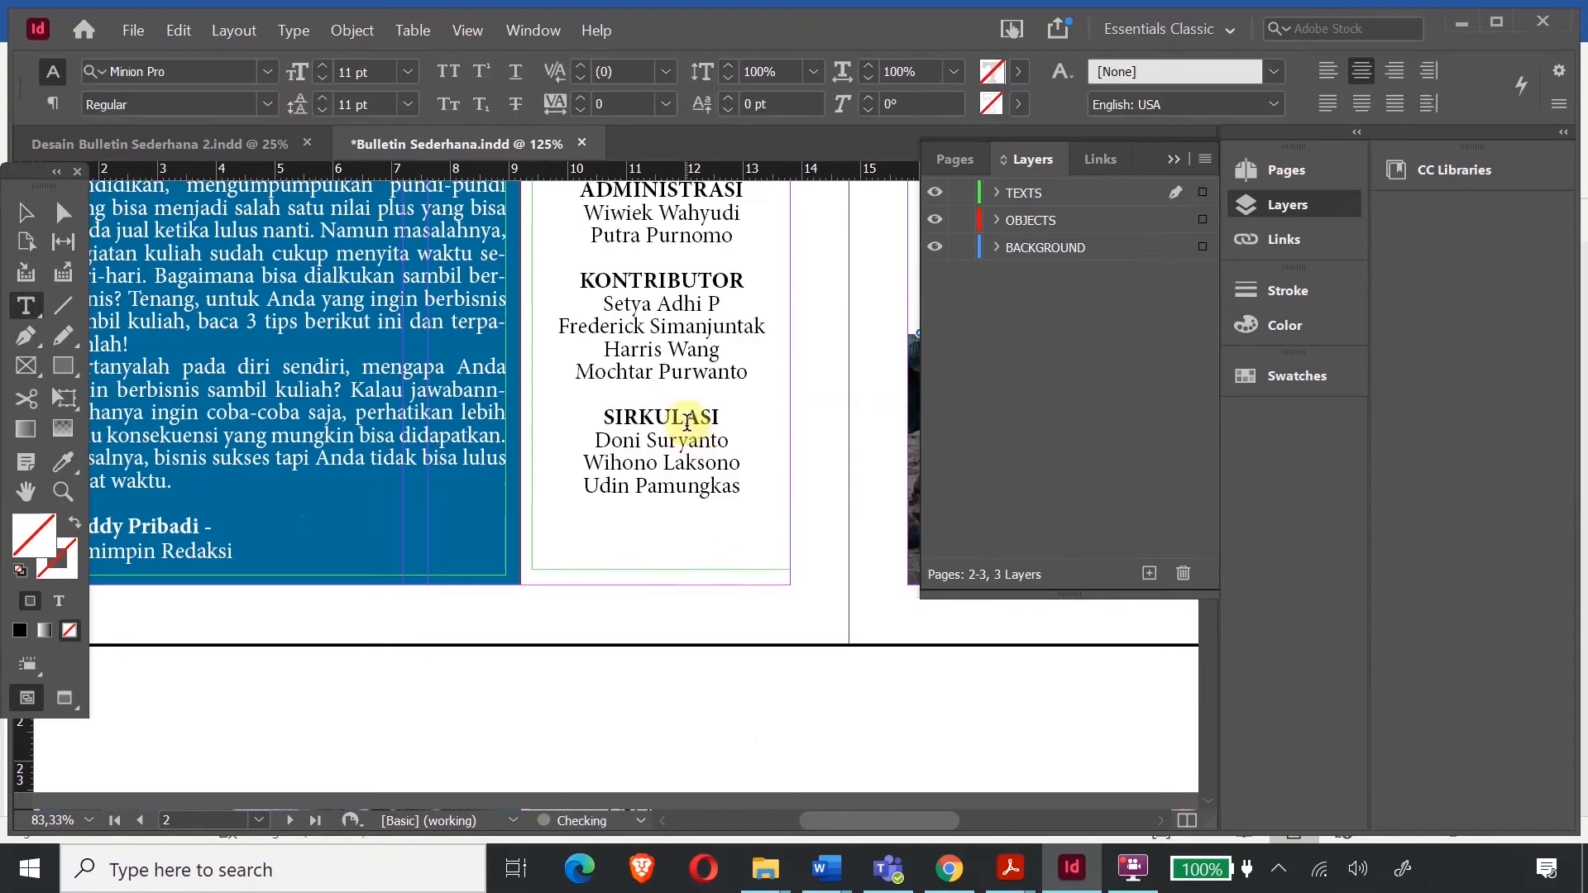
{"action": "triple_click", "coordinate": [732, 486]}
{"action": "scroll", "coordinate": [617, 292], "scroll_direction": "down", "scroll_amount": 15}
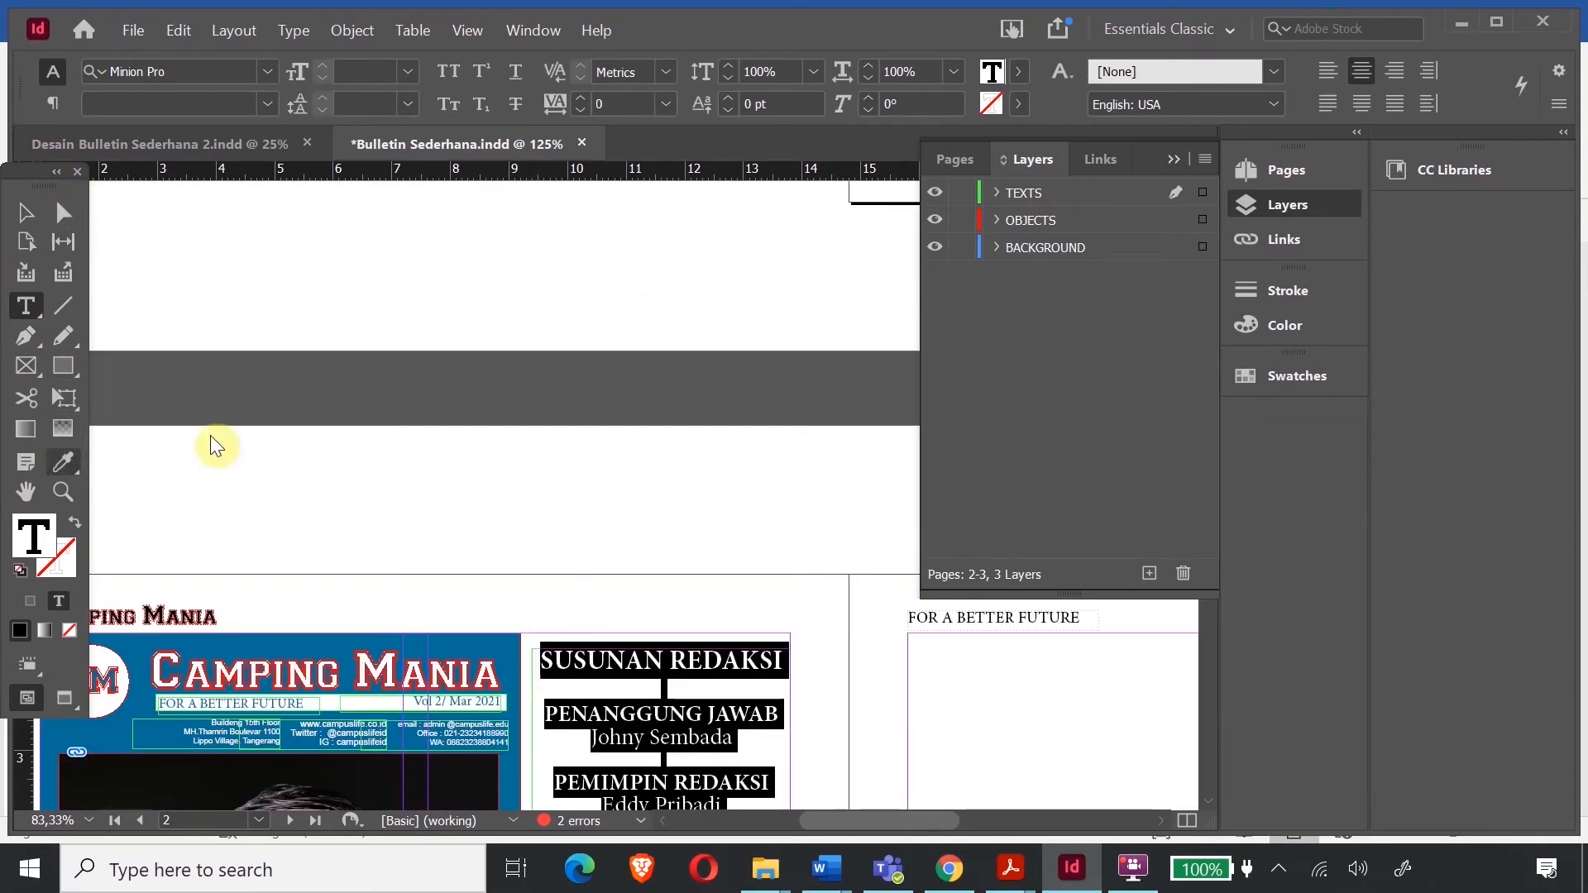
{"action": "scroll", "coordinate": [91, 459], "scroll_direction": "down", "scroll_amount": 3}
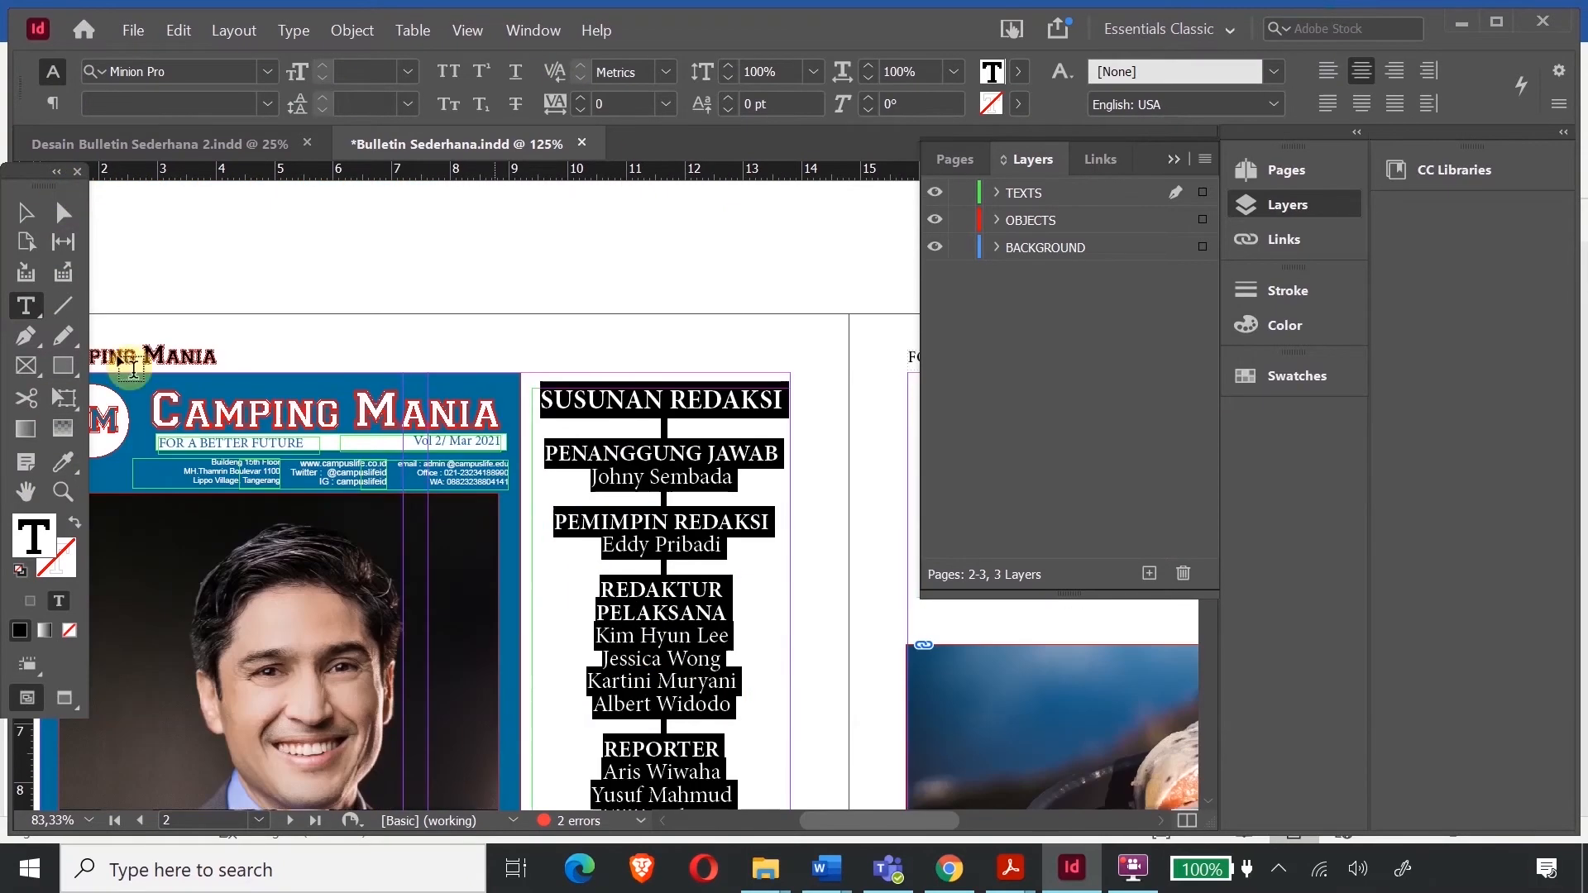
{"action": "left_click", "coordinate": [54, 463]}
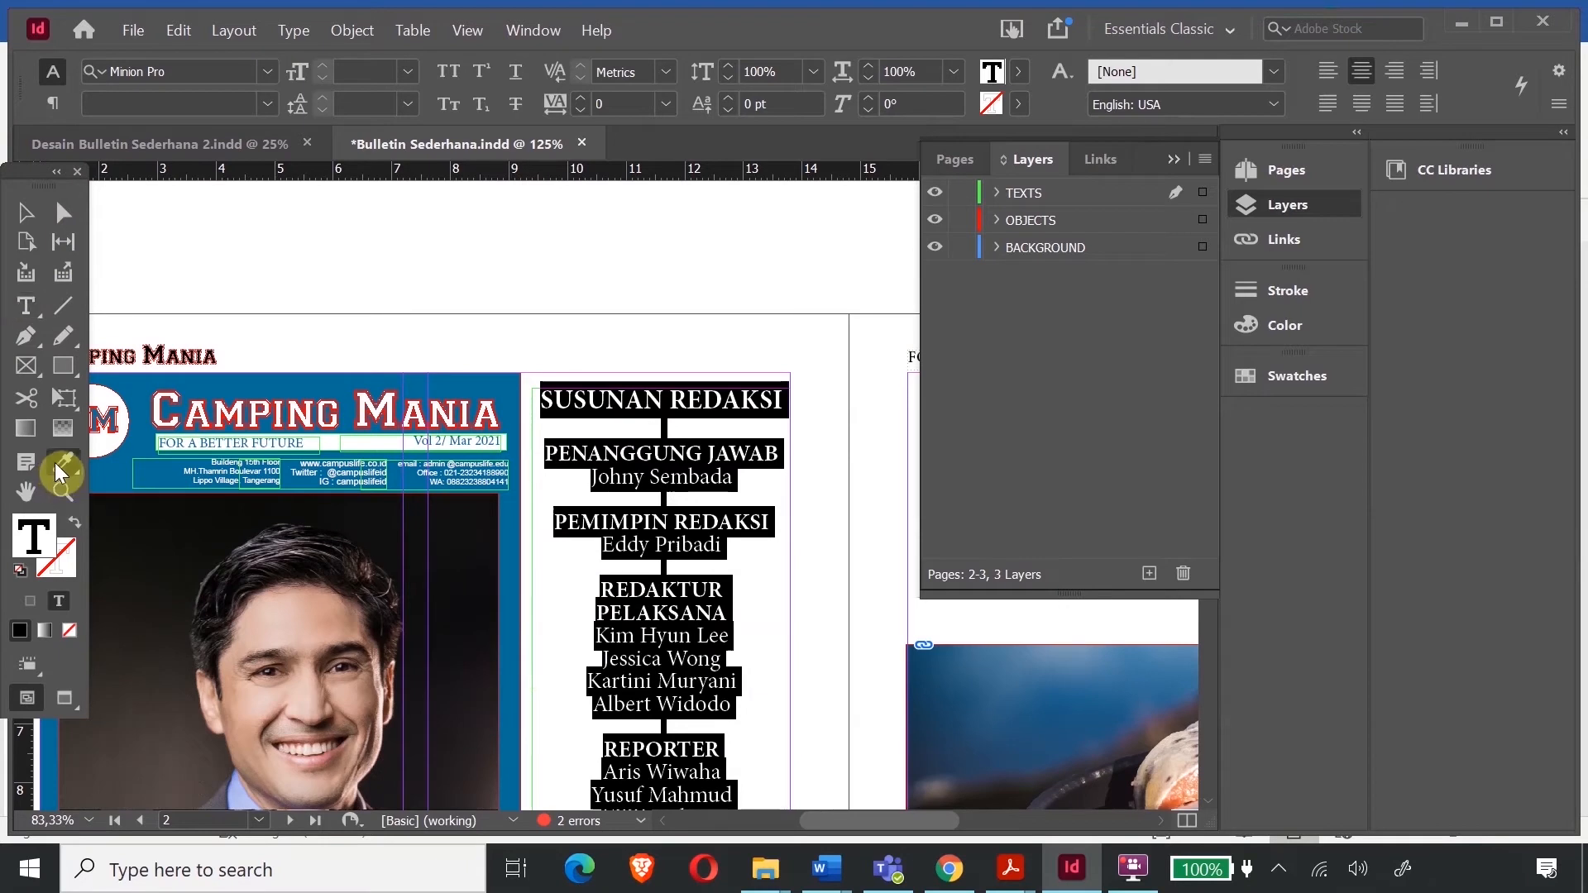
{"action": "left_click", "coordinate": [191, 381]}
{"action": "left_click", "coordinate": [31, 209]}
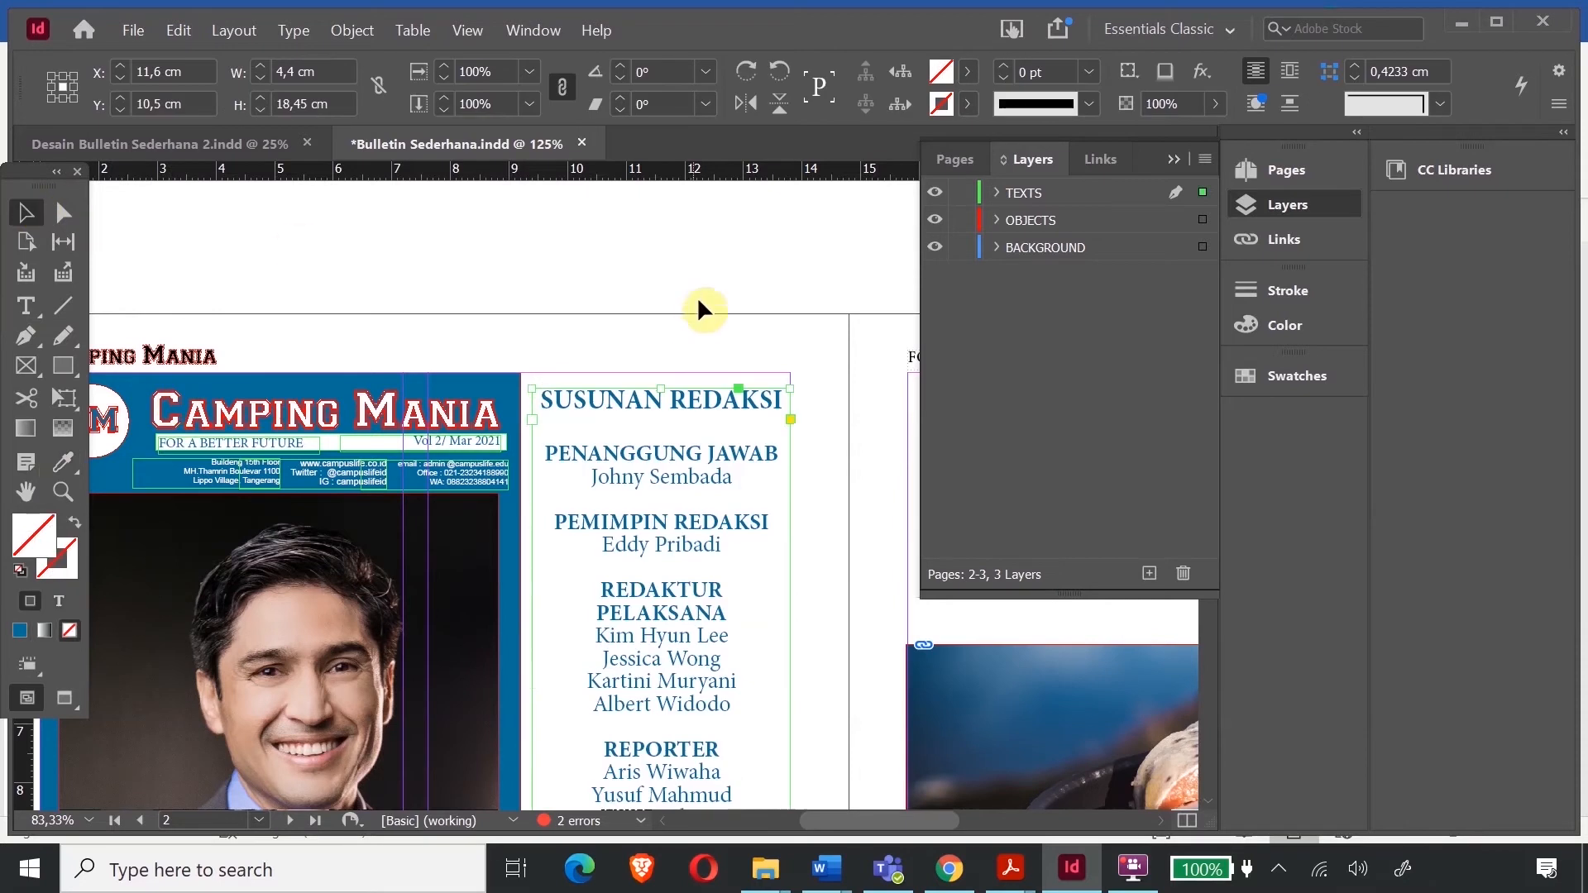
- Change the heading's word SUSUNAN to TIM, making it TIM REDAKSI
{"action": "scroll", "coordinate": [731, 429], "scroll_direction": "down", "scroll_amount": 10}
{"action": "scroll", "coordinate": [562, 500], "scroll_direction": "up", "scroll_amount": 10}
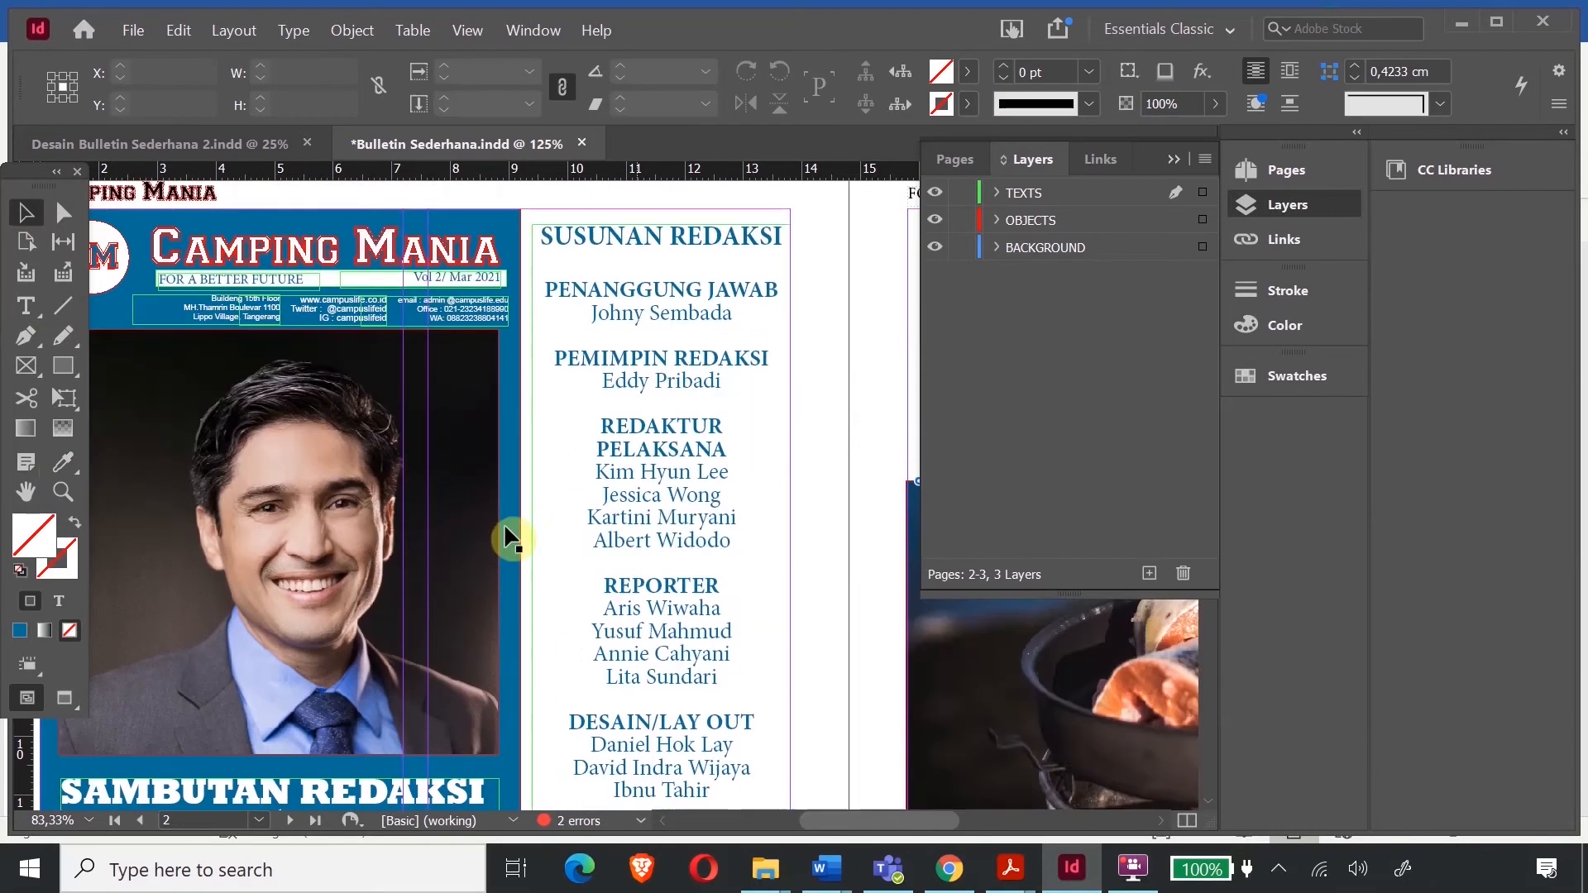
{"action": "double_click", "coordinate": [678, 245]}
{"action": "left_click_drag", "start_coordinate": [679, 245], "coordinate": [513, 248]}
{"action": "type", "text": "TIM"}
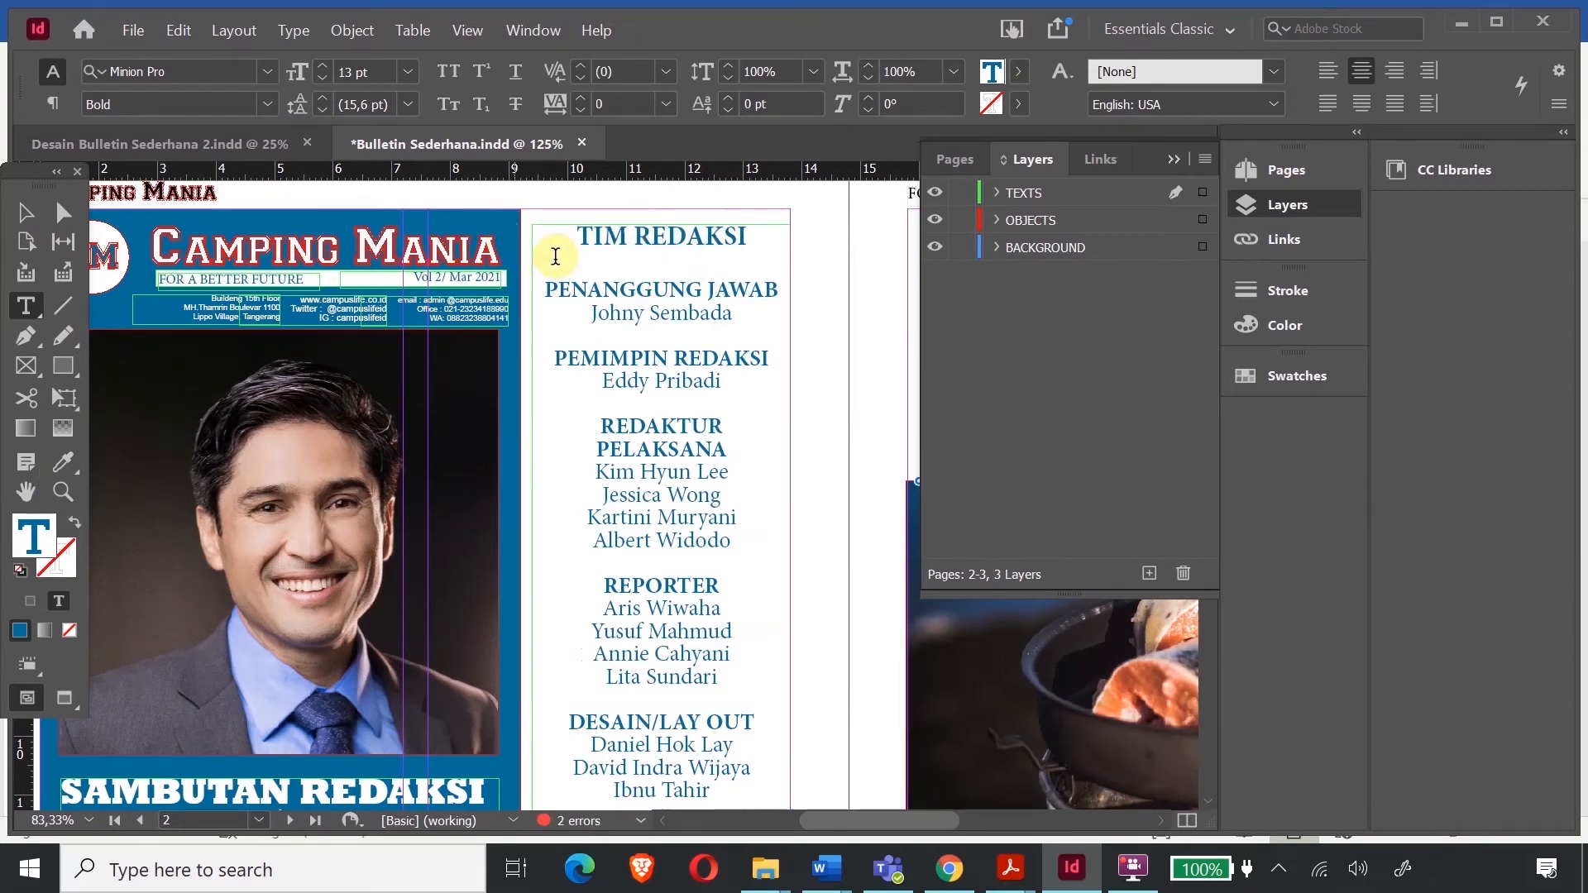
- Enlarge the TIM REDAKSI heading five font-size steps, then zoom out
{"action": "left_click_drag", "start_coordinate": [749, 238], "coordinate": [547, 238]}
{"action": "left_click", "coordinate": [325, 66]}
{"action": "left_click", "coordinate": [325, 66]}
{"action": "left_click", "coordinate": [325, 66]}
{"action": "left_click", "coordinate": [325, 66]}
{"action": "left_click", "coordinate": [325, 66]}
{"action": "left_click", "coordinate": [25, 213]}
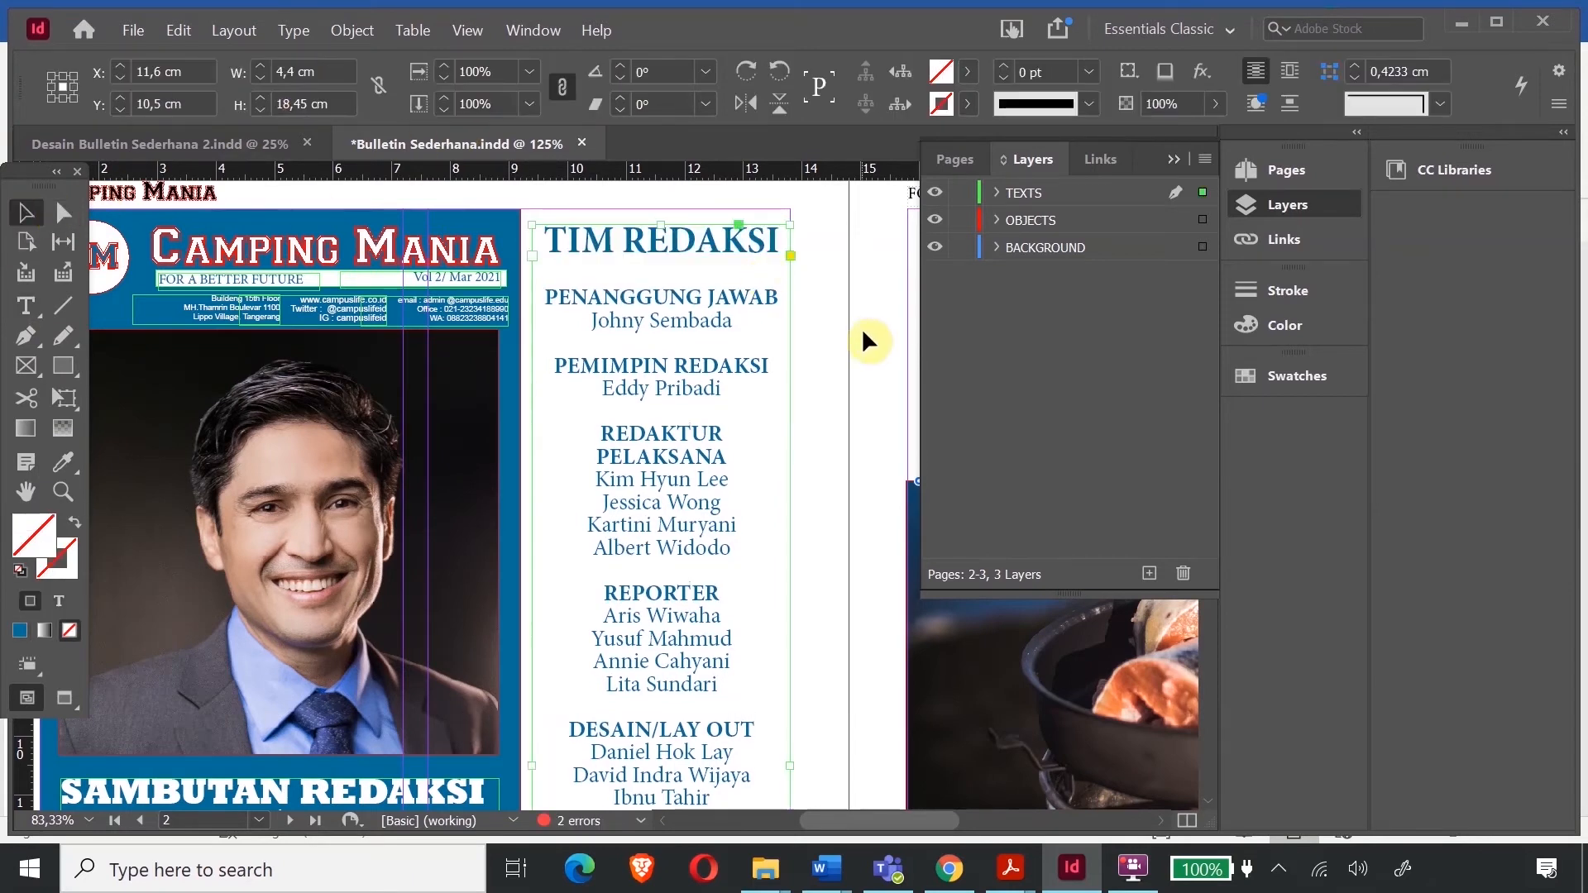
{"action": "left_click", "coordinate": [862, 328]}
{"action": "scroll", "coordinate": [822, 344], "scroll_direction": "down", "scroll_amount": 10}
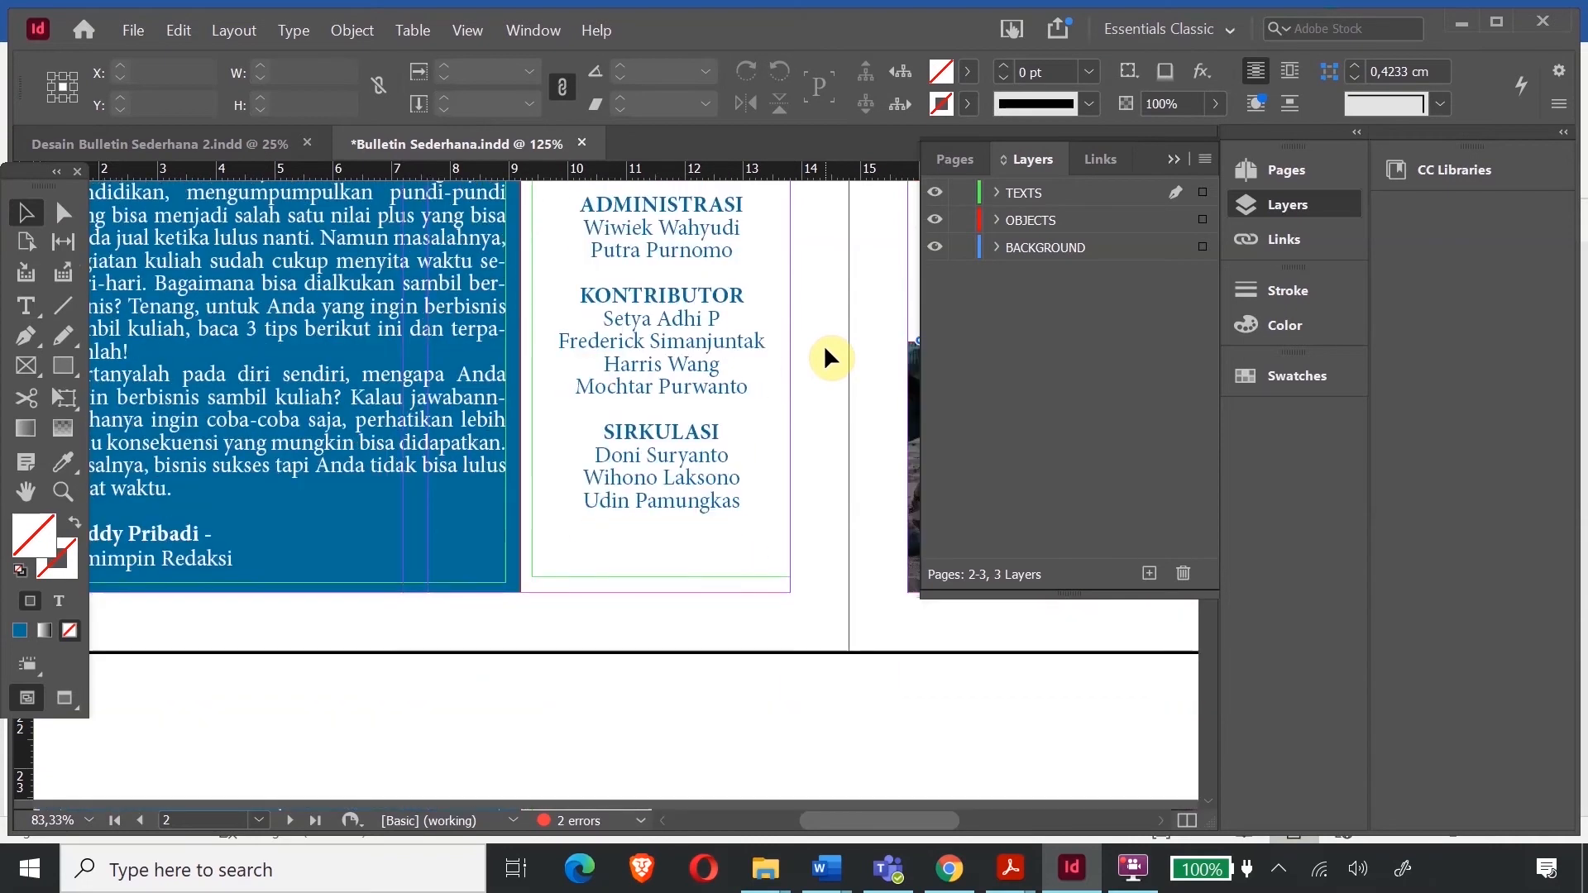
{"action": "key", "text": "ctrl+minus"}
{"action": "key", "text": "ctrl+minus"}
{"action": "key", "text": "ctrl+minus"}
- Move the TIM REDAKSI credits frame on page 2 slightly lower
{"action": "scroll", "coordinate": [830, 370], "scroll_direction": "up", "scroll_amount": 2}
{"action": "scroll", "coordinate": [831, 370], "scroll_direction": "up", "scroll_amount": 2}
{"action": "left_click", "coordinate": [624, 365]}
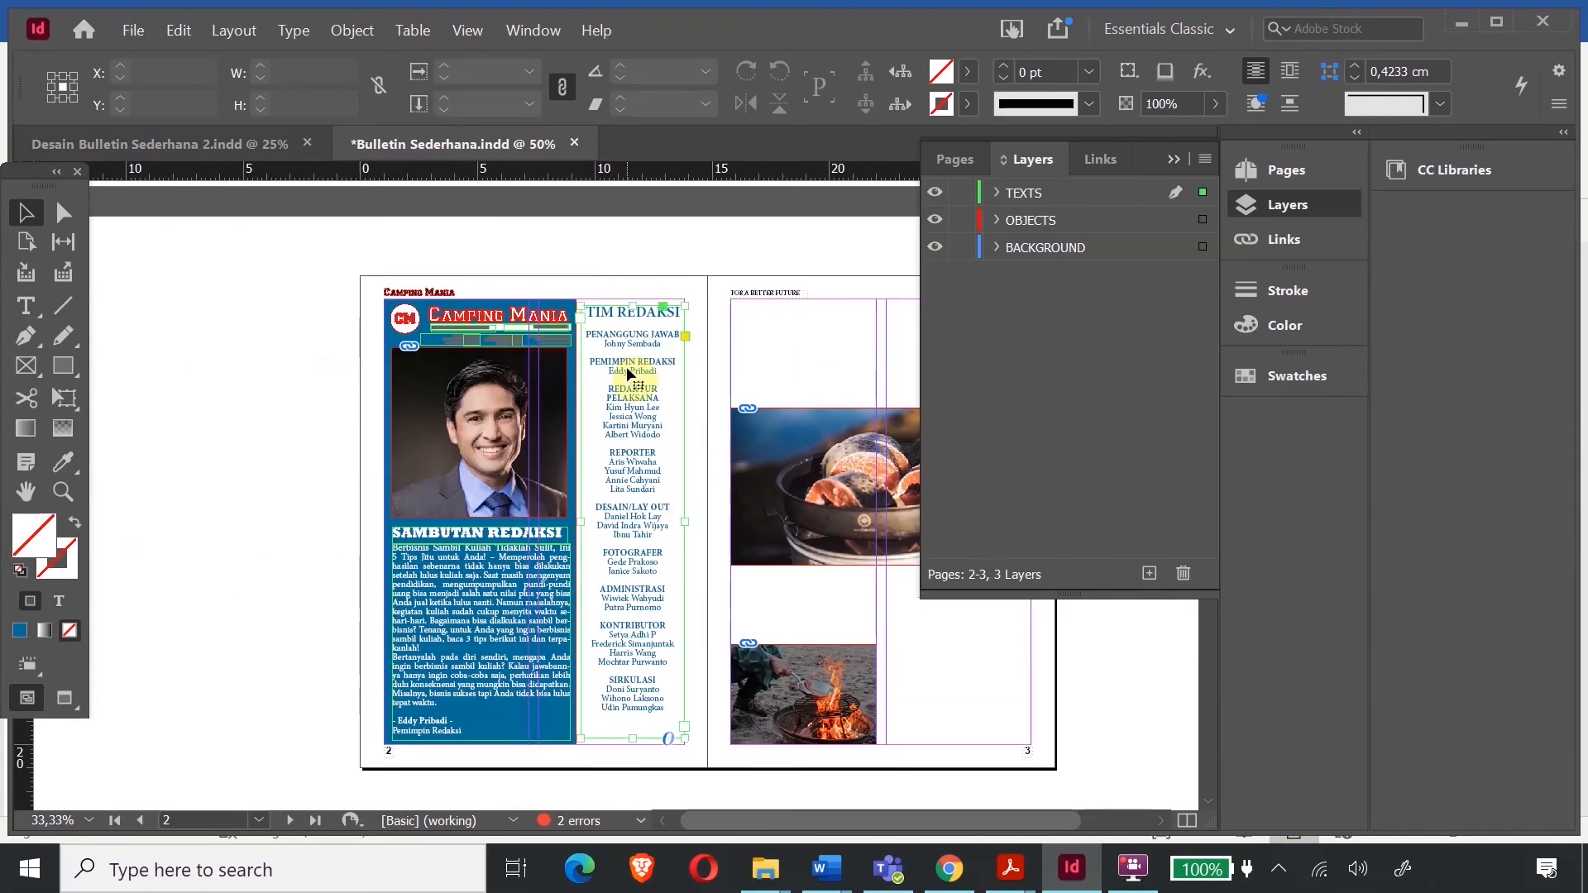
{"action": "left_click_drag", "start_coordinate": [627, 365], "coordinate": [628, 375]}
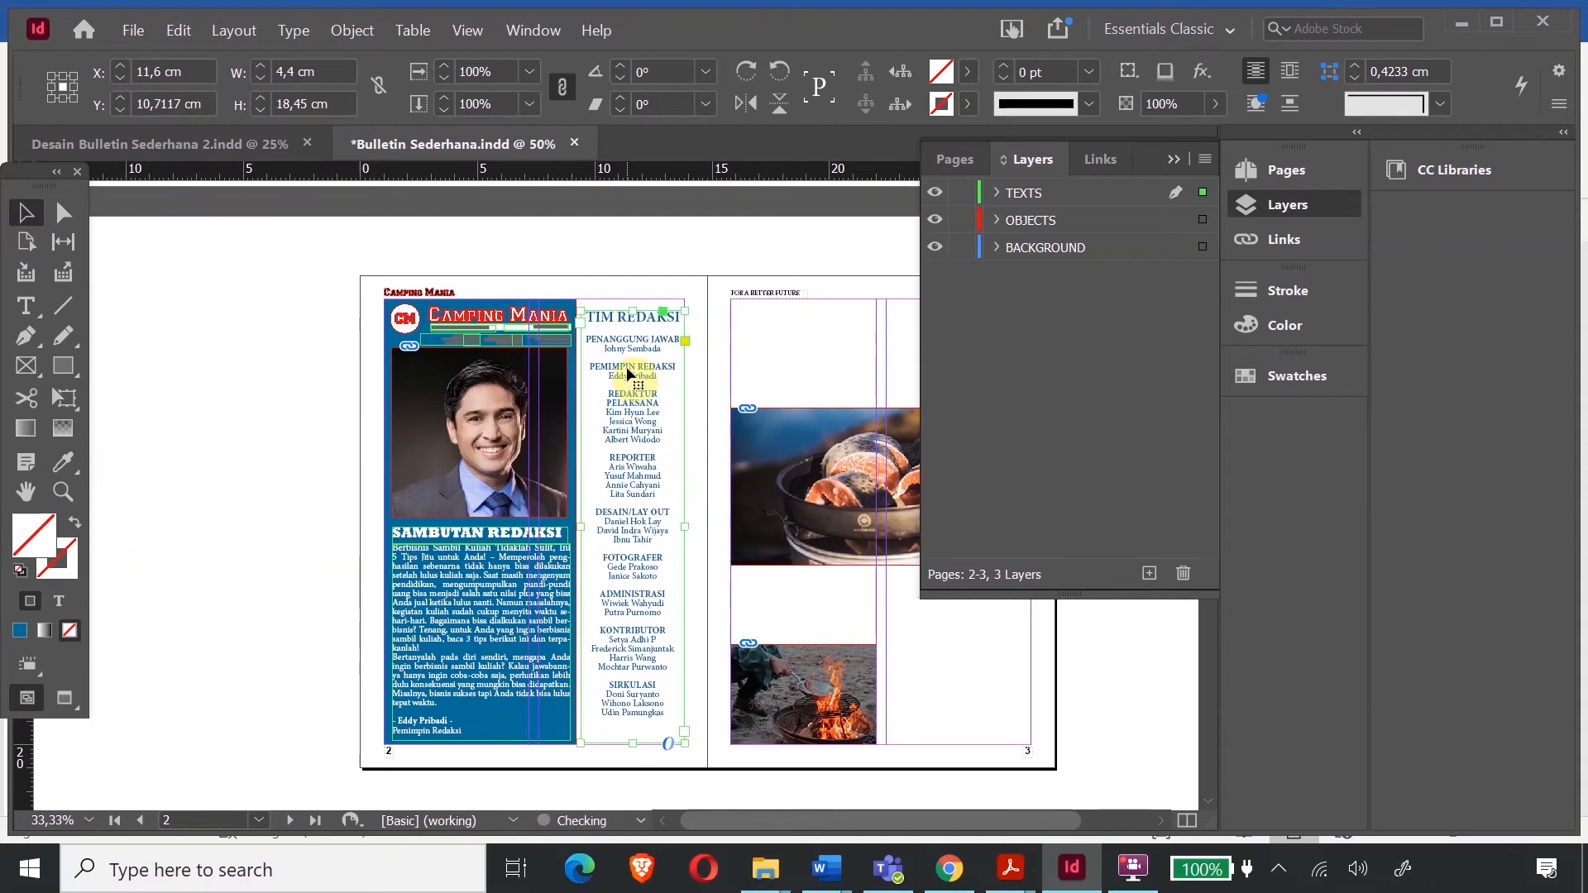
{"action": "left_click", "coordinate": [801, 362]}
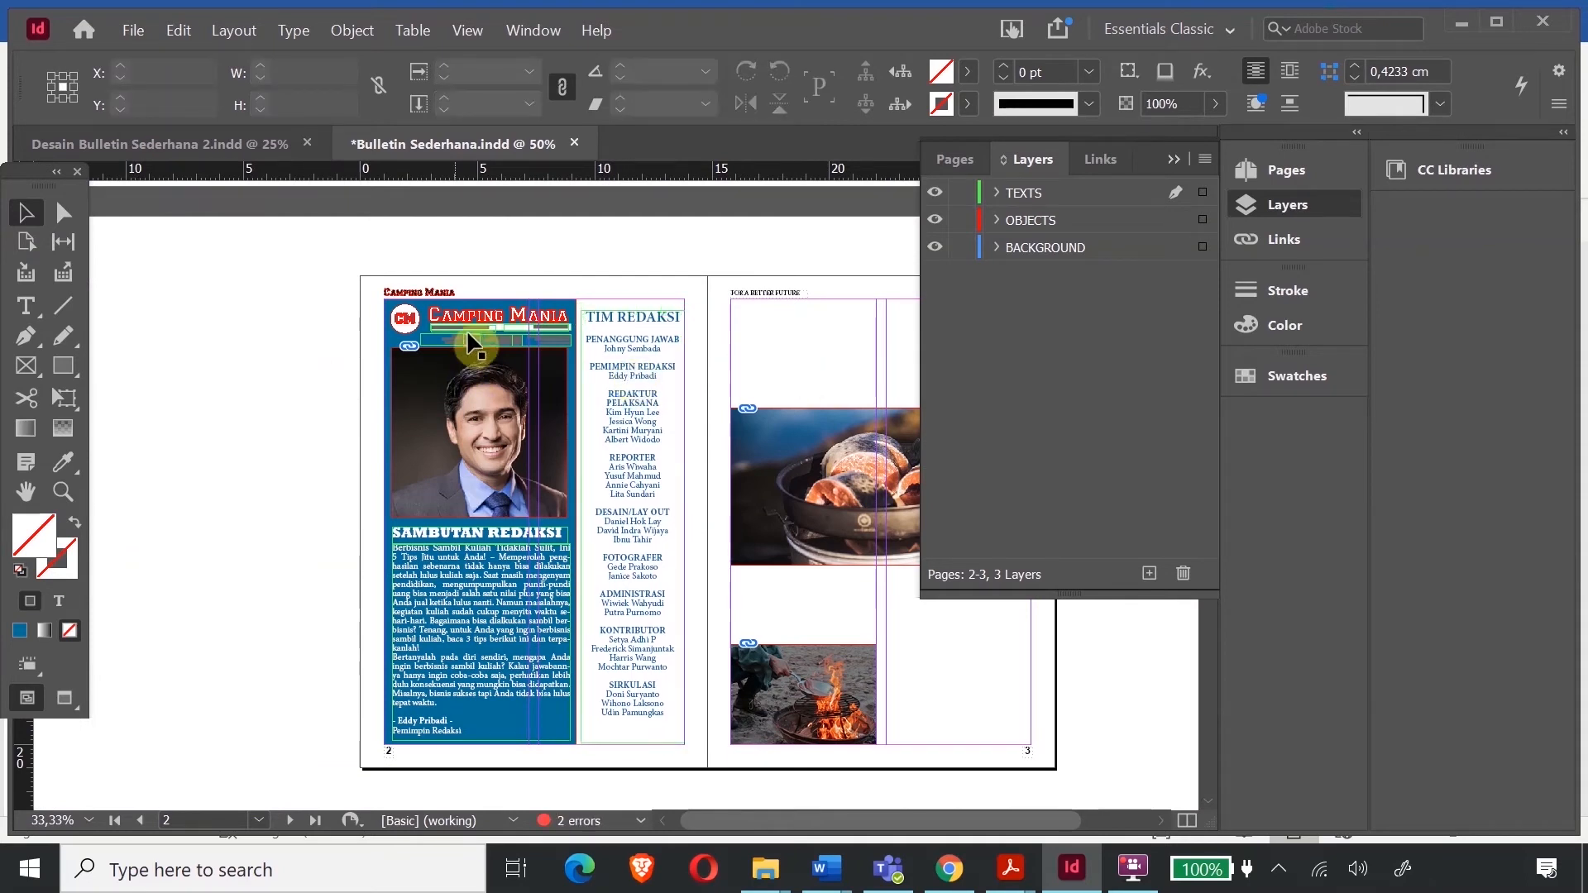
- Scroll back to the page 1 Camping Mania cover
{"action": "scroll", "coordinate": [493, 307], "scroll_direction": "up", "scroll_amount": 10}
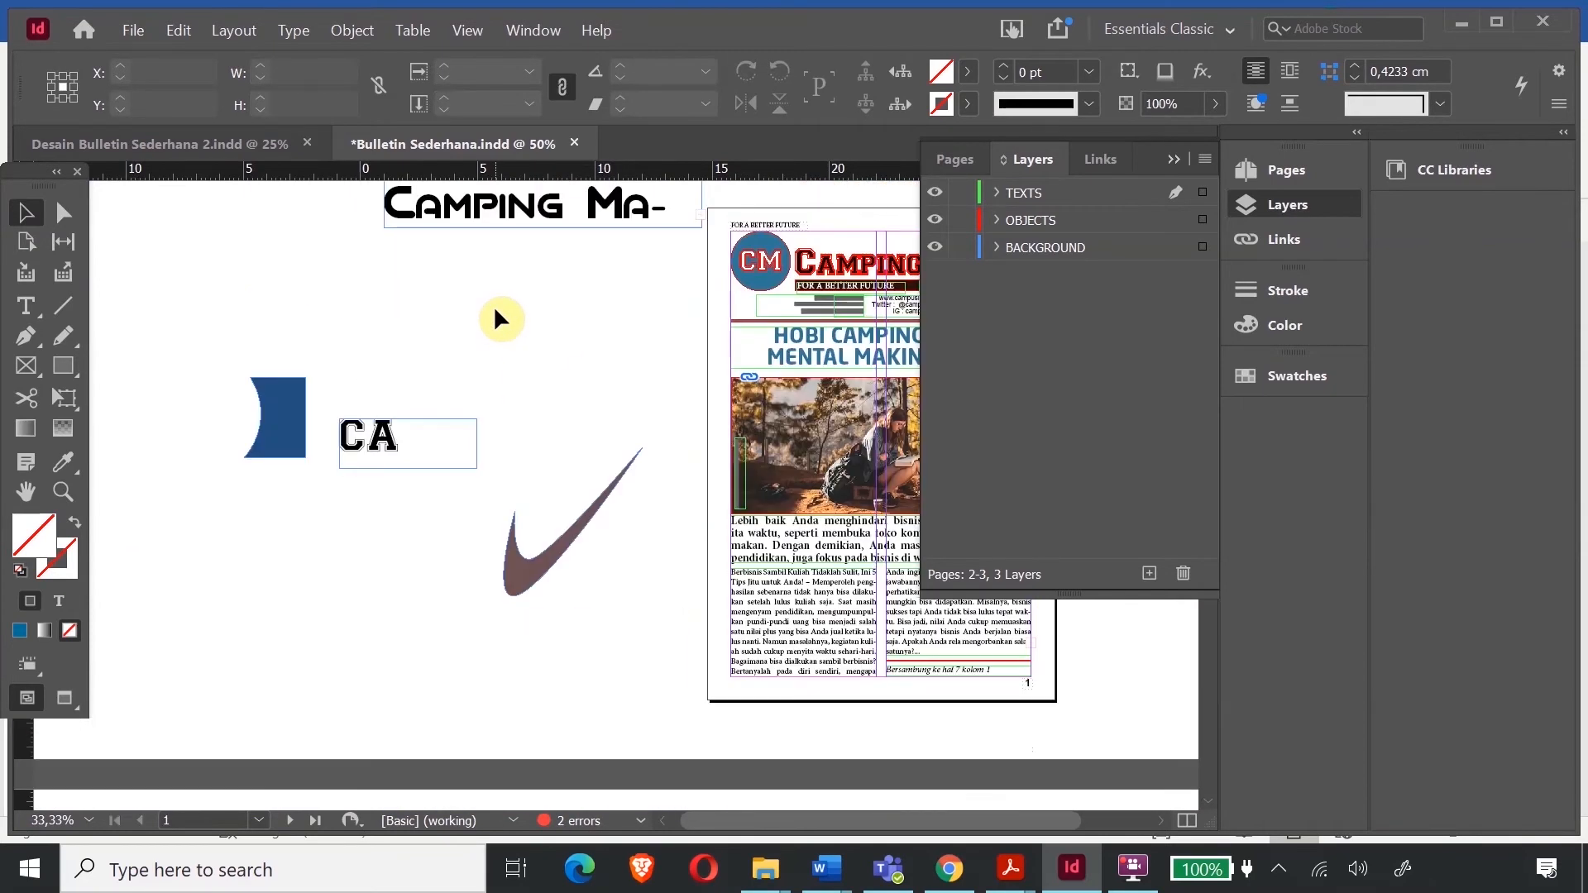
{"action": "scroll", "coordinate": [501, 318], "scroll_direction": "down", "scroll_amount": 15}
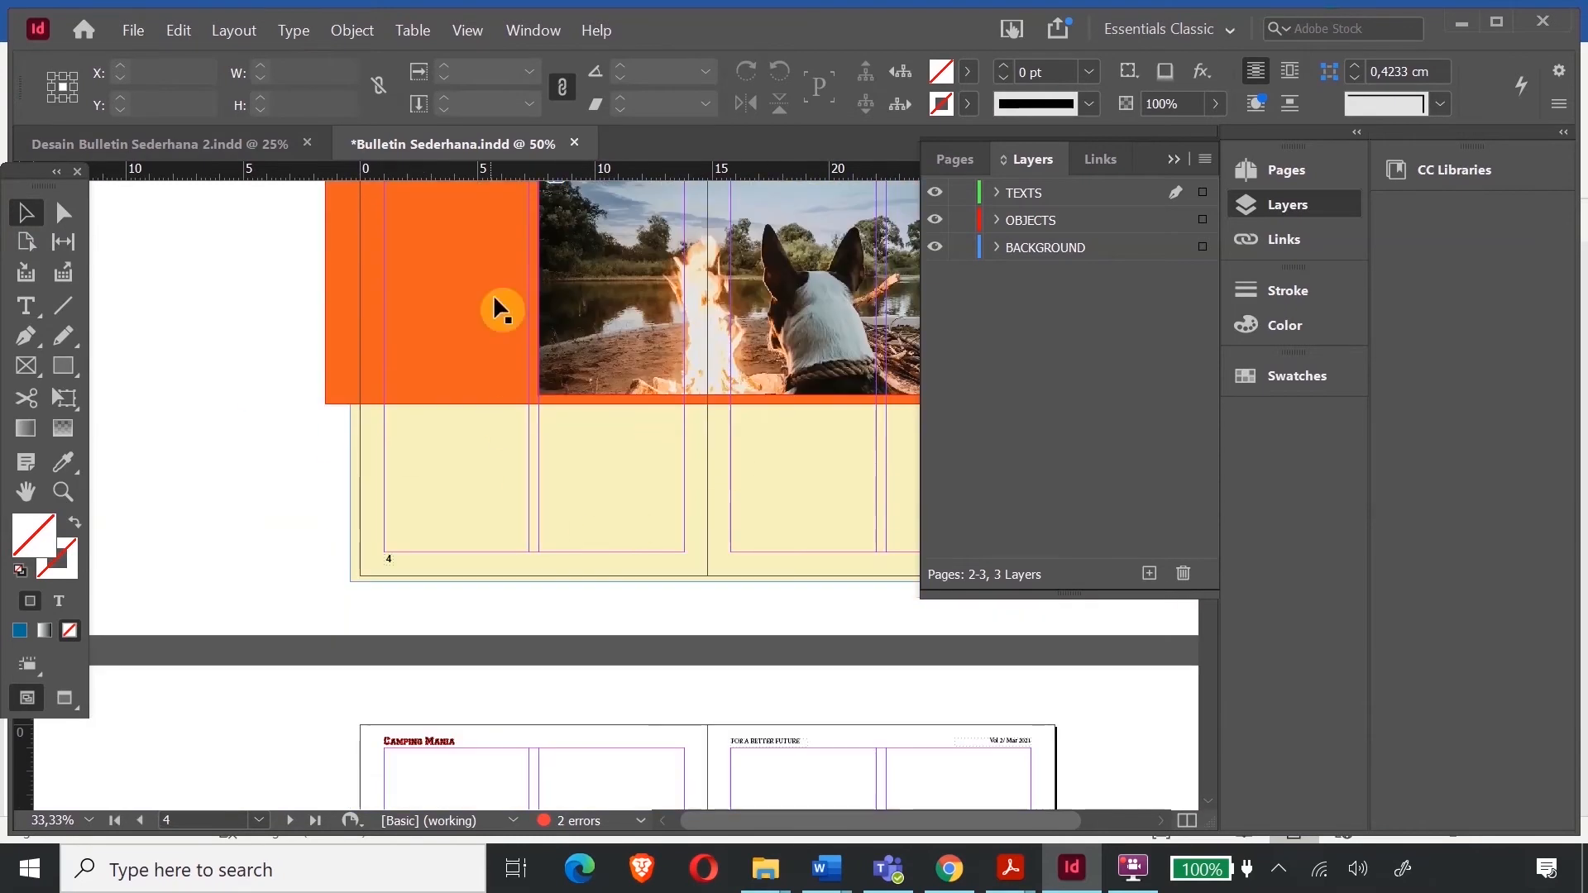
{"action": "scroll", "coordinate": [855, 530], "scroll_direction": "up", "scroll_amount": 15}
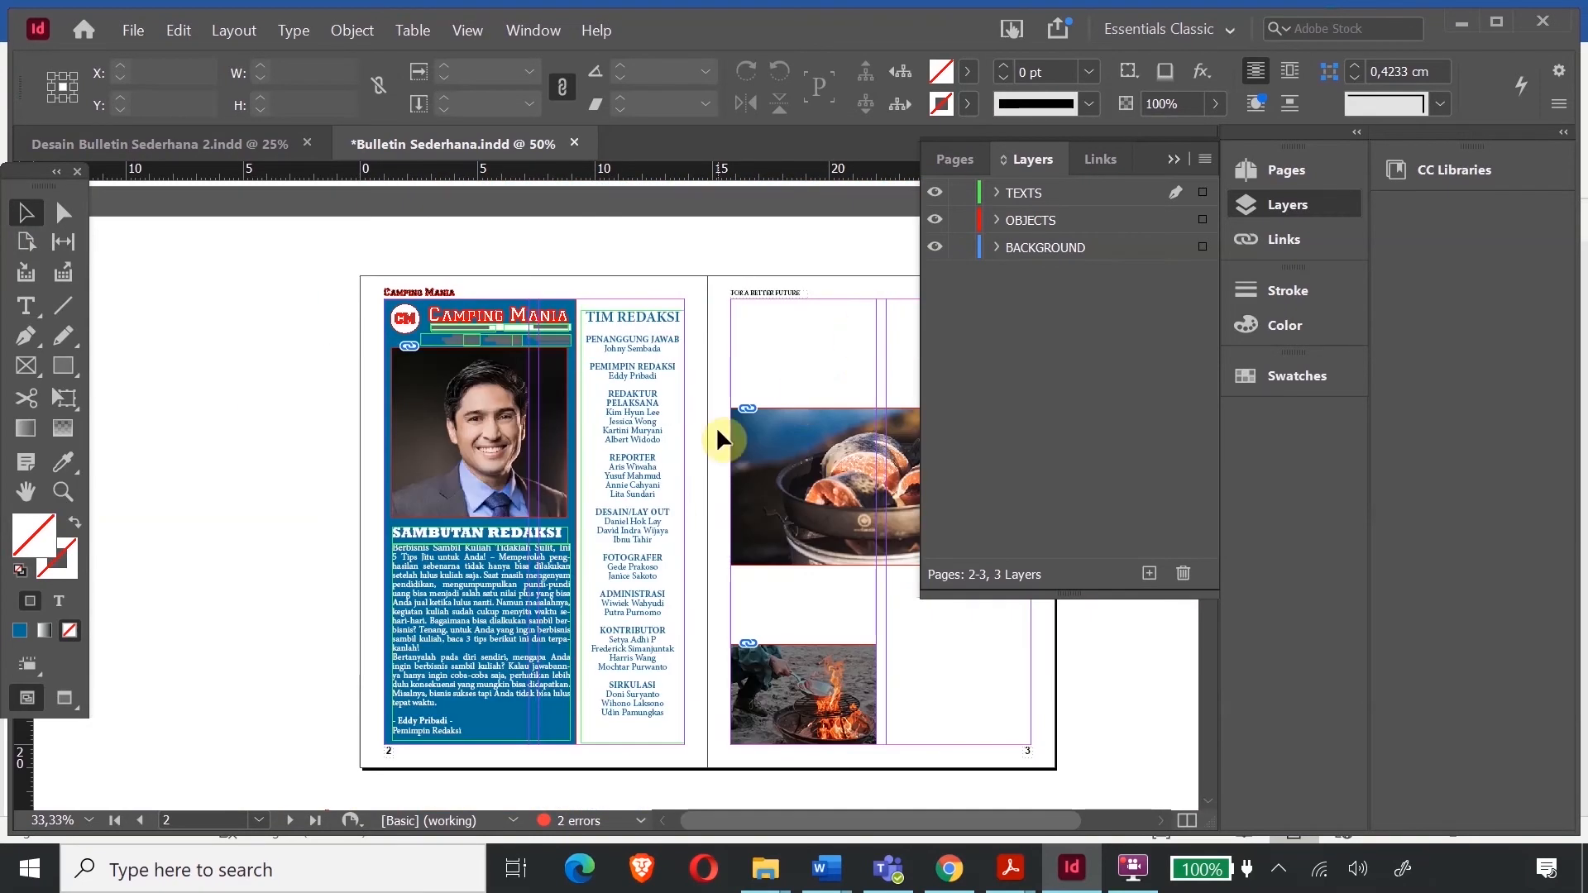
{"action": "left_click_drag", "start_coordinate": [720, 823], "coordinate": [812, 840]}
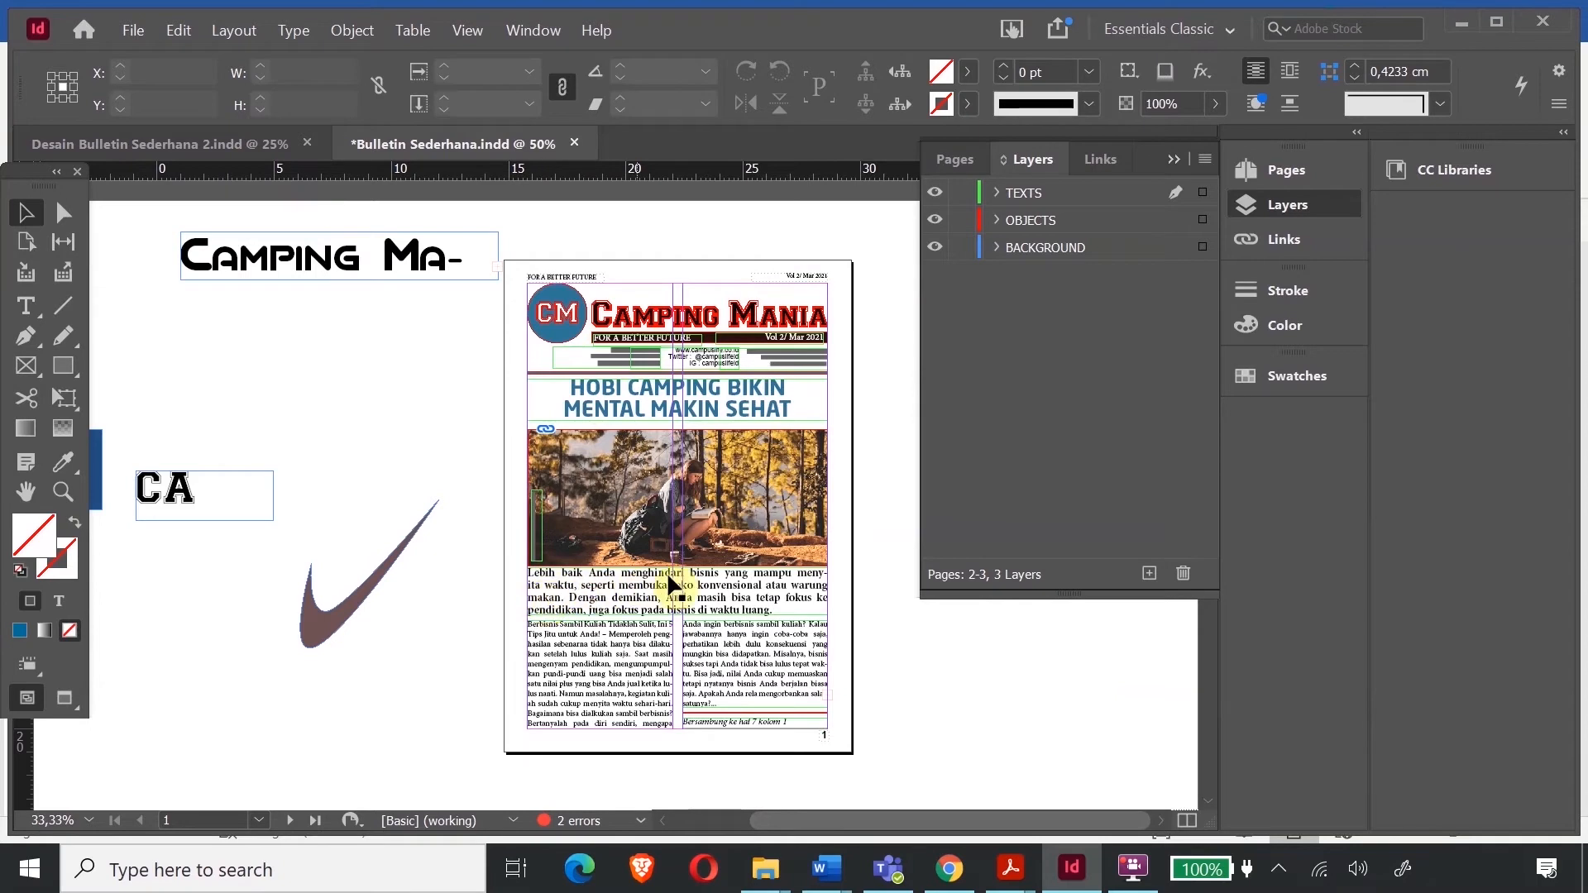
- Colour the intro paragraph under the cover photo blue (#005dc0) via the Fill Color Picker
{"action": "scroll", "coordinate": [710, 606], "scroll_direction": "down", "scroll_amount": 3}
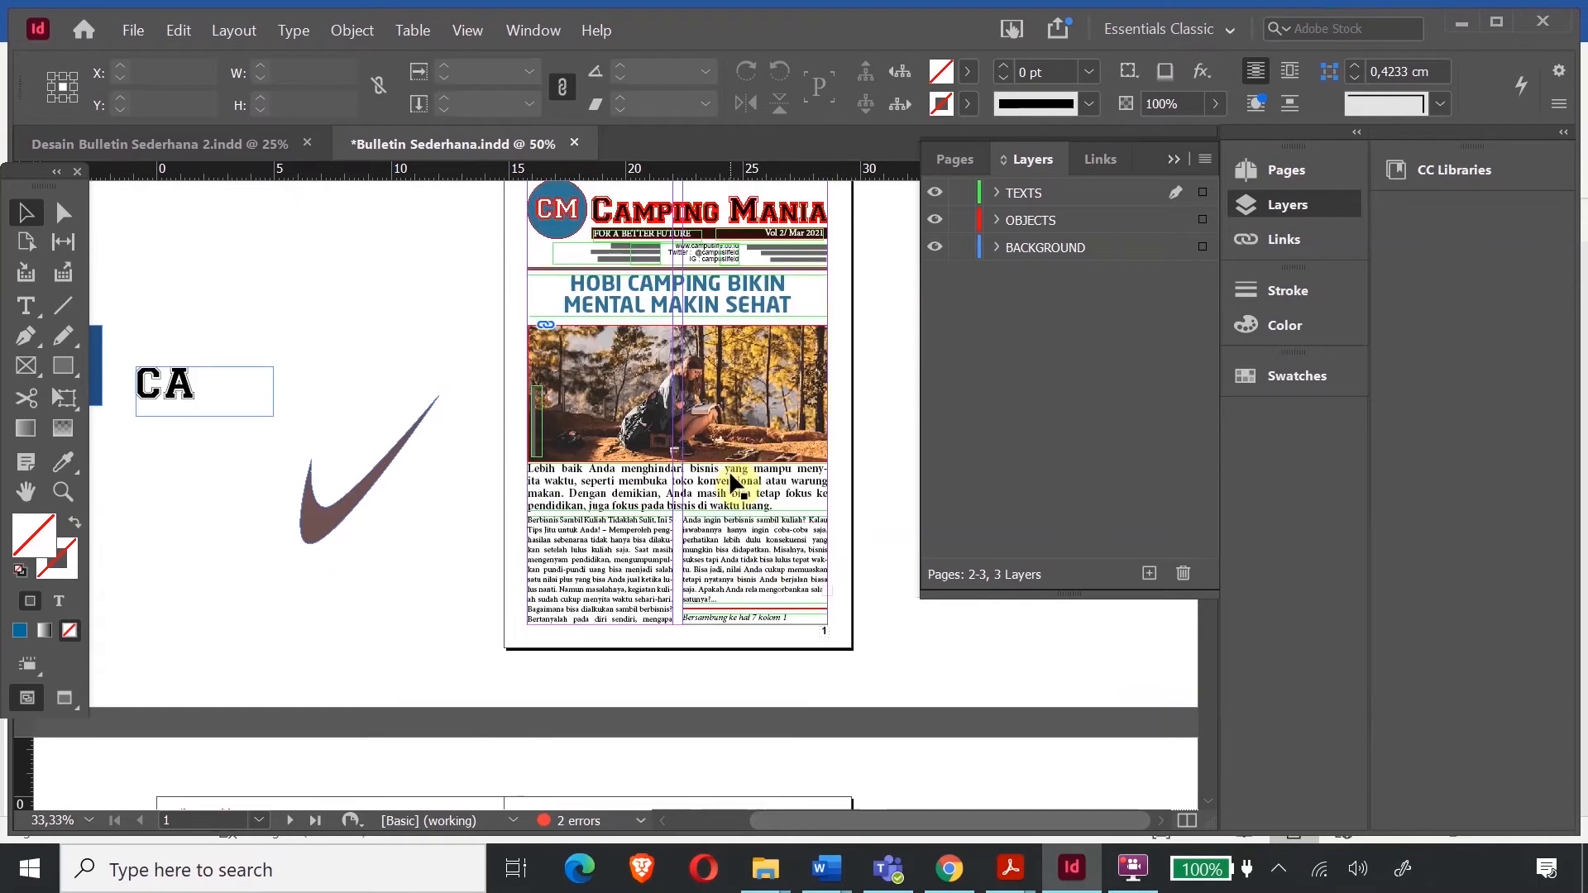
{"action": "double_click", "coordinate": [750, 484]}
{"action": "left_click_drag", "start_coordinate": [778, 506], "coordinate": [507, 454]}
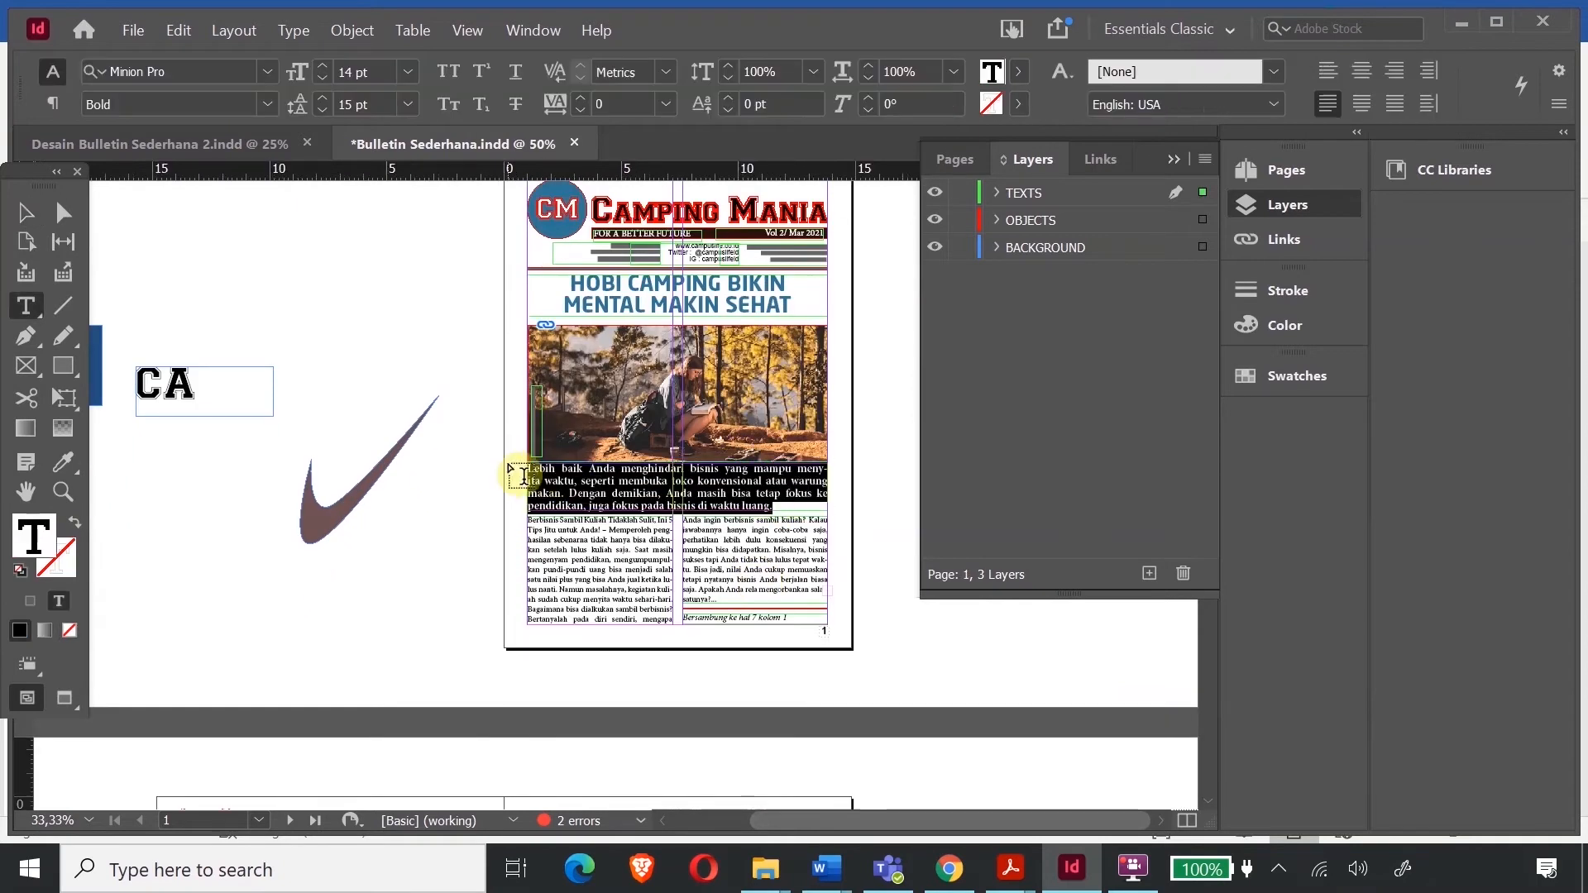
{"action": "double_click", "coordinate": [39, 546]}
{"action": "left_click_drag", "start_coordinate": [688, 510], "coordinate": [694, 486]}
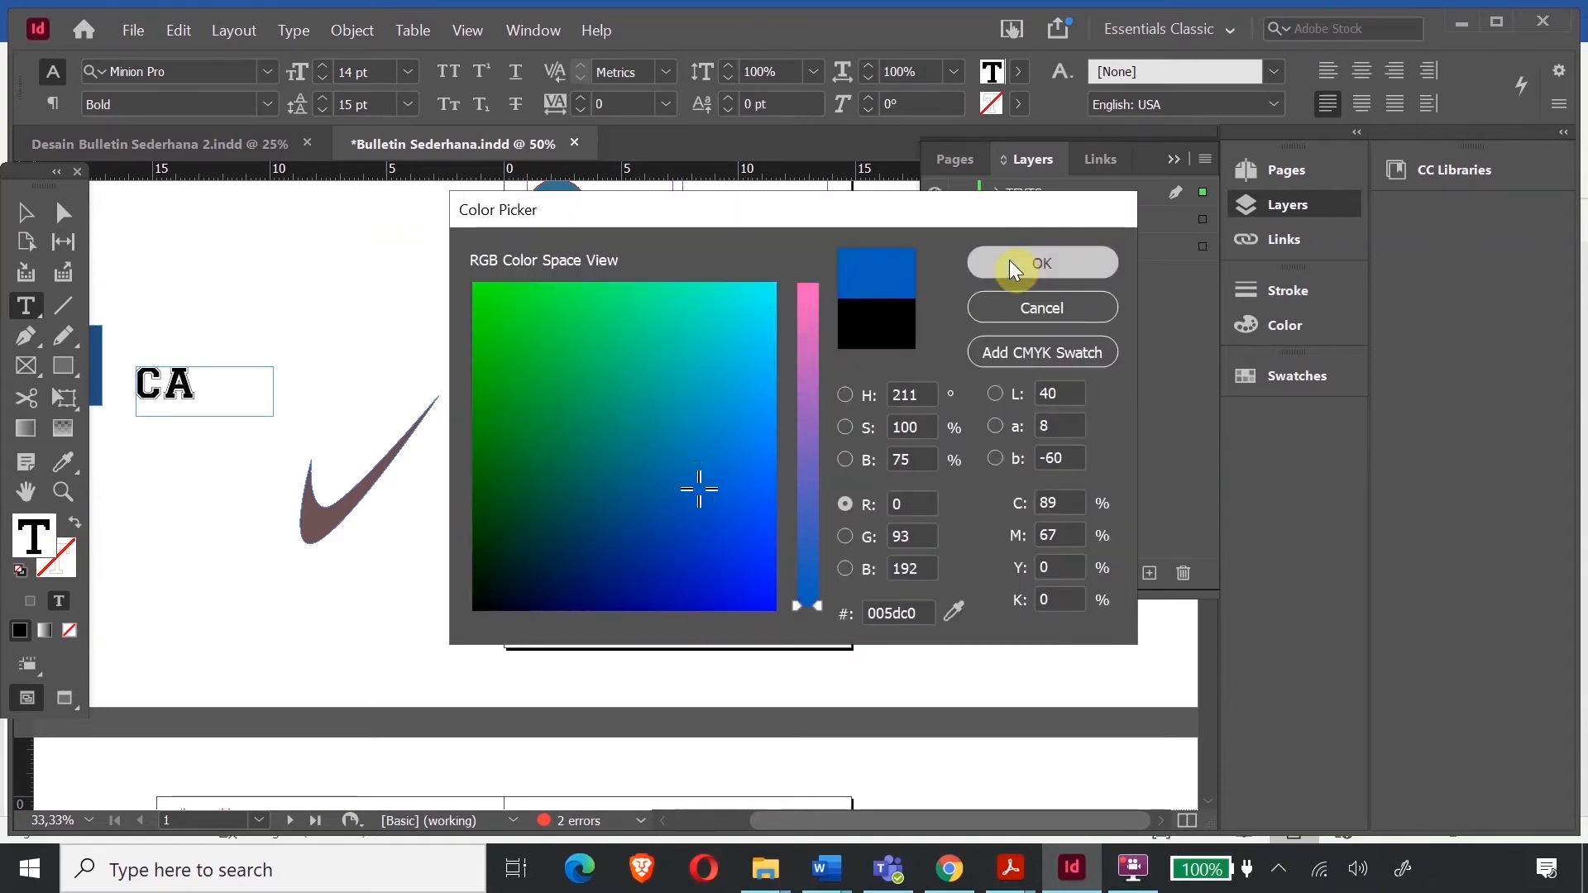
{"action": "left_click", "coordinate": [1021, 263]}
{"action": "left_click", "coordinate": [47, 205]}
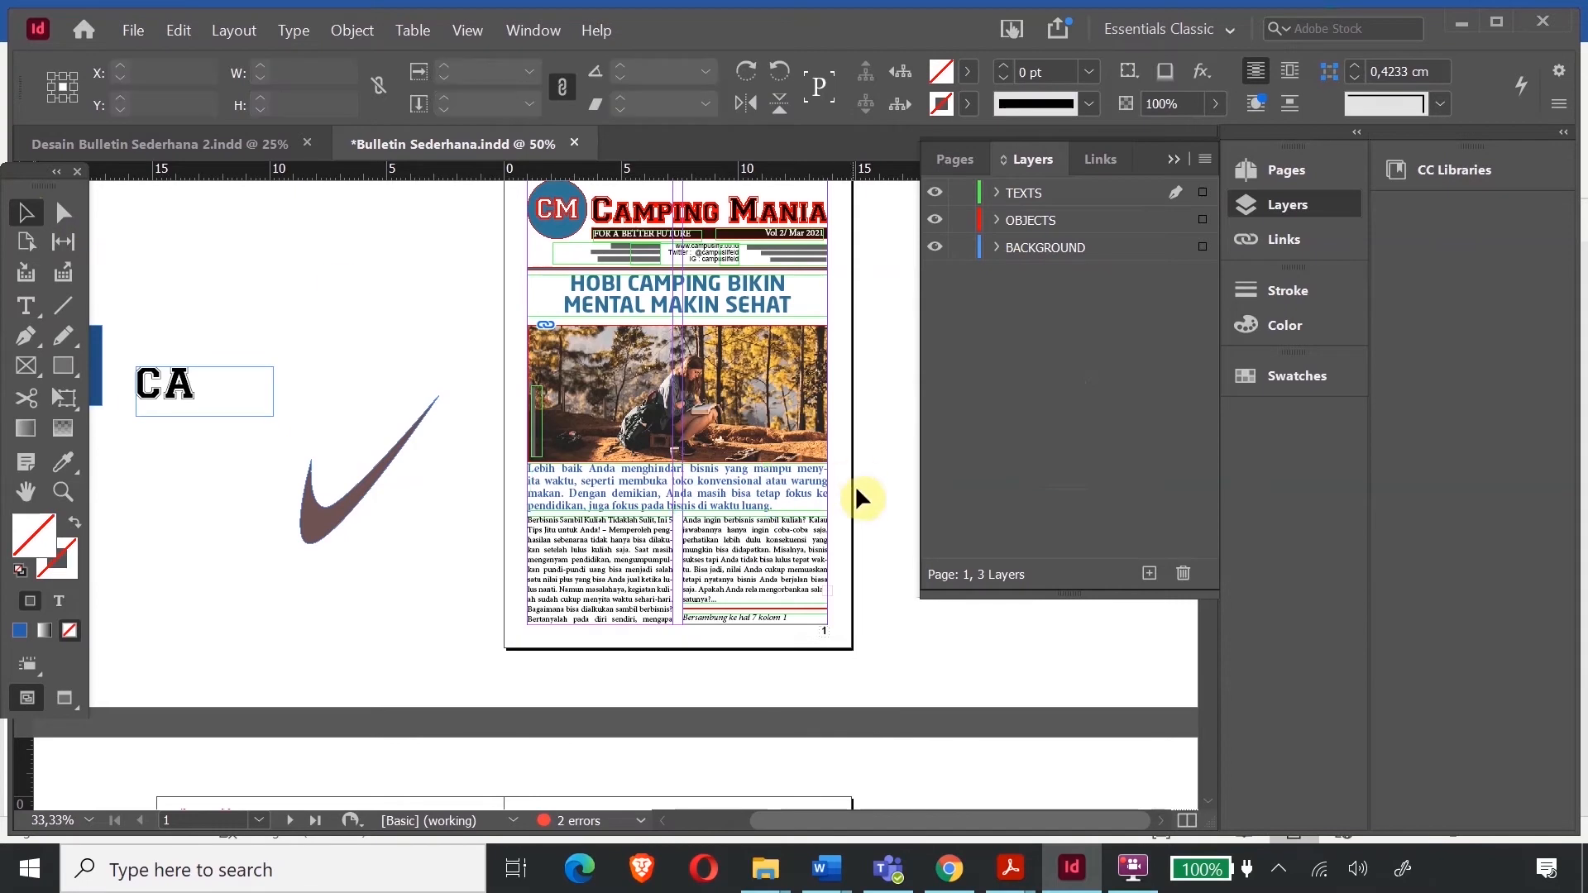
{"action": "scroll", "coordinate": [759, 579], "scroll_direction": "down", "scroll_amount": 5}
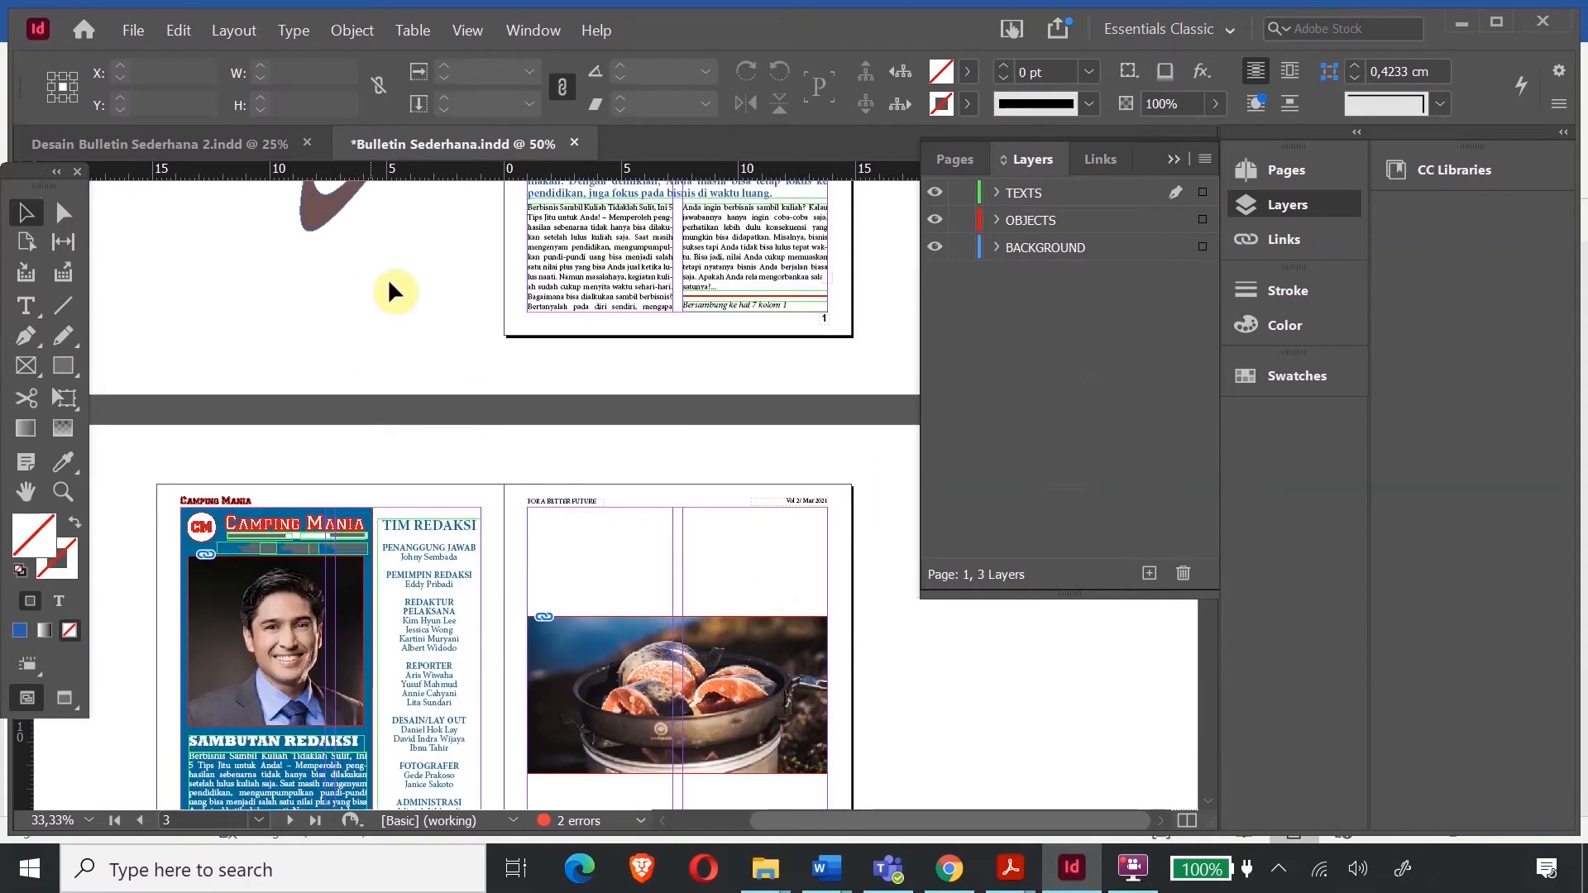
- Zoom to about 162% on page 1's article and select the right column ending 'Bersambung ke hal 7 kolom 1'
{"action": "left_click", "coordinate": [69, 491]}
{"action": "left_click", "coordinate": [759, 308]}
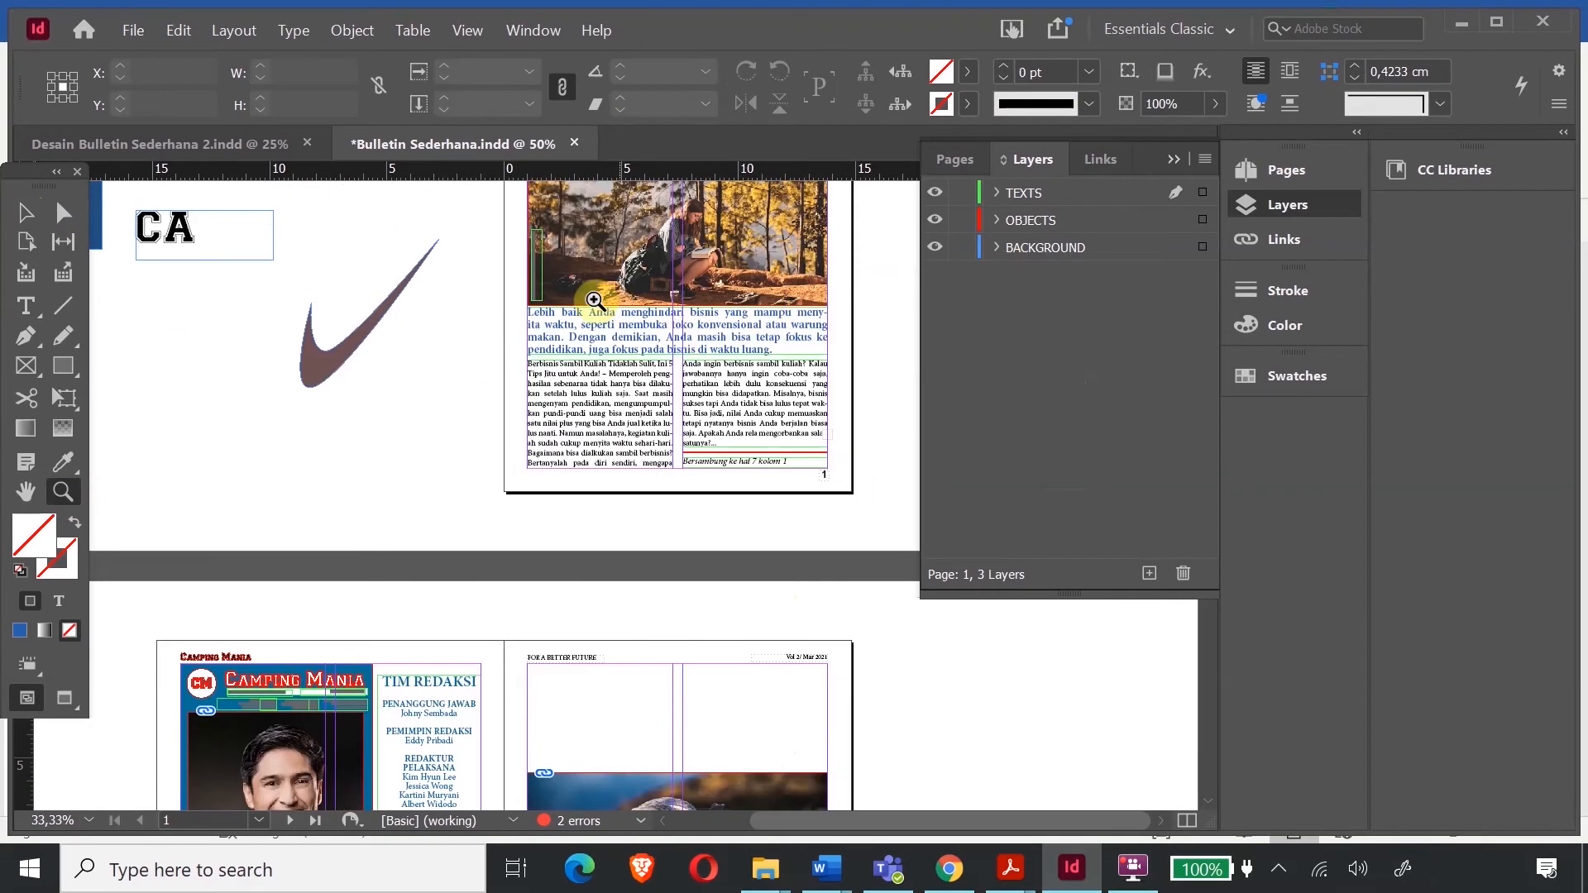
{"action": "left_click", "coordinate": [762, 480]}
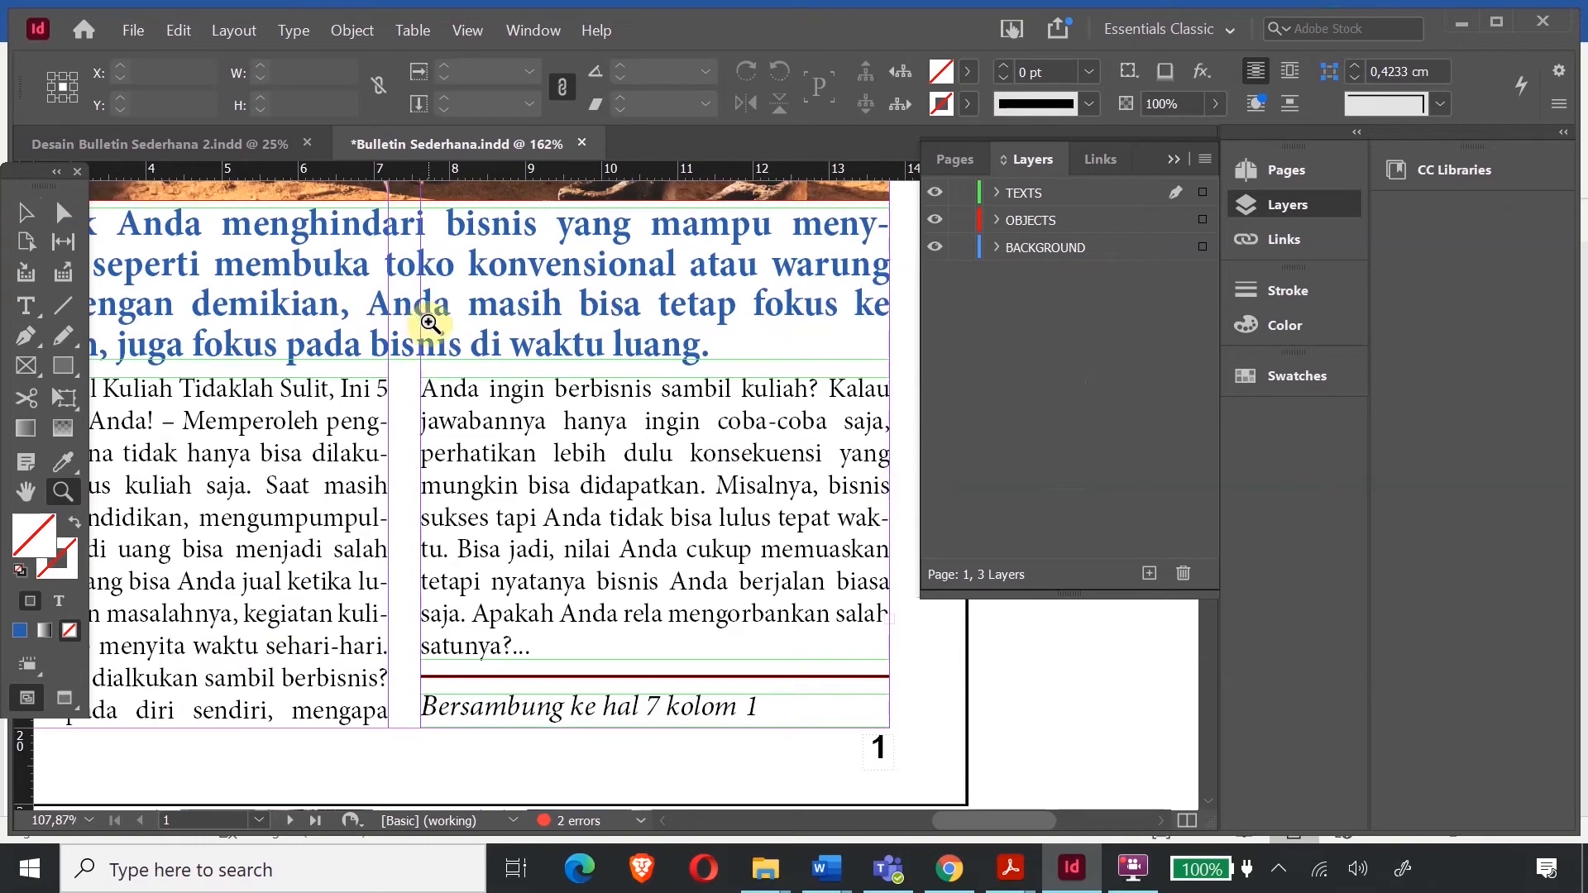
{"action": "left_click", "coordinate": [25, 213]}
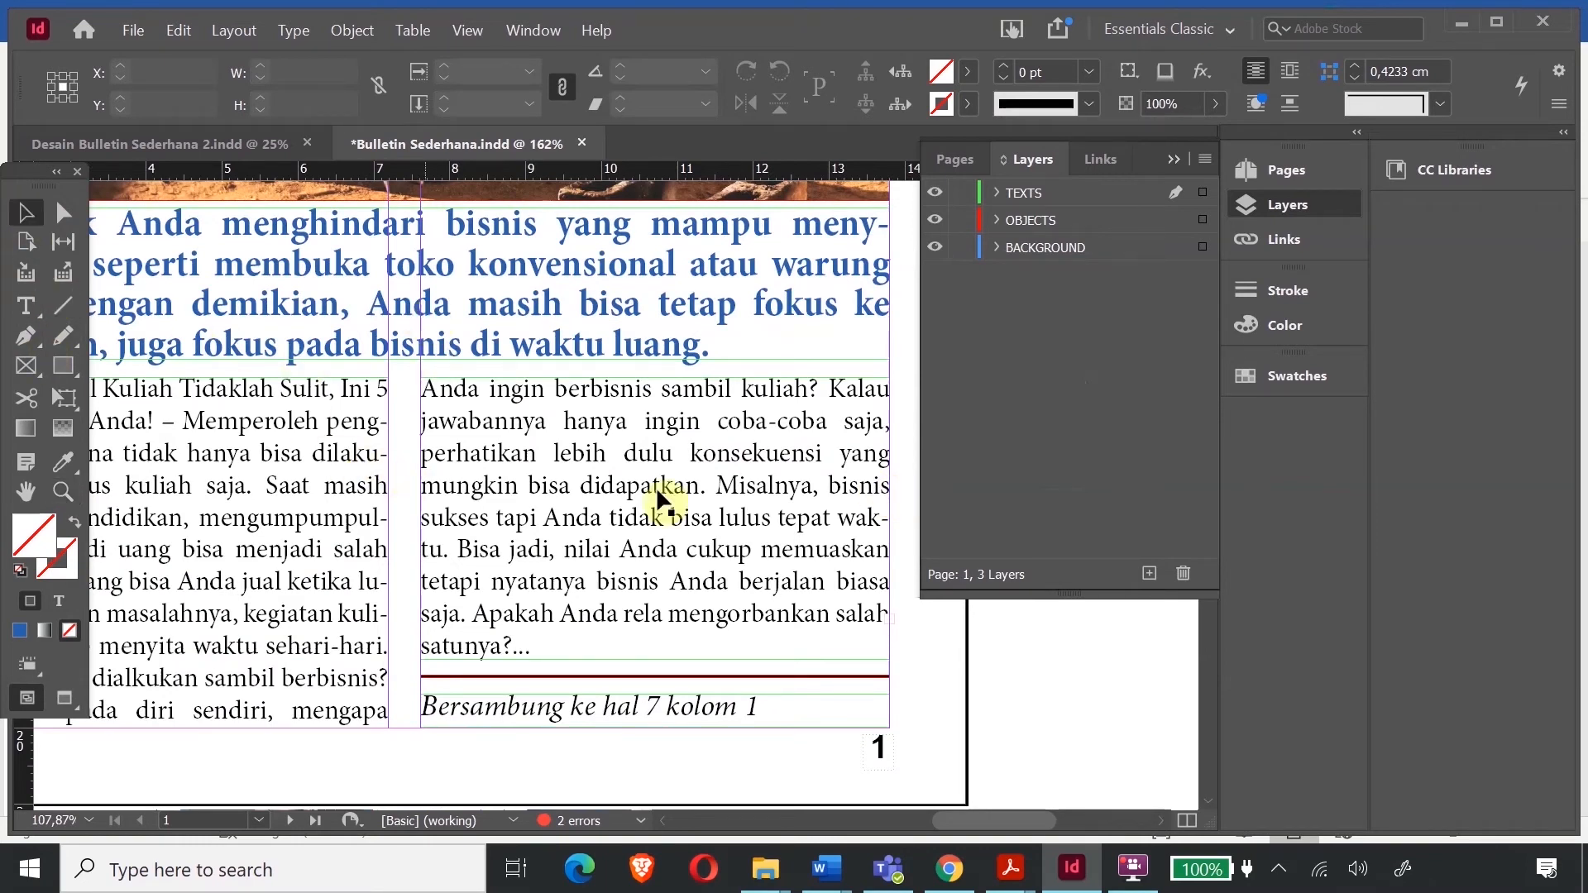
{"action": "scroll", "coordinate": [426, 490], "scroll_direction": "down", "scroll_amount": 3}
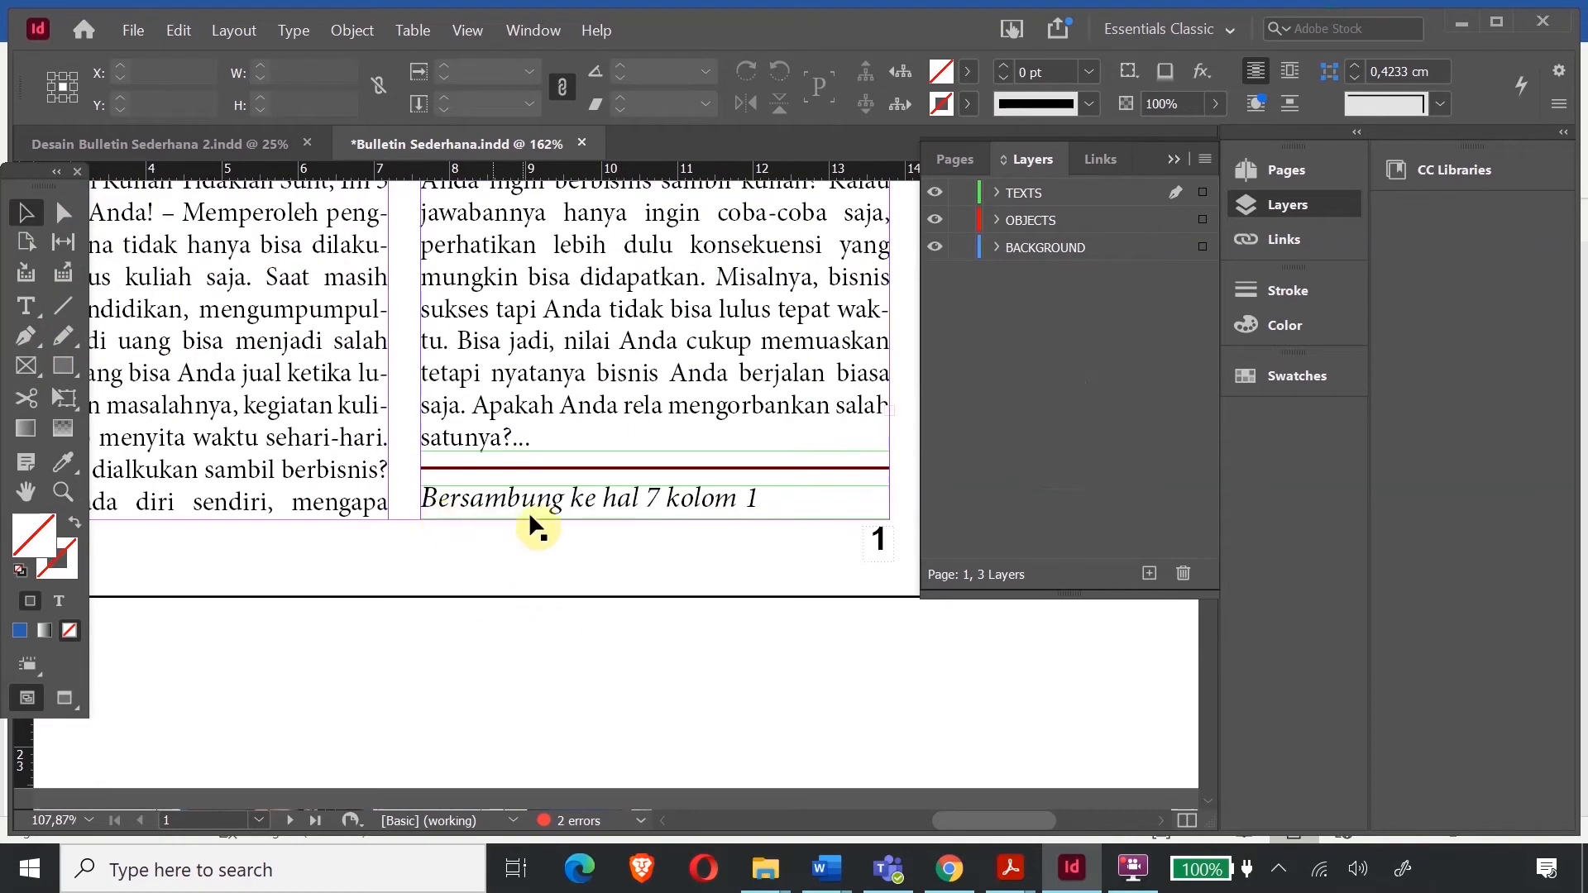
{"action": "scroll", "coordinate": [328, 514], "scroll_direction": "up", "scroll_amount": 4}
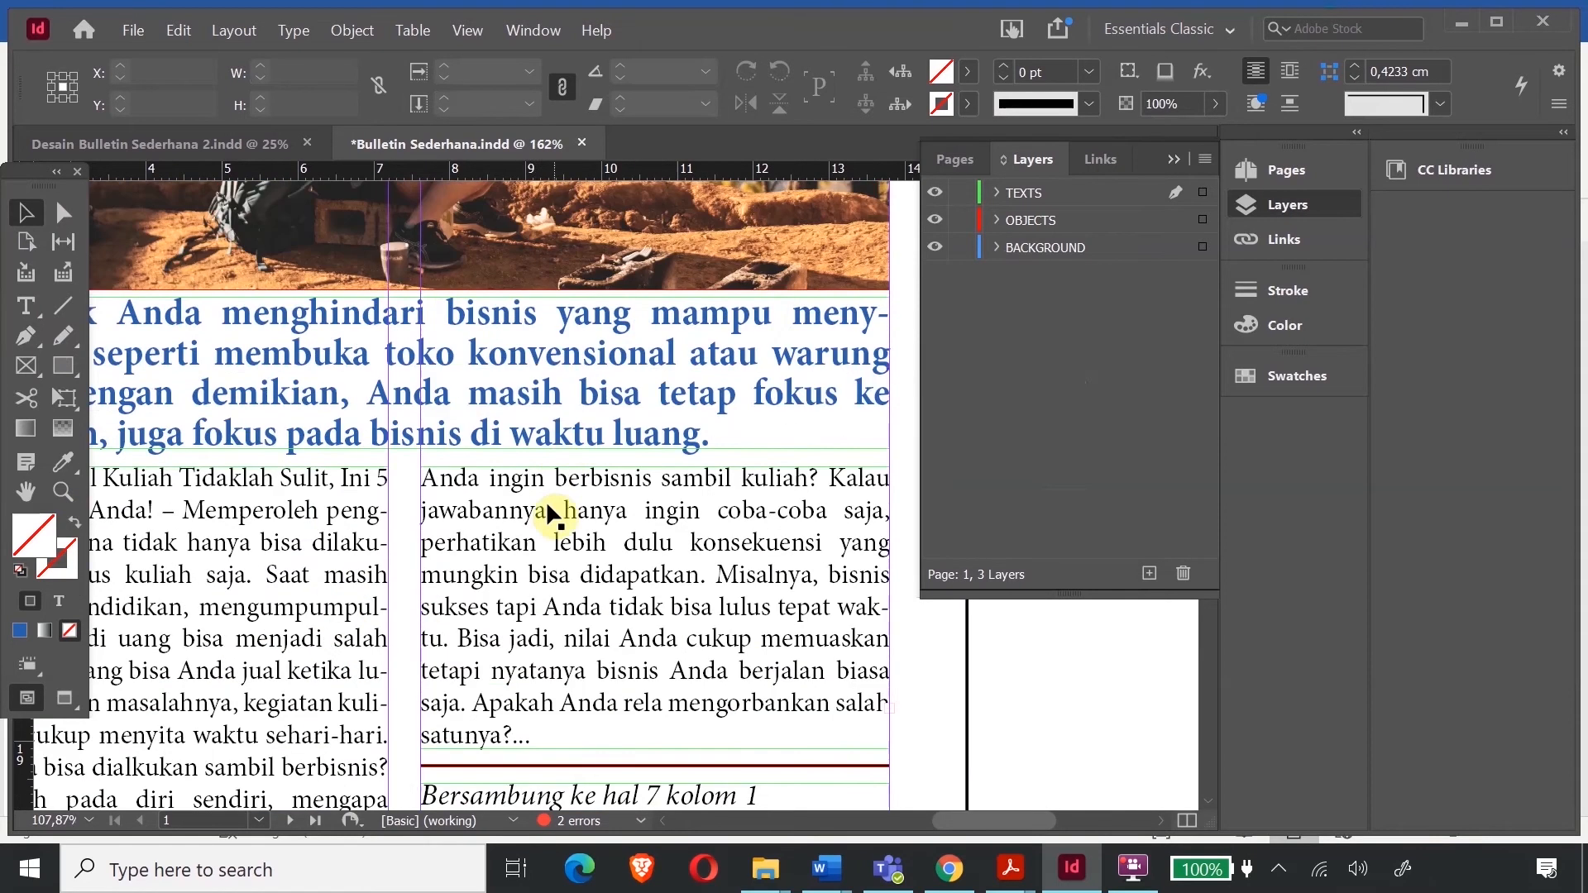
{"action": "left_click", "coordinate": [539, 549]}
{"action": "scroll", "coordinate": [603, 549], "scroll_direction": "down", "scroll_amount": 2}
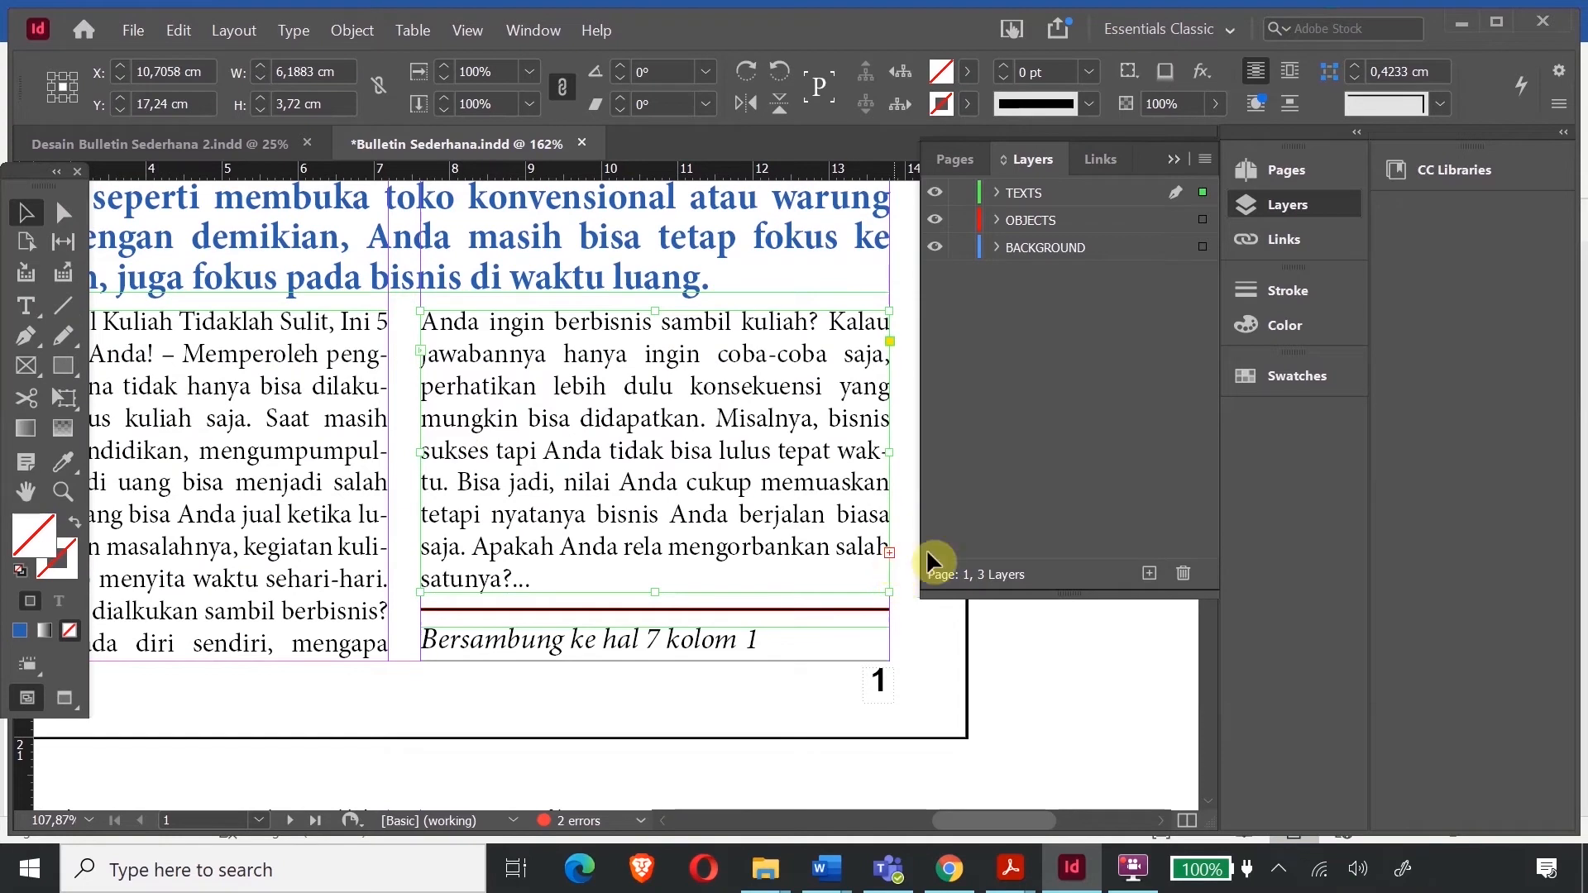
- Collapse the Layers panel, zoom out to the spread and zoom in on page 7's columns
{"action": "left_click", "coordinate": [1173, 158]}
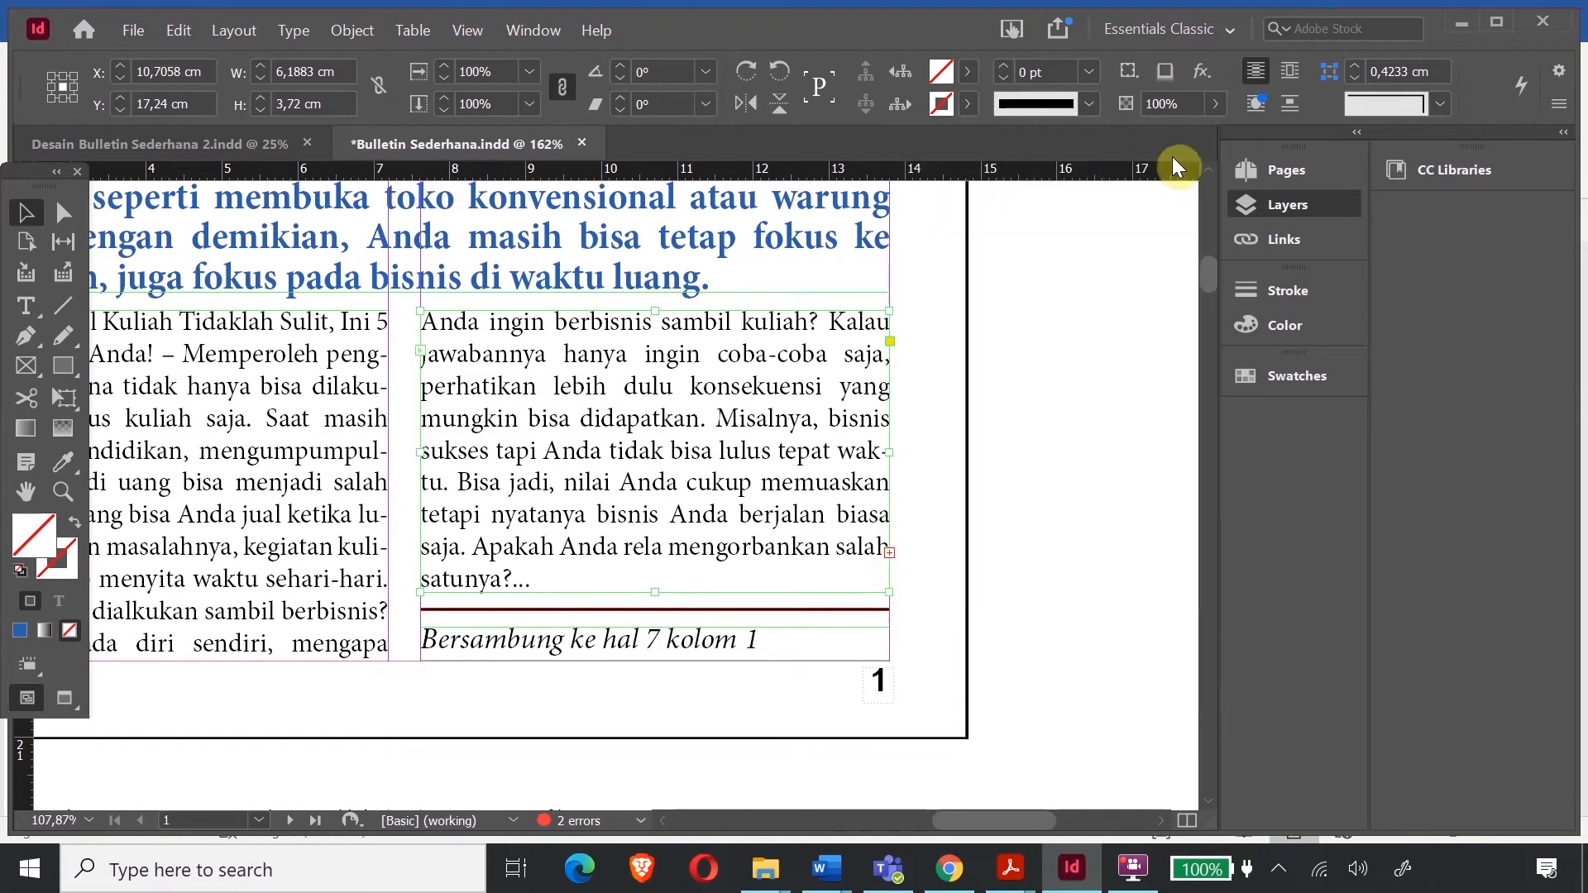
{"action": "left_click", "coordinate": [890, 550]}
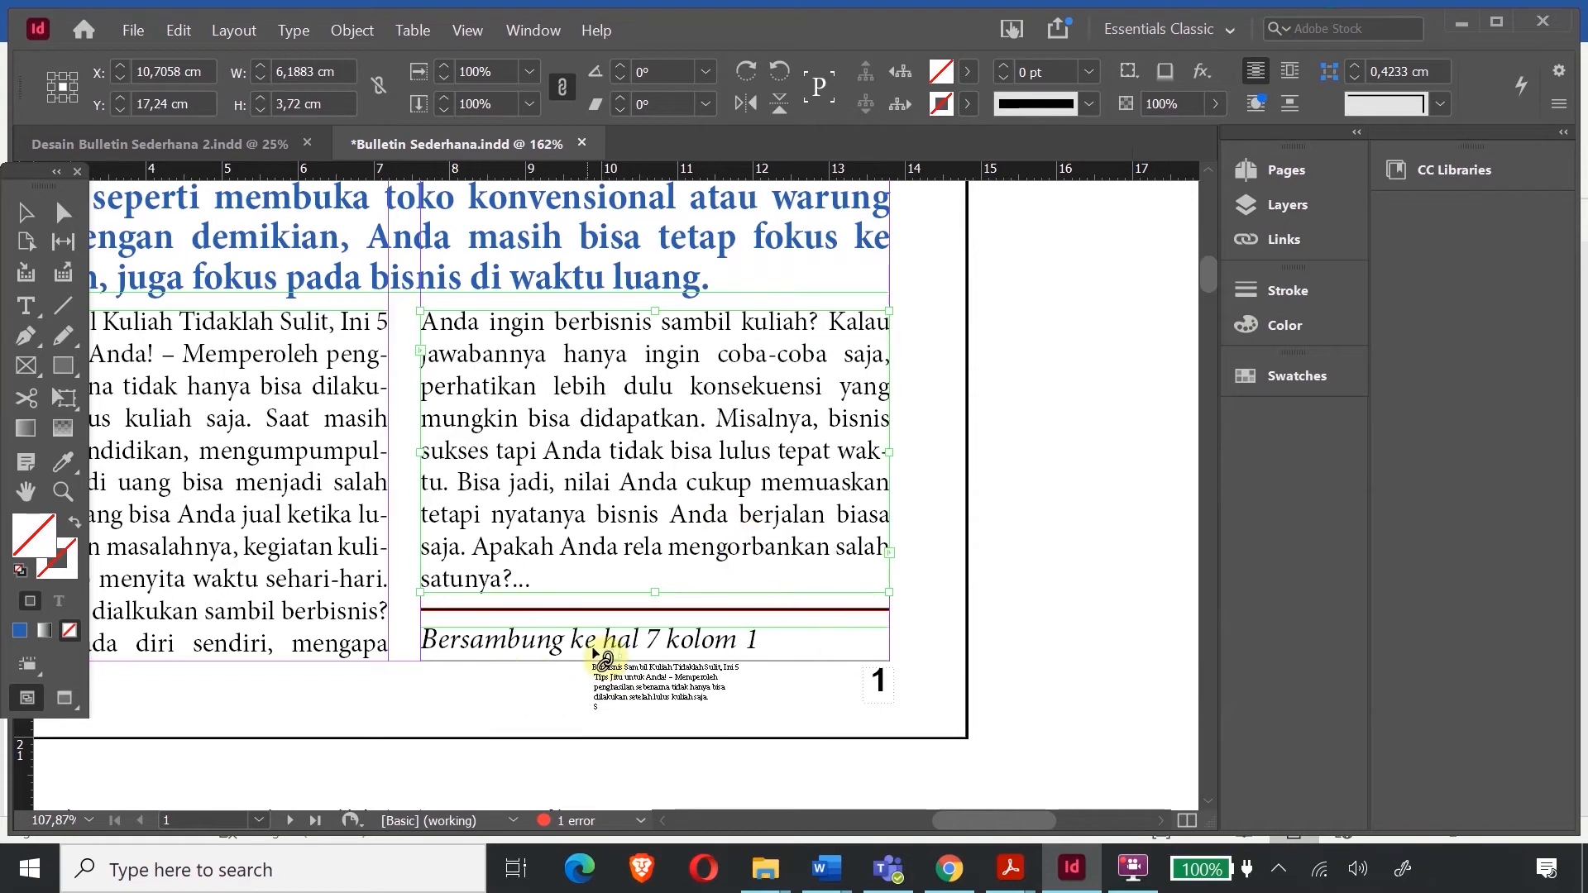
{"action": "key", "text": "Escape"}
{"action": "key", "text": "ctrl+minus"}
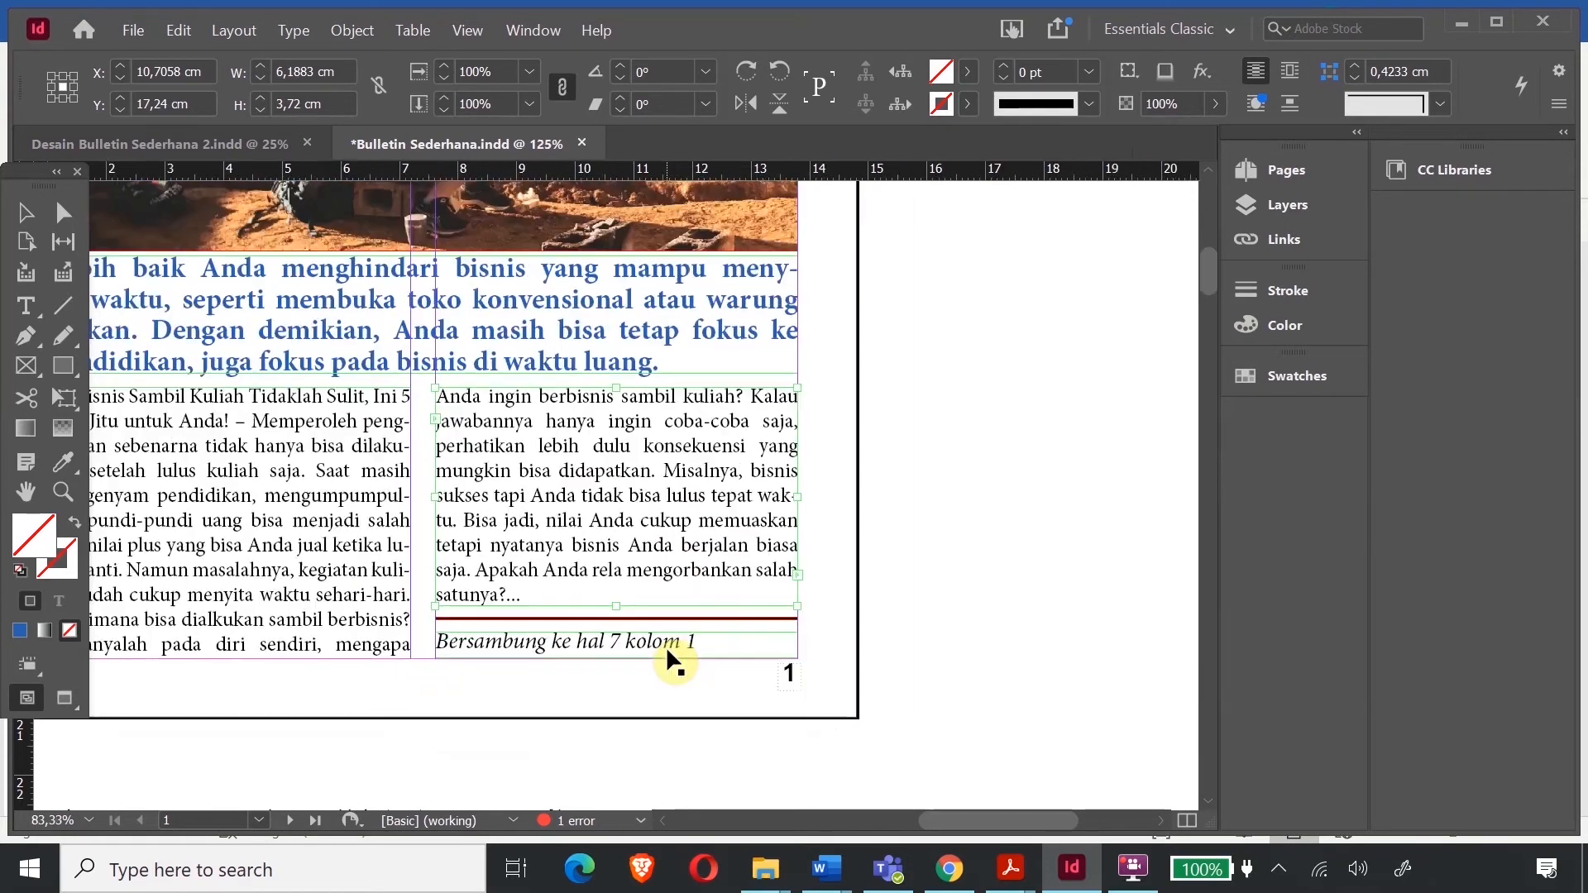
{"action": "key", "text": "ctrl+minus"}
{"action": "key", "text": "ctrl+minus"}
{"action": "key", "text": "ctrl+minus"}
{"action": "key", "text": "ctrl+minus"}
{"action": "key", "text": "ctrl+minus"}
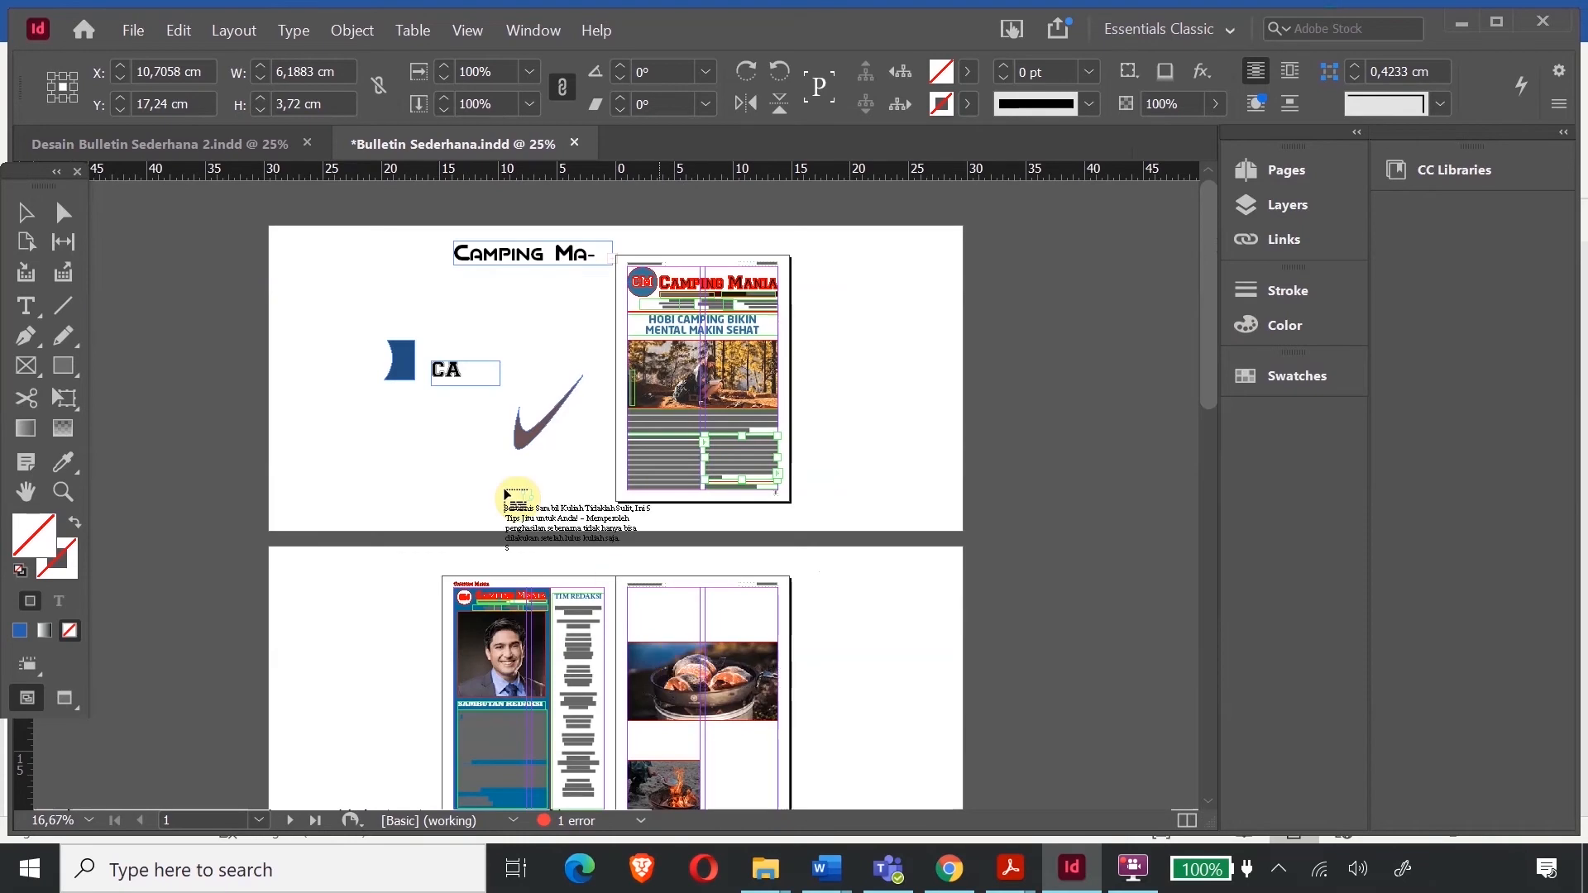
{"action": "scroll", "coordinate": [471, 461], "scroll_direction": "down", "scroll_amount": 15}
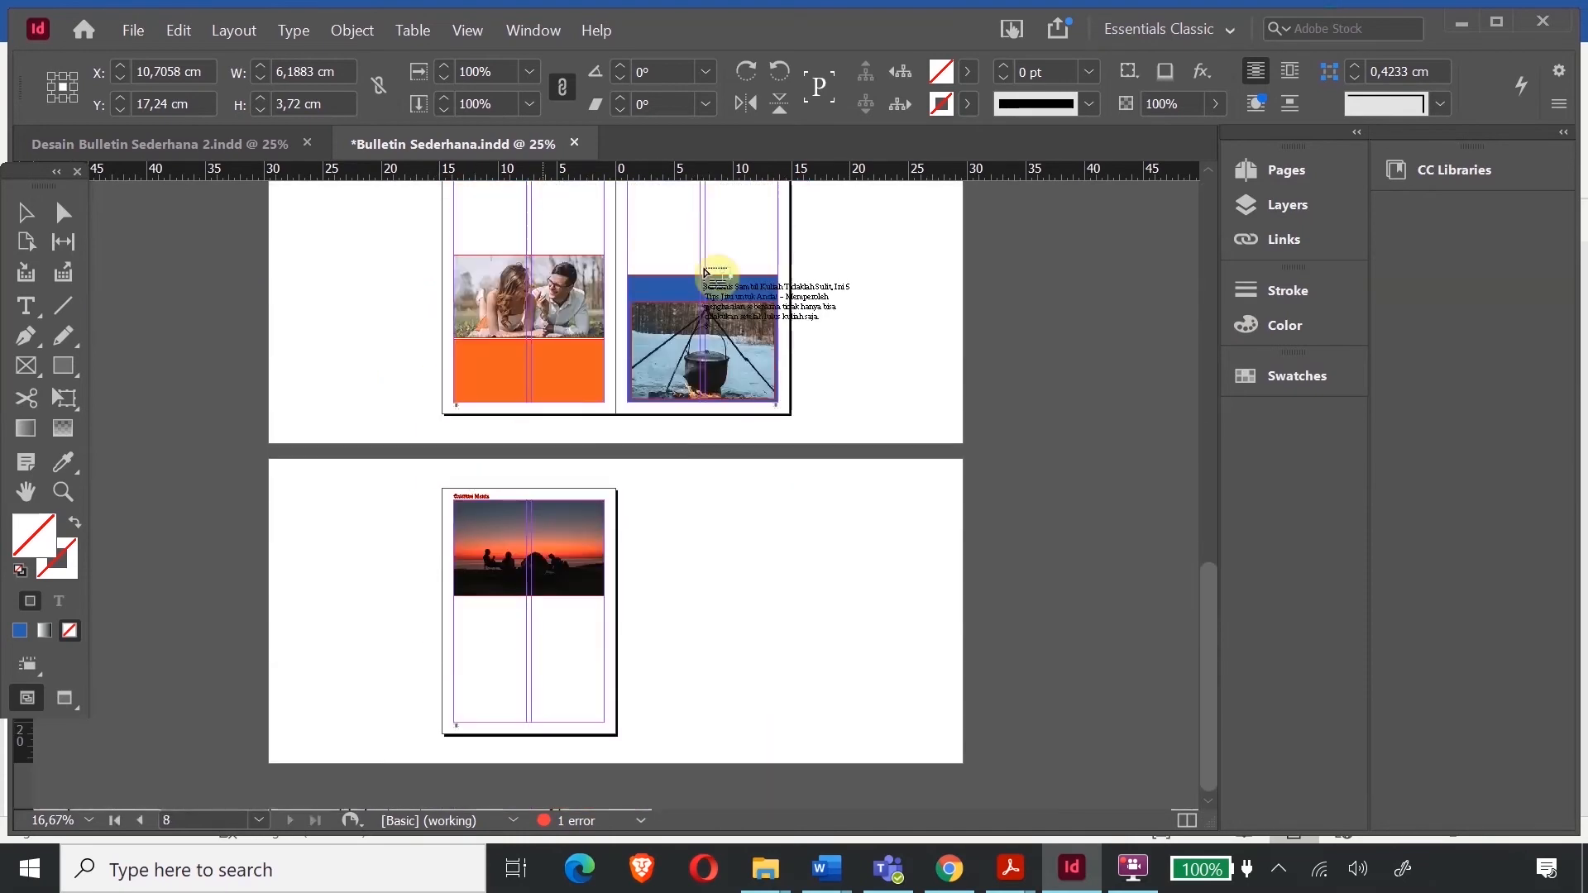
{"action": "scroll", "coordinate": [558, 361], "scroll_direction": "up", "scroll_amount": 3}
{"action": "left_click", "coordinate": [63, 491]}
{"action": "left_click_drag", "start_coordinate": [563, 370], "coordinate": [873, 539]}
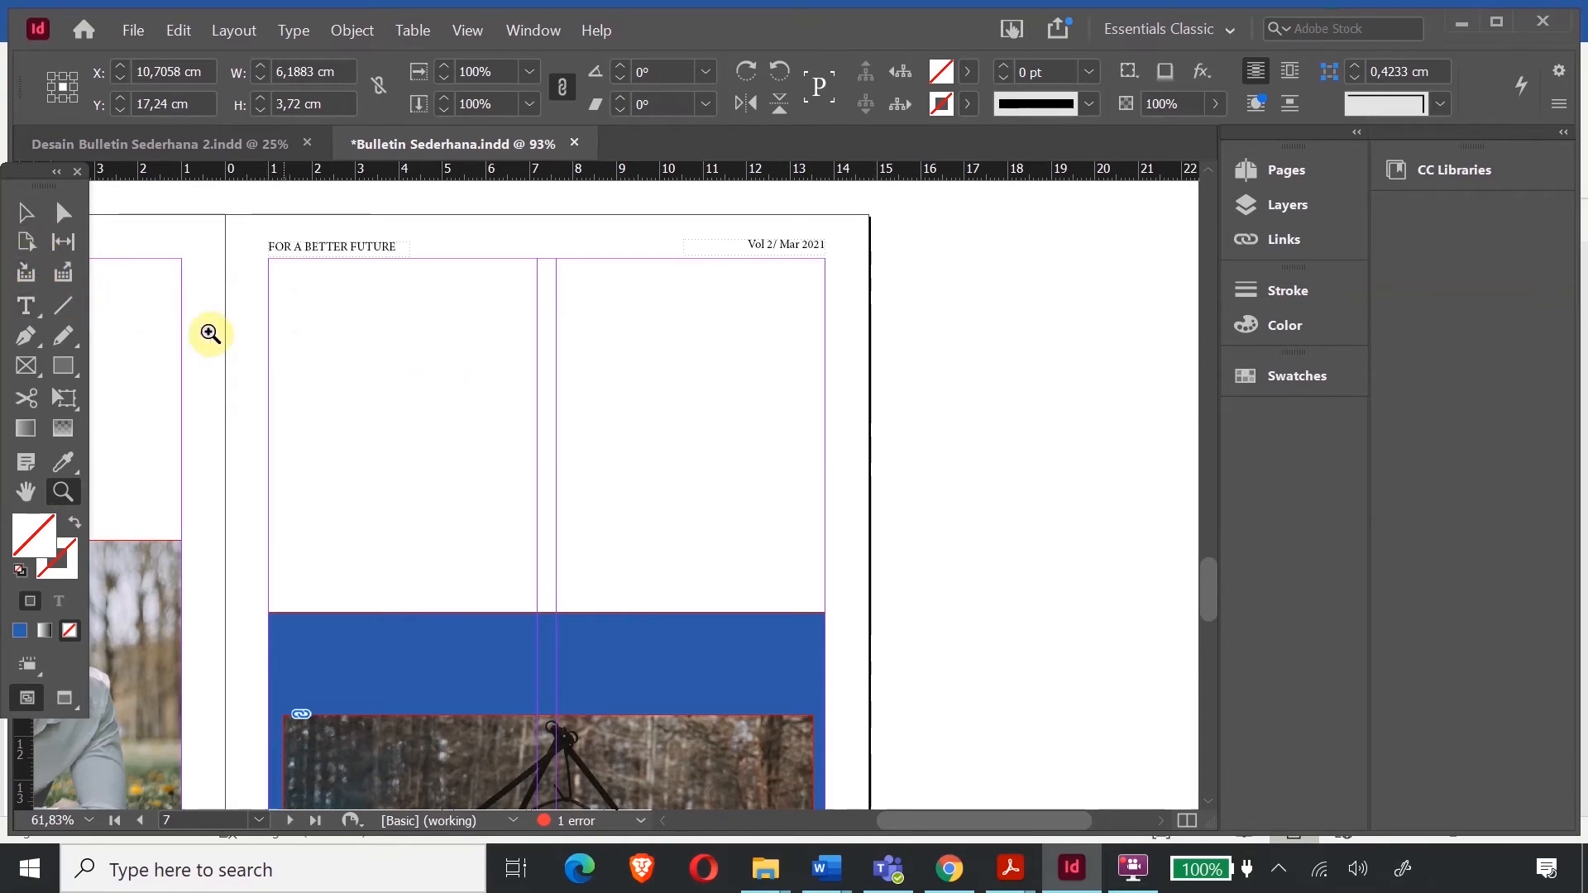
- Zoom back in on page 1's lower right article column
{"action": "left_click", "coordinate": [26, 306]}
{"action": "scroll", "coordinate": [868, 380], "scroll_direction": "up", "scroll_amount": 10}
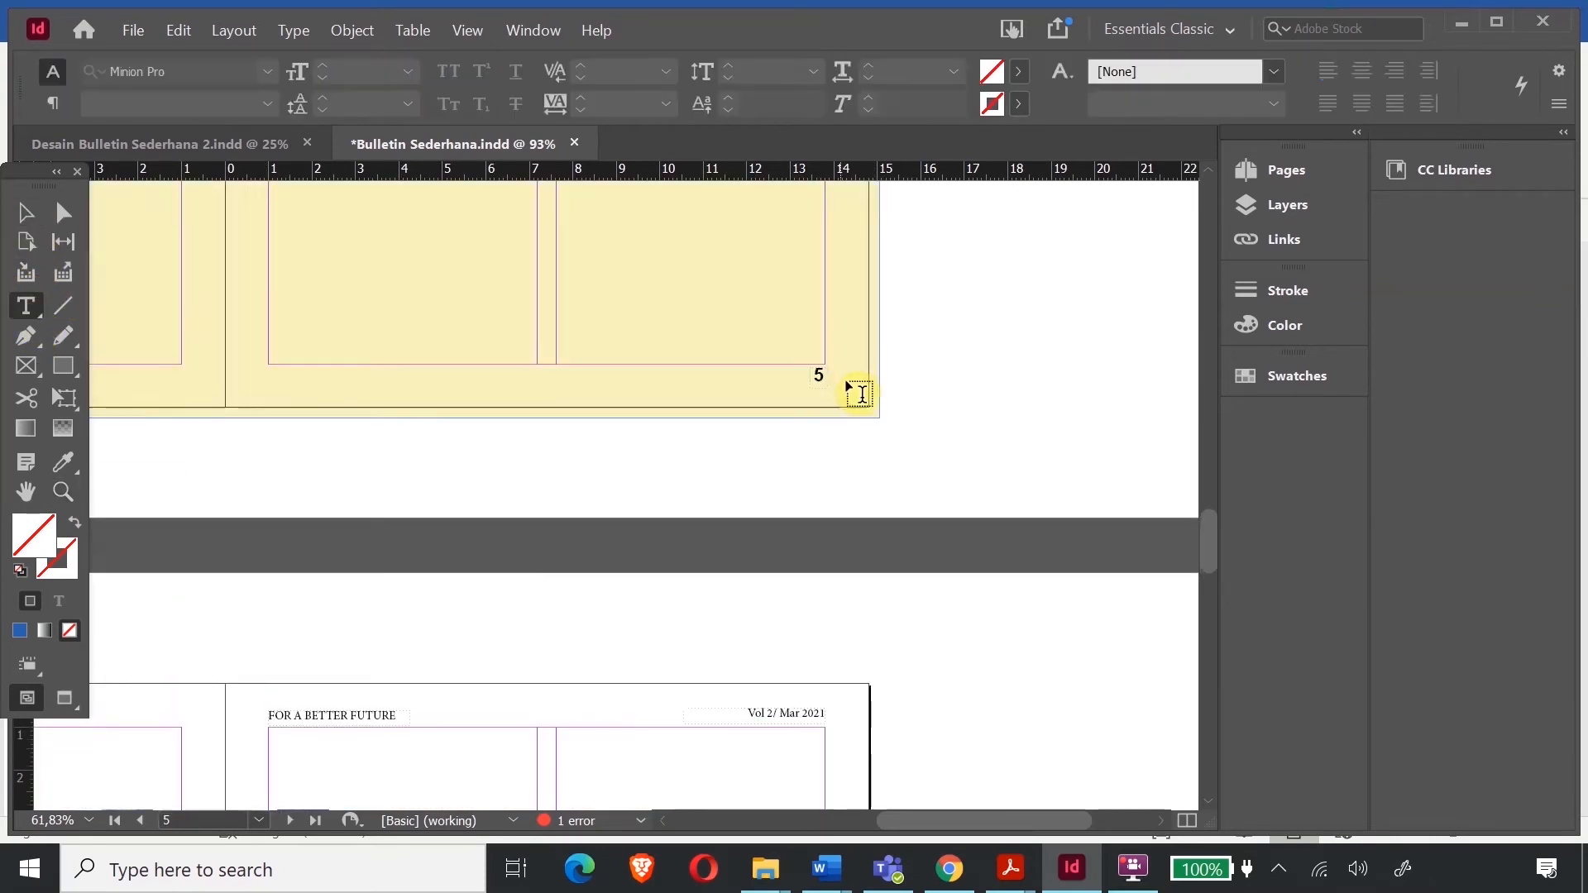
{"action": "scroll", "coordinate": [868, 380], "scroll_direction": "up", "scroll_amount": 20}
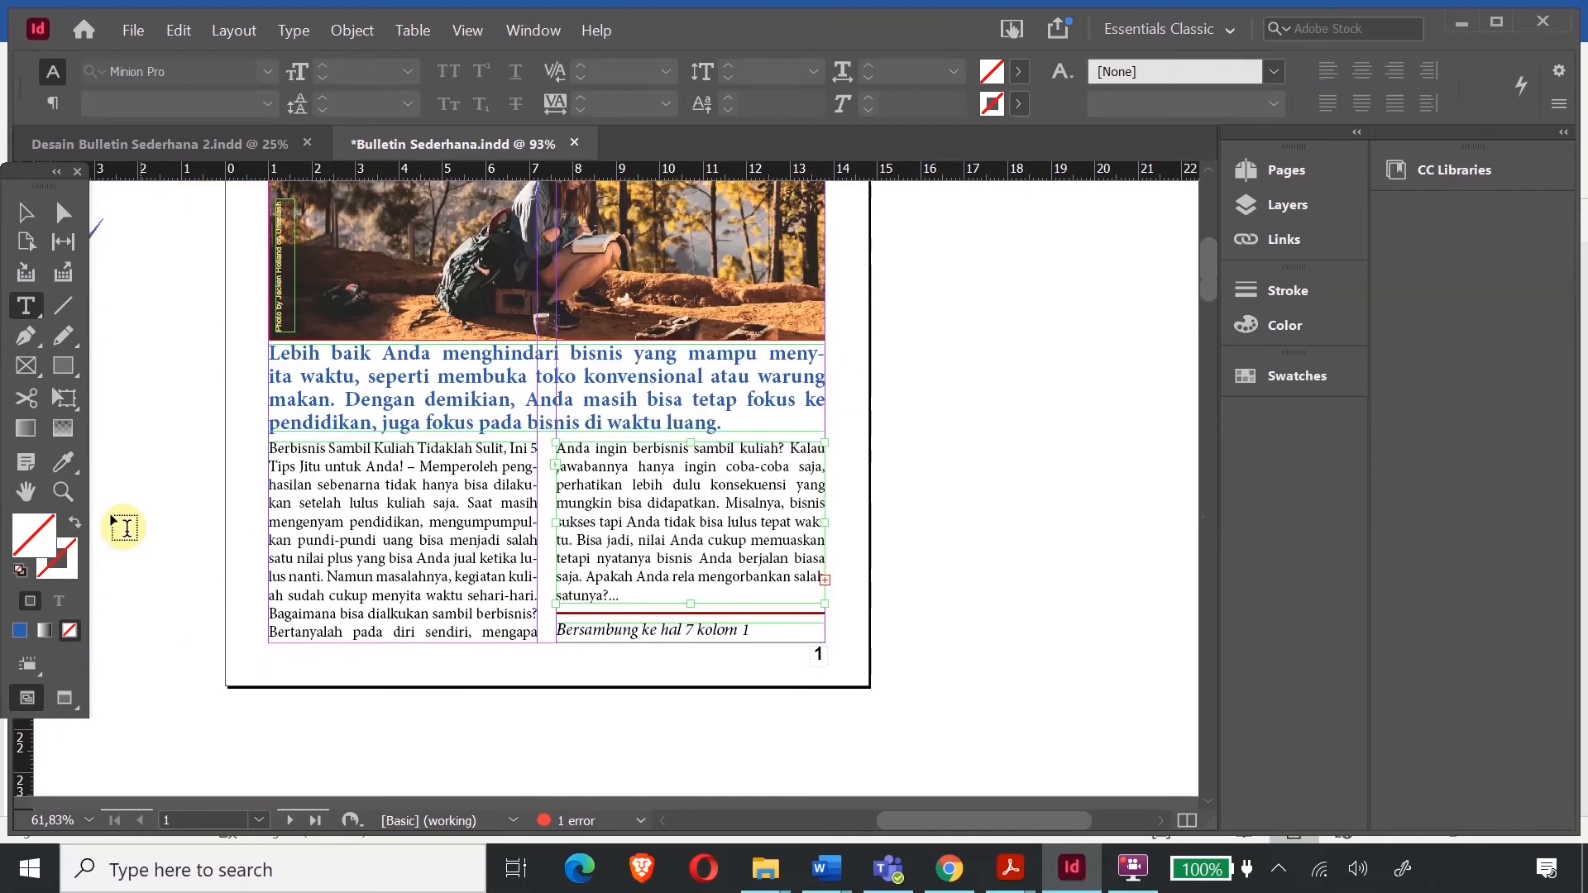
{"action": "left_click", "coordinate": [66, 494]}
{"action": "left_click_drag", "start_coordinate": [566, 493], "coordinate": [1013, 703]}
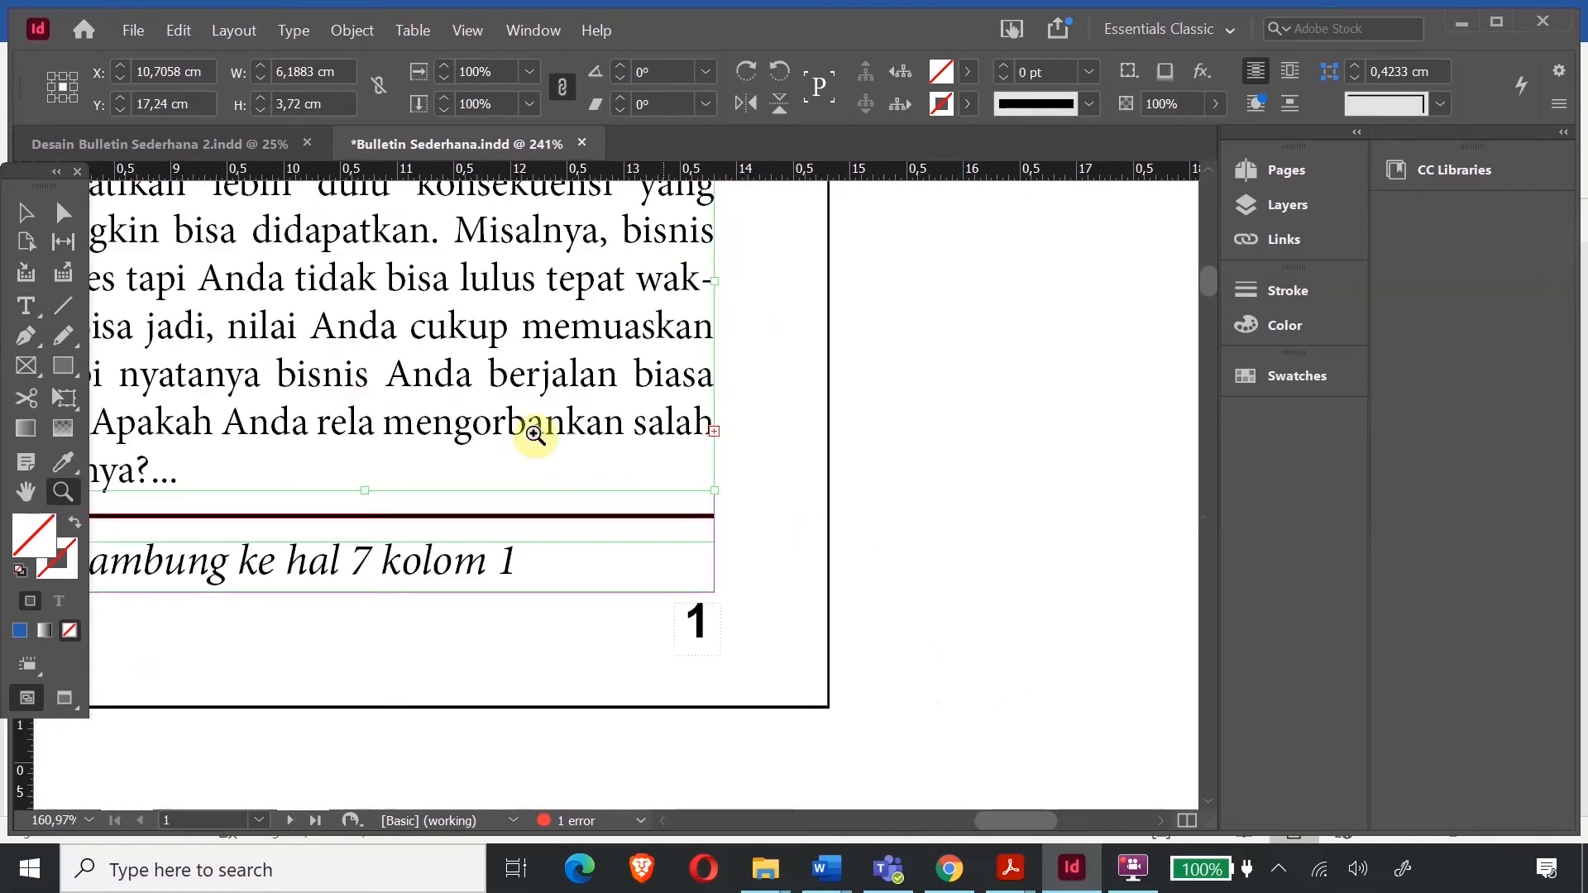
{"action": "left_click", "coordinate": [26, 212]}
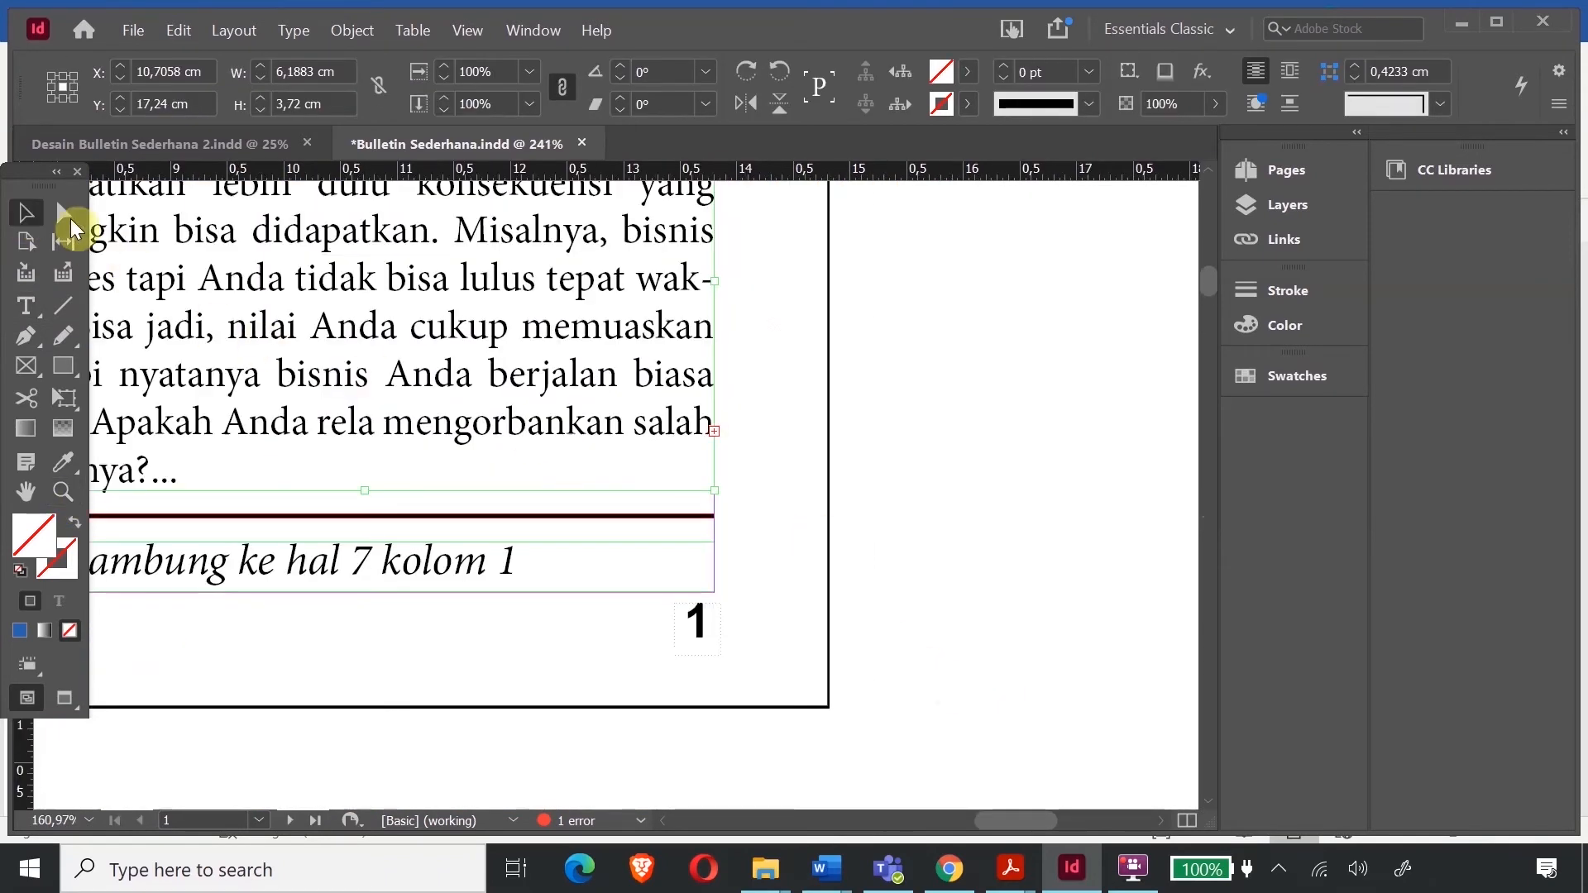
- Load the column's overset text and draw its frame under FOR A BETTER FUTURE on page 7
{"action": "left_click", "coordinate": [713, 430]}
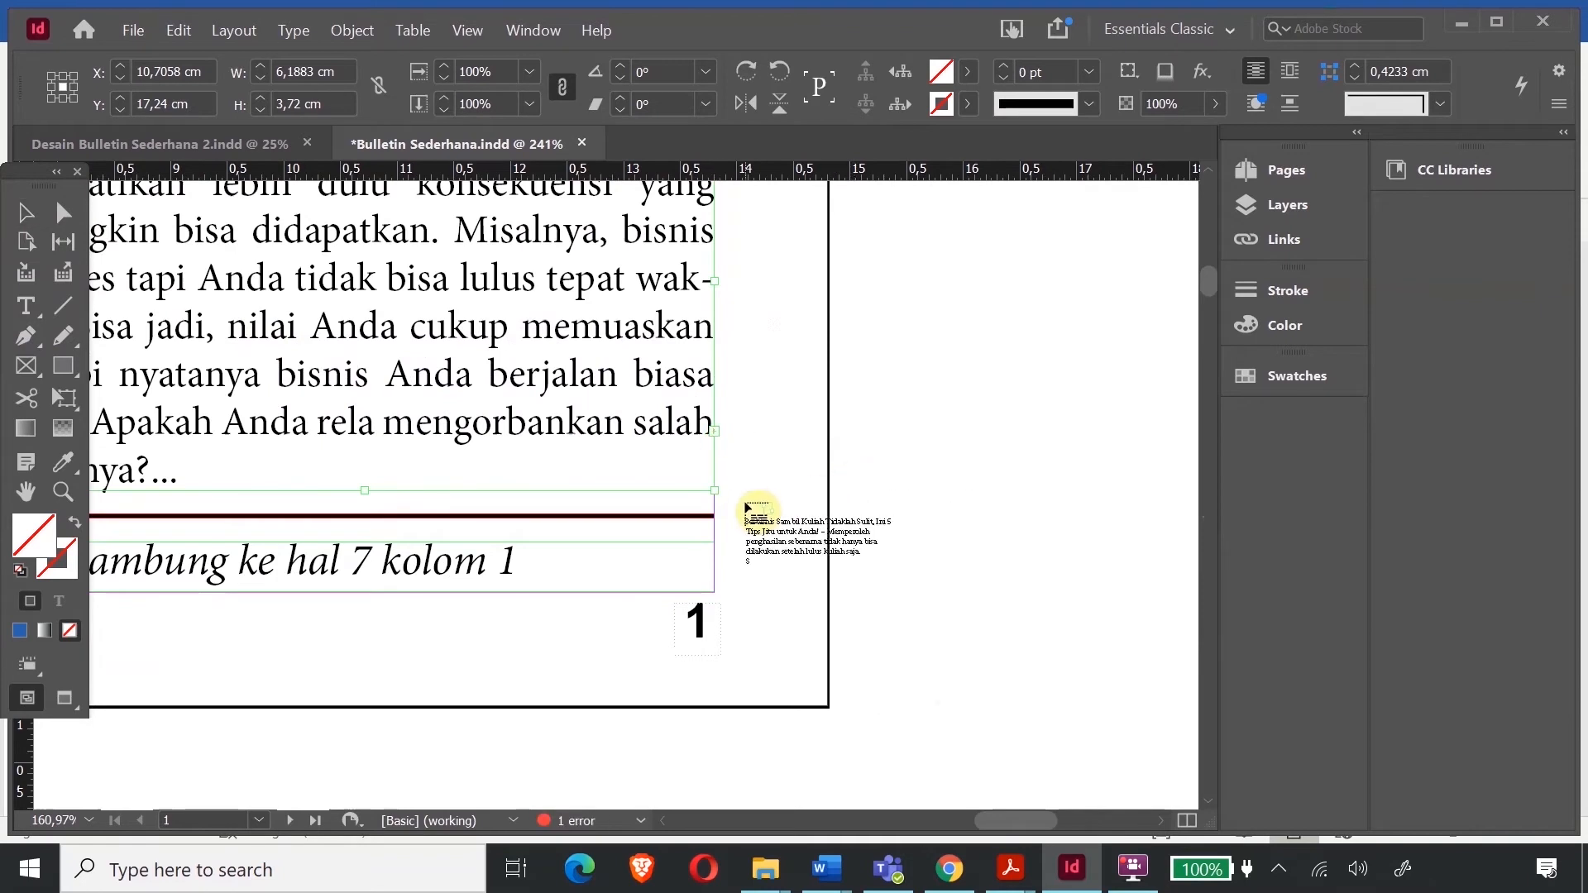
{"action": "scroll", "coordinate": [397, 560], "scroll_direction": "down", "scroll_amount": 15}
{"action": "scroll", "coordinate": [394, 563], "scroll_direction": "down", "scroll_amount": 12}
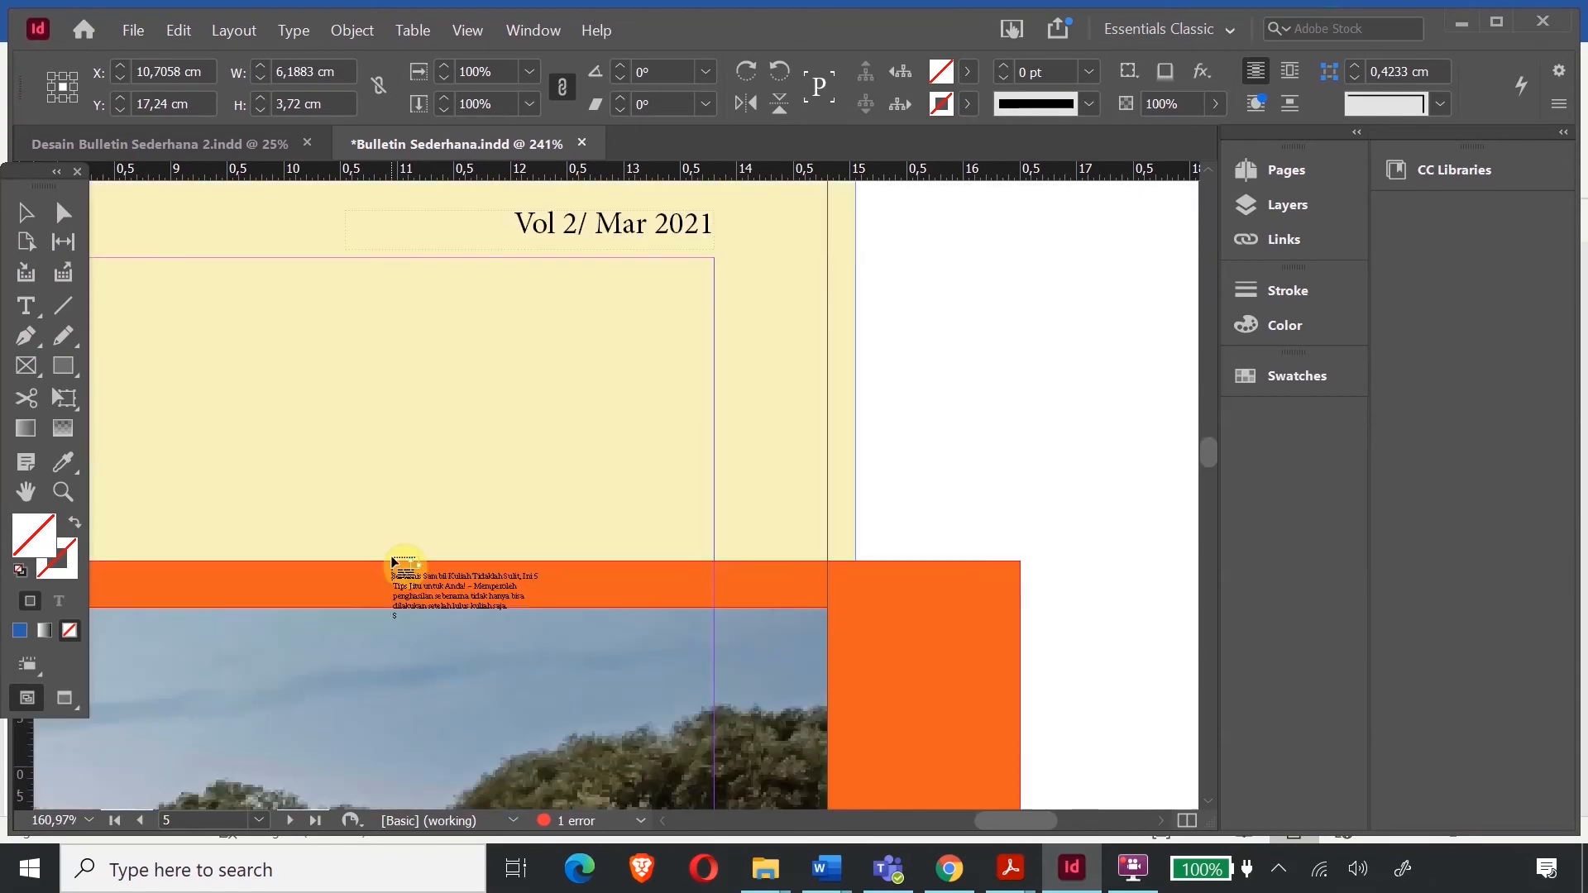
{"action": "scroll", "coordinate": [394, 562], "scroll_direction": "down", "scroll_amount": 12}
{"action": "scroll", "coordinate": [574, 419], "scroll_direction": "up", "scroll_amount": 12}
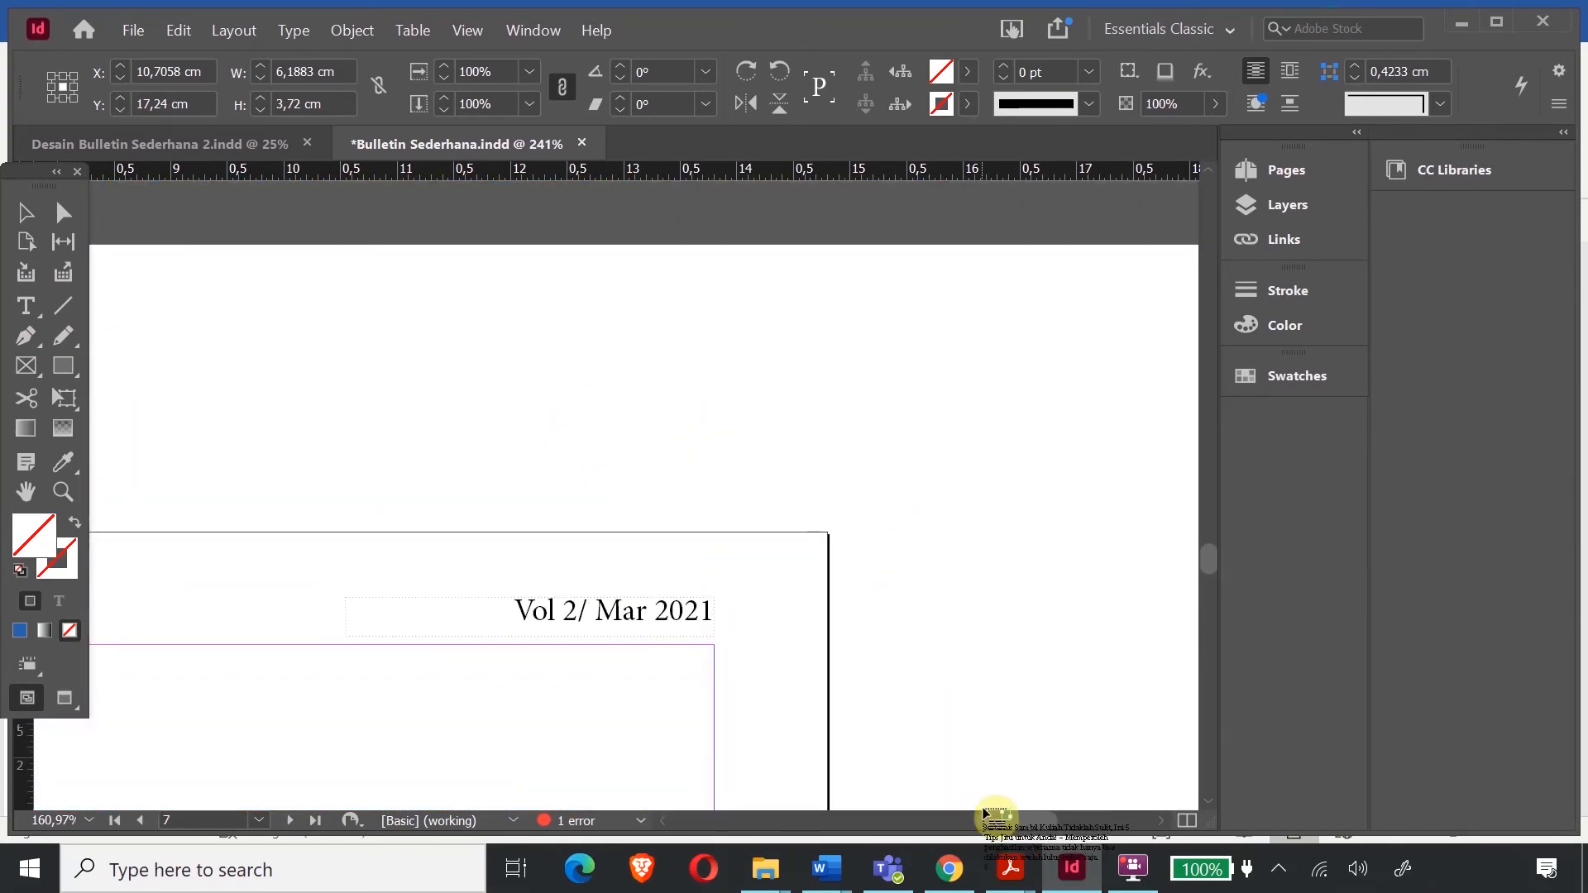
{"action": "left_click_drag", "start_coordinate": [1005, 822], "coordinate": [902, 832]}
{"action": "scroll", "coordinate": [673, 425], "scroll_direction": "down", "scroll_amount": 4}
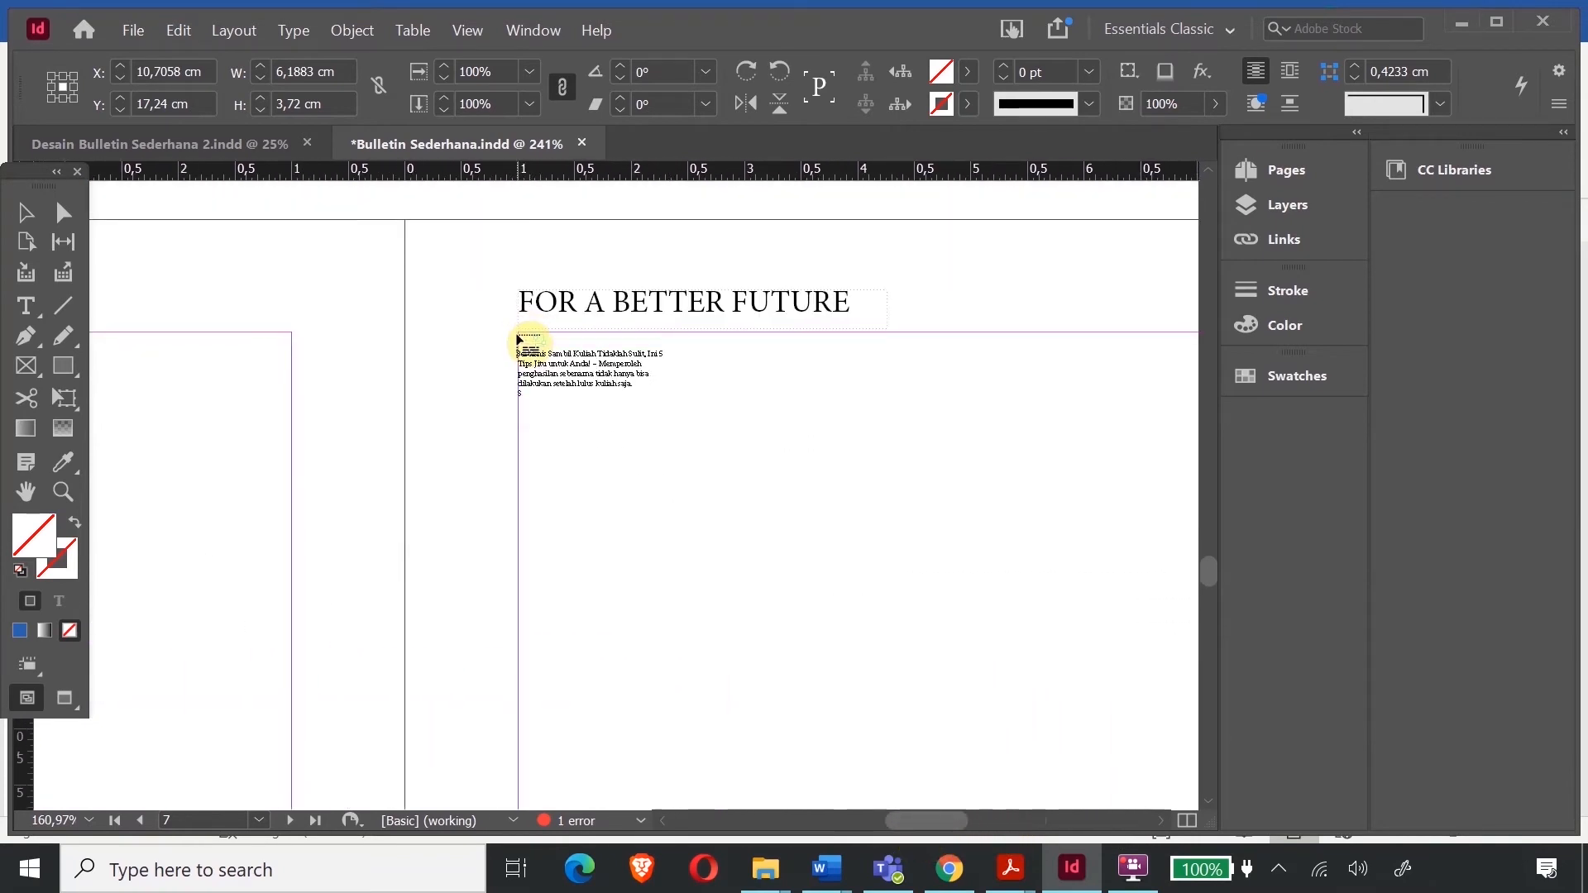
{"action": "left_click_drag", "start_coordinate": [518, 332], "coordinate": [530, 545]}
- Zoom out and make the left-column article frame on page 7 taller
{"action": "left_click_drag", "start_coordinate": [984, 819], "coordinate": [957, 821]}
{"action": "key", "text": "ctrl+minus"}
{"action": "key", "text": "ctrl+minus"}
{"action": "key", "text": "ctrl+minus"}
{"action": "key", "text": "ctrl+minus"}
{"action": "key", "text": "ctrl+minus"}
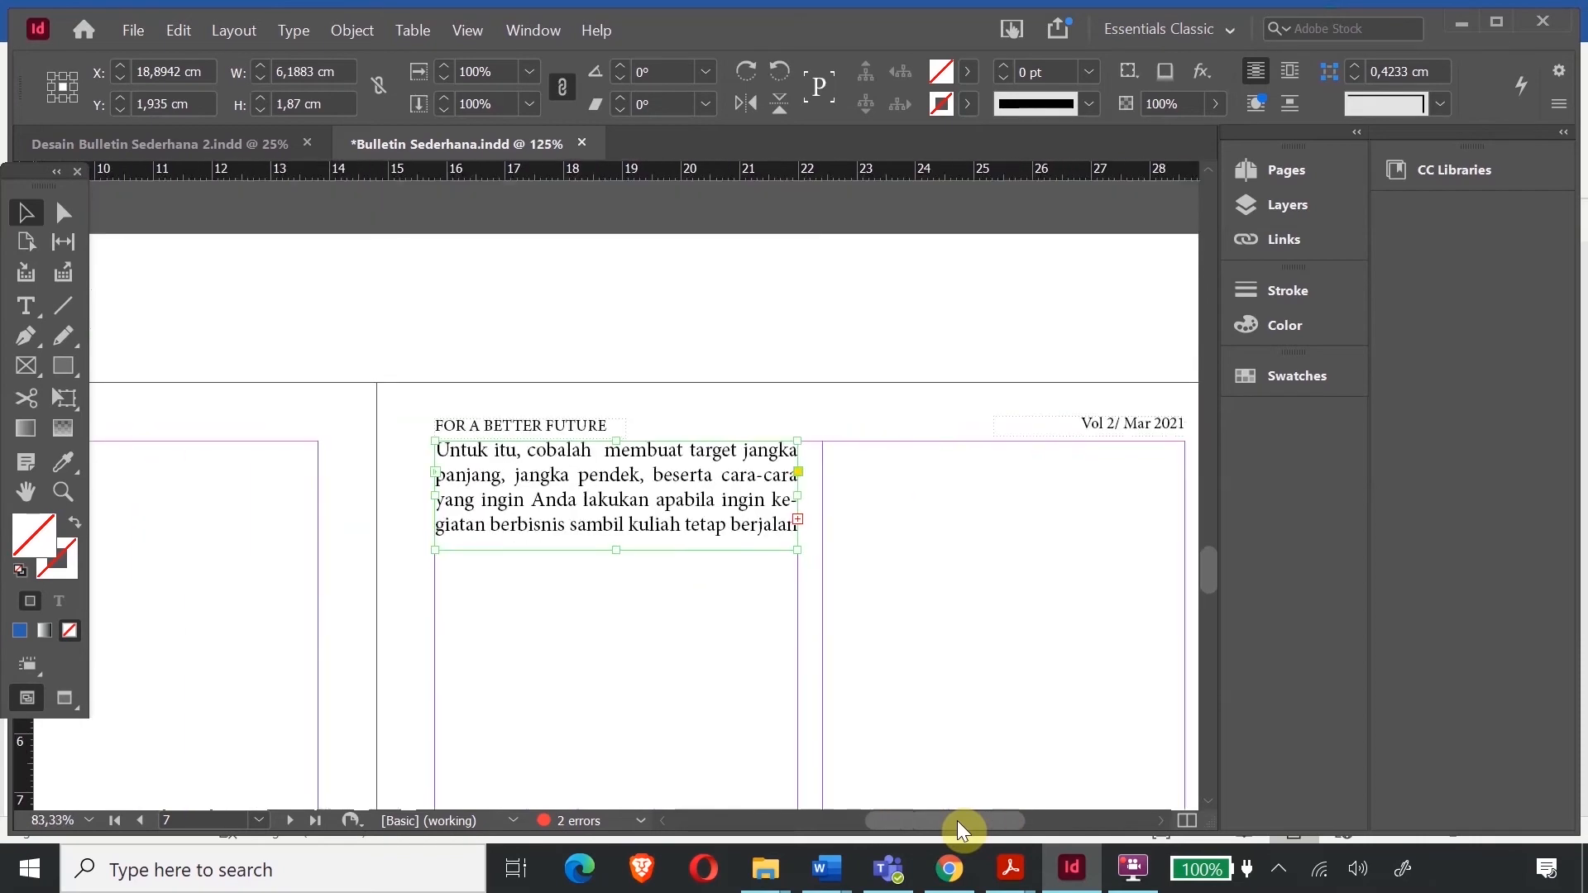
{"action": "scroll", "coordinate": [956, 820], "scroll_direction": "right", "scroll_amount": 6}
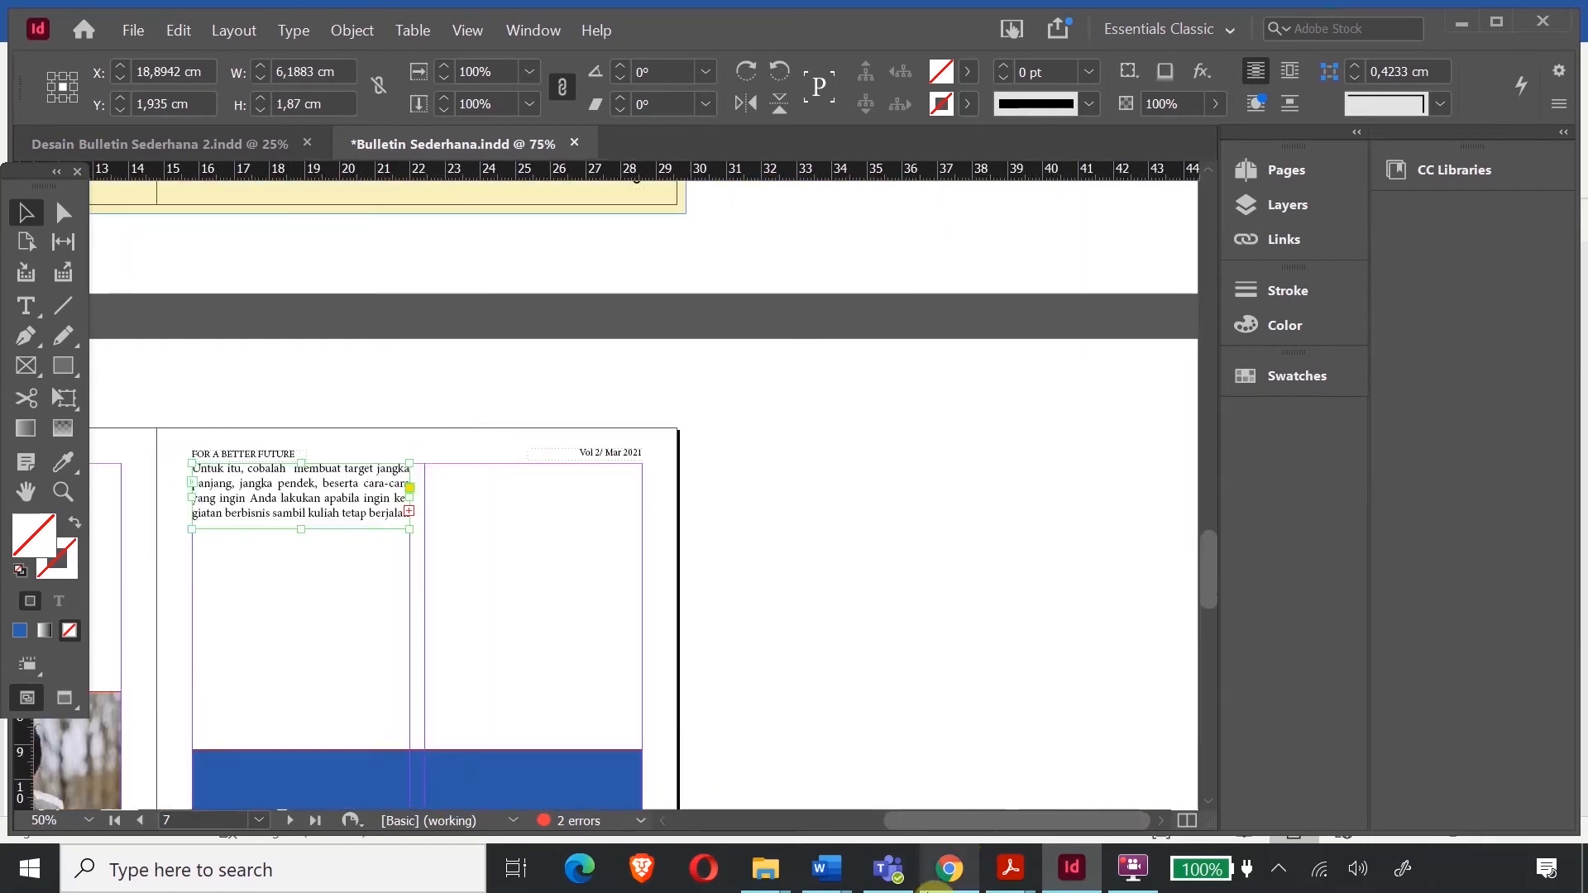
{"action": "scroll", "coordinate": [364, 618], "scroll_direction": "down", "scroll_amount": 5}
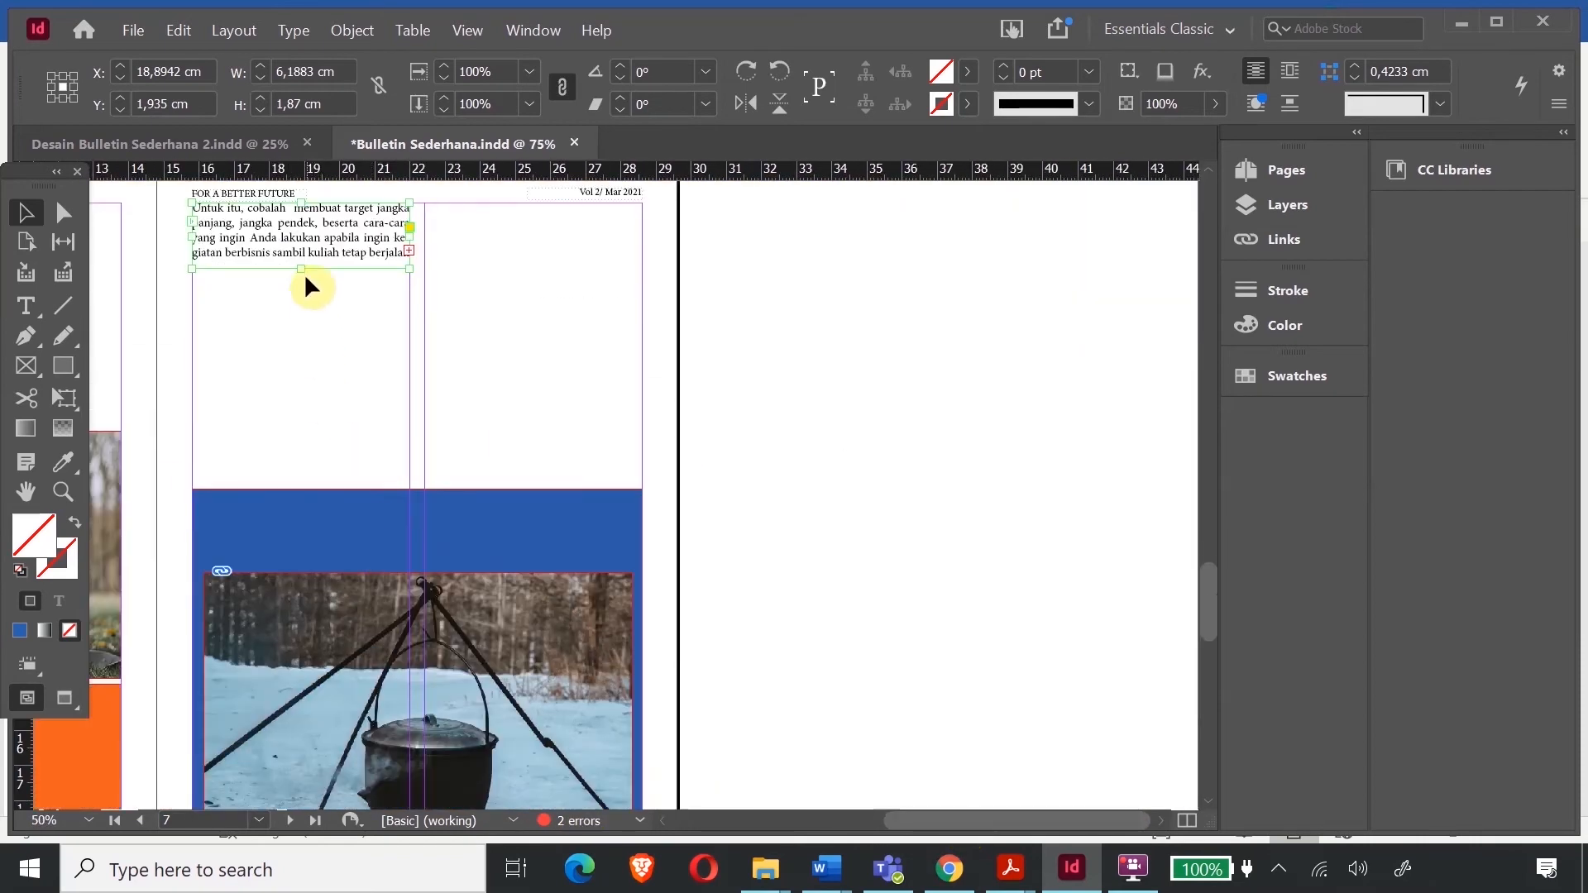
{"action": "left_click_drag", "start_coordinate": [304, 272], "coordinate": [347, 480]}
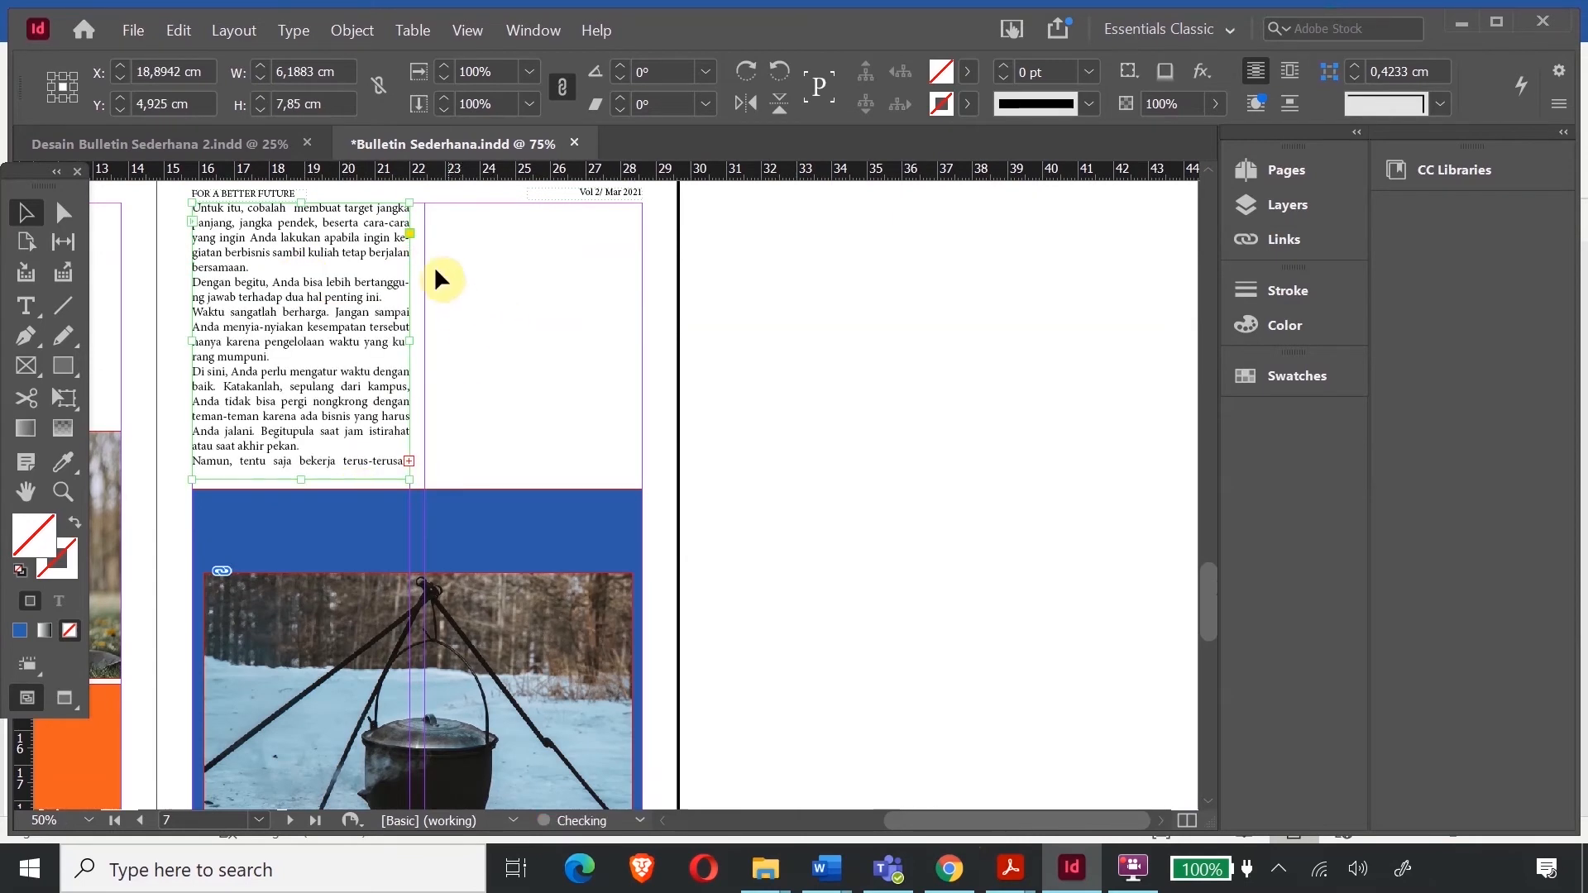
- Thread the overflowing text into a new frame narrowed to page 7's right column
{"action": "left_click", "coordinate": [409, 461]}
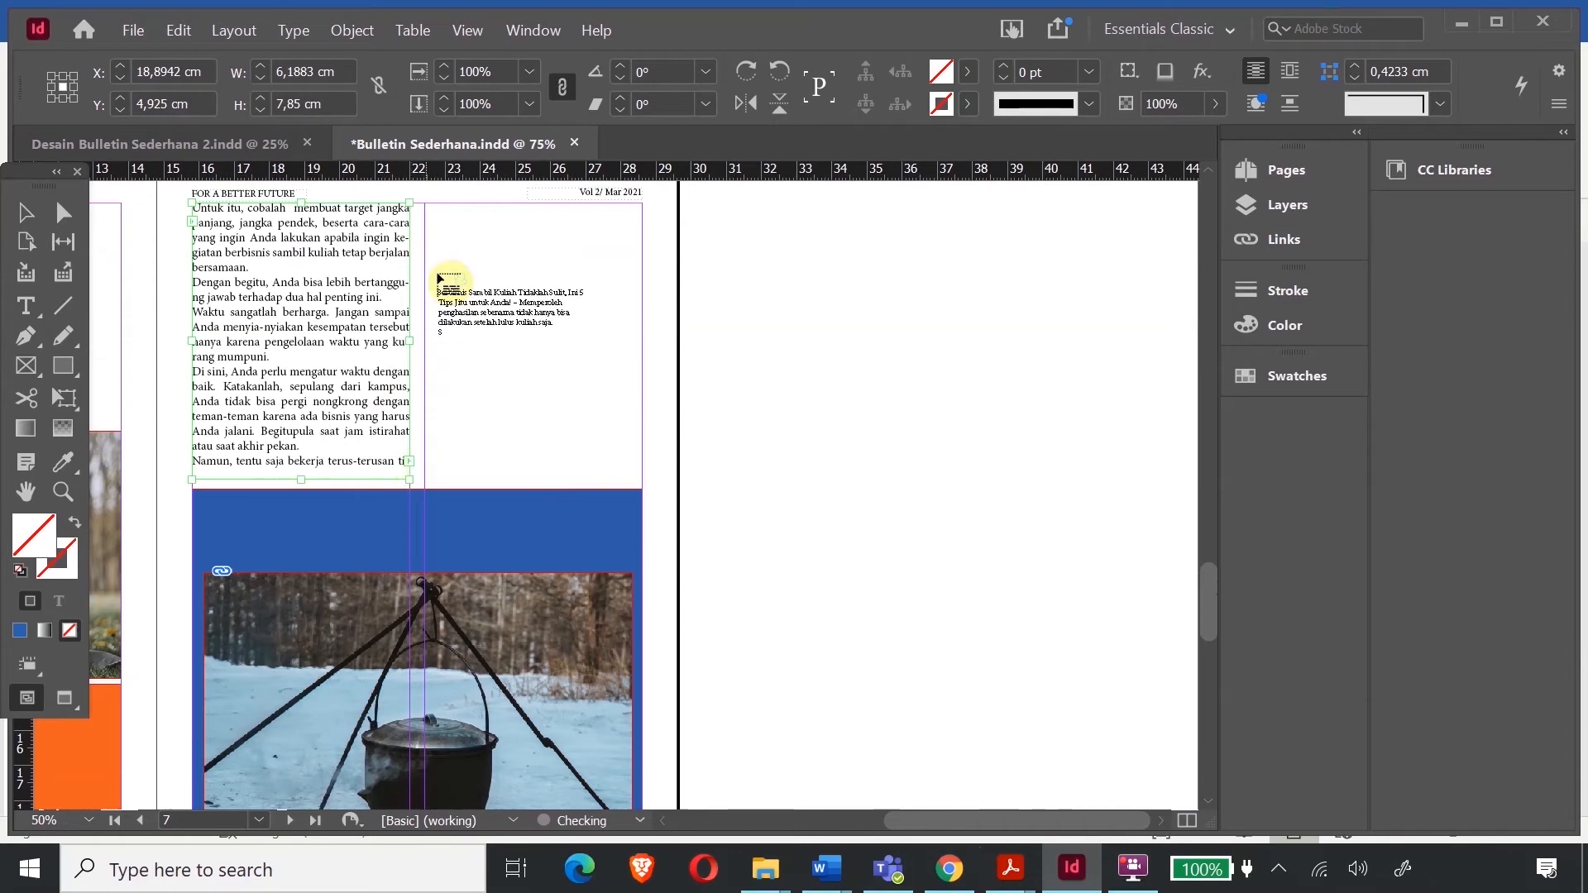
{"action": "left_click", "coordinate": [426, 207]}
{"action": "left_click_drag", "start_coordinate": [426, 207], "coordinate": [648, 479]}
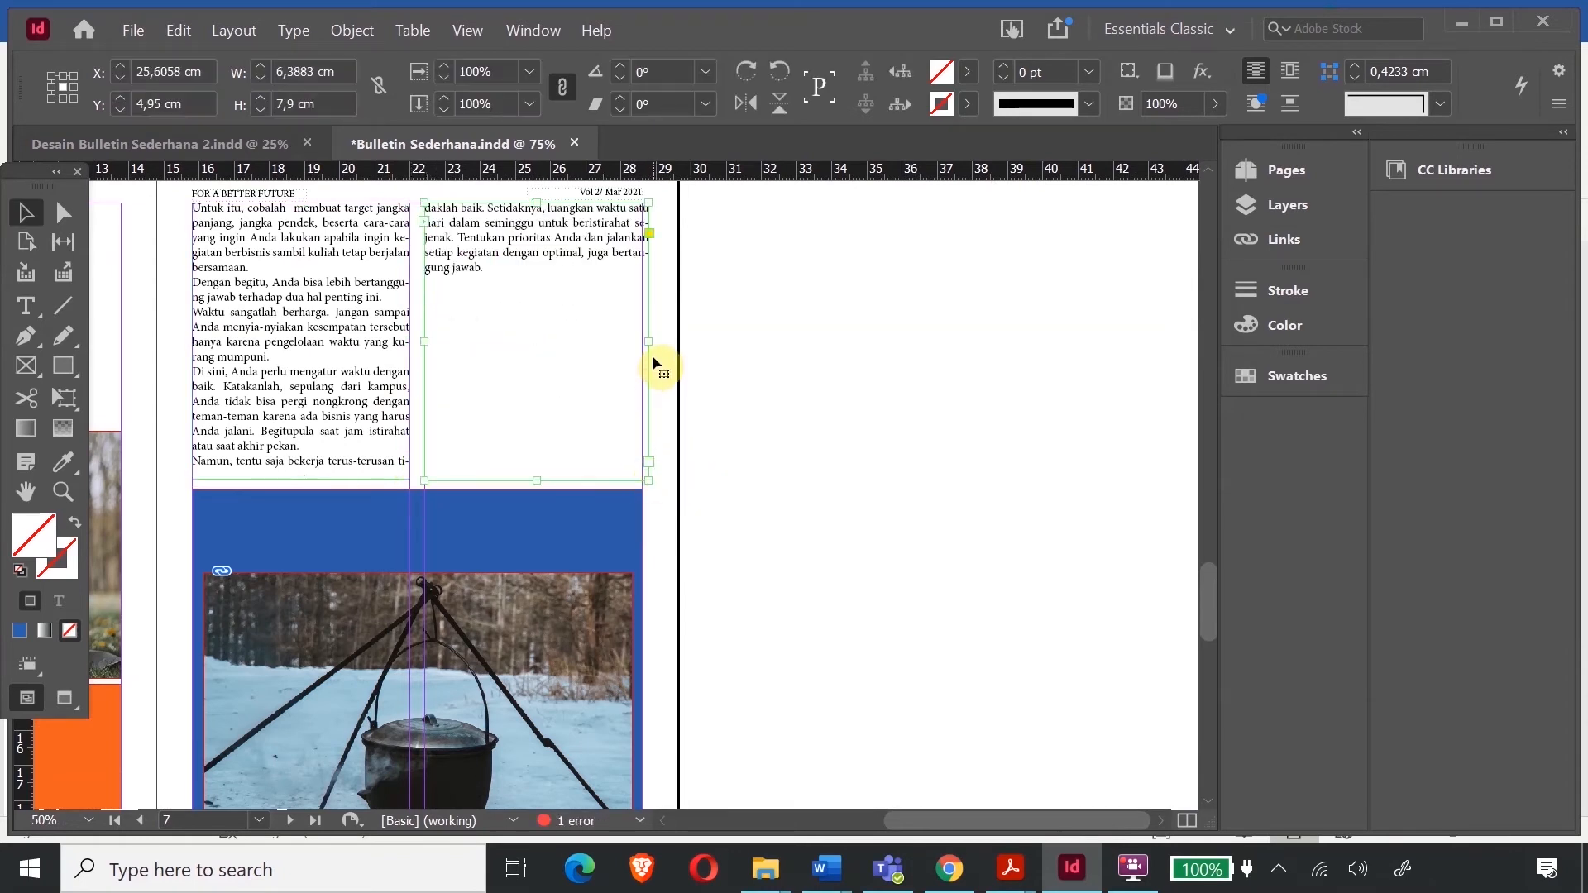
{"action": "left_click_drag", "start_coordinate": [648, 343], "coordinate": [642, 344]}
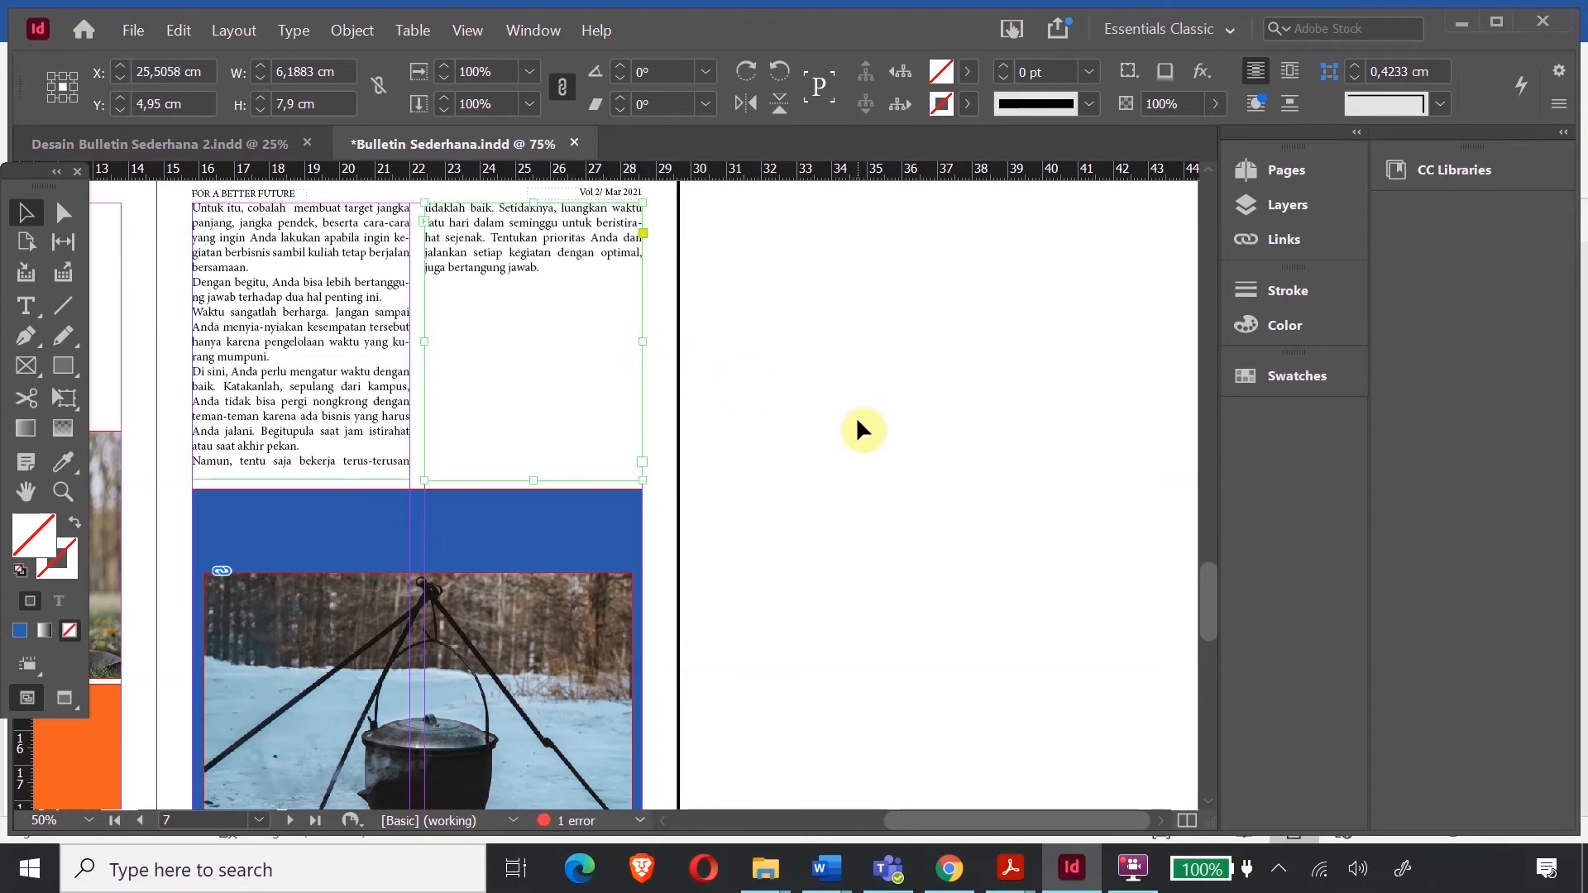
{"action": "left_click", "coordinate": [855, 415]}
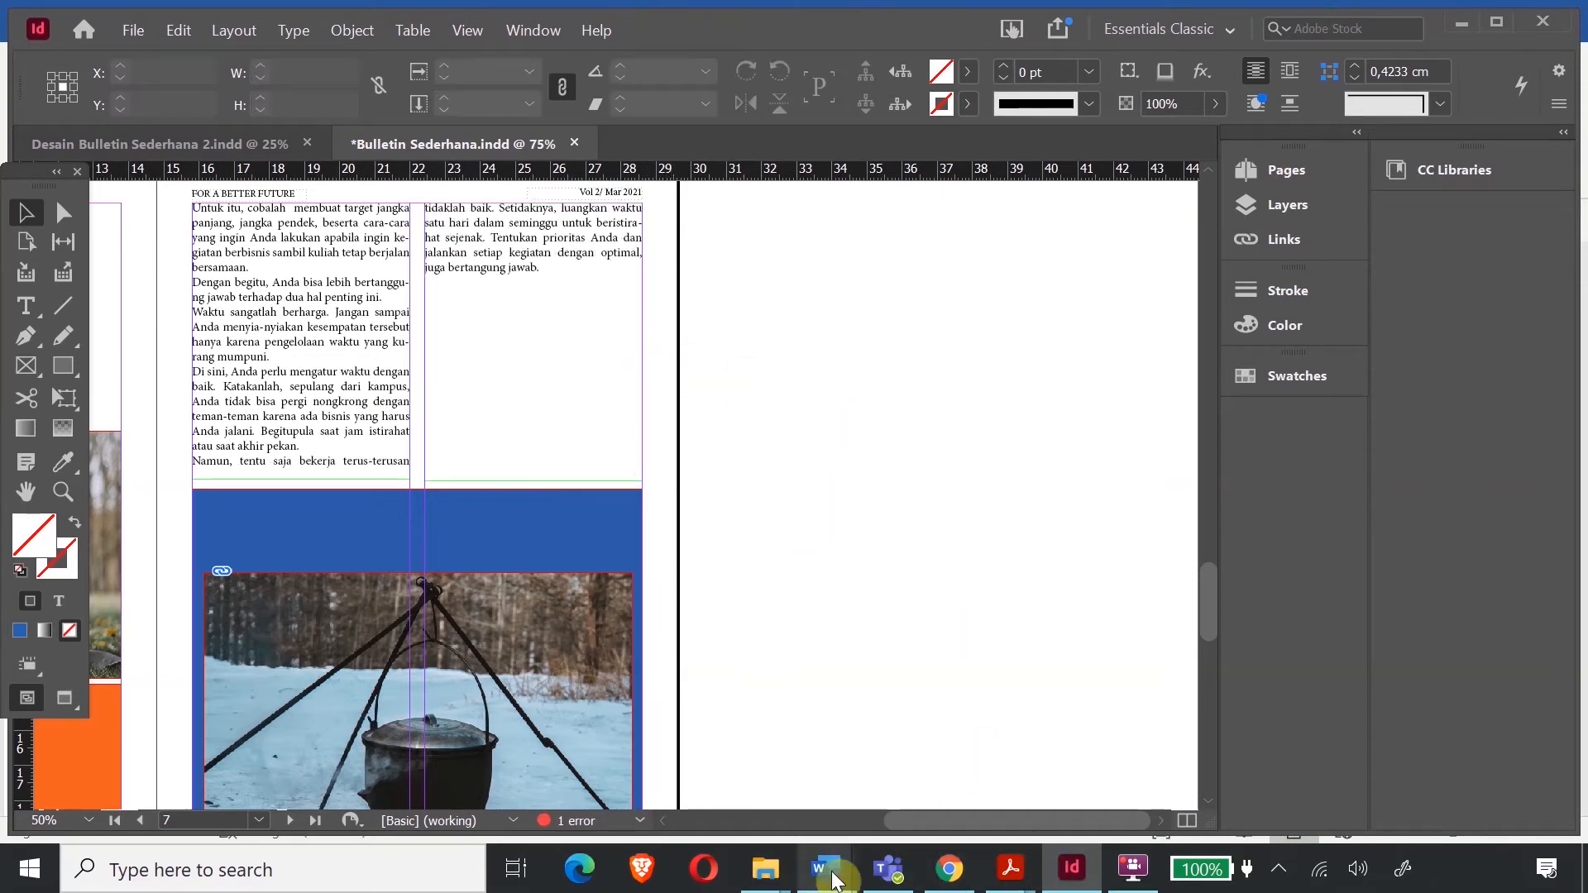
- Copy the Creative Youtuber section's last two paragraphs from Word and return to the right column's text end
{"action": "mouse_move", "coordinate": [825, 869]}
{"action": "left_click", "coordinate": [900, 787]}
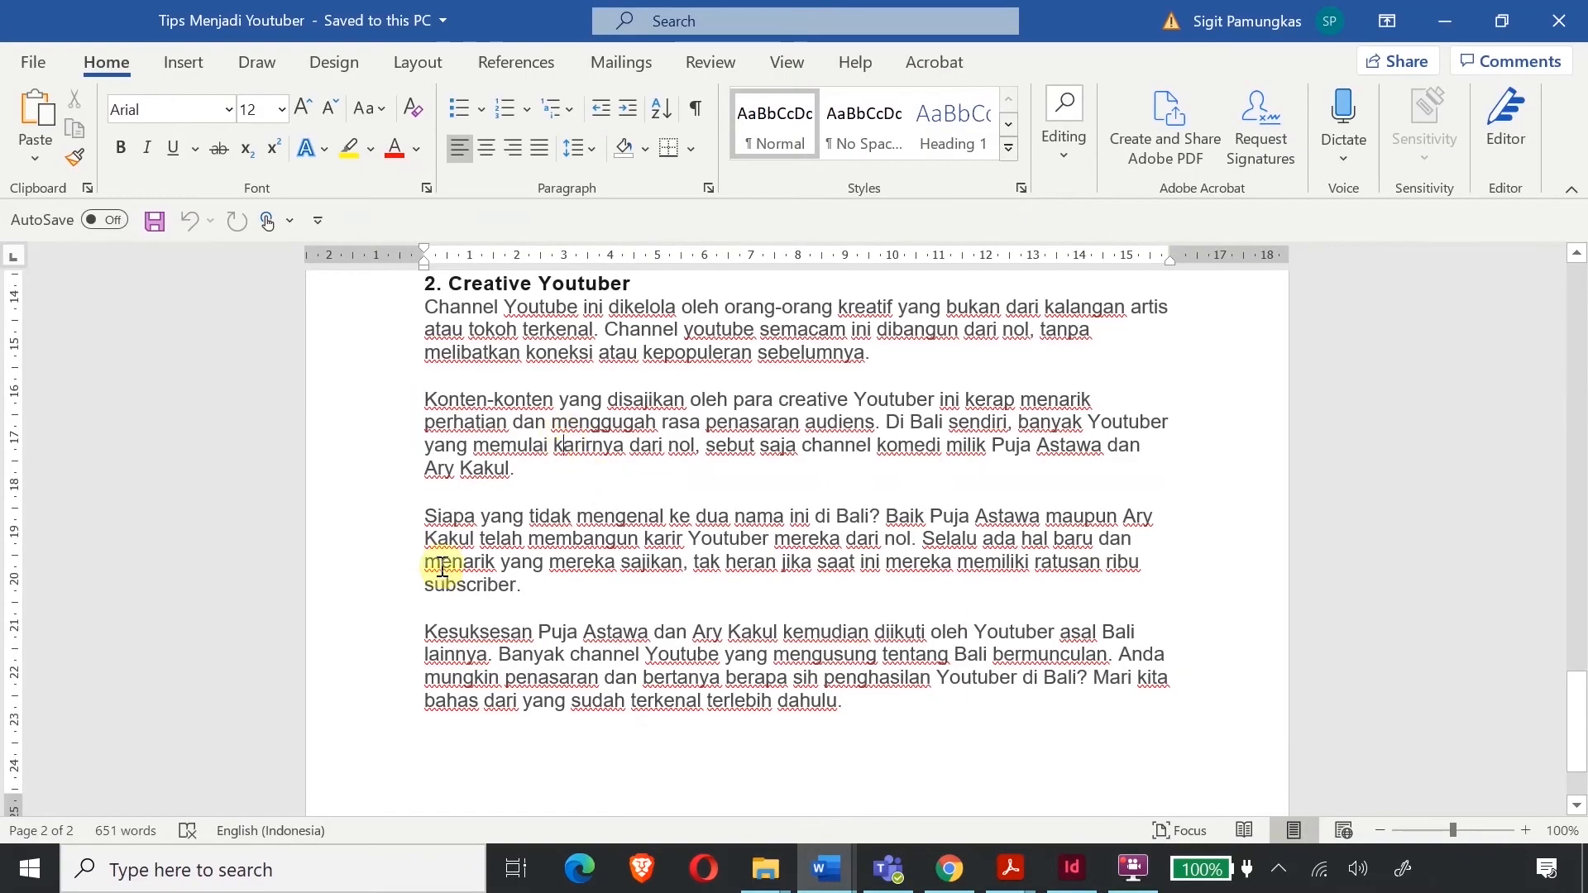
{"action": "left_click_drag", "start_coordinate": [426, 517], "coordinate": [856, 713]}
{"action": "key", "text": "ctrl+c"}
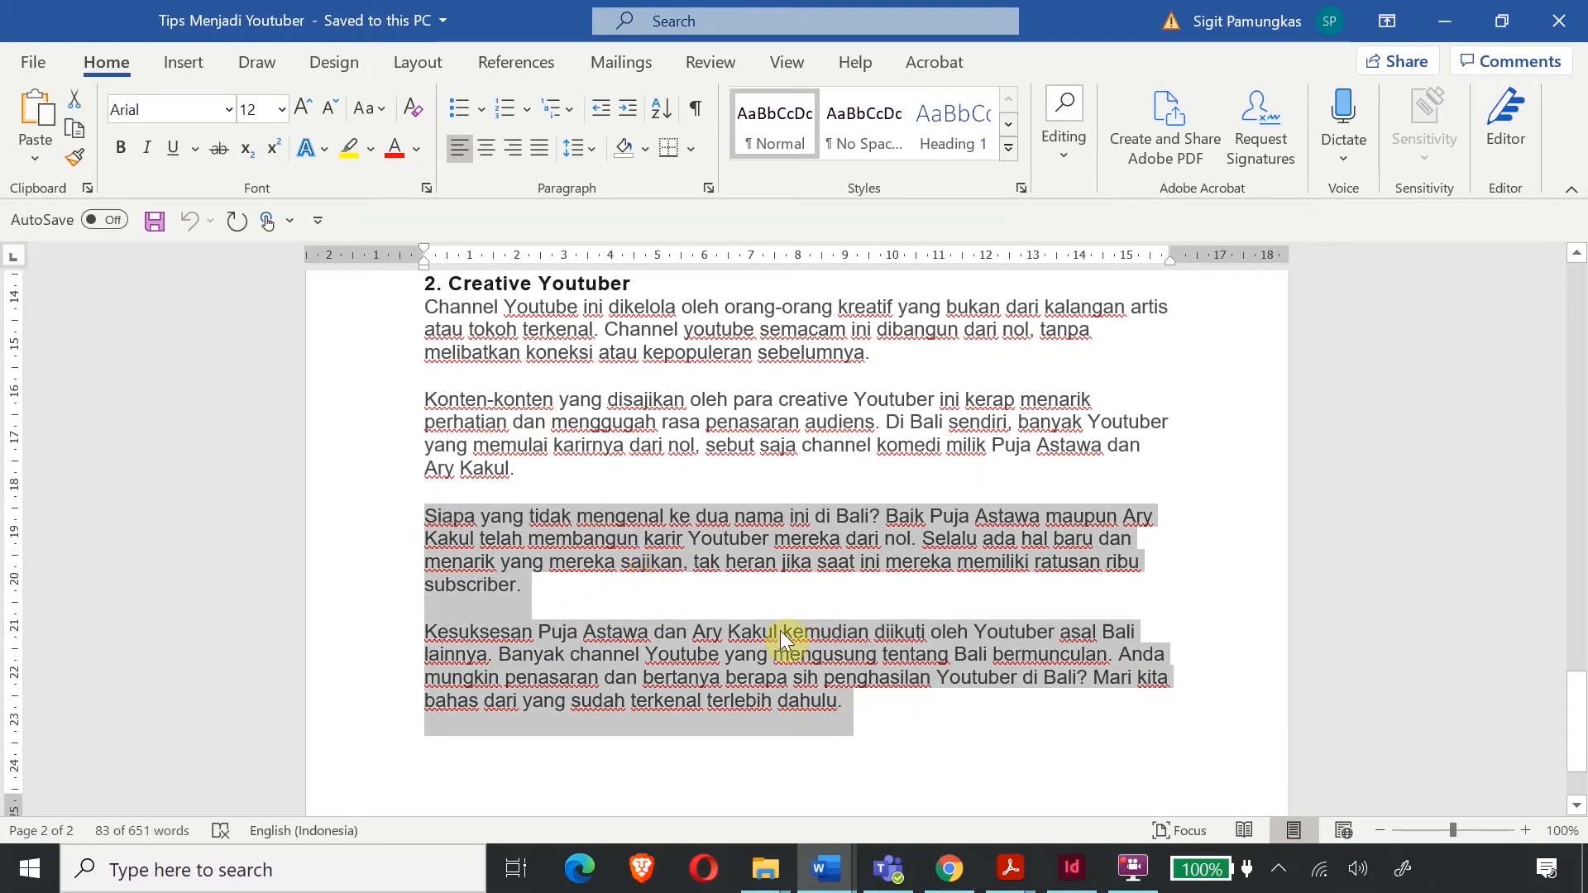
{"action": "left_click", "coordinate": [1080, 866]}
{"action": "double_click", "coordinate": [504, 265]}
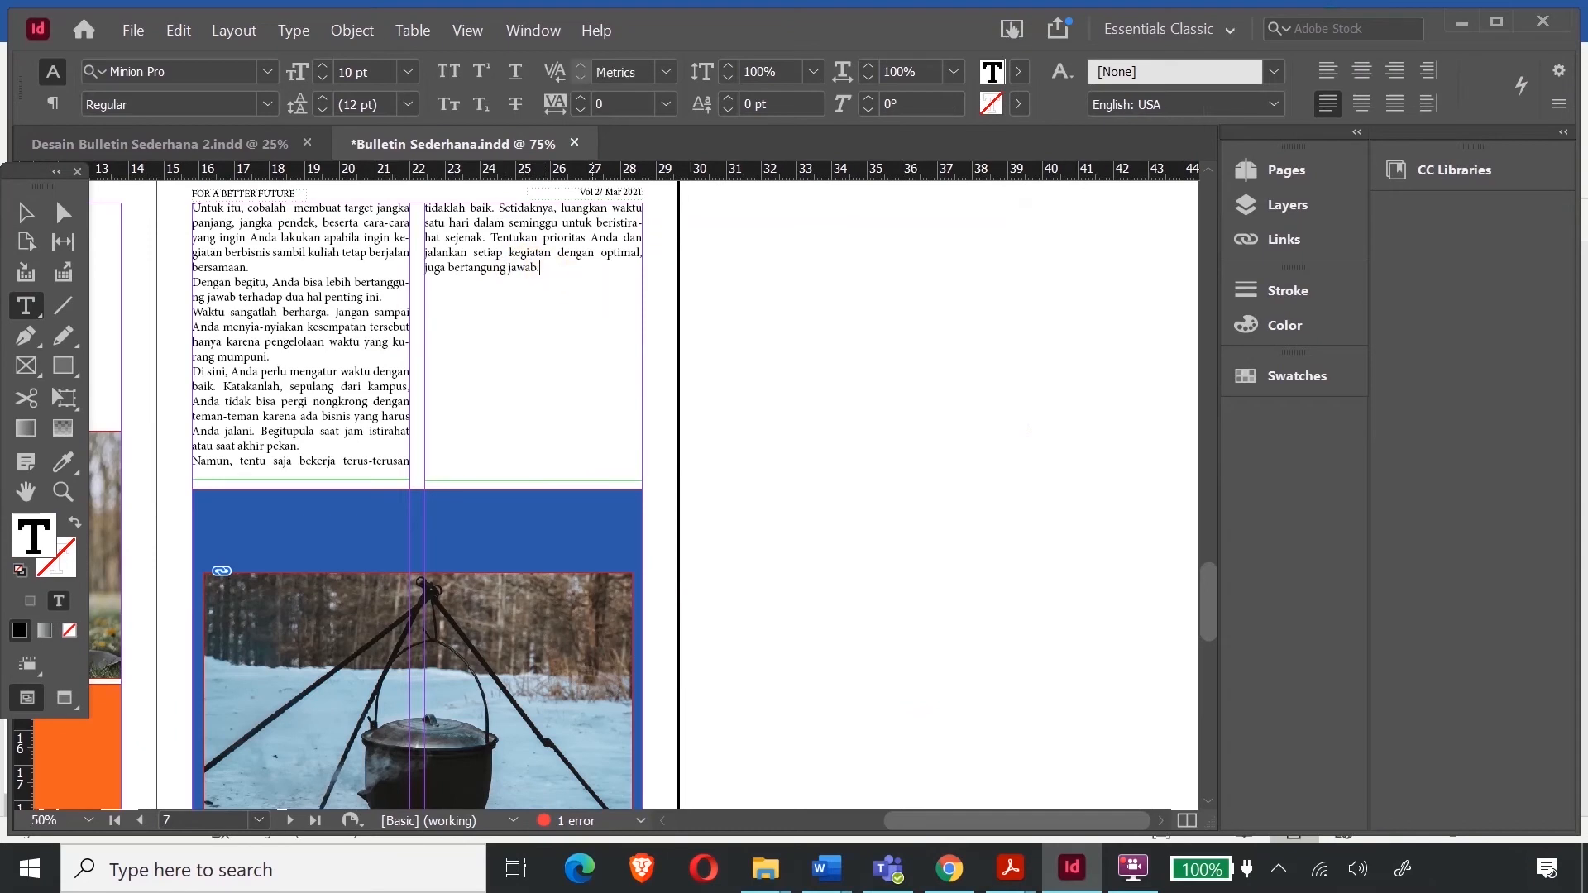
- Paste the Word paragraphs into the right column and lower the left frame's top edge
{"action": "key", "text": "ctrl+v"}
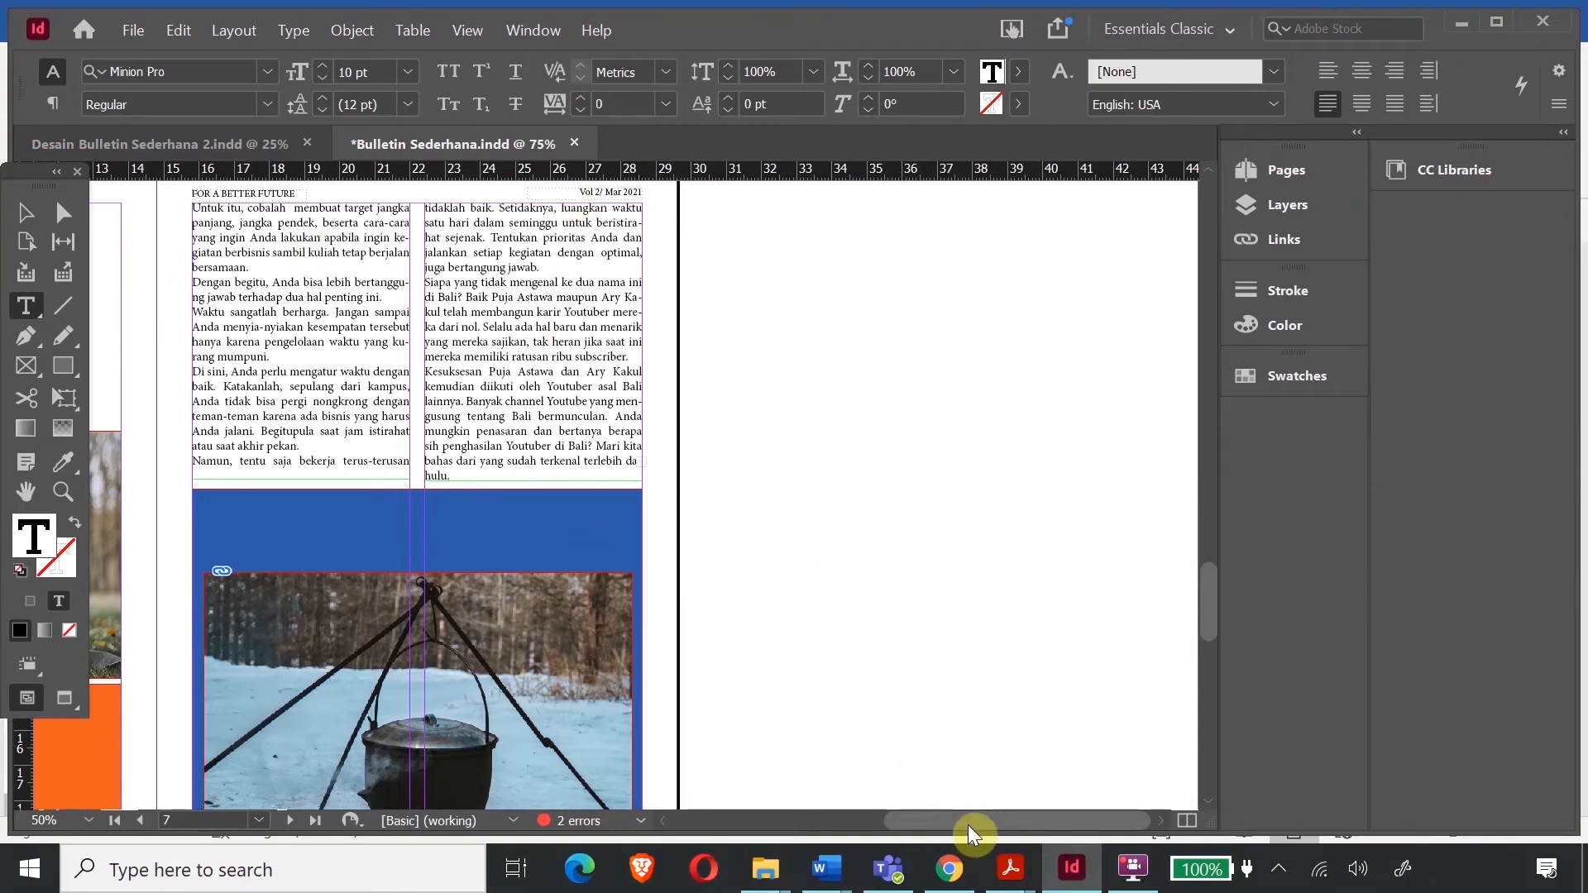
{"action": "left_click", "coordinate": [41, 219]}
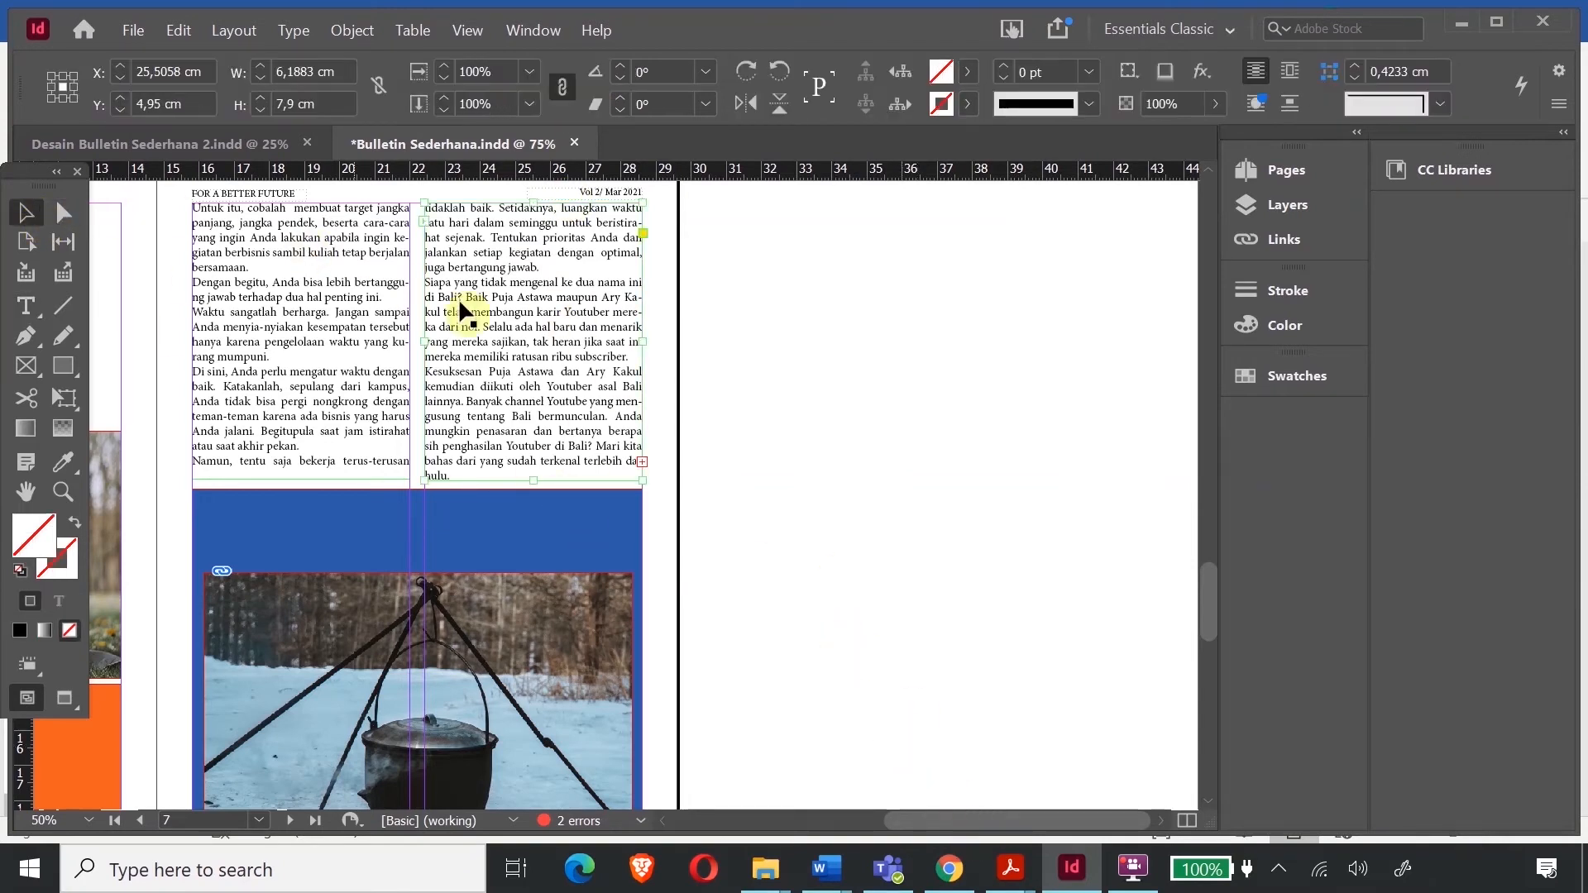
{"action": "left_click", "coordinate": [348, 273]}
{"action": "left_click_drag", "start_coordinate": [306, 202], "coordinate": [317, 248]}
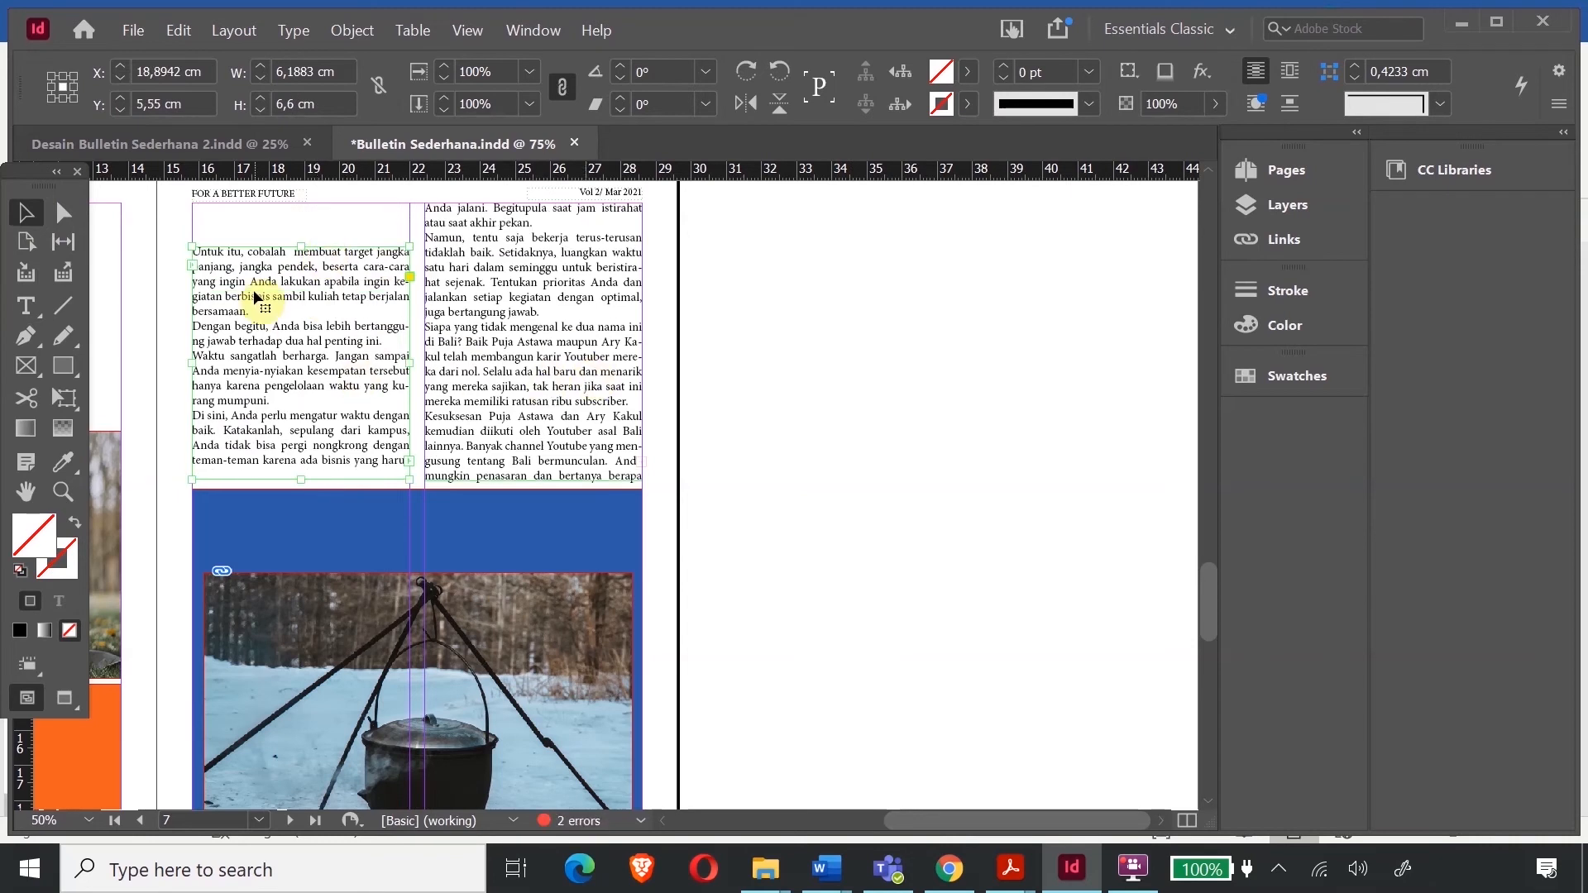
- Delete the overflowing closing sentences after "bermunculan." in the right column
{"action": "left_click", "coordinate": [563, 302]}
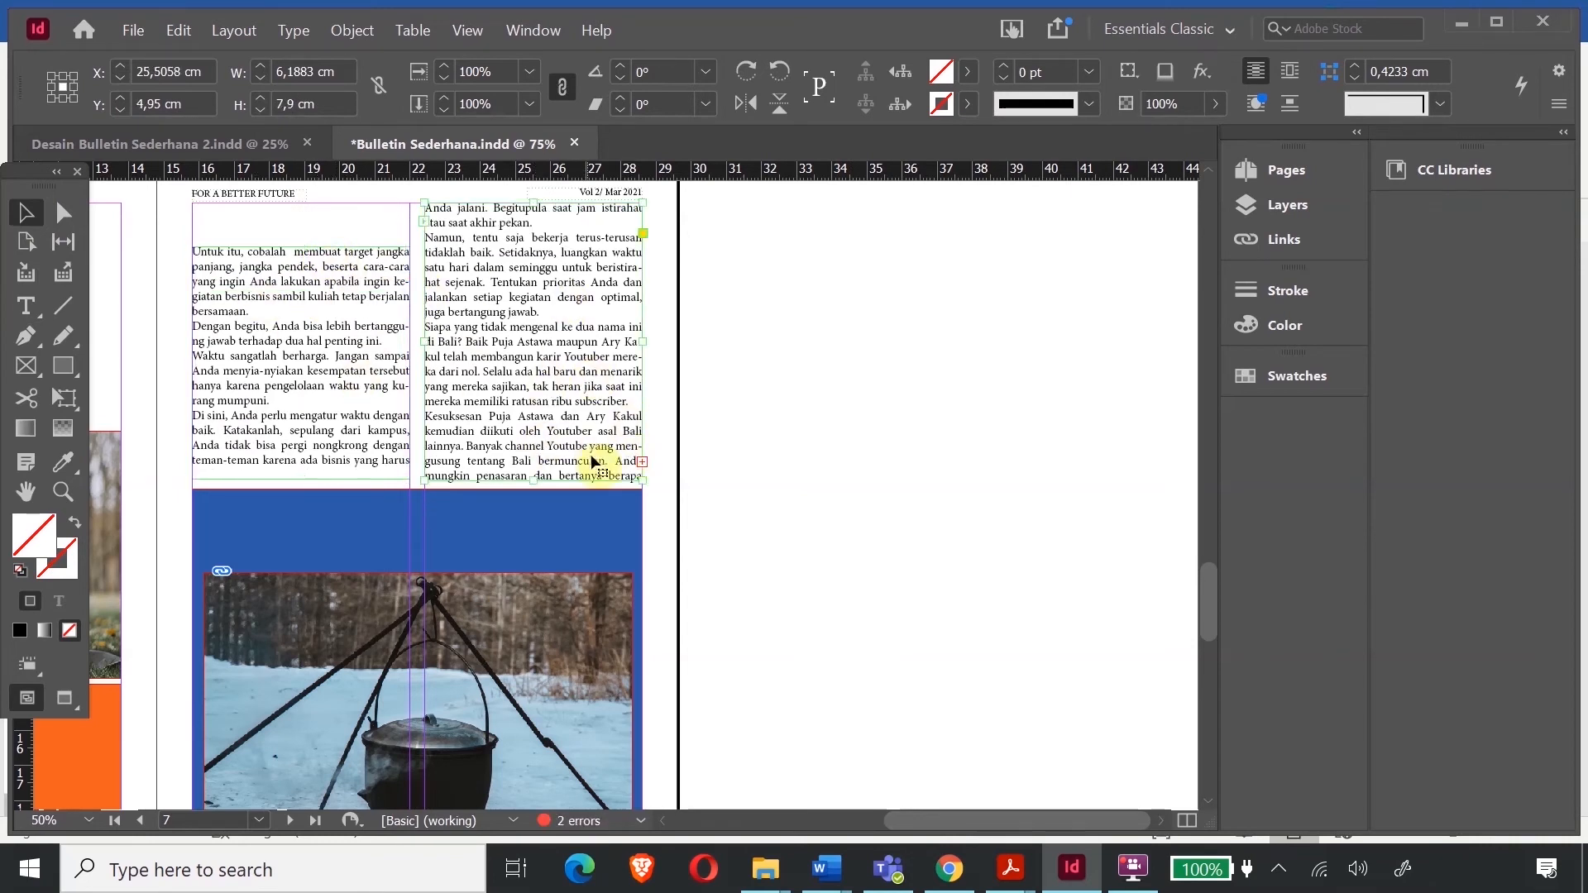
{"action": "key", "text": "t"}
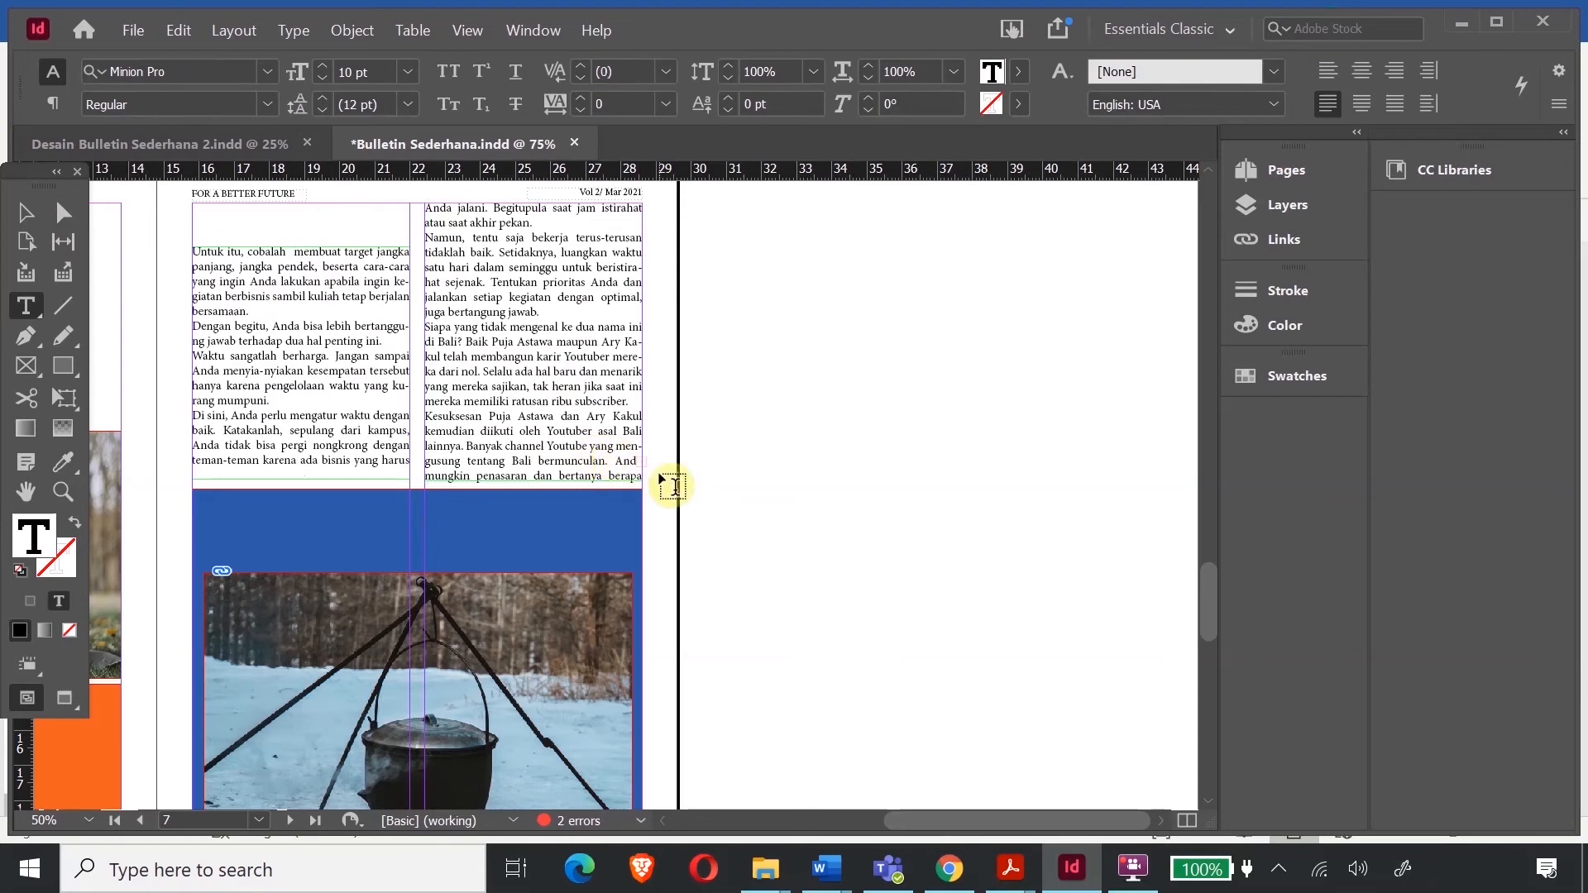
{"action": "key", "text": "Delete"}
{"action": "key", "text": "Delete"}
{"action": "key", "text": "Delete"}
{"action": "key", "text": "Delete"}
{"action": "key", "text": "Delete"}
{"action": "key", "text": "Delete"}
{"action": "key", "text": "Delete"}
{"action": "key", "text": "Delete"}
{"action": "key", "text": "Delete"}
{"action": "key", "text": "Delete"}
{"action": "key", "text": "Delete"}
{"action": "key", "text": "Delete"}
{"action": "key", "text": "Delete"}
{"action": "key", "text": "Delete"}
{"action": "key", "text": "Delete"}
{"action": "key", "text": "Delete"}
{"action": "key", "text": "Delete"}
{"action": "key", "text": "Delete"}
{"action": "key", "text": "Delete"}
{"action": "key", "text": "Delete"}
{"action": "key", "text": "Delete"}
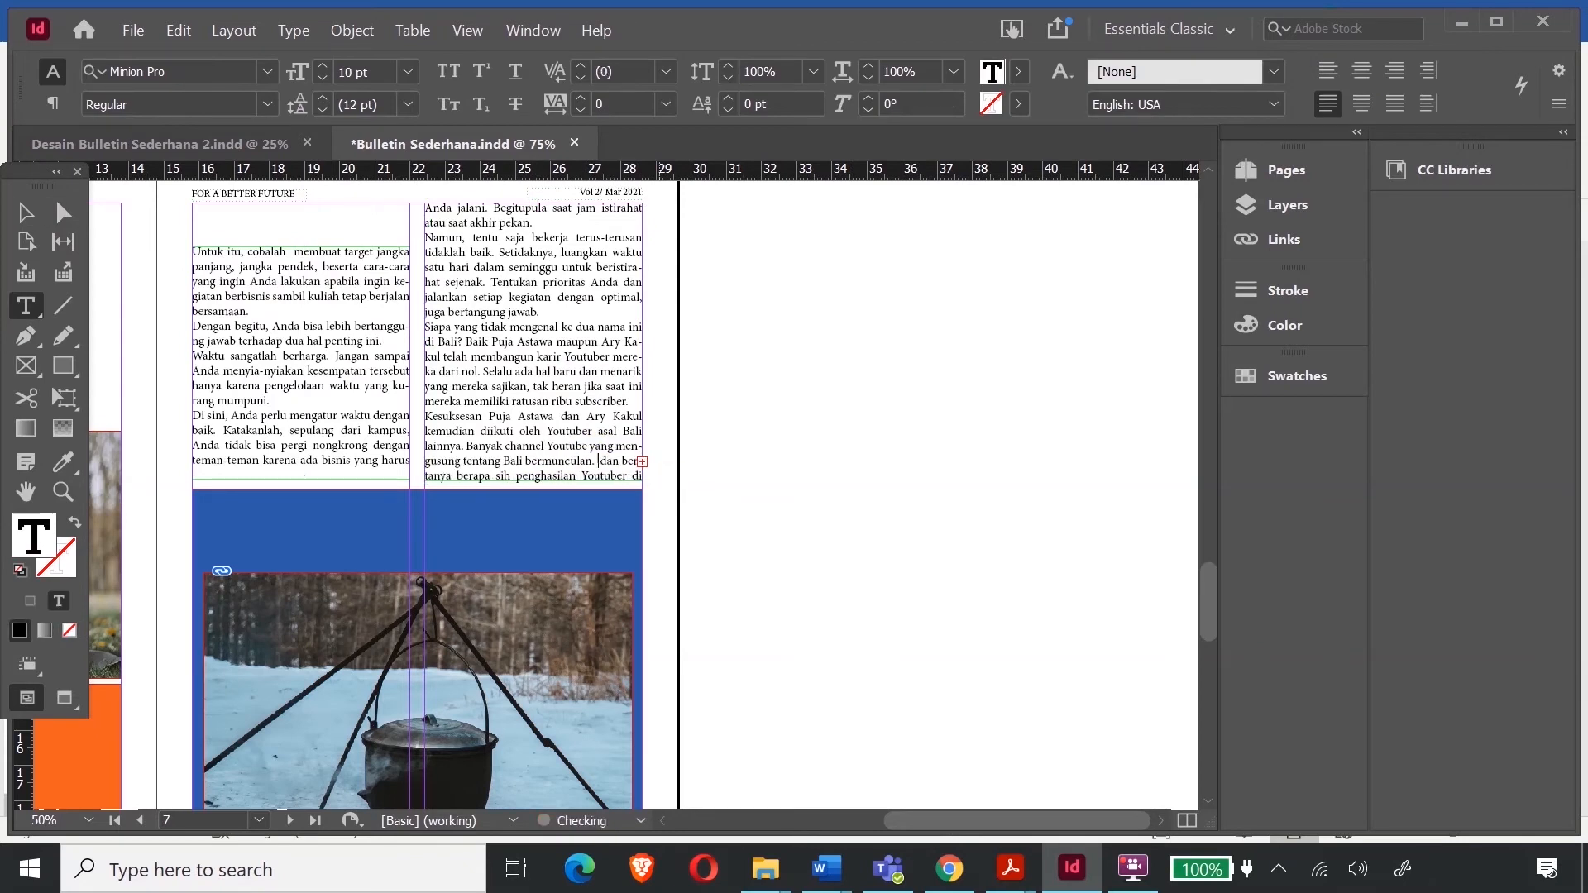
{"action": "key", "text": "Delete"}
{"action": "key", "text": "Delete"}
{"action": "key", "text": "Delete"}
{"action": "key", "text": "Delete"}
{"action": "key", "text": "Delete"}
{"action": "key", "text": "Delete"}
{"action": "key", "text": "Delete"}
{"action": "key", "text": "Delete"}
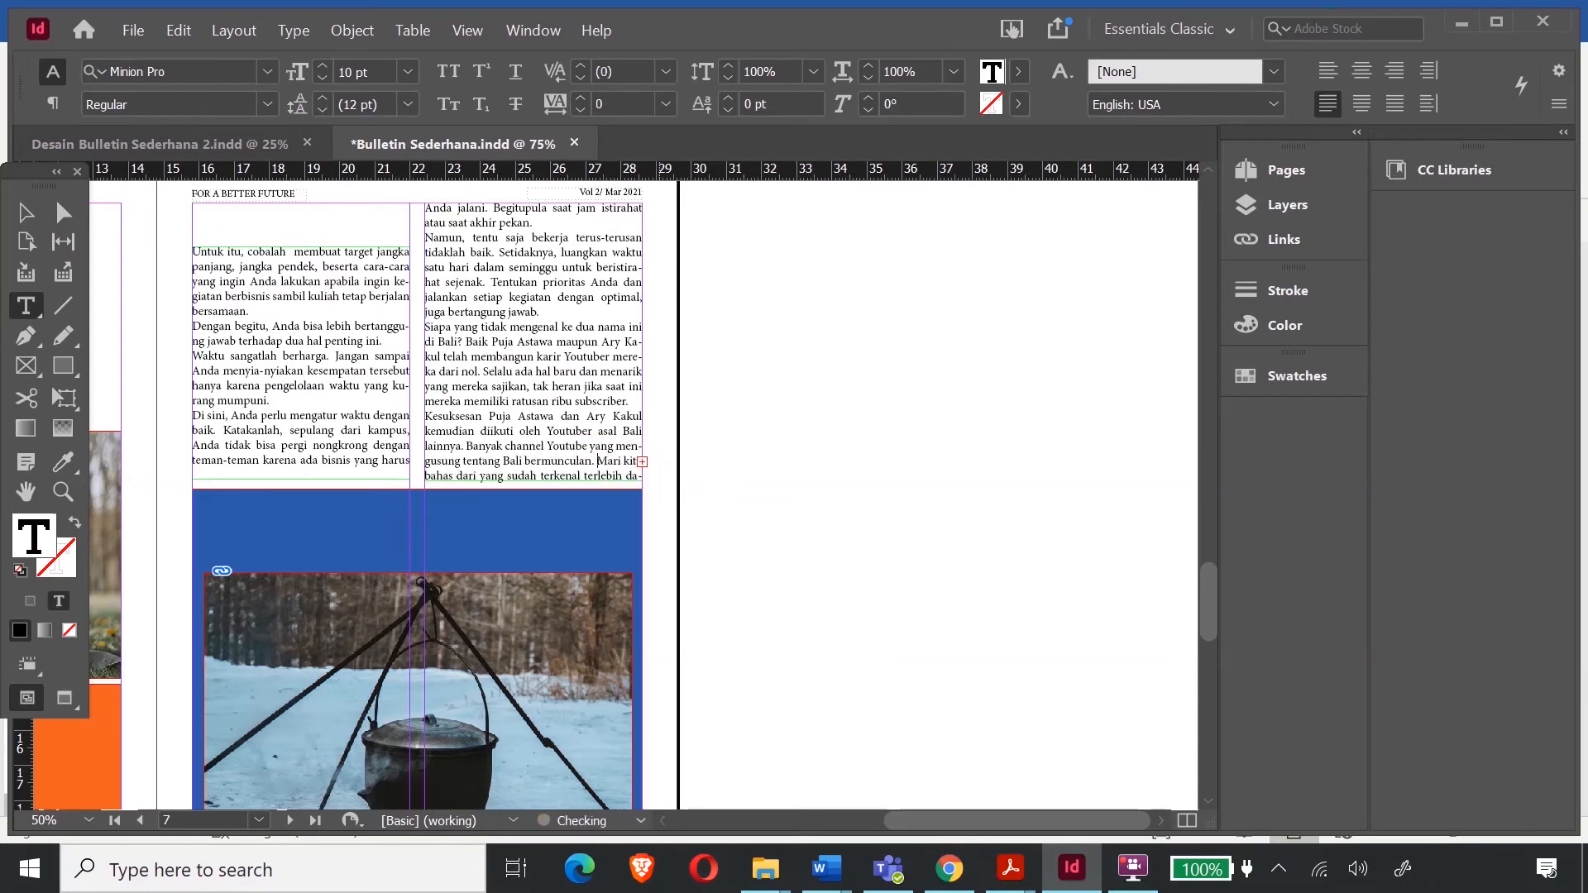
{"action": "key", "text": "Delete"}
{"action": "key", "text": "Delete"}
{"action": "key", "text": "Delete"}
{"action": "key", "text": "Delete"}
{"action": "key", "text": "Delete"}
{"action": "key", "text": "Delete"}
{"action": "key", "text": "Delete"}
{"action": "key", "text": "Delete"}
{"action": "key", "text": "Delete"}
{"action": "key", "text": "Delete"}
{"action": "key", "text": "Delete"}
{"action": "key", "text": "Delete"}
{"action": "key", "text": "Delete"}
{"action": "key", "text": "Delete"}
{"action": "key", "text": "Delete"}
{"action": "key", "text": "Delete"}
{"action": "key", "text": "Delete"}
{"action": "key", "text": "Delete"}
{"action": "key", "text": "Delete"}
{"action": "key", "text": "Delete"}
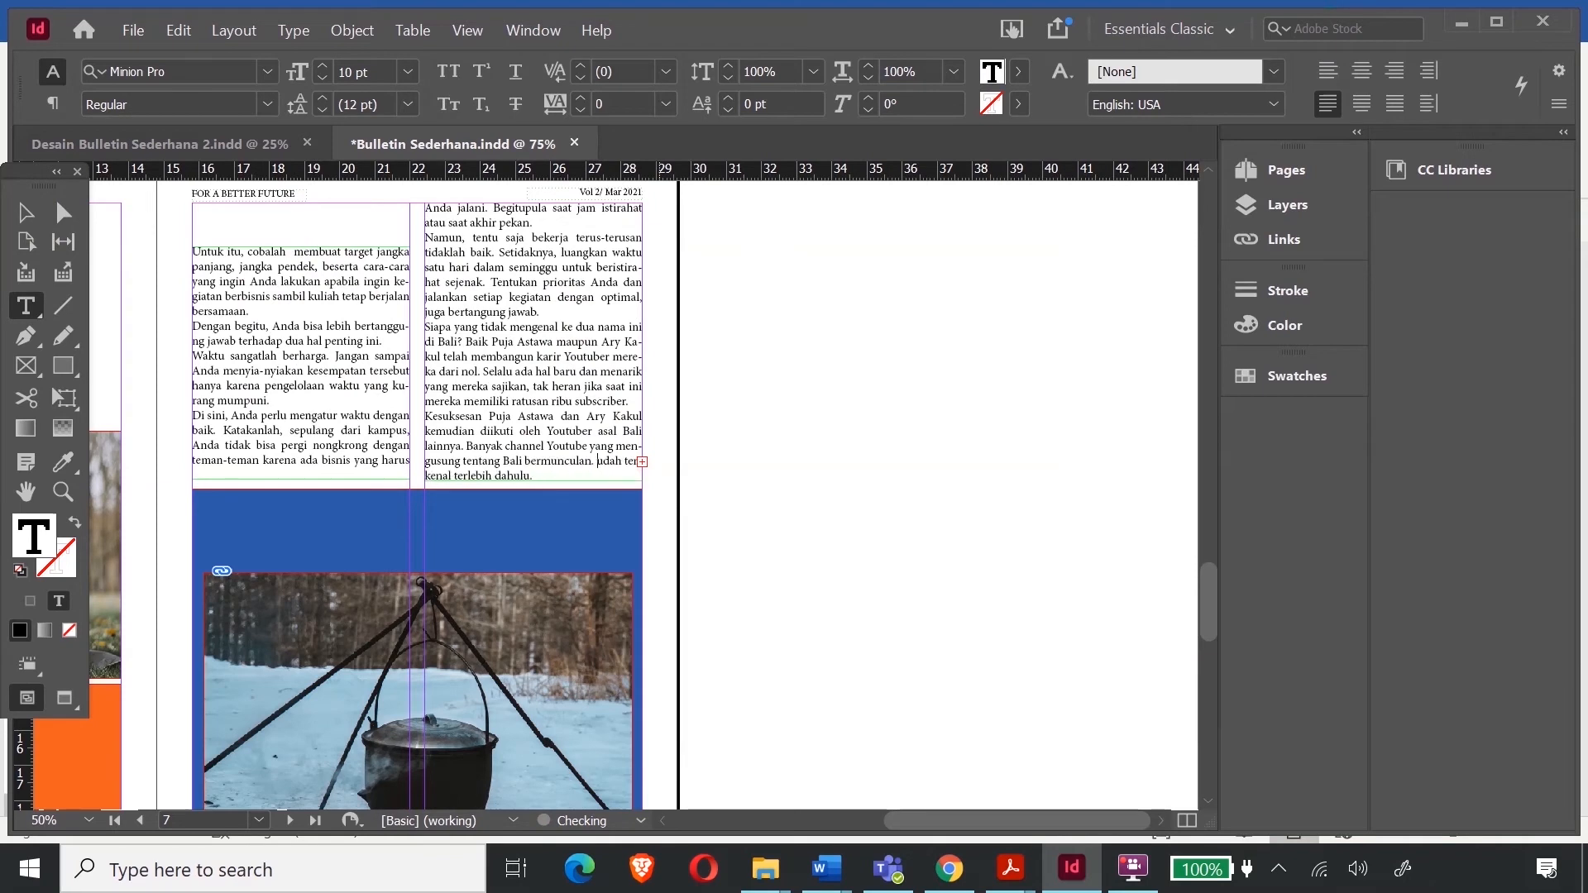
{"action": "key", "text": "Delete"}
{"action": "key", "text": "Delete"}
{"action": "key", "text": "Delete"}
{"action": "key", "text": "Delete"}
{"action": "key", "text": "Delete"}
{"action": "key", "text": "Delete"}
{"action": "key", "text": "Delete"}
{"action": "key", "text": "Delete"}
{"action": "key", "text": "Delete"}
{"action": "key", "text": "Delete"}
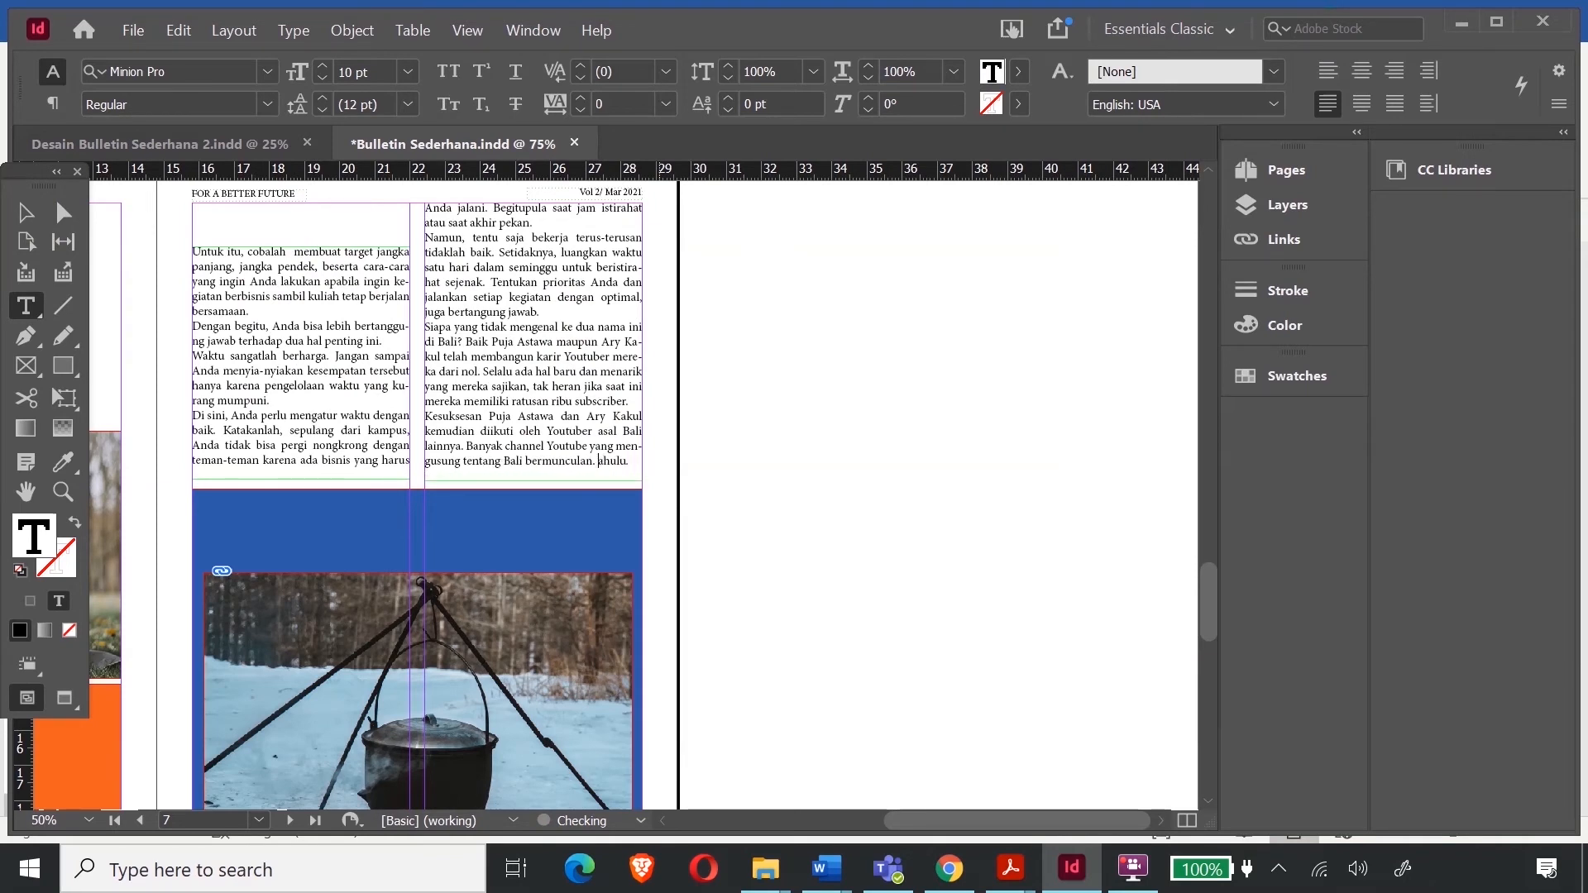
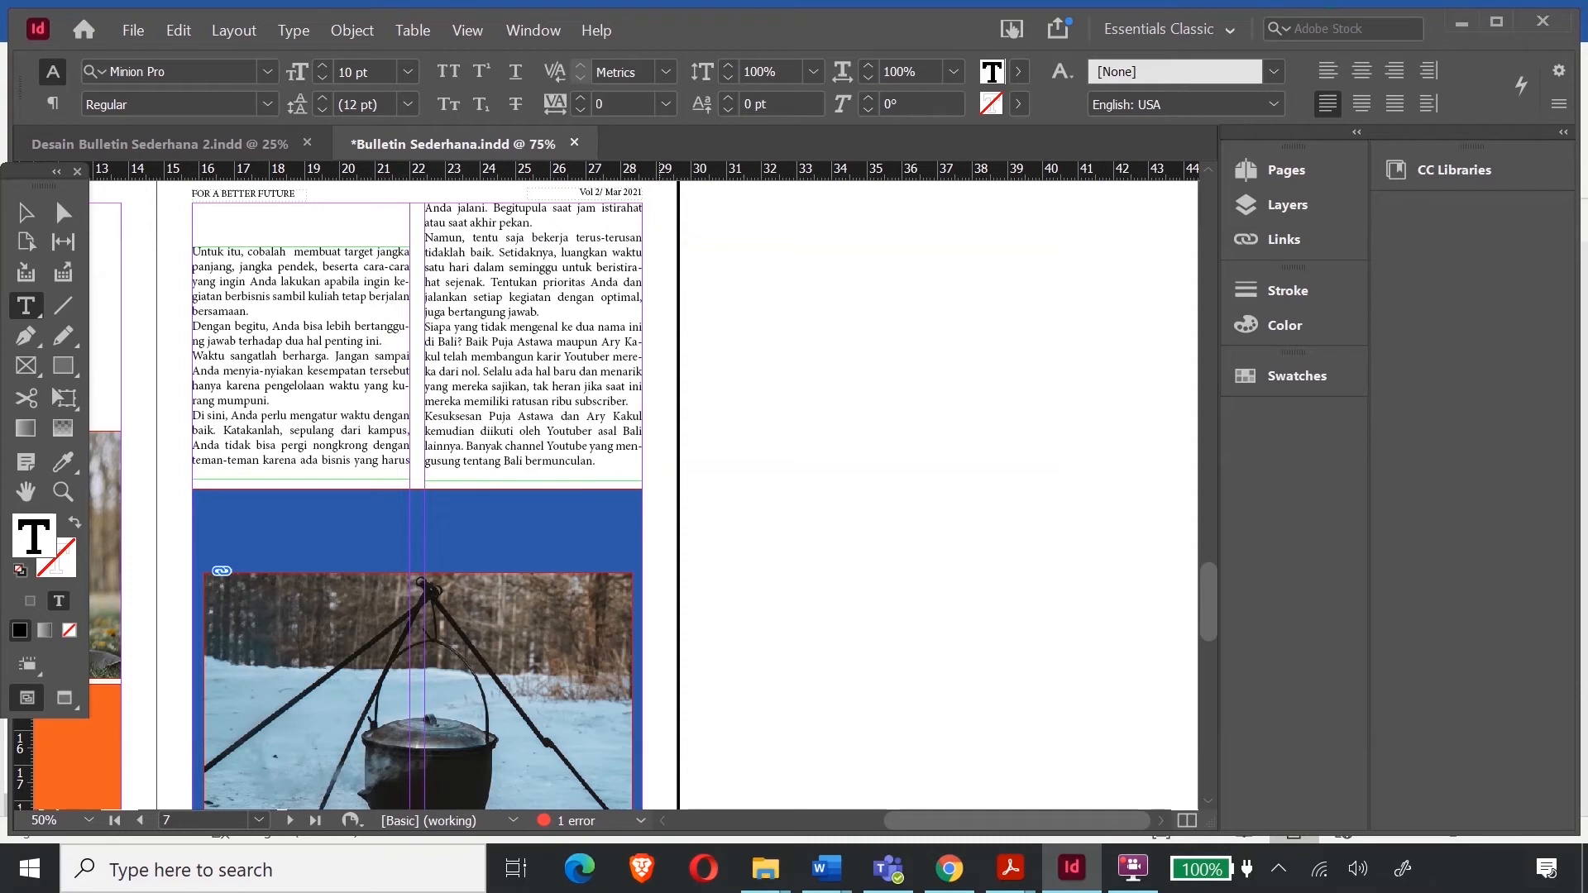
- Delete the article's closing sentence about Bali YouTube channels
{"action": "key", "text": "shift+Up"}
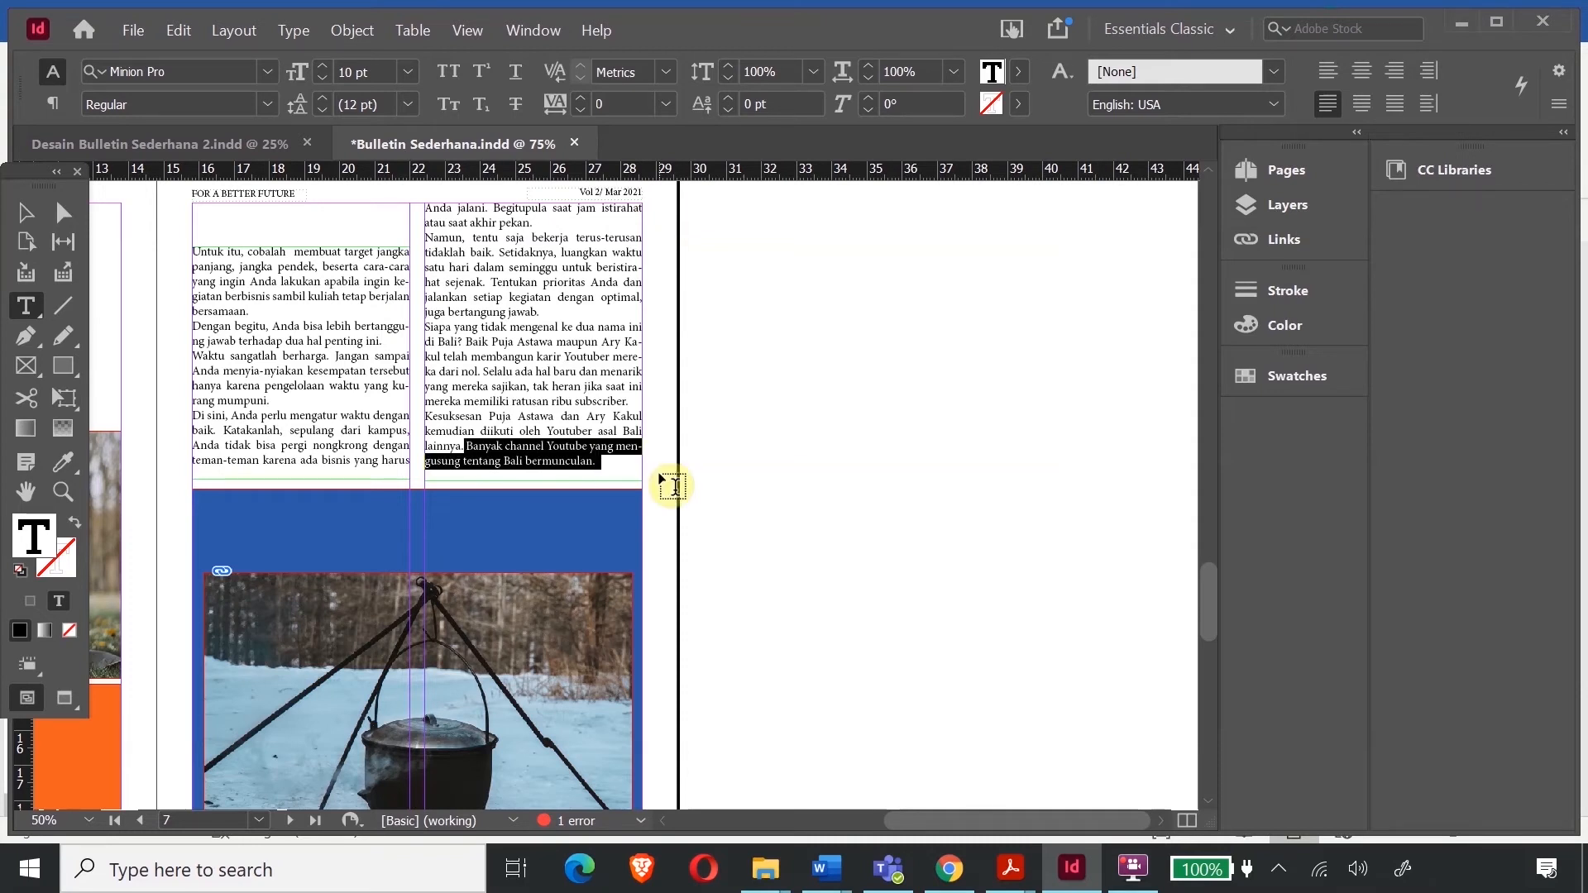
{"action": "key", "text": "BackSpace"}
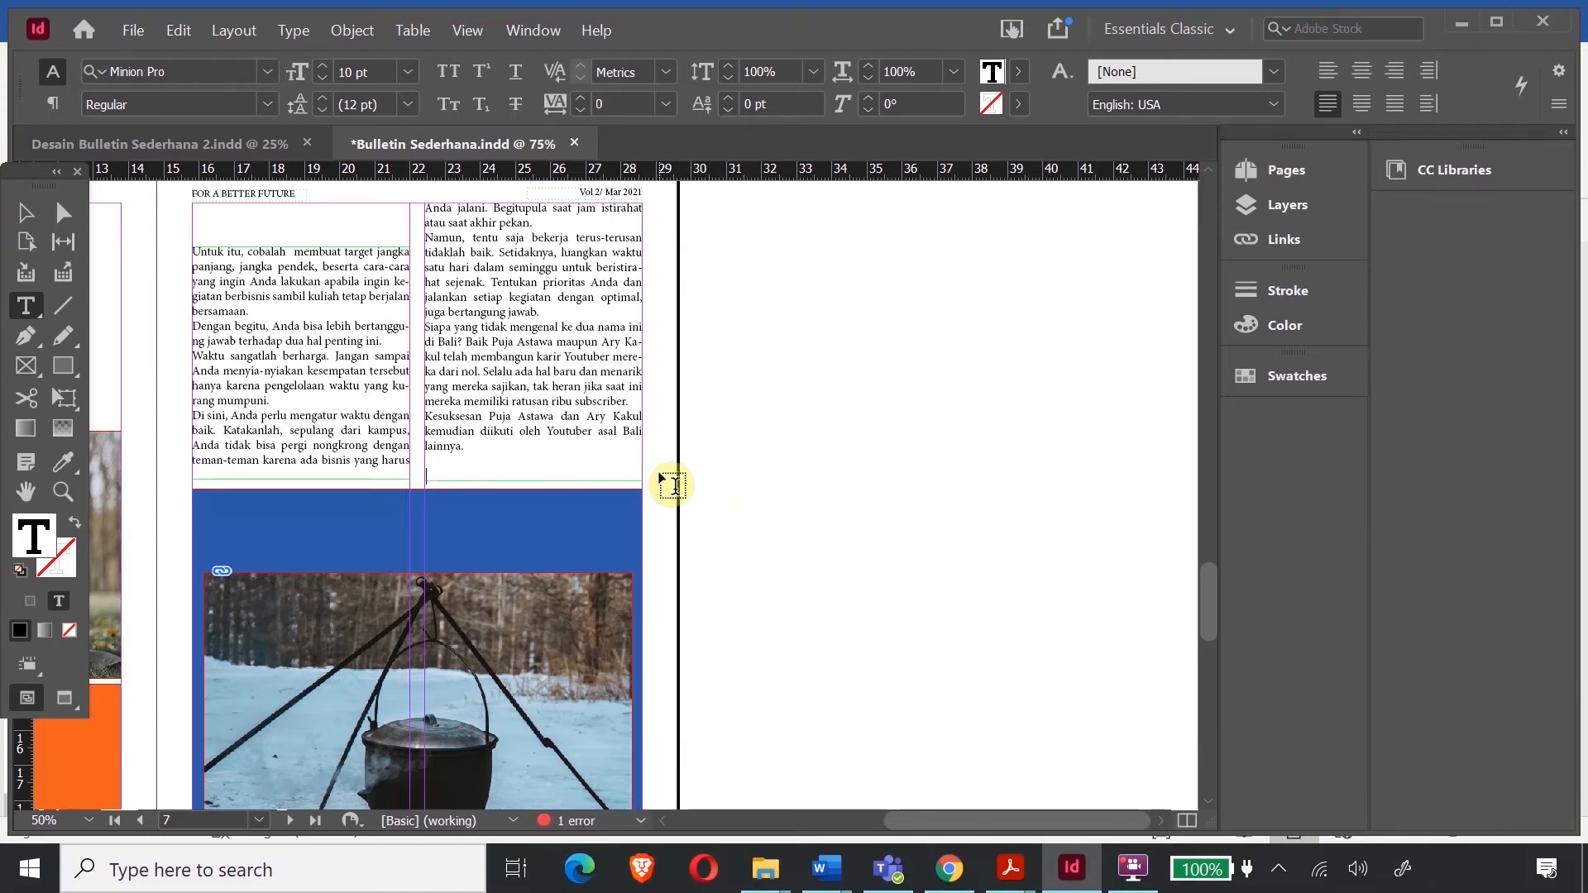
{"action": "scroll", "coordinate": [418, 475], "scroll_direction": "up", "scroll_amount": 10}
{"action": "scroll", "coordinate": [422, 476], "scroll_direction": "up", "scroll_amount": 15}
- Add a text frame beneath the page 6 article column holding the author's initials
{"action": "left_click_drag", "start_coordinate": [1015, 826], "coordinate": [869, 832]}
{"action": "scroll", "coordinate": [463, 553], "scroll_direction": "down", "scroll_amount": 5}
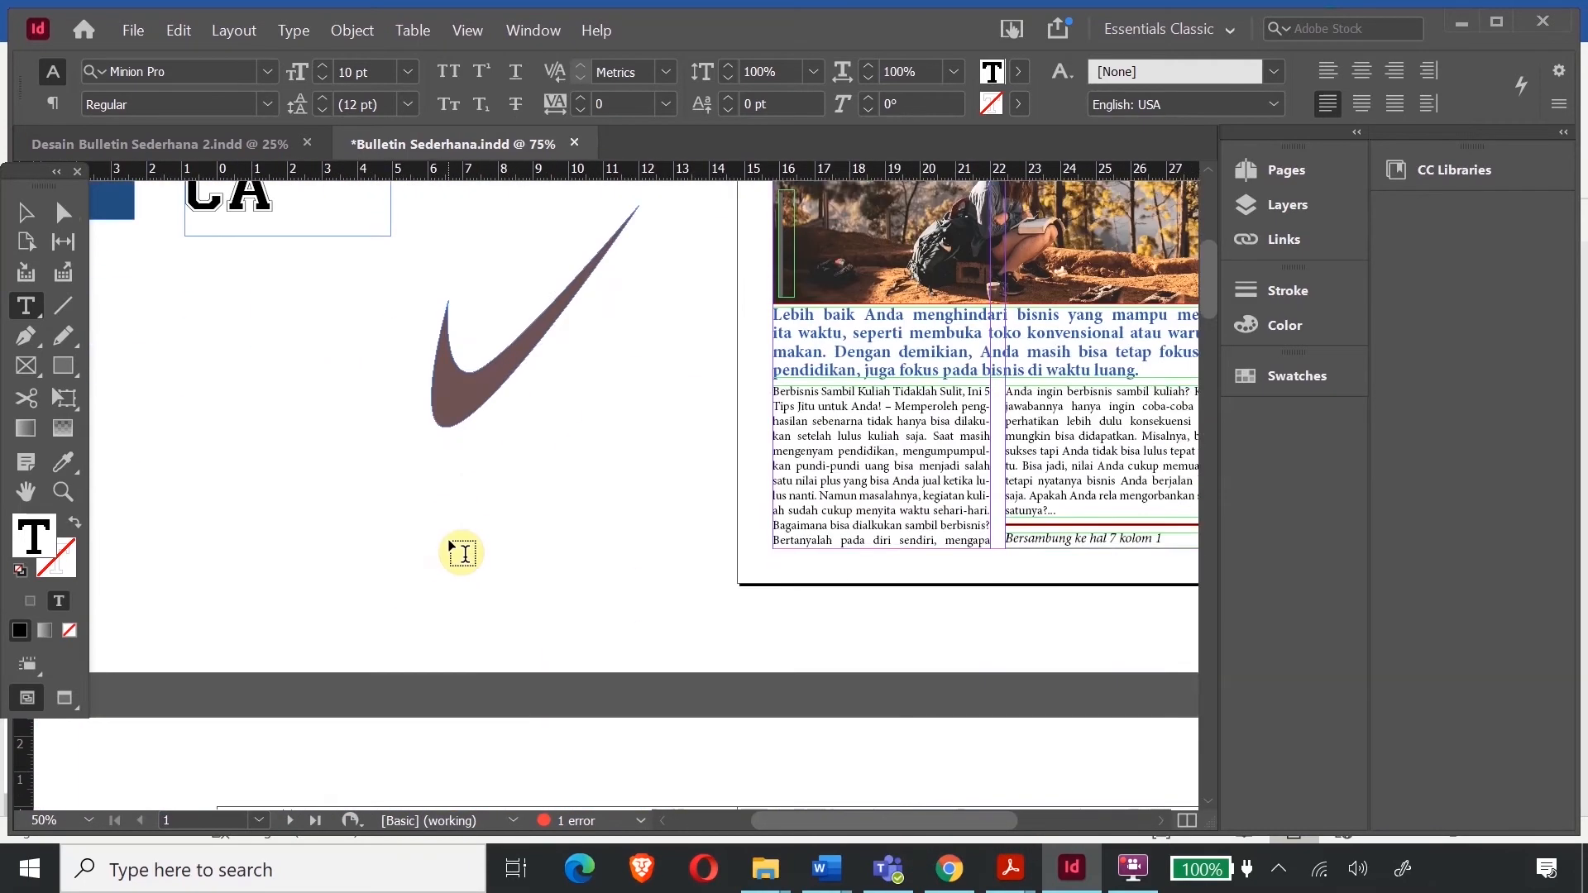
{"action": "scroll", "coordinate": [463, 553], "scroll_direction": "down", "scroll_amount": 8}
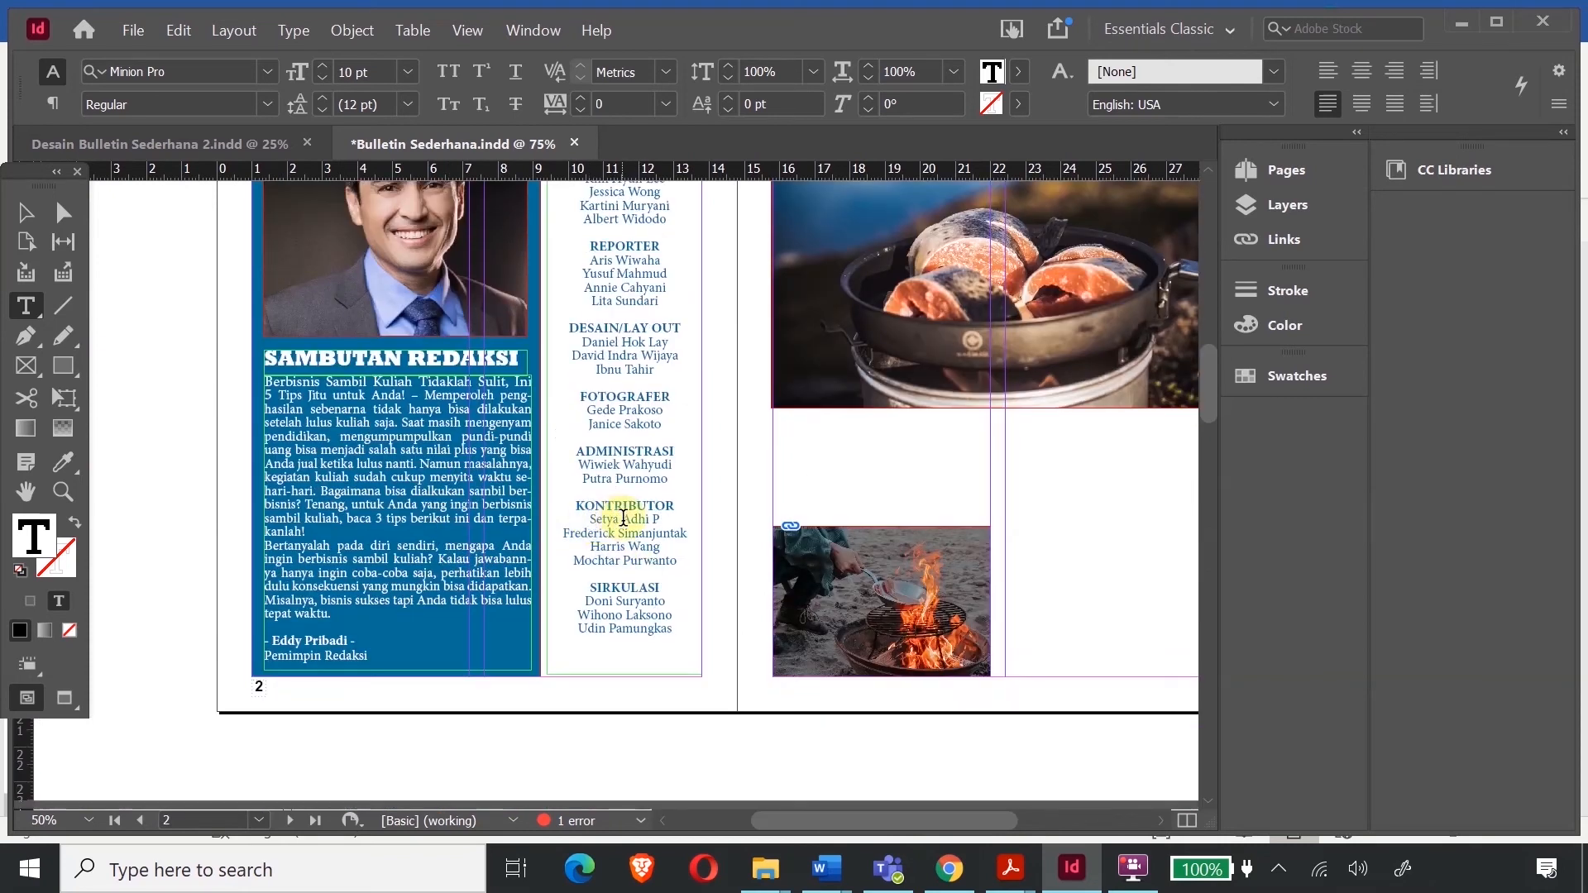
{"action": "scroll", "coordinate": [762, 549], "scroll_direction": "down", "scroll_amount": 15}
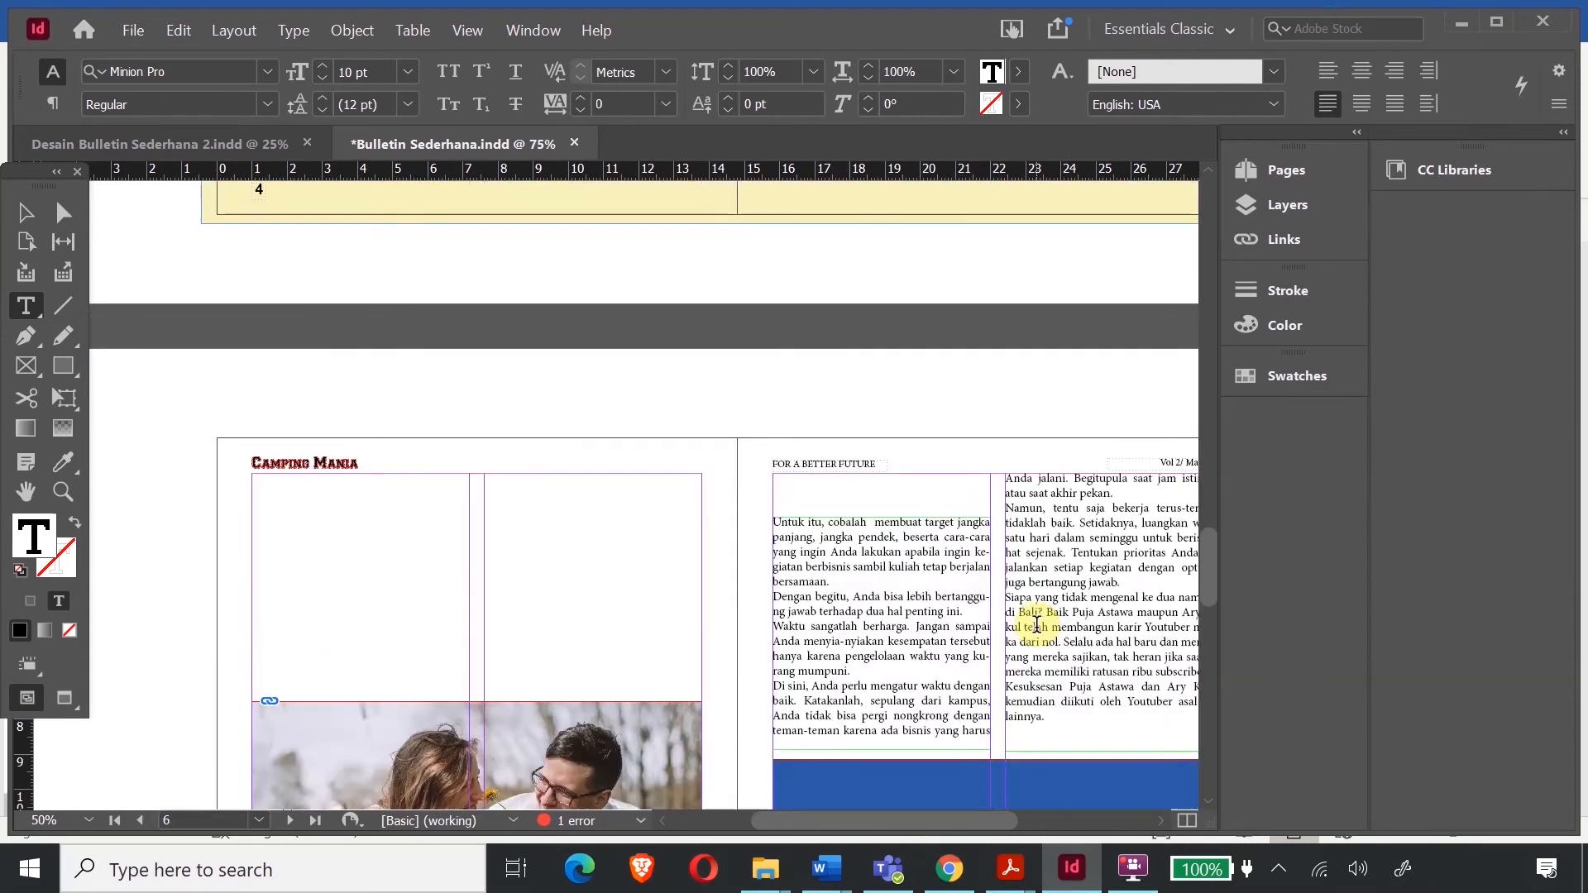
{"action": "scroll", "coordinate": [1037, 625], "scroll_direction": "down", "scroll_amount": 5}
{"action": "scroll", "coordinate": [1036, 624], "scroll_direction": "up", "scroll_amount": 2}
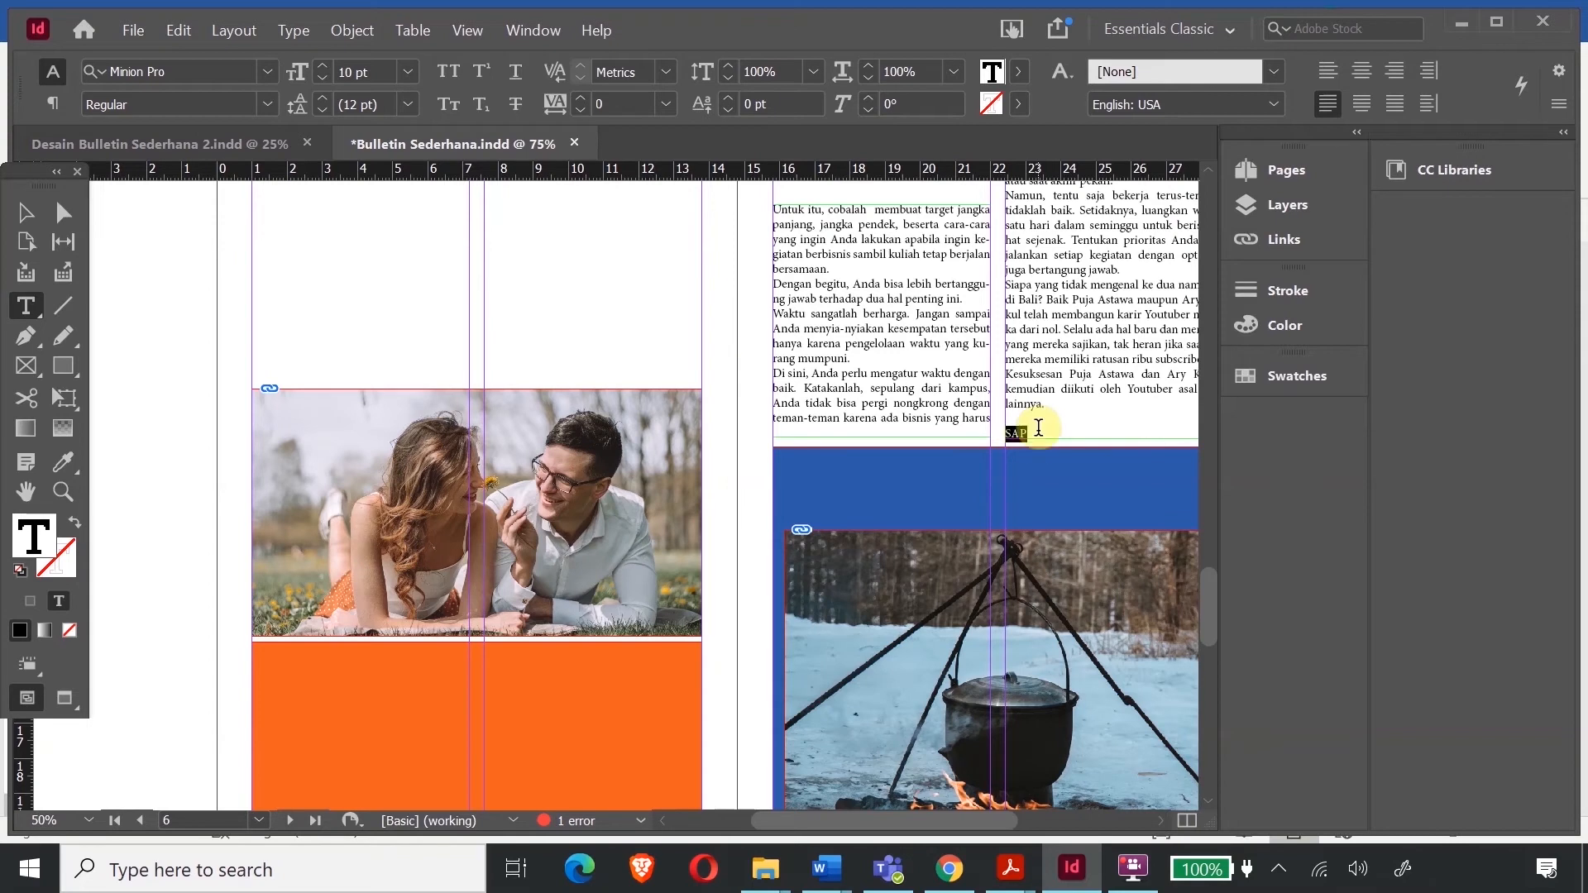
- Set the author's initials in Bold, then return the cursor to the article
{"action": "left_click", "coordinate": [267, 103]}
{"action": "left_click", "coordinate": [161, 338]}
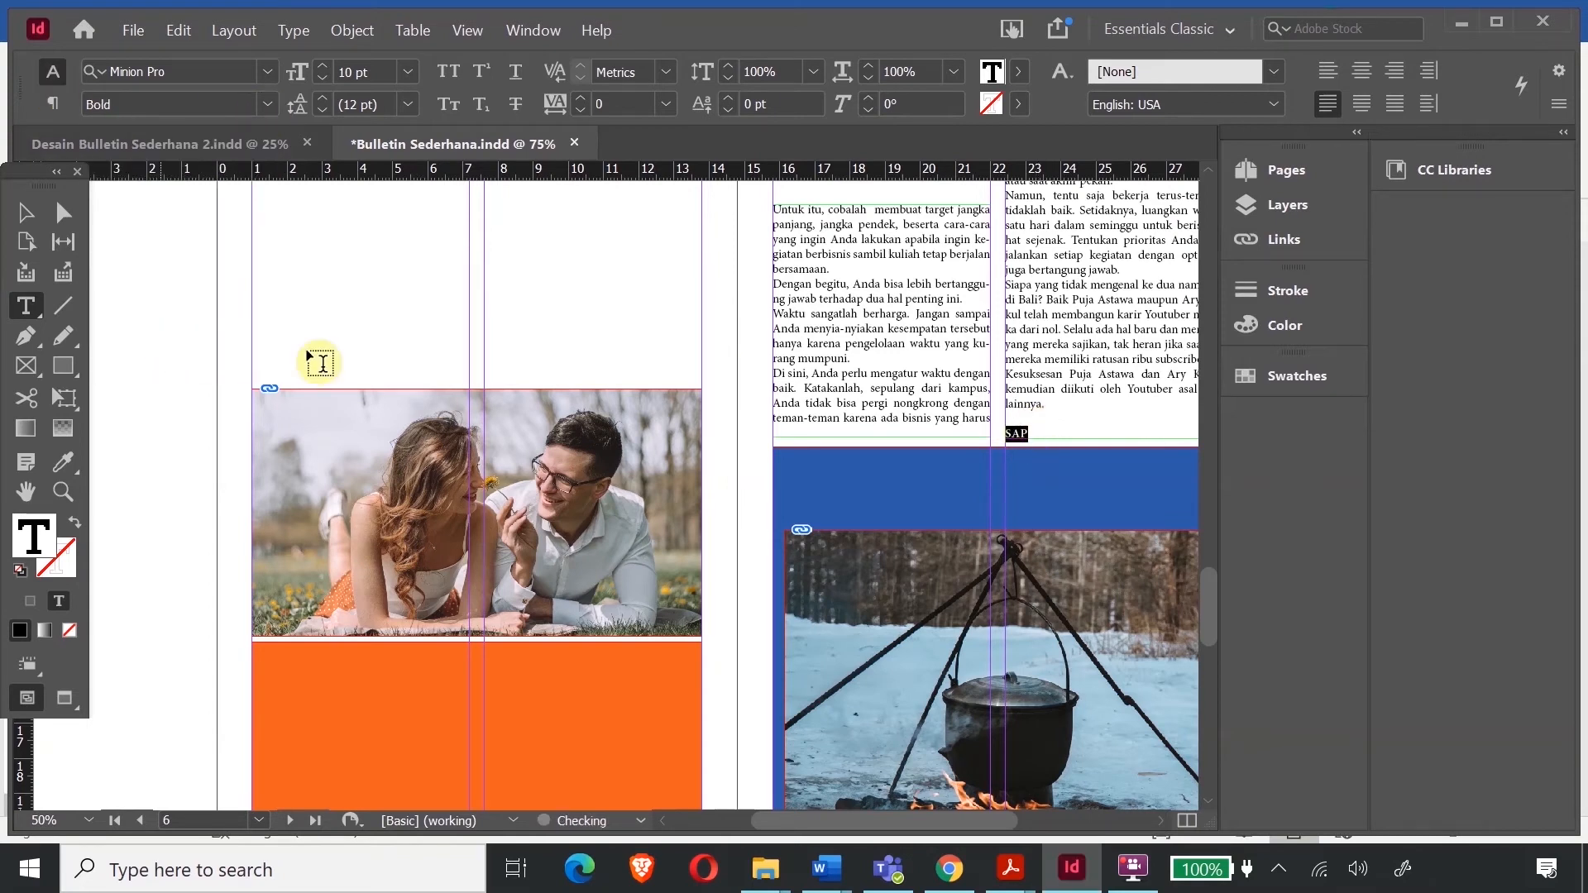
{"action": "left_click", "coordinate": [1119, 359]}
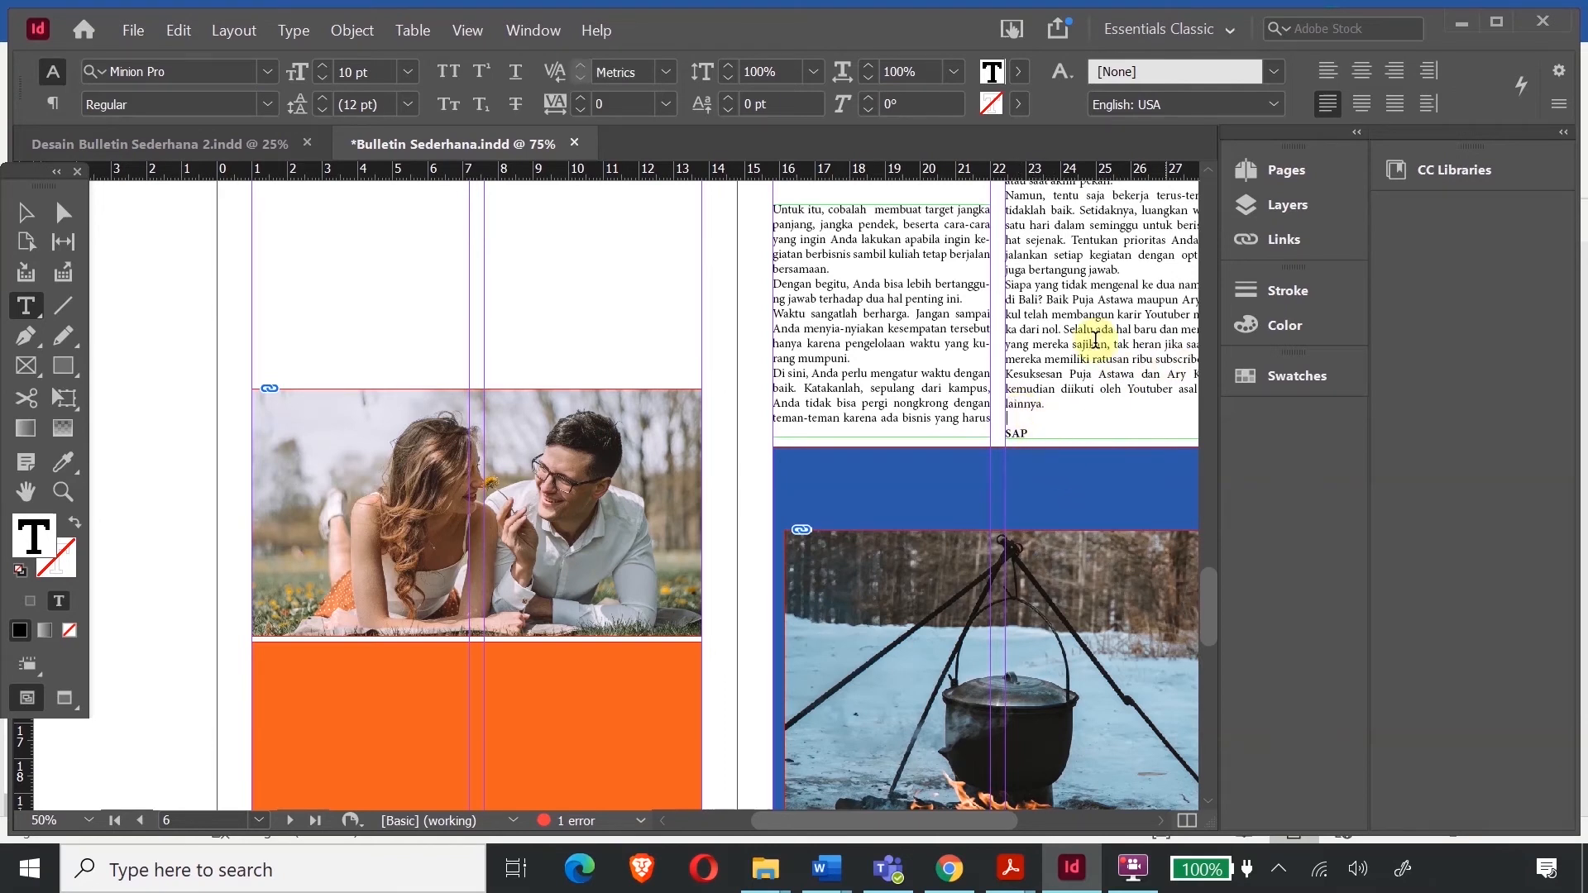
{"action": "scroll", "coordinate": [882, 368], "scroll_direction": "up", "scroll_amount": 2}
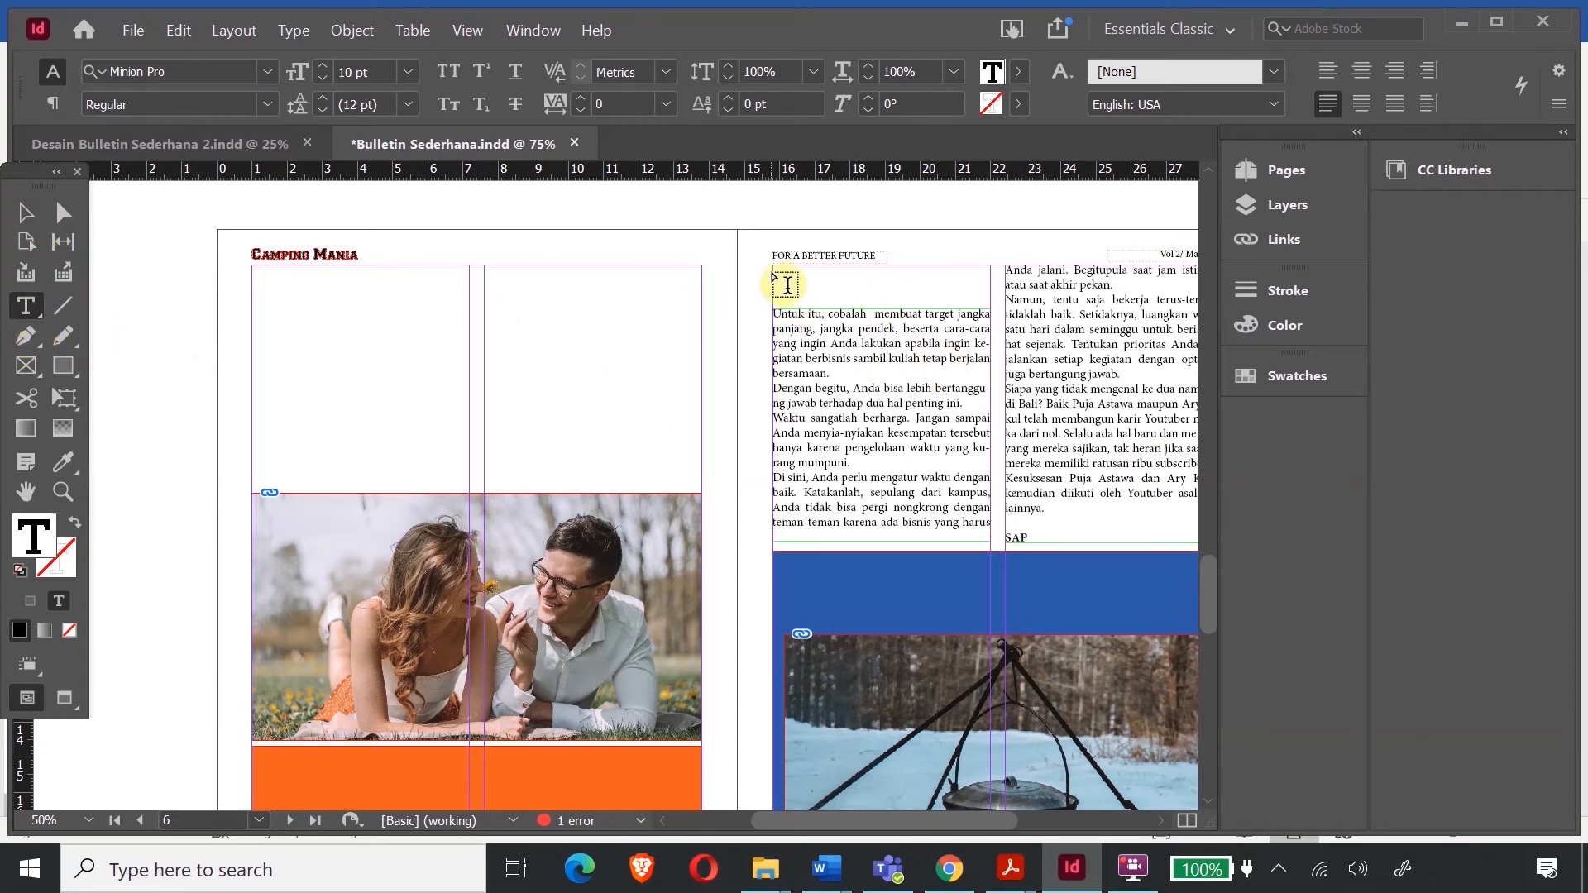
- Draw a small text frame above the left column and copy the page 1 cover headline
{"action": "left_click_drag", "start_coordinate": [773, 266], "coordinate": [992, 305]}
{"action": "scroll", "coordinate": [1067, 432], "scroll_direction": "up", "scroll_amount": 5}
{"action": "scroll", "coordinate": [1079, 441], "scroll_direction": "up", "scroll_amount": 20}
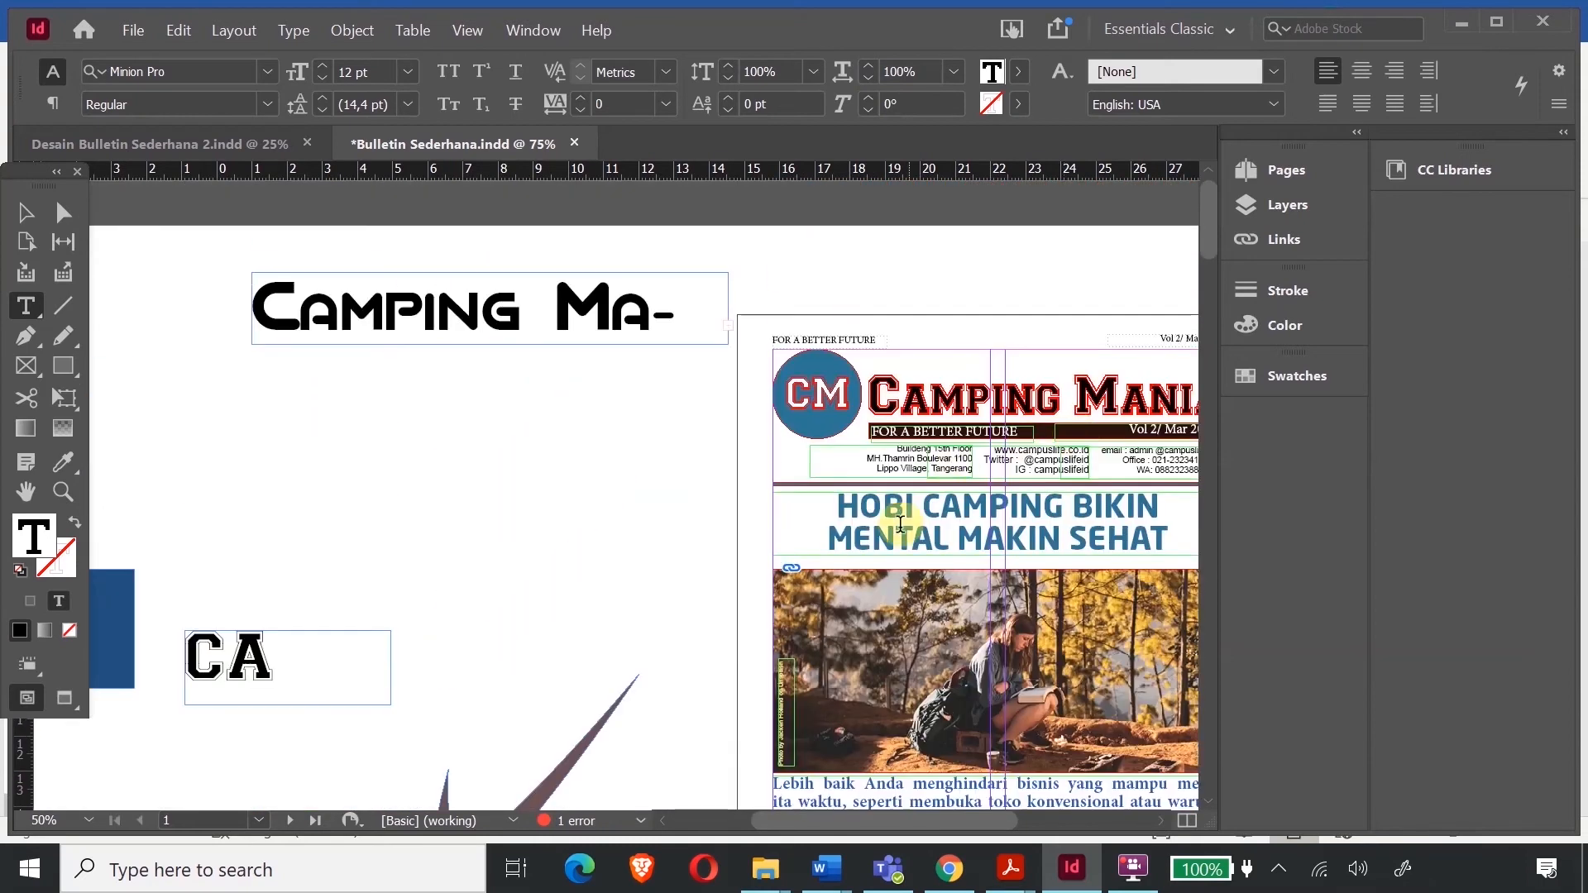
{"action": "left_click_drag", "start_coordinate": [1169, 542], "coordinate": [837, 496]}
{"action": "key", "text": "ctrl+c"}
{"action": "scroll", "coordinate": [967, 521], "scroll_direction": "down", "scroll_amount": 8}
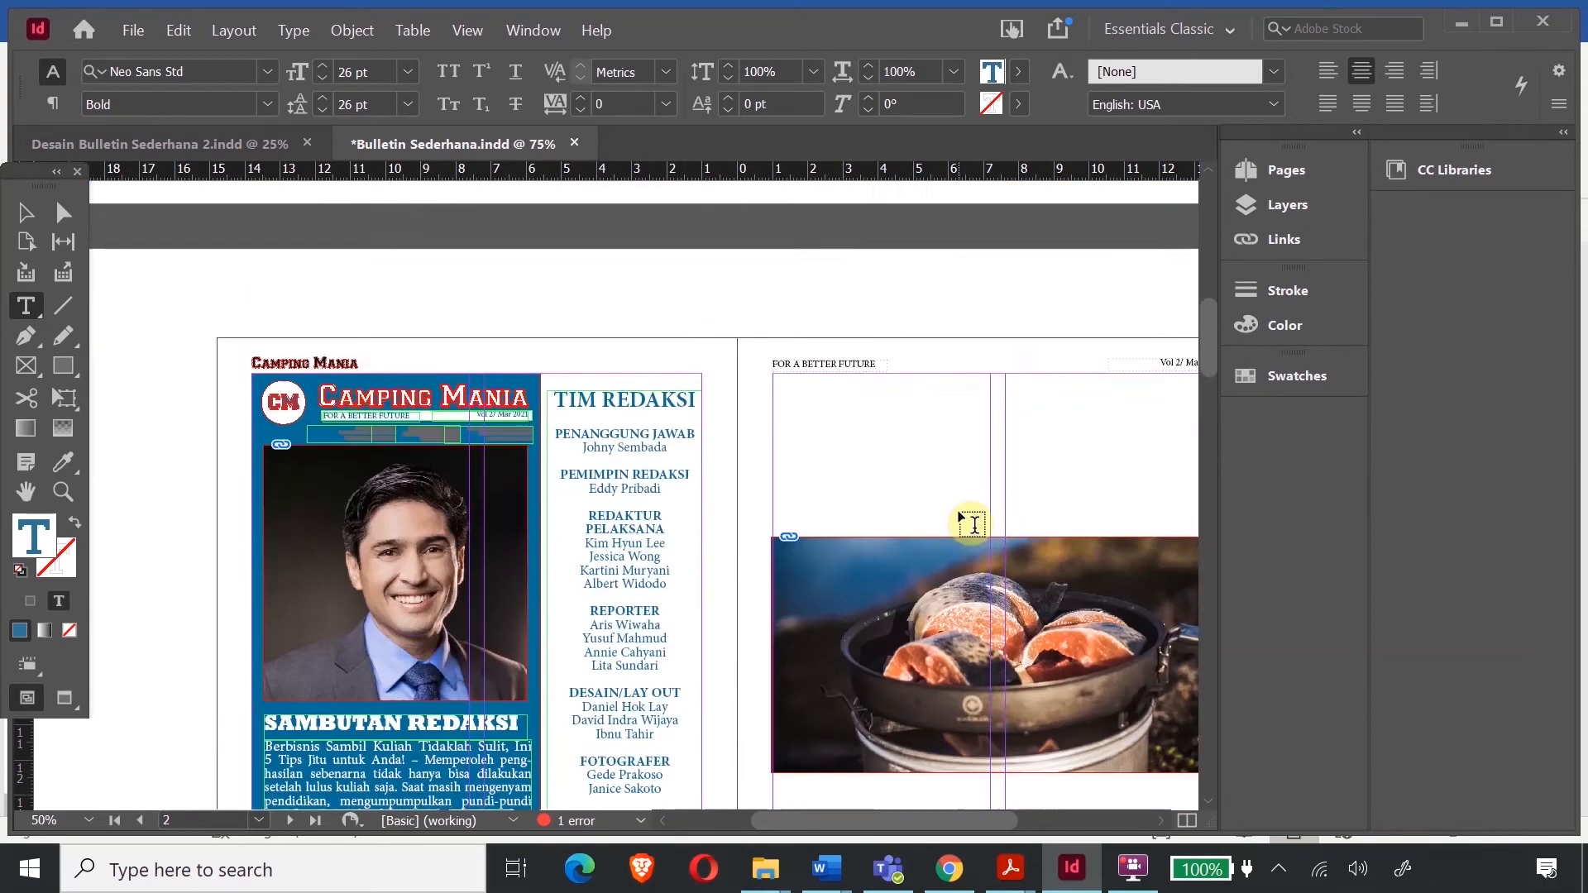
{"action": "scroll", "coordinate": [972, 524], "scroll_direction": "down", "scroll_amount": 15}
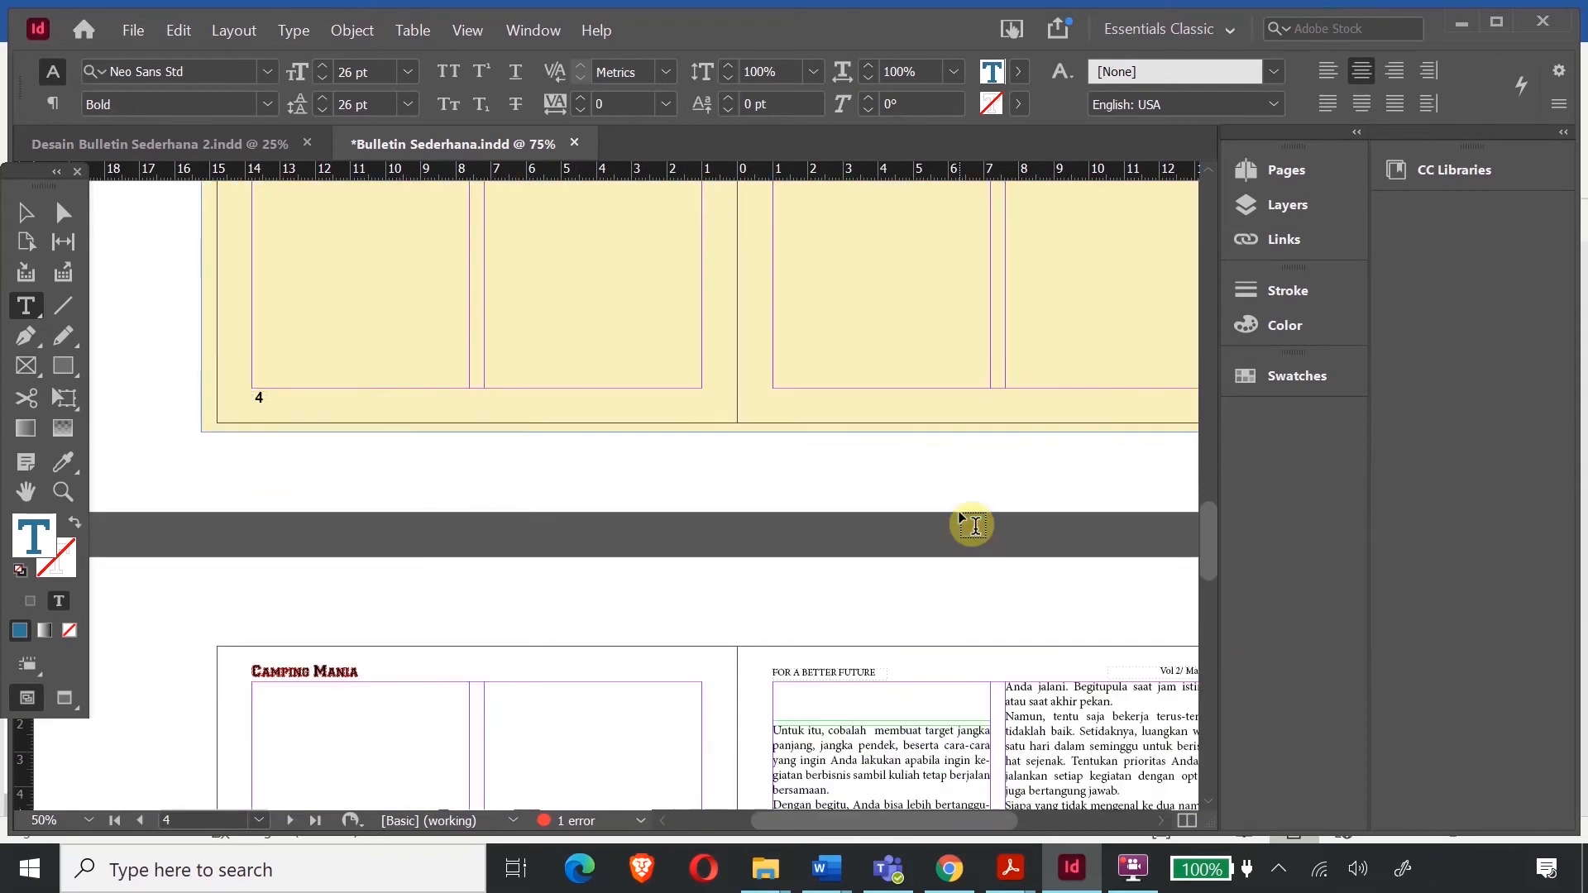
{"action": "scroll", "coordinate": [972, 524], "scroll_direction": "down", "scroll_amount": 5}
- Paste 'HOBI CAMPING BIKIN MENTAL MAKIN SEHAT' into the frame, center it, and shrink it to 10 pt
{"action": "left_click", "coordinate": [833, 338]}
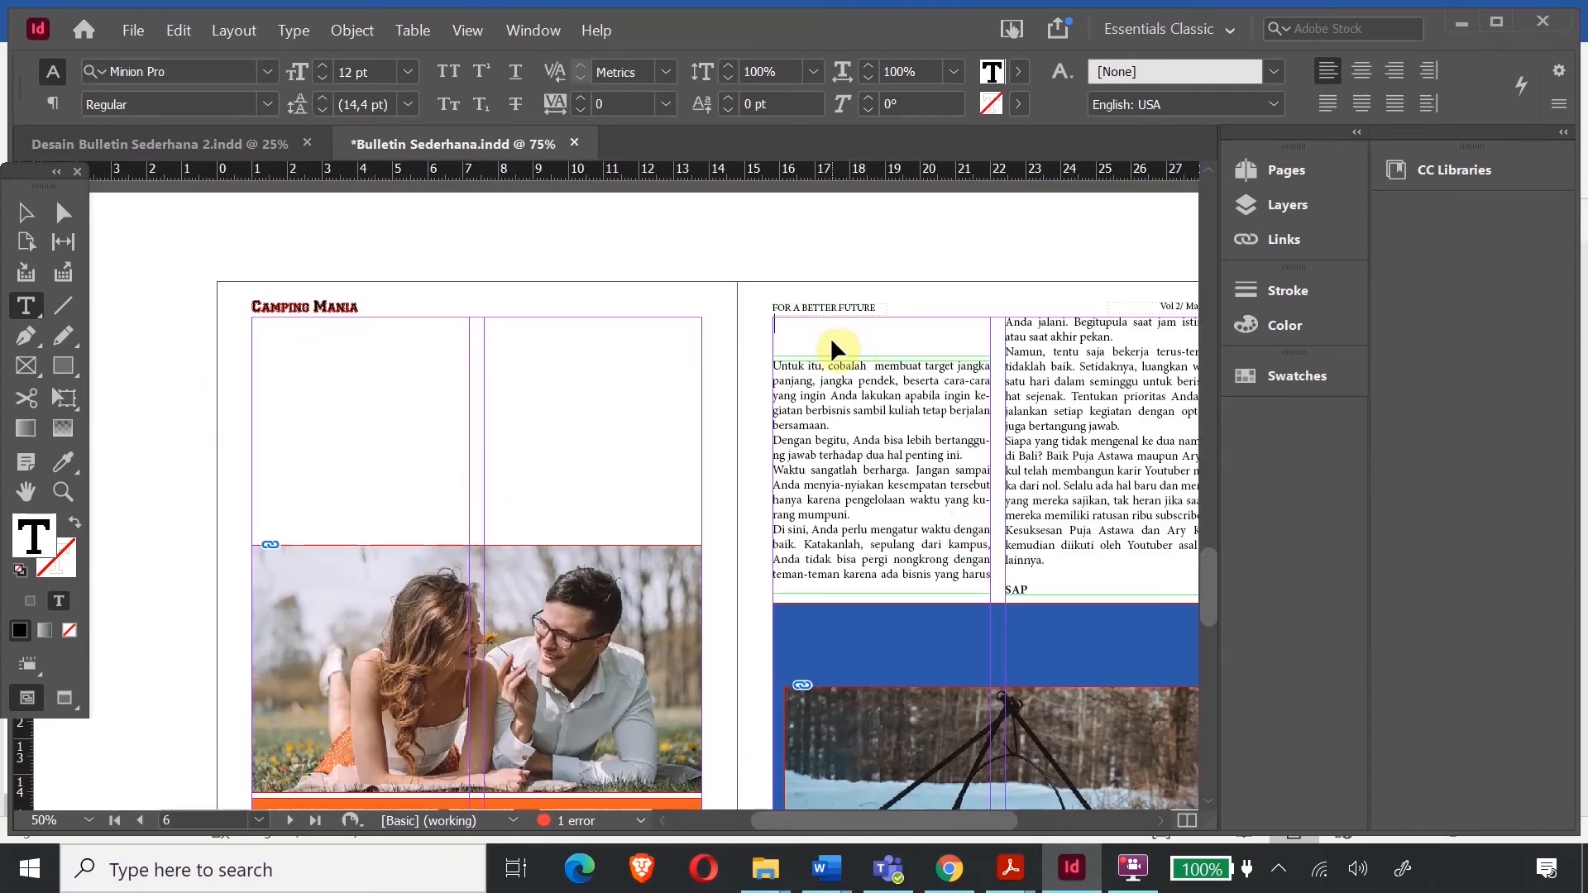
{"action": "key", "text": "ctrl+v"}
{"action": "key", "text": "ctrl+shift+c"}
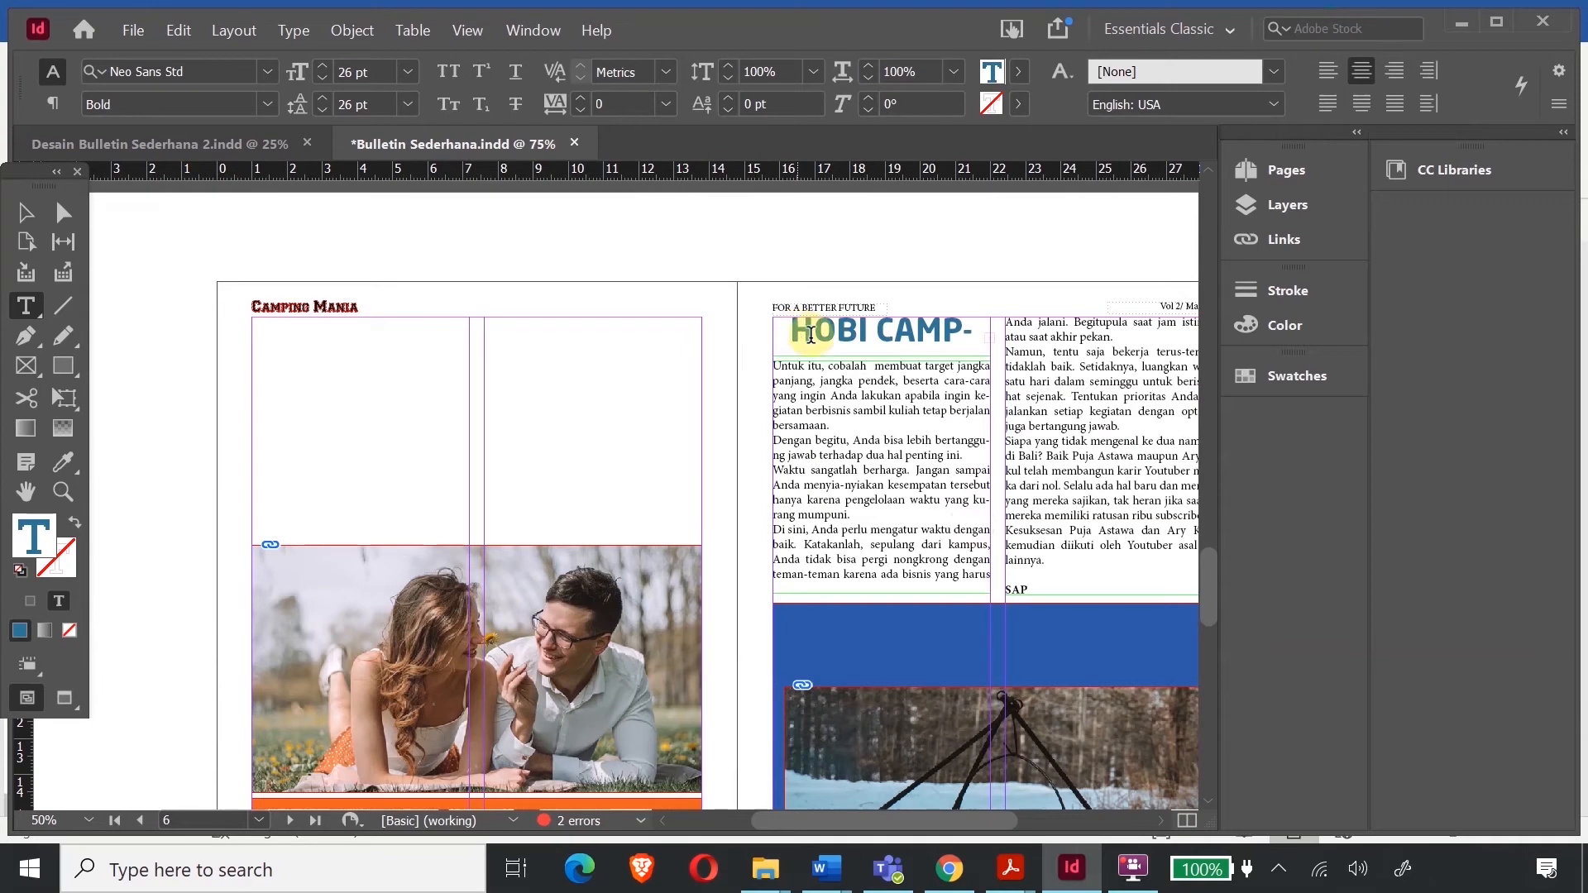
{"action": "triple_click", "coordinate": [845, 349]}
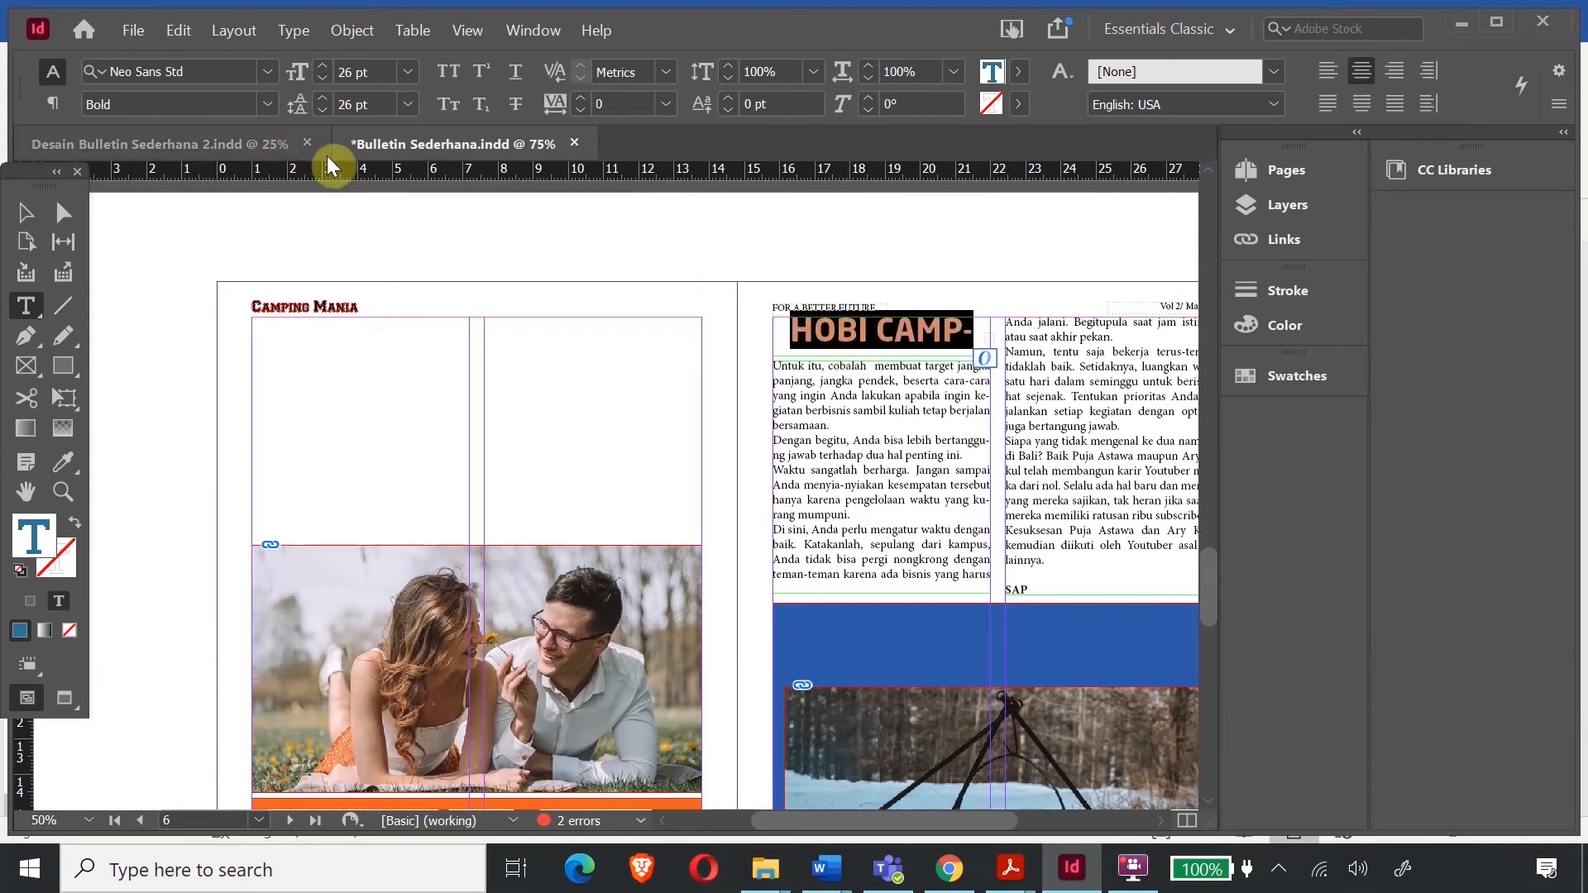
{"action": "left_click", "coordinate": [319, 80]}
{"action": "left_click", "coordinate": [320, 79]}
{"action": "left_click", "coordinate": [319, 79]}
{"action": "left_click", "coordinate": [320, 79]}
{"action": "left_click", "coordinate": [319, 79]}
{"action": "left_click", "coordinate": [320, 79]}
{"action": "left_click", "coordinate": [319, 80]}
{"action": "left_click", "coordinate": [320, 79]}
{"action": "left_click", "coordinate": [320, 80]}
{"action": "left_click", "coordinate": [320, 80]}
{"action": "left_click", "coordinate": [319, 79]}
{"action": "left_click", "coordinate": [319, 79]}
{"action": "left_click", "coordinate": [320, 80]}
{"action": "left_click", "coordinate": [320, 80]}
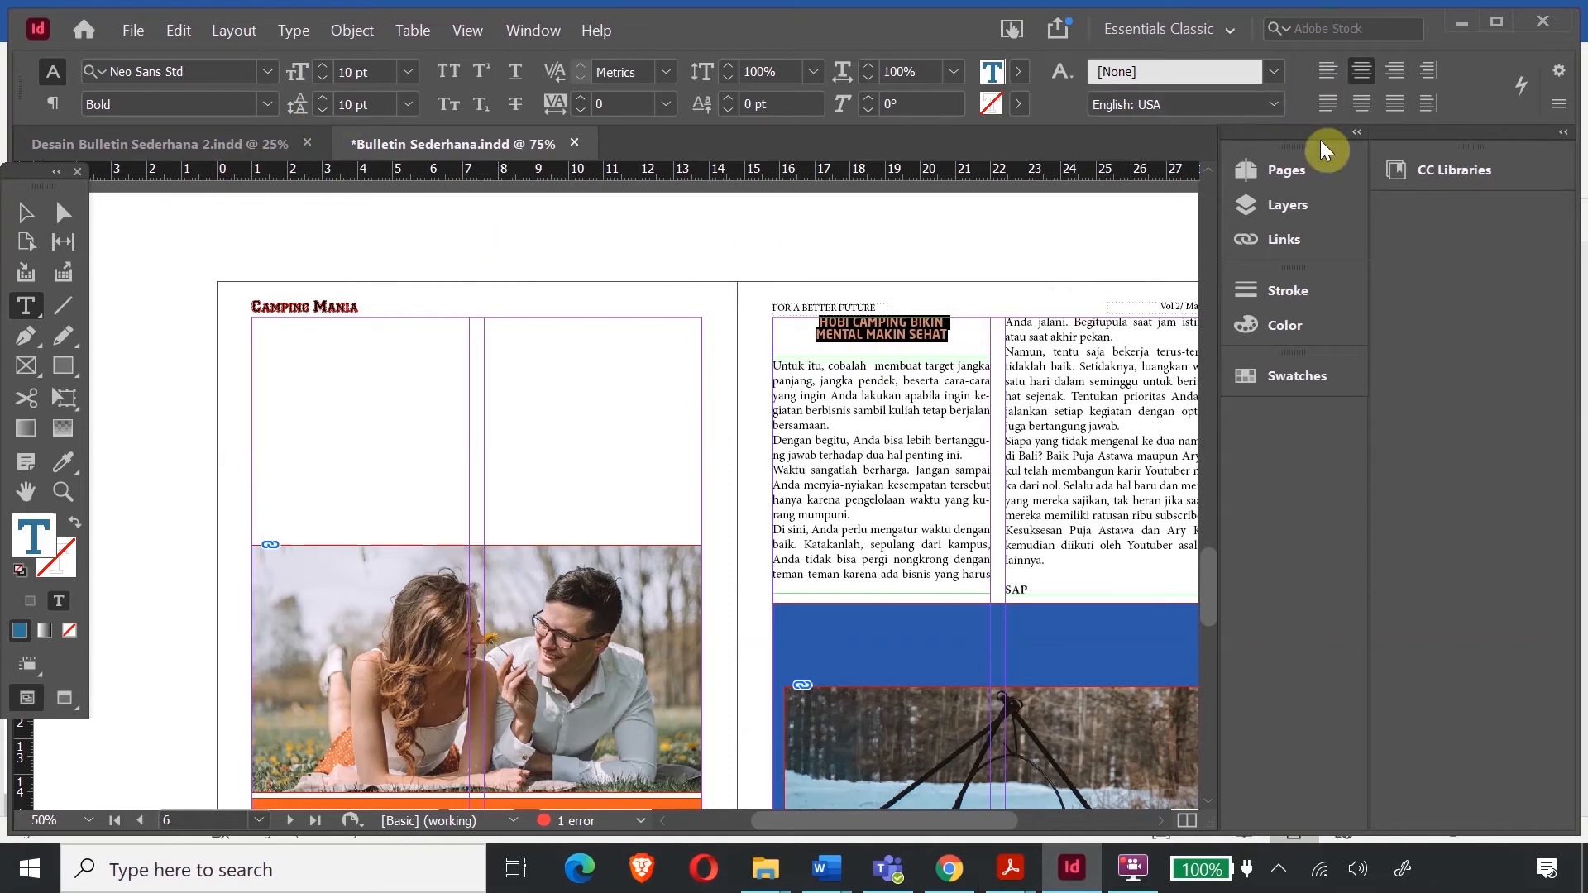
- Left-align the headline, cut it to 'HOBI CAMPING BIKIN ...', and add 'Sambungan dari halaman 1' below
{"action": "left_click", "coordinate": [1328, 103]}
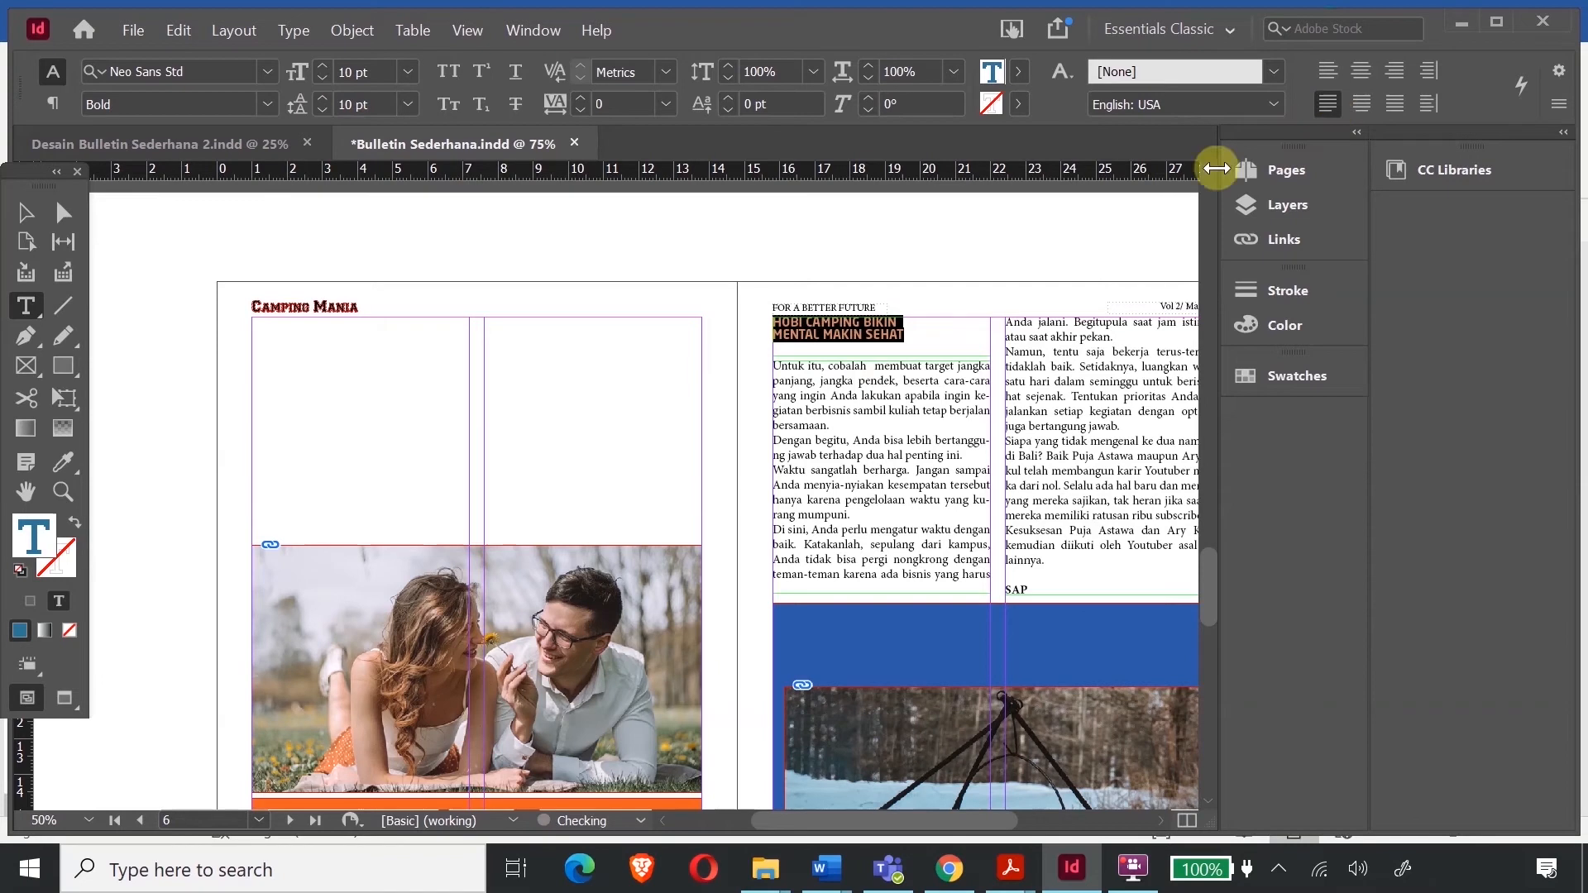
{"action": "left_click", "coordinate": [901, 321]}
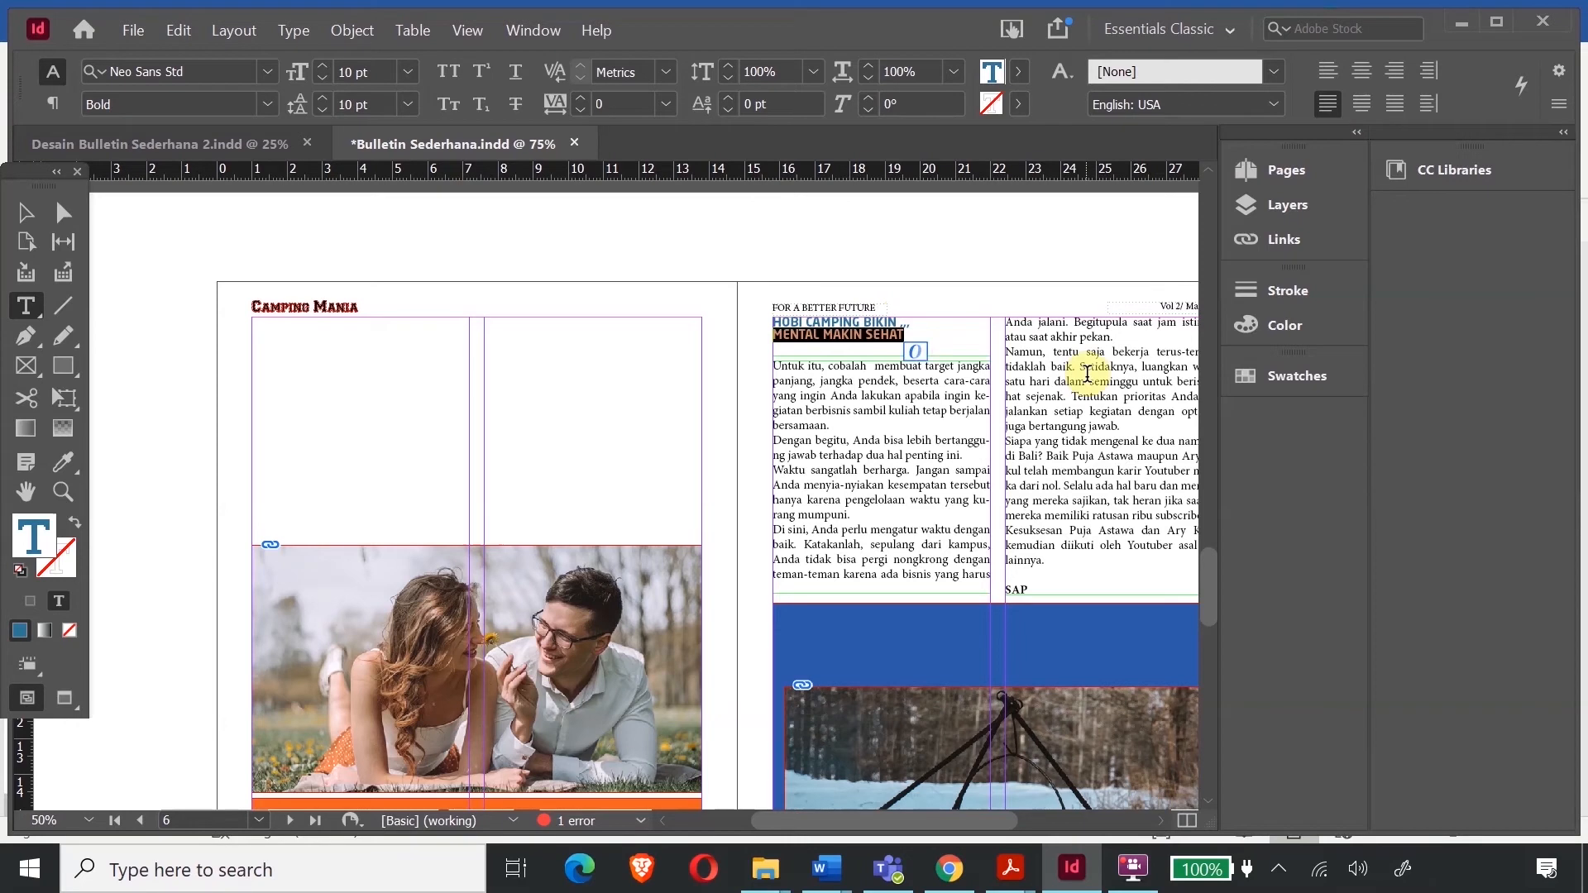
{"action": "key", "text": "BackSpace"}
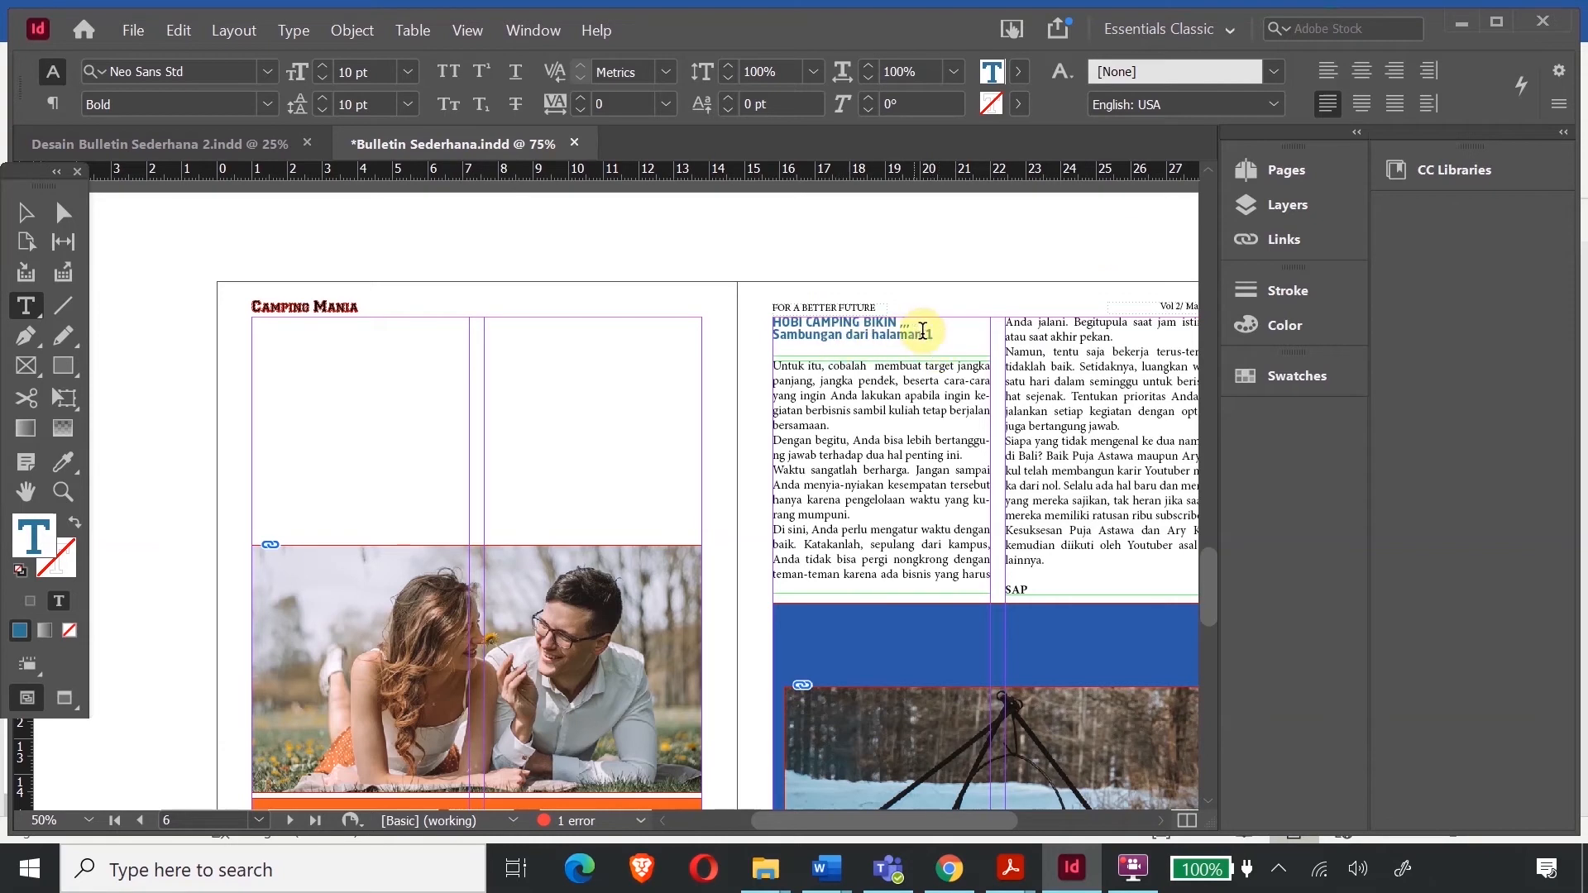
{"action": "left_click_drag", "start_coordinate": [932, 331], "coordinate": [780, 332]}
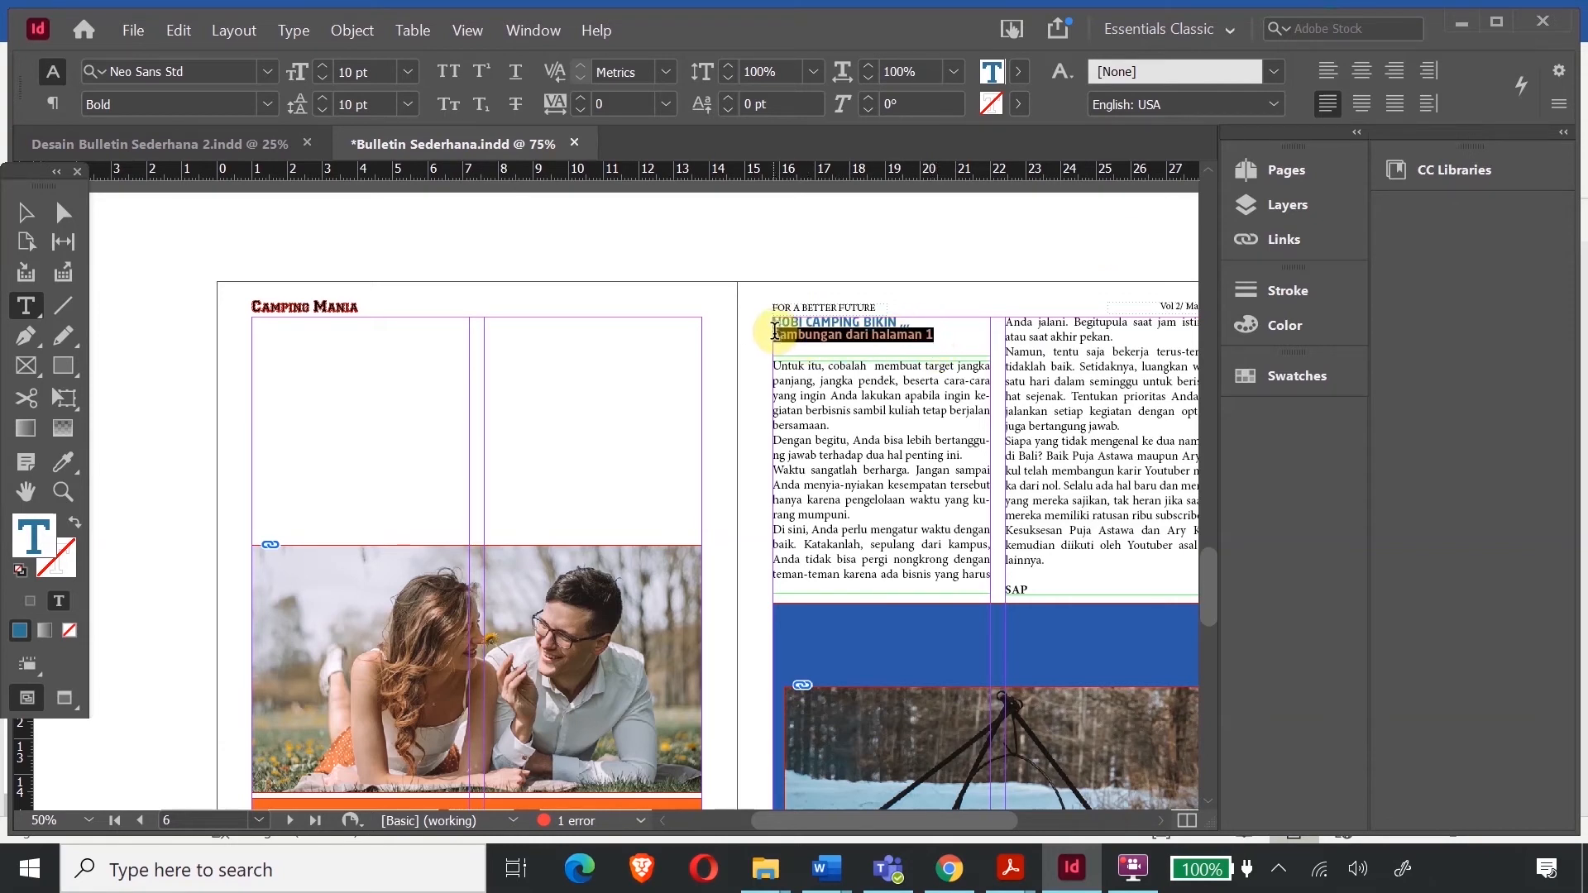
- Give the 'Sambungan dari halaman 1' line the body text formatting in Italic
{"action": "left_click", "coordinate": [63, 466]}
{"action": "left_click", "coordinate": [783, 368]}
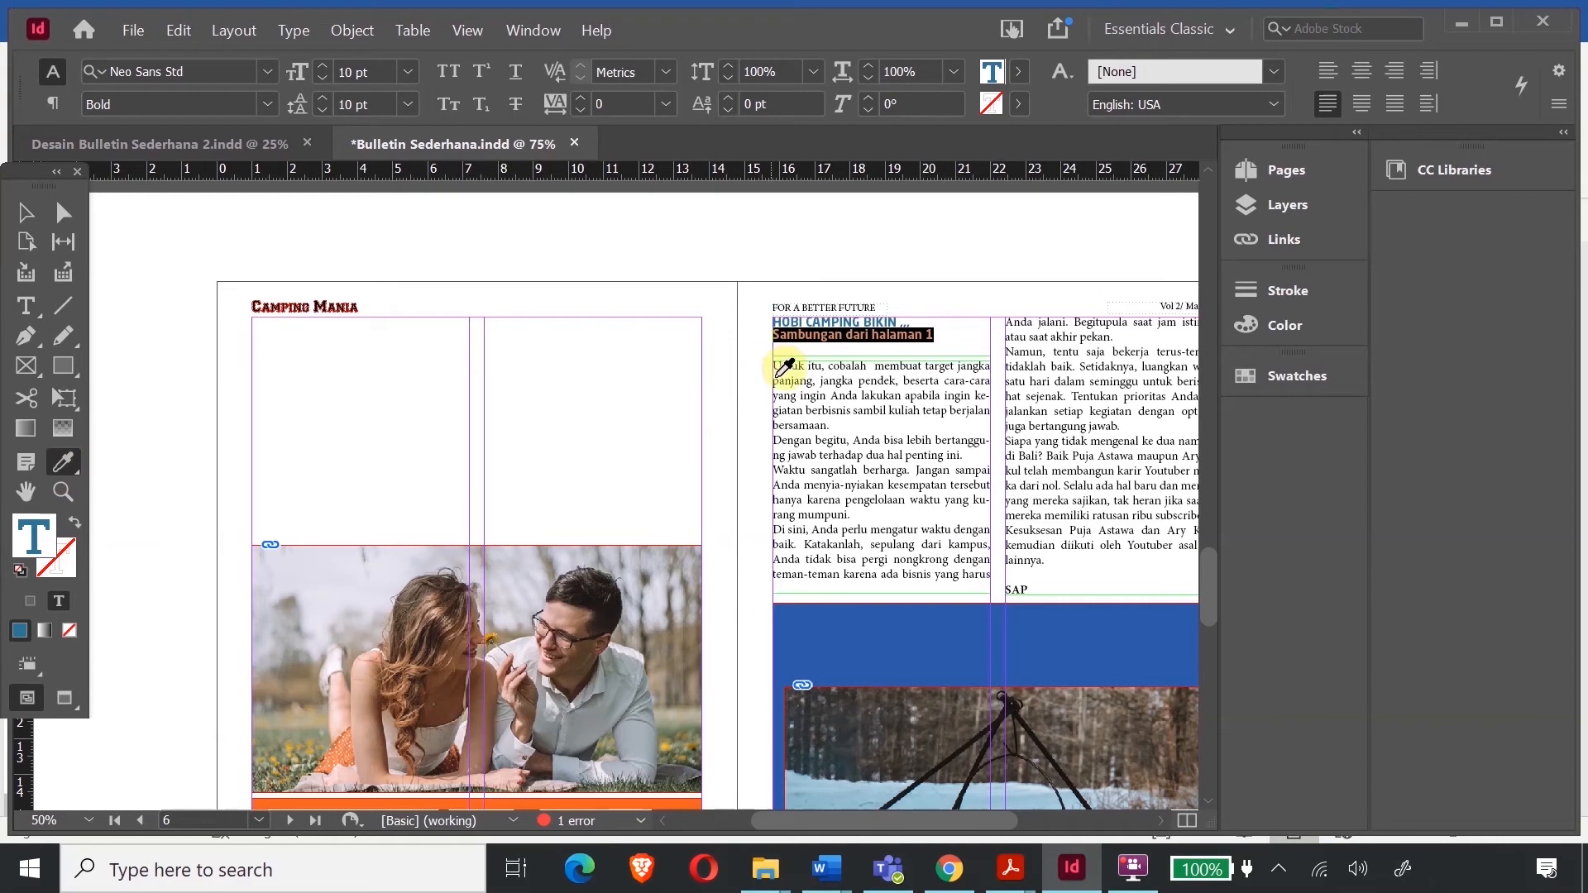
{"action": "left_click", "coordinate": [794, 370]}
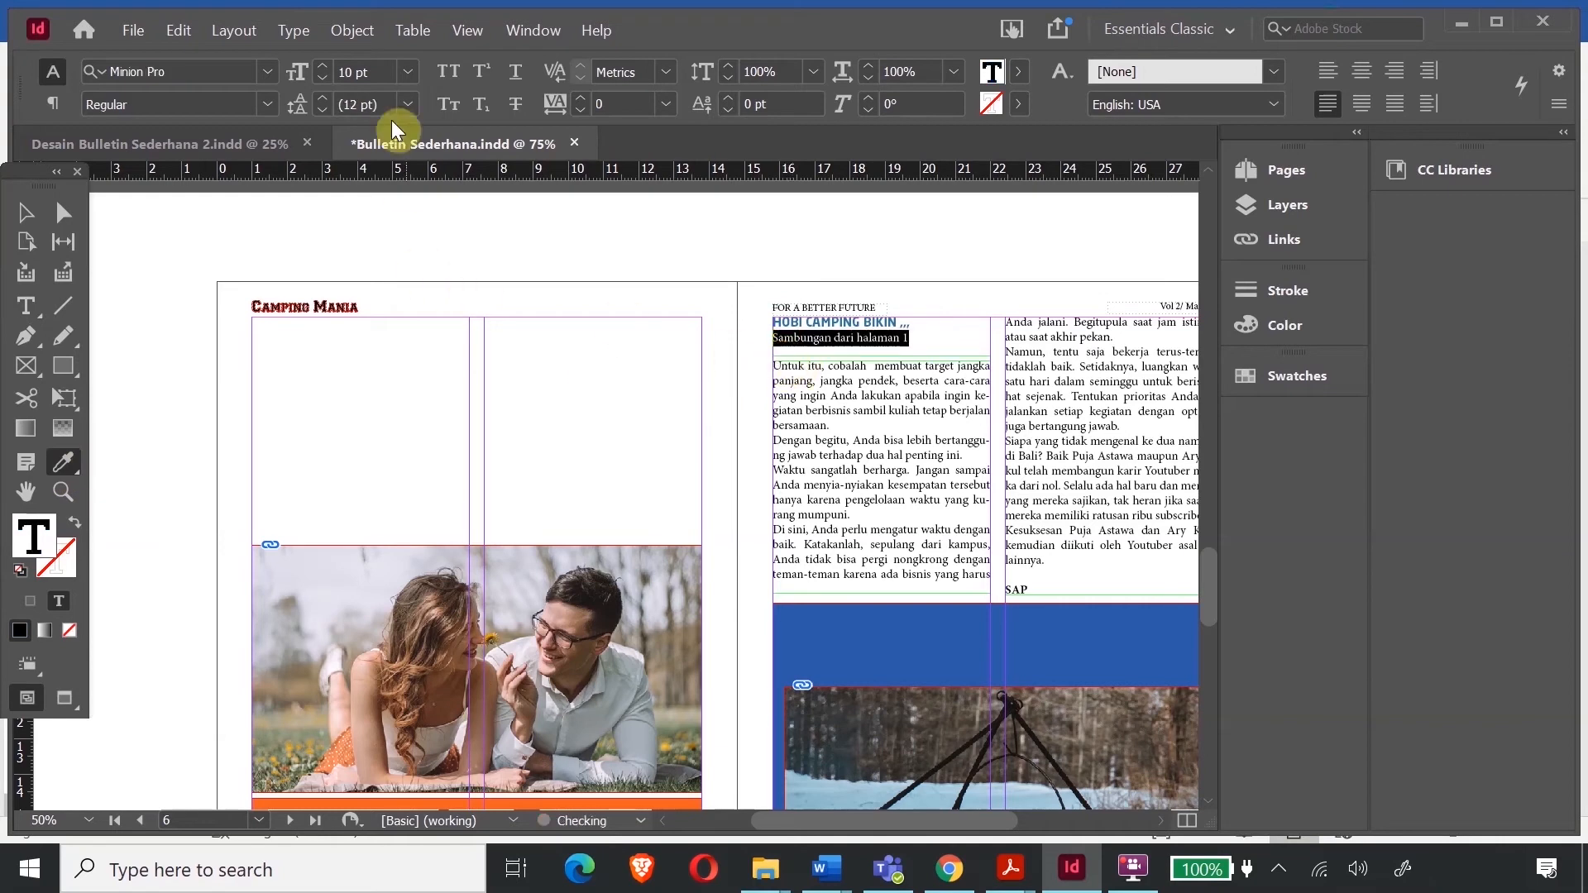
{"action": "left_click", "coordinate": [257, 104]}
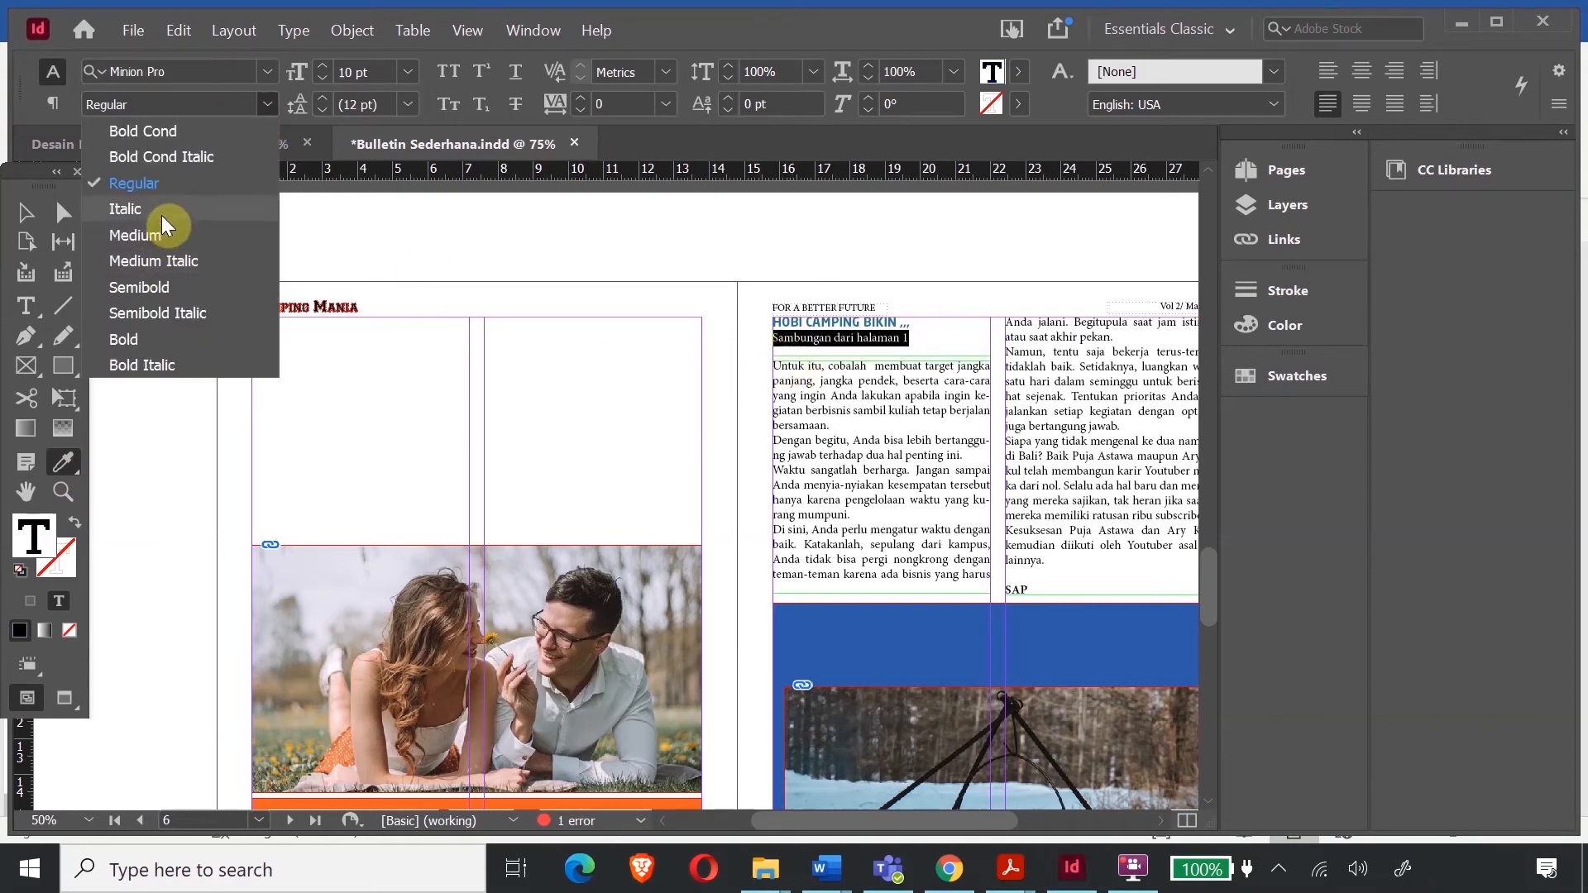
{"action": "left_click", "coordinate": [161, 212]}
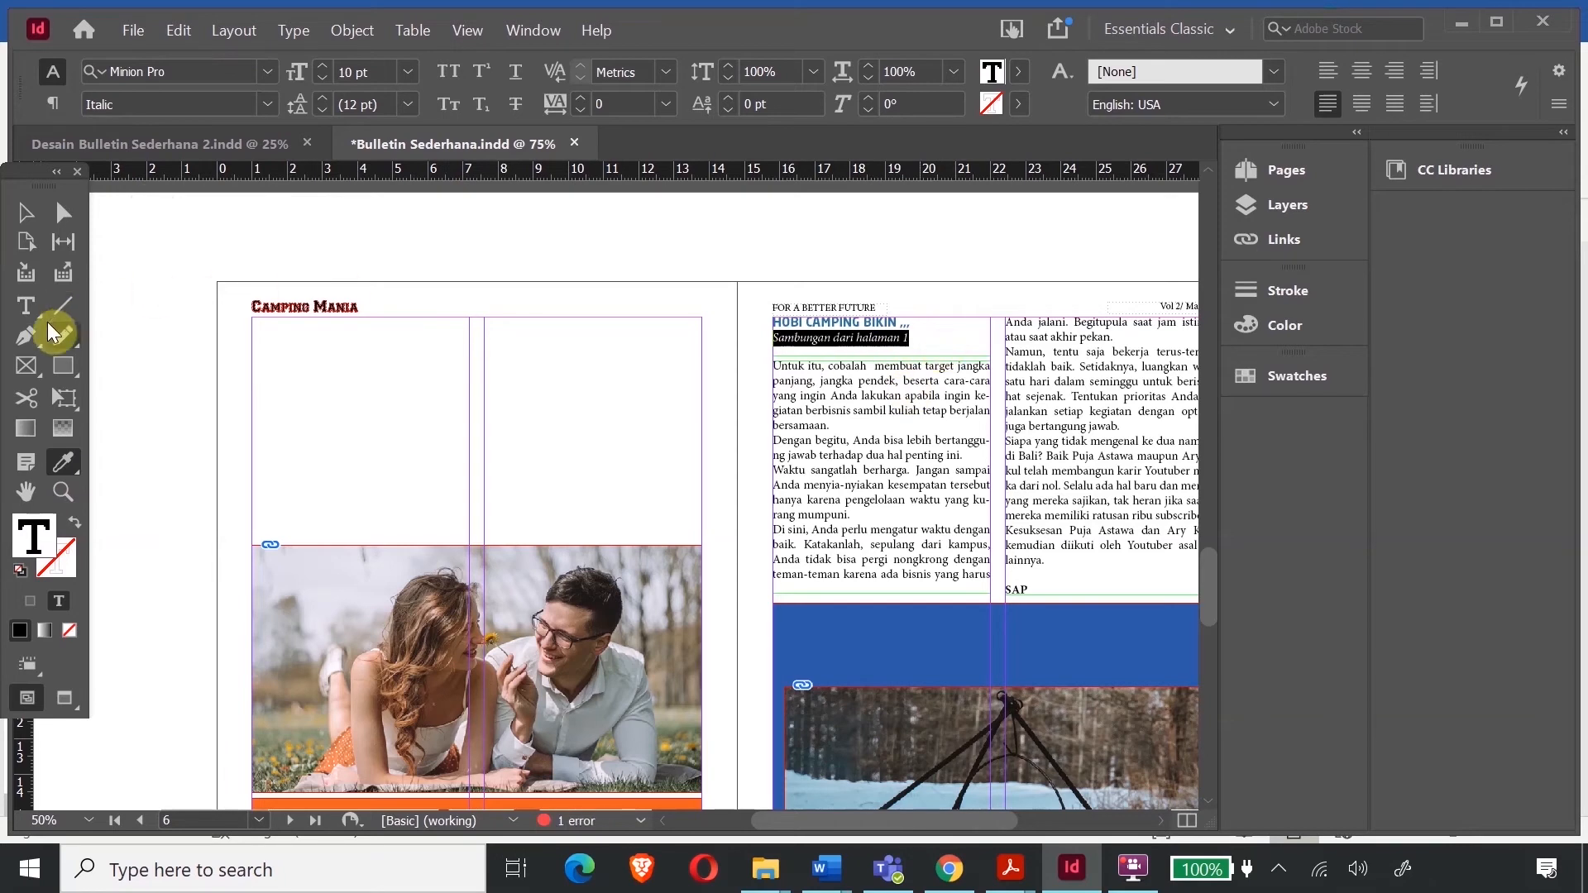
{"action": "left_click", "coordinate": [25, 306]}
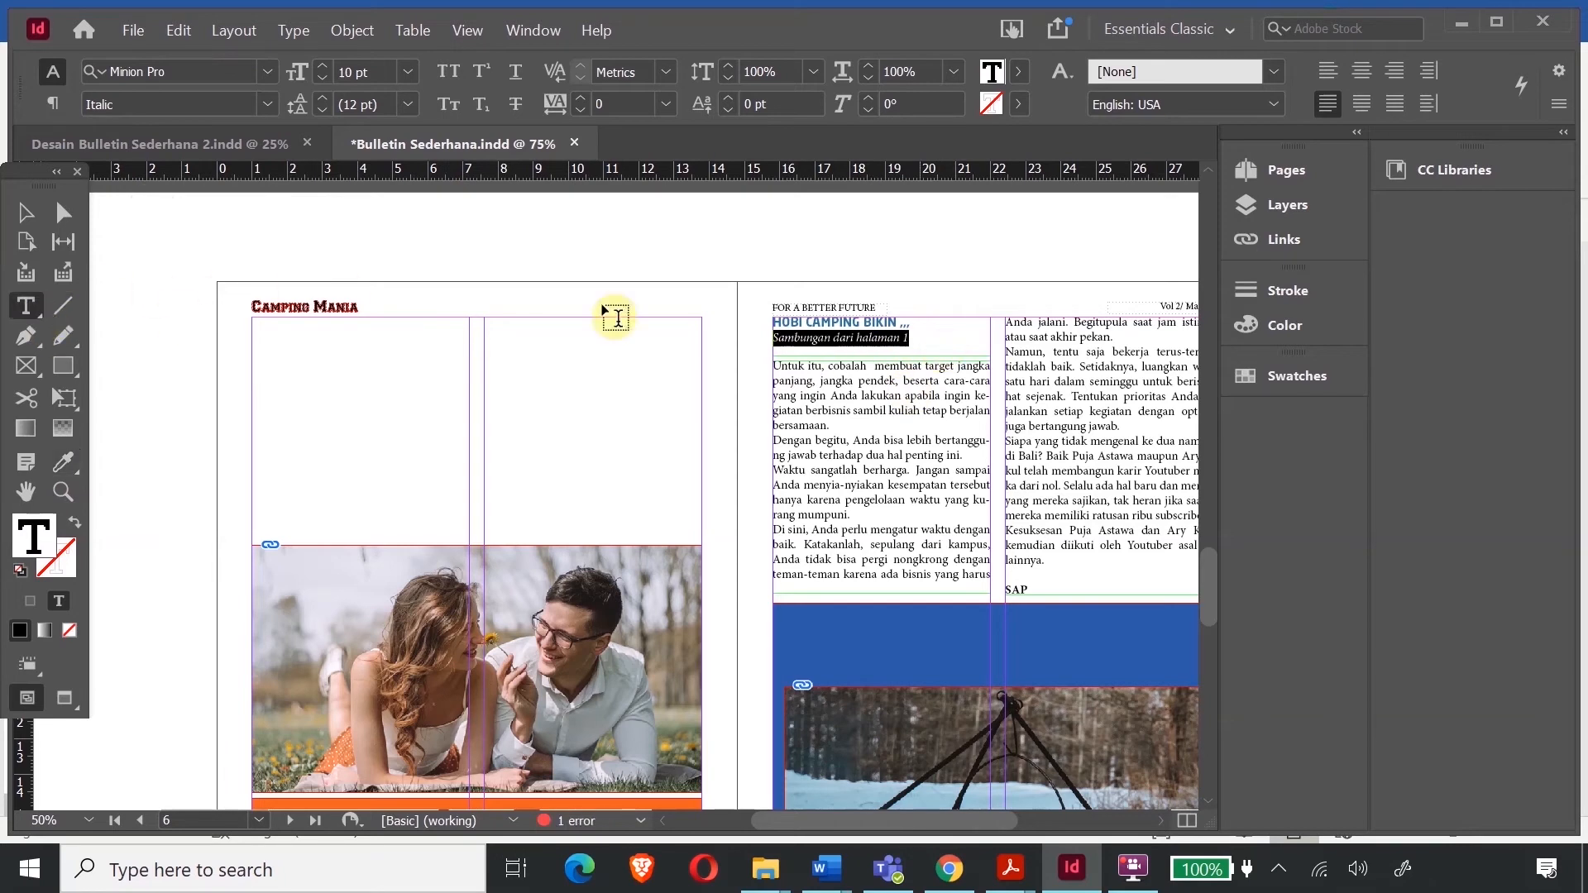
- Enlarge the 'HOBI CAMPING BIKIN ...' heading to 16 pt and nudge its frame down slightly
{"action": "left_click", "coordinate": [916, 322]}
{"action": "left_click_drag", "start_coordinate": [917, 322], "coordinate": [790, 321]}
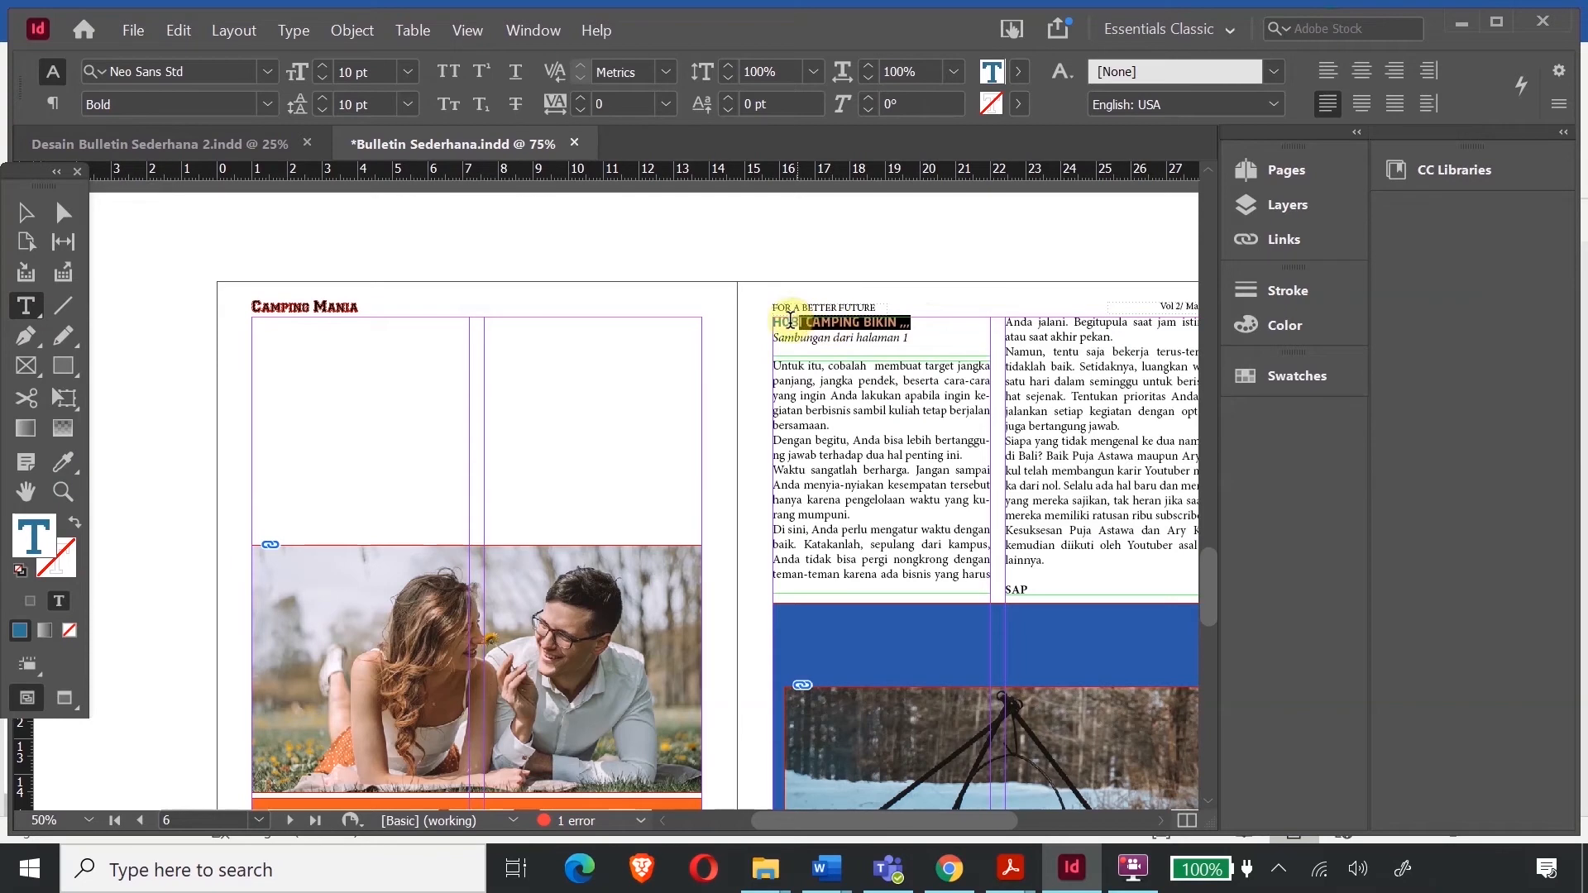
{"action": "left_click", "coordinate": [322, 69]}
{"action": "left_click", "coordinate": [322, 70]}
{"action": "left_click", "coordinate": [322, 69]}
{"action": "left_click", "coordinate": [322, 70]}
{"action": "left_click", "coordinate": [322, 70]}
{"action": "left_click", "coordinate": [322, 69]}
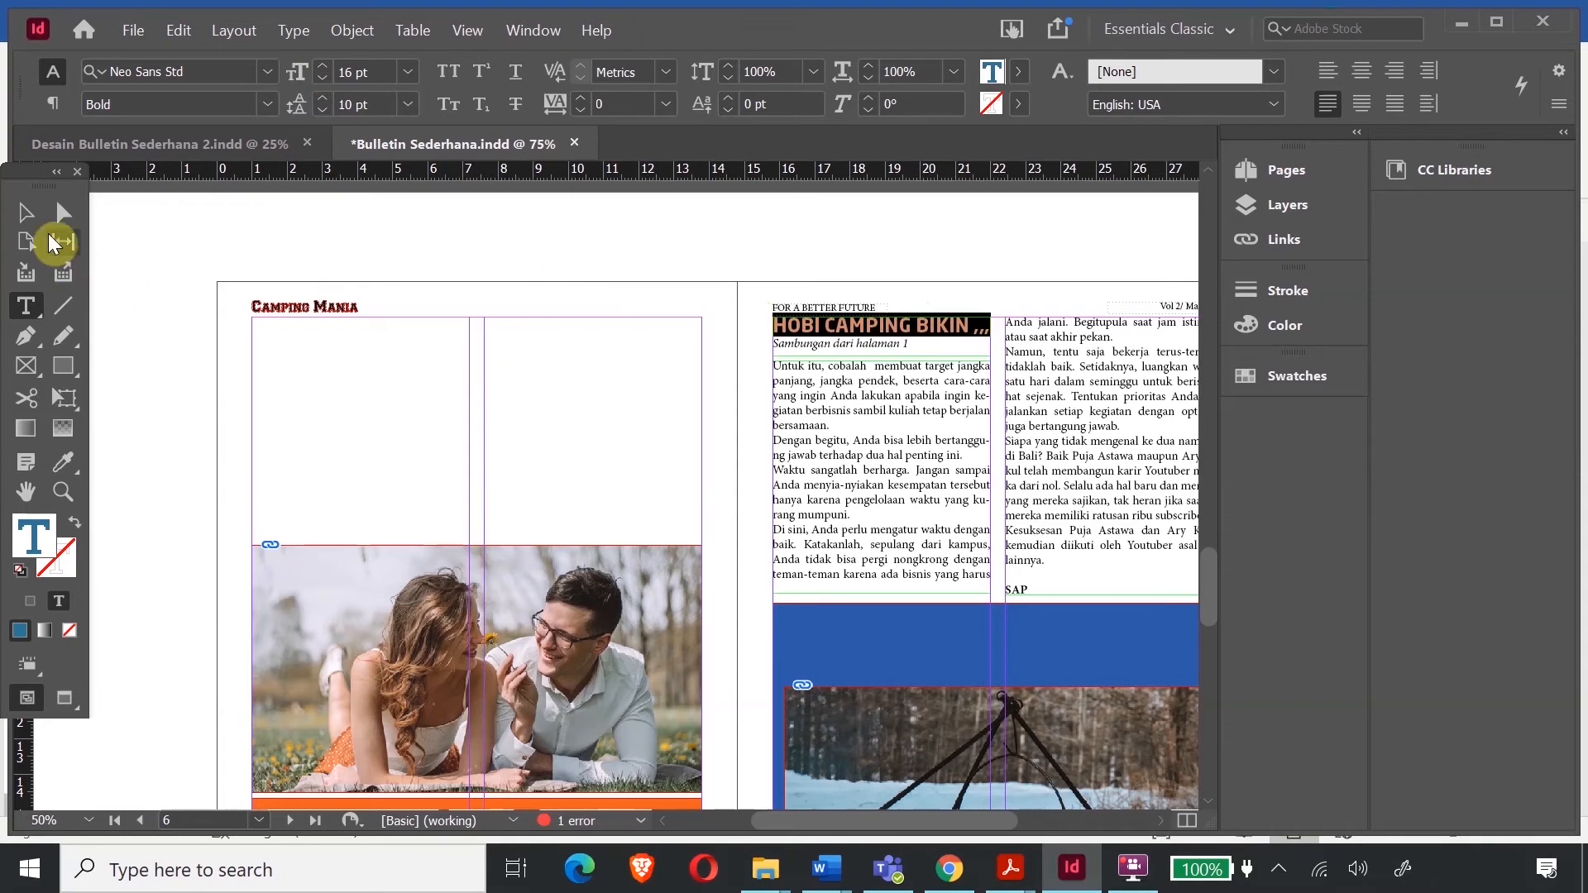
{"action": "left_click", "coordinate": [29, 215]}
{"action": "key", "text": "Down"}
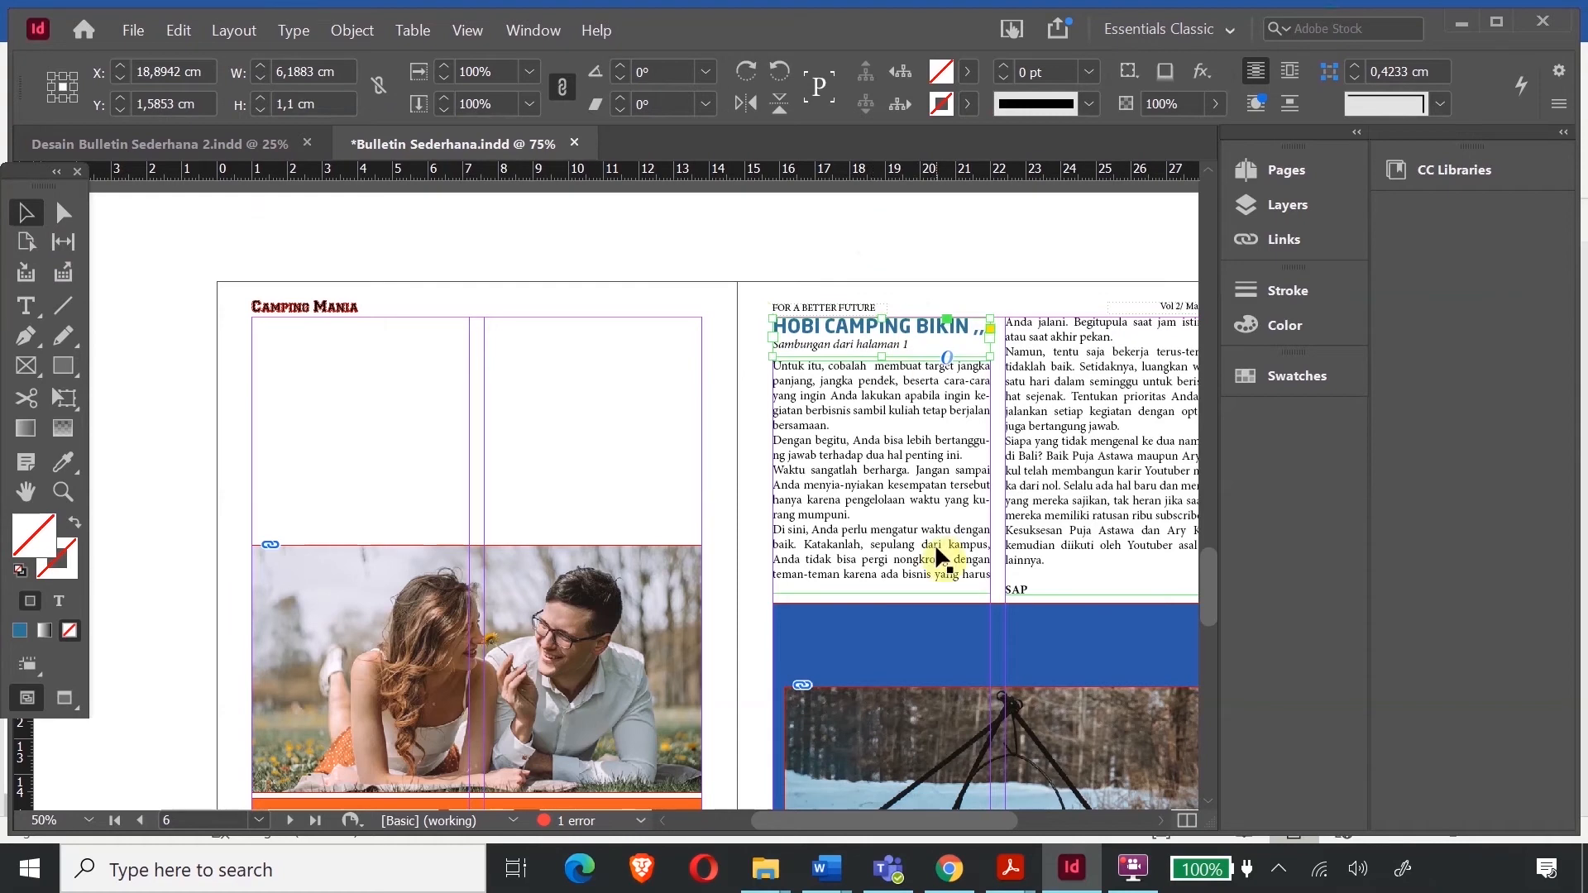
- Copy the page 1 headline frame and paste it at page 3's top margin
{"action": "scroll", "coordinate": [967, 674], "scroll_direction": "down", "scroll_amount": 2}
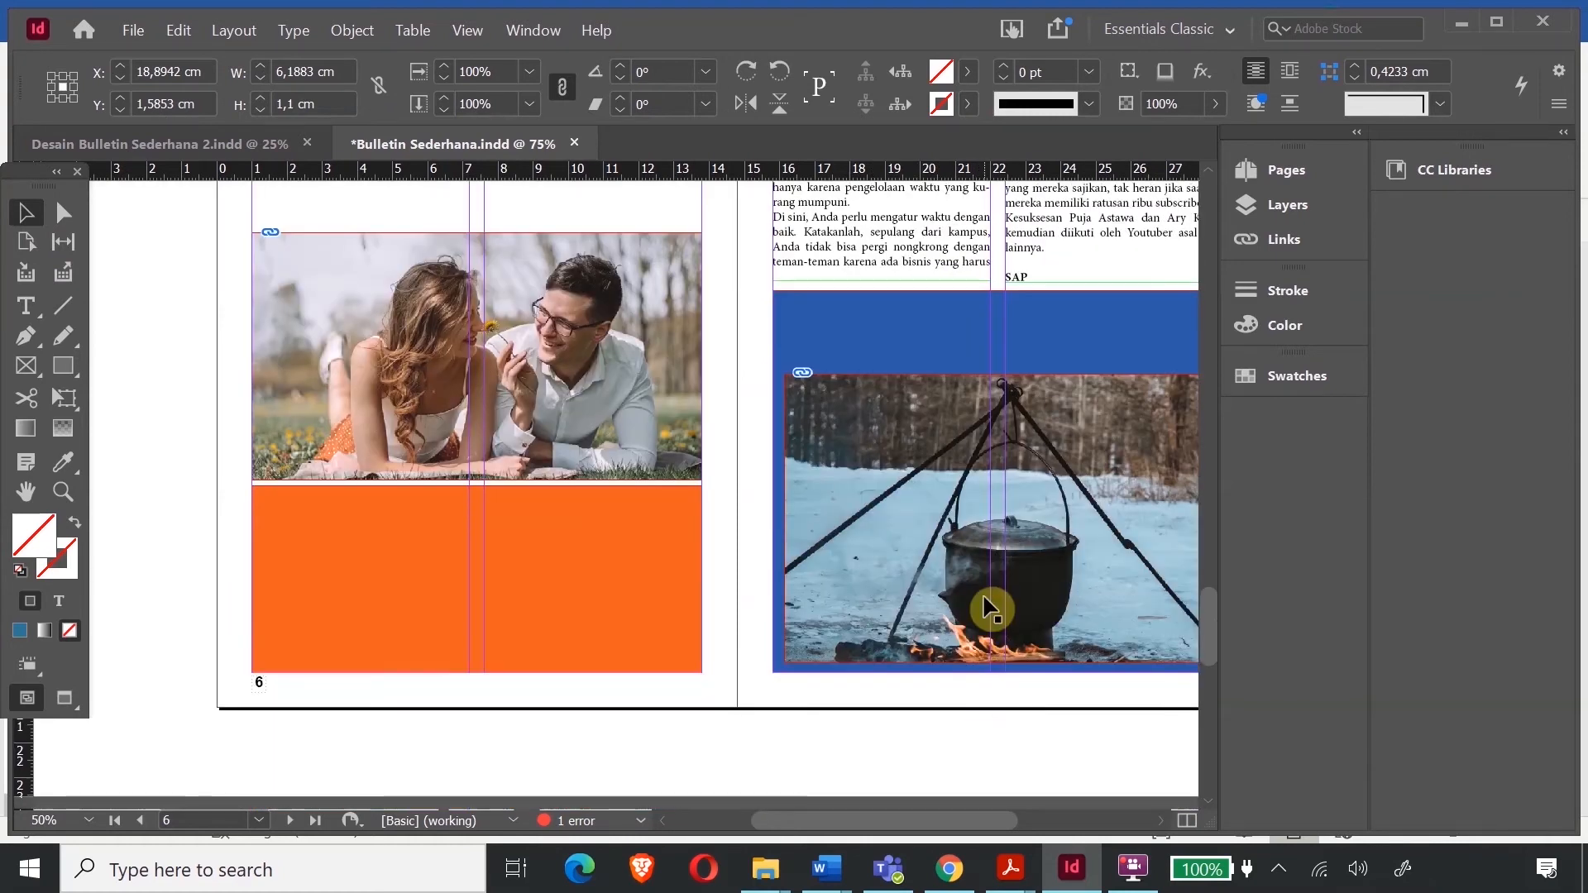
{"action": "scroll", "coordinate": [985, 597], "scroll_direction": "up", "scroll_amount": 1}
{"action": "scroll", "coordinate": [876, 488], "scroll_direction": "up", "scroll_amount": 20}
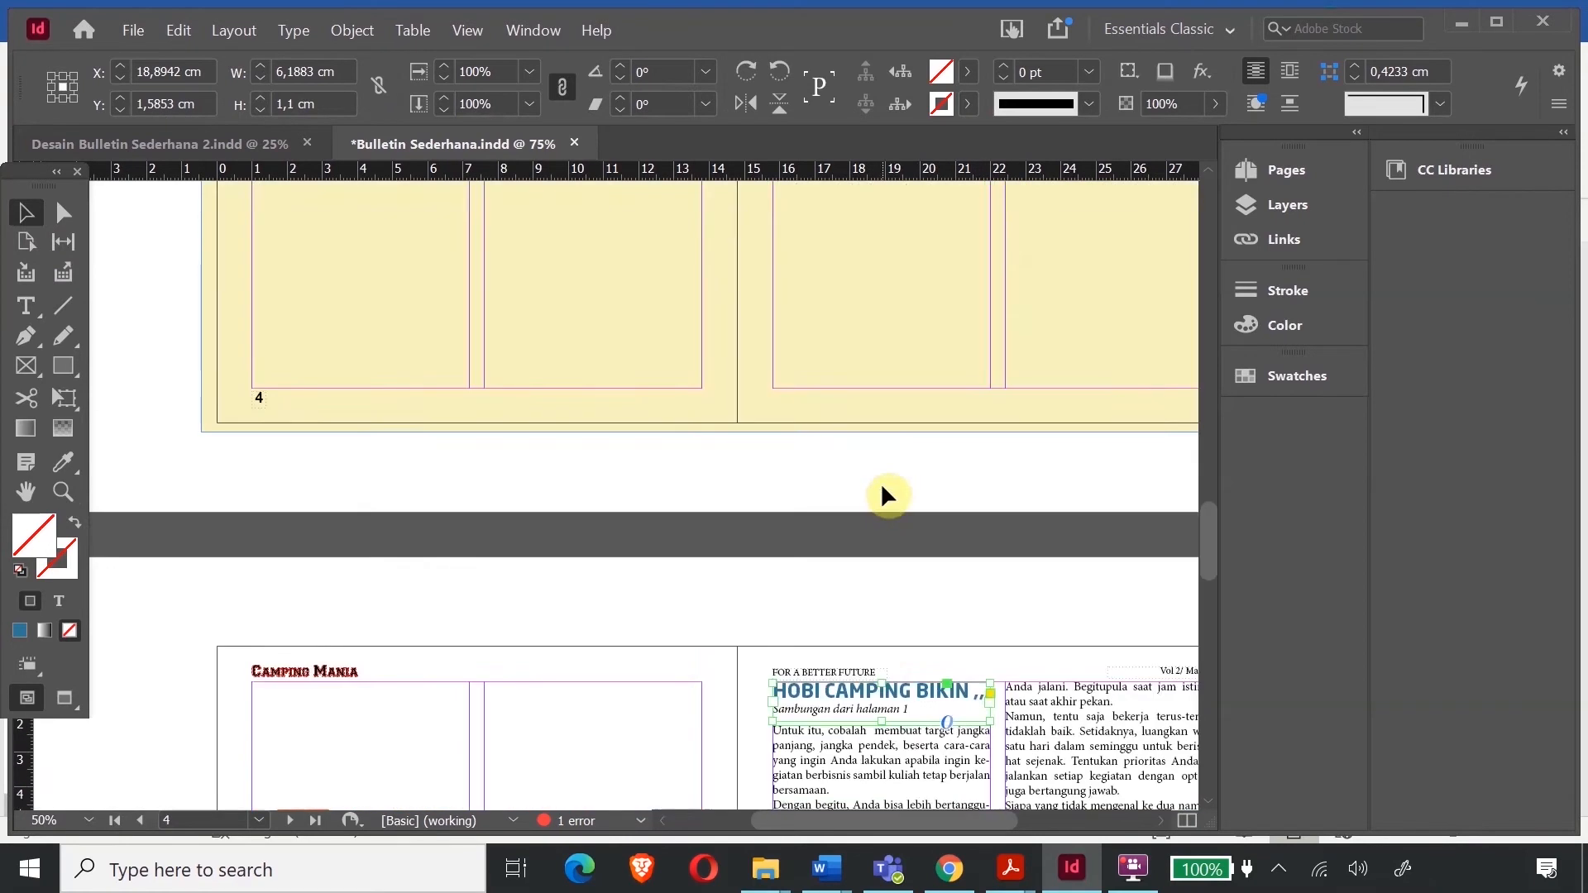
{"action": "scroll", "coordinate": [901, 471], "scroll_direction": "down", "scroll_amount": 4}
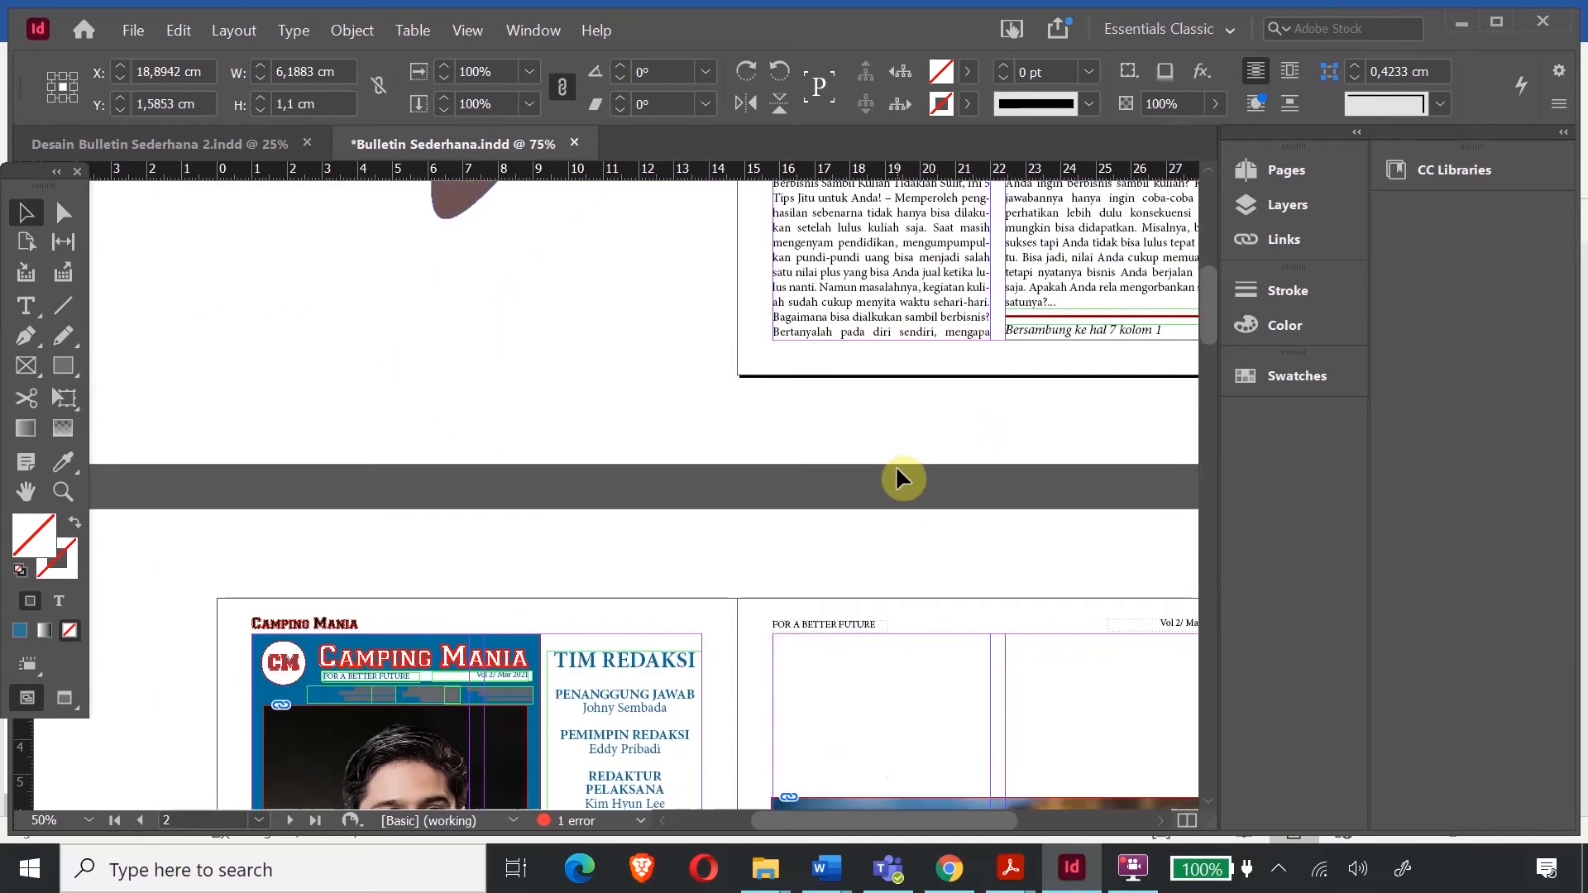
{"action": "scroll", "coordinate": [957, 580], "scroll_direction": "down", "scroll_amount": 6}
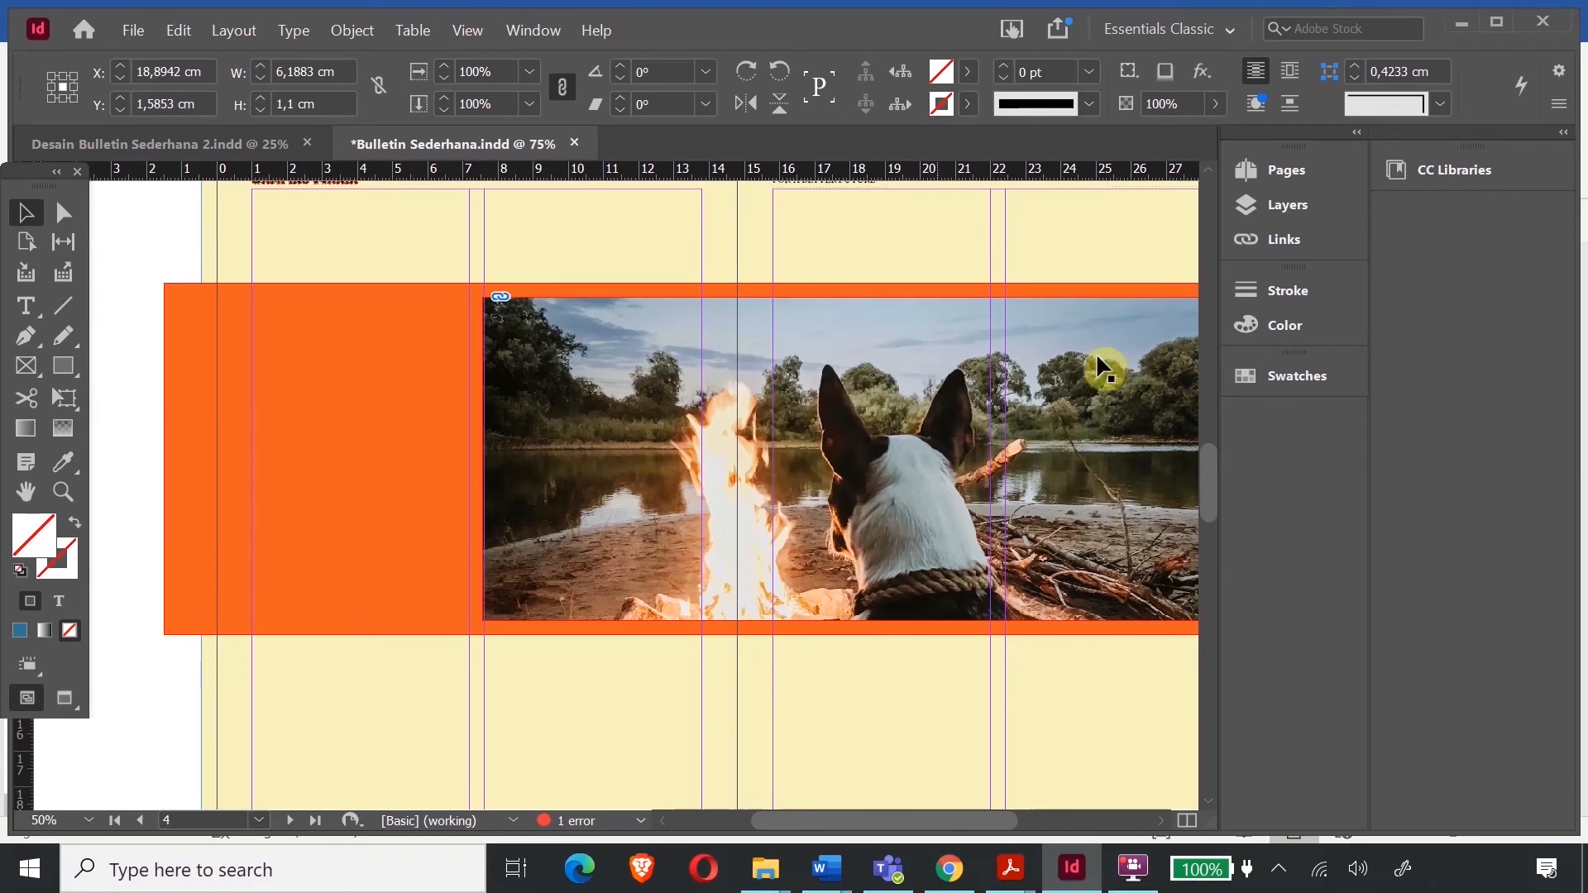
{"action": "scroll", "coordinate": [1097, 356], "scroll_direction": "up", "scroll_amount": 6}
{"action": "scroll", "coordinate": [1019, 389], "scroll_direction": "up", "scroll_amount": 5}
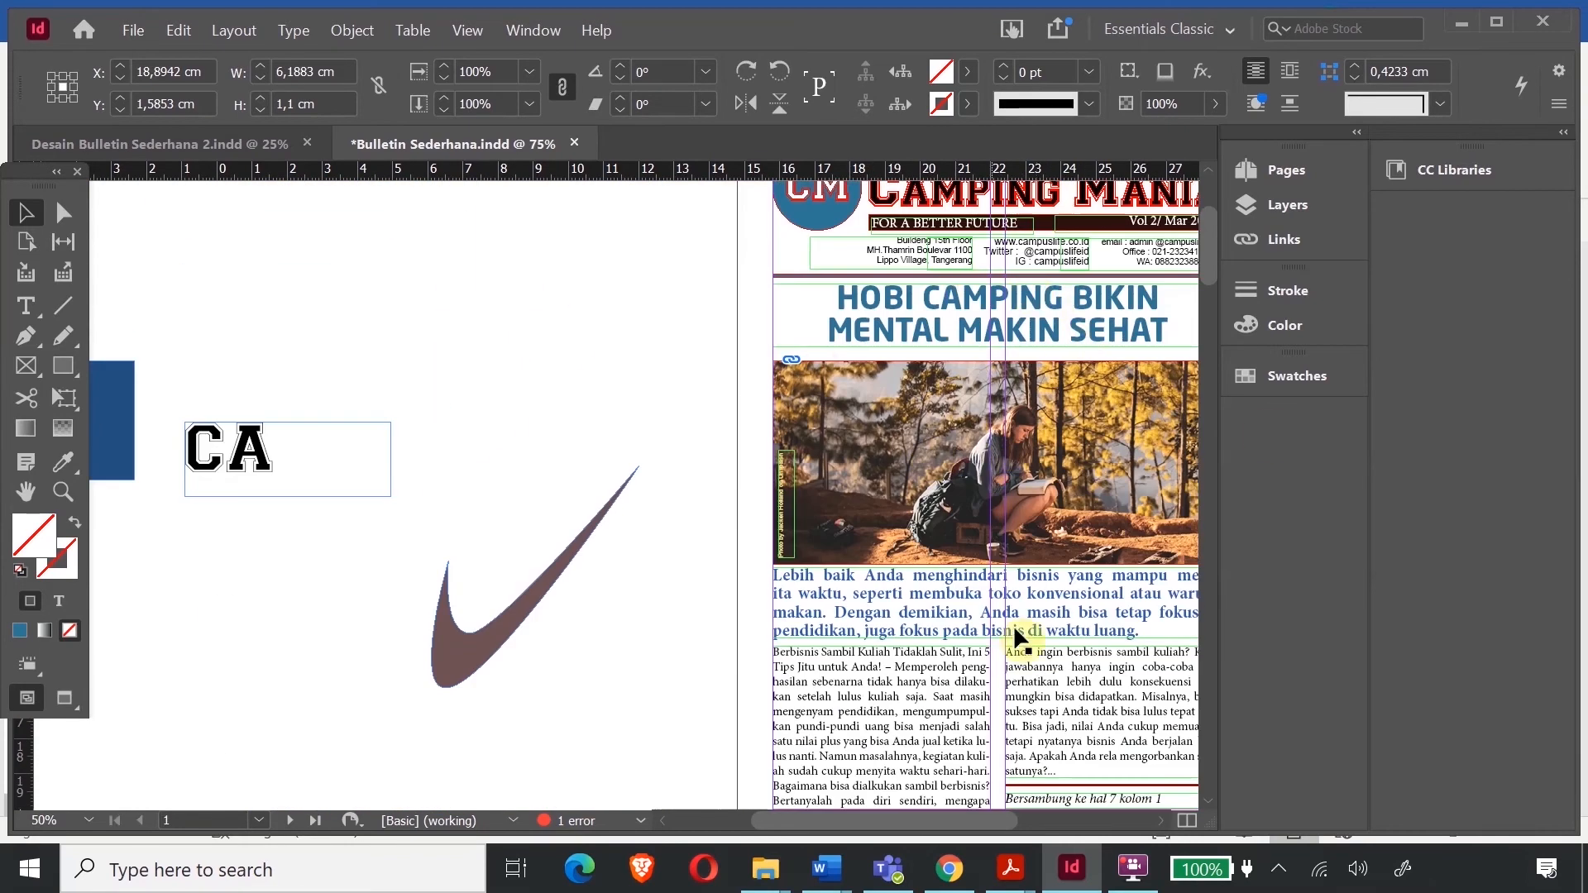
{"action": "scroll", "coordinate": [988, 592], "scroll_direction": "down", "scroll_amount": 10}
{"action": "scroll", "coordinate": [909, 633], "scroll_direction": "right", "scroll_amount": 4}
{"action": "scroll", "coordinate": [786, 612], "scroll_direction": "up", "scroll_amount": 10}
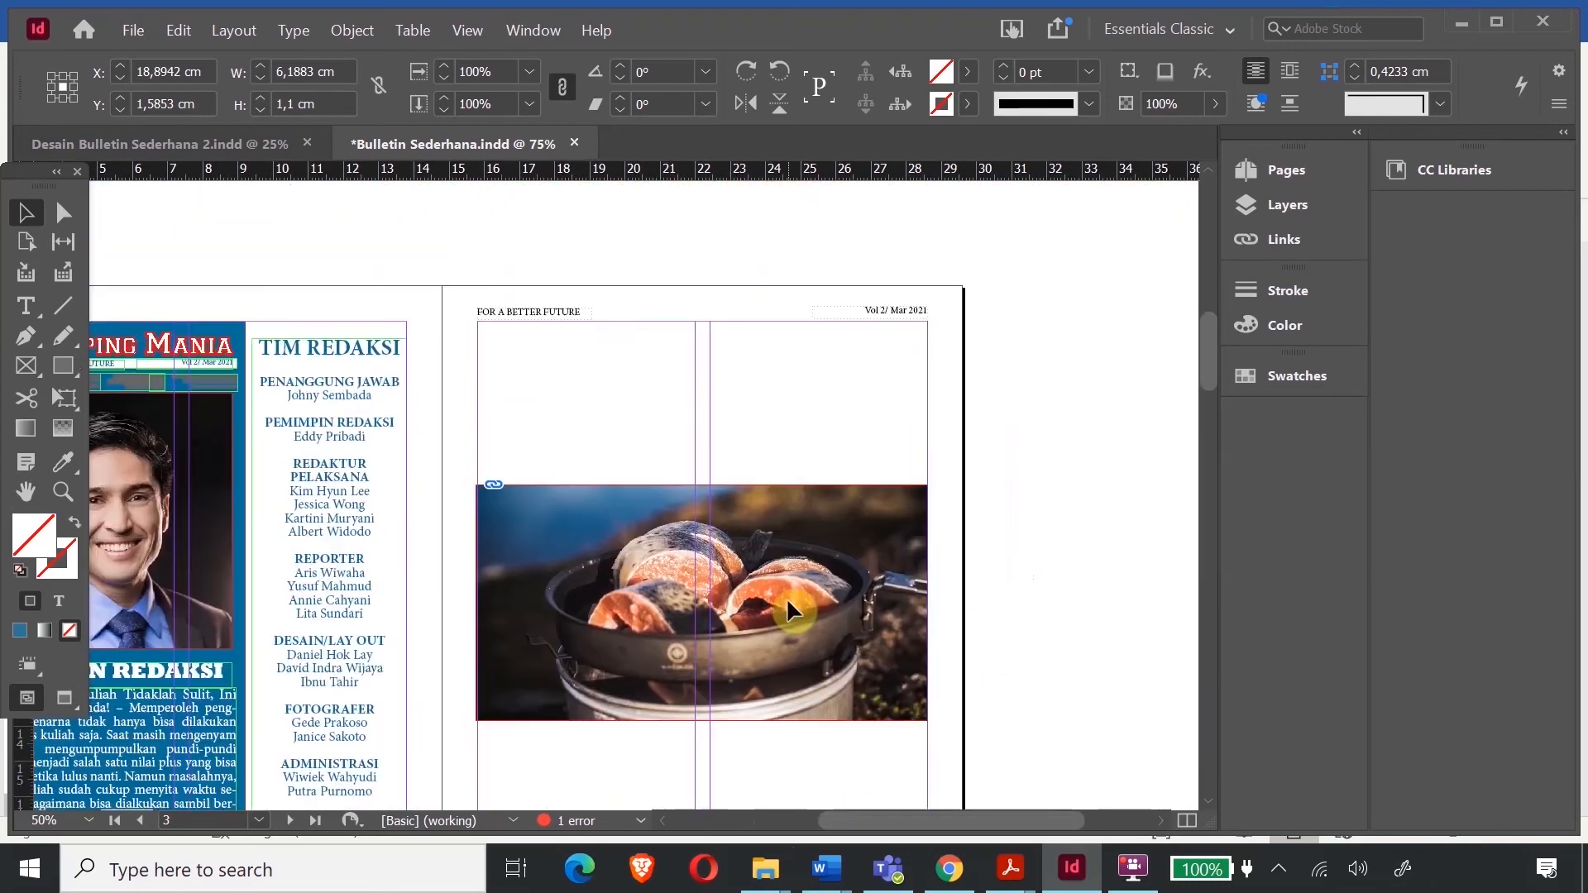
{"action": "left_click", "coordinate": [641, 354]}
{"action": "key", "text": "ctrl+c"}
{"action": "scroll", "coordinate": [690, 350], "scroll_direction": "down", "scroll_amount": 6}
{"action": "key", "text": "ctrl+v"}
{"action": "left_click_drag", "start_coordinate": [650, 542], "coordinate": [736, 443]}
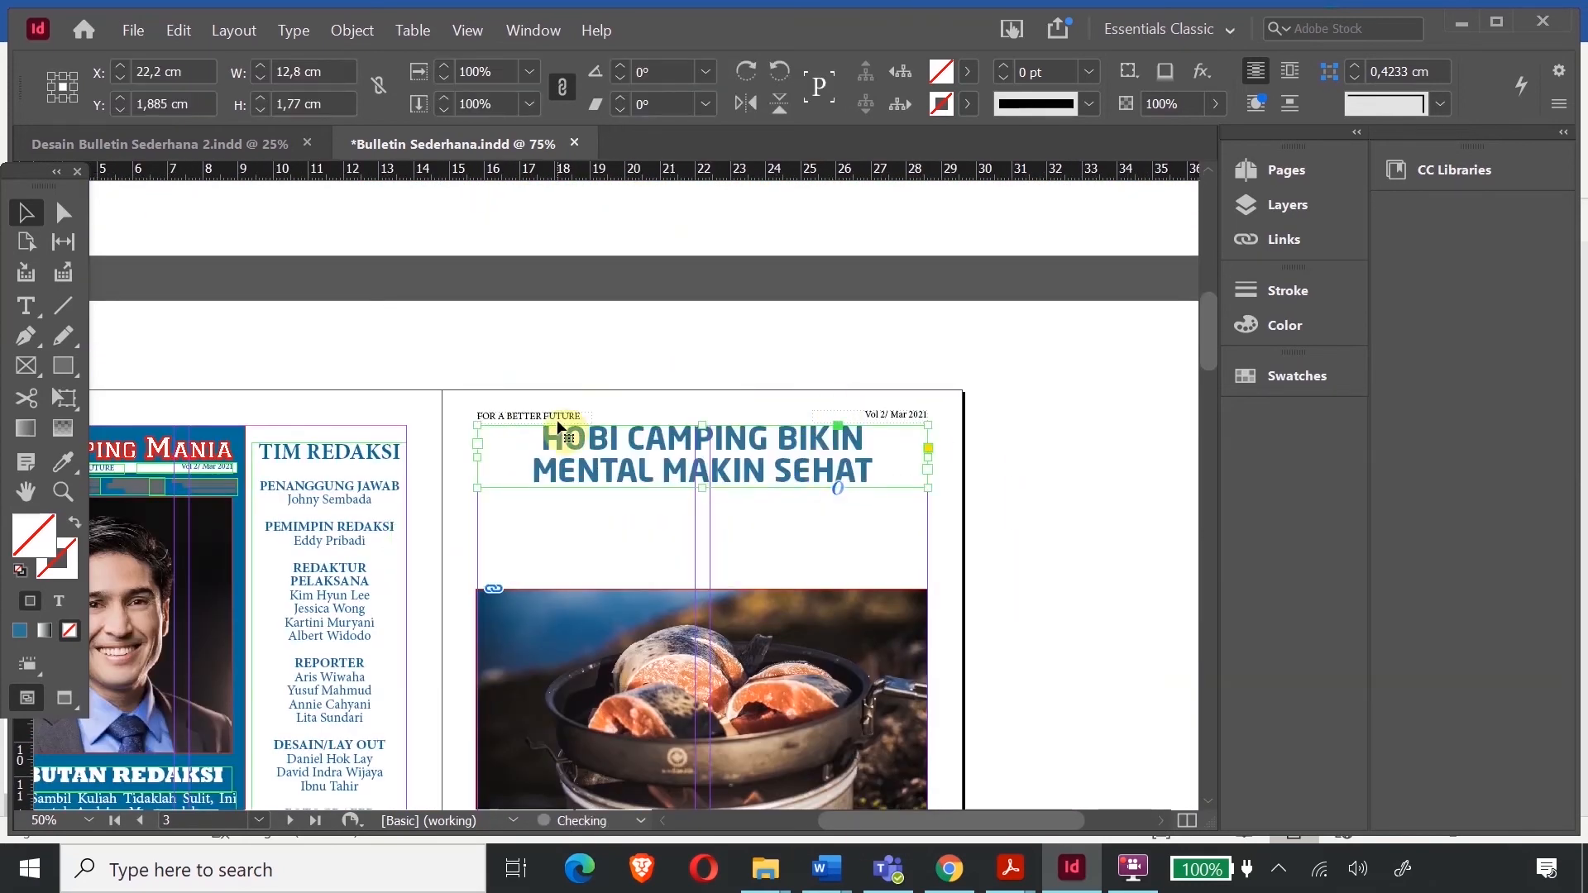
- Retype the headline as 'TIPS MEMASAK SEHAT' / 'DI LOKASI CAMPING' in a heavy rounded display font
{"action": "left_click", "coordinate": [27, 306]}
{"action": "left_click_drag", "start_coordinate": [529, 438], "coordinate": [886, 485]}
{"action": "type", "text": "TIPS MEM"}
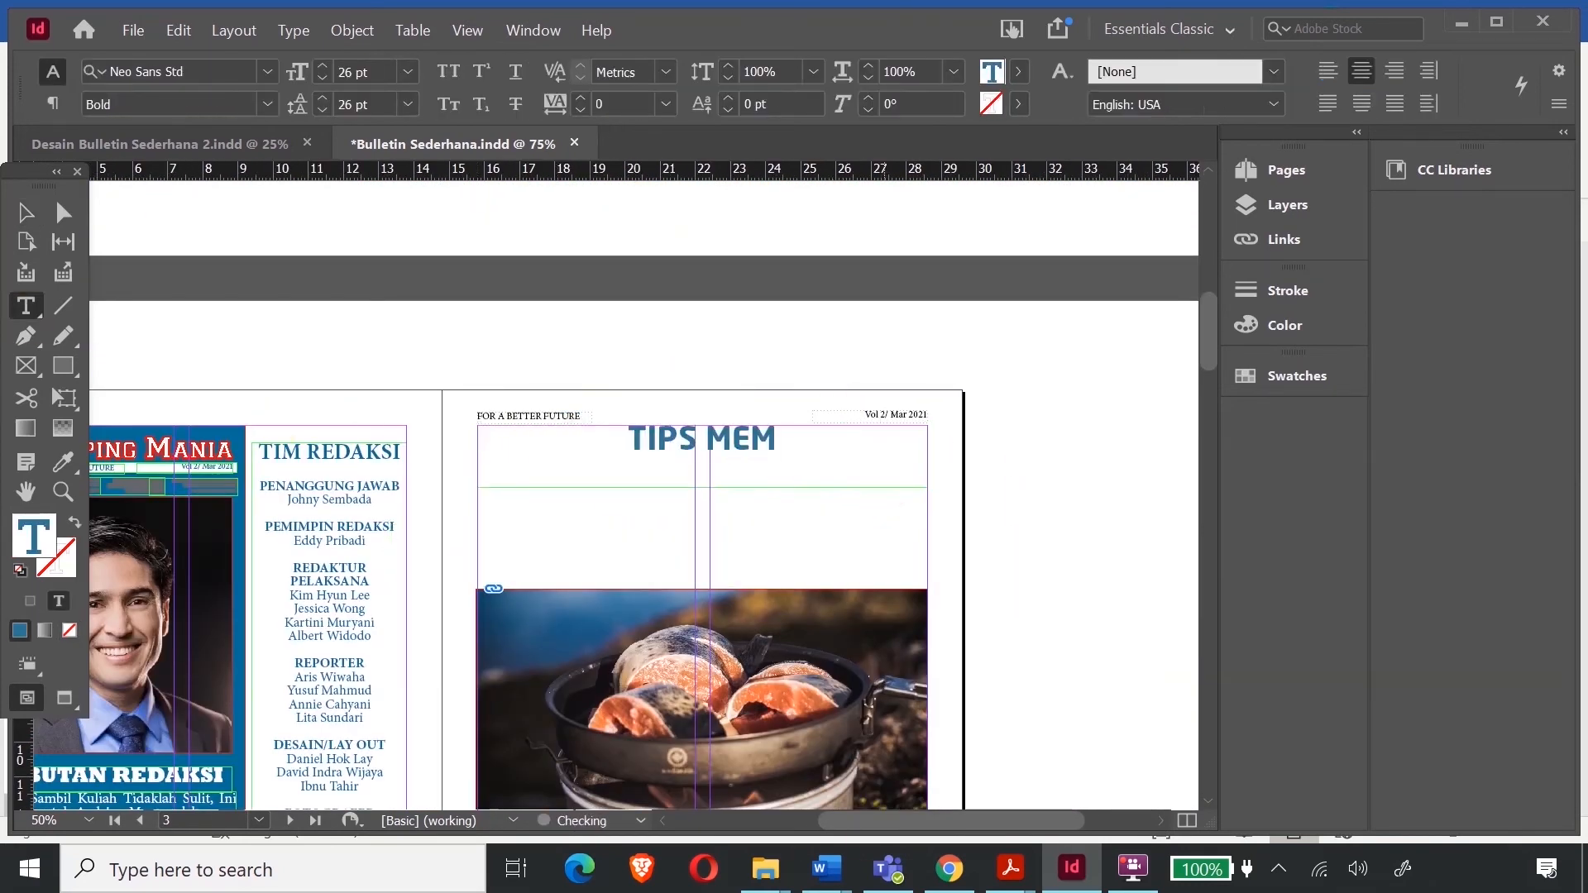
{"action": "type", "text": "ASAK SEHAT"}
{"action": "key", "text": "Return"}
{"action": "type", "text": "DI LOKASI CAMPING"}
{"action": "left_click_drag", "start_coordinate": [860, 473], "coordinate": [534, 426]}
{"action": "left_click", "coordinate": [265, 71]}
{"action": "scroll", "coordinate": [505, 401], "scroll_direction": "down", "scroll_amount": 6}
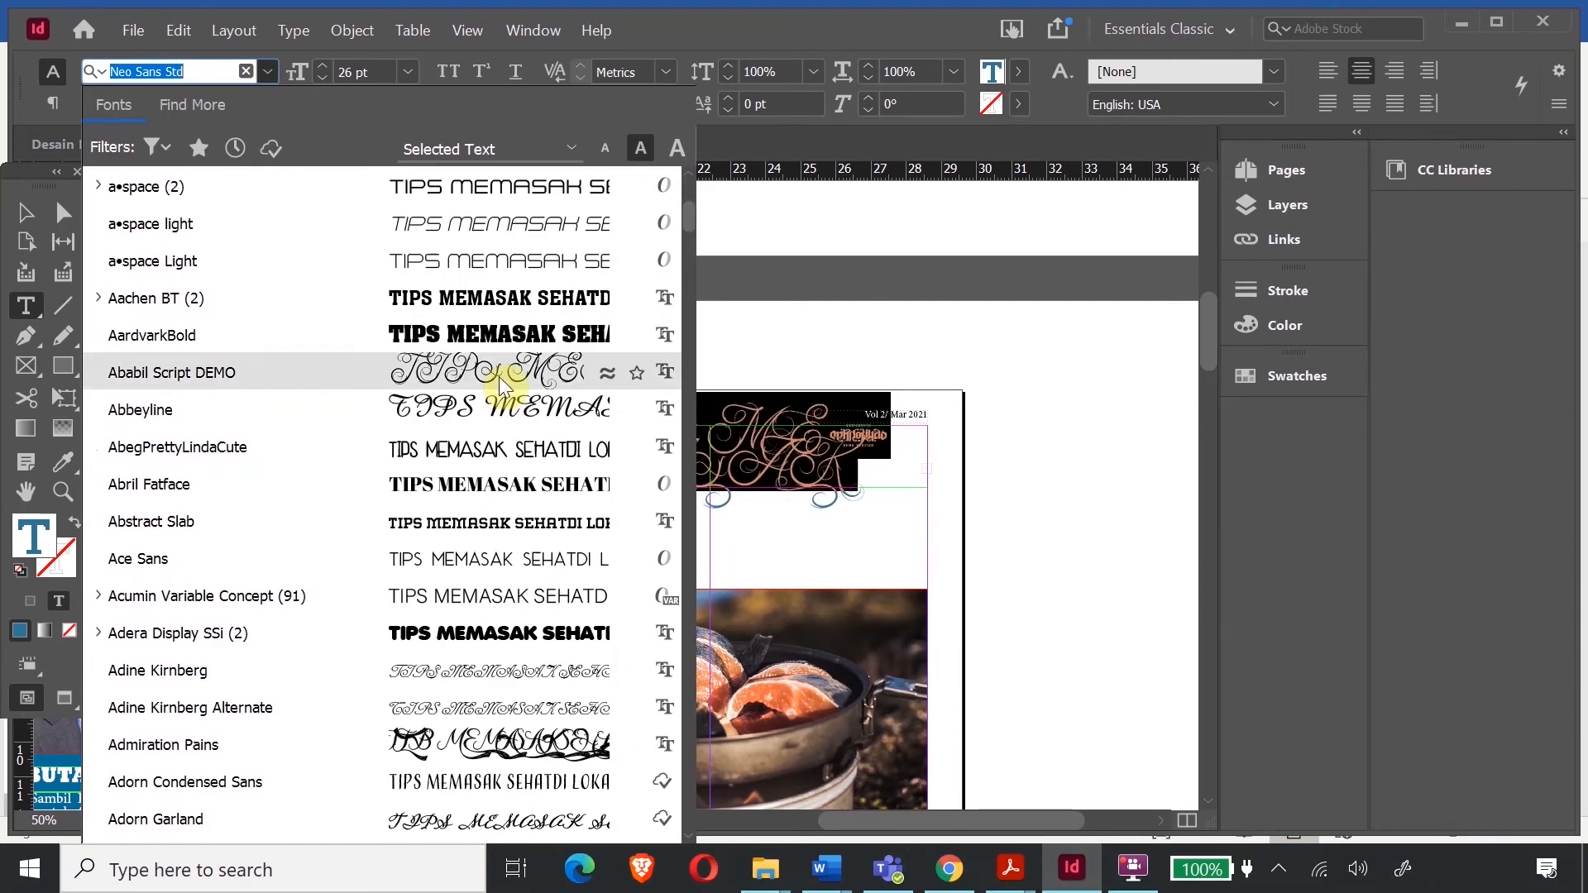
{"action": "left_click", "coordinate": [436, 628]}
- Scale the headline up and stretch its left and right edges to the page margins
{"action": "left_click", "coordinate": [63, 402]}
{"action": "left_click_drag", "start_coordinate": [478, 490], "coordinate": [461, 504]}
{"action": "left_click_drag", "start_coordinate": [928, 491], "coordinate": [971, 521]}
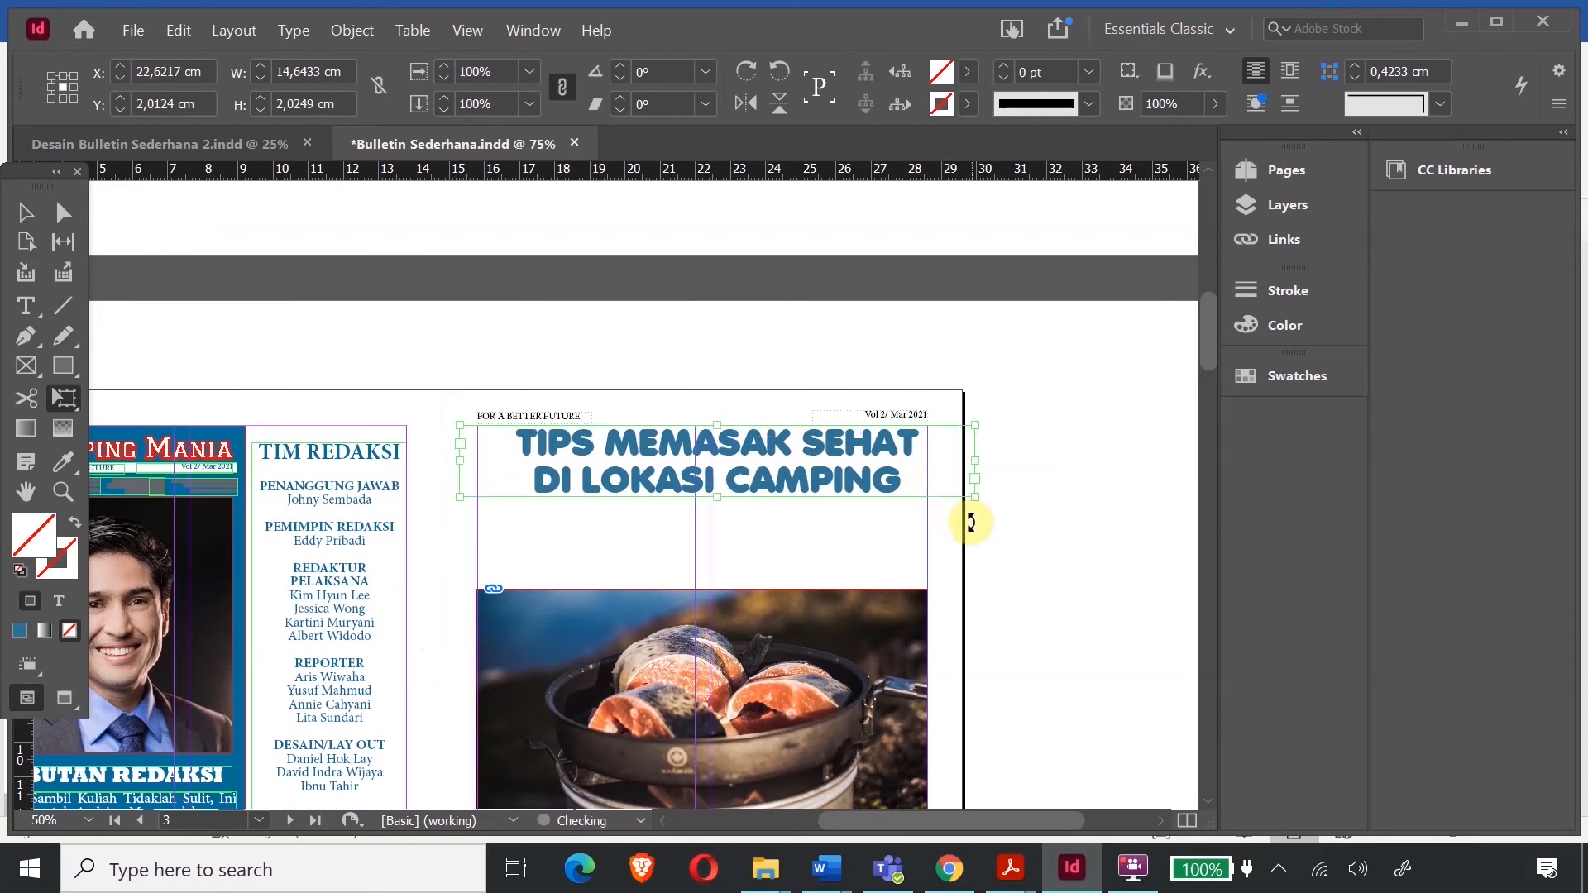
{"action": "left_click", "coordinate": [26, 213]}
{"action": "left_click_drag", "start_coordinate": [461, 461], "coordinate": [478, 461]}
{"action": "left_click_drag", "start_coordinate": [974, 461], "coordinate": [928, 461]}
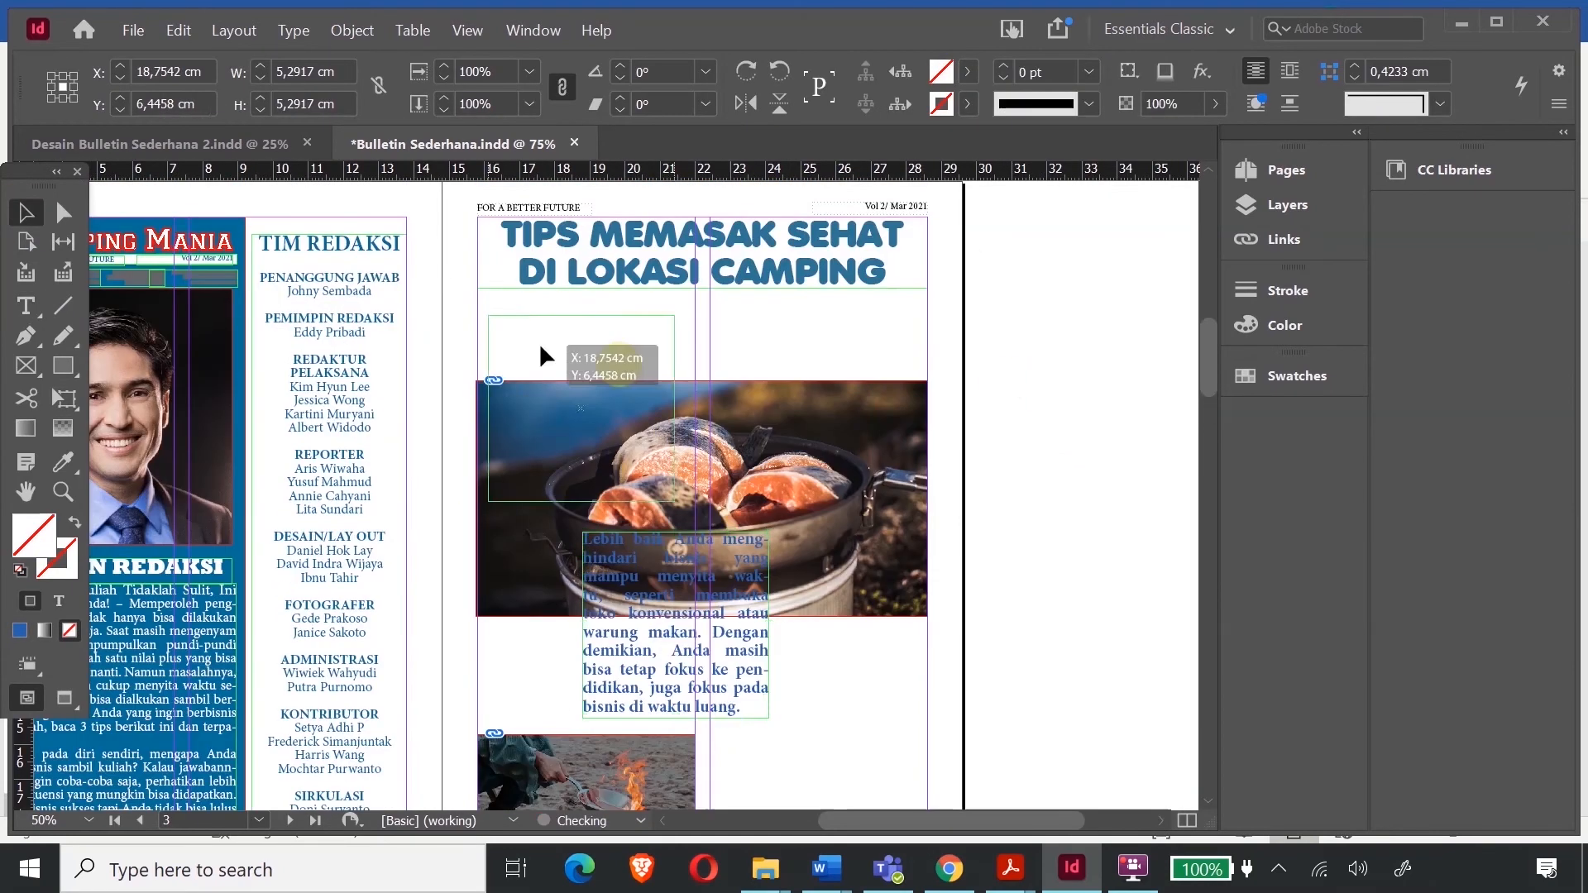
- Move and shorten the body text frame, threading its overflow into a second column
{"action": "left_click_drag", "start_coordinate": [513, 331], "coordinate": [928, 390]}
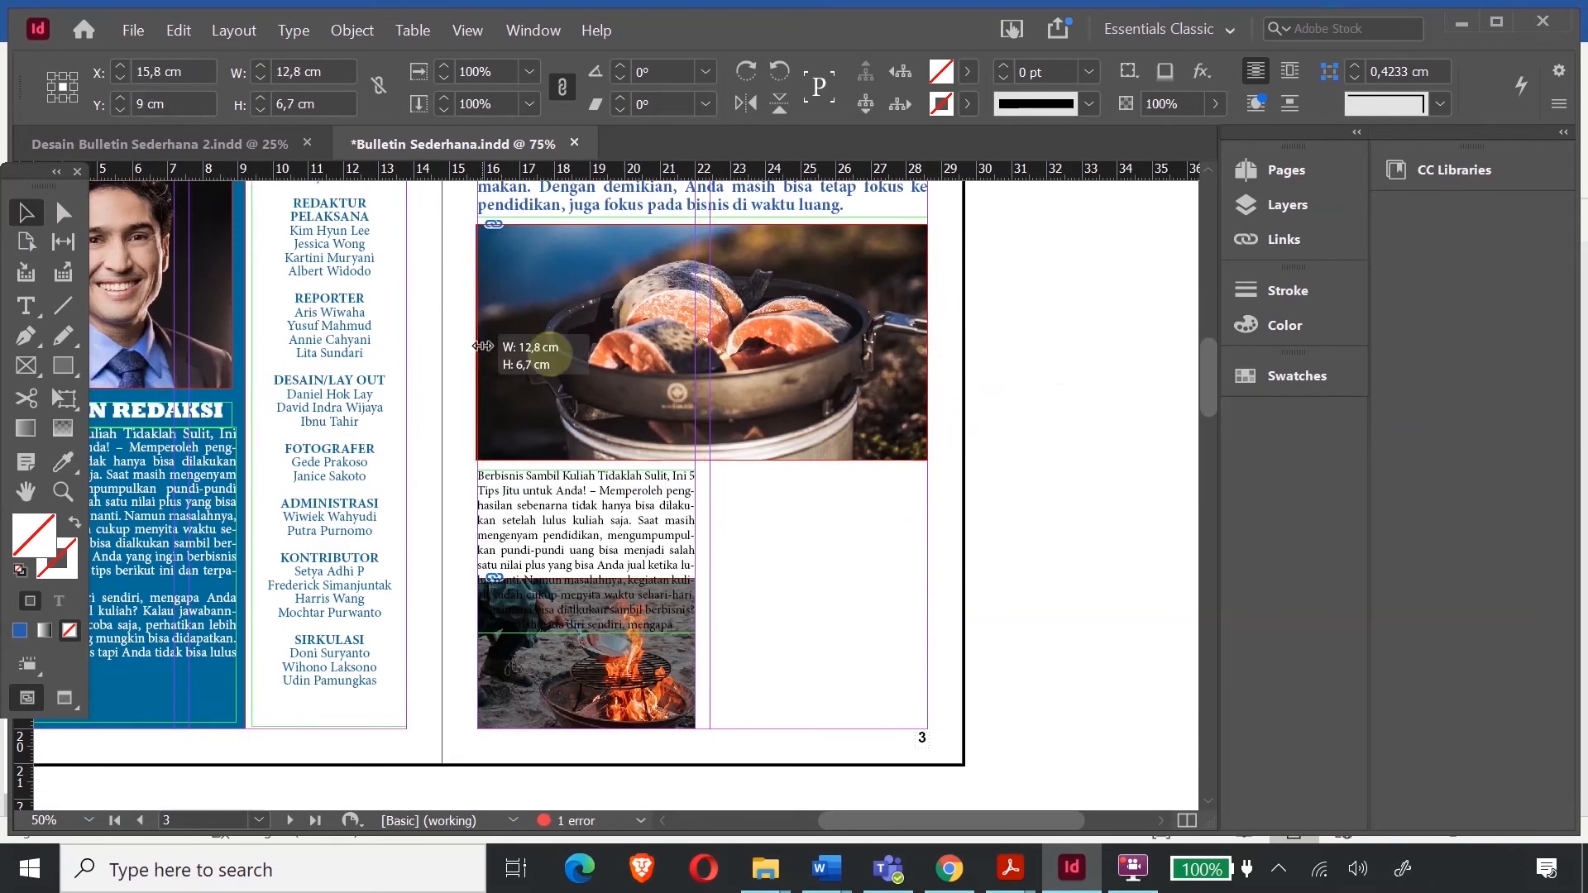
{"action": "mouse_move", "coordinate": [522, 345]}
{"action": "left_mouse_down"}
{"action": "mouse_move", "coordinate": [654, 531]}
{"action": "mouse_move", "coordinate": [587, 567]}
{"action": "left_mouse_up"}
{"action": "left_click", "coordinate": [694, 557]}
{"action": "left_click_drag", "start_coordinate": [710, 465], "coordinate": [928, 695]}
- End 'mengapa' with a period and paste the Word article text as a new paragraph
{"action": "double_click", "coordinate": [910, 521]}
{"action": "type", "text": "."}
{"action": "key", "text": "Return"}
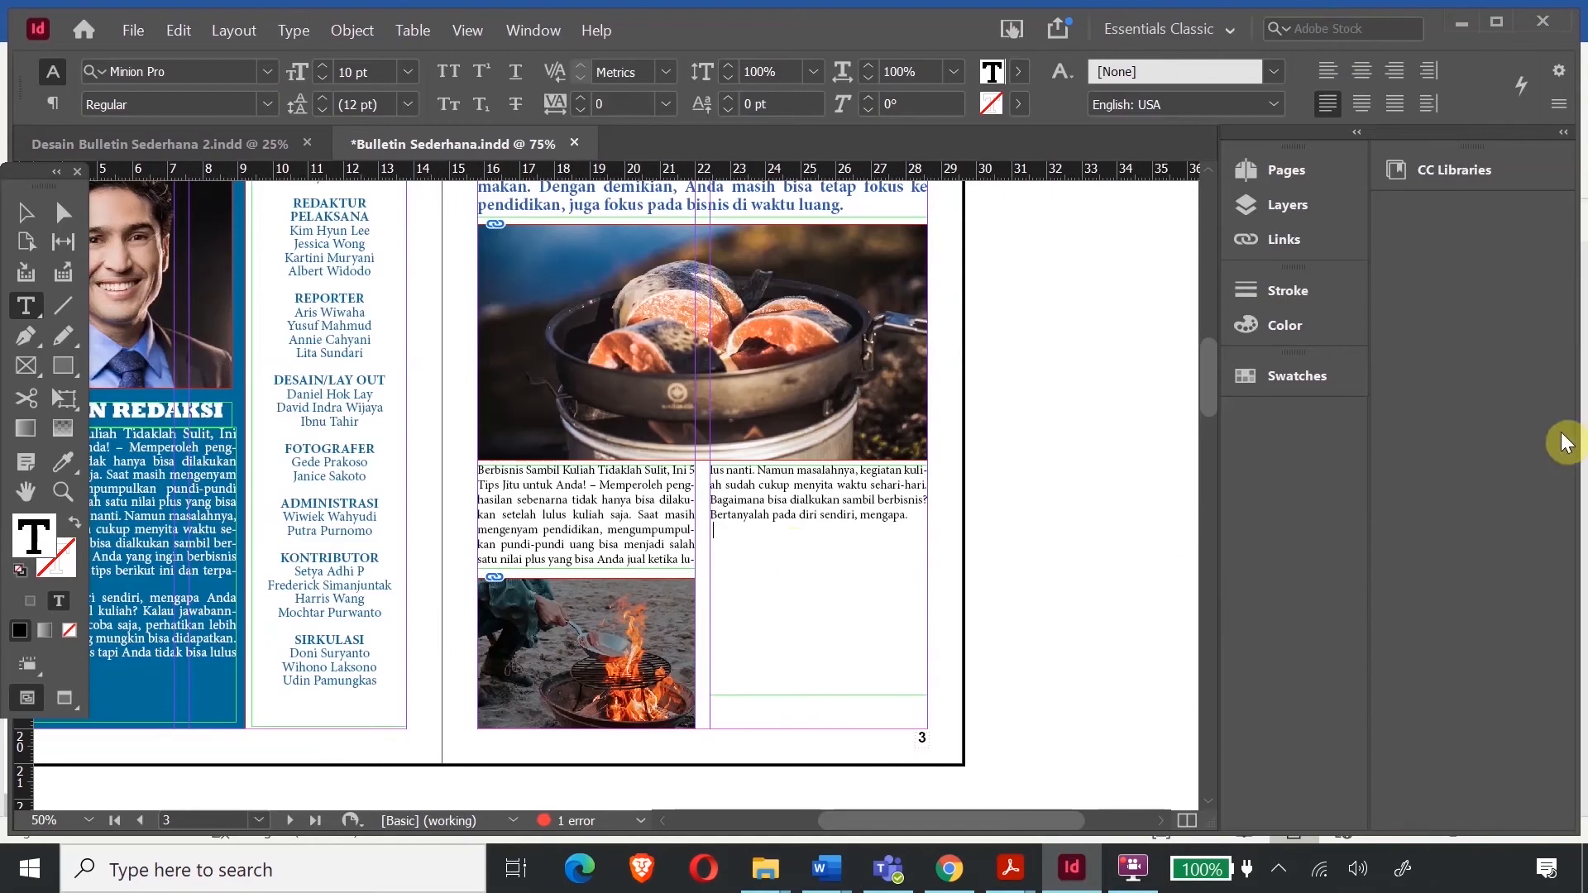
{"action": "key", "text": "ctrl+v"}
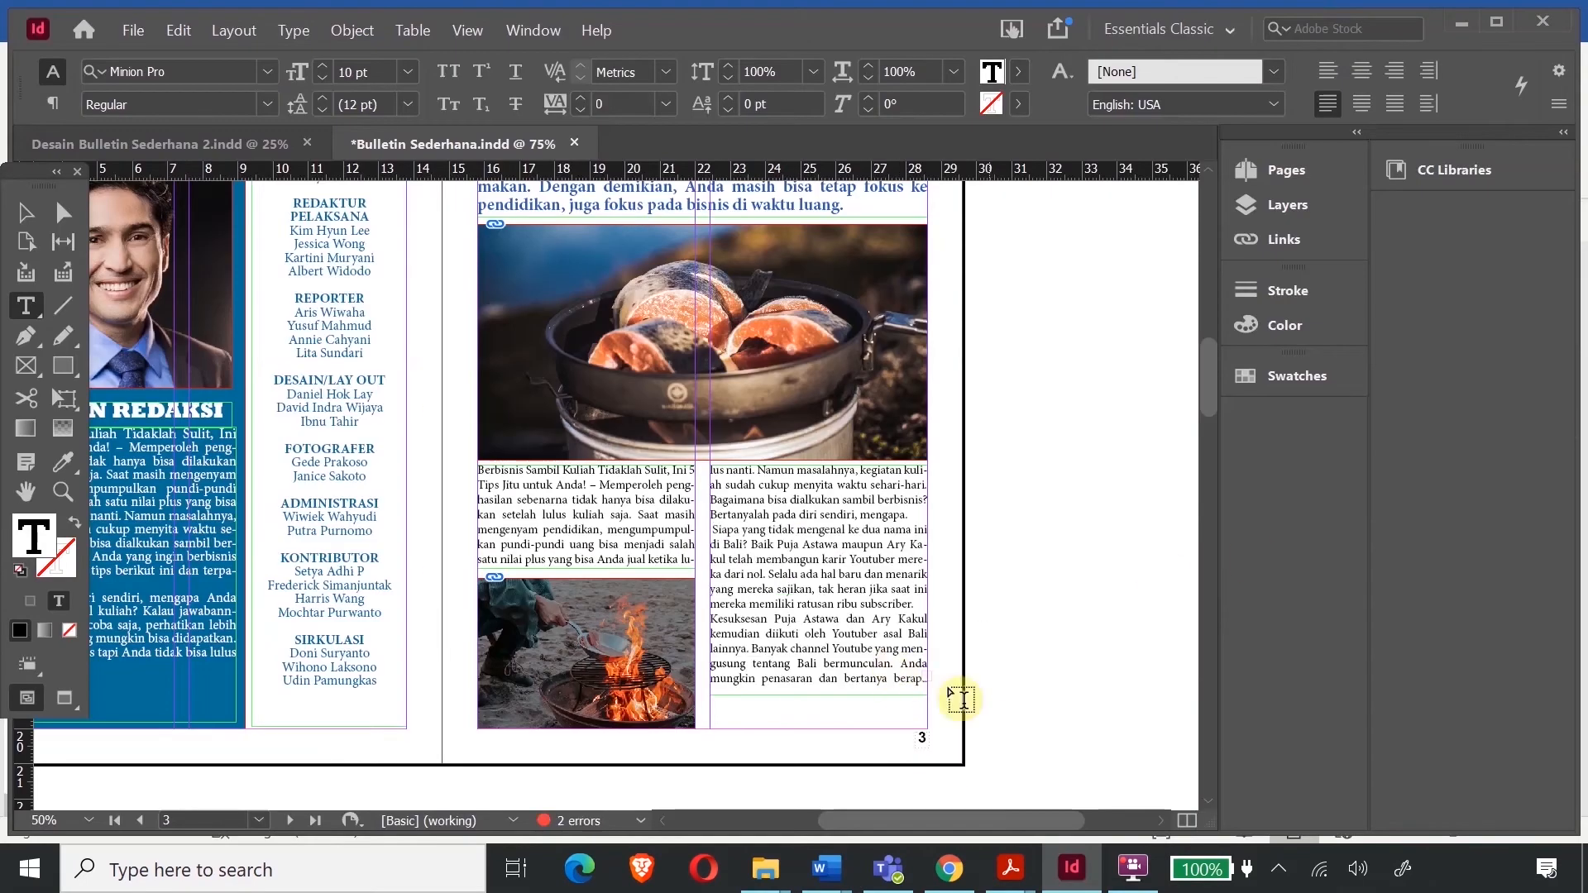
{"action": "key", "text": "Escape"}
- Lengthen page 3's right column and paste page 1's 'Bersambung ke hal 7' note onto page 3
{"action": "left_click_drag", "start_coordinate": [818, 695], "coordinate": [818, 703]}
{"action": "left_click", "coordinate": [896, 693]}
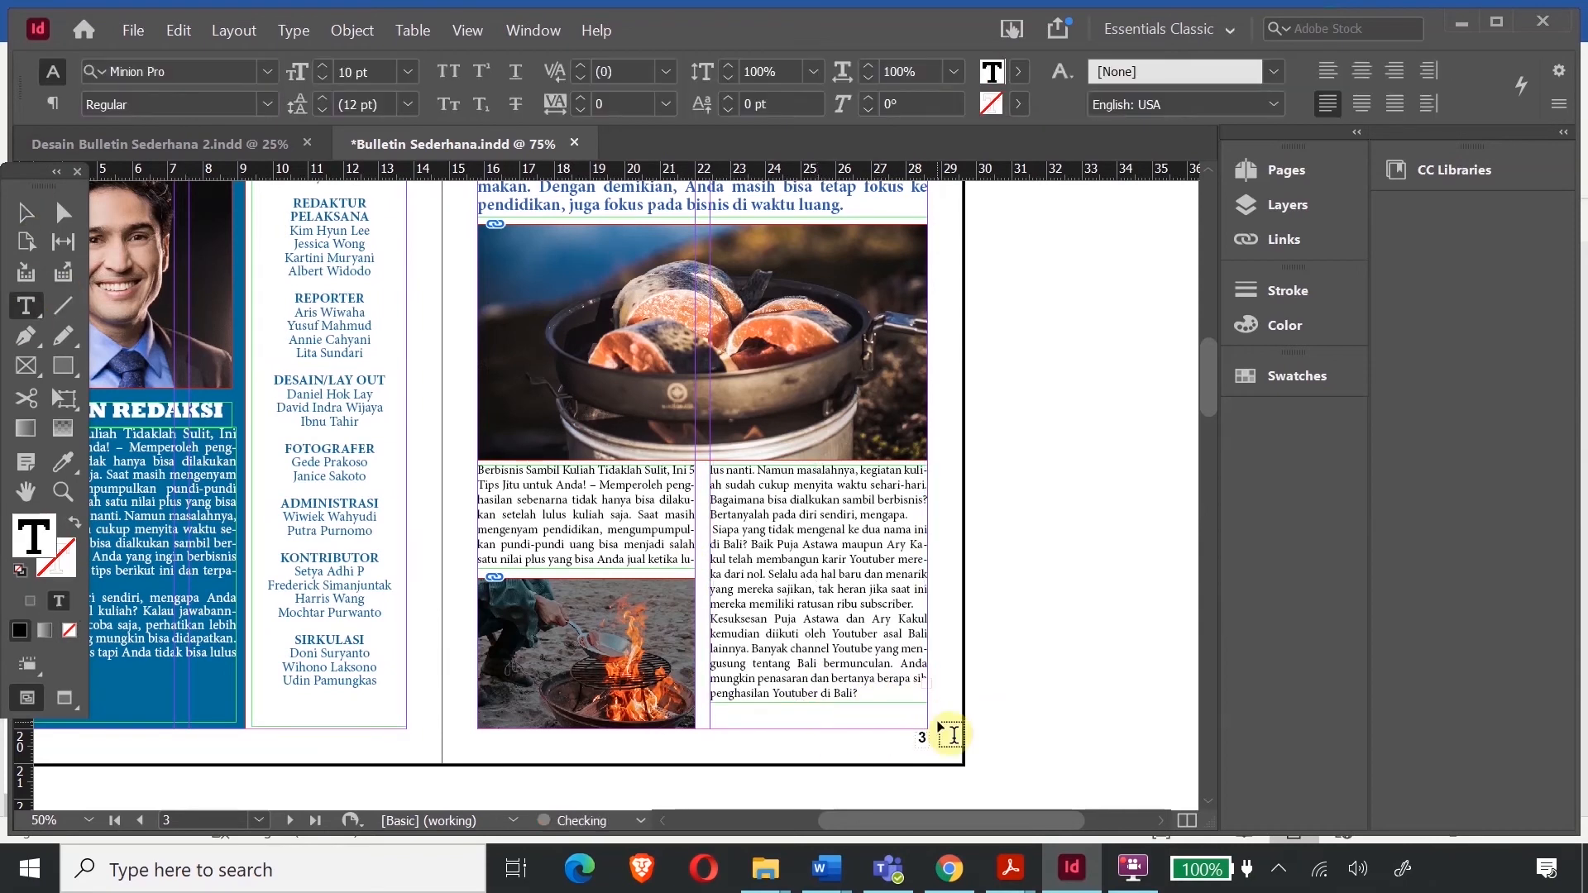
{"action": "scroll", "coordinate": [648, 471], "scroll_direction": "down", "scroll_amount": 15}
{"action": "left_click", "coordinate": [26, 213]}
{"action": "left_click", "coordinate": [586, 340]}
{"action": "scroll", "coordinate": [585, 340], "scroll_direction": "up", "scroll_amount": 20}
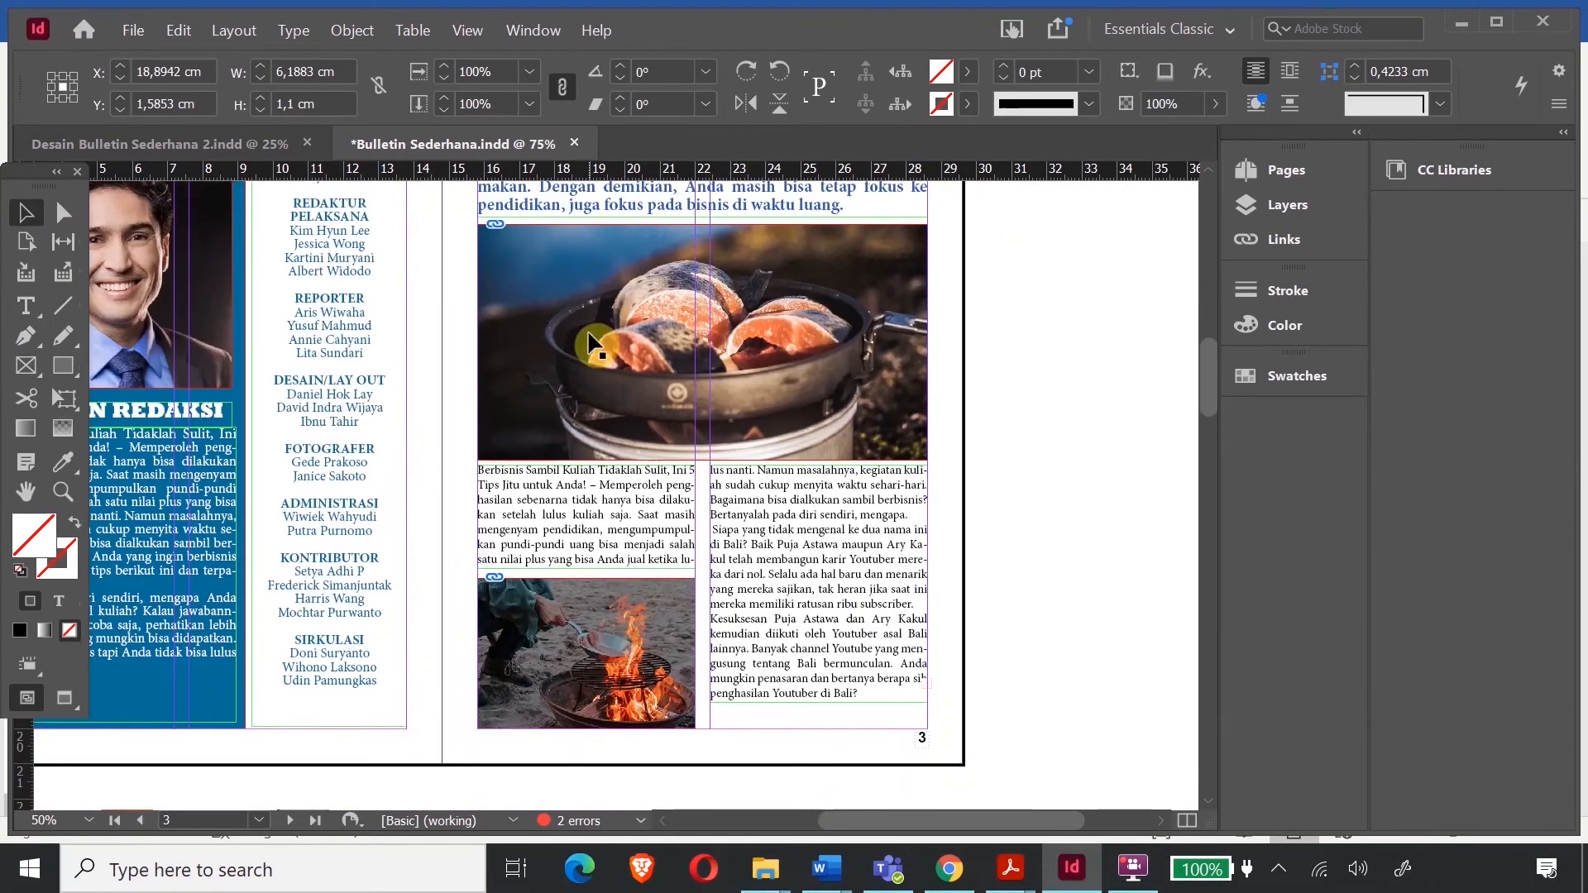
{"action": "left_click", "coordinate": [835, 488]}
{"action": "key", "text": "ctrl+c"}
{"action": "scroll", "coordinate": [843, 490], "scroll_direction": "down", "scroll_amount": 8}
{"action": "key", "text": "ctrl+v"}
{"action": "left_click_drag", "start_coordinate": [566, 394], "coordinate": [770, 475]}
{"action": "left_click", "coordinate": [1056, 461]}
- Thread the right column's overset text into page 7's blue box
{"action": "scroll", "coordinate": [860, 468], "scroll_direction": "up", "scroll_amount": 2}
{"action": "scroll", "coordinate": [868, 451], "scroll_direction": "up", "scroll_amount": 2}
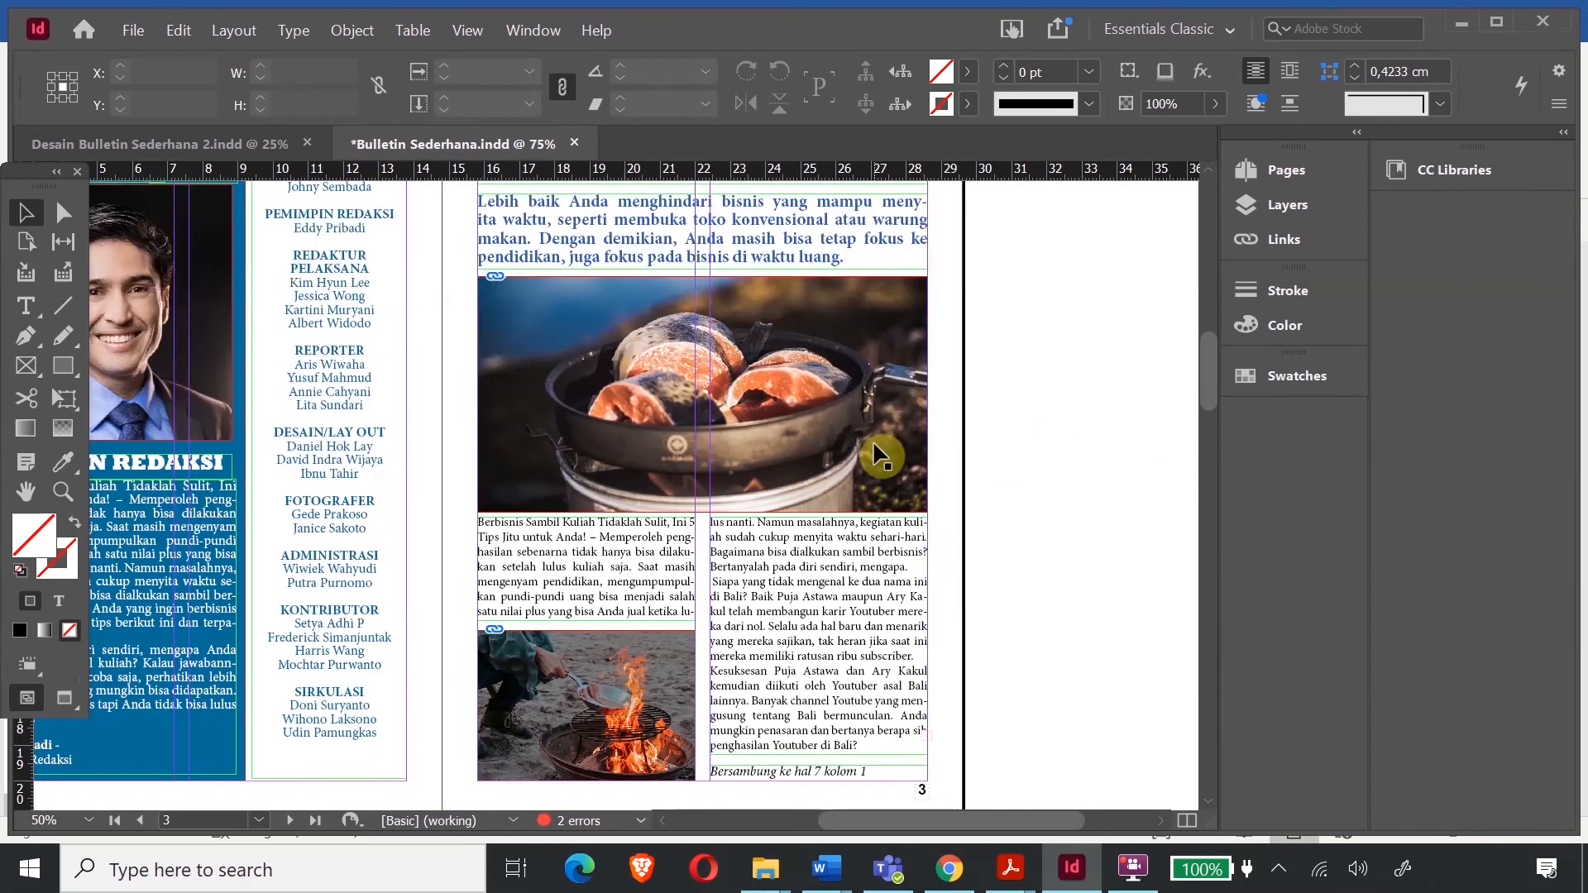
{"action": "scroll", "coordinate": [872, 442], "scroll_direction": "down", "scroll_amount": 2}
{"action": "left_click", "coordinate": [873, 443]}
{"action": "left_click", "coordinate": [927, 527]}
{"action": "scroll", "coordinate": [928, 527], "scroll_direction": "down", "scroll_amount": 15}
{"action": "left_click_drag", "start_coordinate": [485, 348], "coordinate": [918, 418]}
- Paste the copied paragraphs after 'dahulu.' in the blue box and delete leftover text after 'subscriber.'
{"action": "double_click", "coordinate": [744, 356]}
{"action": "key", "text": "ctrl+v"}
{"action": "key", "text": "ctrl+z"}
{"action": "scroll", "coordinate": [728, 373], "scroll_direction": "up", "scroll_amount": 1}
{"action": "left_click_drag", "start_coordinate": [711, 233], "coordinate": [754, 353]}
{"action": "key", "text": "ctrl+c"}
{"action": "left_click", "coordinate": [773, 409]}
{"action": "key", "text": "ctrl+v"}
{"action": "key", "text": "Delete"}
{"action": "key", "text": "Delete"}
{"action": "key", "text": "Delete"}
{"action": "key", "text": "Delete"}
{"action": "key", "text": "Delete"}
{"action": "key", "text": "Delete"}
{"action": "key", "text": "Delete"}
{"action": "key", "text": "Delete"}
{"action": "key", "text": "Delete"}
{"action": "key", "text": "Delete"}
{"action": "key", "text": "Delete"}
{"action": "key", "text": "Delete"}
{"action": "key", "text": "Delete"}
{"action": "key", "text": "Delete"}
{"action": "key", "text": "Delete"}
{"action": "key", "text": "Delete"}
{"action": "key", "text": "Delete"}
{"action": "key", "text": "Delete"}
{"action": "key", "text": "Delete"}
{"action": "key", "text": "Delete"}
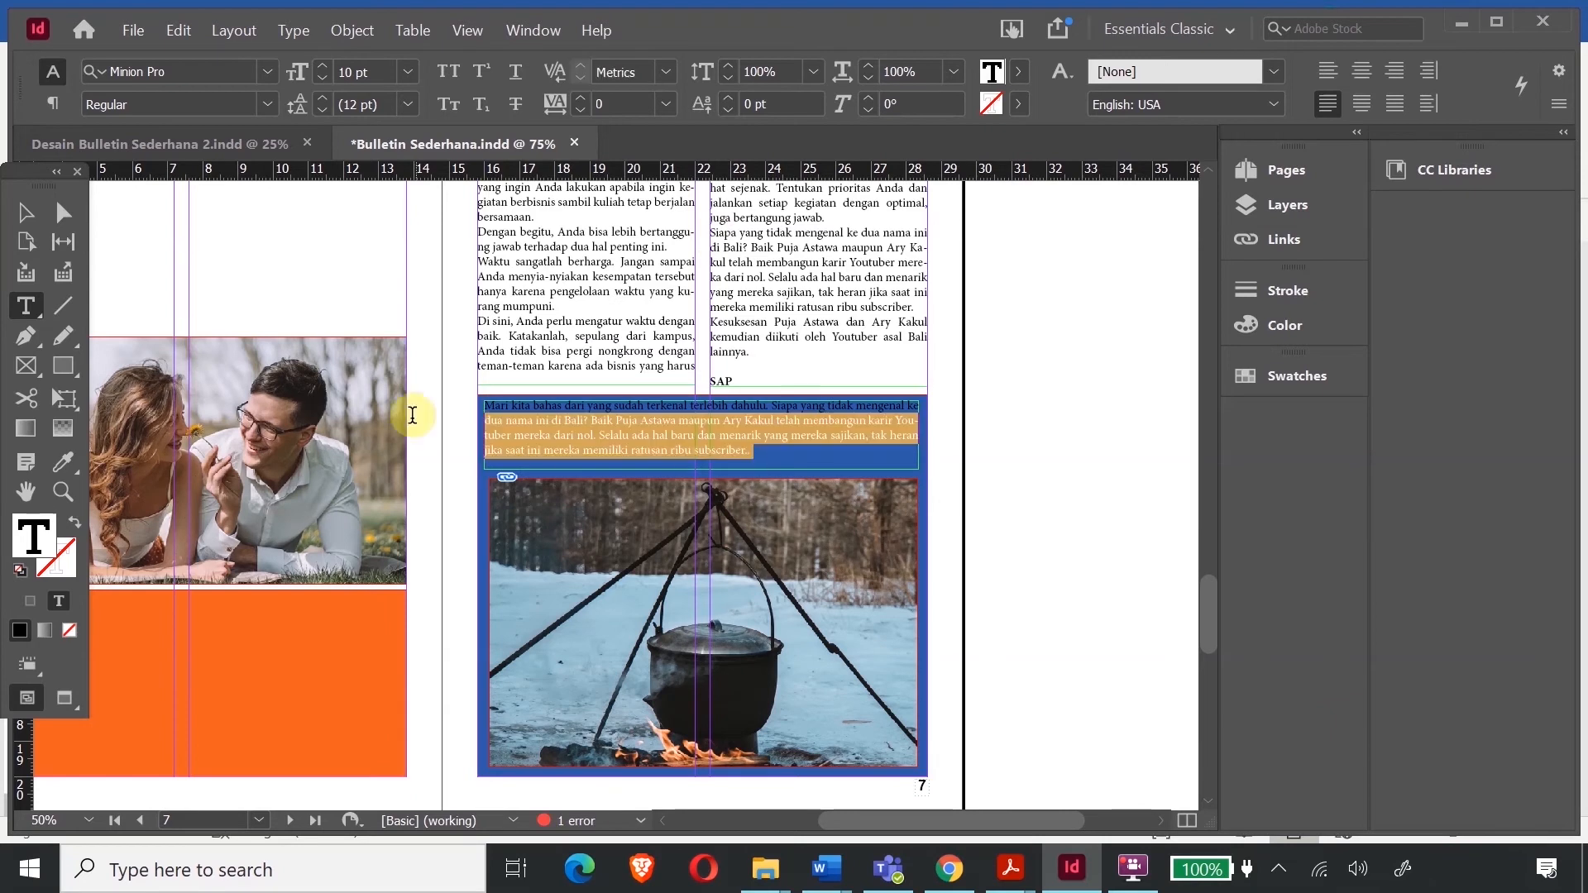
- Color all the blue-box text white
{"action": "key", "text": "ctrl+a"}
{"action": "double_click", "coordinate": [32, 539]}
{"action": "left_click", "coordinate": [775, 285]}
{"action": "left_click", "coordinate": [807, 285]}
{"action": "left_click", "coordinate": [1039, 269]}
{"action": "left_click", "coordinate": [26, 213]}
{"action": "left_click", "coordinate": [294, 275]}
{"action": "left_click", "coordinate": [665, 423]}
- Shorten the pot photo from its bottom, nudge it down, and lengthen the blue-box text frame
{"action": "scroll", "coordinate": [748, 415], "scroll_direction": "up", "scroll_amount": 10}
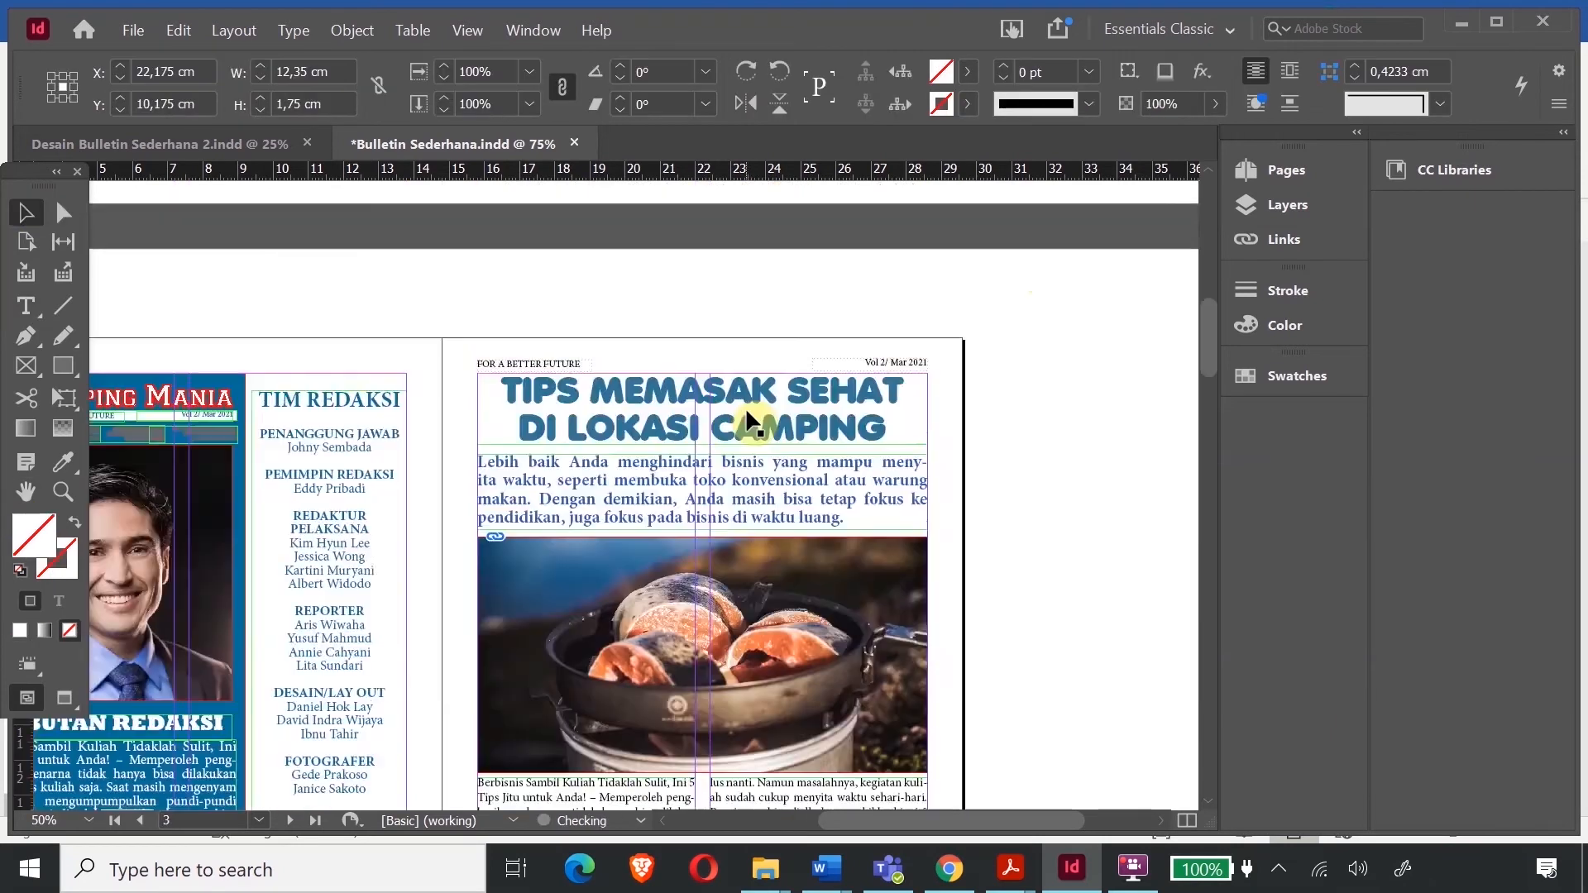
{"action": "scroll", "coordinate": [748, 418], "scroll_direction": "down", "scroll_amount": 12}
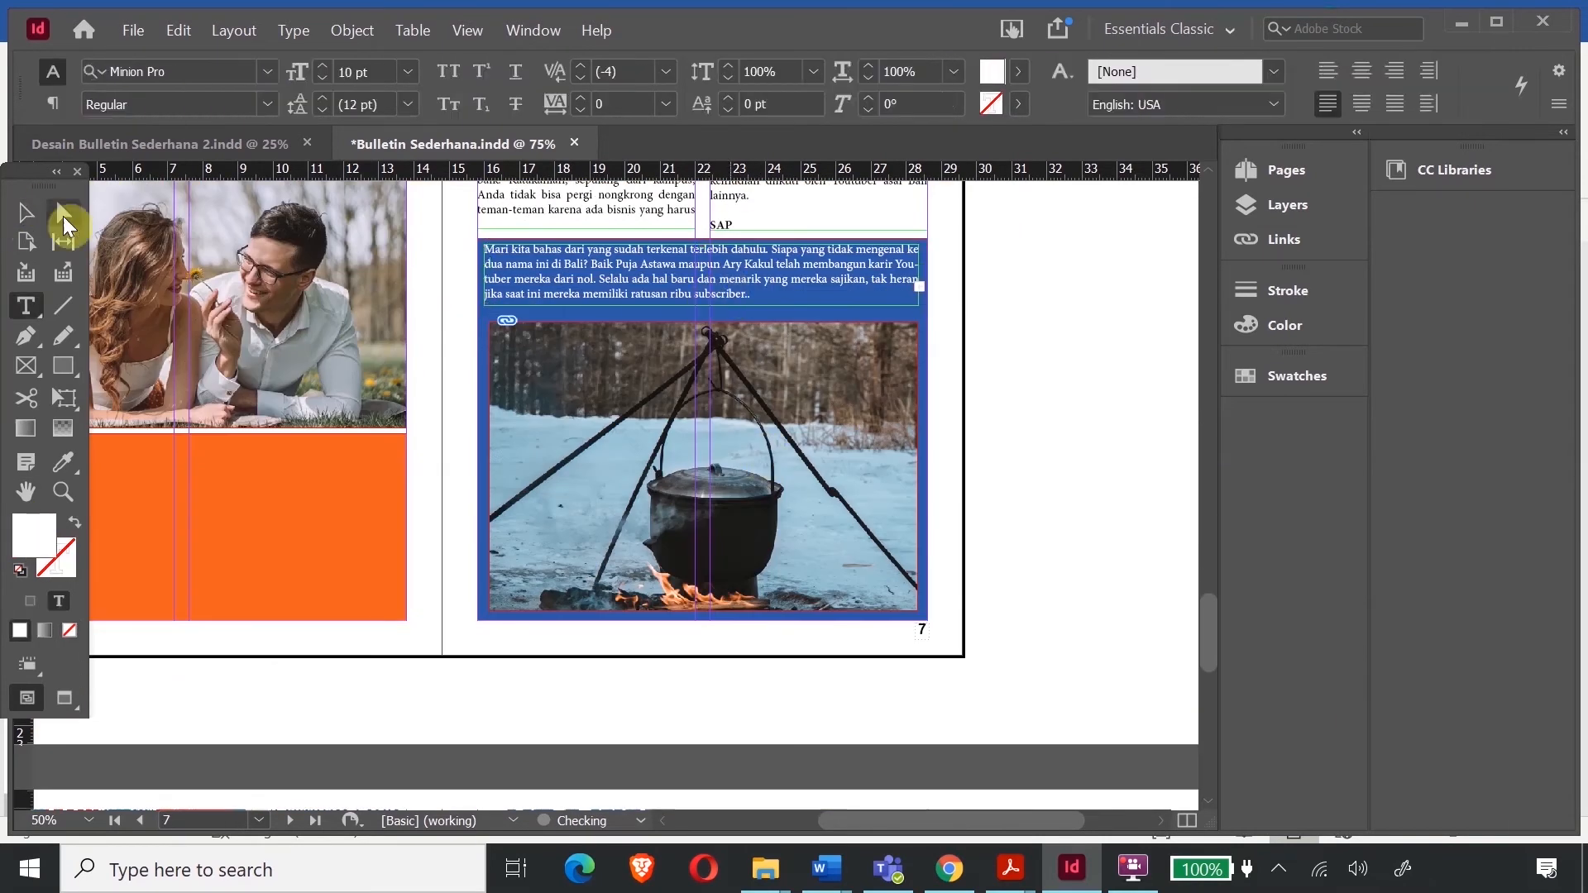
{"action": "left_click", "coordinate": [703, 368]}
{"action": "left_click_drag", "start_coordinate": [703, 612], "coordinate": [703, 597]}
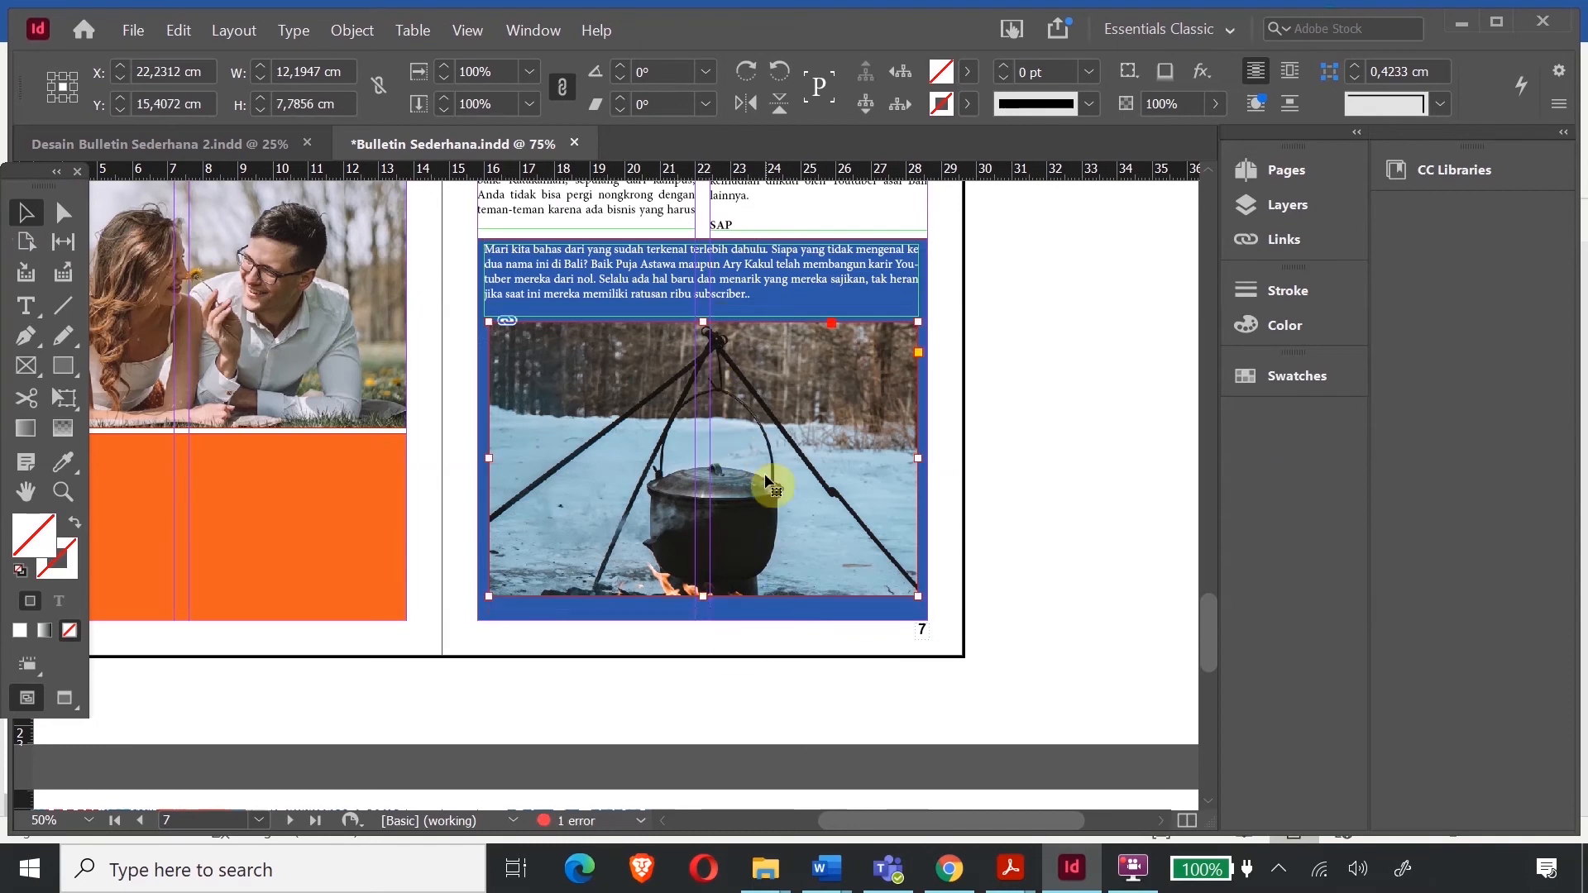
{"action": "key", "text": "Down"}
{"action": "key", "text": "shift+Down"}
{"action": "double_click", "coordinate": [765, 298]}
{"action": "left_click", "coordinate": [25, 215]}
{"action": "left_click_drag", "start_coordinate": [702, 316], "coordinate": [701, 329]}
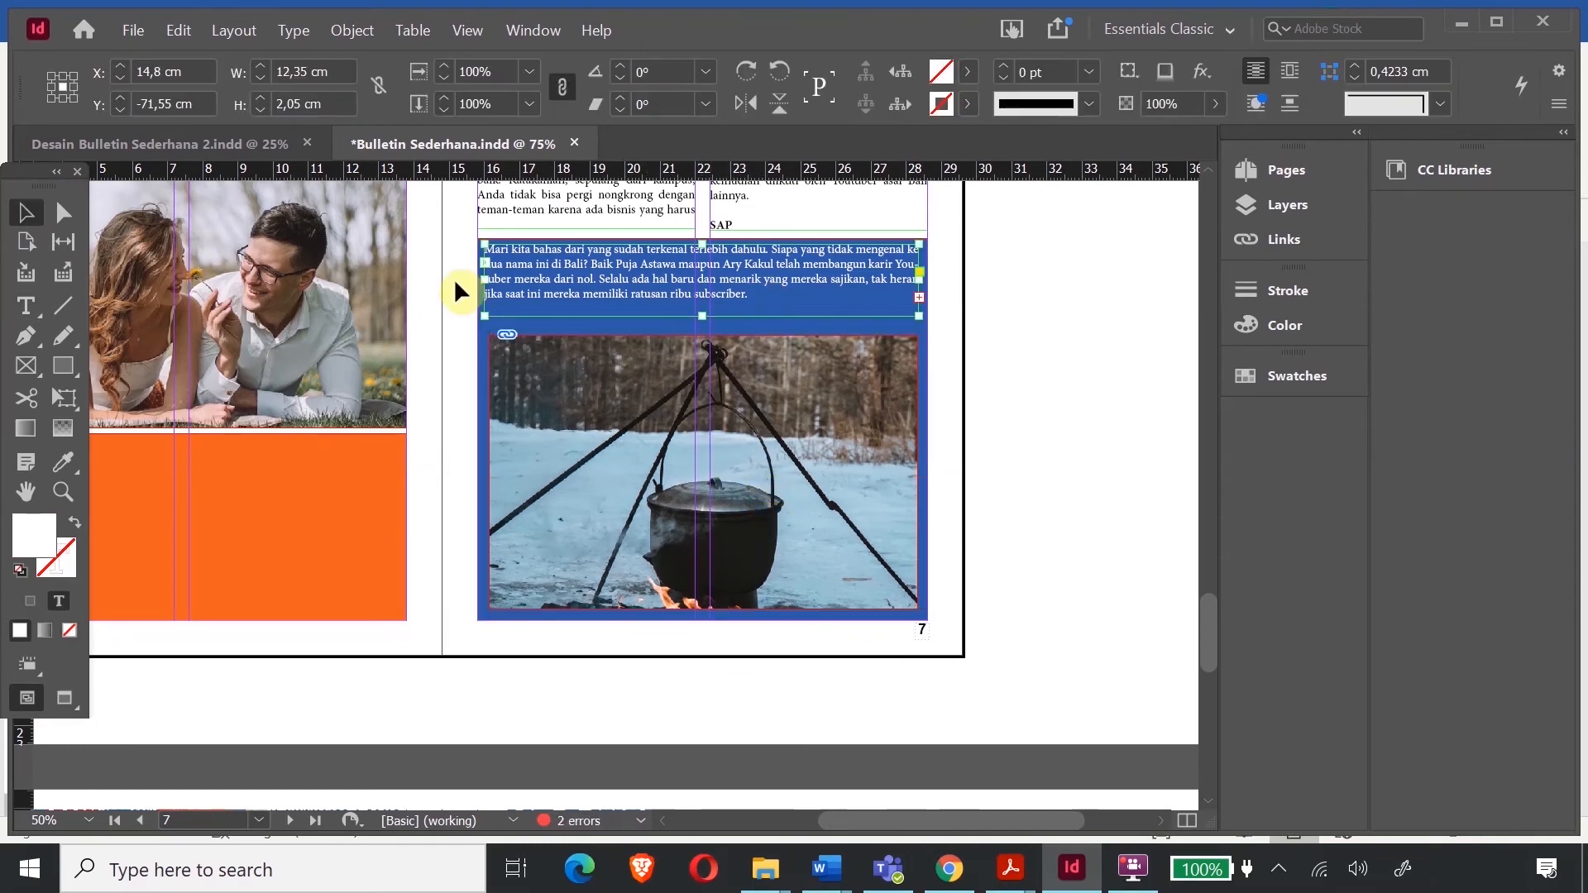
{"action": "left_click", "coordinate": [1128, 421]}
- Set the author's name byline at the end of the blue box in Bold
{"action": "scroll", "coordinate": [509, 366], "scroll_direction": "up", "scroll_amount": 1}
{"action": "double_click", "coordinate": [509, 366]}
{"action": "scroll", "coordinate": [573, 419], "scroll_direction": "up", "scroll_amount": 20}
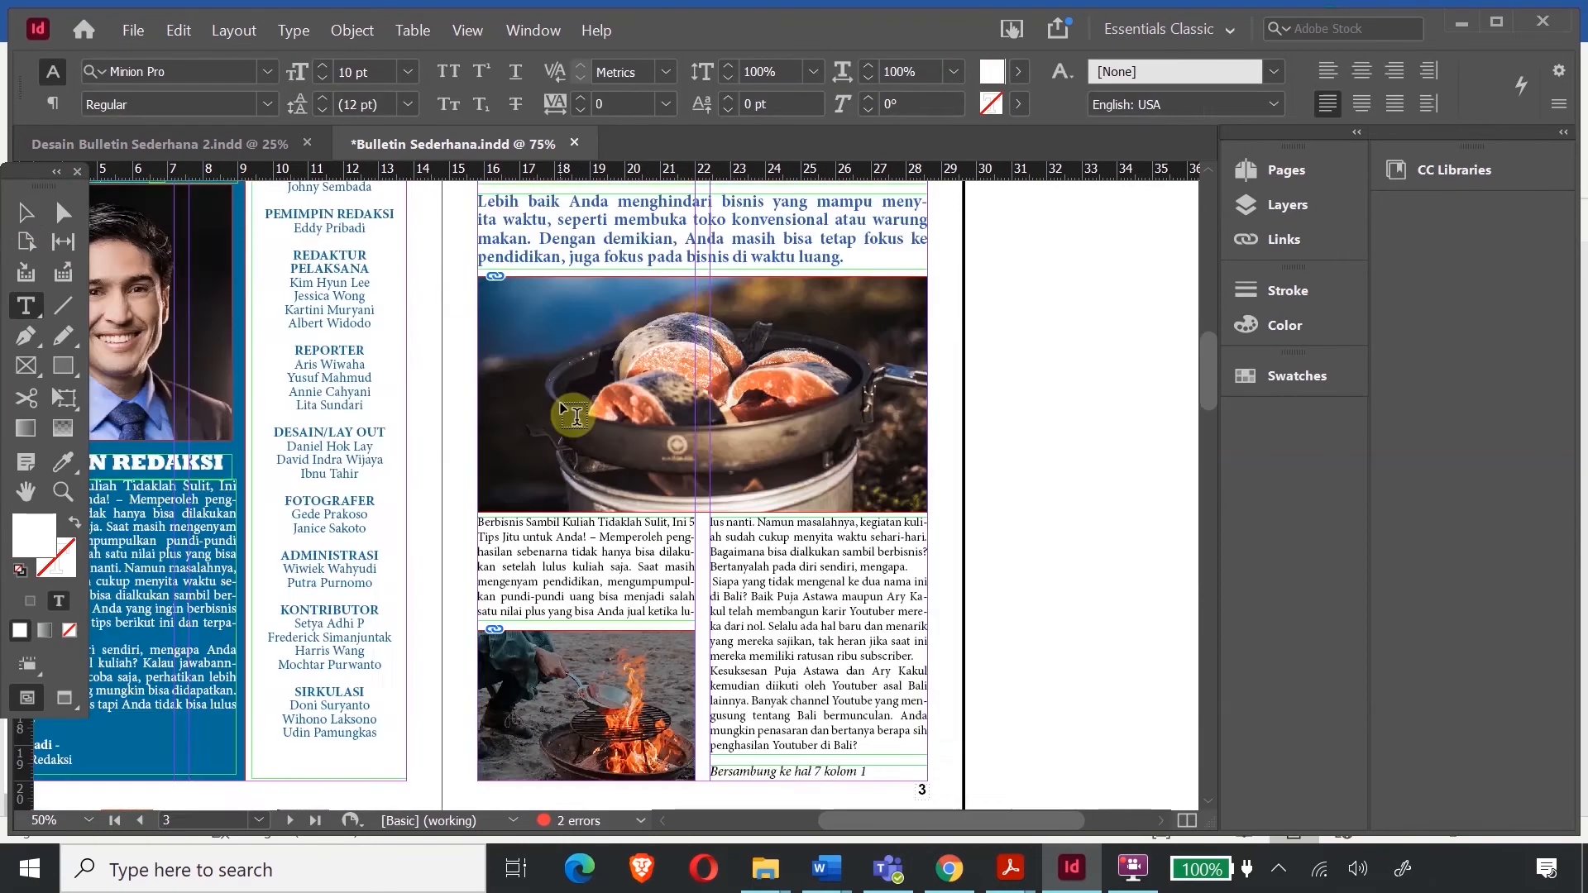
{"action": "scroll", "coordinate": [573, 419], "scroll_direction": "down", "scroll_amount": 20}
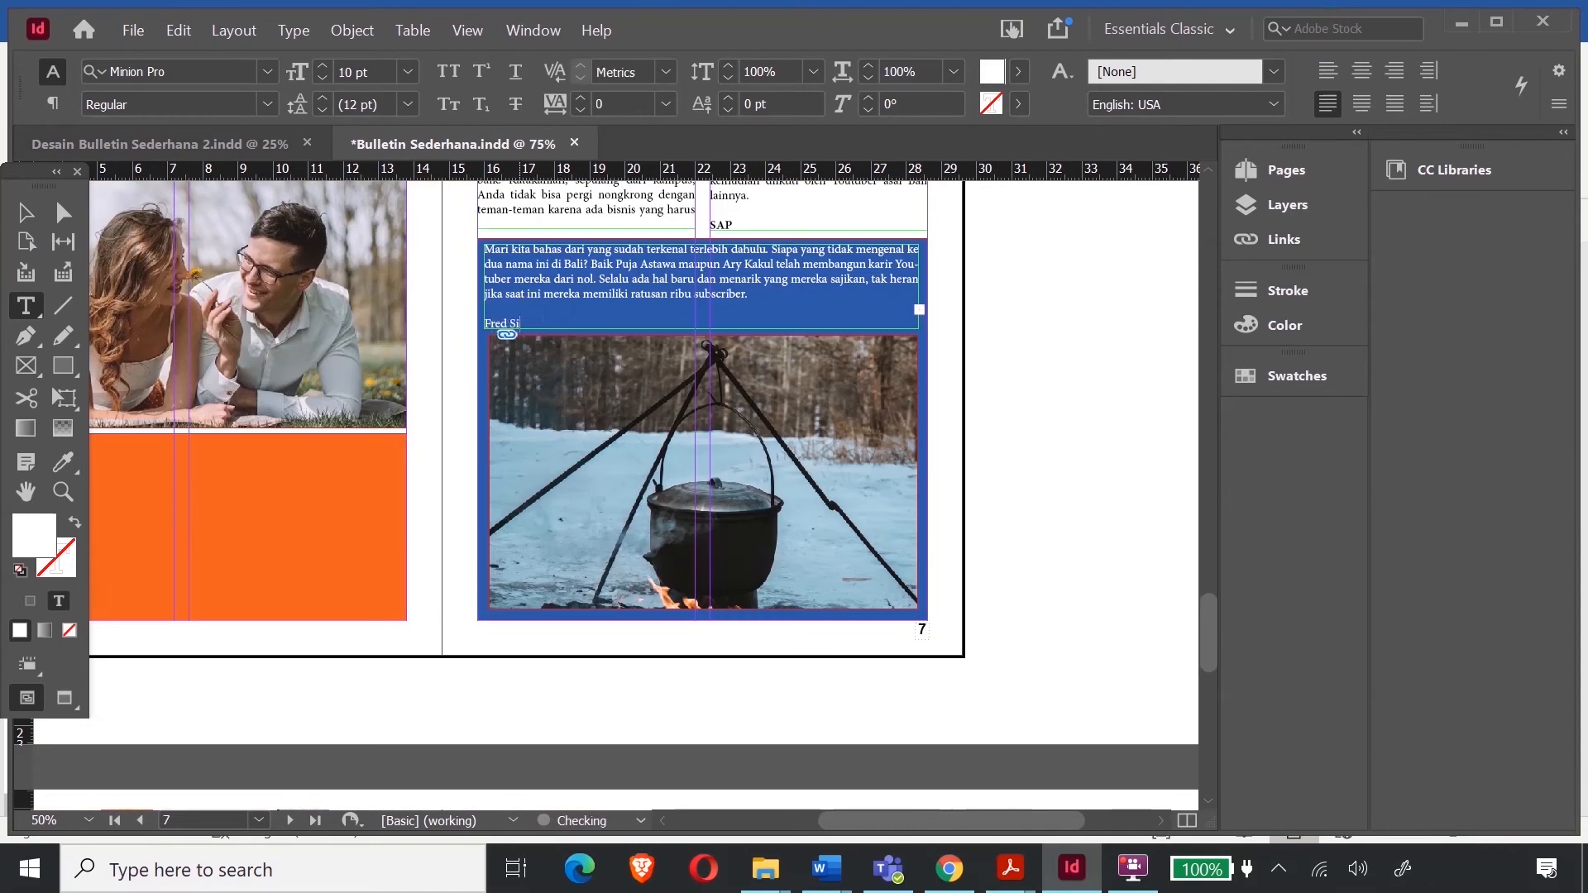
{"action": "left_click_drag", "start_coordinate": [577, 323], "coordinate": [482, 324]}
{"action": "left_click", "coordinate": [267, 104]}
{"action": "left_click", "coordinate": [124, 342]}
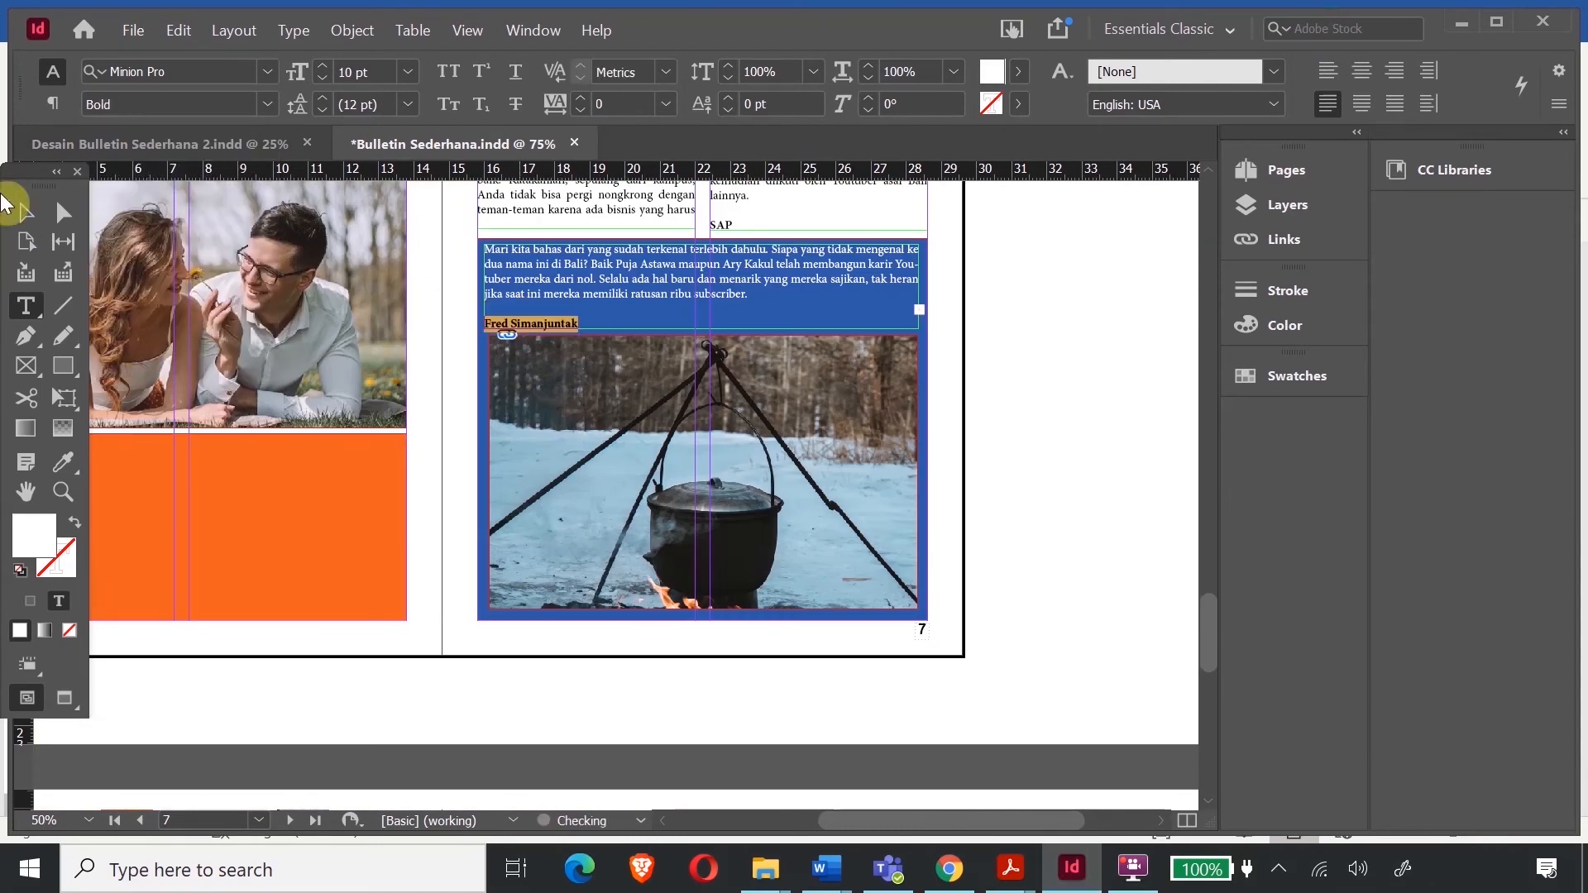
{"action": "left_click", "coordinate": [27, 214]}
{"action": "left_click", "coordinate": [1135, 495]}
{"action": "scroll", "coordinate": [897, 513], "scroll_direction": "down", "scroll_amount": 9}
{"action": "scroll", "coordinate": [869, 538], "scroll_direction": "up", "scroll_amount": 20}
{"action": "left_click", "coordinate": [897, 427]}
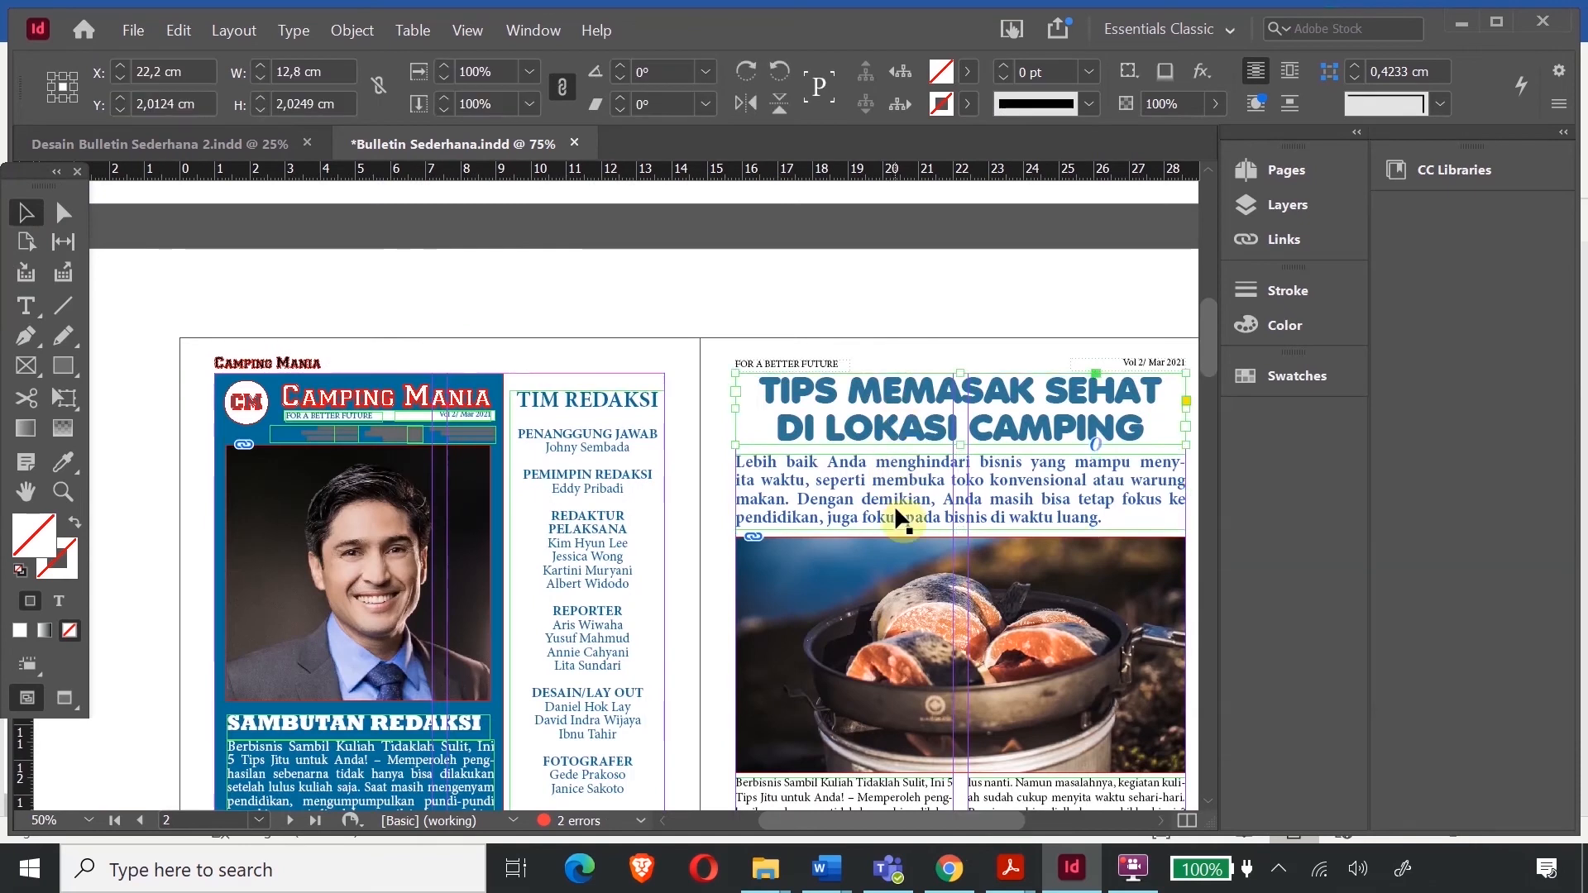
- Copy the title frame onto page 4 and retype it as 'MY SWEETEST ESCAPE'
{"action": "key", "text": "ctrl+c"}
{"action": "scroll", "coordinate": [896, 488], "scroll_direction": "down", "scroll_amount": 15}
{"action": "scroll", "coordinate": [1044, 644], "scroll_direction": "up", "scroll_amount": 7}
{"action": "left_click", "coordinate": [445, 248]}
{"action": "key", "text": "ctrl+v"}
{"action": "left_click_drag", "start_coordinate": [630, 507], "coordinate": [553, 383]}
{"action": "double_click", "coordinate": [563, 376]}
{"action": "left_click_drag", "start_coordinate": [349, 372], "coordinate": [311, 393]}
{"action": "type", "text": "CAMPING KEL"}
{"action": "key", "text": "BackSpace"}
{"action": "key", "text": "BackSpace"}
{"action": "key", "text": "BackSpace"}
{"action": "key", "text": "BackSpace"}
{"action": "key", "text": "BackSpace"}
{"action": "key", "text": "BackSpace"}
{"action": "key", "text": "BackSpace"}
{"action": "key", "text": "BackSpace"}
{"action": "key", "text": "BackSpace"}
{"action": "key", "text": "BackSpace"}
{"action": "key", "text": "BackSpace"}
{"action": "type", "text": "MY SWEETEST ESCAPE"}
- Try a bold italic serif font on the title and raise the frame's bottom edge
{"action": "left_click_drag", "start_coordinate": [734, 393], "coordinate": [131, 397]}
{"action": "left_click", "coordinate": [267, 72]}
{"action": "scroll", "coordinate": [543, 378], "scroll_direction": "down", "scroll_amount": 6}
{"action": "scroll", "coordinate": [546, 379], "scroll_direction": "down", "scroll_amount": 15}
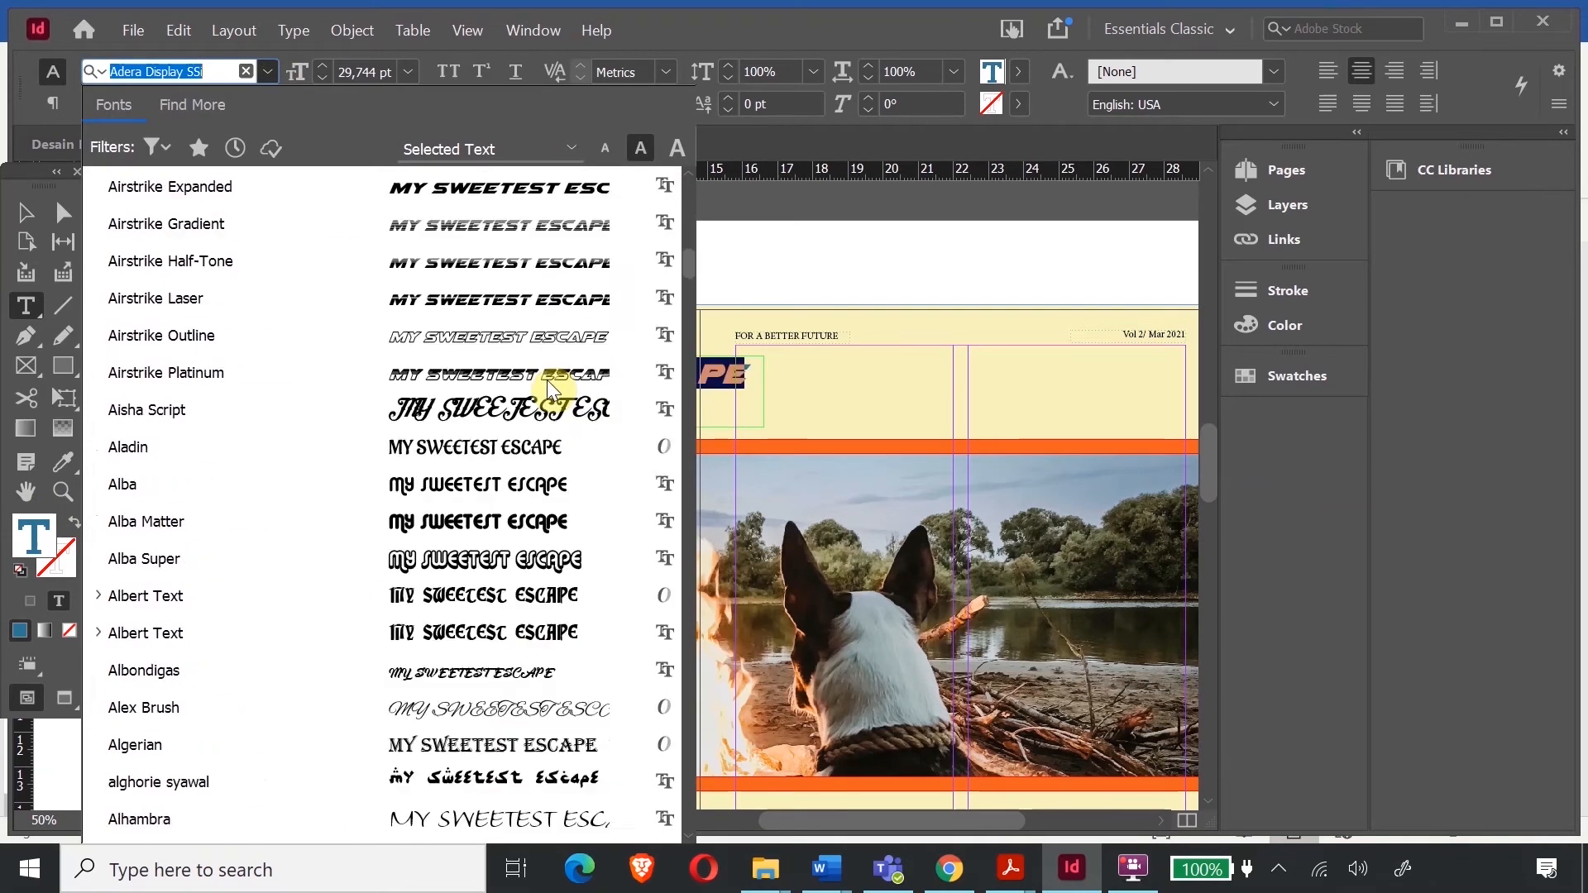
{"action": "scroll", "coordinate": [547, 380], "scroll_direction": "down", "scroll_amount": 20}
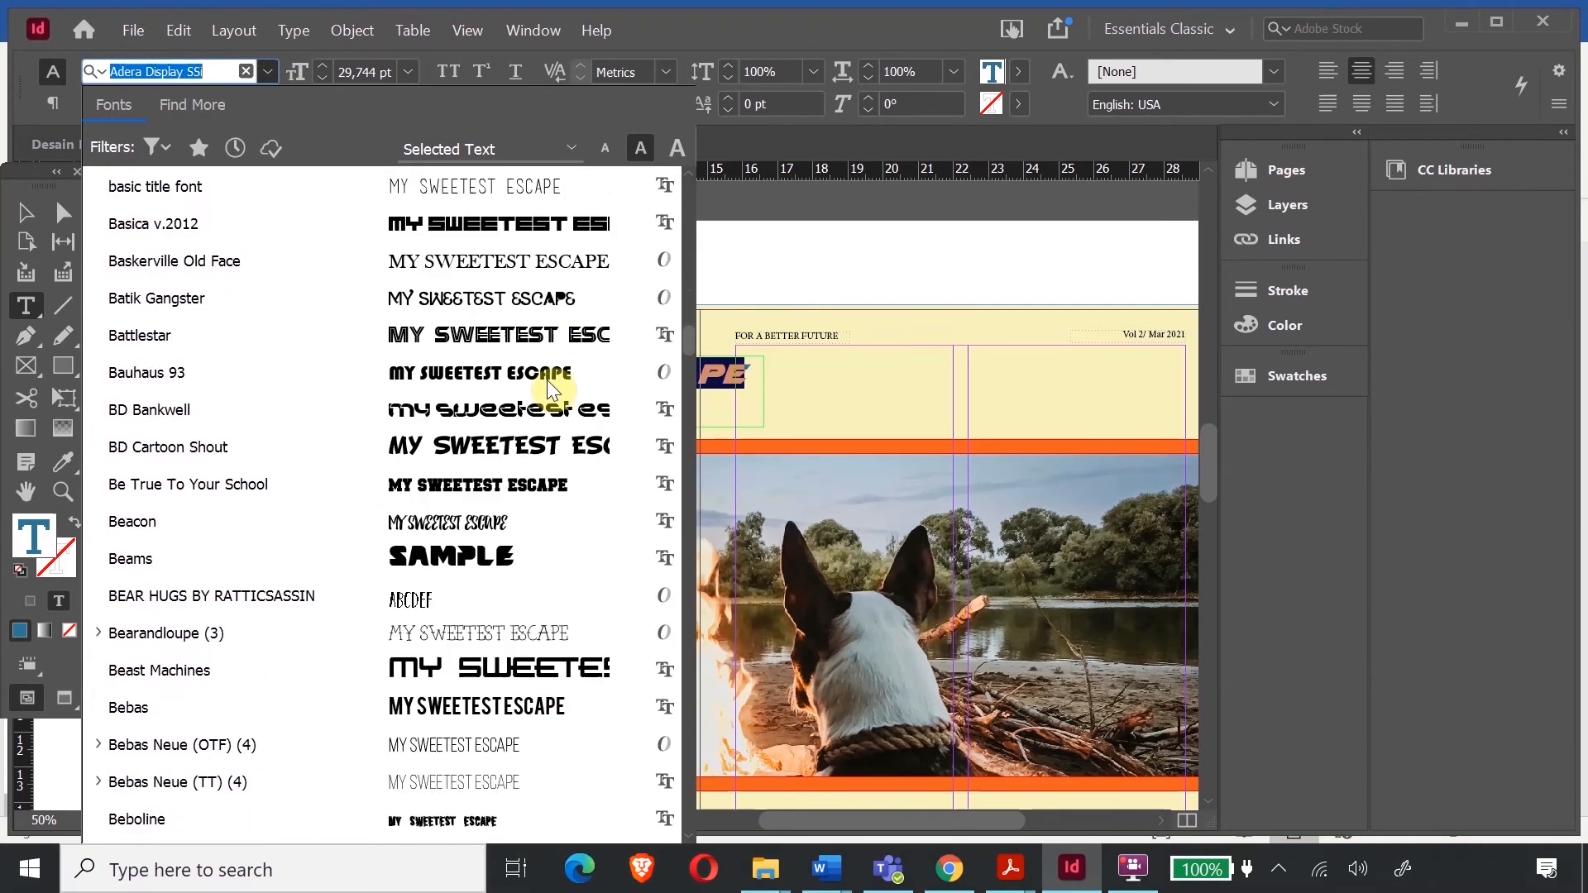
{"action": "scroll", "coordinate": [547, 380], "scroll_direction": "down", "scroll_amount": 8}
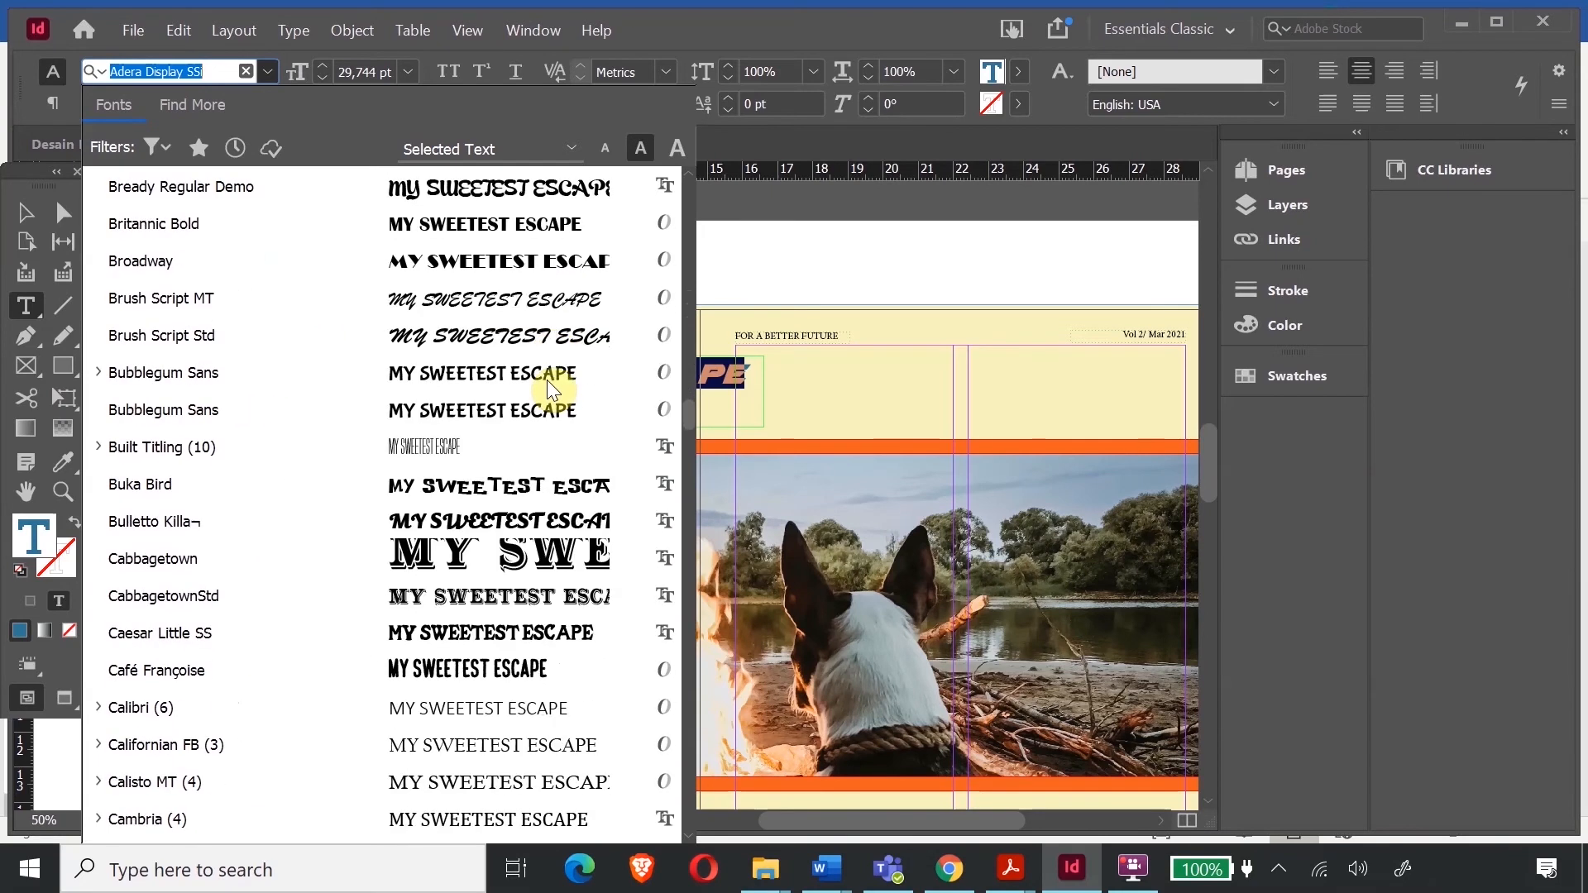
{"action": "left_click", "coordinate": [548, 380]}
{"action": "key", "text": "Escape"}
{"action": "key", "text": "ctrl+z"}
{"action": "left_click", "coordinate": [26, 212]}
{"action": "left_click_drag", "start_coordinate": [538, 411], "coordinate": [538, 395]}
- Scale the title up to about 151% with Free Transform and reposition it
{"action": "left_click", "coordinate": [66, 404]}
{"action": "left_click_drag", "start_coordinate": [763, 394], "coordinate": [1001, 492]}
{"action": "left_click_drag", "start_coordinate": [808, 830], "coordinate": [852, 829]}
{"action": "left_click_drag", "start_coordinate": [587, 397], "coordinate": [644, 404]}
{"action": "left_click_drag", "start_coordinate": [978, 431], "coordinate": [937, 435]}
{"action": "left_click_drag", "start_coordinate": [1006, 387], "coordinate": [1116, 327]}
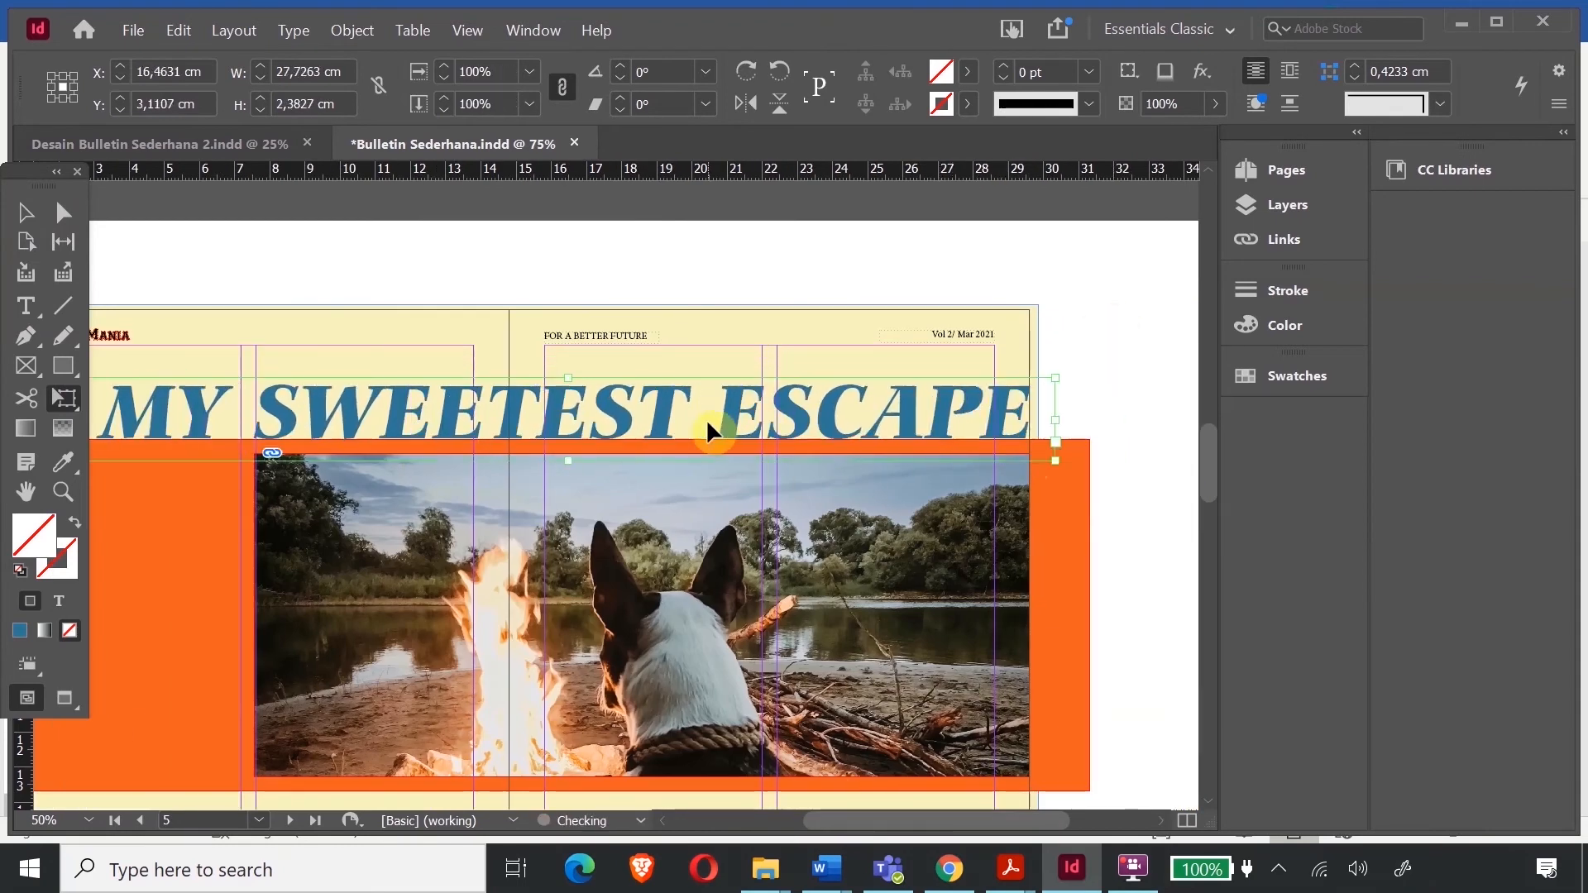
- Apply the Athletic font to the MY SWEETEST ESCAPE title
{"action": "left_click_drag", "start_coordinate": [706, 419], "coordinate": [644, 420]}
{"action": "left_click", "coordinate": [25, 306]}
{"action": "left_click", "coordinate": [273, 409]}
{"action": "key", "text": "ctrl+a"}
{"action": "left_click", "coordinate": [268, 72]}
{"action": "scroll", "coordinate": [551, 662], "scroll_direction": "down", "scroll_amount": 15}
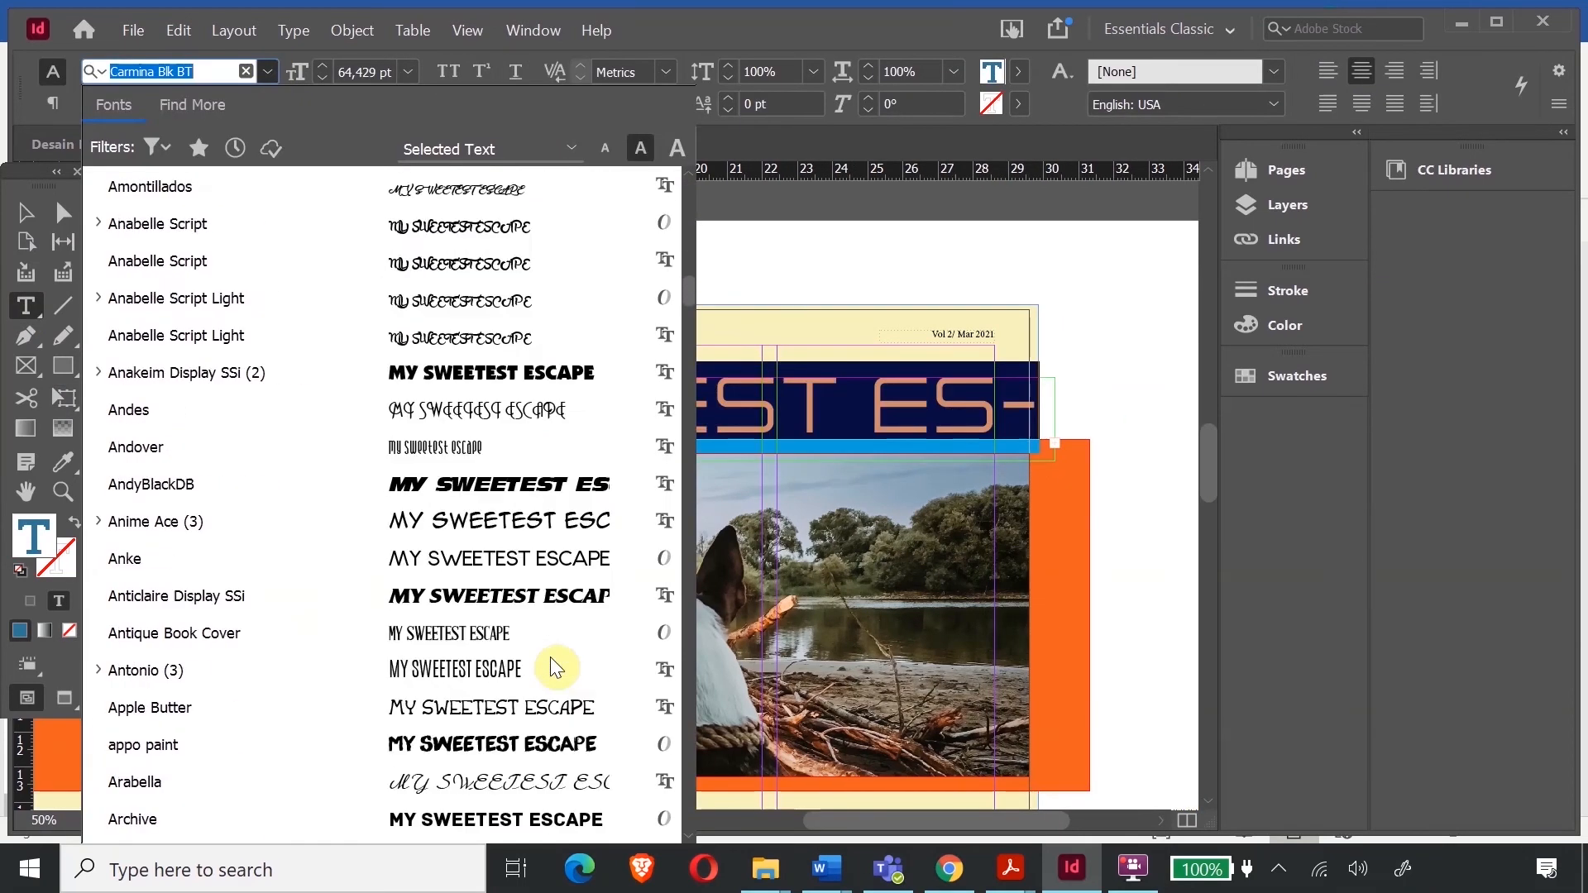
{"action": "scroll", "coordinate": [508, 529], "scroll_direction": "down", "scroll_amount": 3}
{"action": "scroll", "coordinate": [515, 553], "scroll_direction": "down", "scroll_amount": 2}
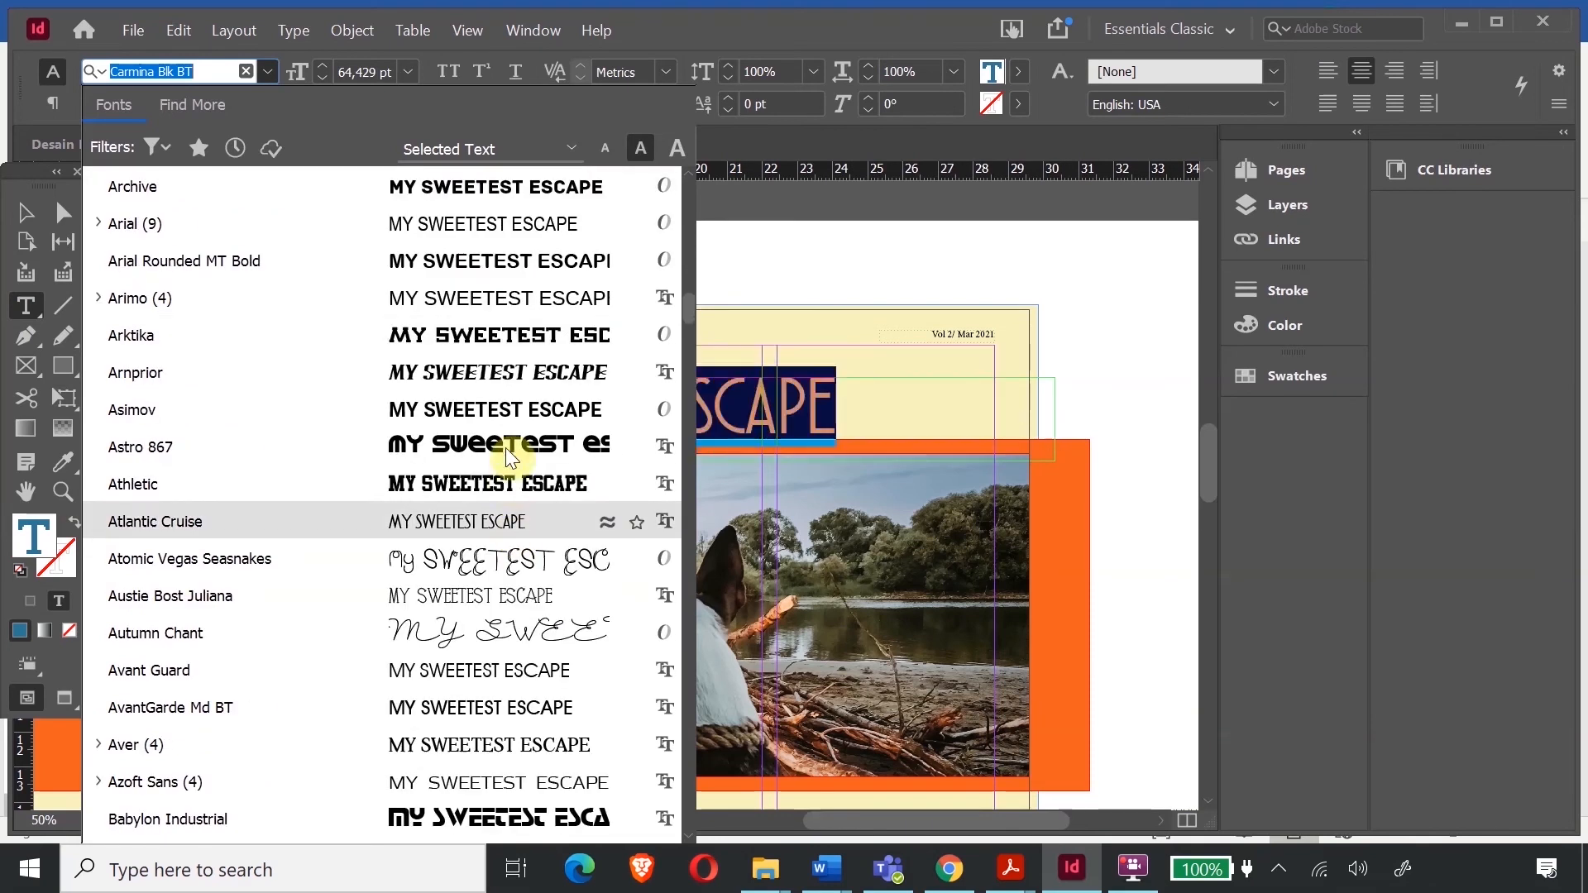
{"action": "left_click", "coordinate": [520, 480]}
{"action": "key", "text": "Escape"}
- Reposition the title frame and enlarge it from its corner across the spread
{"action": "left_click_drag", "start_coordinate": [951, 397], "coordinate": [946, 391]}
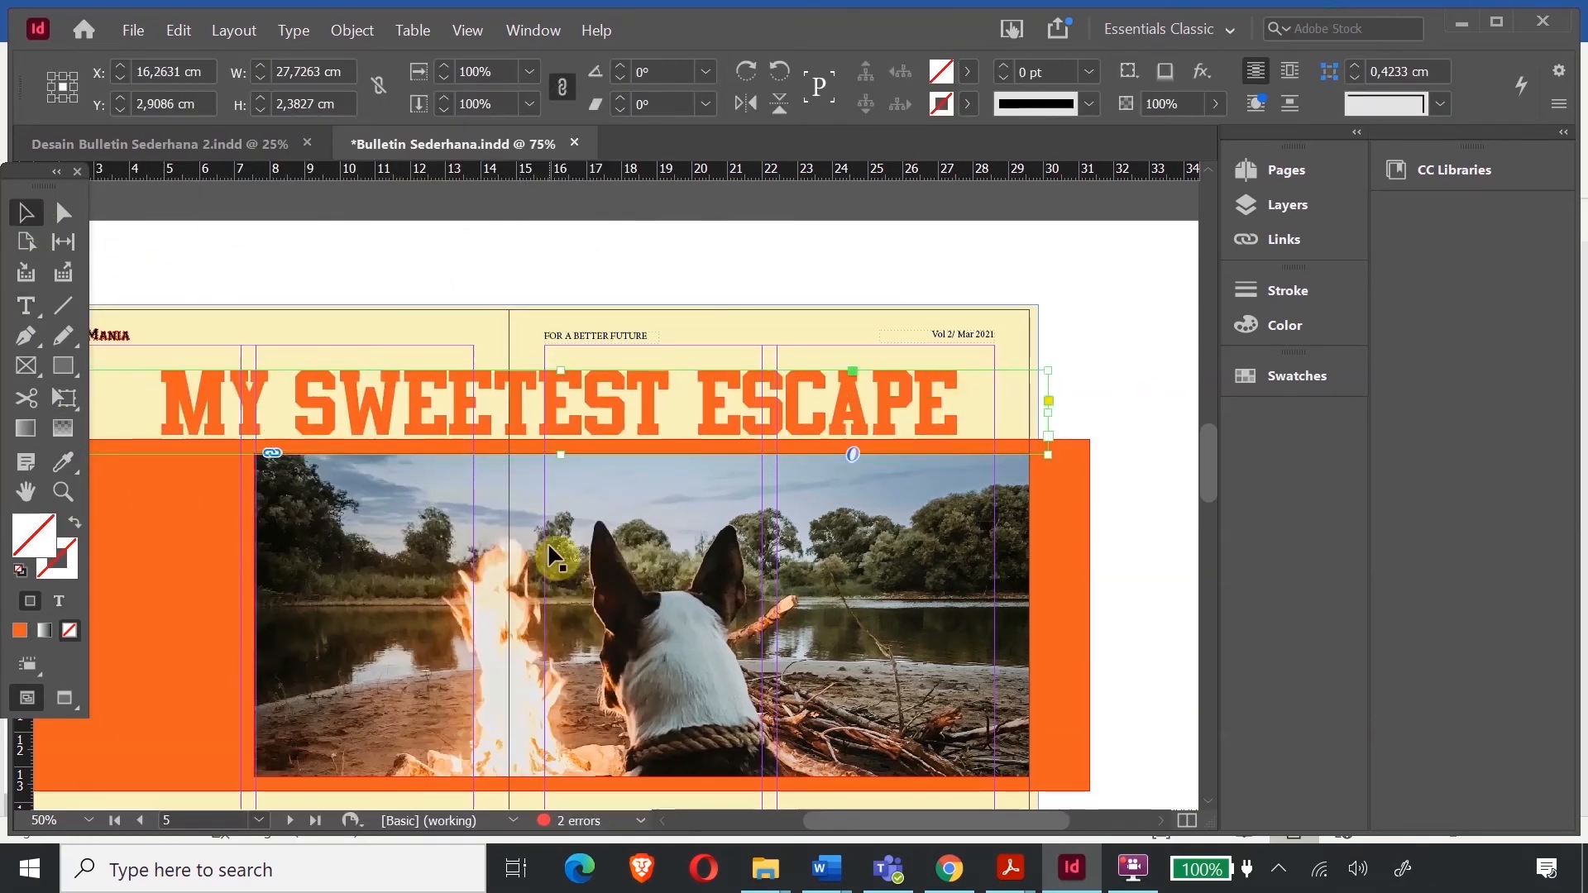
{"action": "key", "text": "ctrl+minus"}
{"action": "key", "text": "ctrl+minus"}
{"action": "key", "text": "e"}
{"action": "left_click_drag", "start_coordinate": [580, 494], "coordinate": [585, 494]}
{"action": "left_click_drag", "start_coordinate": [477, 486], "coordinate": [435, 481]}
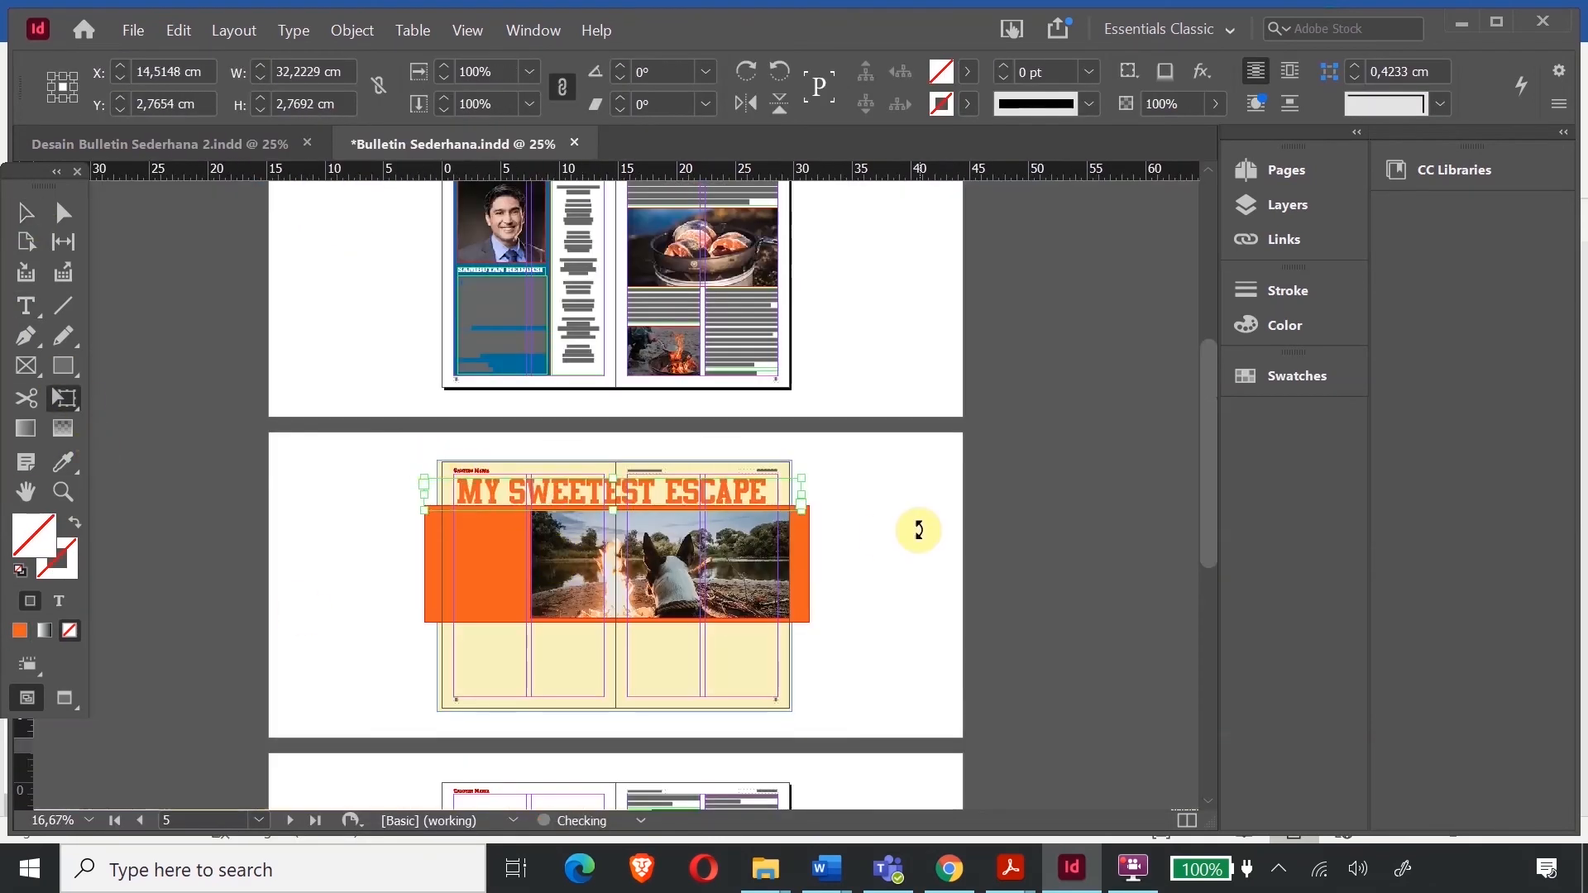
- Zoom in and copy the intro paragraph from page 3
{"action": "left_click", "coordinate": [26, 213]}
{"action": "left_click", "coordinate": [269, 528]}
{"action": "left_click", "coordinate": [62, 491]}
{"action": "left_click_drag", "start_coordinate": [354, 428], "coordinate": [838, 610]}
{"action": "scroll", "coordinate": [489, 489], "scroll_direction": "up", "scroll_amount": 10}
{"action": "left_click", "coordinate": [27, 306]}
{"action": "left_click", "coordinate": [716, 309]}
{"action": "left_click_drag", "start_coordinate": [693, 306], "coordinate": [1089, 350]}
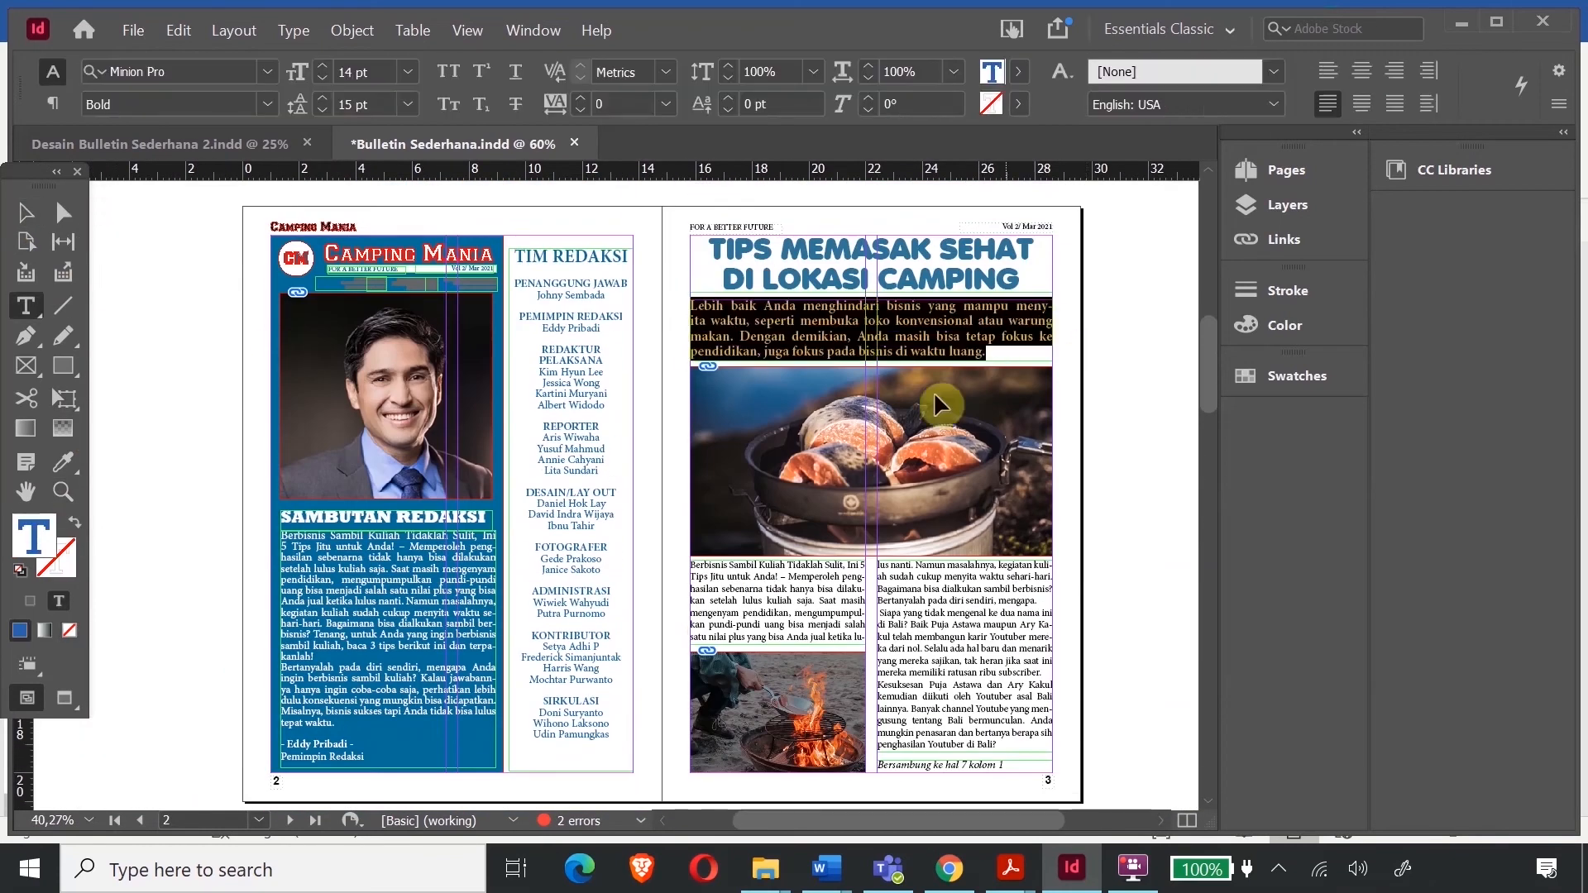
{"action": "key", "text": "ctrl+c"}
- Paste the intro onto the orange block's left column on page 4, frame 4.4 cm tall
{"action": "scroll", "coordinate": [1099, 323], "scroll_direction": "down", "scroll_amount": 10}
{"action": "left_click", "coordinate": [1288, 204]}
{"action": "left_click", "coordinate": [27, 212]}
{"action": "left_click", "coordinate": [153, 348]}
{"action": "scroll", "coordinate": [269, 462], "scroll_direction": "down", "scroll_amount": 3}
{"action": "key", "text": "ctrl+v"}
{"action": "left_click_drag", "start_coordinate": [610, 467], "coordinate": [358, 276]}
{"action": "left_click_drag", "start_coordinate": [358, 361], "coordinate": [395, 471]}
- Copy a paragraph from the Word article and paste it after 'luang.' in the new frame
{"action": "left_click", "coordinate": [827, 868]}
{"action": "left_click", "coordinate": [765, 765]}
{"action": "triple_click", "coordinate": [523, 556]}
{"action": "key", "text": "ctrl+c"}
{"action": "key", "text": "alt+Tab"}
{"action": "double_click", "coordinate": [434, 323]}
{"action": "key", "text": "ctrl+v"}
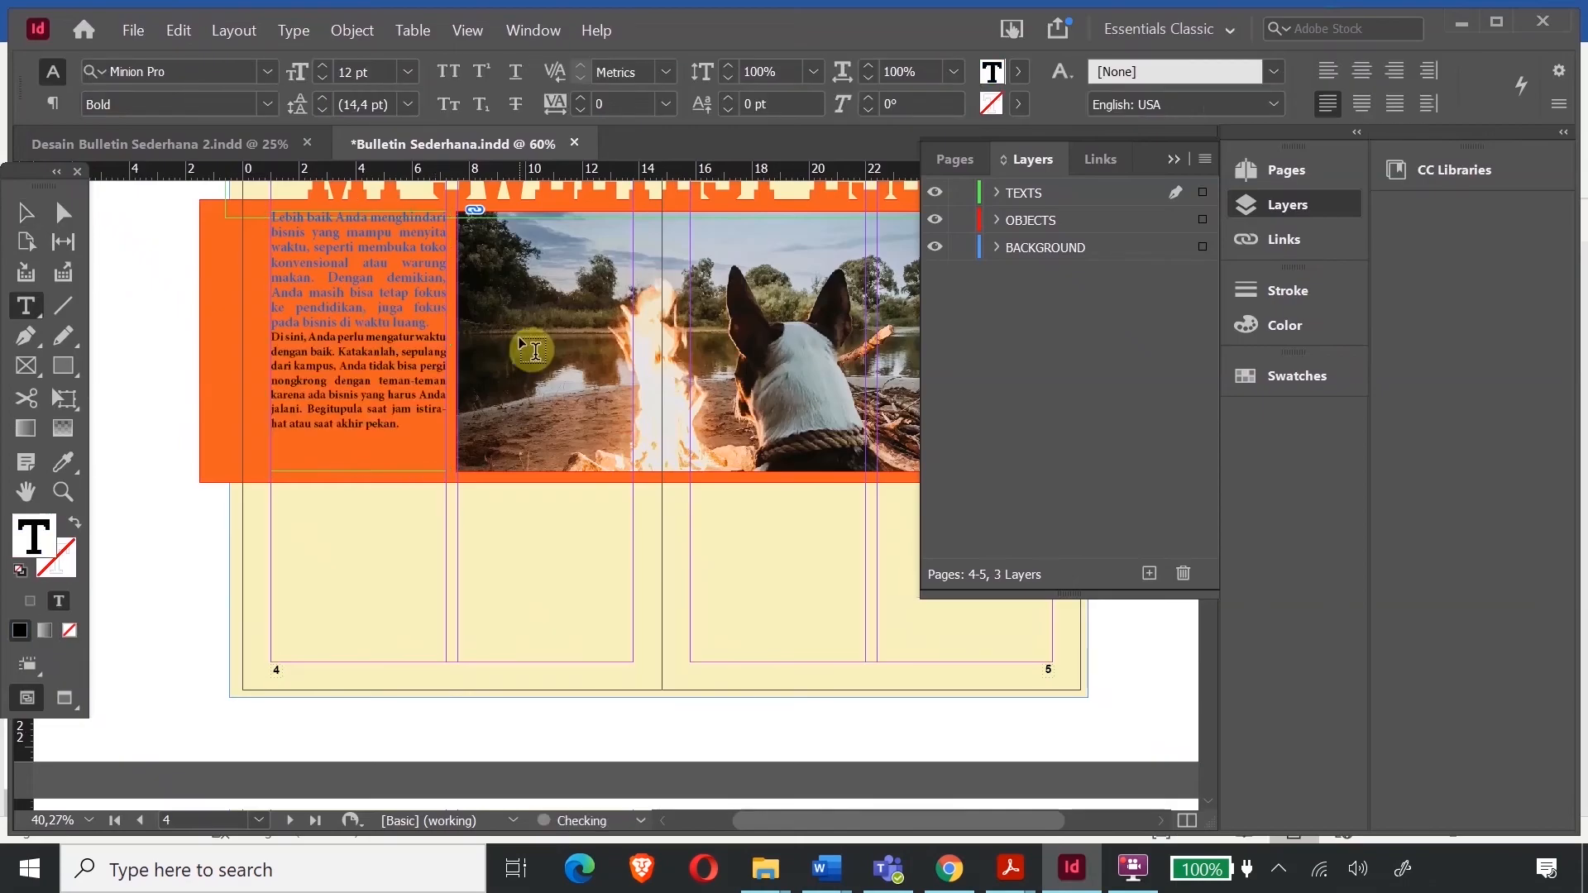
- Format all the frame's text white, 15 pt size with 14 pt leading
{"action": "key", "text": "ctrl+a"}
{"action": "double_click", "coordinate": [33, 534]}
{"action": "left_click", "coordinate": [809, 285]}
{"action": "left_click", "coordinate": [1042, 263]}
{"action": "left_click", "coordinate": [270, 69]}
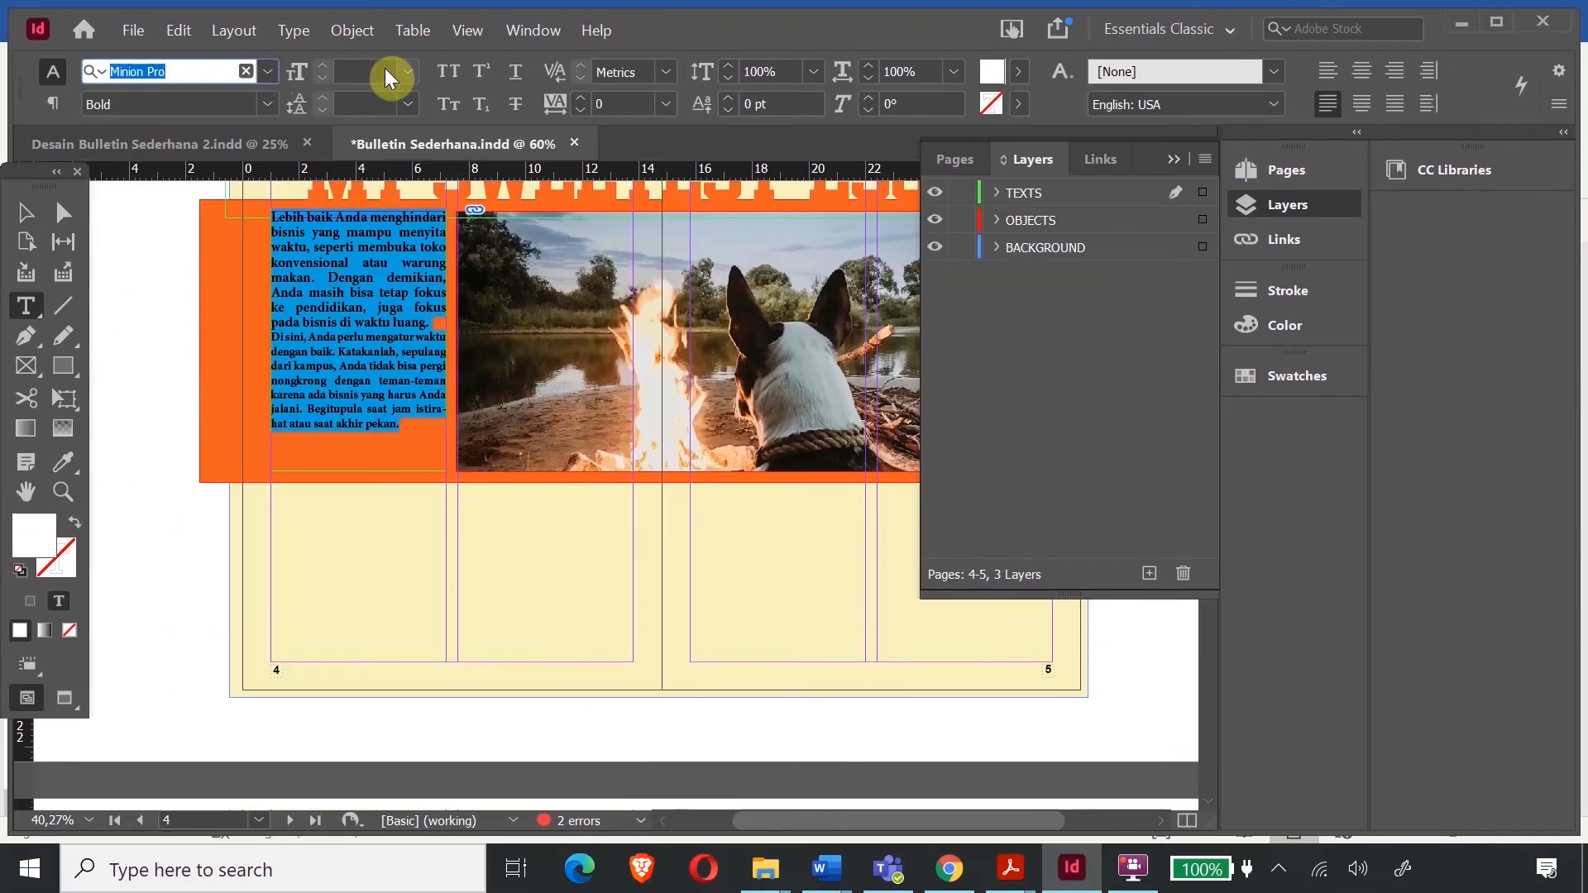
{"action": "left_click", "coordinate": [408, 72]}
{"action": "left_click", "coordinate": [371, 281]}
{"action": "left_click", "coordinate": [407, 105]}
{"action": "left_click", "coordinate": [372, 320]}
{"action": "left_click", "coordinate": [322, 65]}
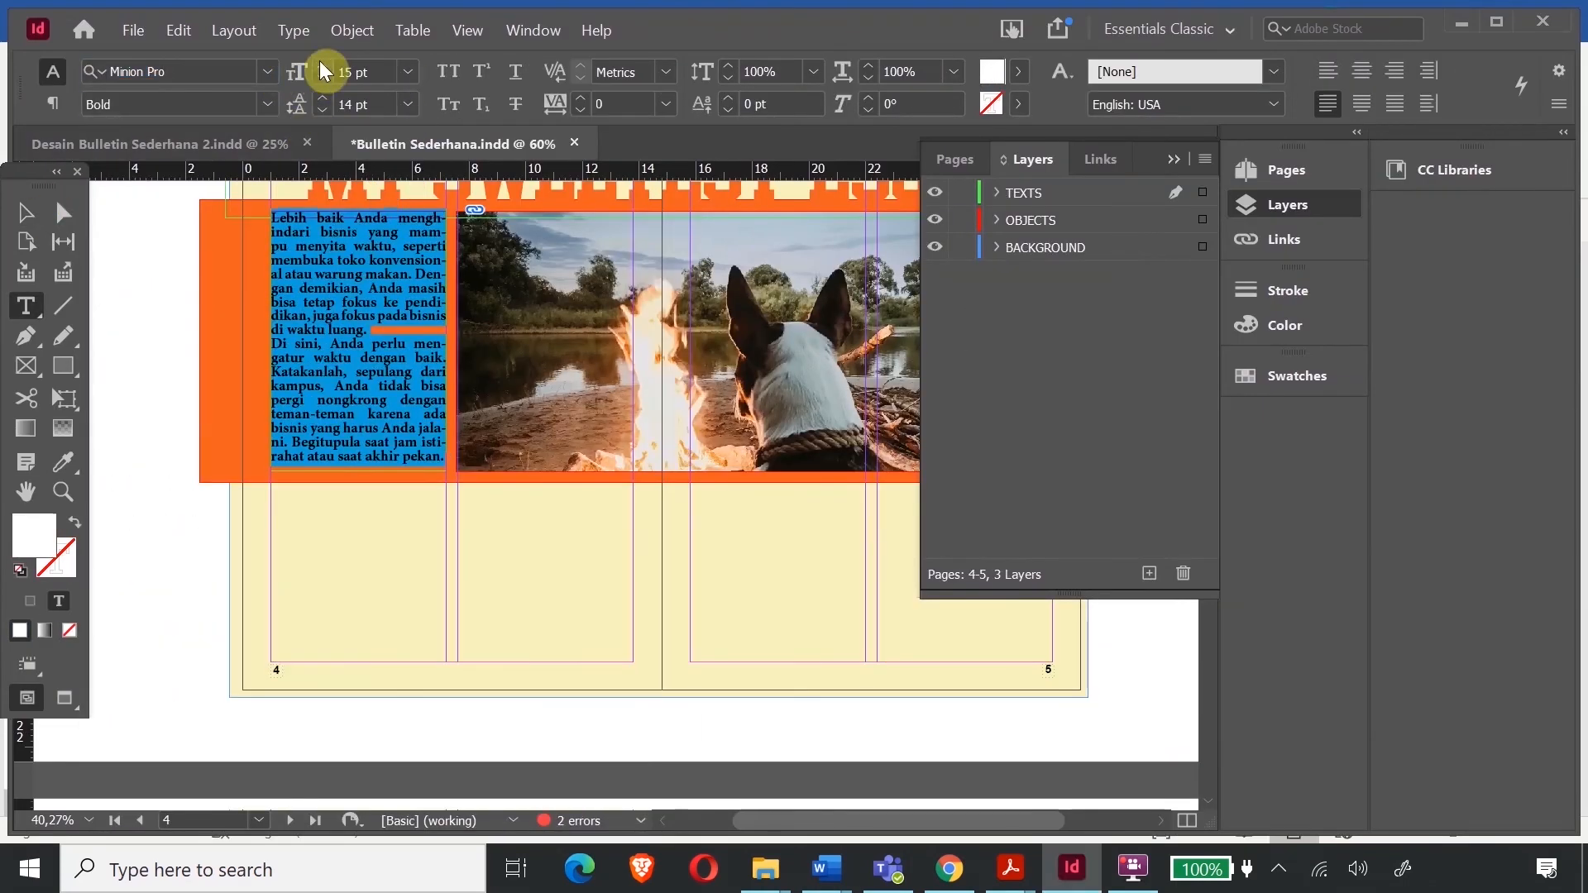
- Paste the copied body text frame below the intro on the BACKGROUND layer
{"action": "left_click", "coordinate": [28, 217]}
{"action": "left_click", "coordinate": [357, 551]}
{"action": "scroll", "coordinate": [350, 370], "scroll_direction": "up", "scroll_amount": 1}
{"action": "double_click", "coordinate": [349, 373]}
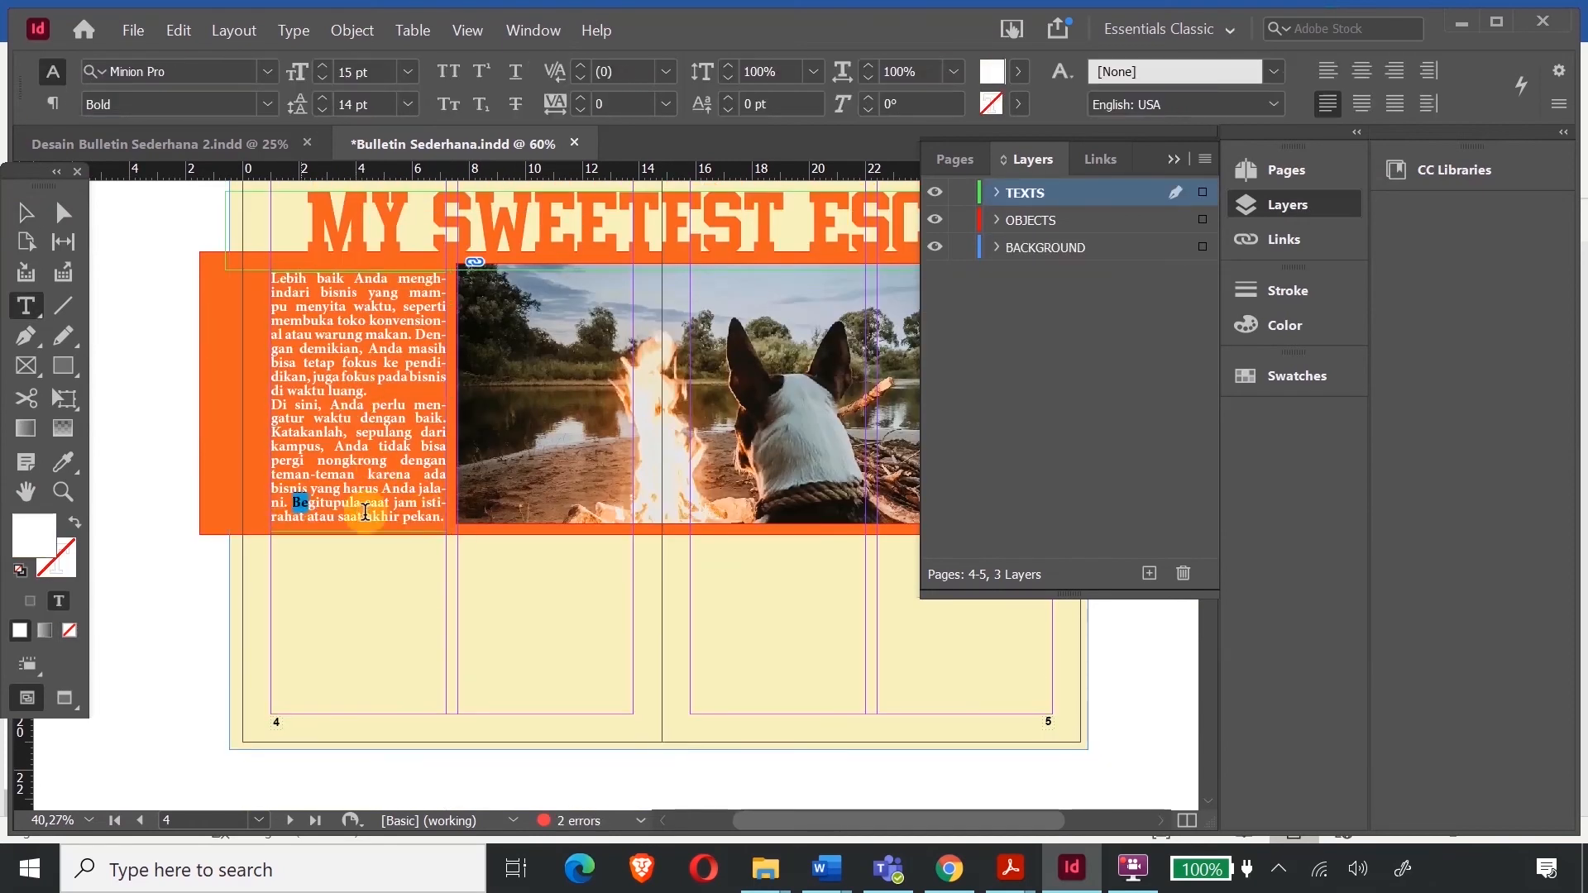
{"action": "key", "text": "Escape"}
{"action": "scroll", "coordinate": [480, 500], "scroll_direction": "down", "scroll_amount": 3}
{"action": "scroll", "coordinate": [477, 496], "scroll_direction": "up", "scroll_amount": 2}
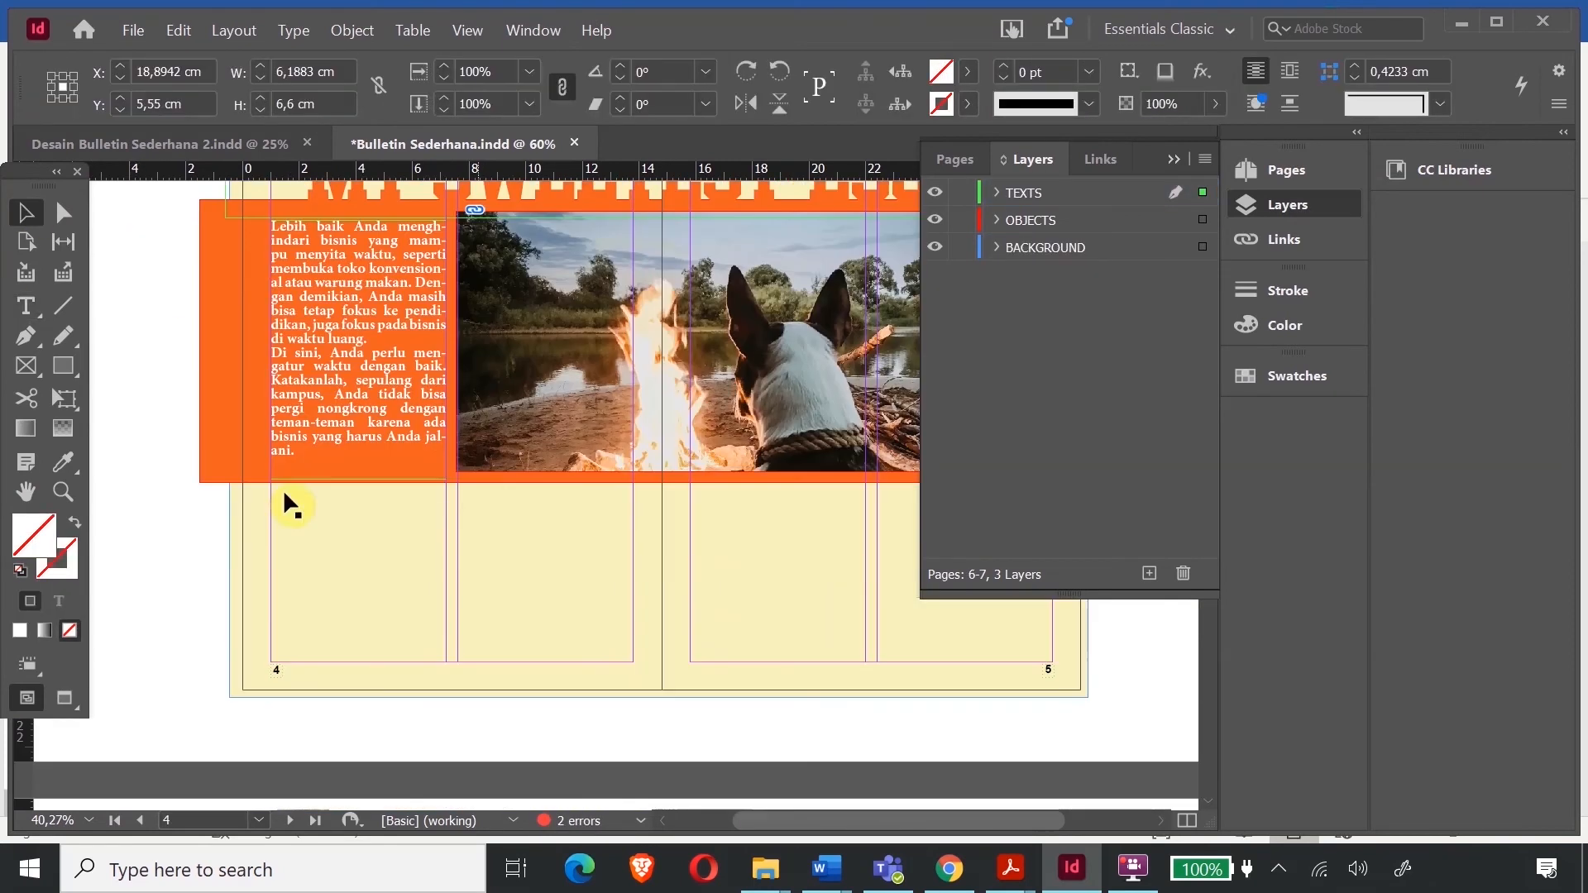
{"action": "left_click", "coordinate": [337, 518]}
{"action": "key", "text": "ctrl+v"}
{"action": "mouse_move", "coordinate": [590, 553]}
{"action": "left_mouse_down"}
{"action": "mouse_move", "coordinate": [404, 633]}
{"action": "mouse_move", "coordinate": [333, 640]}
{"action": "mouse_move", "coordinate": [359, 663]}
{"action": "left_mouse_up"}
- Thread the body text's overflow into a second-column frame on page 4
{"action": "left_click", "coordinate": [795, 700]}
{"action": "left_click", "coordinate": [392, 603]}
{"action": "left_click", "coordinate": [447, 647]}
{"action": "left_click_drag", "start_coordinate": [458, 490], "coordinate": [634, 662]}
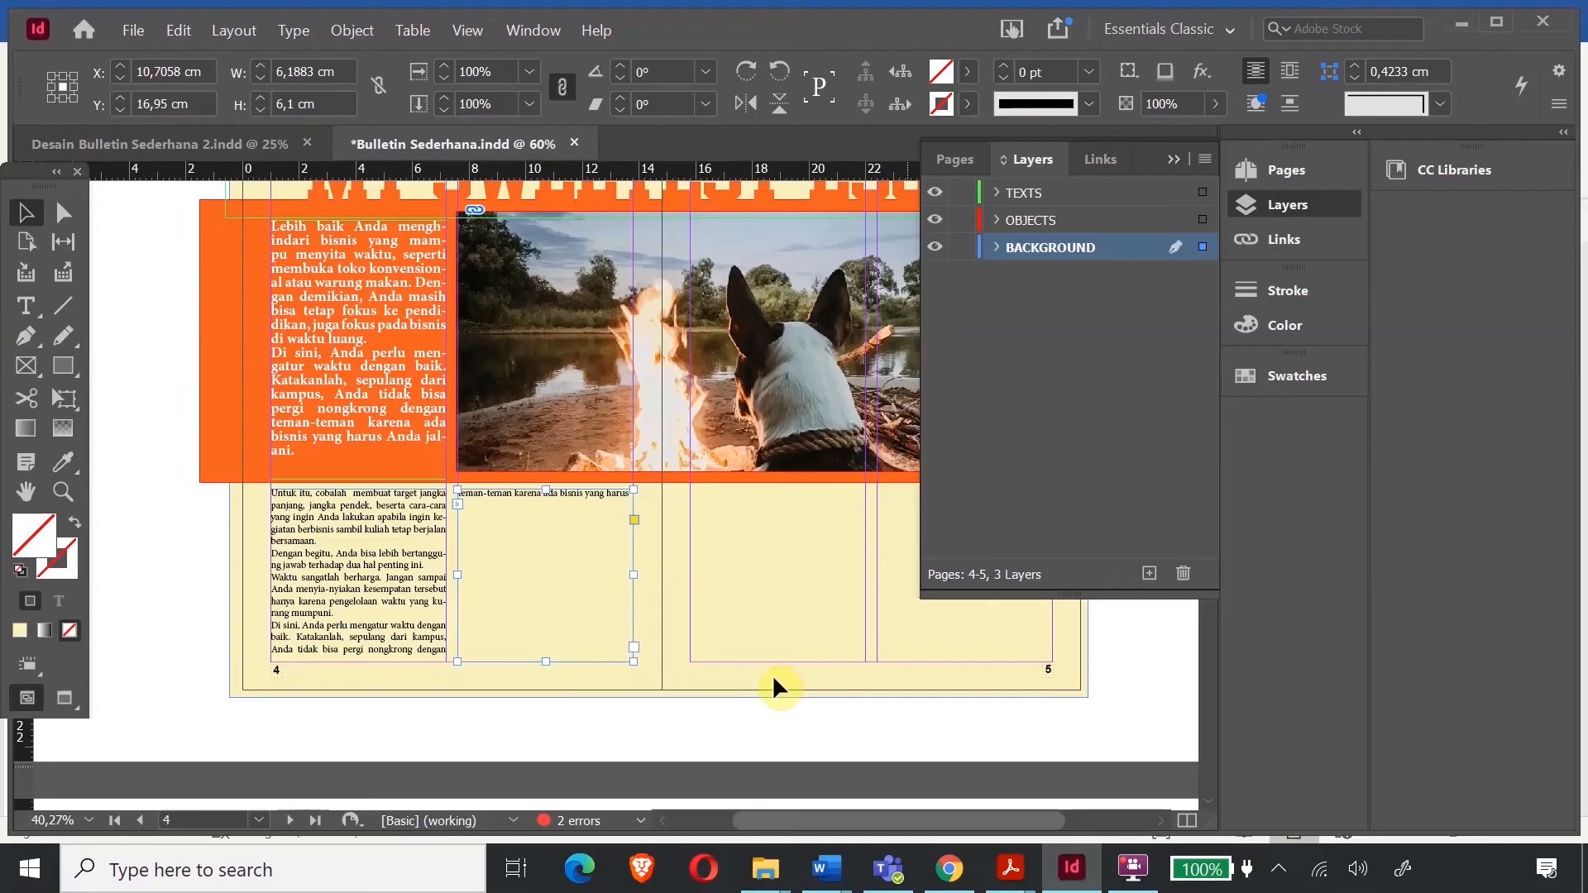
{"action": "double_click", "coordinate": [632, 496]}
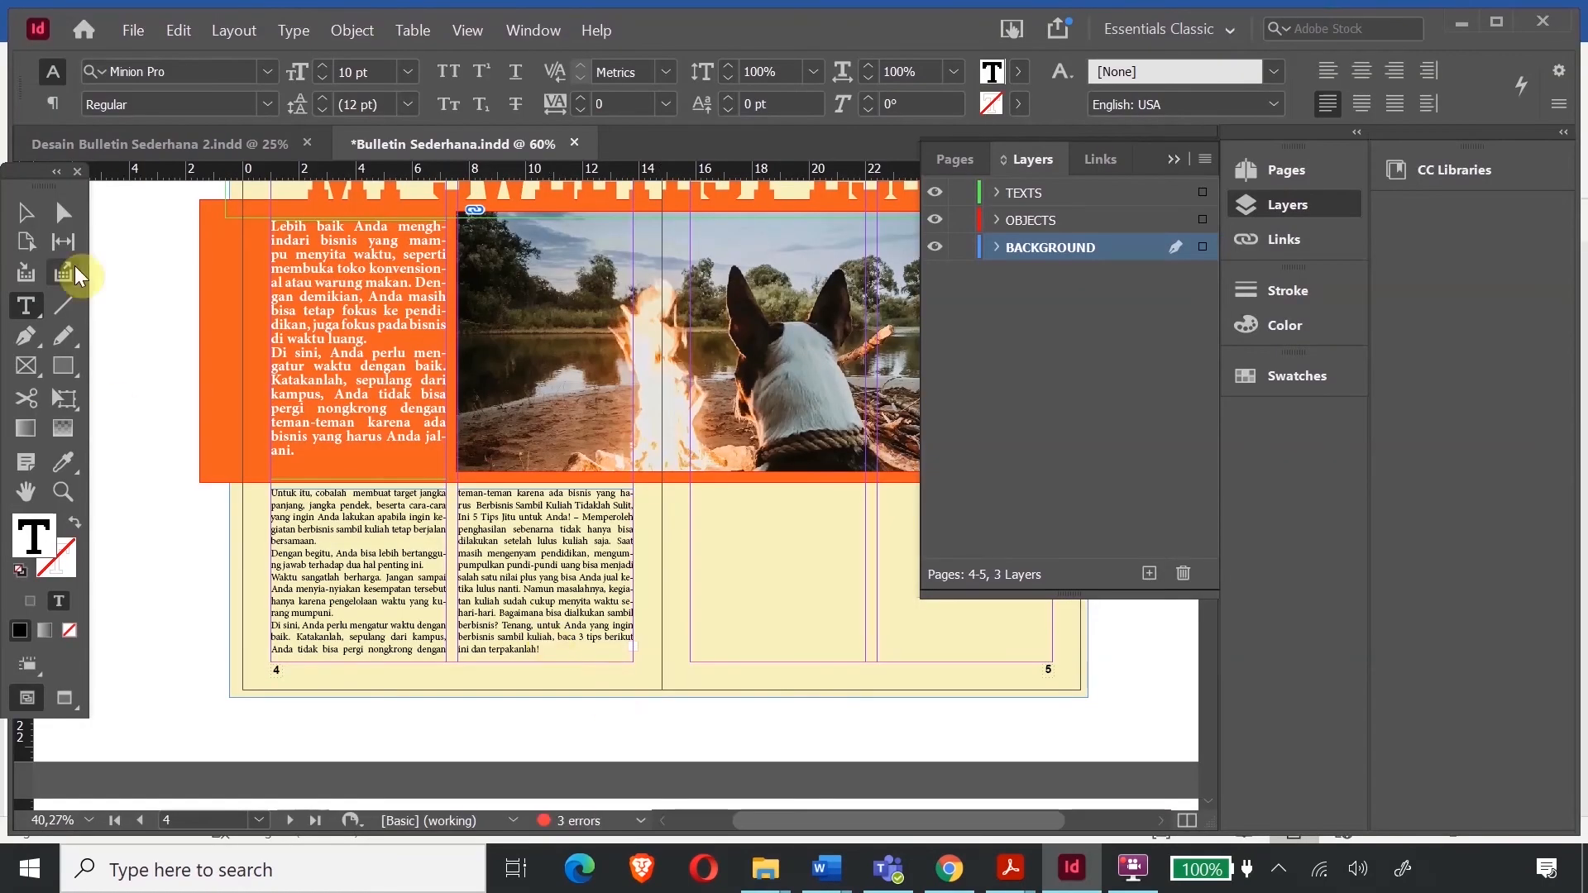
{"action": "key", "text": "Escape"}
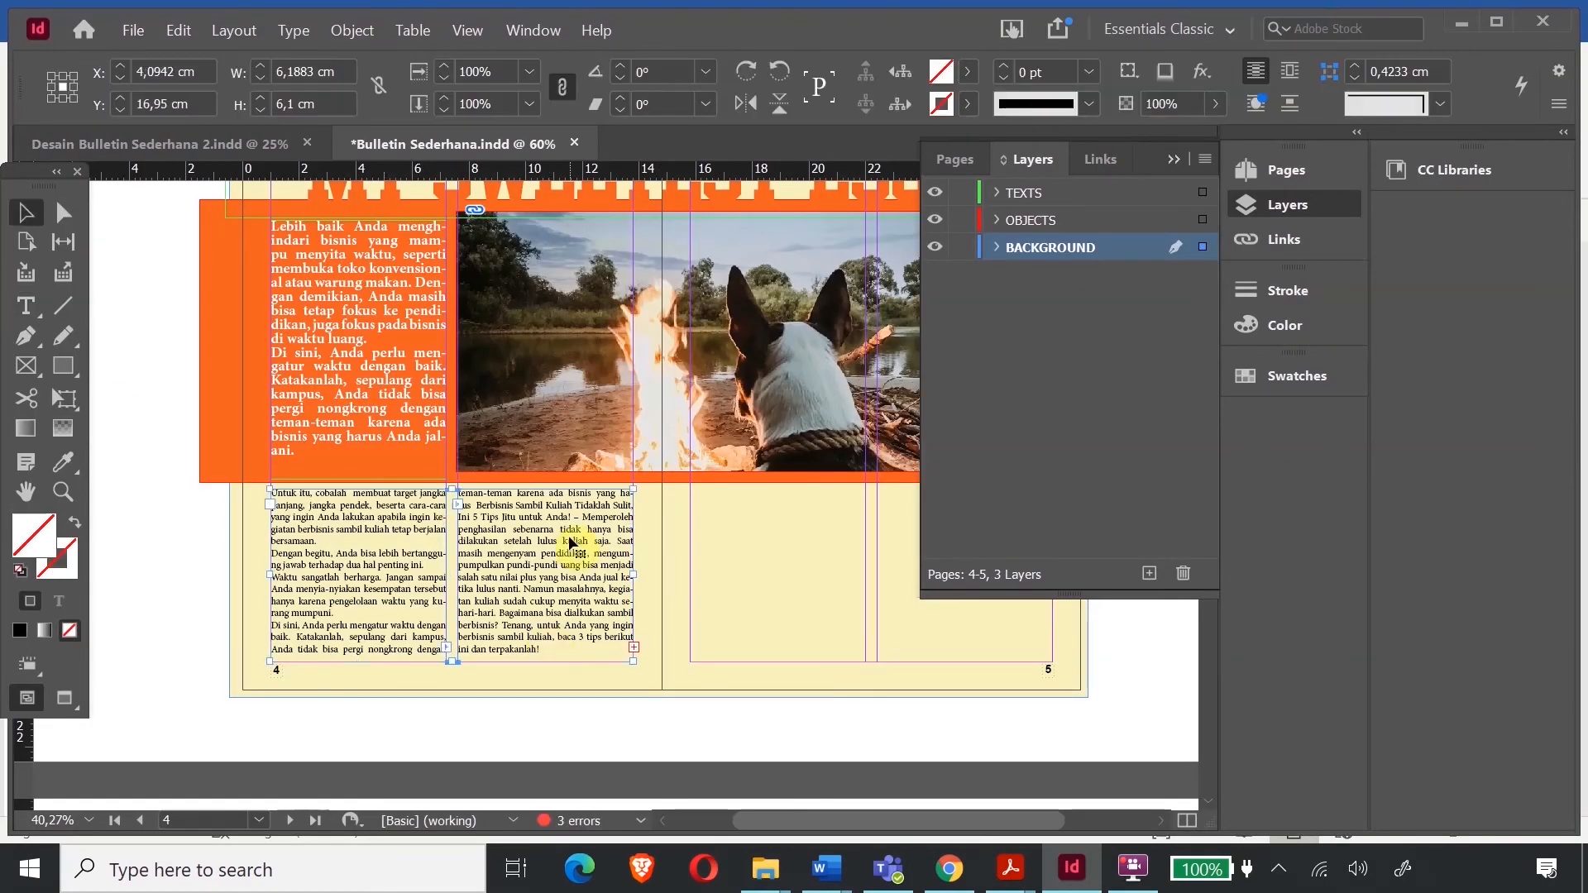
{"action": "left_click_drag", "start_coordinate": [358, 660], "coordinate": [358, 662]}
- Continue the story into a frame on page 5 and paste a copied Word paragraph there
{"action": "left_click_drag", "start_coordinate": [548, 669], "coordinate": [549, 669]}
{"action": "left_click", "coordinate": [633, 653]}
{"action": "mouse_move", "coordinate": [691, 485]}
{"action": "left_mouse_down"}
{"action": "mouse_move", "coordinate": [867, 662]}
{"action": "mouse_move", "coordinate": [1054, 769]}
{"action": "left_mouse_up"}
{"action": "left_click", "coordinate": [815, 728]}
{"action": "scroll", "coordinate": [779, 577], "scroll_direction": "up", "scroll_amount": 3}
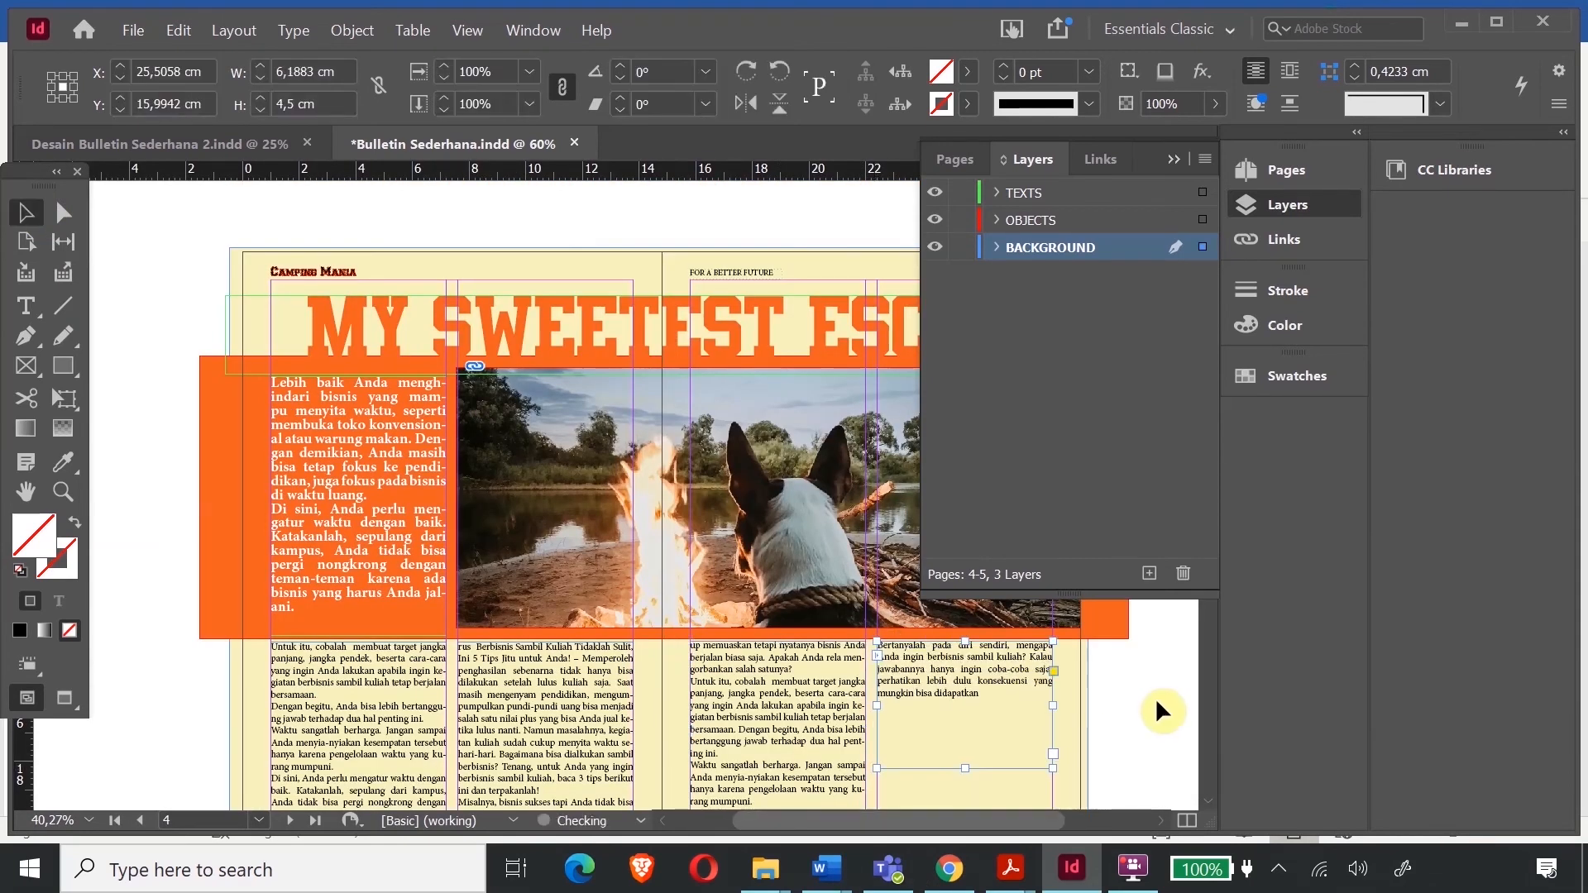
{"action": "scroll", "coordinate": [1155, 697], "scroll_direction": "down", "scroll_amount": 1}
{"action": "left_click", "coordinate": [825, 869]}
{"action": "left_click", "coordinate": [684, 737]}
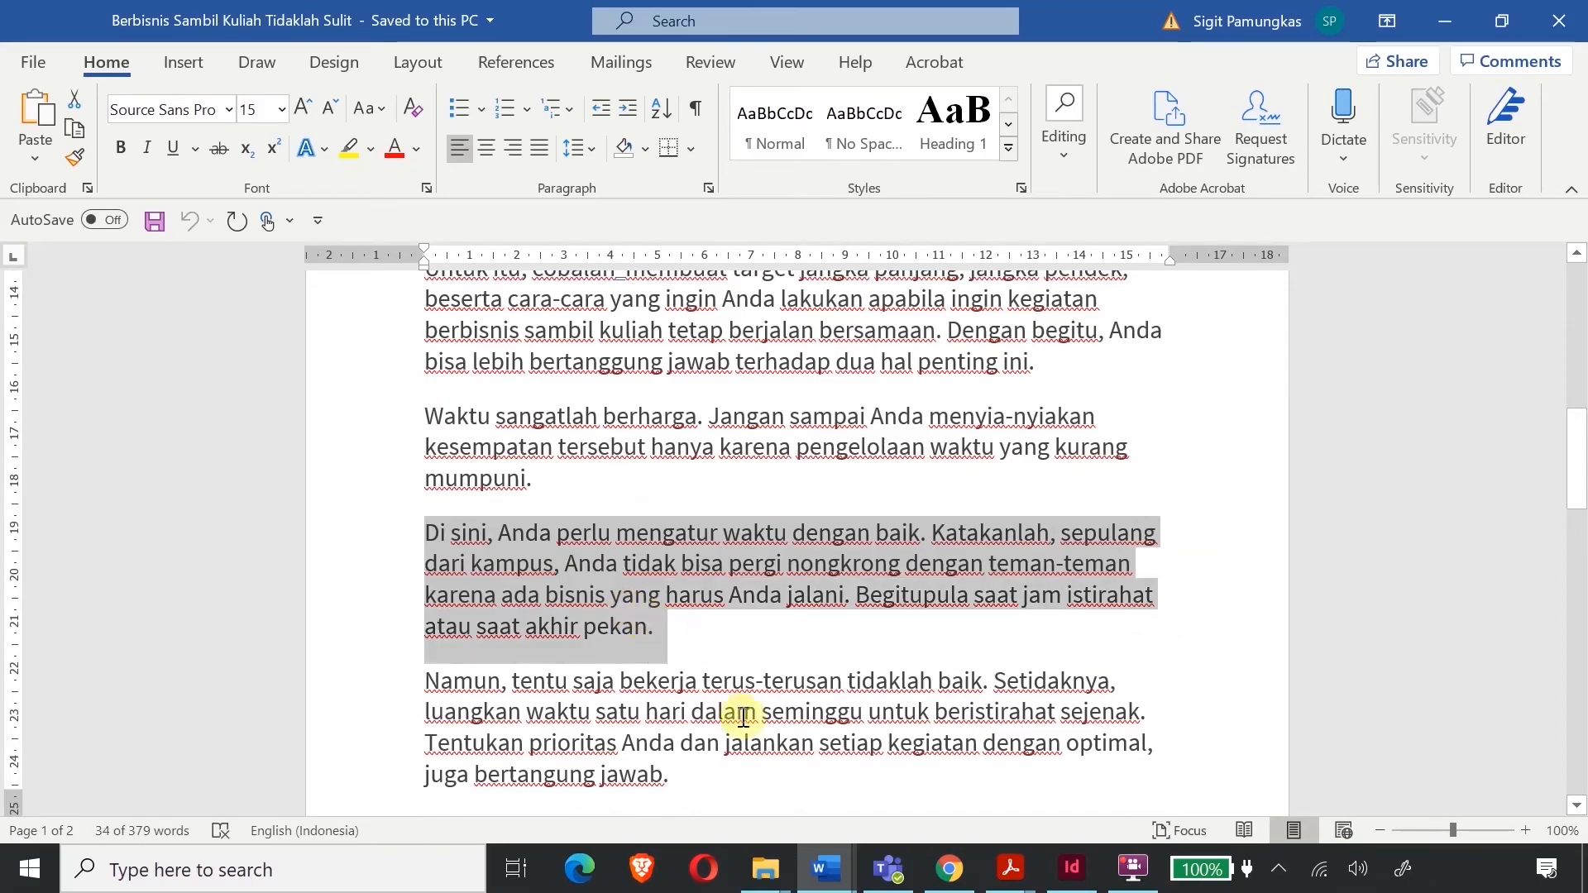
{"action": "left_click", "coordinate": [1072, 869]}
{"action": "double_click", "coordinate": [888, 641]}
{"action": "key", "text": "ctrl+v"}
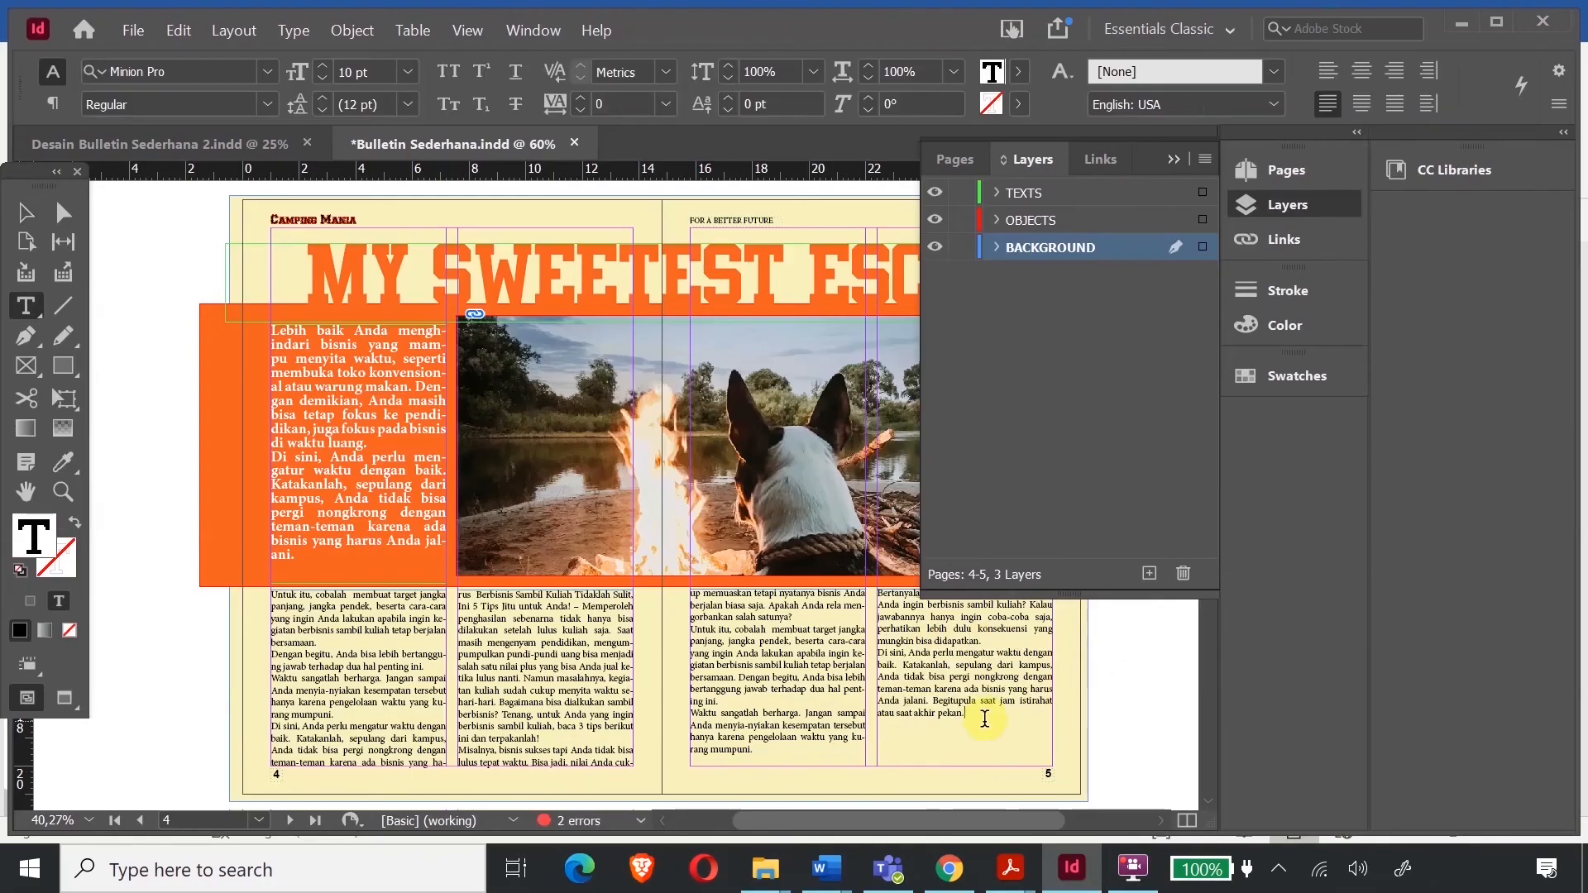
- Thread the remaining overflow into a new frame on page 6
{"action": "left_click", "coordinate": [32, 218]}
{"action": "left_click", "coordinate": [1053, 751]}
{"action": "scroll", "coordinate": [1056, 754], "scroll_direction": "down", "scroll_amount": 5}
{"action": "left_click_drag", "start_coordinate": [270, 429], "coordinate": [634, 605]}
- Paste three Word paragraphs after 'pekan.' and more after 'oleh OJK.' on page 6
{"action": "left_click", "coordinate": [825, 868]}
{"action": "left_click", "coordinate": [692, 766]}
{"action": "left_click_drag", "start_coordinate": [383, 656], "coordinate": [472, 709]}
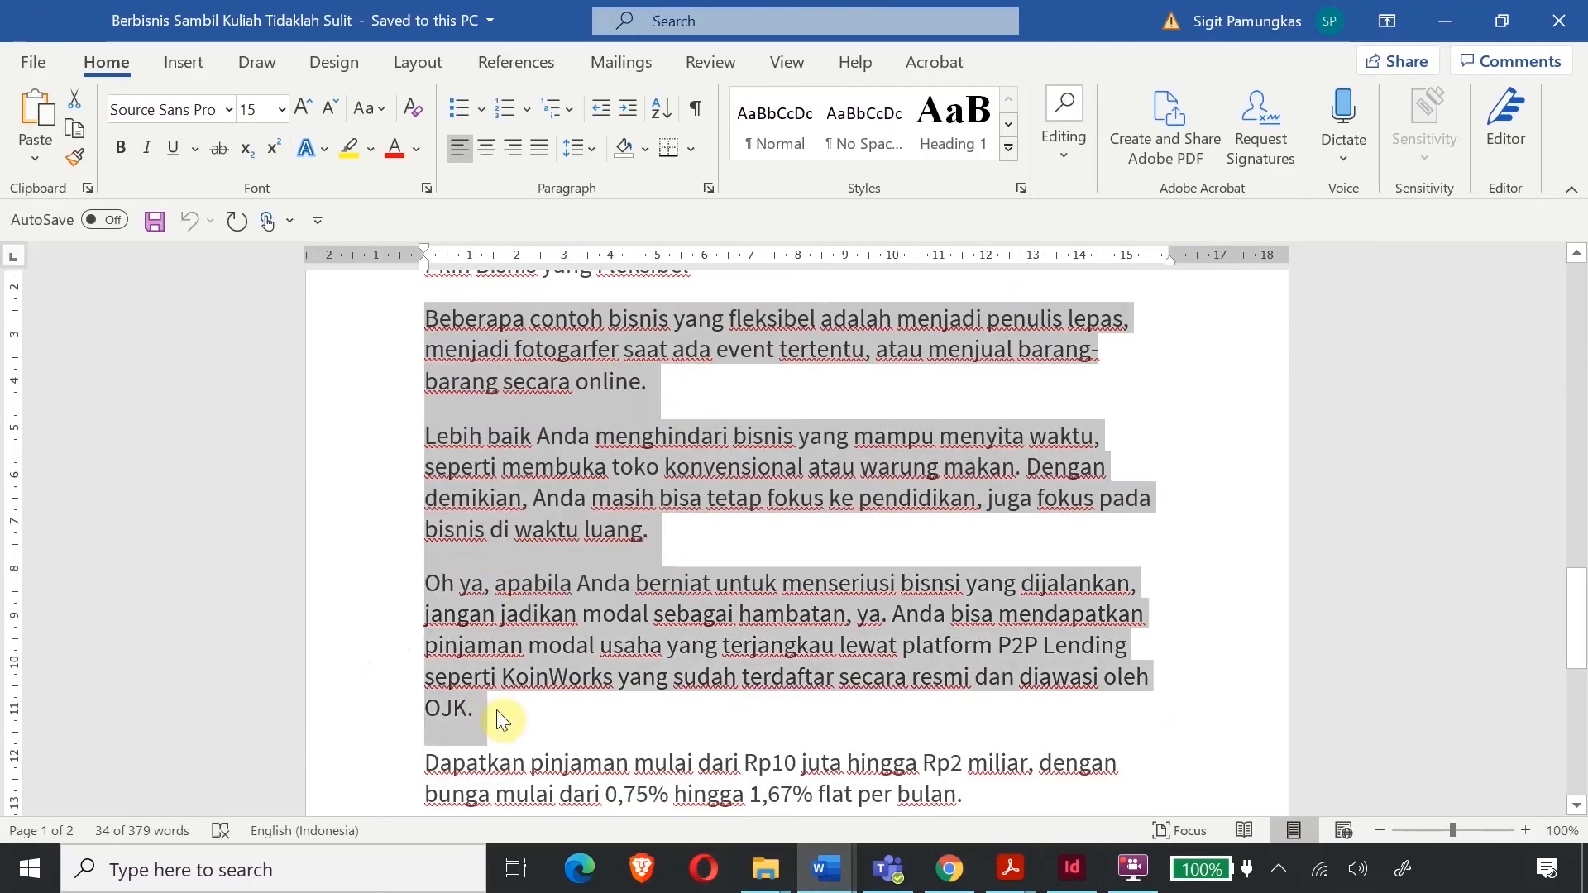
{"action": "key", "text": "ctrl+c"}
{"action": "key", "text": "alt+Tab"}
{"action": "double_click", "coordinate": [355, 461]}
{"action": "key", "text": "ctrl+v"}
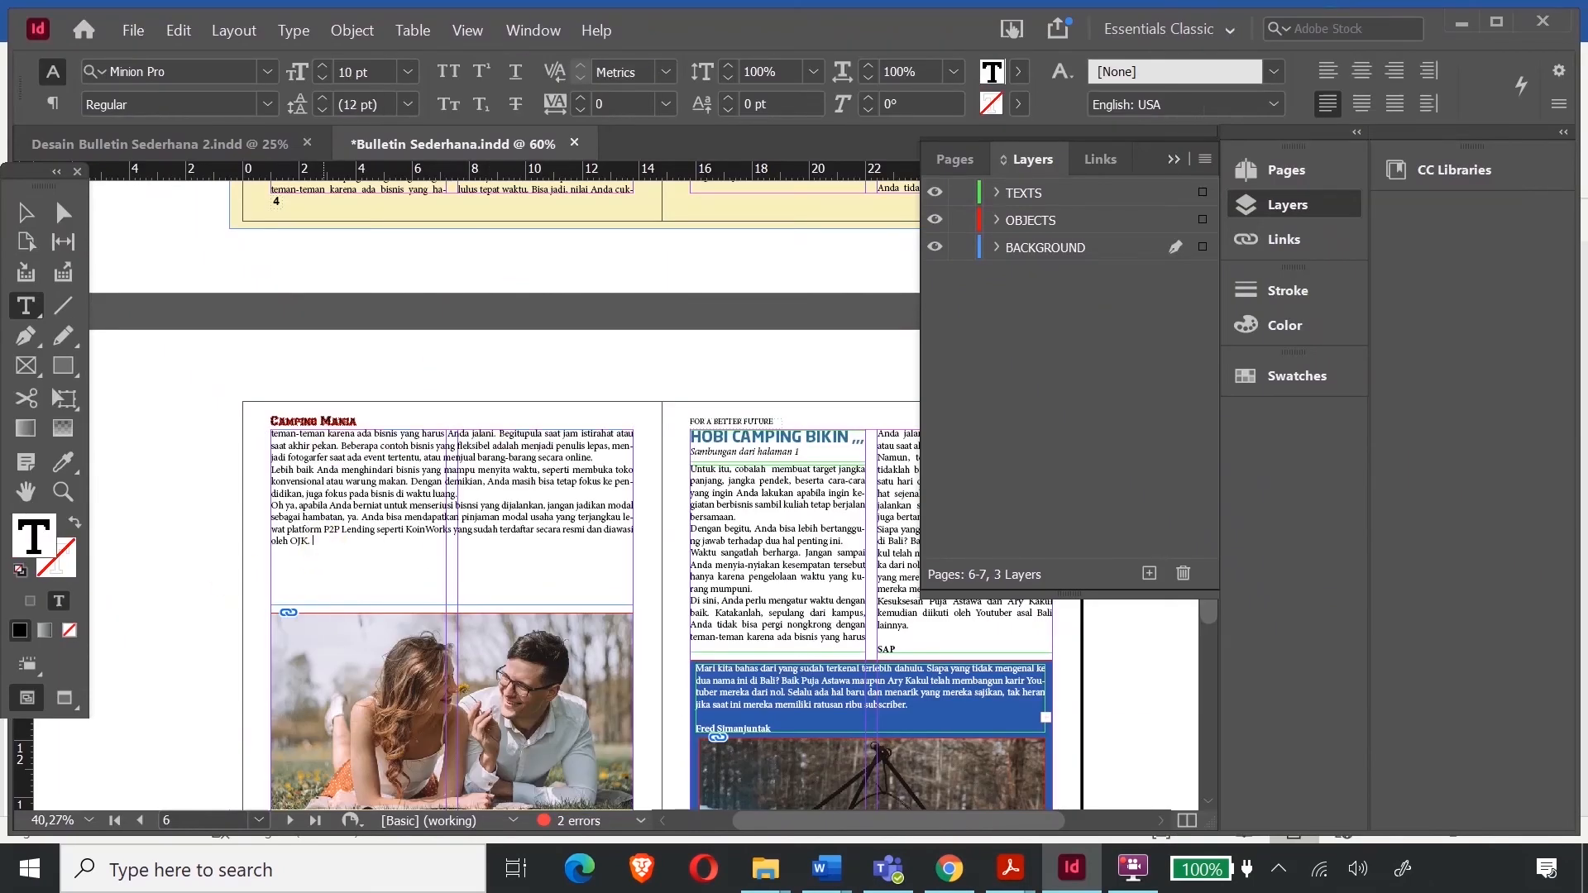
{"action": "key", "text": "ctrl+v"}
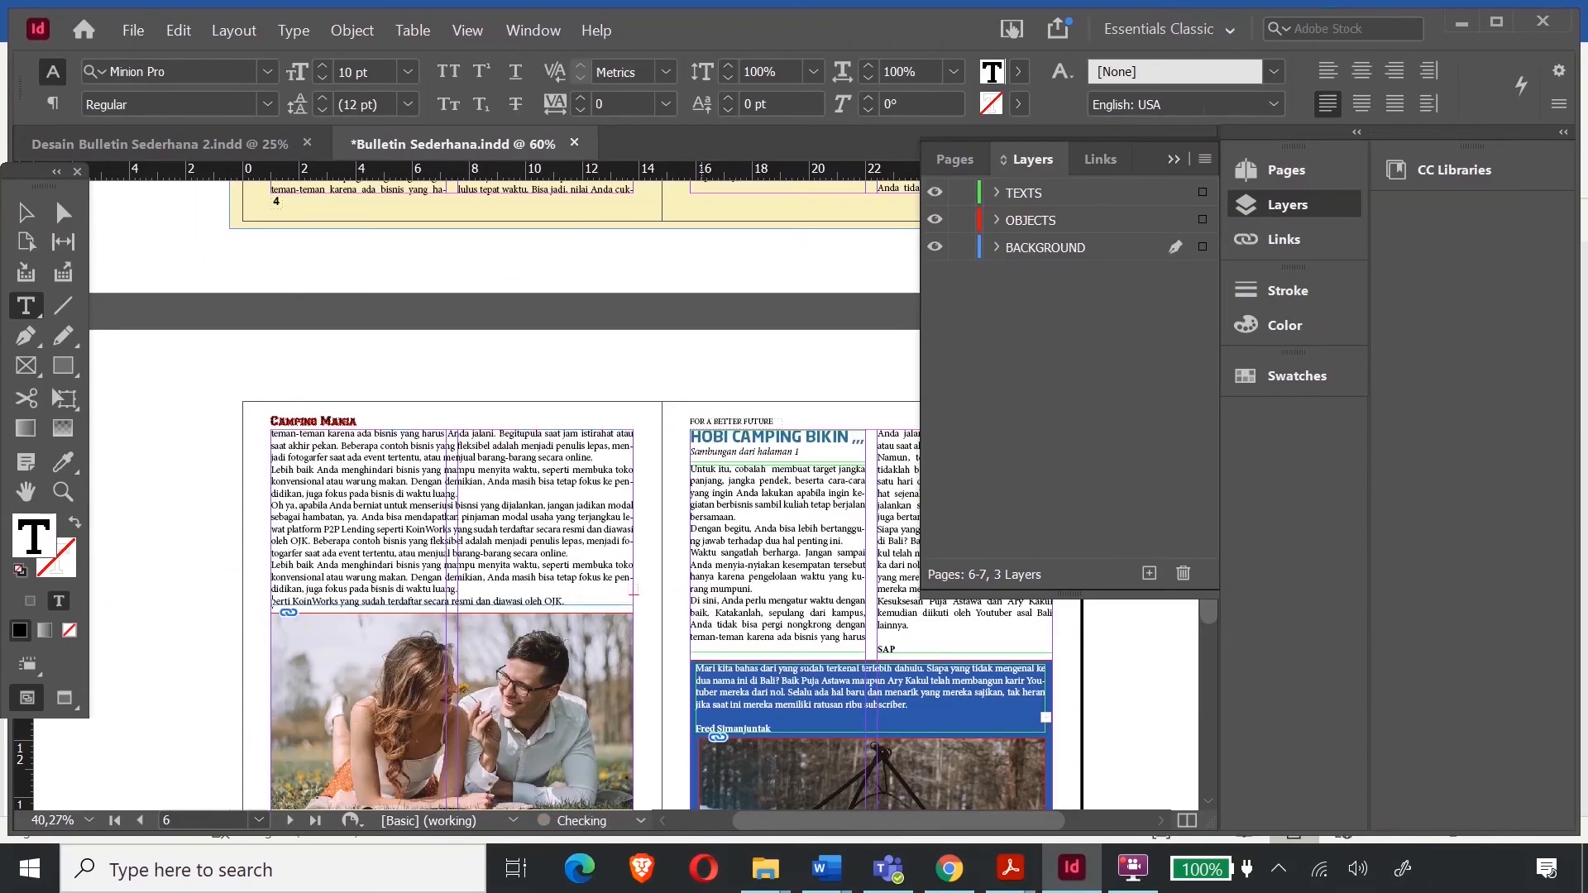
{"action": "scroll", "coordinate": [860, 546], "scroll_direction": "up", "scroll_amount": 12}
{"action": "scroll", "coordinate": [523, 644], "scroll_direction": "down", "scroll_amount": 14}
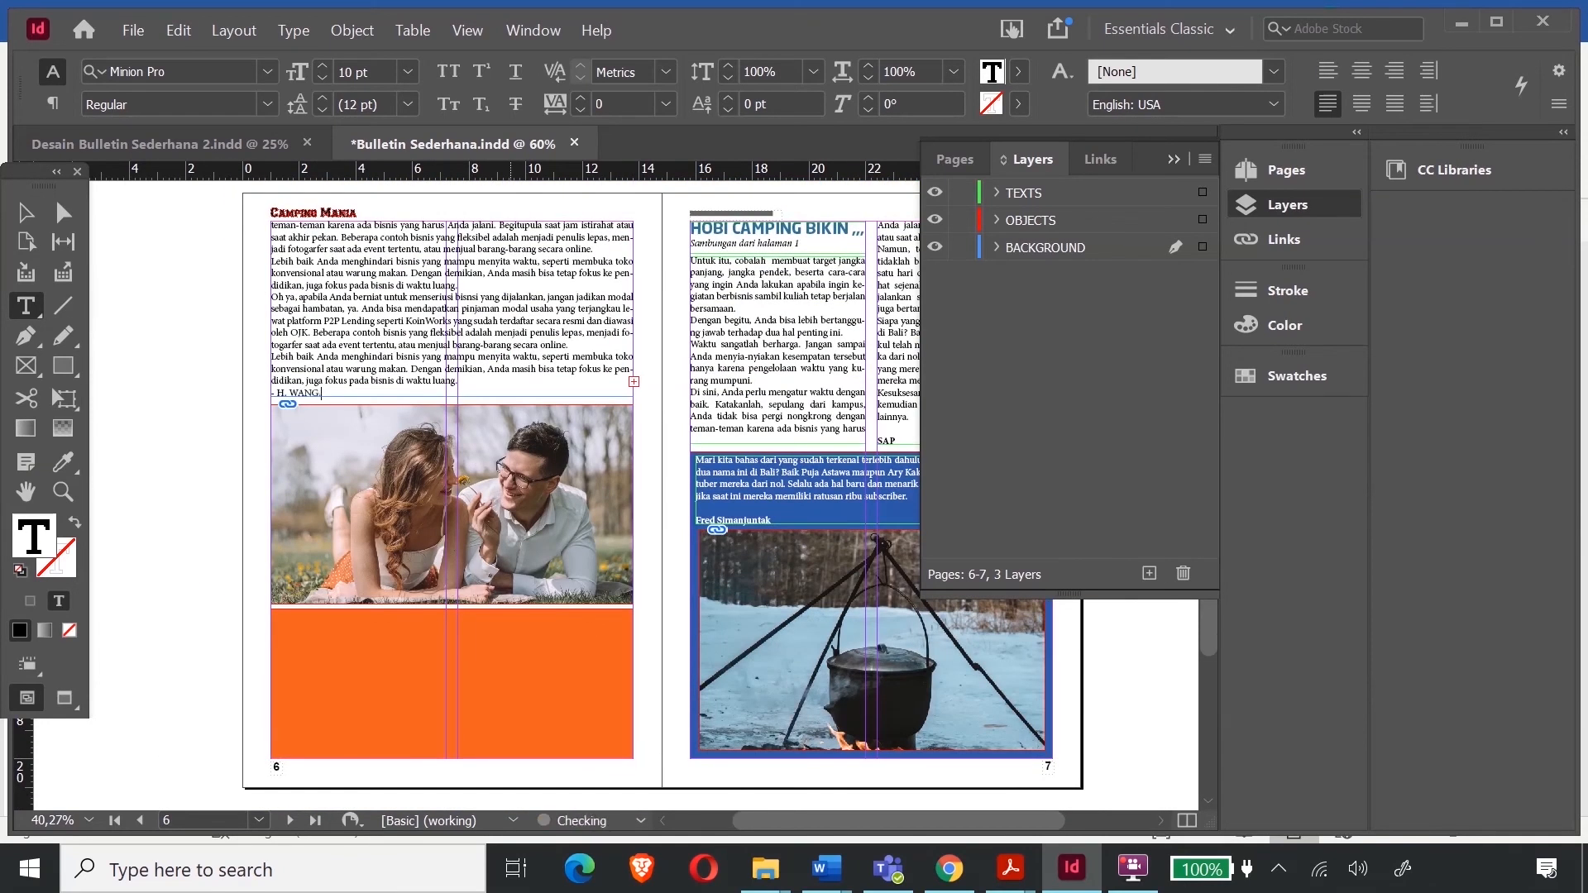
{"action": "scroll", "coordinate": [744, 609], "scroll_direction": "down", "scroll_amount": 1}
{"action": "scroll", "coordinate": [745, 609], "scroll_direction": "up", "scroll_amount": 10}
- Paste the TIPS MEMASAK SEHAT title frame onto the top of page 8's sunset photo
{"action": "key", "text": "Escape"}
{"action": "left_click", "coordinate": [747, 549]}
{"action": "scroll", "coordinate": [787, 600], "scroll_direction": "up", "scroll_amount": 3}
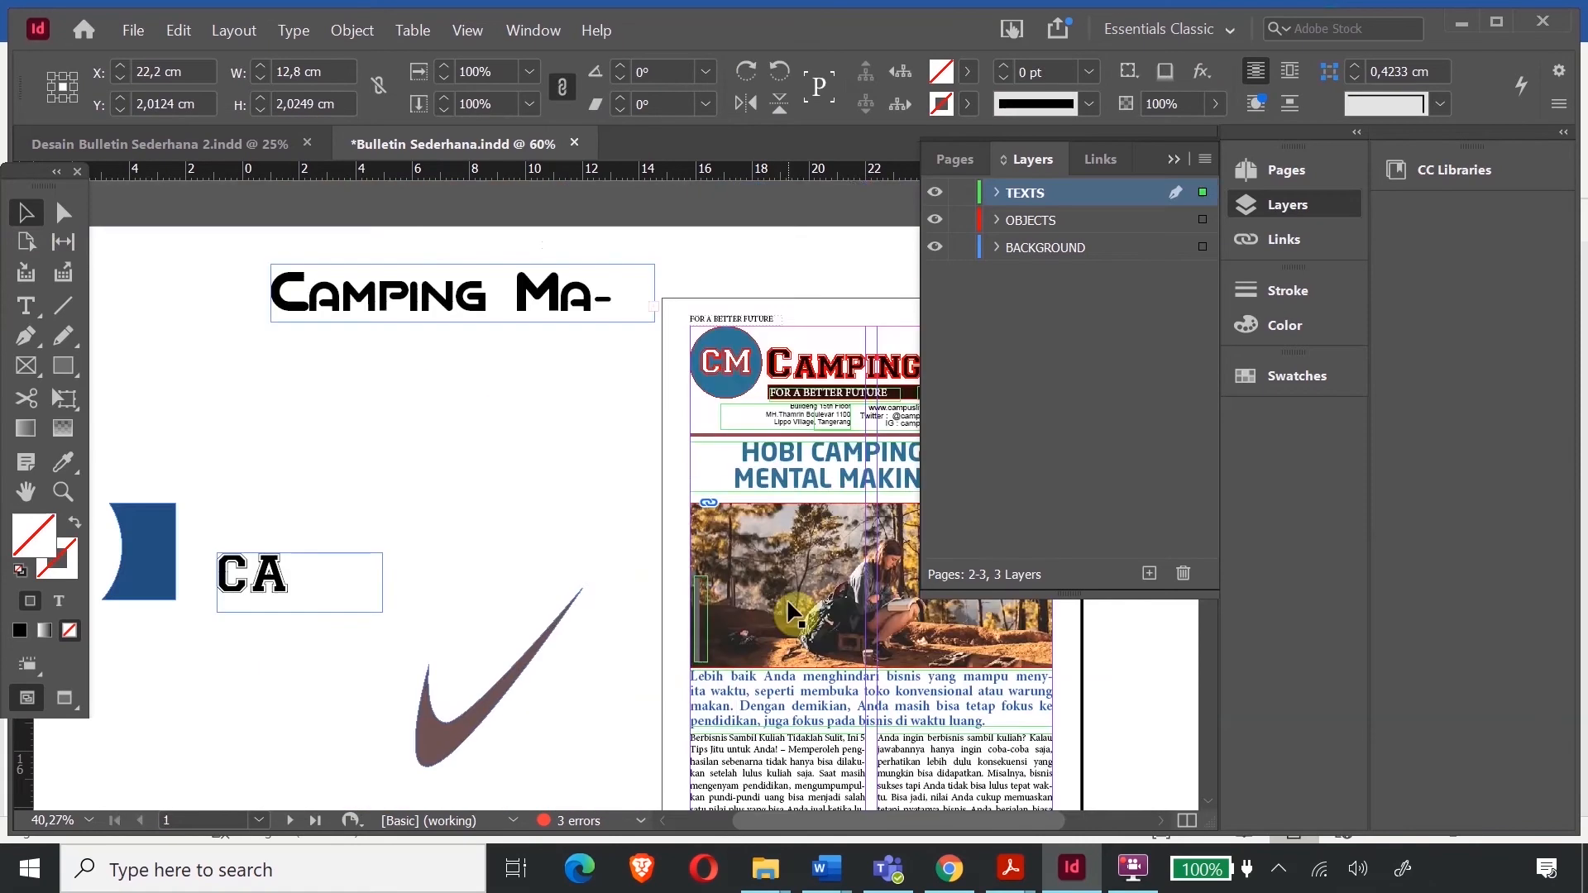
{"action": "scroll", "coordinate": [786, 600], "scroll_direction": "down", "scroll_amount": 20}
{"action": "key", "text": "ctrl+v"}
{"action": "left_click_drag", "start_coordinate": [700, 523], "coordinate": [534, 377]}
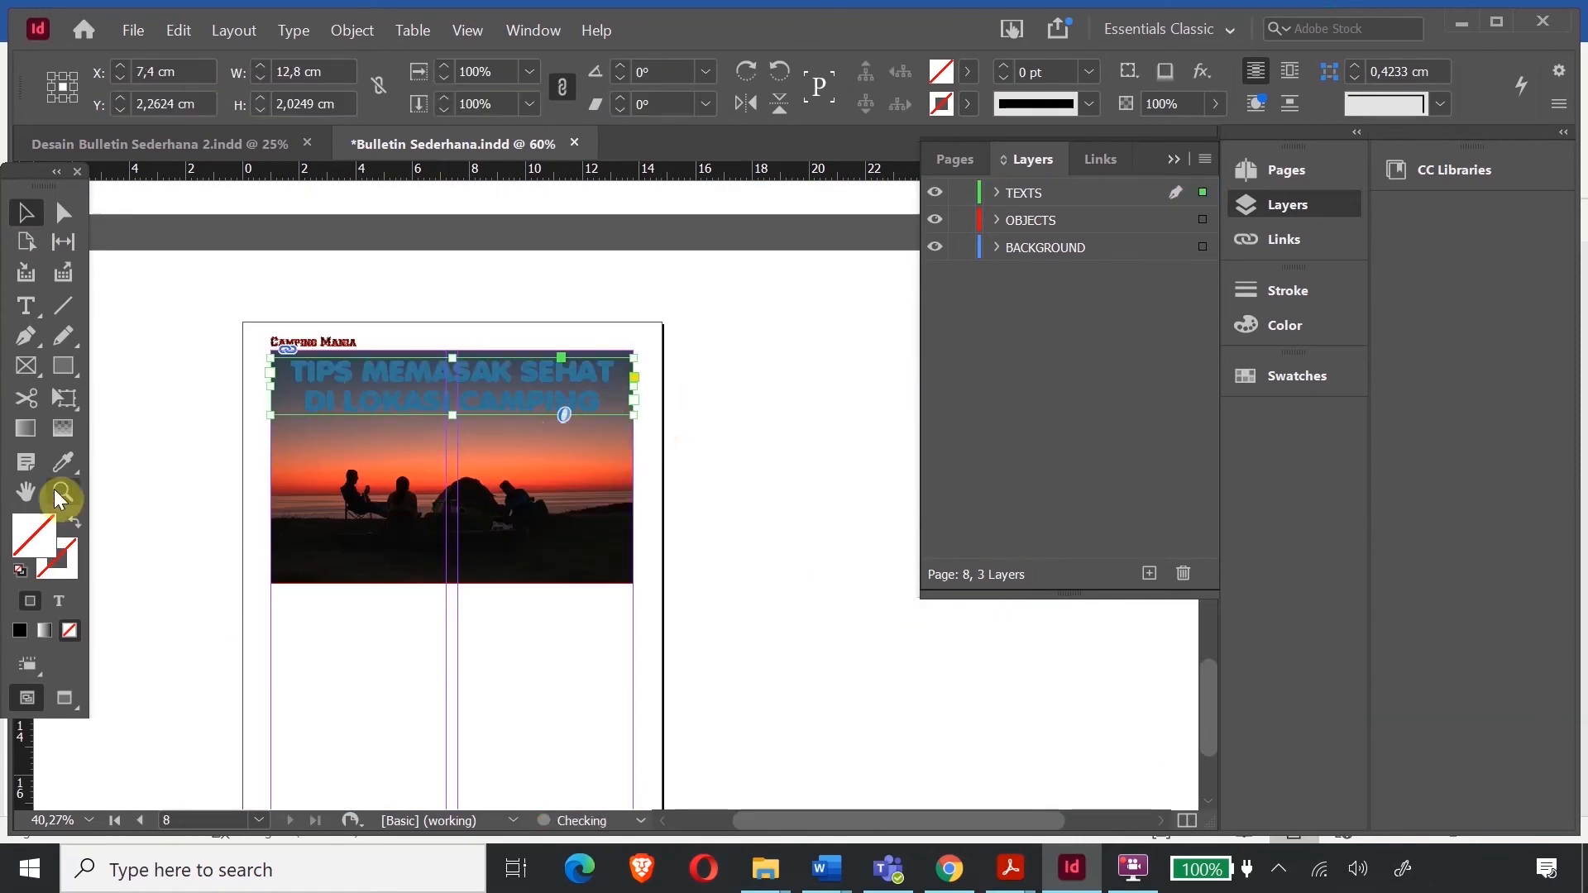
{"action": "left_click", "coordinate": [63, 492]}
{"action": "left_click_drag", "start_coordinate": [235, 304], "coordinate": [720, 495]}
- Retype the title as 'MENIKMATI SUNSET' in white Back to Black Demo
{"action": "left_click", "coordinate": [27, 304]}
{"action": "left_click_drag", "start_coordinate": [165, 426], "coordinate": [1101, 580]}
{"action": "type", "text": "MENIKMATI SUNSET DI PERKEMAHAN"}
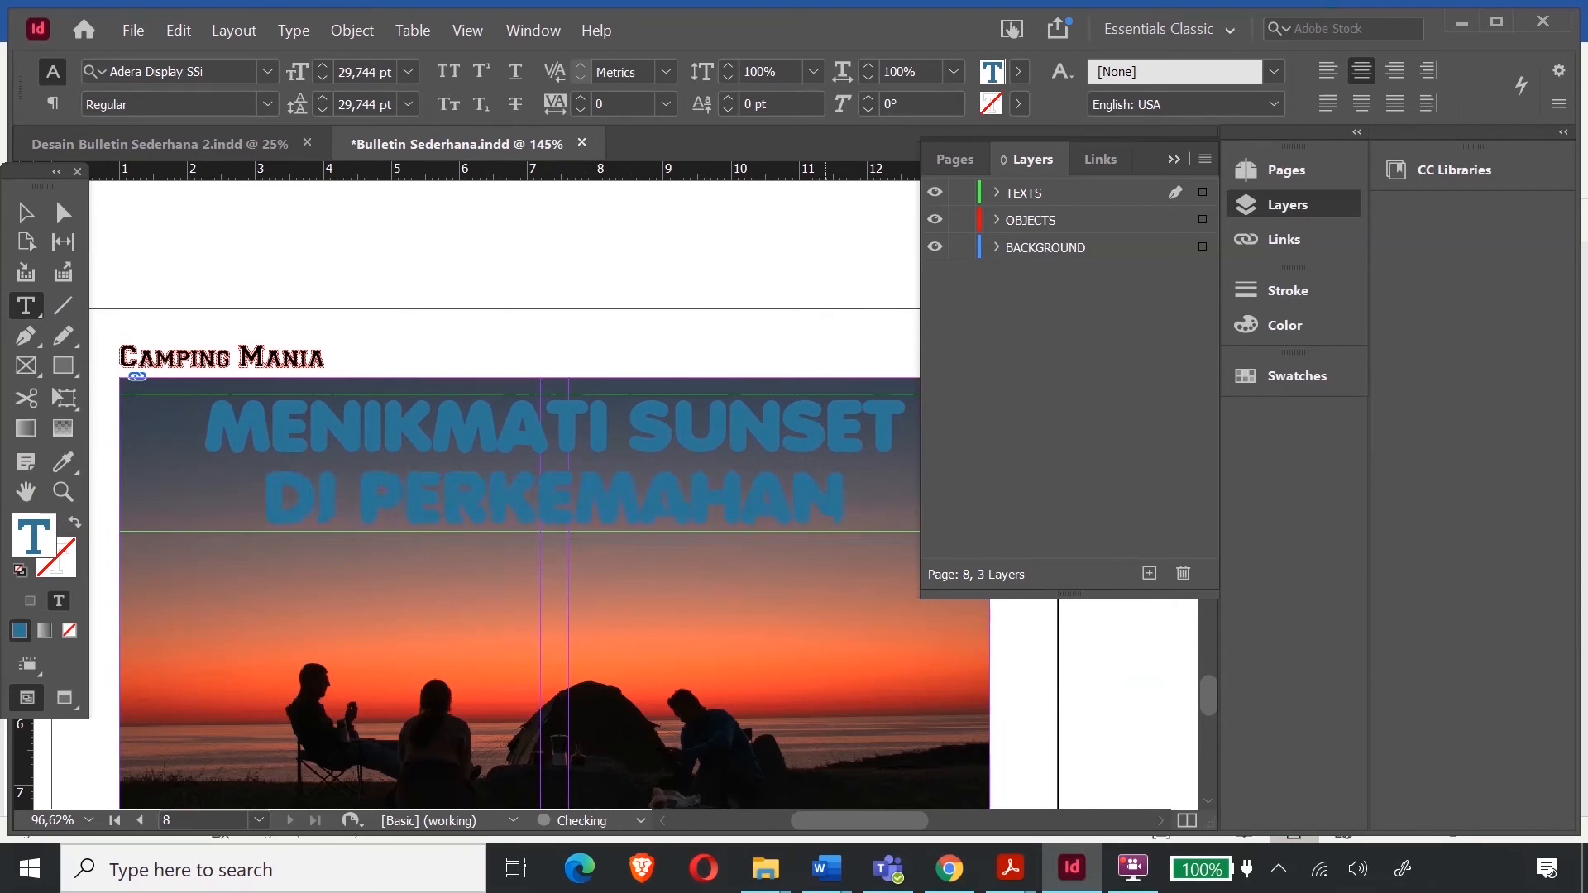
{"action": "left_click_drag", "start_coordinate": [846, 506], "coordinate": [204, 424]}
{"action": "double_click", "coordinate": [32, 538]}
{"action": "left_click", "coordinate": [774, 285]}
{"action": "left_click", "coordinate": [805, 285]}
{"action": "left_click", "coordinate": [1044, 266]}
{"action": "left_click", "coordinate": [269, 72]}
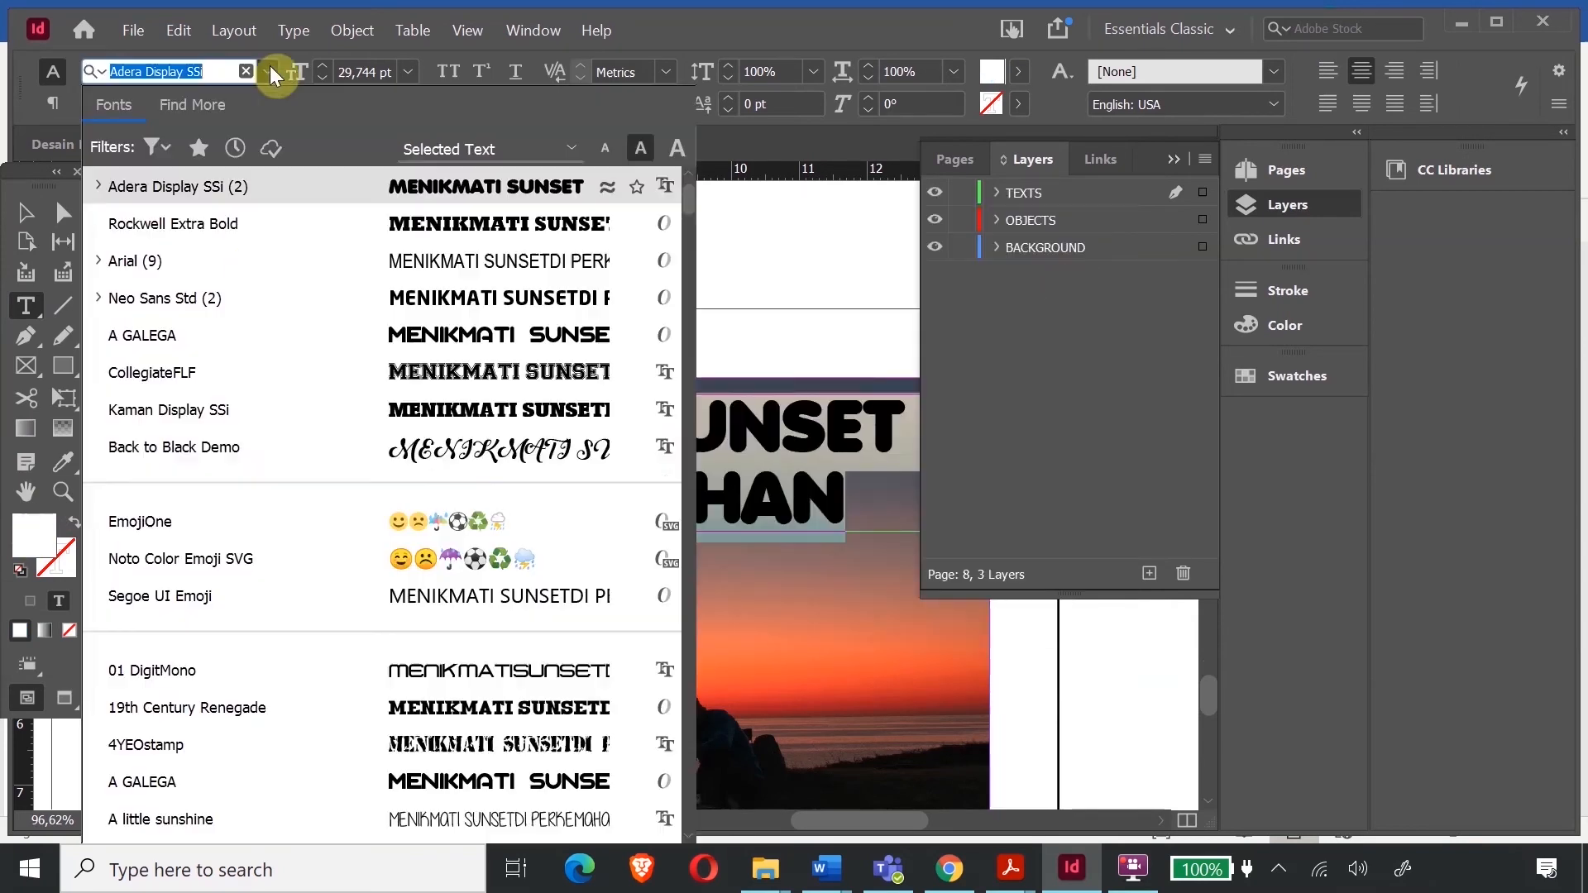
{"action": "scroll", "coordinate": [496, 442], "scroll_direction": "down", "scroll_amount": 20}
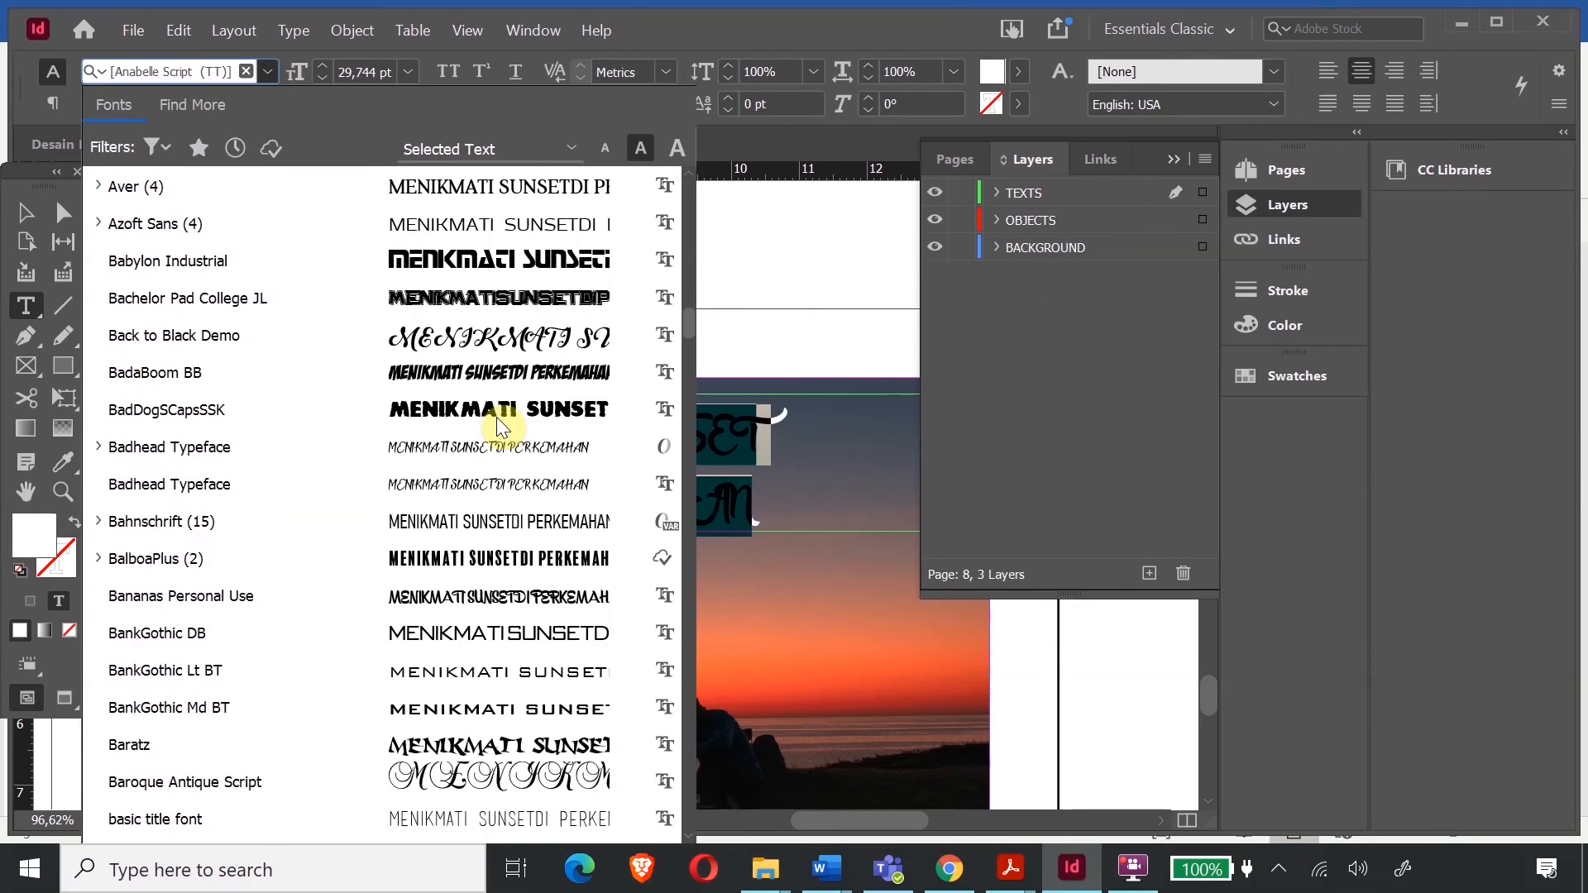
{"action": "scroll", "coordinate": [496, 417], "scroll_direction": "up", "scroll_amount": 3}
{"action": "left_click", "coordinate": [496, 414]}
- Change the title to 'Menikmati Suasana Sunset Saat Camping', increase its leading and lengthen the frame
{"action": "left_click_drag", "start_coordinate": [330, 426], "coordinate": [911, 400]}
{"action": "type", "text": "enikmati Suasa"}
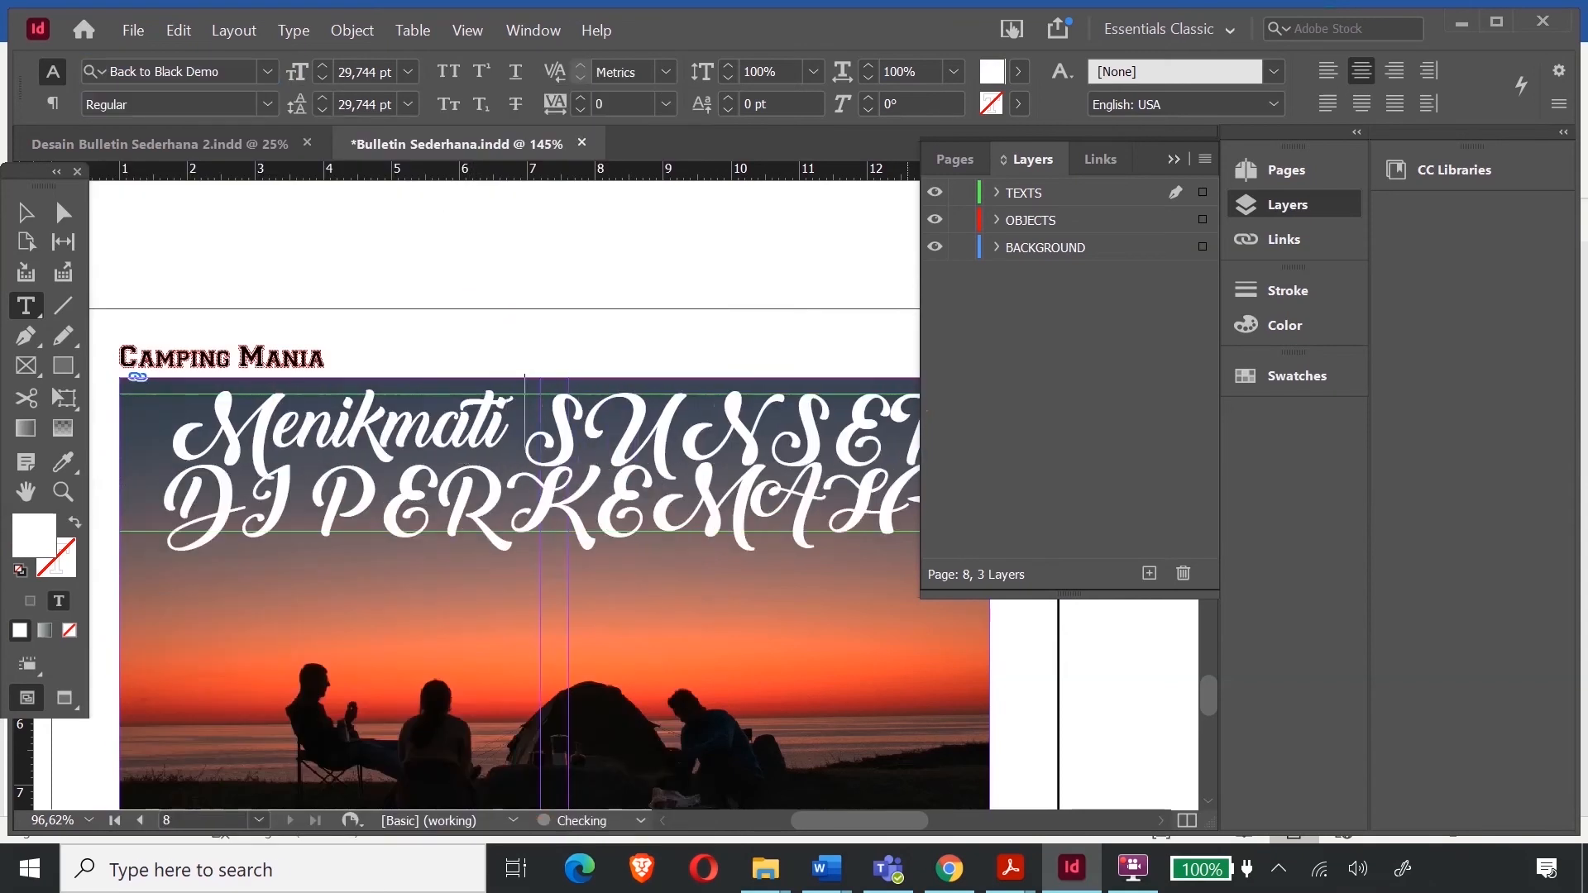
{"action": "type", "text": "na"}
{"action": "key", "text": "shift+Right"}
{"action": "key", "text": "shift+Right"}
{"action": "key", "text": "shift+Right"}
{"action": "key", "text": "shift+Right"}
{"action": "key", "text": "shift+Right"}
{"action": "key", "text": "shift+Right"}
{"action": "key", "text": "shift+Right"}
{"action": "key", "text": "shift+Right"}
{"action": "key", "text": "shift+Right"}
{"action": "type", "text": "Sunset"}
{"action": "key", "text": "shift+Right"}
{"action": "key", "text": "shift+Right"}
{"action": "key", "text": "shift+Right"}
{"action": "key", "text": "shift+Right"}
{"action": "key", "text": "shift+Right"}
{"action": "key", "text": "shift+Right"}
{"action": "key", "text": "shift+Right"}
{"action": "key", "text": "shift+Right"}
{"action": "type", "text": "Sat"}
{"action": "key", "text": "BackSpace"}
{"action": "type", "text": "at Camping"}
{"action": "left_click_drag", "start_coordinate": [897, 514], "coordinate": [248, 418]}
{"action": "left_click", "coordinate": [323, 98]}
{"action": "left_click", "coordinate": [323, 98]}
{"action": "left_click", "coordinate": [322, 97]}
{"action": "left_click", "coordinate": [26, 213]}
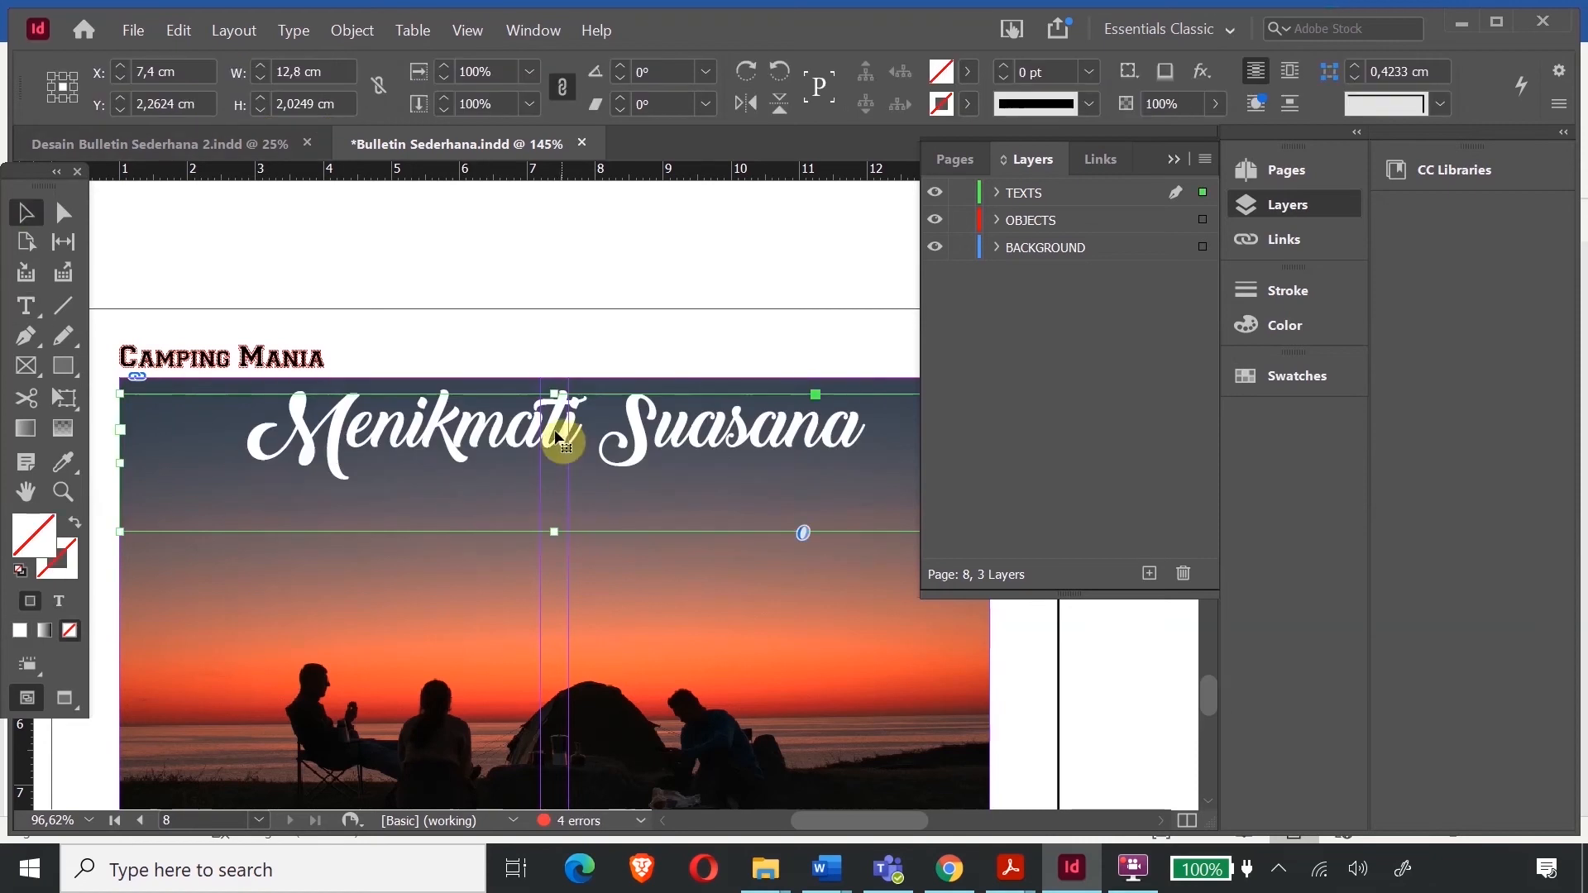
{"action": "left_click_drag", "start_coordinate": [554, 531], "coordinate": [554, 571]}
- Paste the intro paragraph frame onto page 8 beneath the sunset photo
{"action": "scroll", "coordinate": [671, 463], "scroll_direction": "down", "scroll_amount": 2}
{"action": "scroll", "coordinate": [672, 588], "scroll_direction": "up", "scroll_amount": 8}
{"action": "scroll", "coordinate": [744, 600], "scroll_direction": "right", "scroll_amount": 5}
{"action": "left_click", "coordinate": [397, 449]}
{"action": "scroll", "coordinate": [634, 476], "scroll_direction": "up", "scroll_amount": 20}
{"action": "scroll", "coordinate": [634, 476], "scroll_direction": "down", "scroll_amount": 5}
{"action": "left_click", "coordinate": [637, 488]}
{"action": "scroll", "coordinate": [796, 647], "scroll_direction": "down", "scroll_amount": 18}
{"action": "scroll", "coordinate": [796, 647], "scroll_direction": "left", "scroll_amount": 5}
{"action": "scroll", "coordinate": [797, 647], "scroll_direction": "down", "scroll_amount": 8}
{"action": "key", "text": "ctrl+v"}
{"action": "left_click_drag", "start_coordinate": [482, 492], "coordinate": [464, 456]}
- Recolour page 8's intro paragraph with the sunset red sampled by the Eyedropper
{"action": "double_click", "coordinate": [464, 457]}
{"action": "key", "text": "ctrl+a"}
{"action": "left_click", "coordinate": [64, 462]}
{"action": "left_click", "coordinate": [412, 289]}
{"action": "left_click", "coordinate": [26, 213]}
- Copy page 4's body text frame onto page 8 and stretch it to the margins and page bottom
{"action": "left_click", "coordinate": [814, 604]}
{"action": "scroll", "coordinate": [814, 604], "scroll_direction": "up", "scroll_amount": 18}
{"action": "left_click", "coordinate": [493, 313]}
{"action": "key", "text": "ctrl+c"}
{"action": "scroll", "coordinate": [679, 466], "scroll_direction": "down", "scroll_amount": 20}
{"action": "key", "text": "ctrl+v"}
{"action": "left_click_drag", "start_coordinate": [555, 405], "coordinate": [421, 394]}
{"action": "left_click_drag", "start_coordinate": [591, 462], "coordinate": [824, 463]}
{"action": "left_click_drag", "start_coordinate": [599, 571], "coordinate": [598, 641]}
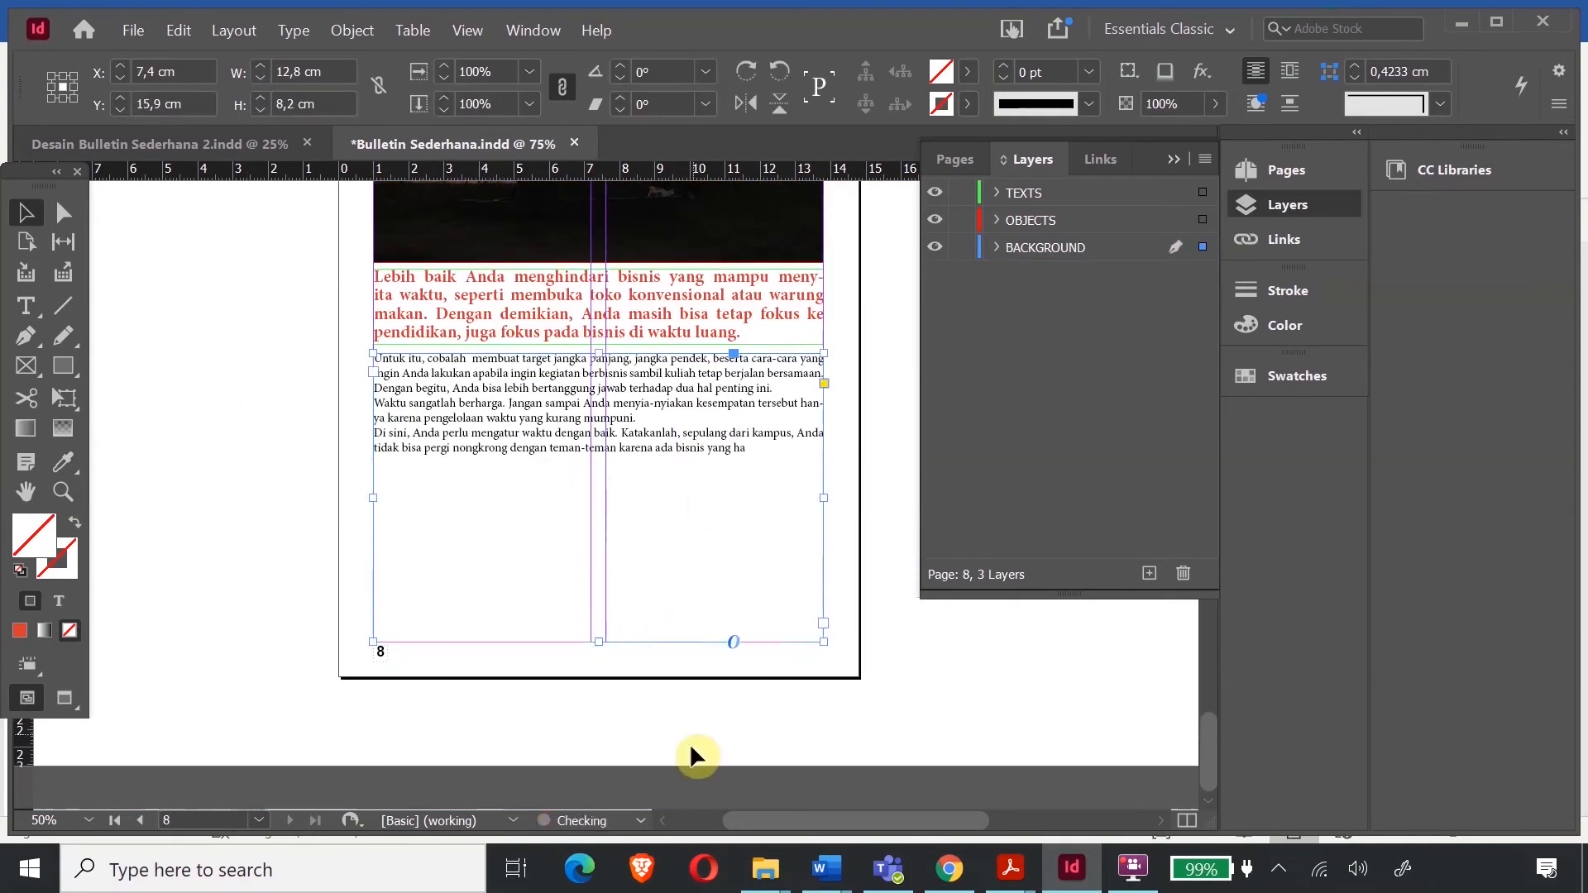
- Copy the article text from Word and paste it into page 8's body frame
{"action": "left_click", "coordinate": [825, 868]}
{"action": "left_click", "coordinate": [702, 786]}
{"action": "scroll", "coordinate": [496, 539], "scroll_direction": "up", "scroll_amount": 13}
{"action": "scroll", "coordinate": [964, 739], "scroll_direction": "down", "scroll_amount": 3}
{"action": "left_click_drag", "start_coordinate": [426, 348], "coordinate": [1055, 489]}
{"action": "key", "text": "alt+Tab"}
{"action": "key", "text": "ctrl+v"}
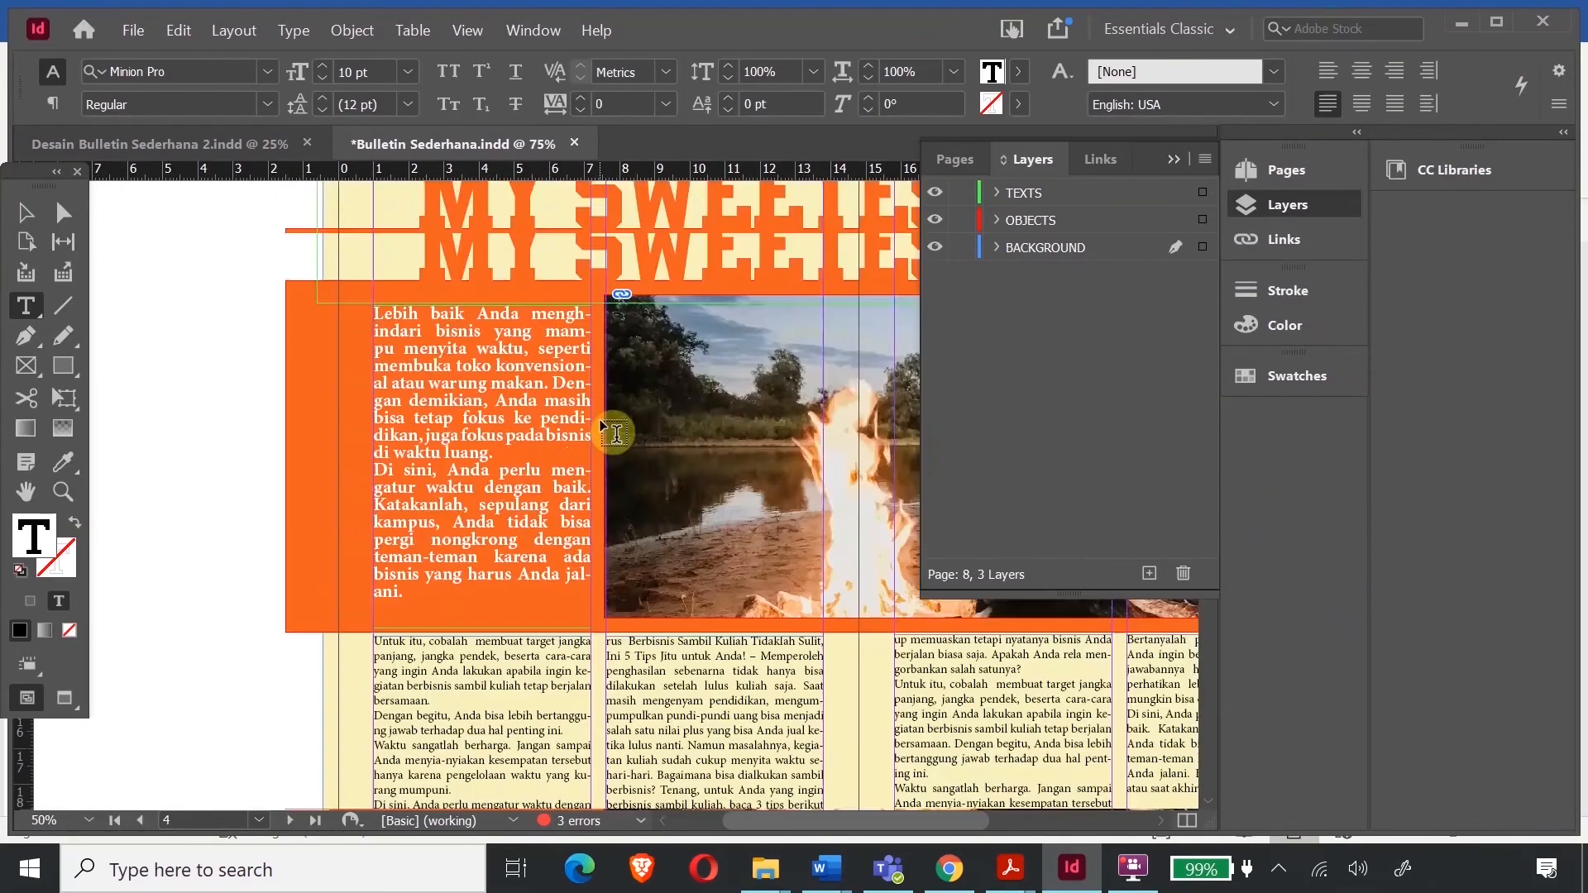
{"action": "left_click", "coordinate": [599, 410]}
{"action": "scroll", "coordinate": [602, 422], "scroll_direction": "down", "scroll_amount": 20}
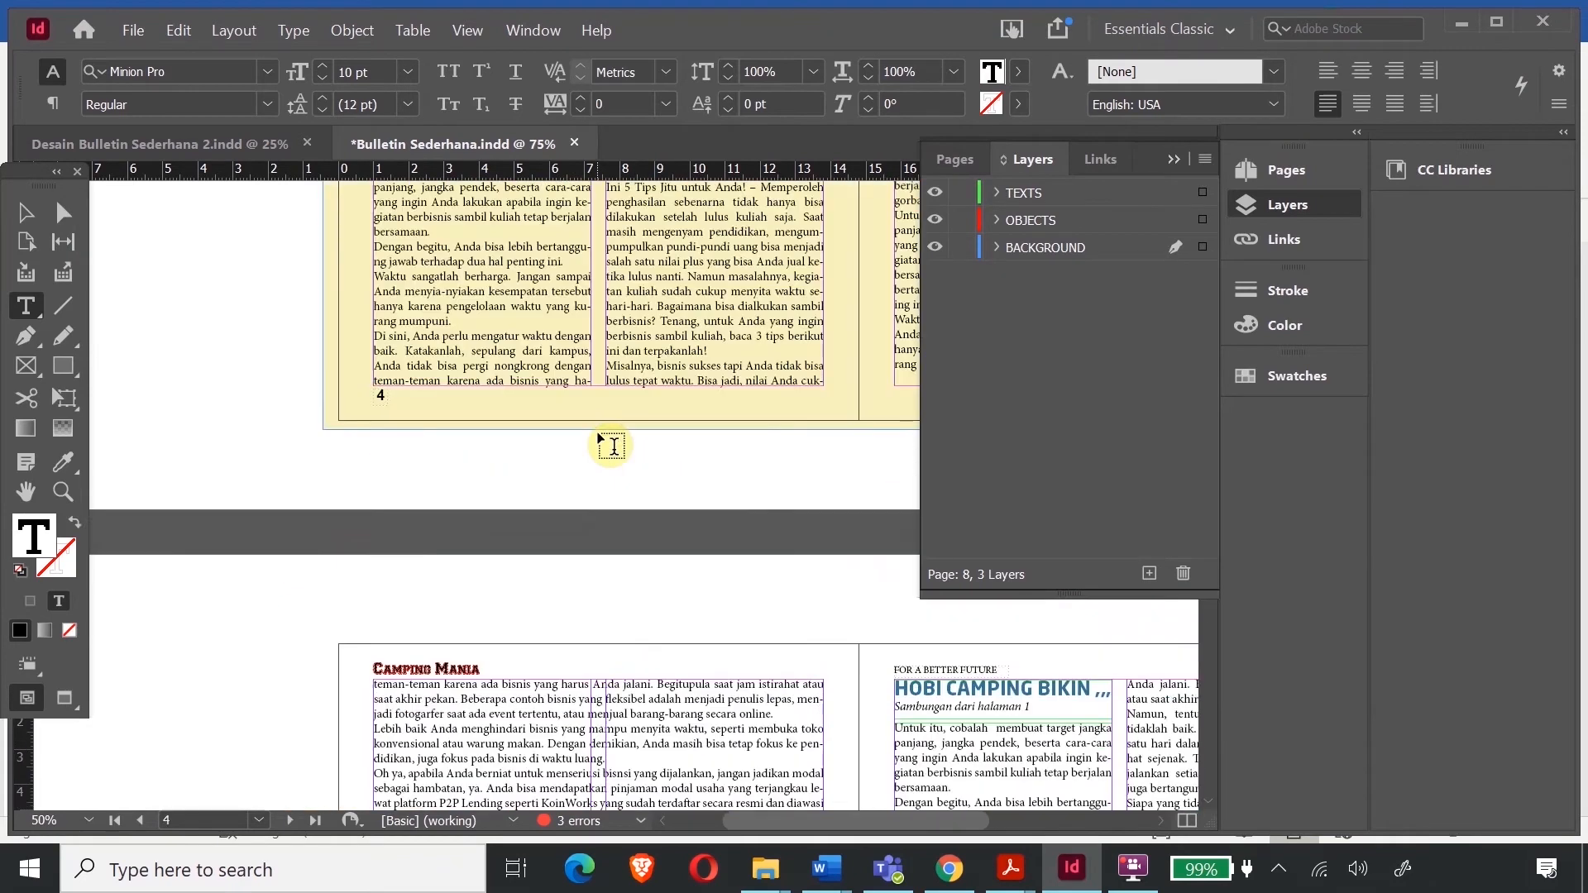
- Lengthen the body frame to reveal the author byline and set it in Bold
{"action": "left_click", "coordinate": [25, 213]}
{"action": "left_click_drag", "start_coordinate": [427, 393], "coordinate": [429, 386]}
{"action": "left_click_drag", "start_coordinate": [599, 636], "coordinate": [602, 643]}
{"action": "double_click", "coordinate": [458, 634]}
{"action": "left_click_drag", "start_coordinate": [457, 634], "coordinate": [372, 635]}
{"action": "left_click", "coordinate": [268, 104]}
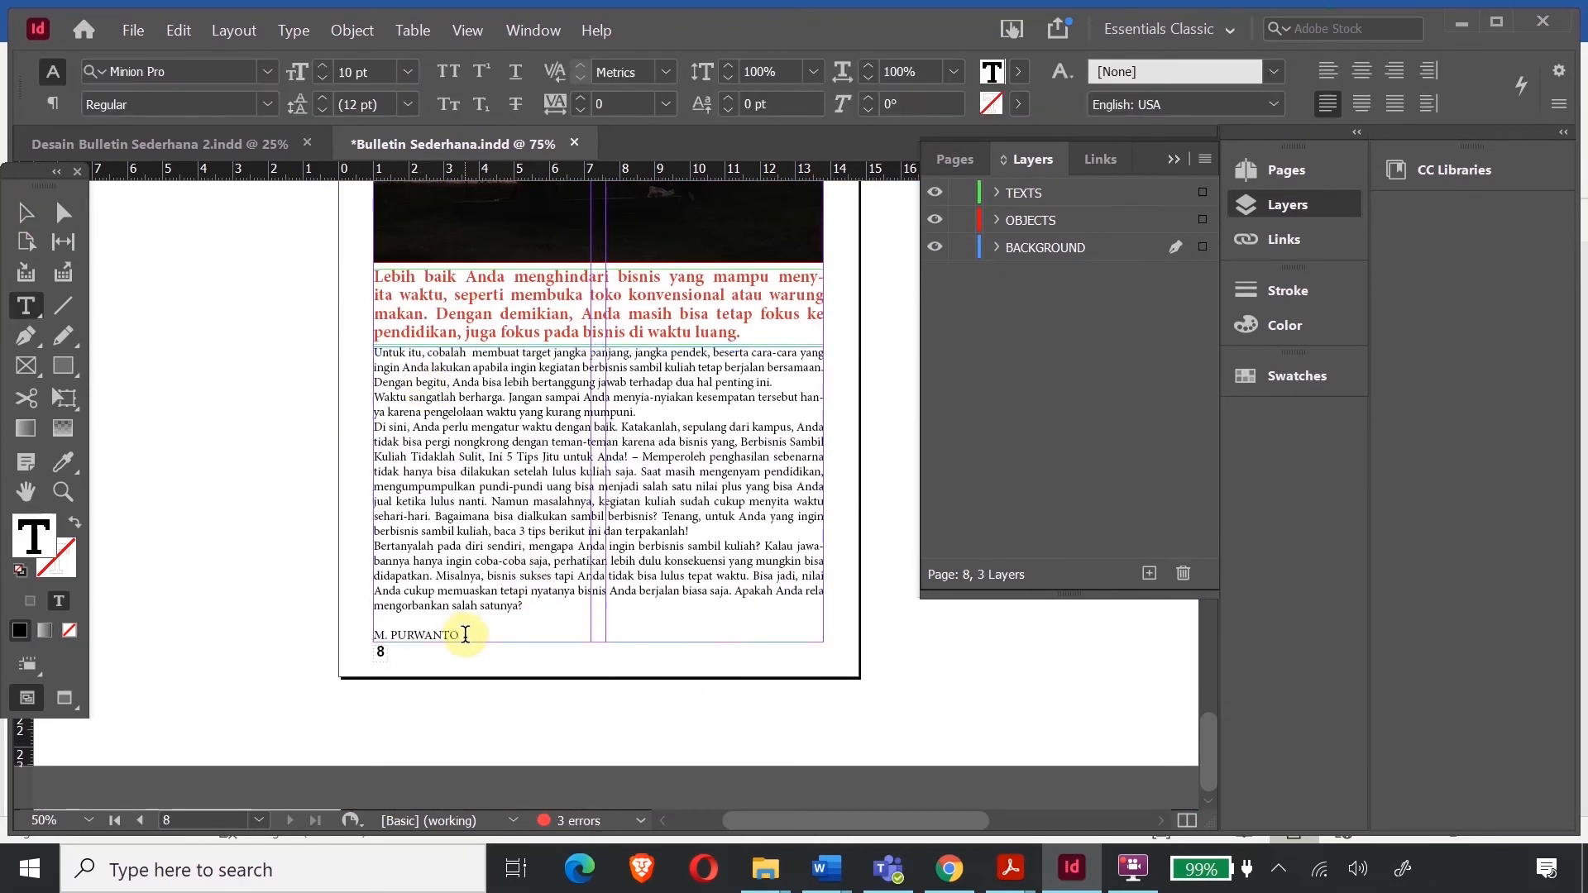
{"action": "left_click", "coordinate": [135, 291]}
{"action": "left_click", "coordinate": [27, 213]}
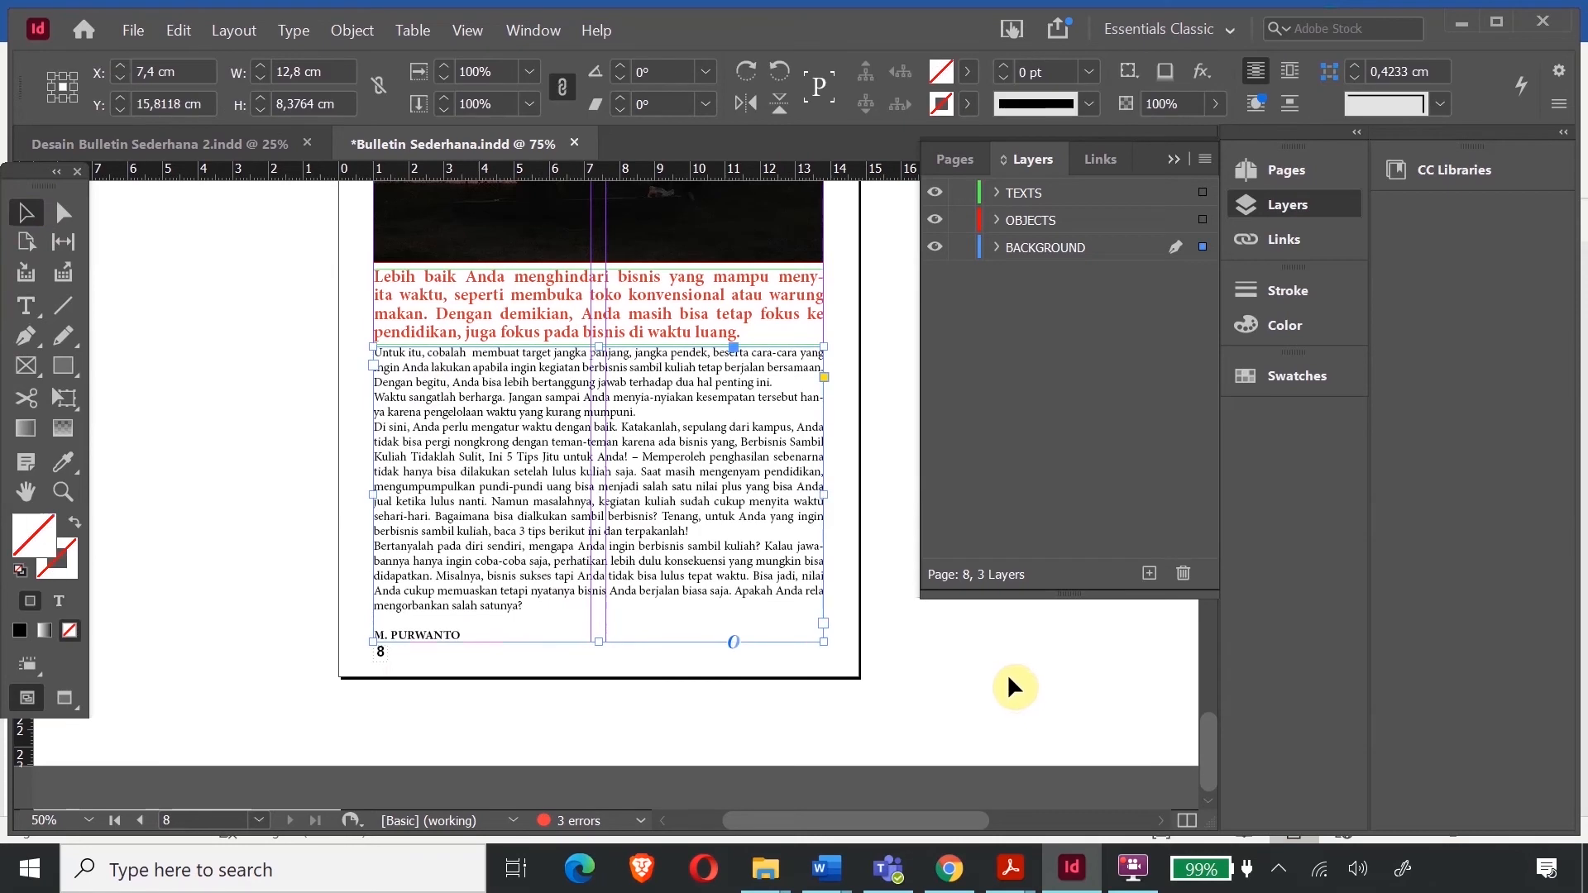
{"action": "scroll", "coordinate": [667, 578], "scroll_direction": "up", "scroll_amount": 3}
{"action": "scroll", "coordinate": [645, 496], "scroll_direction": "down", "scroll_amount": 3}
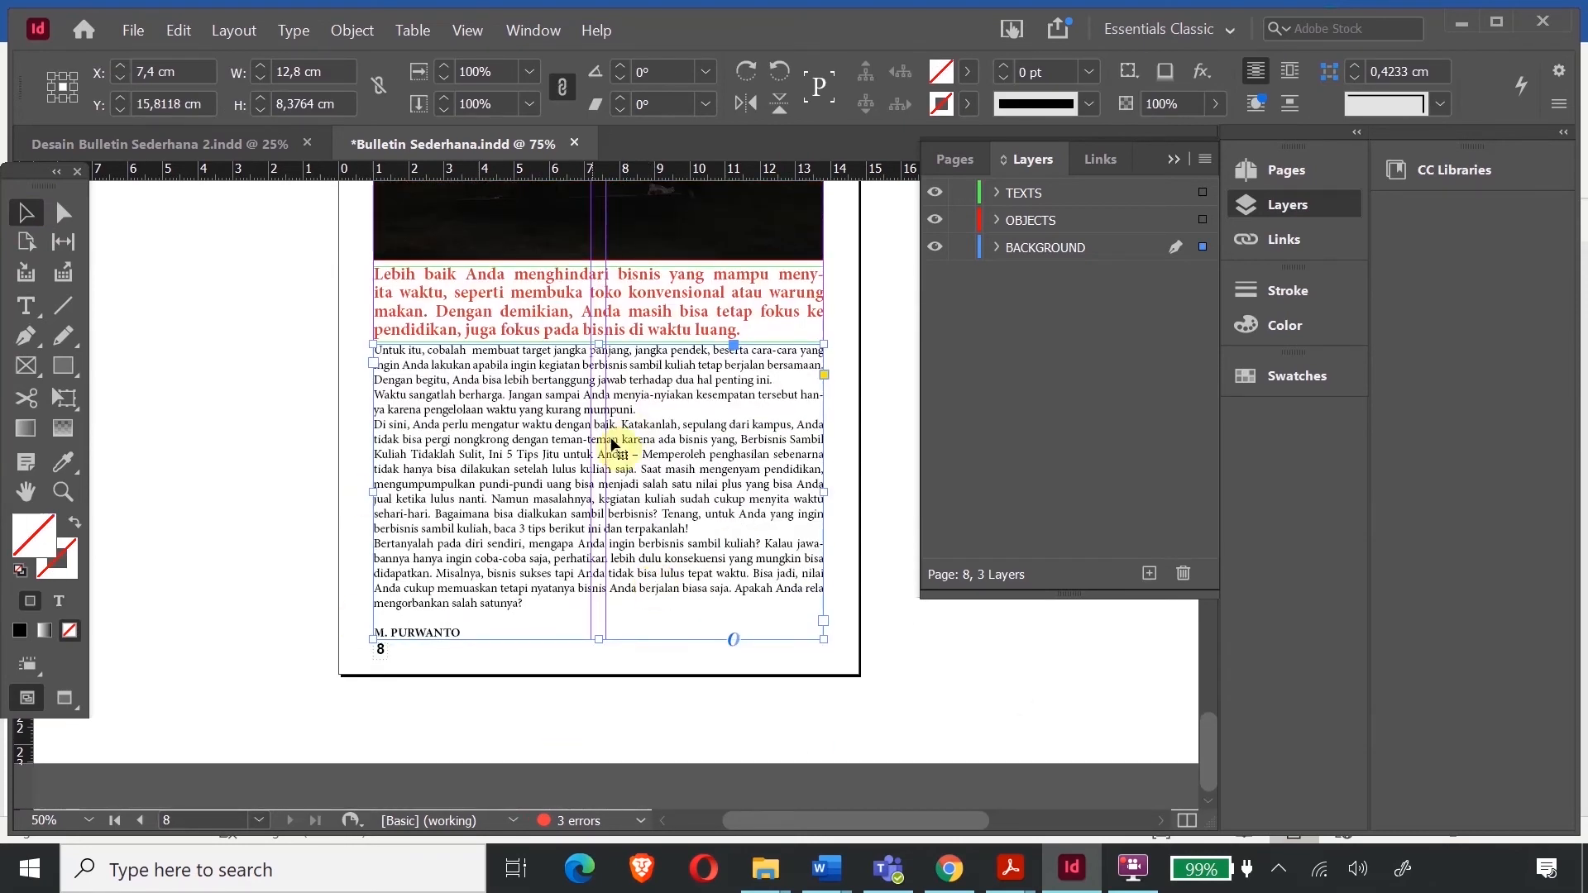
{"action": "scroll", "coordinate": [766, 405], "scroll_direction": "up", "scroll_amount": 20}
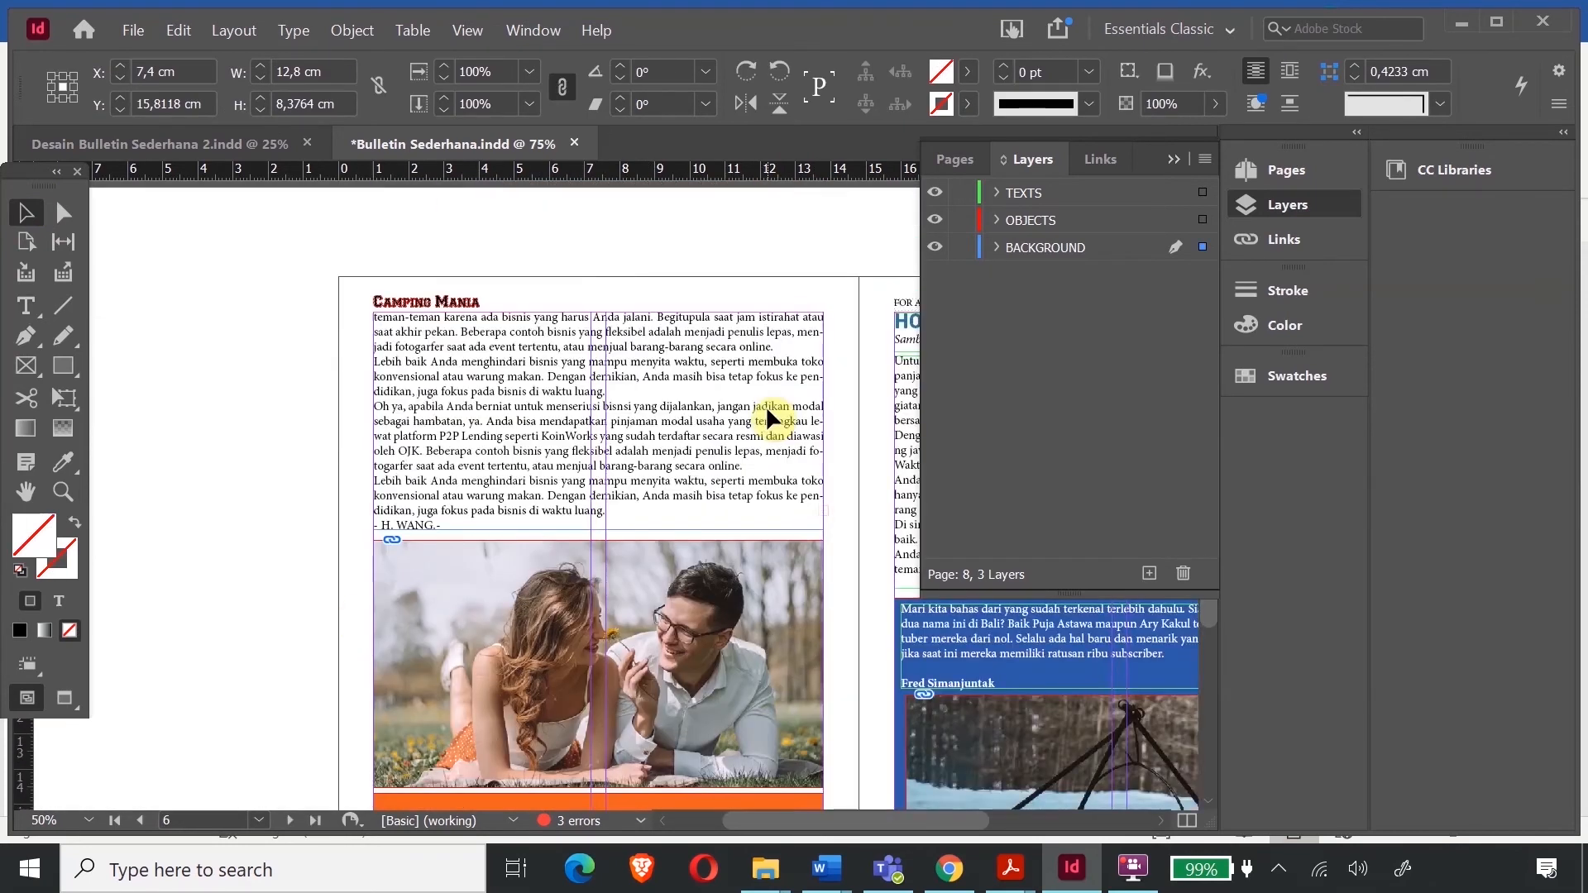
{"action": "scroll", "coordinate": [766, 405], "scroll_direction": "up", "scroll_amount": 10}
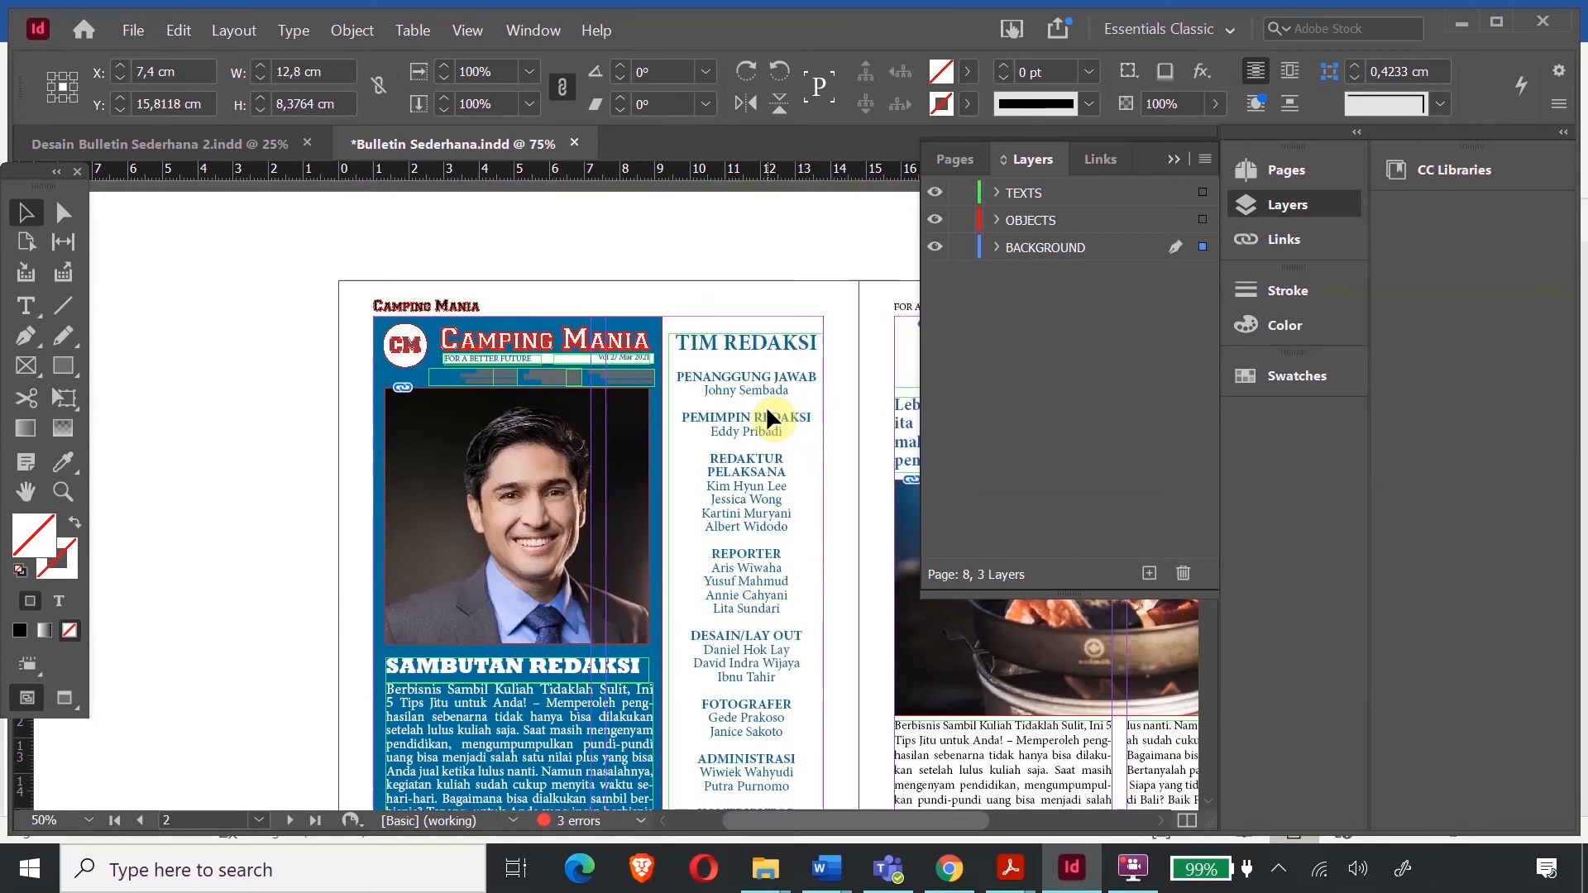
{"action": "scroll", "coordinate": [766, 405], "scroll_direction": "up", "scroll_amount": 5}
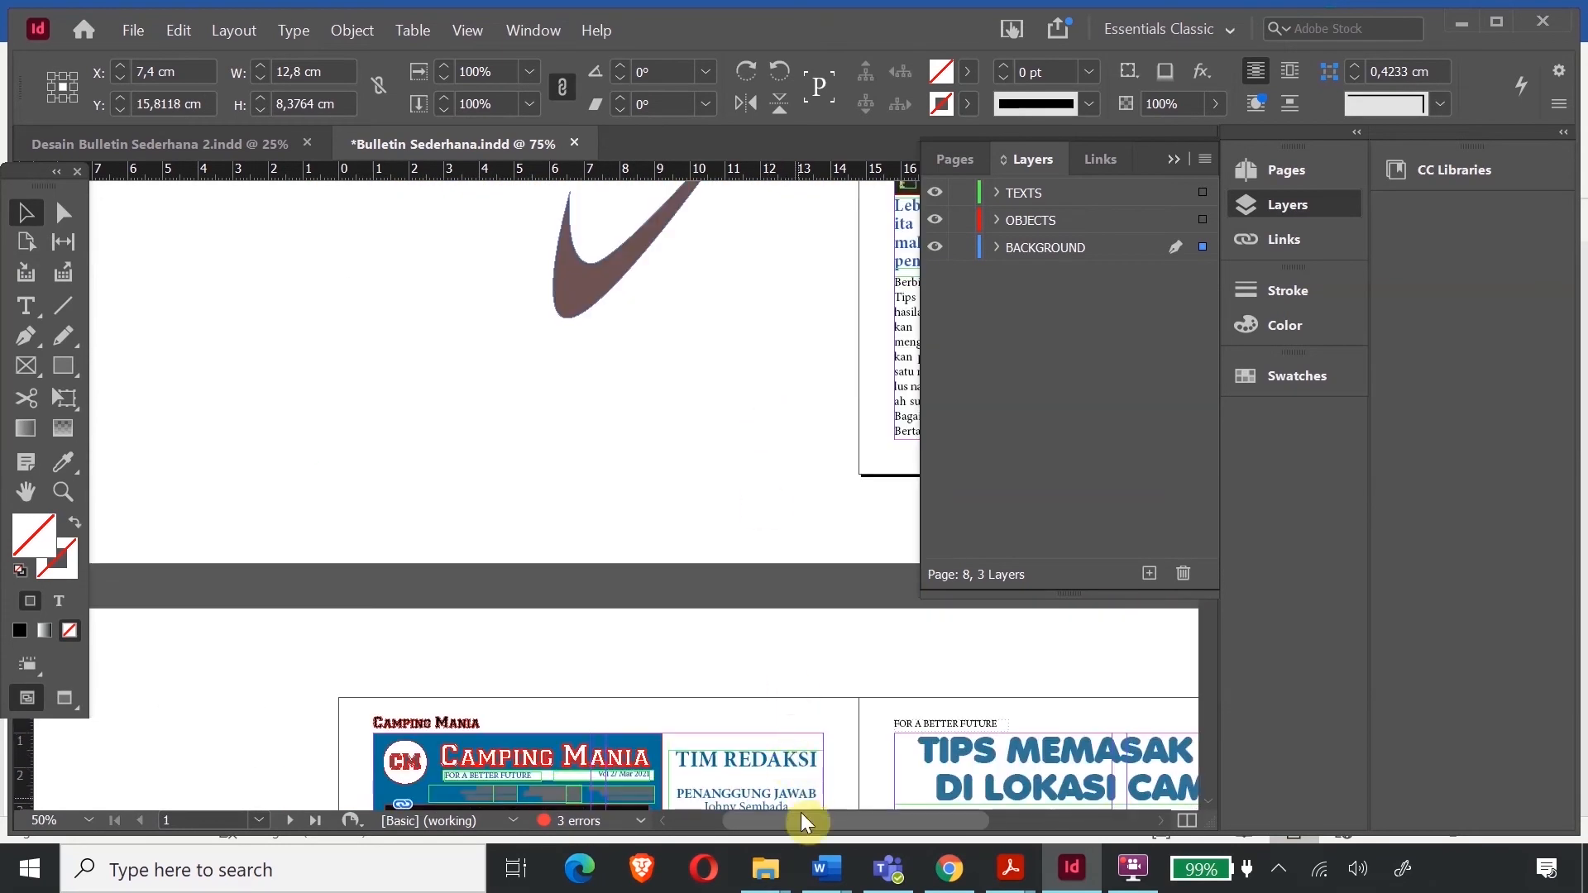
{"action": "left_click_drag", "start_coordinate": [807, 821], "coordinate": [962, 823]}
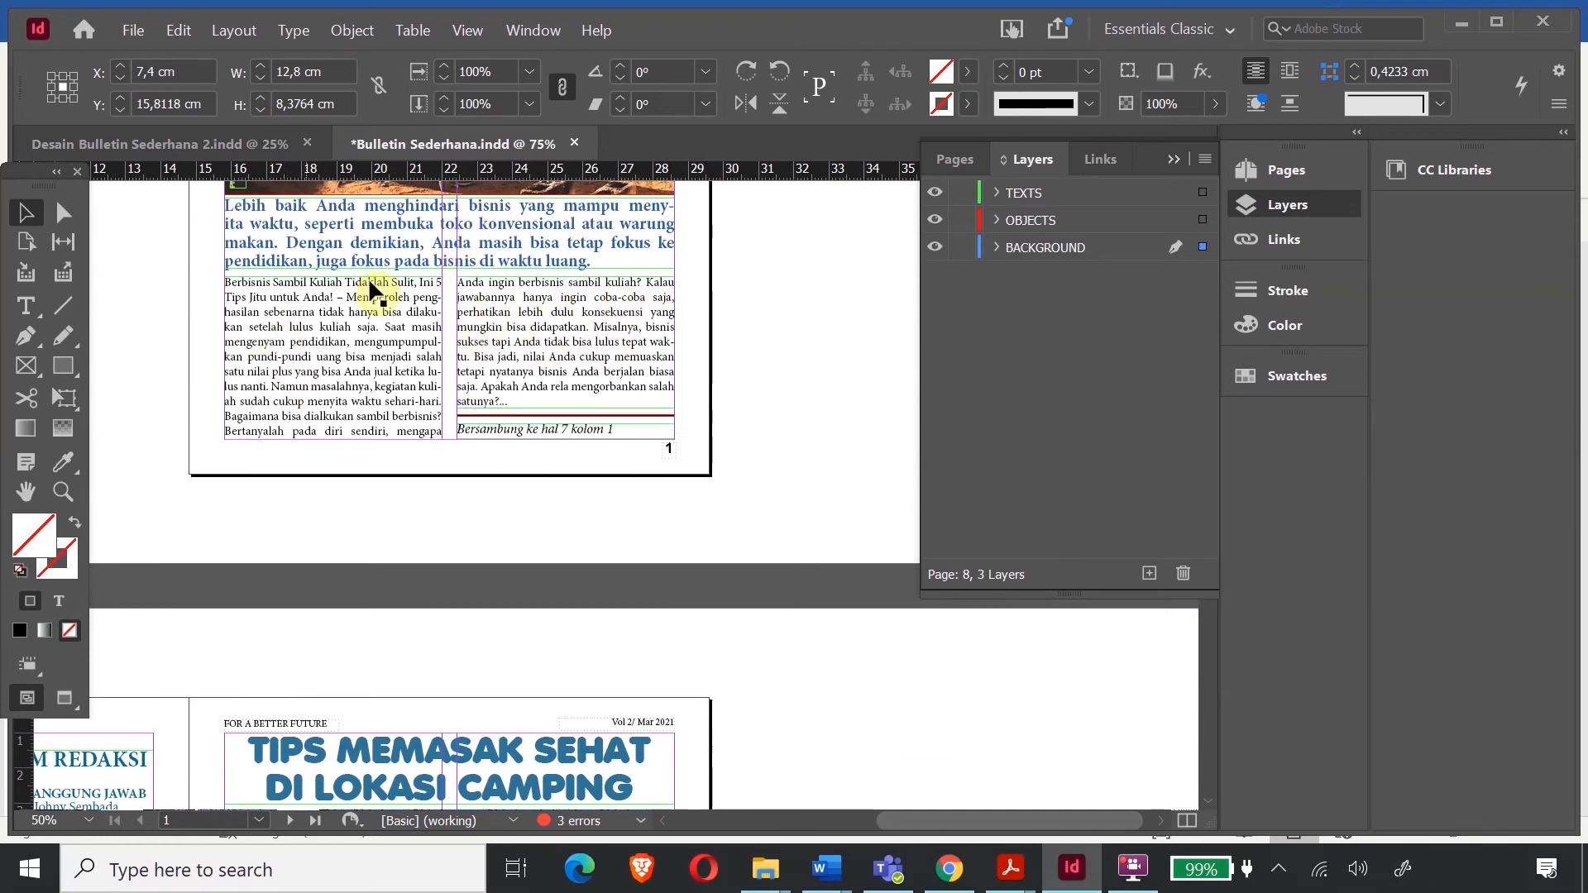
{"action": "scroll", "coordinate": [516, 478], "scroll_direction": "up", "scroll_amount": 3}
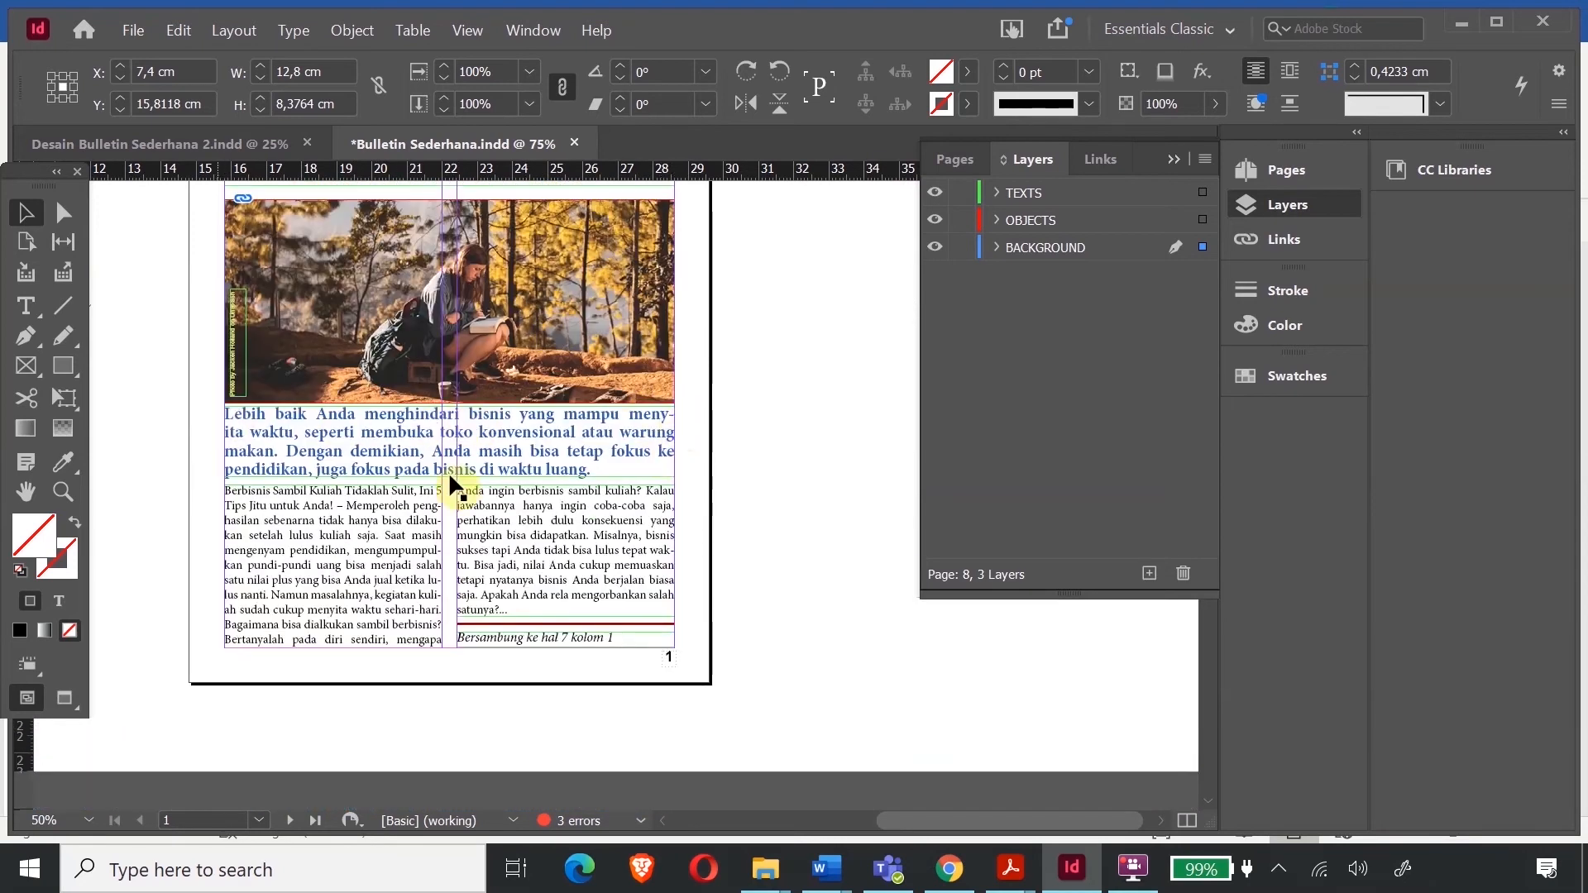
{"action": "scroll", "coordinate": [570, 431], "scroll_direction": "up", "scroll_amount": 4}
{"action": "scroll", "coordinate": [595, 455], "scroll_direction": "down", "scroll_amount": 3}
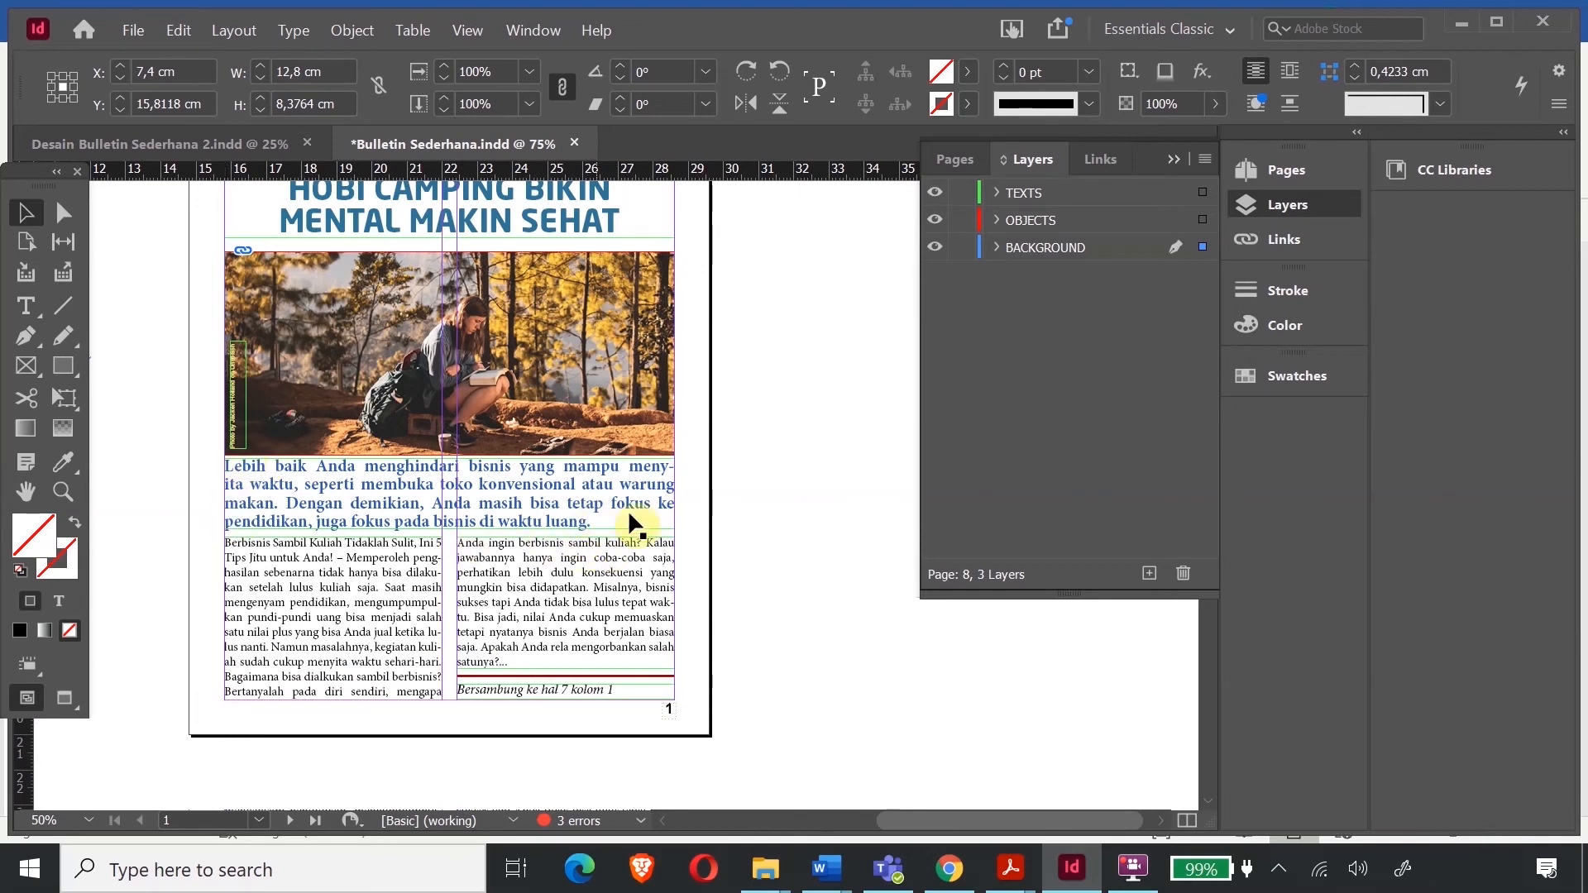
{"action": "scroll", "coordinate": [488, 509], "scroll_direction": "down", "scroll_amount": 10}
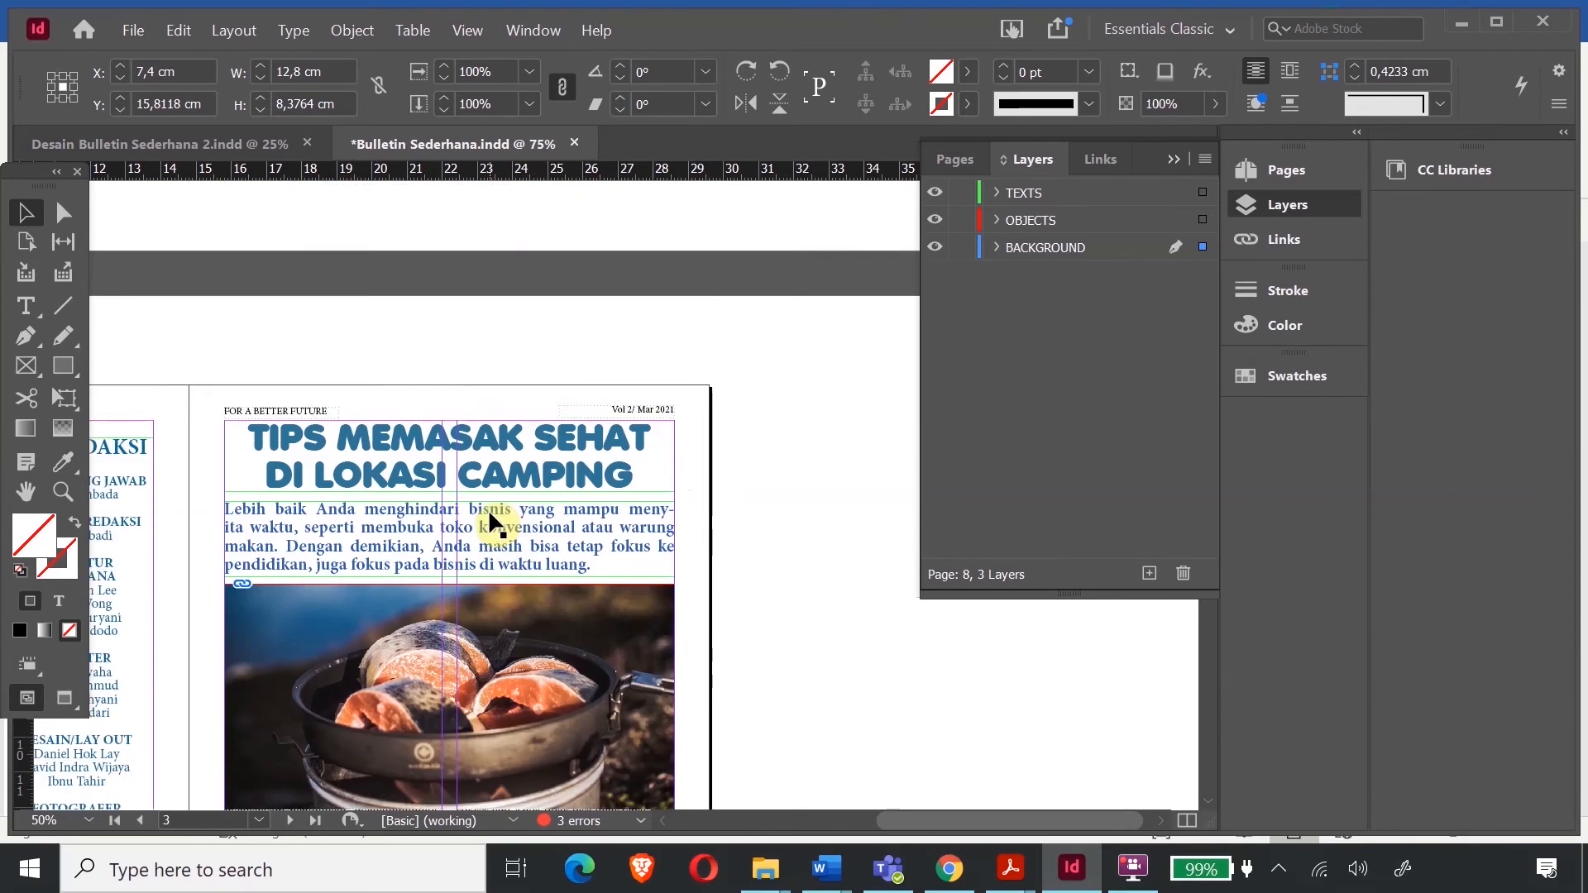
{"action": "left_click_drag", "start_coordinate": [909, 821], "coordinate": [776, 822]}
{"action": "scroll", "coordinate": [657, 509], "scroll_direction": "down", "scroll_amount": 4}
{"action": "scroll", "coordinate": [656, 510], "scroll_direction": "up", "scroll_amount": 3}
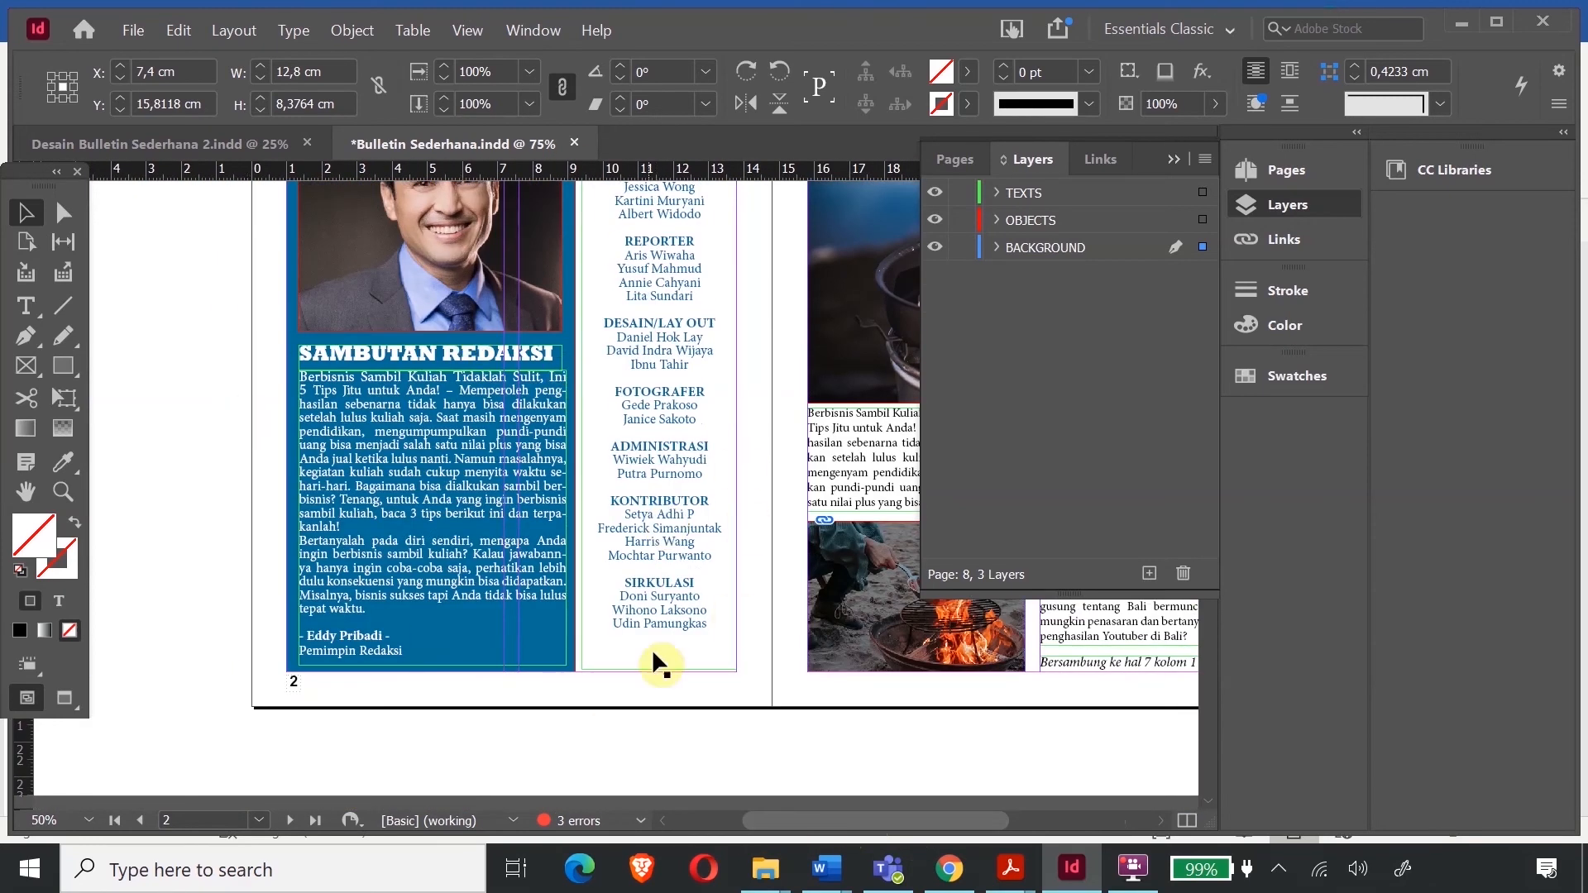
{"action": "scroll", "coordinate": [652, 623], "scroll_direction": "down", "scroll_amount": 5}
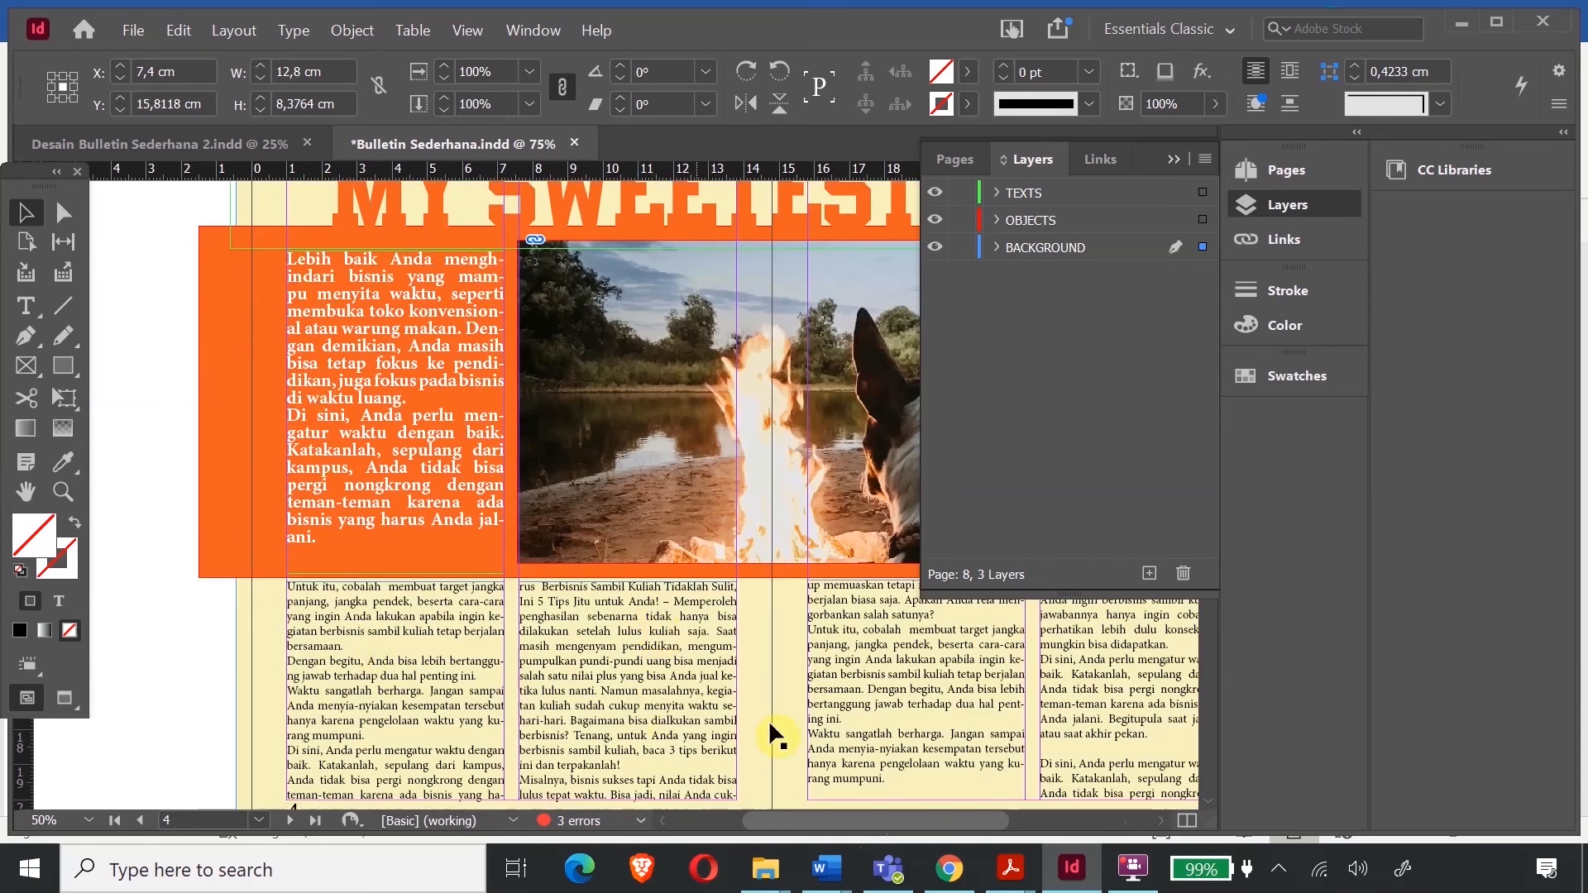
{"action": "scroll", "coordinate": [993, 695], "scroll_direction": "up", "scroll_amount": 1}
{"action": "scroll", "coordinate": [918, 662], "scroll_direction": "down", "scroll_amount": 6}
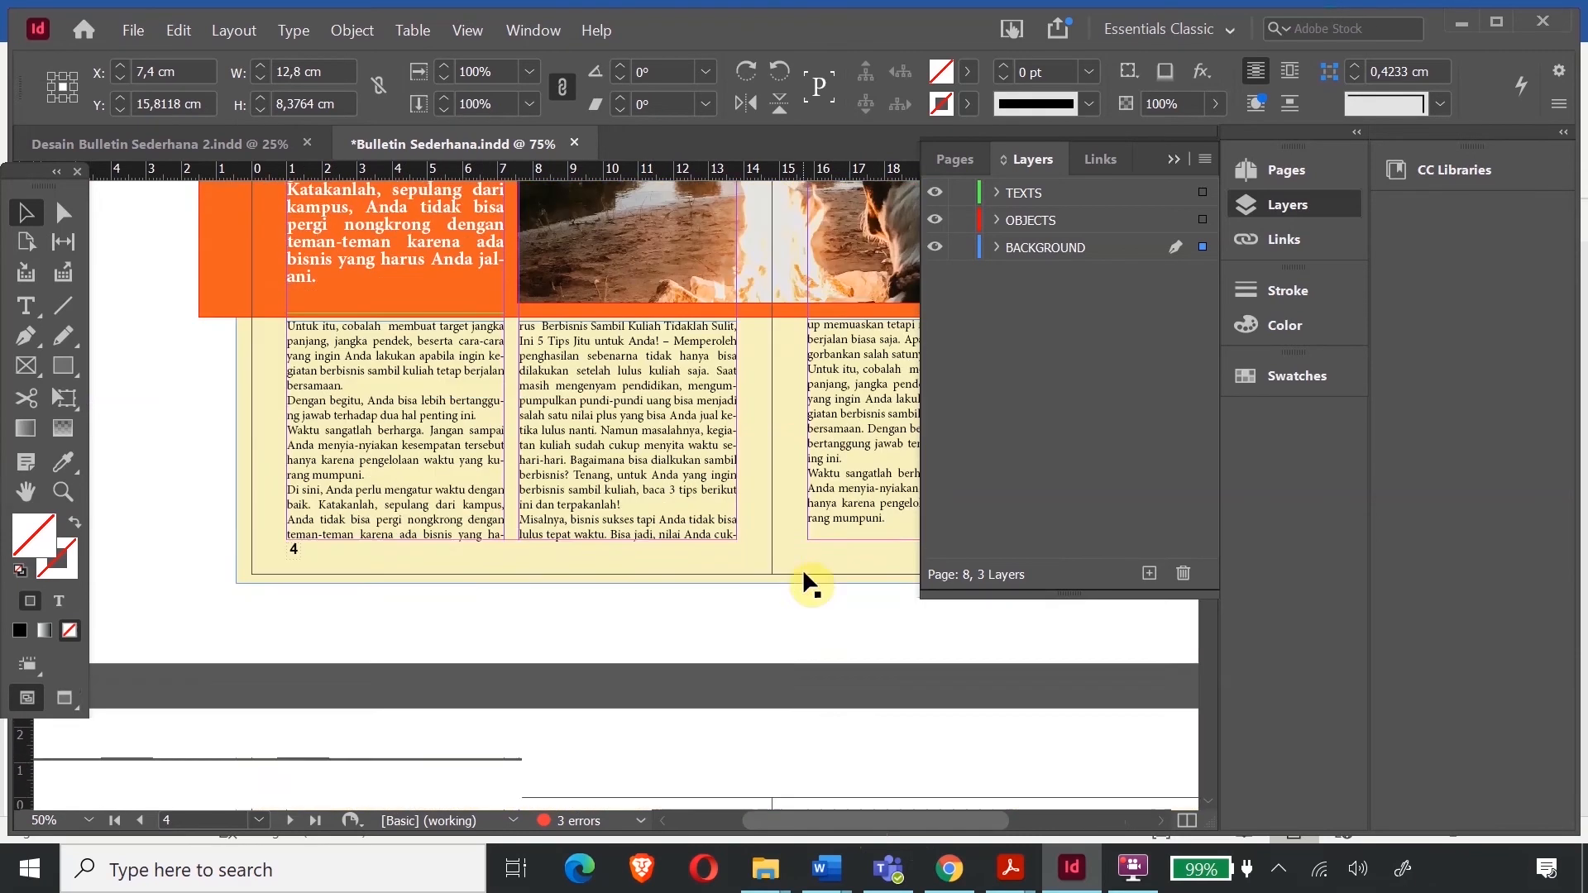
{"action": "scroll", "coordinate": [804, 573], "scroll_direction": "down", "scroll_amount": 3}
{"action": "scroll", "coordinate": [804, 573], "scroll_direction": "up", "scroll_amount": 1}
{"action": "scroll", "coordinate": [650, 389], "scroll_direction": "down", "scroll_amount": 1}
{"action": "left_click_drag", "start_coordinate": [850, 822], "coordinate": [905, 822]}
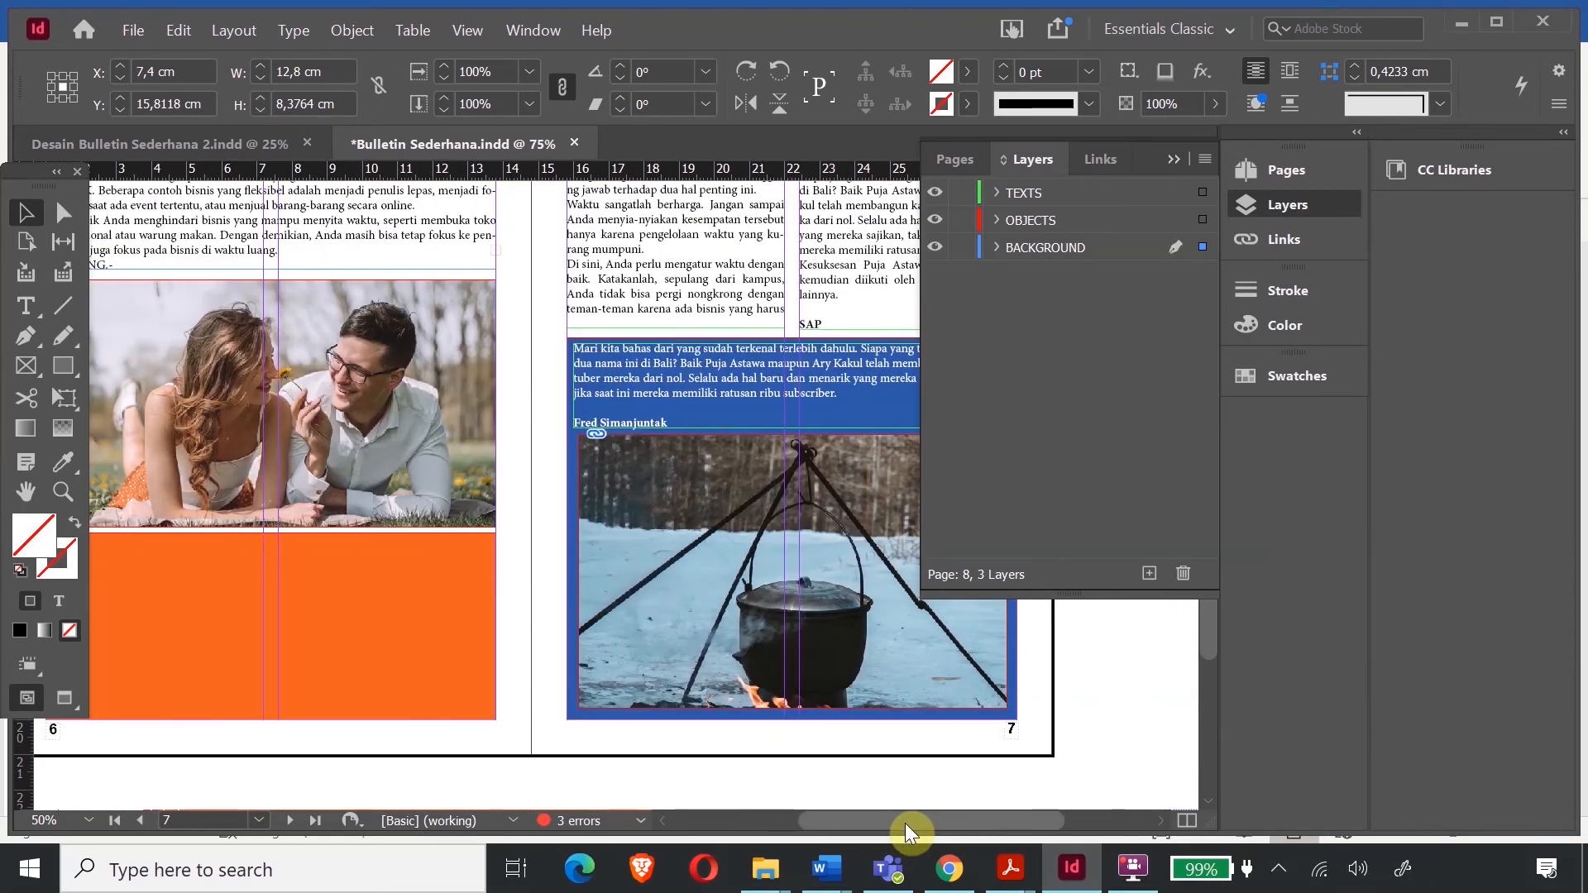
{"action": "scroll", "coordinate": [508, 527], "scroll_direction": "up", "scroll_amount": 4}
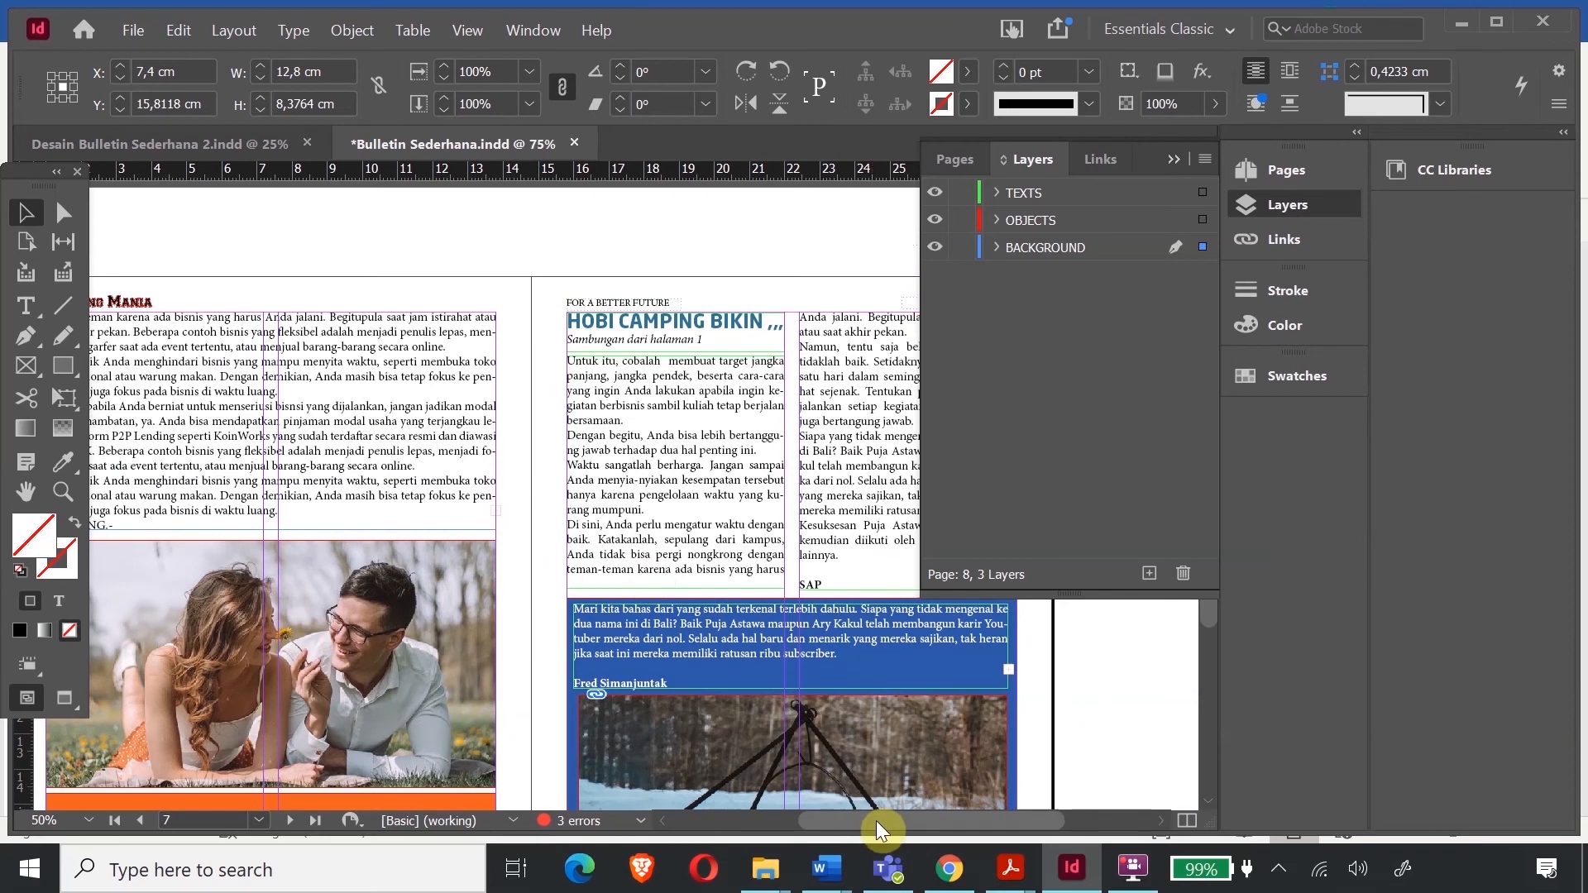
{"action": "scroll", "coordinate": [746, 498], "scroll_direction": "up", "scroll_amount": 5}
{"action": "scroll", "coordinate": [798, 447], "scroll_direction": "down", "scroll_amount": 1}
{"action": "scroll", "coordinate": [800, 439], "scroll_direction": "down", "scroll_amount": 3}
{"action": "left_click_drag", "start_coordinate": [884, 824], "coordinate": [850, 822]}
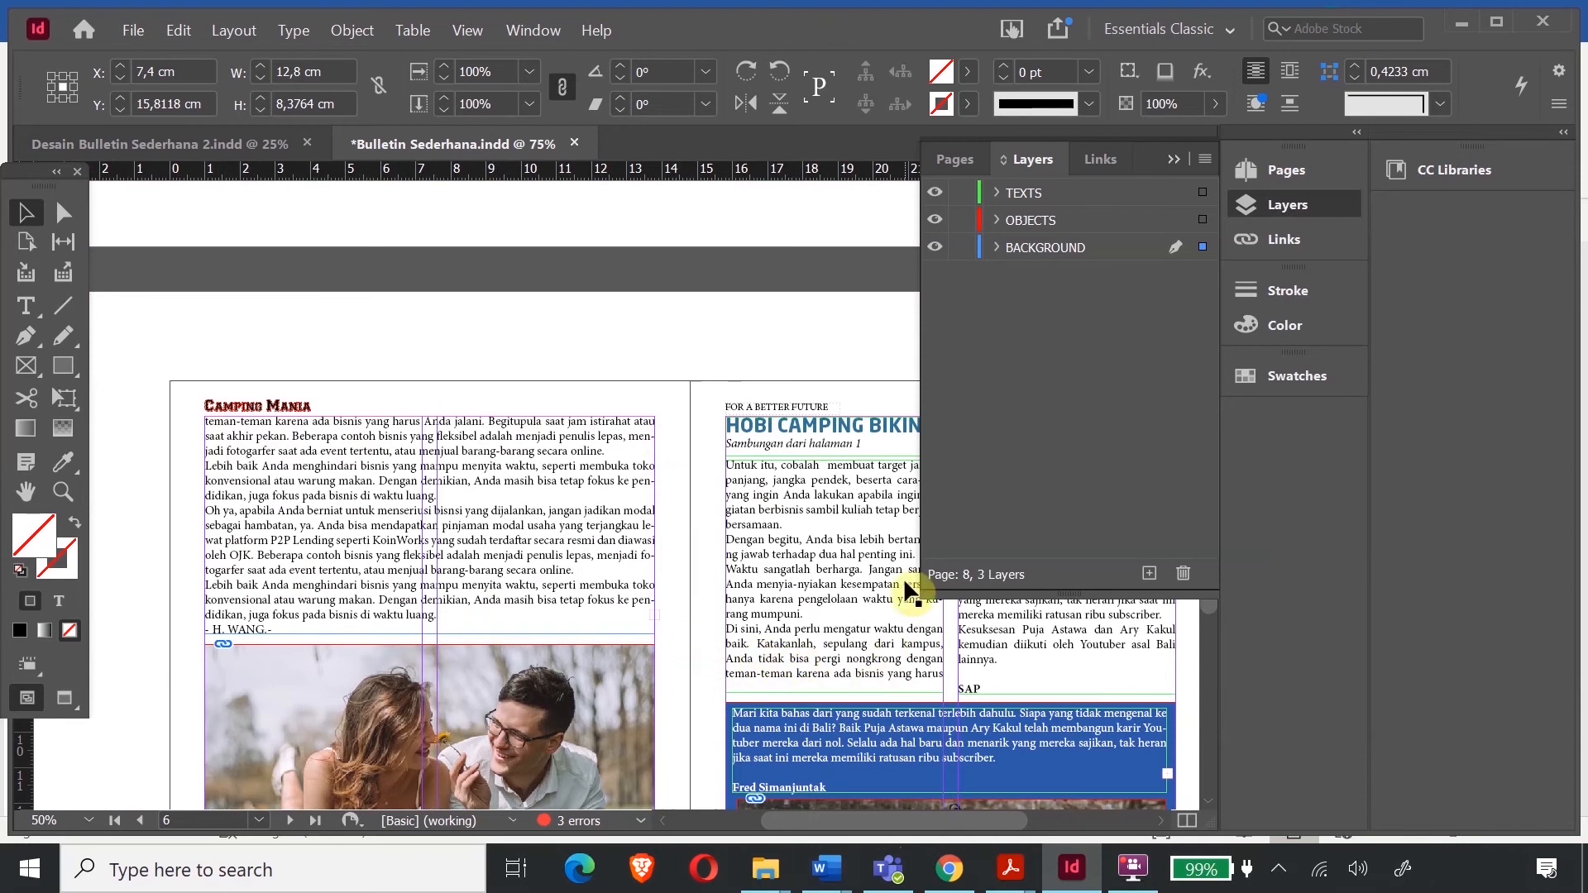
{"action": "scroll", "coordinate": [903, 577], "scroll_direction": "down", "scroll_amount": 6}
{"action": "scroll", "coordinate": [903, 577], "scroll_direction": "up", "scroll_amount": 3}
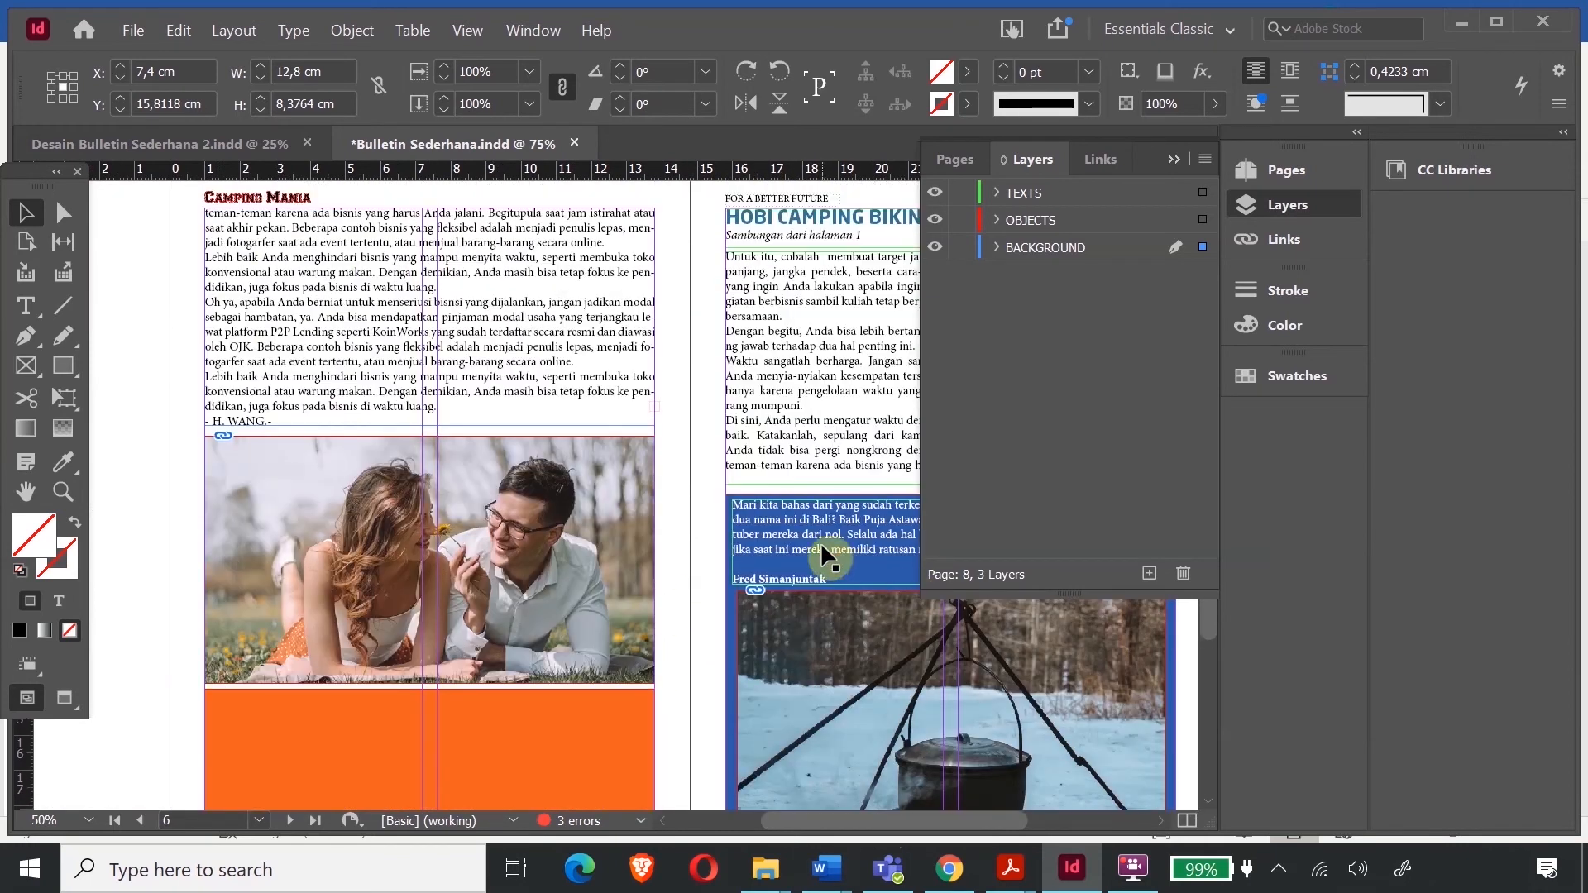
{"action": "scroll", "coordinate": [747, 526], "scroll_direction": "down", "scroll_amount": 10}
{"action": "scroll", "coordinate": [747, 526], "scroll_direction": "down", "scroll_amount": 2}
{"action": "scroll", "coordinate": [747, 527], "scroll_direction": "up", "scroll_amount": 5}
{"action": "scroll", "coordinate": [747, 530], "scroll_direction": "up", "scroll_amount": 5}
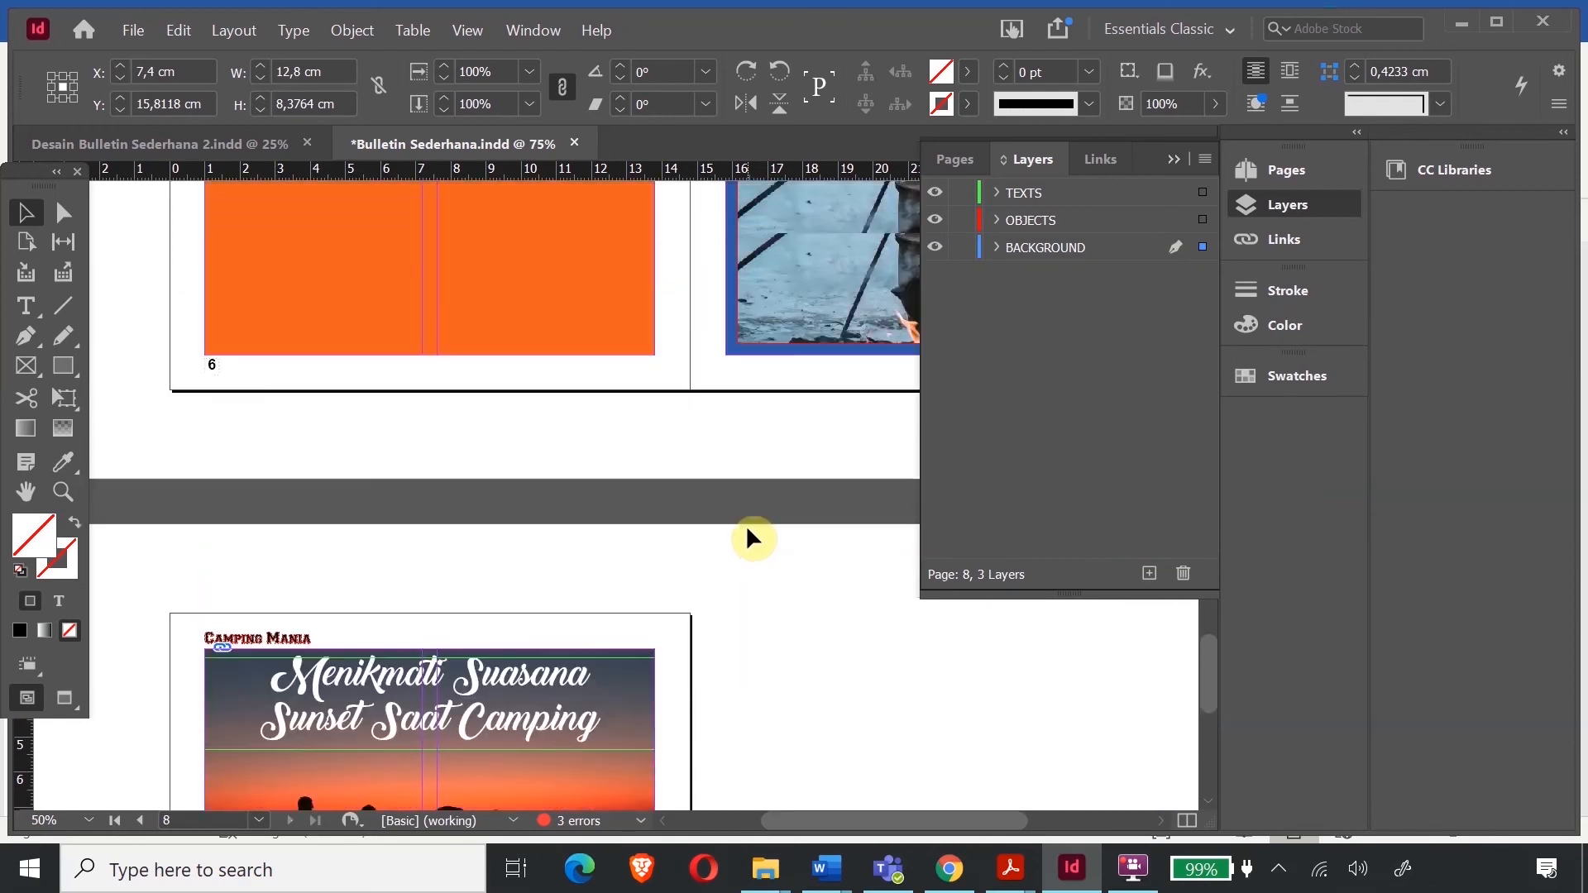
{"action": "scroll", "coordinate": [747, 523], "scroll_direction": "down", "scroll_amount": 5}
{"action": "scroll", "coordinate": [746, 521], "scroll_direction": "down", "scroll_amount": 3}
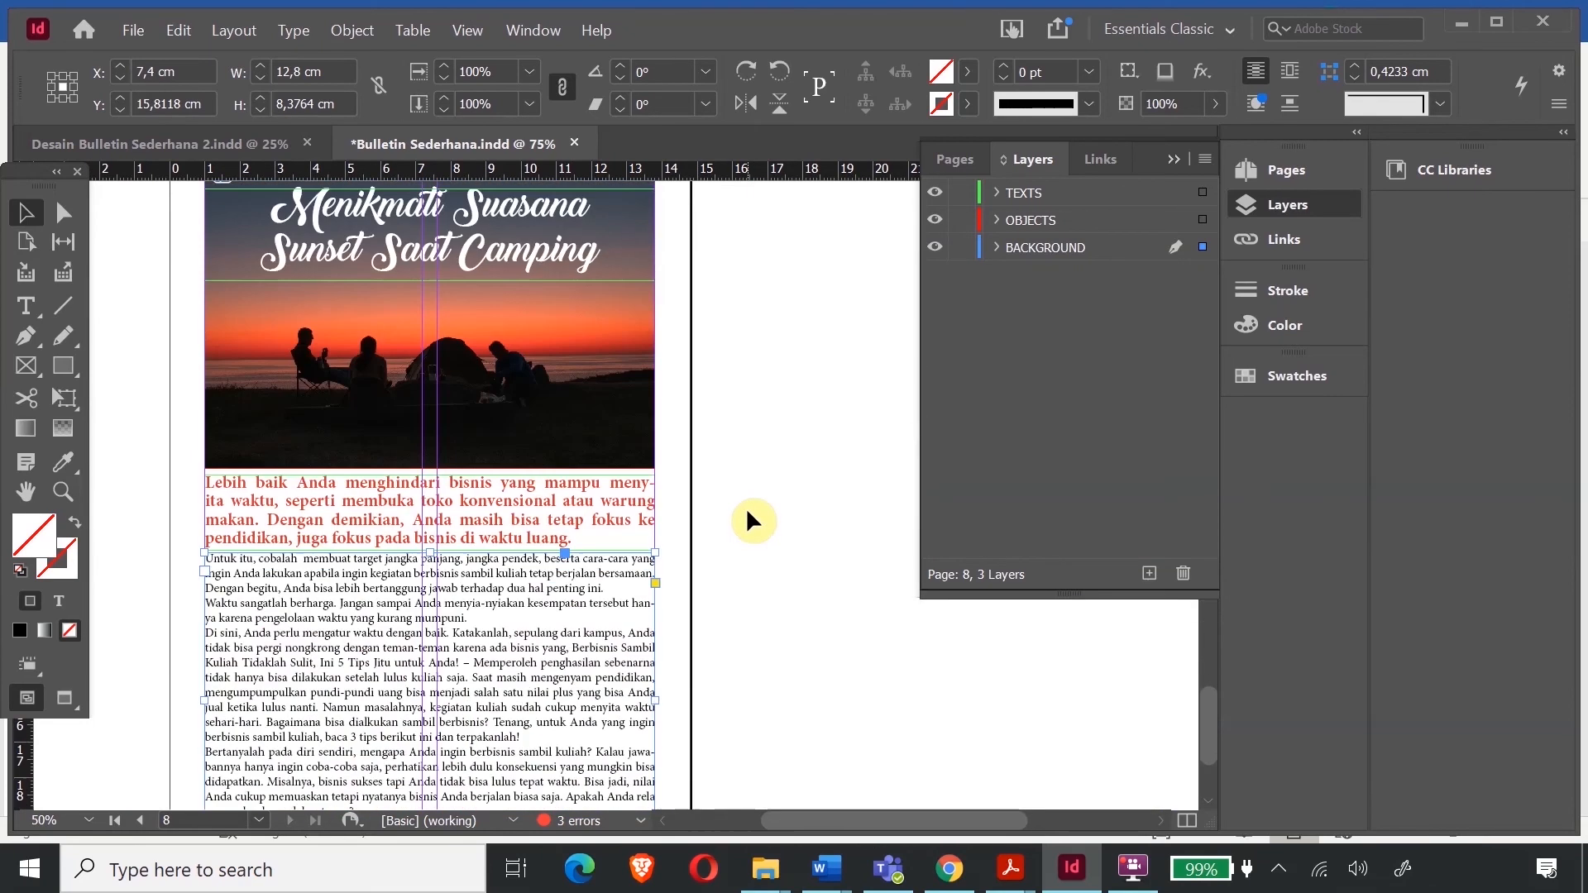
{"action": "scroll", "coordinate": [744, 519], "scroll_direction": "up", "scroll_amount": 8}
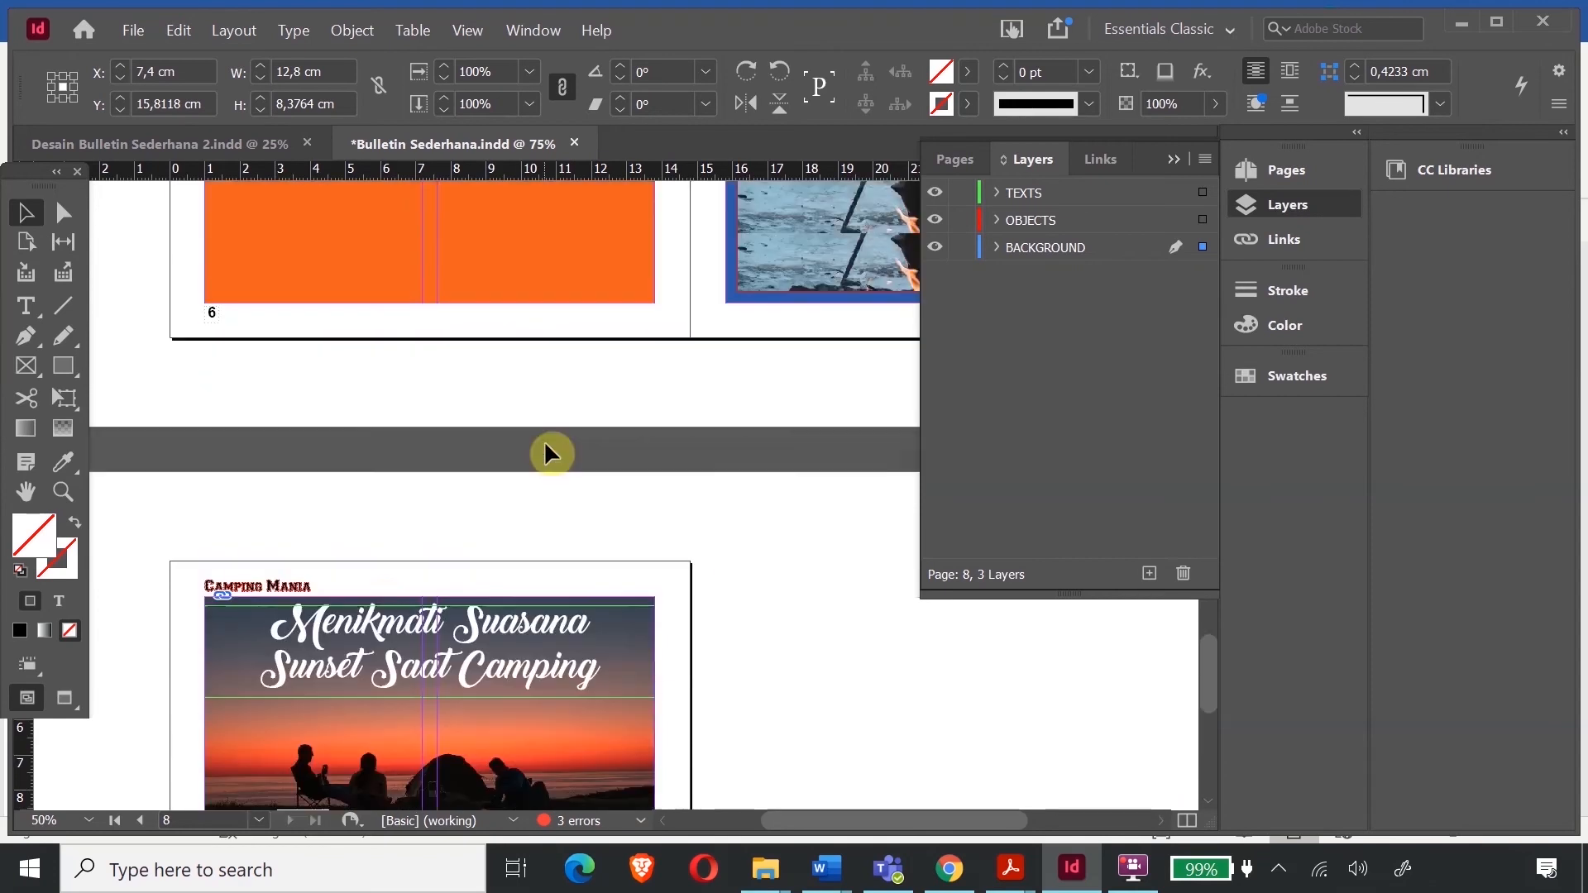
{"action": "scroll", "coordinate": [857, 693], "scroll_direction": "right", "scroll_amount": 3}
{"action": "scroll", "coordinate": [847, 672], "scroll_direction": "up", "scroll_amount": 15}
{"action": "scroll", "coordinate": [847, 660], "scroll_direction": "up", "scroll_amount": 12}
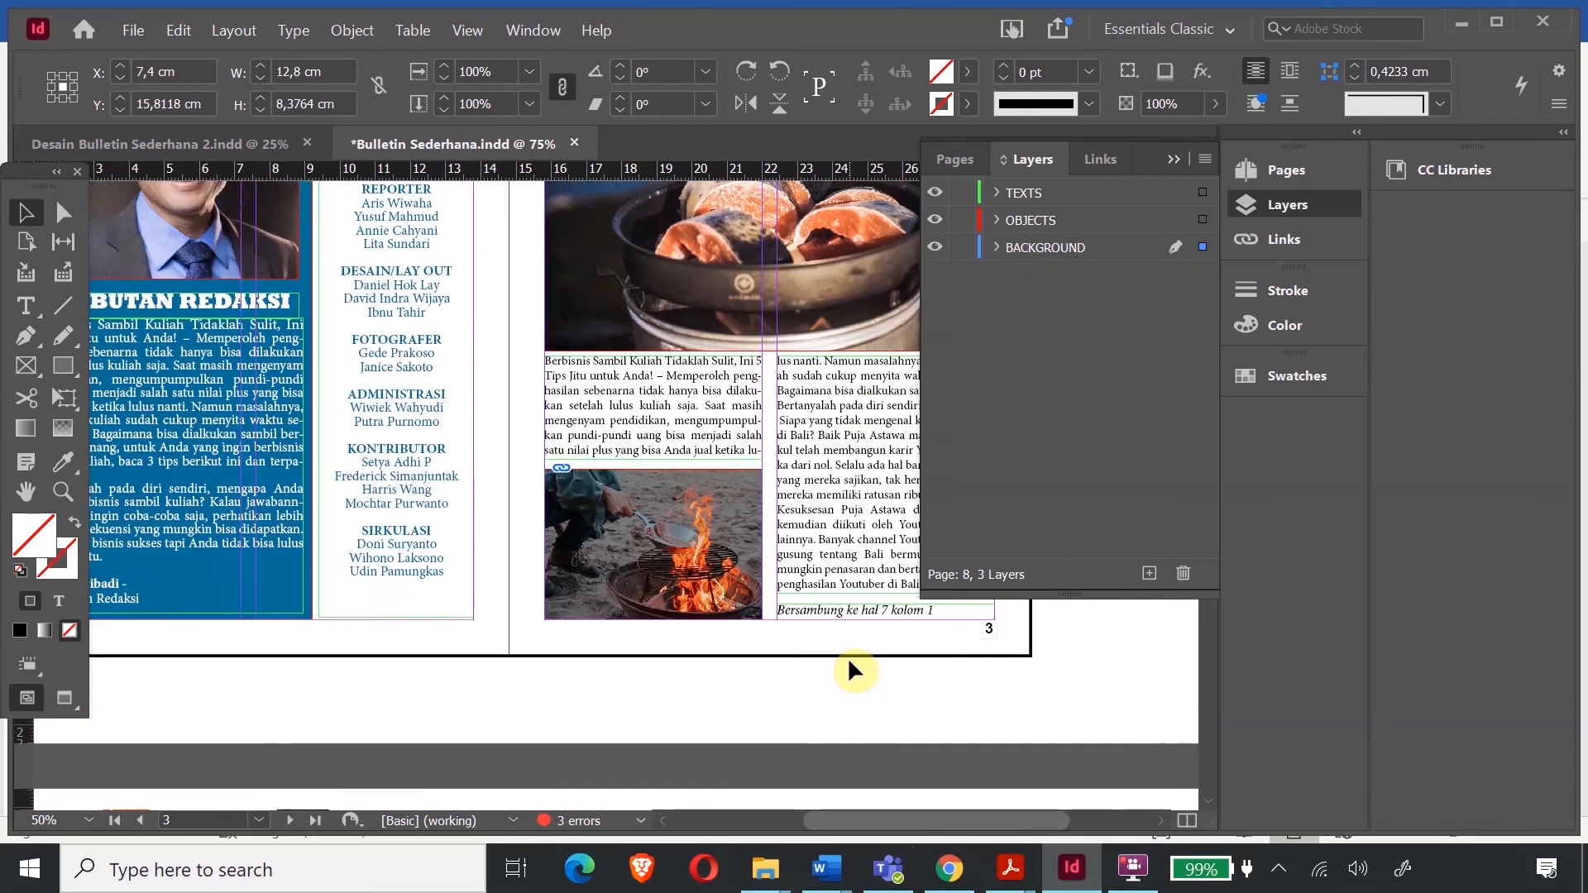
{"action": "scroll", "coordinate": [725, 339], "scroll_direction": "up", "scroll_amount": 2}
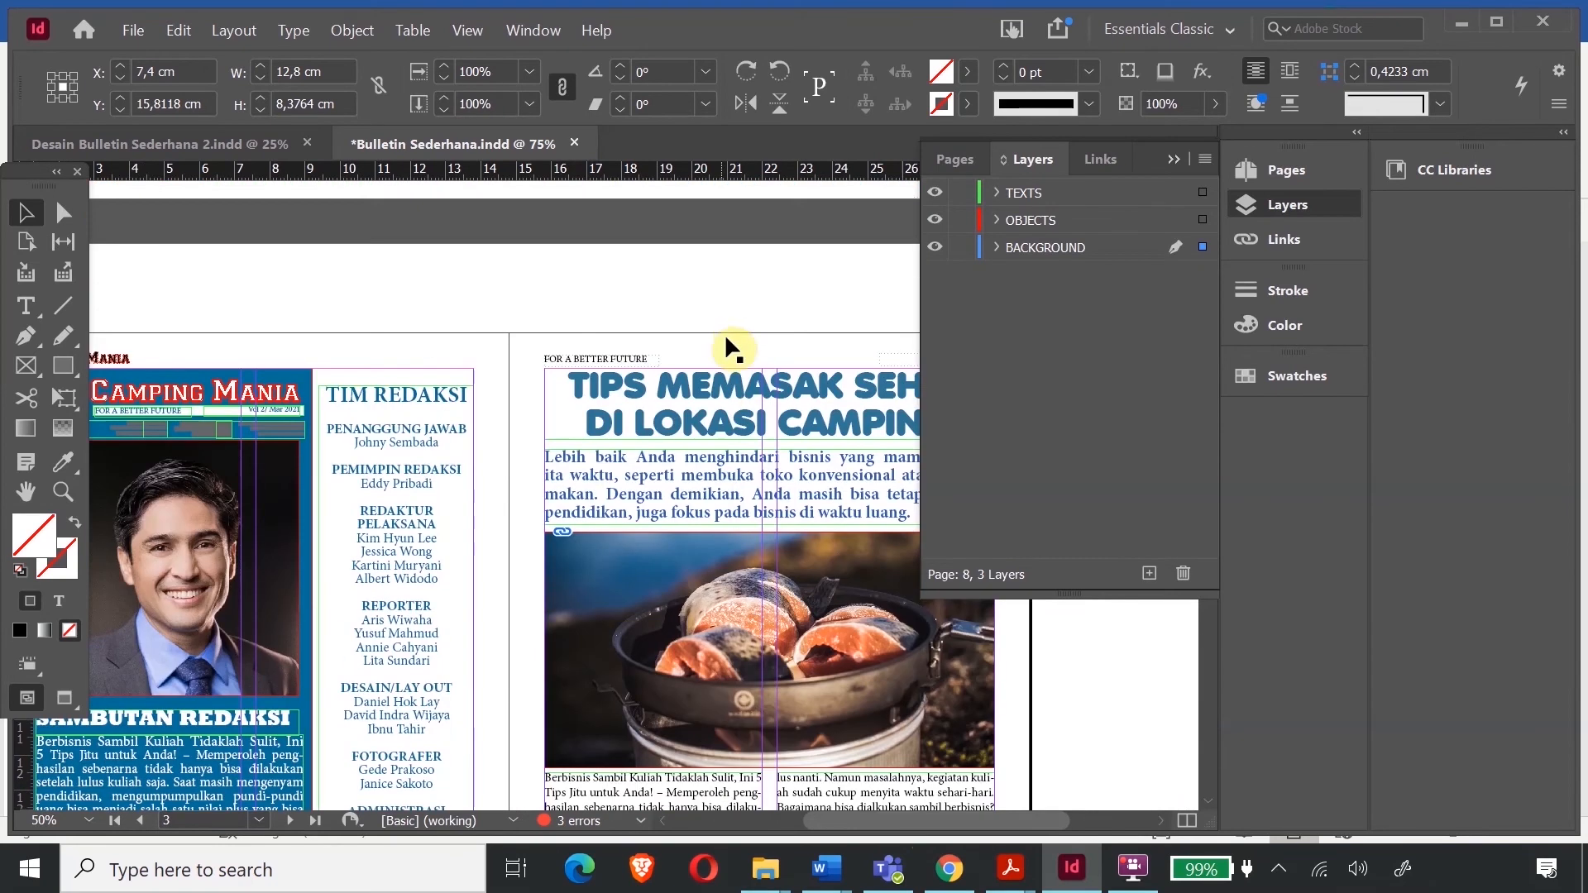
- Nudge page 8's sunset title frame slightly lower
{"action": "left_click", "coordinate": [710, 384]}
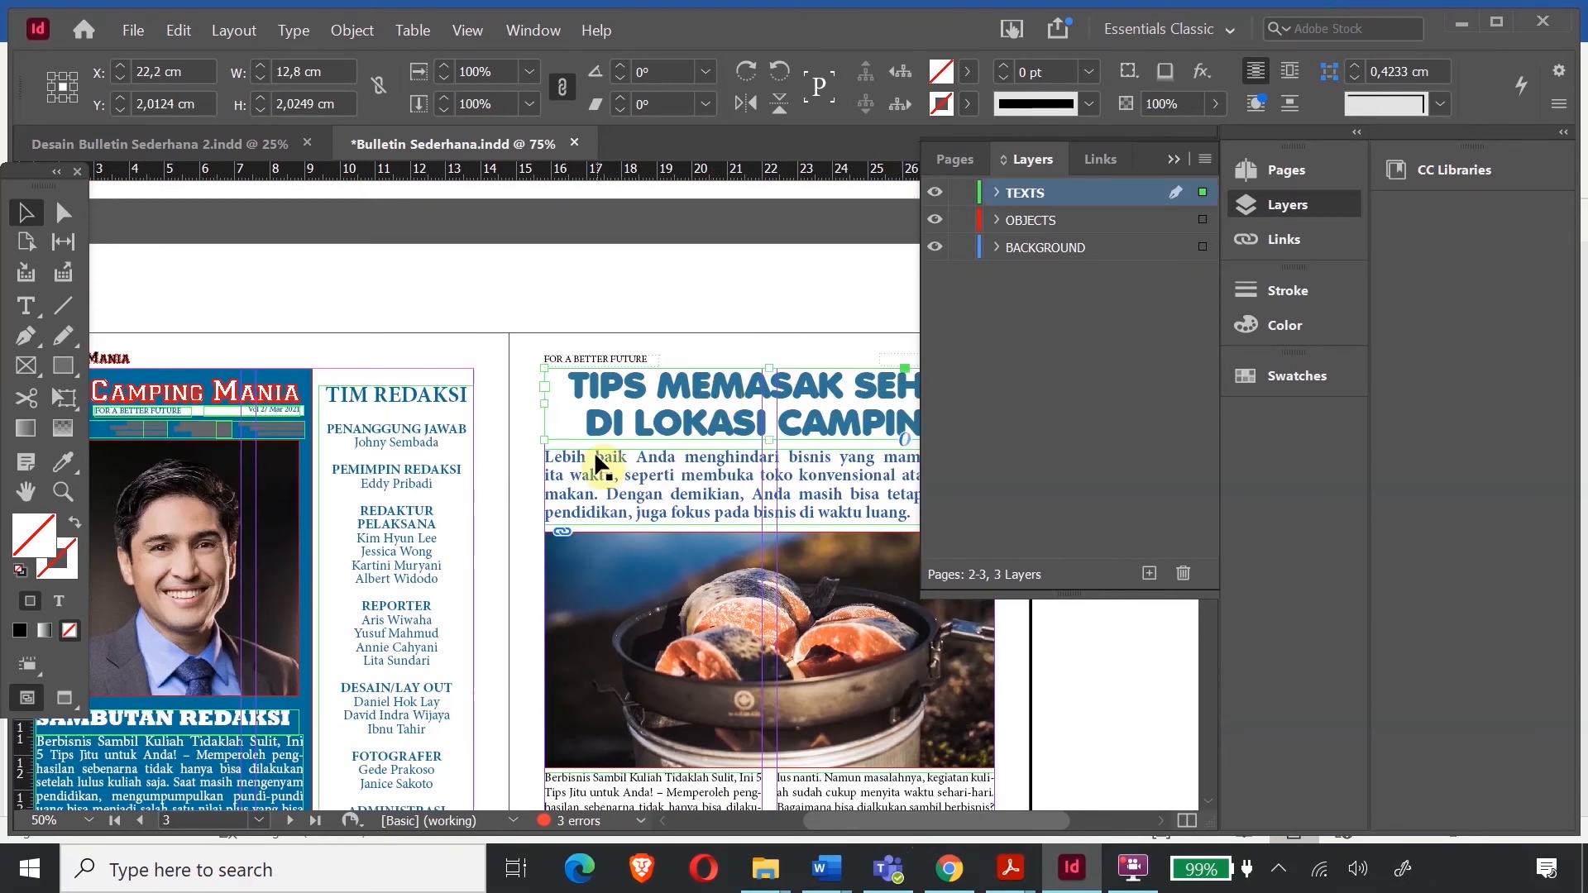
{"action": "scroll", "coordinate": [295, 574], "scroll_direction": "down", "scroll_amount": 20}
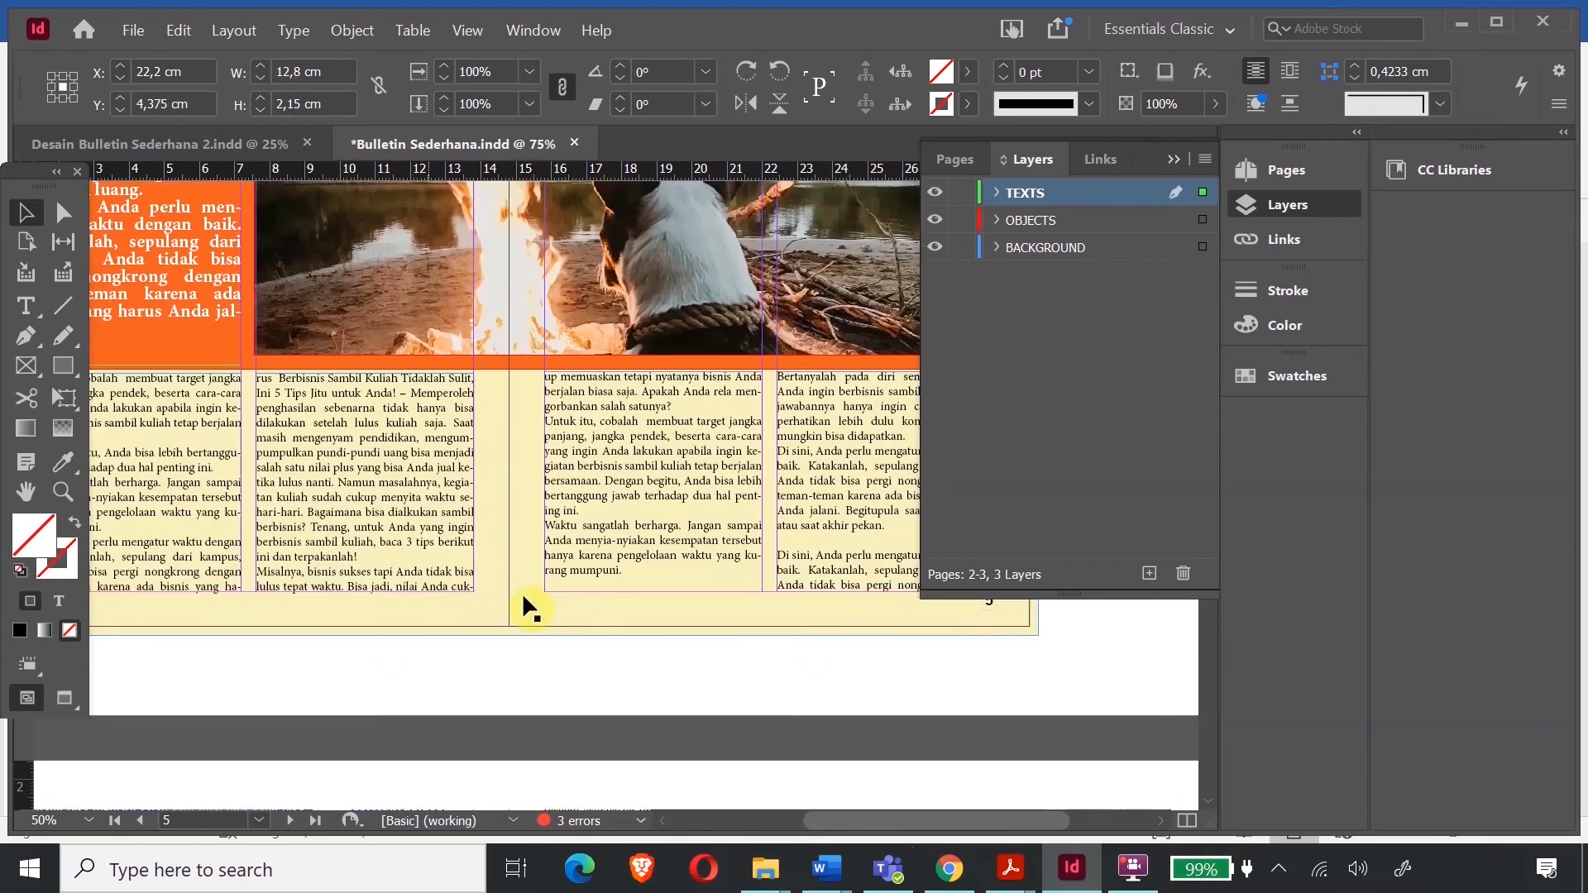
{"action": "scroll", "coordinate": [760, 643], "scroll_direction": "down", "scroll_amount": 10}
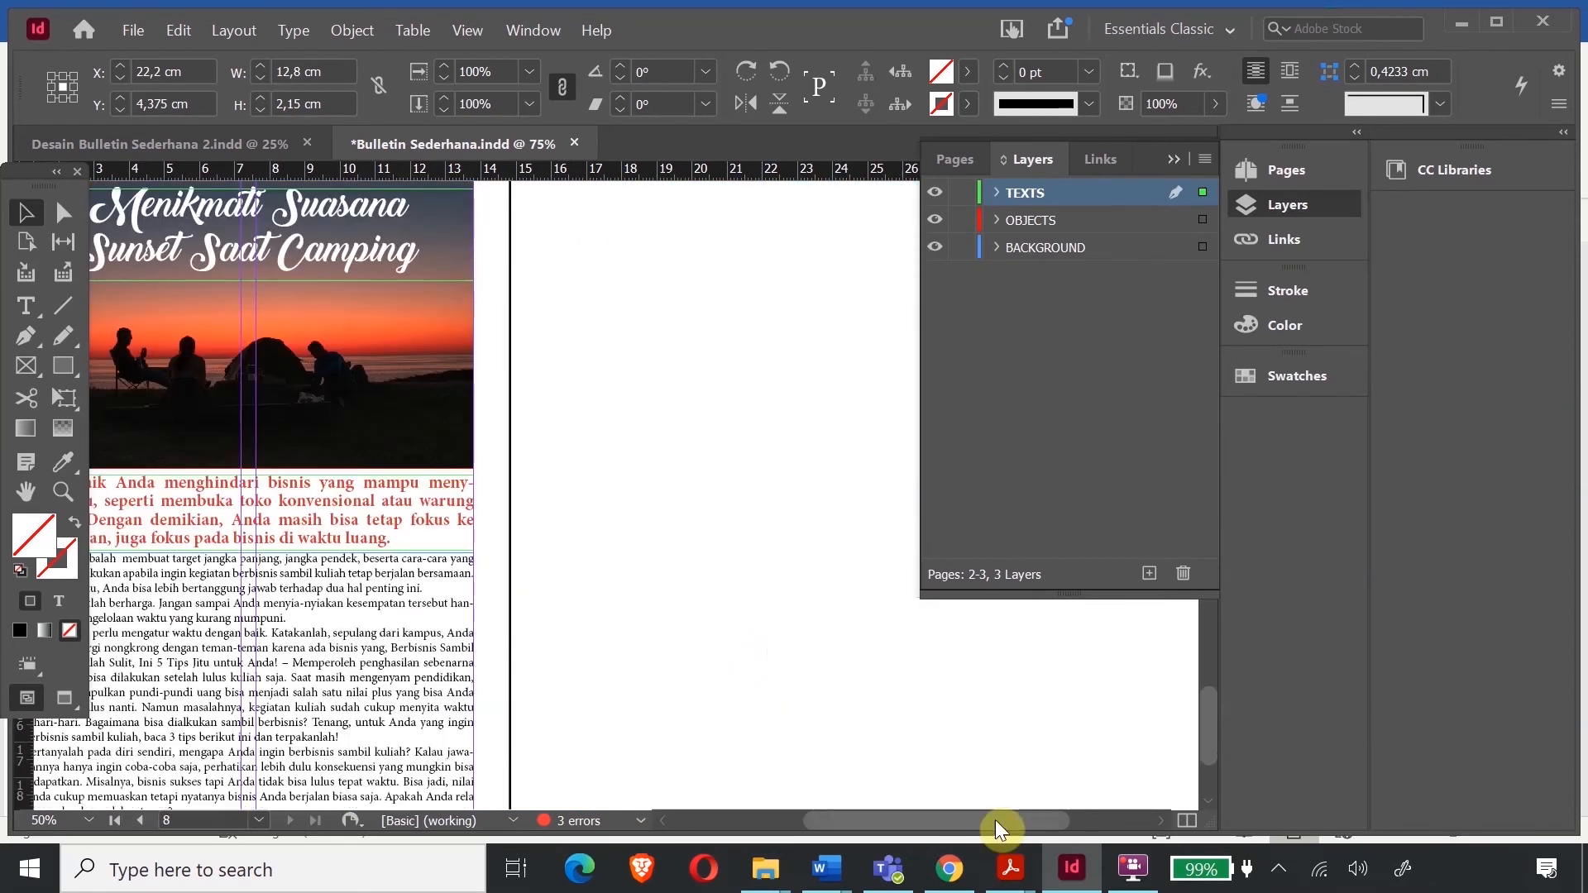
{"action": "left_click_drag", "start_coordinate": [979, 820], "coordinate": [901, 751]}
{"action": "scroll", "coordinate": [670, 376], "scroll_direction": "up", "scroll_amount": 2}
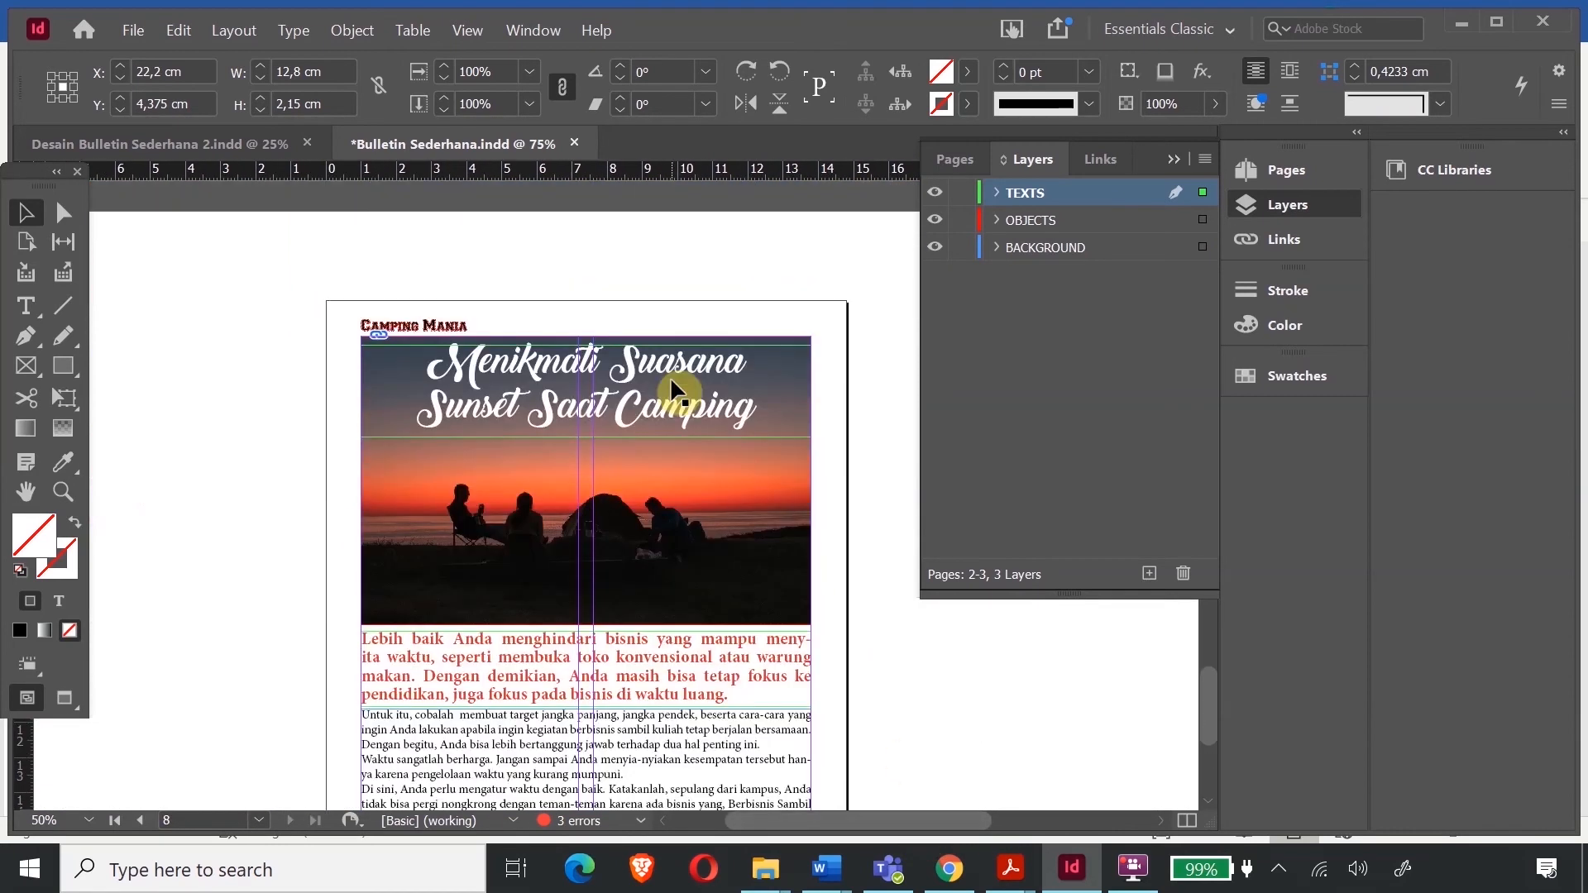
{"action": "left_click", "coordinate": [544, 373]}
{"action": "key", "text": "Down"}
{"action": "key", "text": "Down"}
{"action": "key", "text": "Down"}
{"action": "key", "text": "Down"}
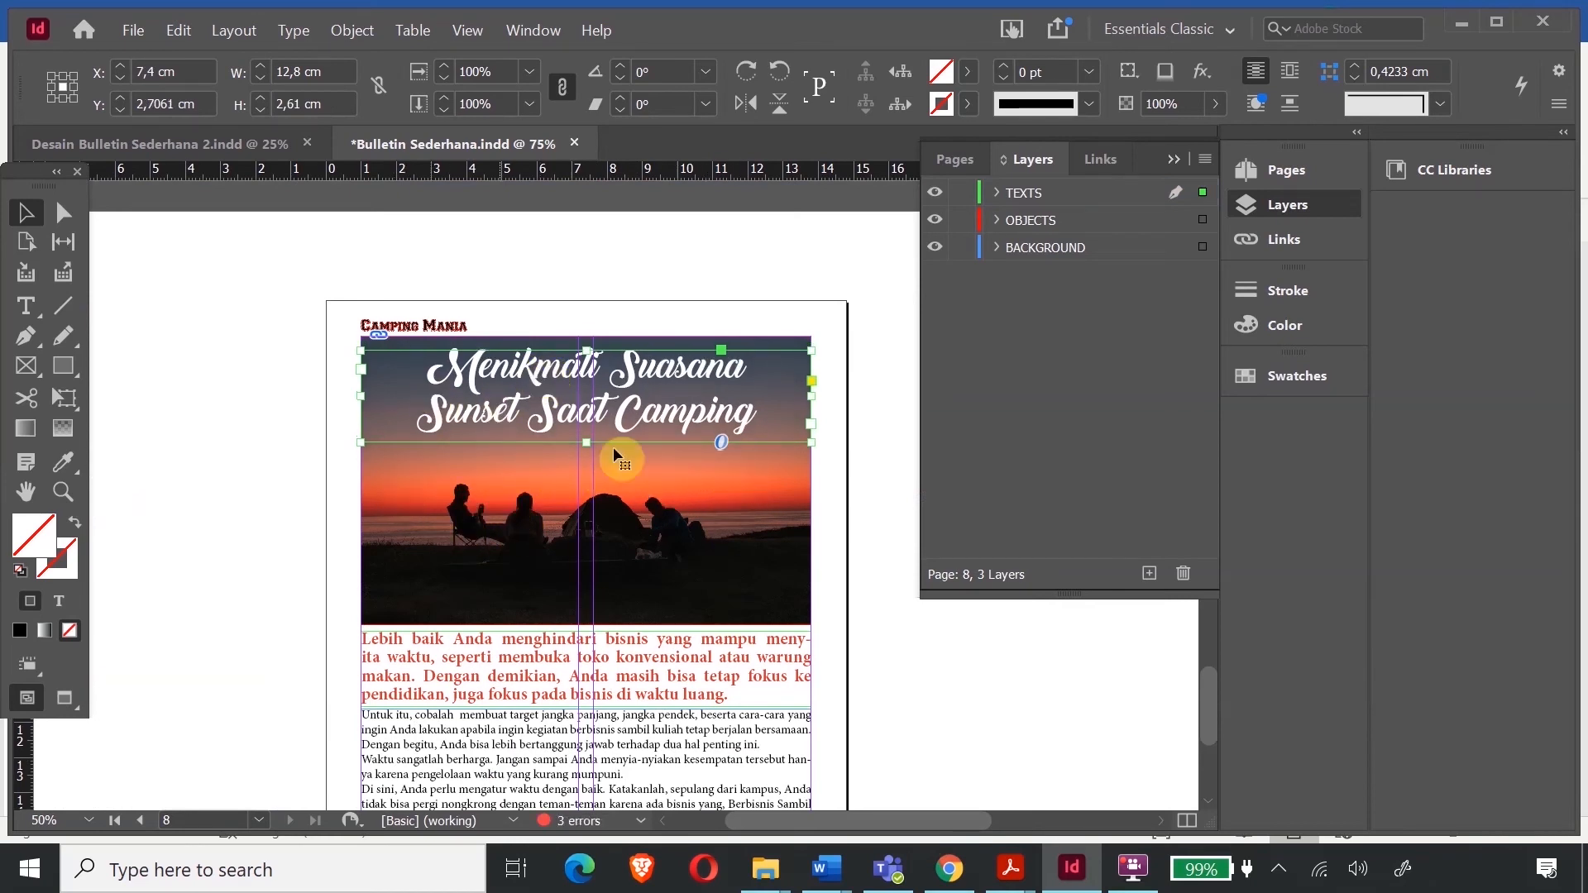
- Scroll up to page 4 and select the orange text block under MY SWEETEST ESCAPE
{"action": "scroll", "coordinate": [649, 539], "scroll_direction": "down", "scroll_amount": 3}
{"action": "left_click", "coordinate": [433, 409]}
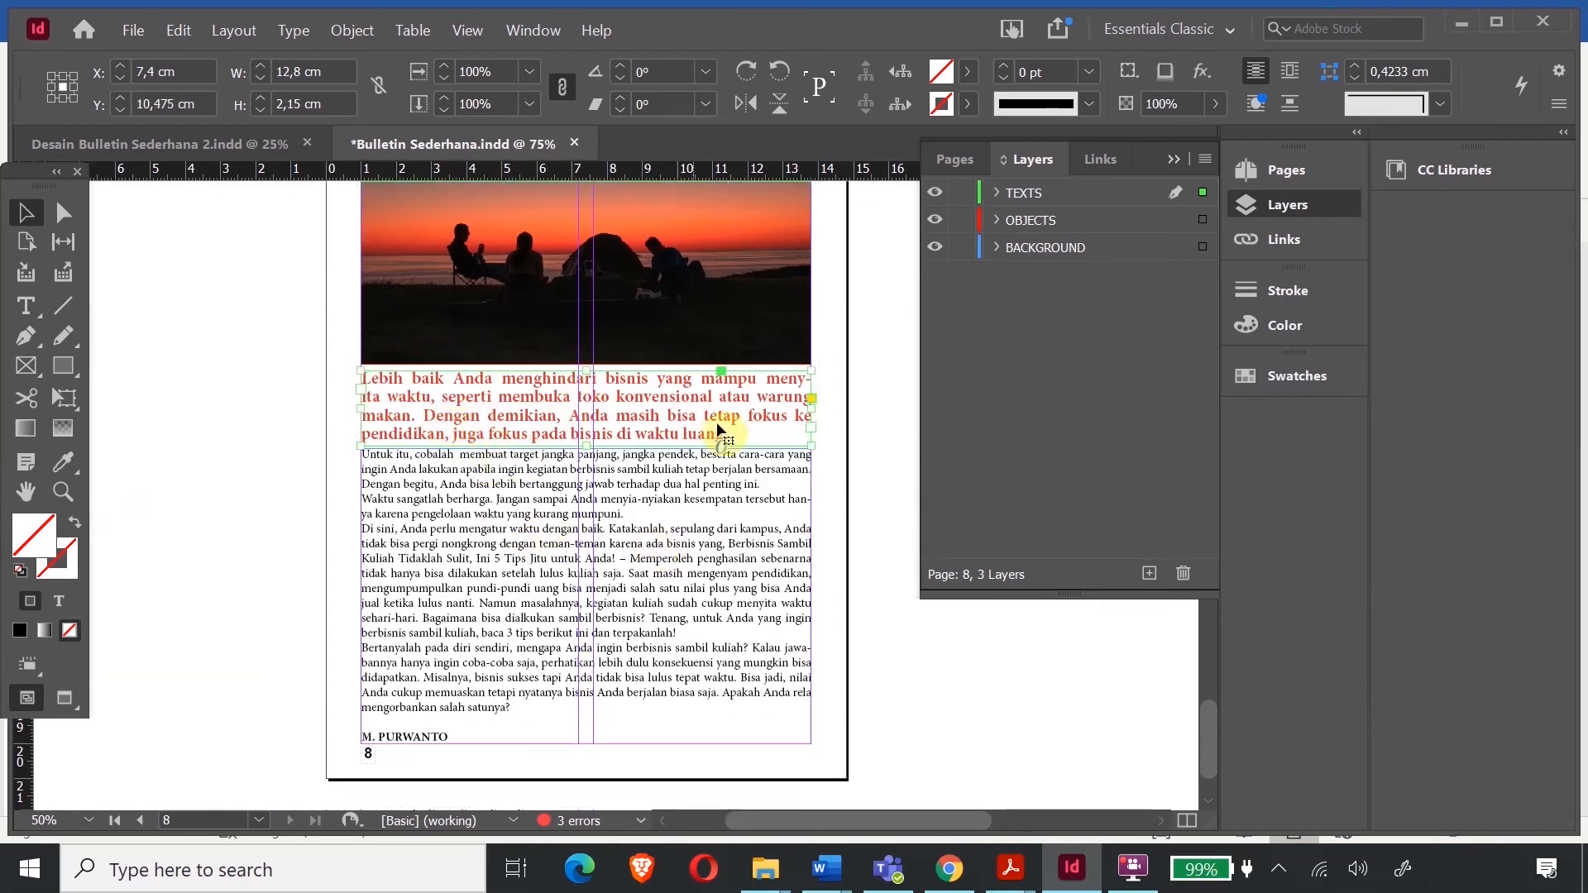
{"action": "scroll", "coordinate": [711, 431], "scroll_direction": "up", "scroll_amount": 1}
{"action": "scroll", "coordinate": [559, 398], "scroll_direction": "up", "scroll_amount": 4}
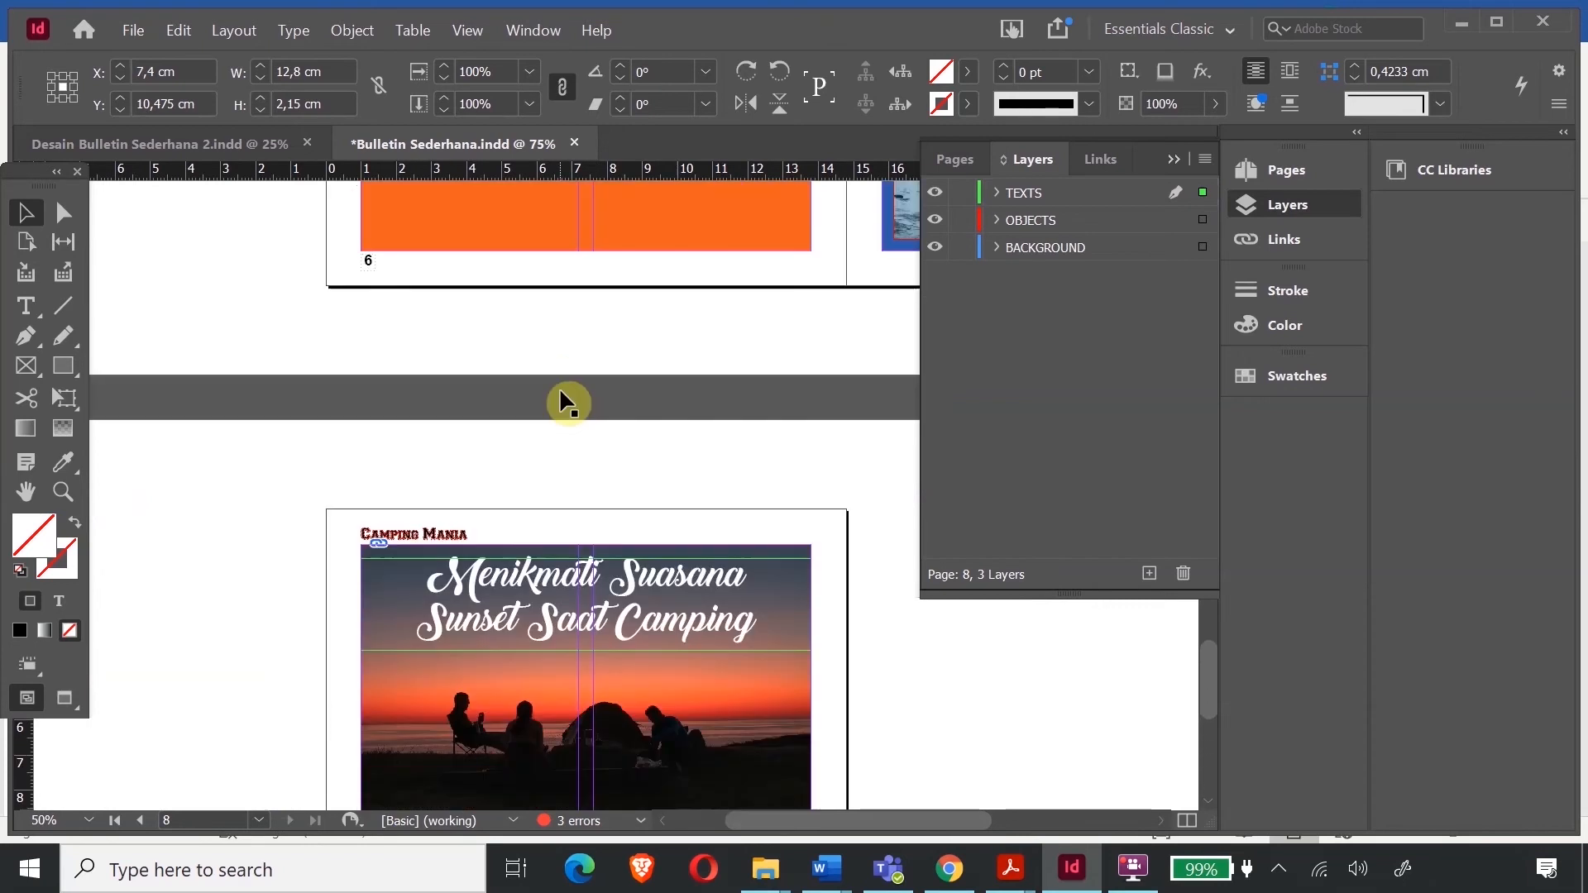
{"action": "scroll", "coordinate": [559, 401], "scroll_direction": "up", "scroll_amount": 3}
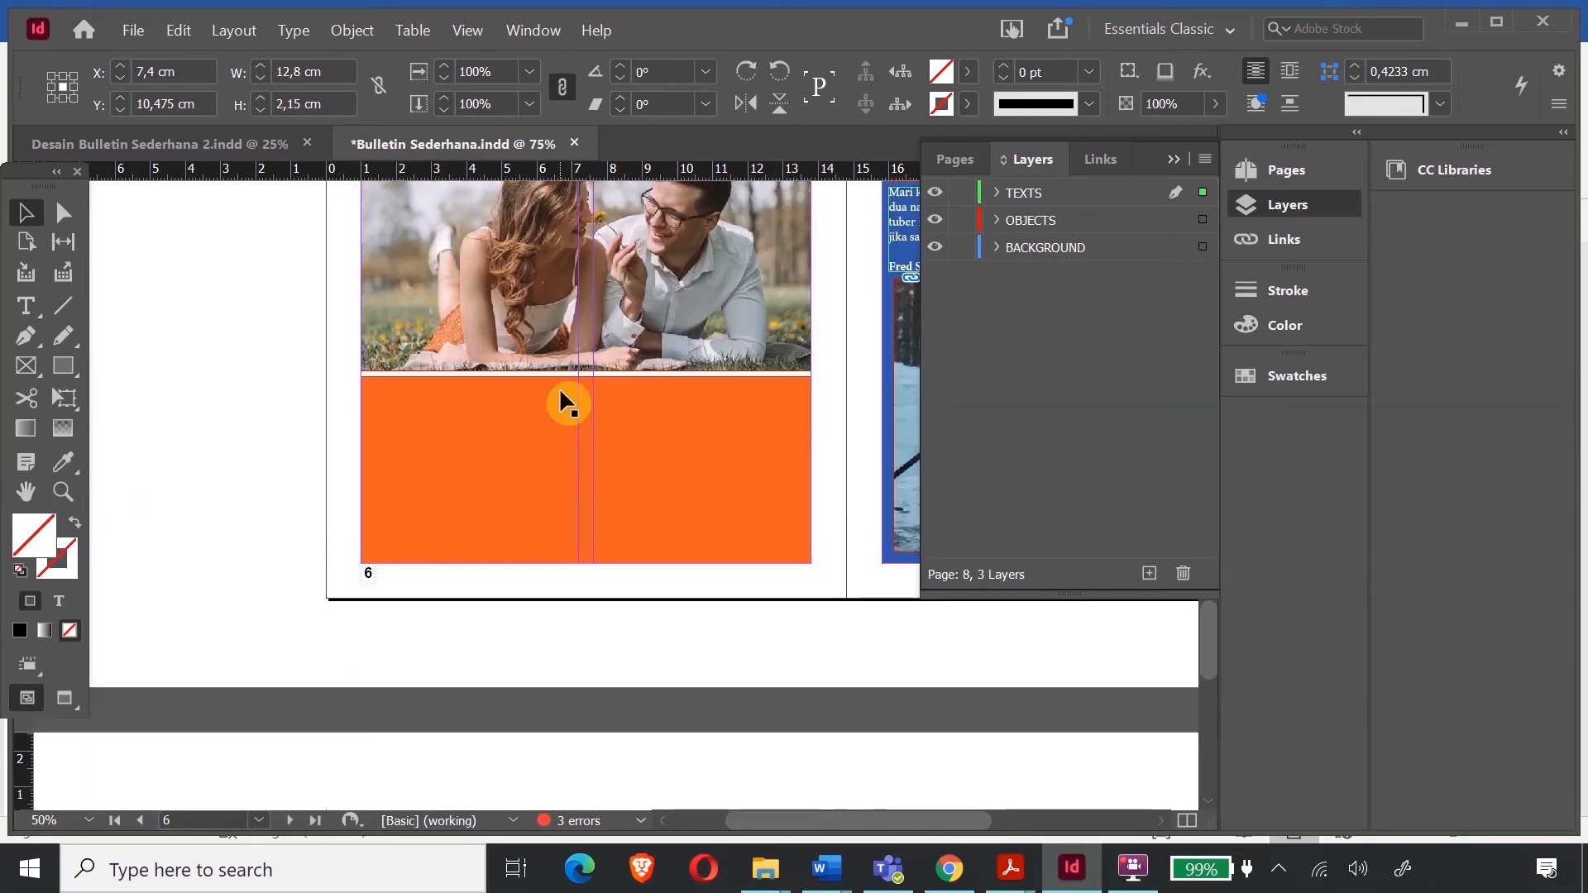
{"action": "scroll", "coordinate": [560, 389], "scroll_direction": "up", "scroll_amount": 4}
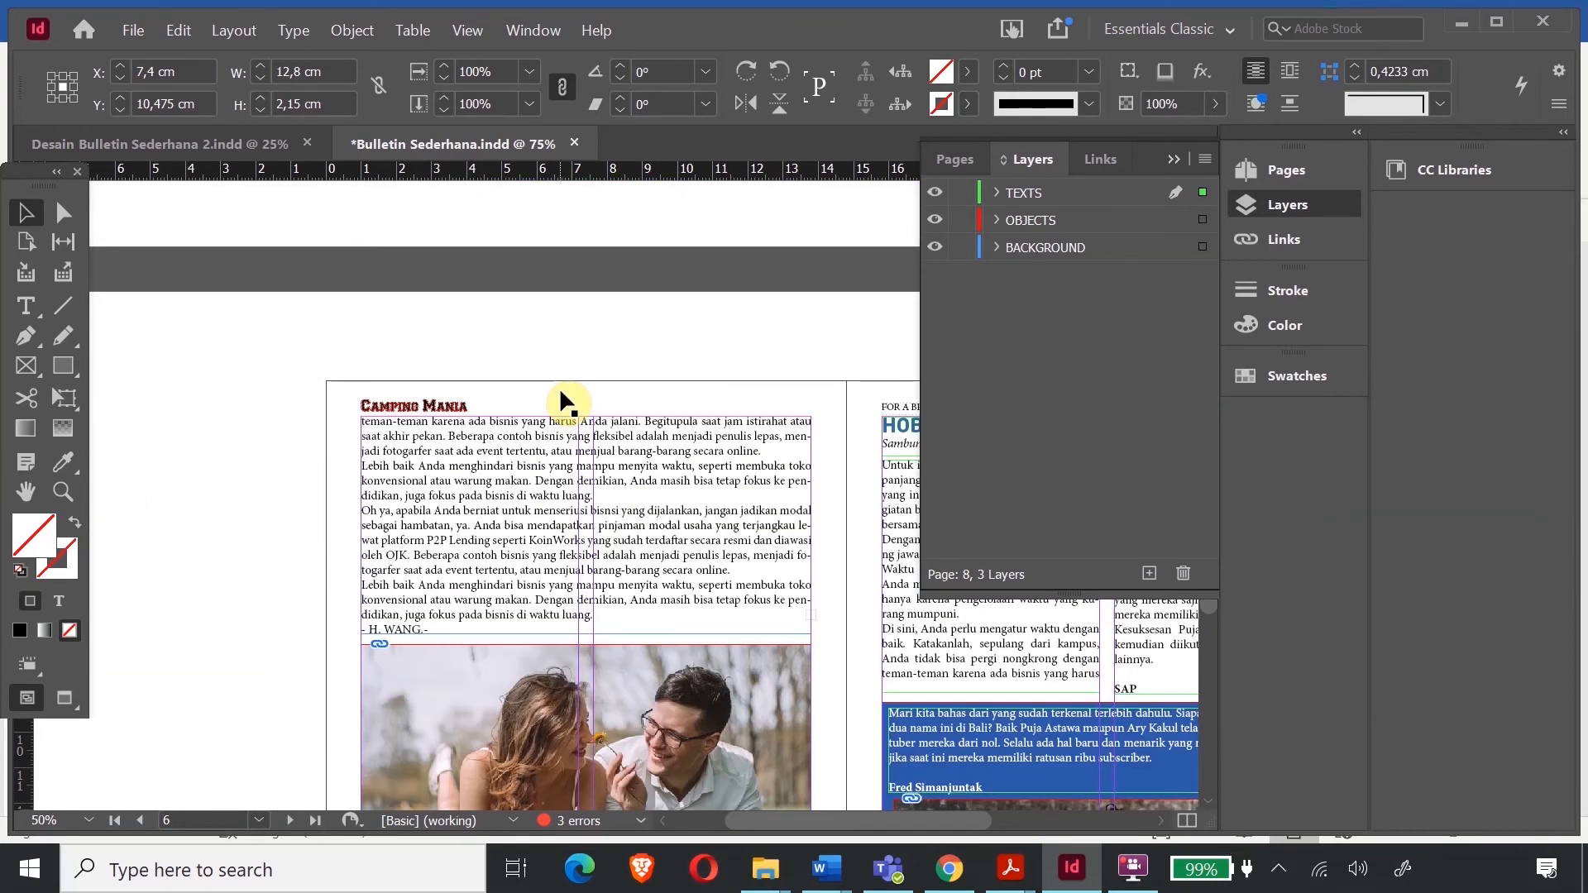
{"action": "scroll", "coordinate": [698, 471], "scroll_direction": "up", "scroll_amount": 5}
{"action": "scroll", "coordinate": [697, 474], "scroll_direction": "up", "scroll_amount": 4}
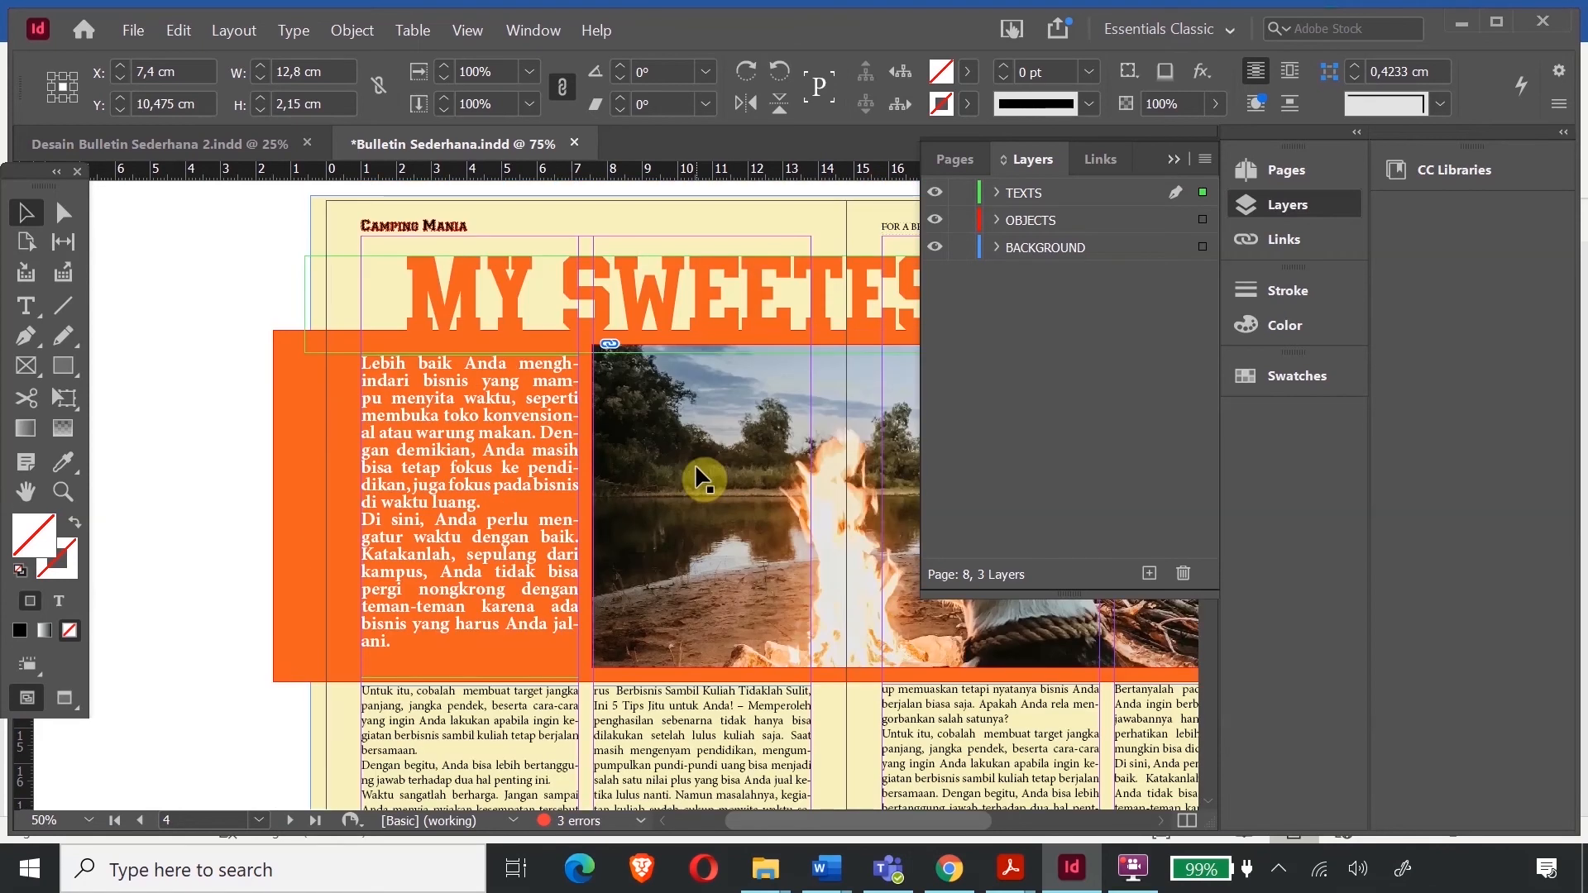
{"action": "scroll", "coordinate": [698, 474], "scroll_direction": "down", "scroll_amount": 2}
{"action": "scroll", "coordinate": [698, 469], "scroll_direction": "down", "scroll_amount": 15}
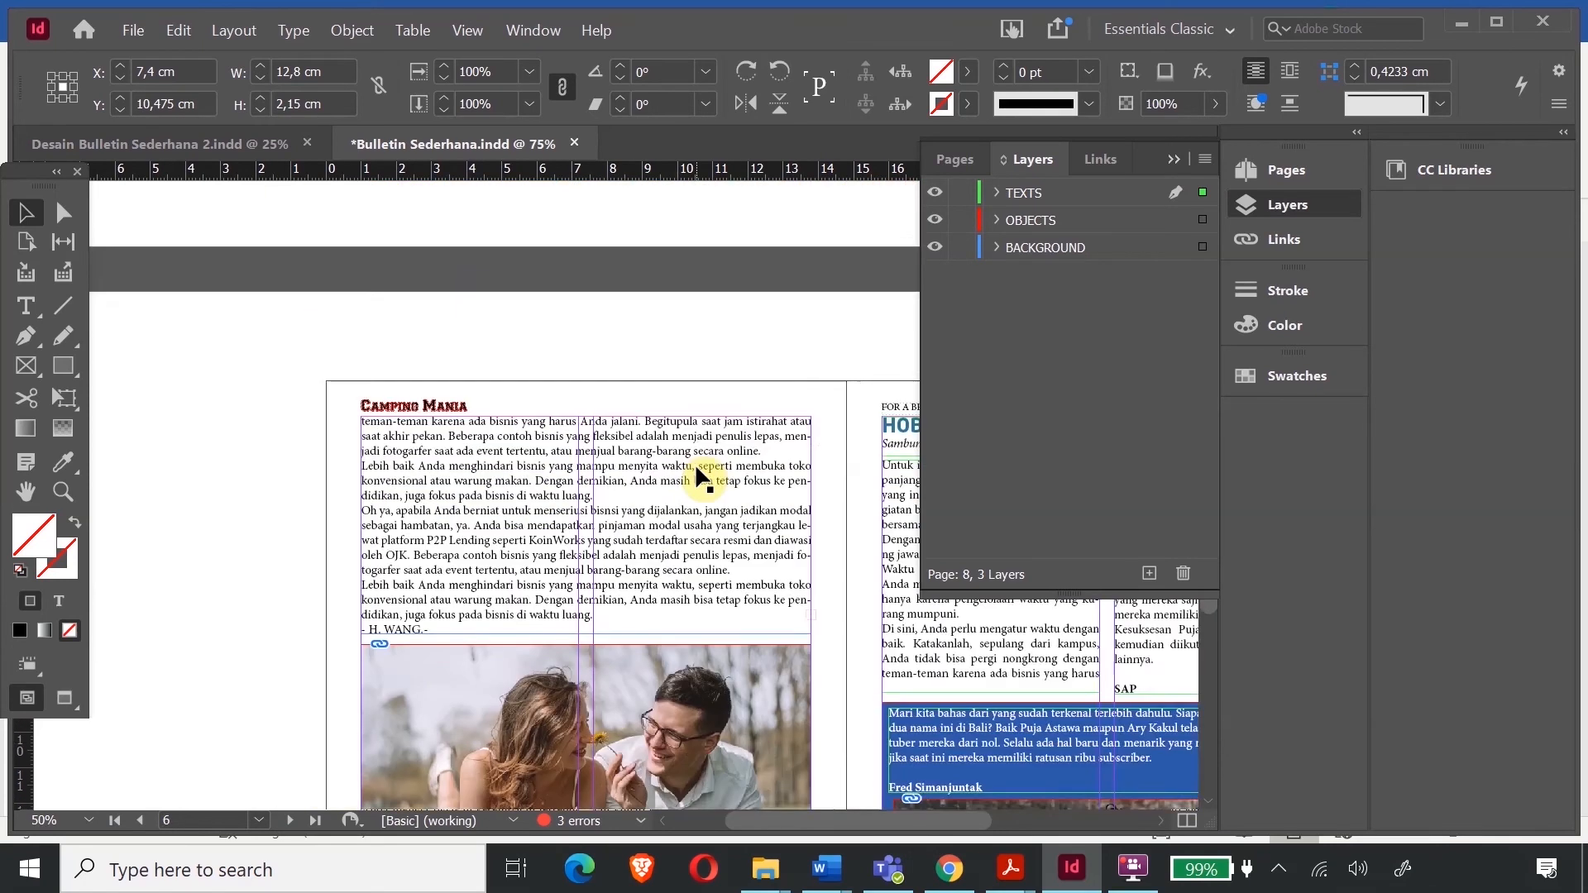
{"action": "scroll", "coordinate": [695, 463], "scroll_direction": "down", "scroll_amount": 5}
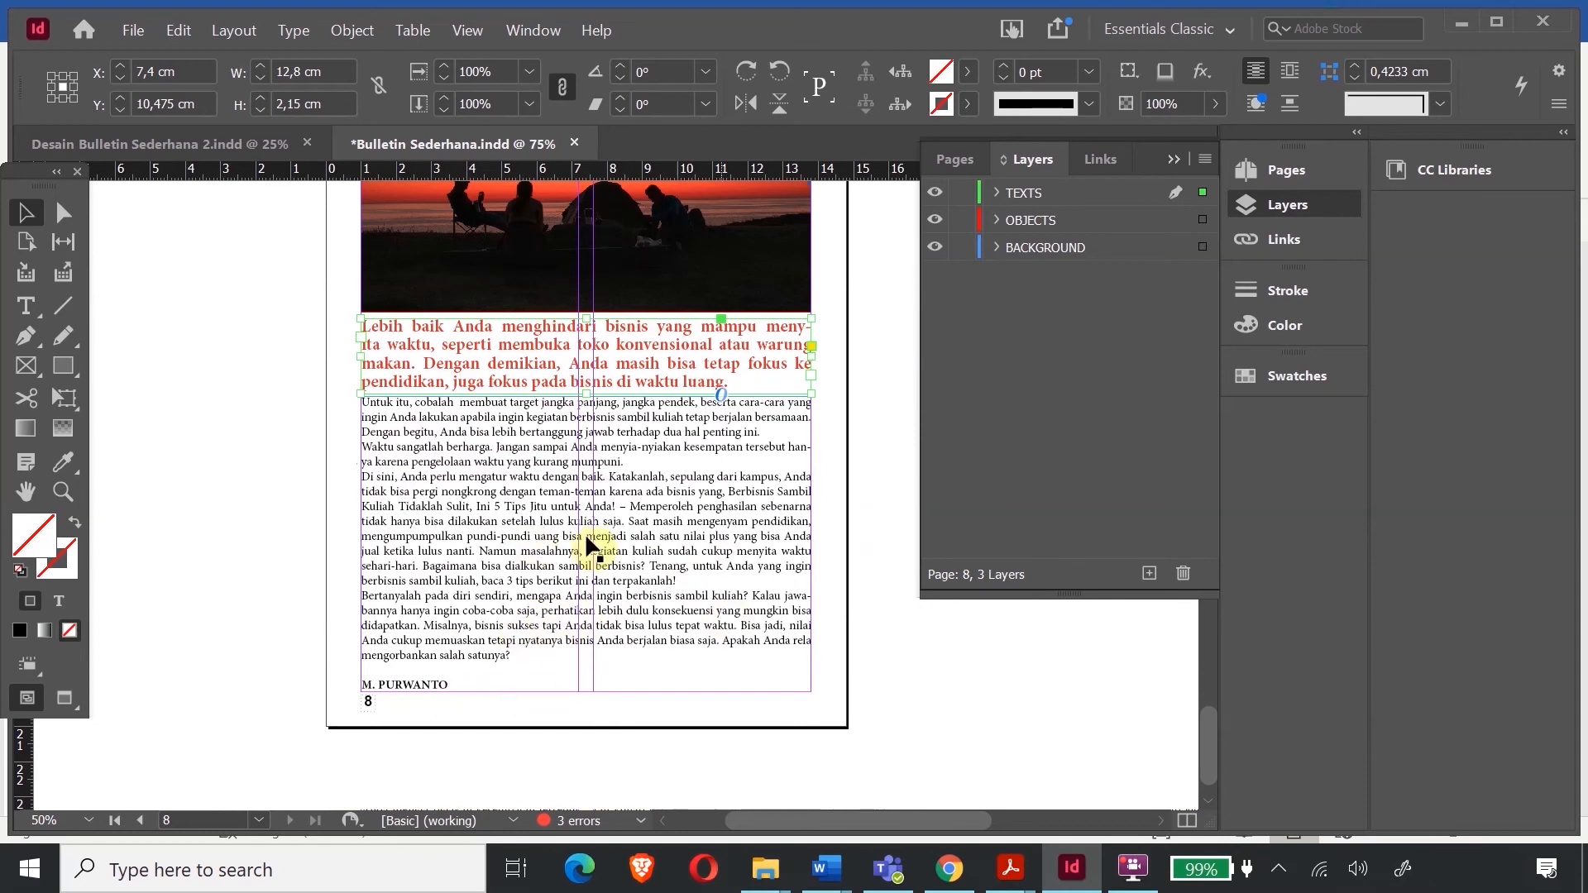
{"action": "scroll", "coordinate": [689, 413], "scroll_direction": "up", "scroll_amount": 18}
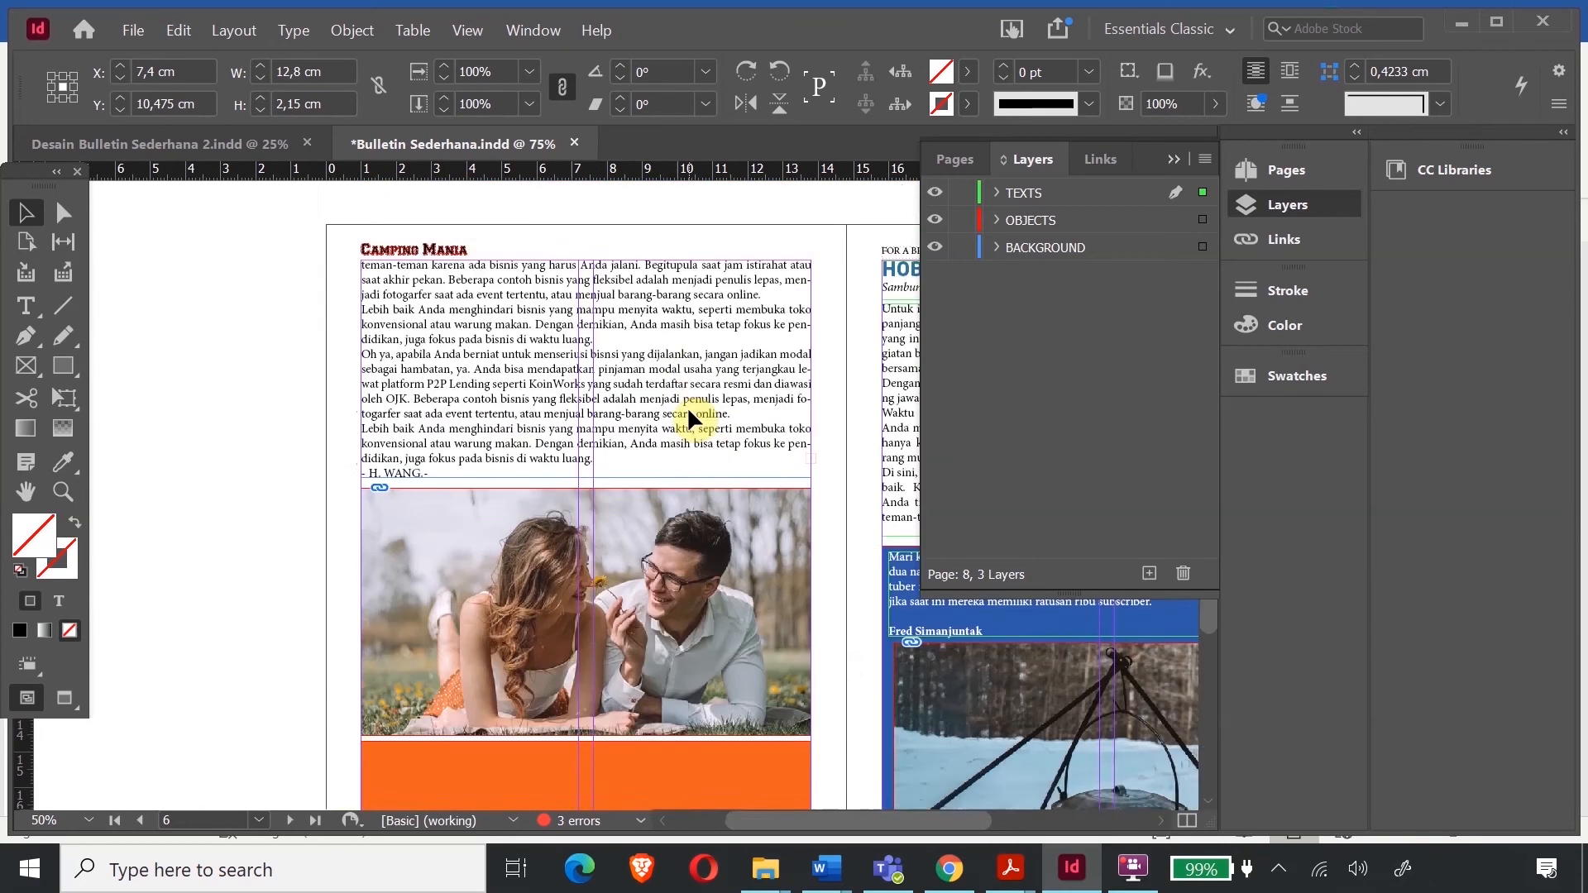
{"action": "scroll", "coordinate": [687, 405], "scroll_direction": "up", "scroll_amount": 5}
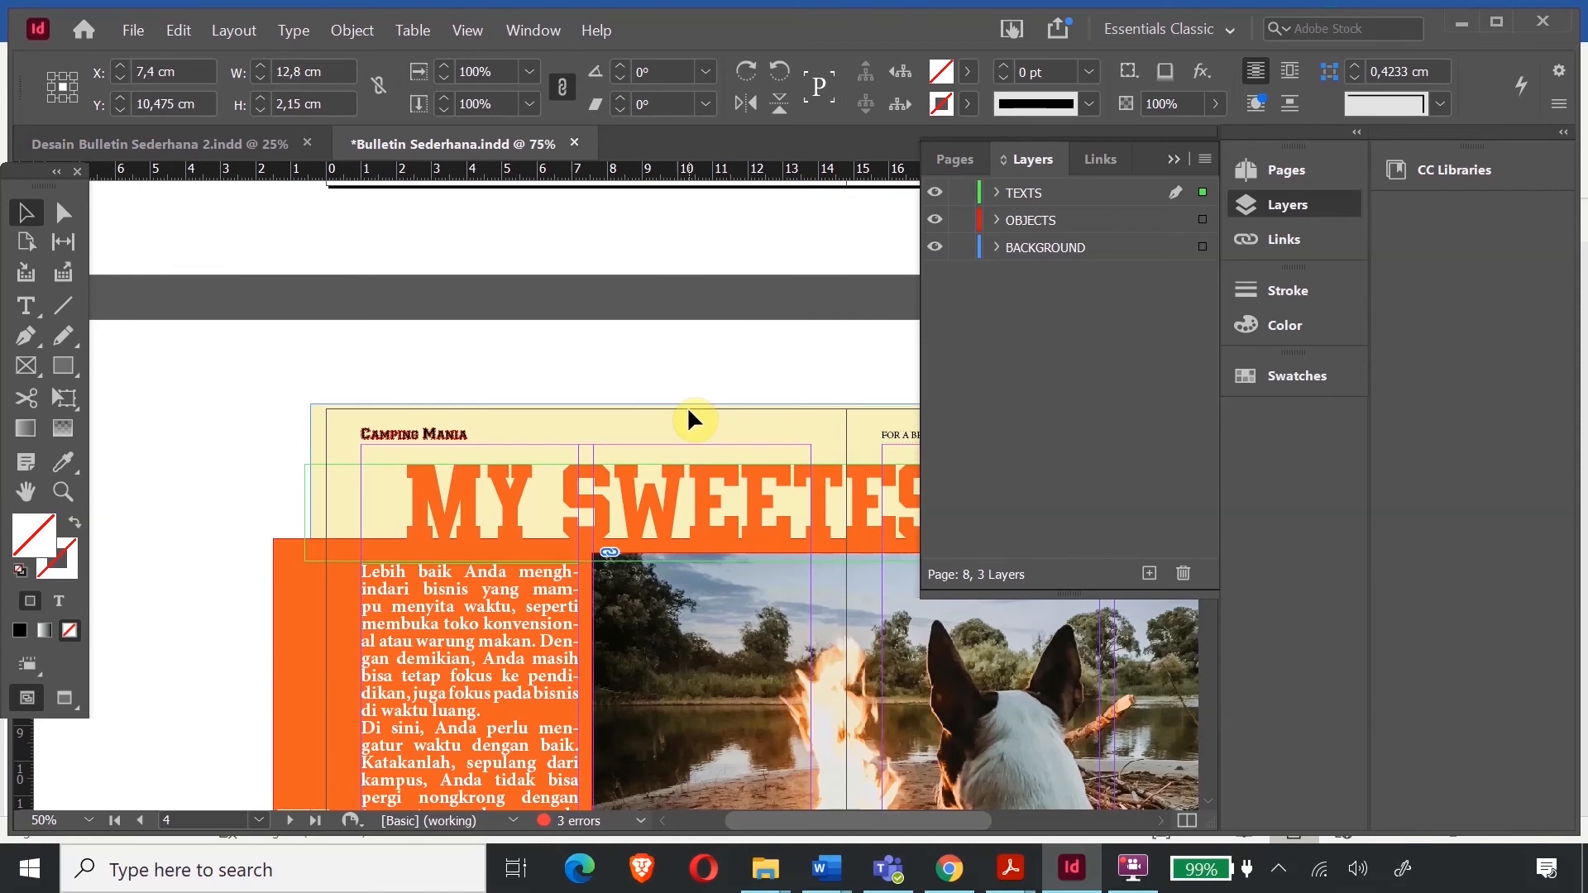
{"action": "scroll", "coordinate": [687, 406], "scroll_direction": "down", "scroll_amount": 1}
{"action": "scroll", "coordinate": [687, 405], "scroll_direction": "down", "scroll_amount": 7}
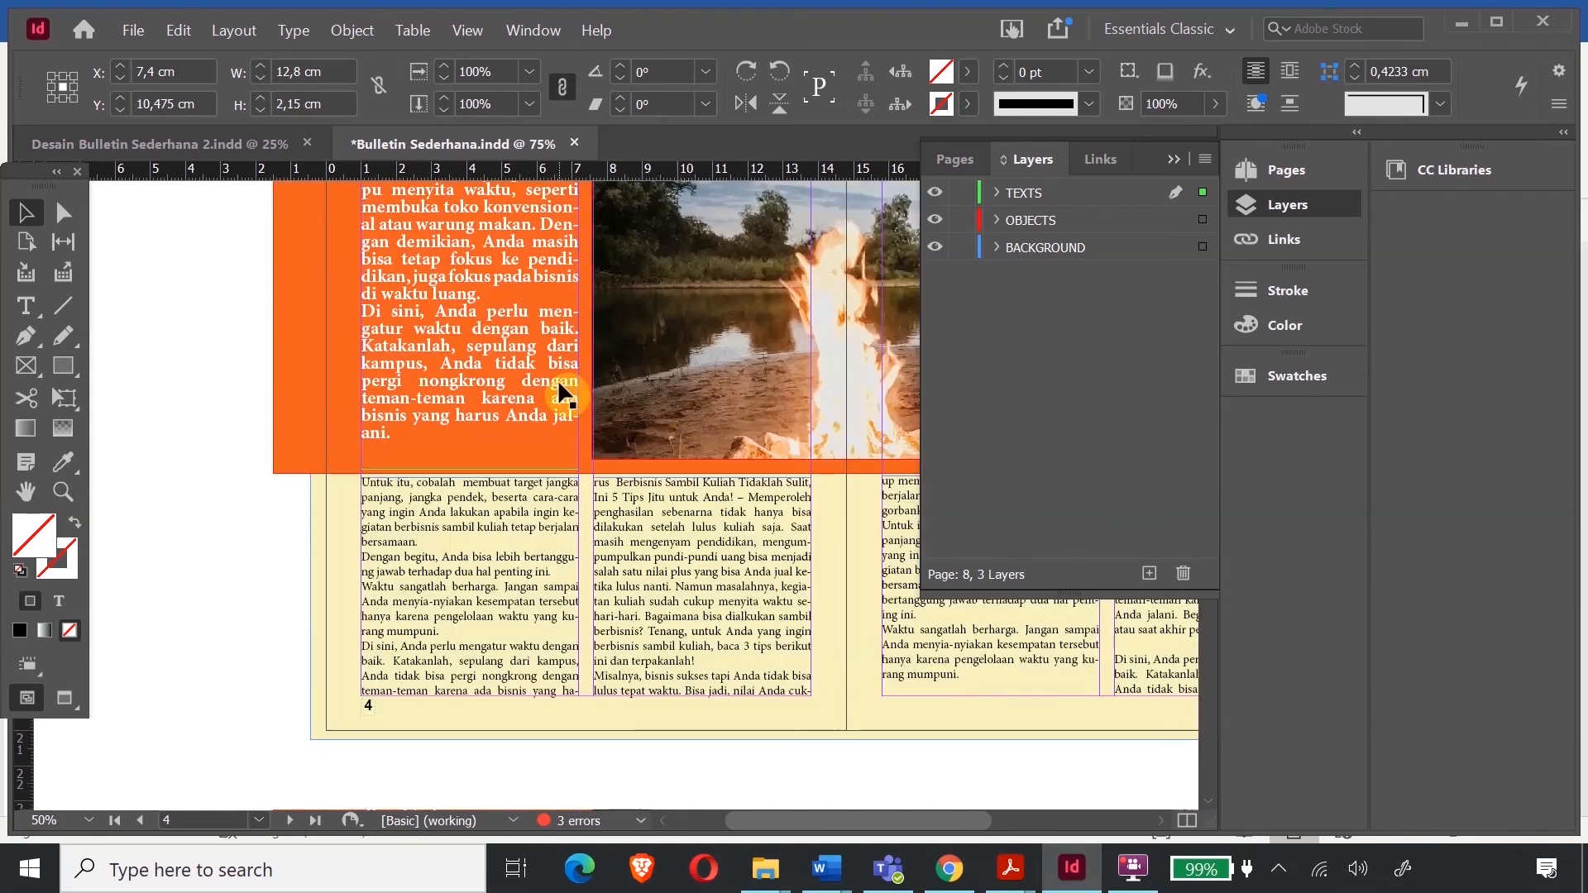
{"action": "scroll", "coordinate": [418, 393], "scroll_direction": "up", "scroll_amount": 4}
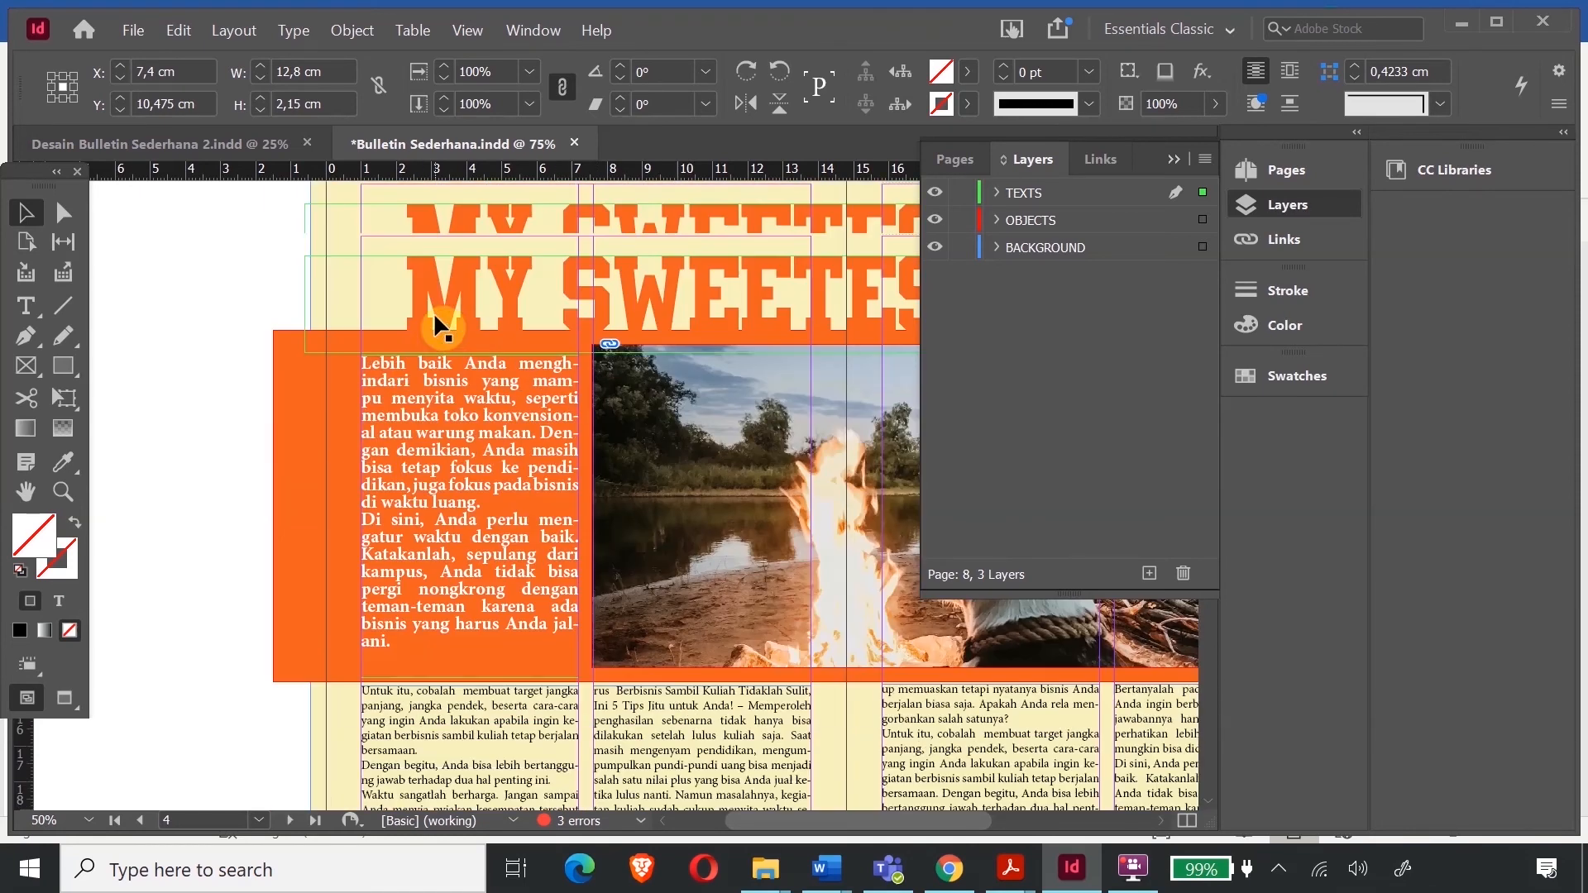
{"action": "left_click", "coordinate": [445, 384]}
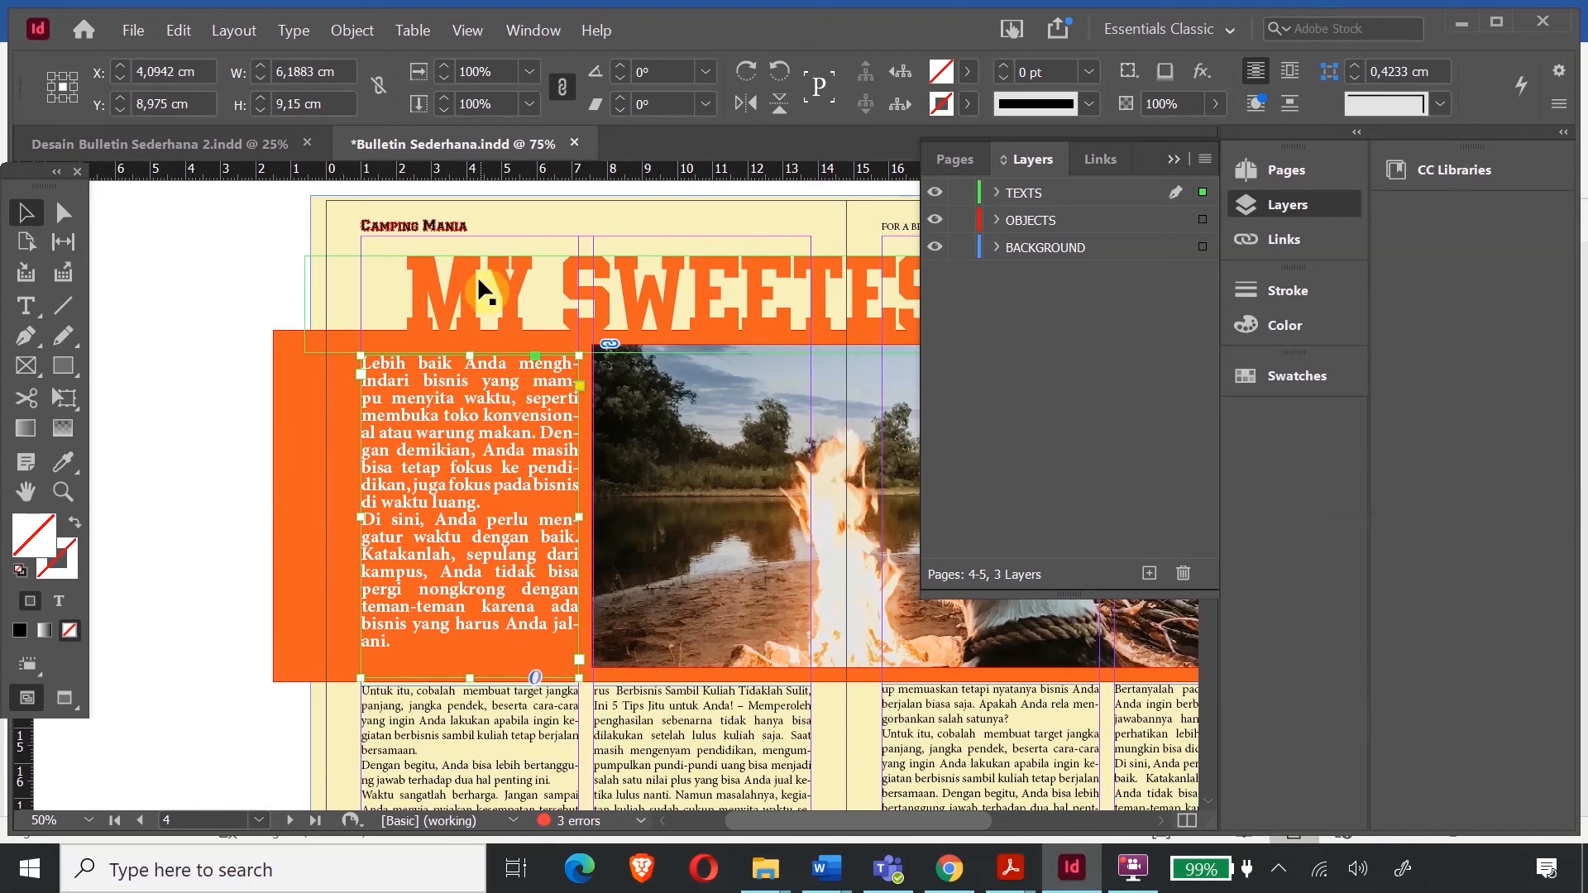
- Move the orange text block down and type the author byline in a new frame above it
{"action": "left_click_drag", "start_coordinate": [504, 400], "coordinate": [506, 429]}
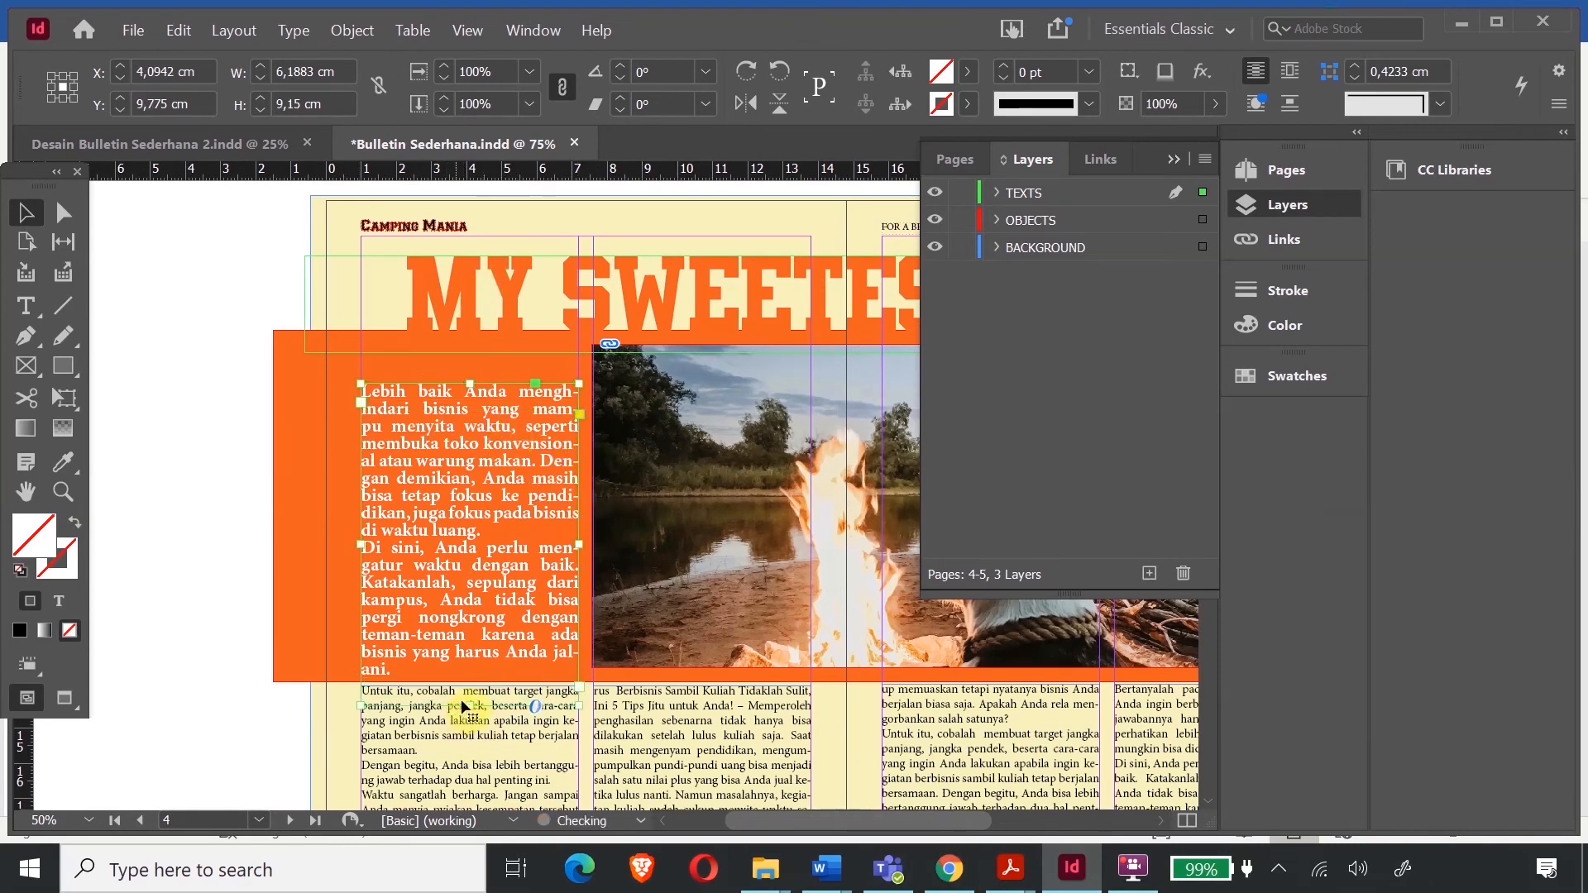
{"action": "left_click", "coordinate": [139, 288]}
{"action": "left_click", "coordinate": [25, 306]}
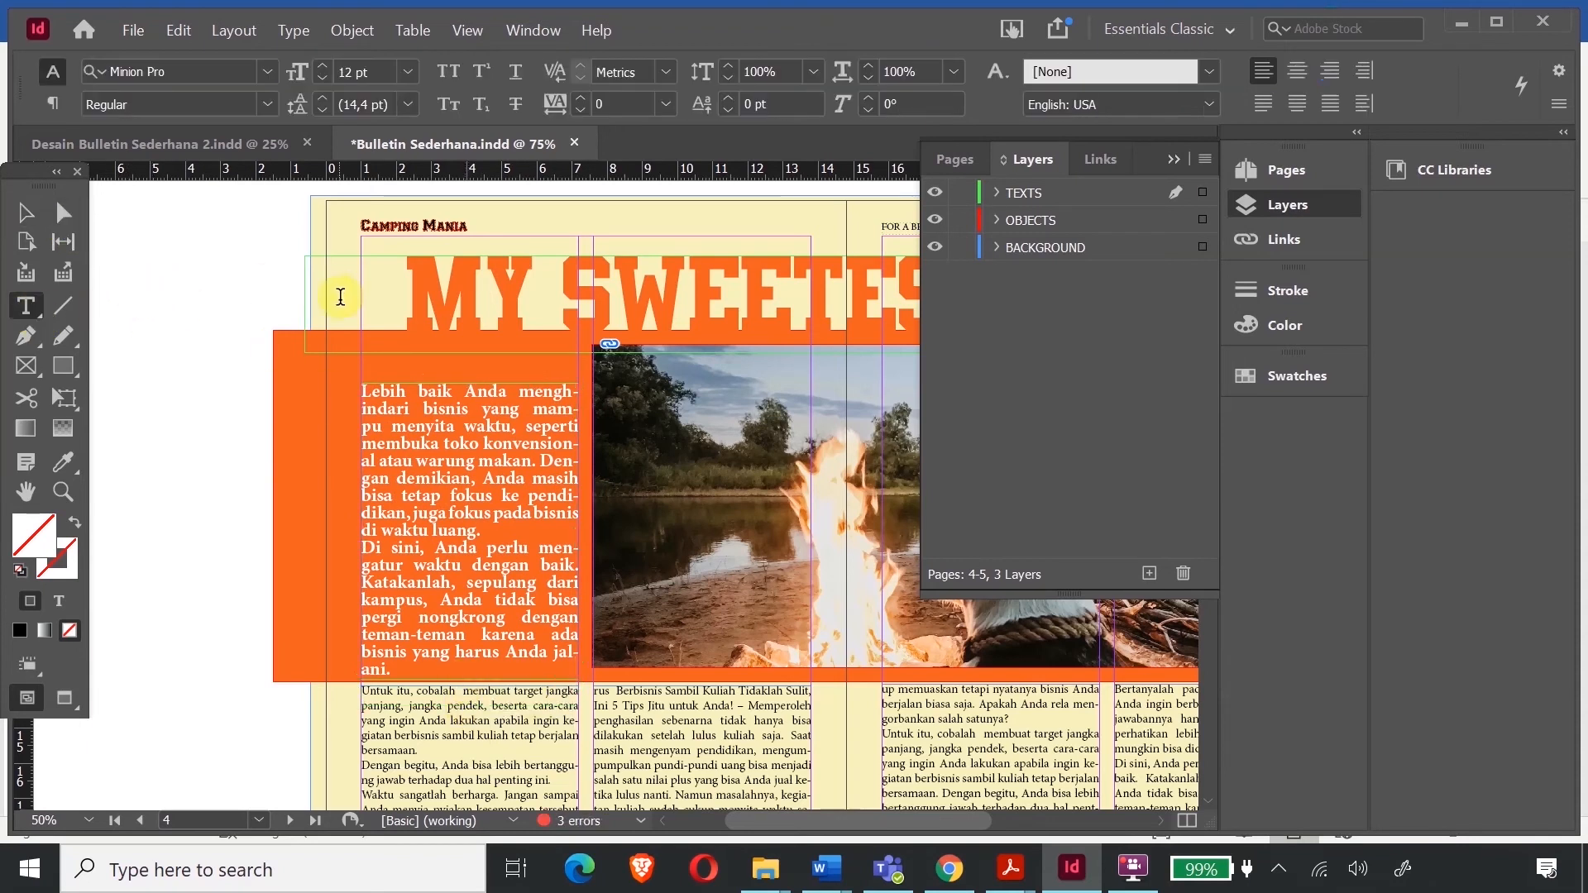
{"action": "left_click_drag", "start_coordinate": [362, 356], "coordinate": [565, 379]}
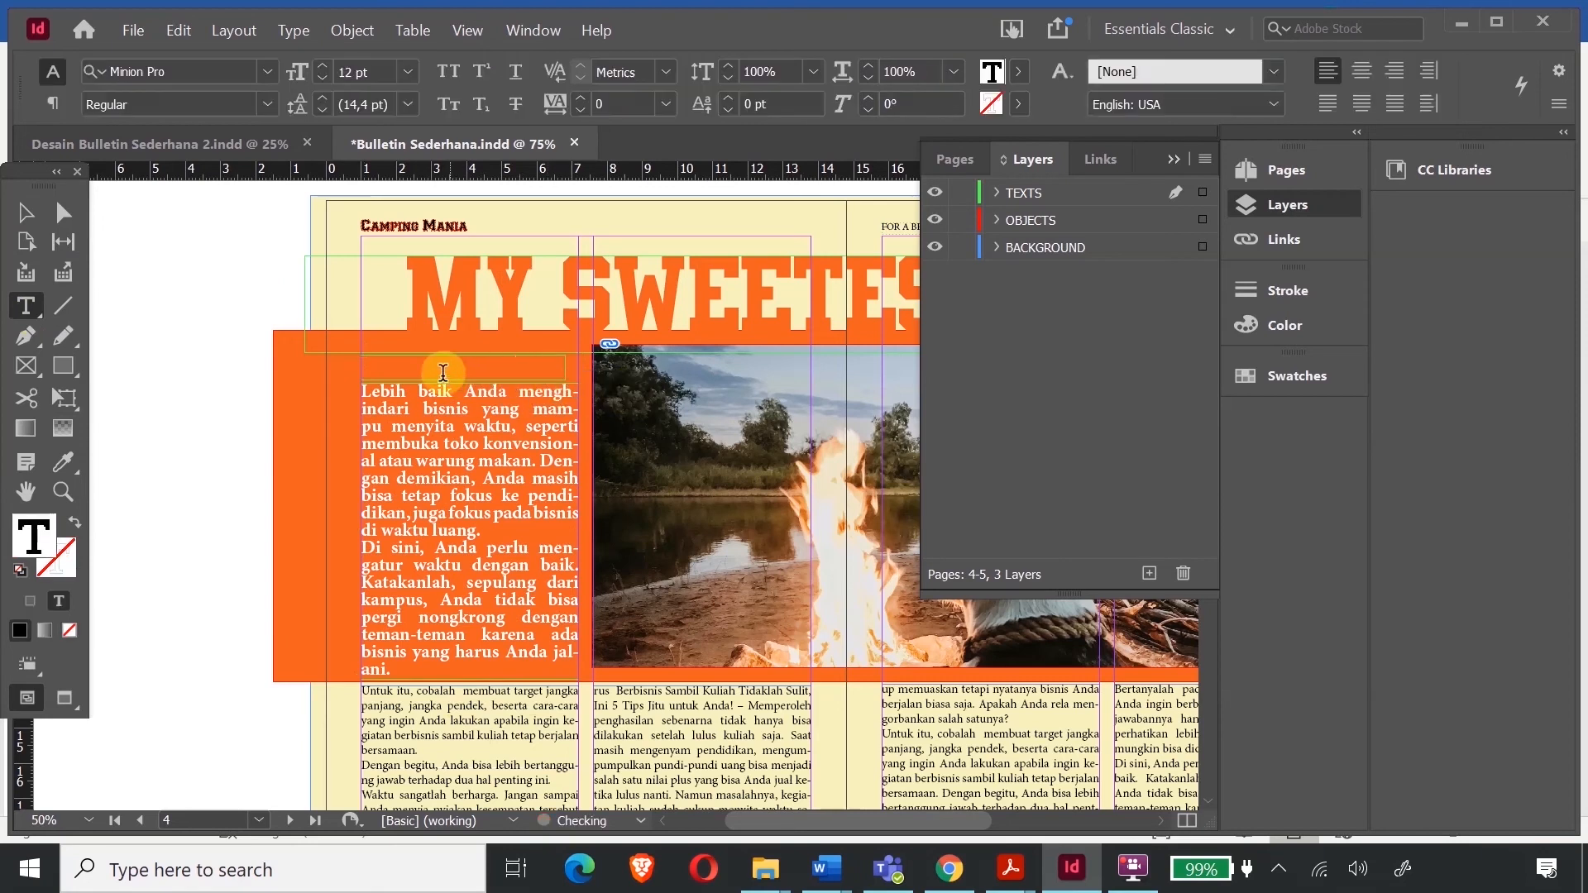
{"action": "type", "text": "Olr"}
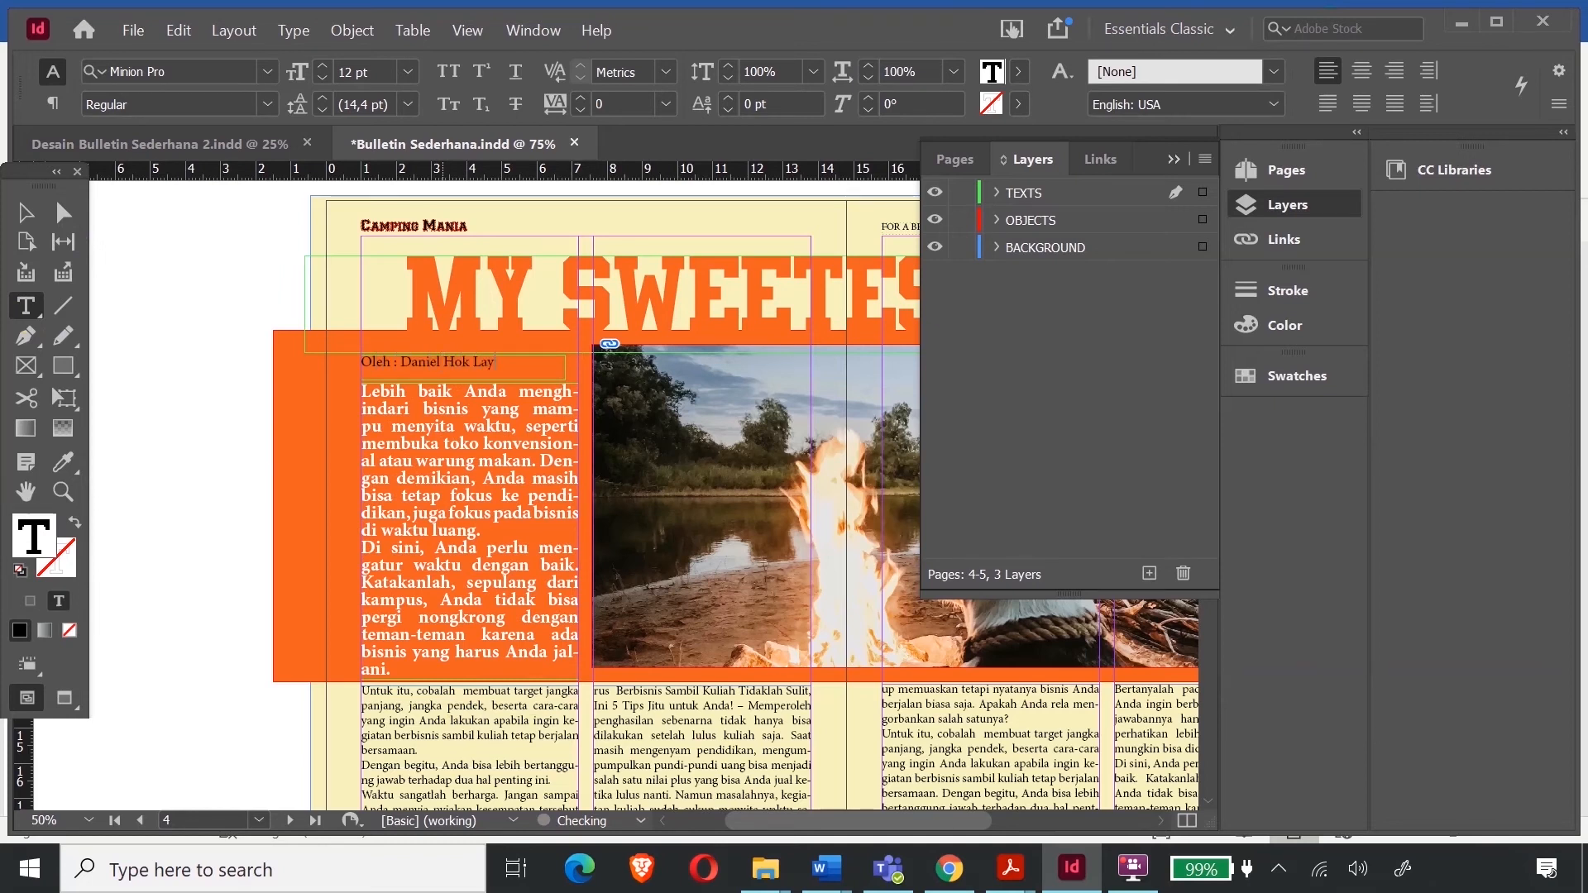
- Give the byline the white bold 15 pt body formatting via the Eyedropper and capitalise the name
{"action": "scroll", "coordinate": [266, 213], "scroll_direction": "up", "scroll_amount": 1}
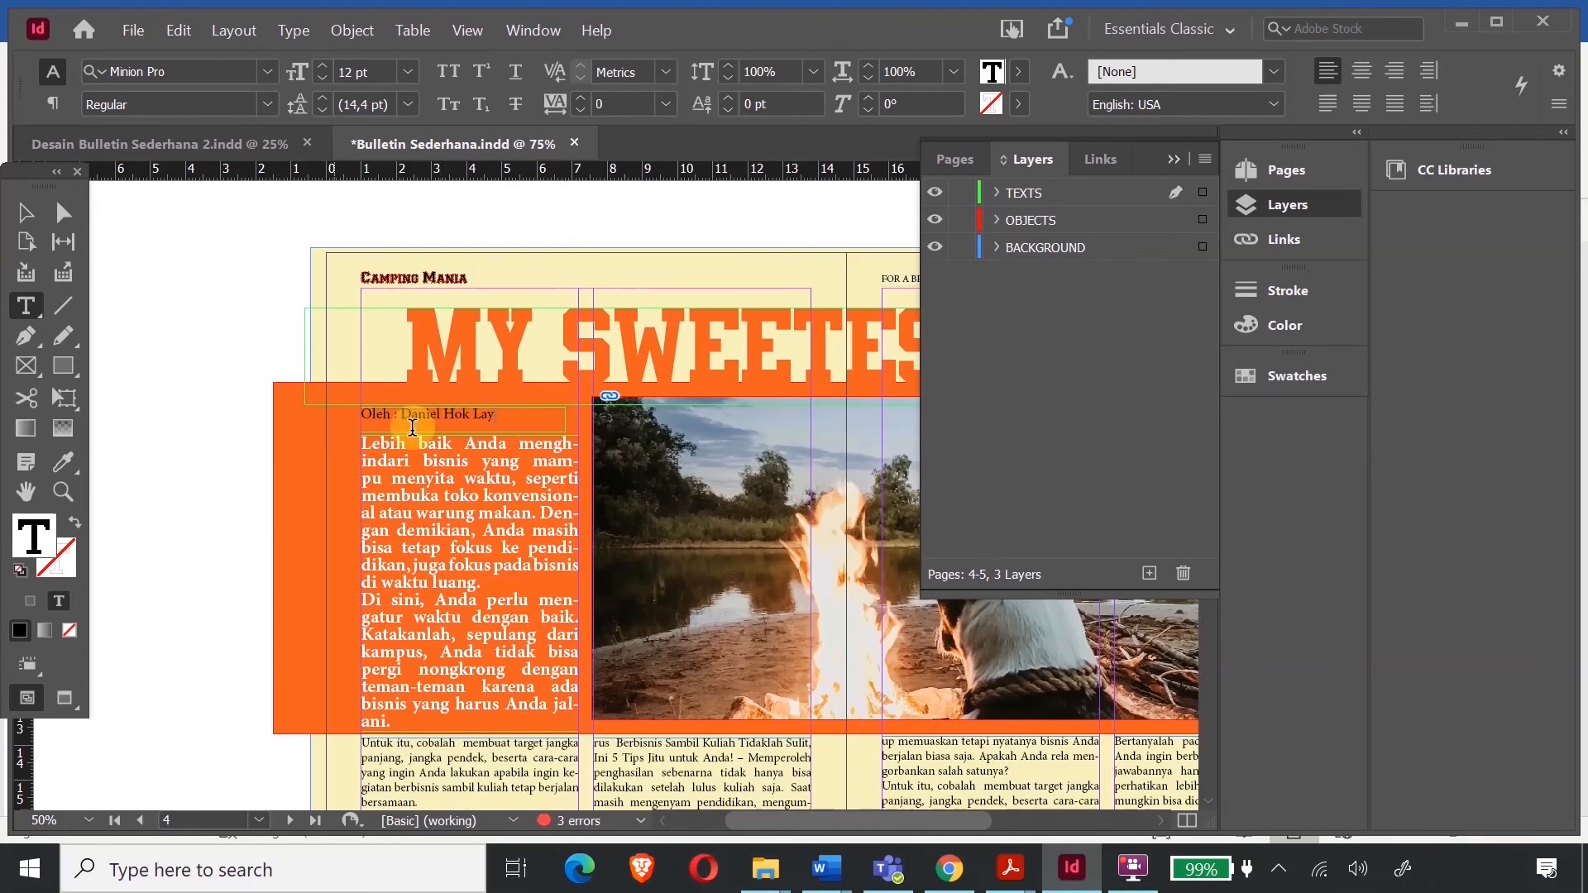
{"action": "left_click_drag", "start_coordinate": [496, 413], "coordinate": [351, 413]}
{"action": "left_click", "coordinate": [65, 461]}
{"action": "left_click", "coordinate": [408, 440]}
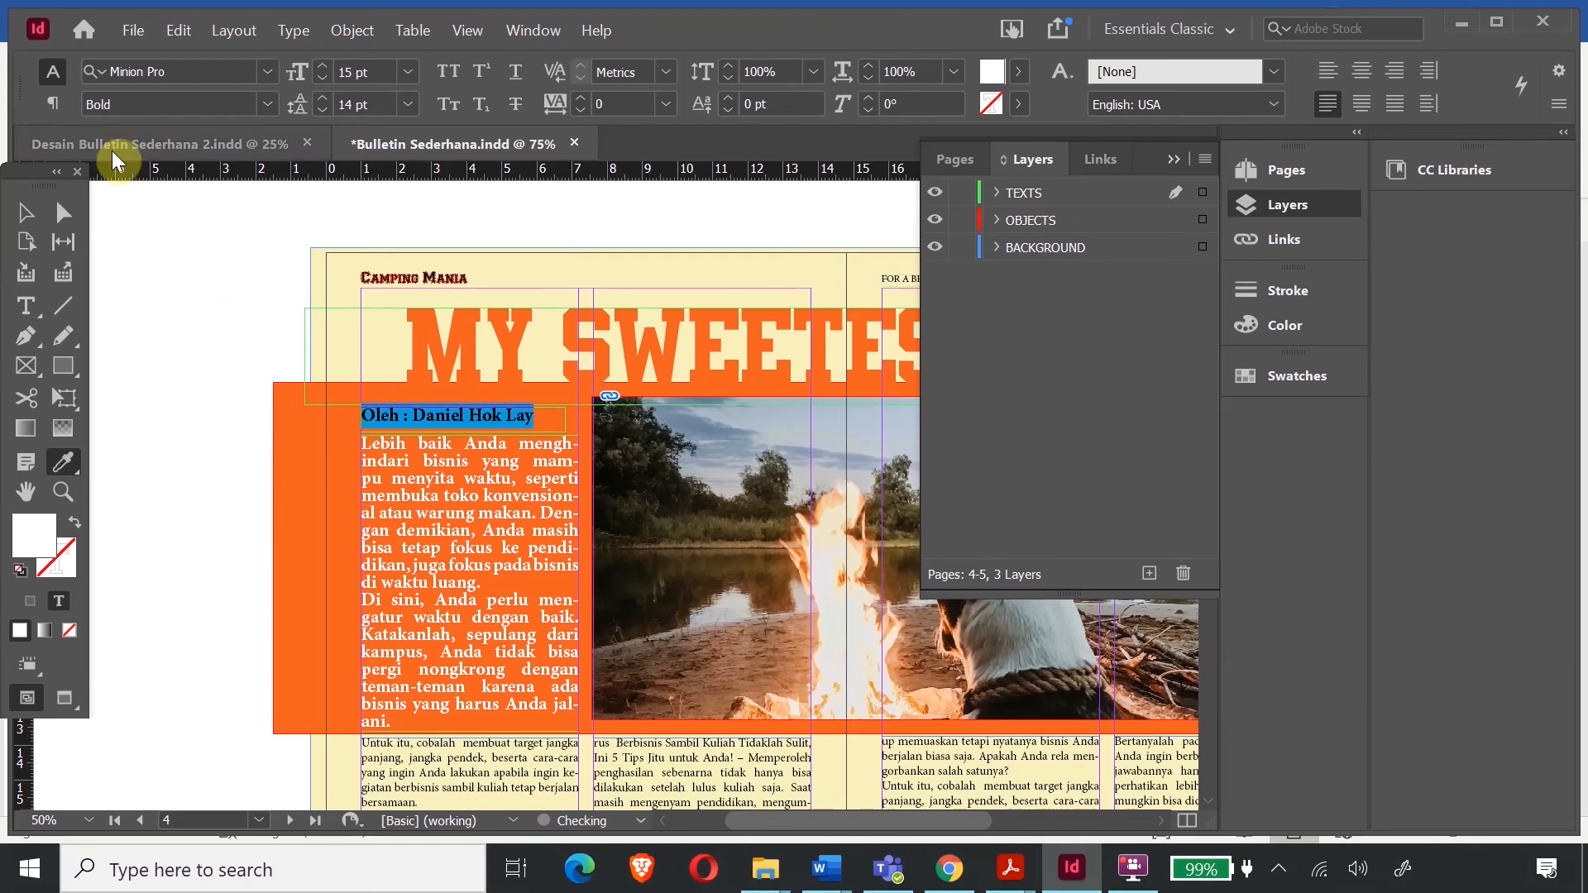
{"action": "left_click", "coordinate": [26, 213]}
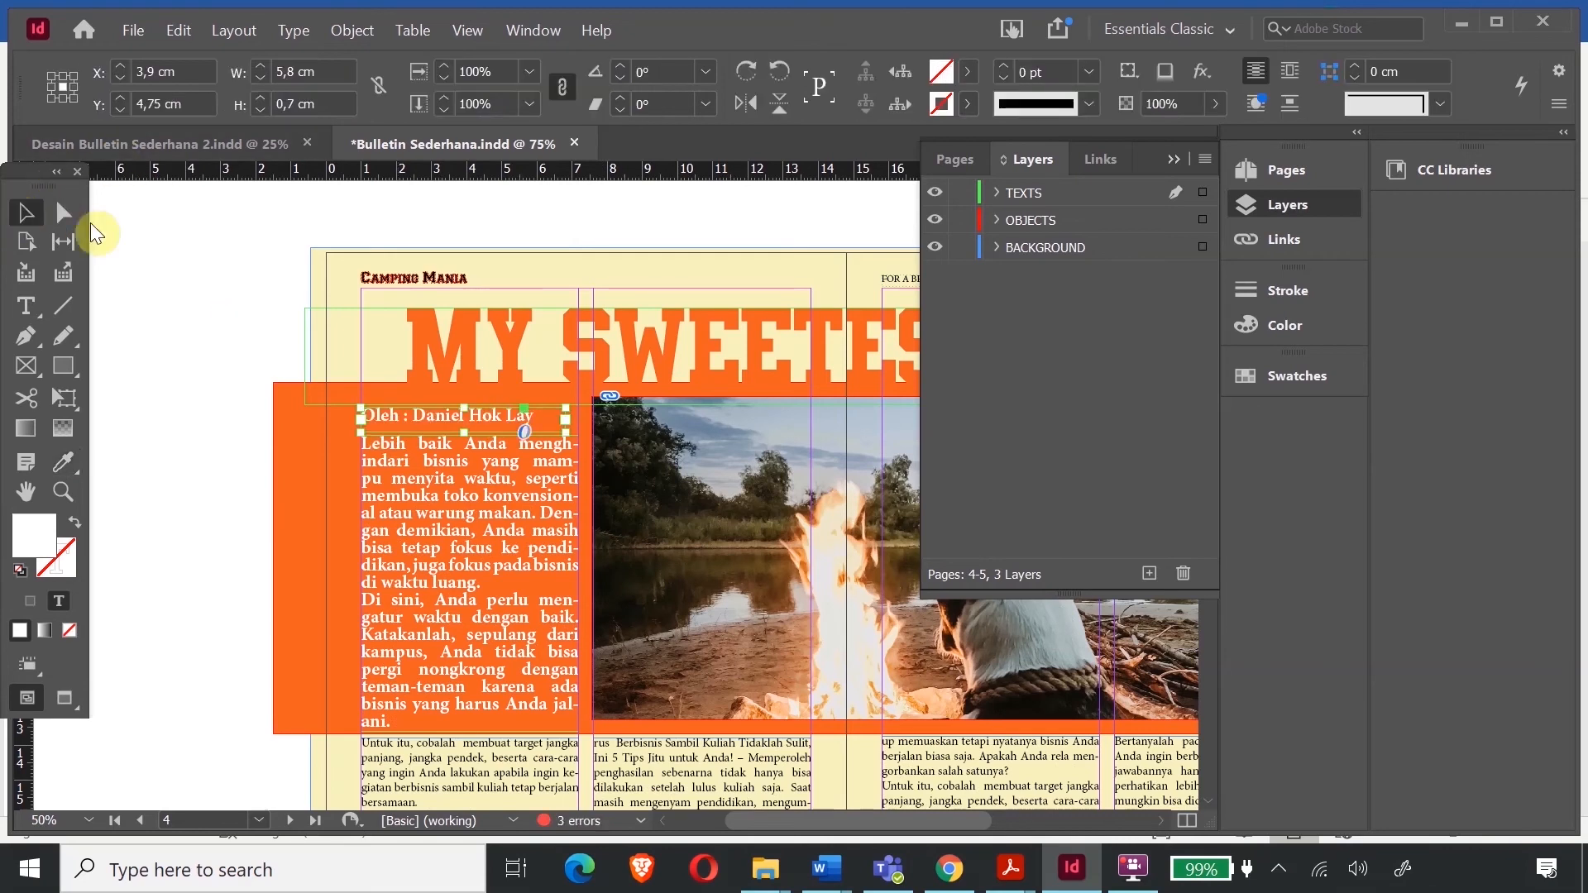
{"action": "double_click", "coordinate": [474, 415]}
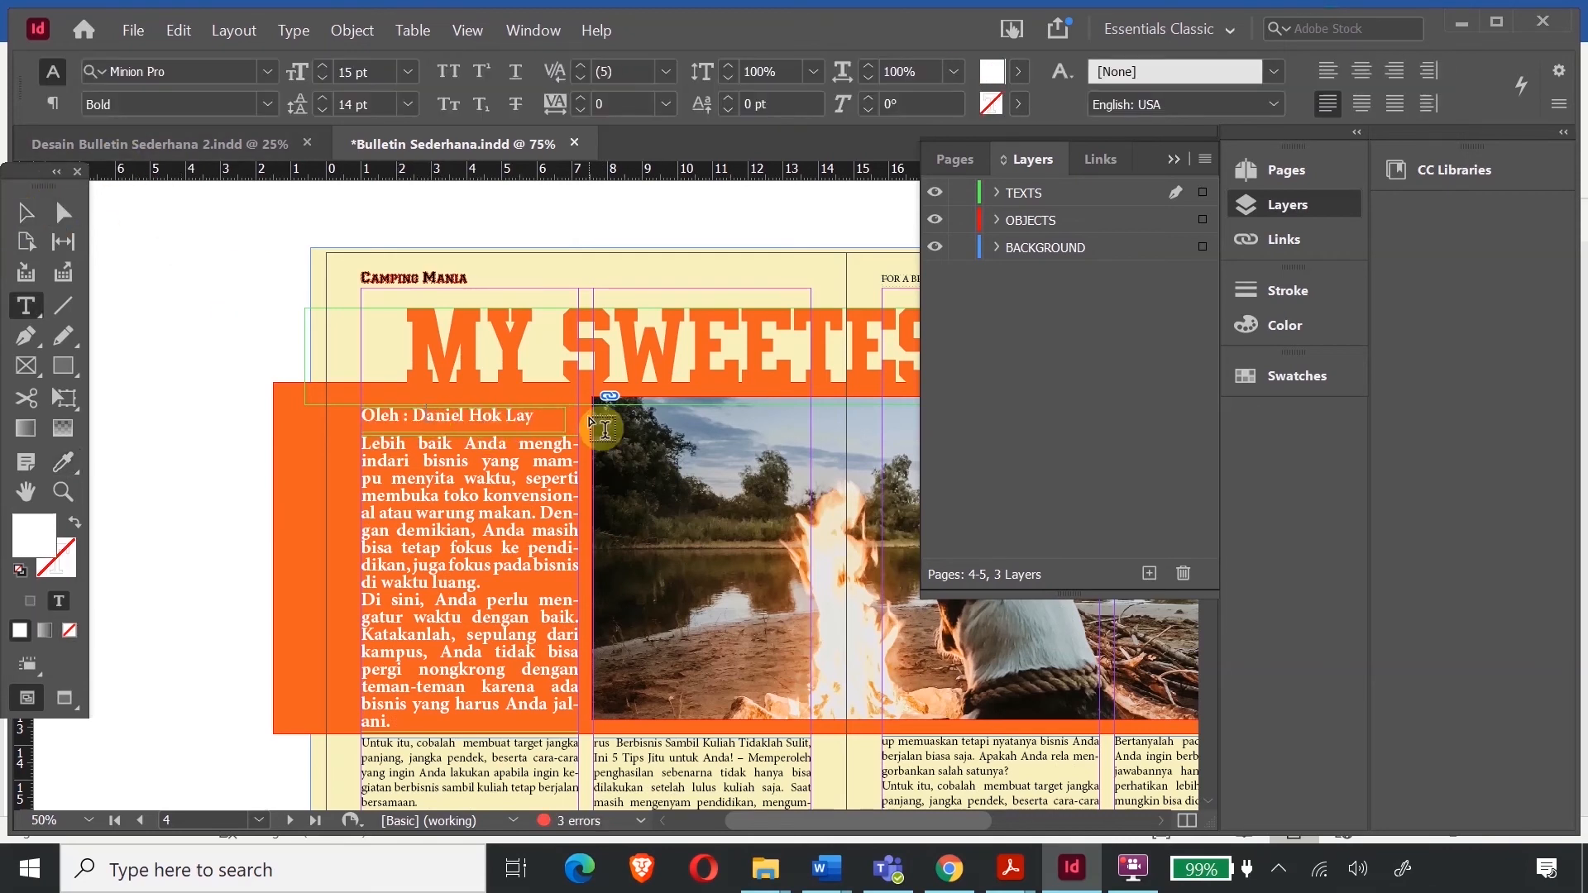
{"action": "key", "text": "shift+Right"}
{"action": "key", "text": "shift+Right"}
{"action": "key", "text": "shift+Right"}
{"action": "key", "text": "shift+Right"}
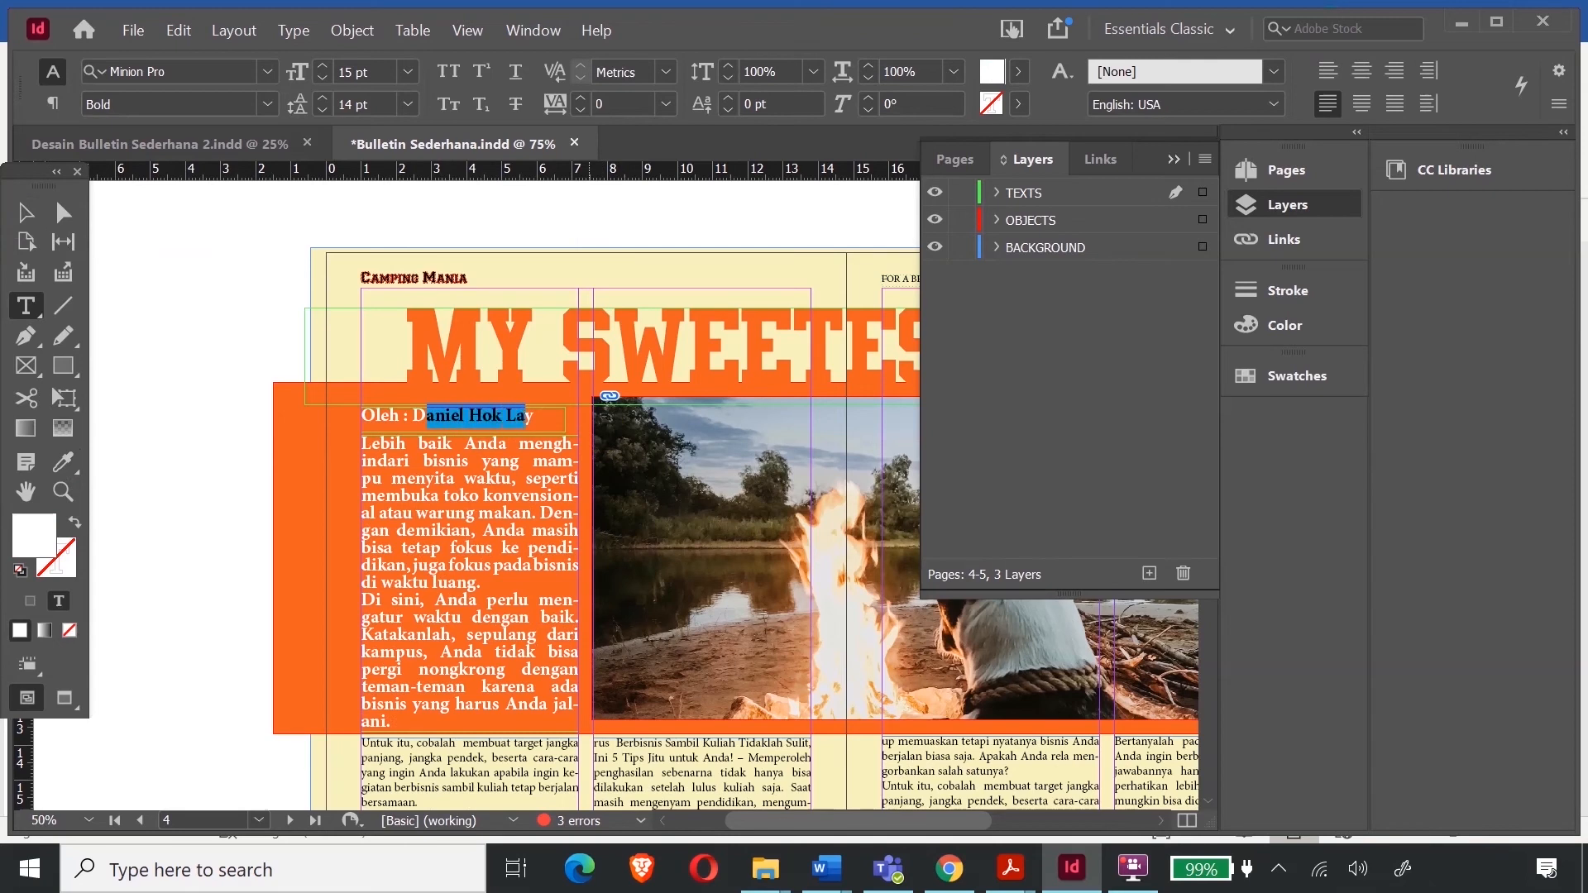
{"action": "type", "text": "ANIEL"}
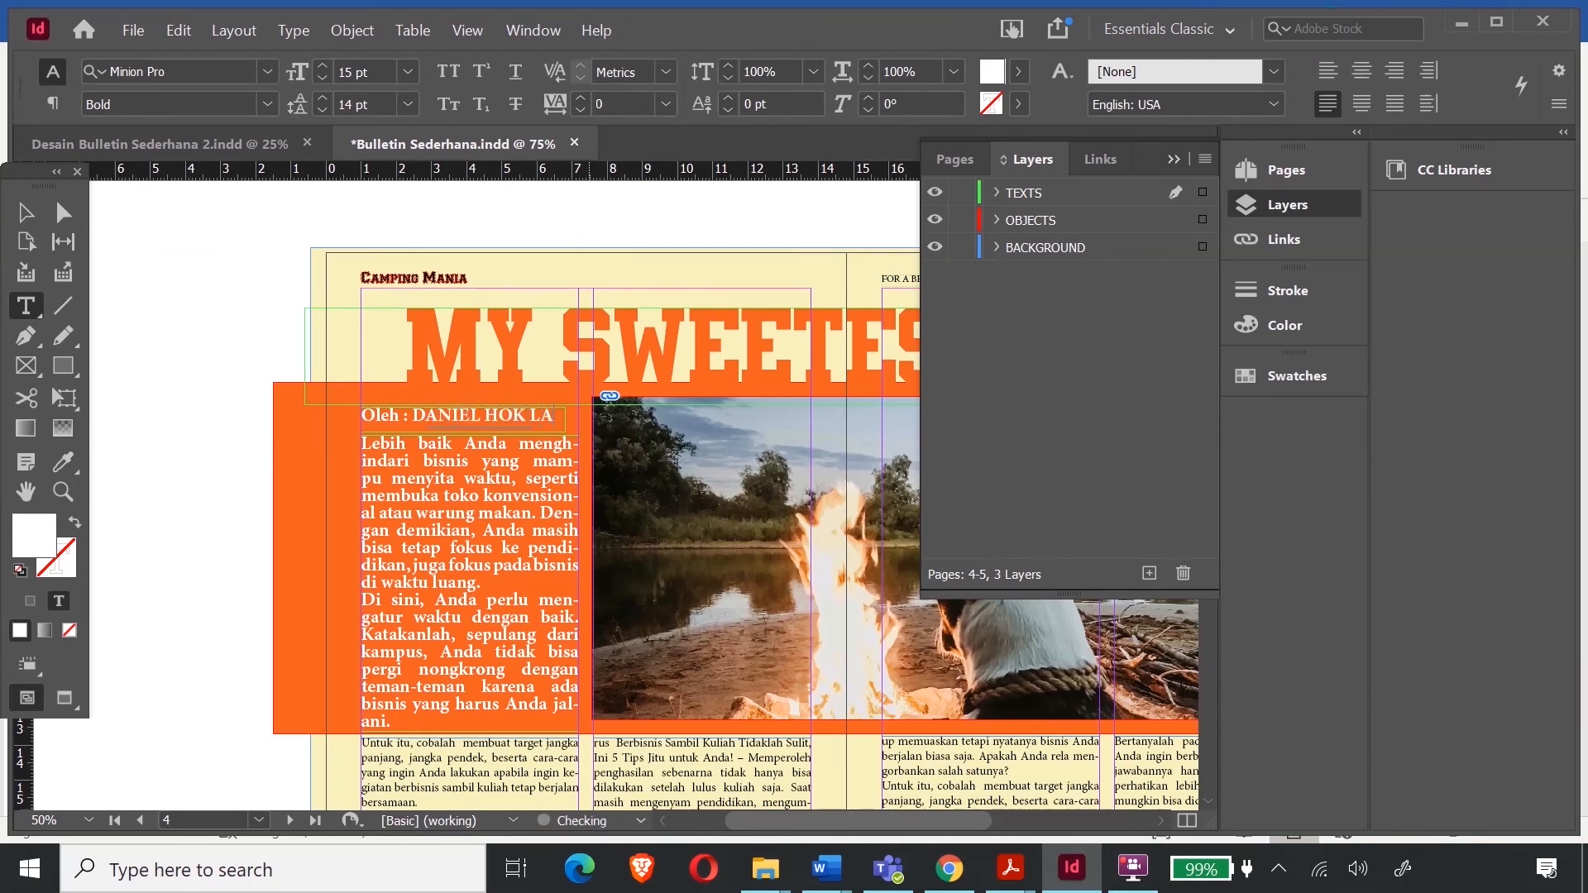
{"action": "left_click", "coordinate": [25, 214]}
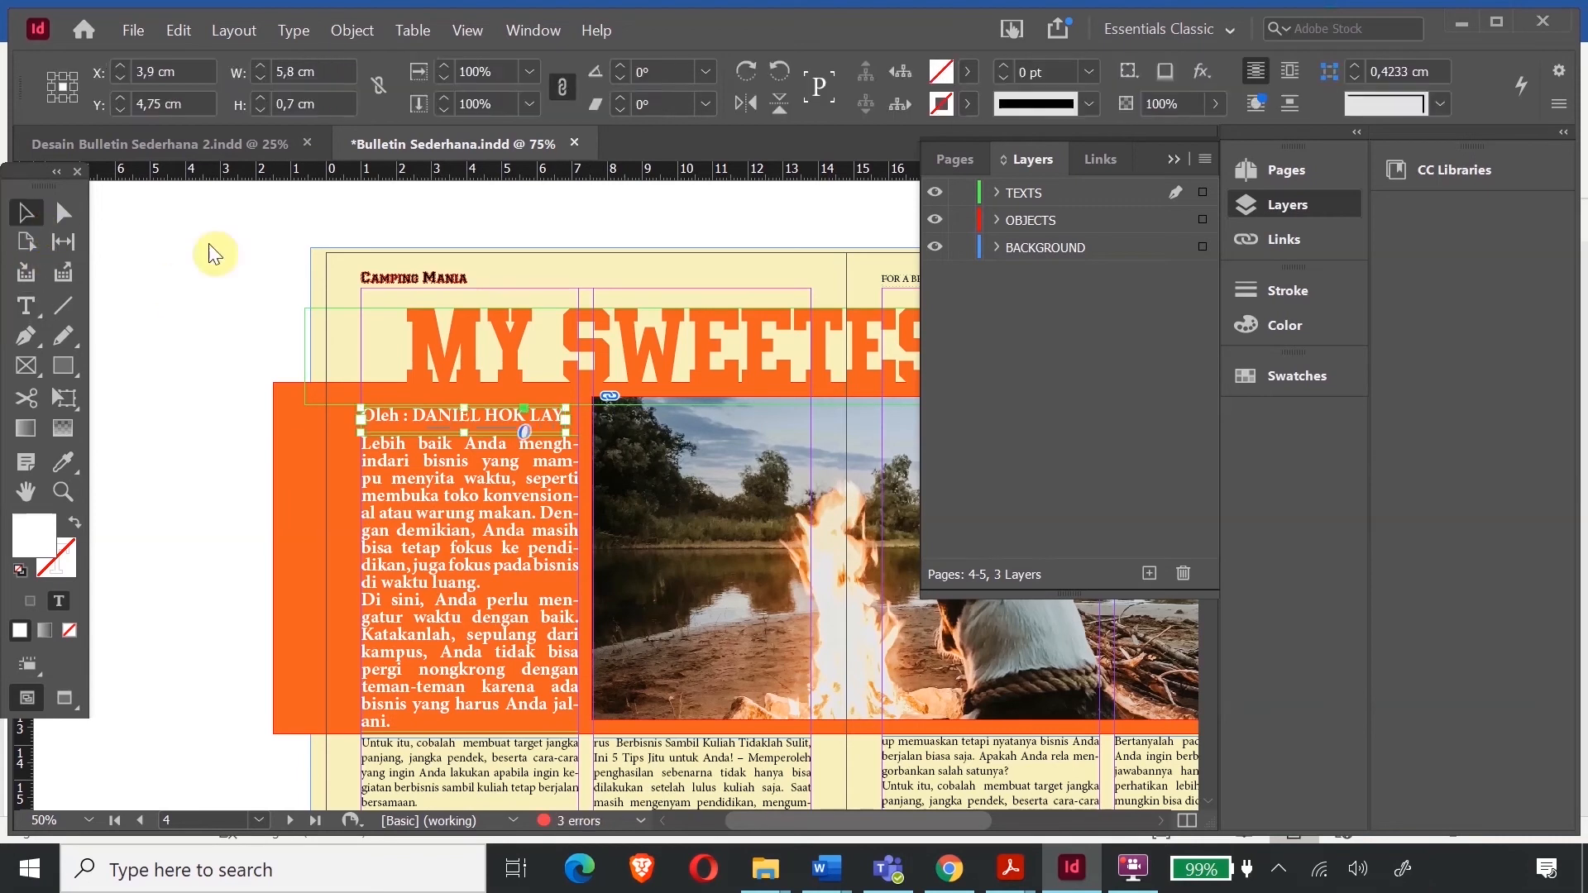
- Open the other bulletin document and zoom in on its orange quote box
{"action": "scroll", "coordinate": [623, 436], "scroll_direction": "down", "scroll_amount": 20}
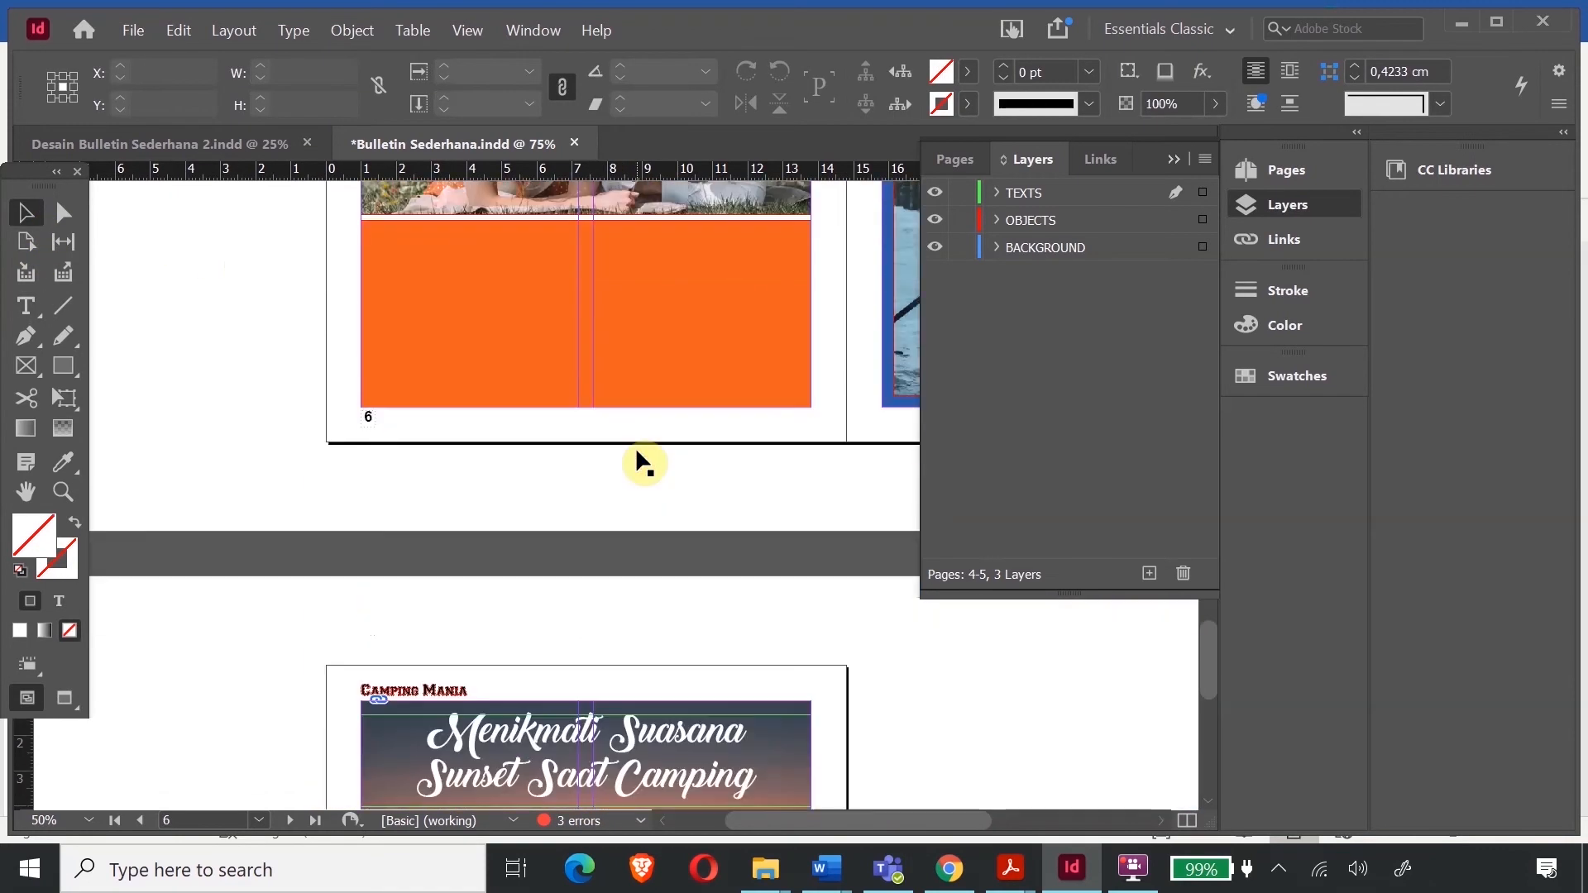
{"action": "scroll", "coordinate": [642, 460], "scroll_direction": "down", "scroll_amount": 3}
{"action": "scroll", "coordinate": [639, 455], "scroll_direction": "up", "scroll_amount": 12}
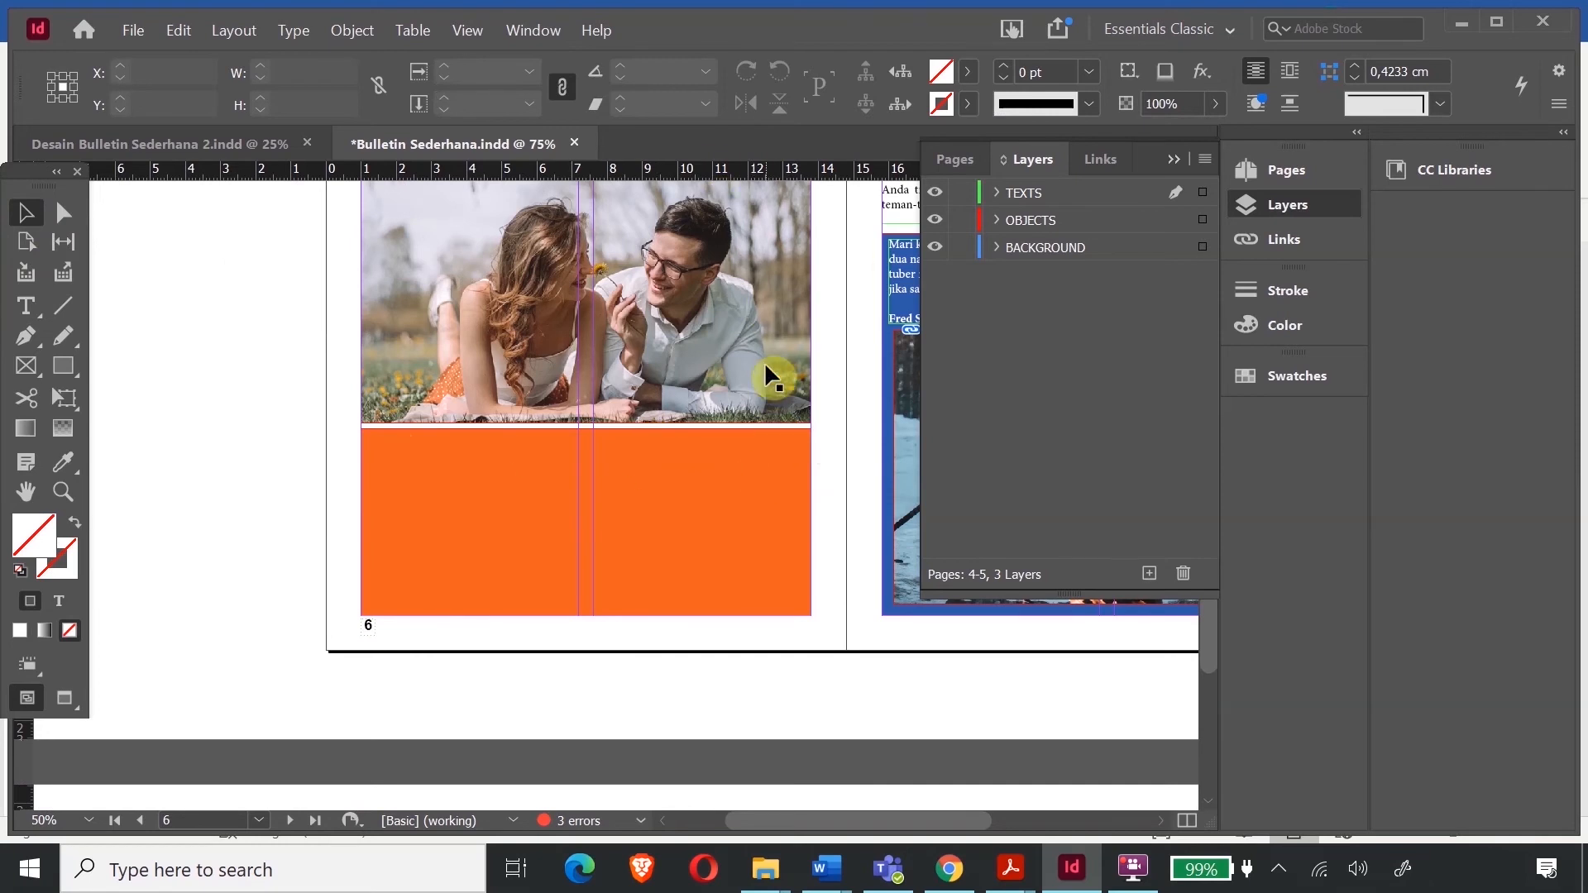
{"action": "scroll", "coordinate": [764, 361], "scroll_direction": "up", "scroll_amount": 3}
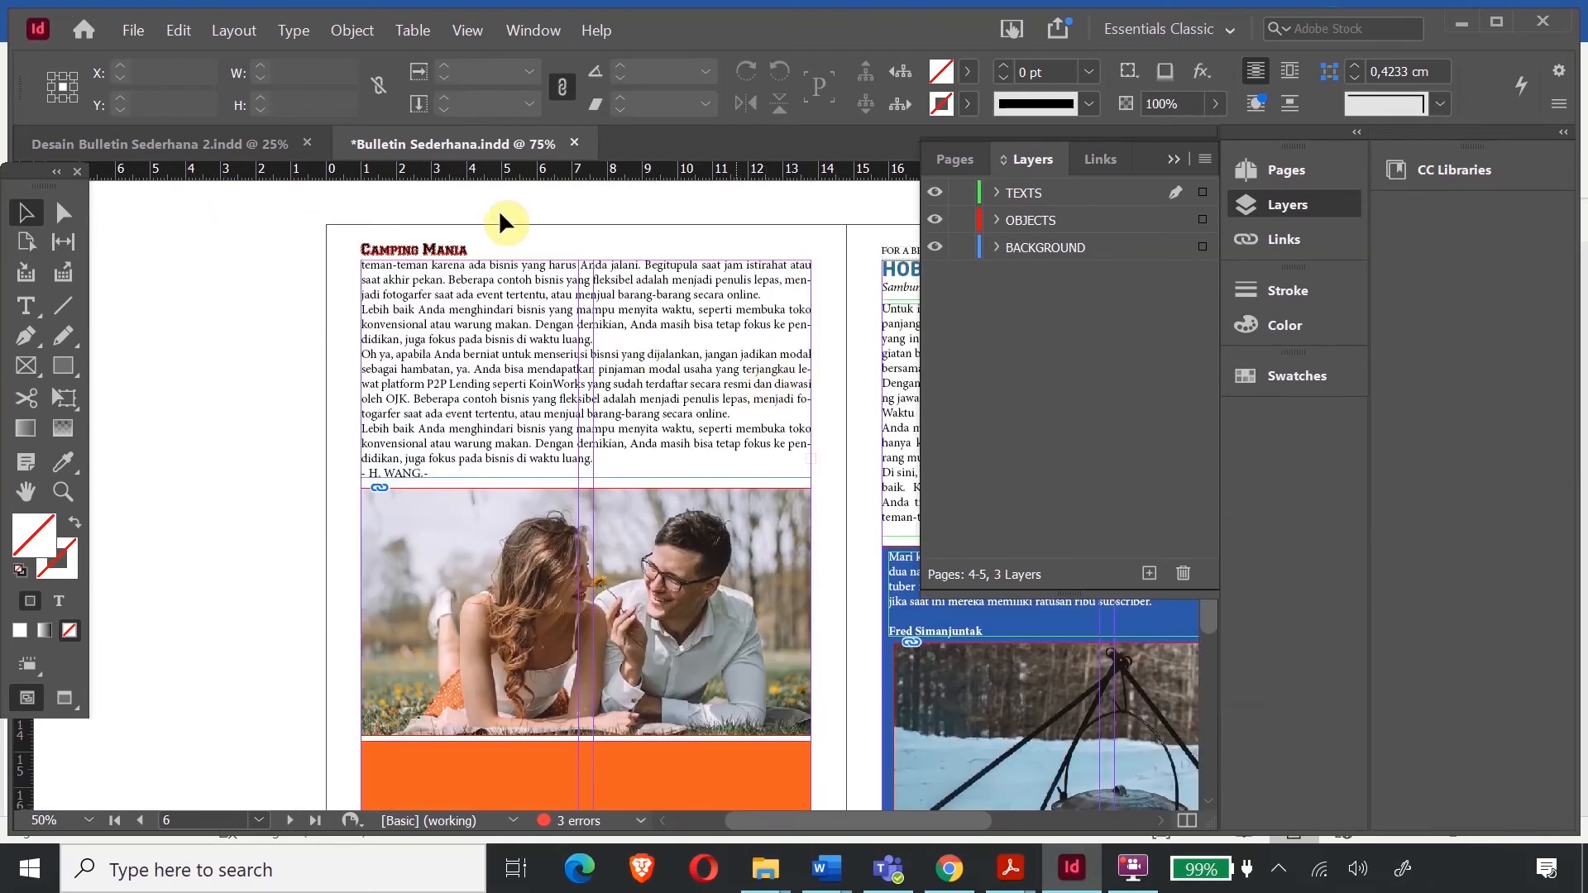
{"action": "scroll", "coordinate": [498, 210], "scroll_direction": "down", "scroll_amount": 2}
{"action": "left_click", "coordinate": [160, 144]}
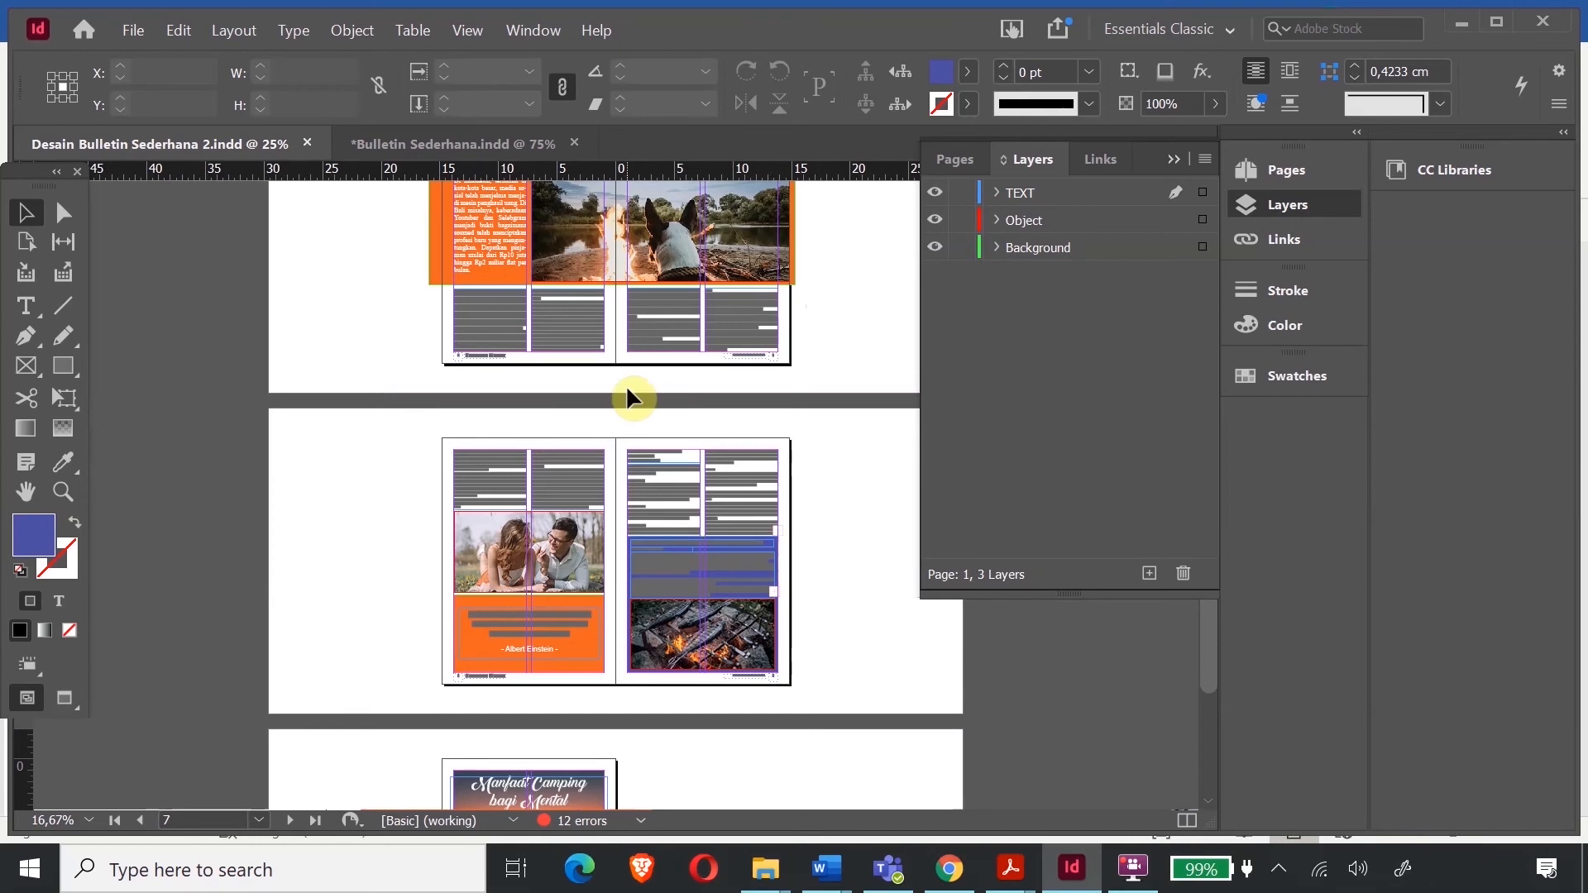
{"action": "scroll", "coordinate": [275, 405], "scroll_direction": "down", "scroll_amount": 2}
{"action": "left_click", "coordinate": [62, 492]}
{"action": "left_click_drag", "start_coordinate": [460, 422], "coordinate": [633, 518]}
- Paste the quote frame into Bulletin Sederhana and place it on page 6's orange block
{"action": "left_click", "coordinate": [26, 213]}
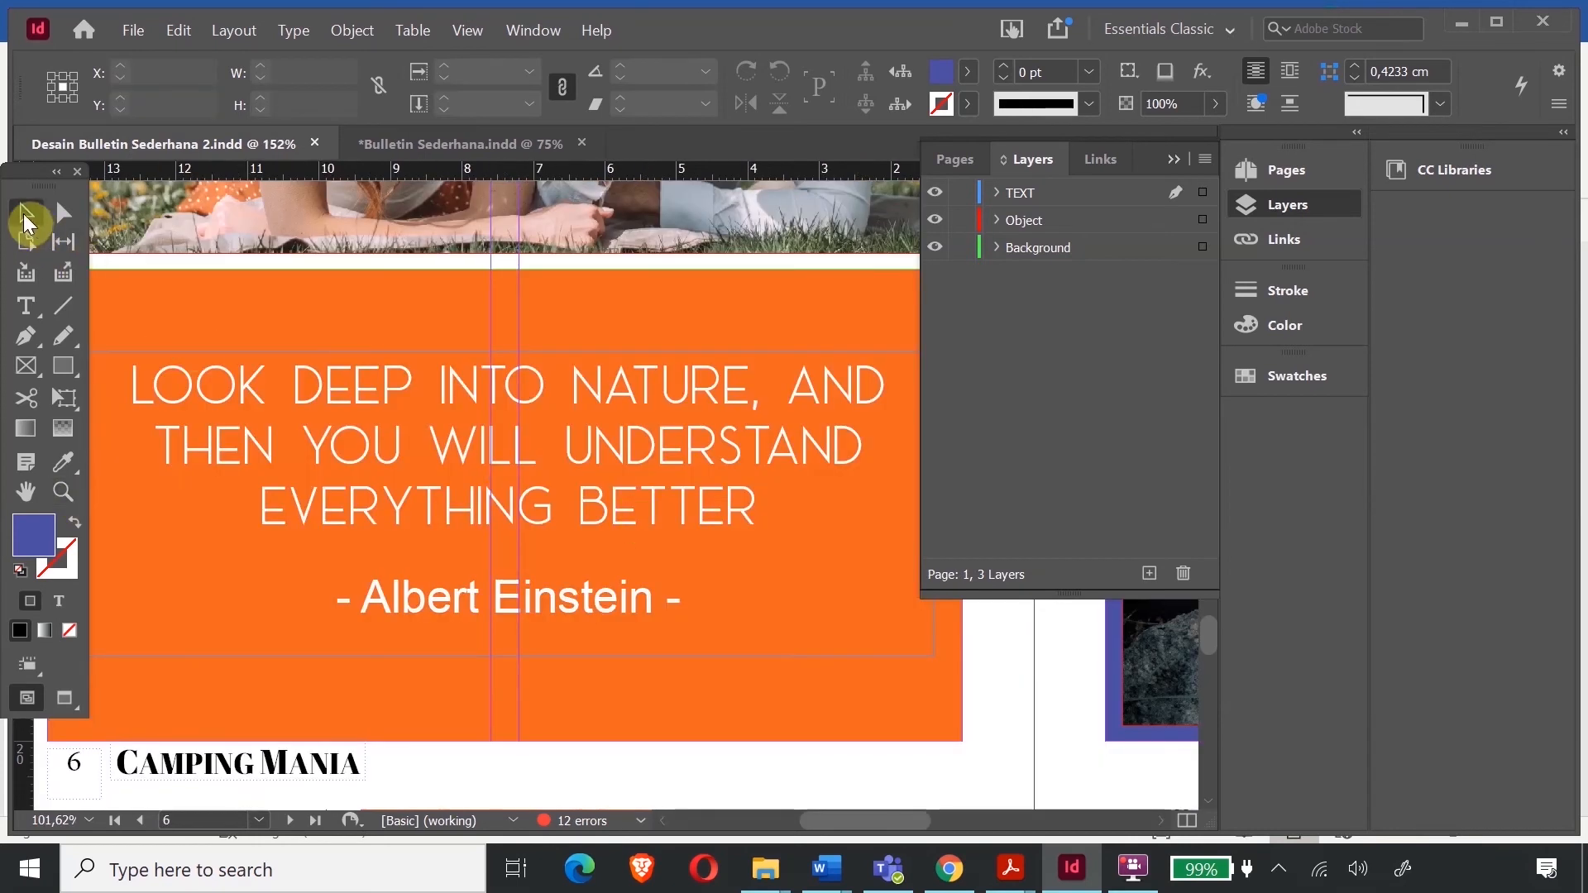
{"action": "left_click", "coordinate": [361, 395]}
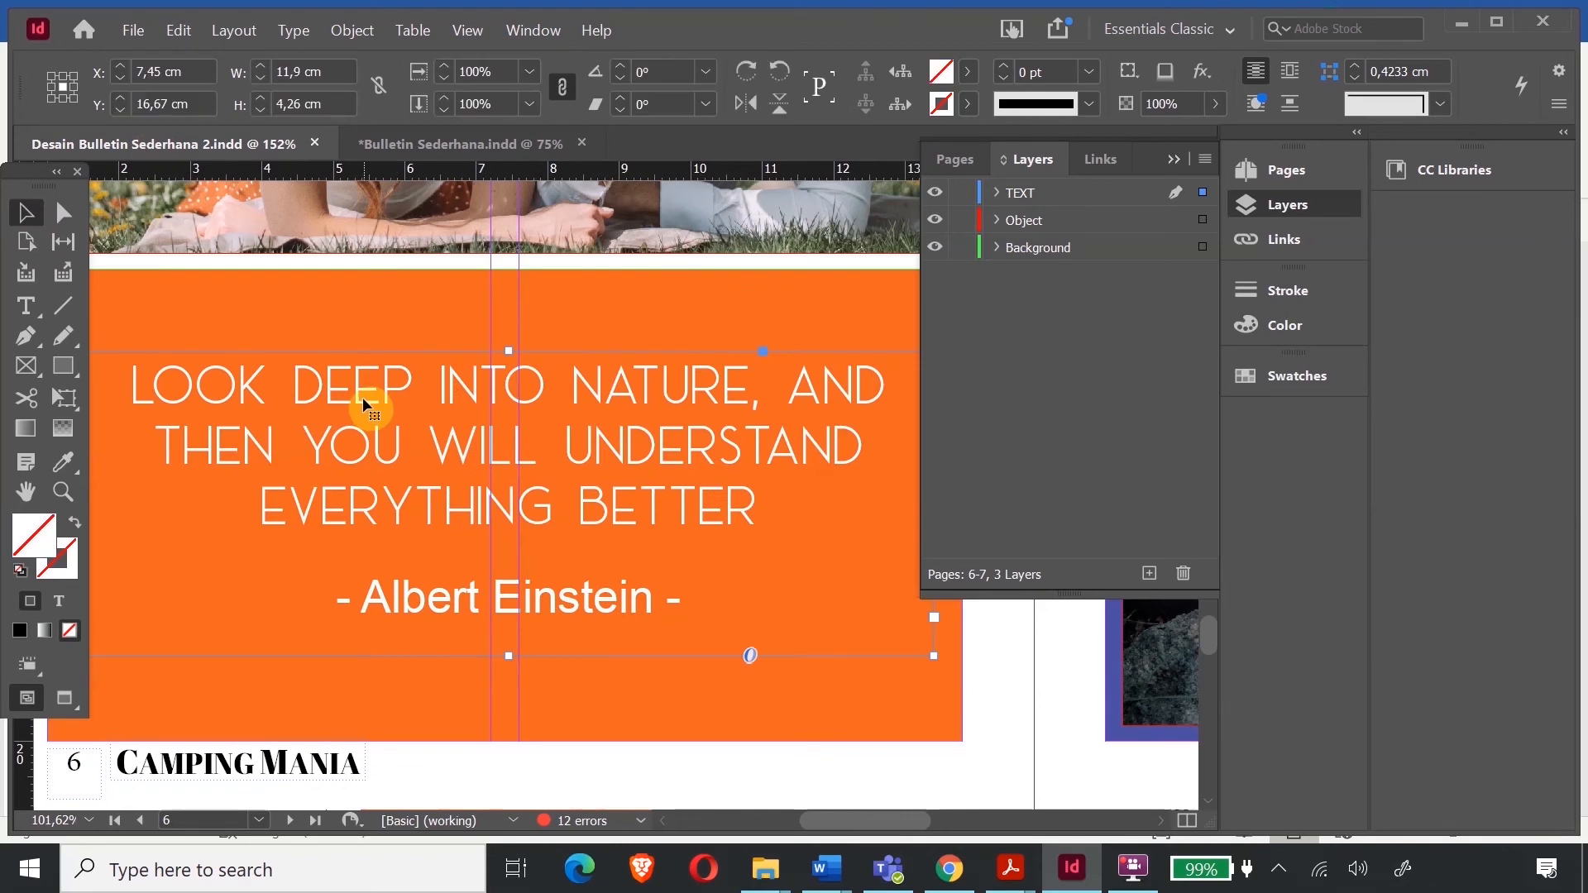
{"action": "left_click", "coordinate": [460, 143]}
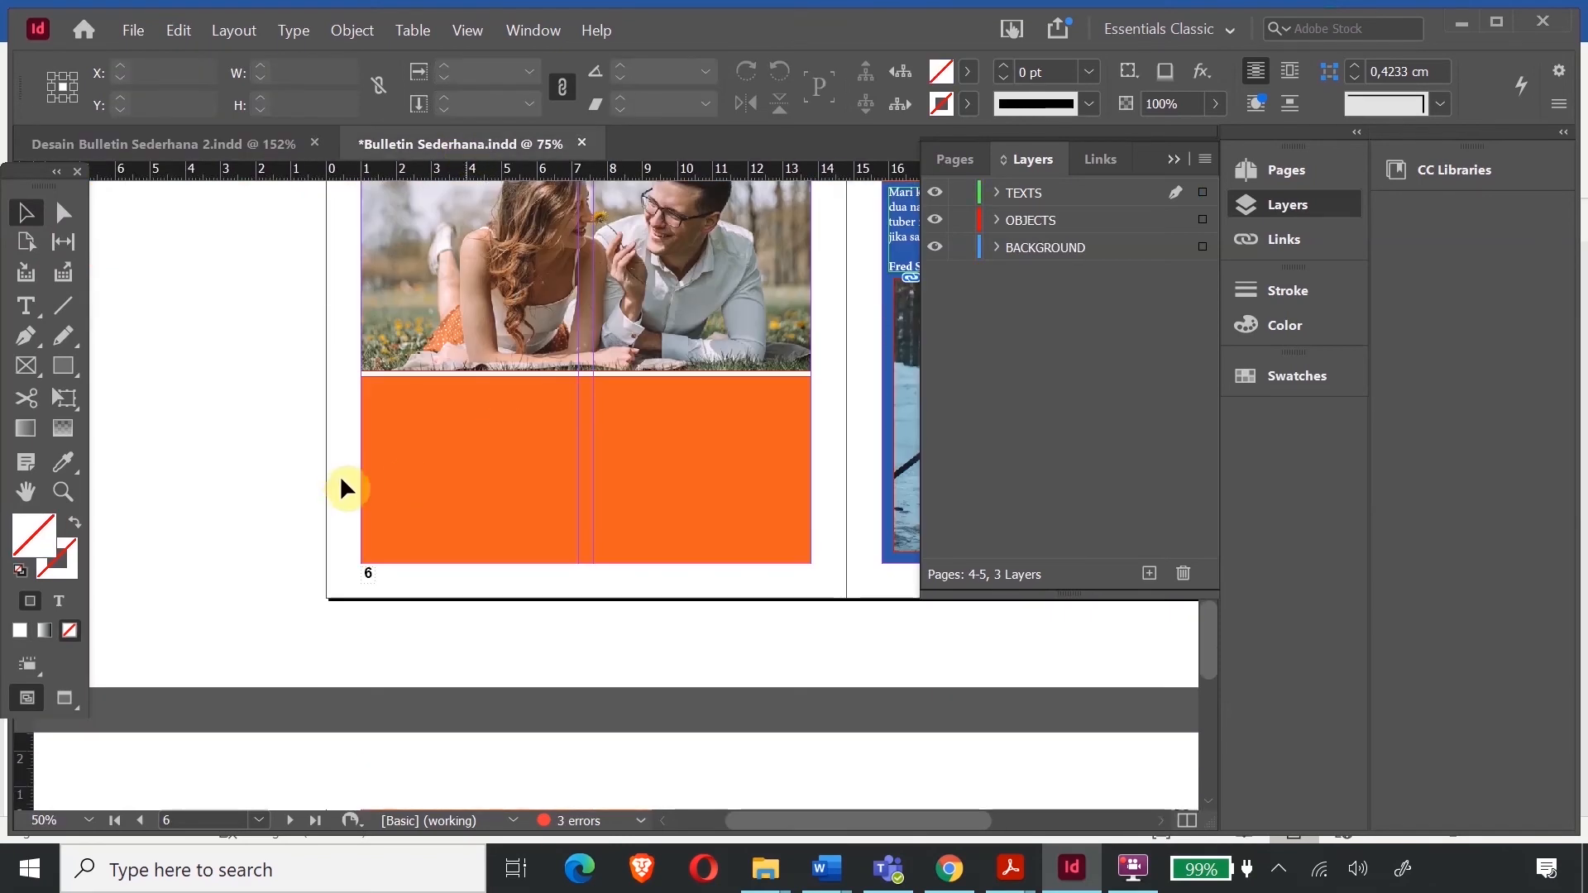
{"action": "key", "text": "ctrl+v"}
{"action": "left_click_drag", "start_coordinate": [574, 414], "coordinate": [554, 450]}
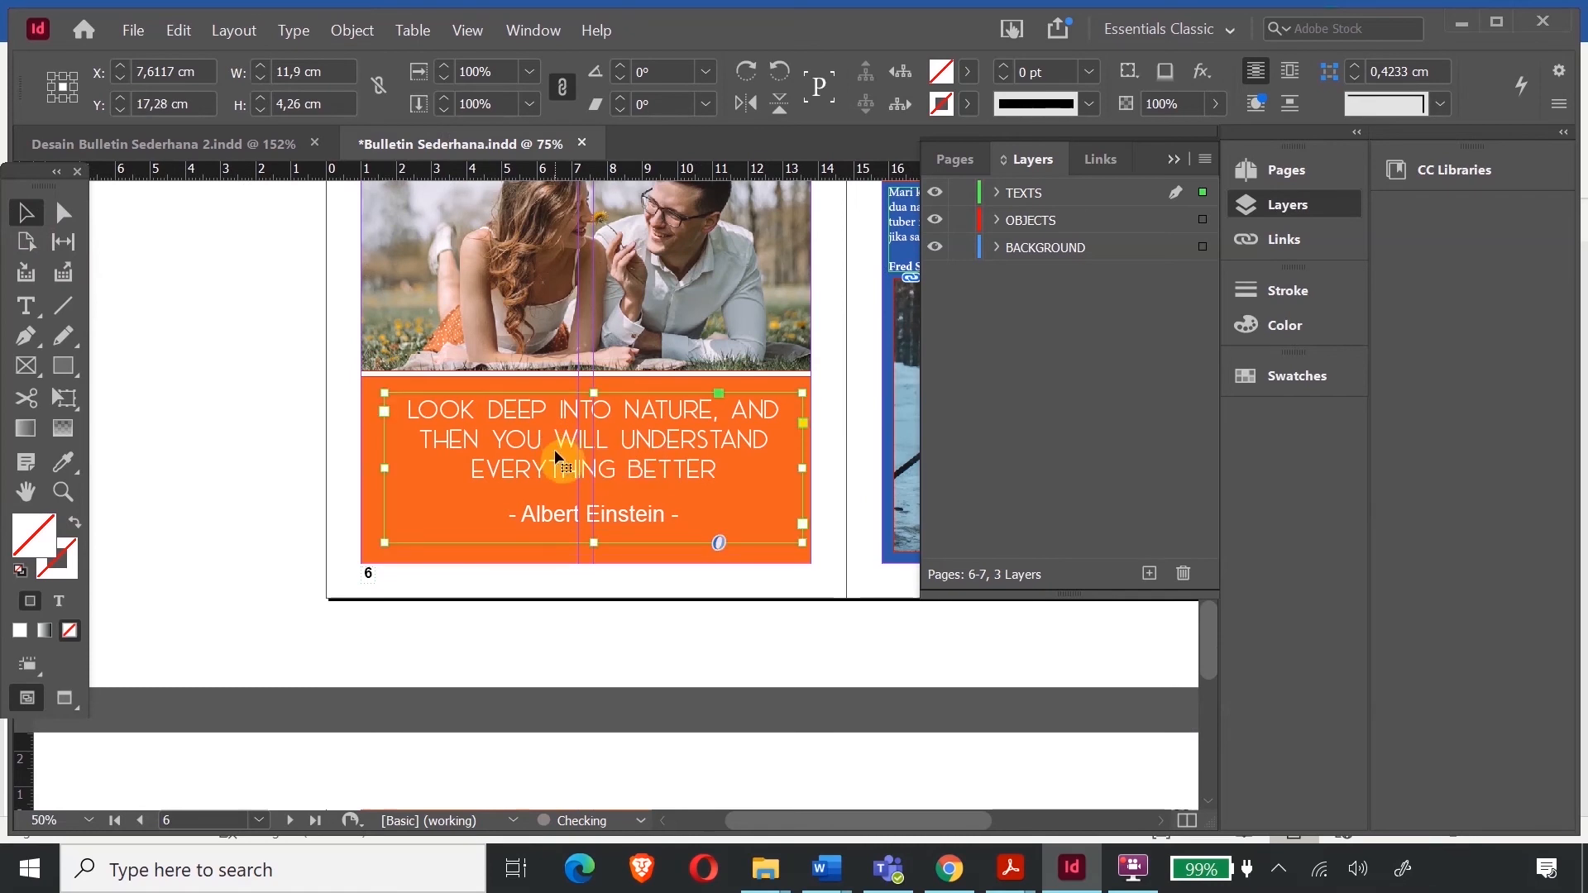
- Nudge the quote frame left and set all three quote lines in Eras Bold ITC
{"action": "key", "text": "Left"}
{"action": "key", "text": "Left"}
{"action": "key", "text": "Left"}
{"action": "key", "text": "Left"}
{"action": "key", "text": "Left"}
{"action": "key", "text": "Left"}
{"action": "key", "text": "Left"}
{"action": "key", "text": "Left"}
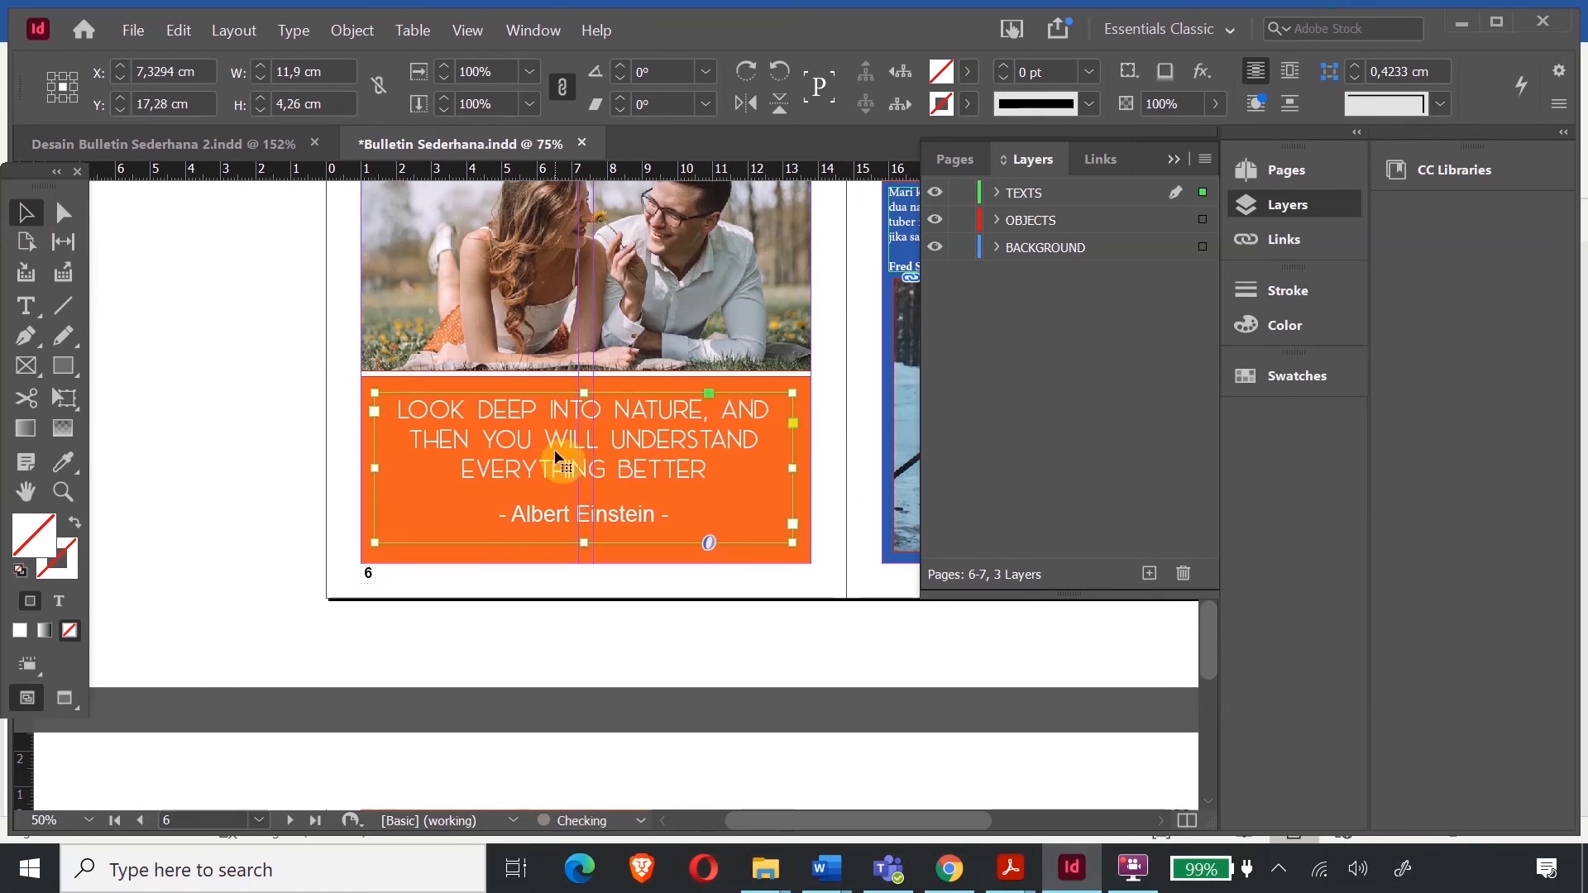
{"action": "double_click", "coordinate": [620, 441]}
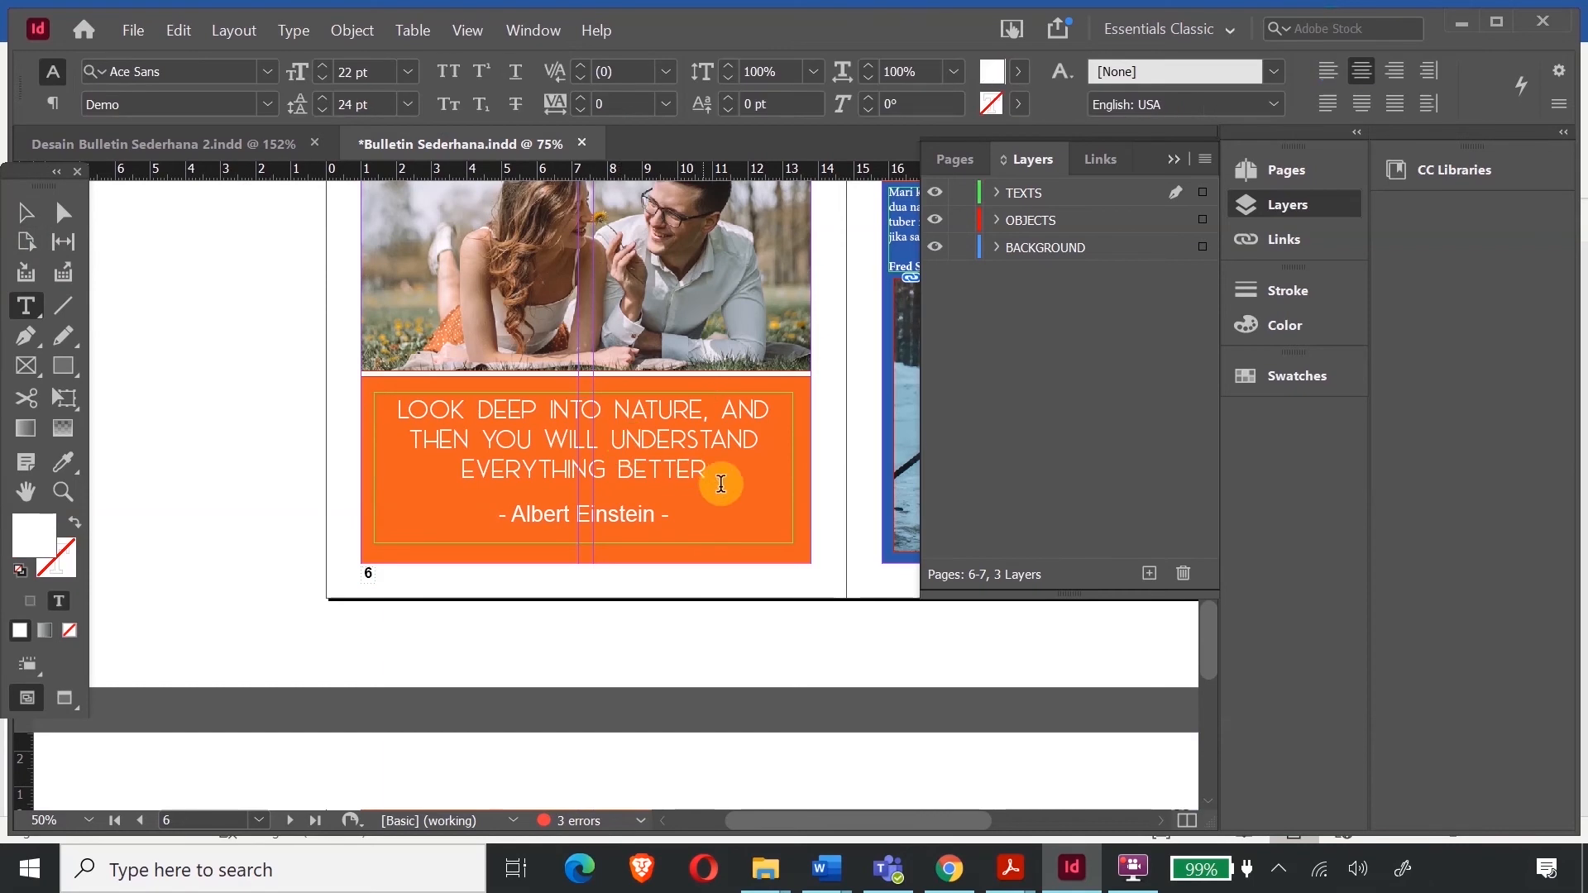
{"action": "left_click_drag", "start_coordinate": [720, 479], "coordinate": [366, 402]}
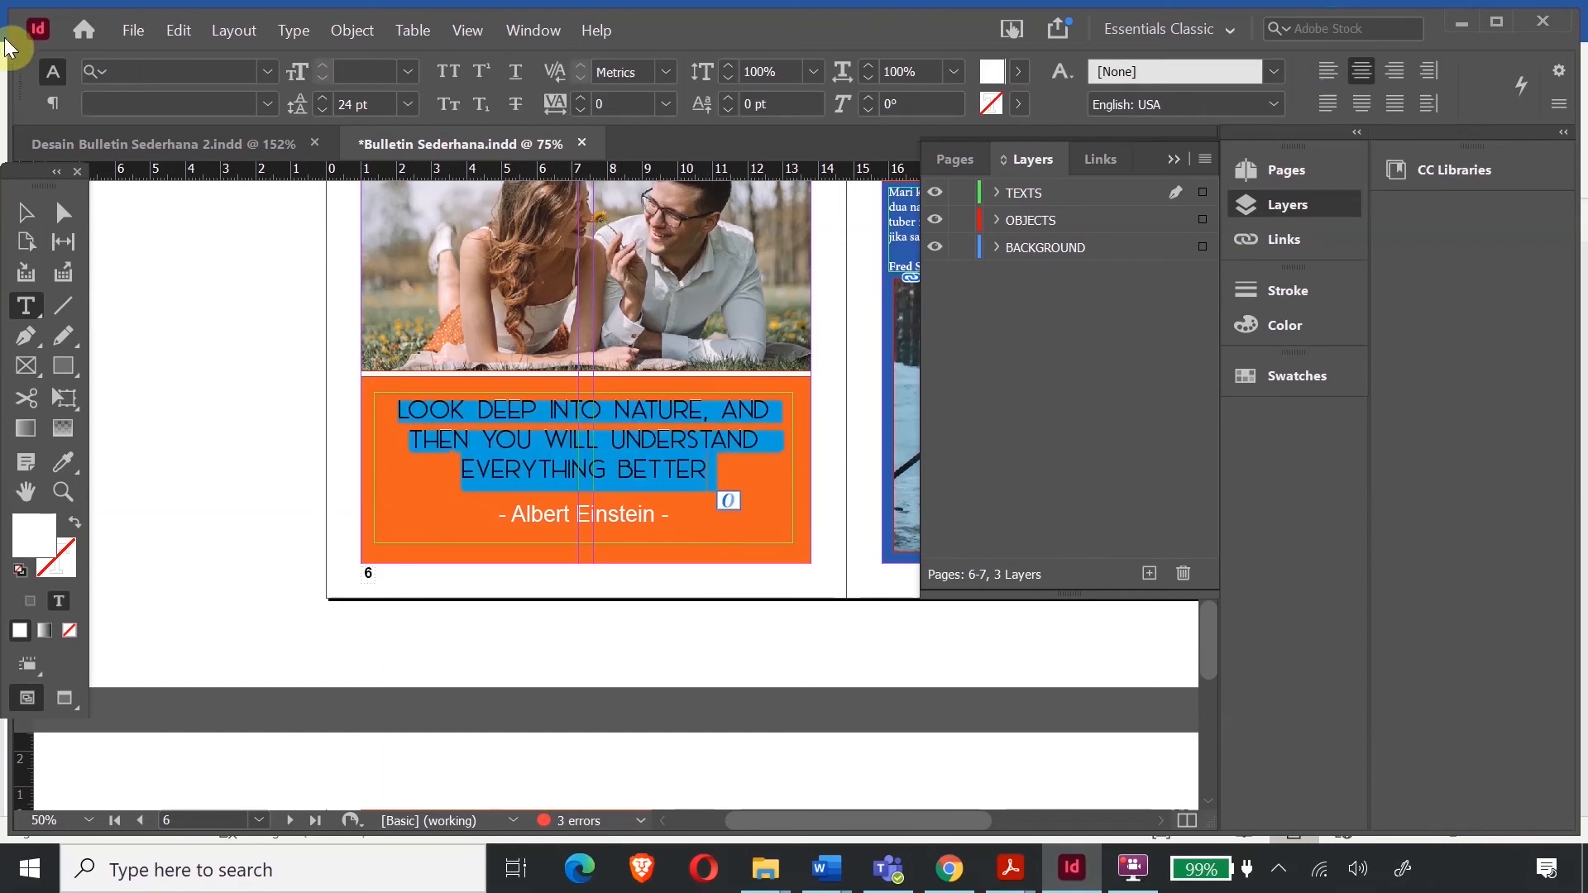
{"action": "left_click", "coordinate": [277, 72]}
{"action": "scroll", "coordinate": [547, 574], "scroll_direction": "down", "scroll_amount": 4}
{"action": "scroll", "coordinate": [548, 574], "scroll_direction": "down", "scroll_amount": 1}
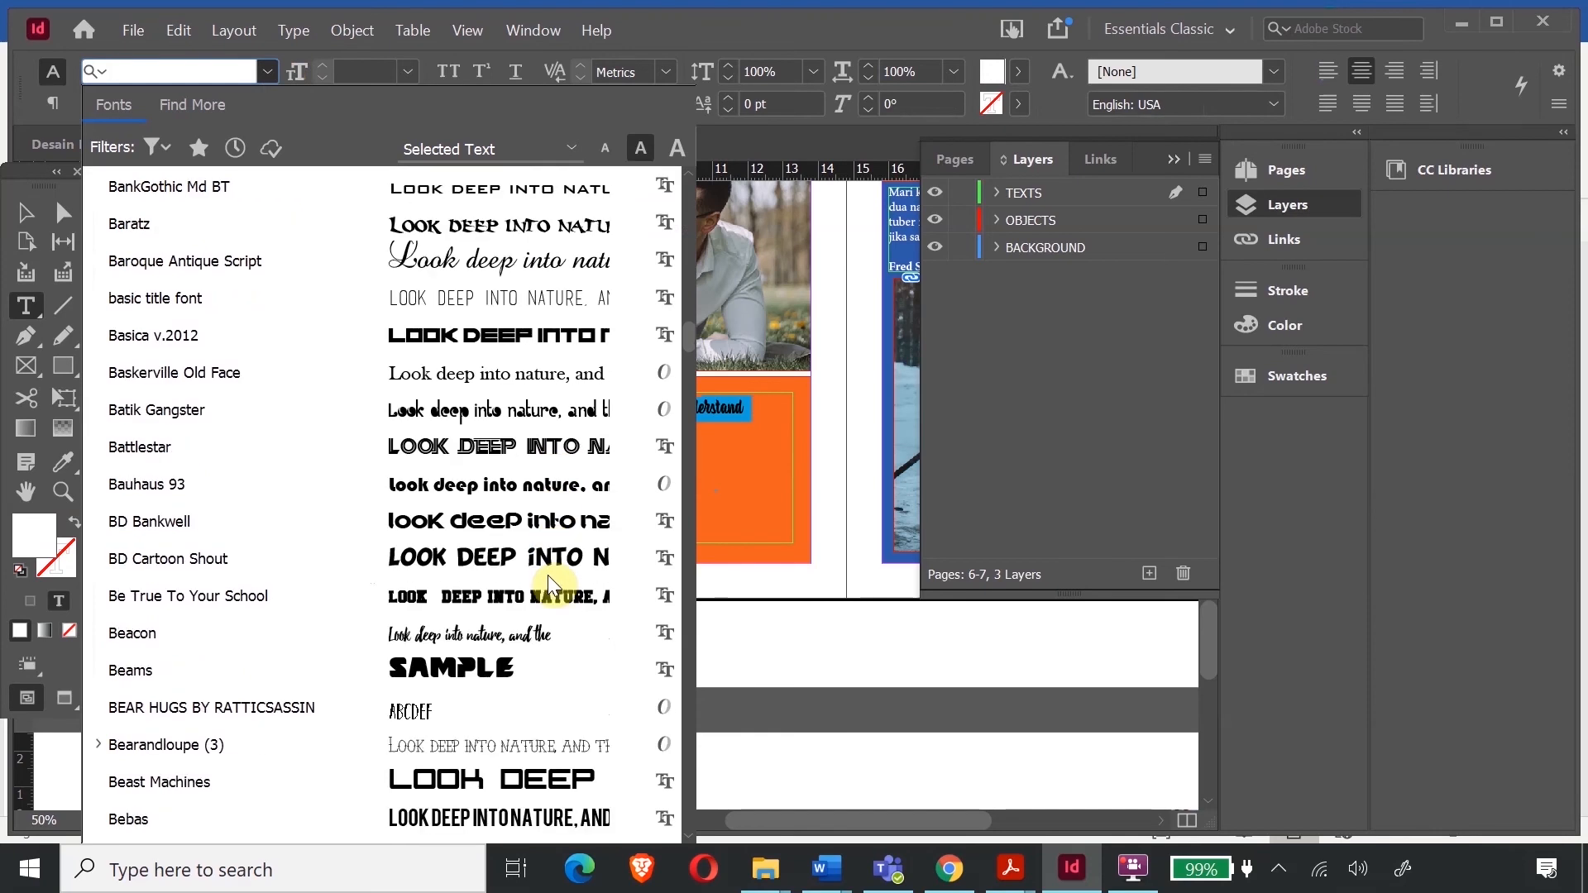
{"action": "scroll", "coordinate": [548, 574], "scroll_direction": "down", "scroll_amount": 3}
{"action": "scroll", "coordinate": [548, 581], "scroll_direction": "down", "scroll_amount": 5}
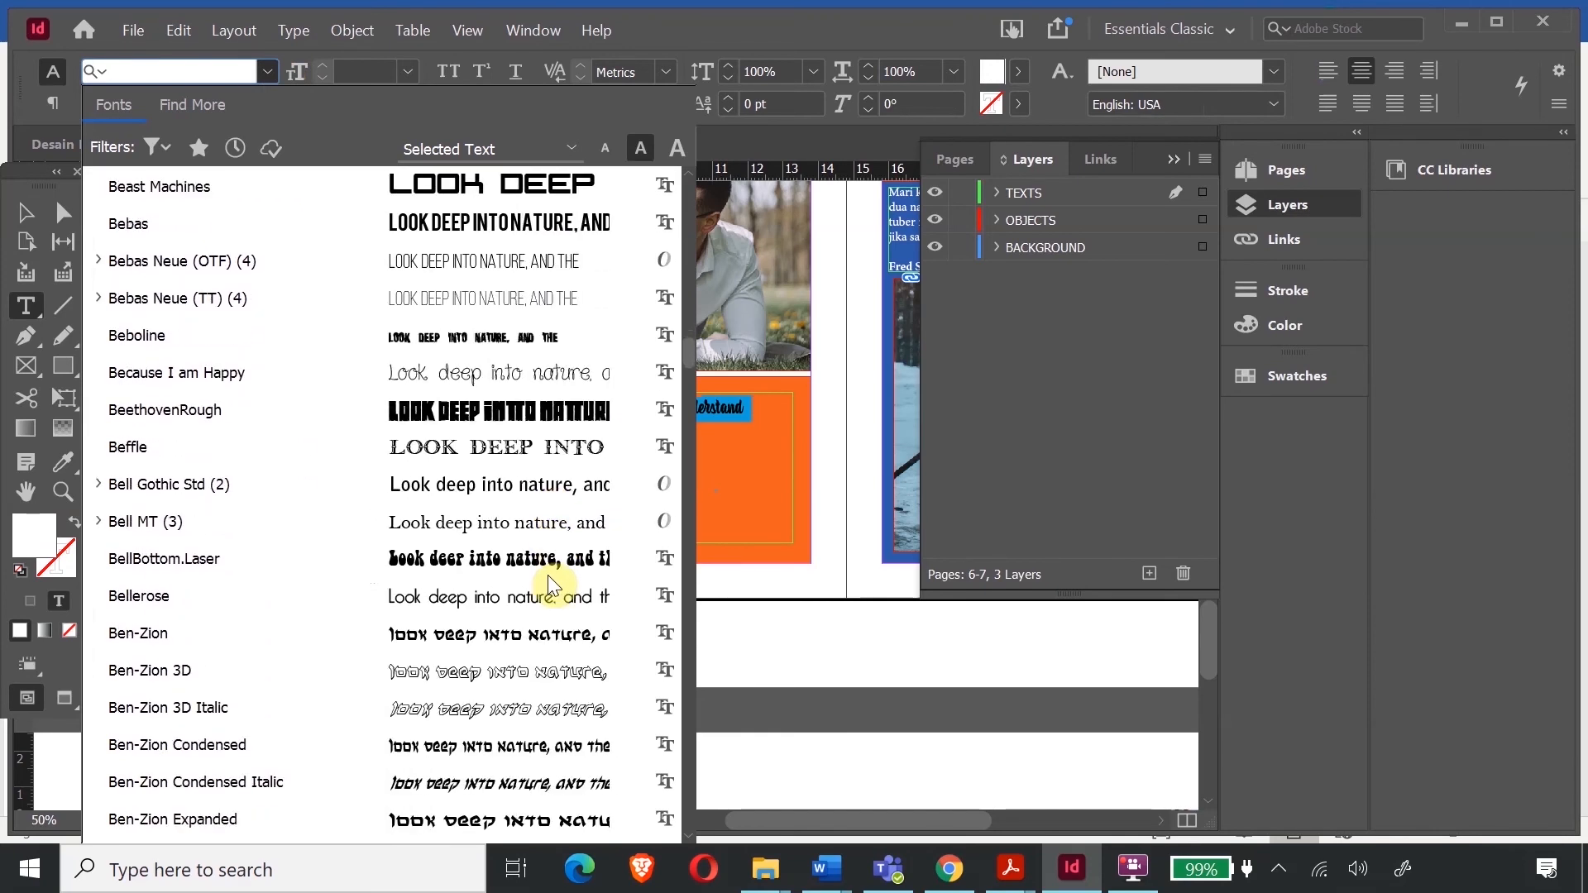
{"action": "scroll", "coordinate": [550, 583], "scroll_direction": "down", "scroll_amount": 10}
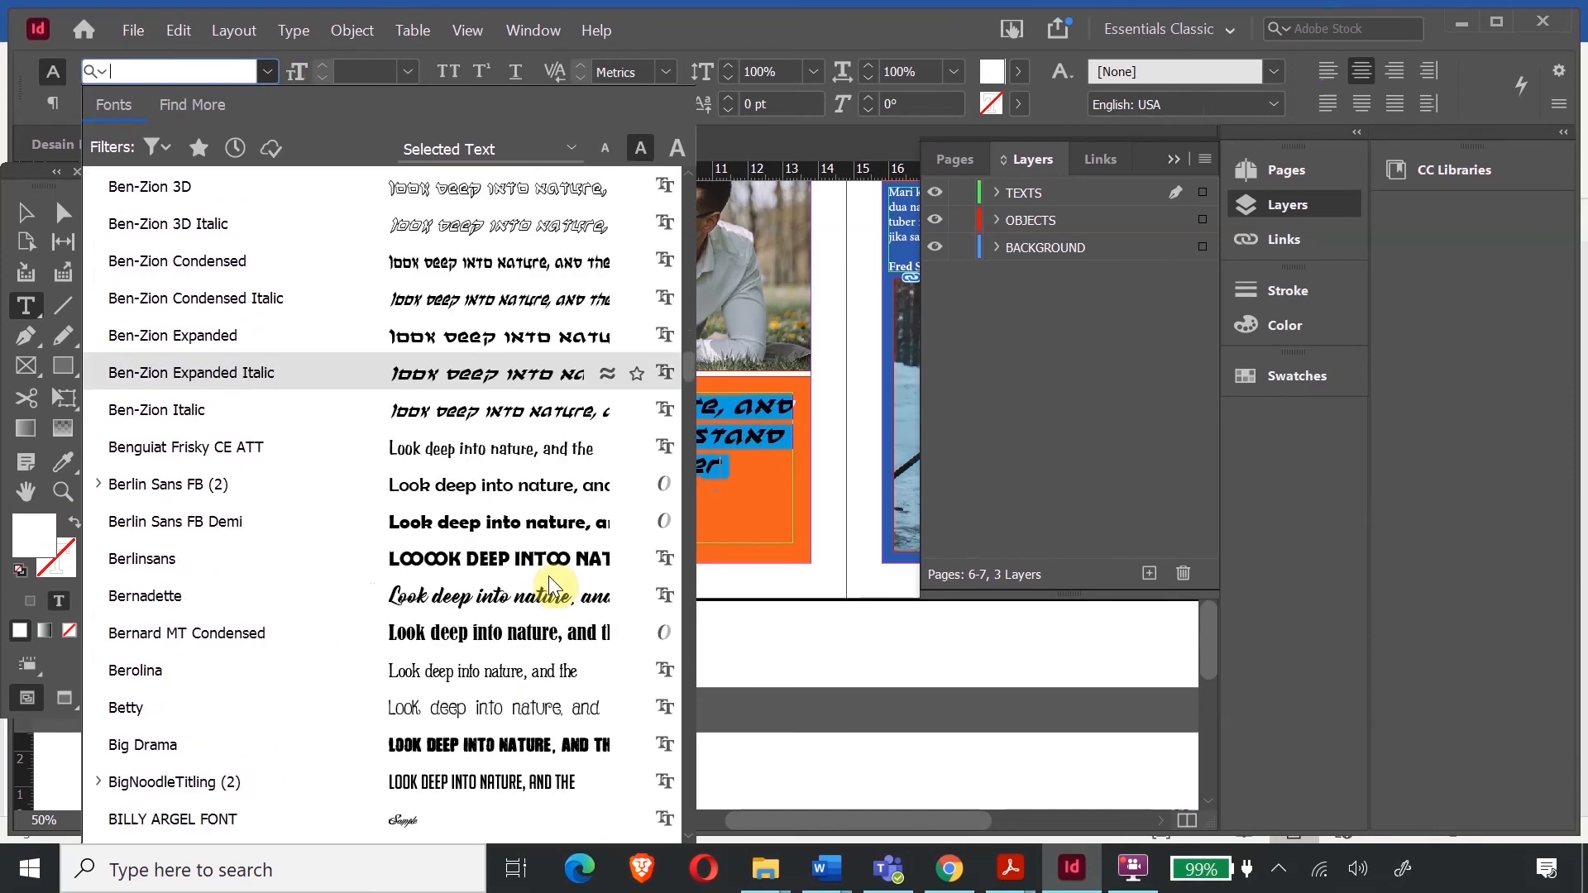
{"action": "scroll", "coordinate": [548, 567], "scroll_direction": "down", "scroll_amount": 20}
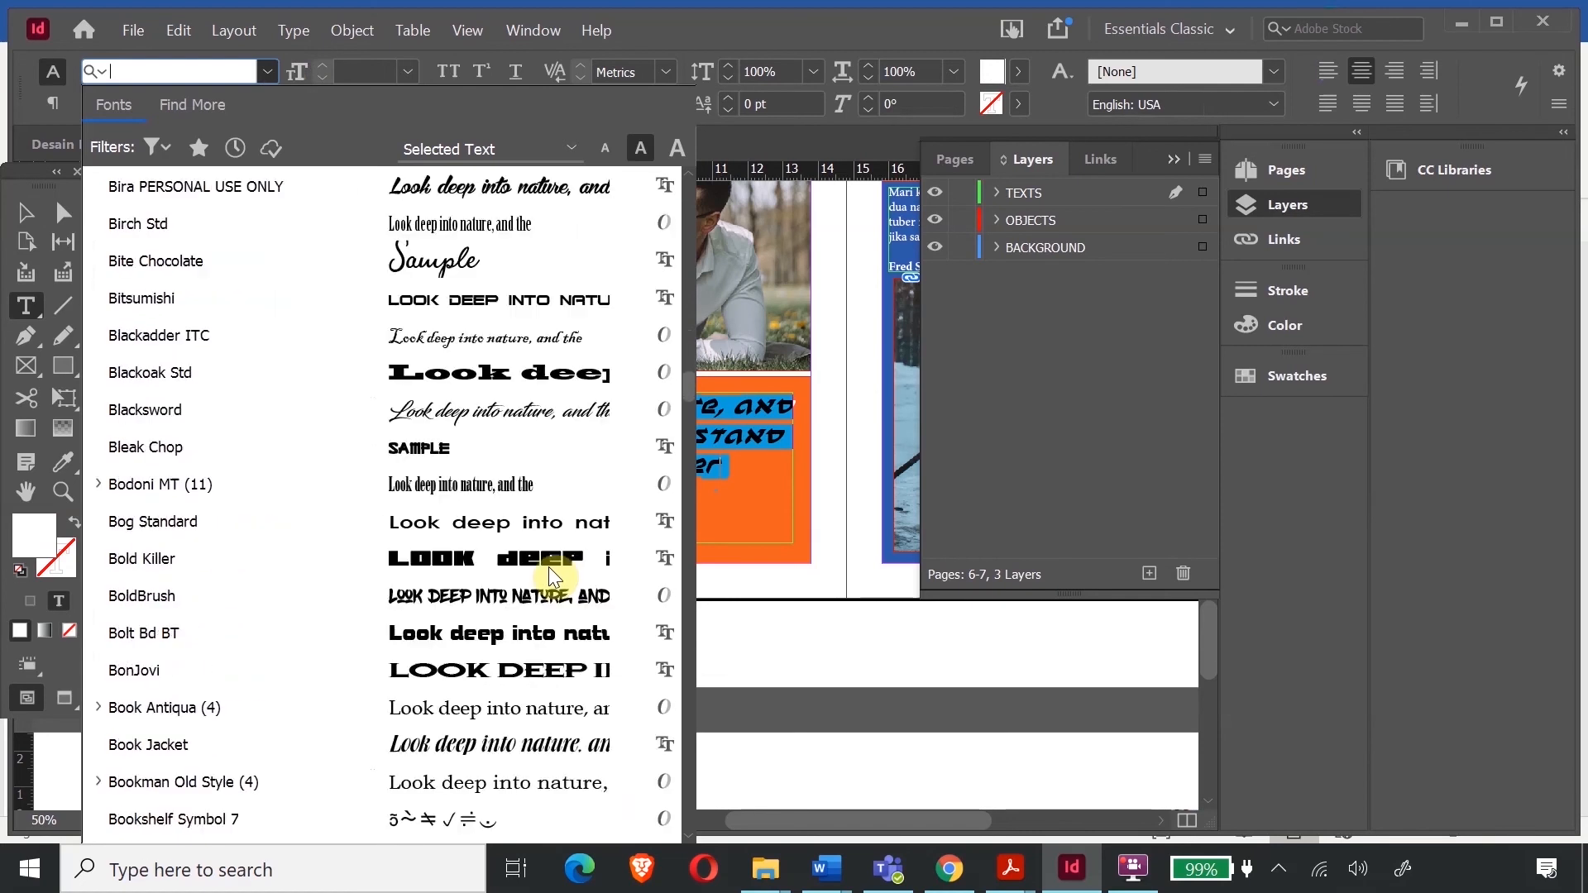
{"action": "left_click", "coordinate": [544, 486]}
- Try a line break before 'and', undo it, then reselect the quote frame and zoom out
{"action": "left_click", "coordinate": [728, 405]}
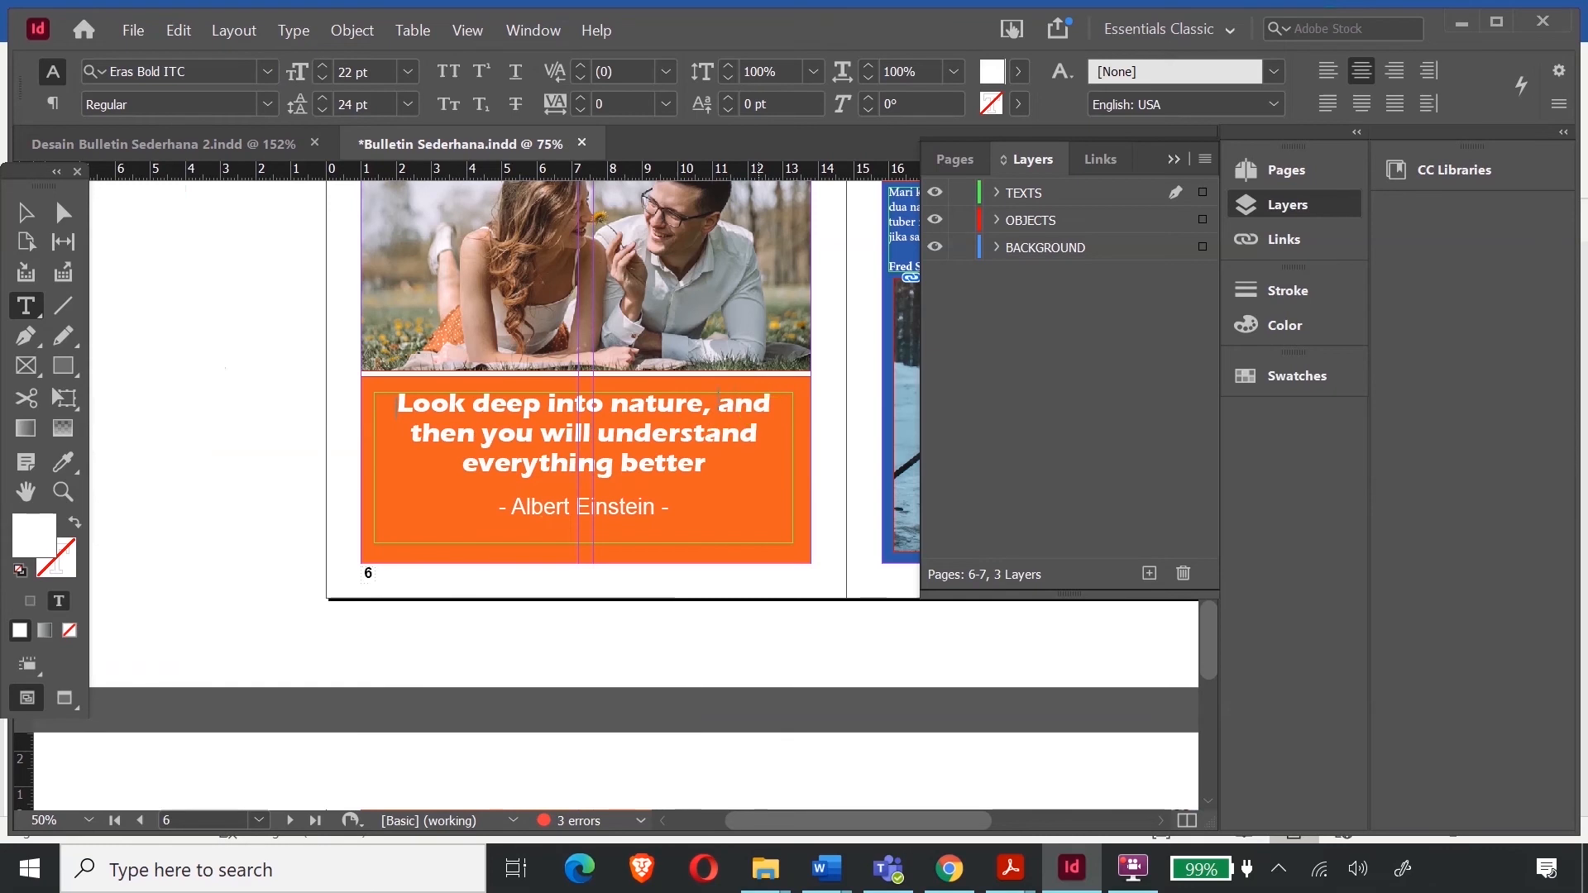
{"action": "key", "text": "Return"}
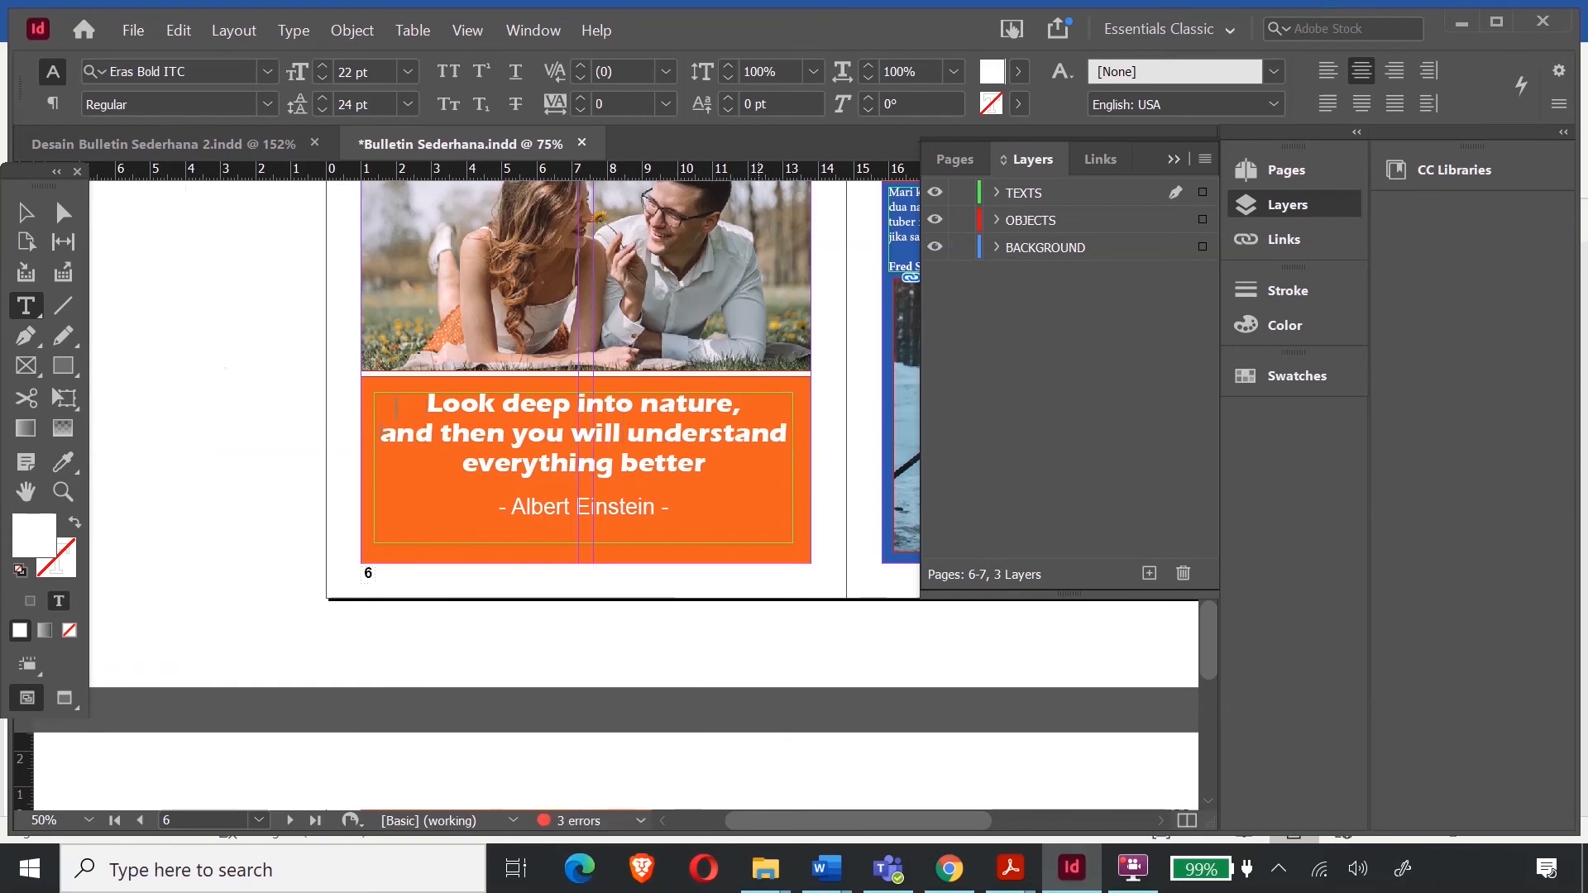
{"action": "key", "text": "ctrl+z"}
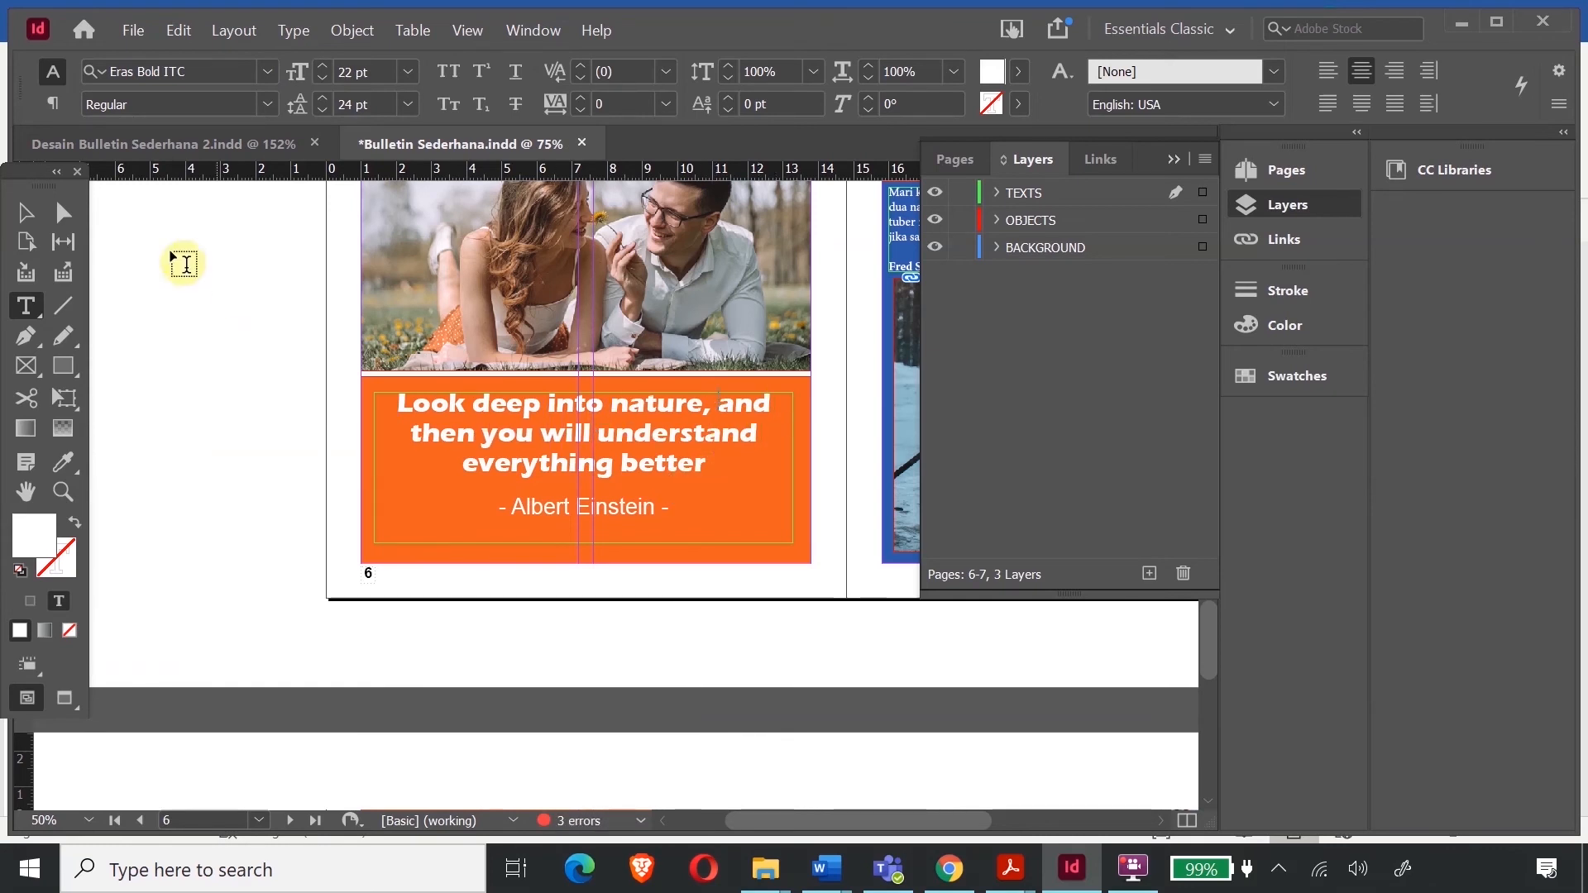
{"action": "left_click", "coordinate": [19, 223]}
{"action": "left_click", "coordinate": [613, 453]}
{"action": "key", "text": "ctrl+minus"}
{"action": "key", "text": "ctrl+minus"}
{"action": "key", "text": "ctrl+minus"}
{"action": "key", "text": "ctrl+minus"}
{"action": "key", "text": "ctrl+minus"}
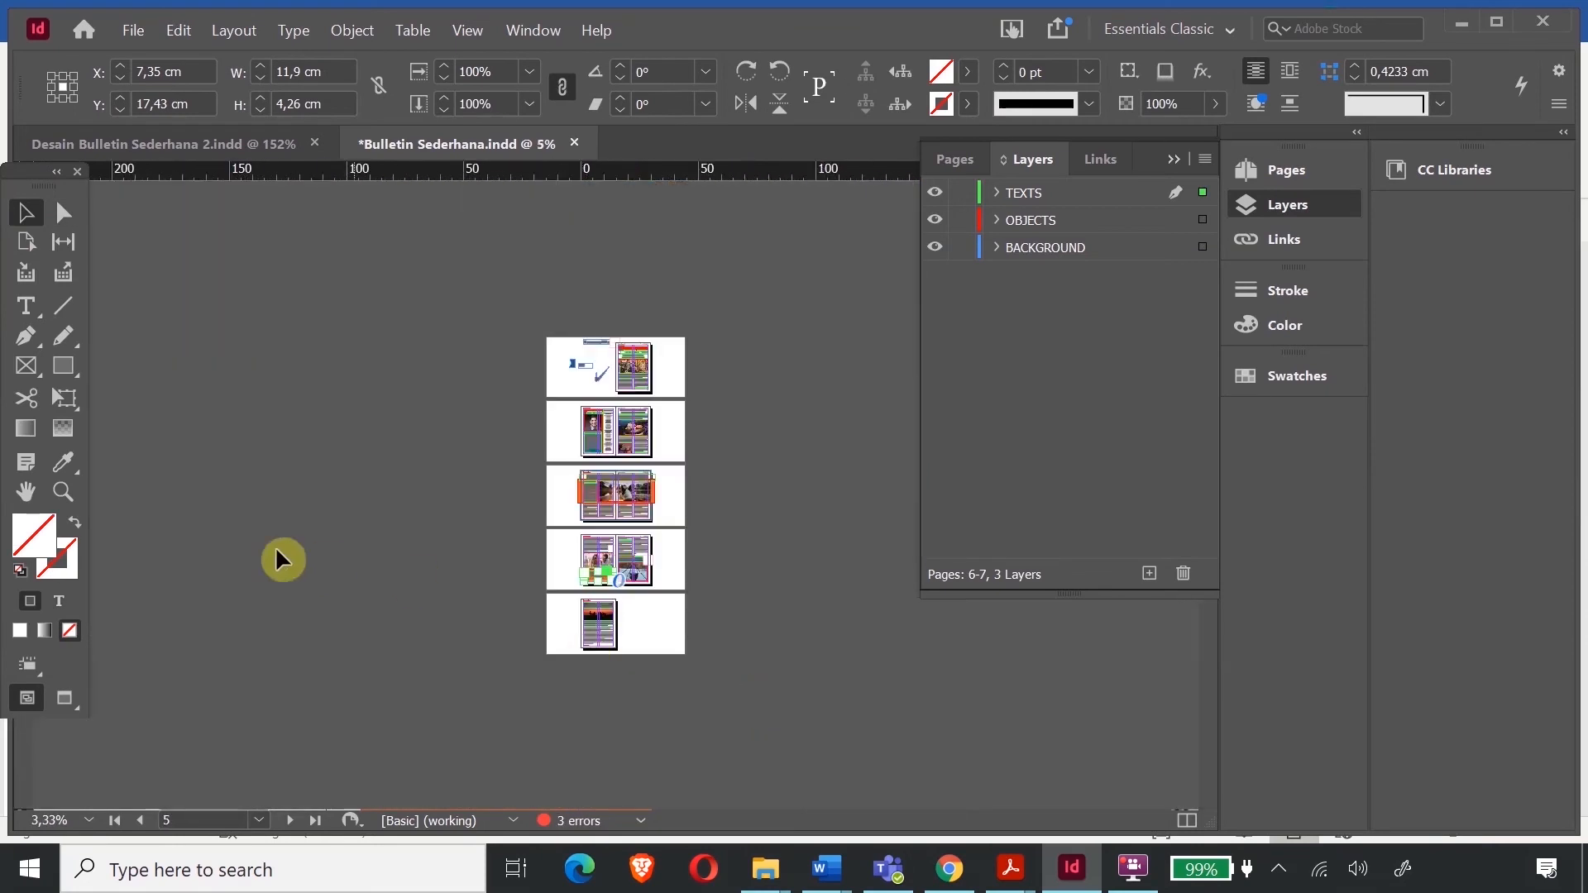
- Zoom in on page 1's body text
{"action": "left_click", "coordinate": [63, 492]}
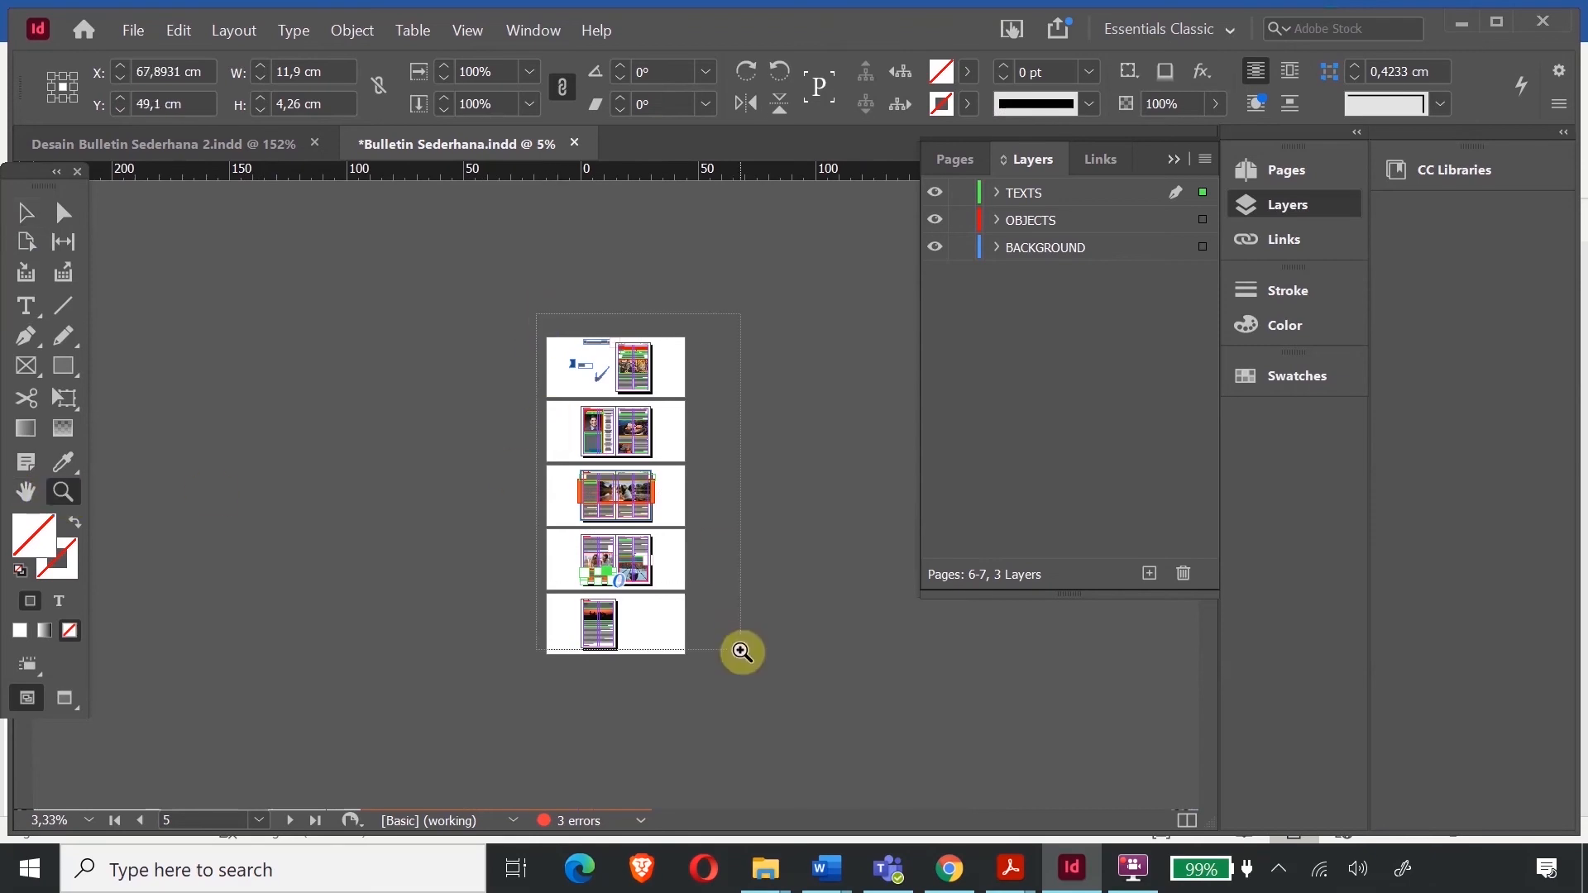
{"action": "left_click", "coordinate": [742, 653]}
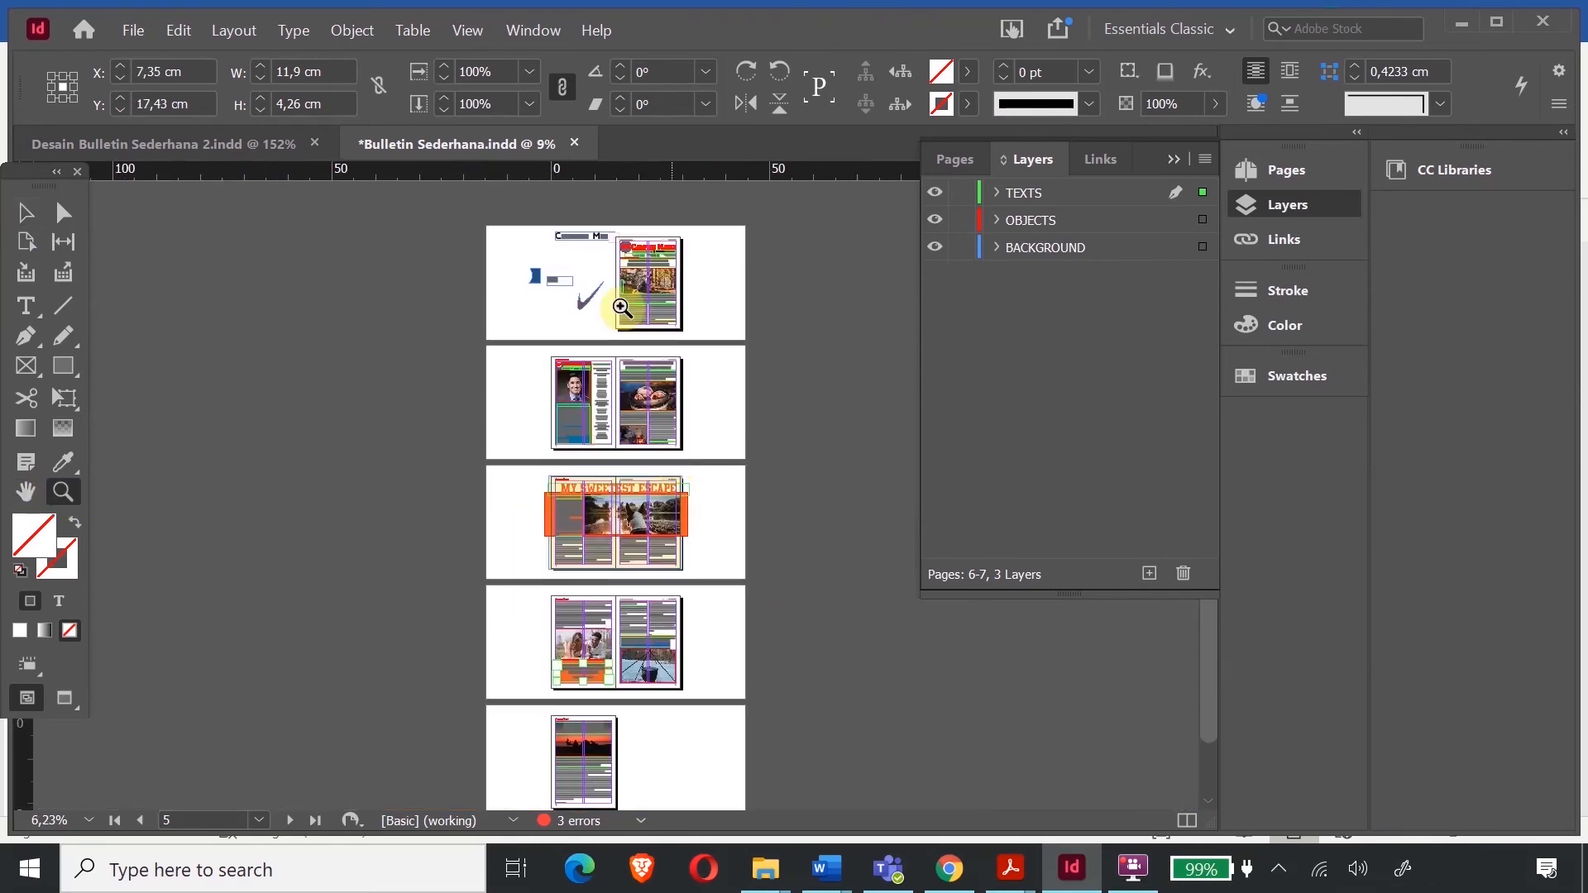
{"action": "left_click_drag", "start_coordinate": [596, 252], "coordinate": [742, 340]}
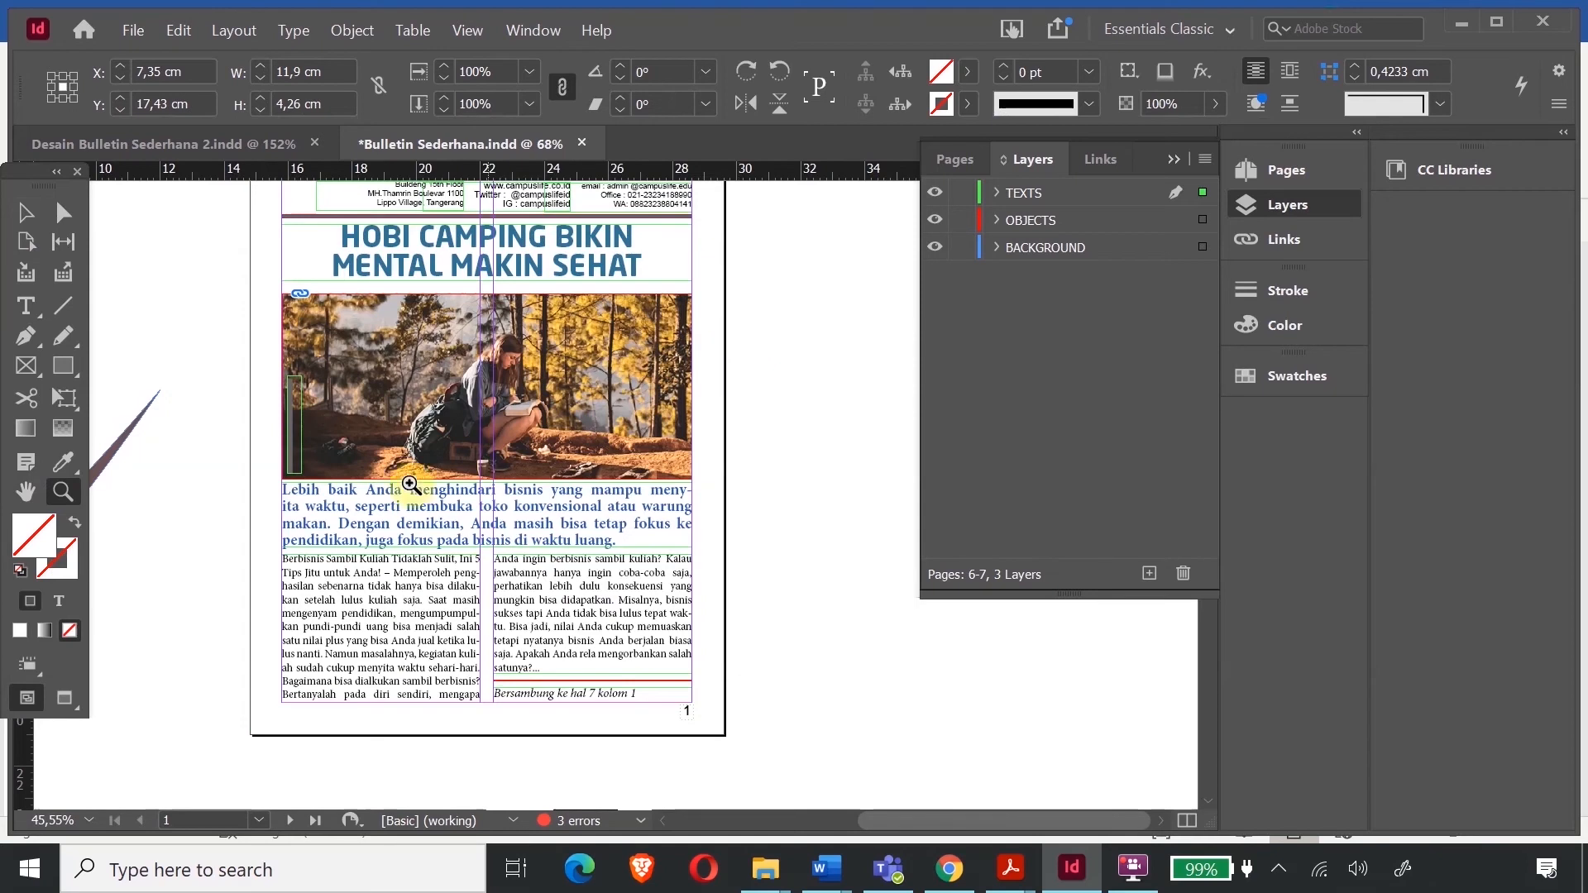
{"action": "left_click_drag", "start_coordinate": [260, 529], "coordinate": [692, 736]}
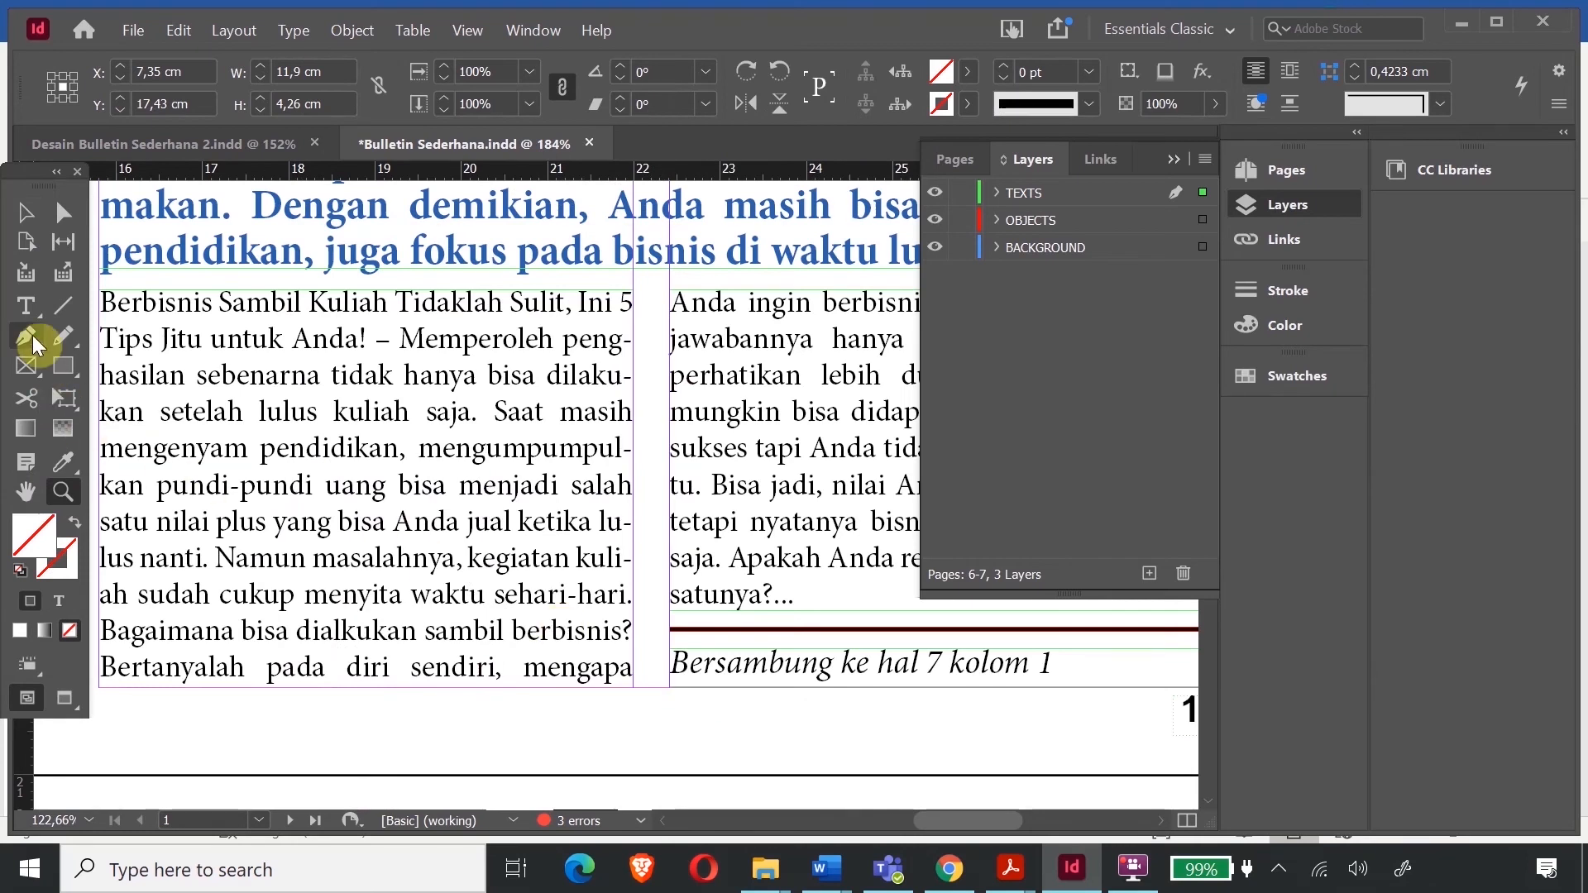
- Check the hyphenated word 'peng-hasilan' and scroll through pages 2 and 3's article text
{"action": "left_click", "coordinate": [33, 306]}
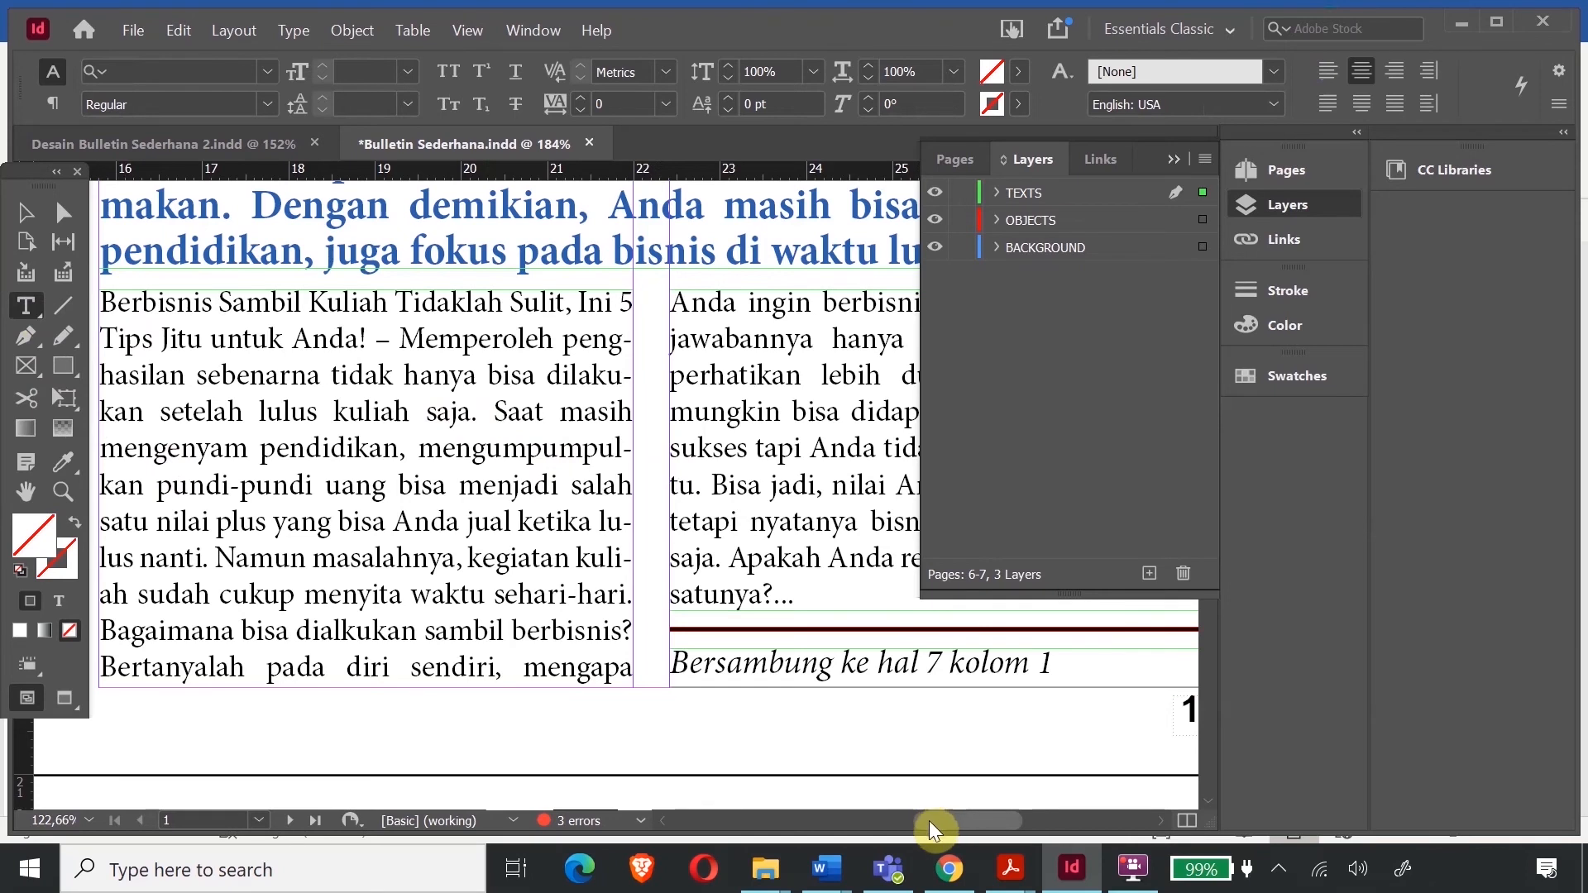
{"action": "left_click_drag", "start_coordinate": [932, 819], "coordinate": [925, 823]}
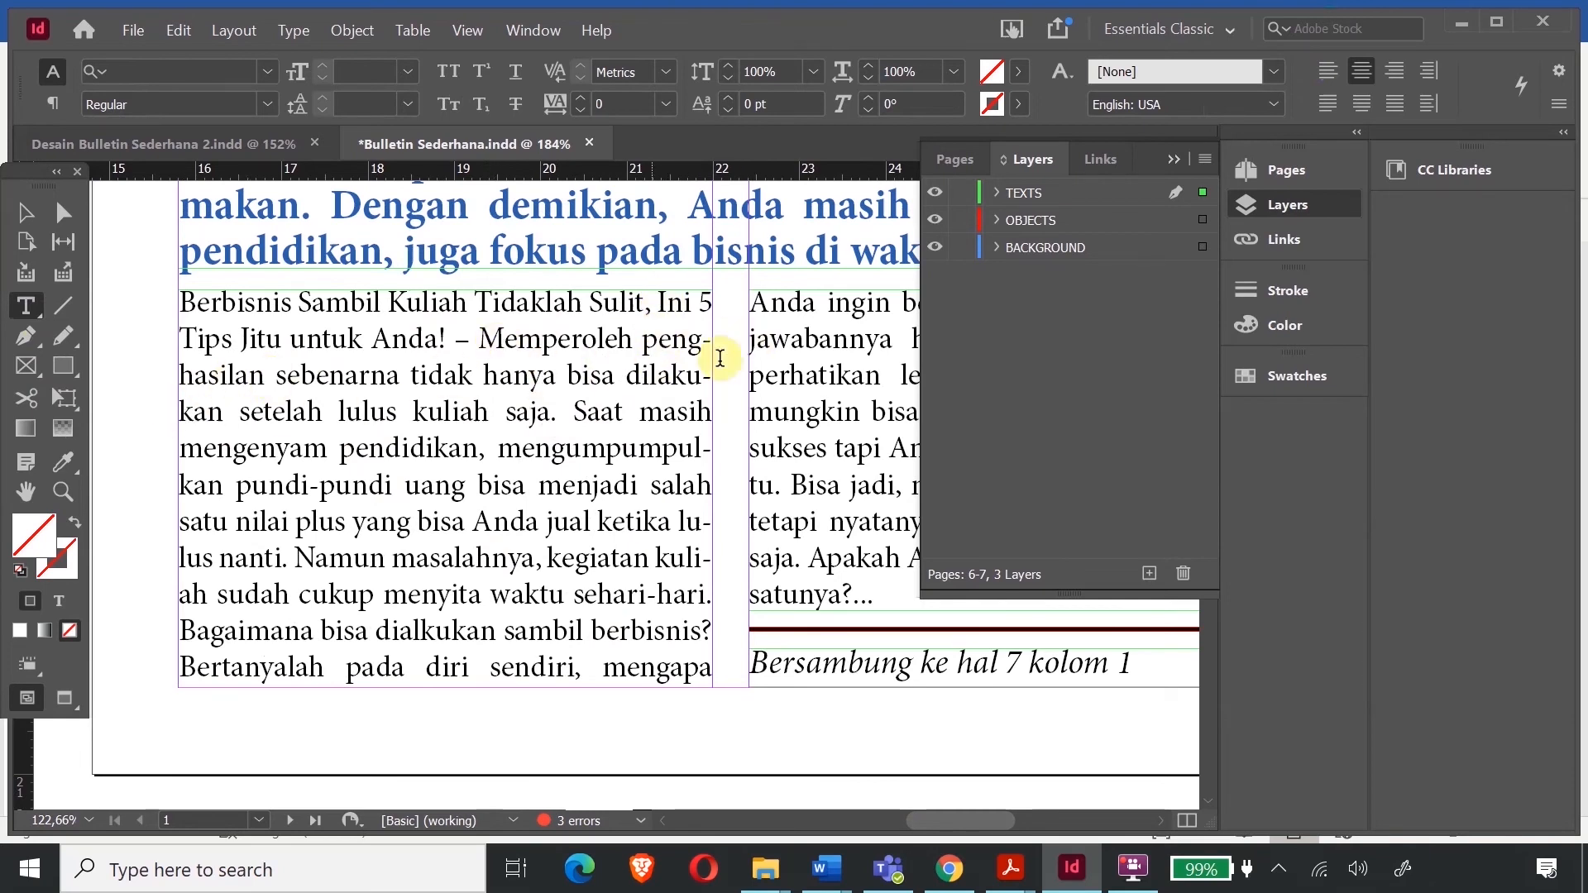
{"action": "left_click_drag", "start_coordinate": [644, 338], "coordinate": [275, 377]}
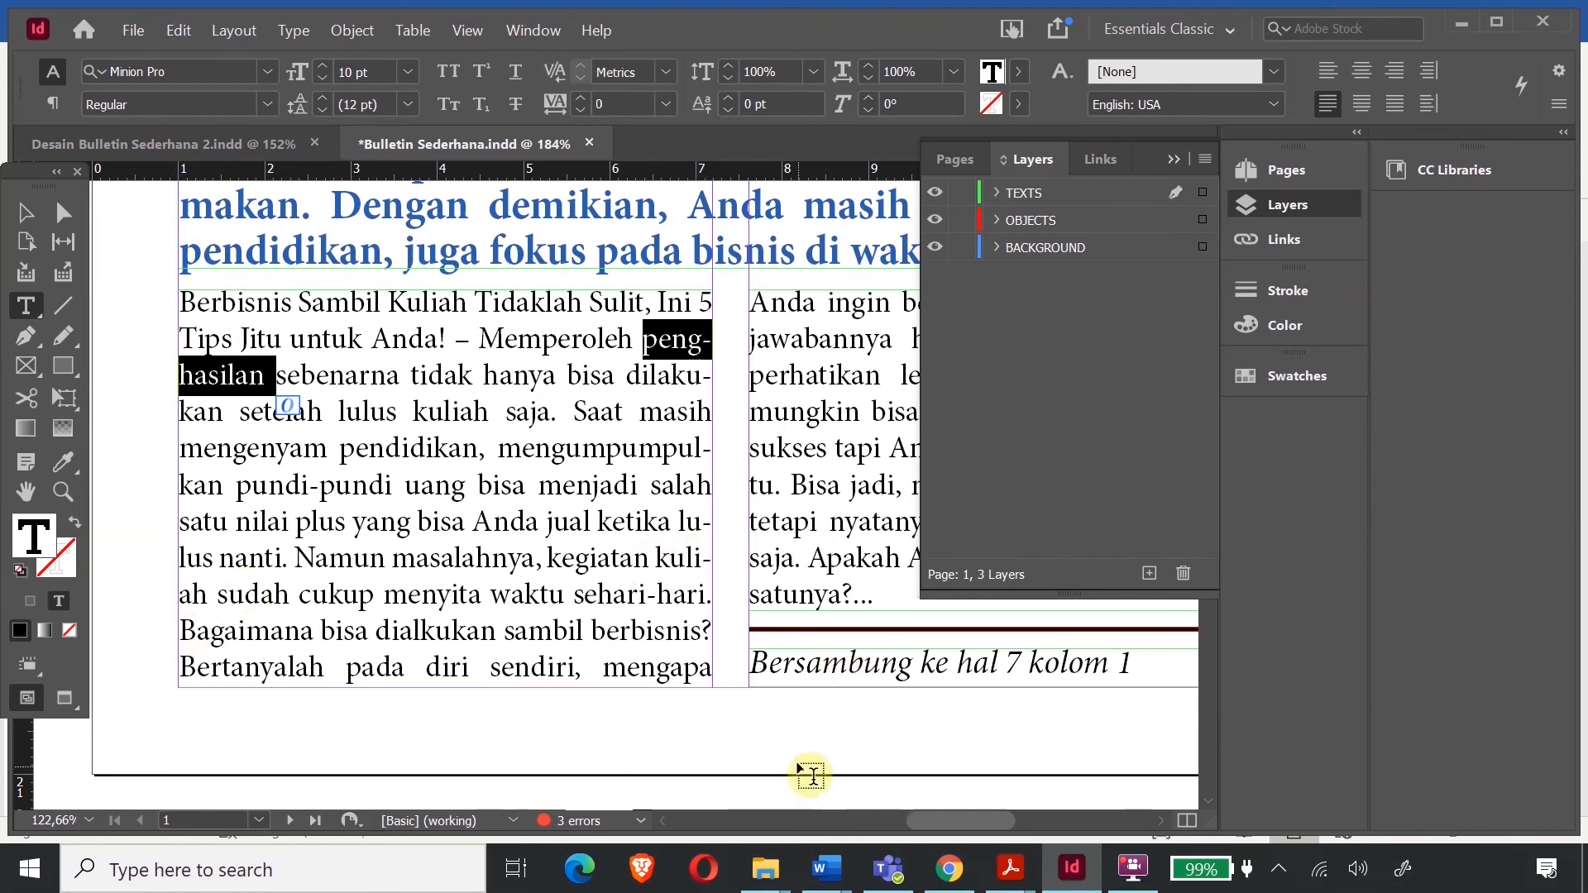
{"action": "left_click_drag", "start_coordinate": [944, 815], "coordinate": [985, 818]}
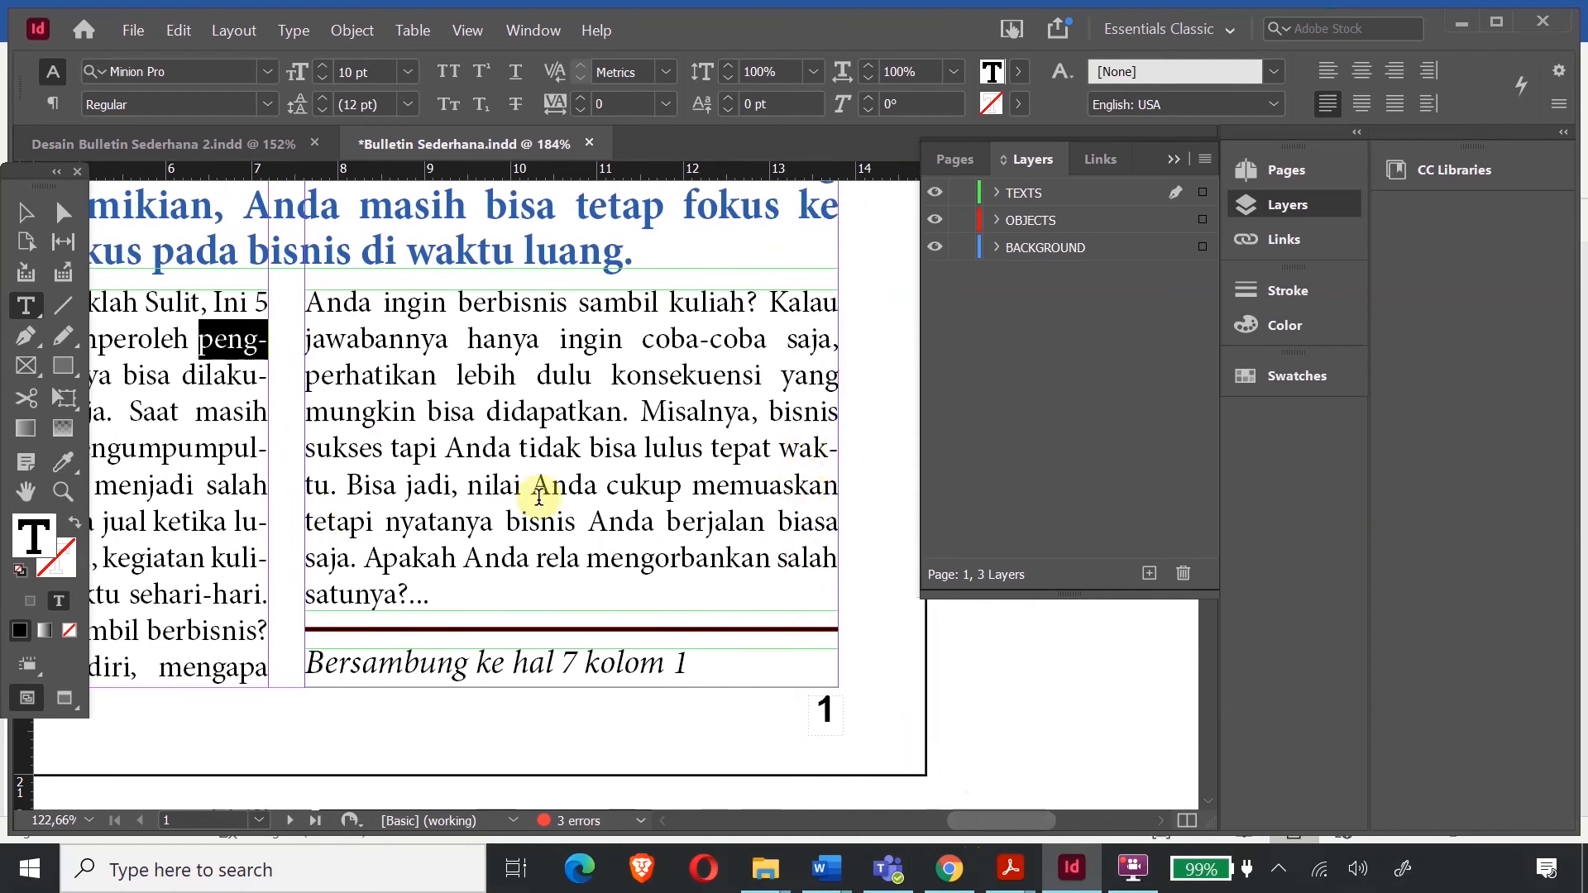
{"action": "scroll", "coordinate": [305, 537], "scroll_direction": "down", "scroll_amount": 6}
{"action": "scroll", "coordinate": [317, 554], "scroll_direction": "down", "scroll_amount": 10}
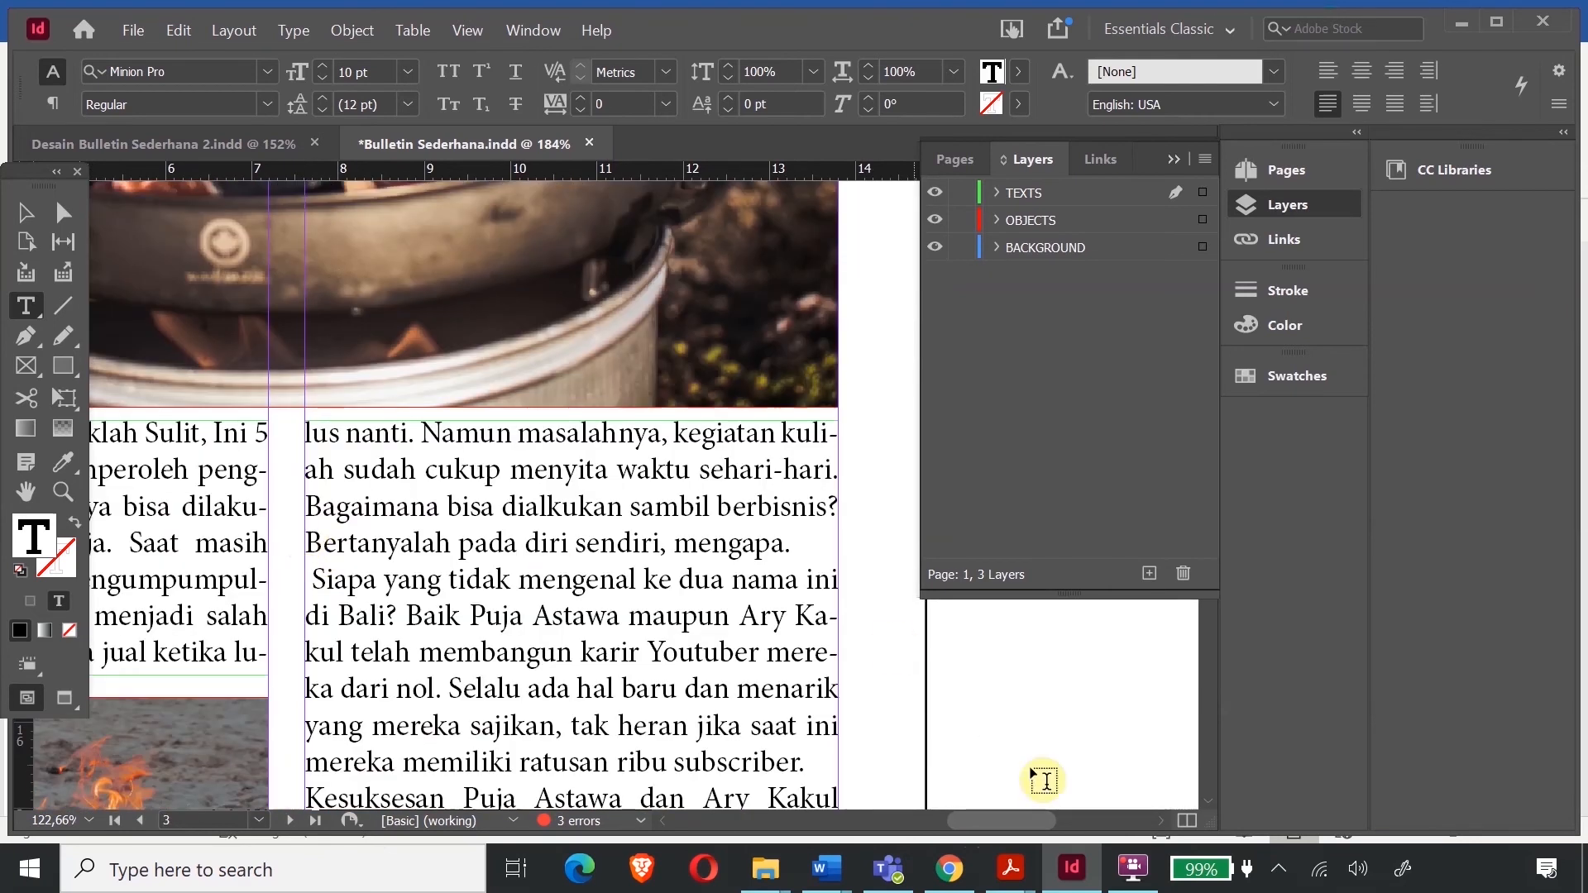
{"action": "left_click_drag", "start_coordinate": [1005, 816], "coordinate": [966, 822]}
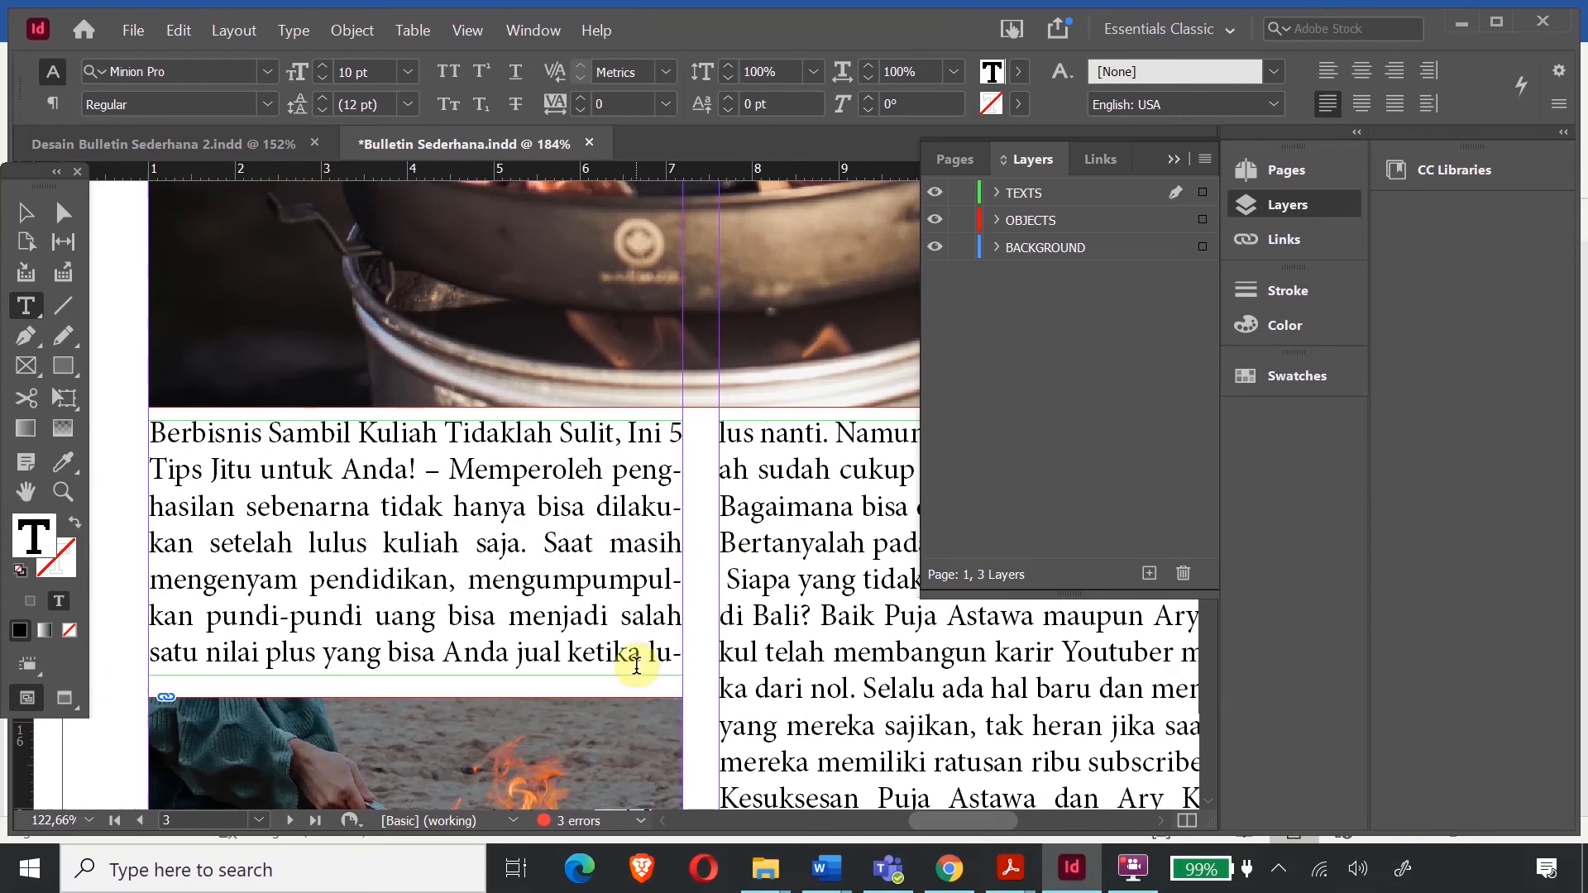
{"action": "left_click_drag", "start_coordinate": [966, 821], "coordinate": [873, 841]}
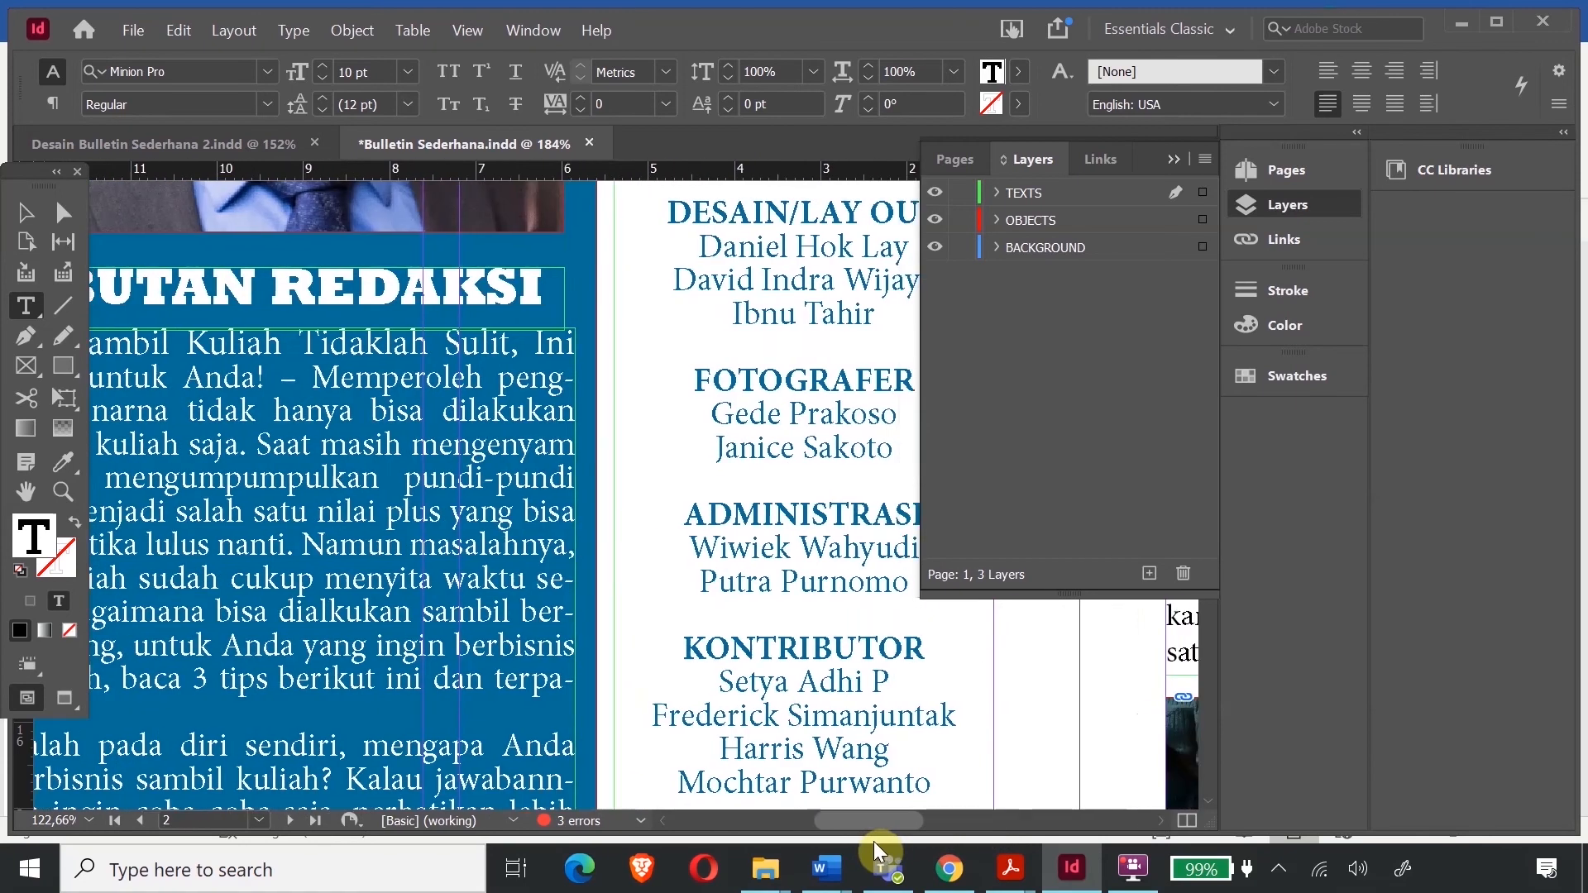
{"action": "scroll", "coordinate": [445, 539], "scroll_direction": "down", "scroll_amount": 1}
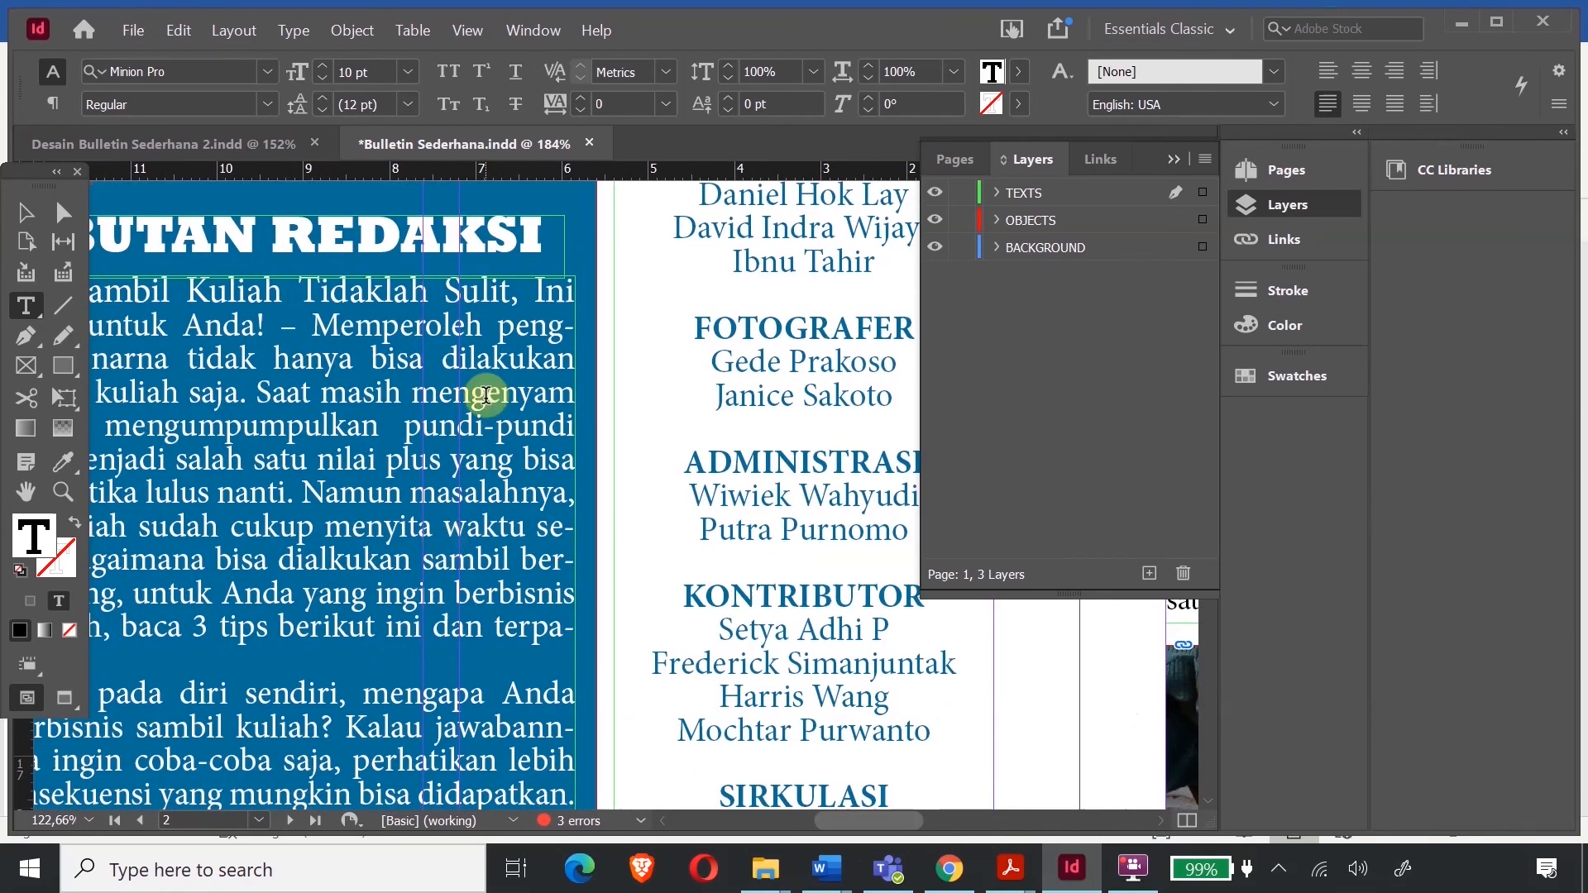
{"action": "scroll", "coordinate": [486, 395], "scroll_direction": "down", "scroll_amount": 3}
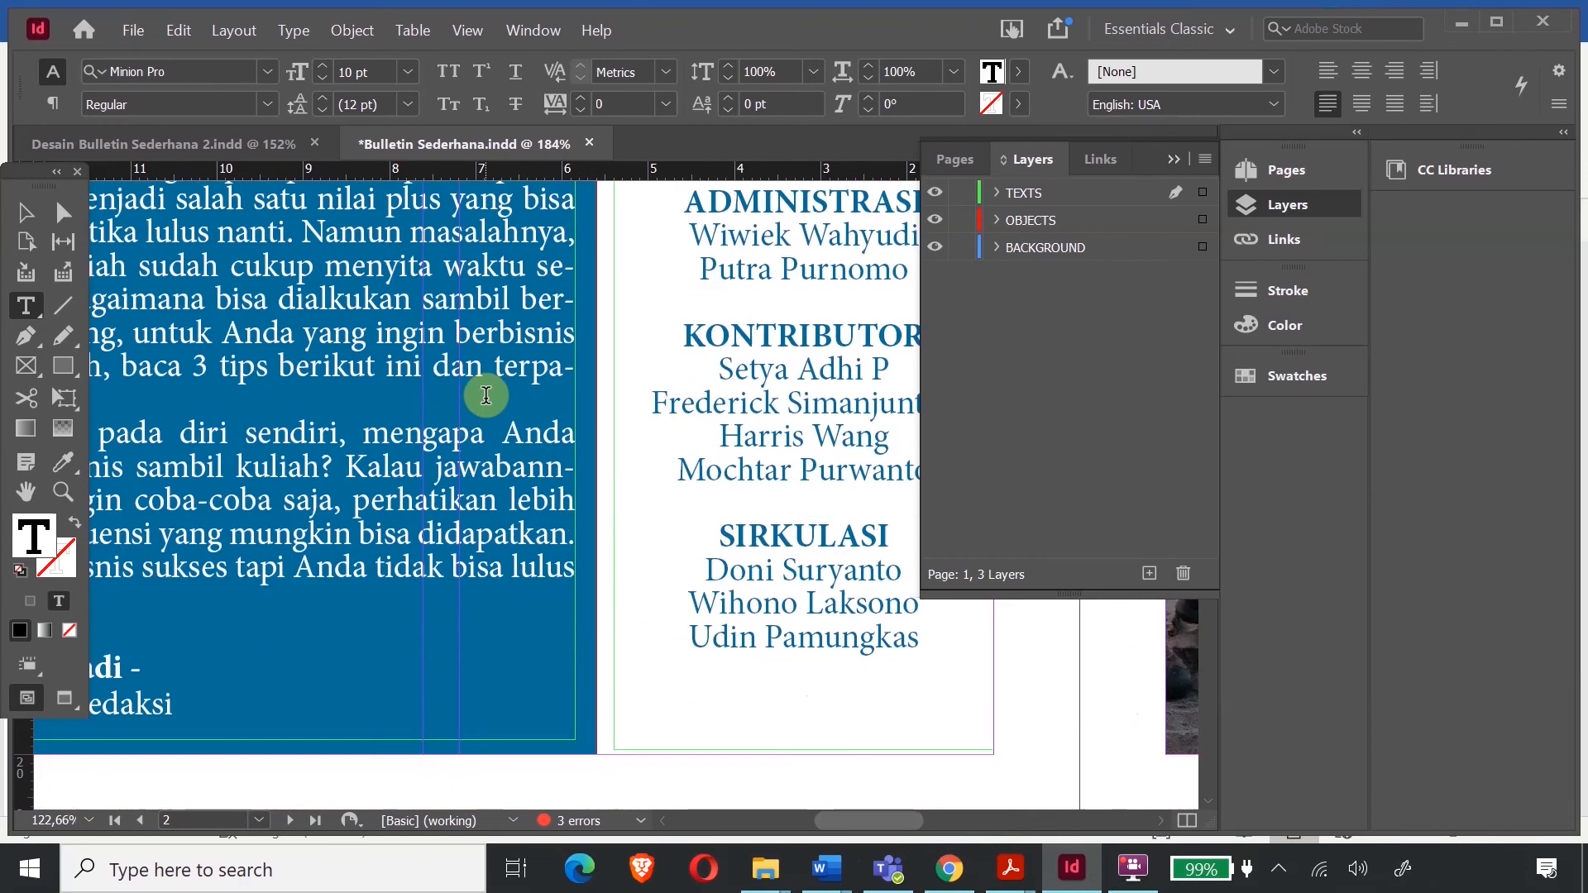
{"action": "scroll", "coordinate": [487, 395], "scroll_direction": "down", "scroll_amount": 2}
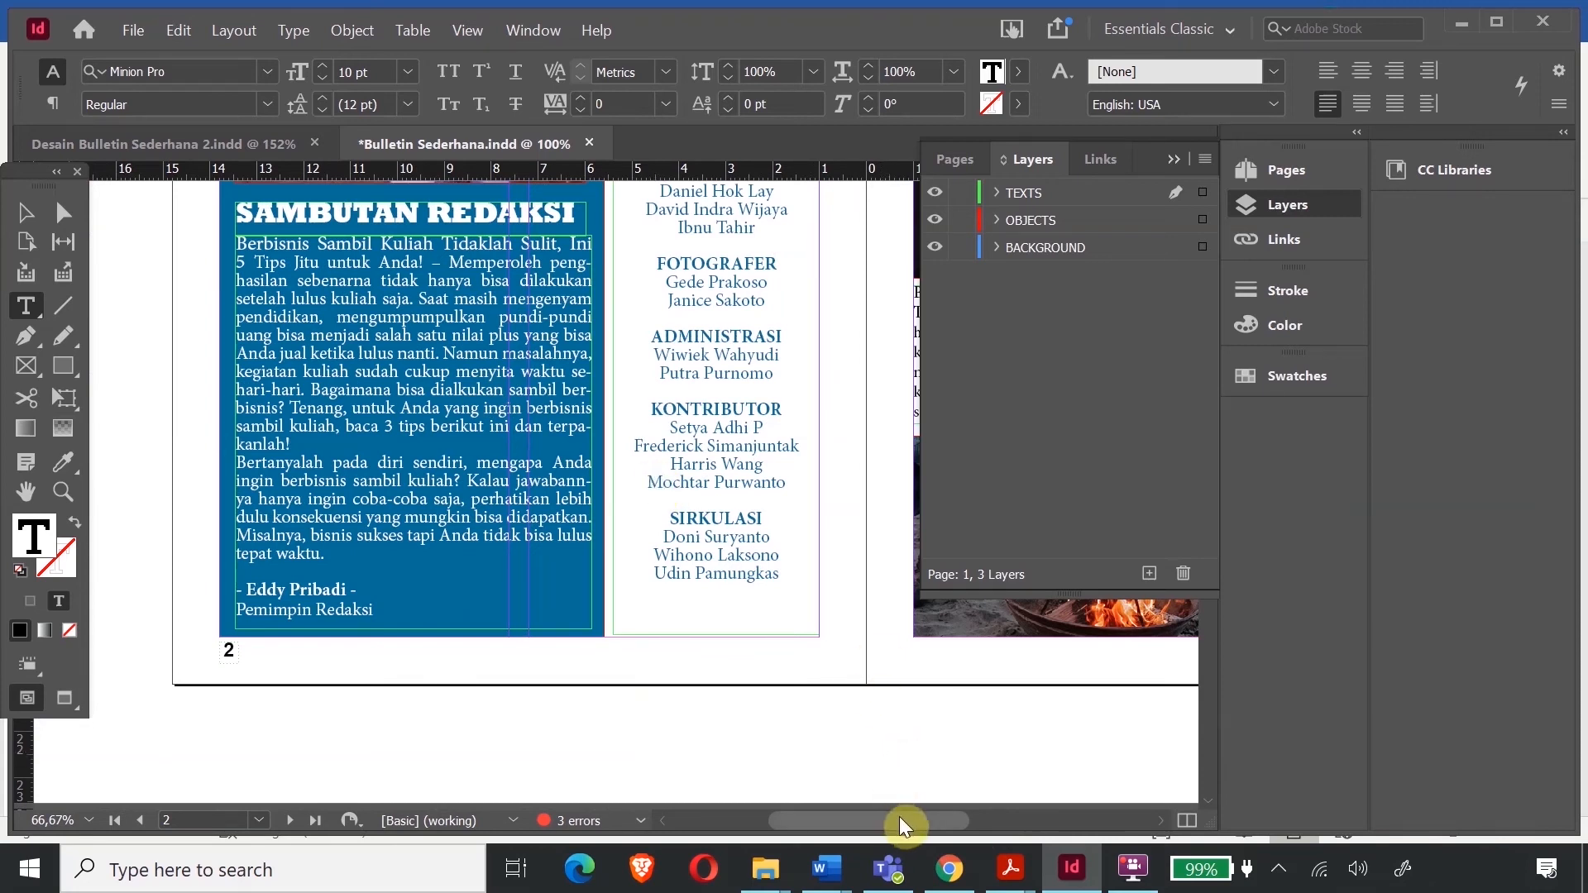
{"action": "left_click_drag", "start_coordinate": [890, 823], "coordinate": [1001, 846]}
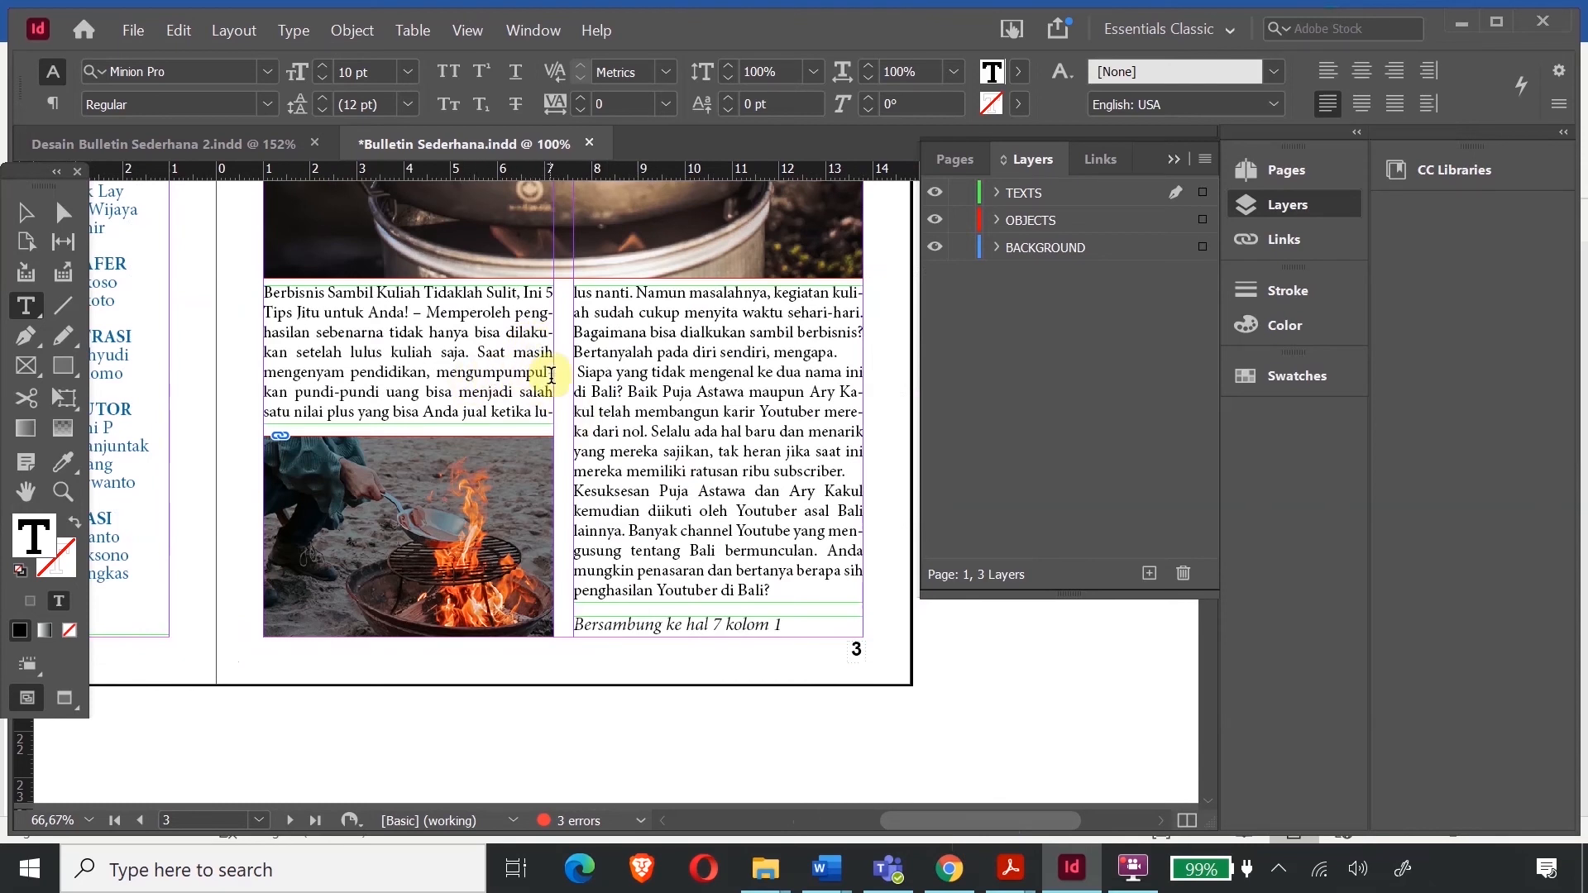
- Delete the repeated 'mpu' from 'mengumpumpul-' and scroll up to the DI LOKASI CAMPING headline
{"action": "left_click", "coordinate": [505, 372]}
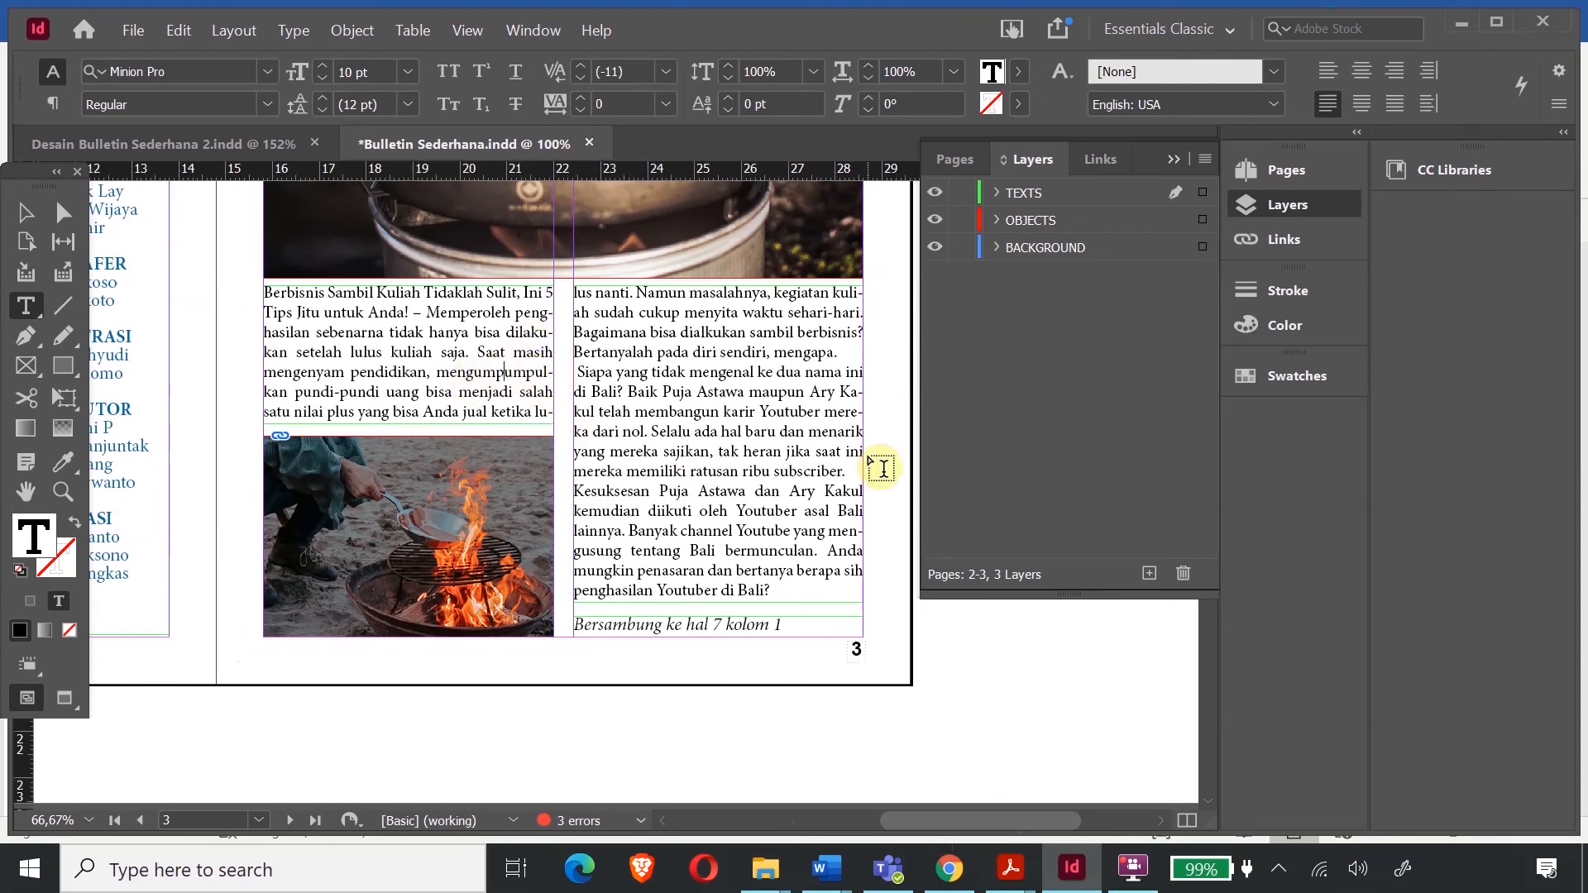
{"action": "key", "text": "Right"}
{"action": "key", "text": "shift+Right"}
{"action": "key", "text": "shift+Right"}
{"action": "key", "text": "shift+Right"}
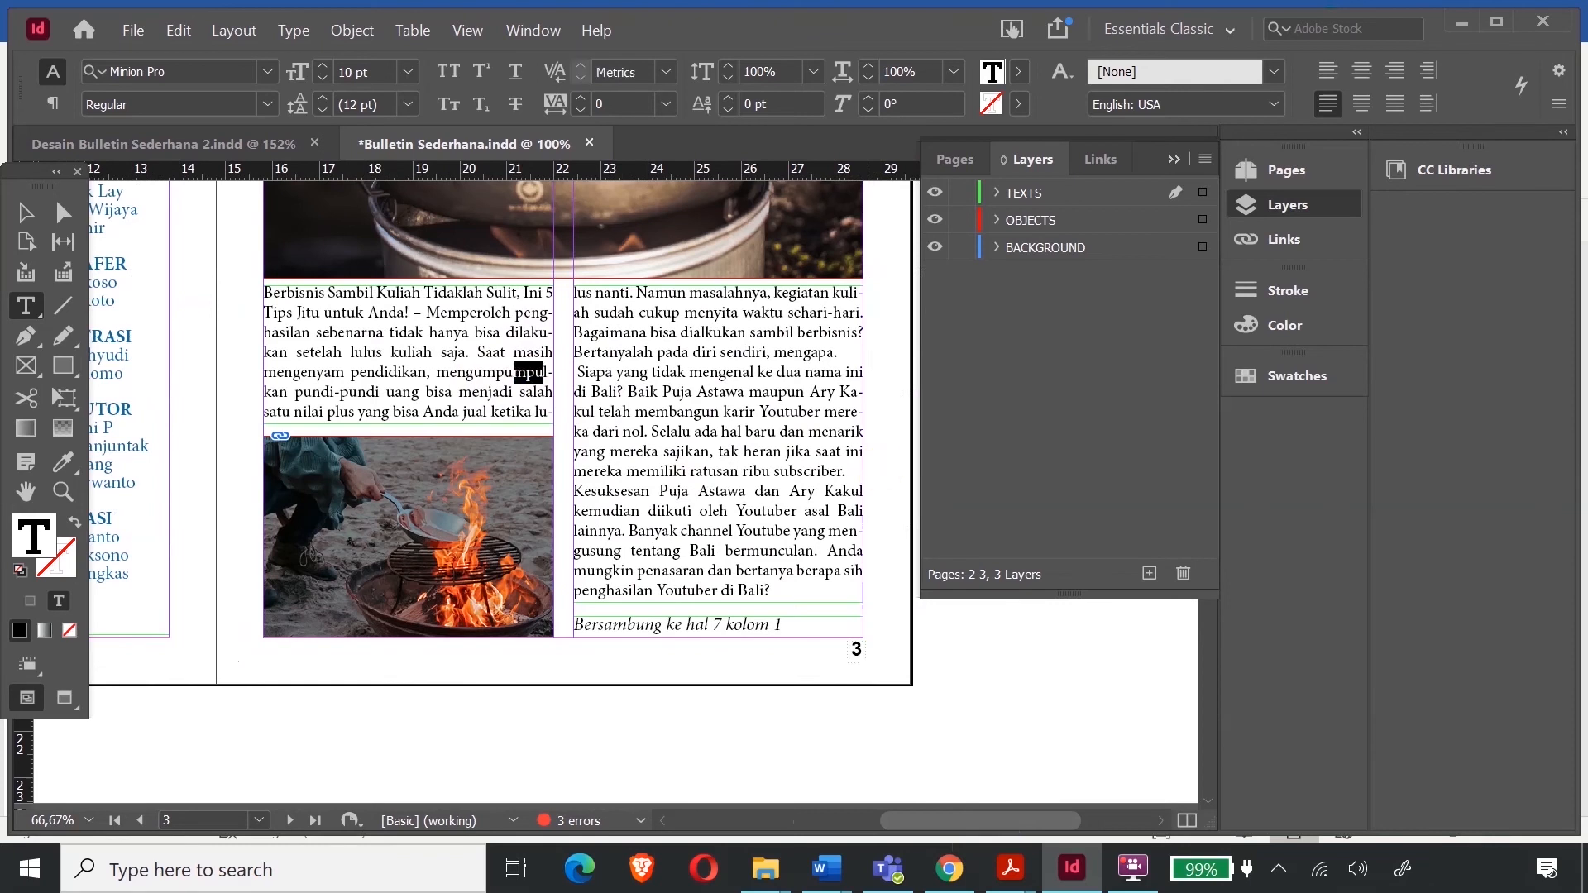
{"action": "key", "text": "BackSpace"}
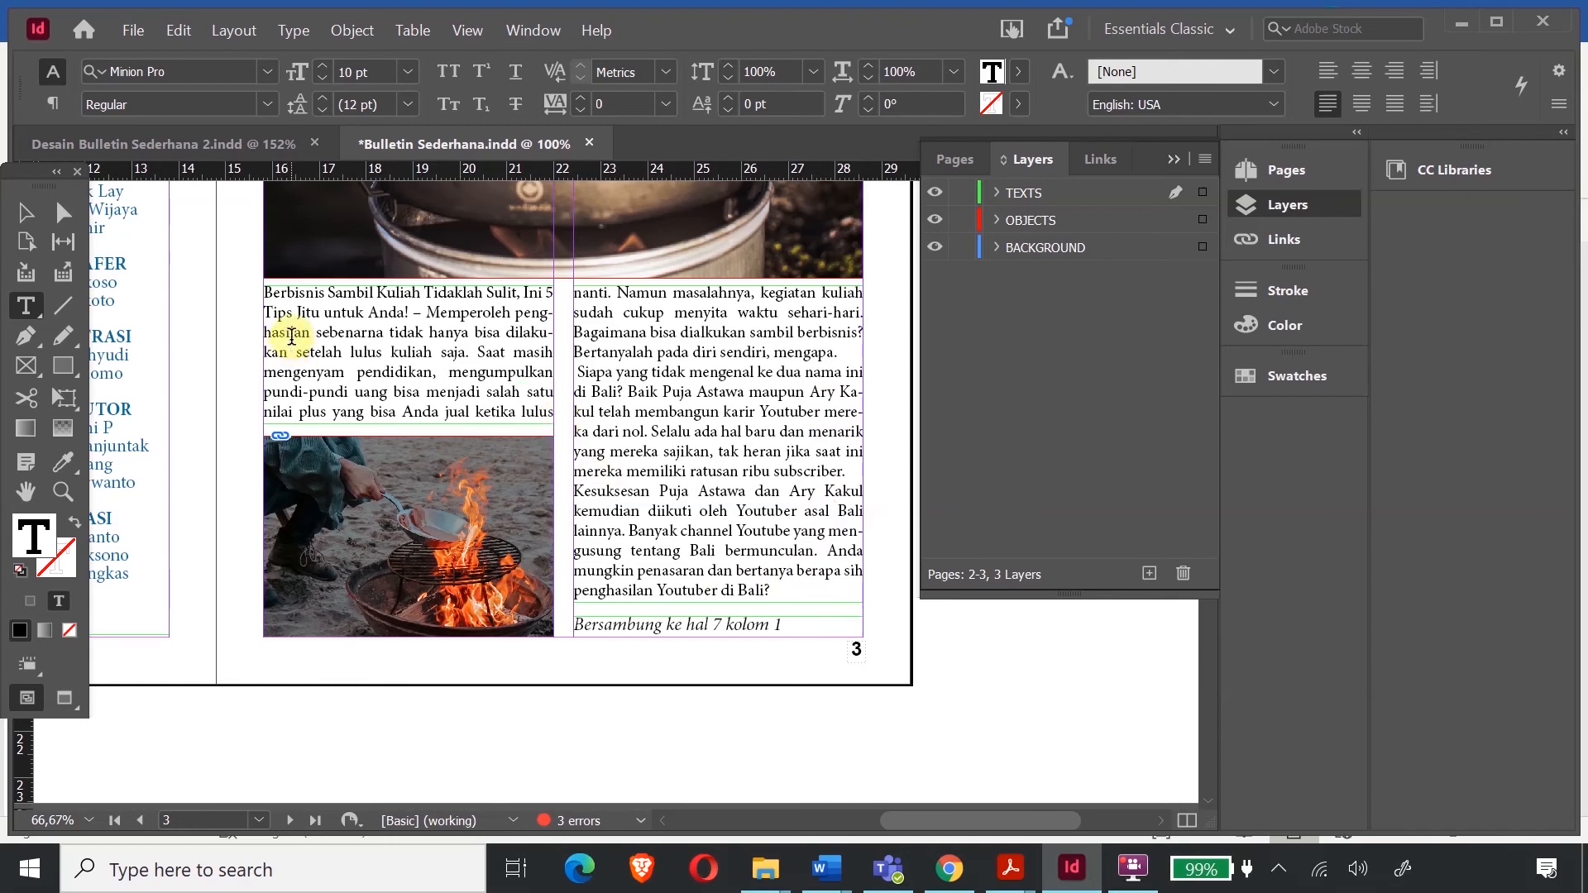
{"action": "scroll", "coordinate": [291, 336], "scroll_direction": "up", "scroll_amount": 2}
{"action": "scroll", "coordinate": [463, 421], "scroll_direction": "up", "scroll_amount": 6}
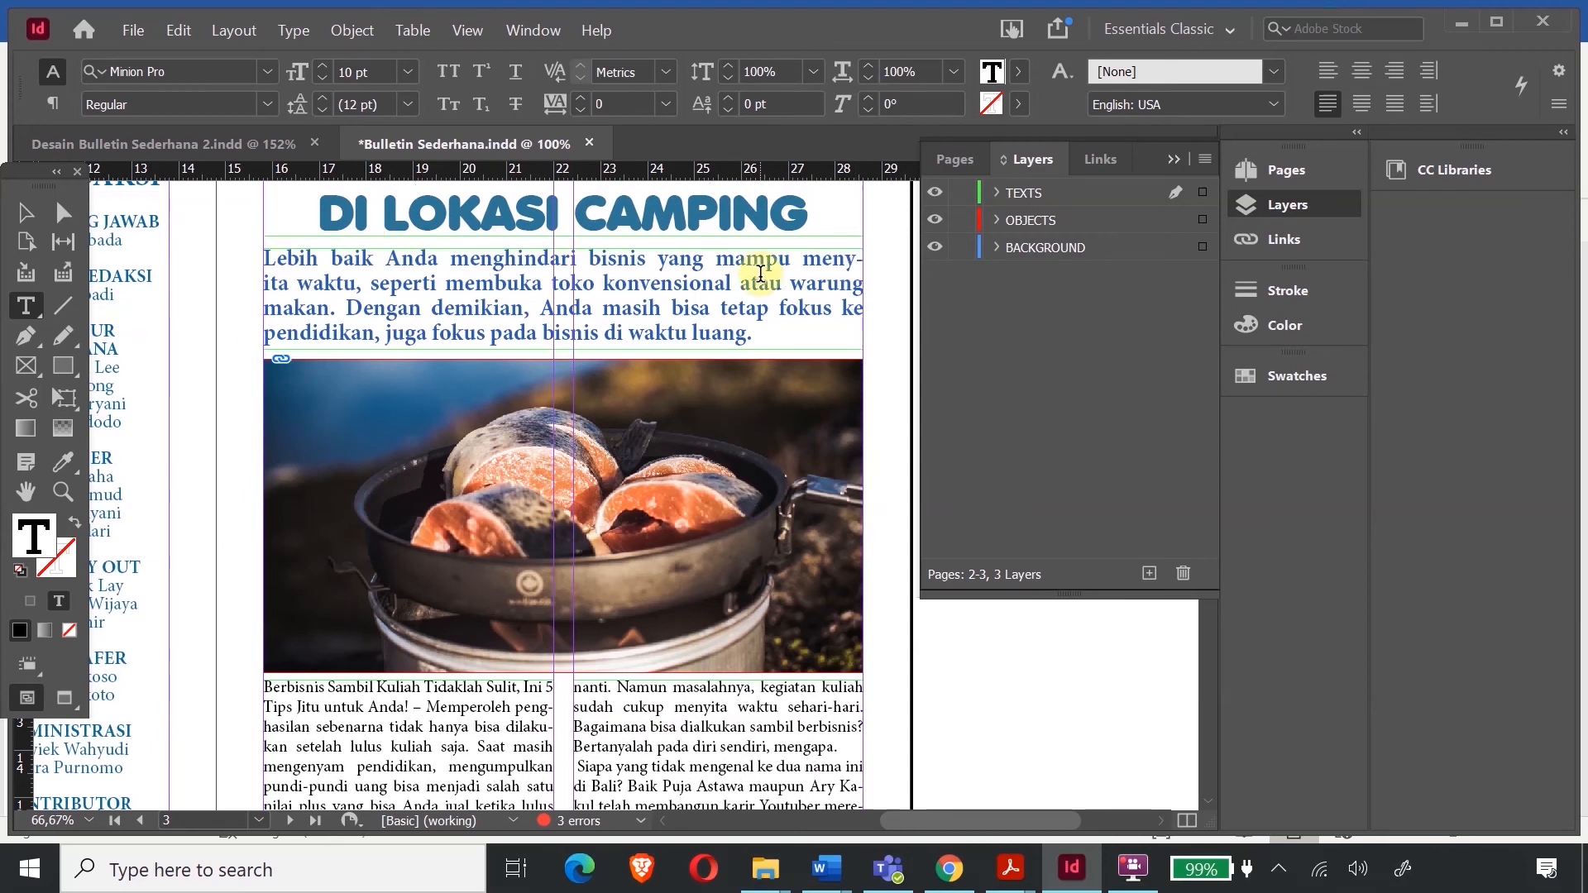
- Uncheck Hyphenate in the Paragraph panel for page 3's whole blue intro paragraph
{"action": "left_click", "coordinate": [865, 259]}
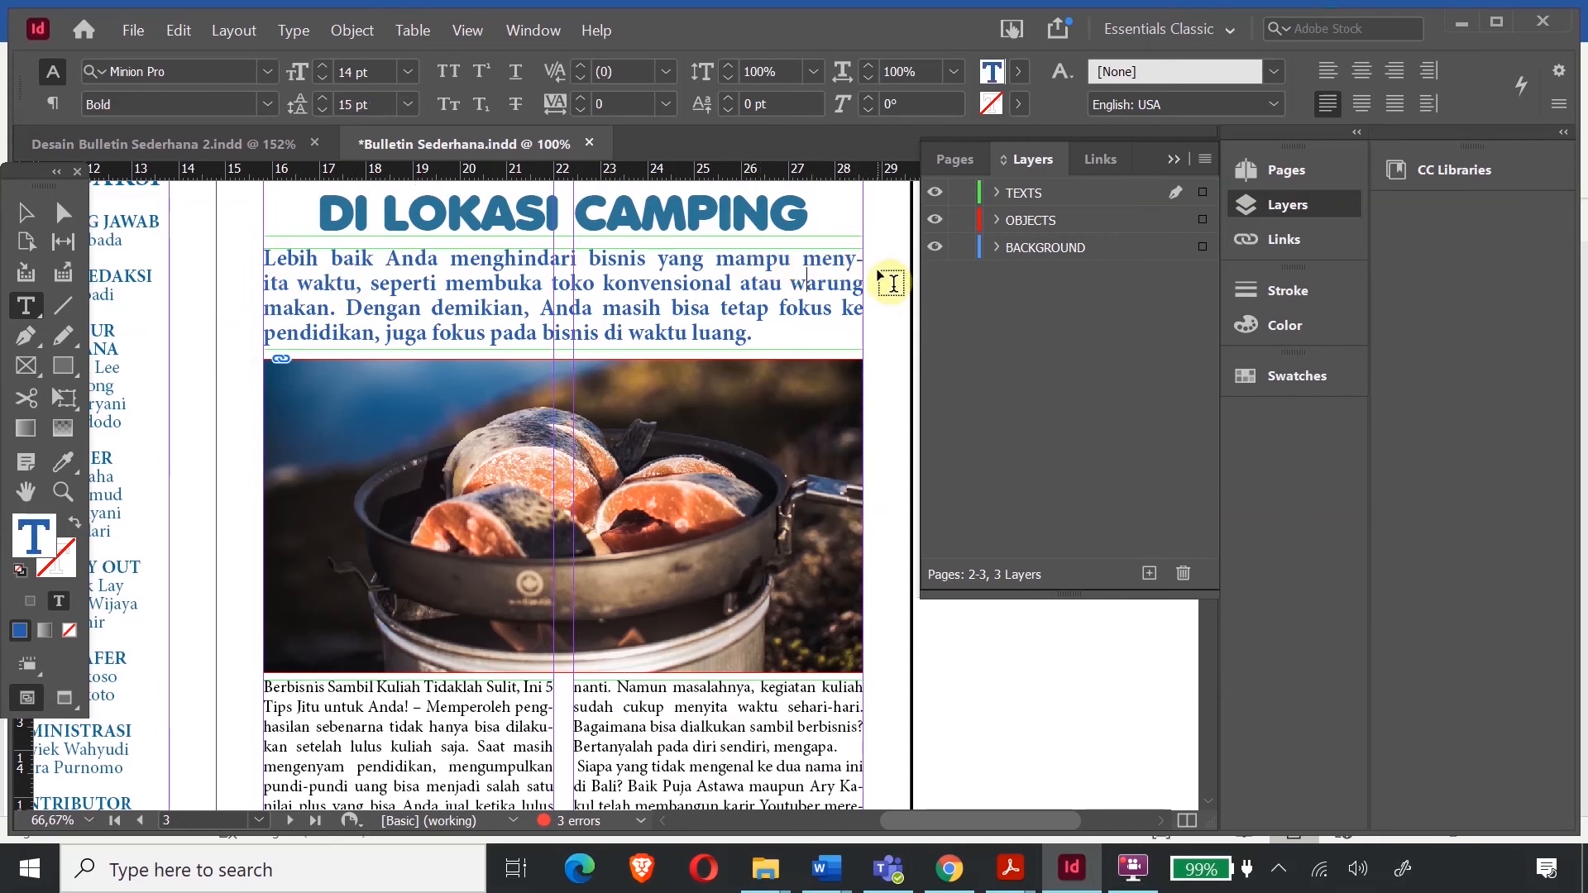
{"action": "left_click", "coordinate": [756, 342]}
{"action": "left_click_drag", "start_coordinate": [757, 342], "coordinate": [261, 263]}
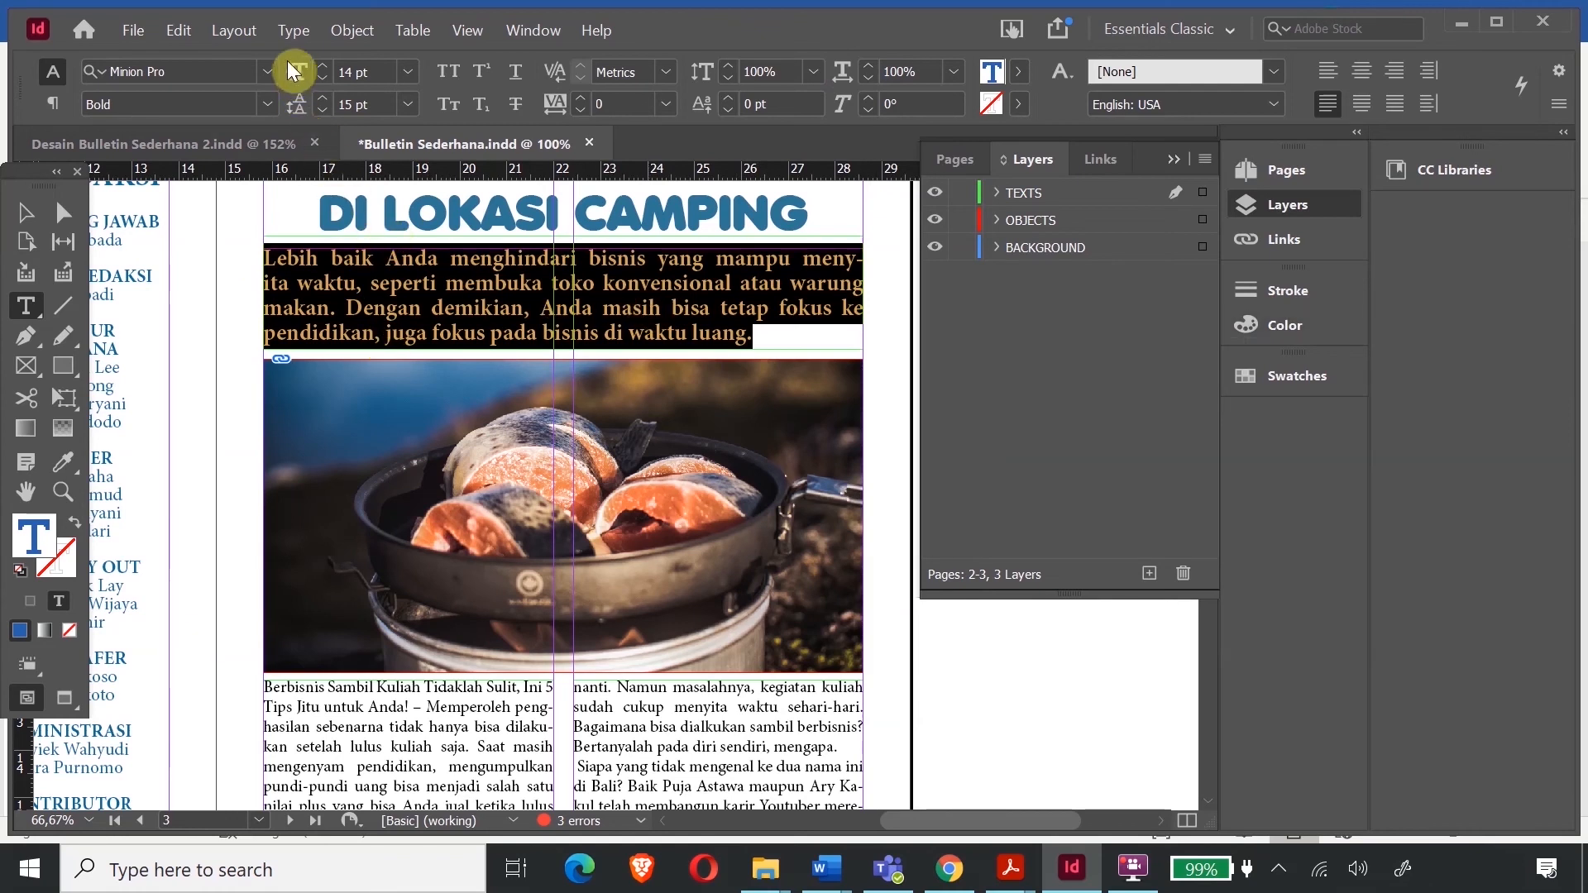
{"action": "left_click", "coordinate": [291, 31]}
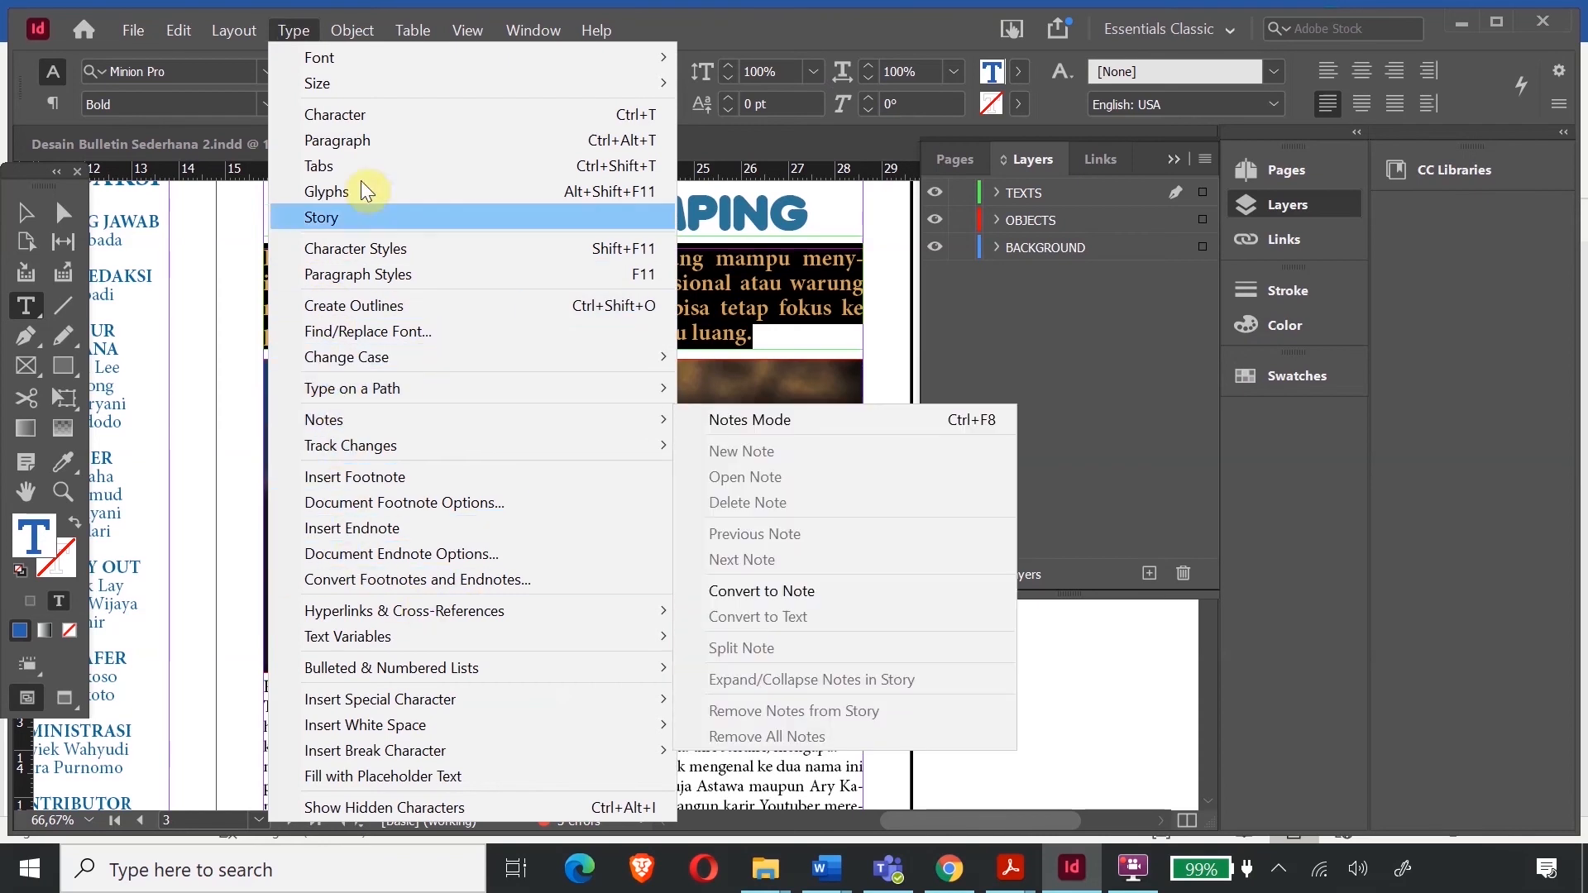
{"action": "left_click", "coordinate": [349, 140]}
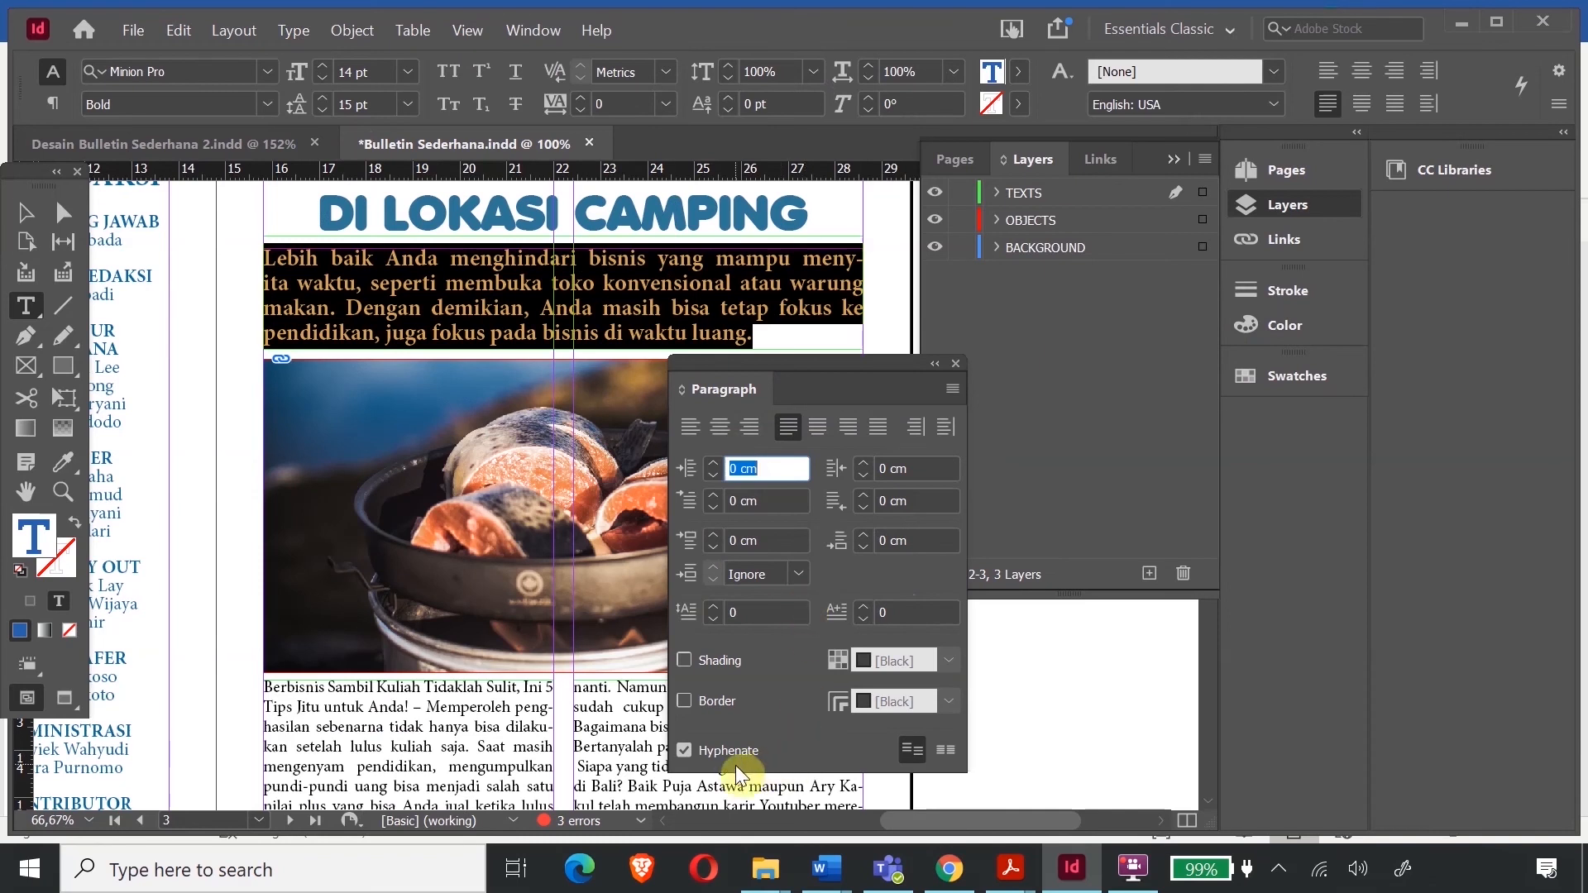
{"action": "left_click", "coordinate": [683, 750]}
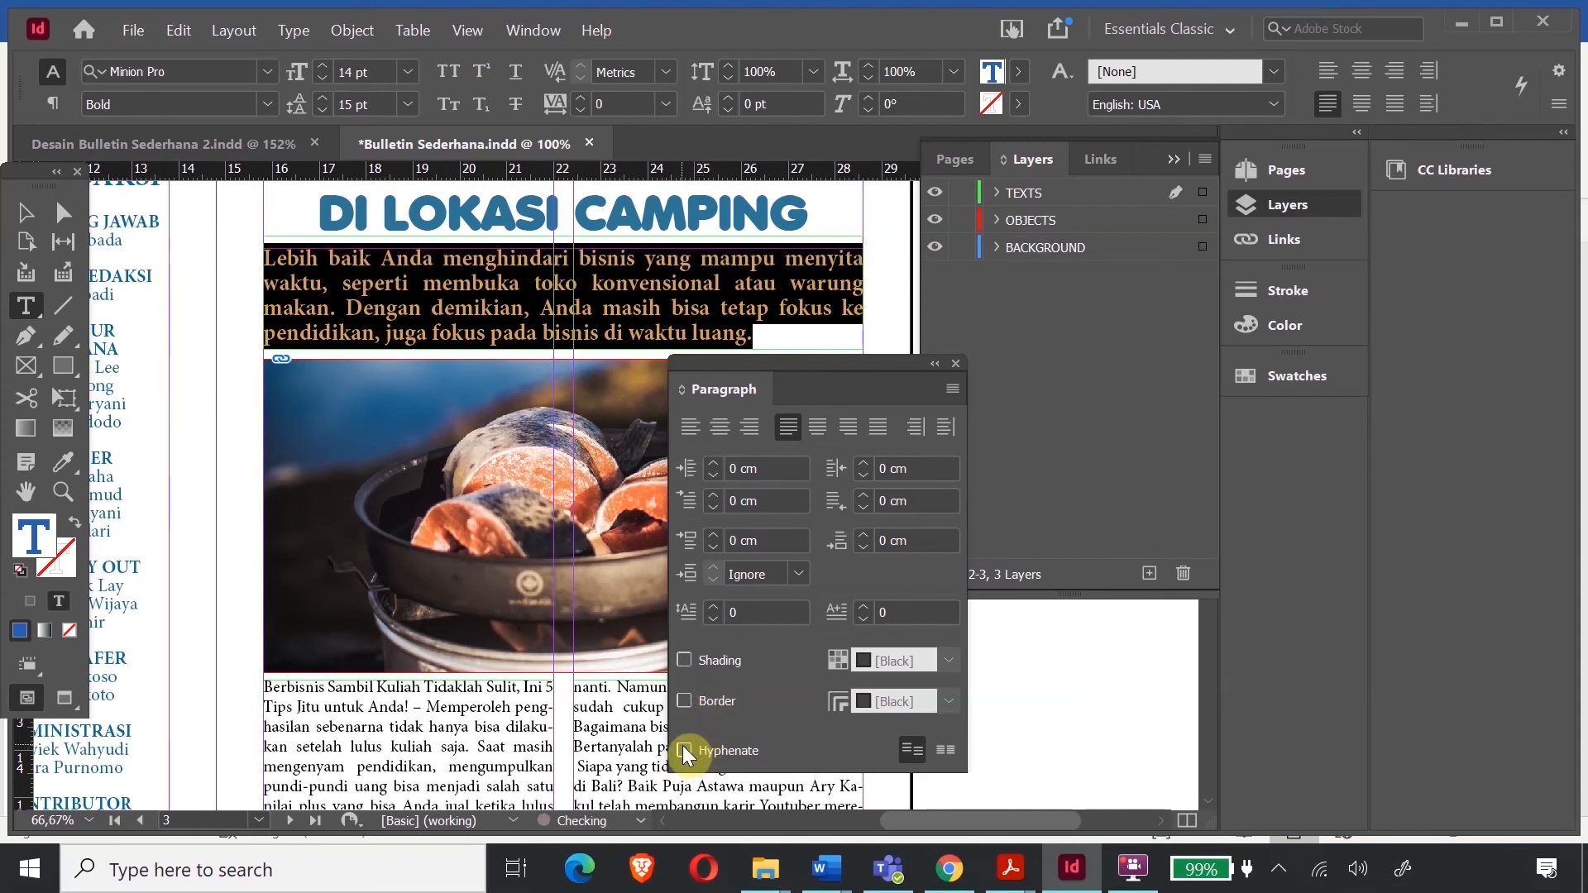
{"action": "left_click", "coordinate": [819, 257]}
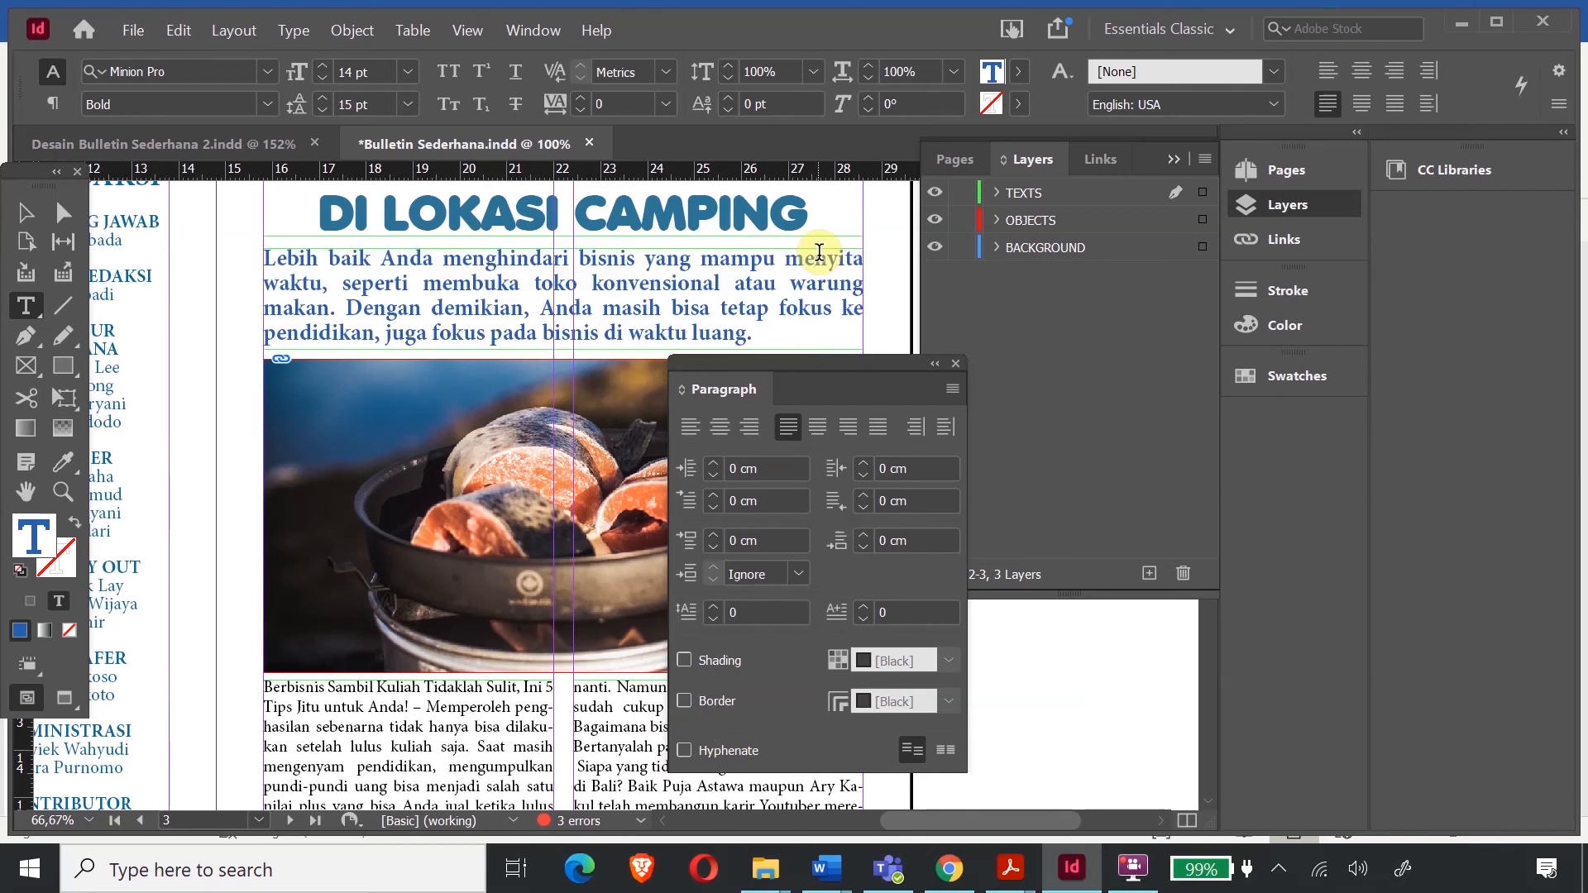
{"action": "left_click", "coordinate": [956, 364]}
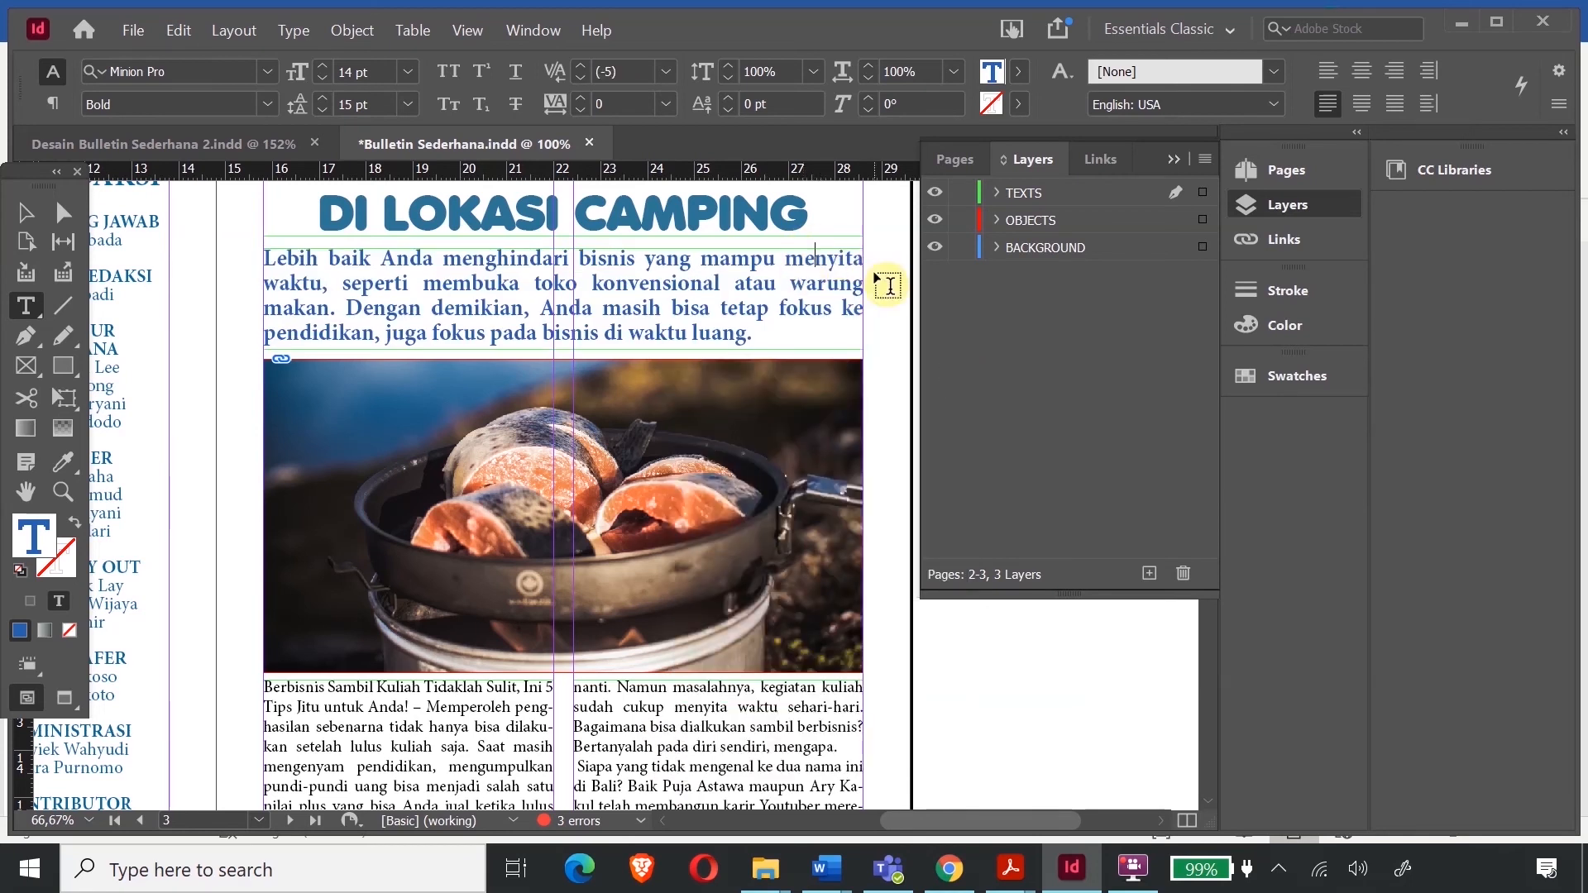
{"action": "scroll", "coordinate": [637, 513], "scroll_direction": "down", "scroll_amount": 3}
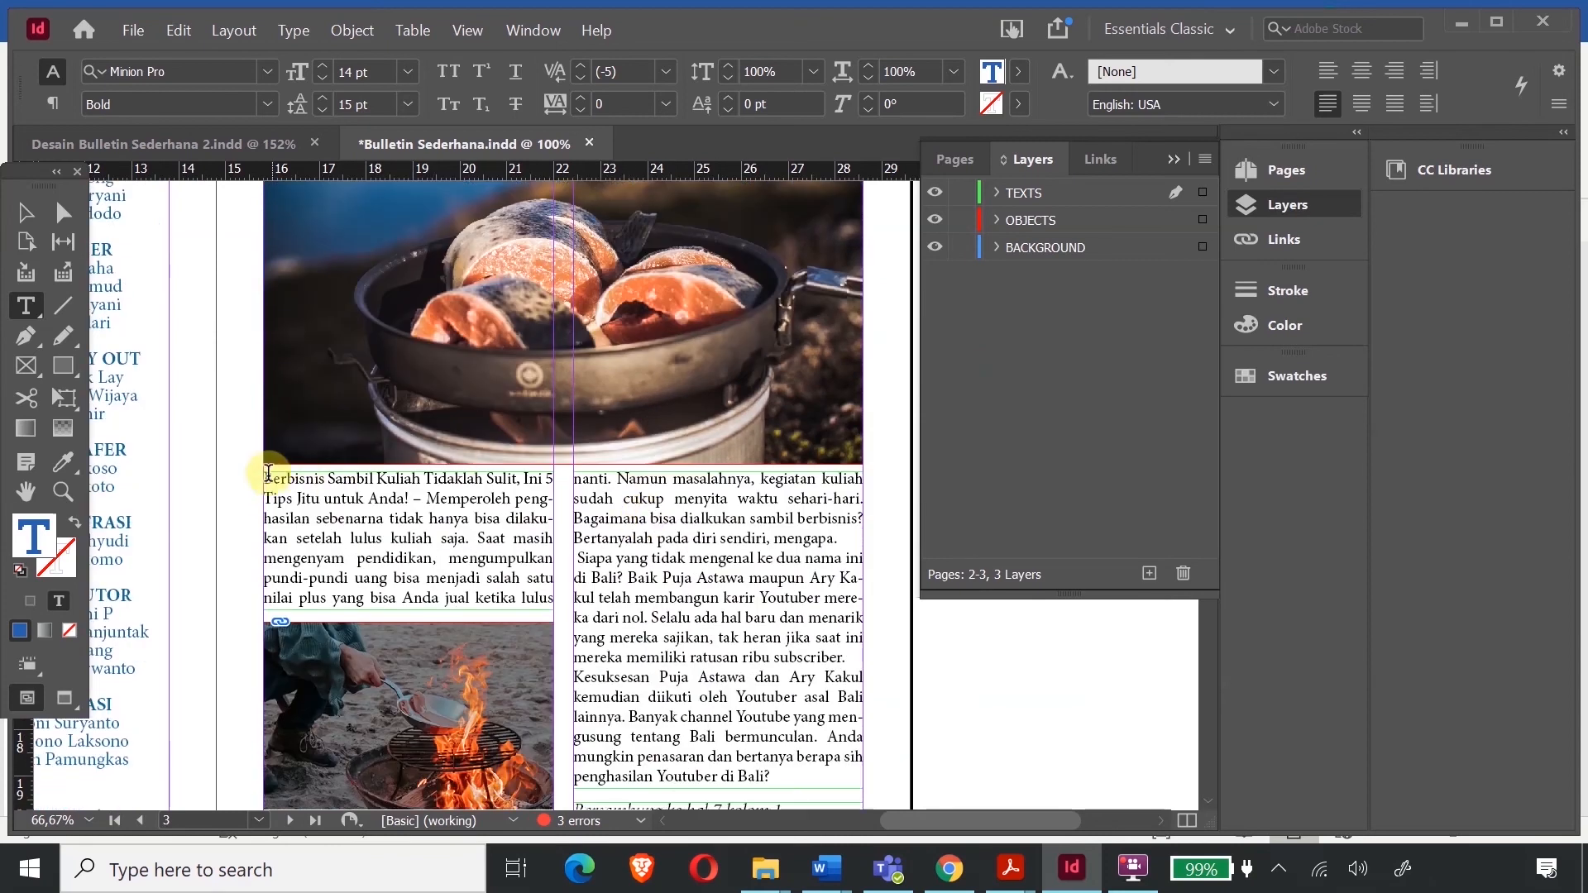
- Turn off hyphenation for the two-column body text in the Paragraph panel
{"action": "left_click_drag", "start_coordinate": [265, 480], "coordinate": [781, 770]}
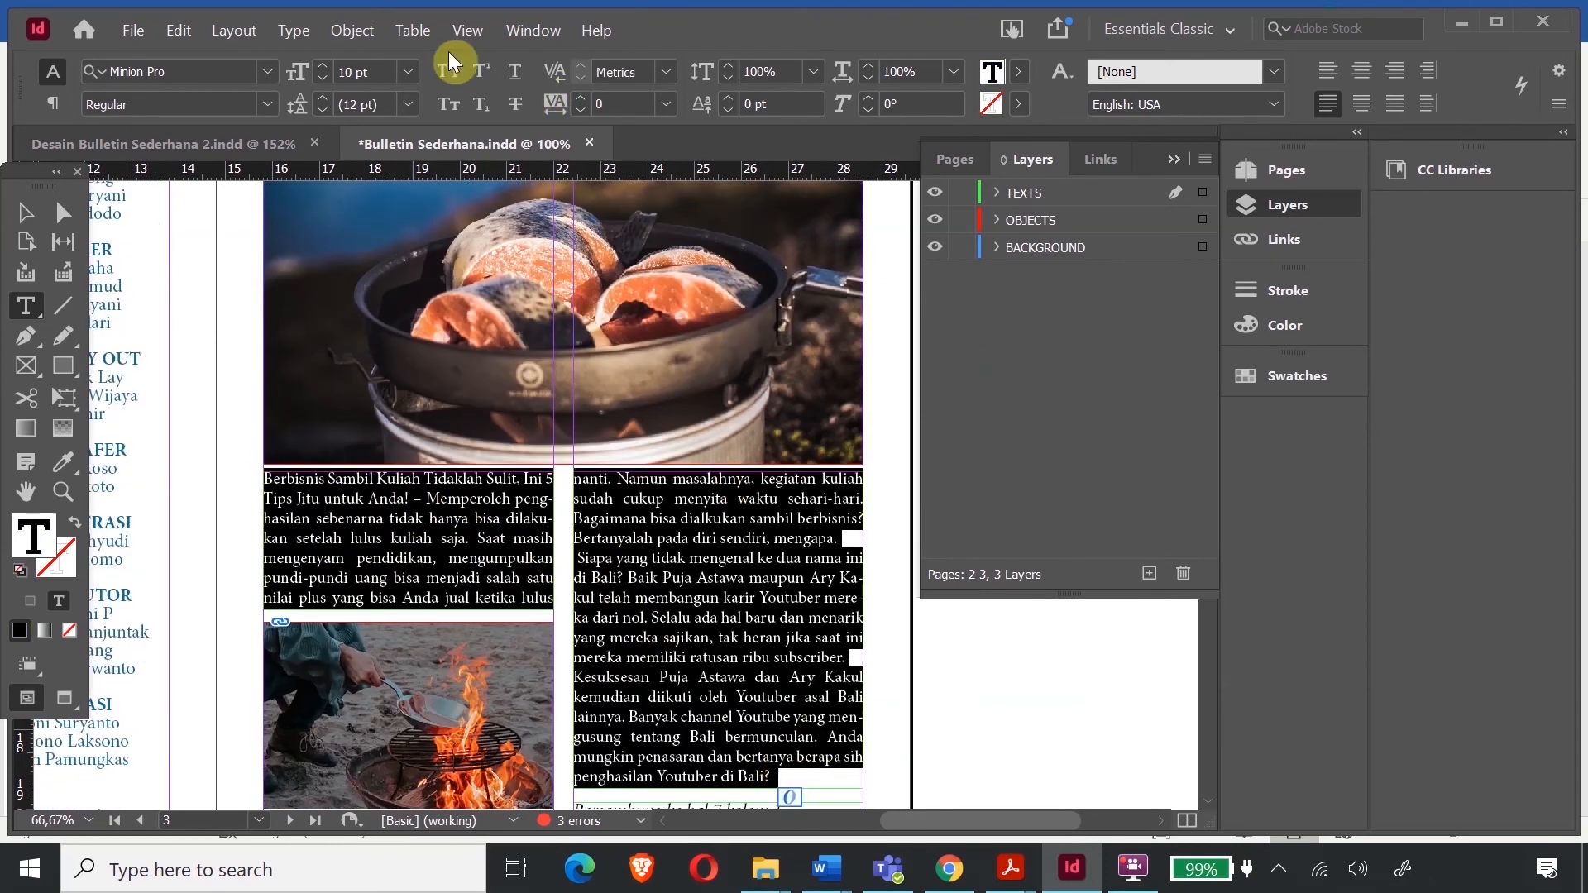
{"action": "left_click", "coordinate": [292, 31]}
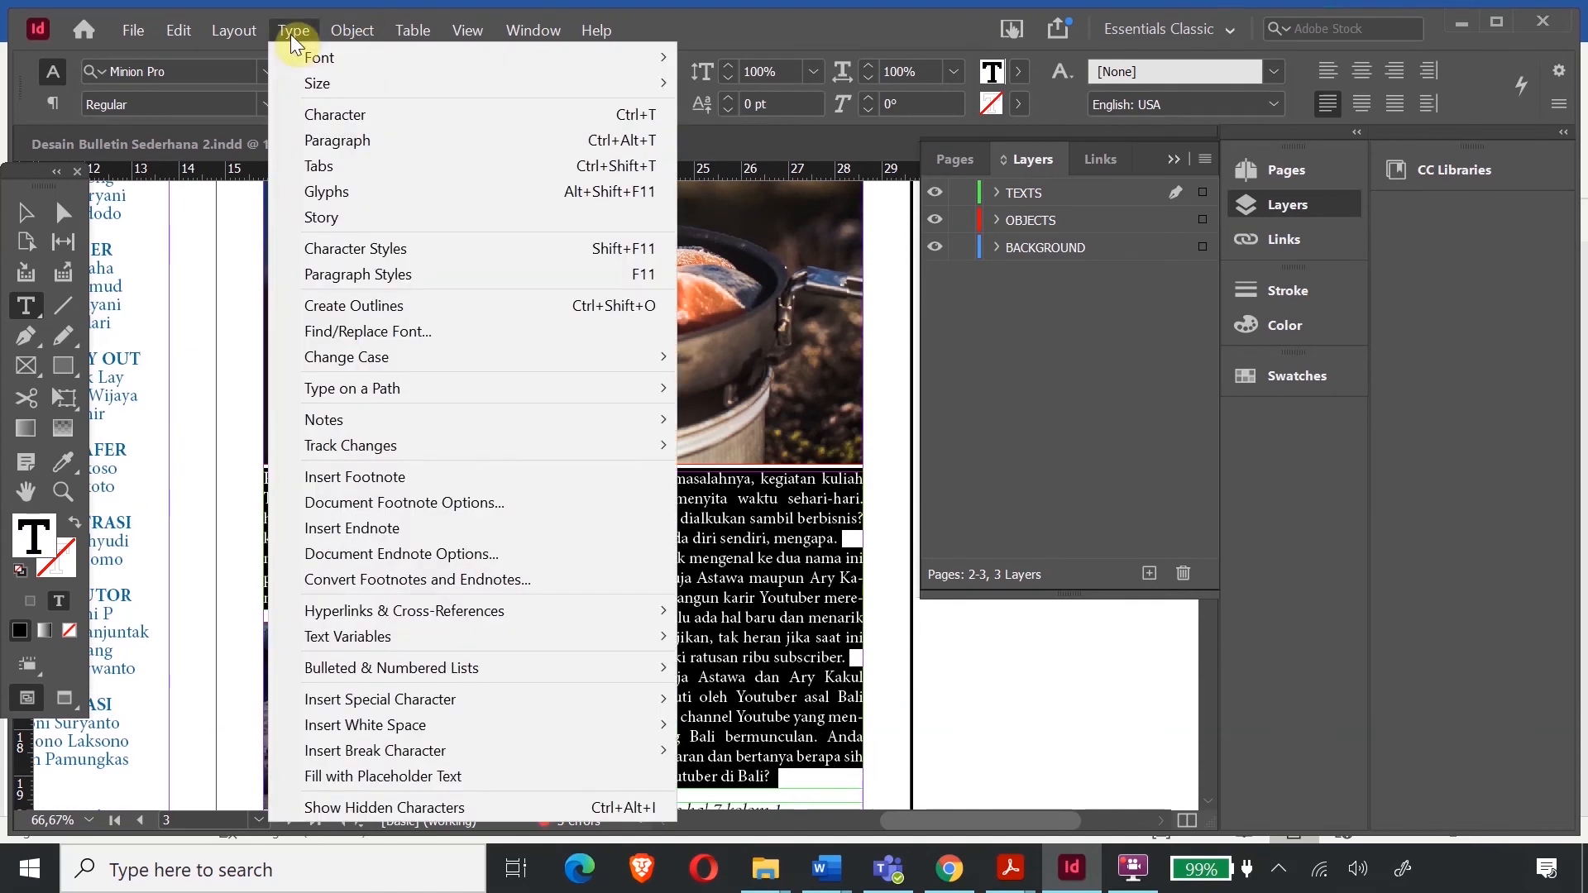
{"action": "left_click", "coordinate": [335, 147]}
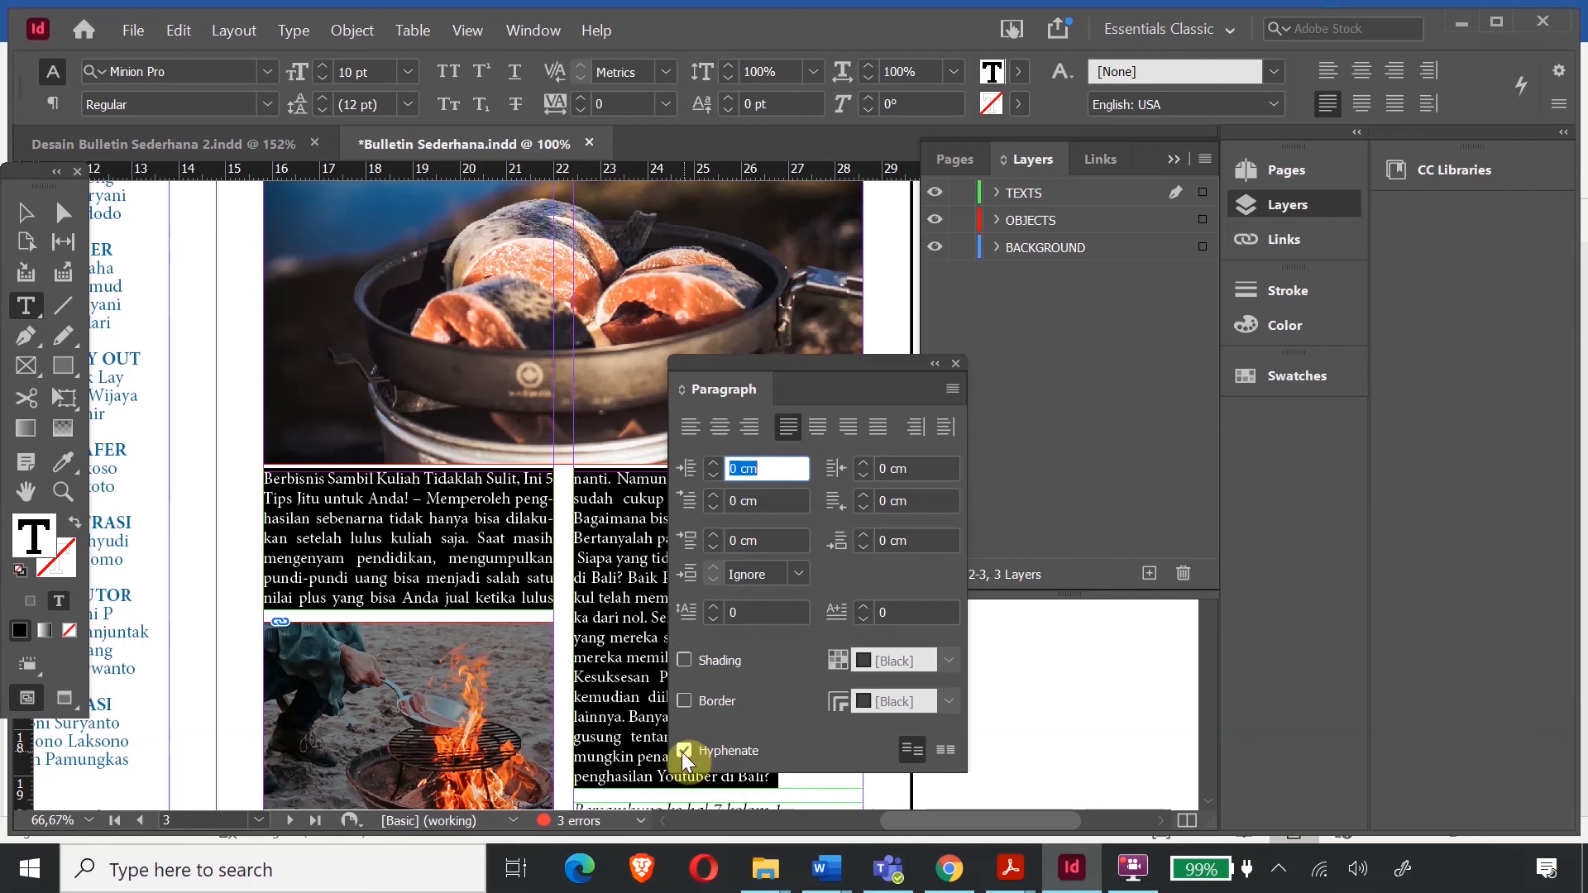
{"action": "left_click", "coordinate": [683, 751]}
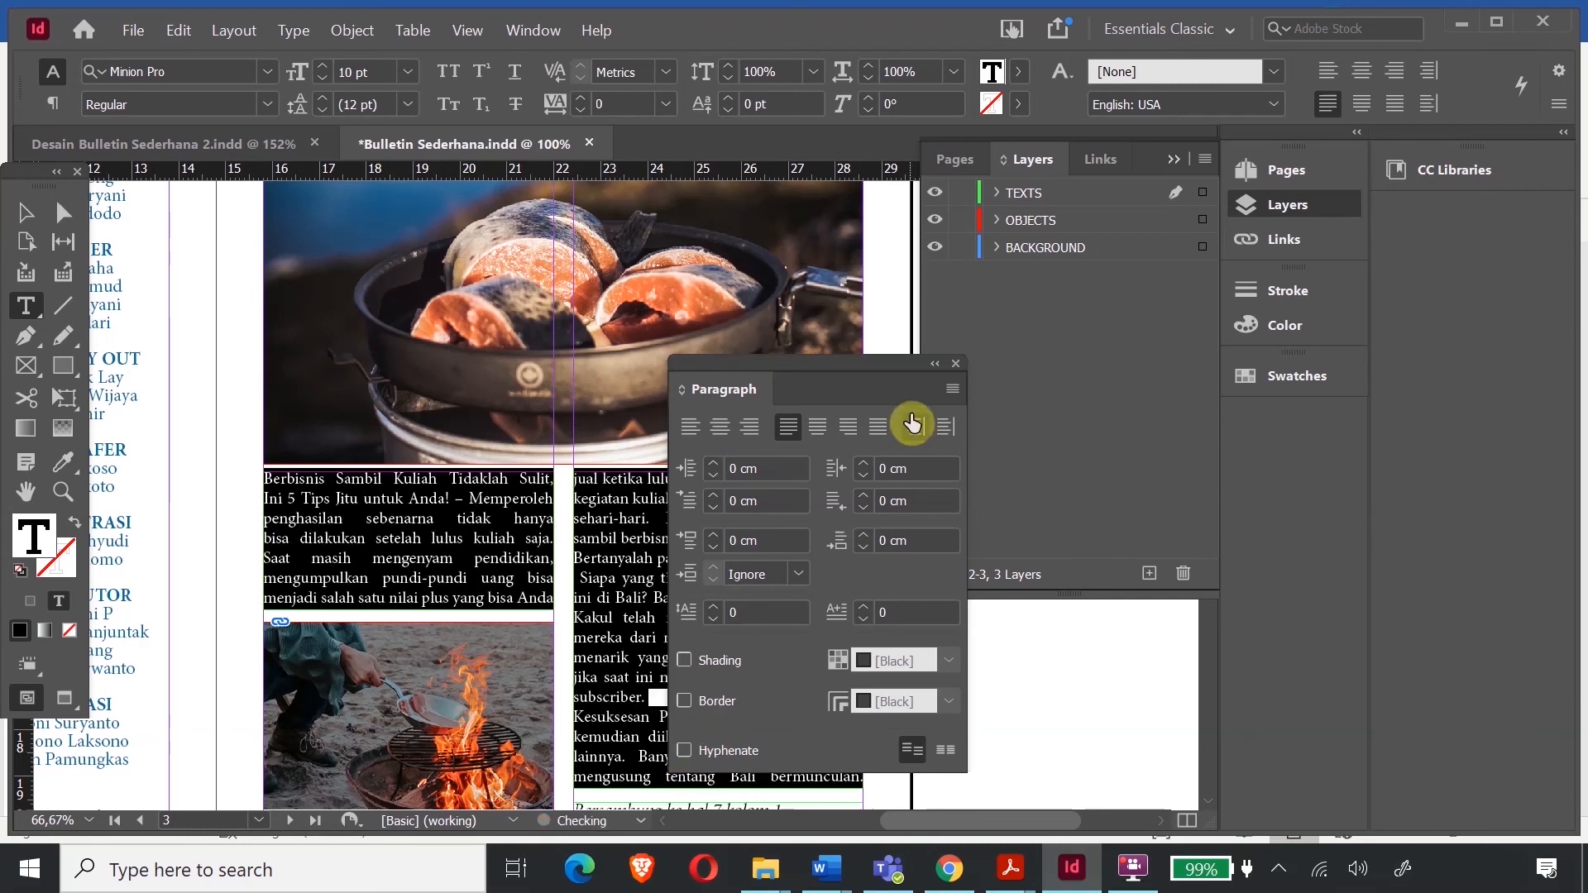
{"action": "left_click", "coordinate": [955, 364]}
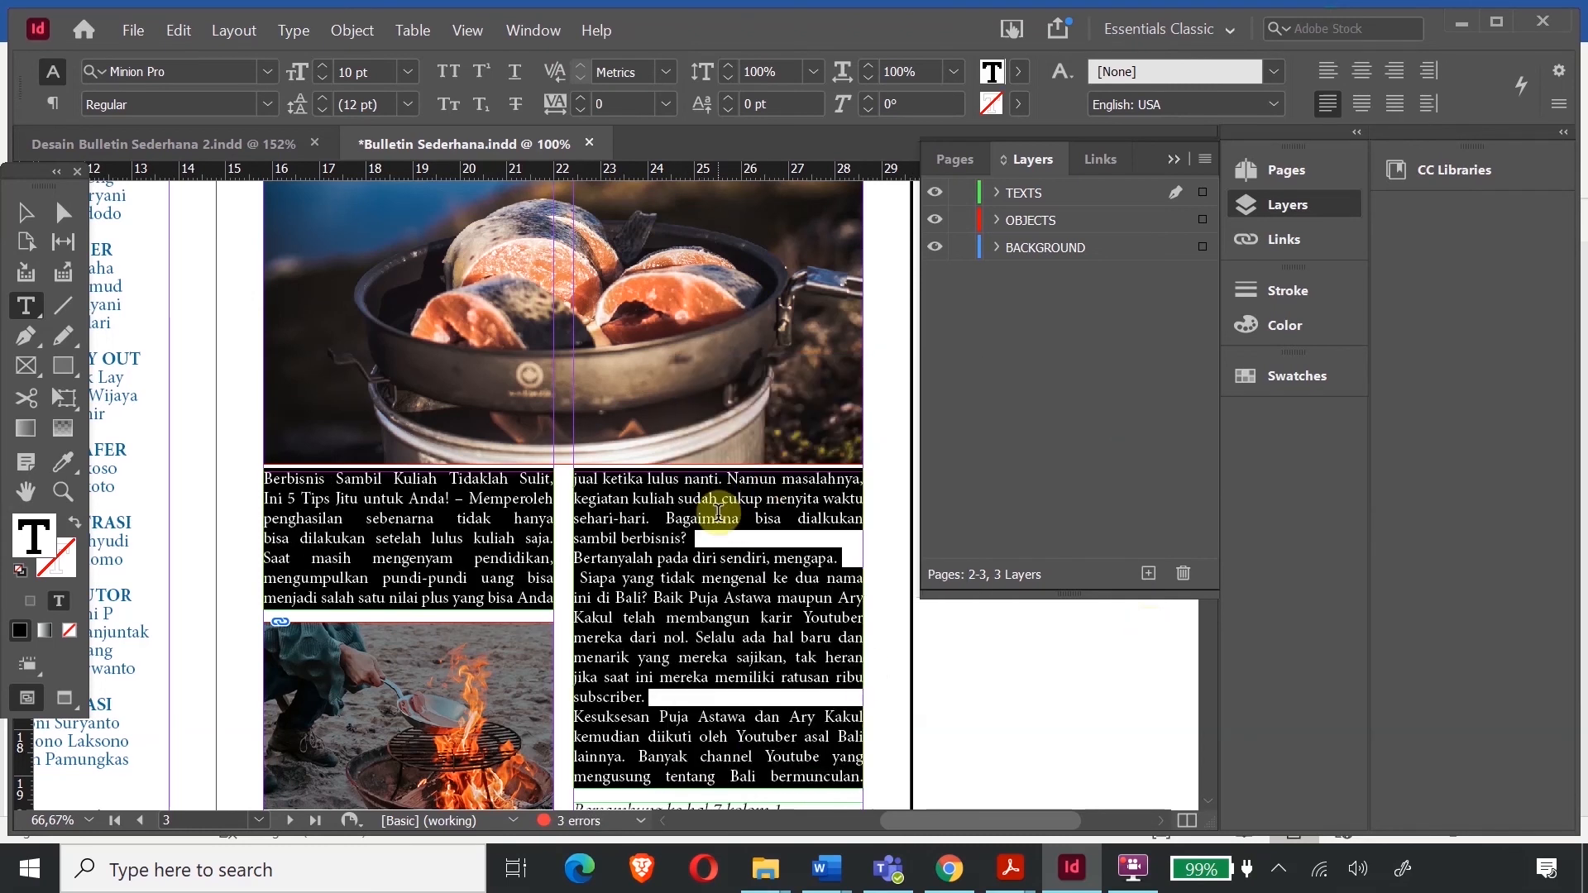
- Delete the stray space and line break before 'Siapa'
{"action": "left_click", "coordinate": [655, 600]}
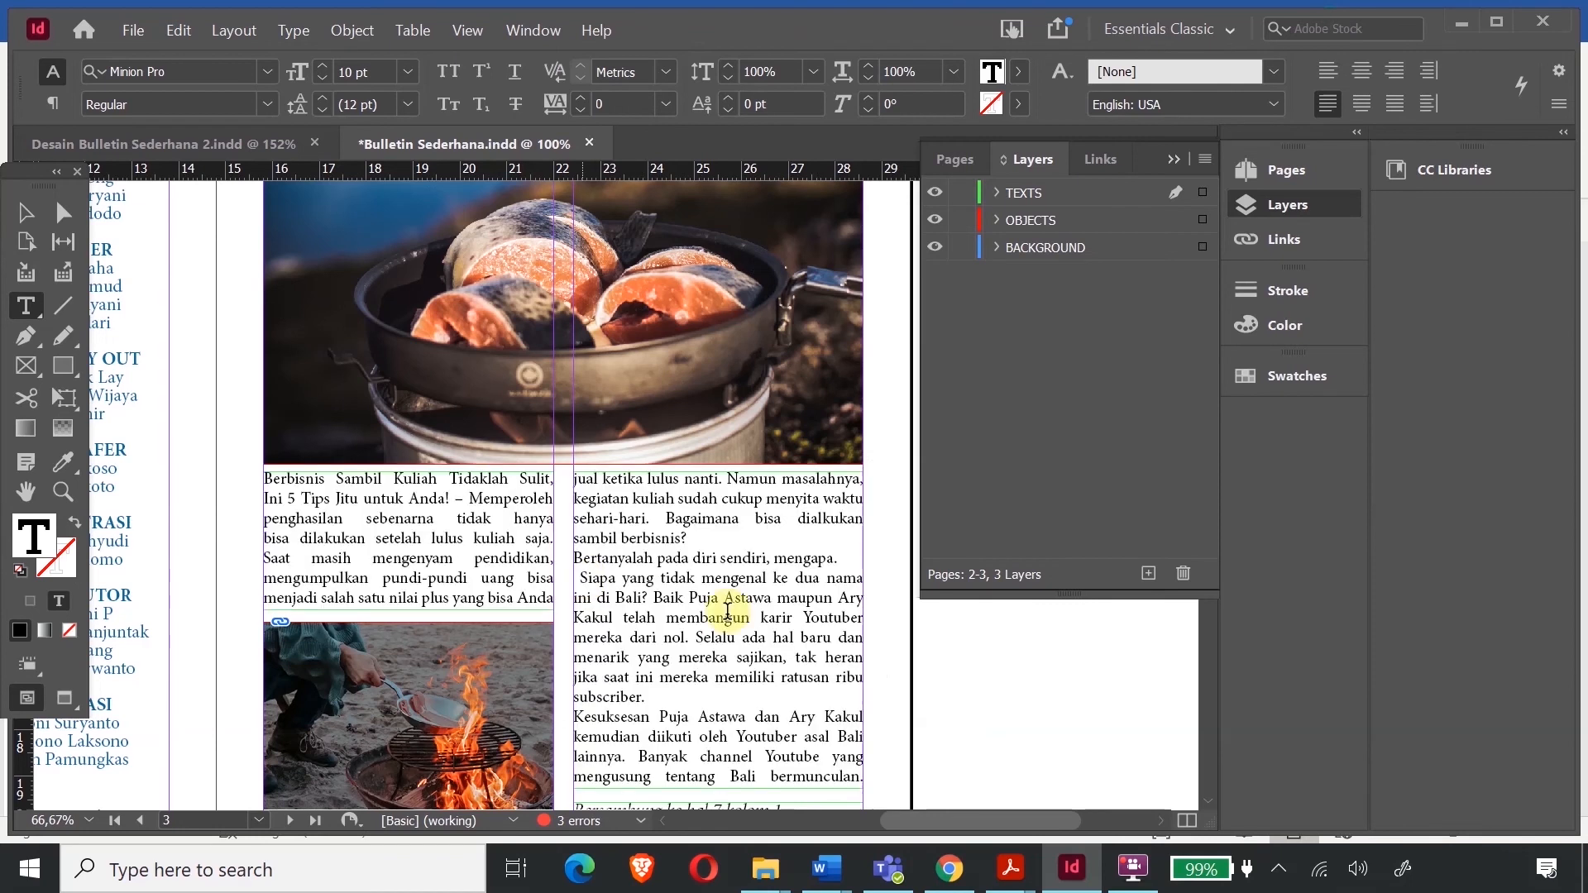
{"action": "key", "text": "BackSpace"}
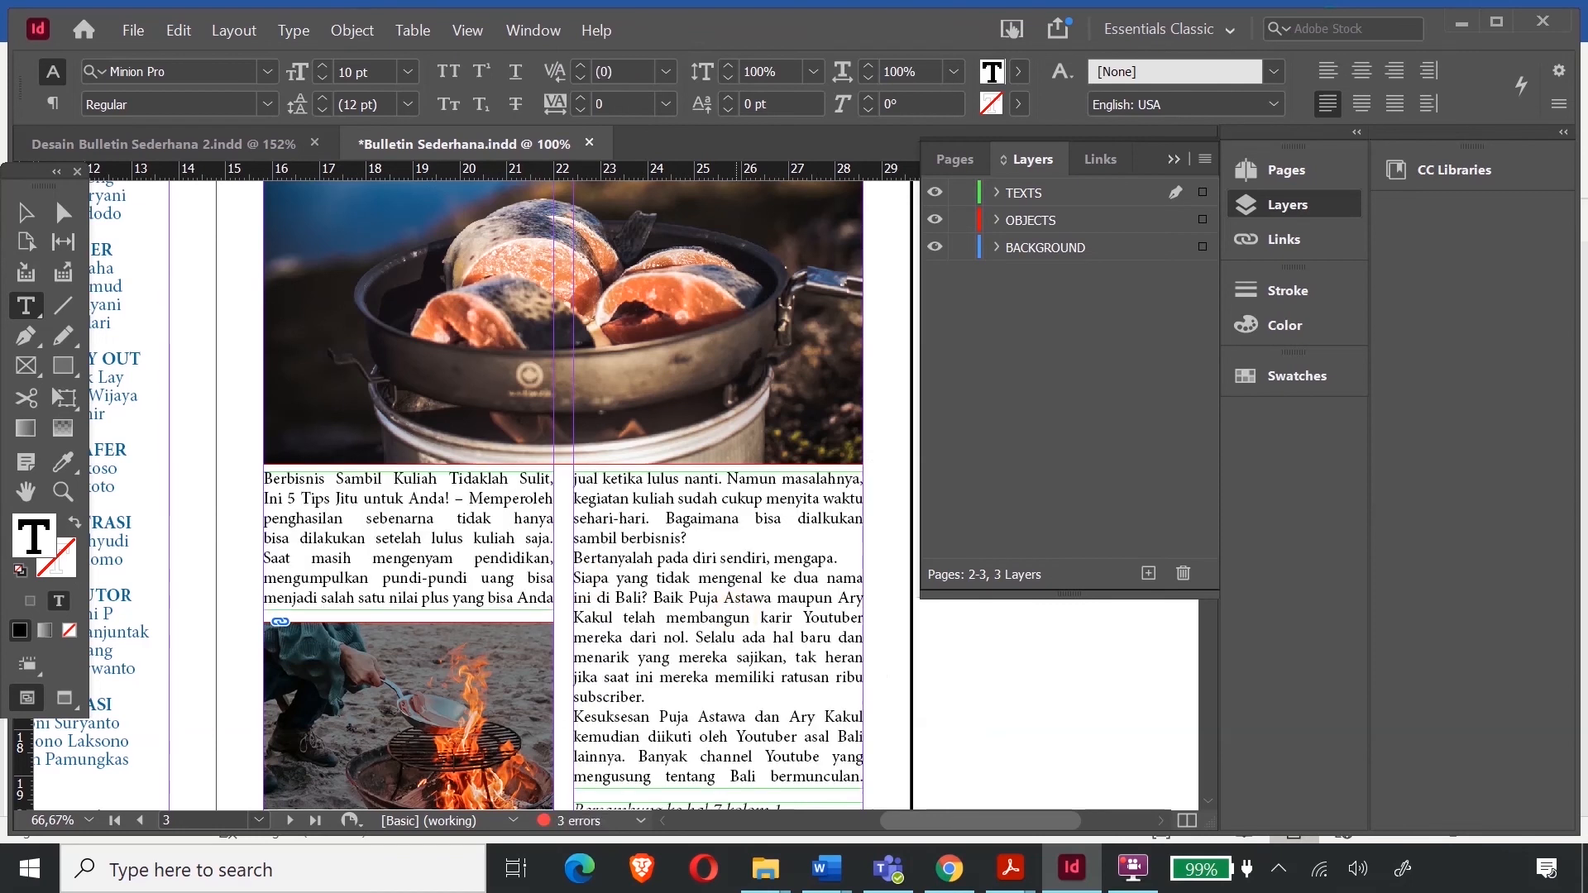
{"action": "key", "text": "BackSpace"}
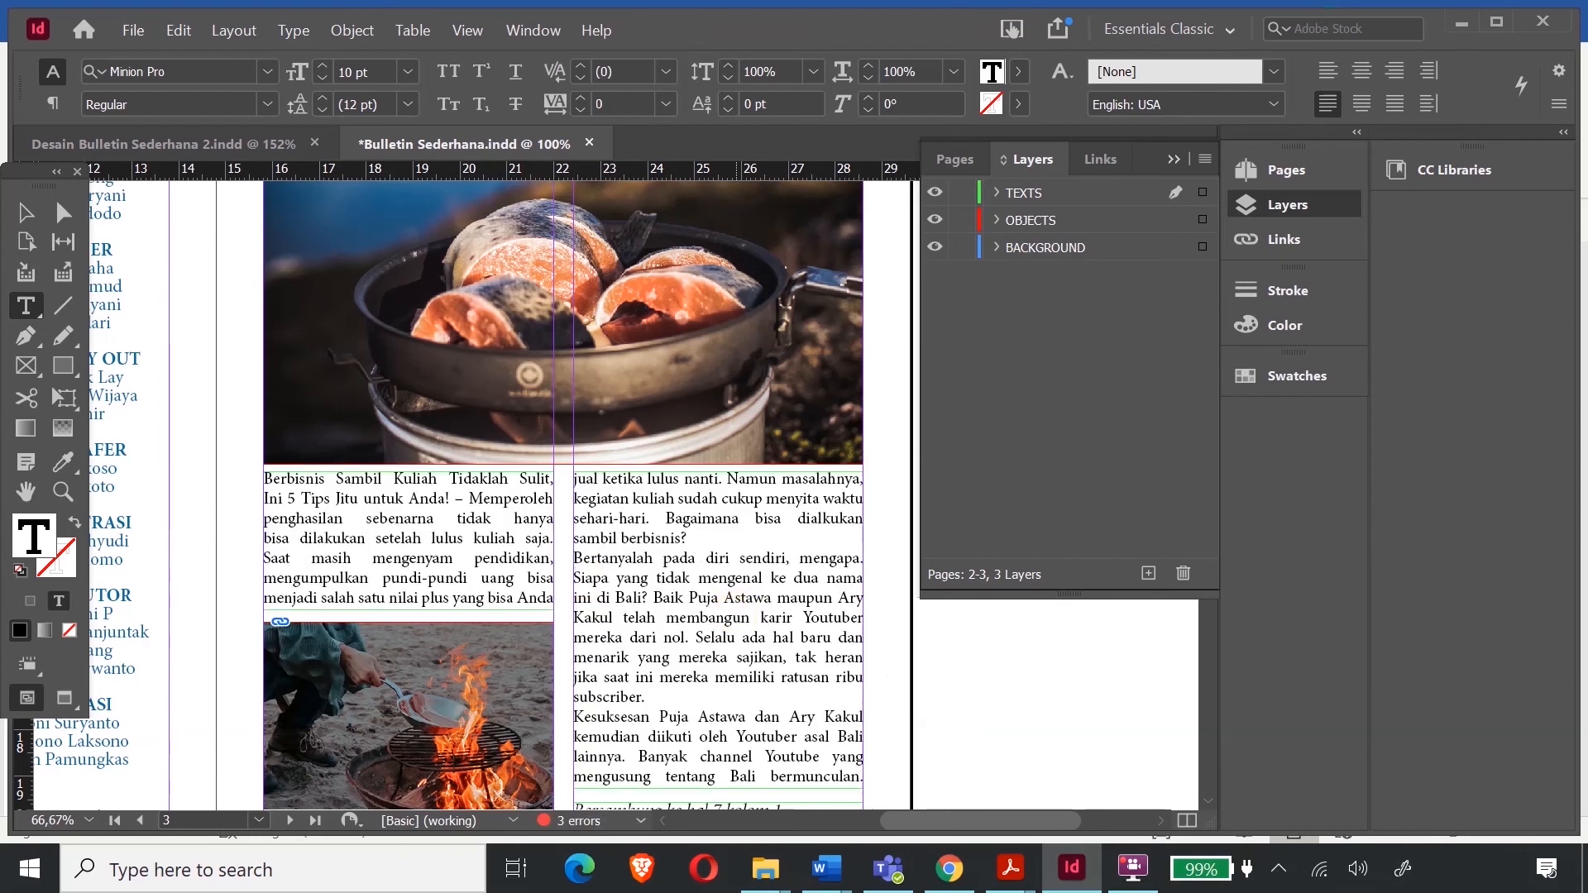
{"action": "scroll", "coordinate": [457, 484], "scroll_direction": "down", "scroll_amount": 10}
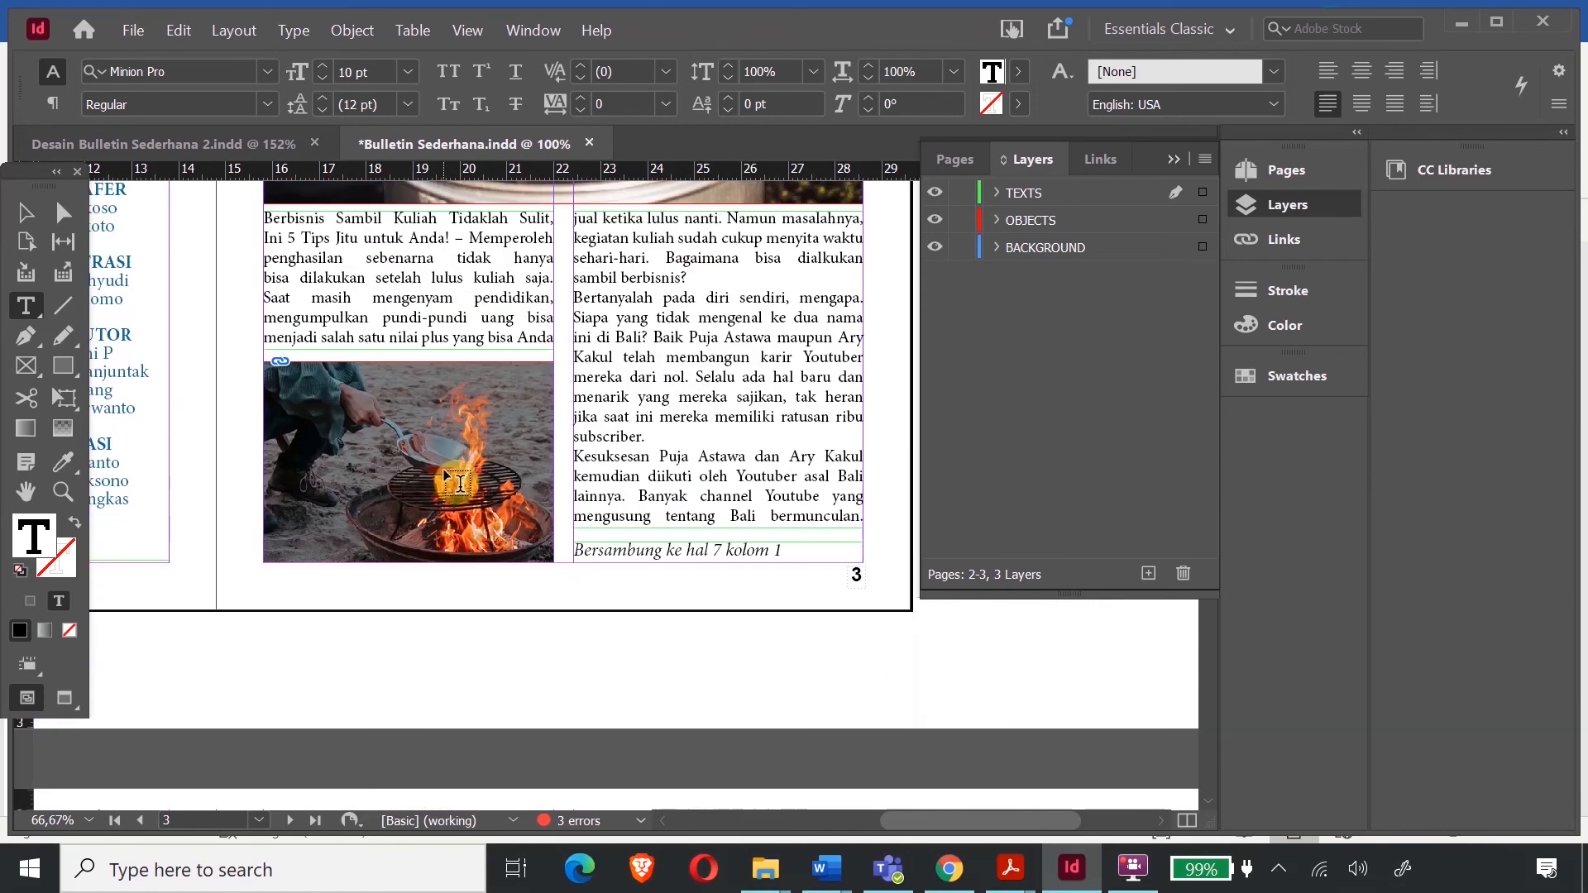
- Navigate the spreads back to the page 3 article
{"action": "scroll", "coordinate": [526, 507], "scroll_direction": "down", "scroll_amount": 10}
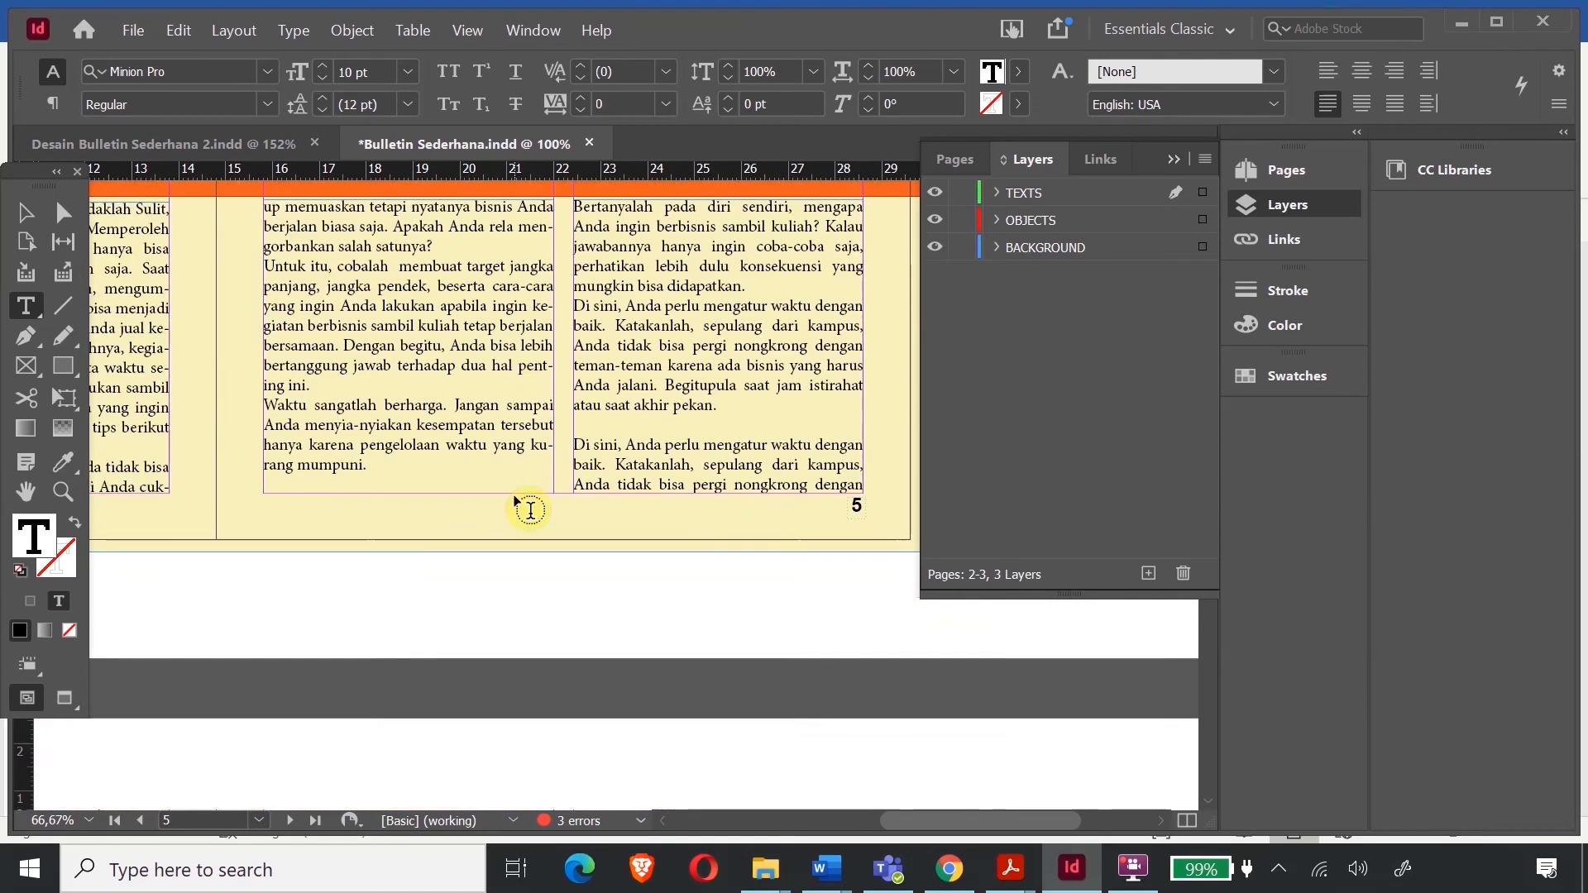
{"action": "scroll", "coordinate": [526, 506], "scroll_direction": "up", "scroll_amount": 4}
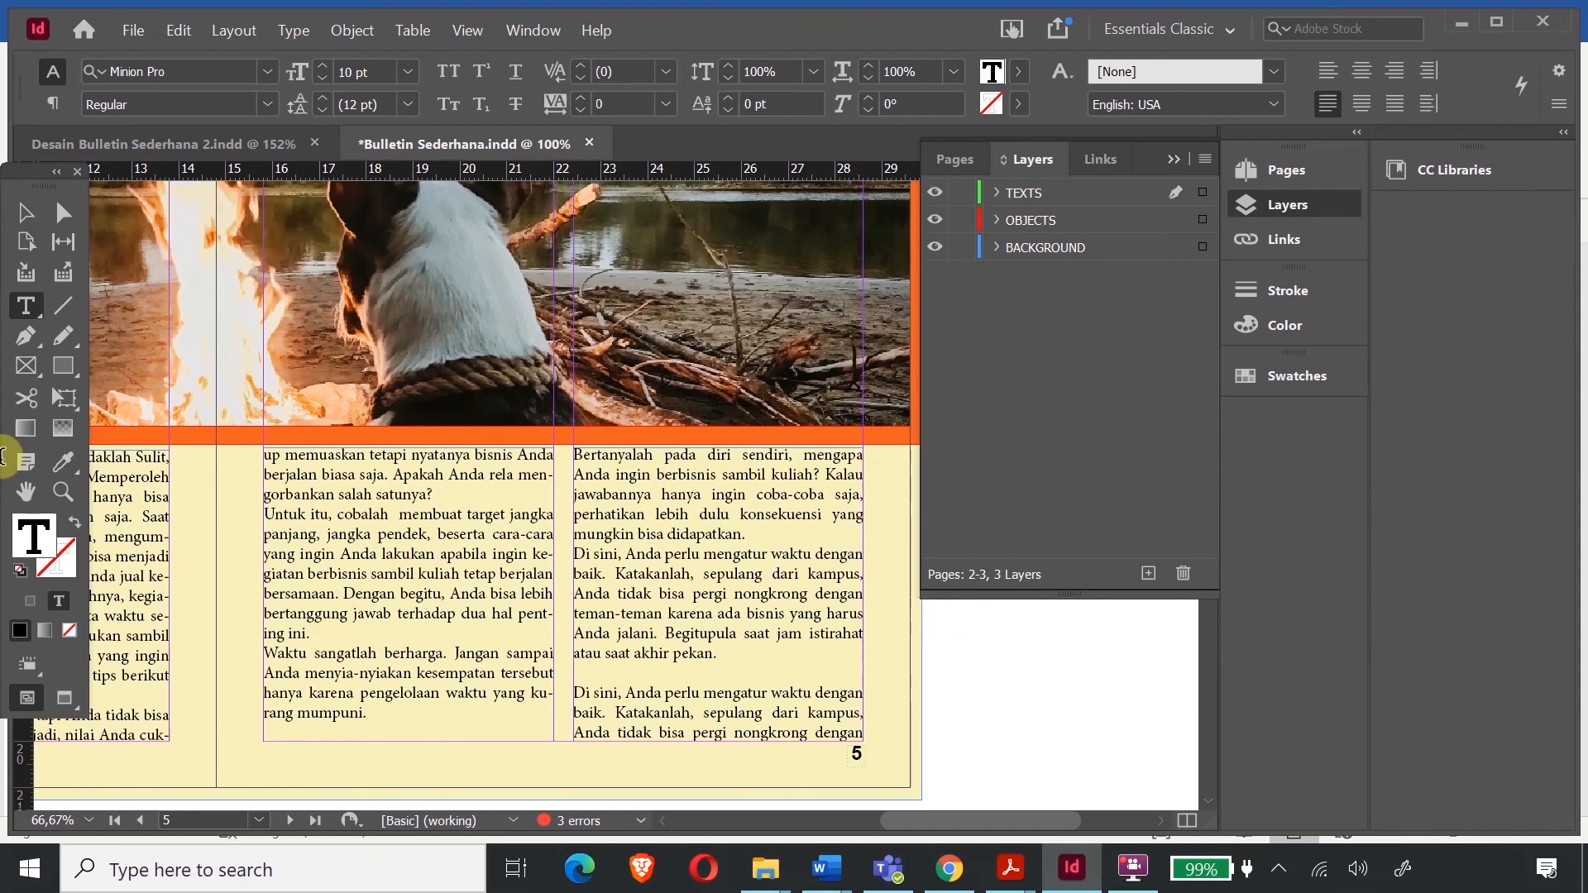
{"action": "scroll", "coordinate": [679, 549], "scroll_direction": "up", "scroll_amount": 6}
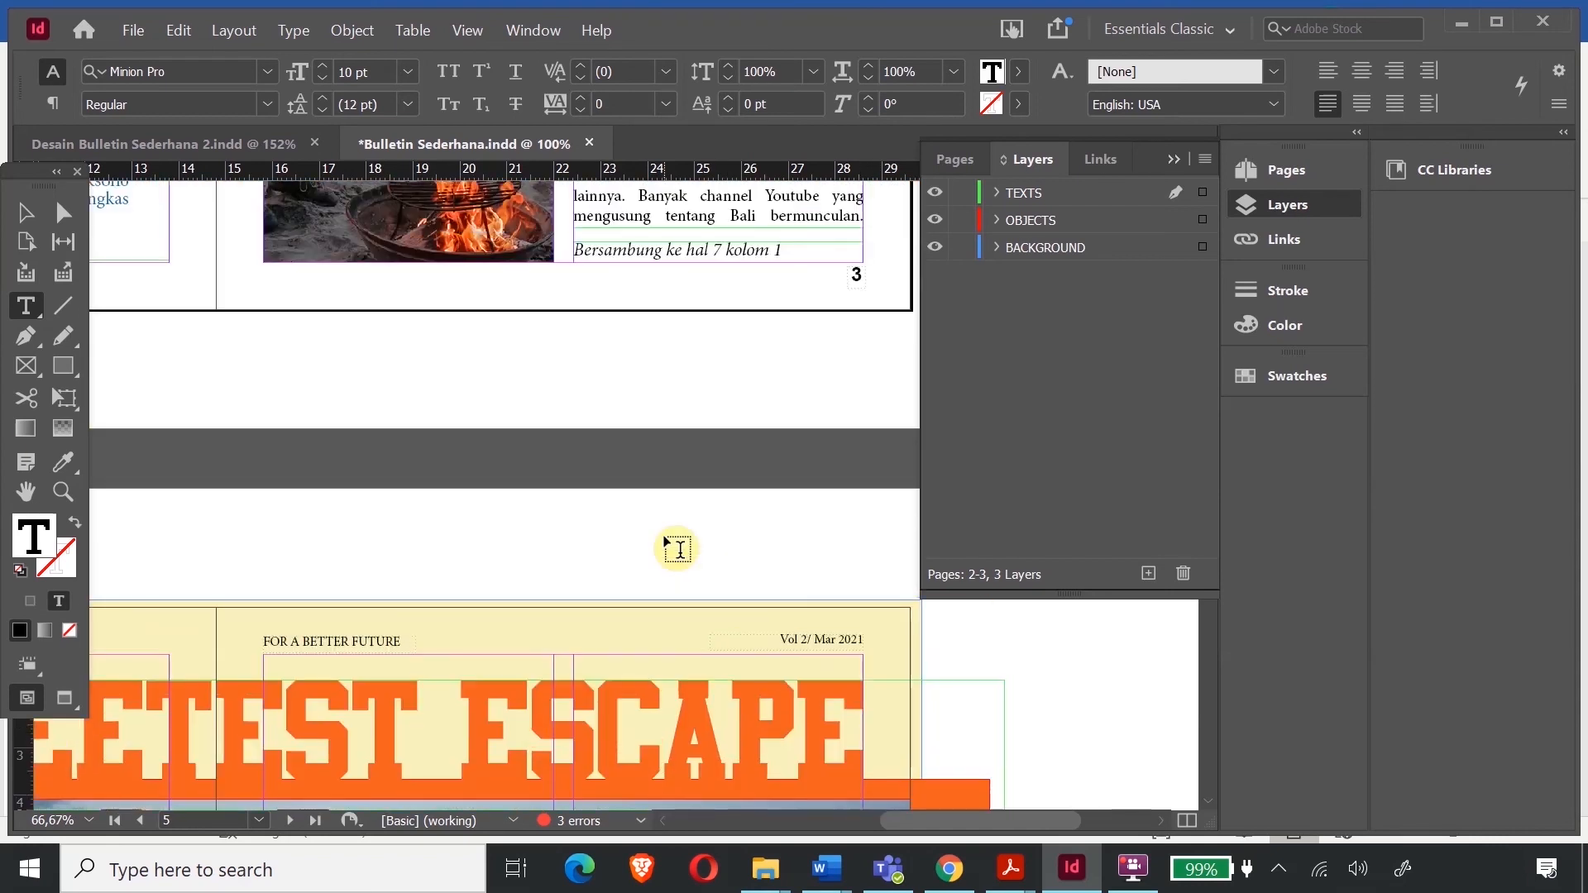
{"action": "scroll", "coordinate": [678, 549], "scroll_direction": "up", "scroll_amount": 5}
{"action": "left_click_drag", "start_coordinate": [930, 820], "coordinate": [845, 827]}
{"action": "scroll", "coordinate": [584, 450], "scroll_direction": "up", "scroll_amount": 3}
{"action": "scroll", "coordinate": [584, 450], "scroll_direction": "up", "scroll_amount": 5}
{"action": "scroll", "coordinate": [617, 458], "scroll_direction": "down", "scroll_amount": 5}
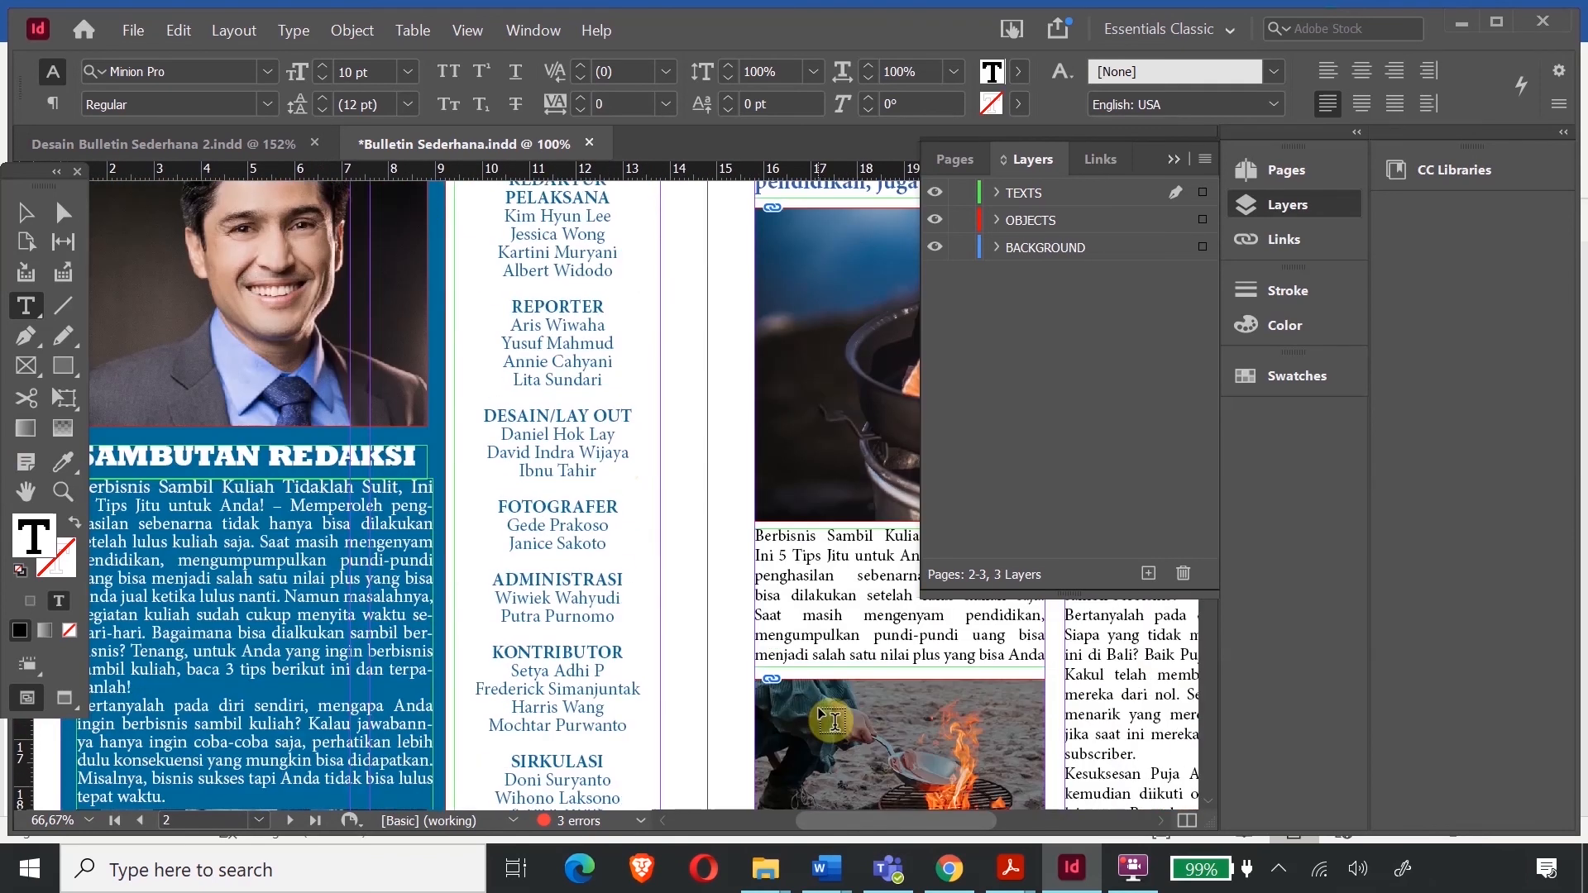
{"action": "left_click_drag", "start_coordinate": [915, 830], "coordinate": [991, 825]}
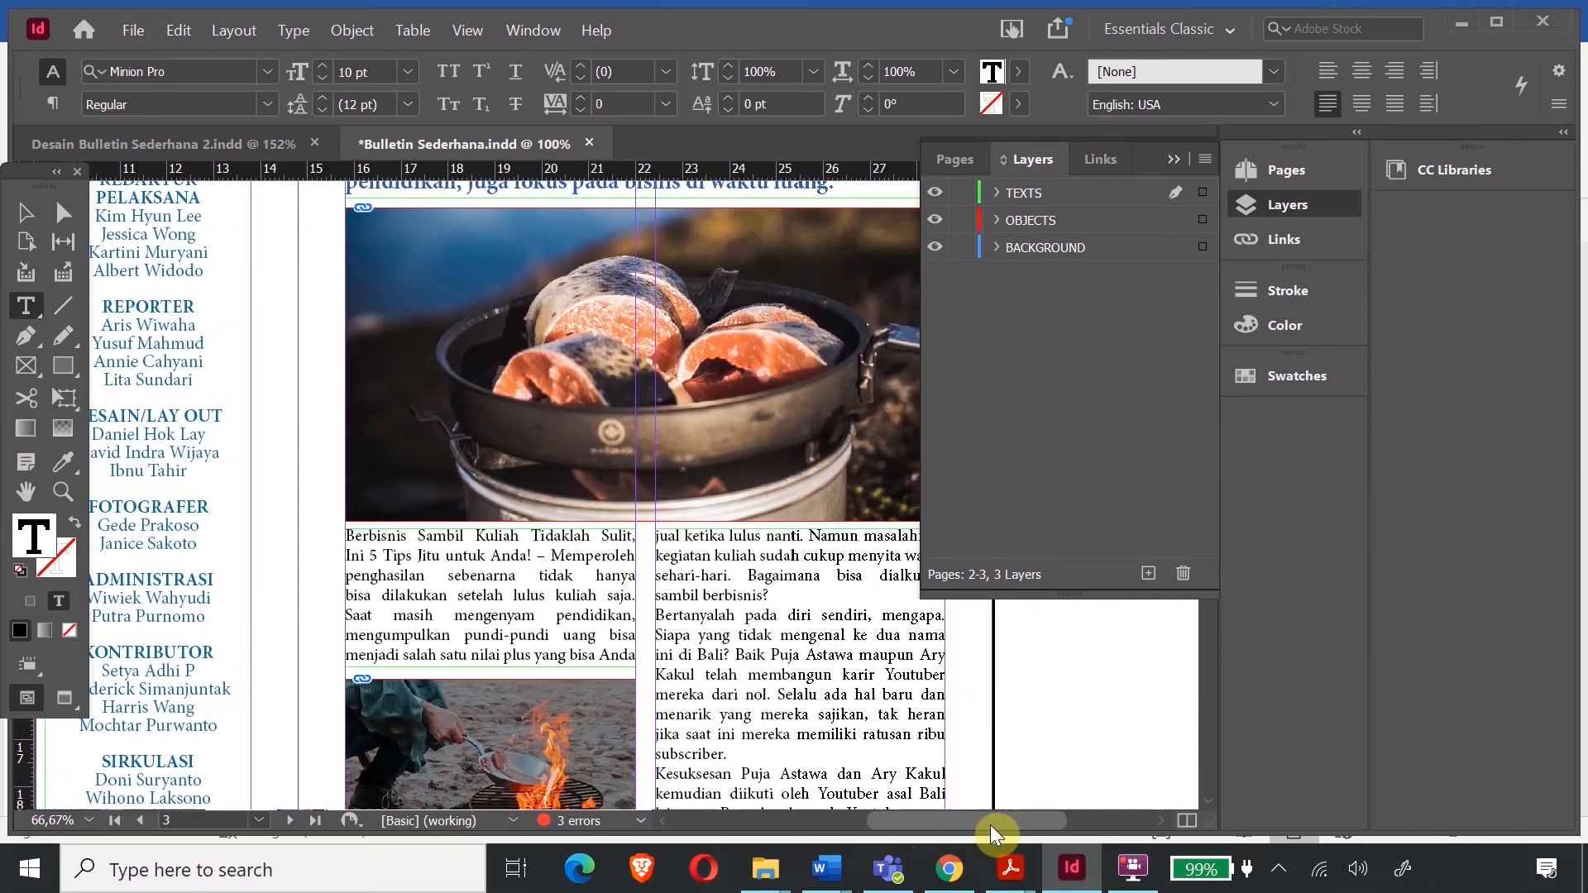
- Select the whole page 3 body story, from 'Berbisnis Sambil Kuliah' across both columns, with Ctrl+A
{"action": "left_click_drag", "start_coordinate": [346, 535], "coordinate": [501, 577]}
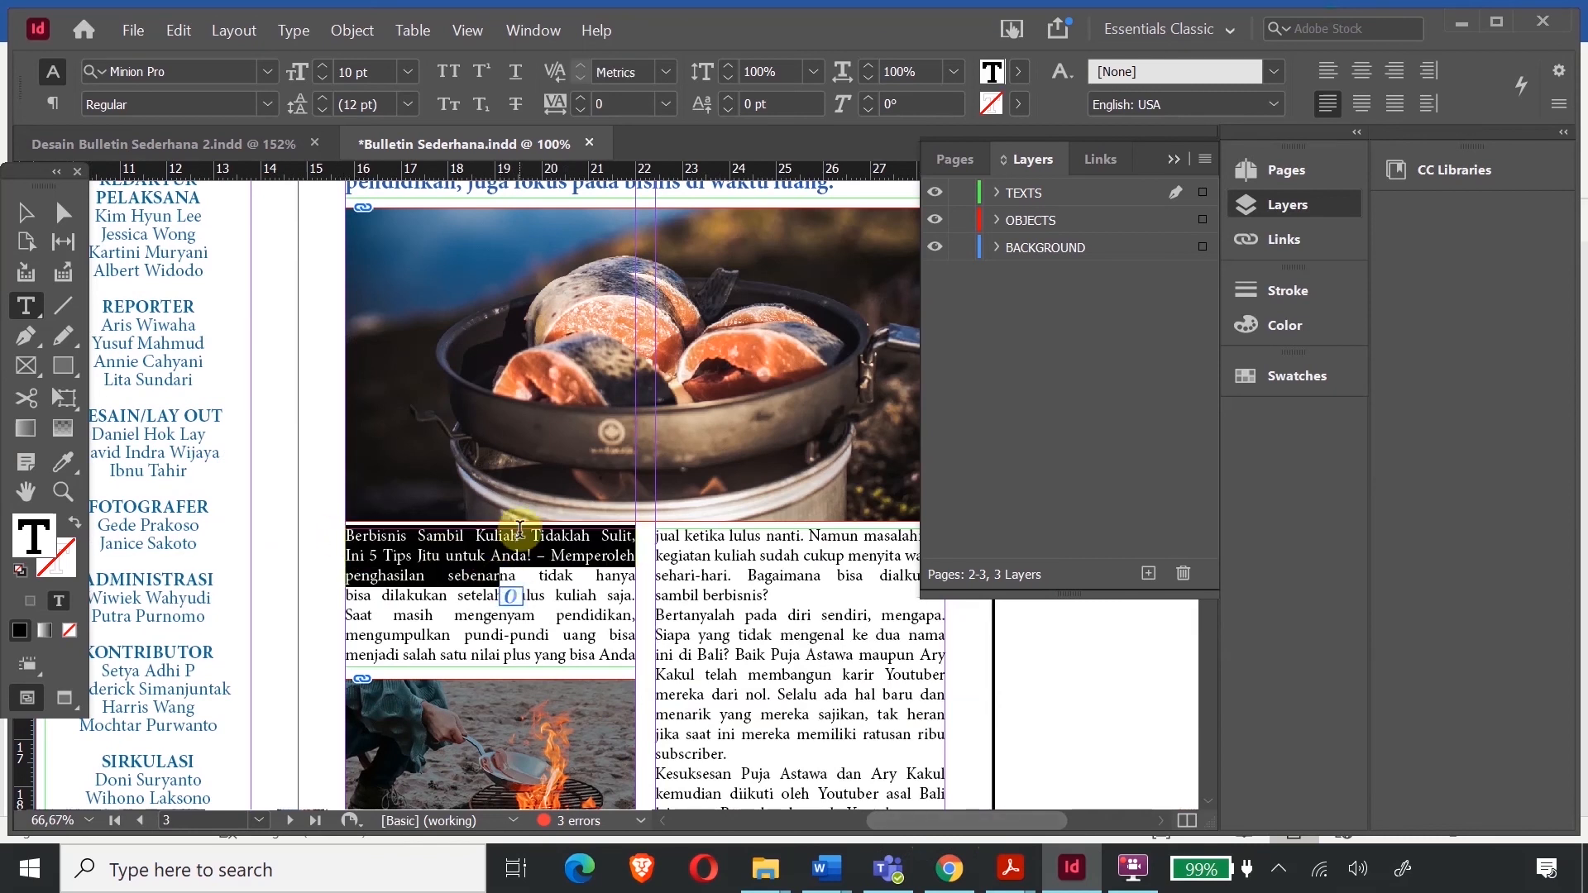
{"action": "key", "text": "ctrl+a"}
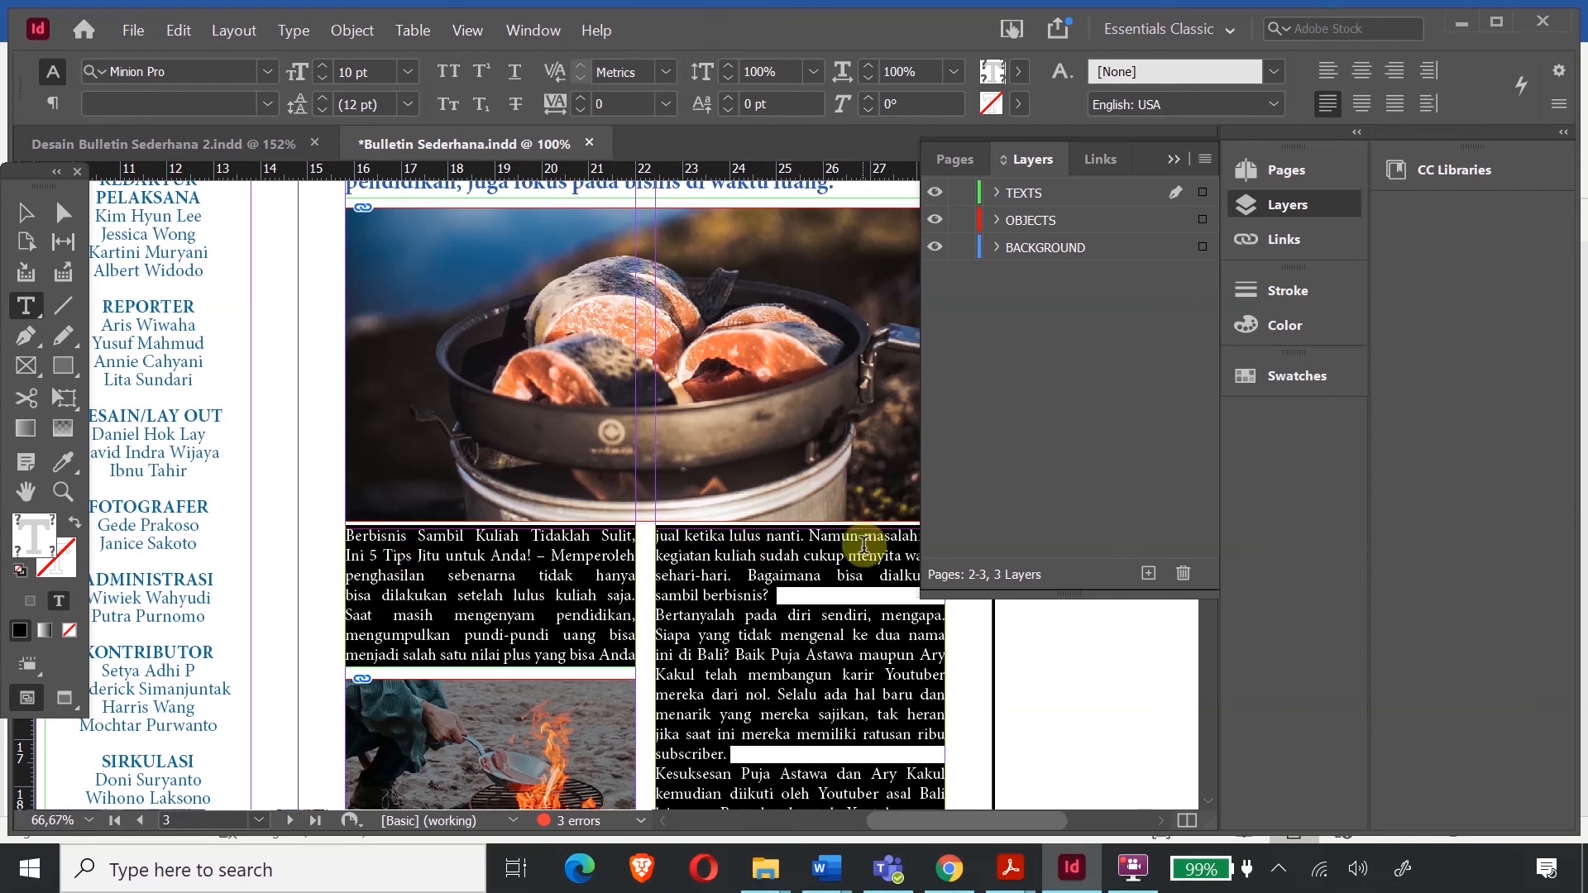
{"action": "left_click", "coordinate": [552, 555]}
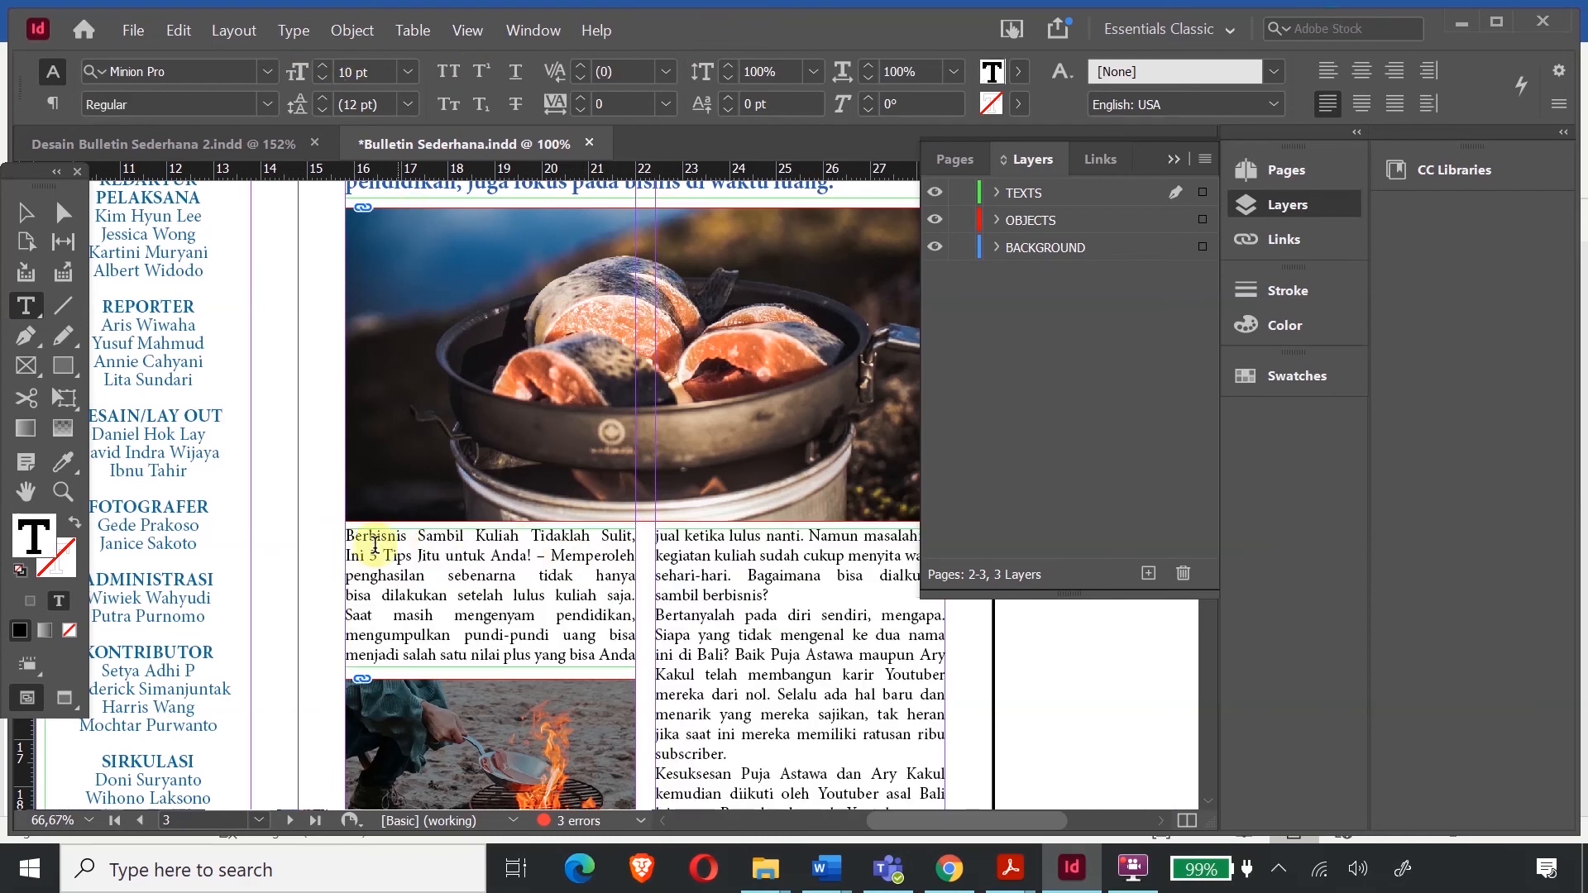
{"action": "left_click_drag", "start_coordinate": [350, 534], "coordinate": [538, 576]}
{"action": "key", "text": "ctrl+a"}
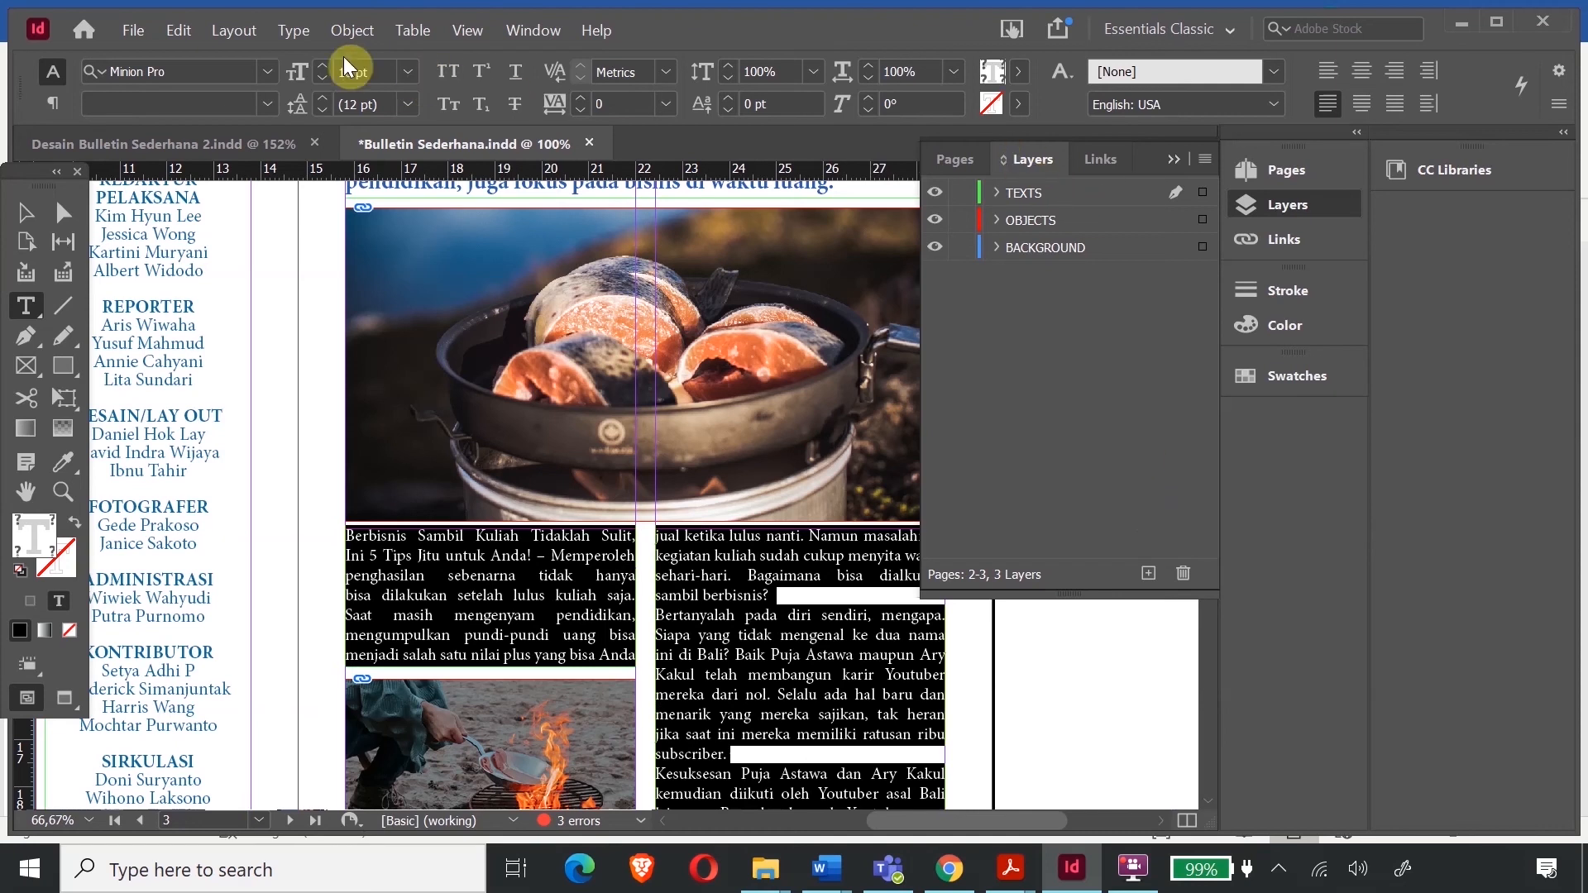
- In Type > Paragraph, give the page 3 article a 1-character drop cap 3 lines deep
{"action": "left_click", "coordinate": [298, 33]}
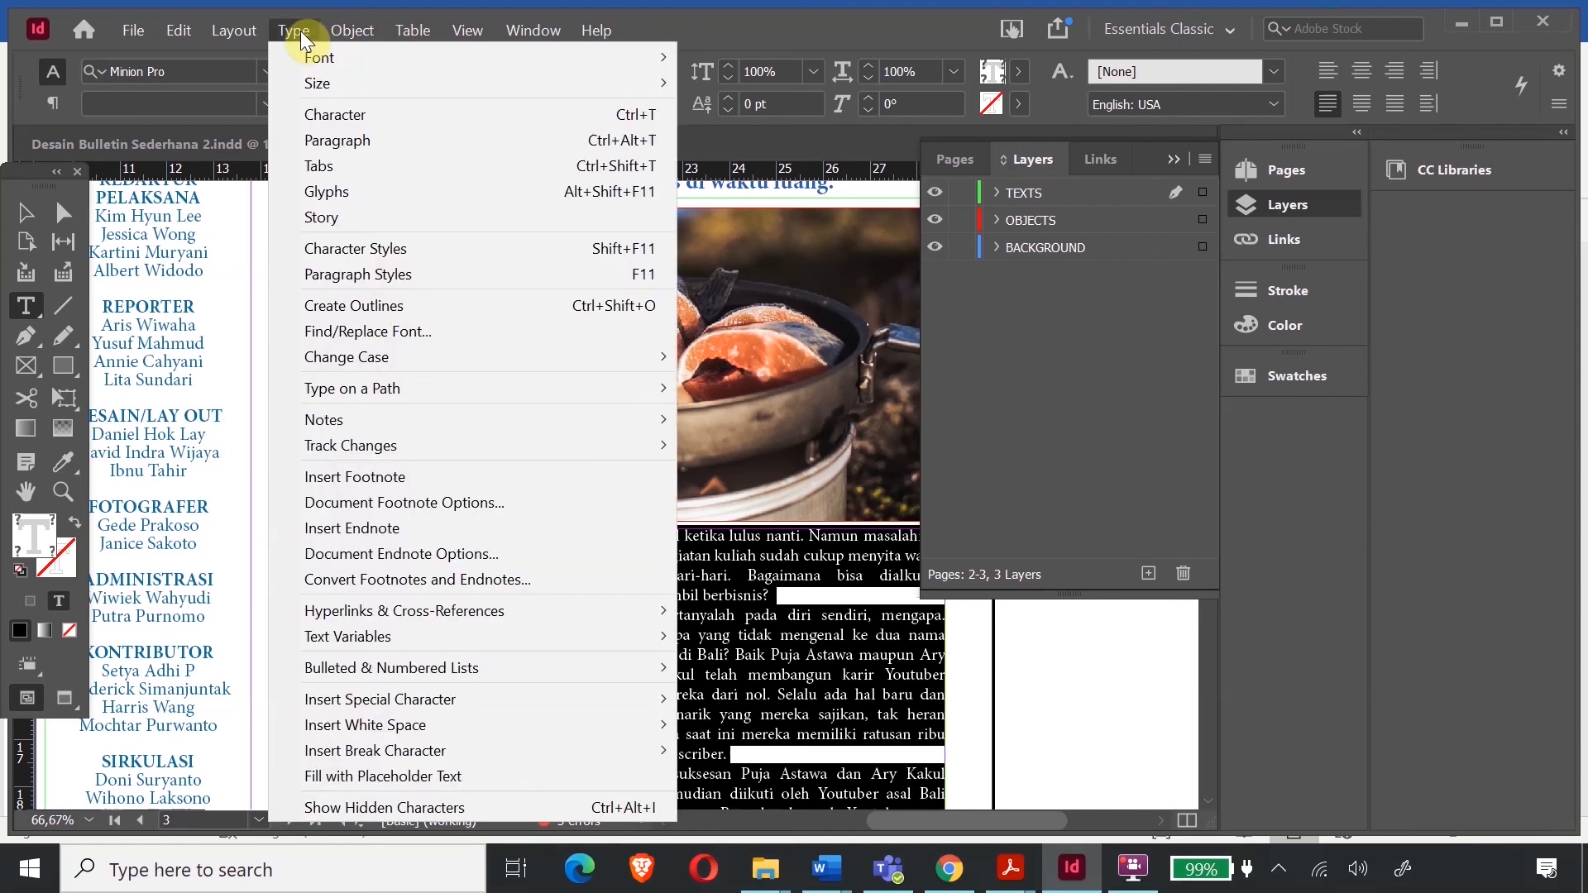
{"action": "left_click", "coordinate": [397, 141]}
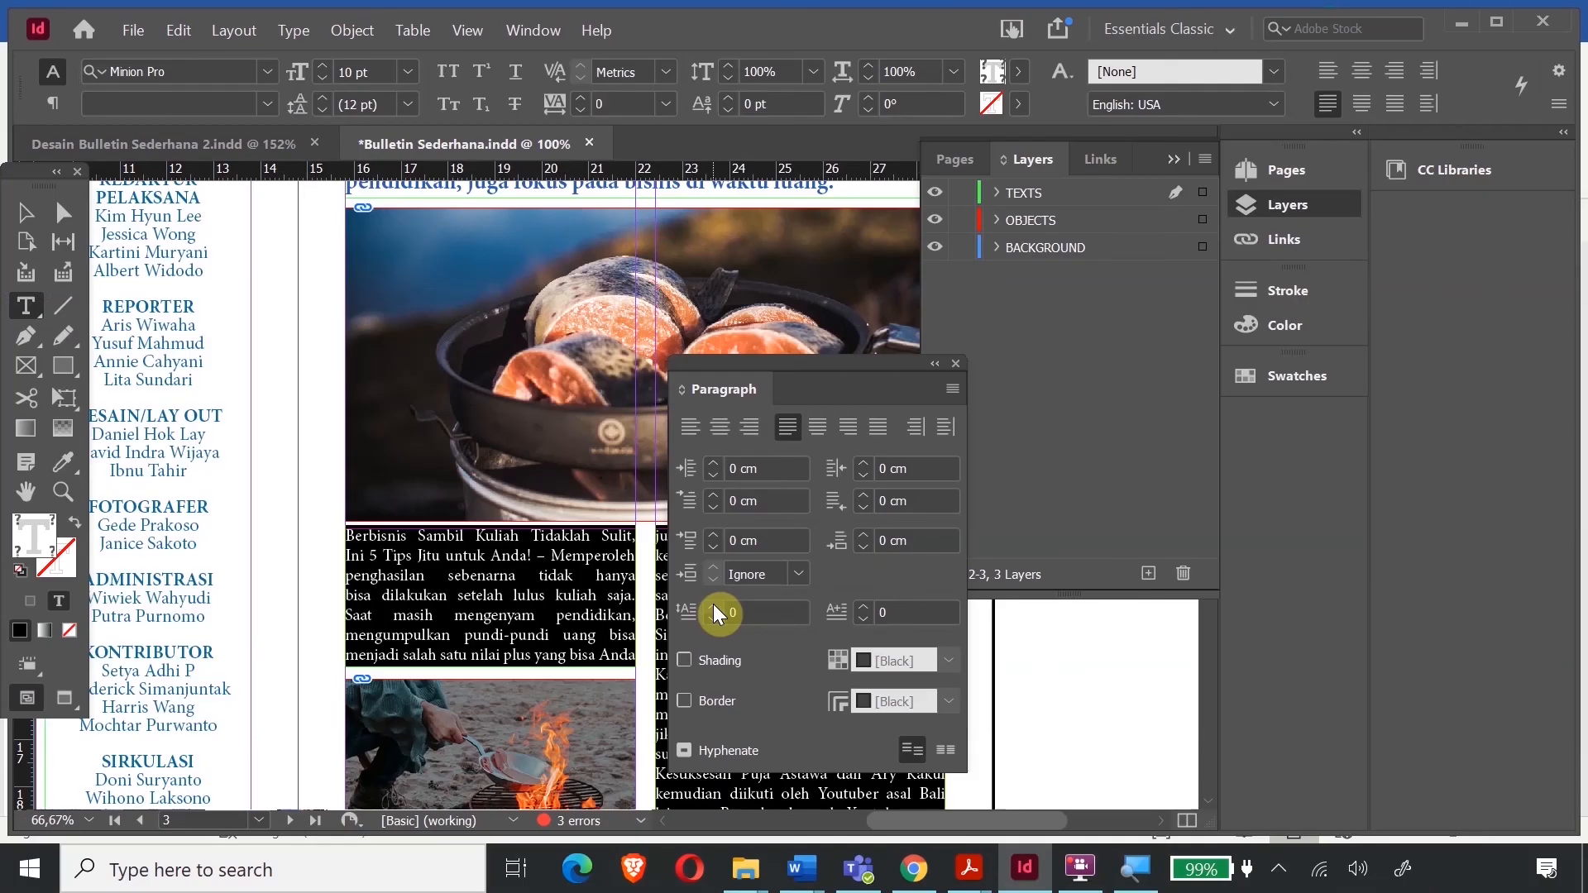
{"action": "left_click", "coordinate": [713, 610]}
{"action": "left_click", "coordinate": [712, 610]}
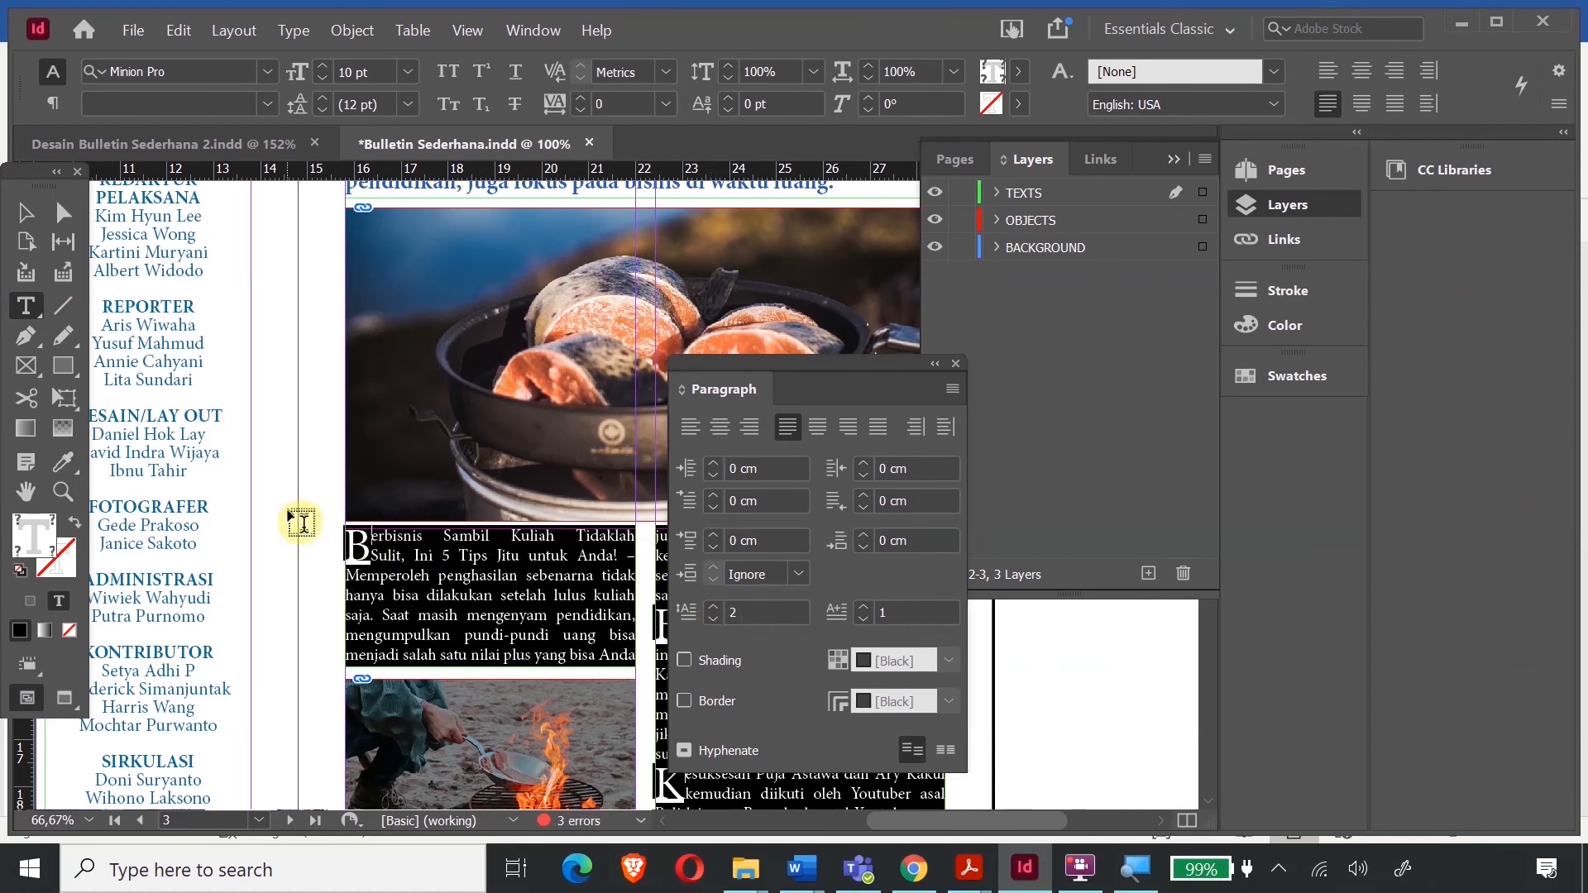
{"action": "left_click", "coordinate": [713, 607]}
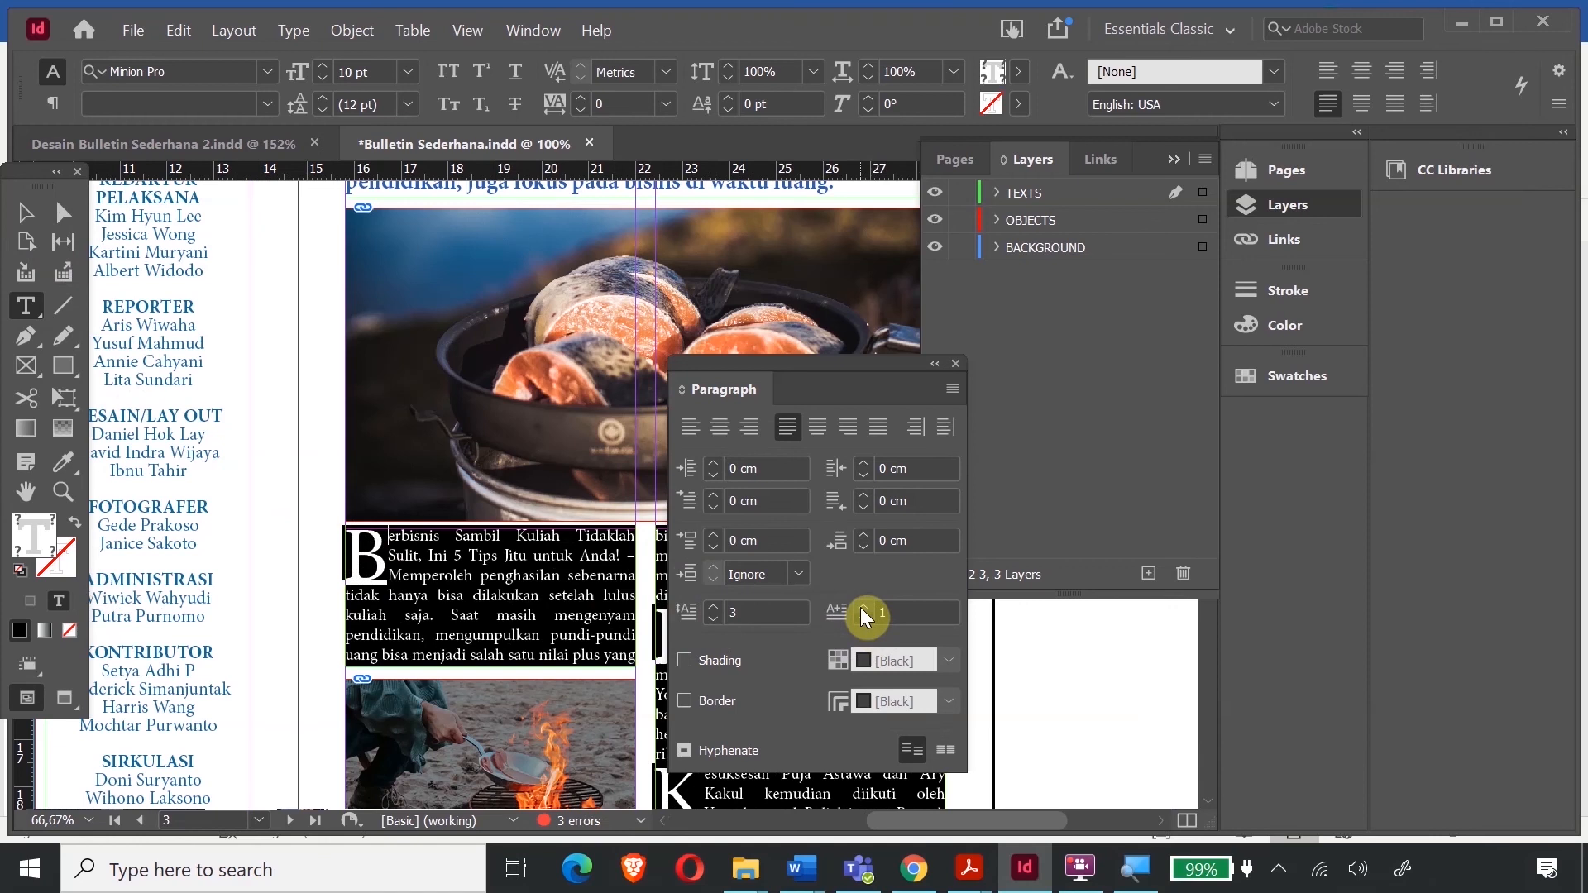
{"action": "left_click", "coordinate": [865, 612]}
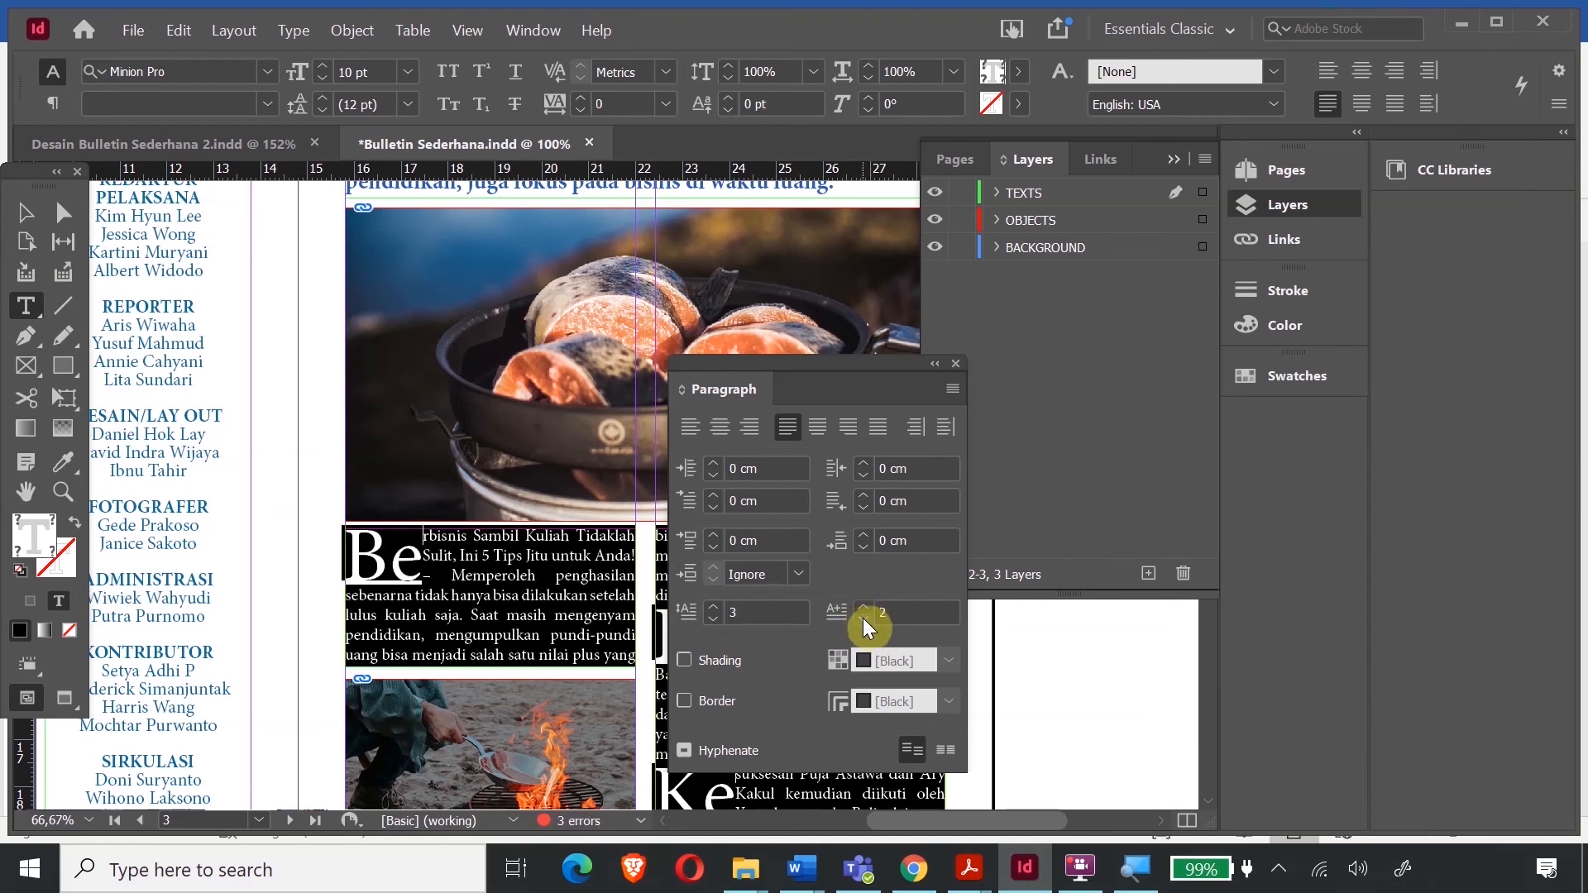
{"action": "left_click", "coordinate": [864, 619]}
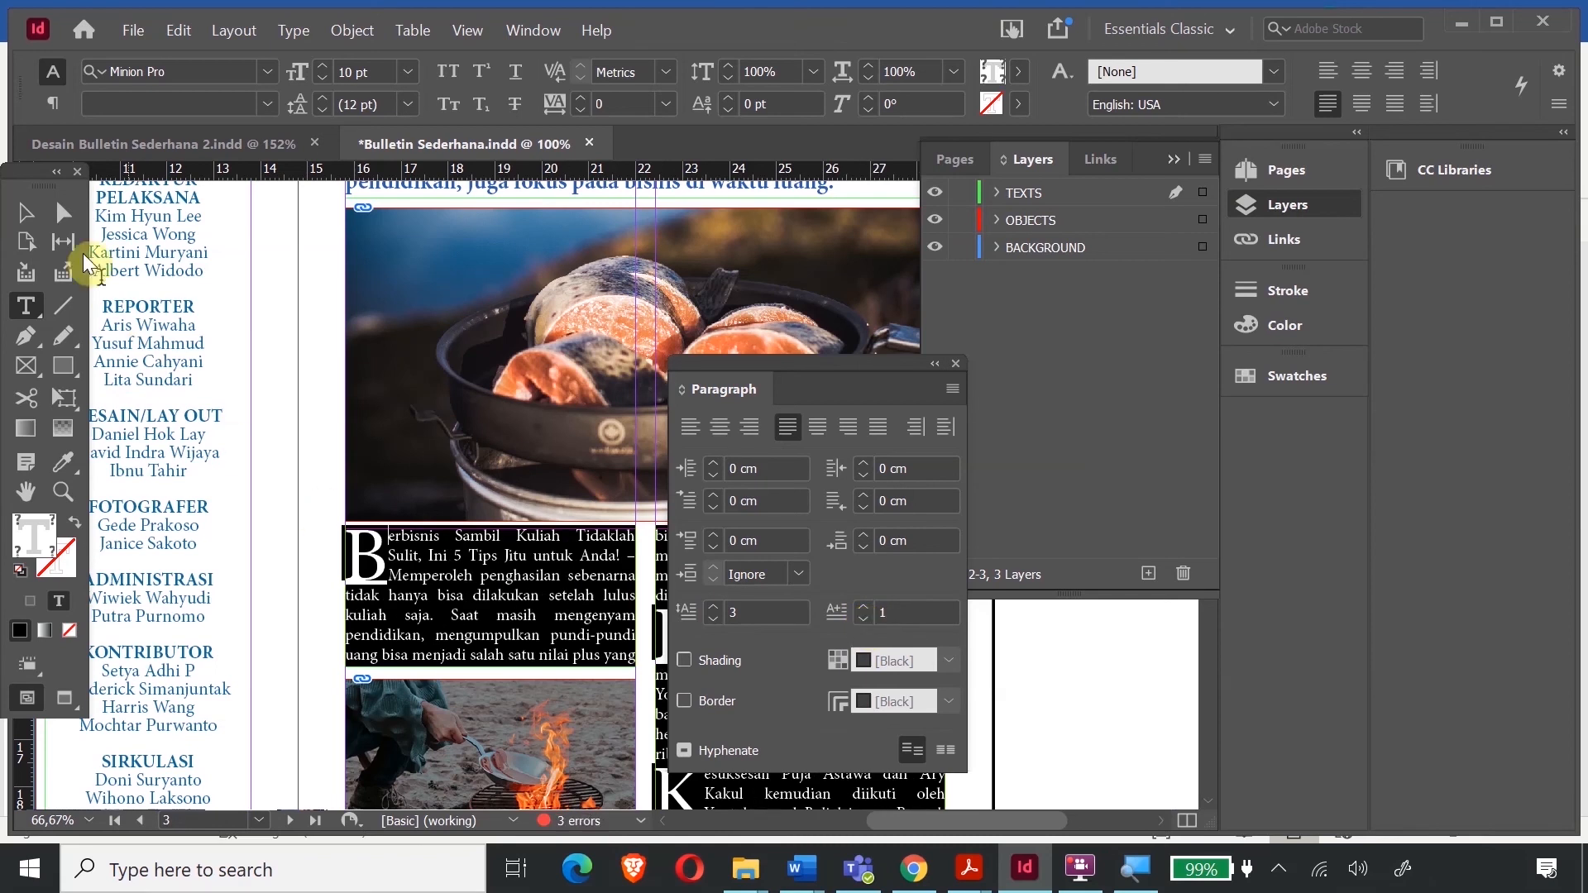
{"action": "left_click", "coordinate": [43, 212]}
{"action": "left_click", "coordinate": [226, 292]}
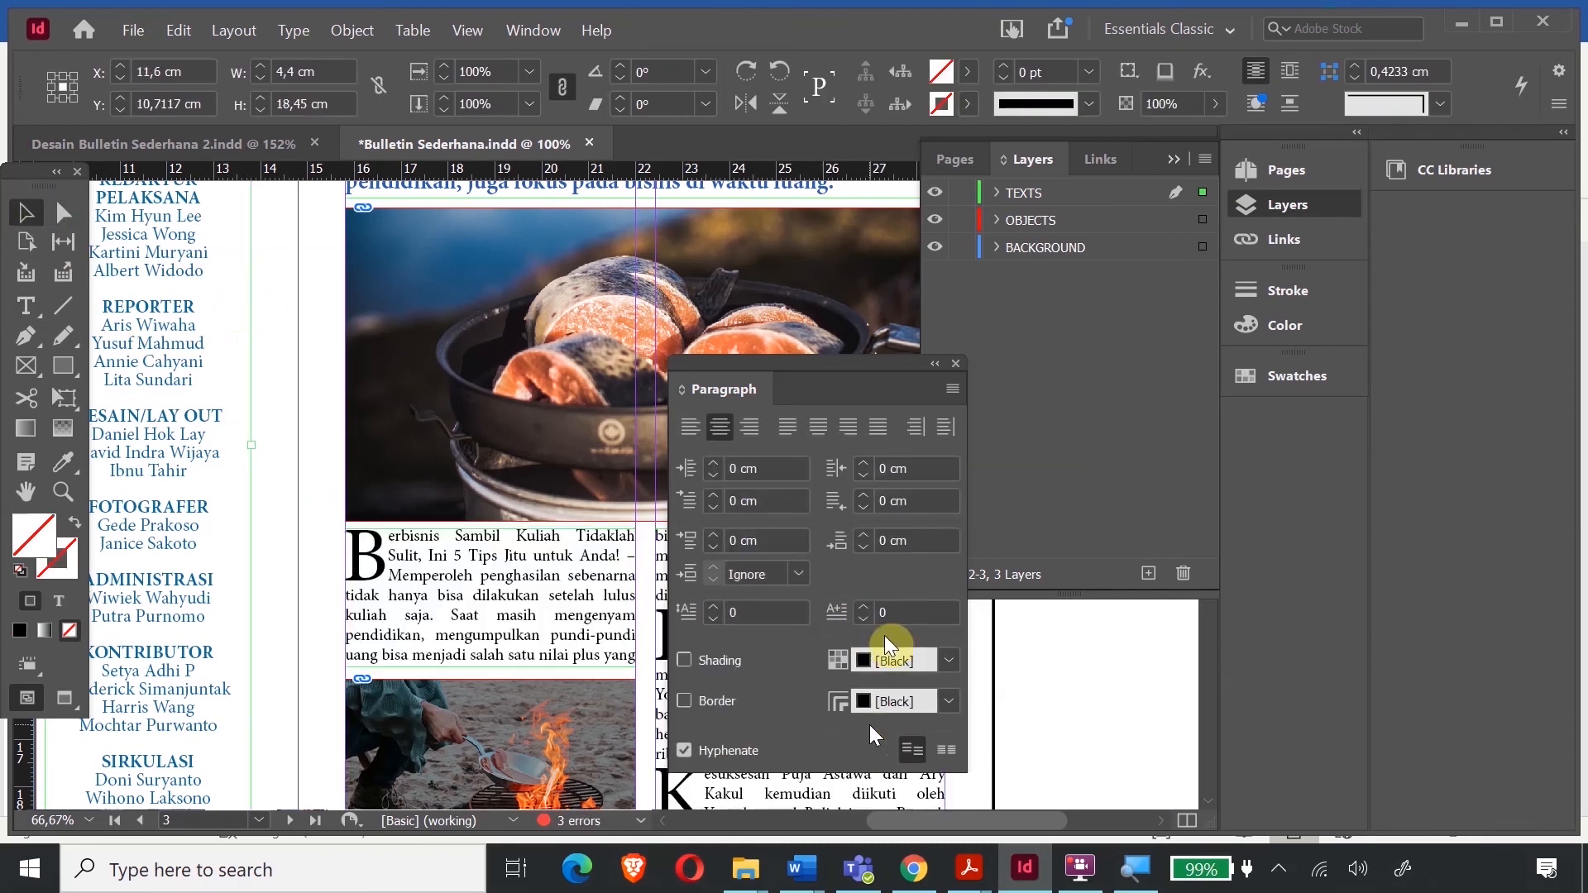
{"action": "left_click", "coordinate": [957, 364]}
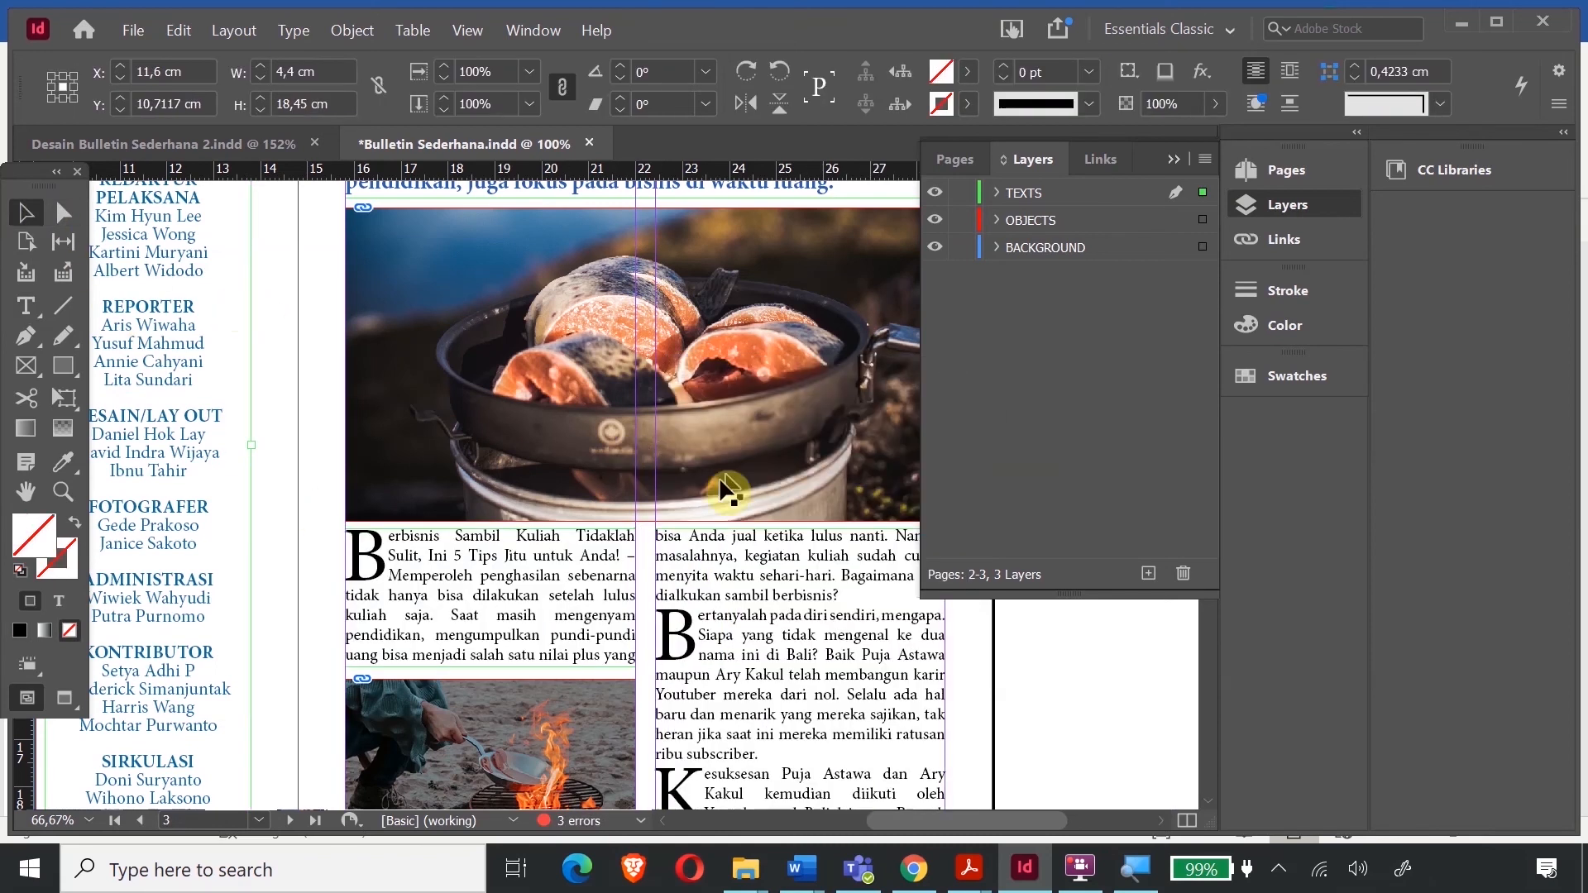
{"action": "scroll", "coordinate": [488, 494], "scroll_direction": "up", "scroll_amount": 3}
{"action": "scroll", "coordinate": [484, 494], "scroll_direction": "down", "scroll_amount": 3}
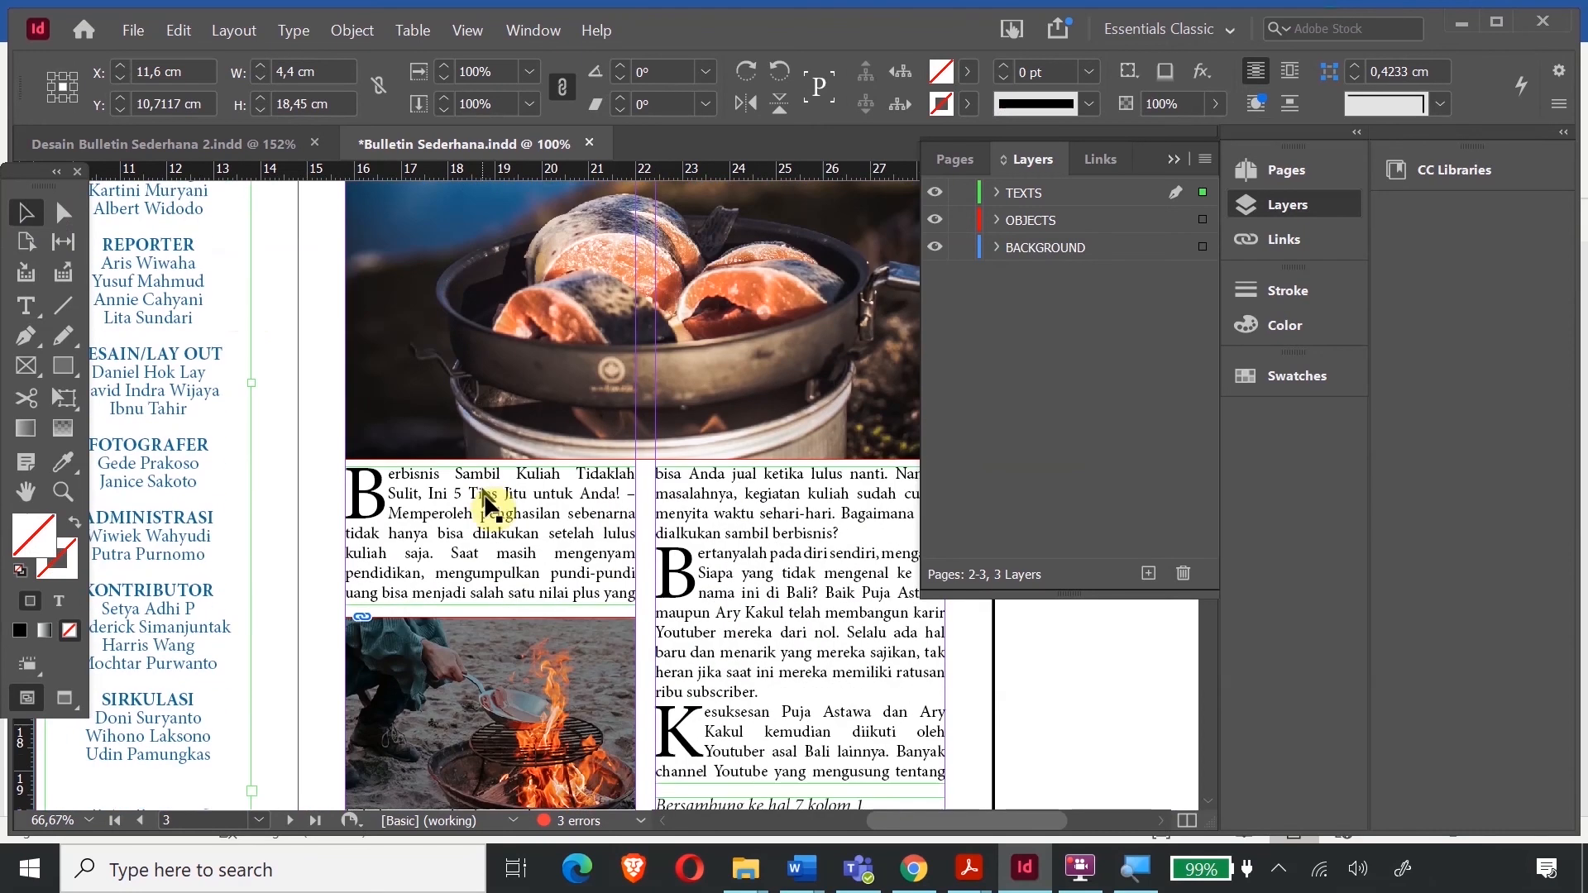
{"action": "scroll", "coordinate": [598, 521], "scroll_direction": "down", "scroll_amount": 2}
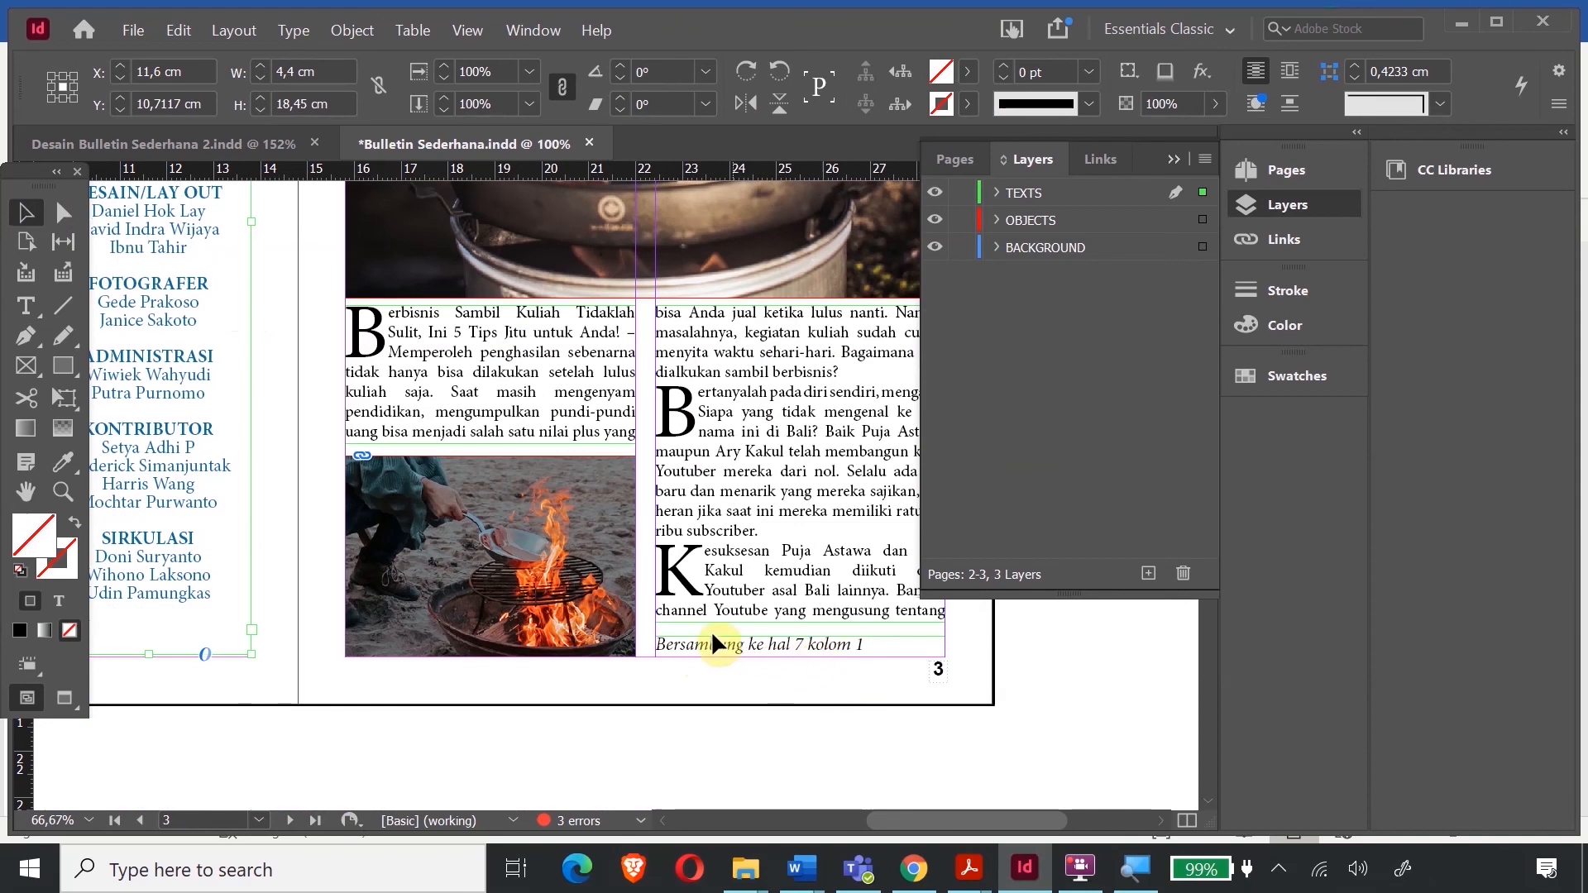
- Select the entire threaded body story of the page 1 article
{"action": "scroll", "coordinate": [711, 627], "scroll_direction": "down", "scroll_amount": 13}
{"action": "scroll", "coordinate": [707, 613], "scroll_direction": "down", "scroll_amount": 5}
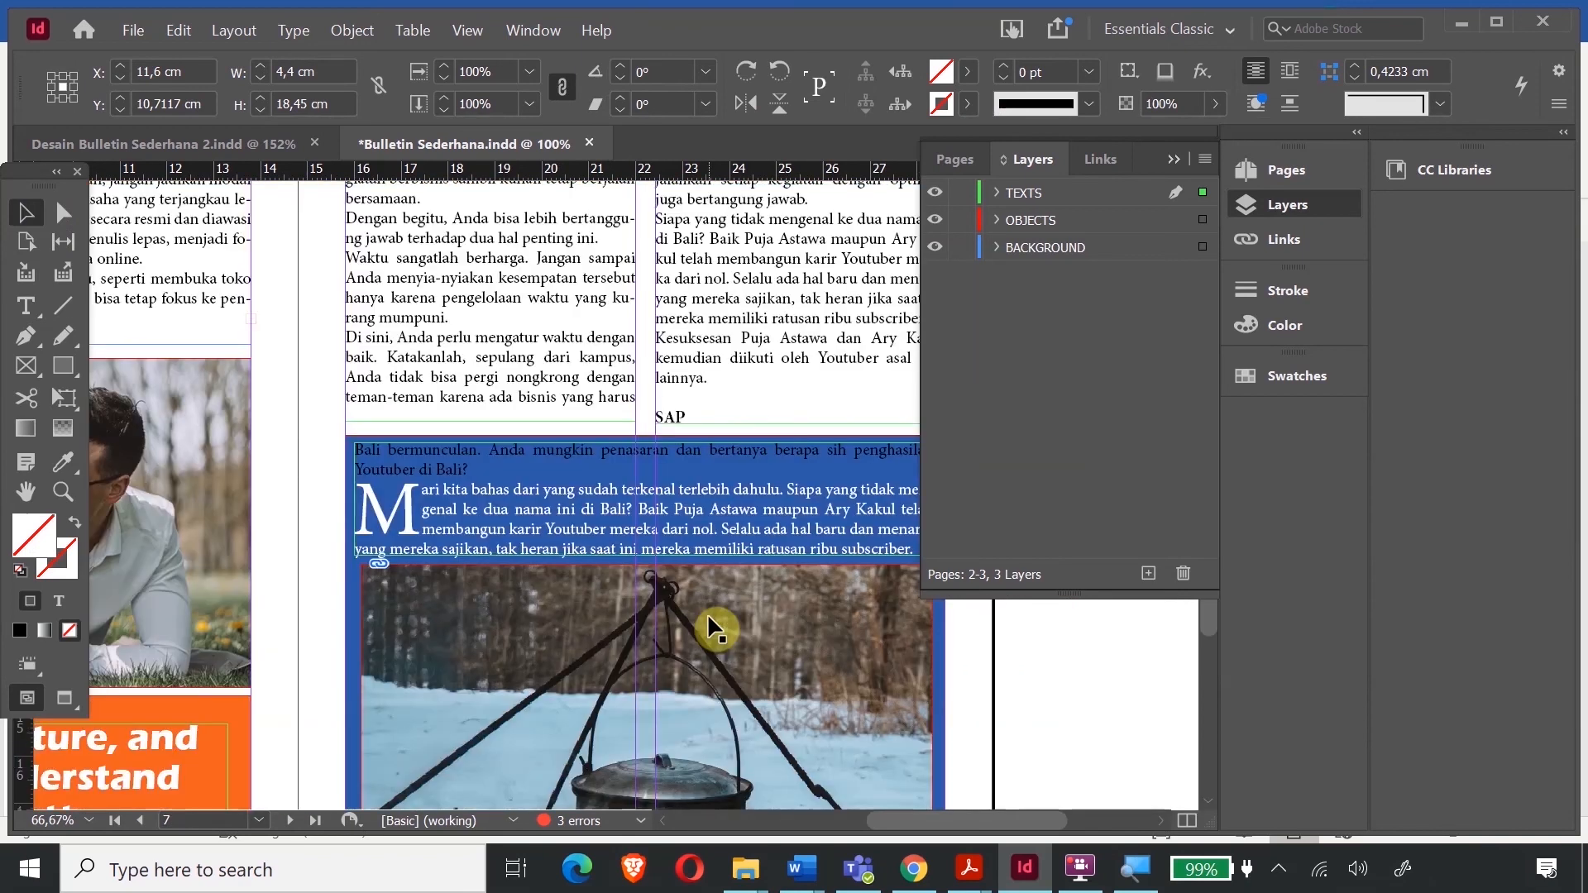
{"action": "scroll", "coordinate": [707, 613], "scroll_direction": "up", "scroll_amount": 1}
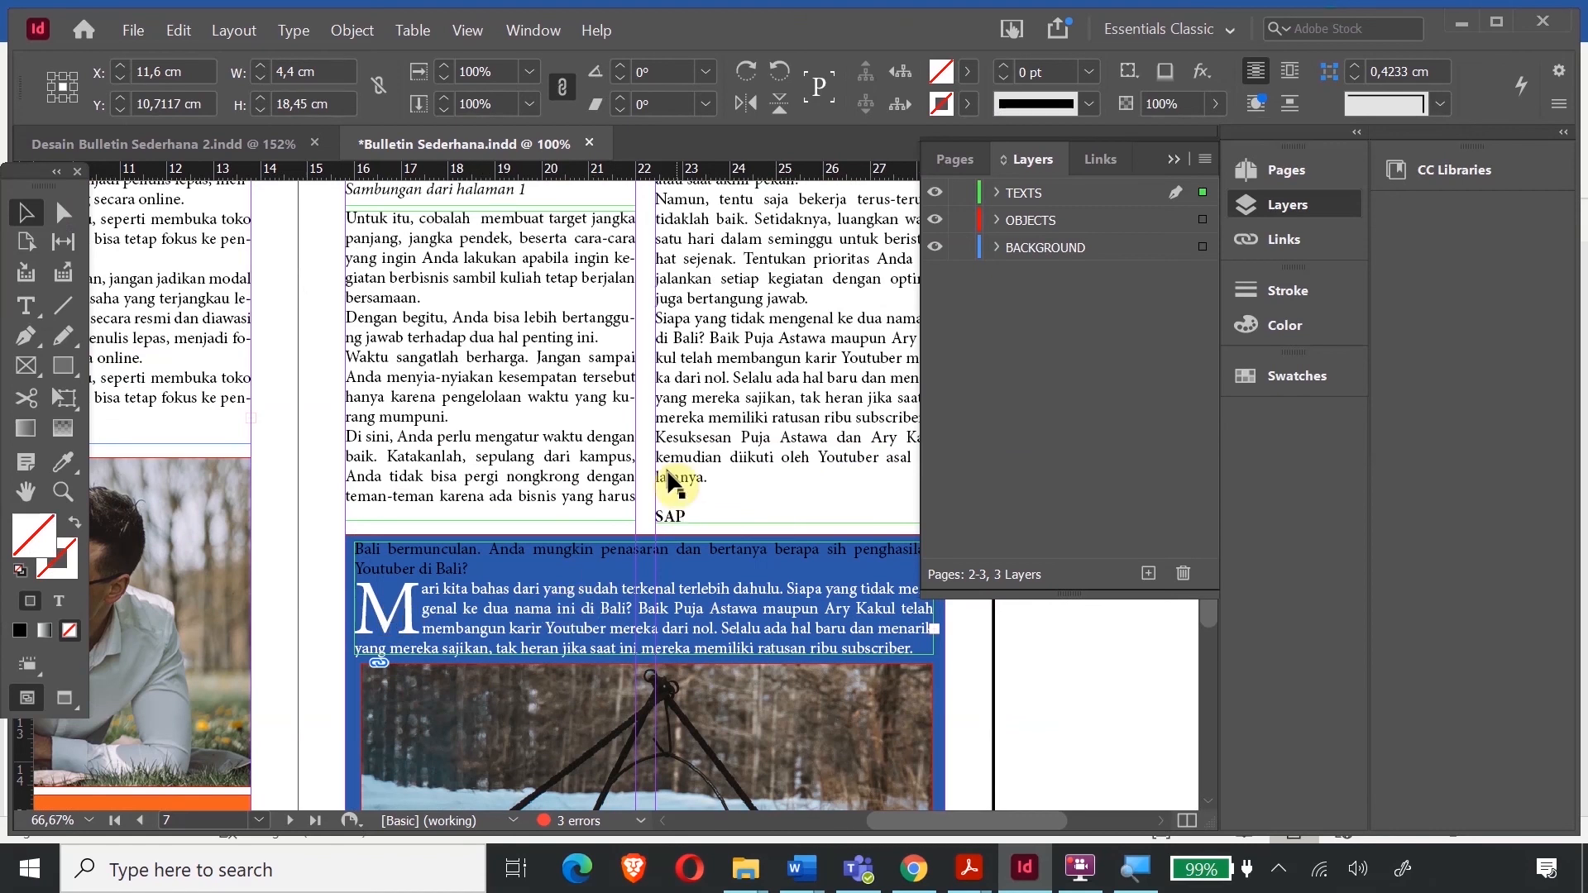
{"action": "scroll", "coordinate": [664, 465], "scroll_direction": "up", "scroll_amount": 10}
{"action": "scroll", "coordinate": [664, 466], "scroll_direction": "up", "scroll_amount": 20}
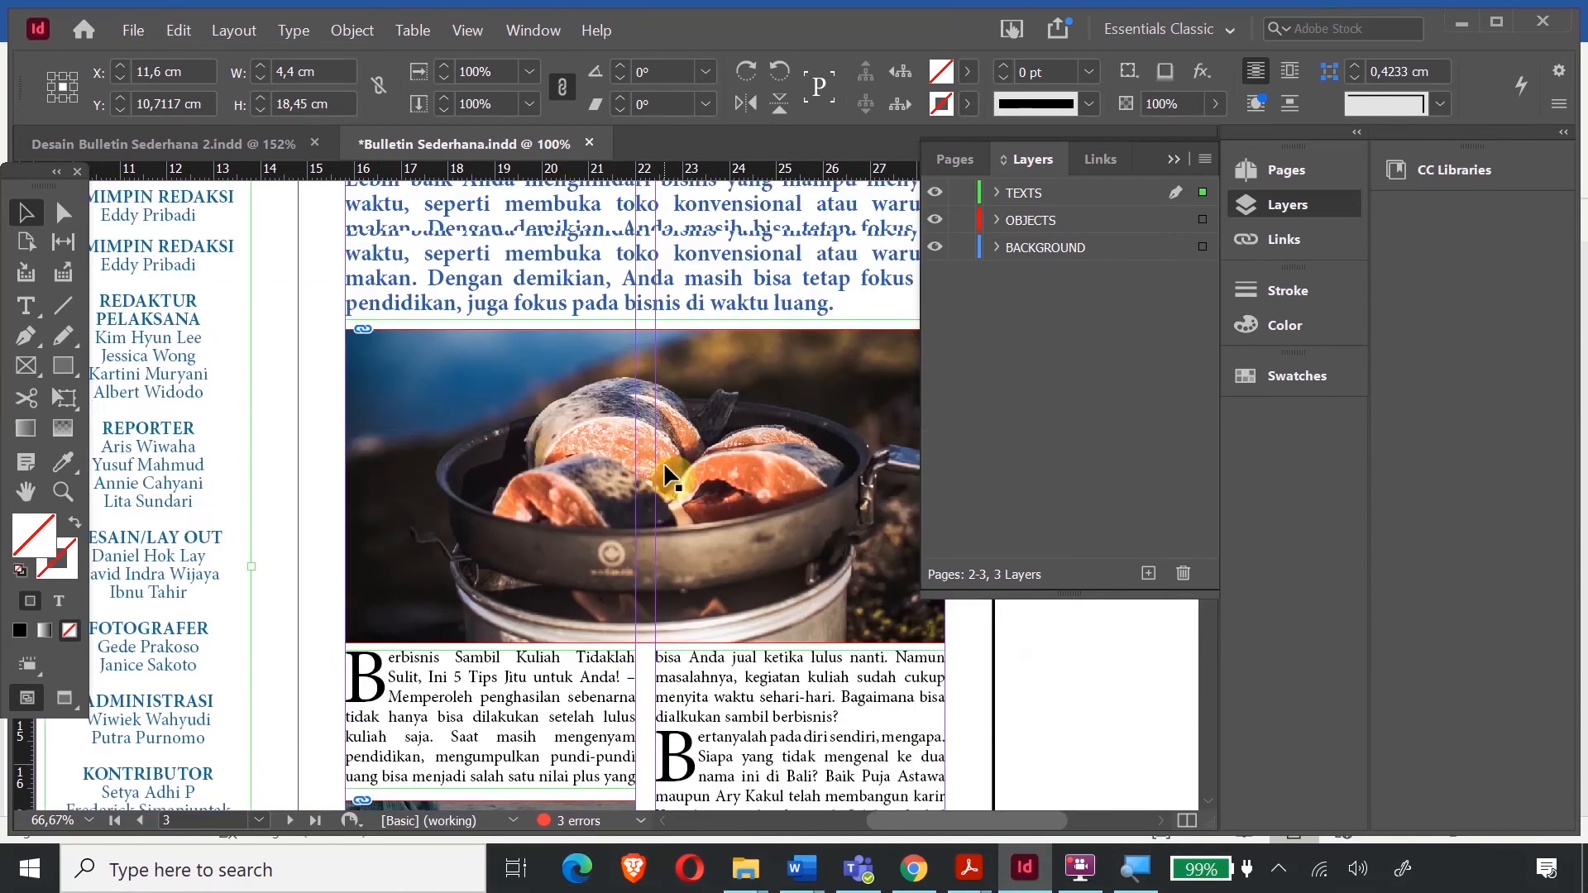
{"action": "scroll", "coordinate": [665, 467], "scroll_direction": "up", "scroll_amount": 8}
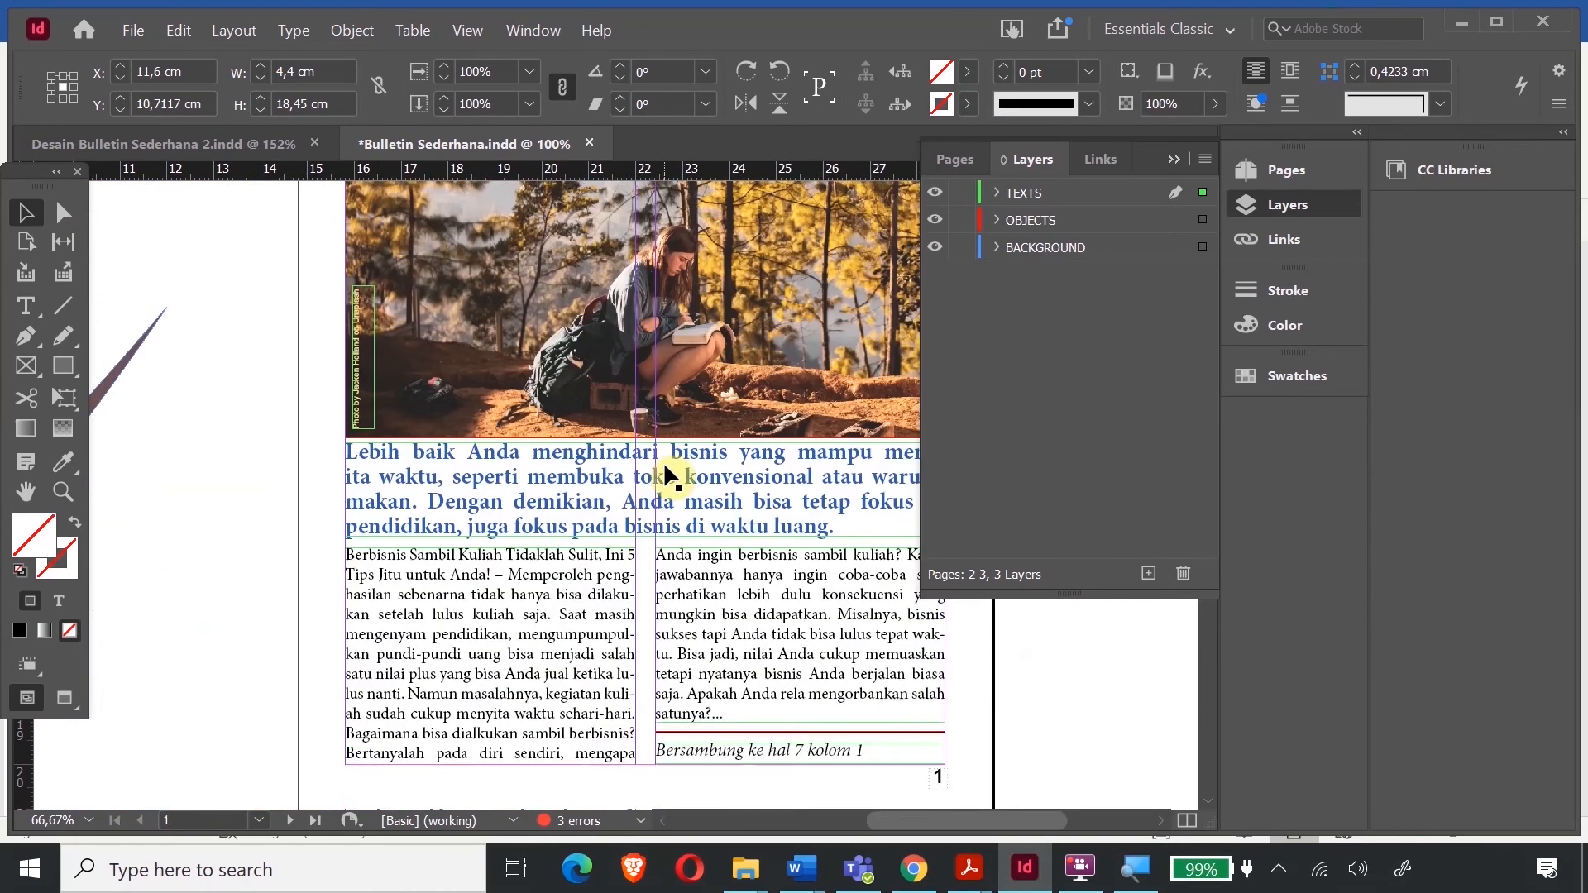
{"action": "scroll", "coordinate": [664, 467], "scroll_direction": "down", "scroll_amount": 3}
{"action": "scroll", "coordinate": [663, 461], "scroll_direction": "down", "scroll_amount": 1}
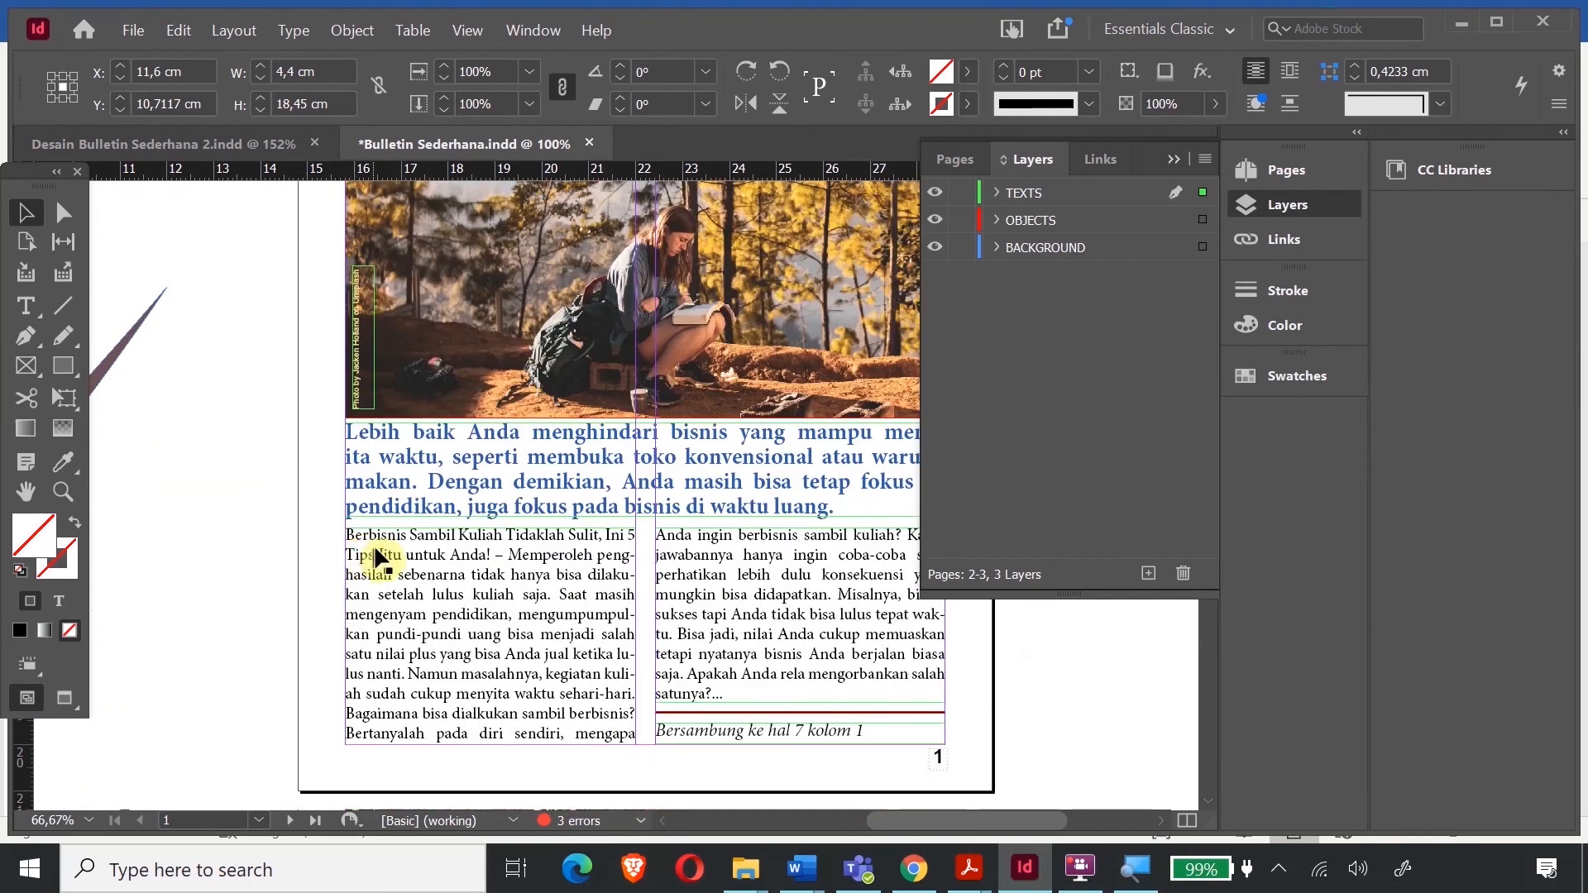
{"action": "double_click", "coordinate": [376, 550]}
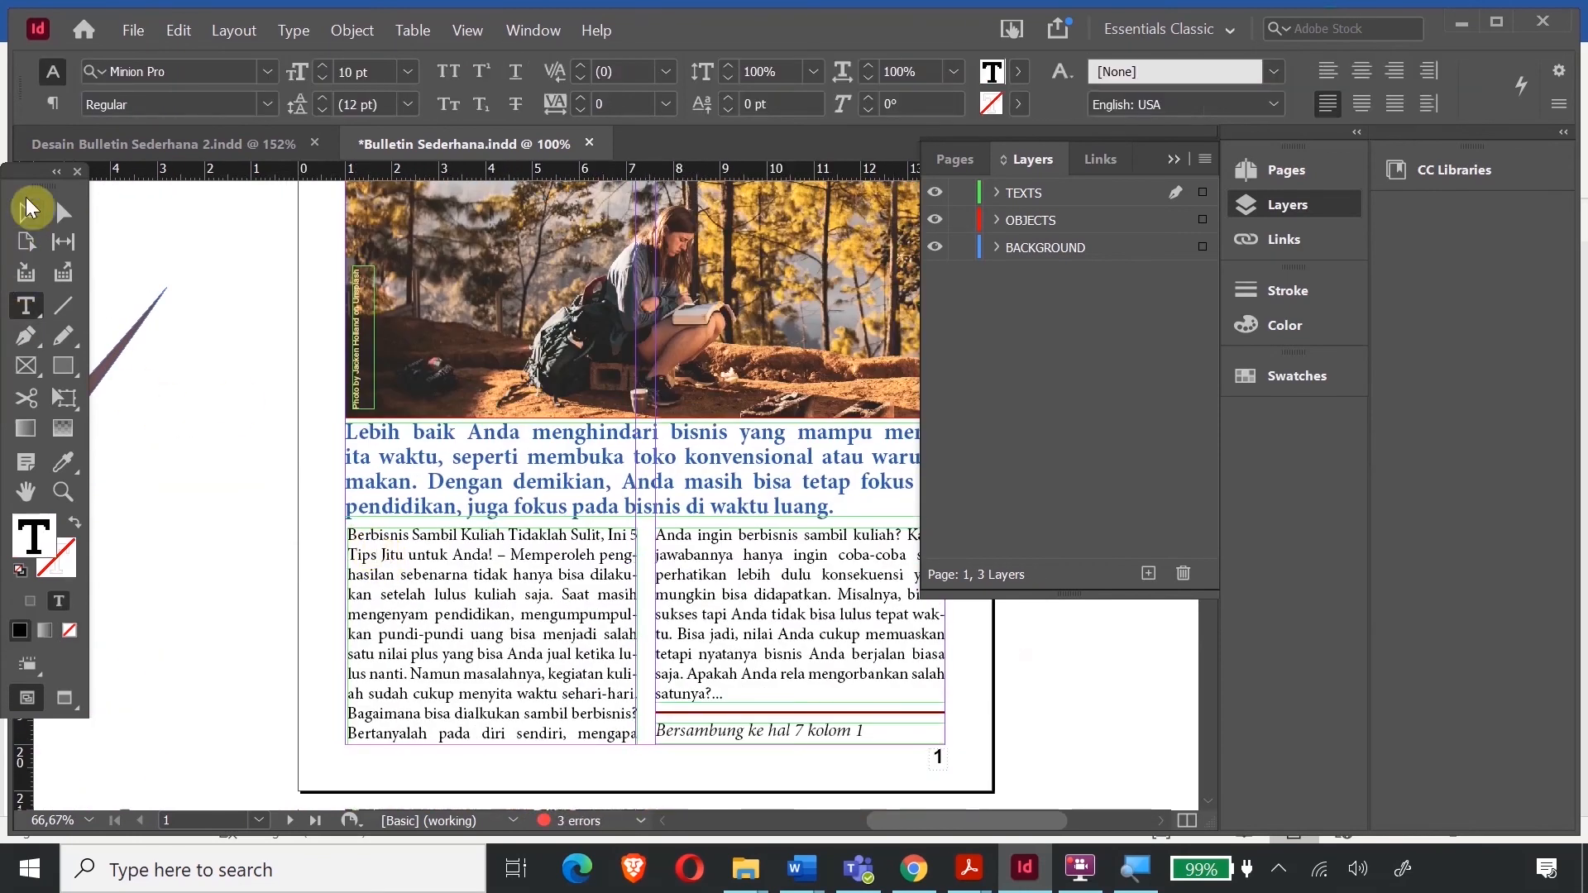
{"action": "left_click", "coordinate": [26, 213]}
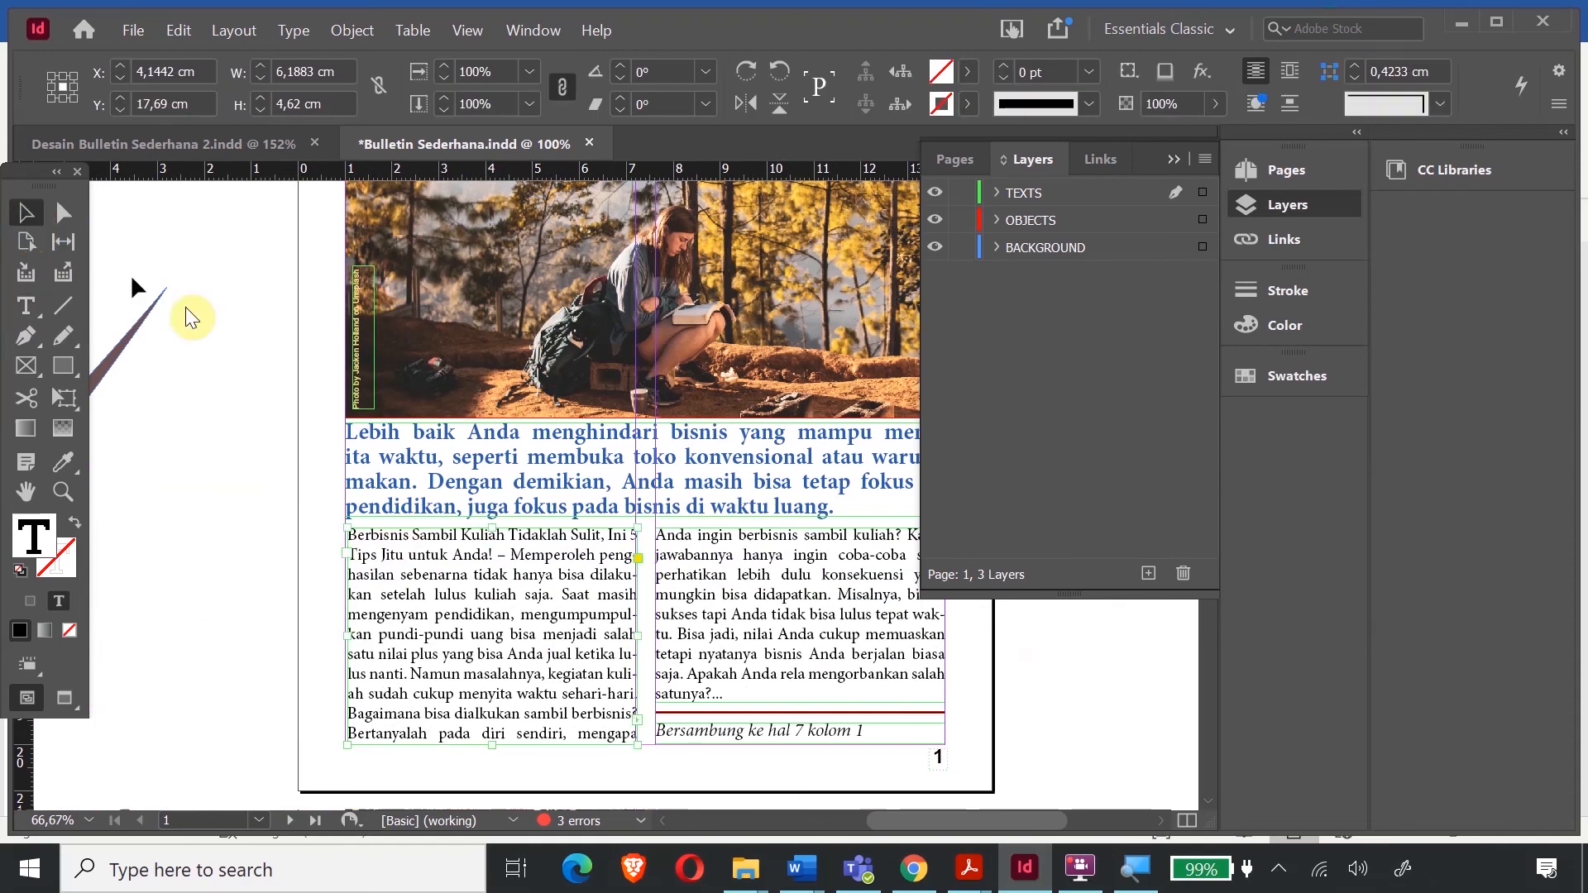
{"action": "left_click", "coordinate": [451, 583]}
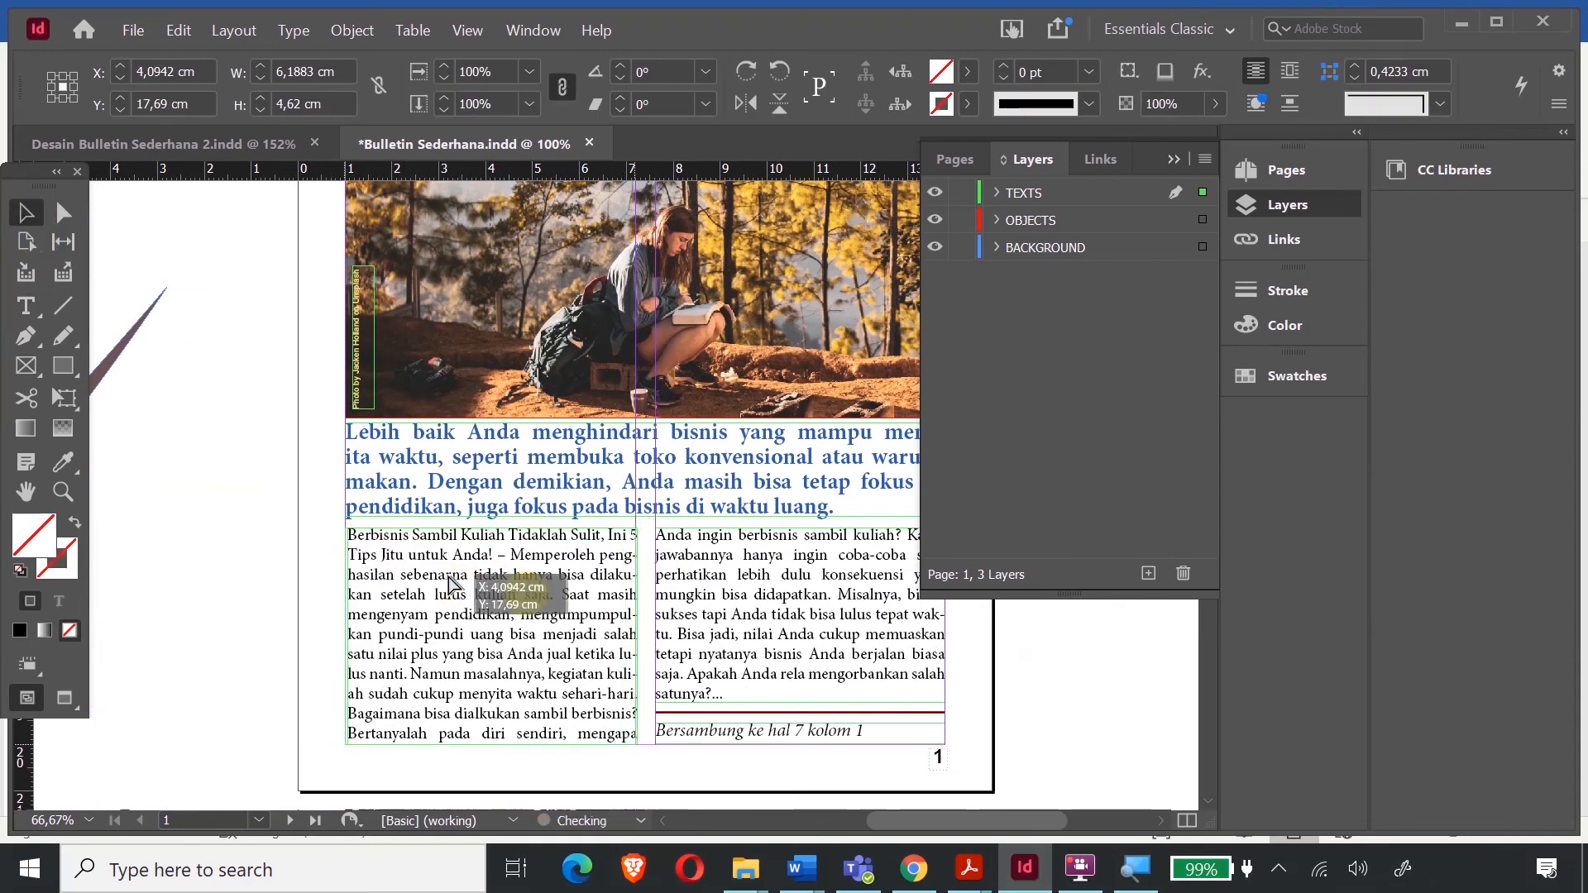
{"action": "double_click", "coordinate": [465, 576]}
{"action": "triple_click", "coordinate": [465, 576]}
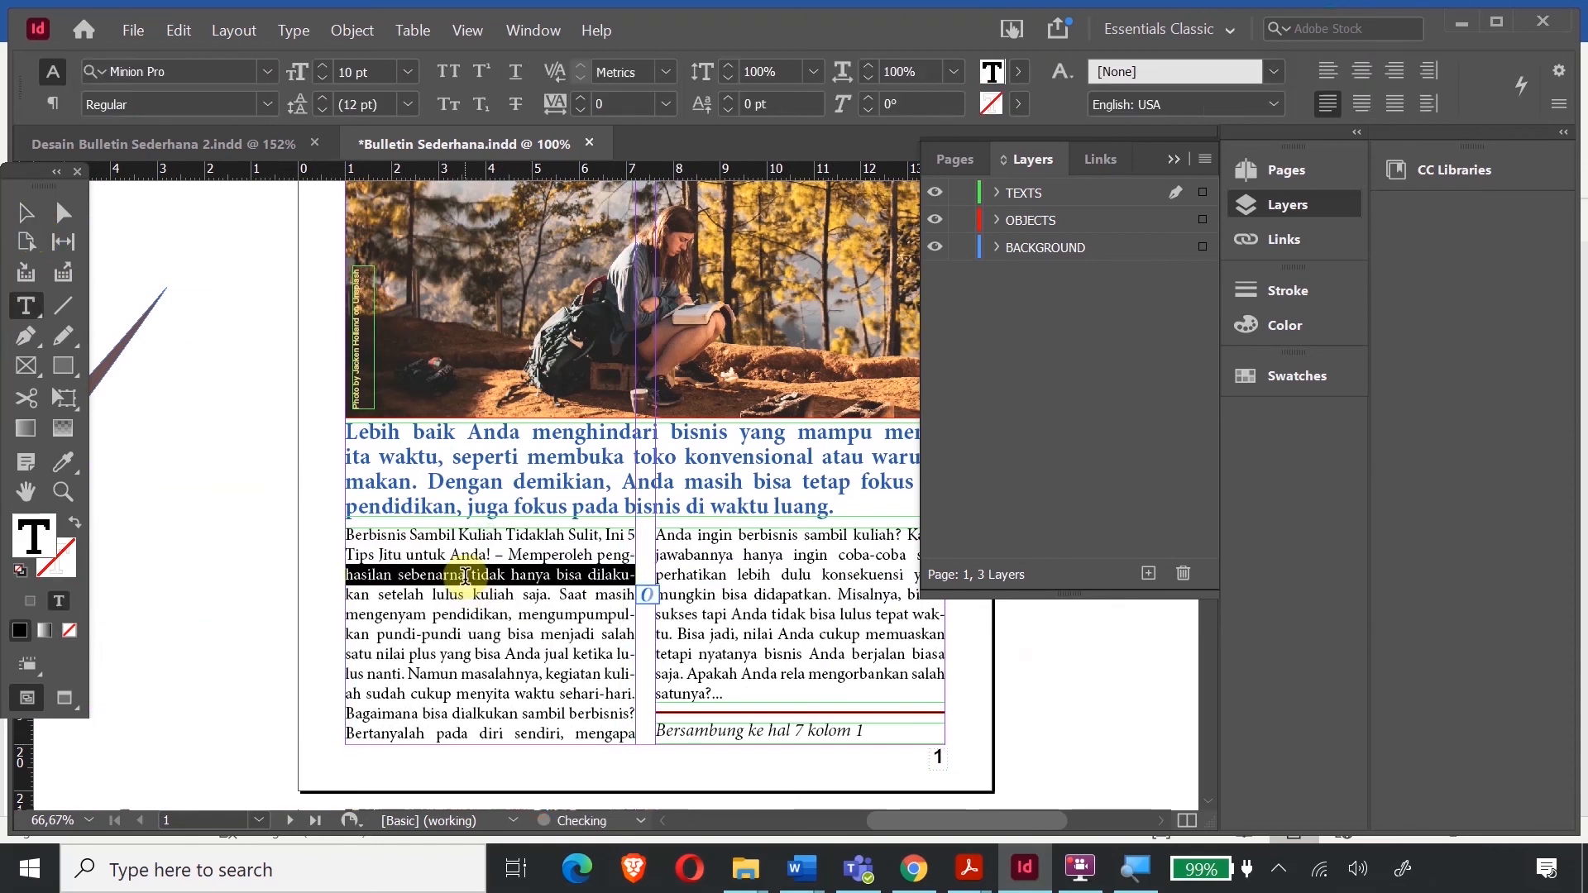
{"action": "key", "text": "ctrl+a"}
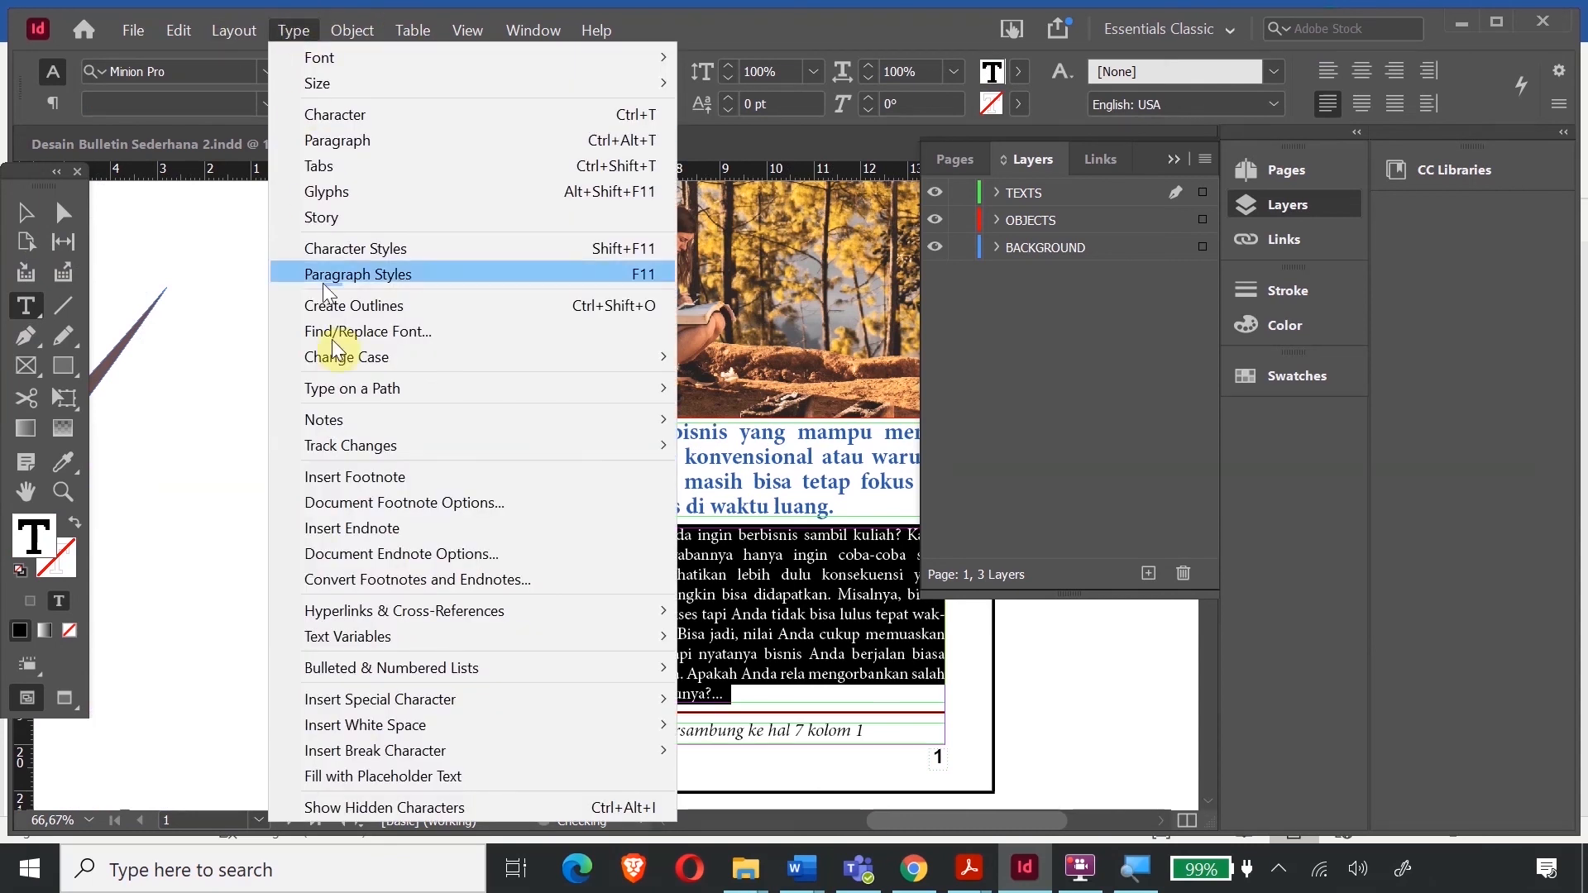
- Set the page 1 article's drop cap to 3 lines deep
{"action": "left_click", "coordinate": [347, 140]}
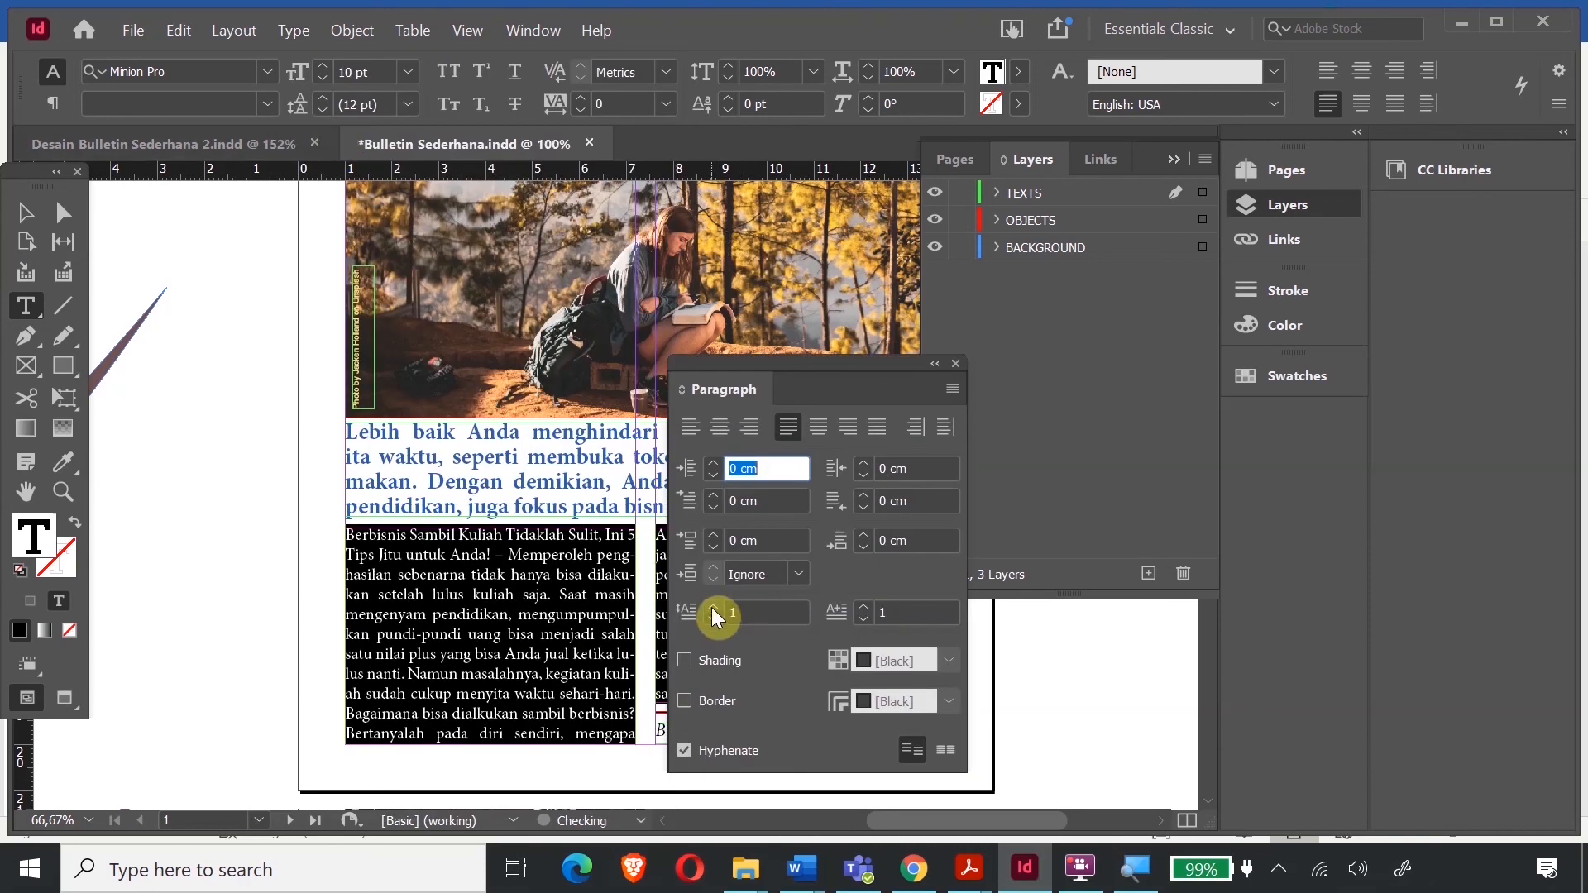
{"action": "left_click", "coordinate": [713, 609]}
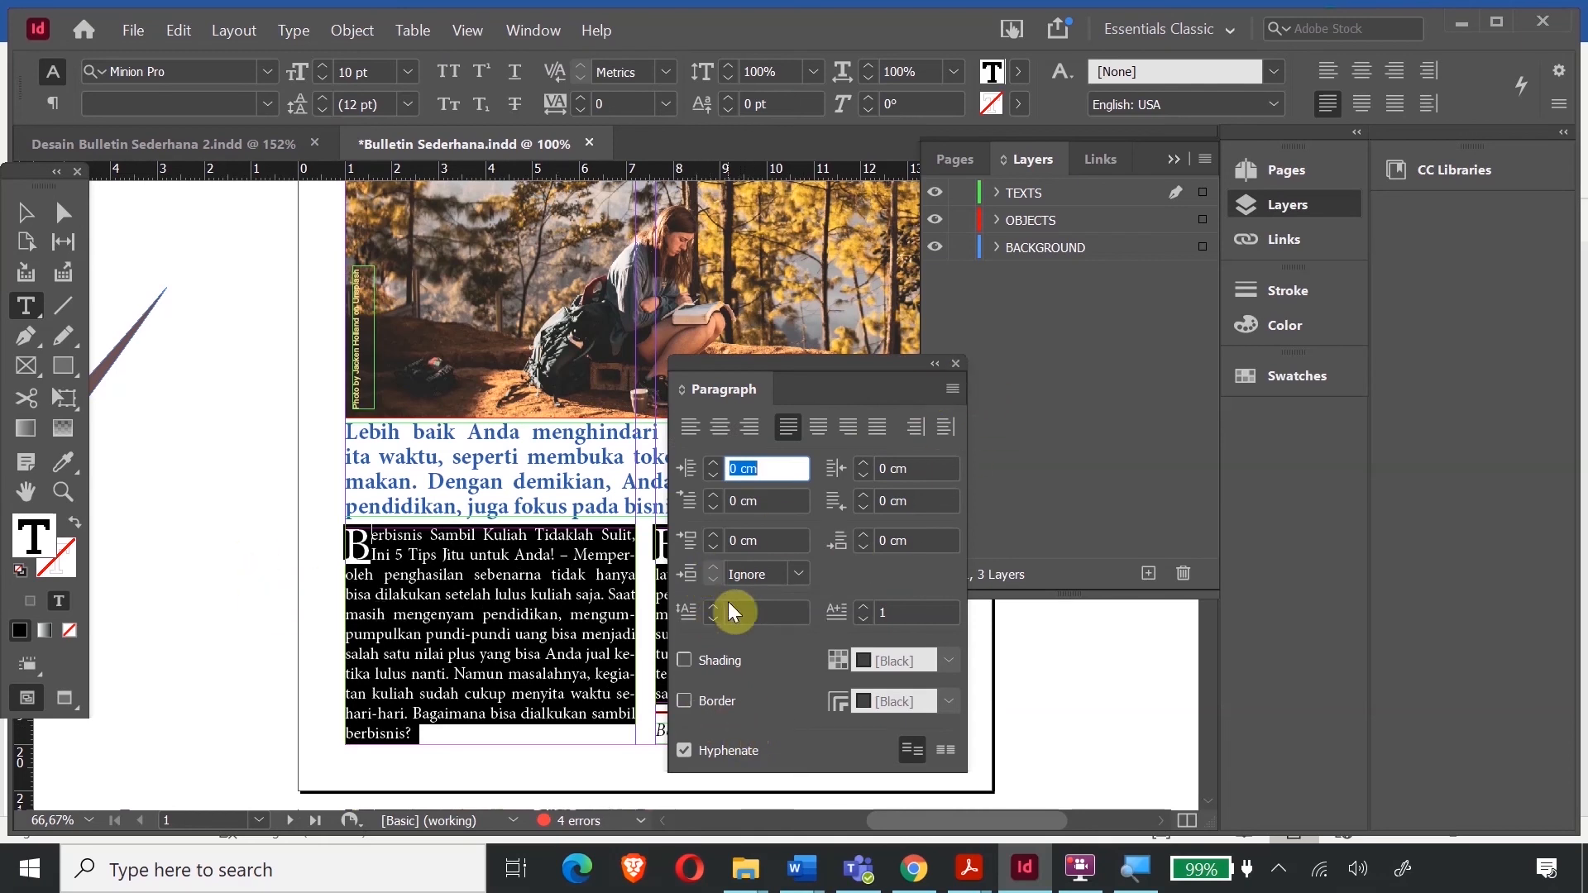
{"action": "left_click", "coordinate": [713, 608]}
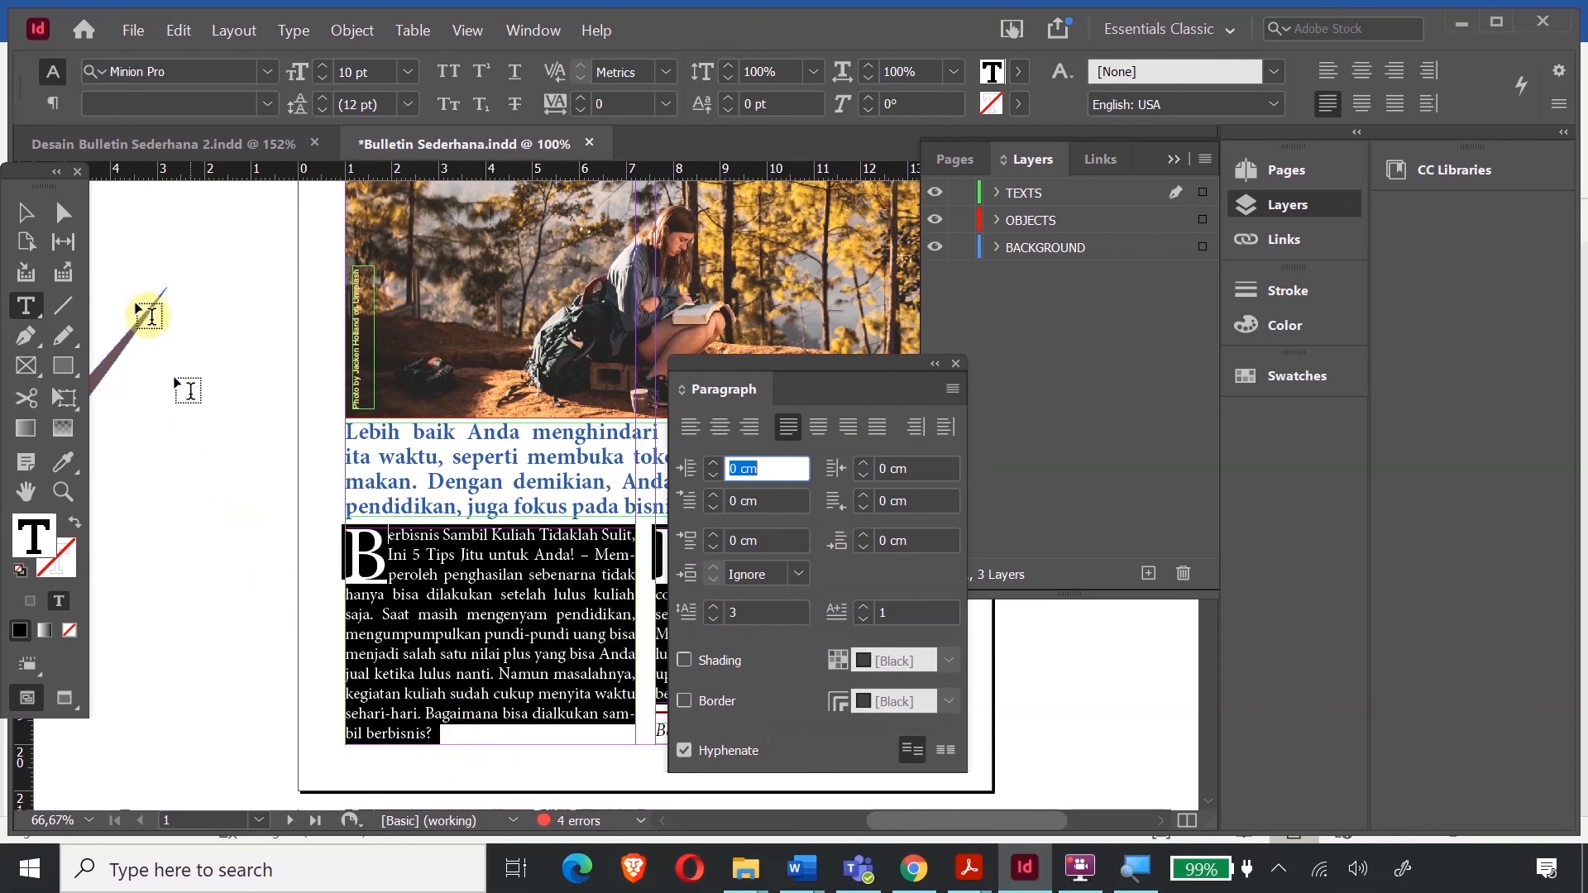
{"action": "left_click", "coordinate": [28, 211]}
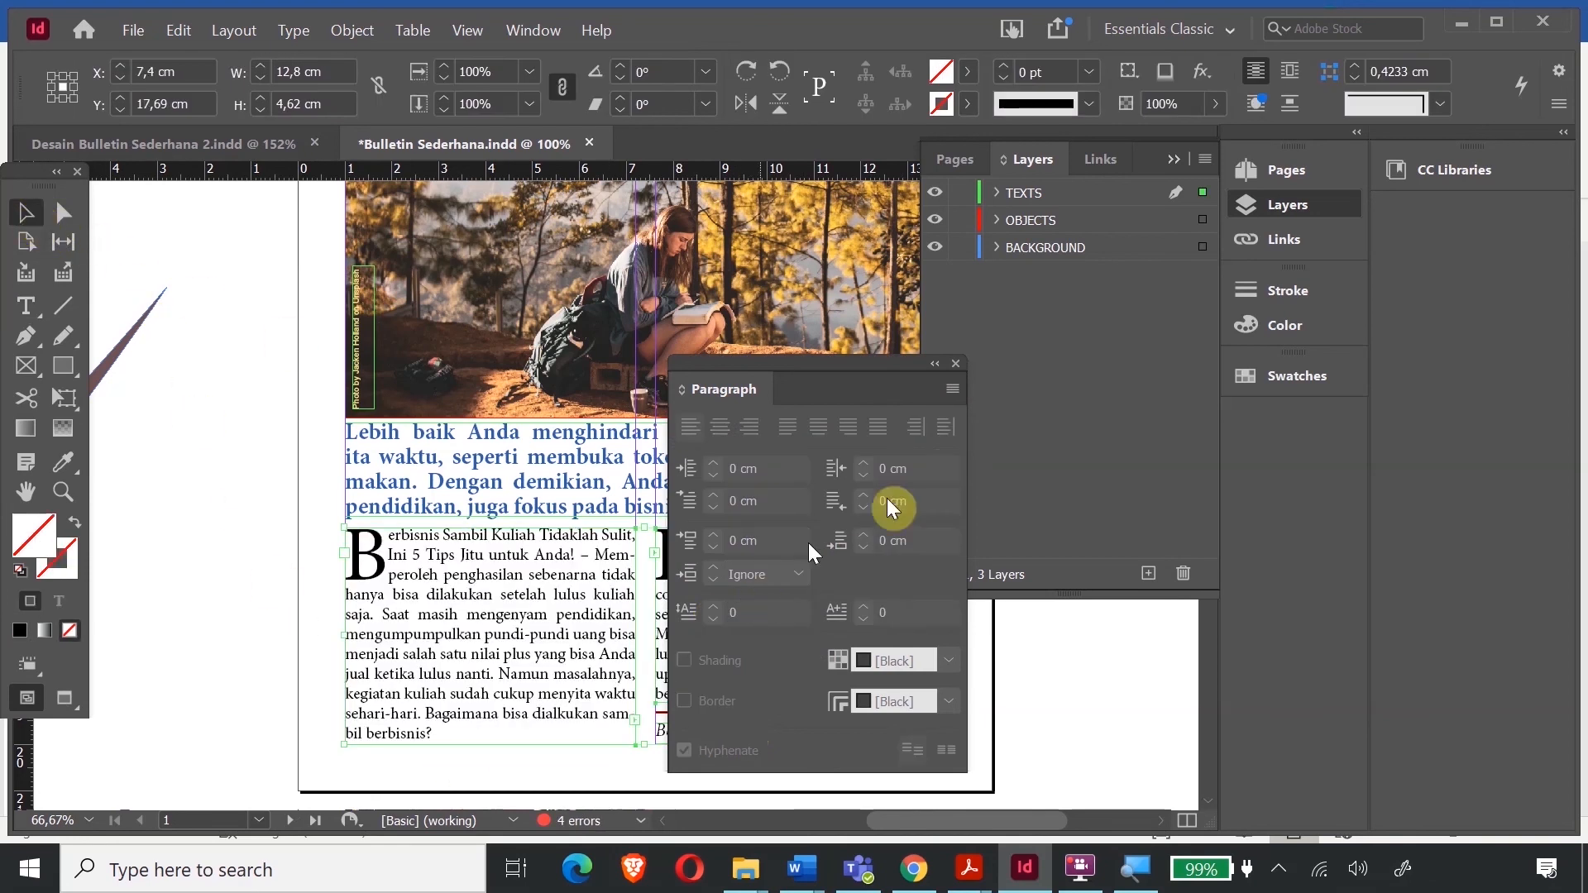
{"action": "left_click", "coordinate": [496, 512]}
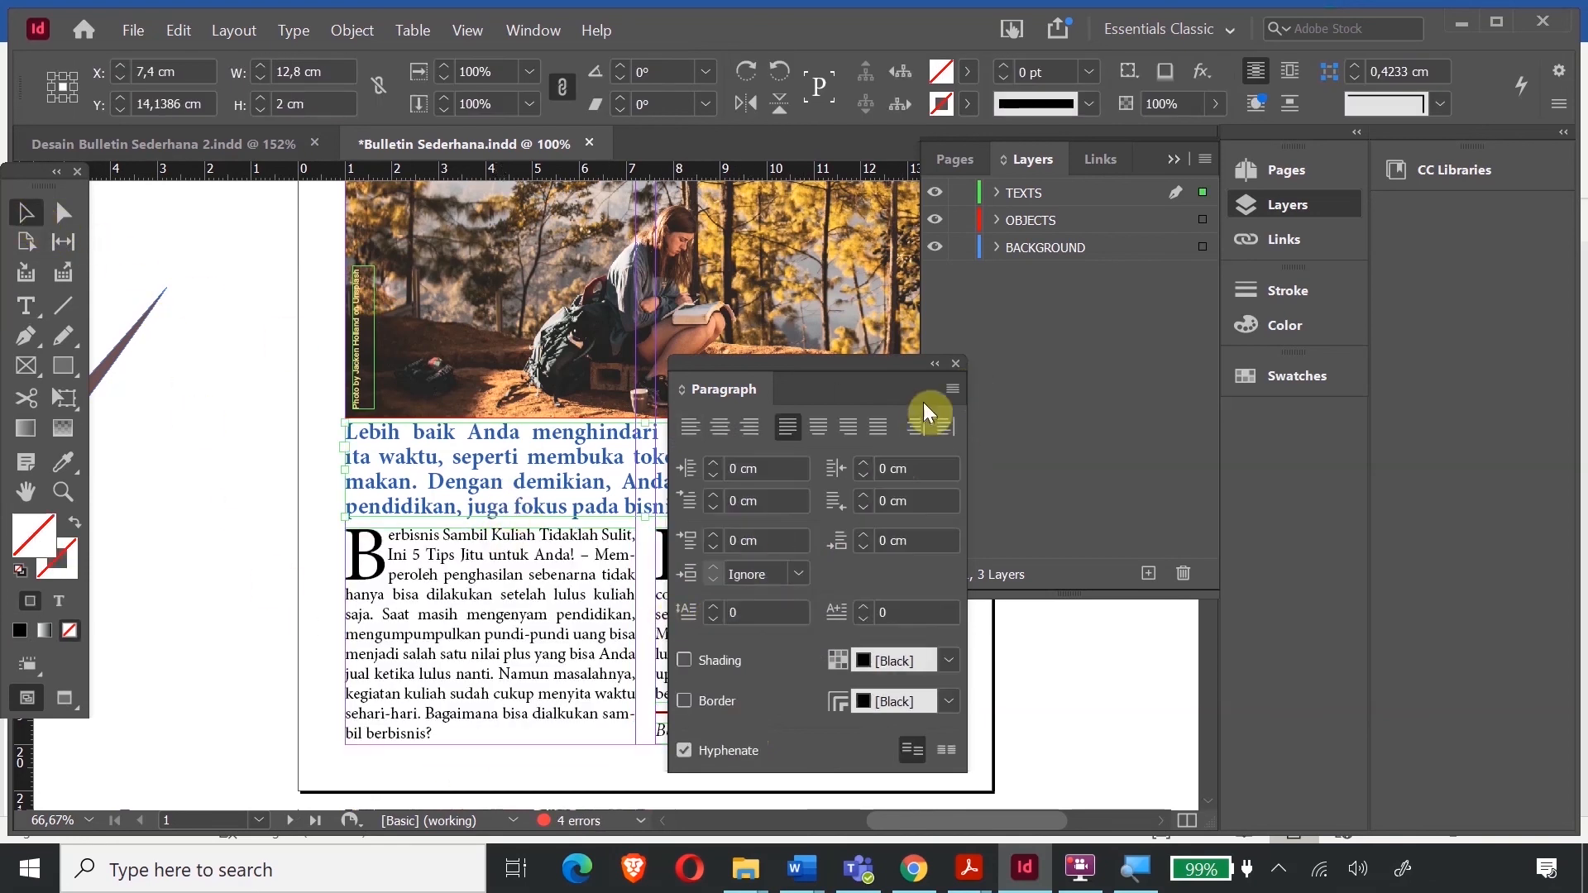
{"action": "left_click", "coordinate": [955, 363]}
- Select the entire threaded page 4 article story, starting from 'Untuk itu'
{"action": "scroll", "coordinate": [655, 560], "scroll_direction": "down", "scroll_amount": 20}
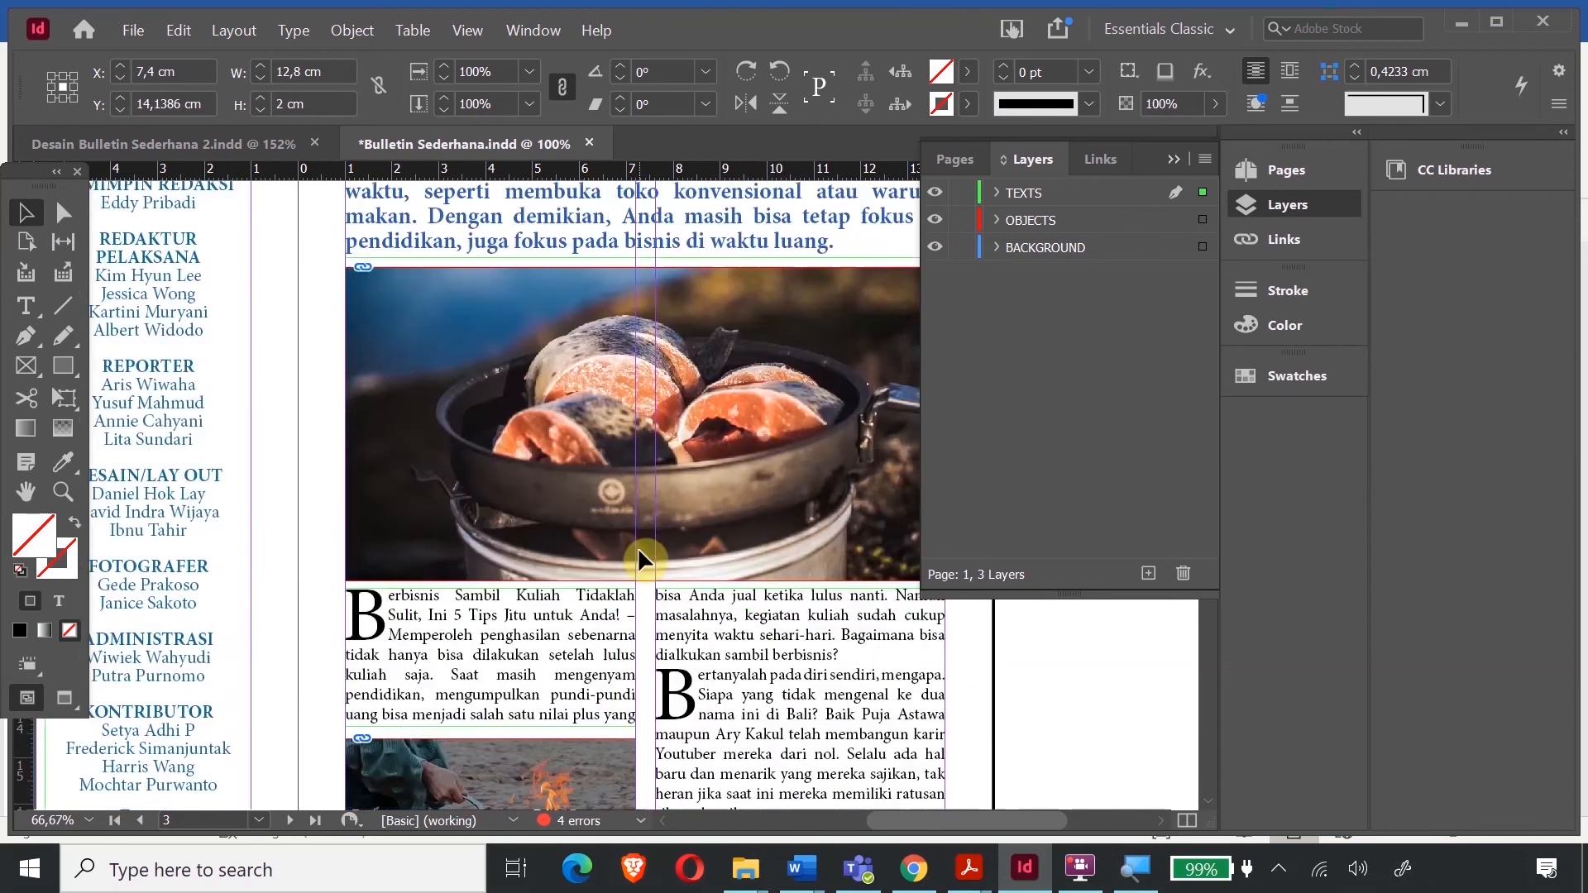
{"action": "scroll", "coordinate": [644, 563], "scroll_direction": "down", "scroll_amount": 10}
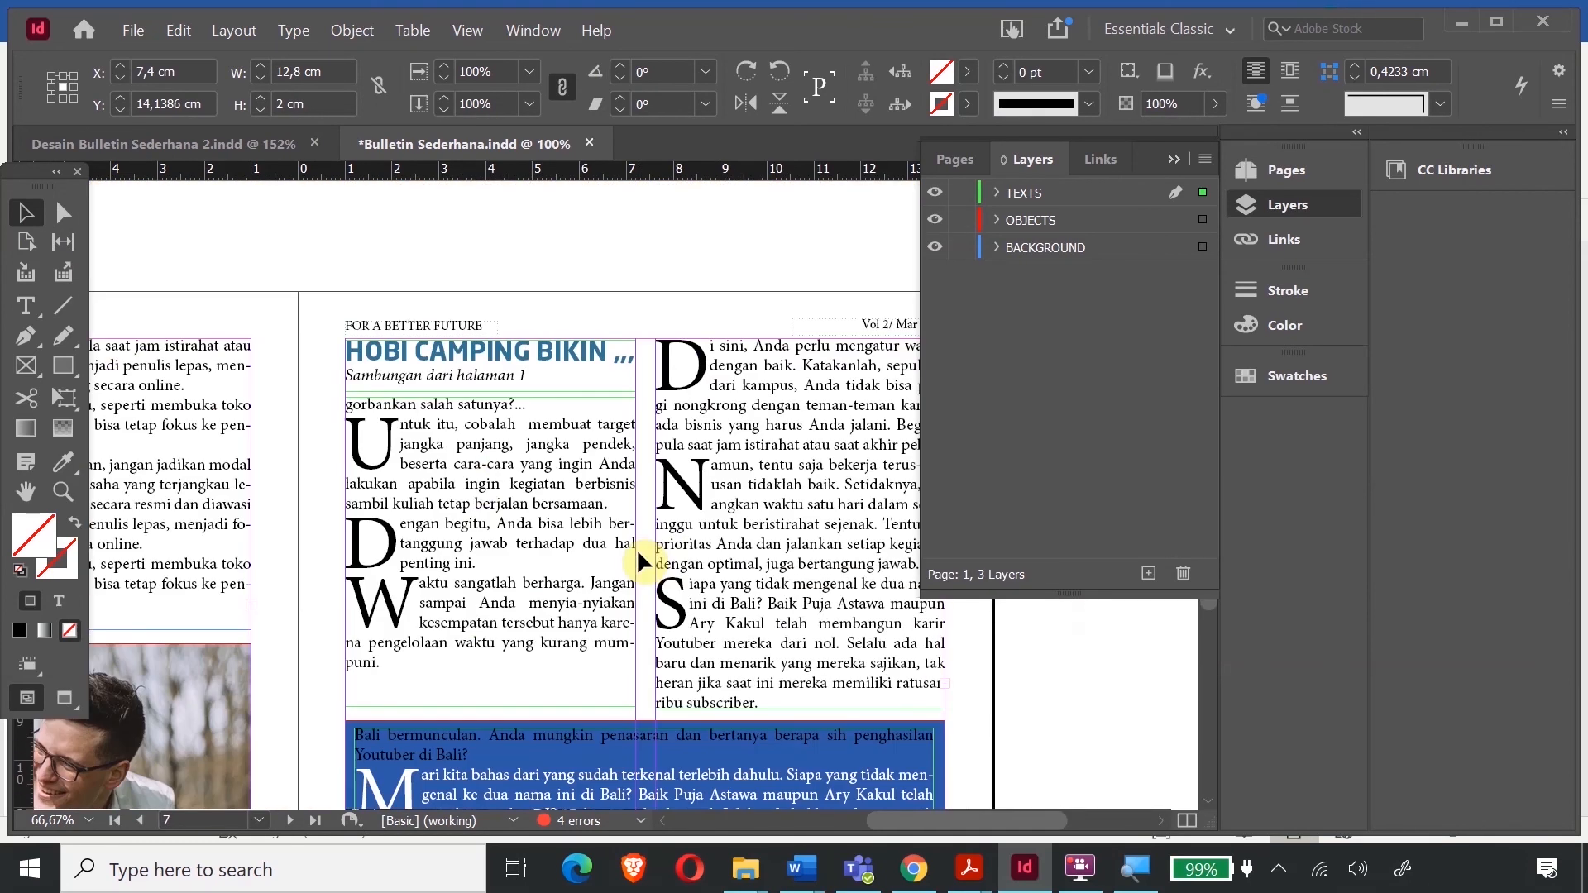
{"action": "scroll", "coordinate": [662, 508], "scroll_direction": "up", "scroll_amount": 10}
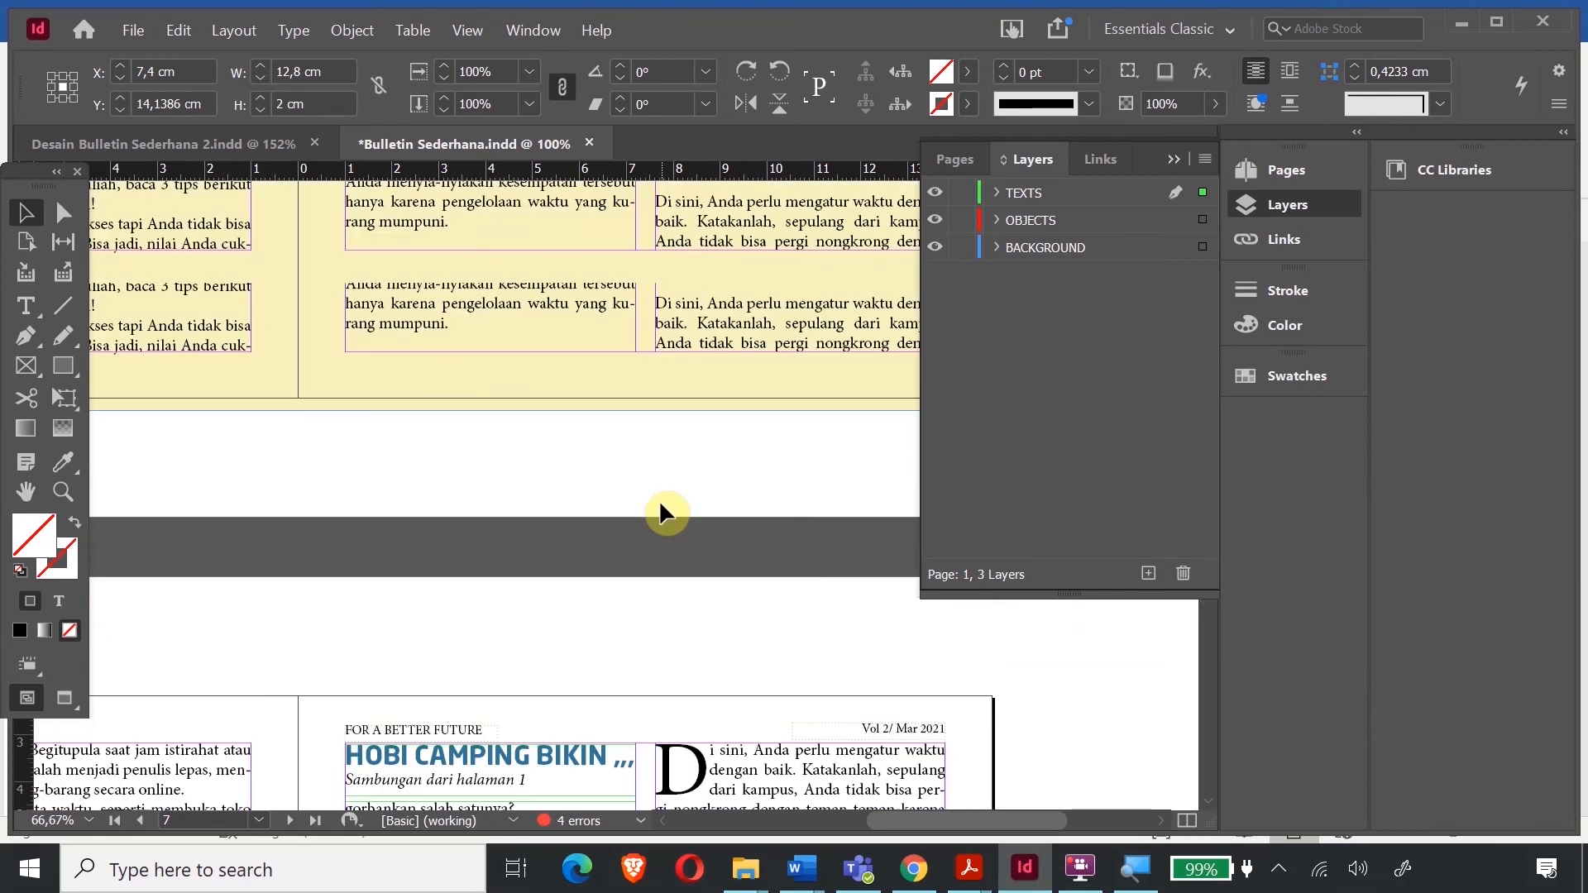
{"action": "scroll", "coordinate": [656, 514], "scroll_direction": "down", "scroll_amount": 10}
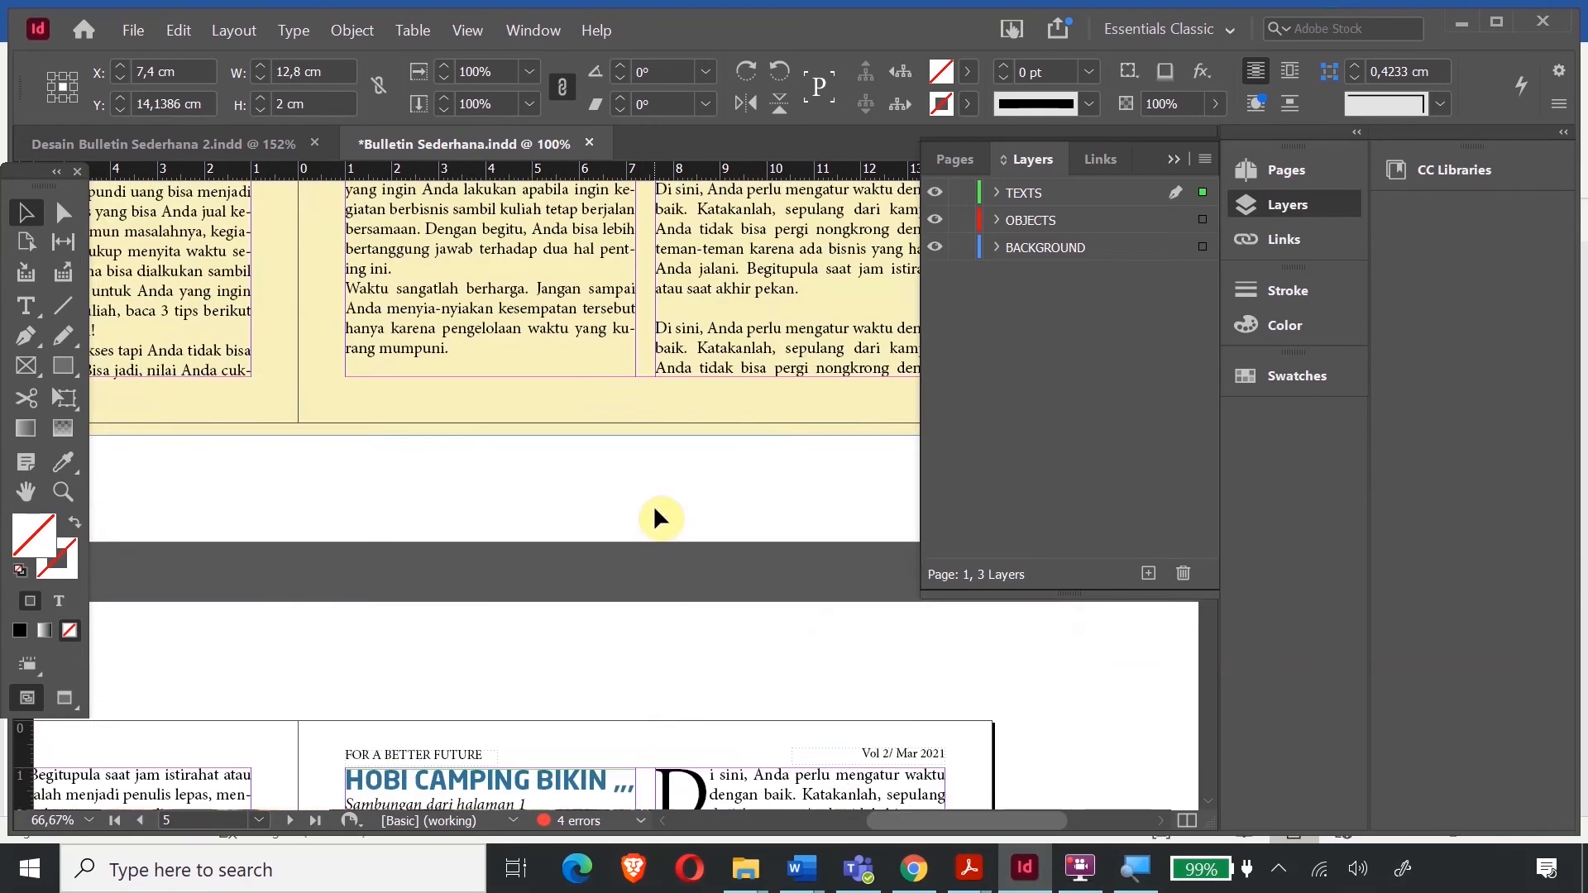
{"action": "scroll", "coordinate": [649, 638], "scroll_direction": "up", "scroll_amount": 10}
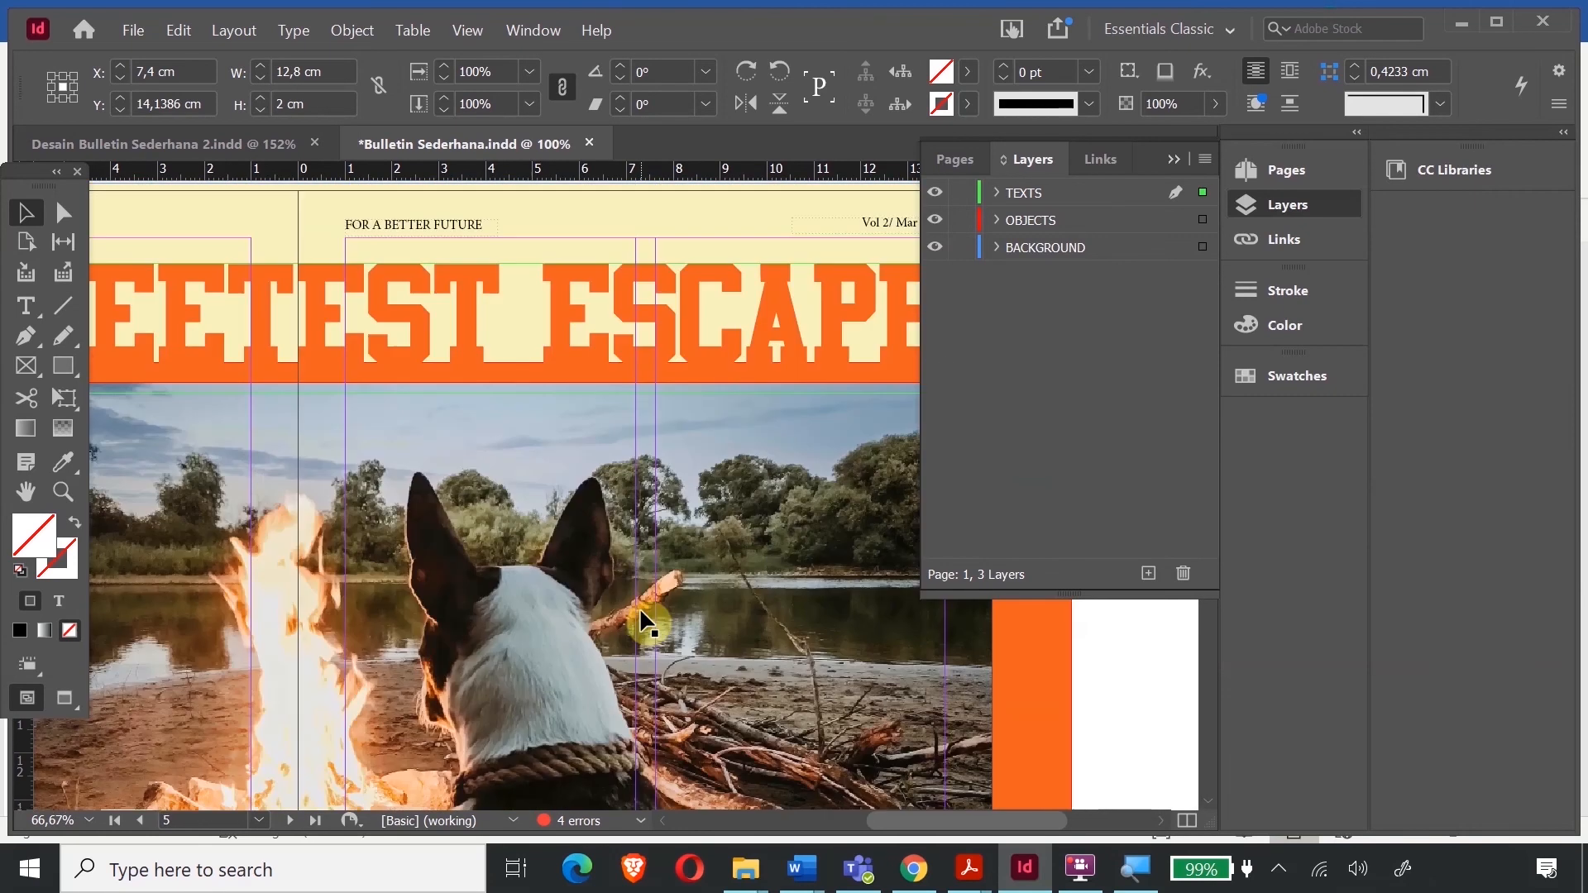
{"action": "left_click_drag", "start_coordinate": [933, 823], "coordinate": [839, 818]}
{"action": "scroll", "coordinate": [438, 612], "scroll_direction": "down", "scroll_amount": 4}
{"action": "scroll", "coordinate": [439, 617], "scroll_direction": "down", "scroll_amount": 2}
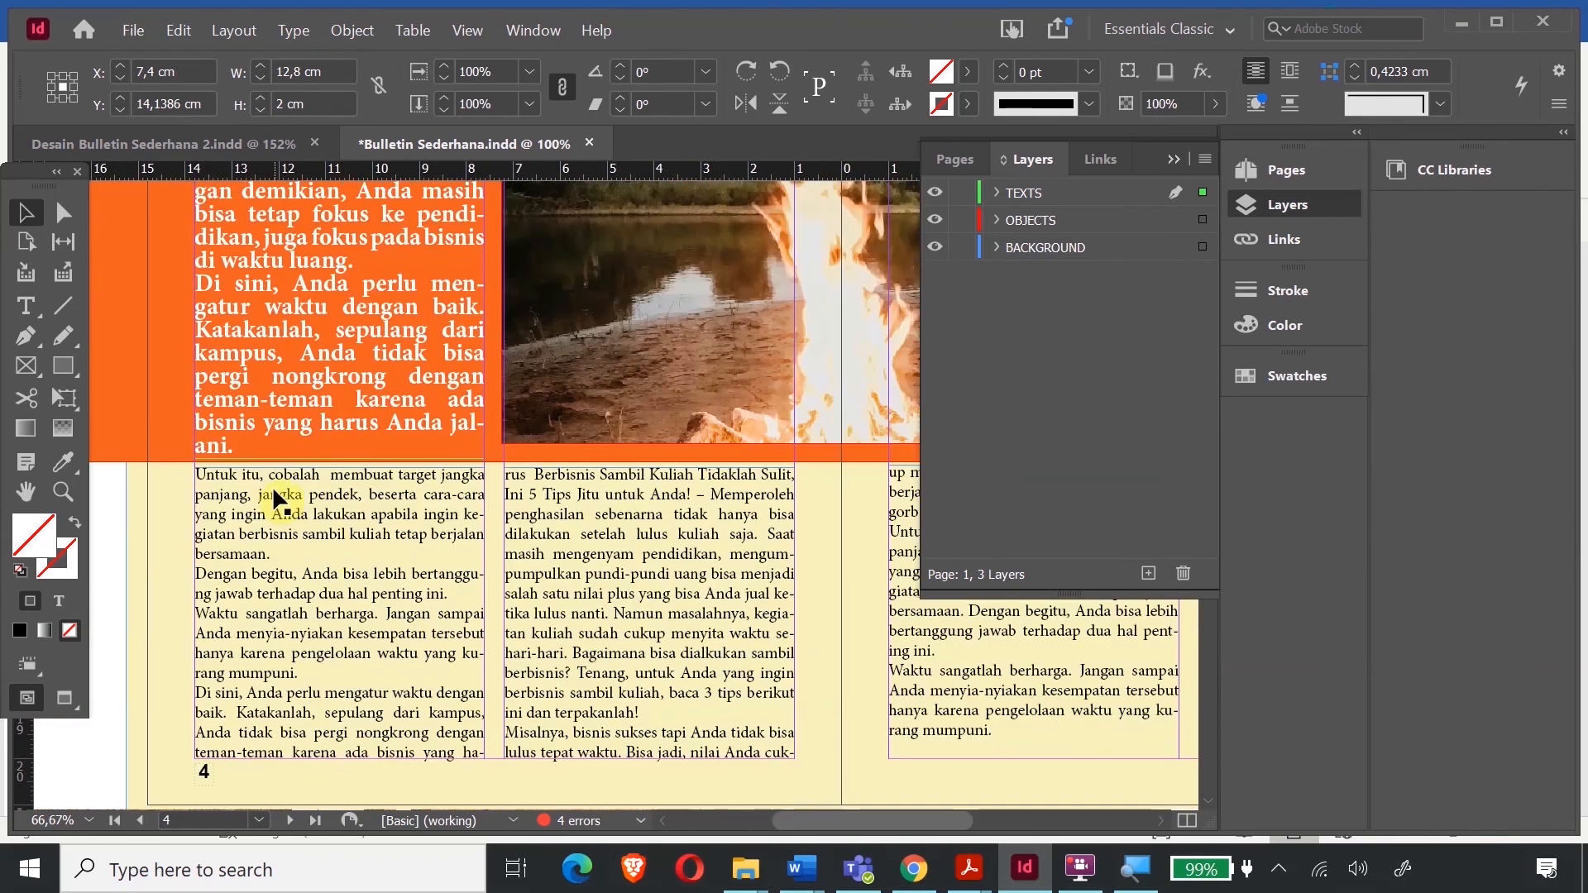
{"action": "double_click", "coordinate": [274, 488]}
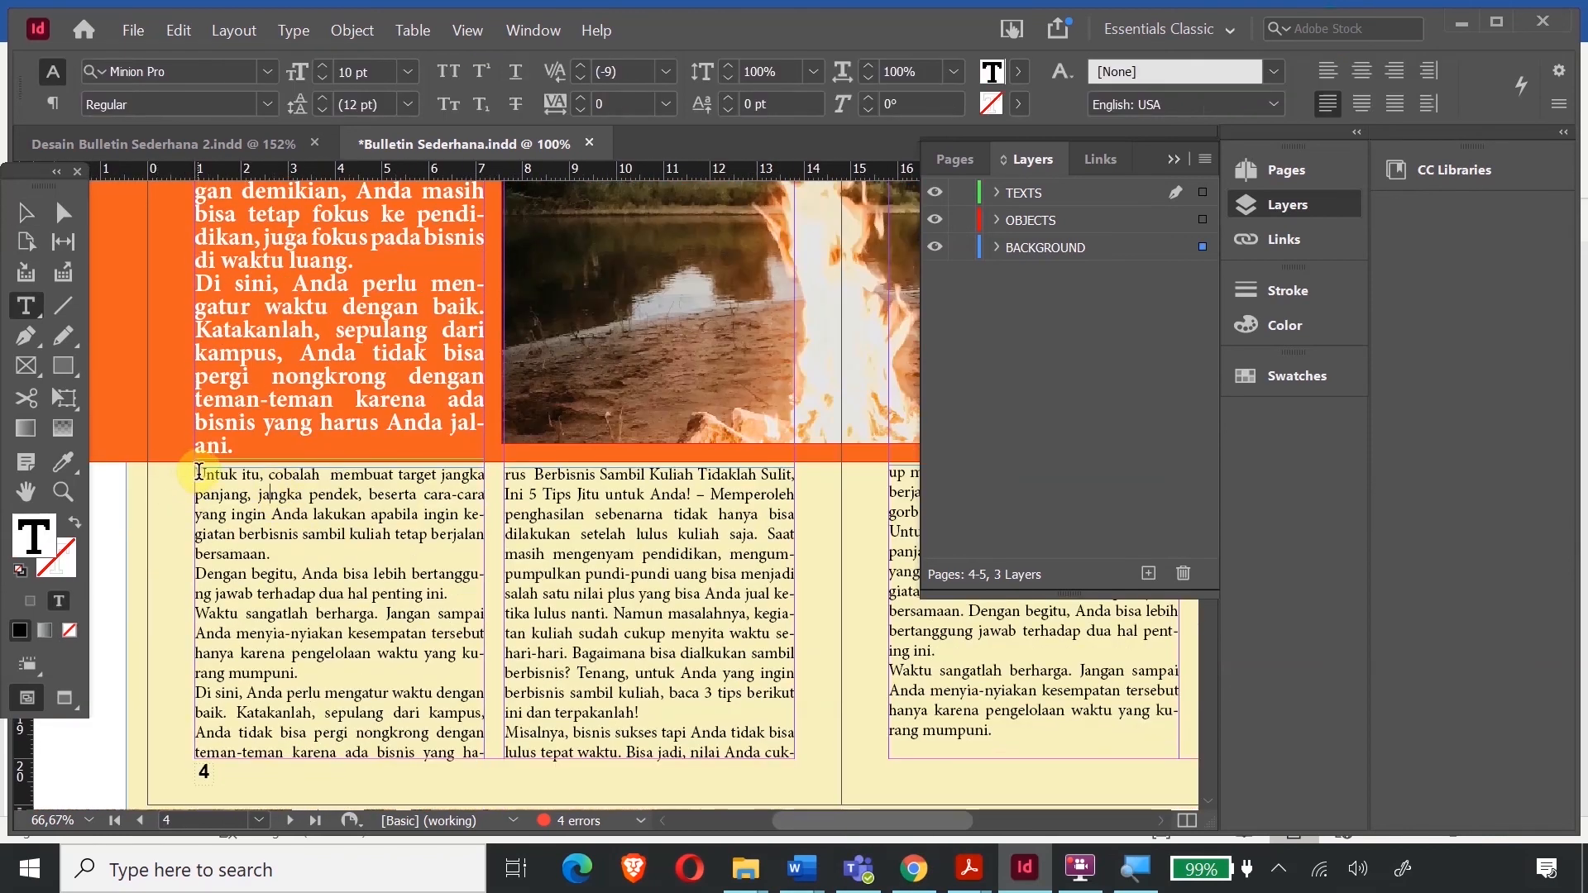
{"action": "left_click_drag", "start_coordinate": [198, 473], "coordinate": [367, 587]}
{"action": "key", "text": "ctrl+a"}
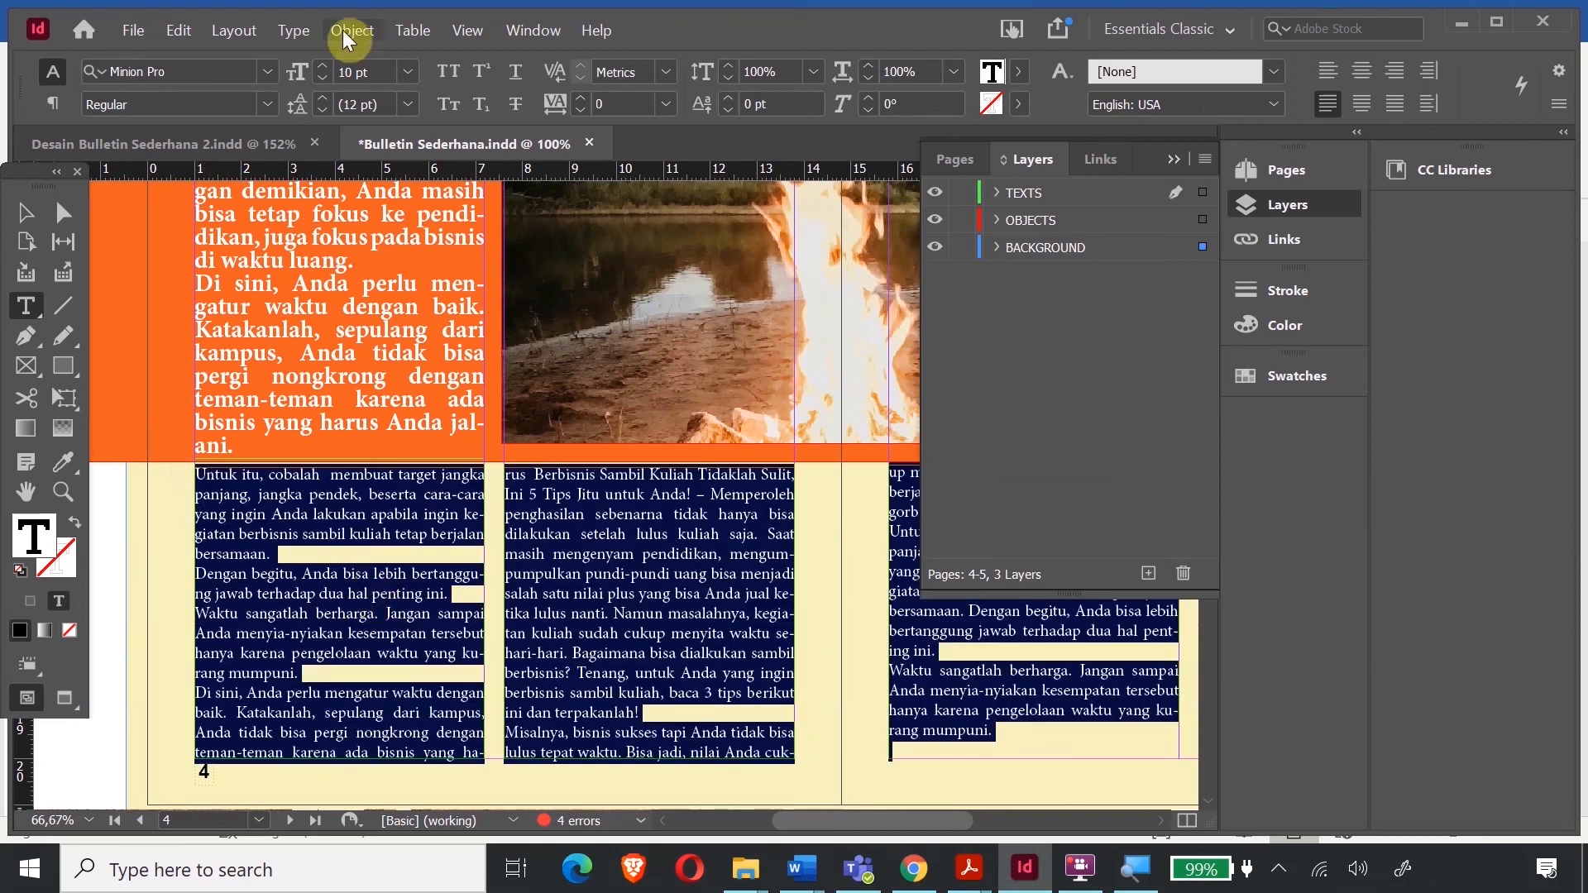
- Set the page 4 story's paragraph drop caps to 2 lines
{"action": "left_click", "coordinate": [292, 32]}
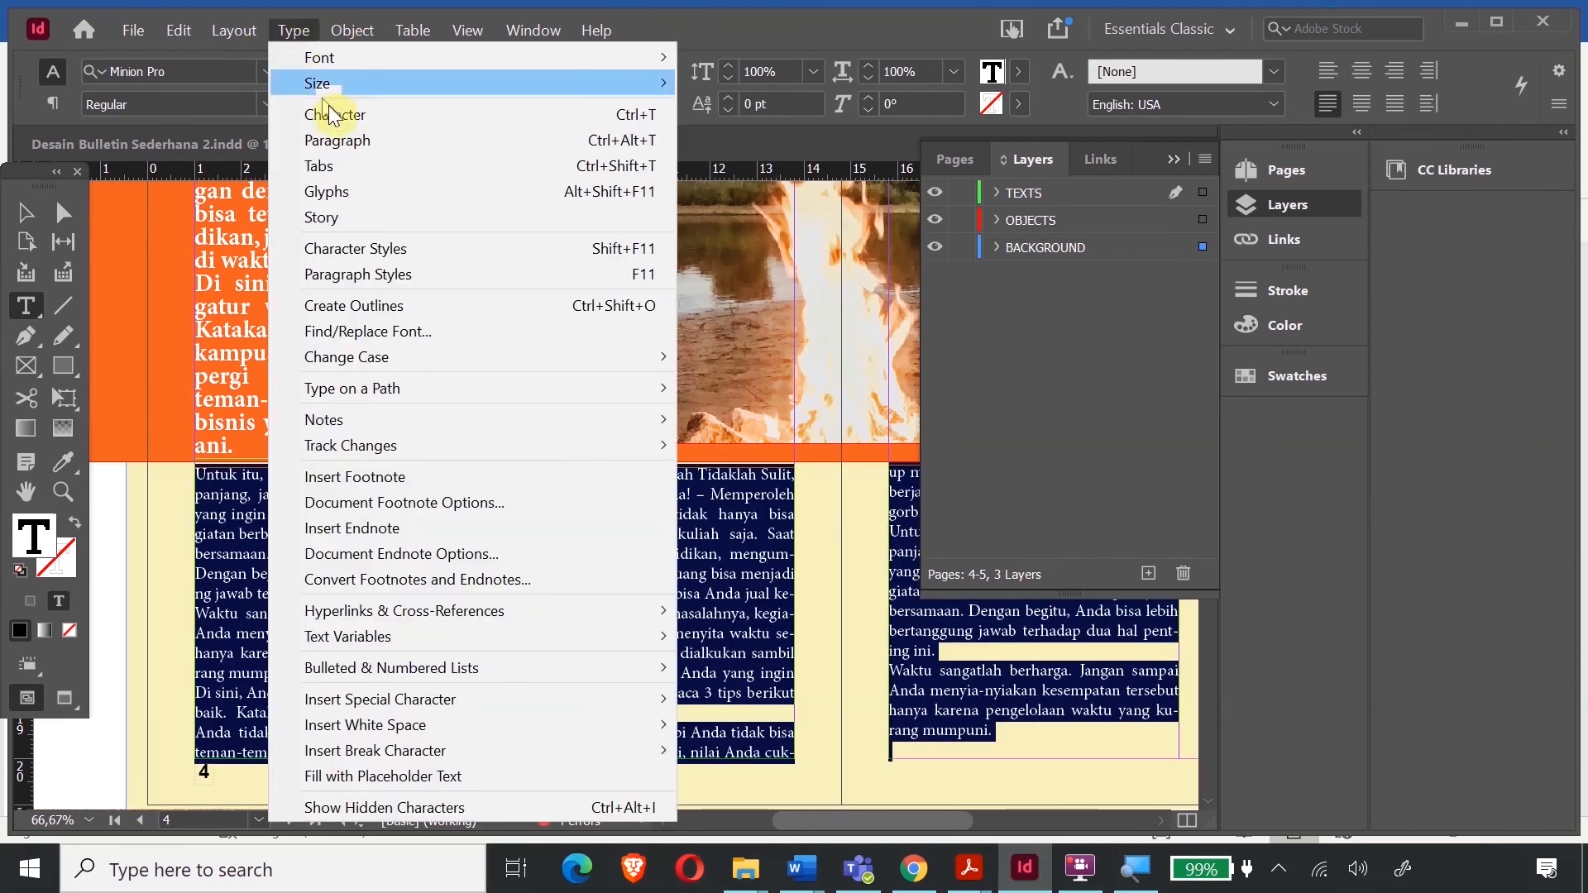
{"action": "left_click", "coordinate": [377, 142]}
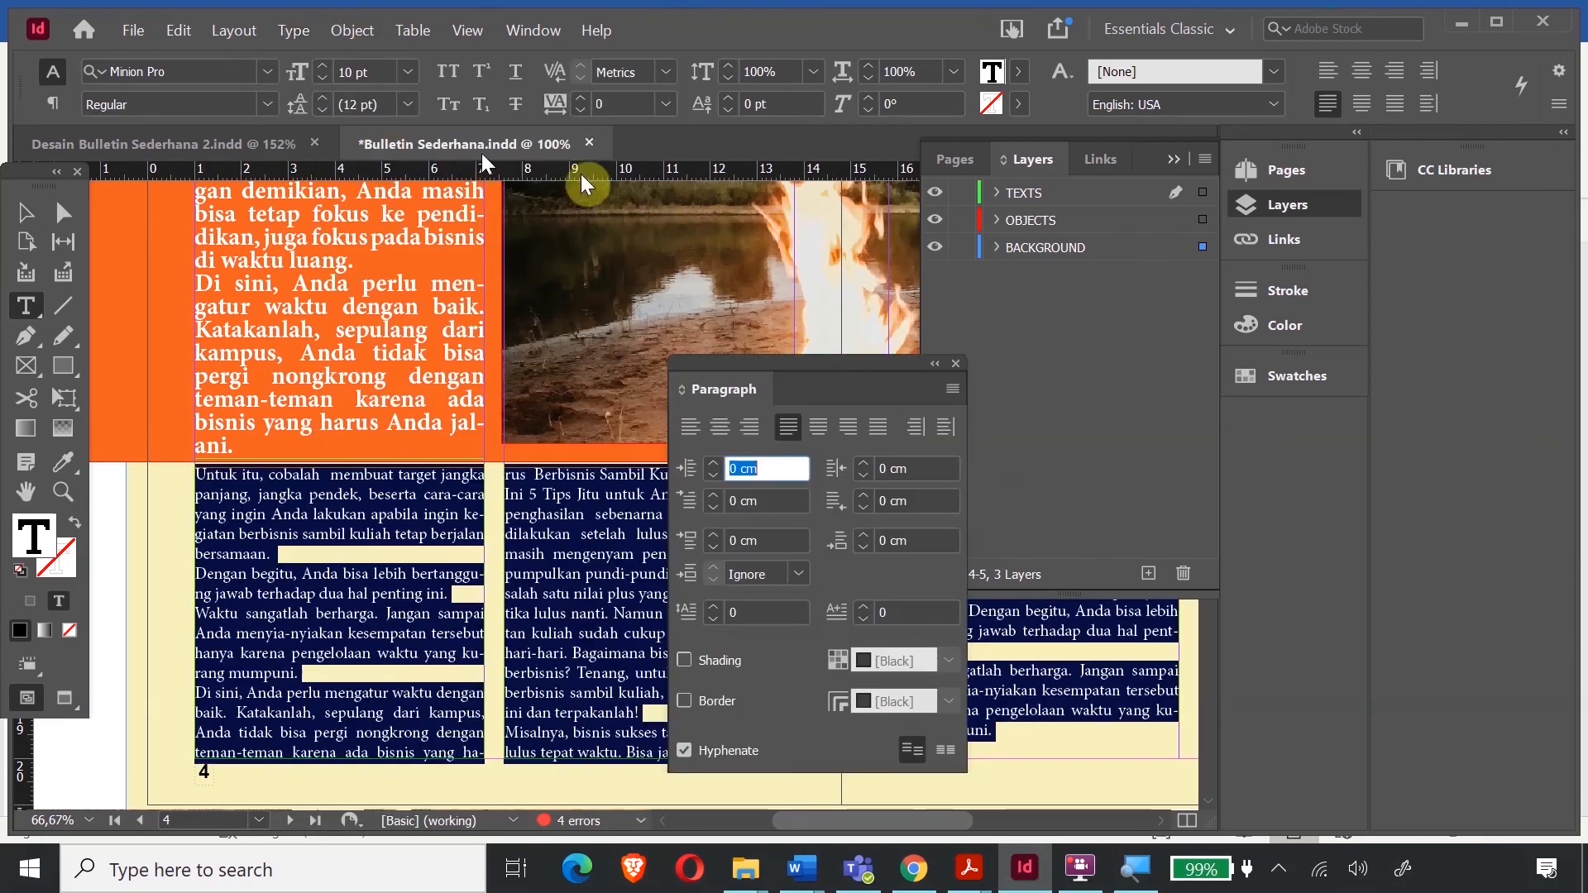
{"action": "left_click", "coordinate": [715, 607]}
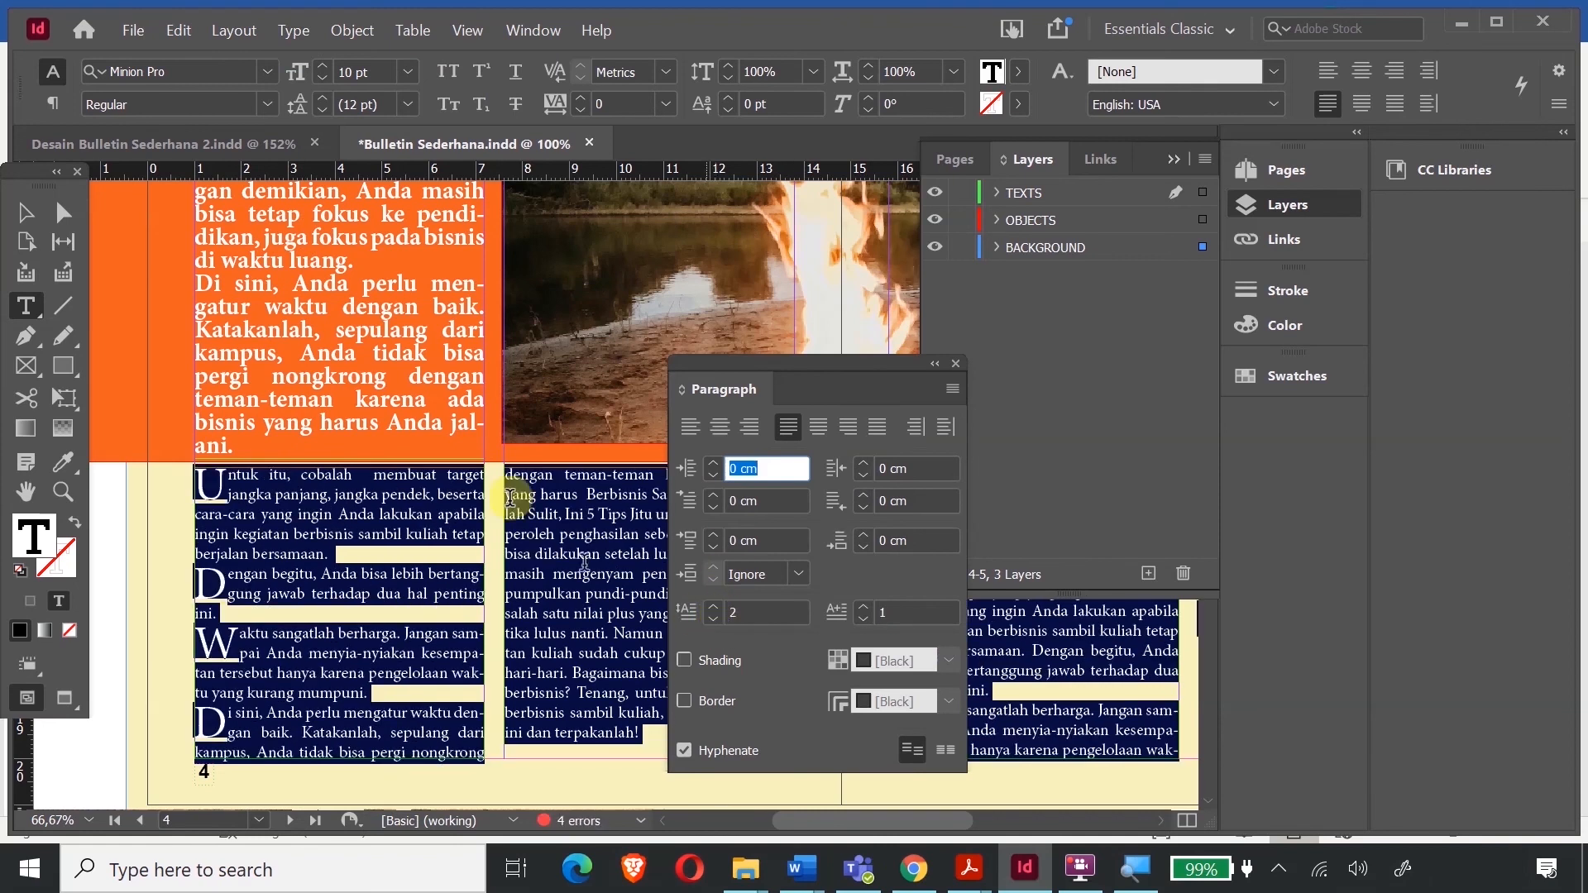
{"action": "left_click", "coordinate": [25, 212]}
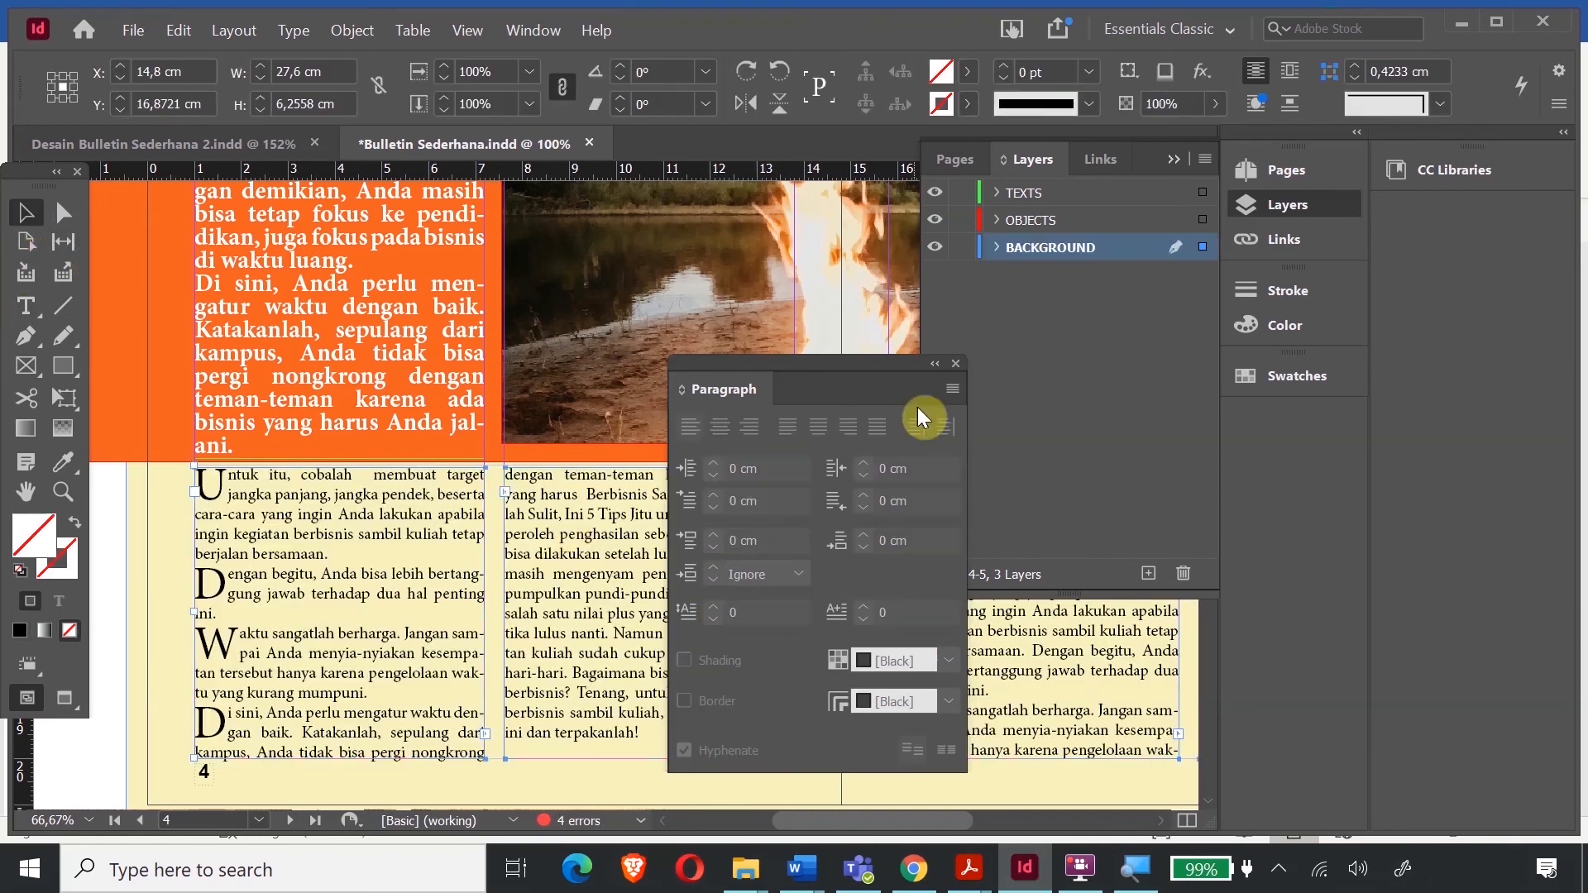
{"action": "left_click", "coordinate": [955, 364]}
- Select the page 8 body text from 'Untuk itu' to 'salah satunya?' and give it 2-line drop caps
{"action": "scroll", "coordinate": [472, 488], "scroll_direction": "down", "scroll_amount": 15}
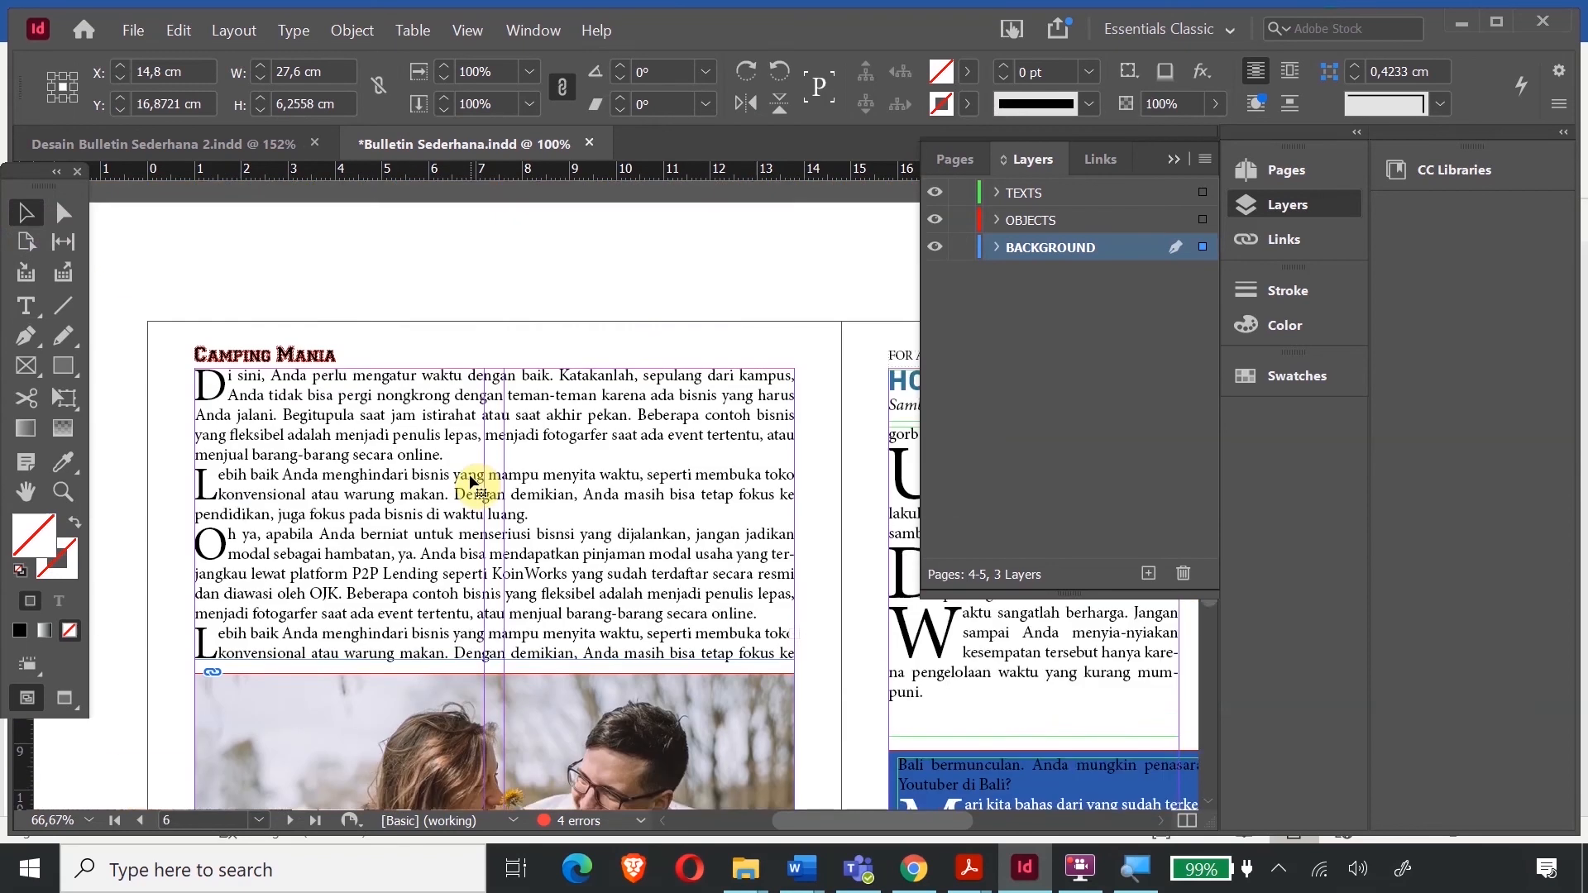
{"action": "scroll", "coordinate": [563, 502], "scroll_direction": "down", "scroll_amount": 12}
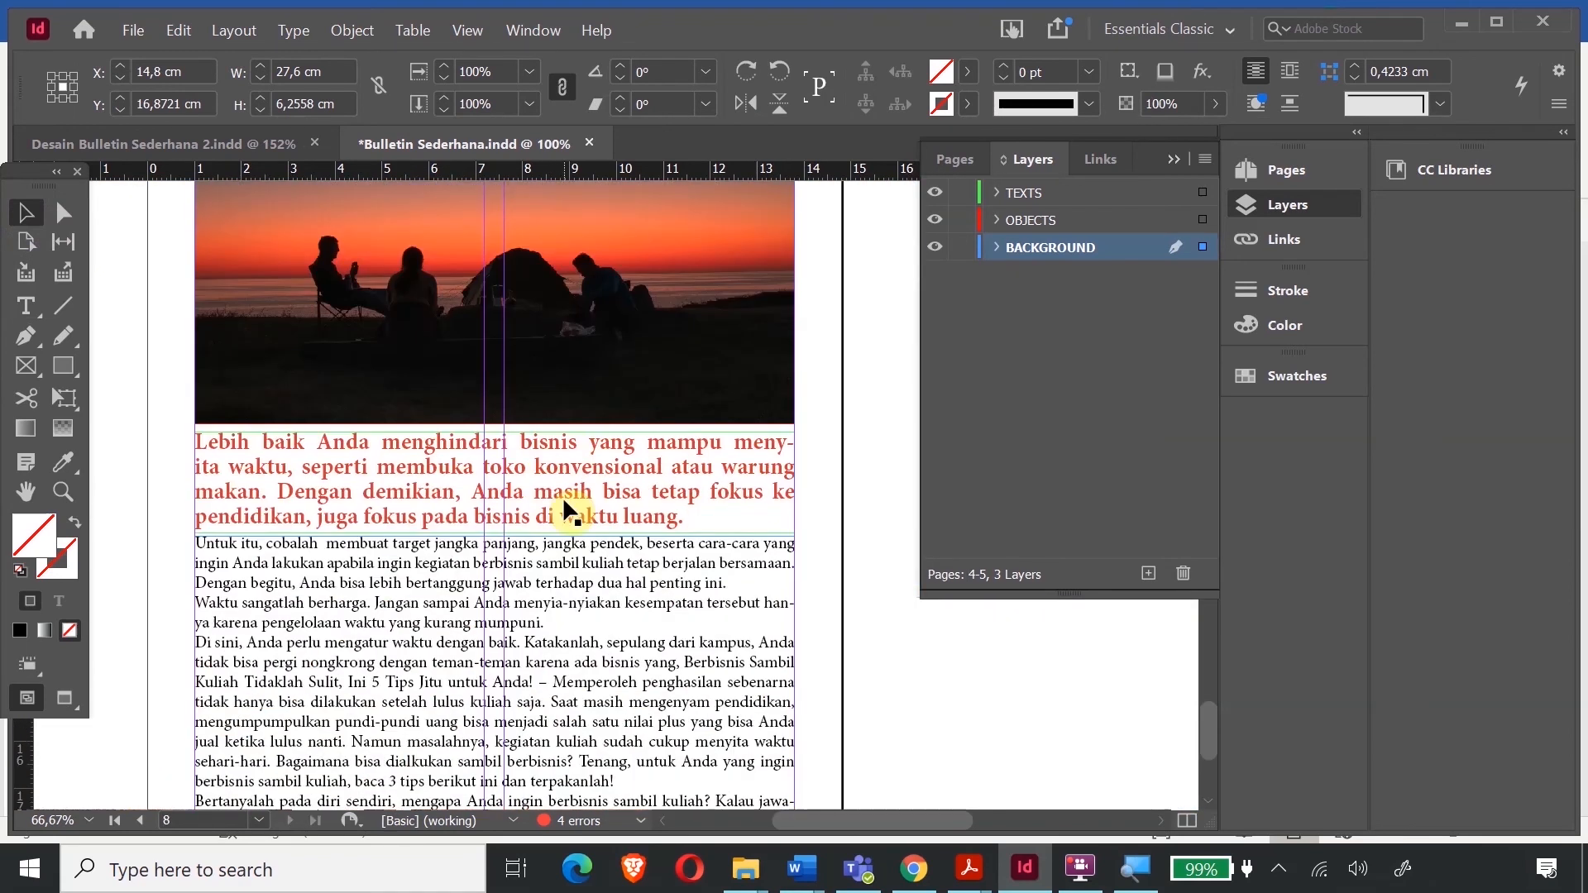
{"action": "double_click", "coordinate": [295, 448]}
{"action": "left_click_drag", "start_coordinate": [193, 383], "coordinate": [444, 725]}
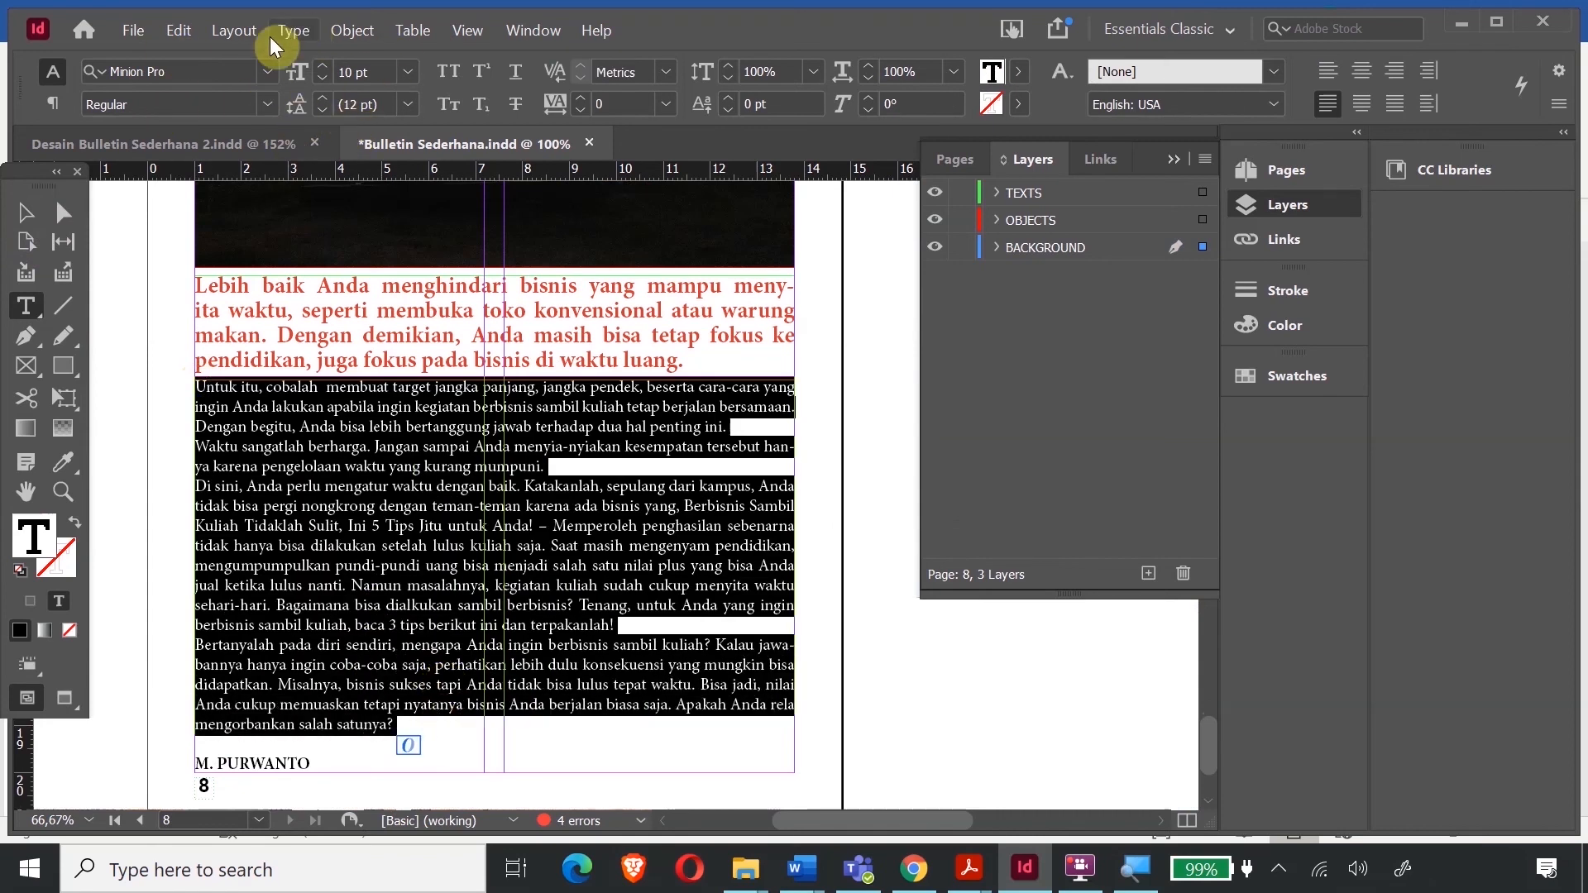
{"action": "left_click", "coordinate": [294, 30]}
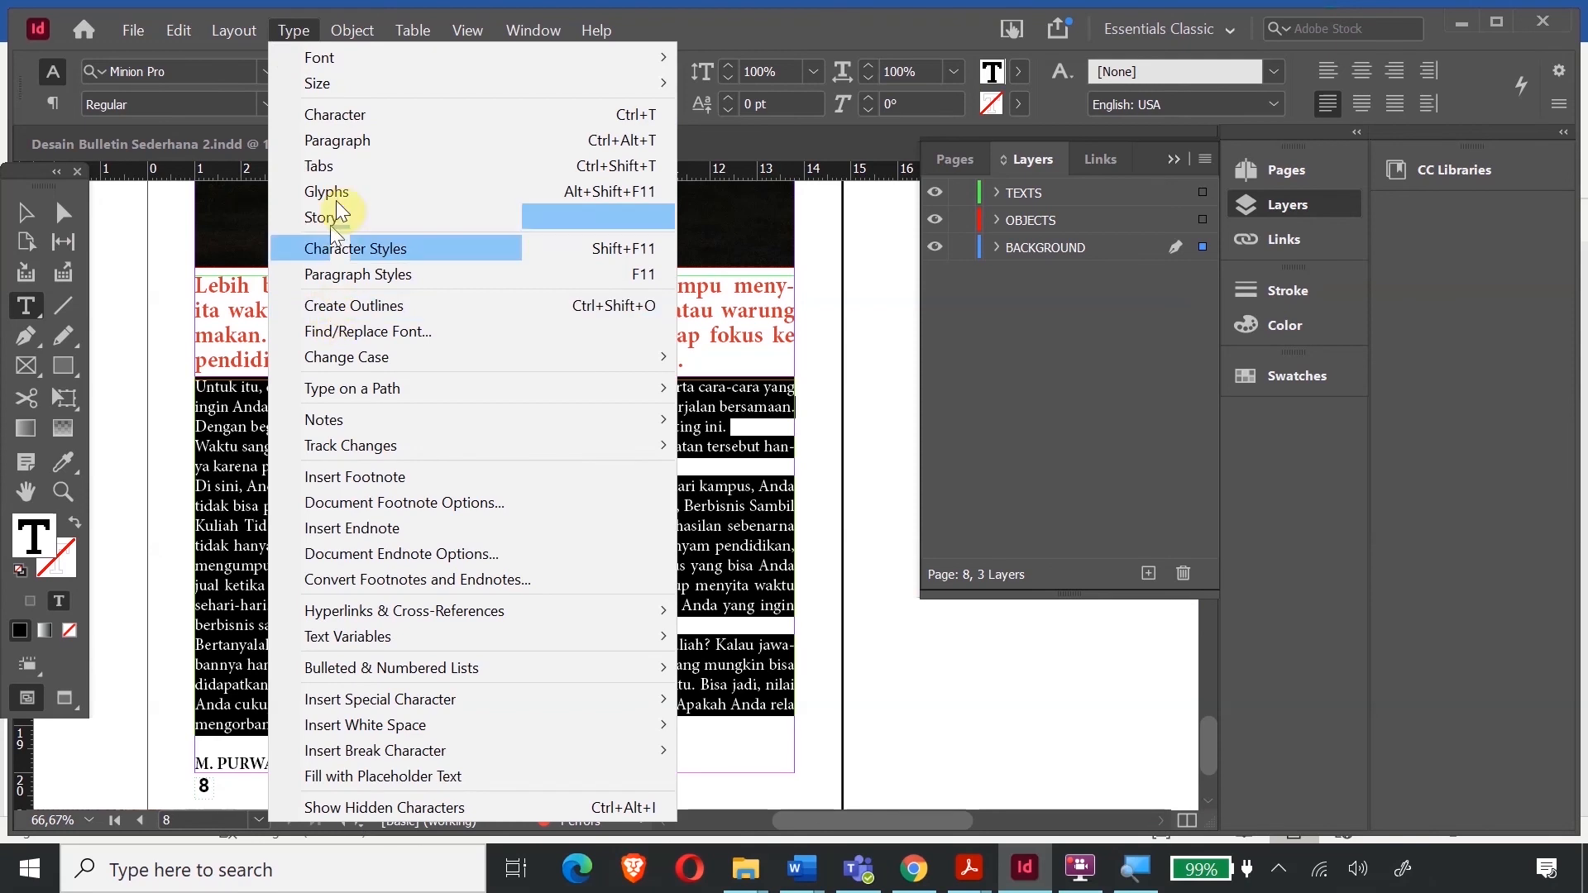
{"action": "left_click", "coordinate": [340, 142]}
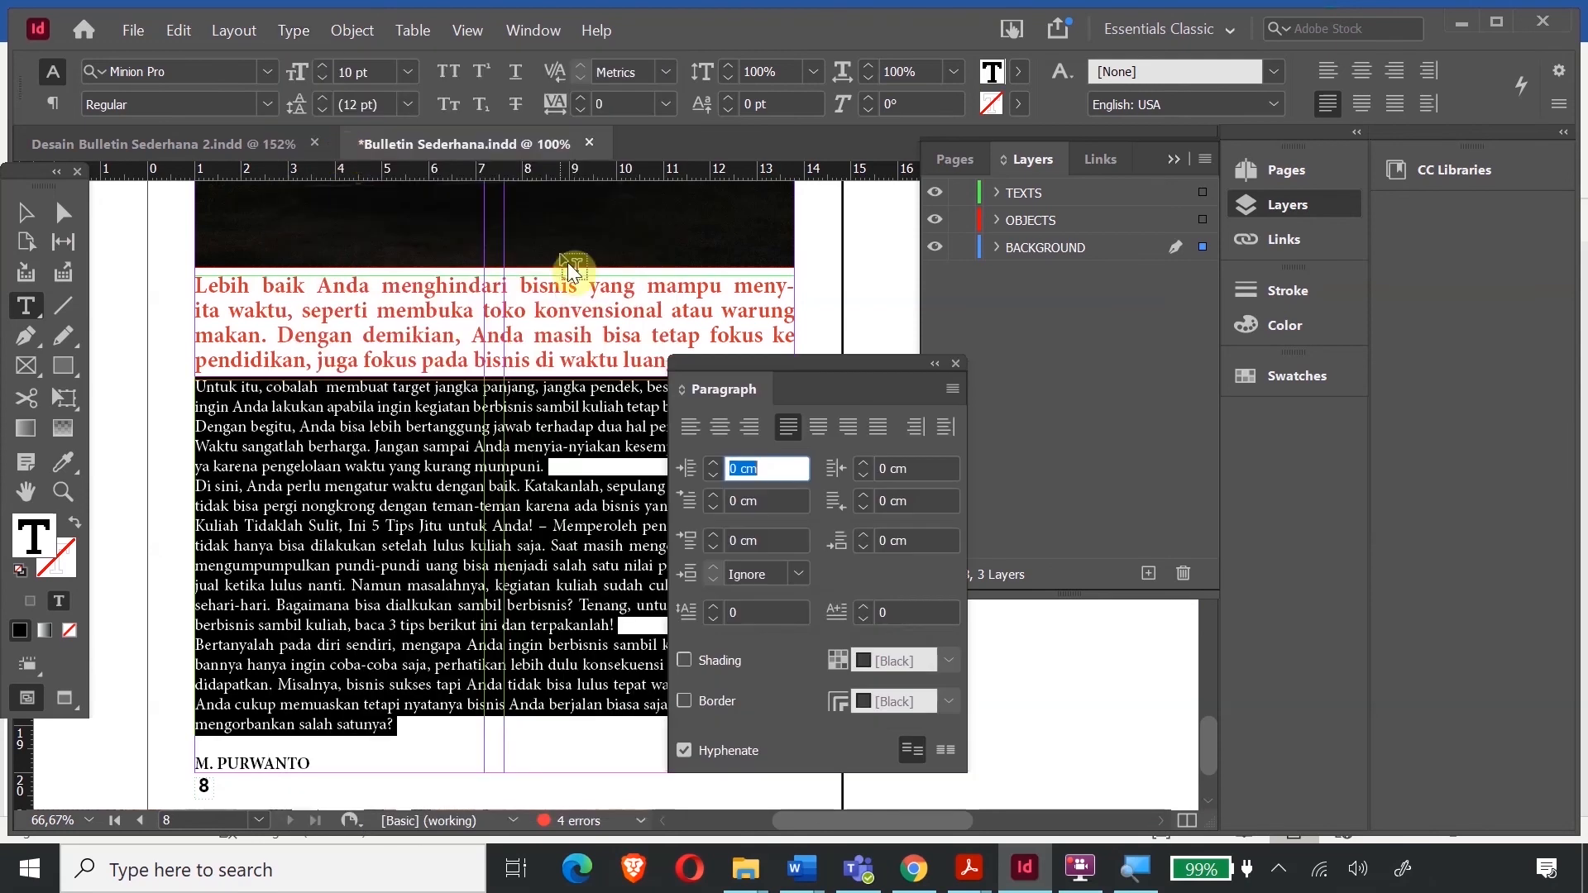
{"action": "left_click", "coordinate": [714, 608]}
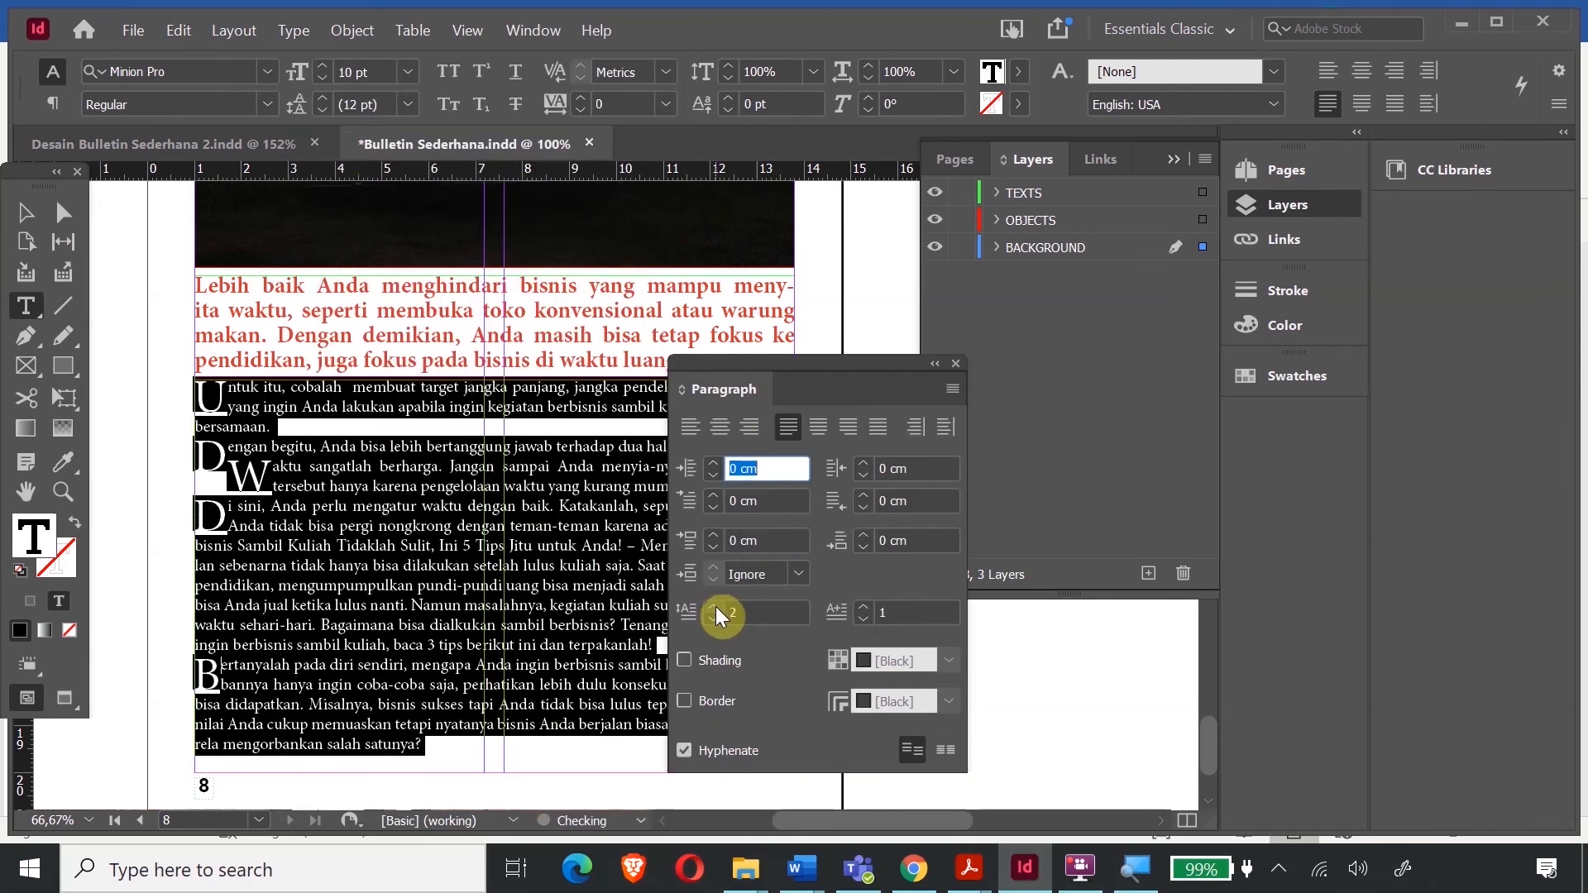
{"action": "left_click", "coordinate": [314, 506]}
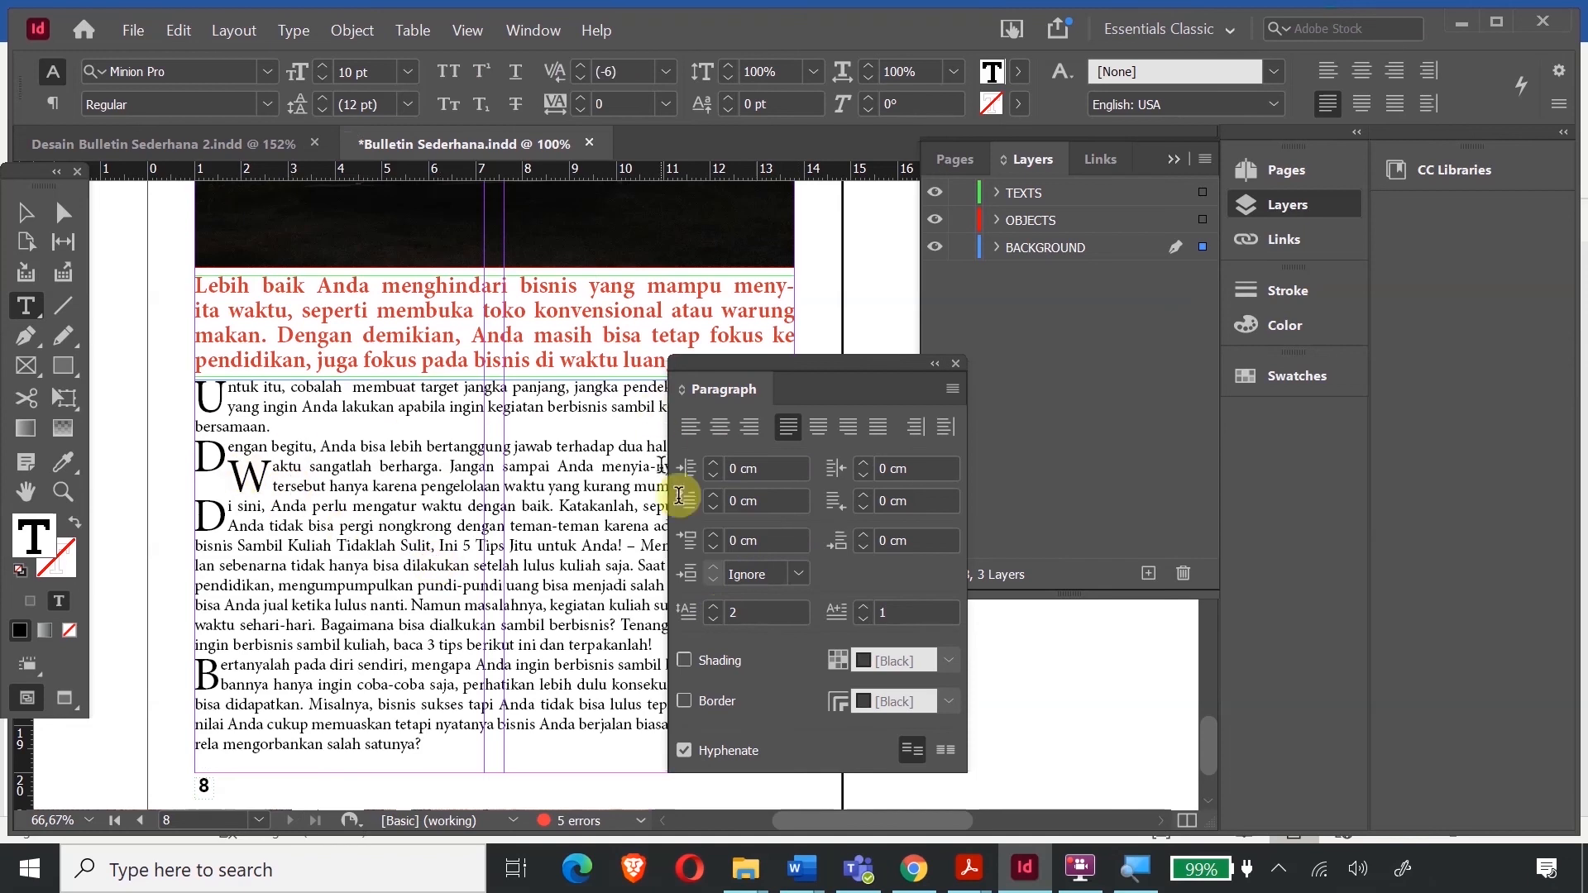
{"action": "left_click", "coordinate": [956, 364]}
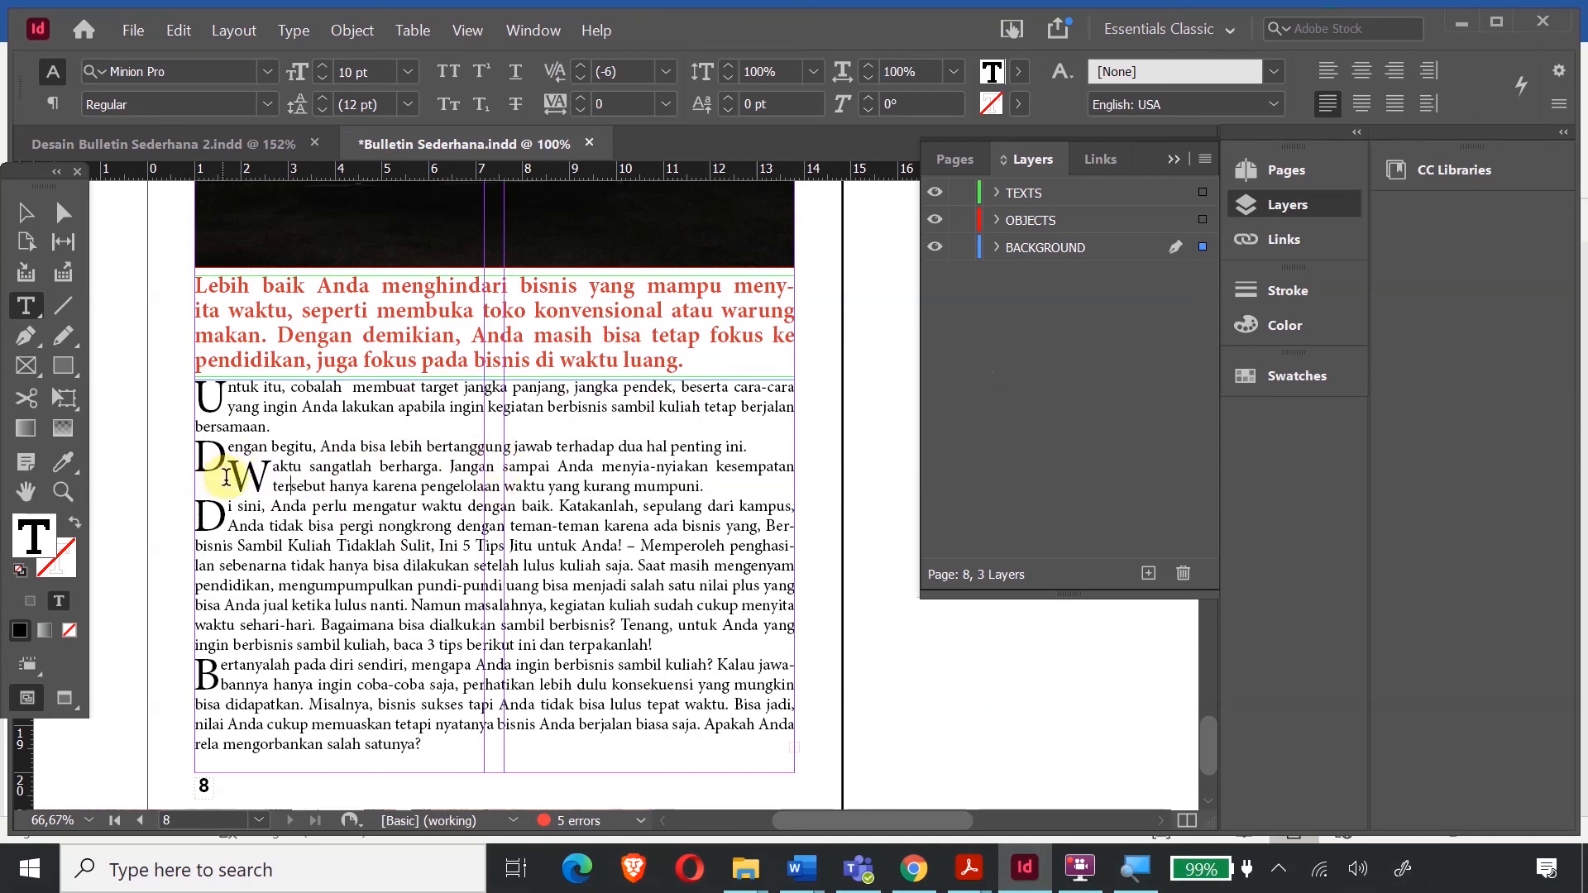
- Join the Waktu and Di sini paragraphs to the previous ones; replace the dash after 'Anda!' with a paragraph break
{"action": "left_click", "coordinate": [230, 478]}
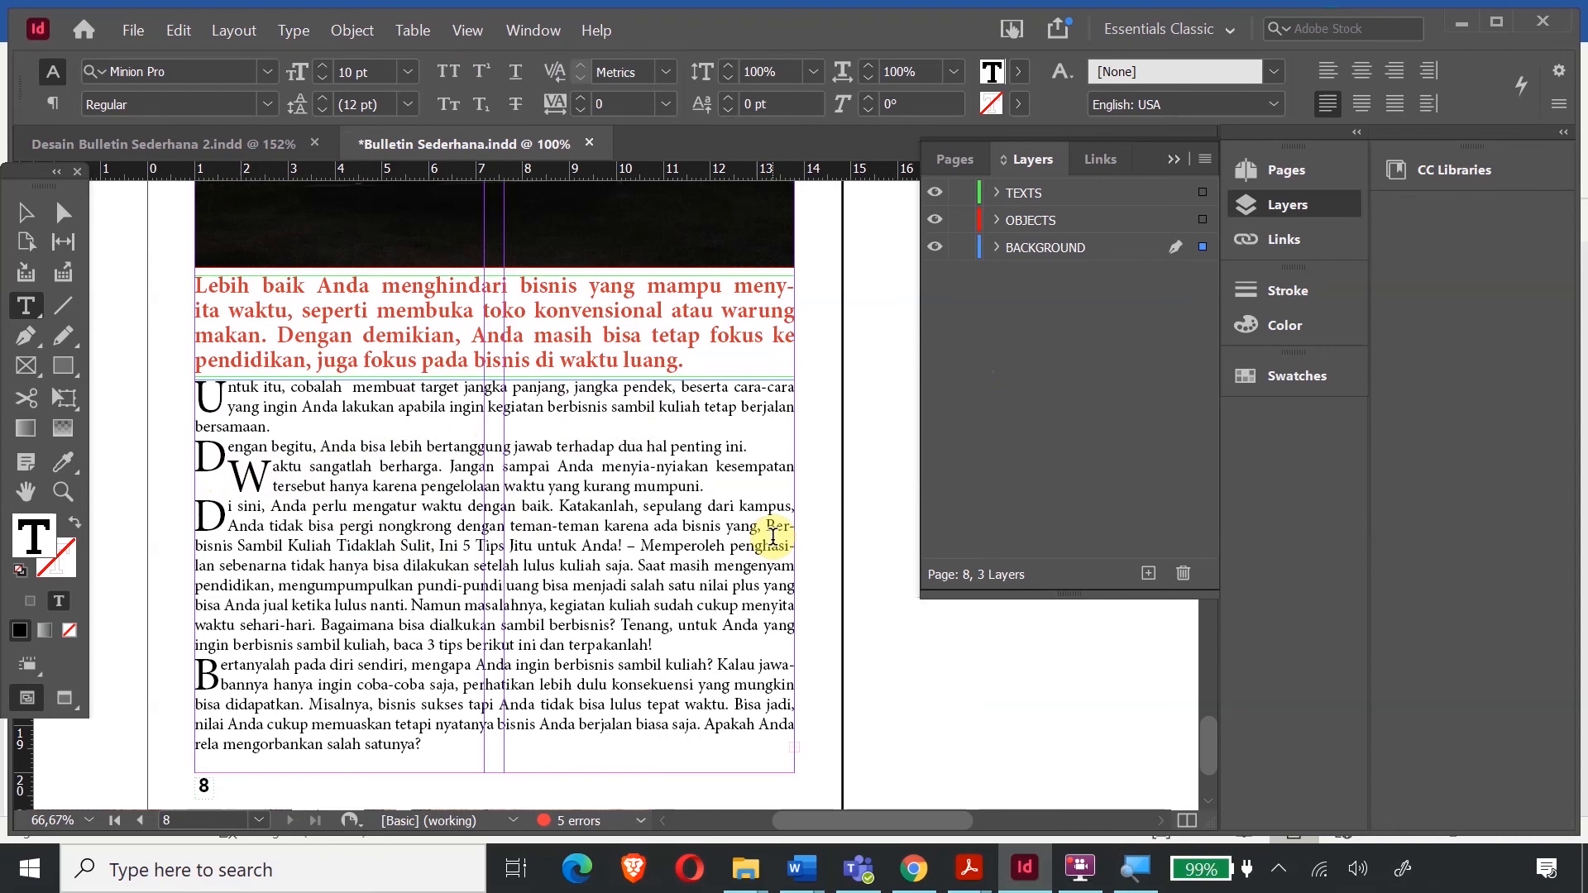
{"action": "key", "text": "BackSpace"}
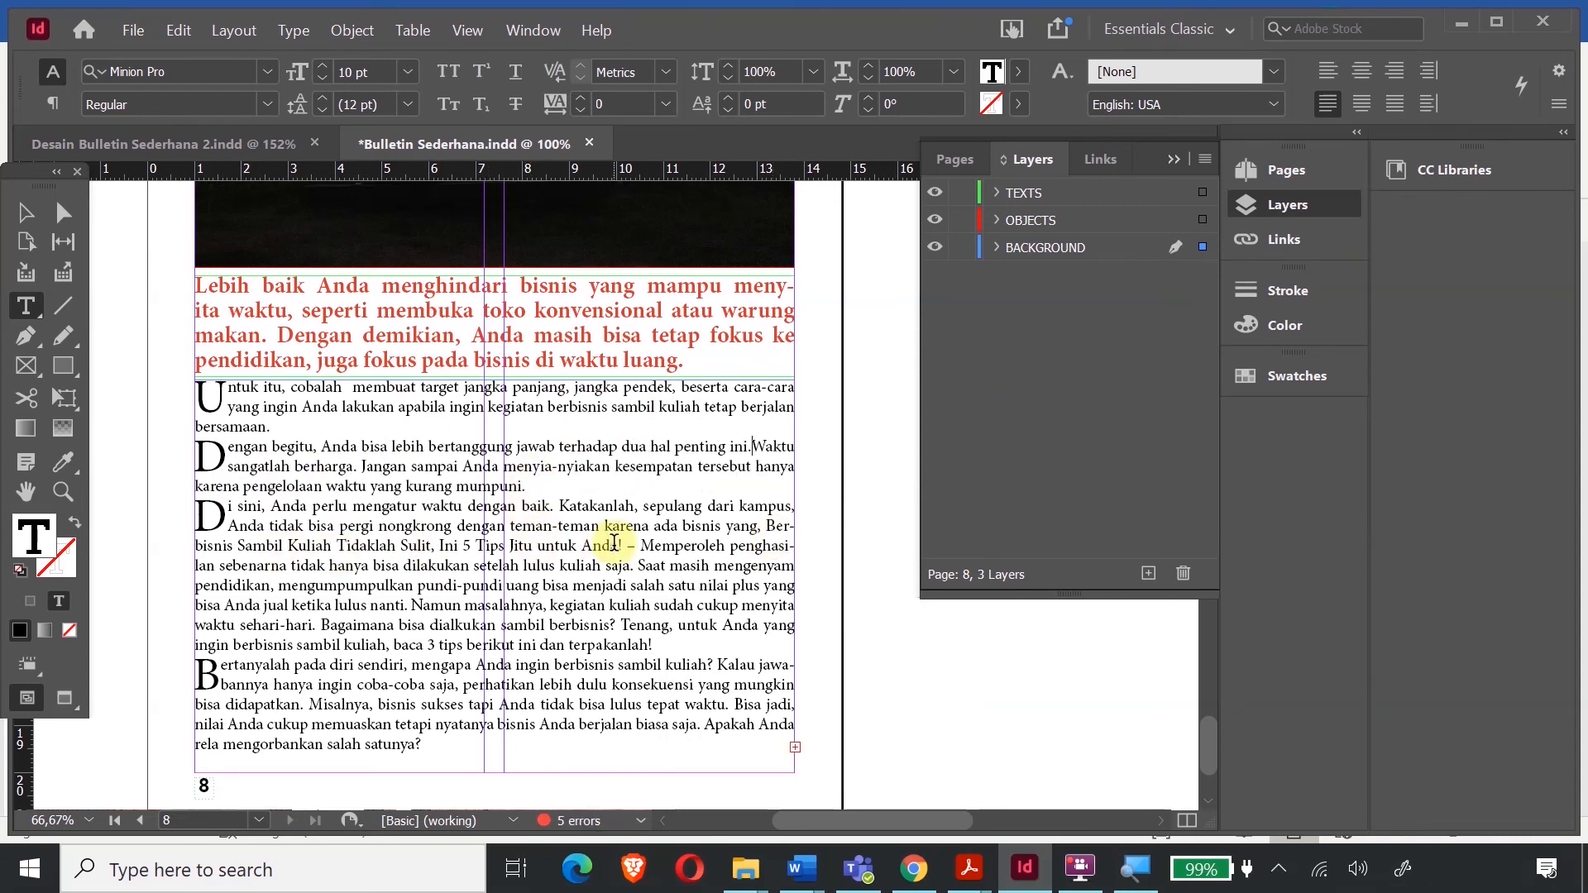
{"action": "double_click", "coordinate": [626, 546]}
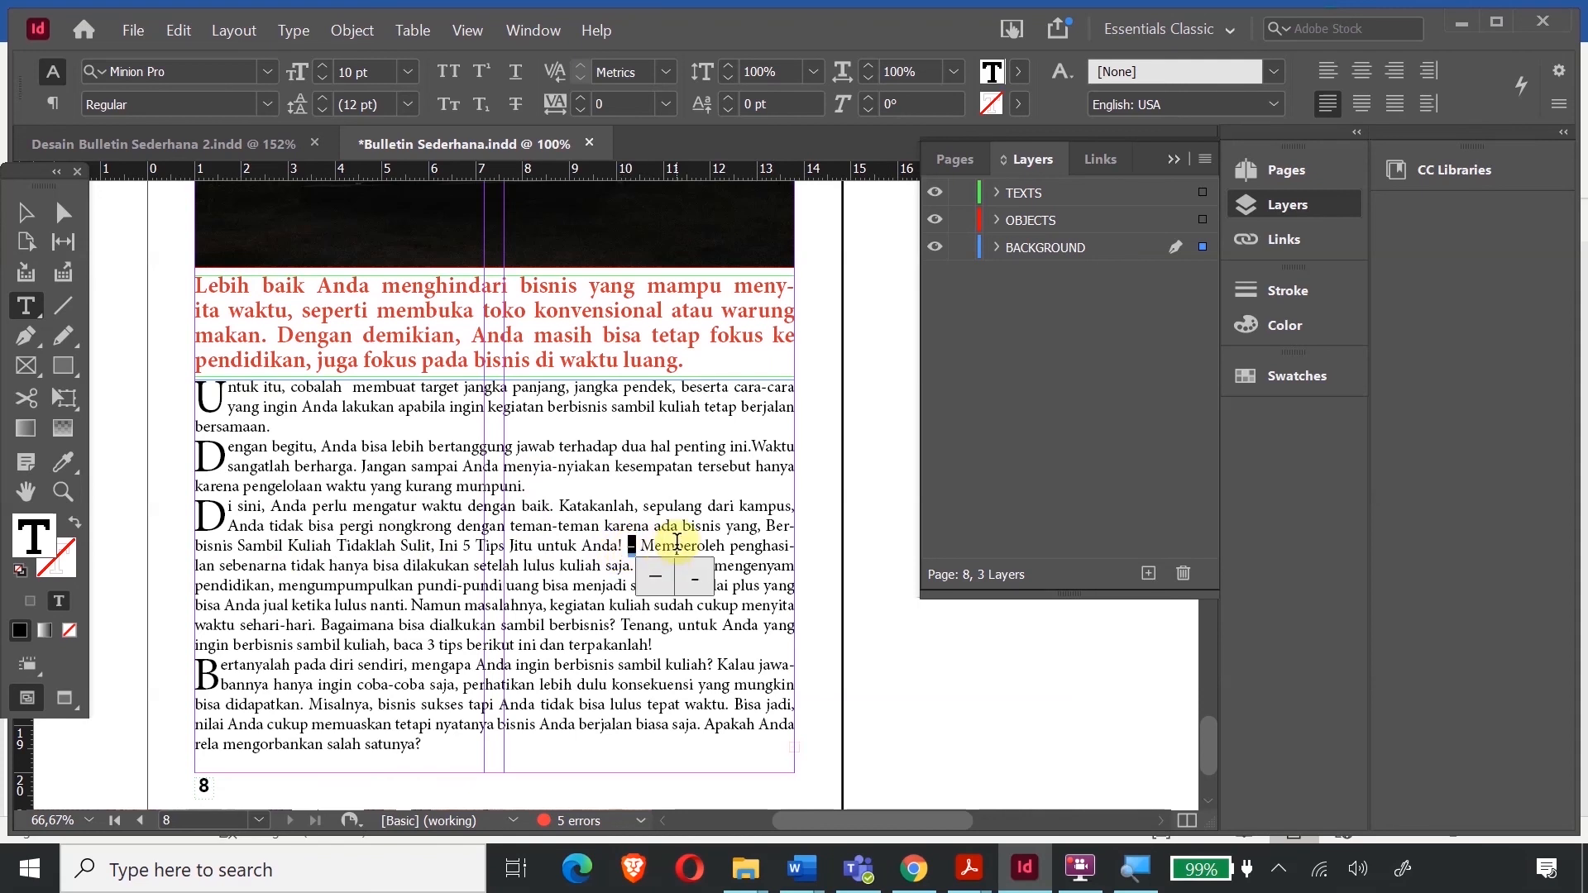
{"action": "key", "text": "BackSpace"}
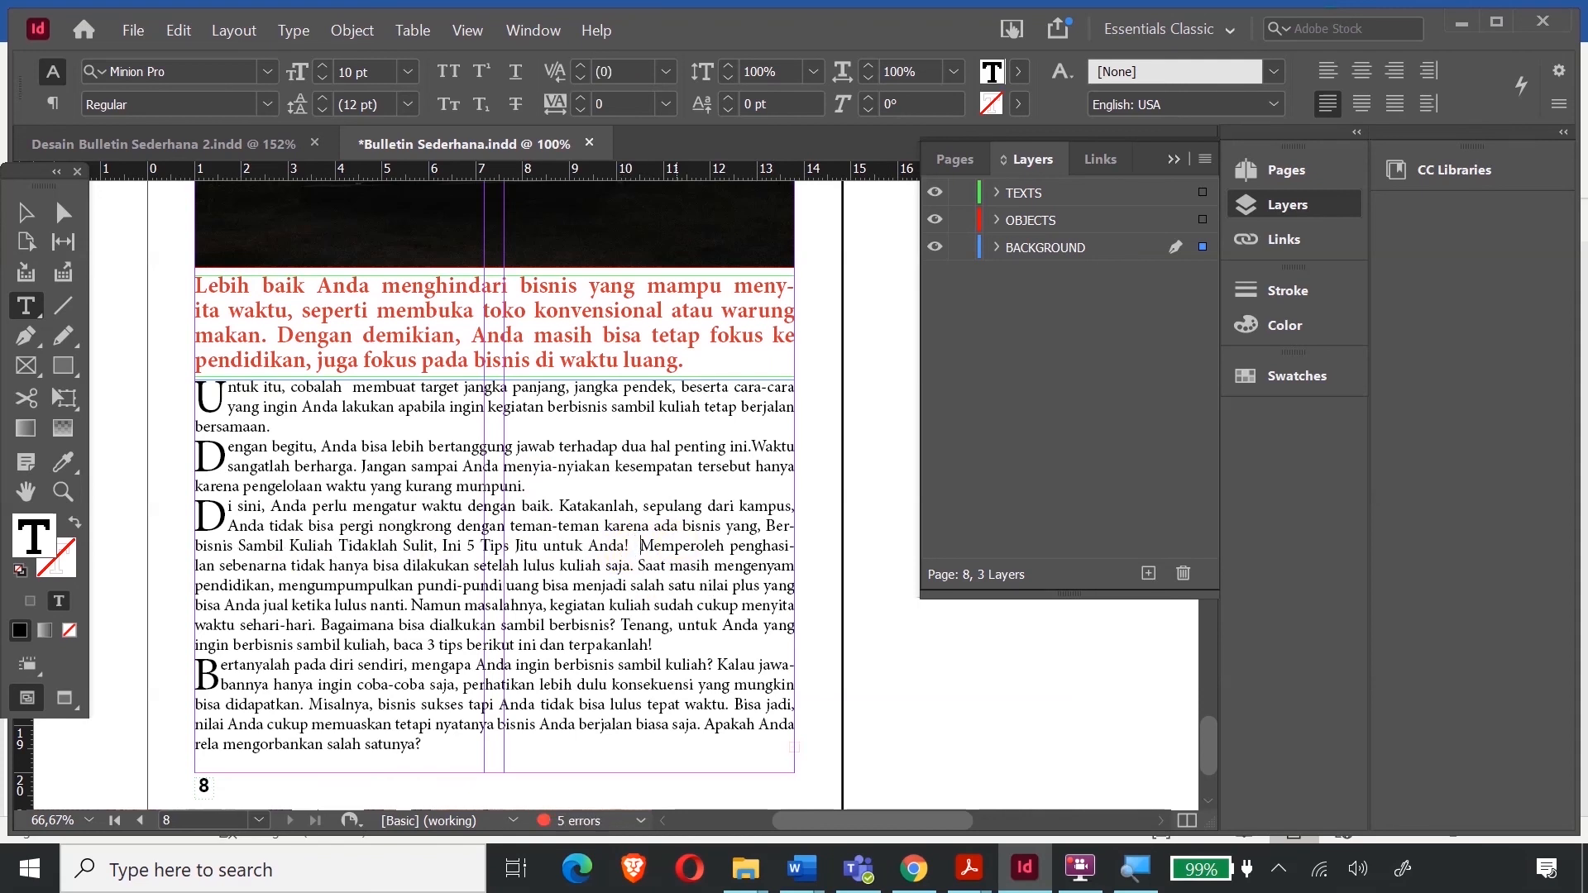
{"action": "key", "text": "Return"}
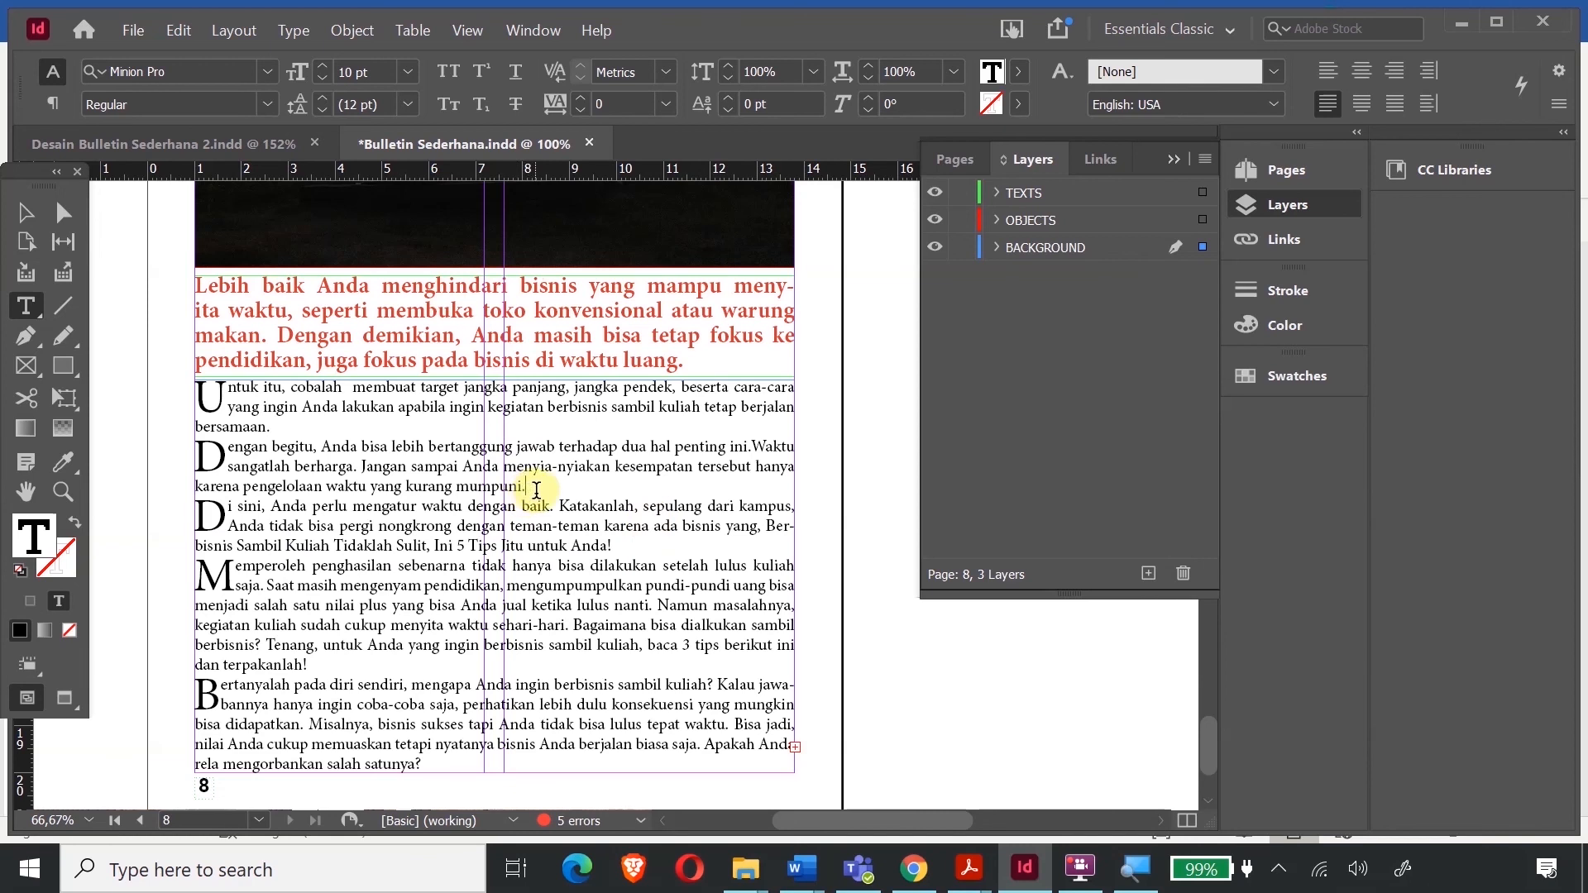
{"action": "key", "text": "Delete"}
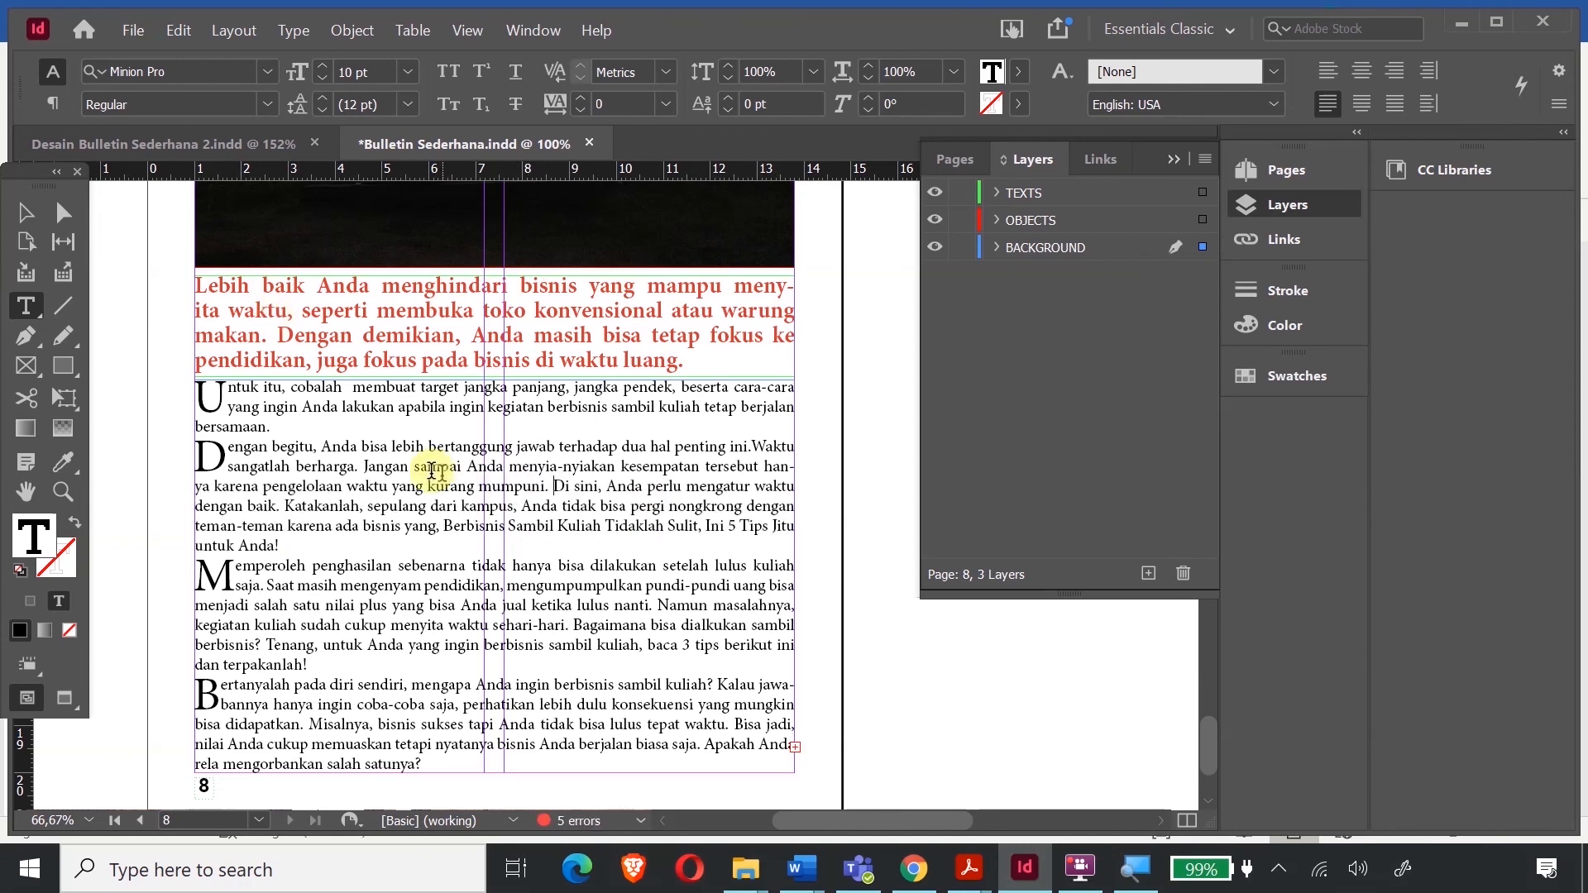
- Zoom out and move the loose logo pieces beside page 1 further left on the pasteboard
{"action": "key", "text": "Escape"}
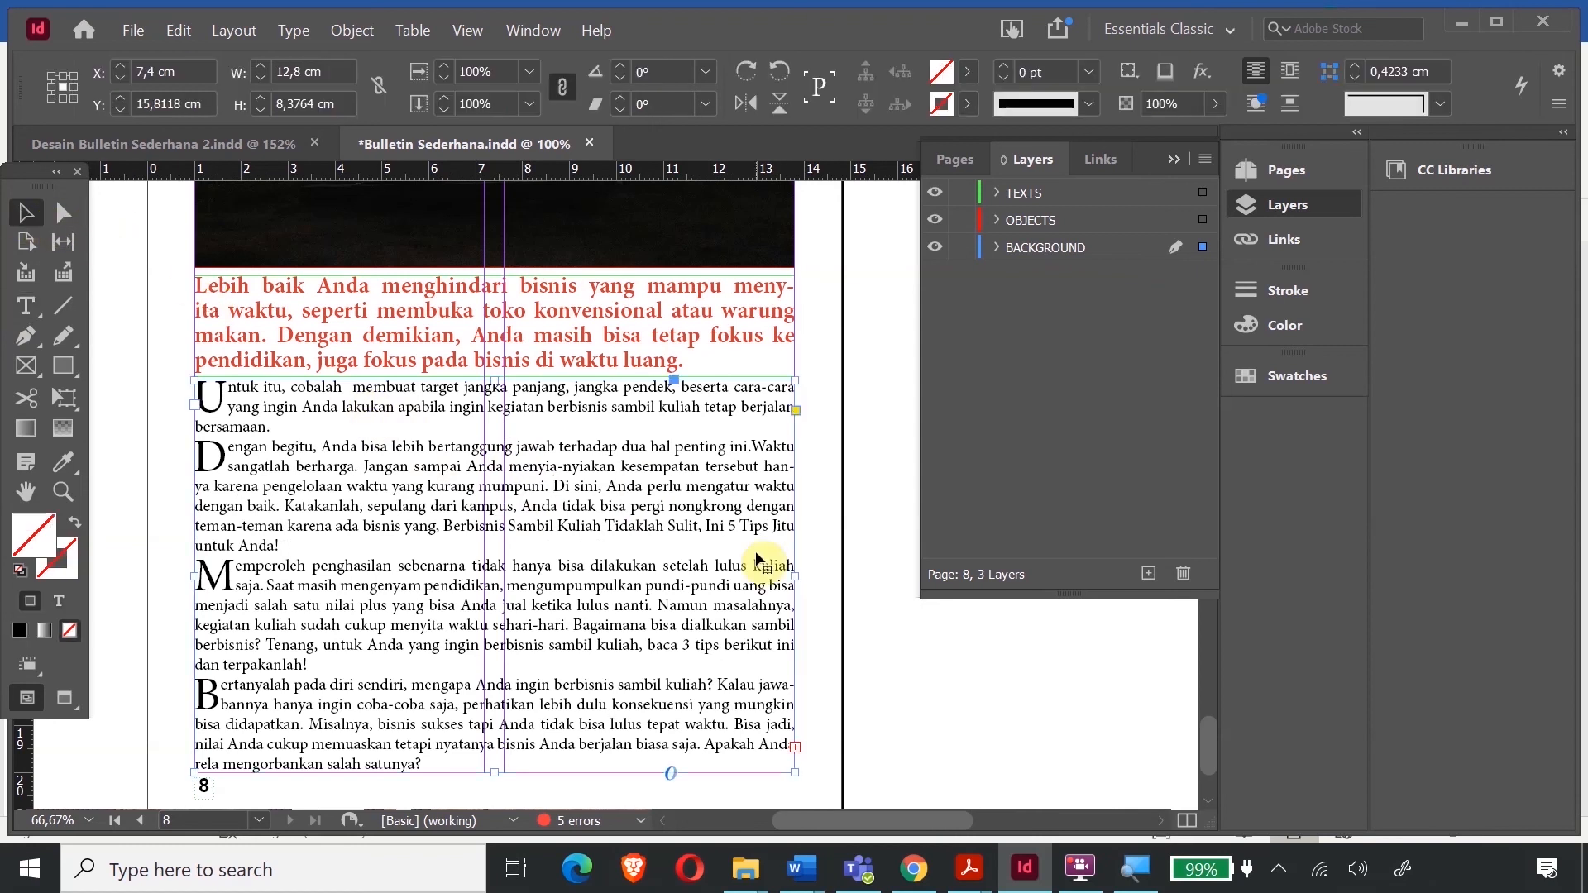
{"action": "key", "text": "ctrl+minus"}
{"action": "key", "text": "ctrl+minus"}
{"action": "key", "text": "ctrl+minus"}
{"action": "key", "text": "ctrl+minus"}
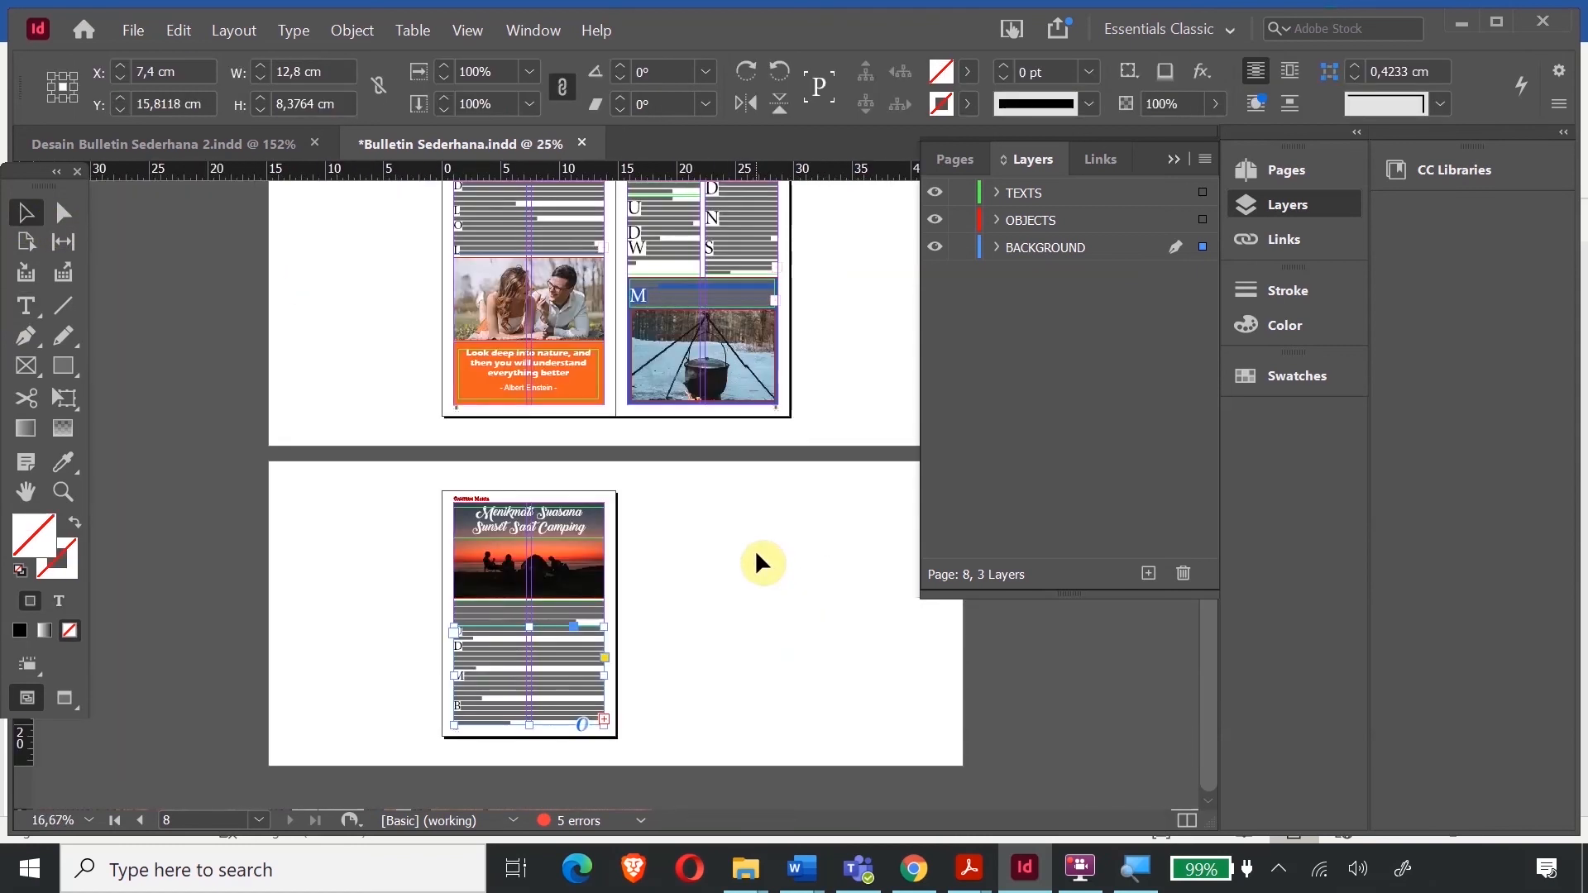
{"action": "scroll", "coordinate": [727, 372], "scroll_direction": "up", "scroll_amount": 12}
{"action": "scroll", "coordinate": [730, 358], "scroll_direction": "up", "scroll_amount": 1}
{"action": "left_click_drag", "start_coordinate": [376, 240], "coordinate": [616, 520]}
{"action": "left_click", "coordinate": [552, 248]}
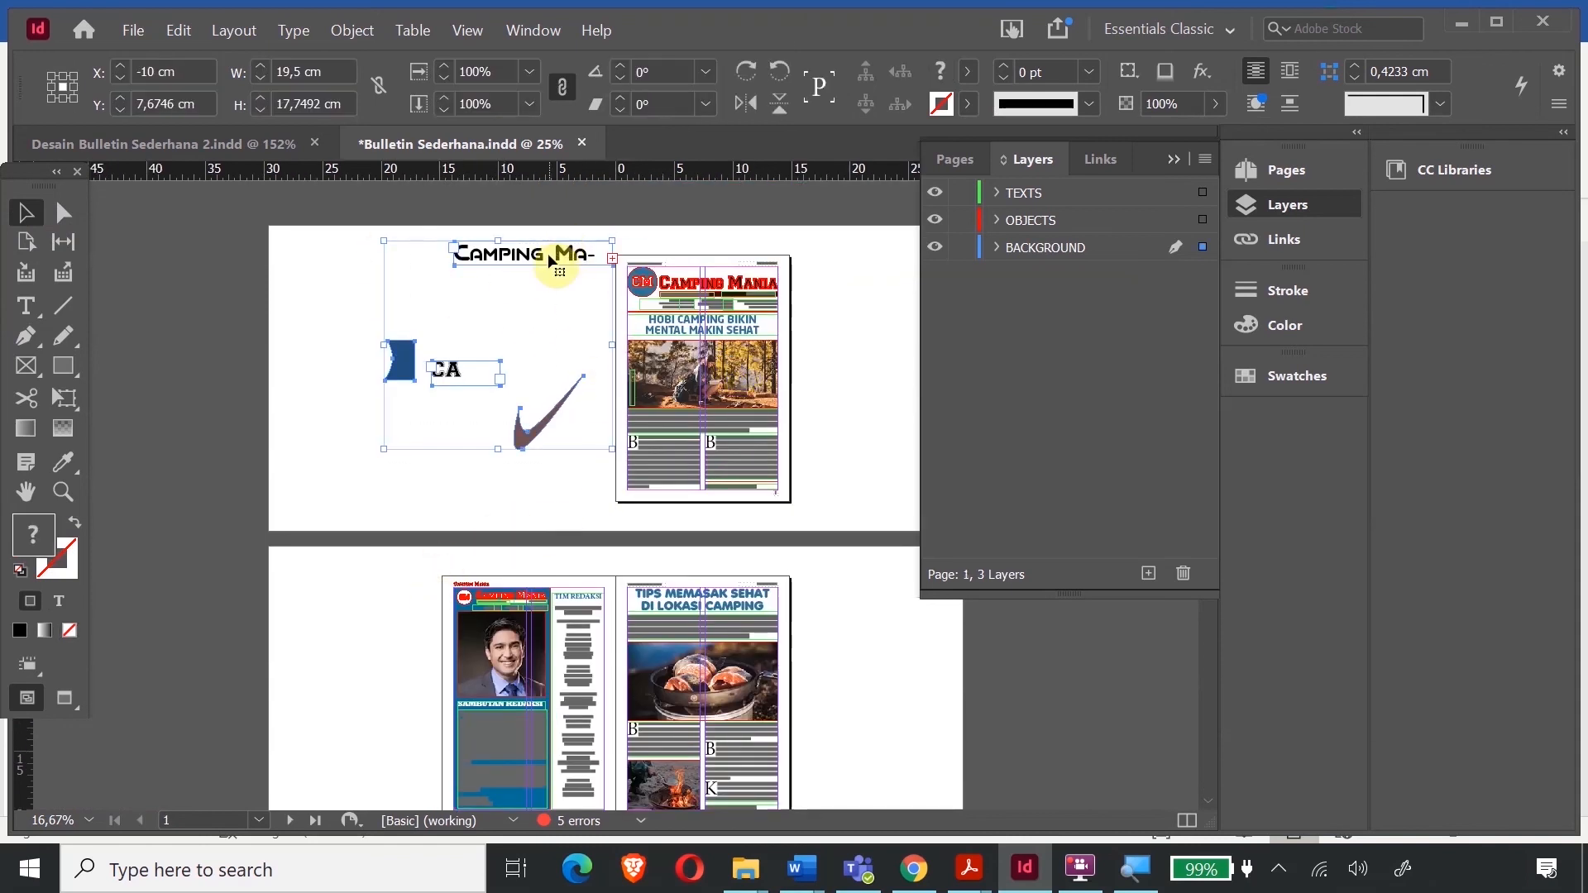
{"action": "left_click_drag", "start_coordinate": [546, 256], "coordinate": [454, 267]}
{"action": "left_click", "coordinate": [546, 365]}
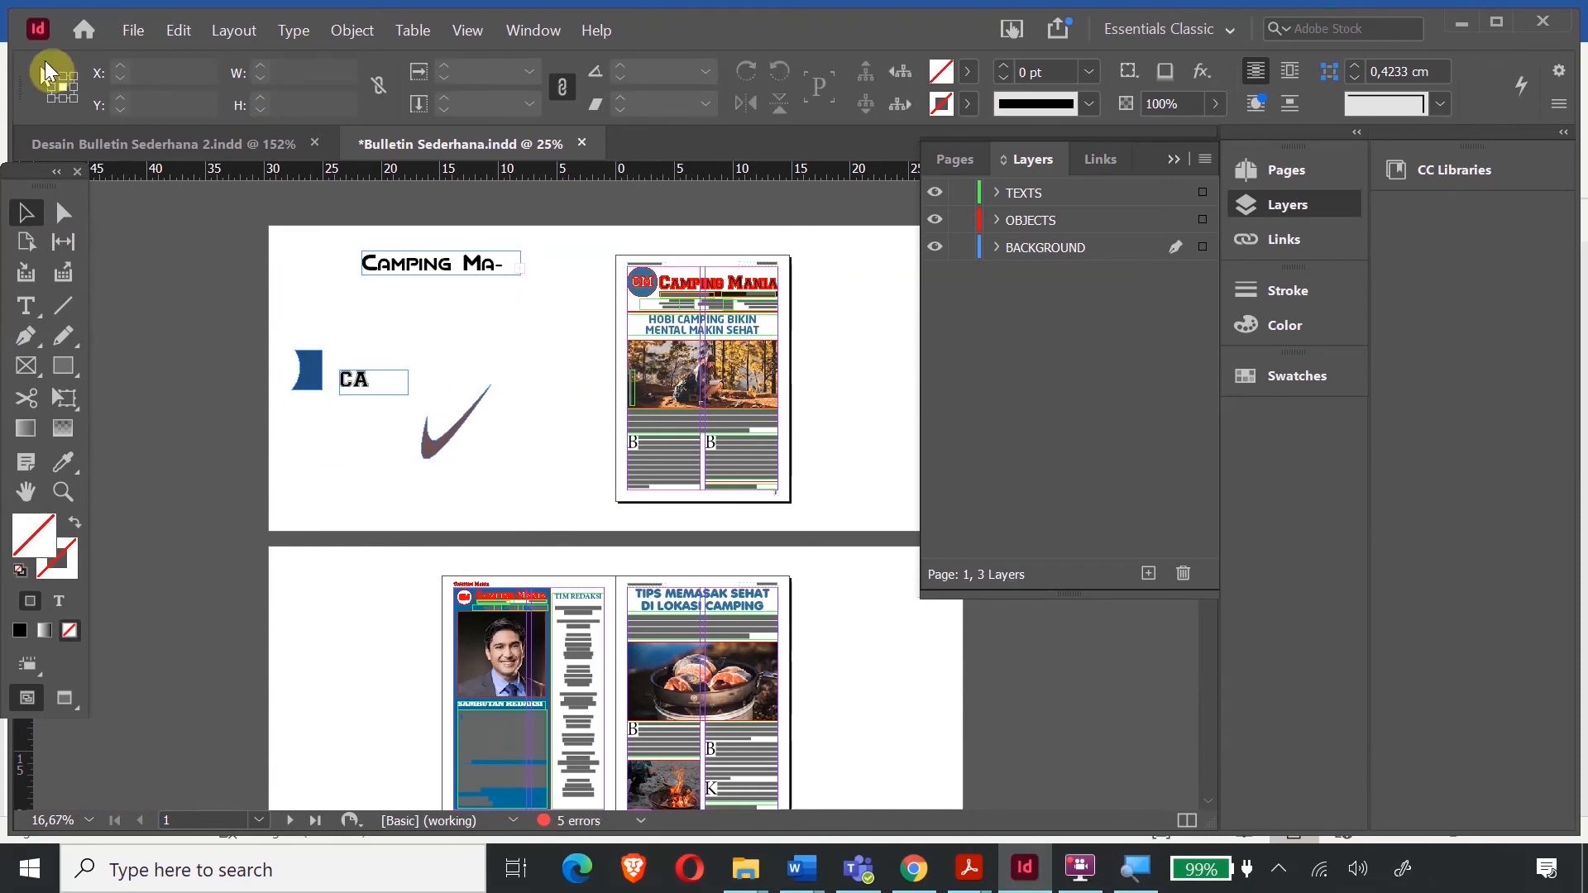
{"action": "left_click", "coordinate": [135, 33]}
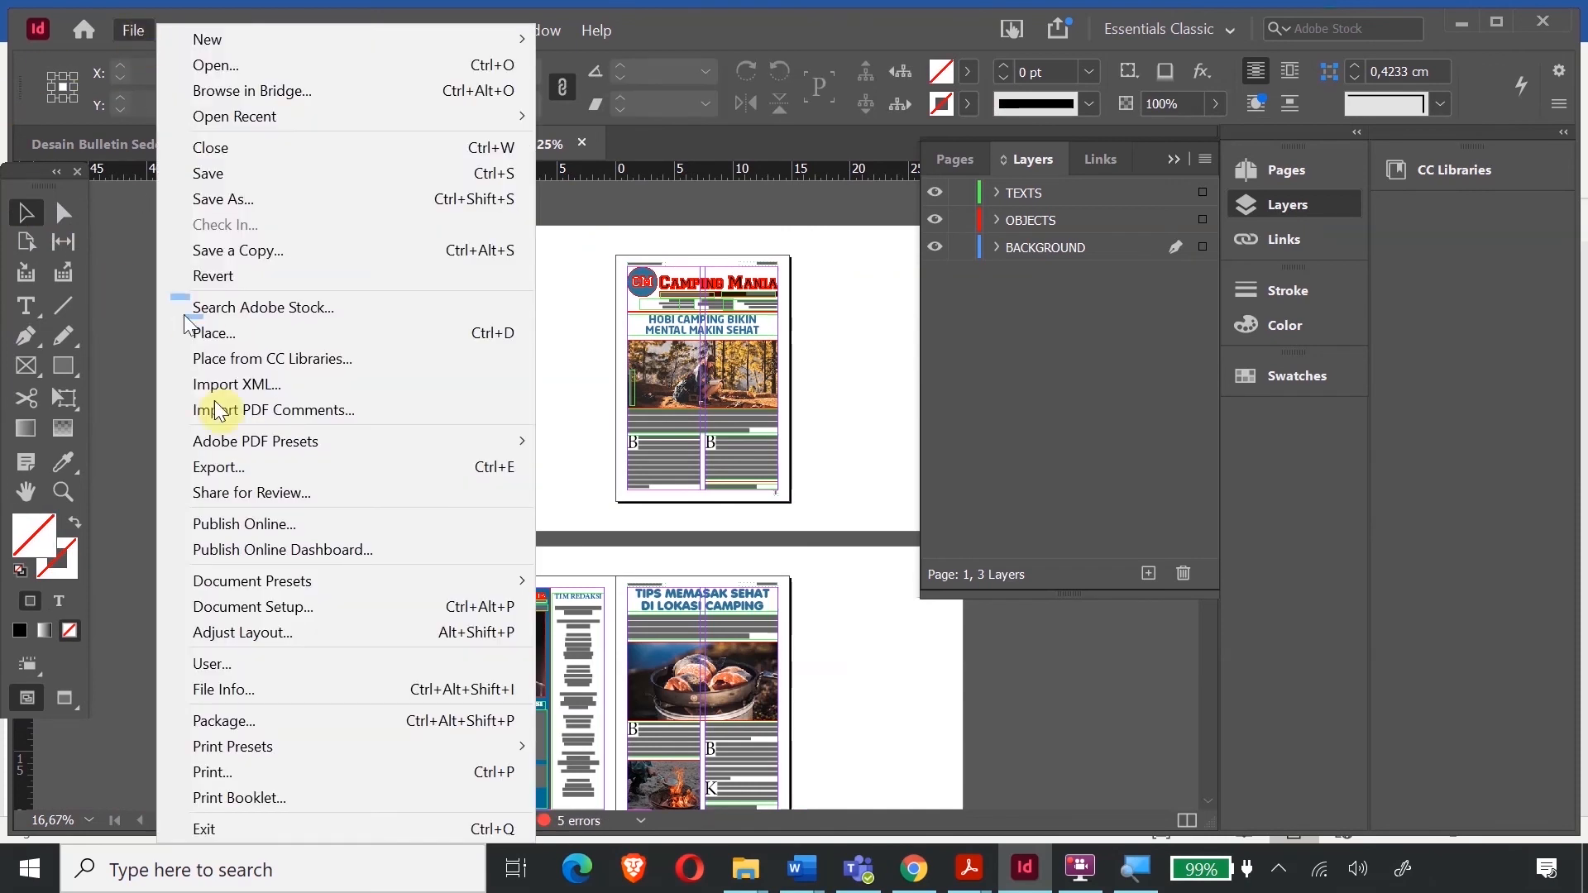
- Export the bulletin as 'Bulletin Sederhana Edisi 1' PDF with the High Quality Print preset
{"action": "left_click", "coordinate": [241, 469]}
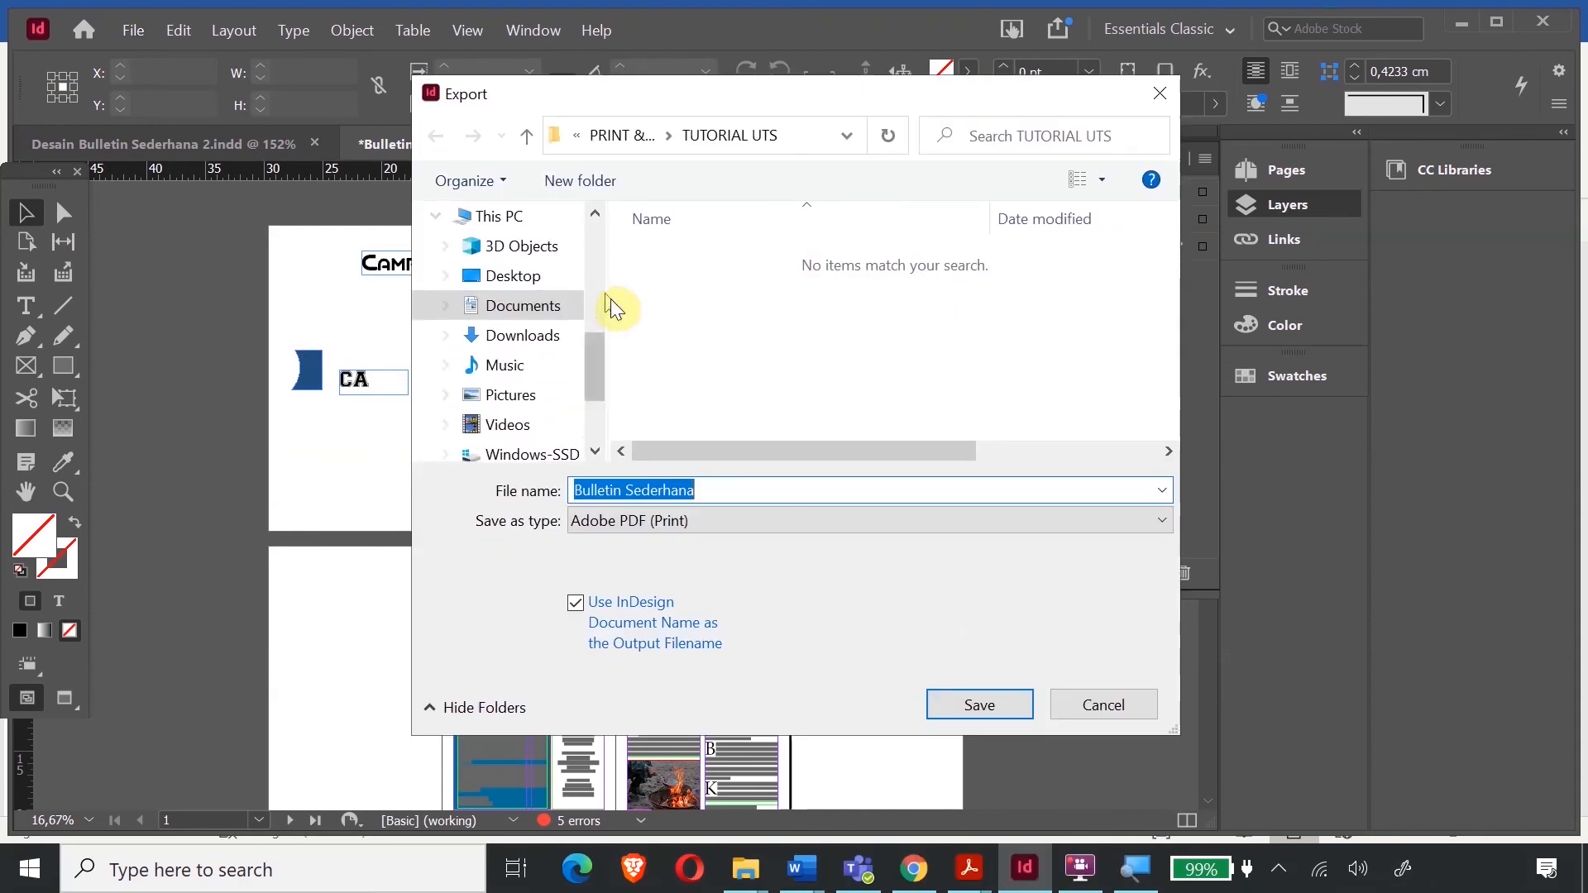
{"action": "left_click", "coordinate": [725, 493]}
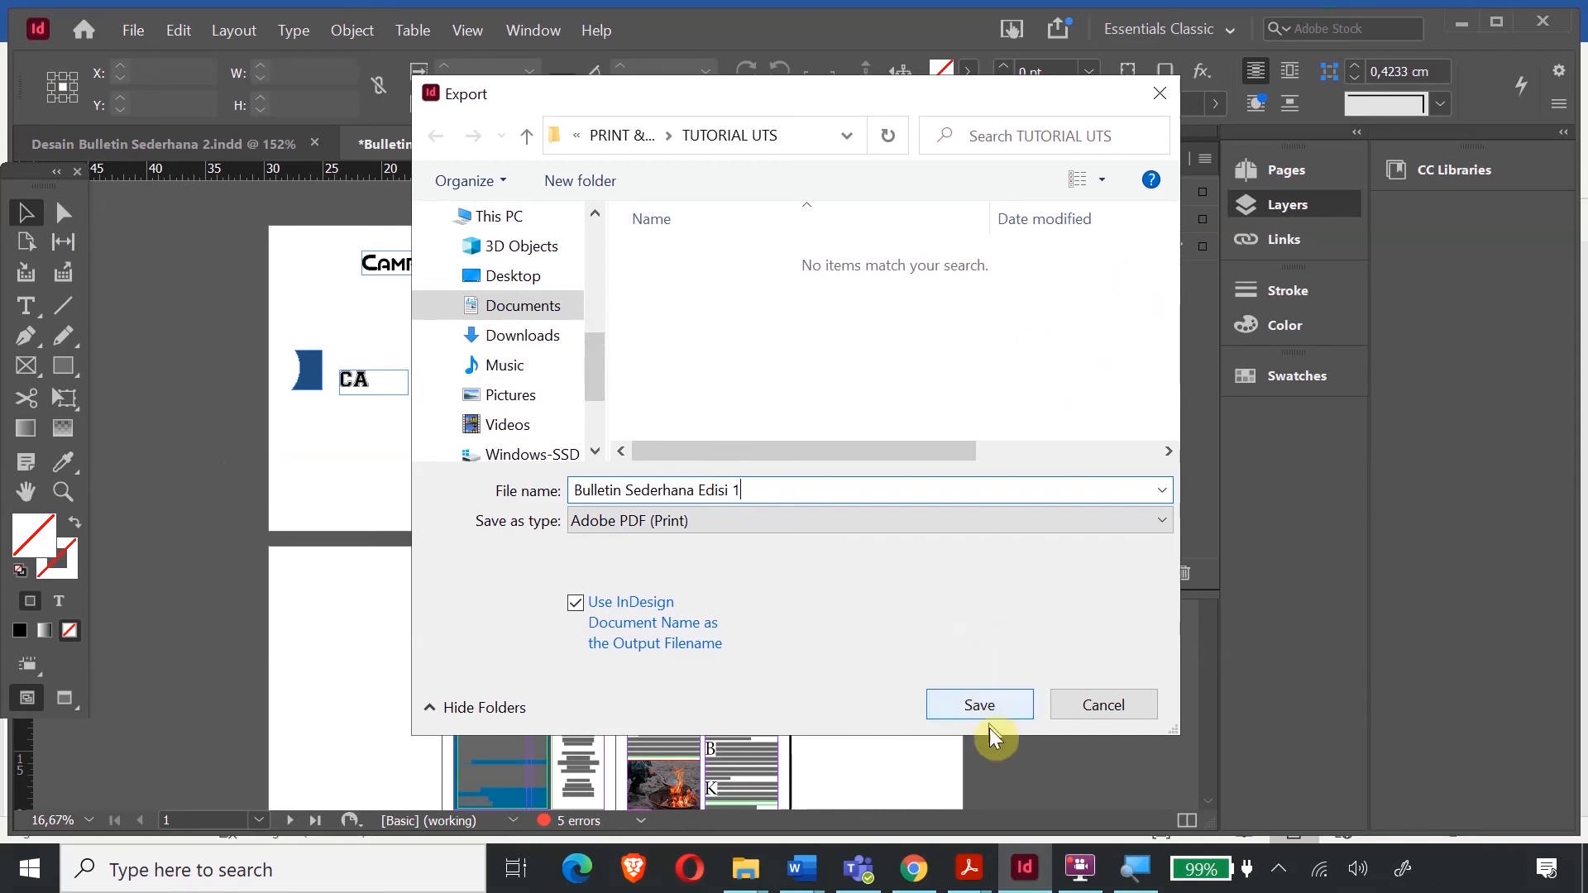
{"action": "left_click", "coordinate": [1003, 711]}
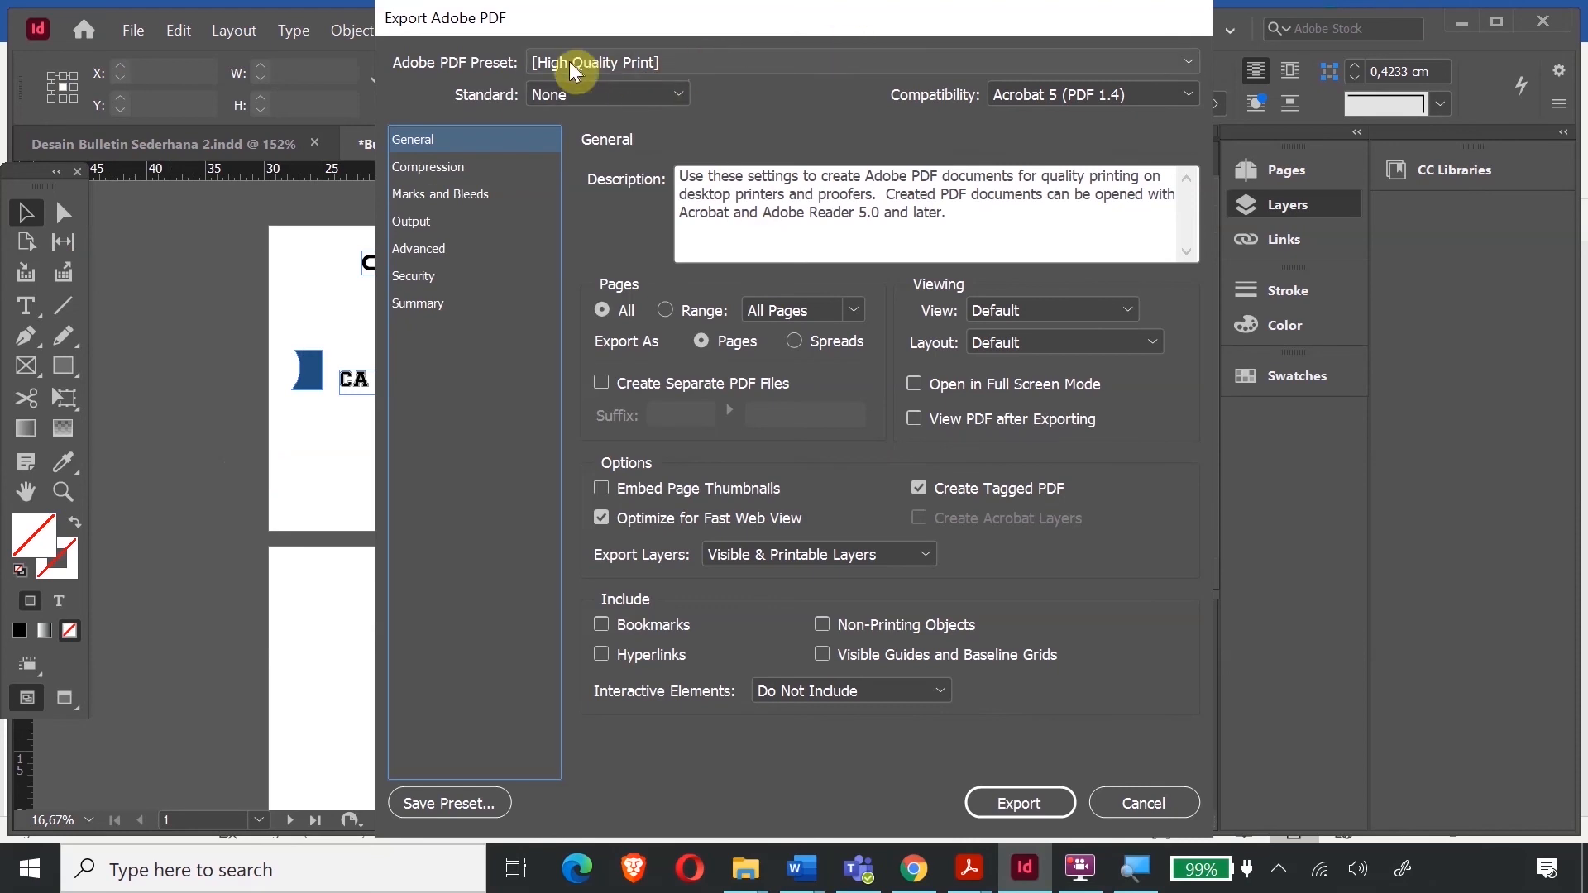
{"action": "left_click_drag", "start_coordinate": [861, 18], "coordinate": [808, 19]}
{"action": "left_click", "coordinate": [957, 804]}
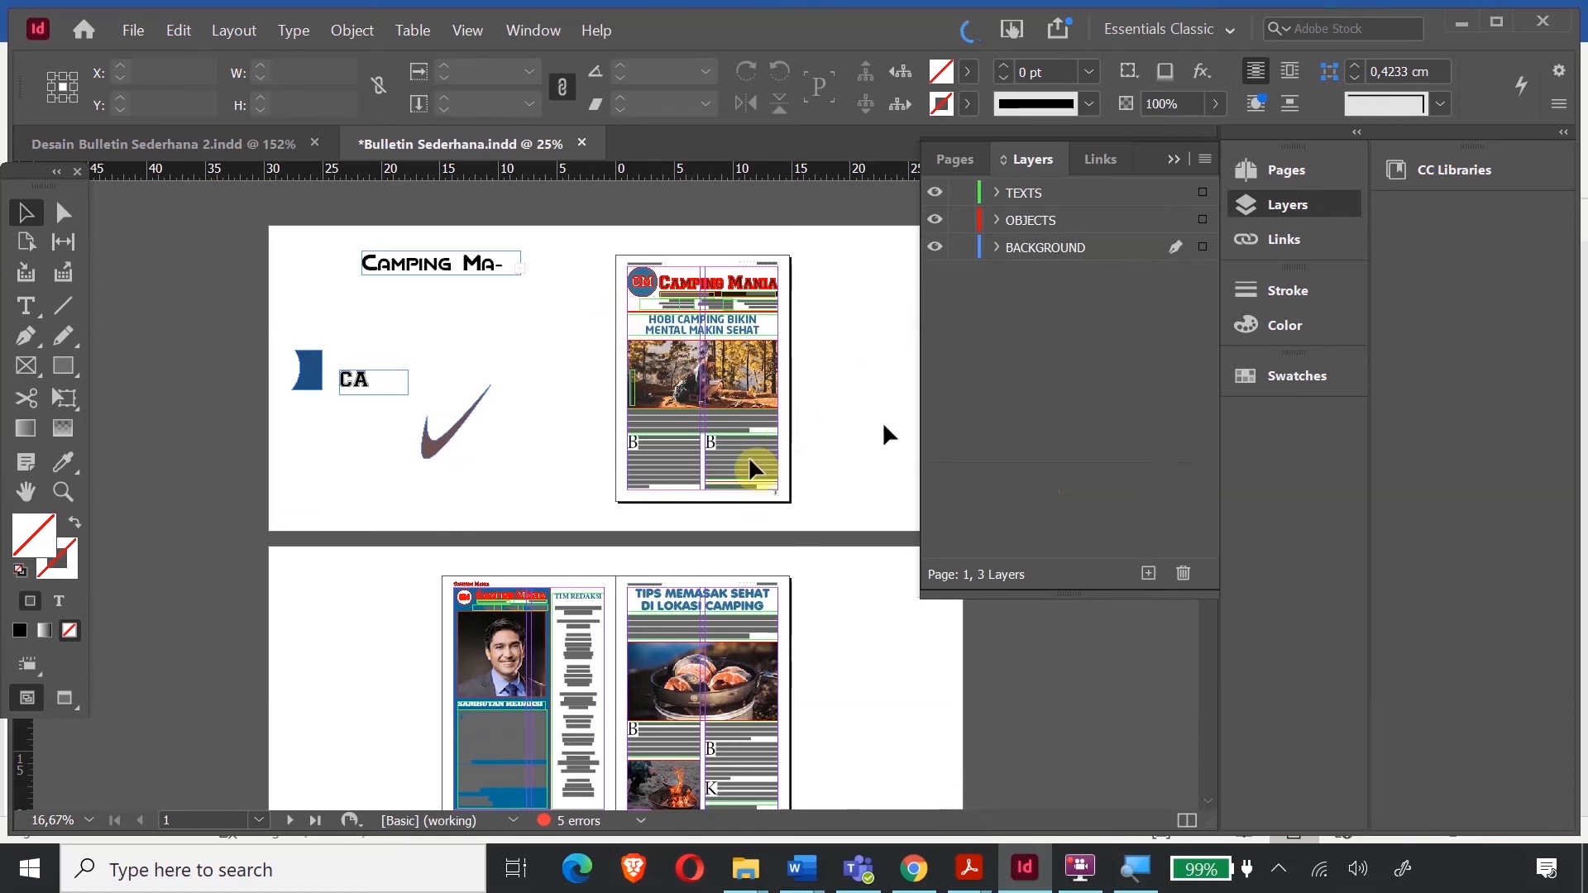
- Save the Bulletin Sederhana document via File > Save
{"action": "left_click", "coordinate": [133, 29]}
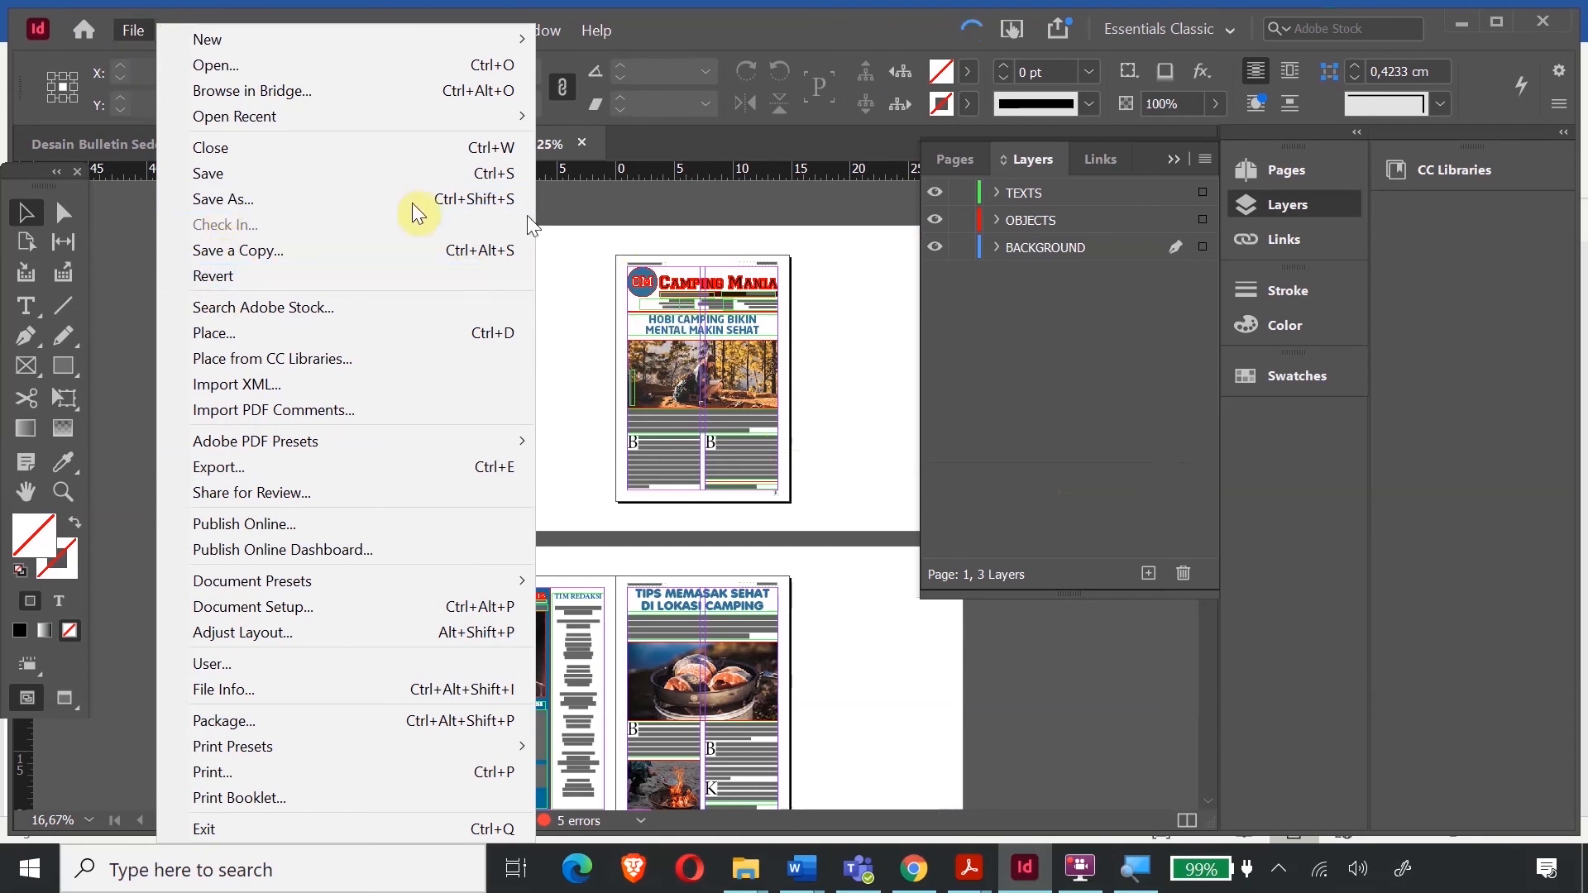
{"action": "left_click", "coordinate": [219, 173]}
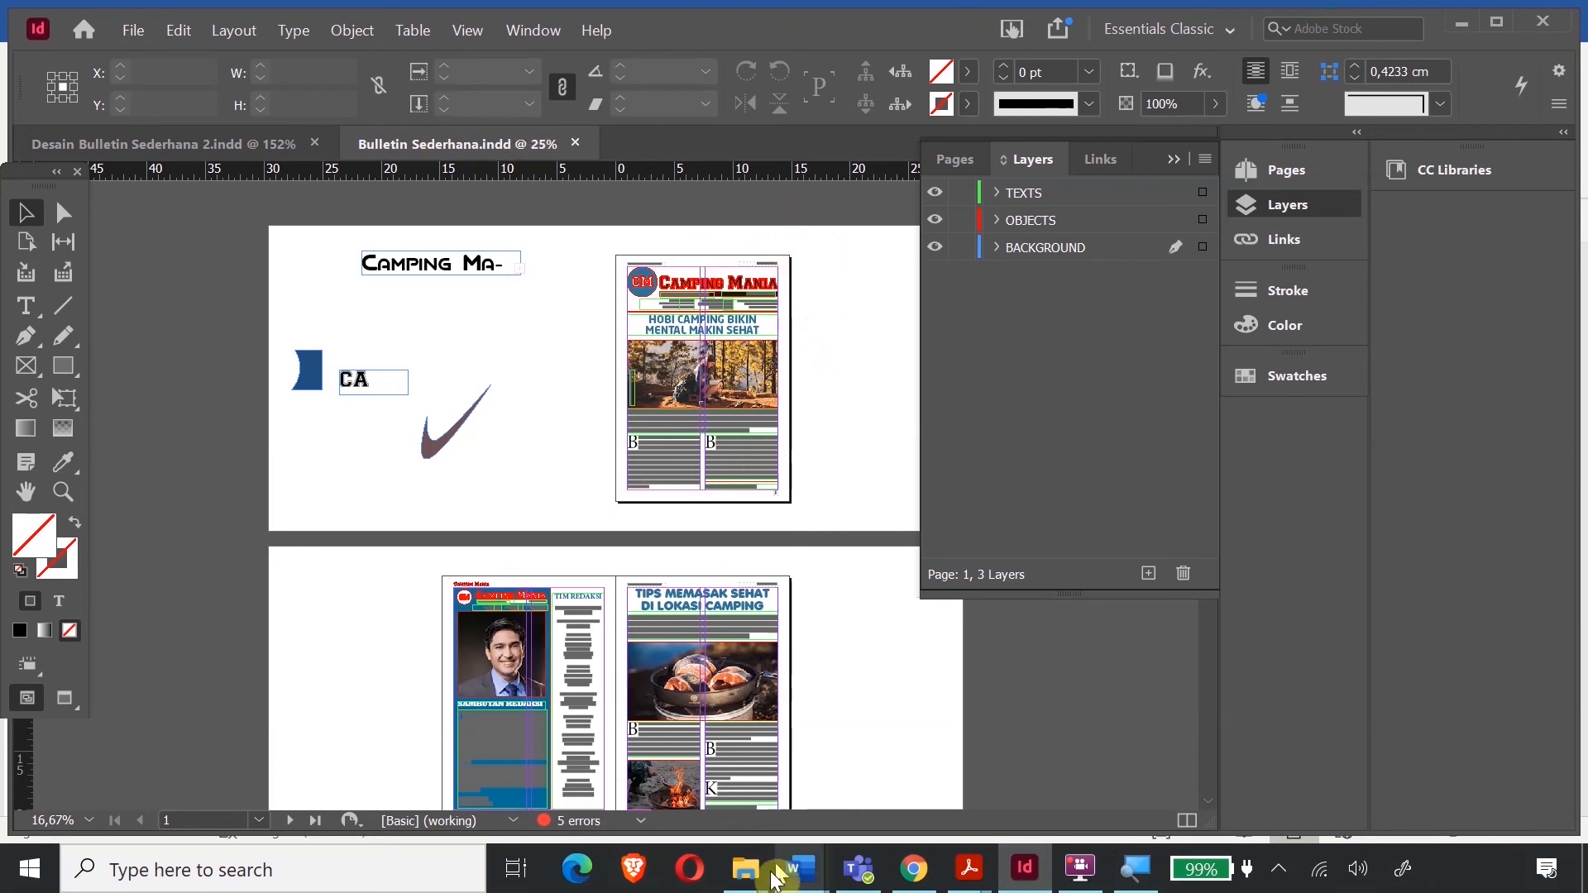
{"action": "mouse_move", "coordinate": [769, 882]}
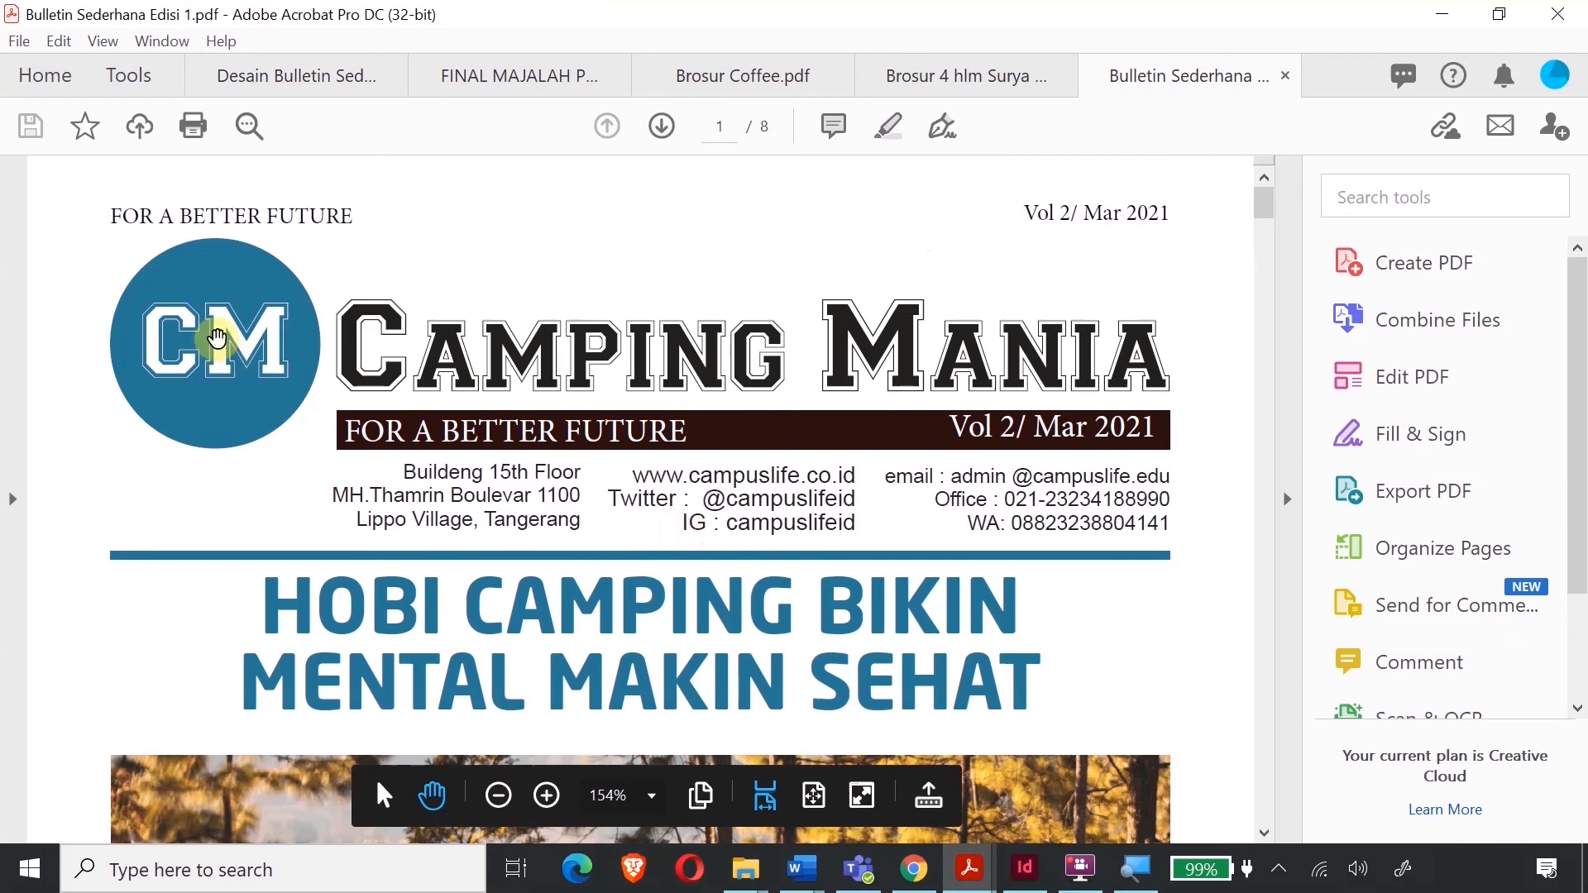
- Scroll the exported PDF from the page 2 staff list to page 4, then back to page 3's drop-capped article
{"action": "scroll", "coordinate": [217, 339], "scroll_direction": "down", "scroll_amount": 10}
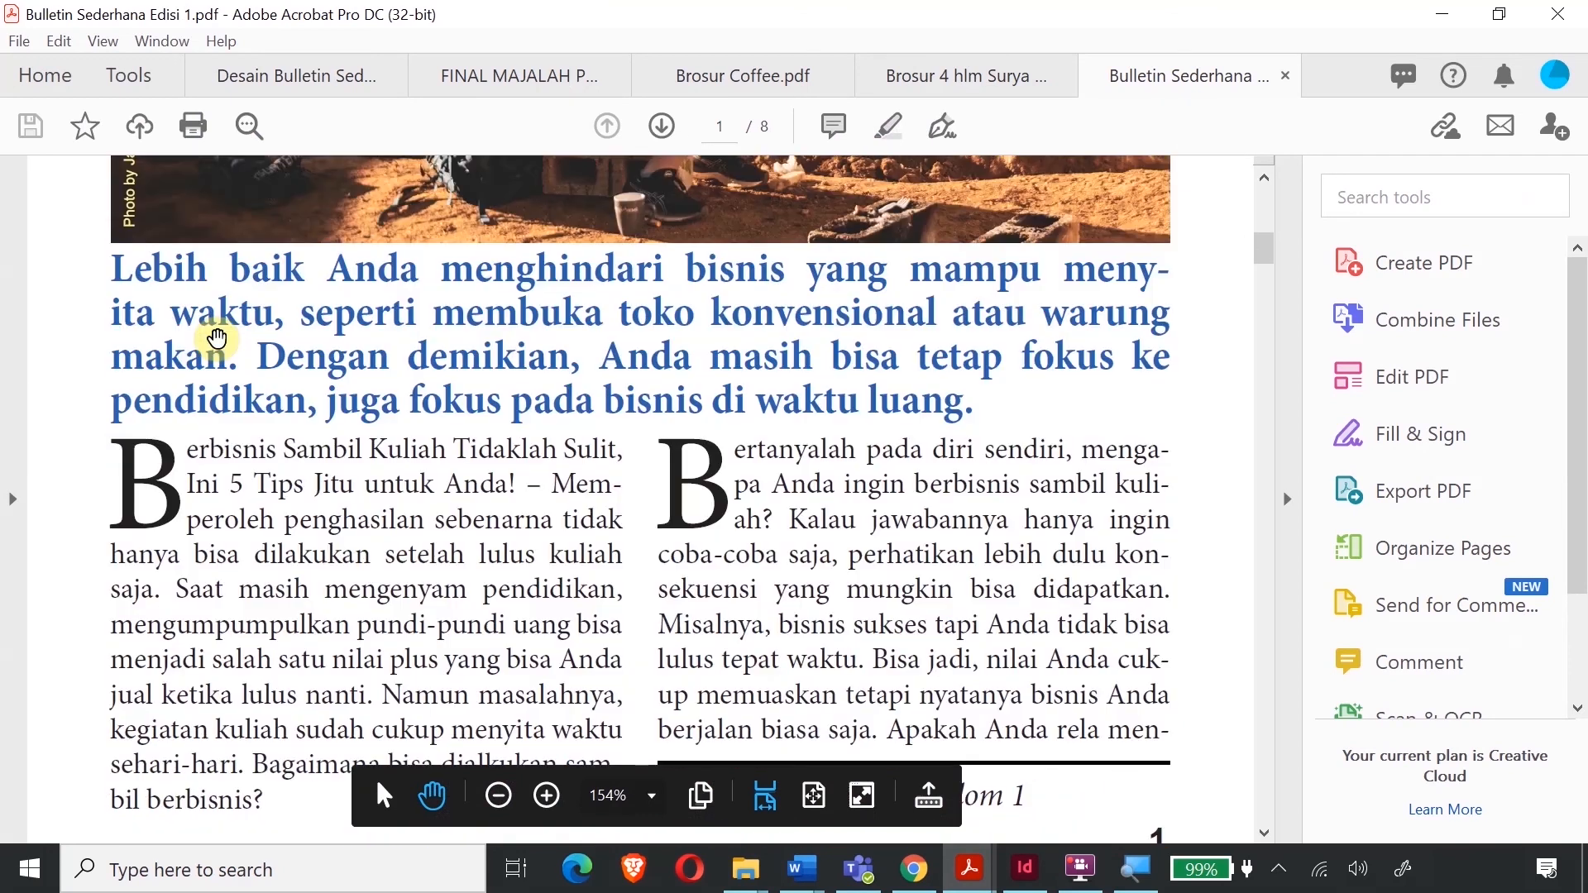
{"action": "scroll", "coordinate": [217, 338], "scroll_direction": "down", "scroll_amount": 15}
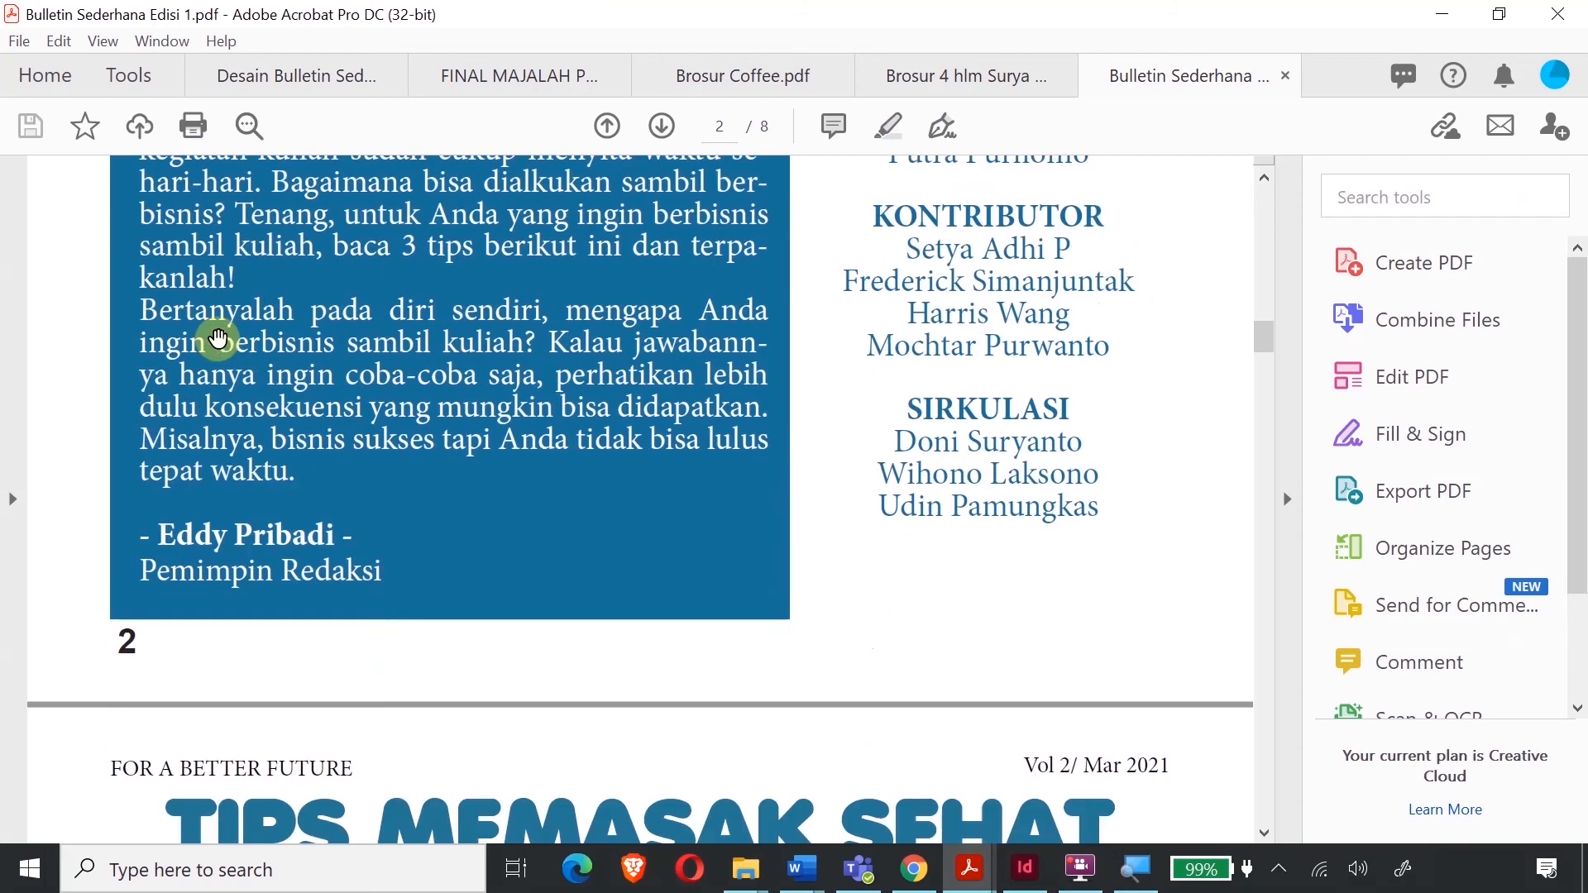
{"action": "scroll", "coordinate": [217, 338], "scroll_direction": "down", "scroll_amount": 5}
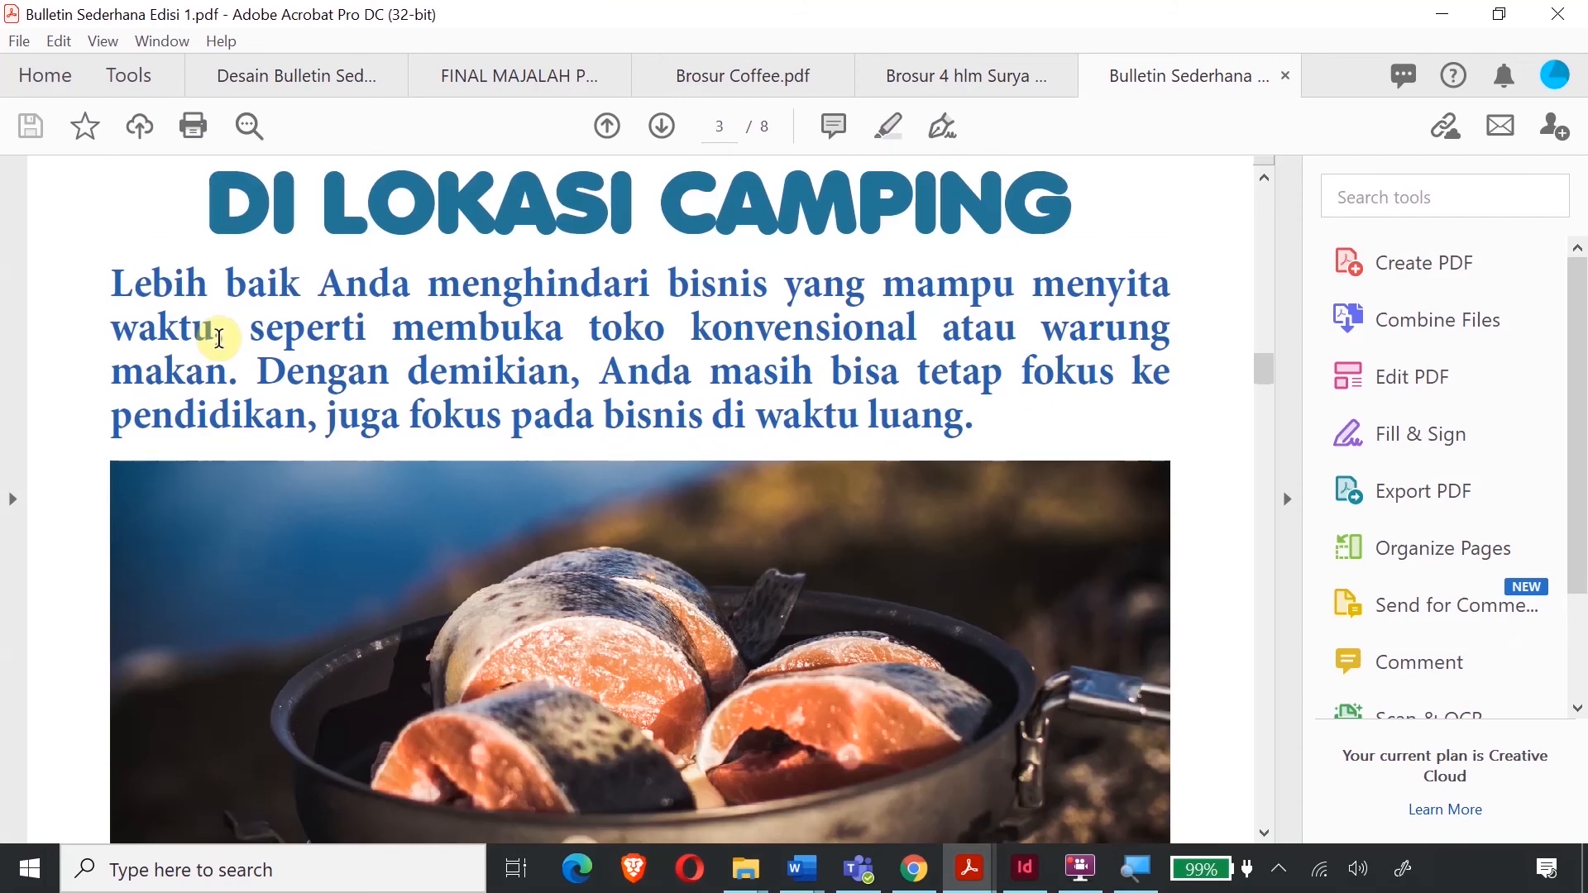
{"action": "scroll", "coordinate": [219, 339], "scroll_direction": "down", "scroll_amount": 2}
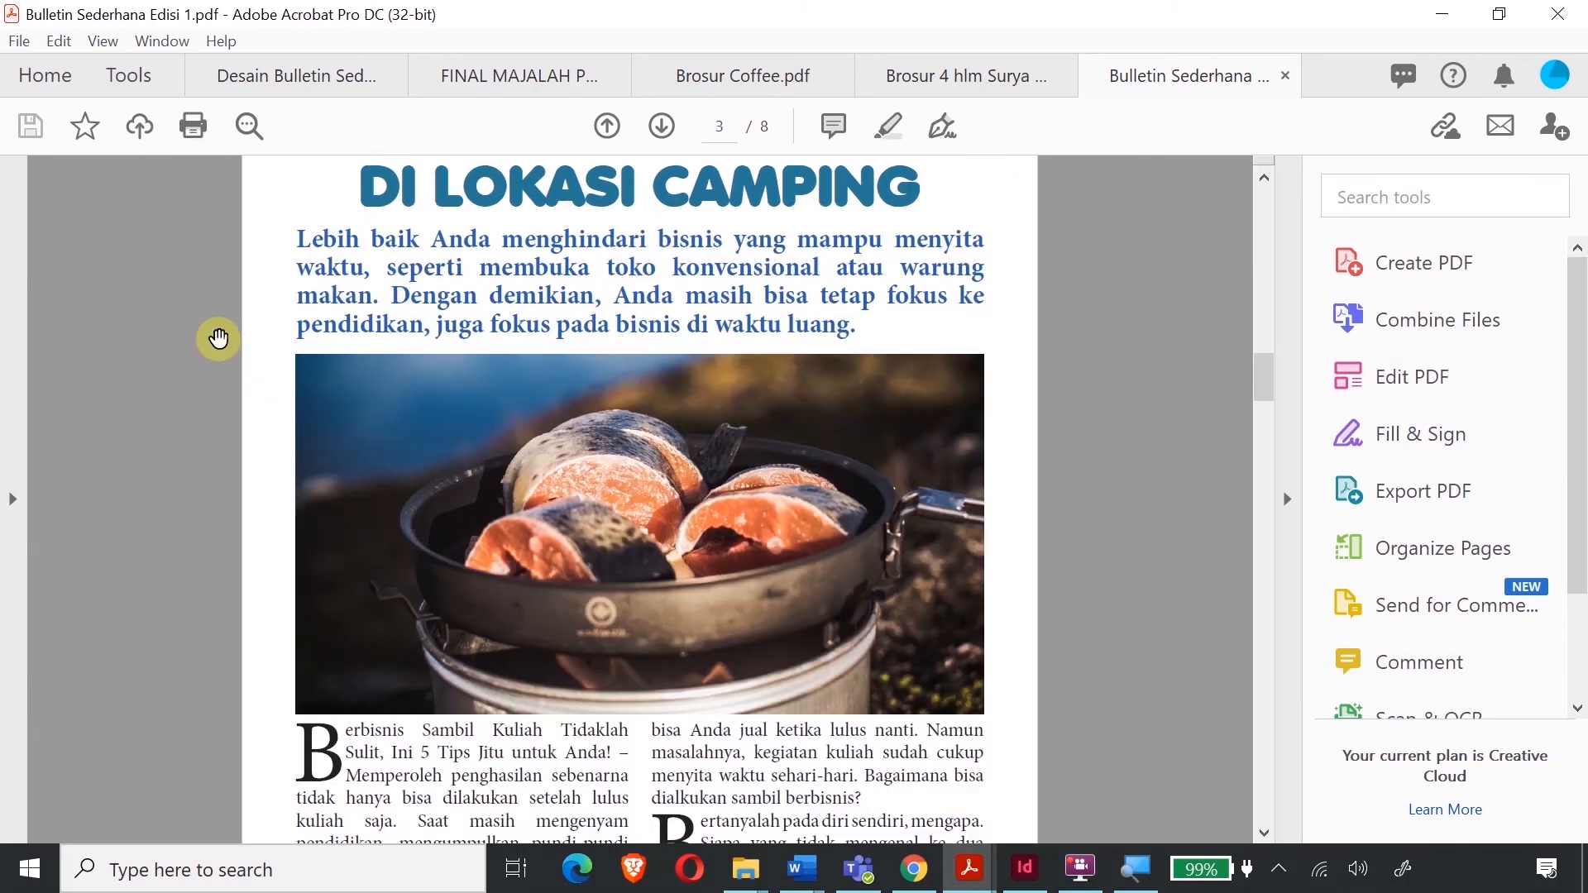
{"action": "scroll", "coordinate": [610, 308], "scroll_direction": "up", "scroll_amount": 6}
{"action": "scroll", "coordinate": [610, 306], "scroll_direction": "up", "scroll_amount": 15}
{"action": "scroll", "coordinate": [610, 306], "scroll_direction": "down", "scroll_amount": 2}
{"action": "scroll", "coordinate": [608, 302], "scroll_direction": "up", "scroll_amount": 6}
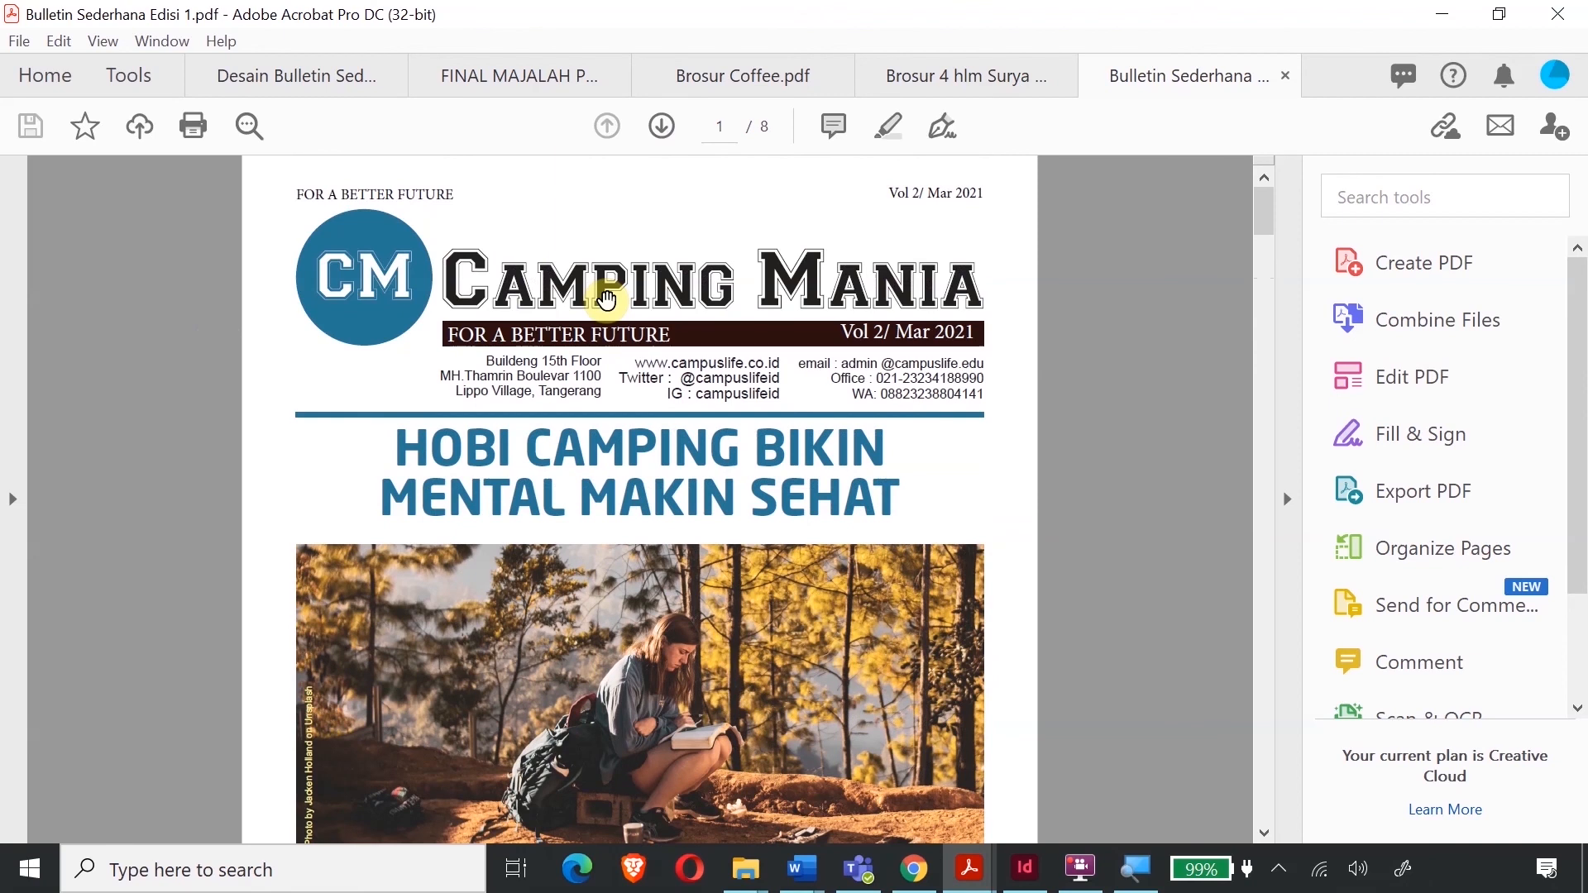
{"action": "scroll", "coordinate": [604, 339], "scroll_direction": "down", "scroll_amount": 4}
{"action": "scroll", "coordinate": [605, 338], "scroll_direction": "down", "scroll_amount": 14}
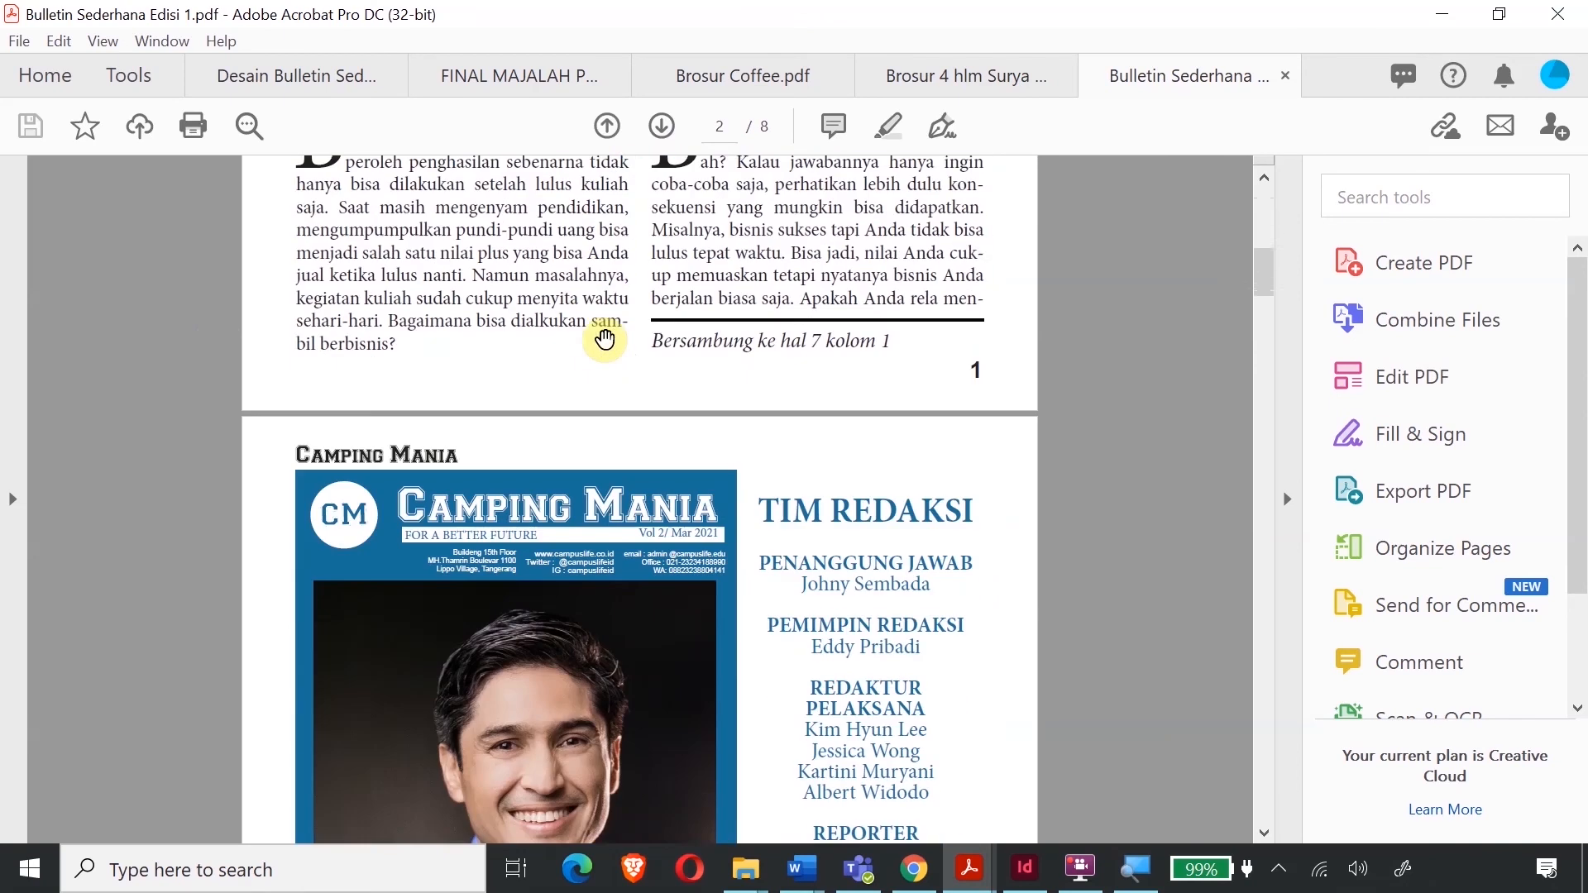
{"action": "scroll", "coordinate": [663, 311], "scroll_direction": "up", "scroll_amount": 10}
{"action": "scroll", "coordinate": [663, 311], "scroll_direction": "up", "scroll_amount": 5}
{"action": "scroll", "coordinate": [876, 476], "scroll_direction": "down", "scroll_amount": 13}
{"action": "scroll", "coordinate": [876, 476], "scroll_direction": "down", "scroll_amount": 20}
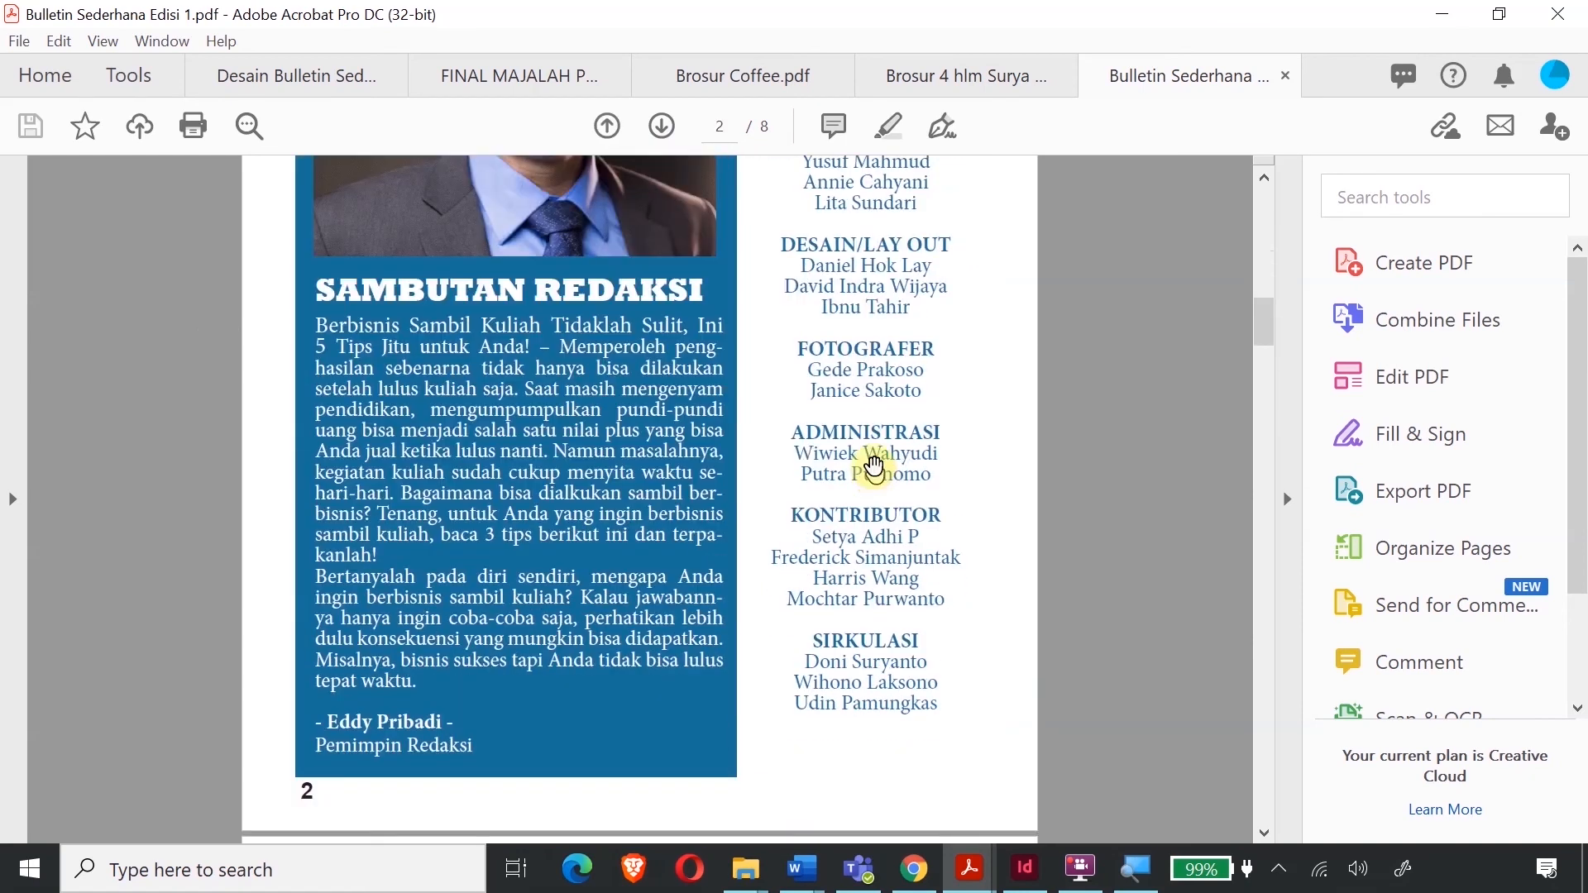
{"action": "scroll", "coordinate": [887, 443], "scroll_direction": "down", "scroll_amount": 5}
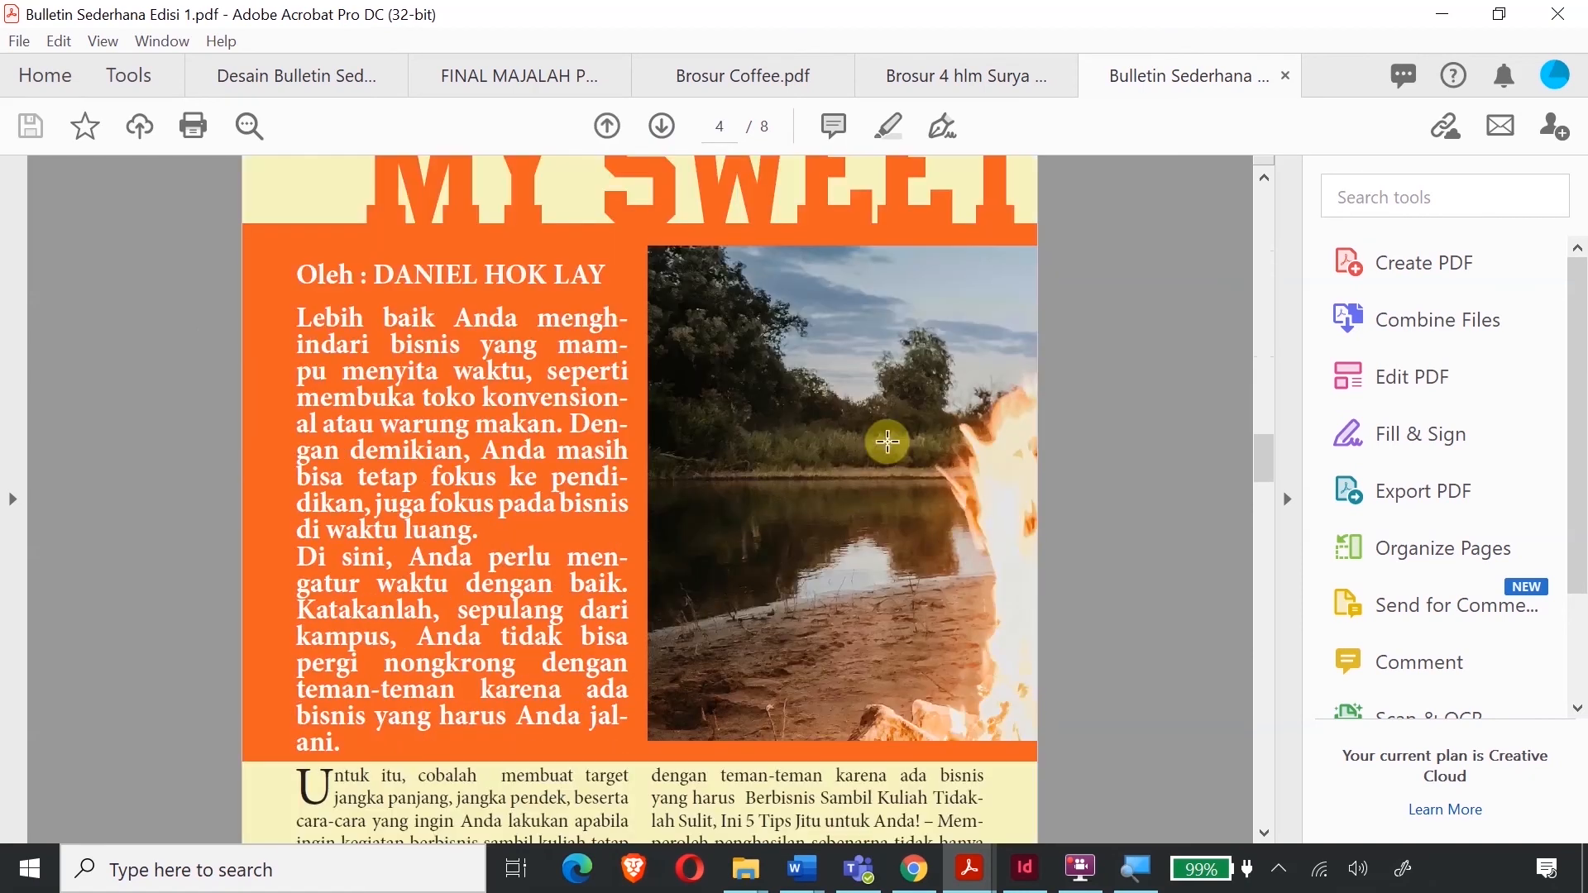
{"action": "scroll", "coordinate": [960, 425], "scroll_direction": "up", "scroll_amount": 4}
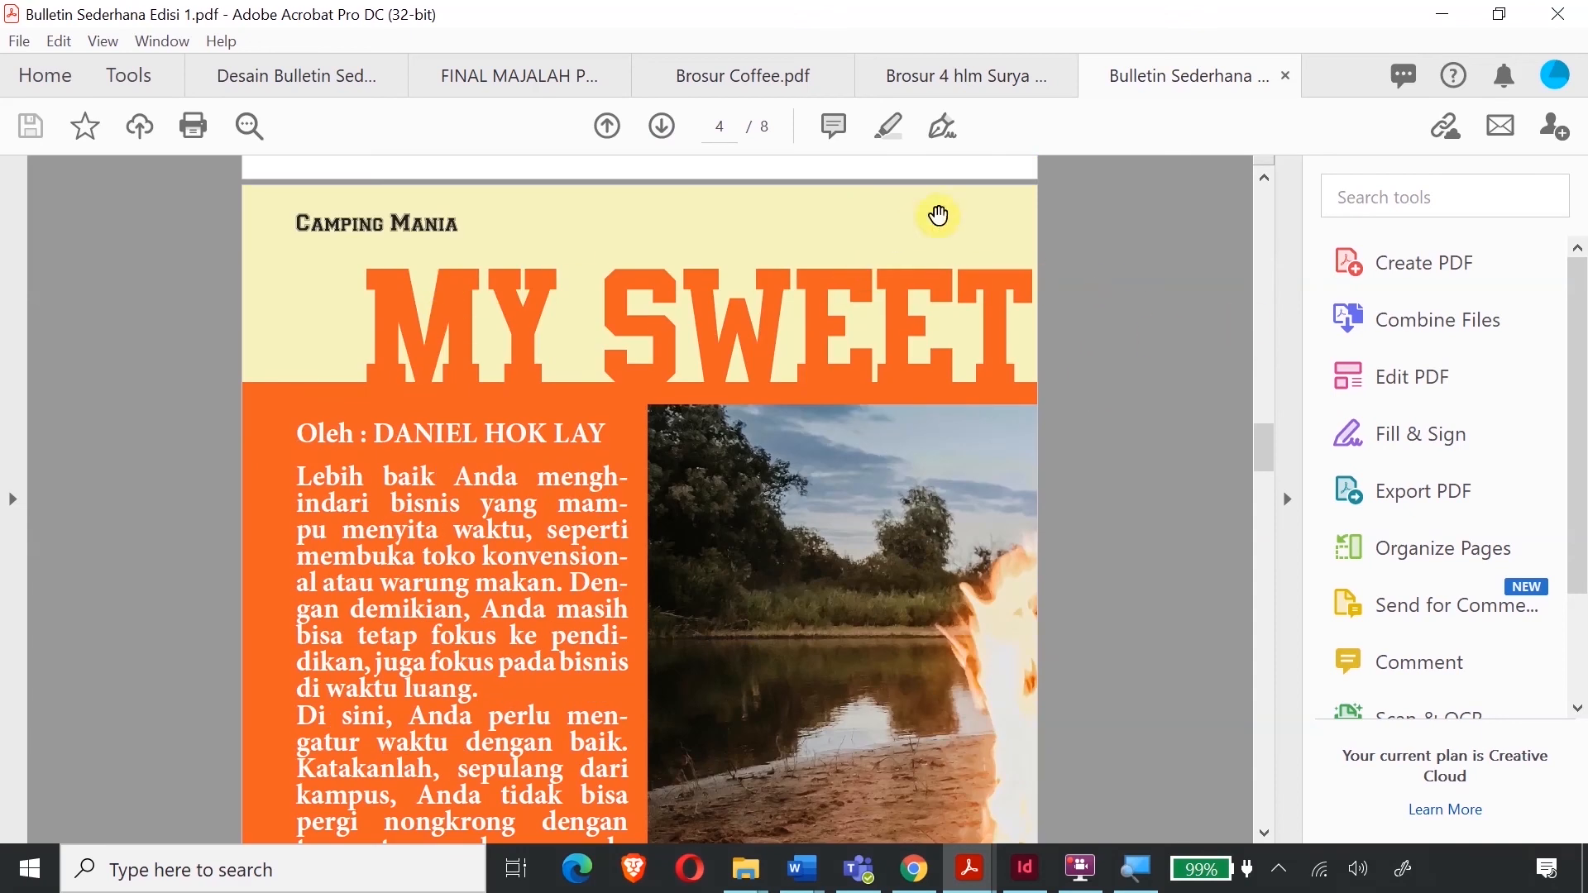
{"action": "scroll", "coordinate": [478, 273], "scroll_direction": "up", "scroll_amount": 12}
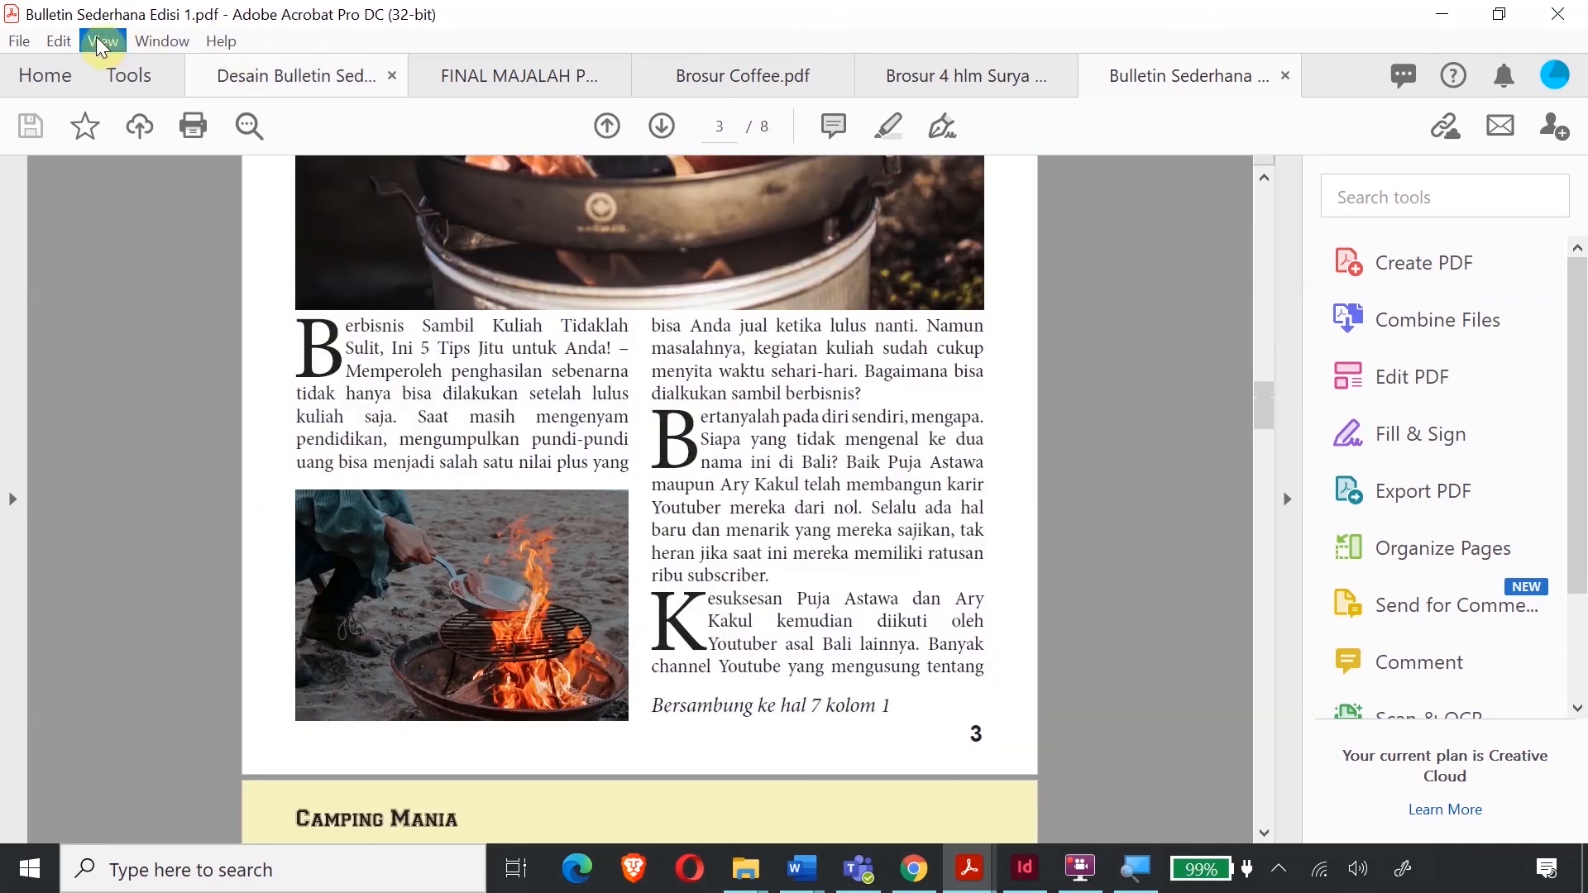
- Set Acrobat's page display to Two Page Scrolling so the bulletin shows as spreads
{"action": "left_click", "coordinate": [102, 42]}
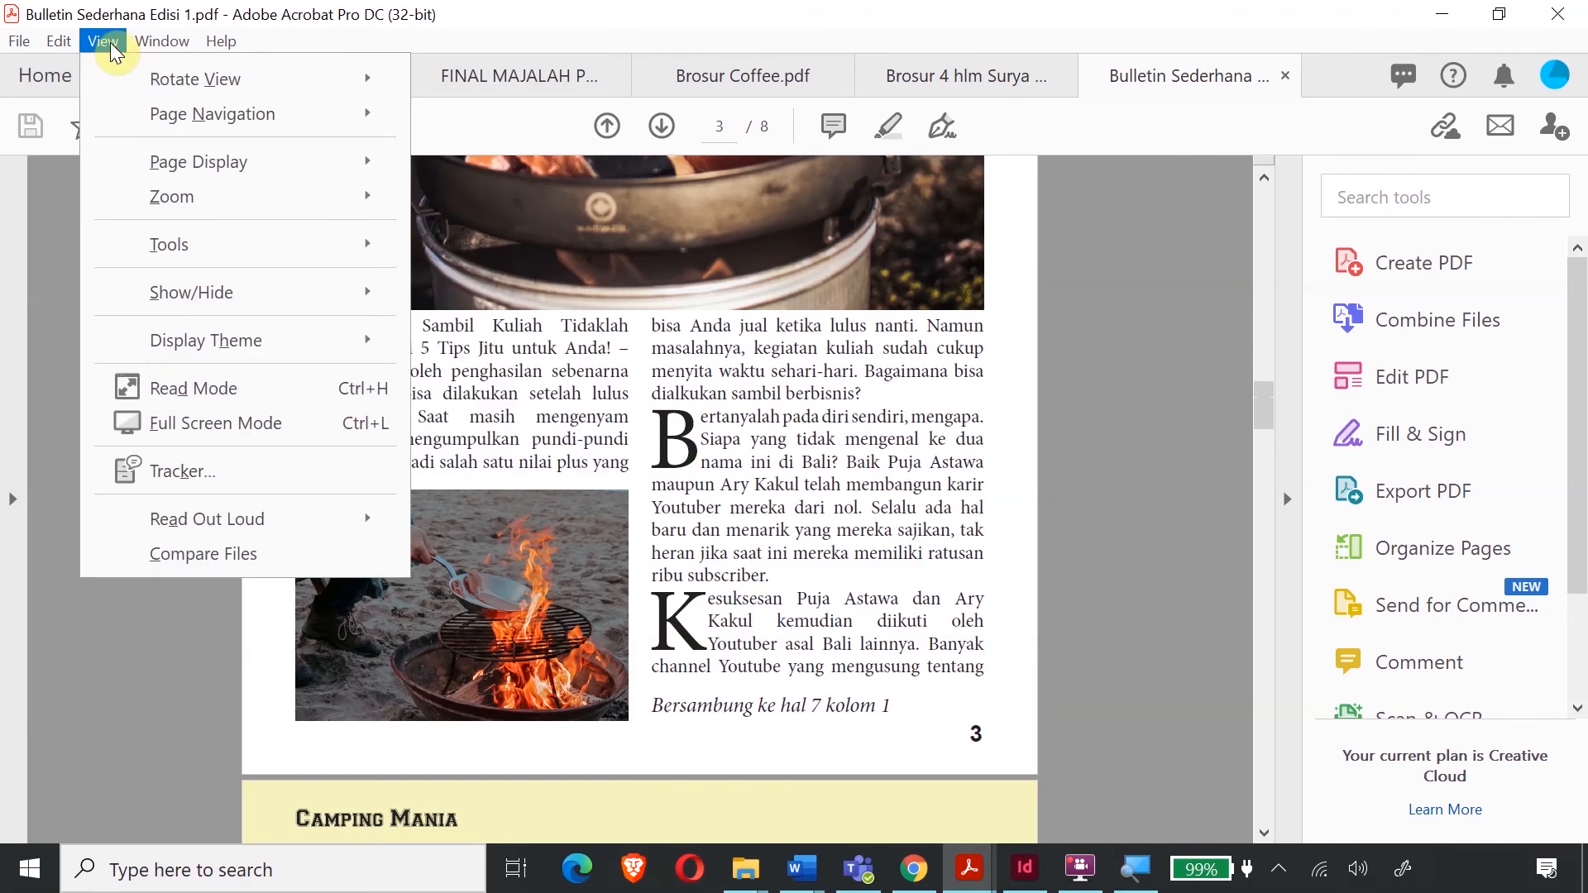
{"action": "mouse_move", "coordinate": [160, 169]}
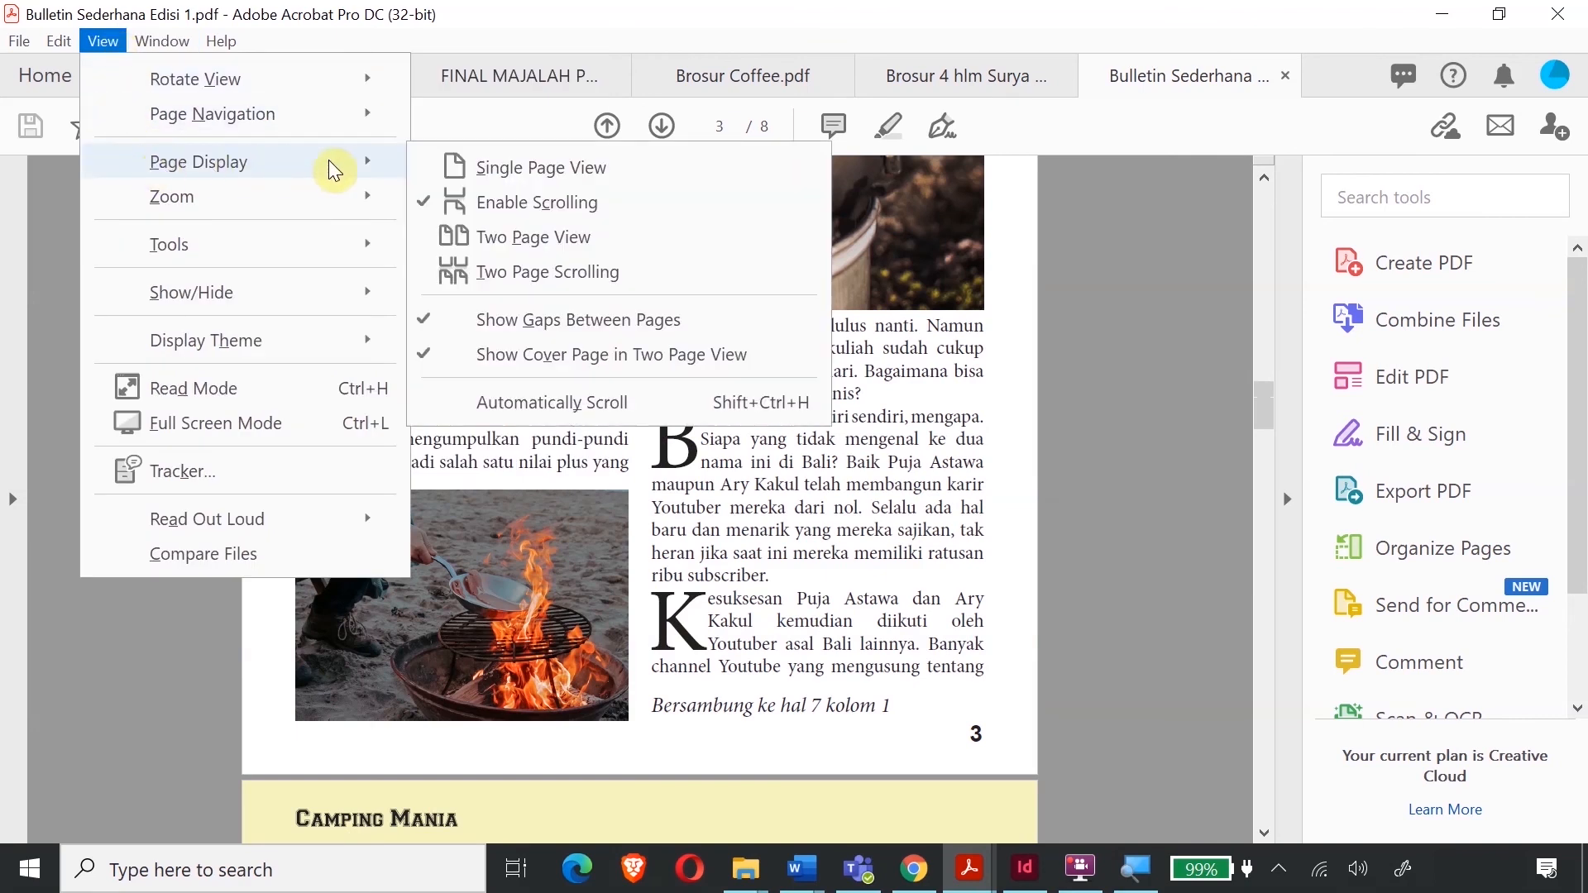
{"action": "left_click", "coordinate": [427, 285]}
- Review the bulletin spreads from page 1 to page 8, then bring up the FINAL MAJALAH POPULER PDF
{"action": "scroll", "coordinate": [914, 454], "scroll_direction": "up", "scroll_amount": 10}
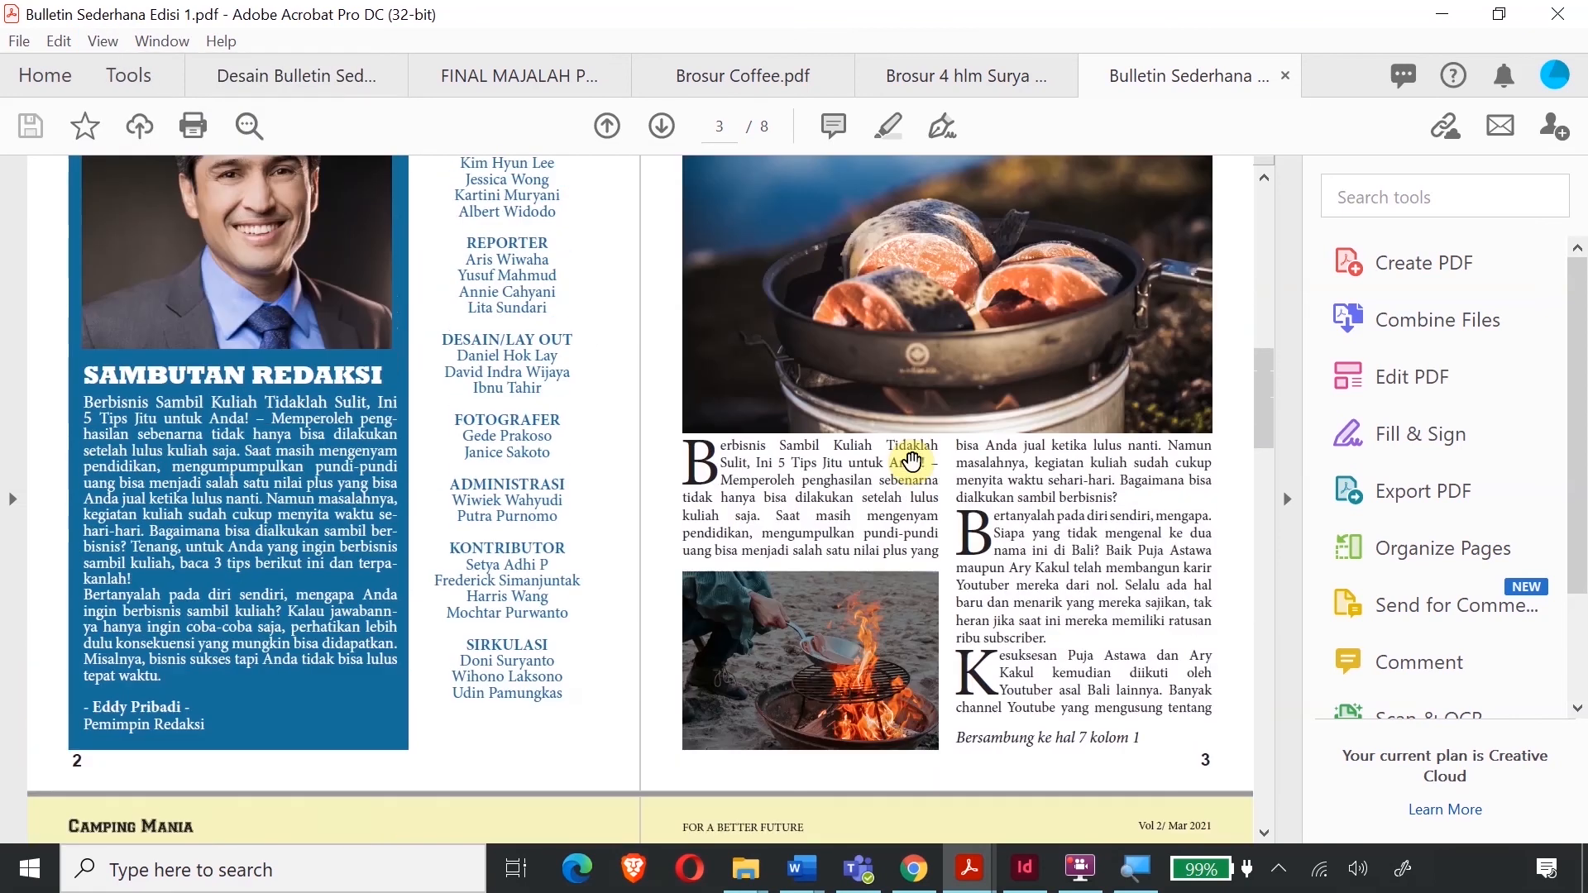
{"action": "scroll", "coordinate": [913, 460], "scroll_direction": "up", "scroll_amount": 8}
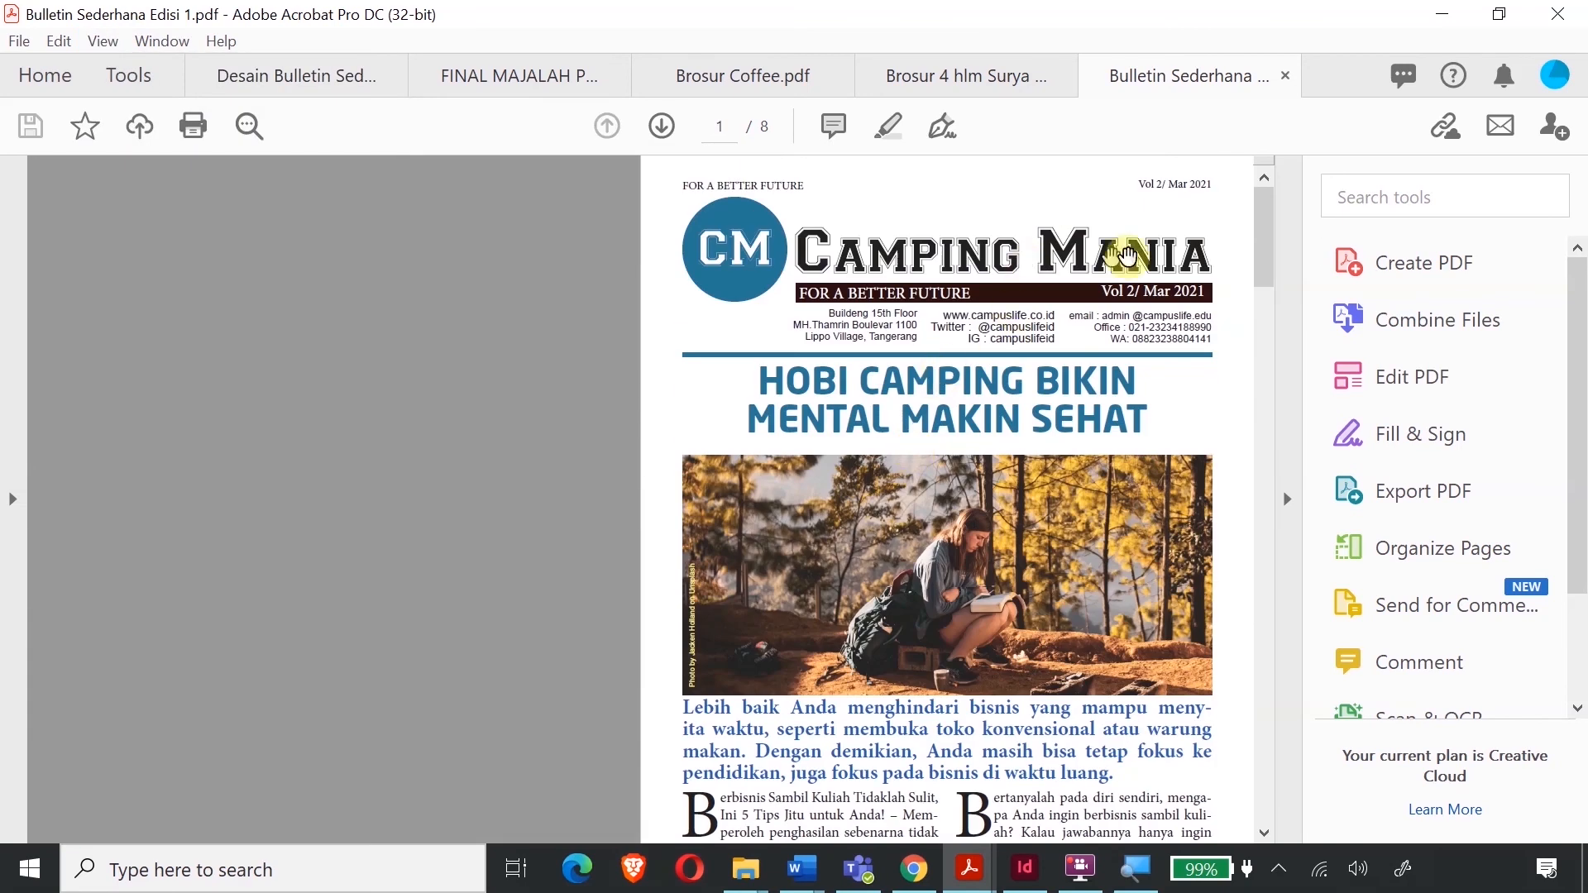
{"action": "scroll", "coordinate": [944, 369], "scroll_direction": "down", "scroll_amount": 10}
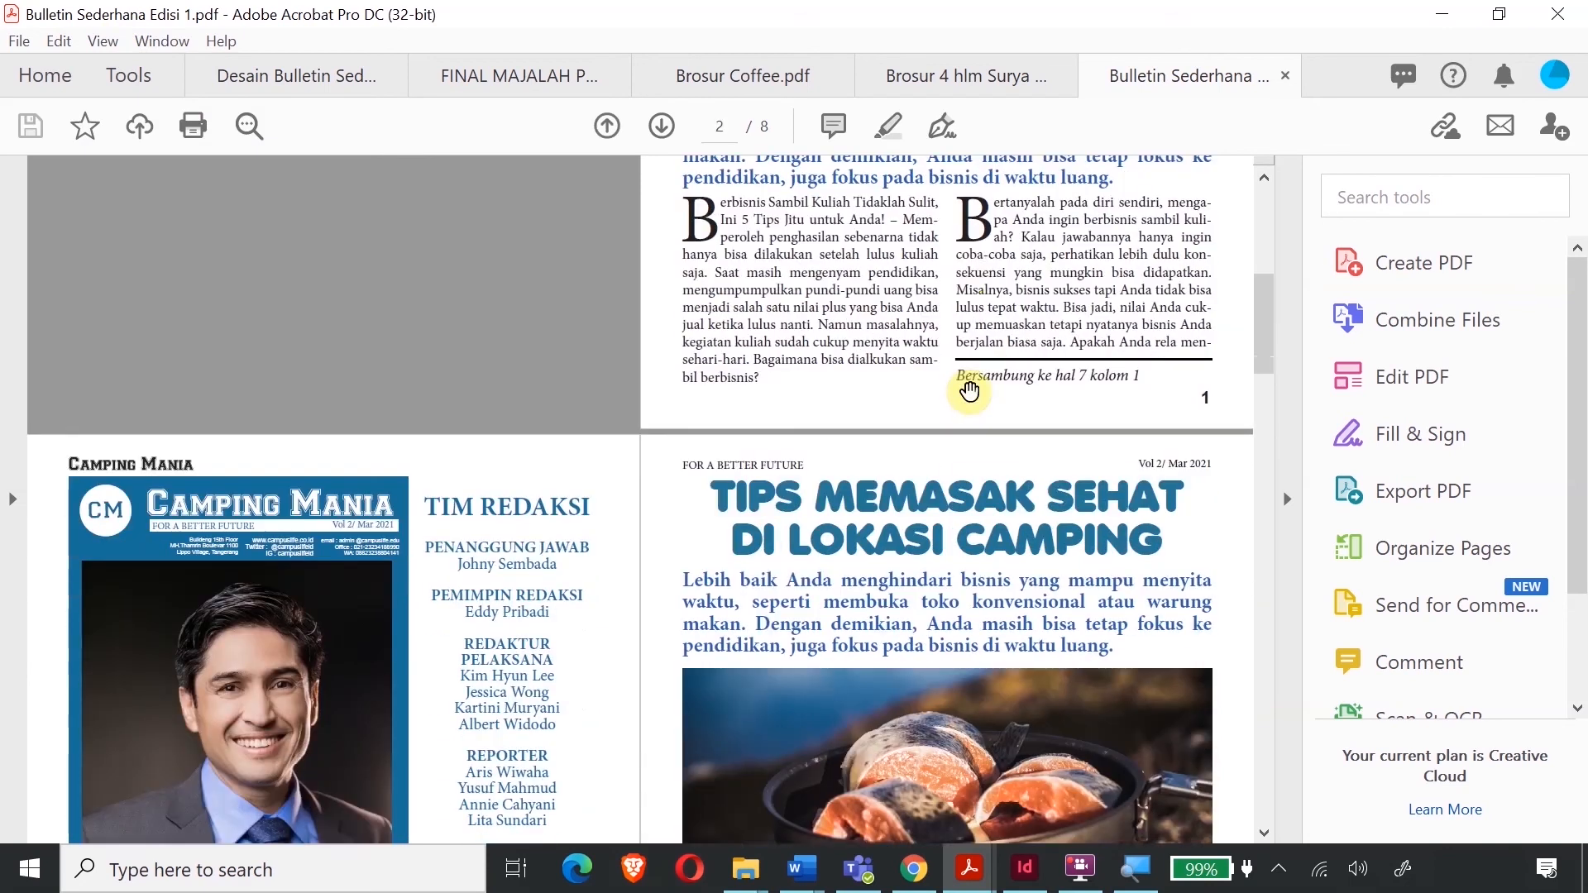
{"action": "scroll", "coordinate": [970, 388], "scroll_direction": "down", "scroll_amount": 2}
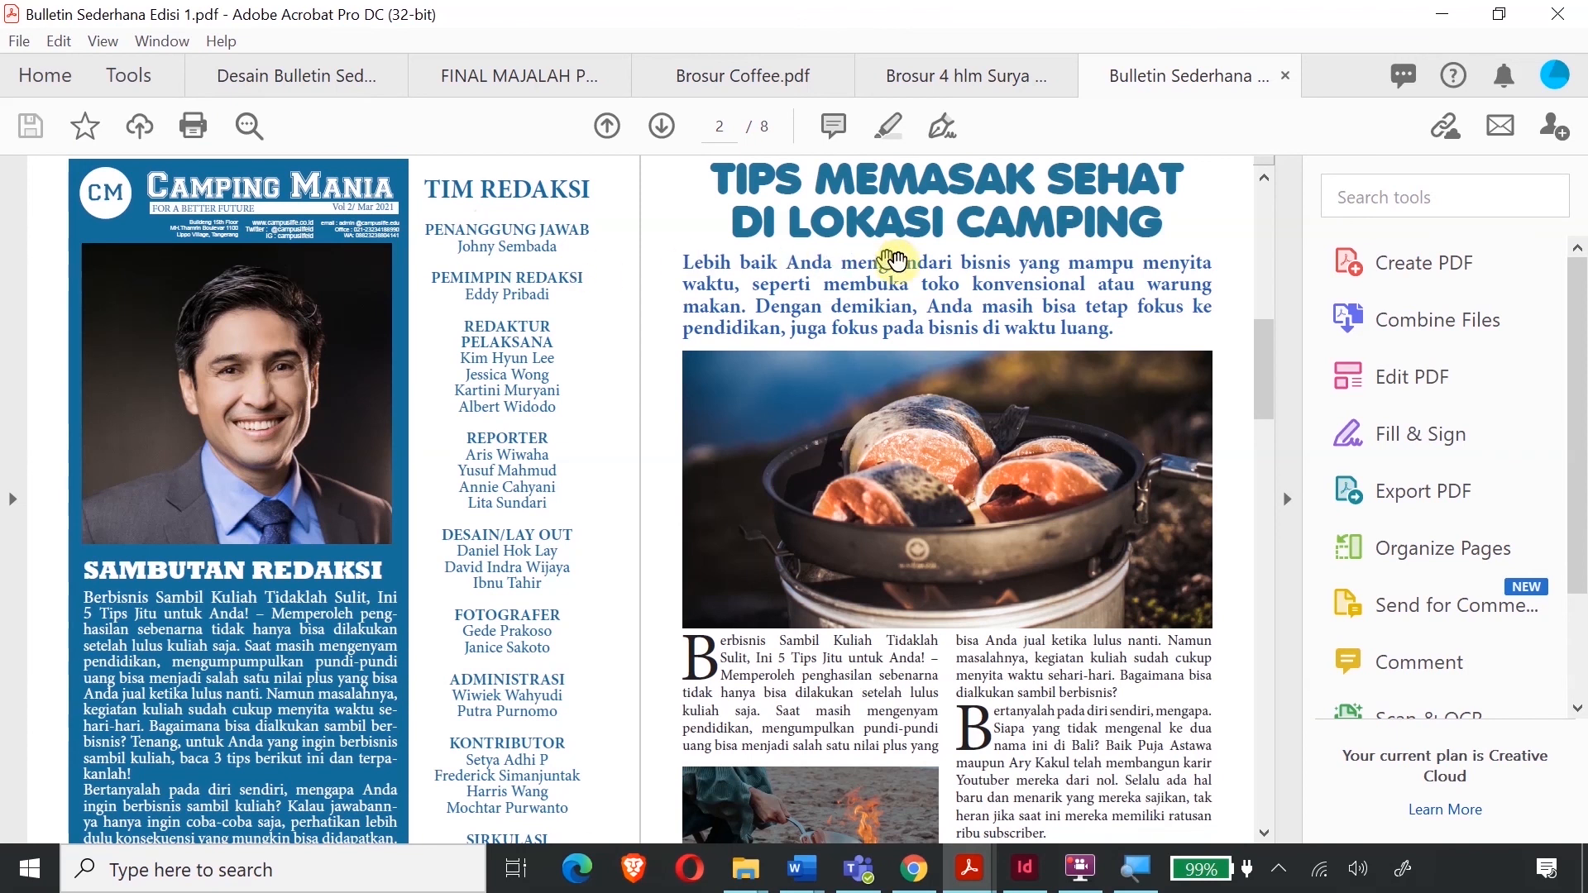
{"action": "scroll", "coordinate": [914, 290], "scroll_direction": "down", "scroll_amount": 3}
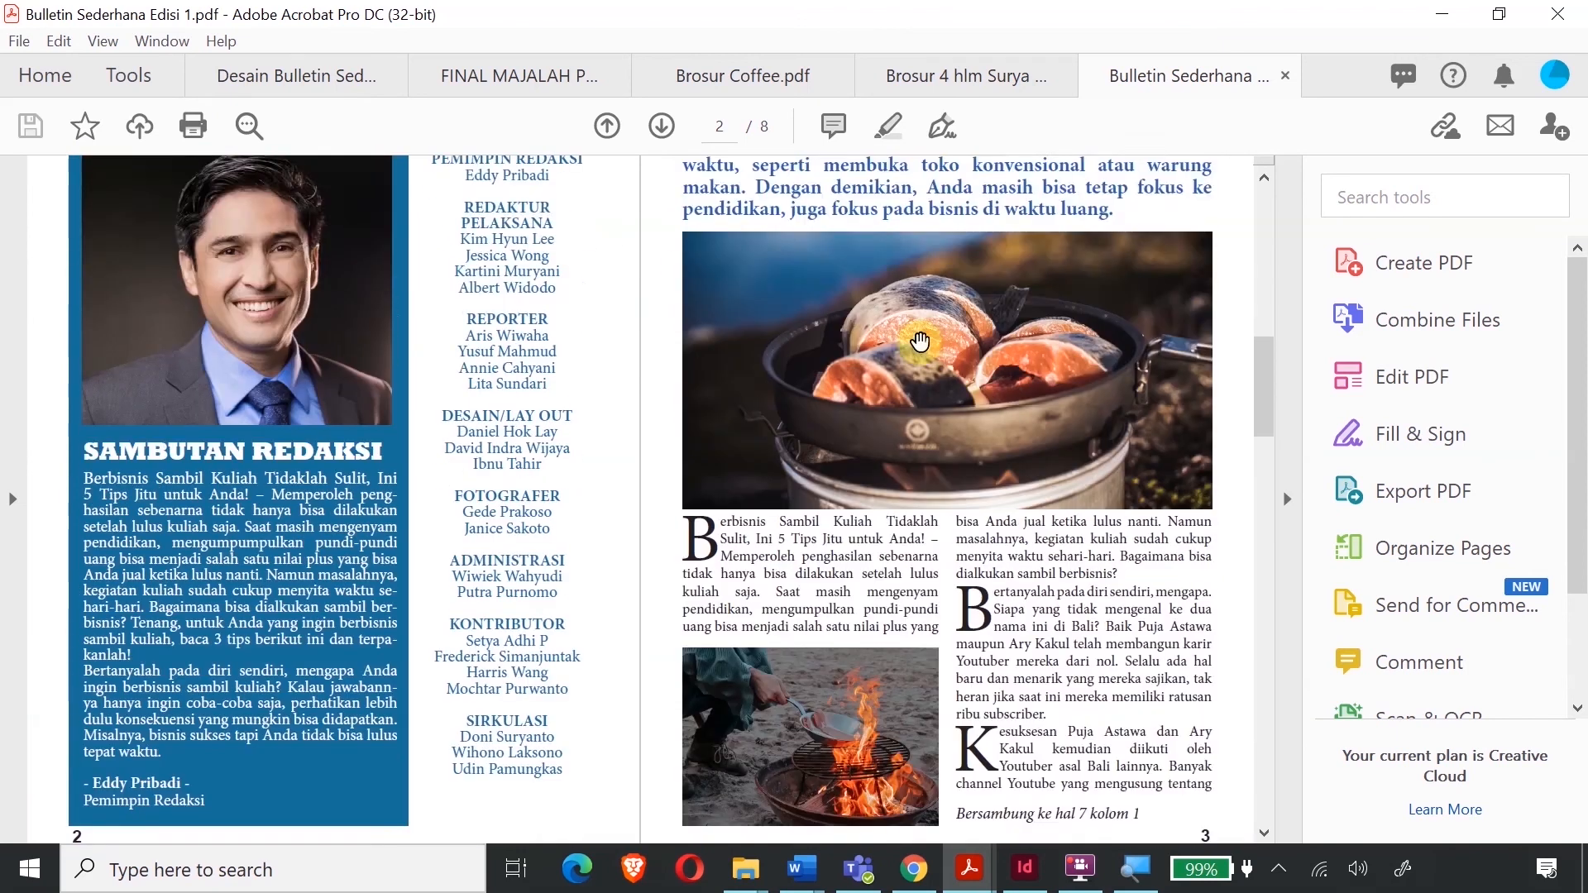
{"action": "scroll", "coordinate": [920, 341], "scroll_direction": "down", "scroll_amount": 8}
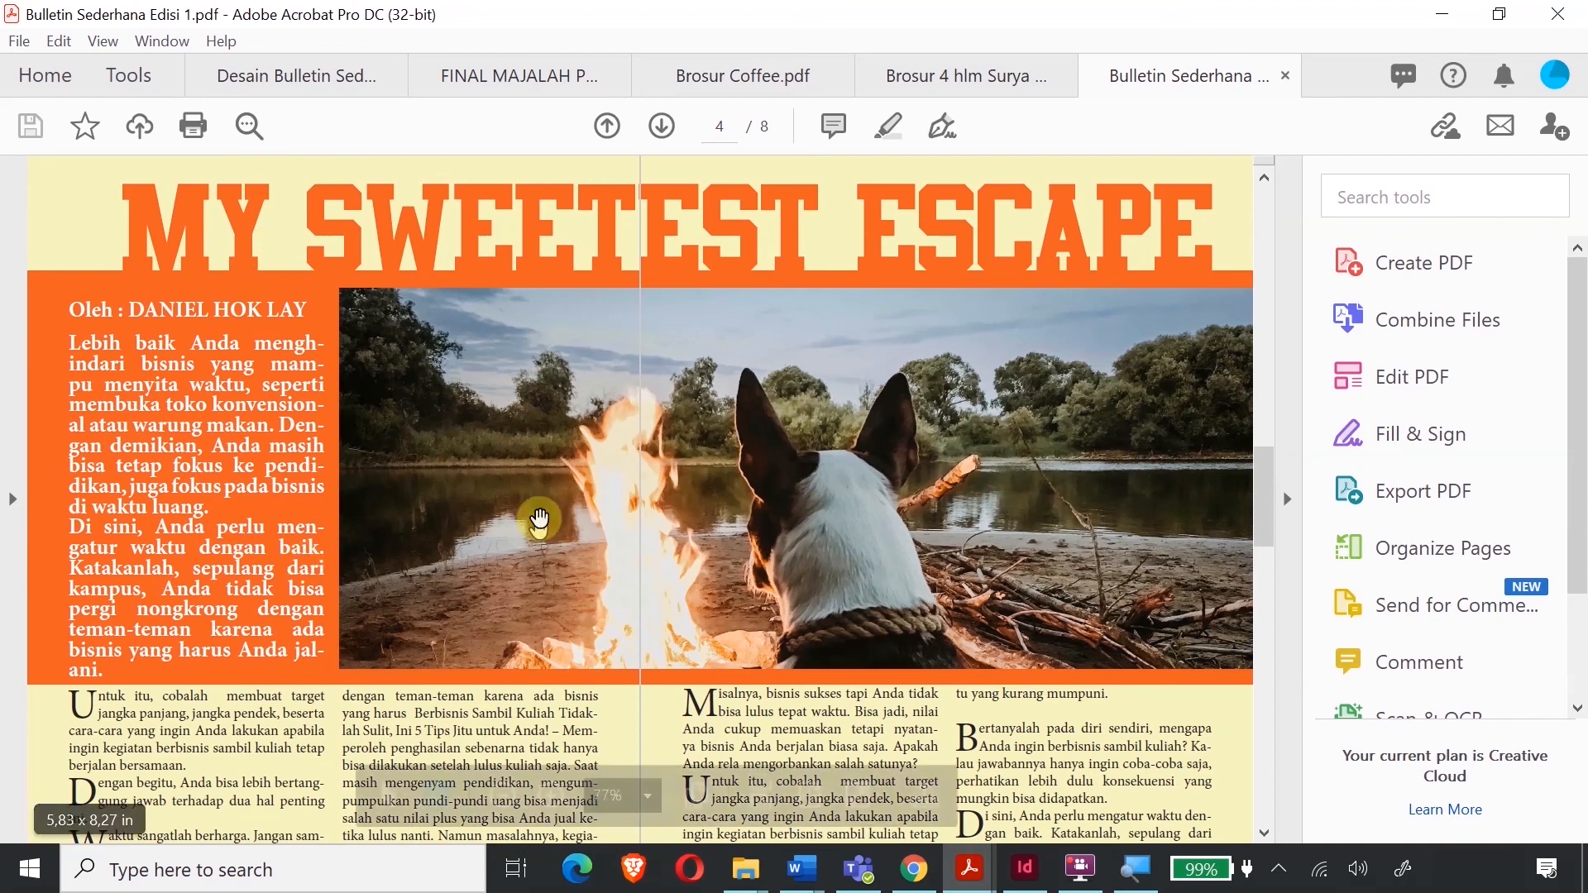
{"action": "scroll", "coordinate": [565, 628], "scroll_direction": "down", "scroll_amount": 1}
{"action": "scroll", "coordinate": [565, 629], "scroll_direction": "down", "scroll_amount": 10}
{"action": "scroll", "coordinate": [546, 612], "scroll_direction": "down", "scroll_amount": 7}
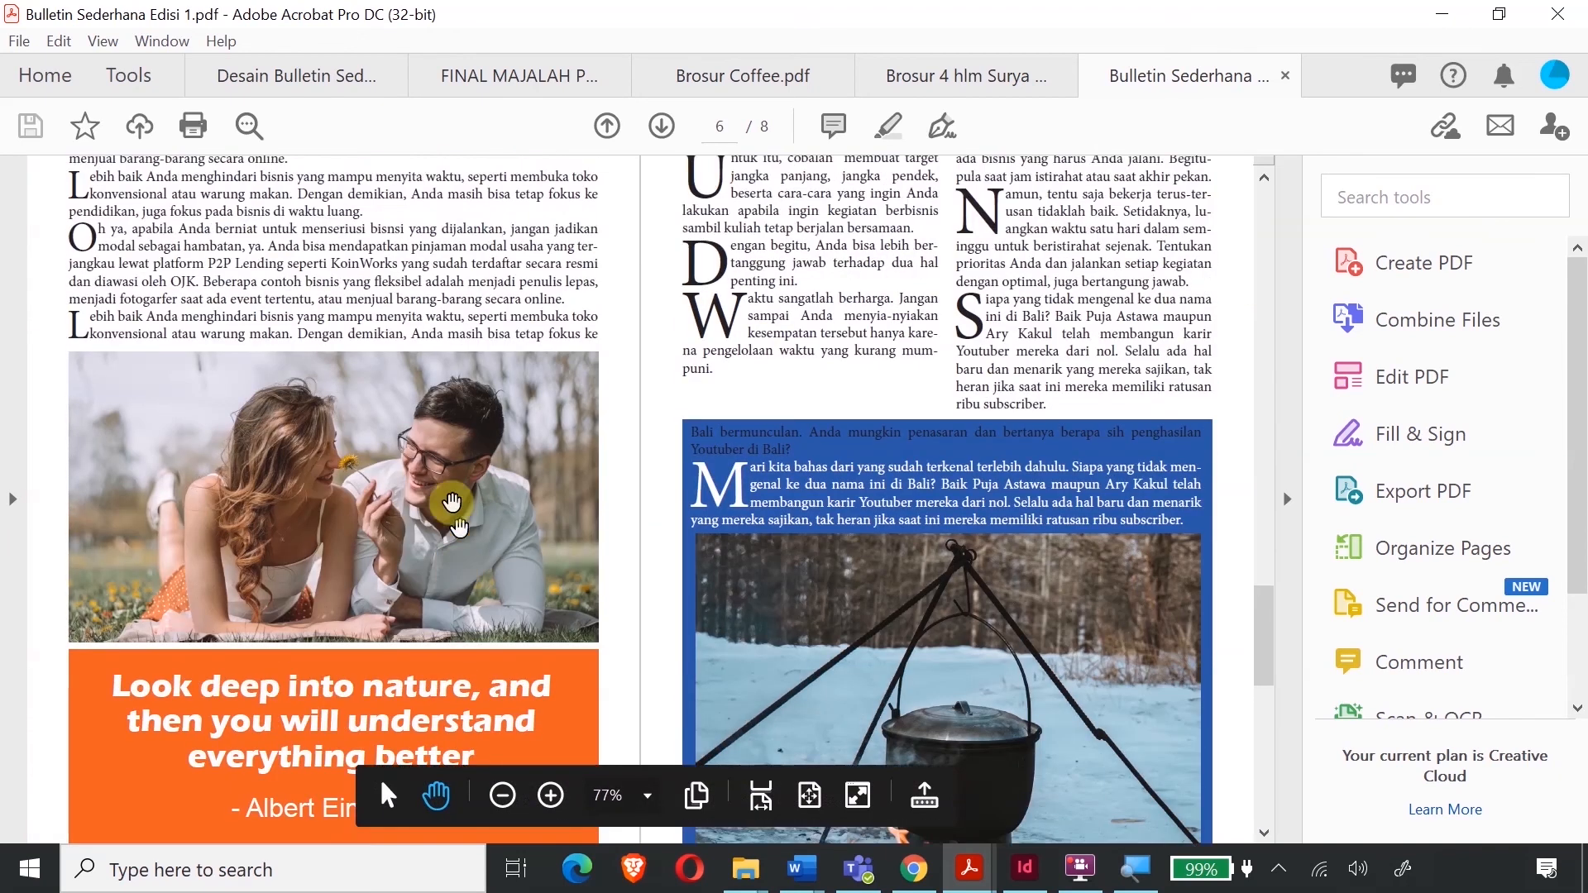
{"action": "scroll", "coordinate": [454, 586], "scroll_direction": "down", "scroll_amount": 7}
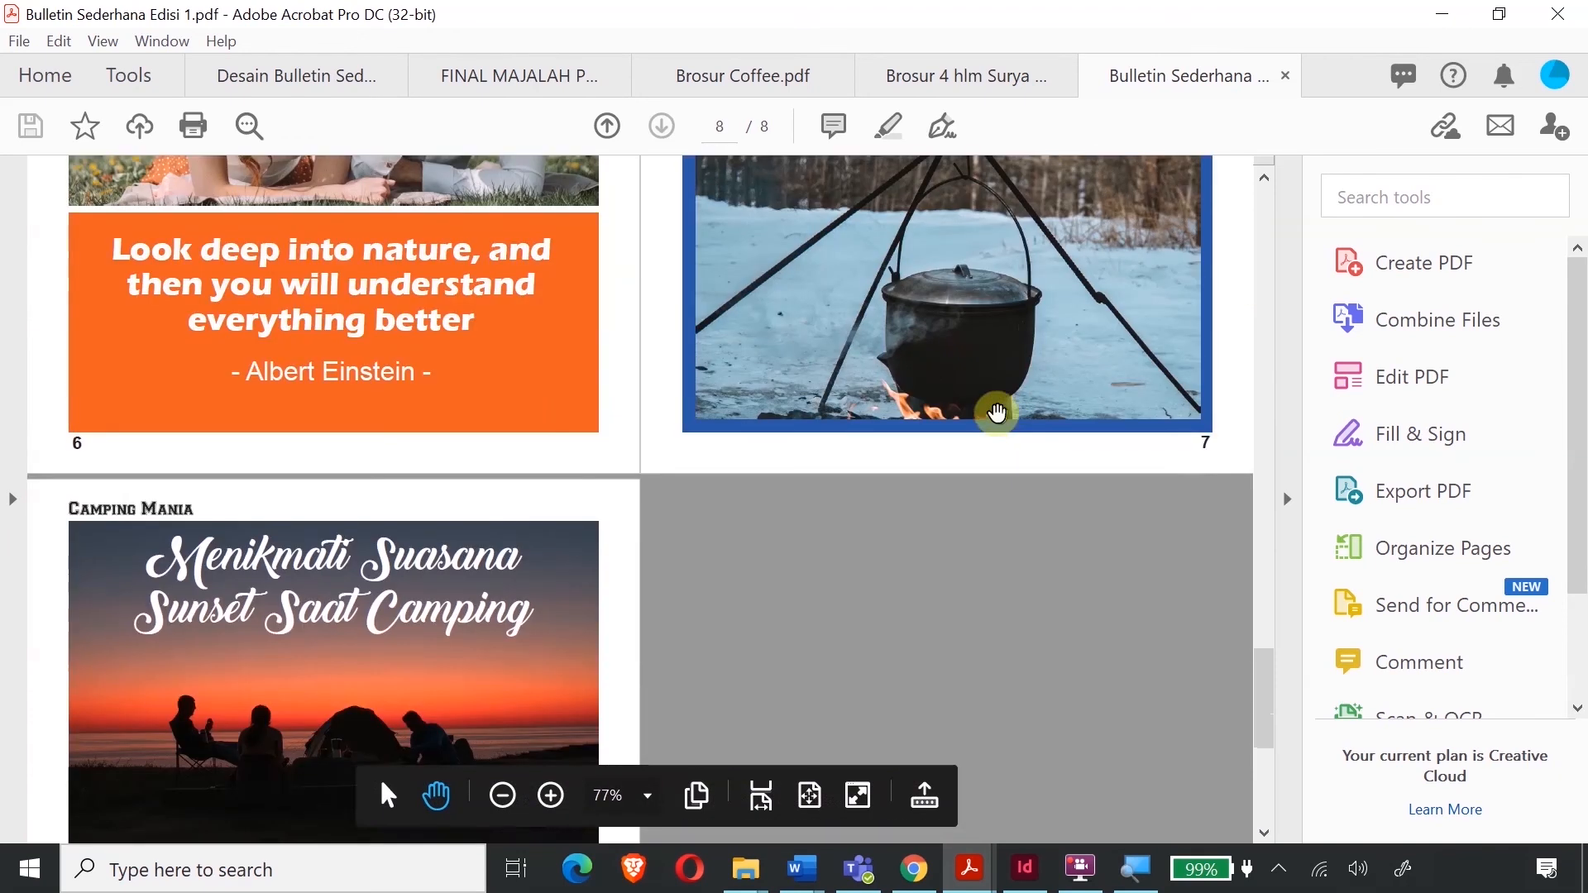
{"action": "scroll", "coordinate": [425, 510], "scroll_direction": "down", "scroll_amount": 2}
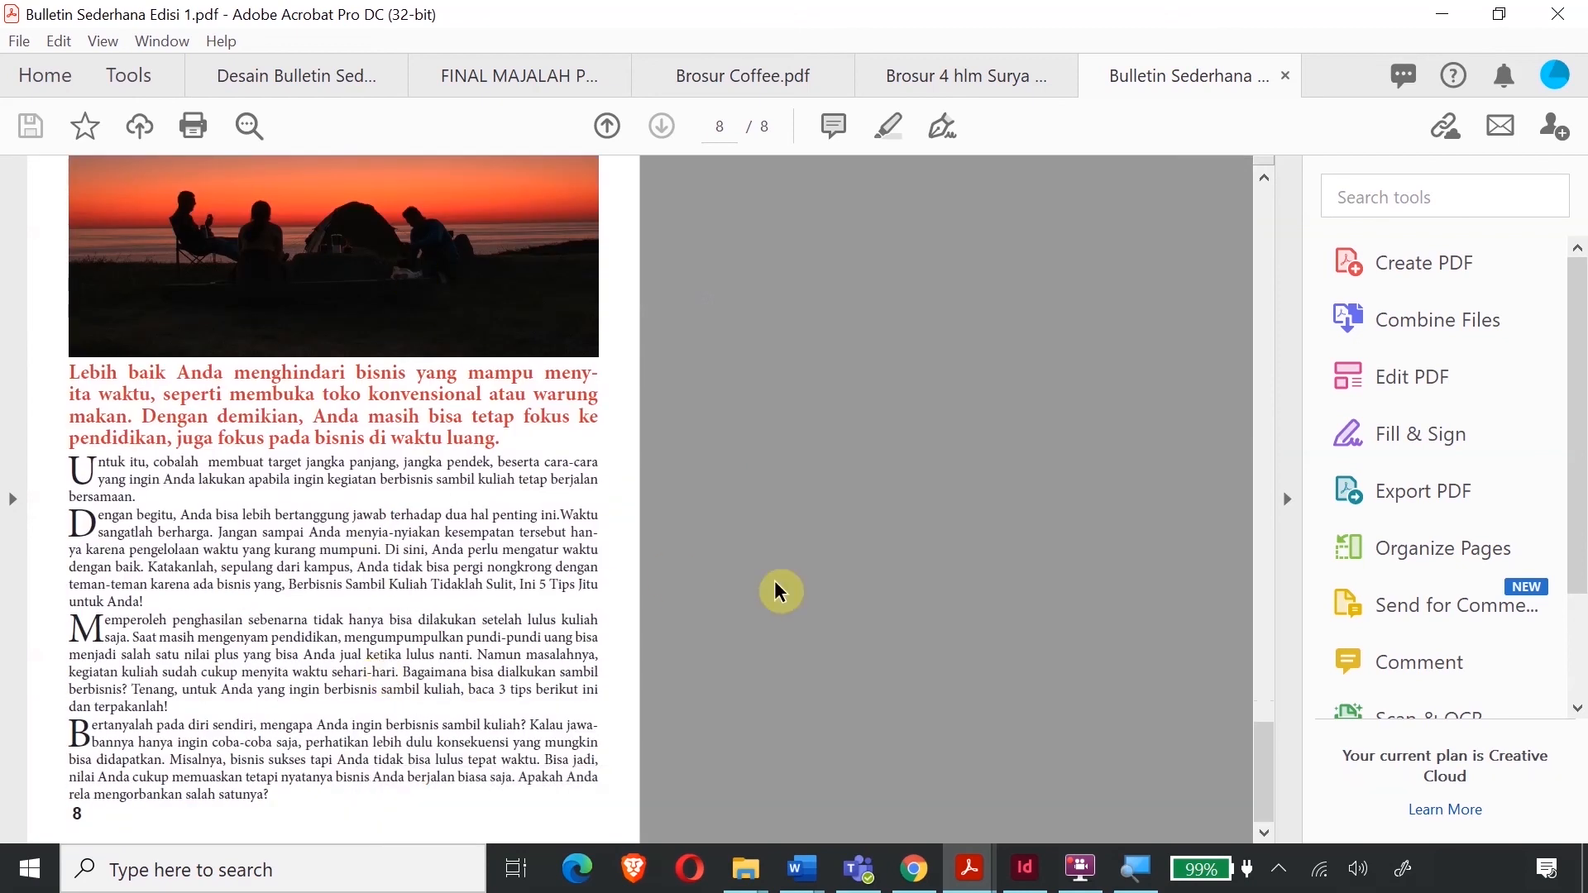
{"action": "scroll", "coordinate": [777, 594], "scroll_direction": "up", "scroll_amount": 1}
{"action": "scroll", "coordinate": [776, 592], "scroll_direction": "up", "scroll_amount": 4}
{"action": "scroll", "coordinate": [776, 592], "scroll_direction": "down", "scroll_amount": 4}
{"action": "scroll", "coordinate": [776, 603], "scroll_direction": "up", "scroll_amount": 1}
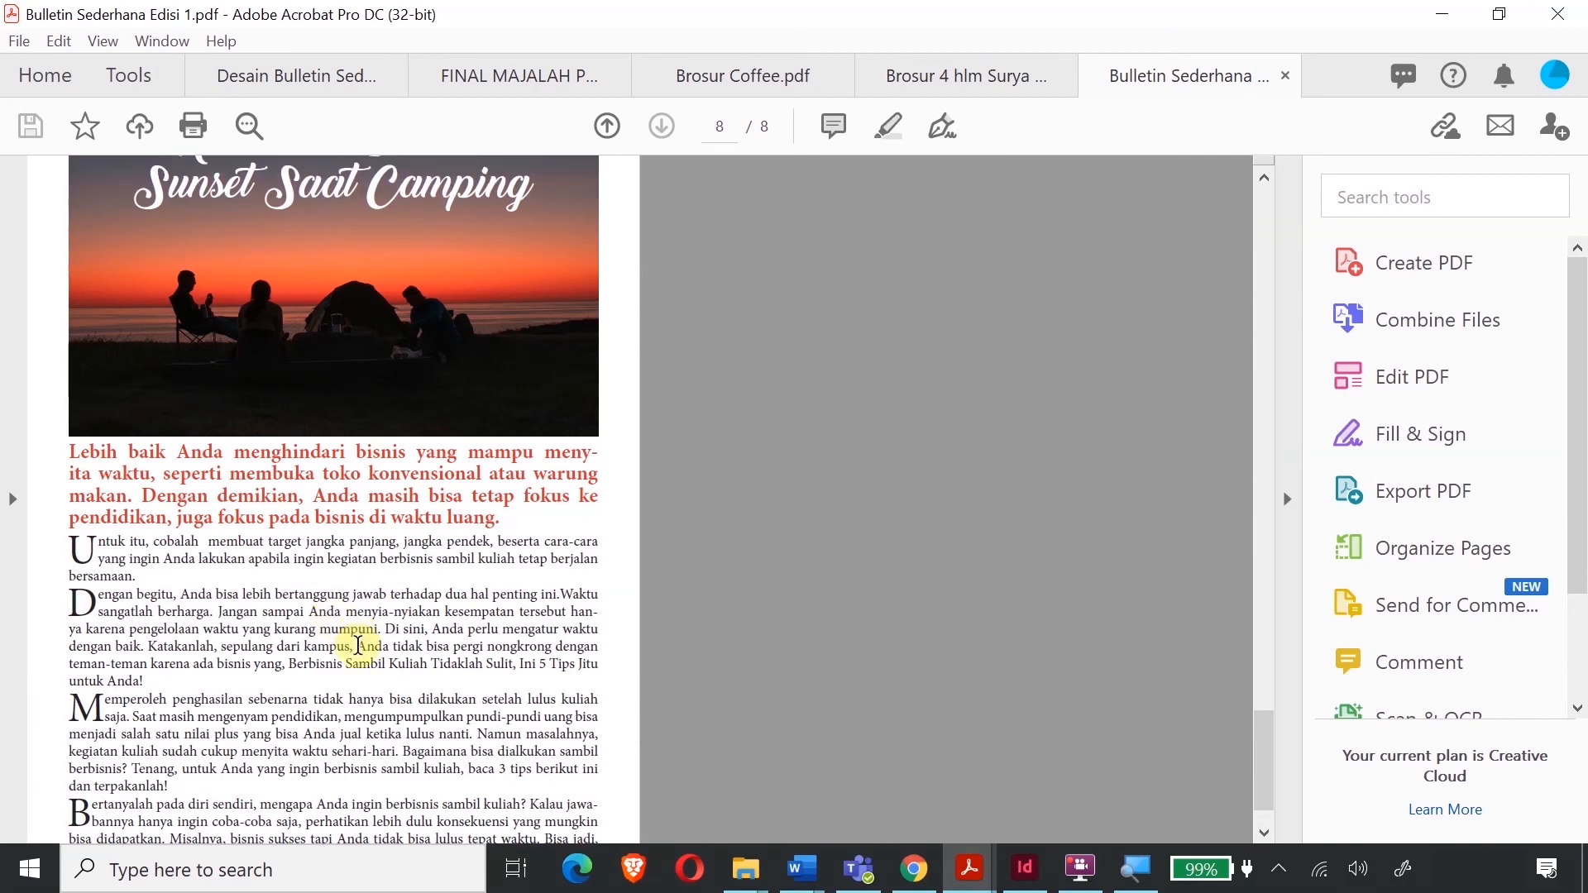
{"action": "scroll", "coordinate": [357, 645], "scroll_direction": "up", "scroll_amount": 1}
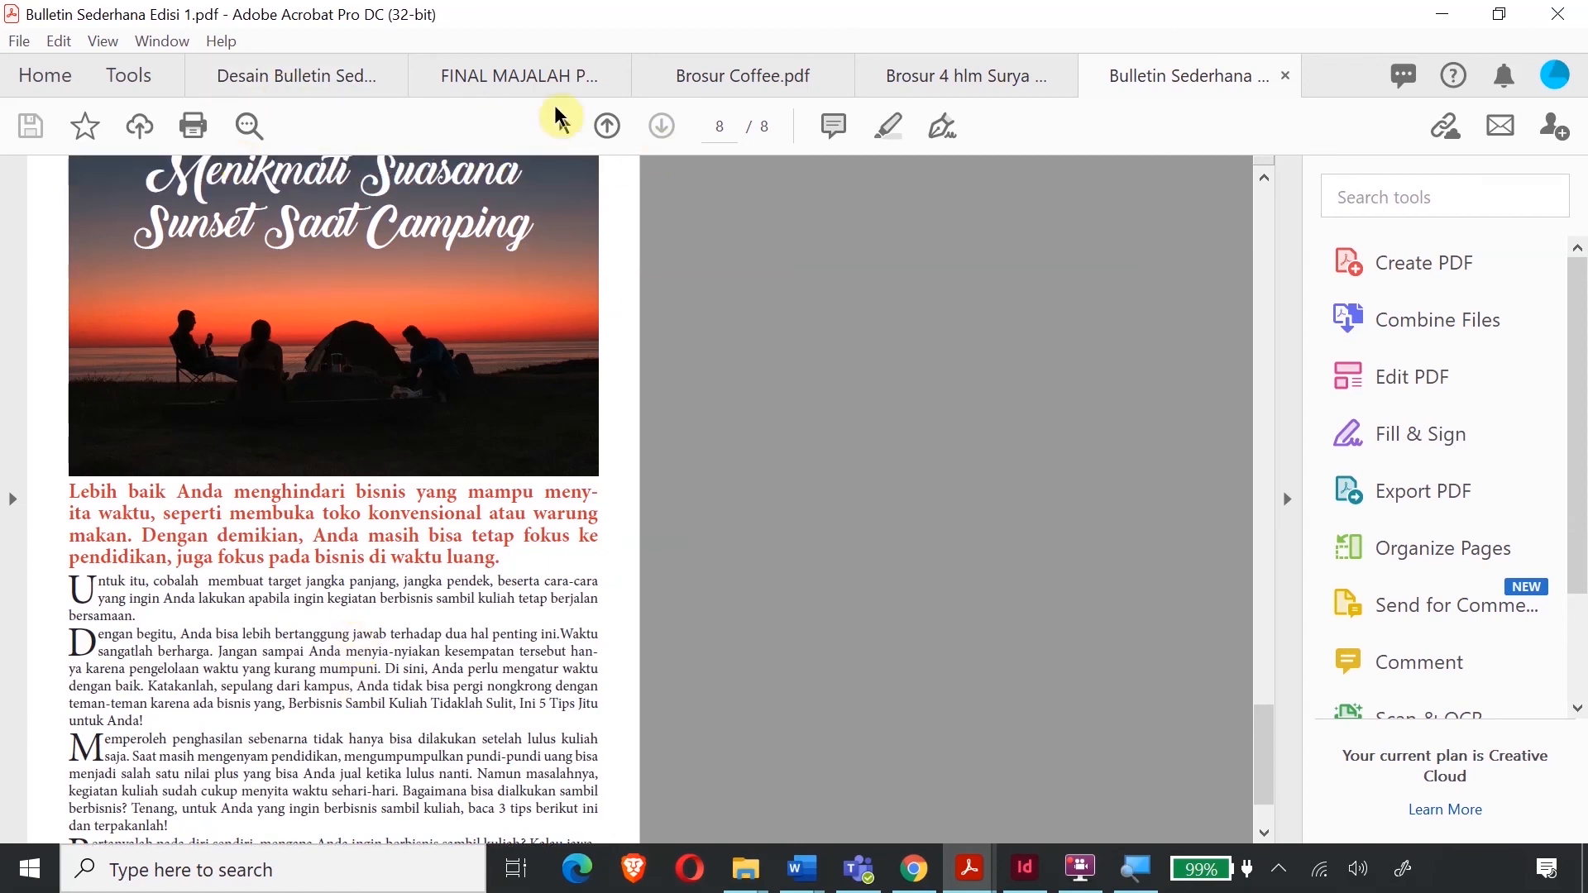
{"action": "left_click", "coordinate": [537, 71]}
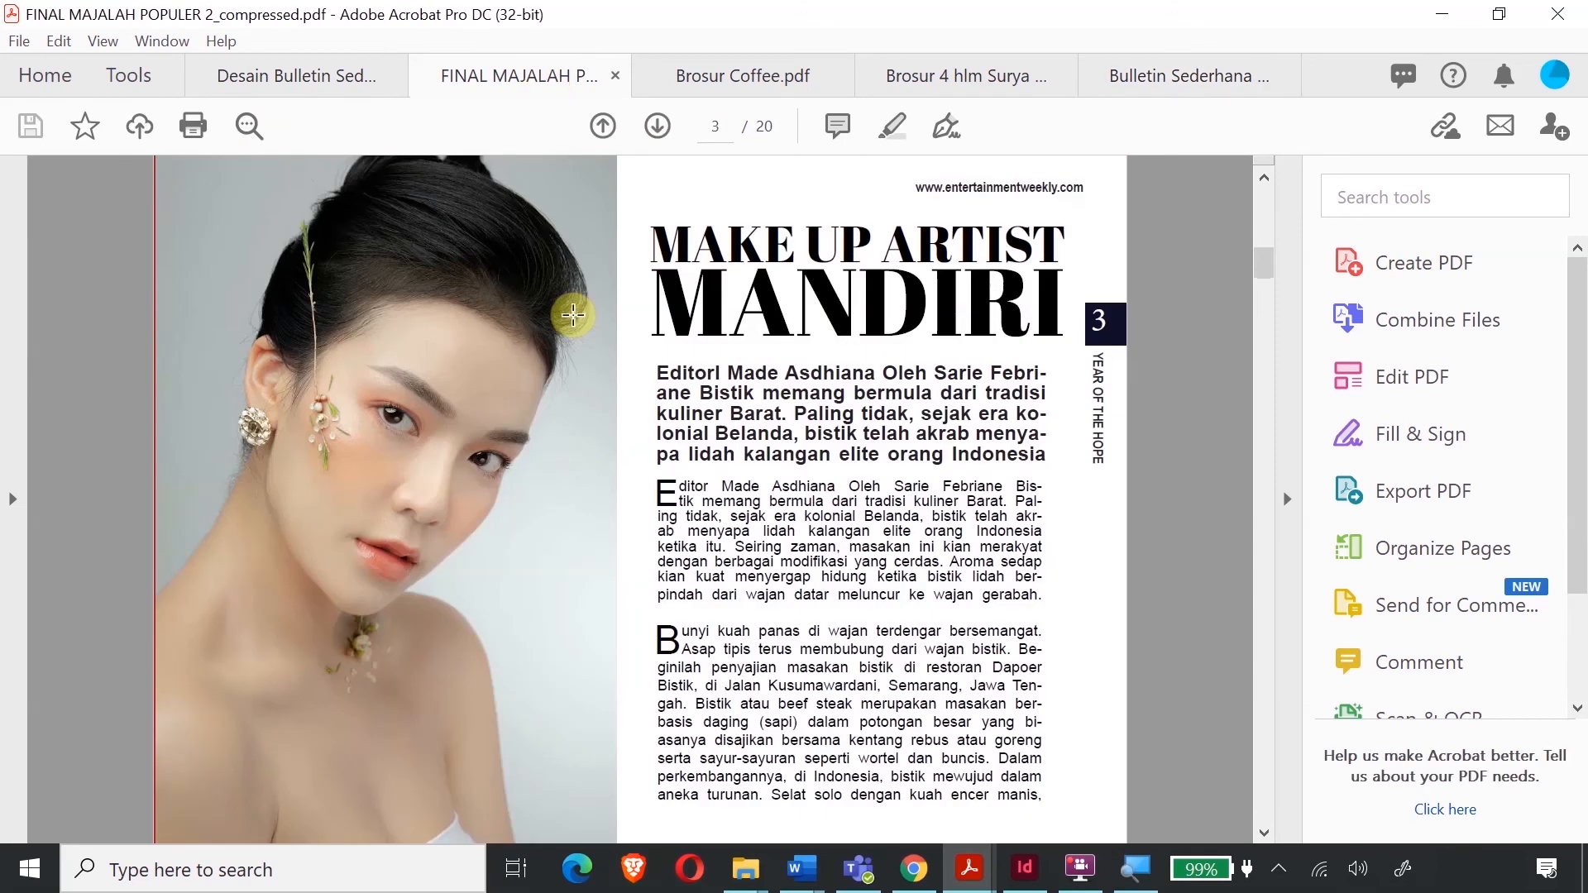
- Scroll the FINAL MAJALAH POPULER magazine from page 3 to the Star Fashion advert on page 20
{"action": "scroll", "coordinate": [573, 315], "scroll_direction": "up", "scroll_amount": 3}
{"action": "scroll", "coordinate": [604, 400], "scroll_direction": "down", "scroll_amount": 10}
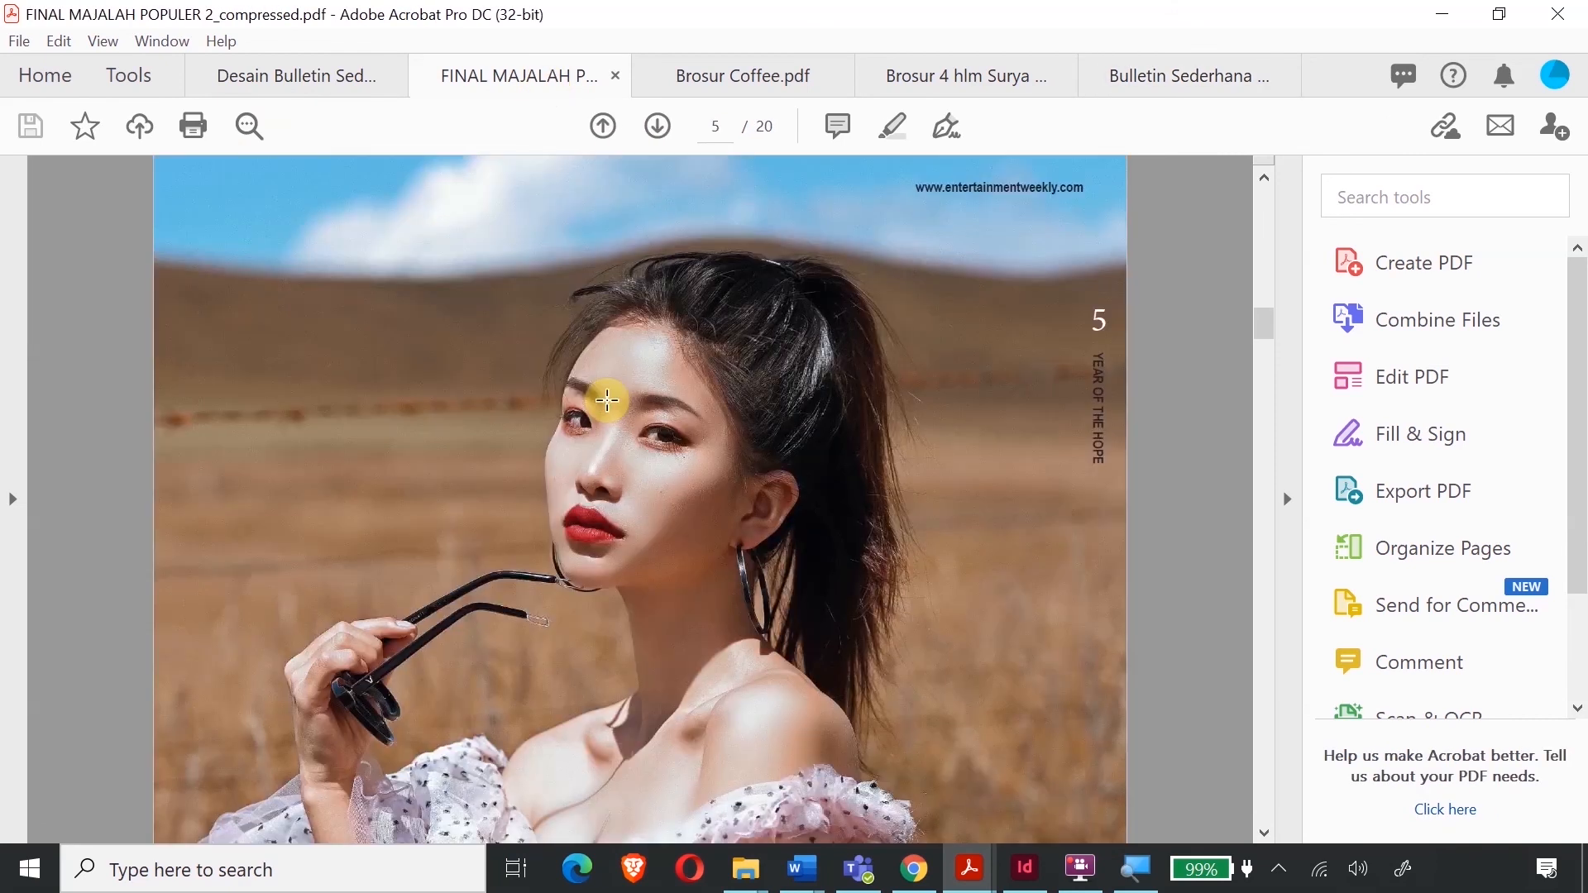
{"action": "scroll", "coordinate": [606, 400], "scroll_direction": "down", "scroll_amount": 15}
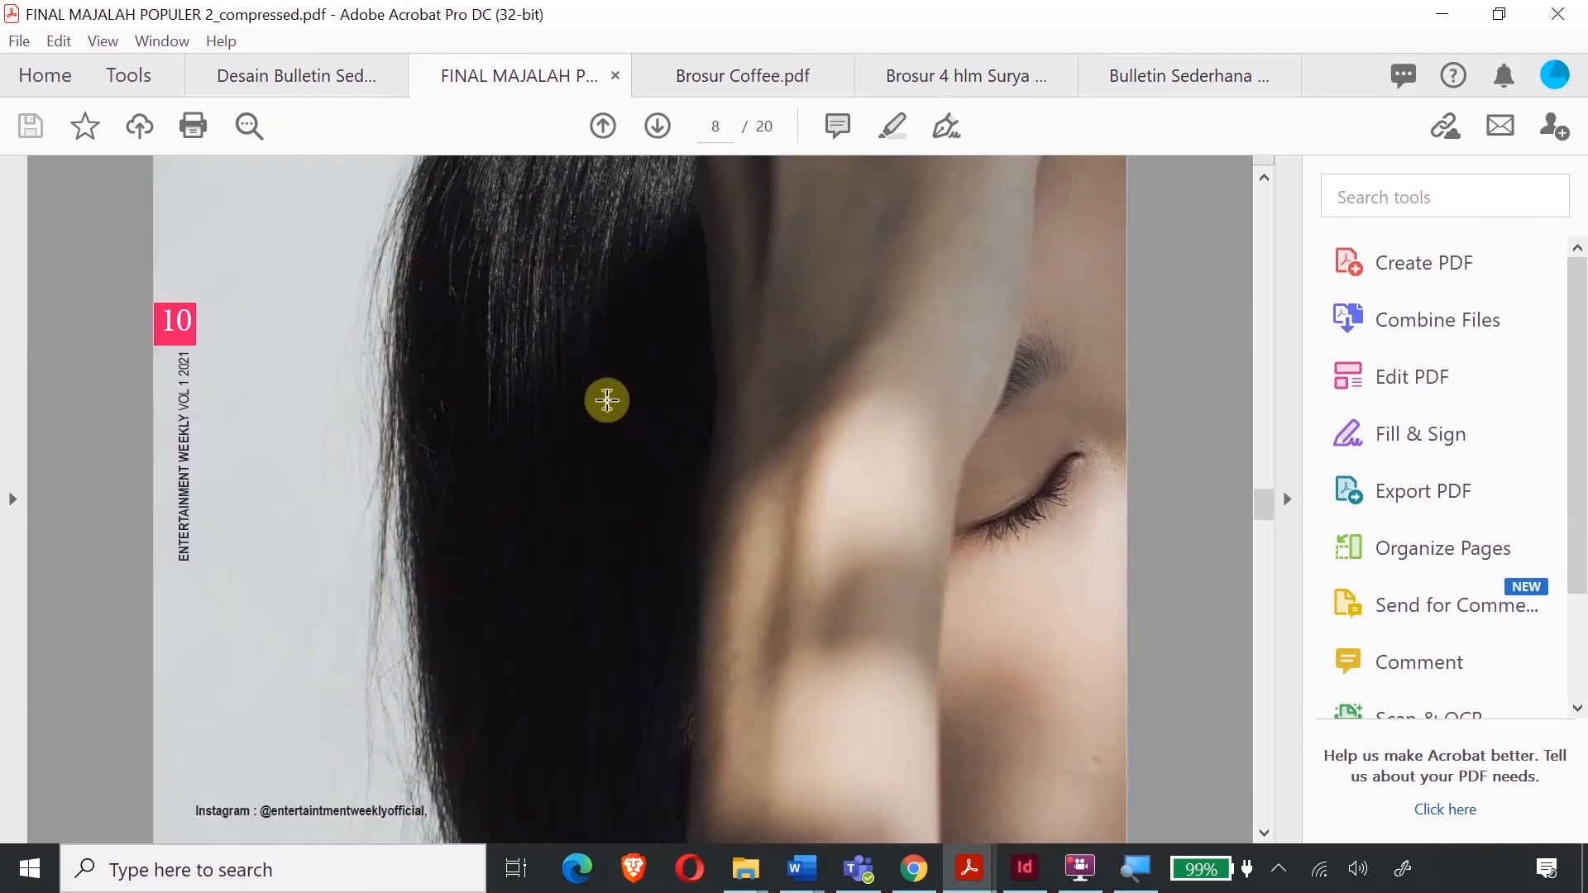
{"action": "scroll", "coordinate": [607, 400], "scroll_direction": "down", "scroll_amount": 5}
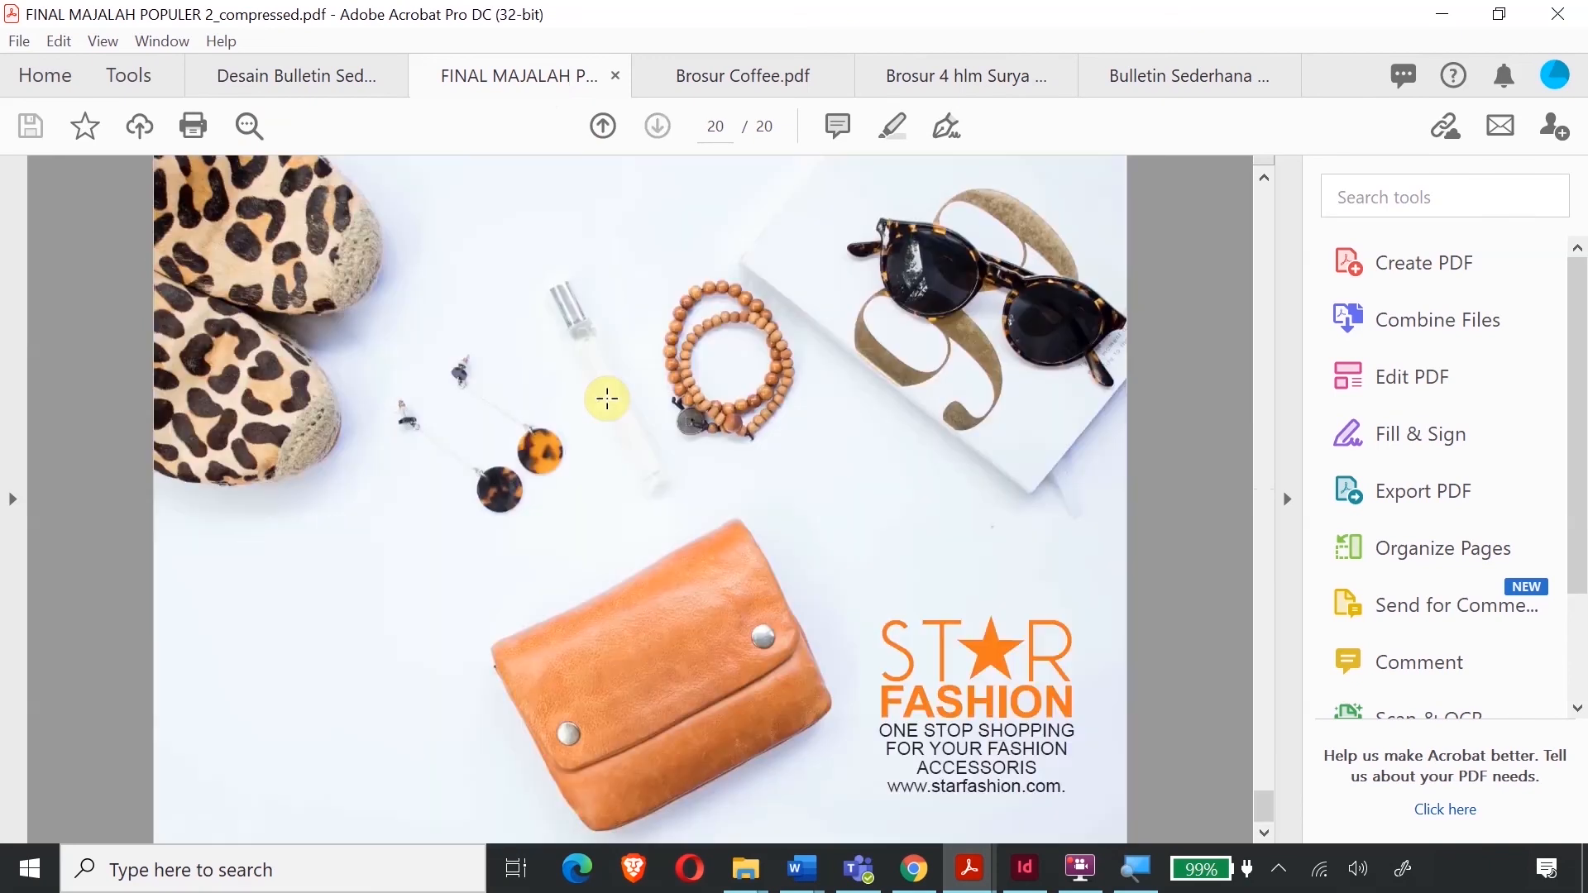